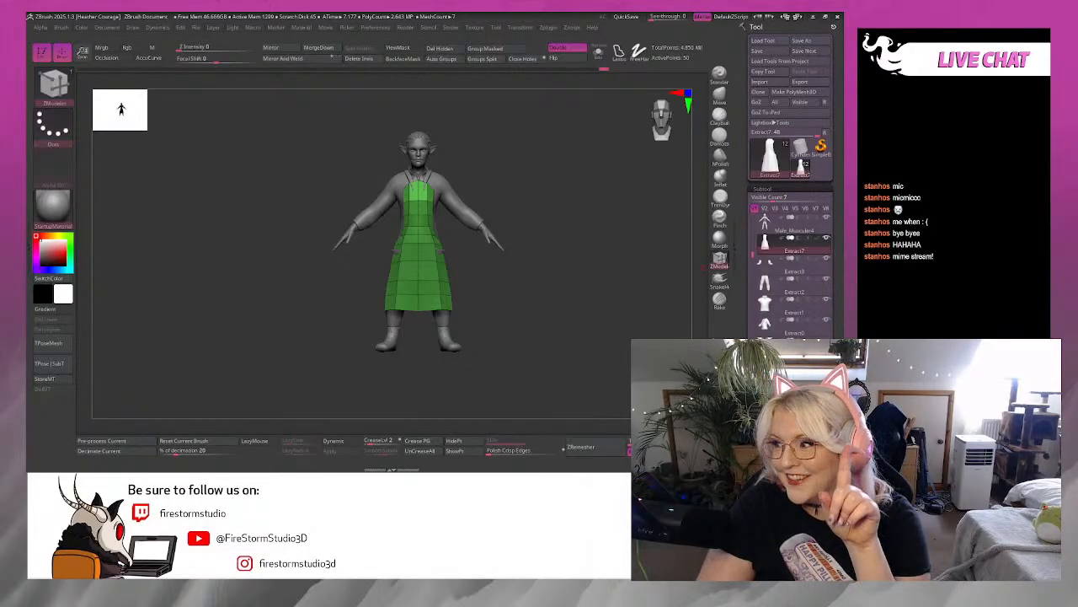
left_click_drag(843, 55, 843, 110)
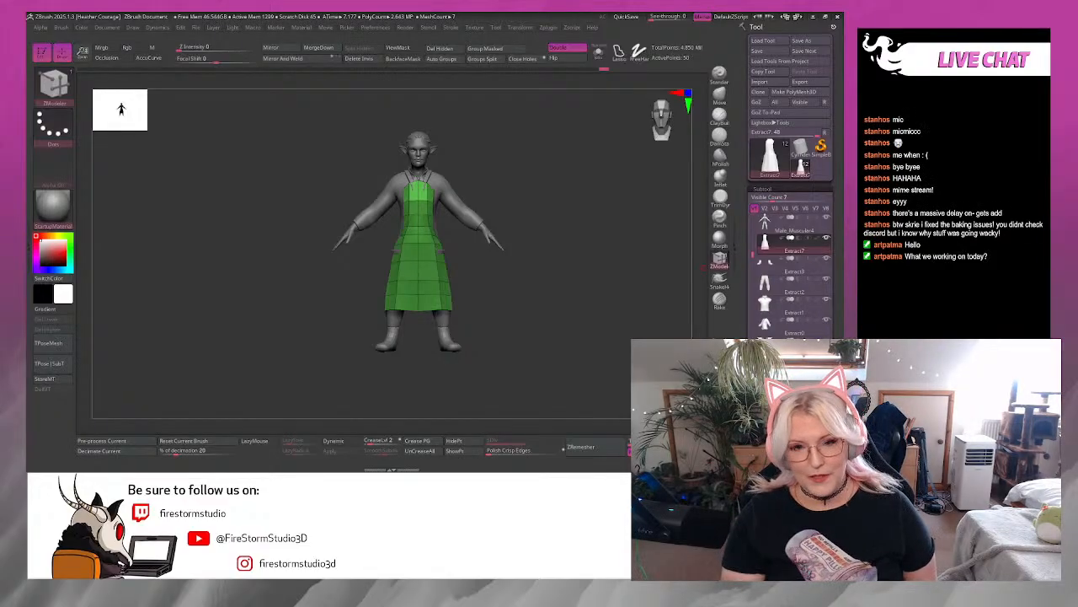
left_click_drag(546, 305, 511, 315)
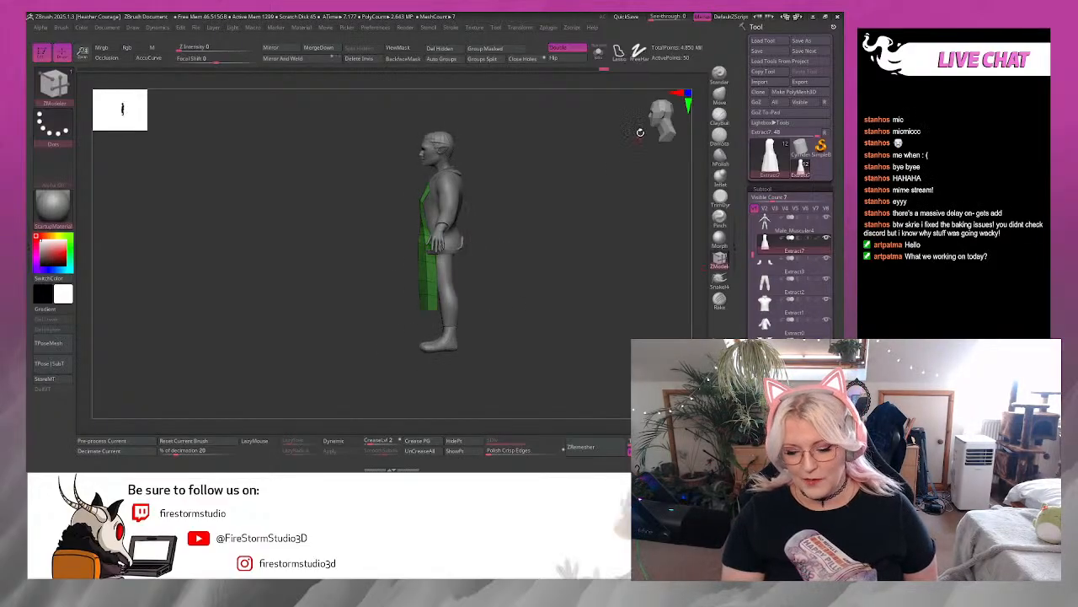
left_click(664, 127)
left_click_drag(544, 279, 505, 236)
left_click(649, 124)
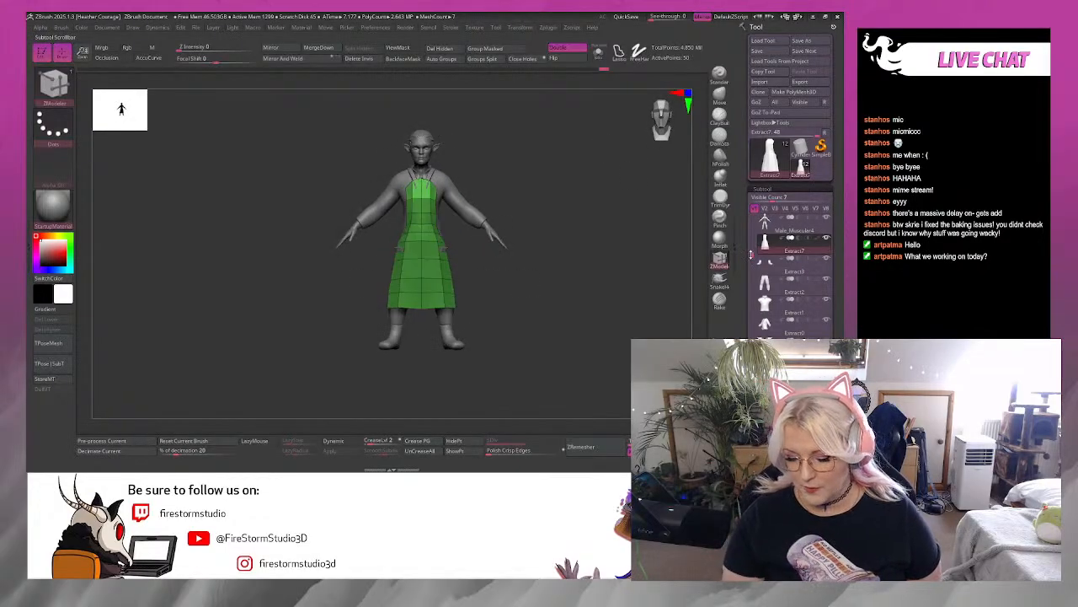
Show the smaller standing male figure subtool at the start of the subtool list, and hide it again.
scroll(814, 219, "up", 3)
left_click(826, 217)
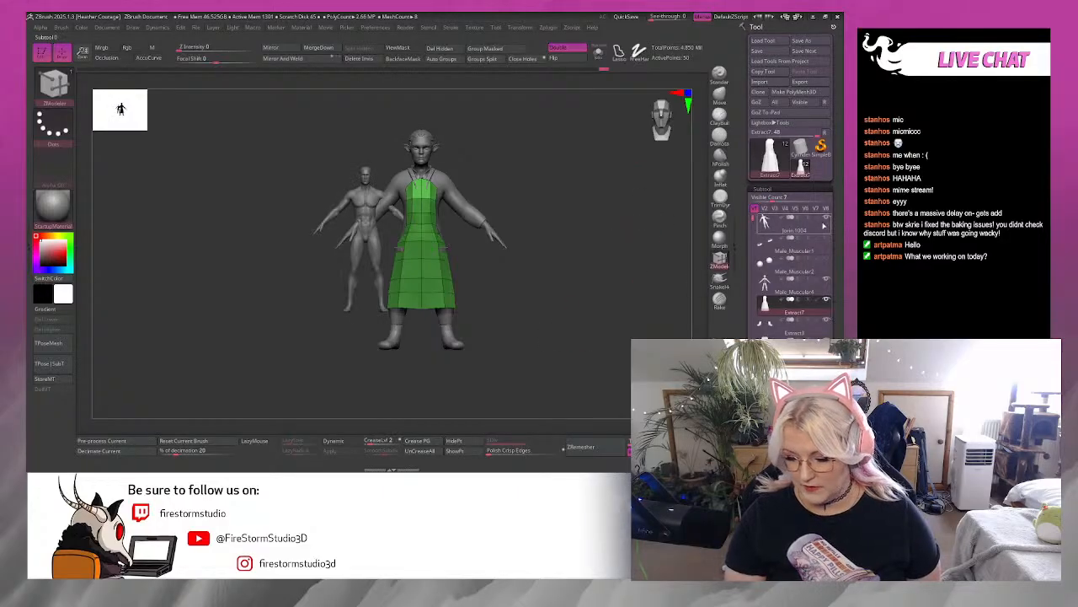
left_click(827, 217)
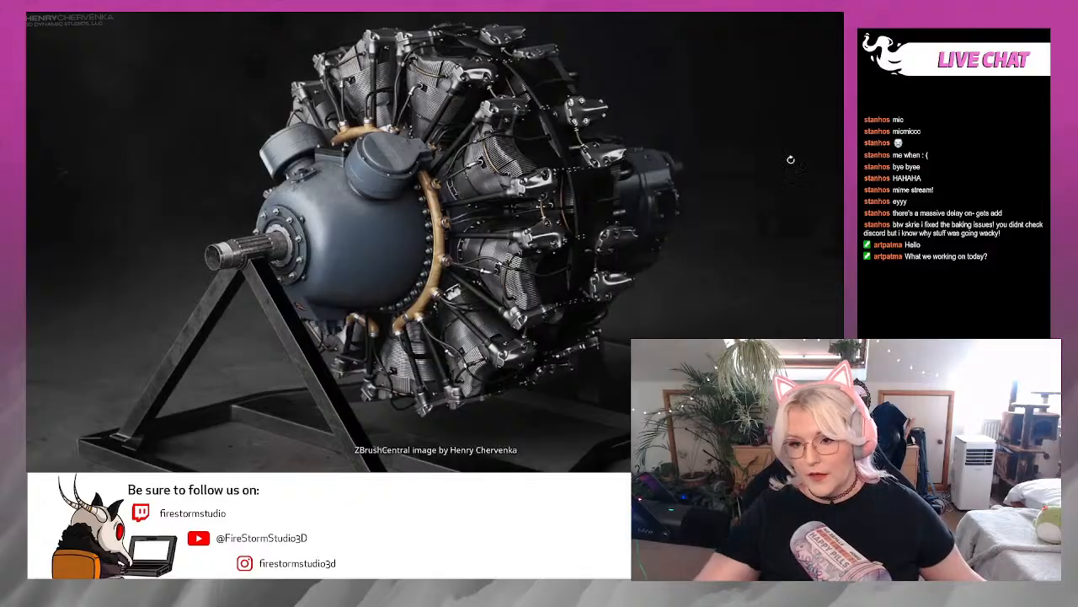
left_click(233, 89)
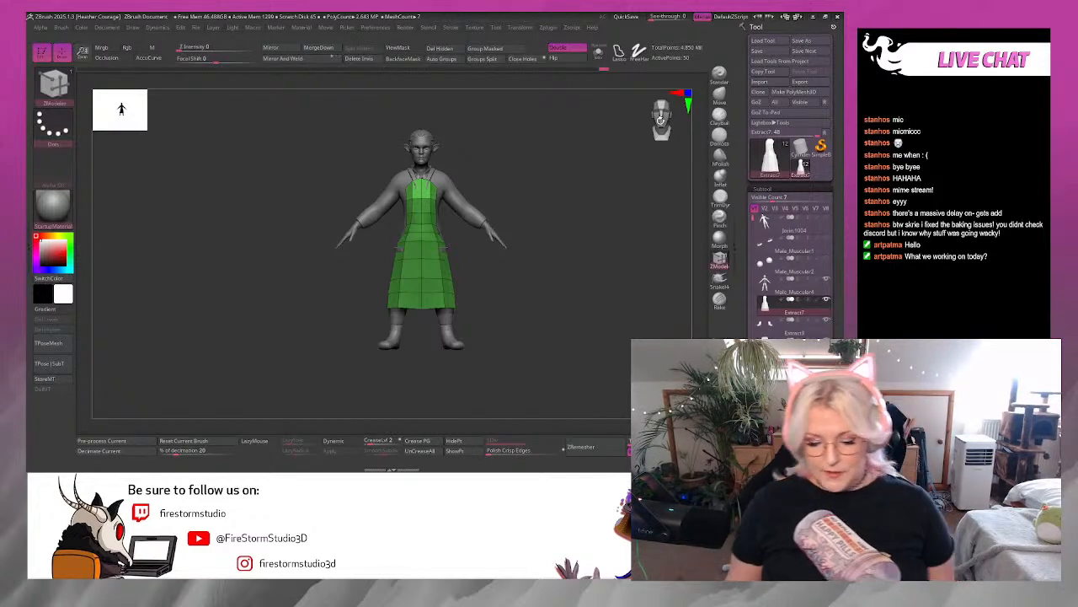
Move the apron's mesh points around the hips and upper skirt so the cloth fits smoothly over the belt ends.
left_click_drag(558, 231, 625, 167)
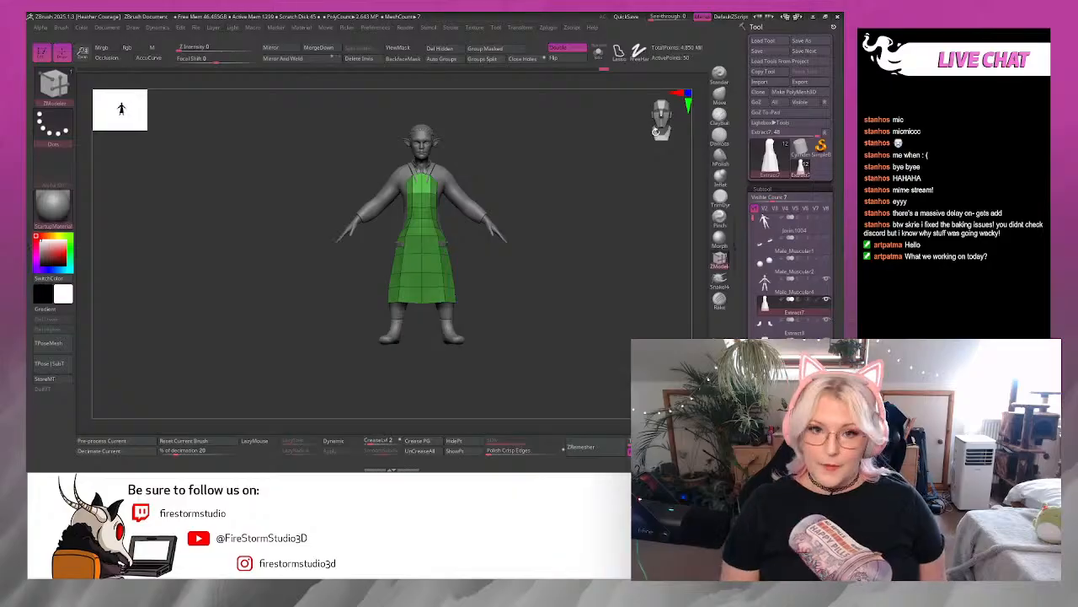
left_click_drag(557, 351, 589, 365)
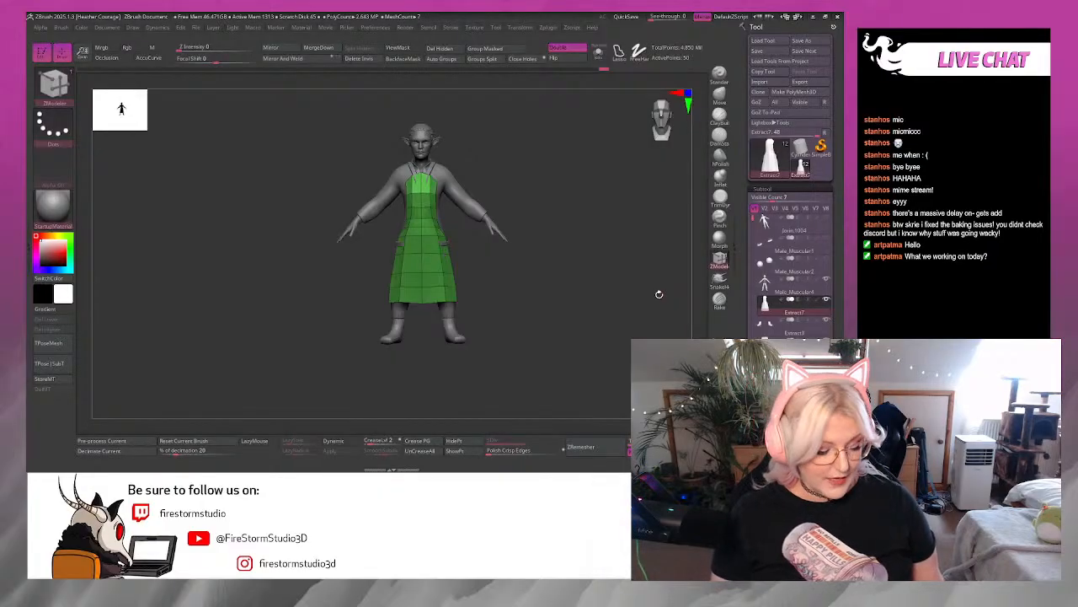
left_click_drag(534, 292, 551, 236, "alt")
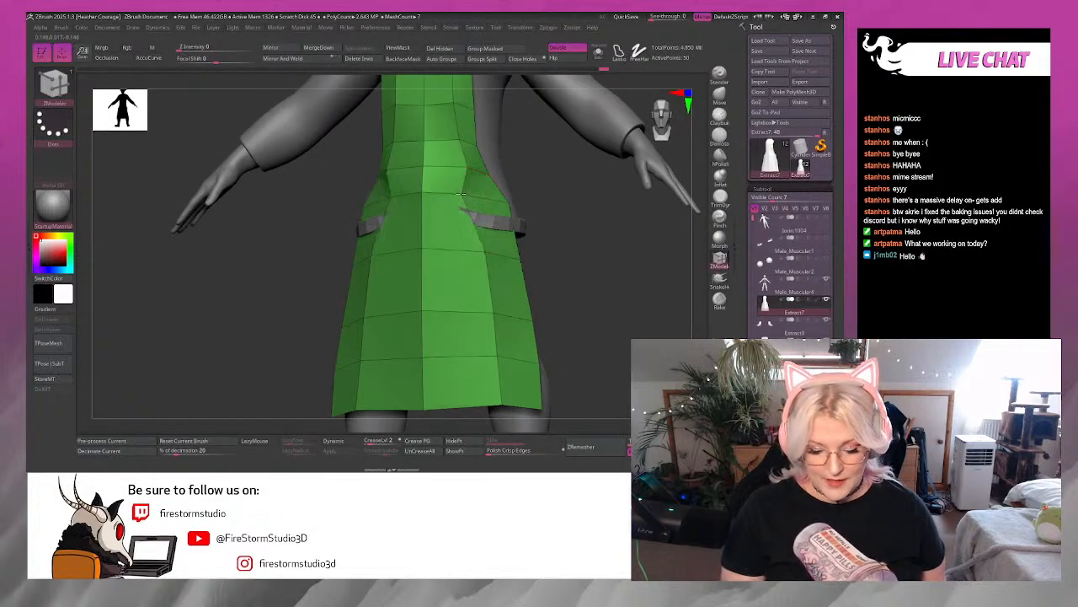
left_click_drag(461, 195, 468, 192)
left_click_drag(561, 221, 496, 218)
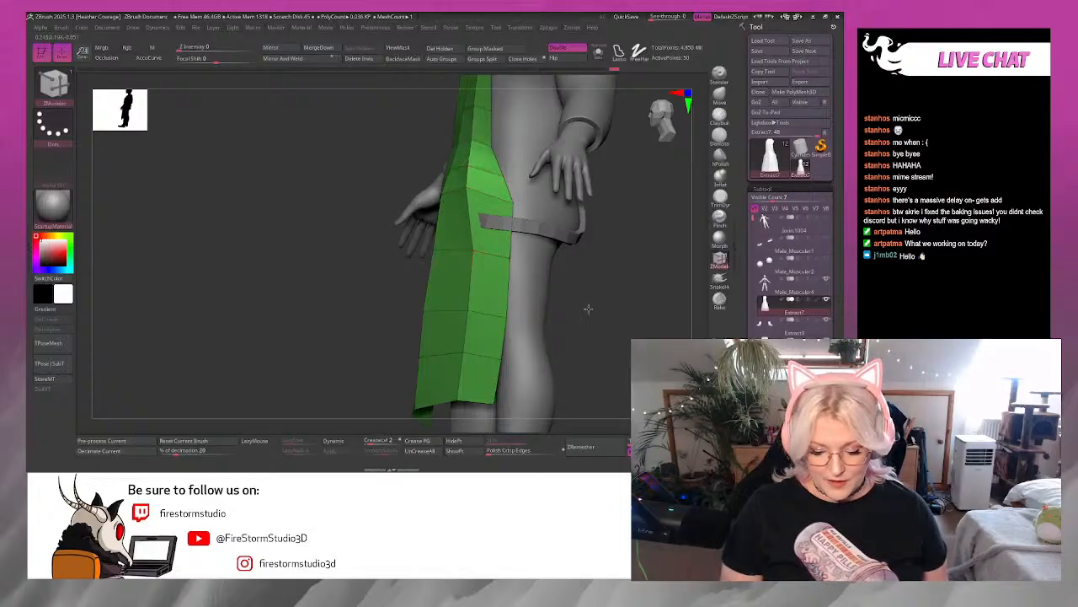
left_click_drag(588, 308, 455, 252)
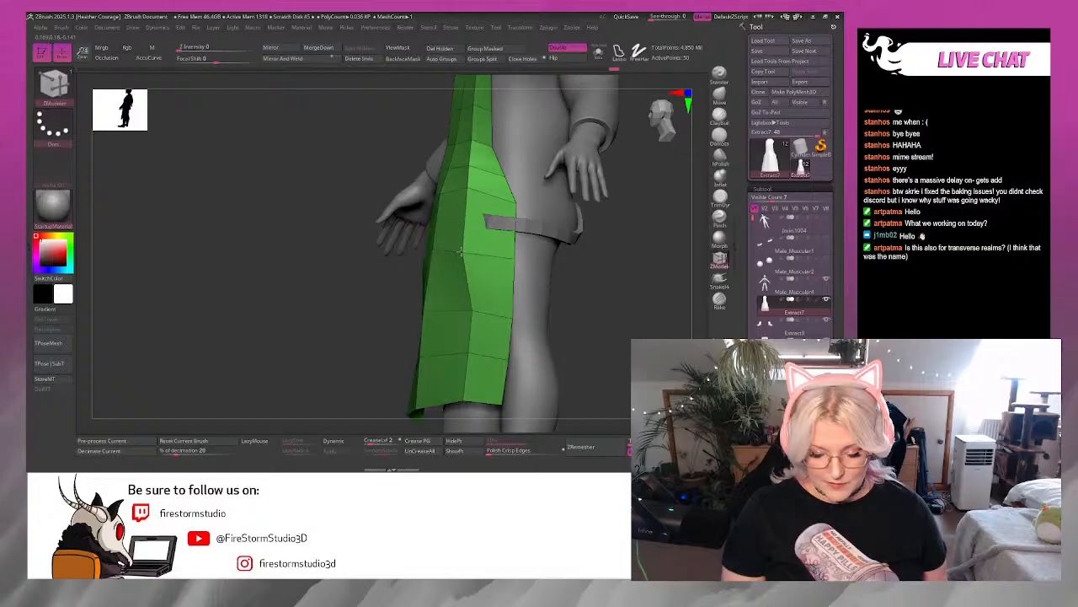
left_click_drag(601, 292, 647, 308)
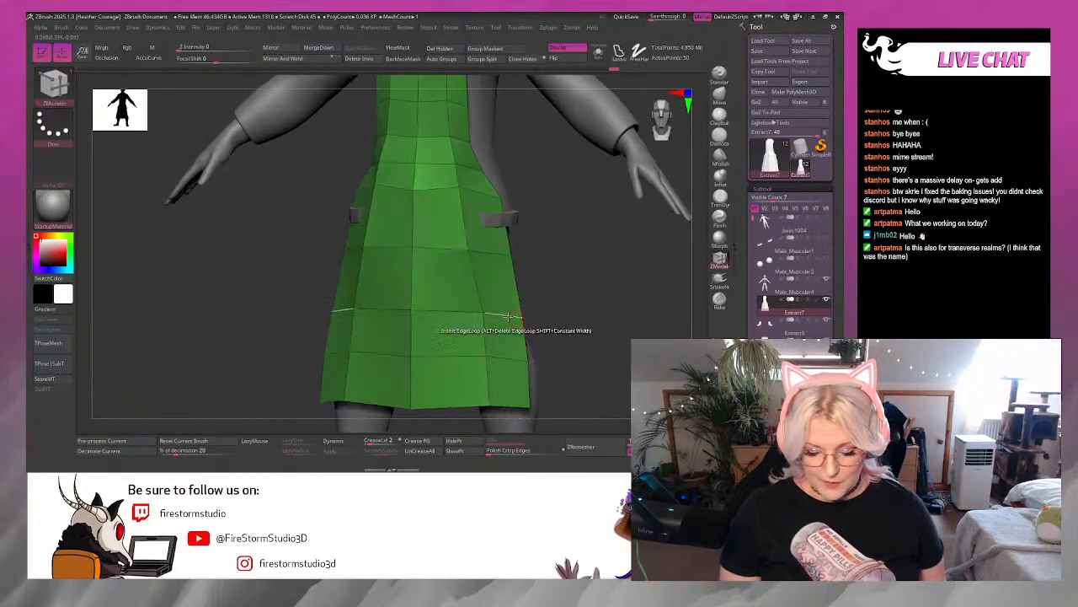
left_click_drag(563, 289, 477, 303)
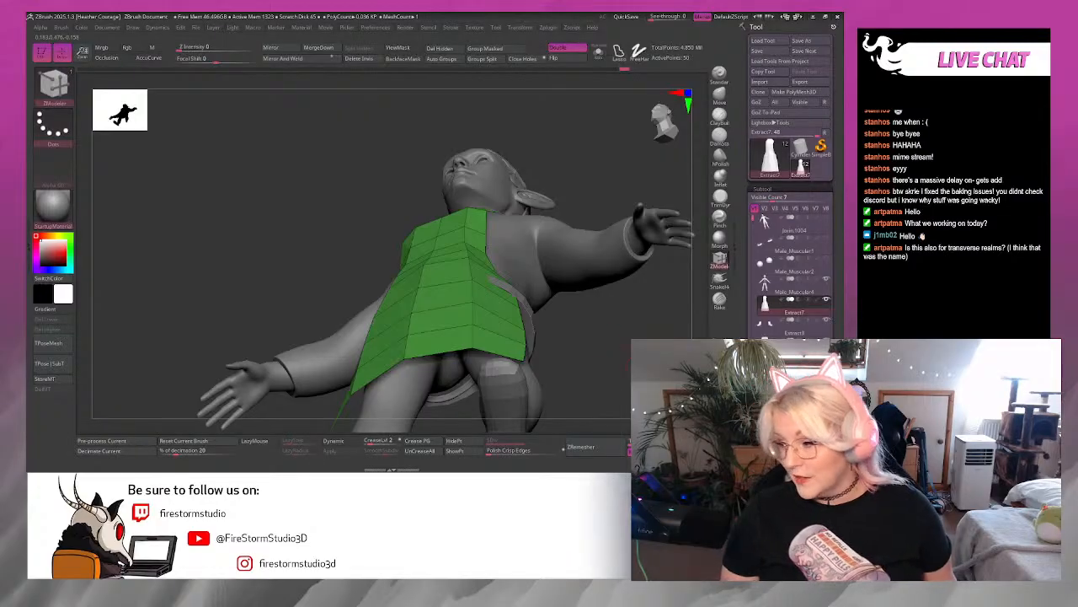
left_click_drag(616, 365, 610, 402)
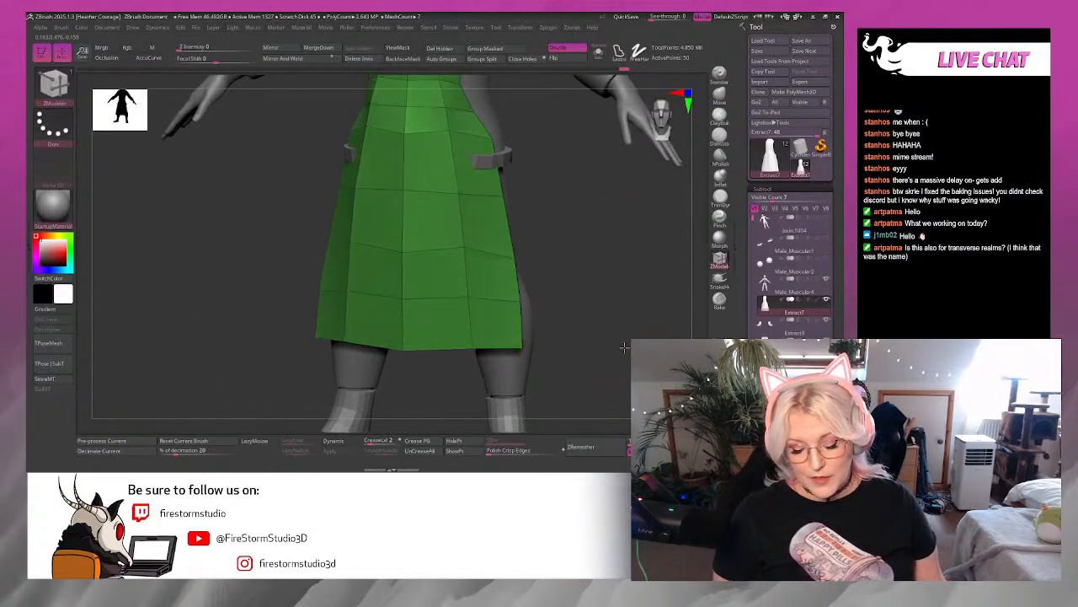
left_click_drag(624, 347, 550, 280)
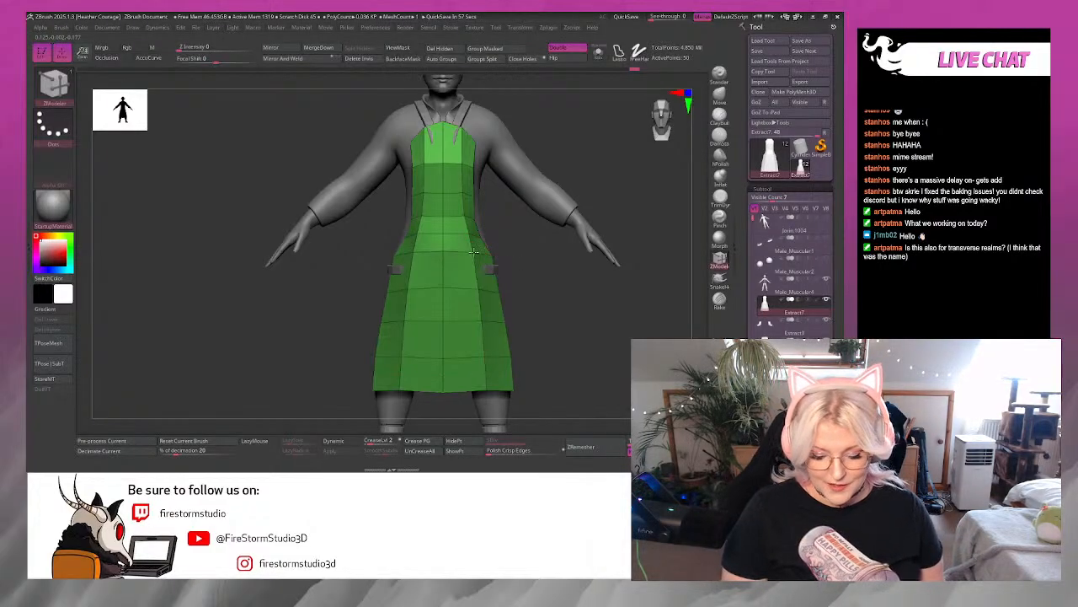
Straighten the upper edge of the apron bib by moving its points into line.
left_click_drag(499, 252, 505, 285)
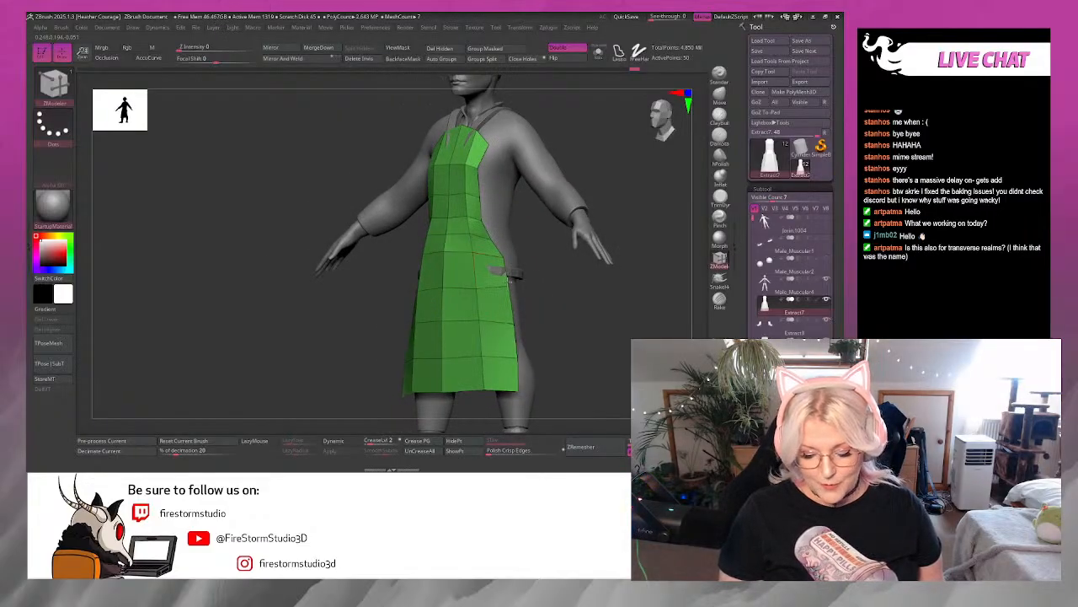
left_click_drag(539, 287, 561, 306)
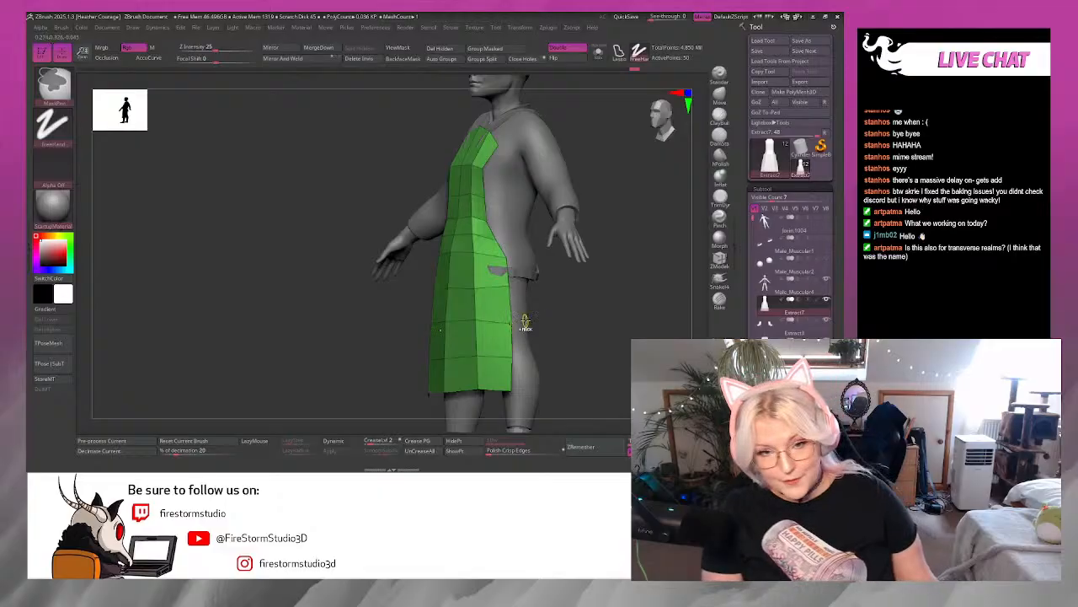
left_click_drag(581, 301, 466, 349)
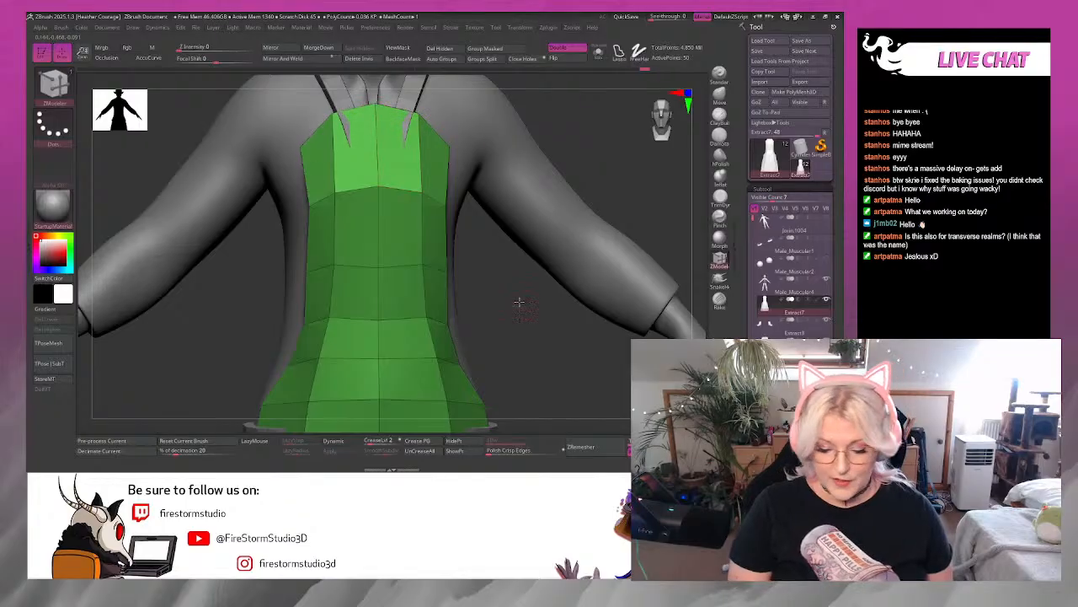
left_click_drag(520, 303, 459, 286)
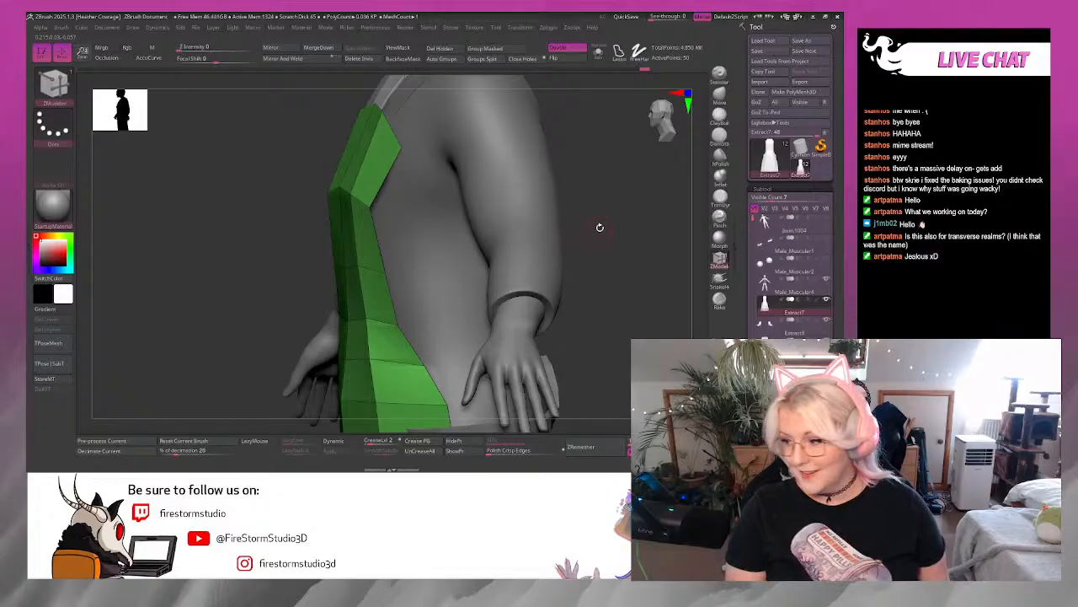
left_click_drag(599, 228, 557, 249)
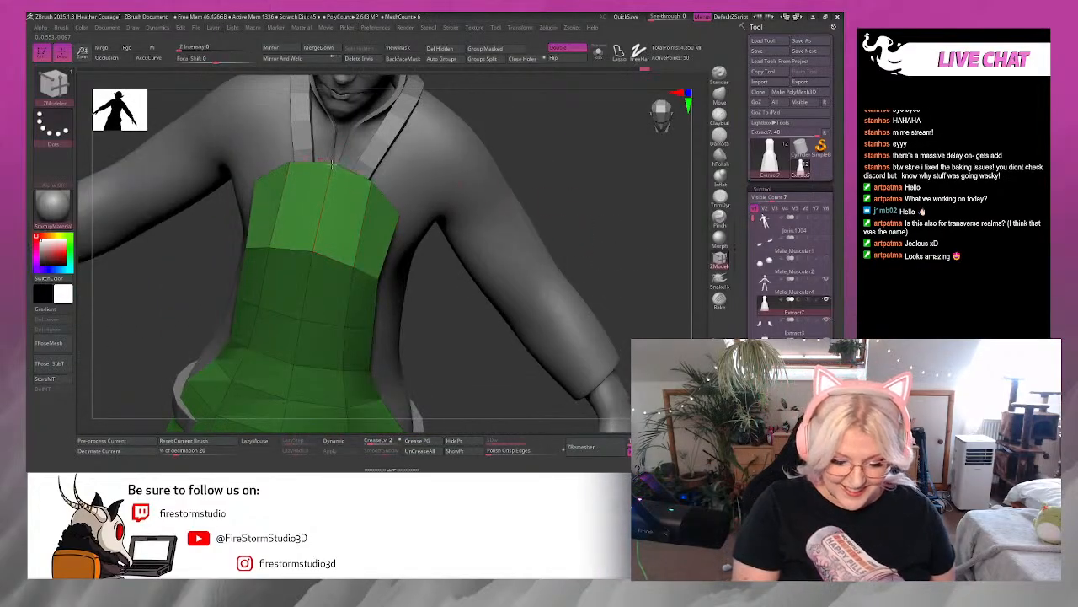
left_click_drag(593, 196, 564, 181)
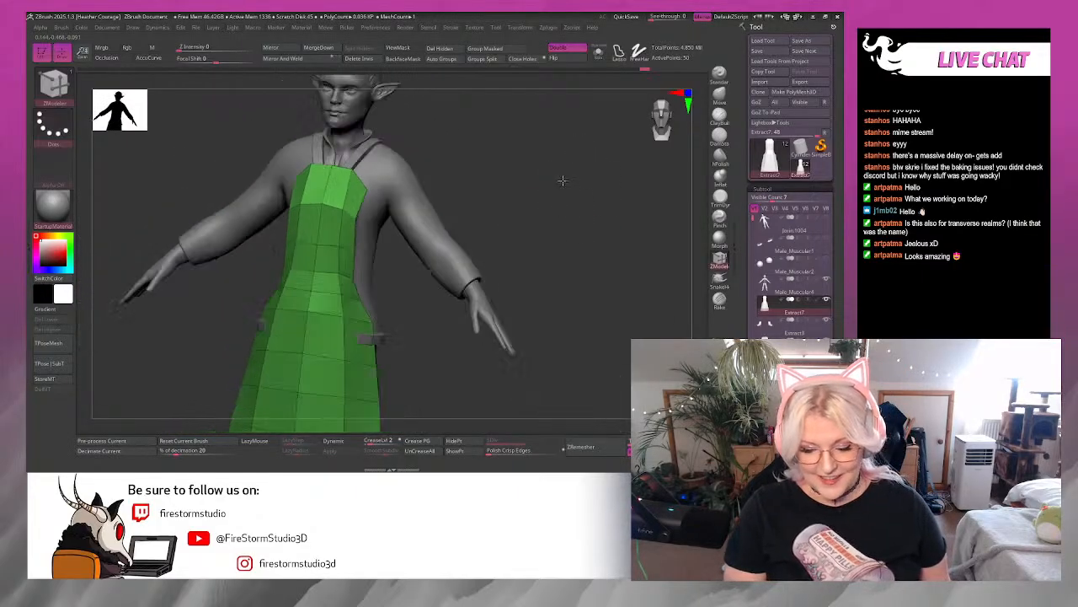
left_click(658, 123)
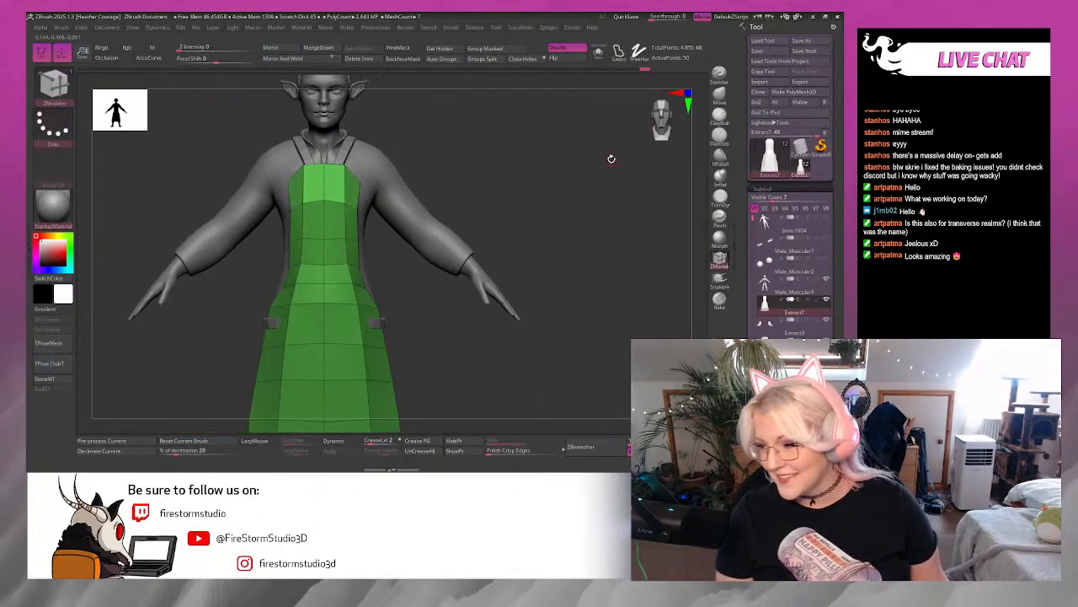
Isolate the apron and move the points of its inner vertical edges below the waist inward to even out the columns.
left_click_drag(490, 383, 528, 322, "alt")
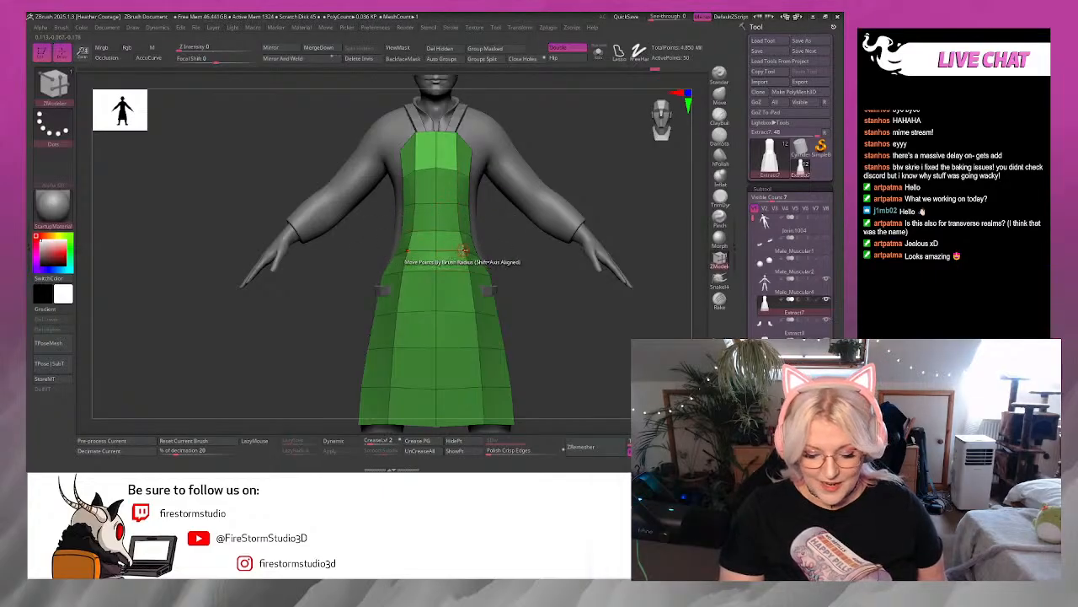
left_click_drag(522, 254, 524, 292)
left_click_drag(500, 229, 562, 350)
left_click_drag(655, 112, 605, 121)
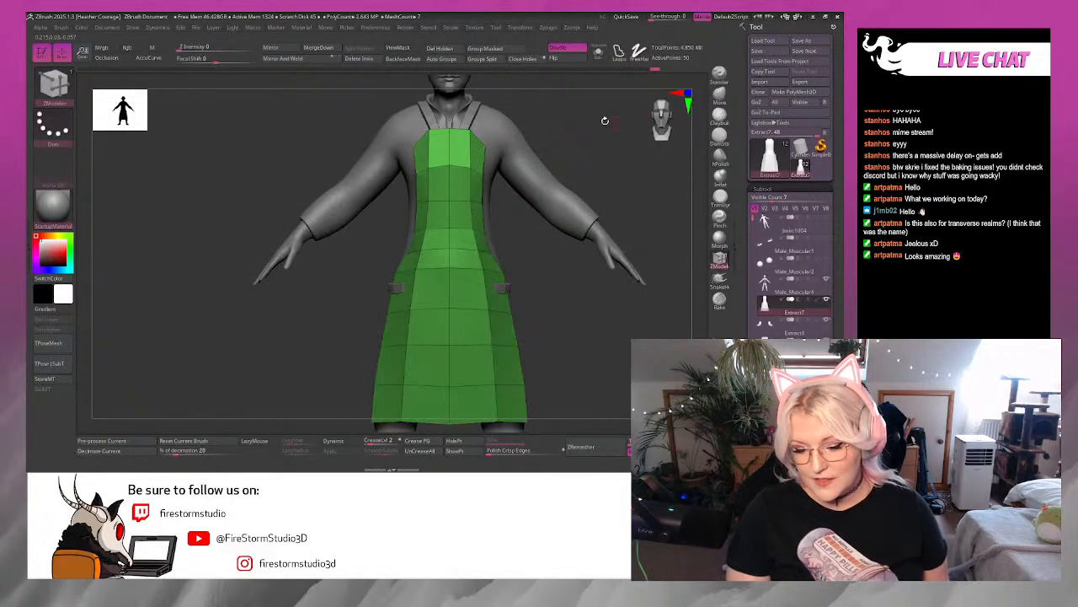
left_click(596, 52)
left_click_drag(566, 362, 590, 430, "alt")
left_click_drag(601, 264, 458, 304, "alt")
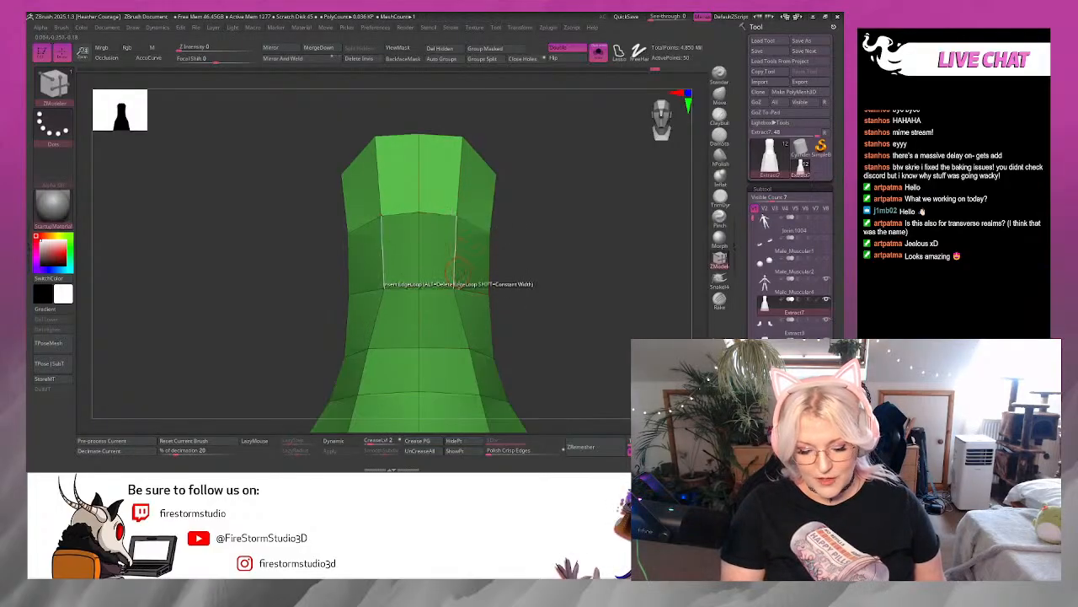
left_click_drag(468, 347, 533, 239)
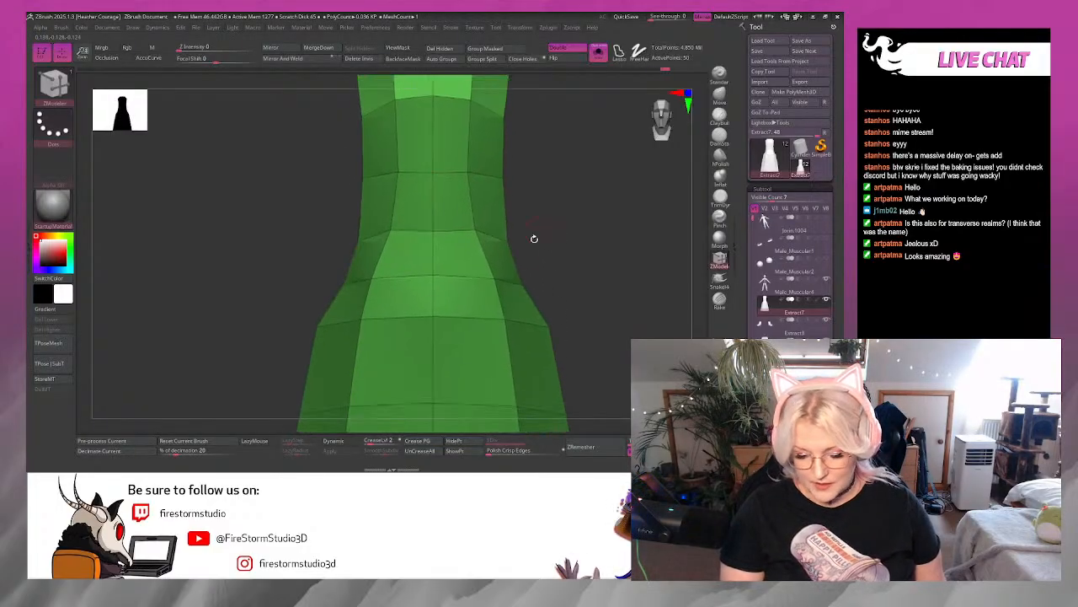
left_click_drag(495, 278, 486, 276)
left_click_drag(571, 275, 566, 221, "alt")
left_click_drag(501, 266, 493, 265)
left_click_drag(573, 278, 578, 222, "alt")
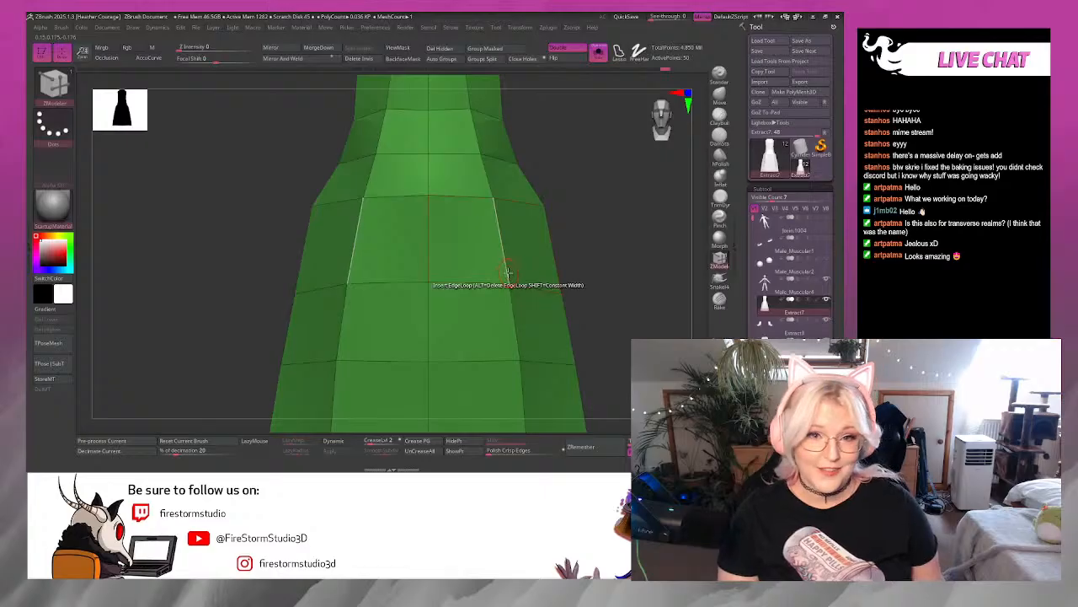
Give the apron thickness with the ZModeler polygon action Extrude targeting Polygroup All, and check it against the whole character.
left_click_drag(638, 295, 600, 309)
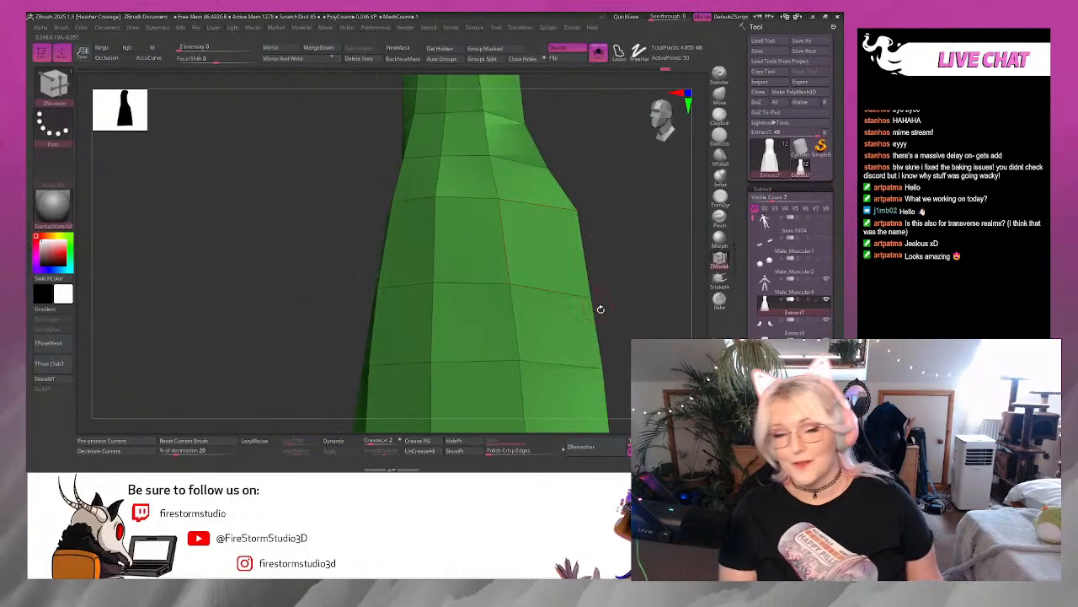
left_click_drag(611, 239, 670, 110)
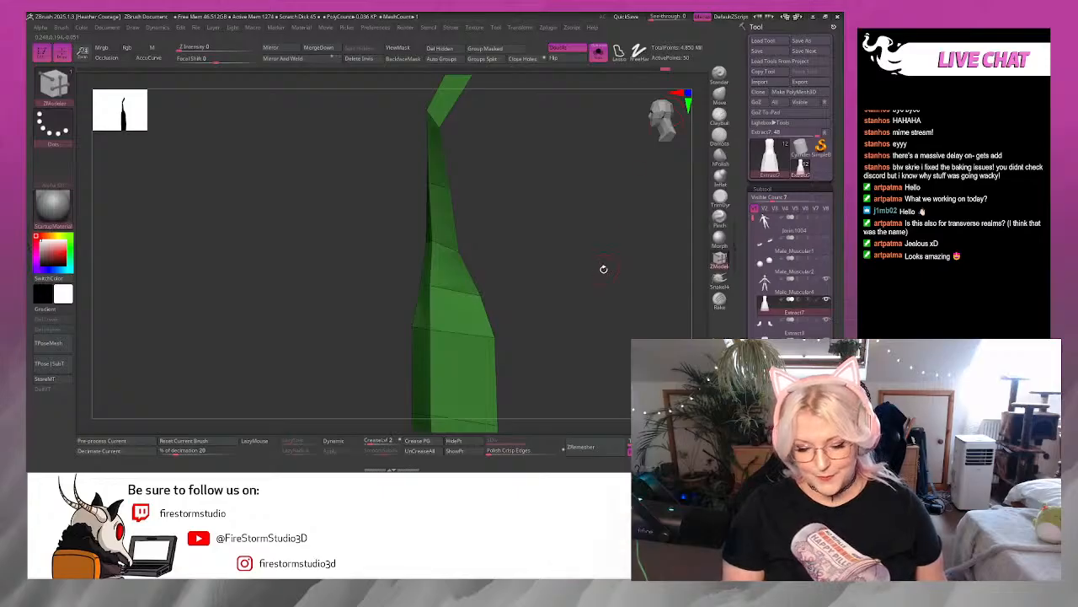
left_click_drag(601, 260, 561, 245)
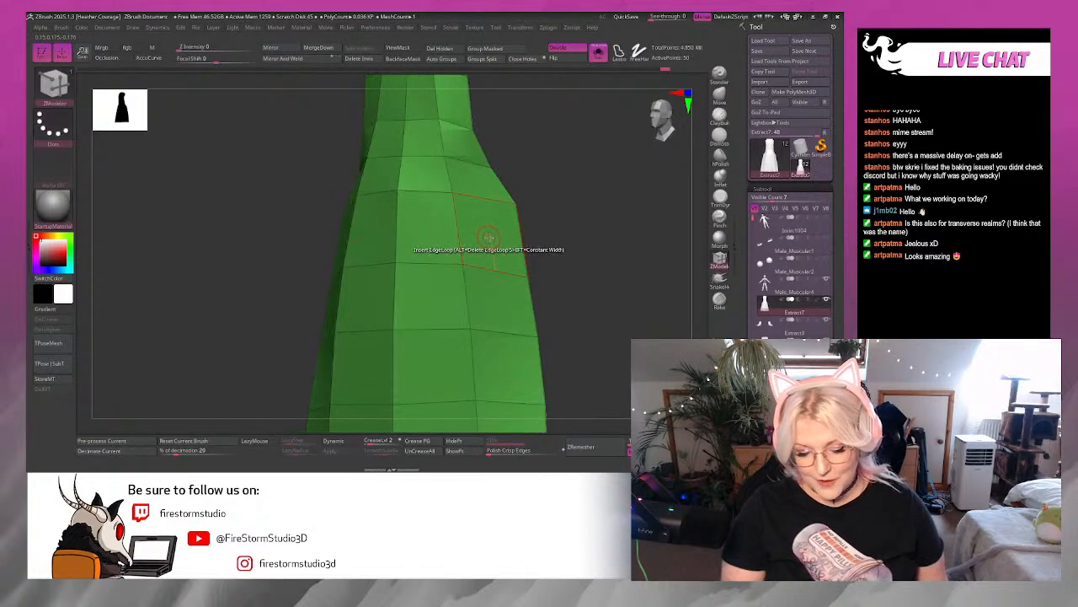
key("space")
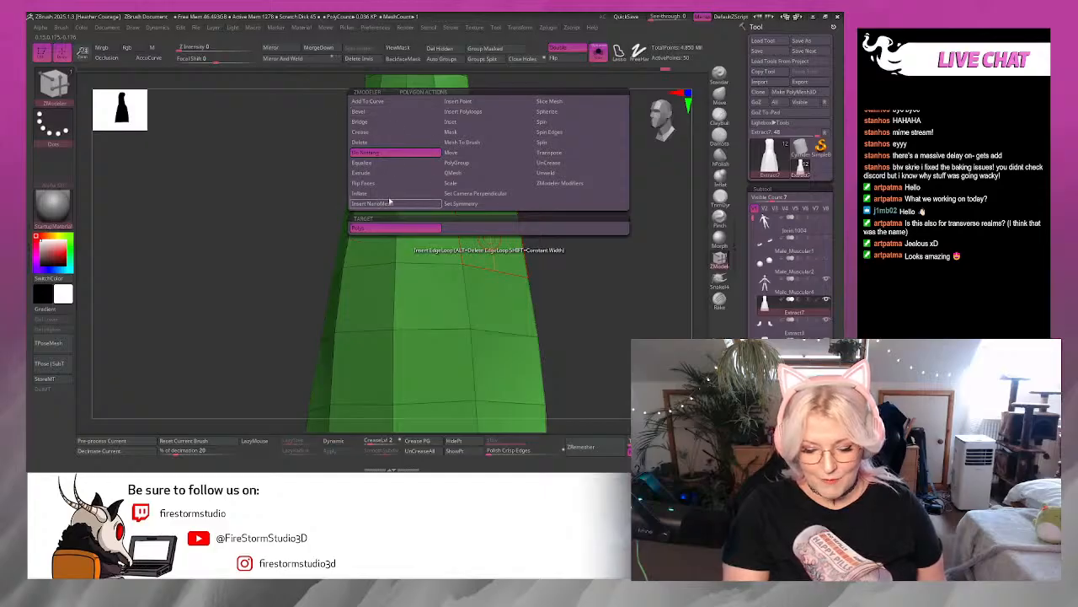
left_click(369, 173)
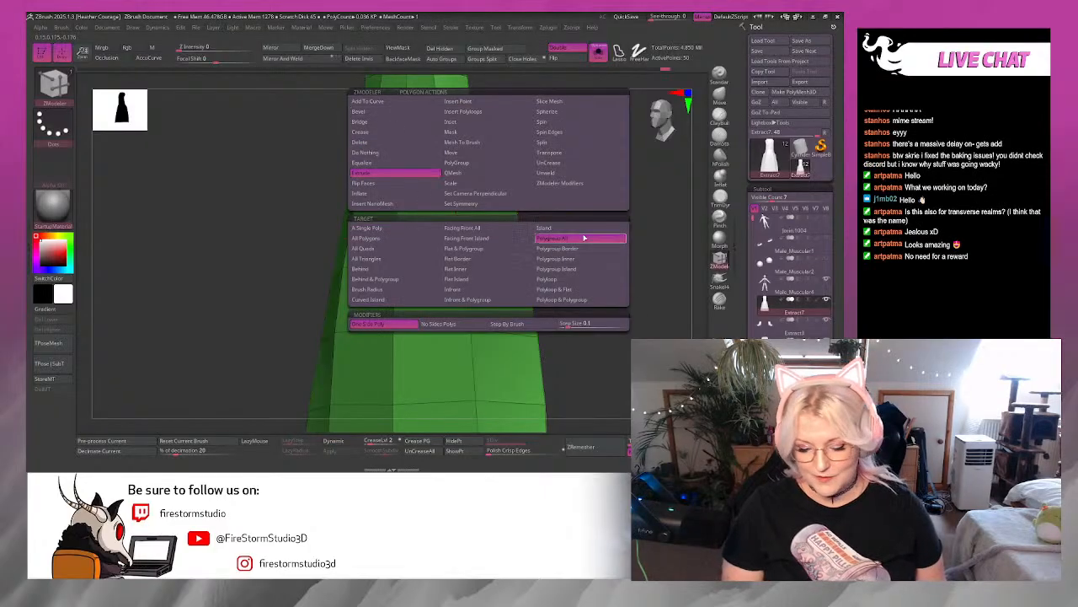
left_click(584, 238)
left_click_drag(491, 248, 497, 245)
left_click_drag(591, 240, 619, 126)
left_click(598, 52)
left_click_drag(600, 250, 656, 326)
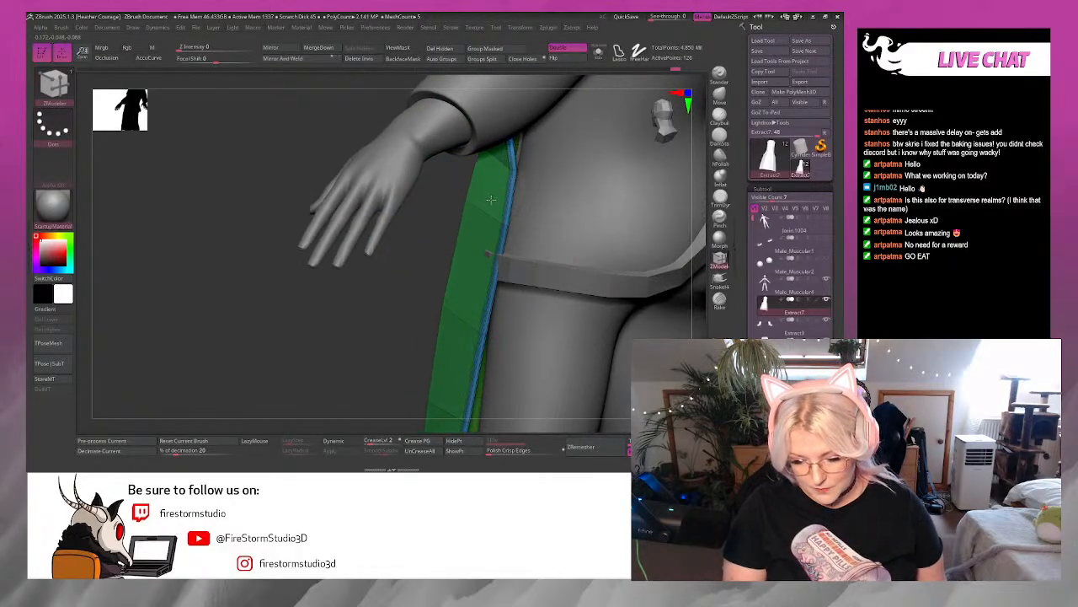
left_click_drag(430, 266, 597, 296)
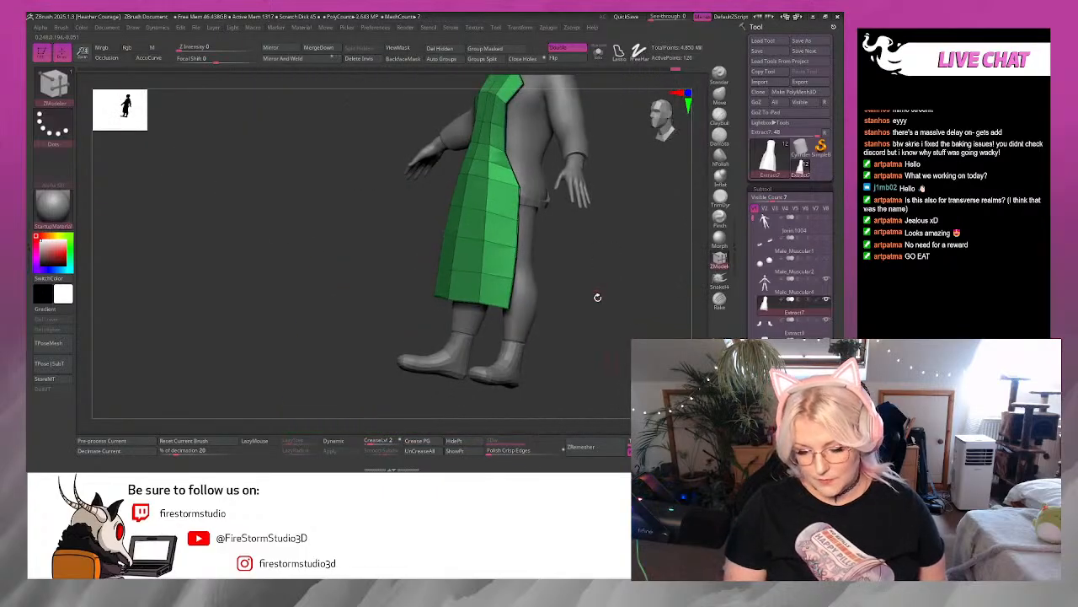
Isolate the apron and use the ZModeler edge action Crease on the border edges of its thickness around the bib.
left_click(598, 53)
mouse_move(582, 246)
left_mouse_down("alt")
mouse_move(606, 340)
mouse_move(608, 217)
mouse_move(643, 236)
mouse_move(642, 319)
mouse_move(618, 202)
mouse_move(587, 246)
mouse_move(581, 282)
mouse_move(567, 267)
mouse_move(465, 237)
left_mouse_up("alt")
key("space")
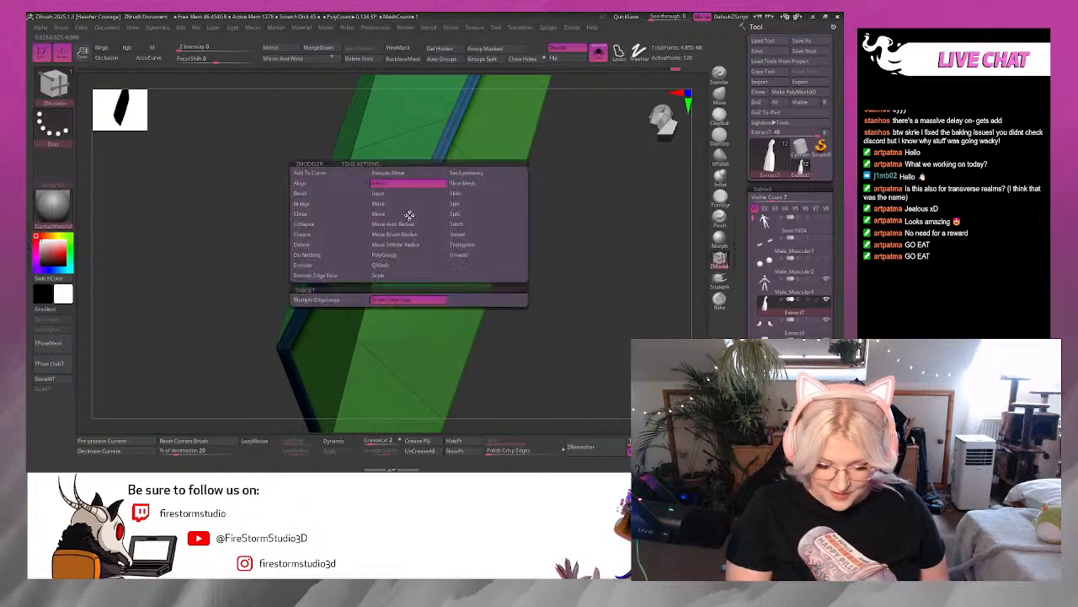
left_click(327, 237)
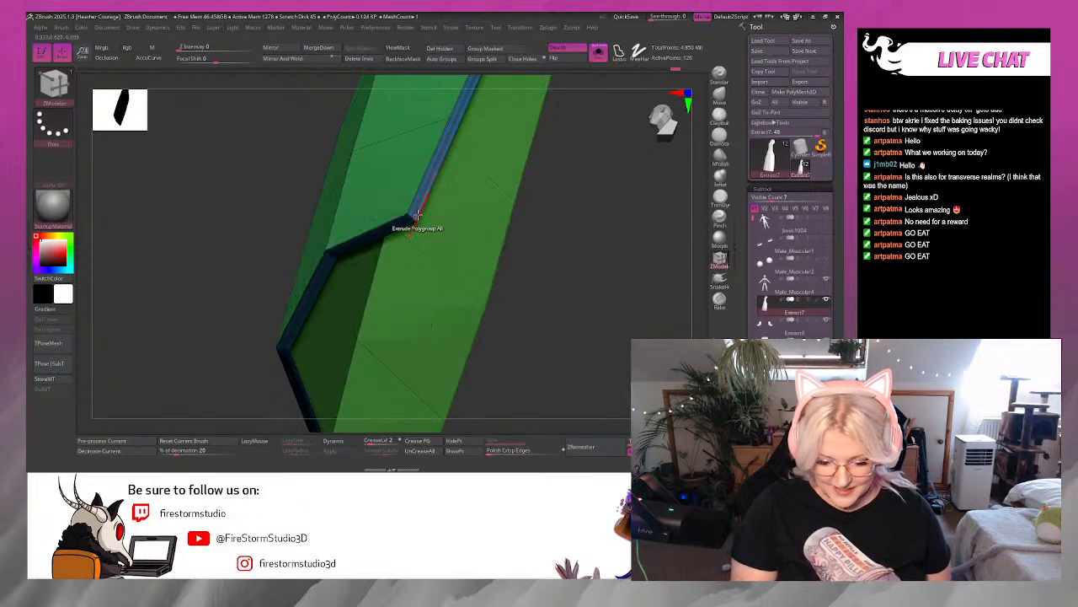
left_click_drag(523, 253, 418, 220)
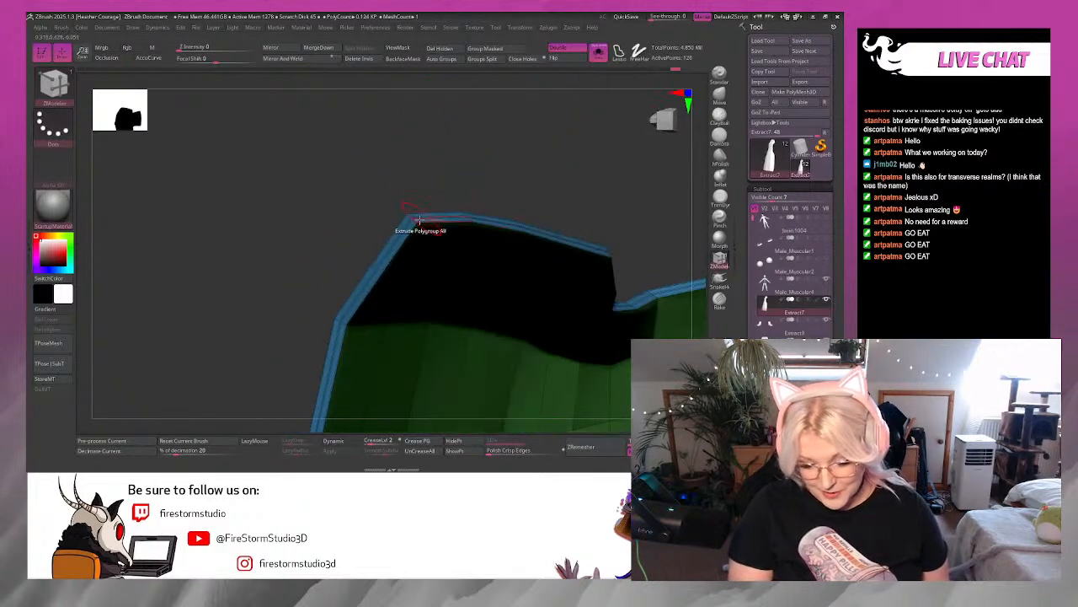
left_click_drag(497, 156, 530, 209)
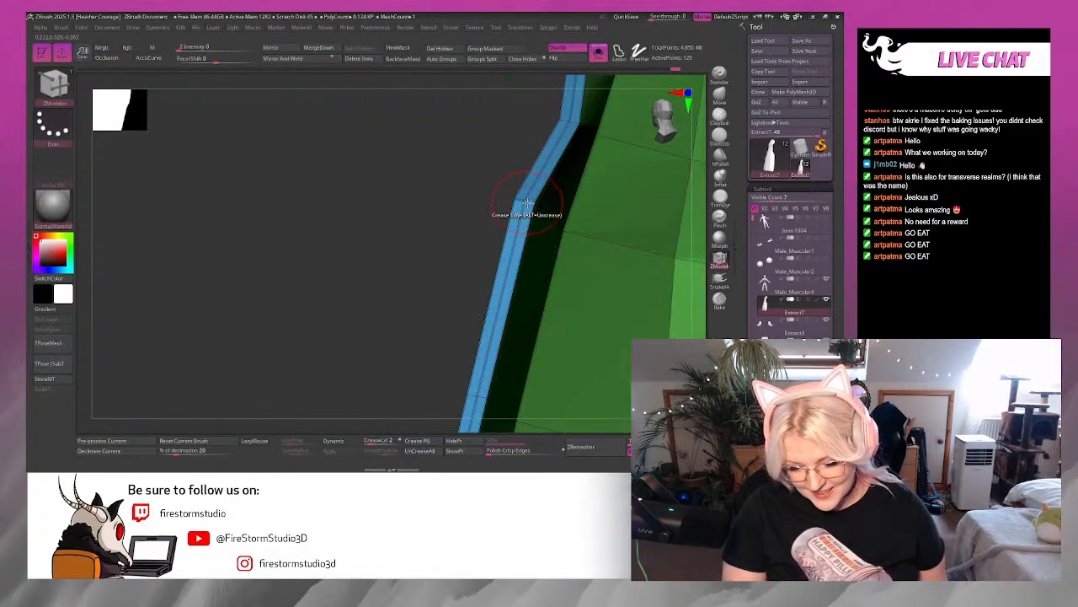
Crease the remaining border edges along the apron's sides and hem, undoing the accidental move of its side points.
left_click_drag(436, 252, 411, 312)
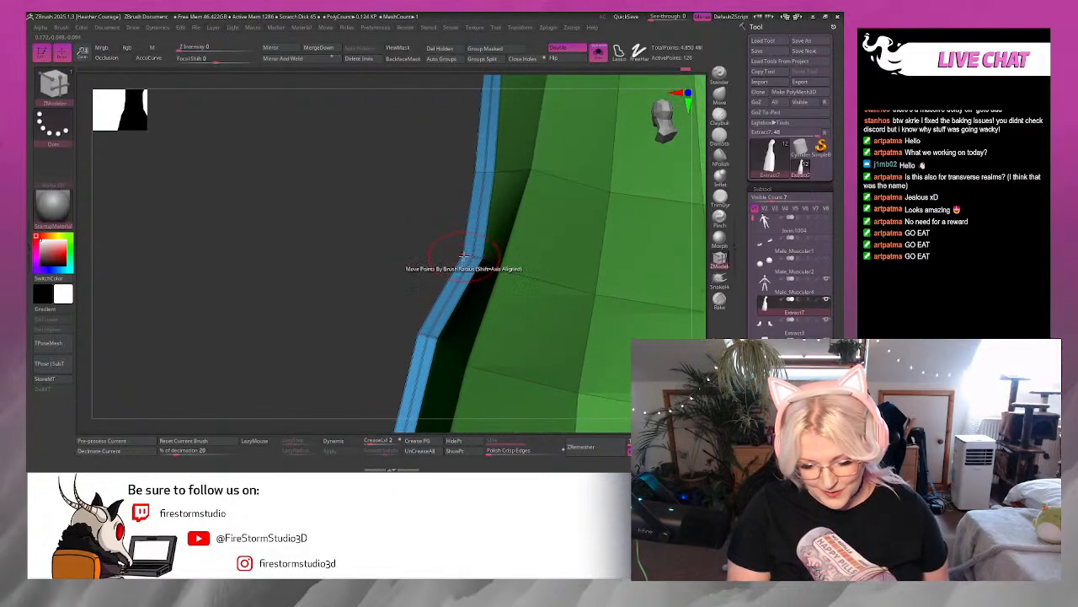
mouse_move(464, 256)
left_mouse_down()
mouse_move(430, 286)
mouse_move(350, 293)
mouse_move(358, 278)
mouse_move(321, 307)
left_mouse_up()
key("ctrl+z")
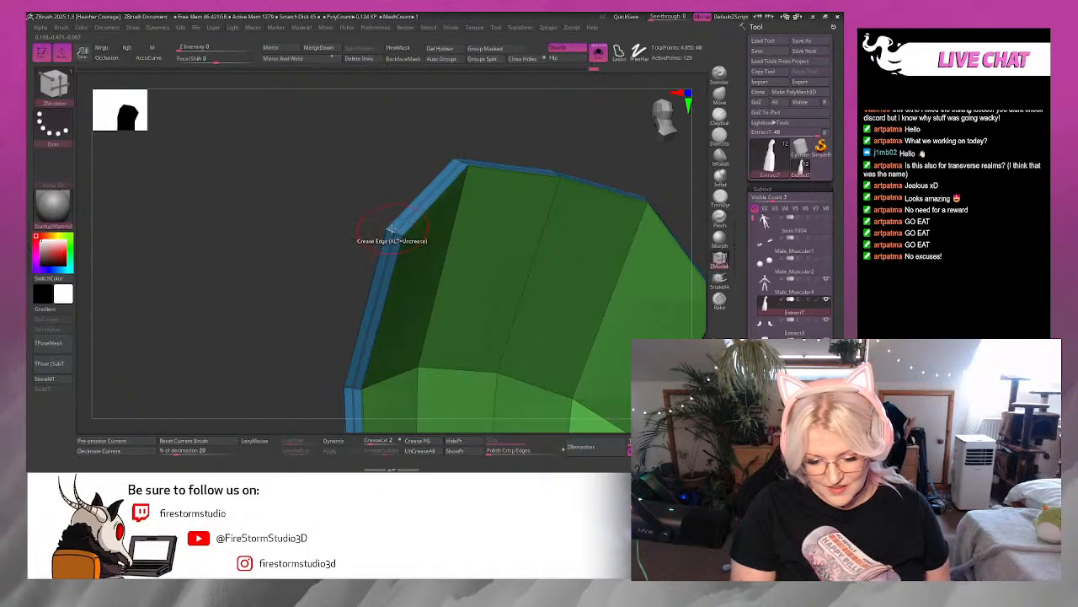
left_click_drag(313, 314, 389, 298)
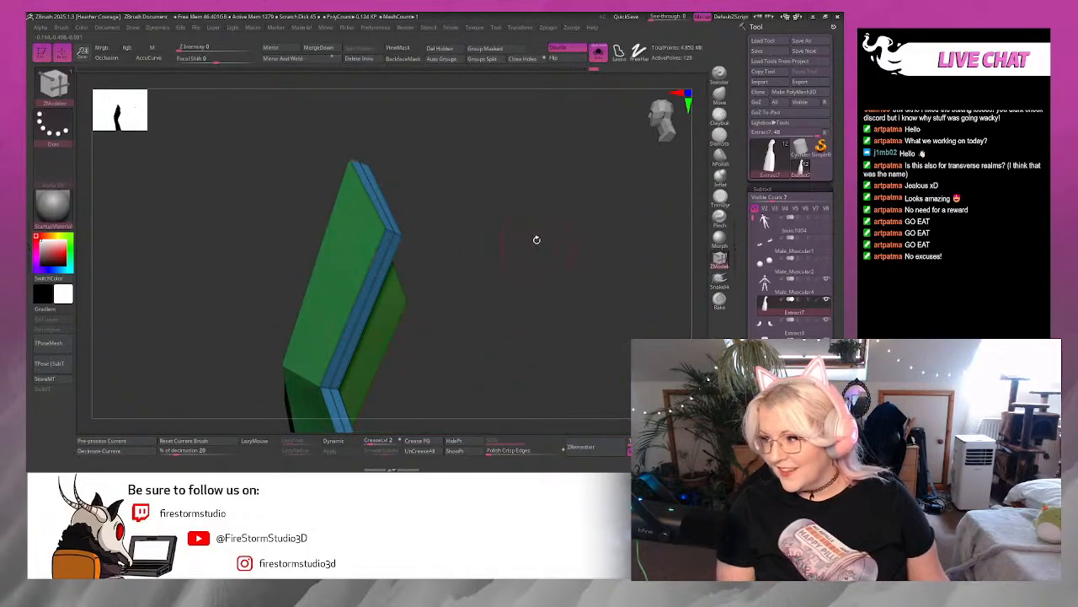
left_click_drag(537, 239, 537, 325)
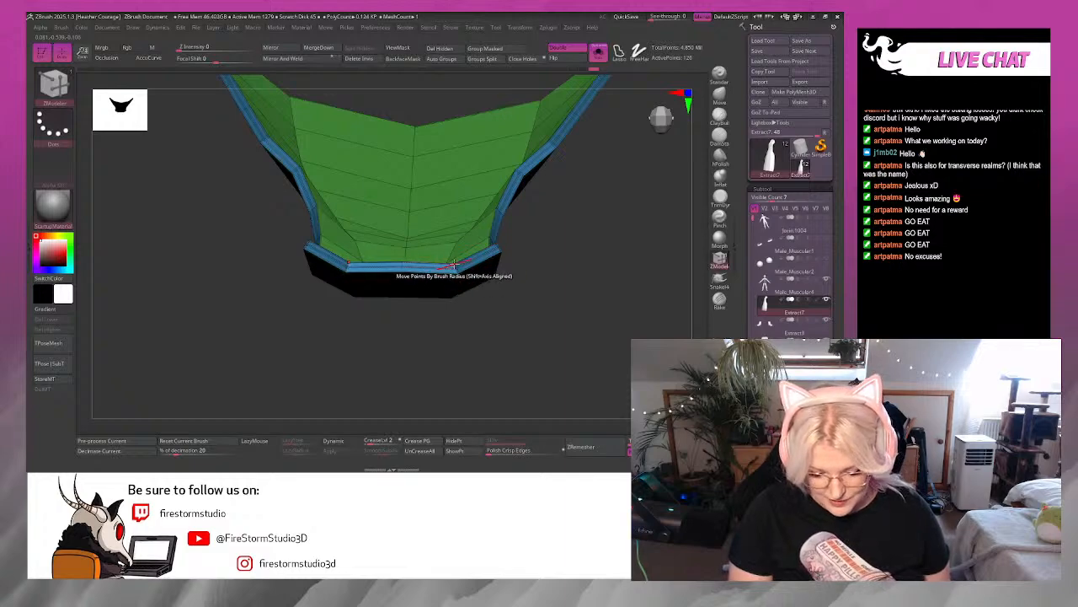
left_click_drag(487, 347, 562, 181)
left_click_drag(591, 231, 568, 196, "alt")
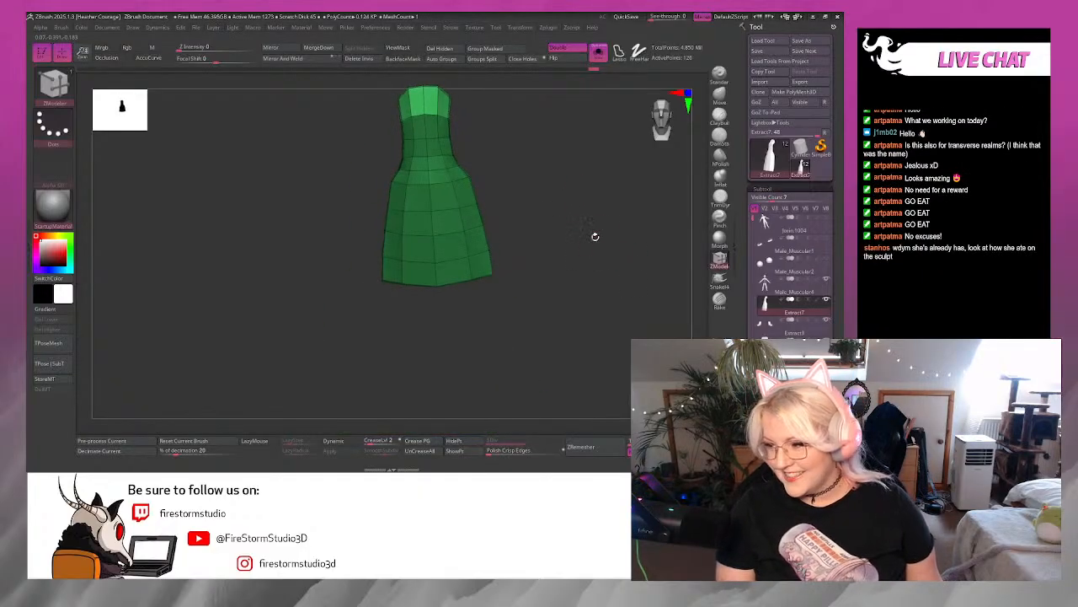
Show the whole character again and turn on dynamic subdivision for the apron with a crease level of 3.
left_click_drag(669, 158, 590, 287, "alt")
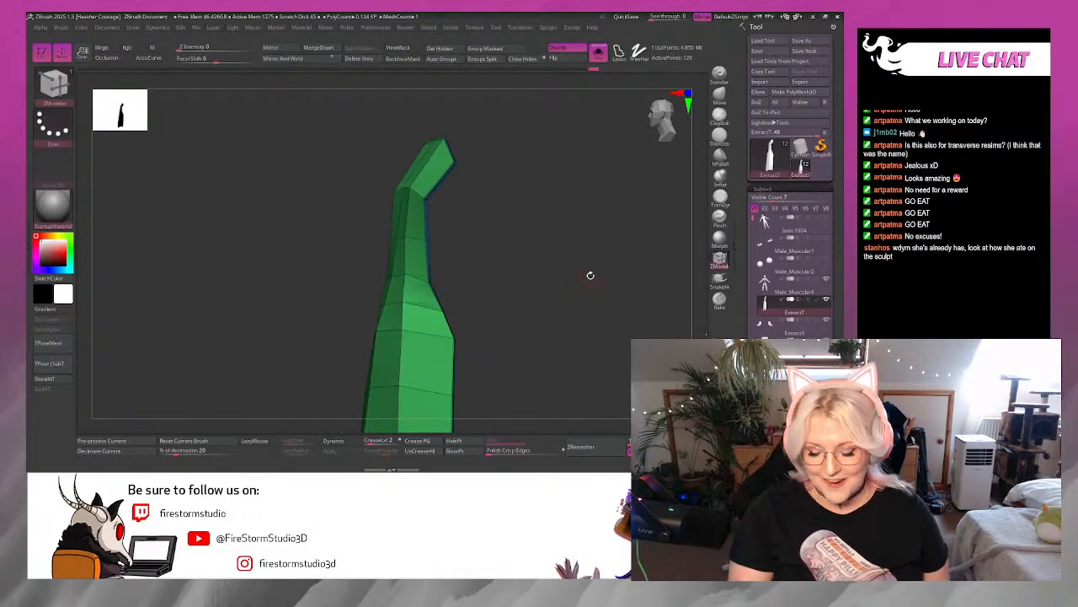
left_click(598, 54)
left_click_drag(633, 258, 603, 321)
left_click_drag(569, 368, 594, 282, "alt")
left_click(665, 121)
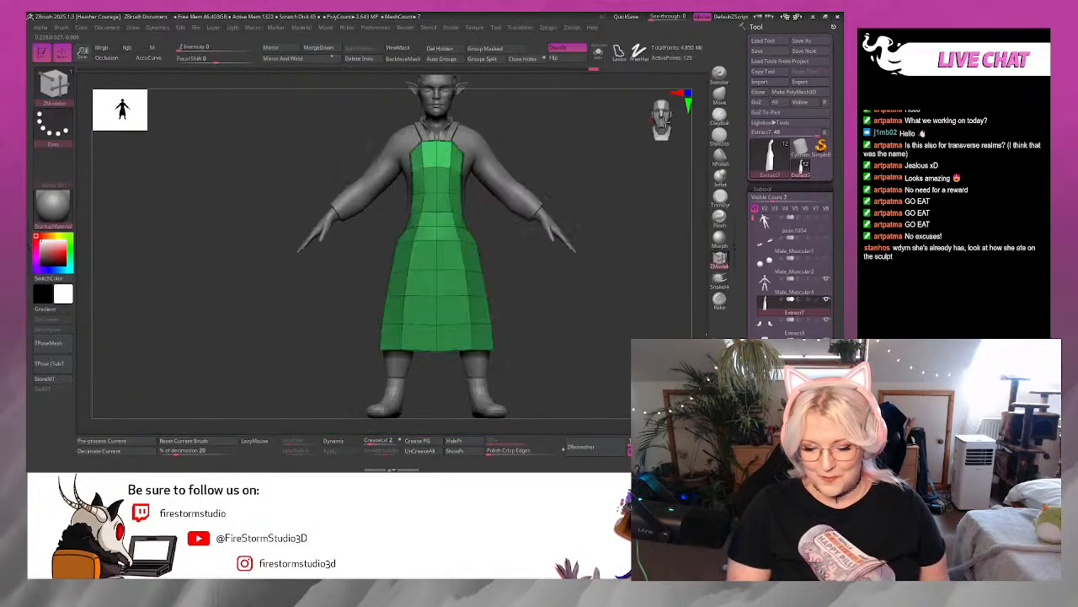
left_click_drag(625, 199, 582, 324, "alt")
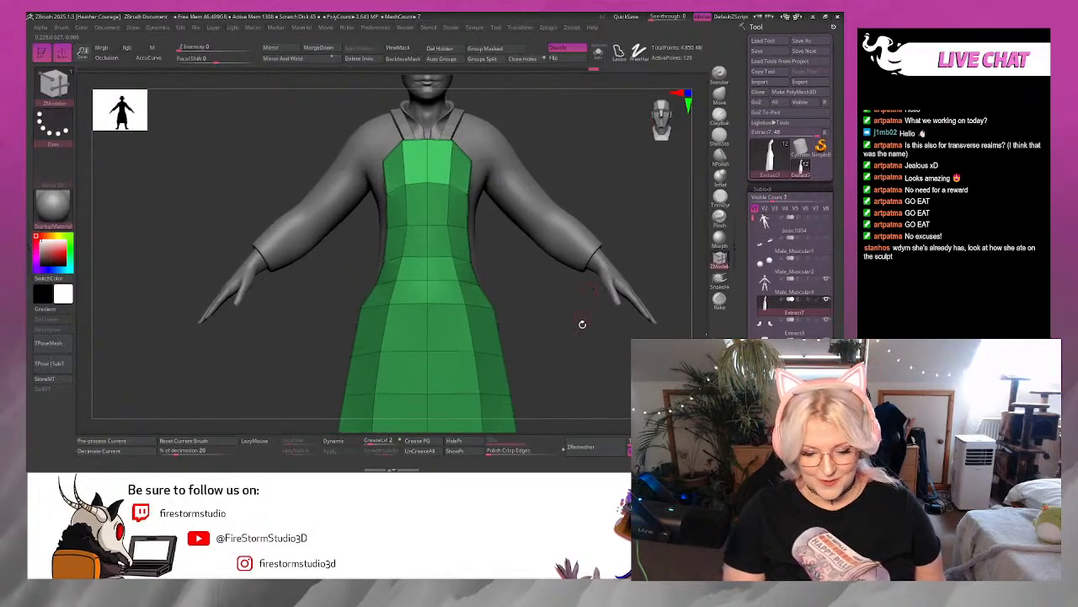
left_click(352, 440)
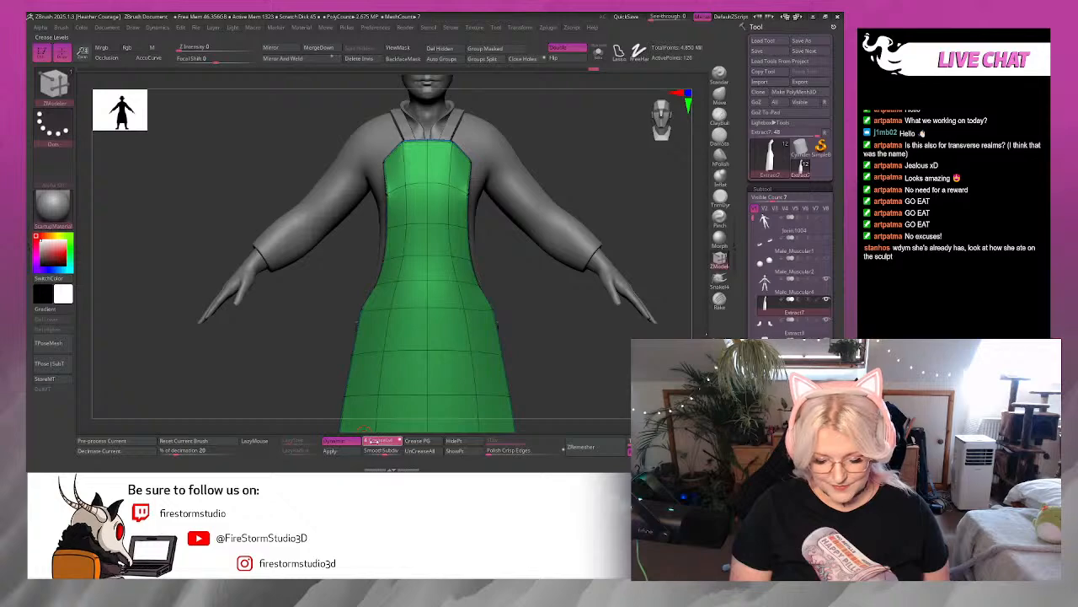
left_click_drag(580, 375, 553, 353)
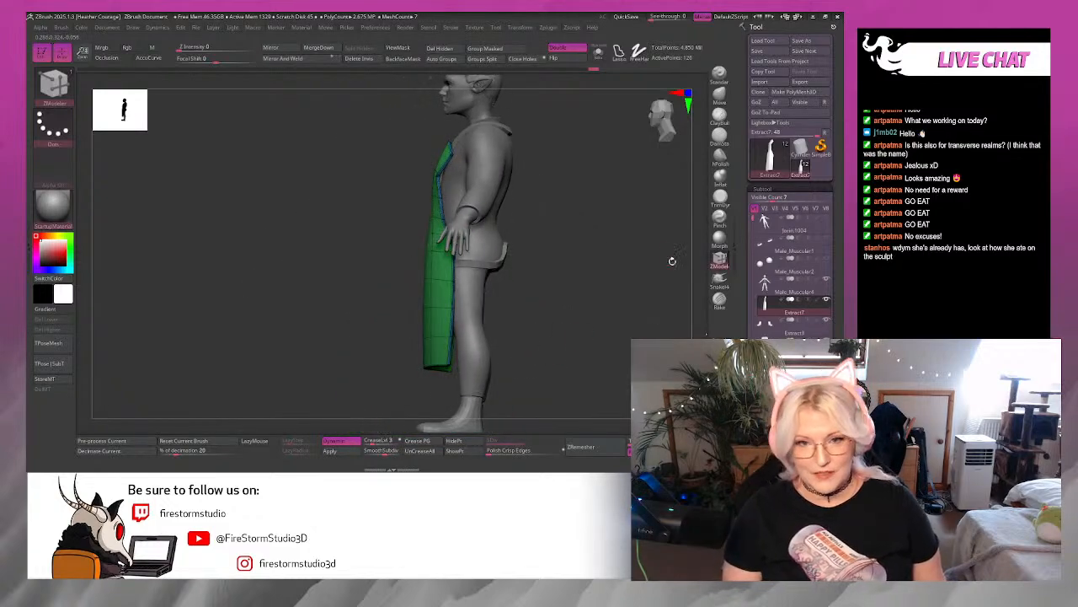
Pull the bend in the apron bib's side edge inward toward the chest with the Move Topological brush at an adjusted draw size.
left_click_drag(577, 219, 638, 332, "alt")
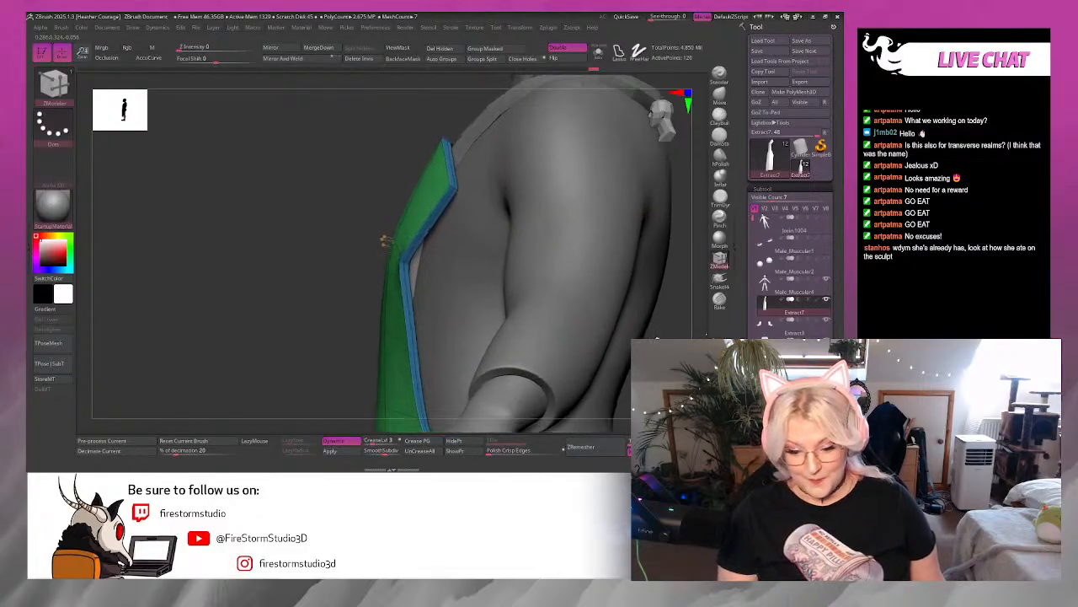
key("space")
left_click(671, 271)
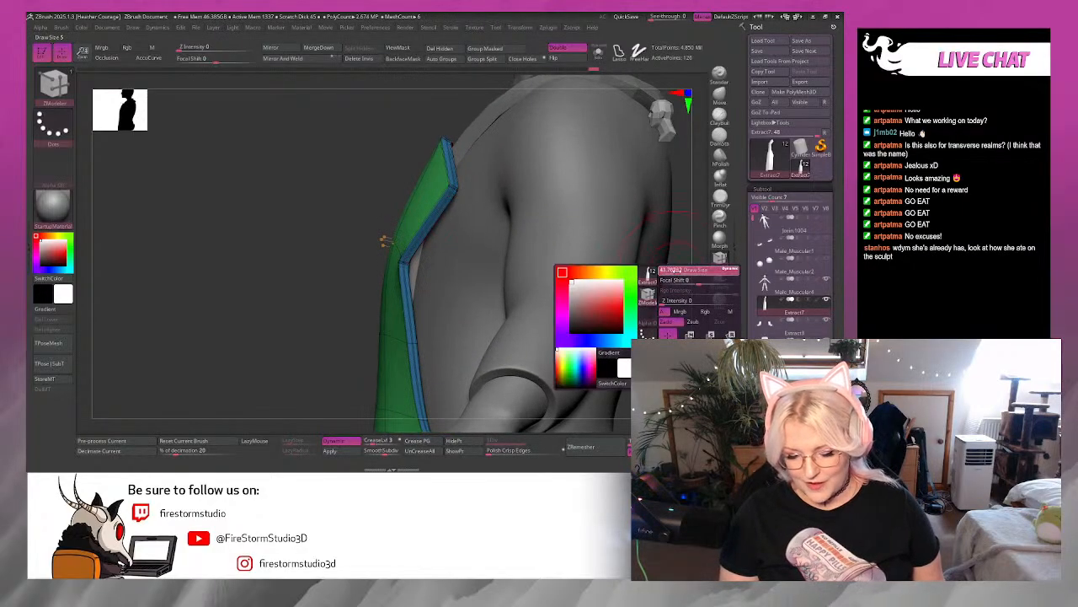
key("b")
key("m")
key("t")
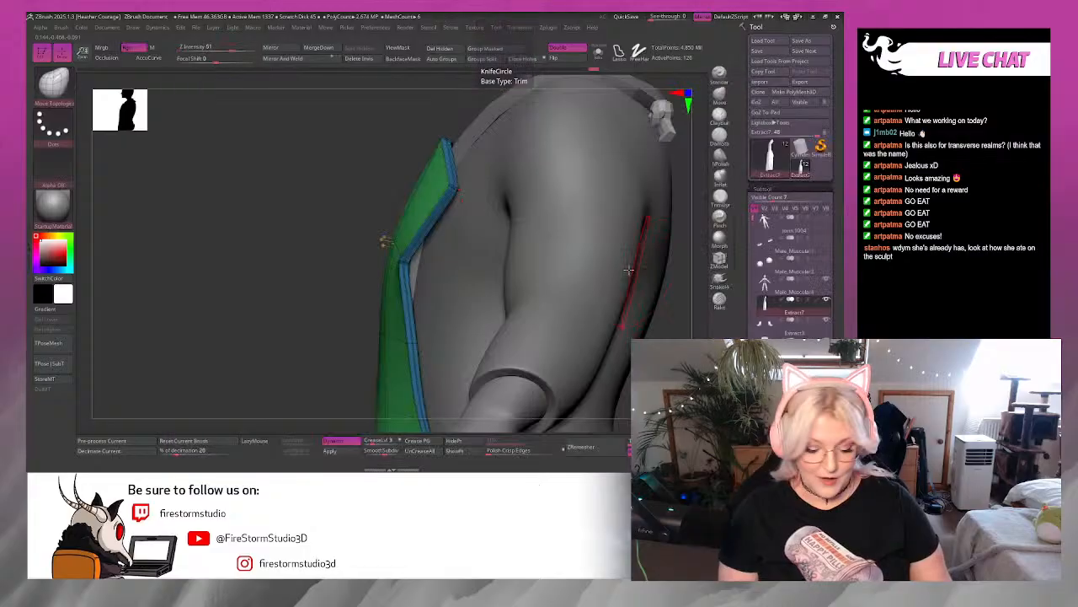
left_click_drag(405, 263, 431, 266)
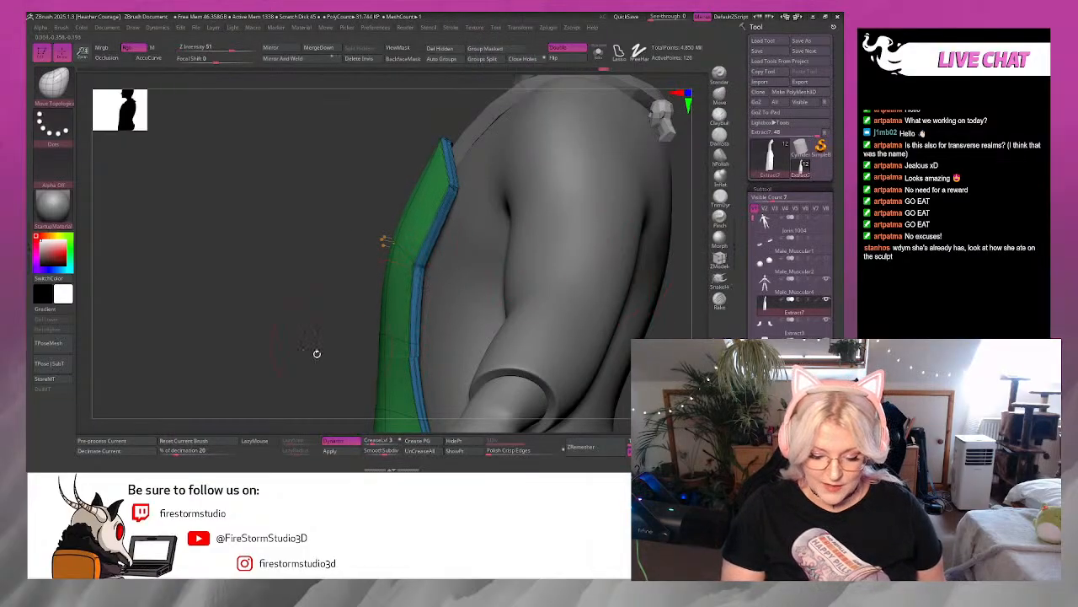
Hide the polyframe and examine the smoothed apron's fit on the character from the front and from above.
left_click_drag(316, 353, 478, 266)
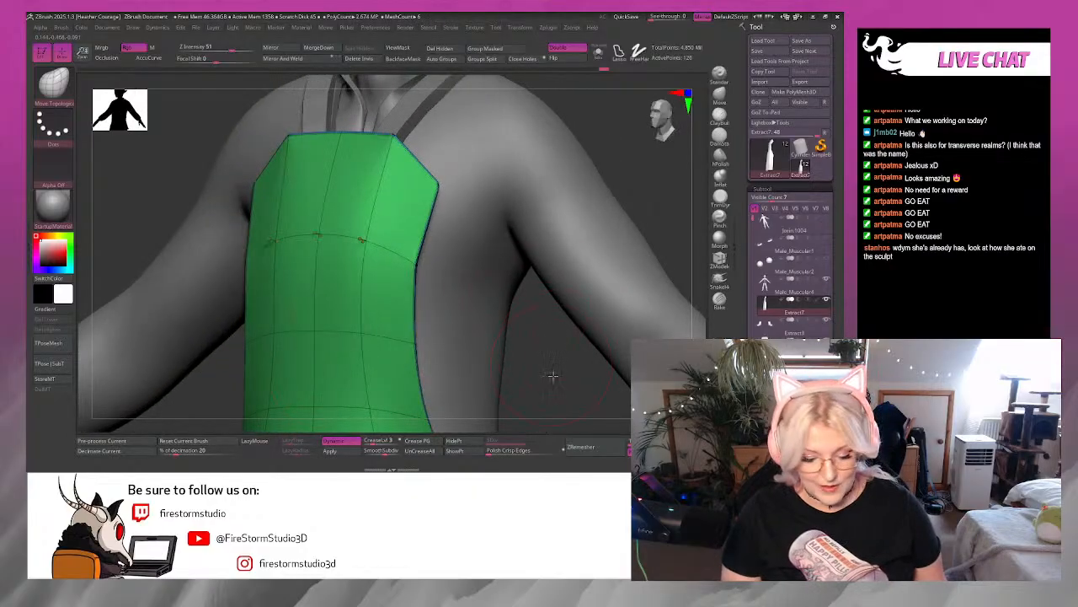
left_click_drag(553, 376, 499, 207, "alt")
left_click_drag(527, 217, 609, 248)
left_click(662, 128)
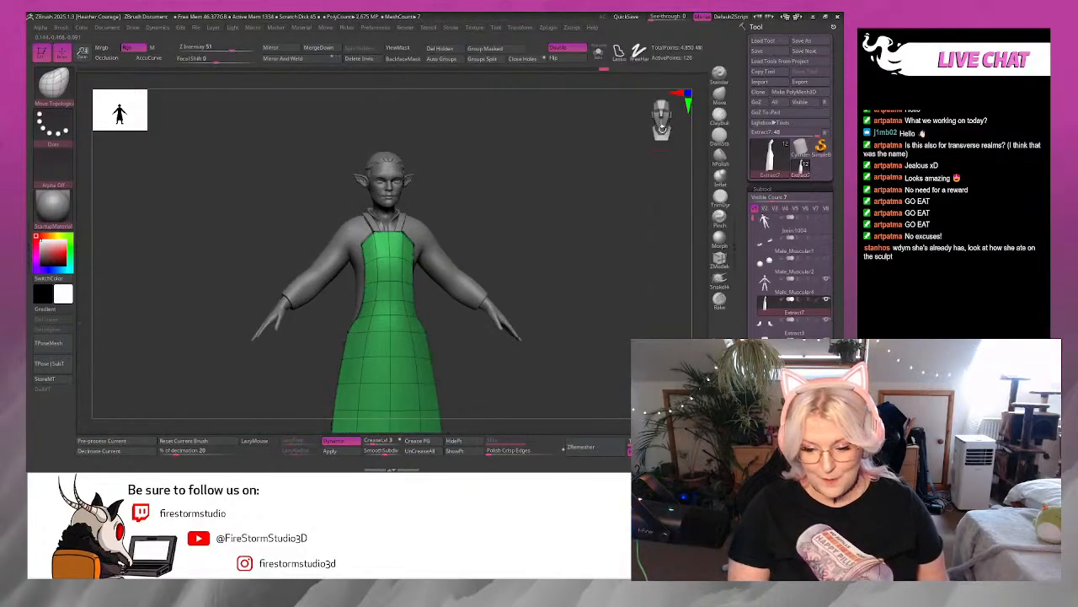
left_click_drag(662, 128, 660, 112)
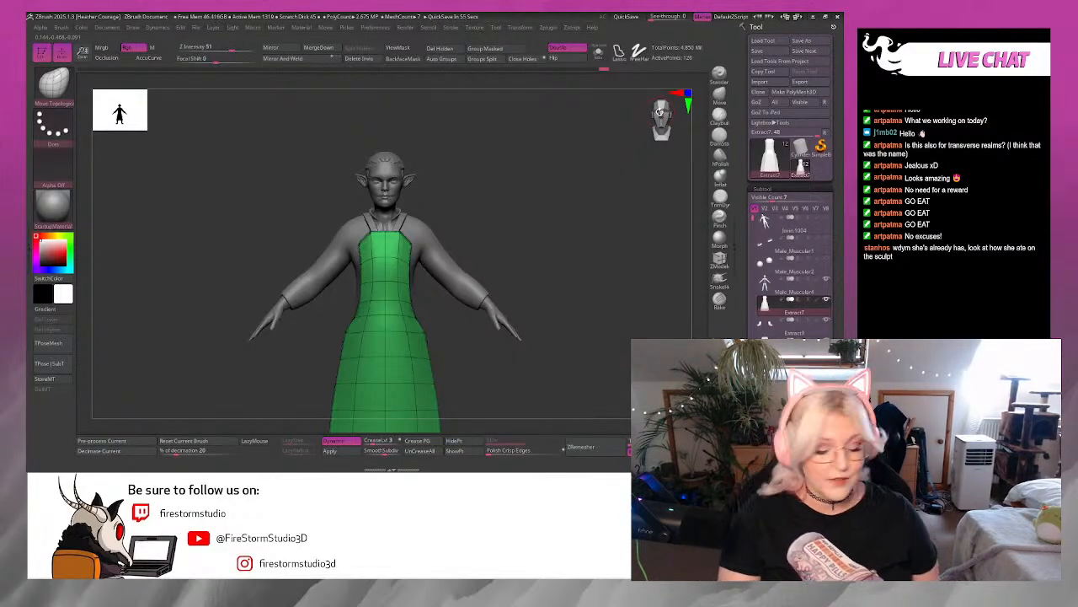
left_click_drag(563, 187, 592, 208)
key("shift+f")
left_click_drag(516, 211, 545, 283, "alt")
mouse_move(544, 201)
left_mouse_down("alt")
mouse_move(559, 247)
mouse_move(552, 212)
left_mouse_up("alt")
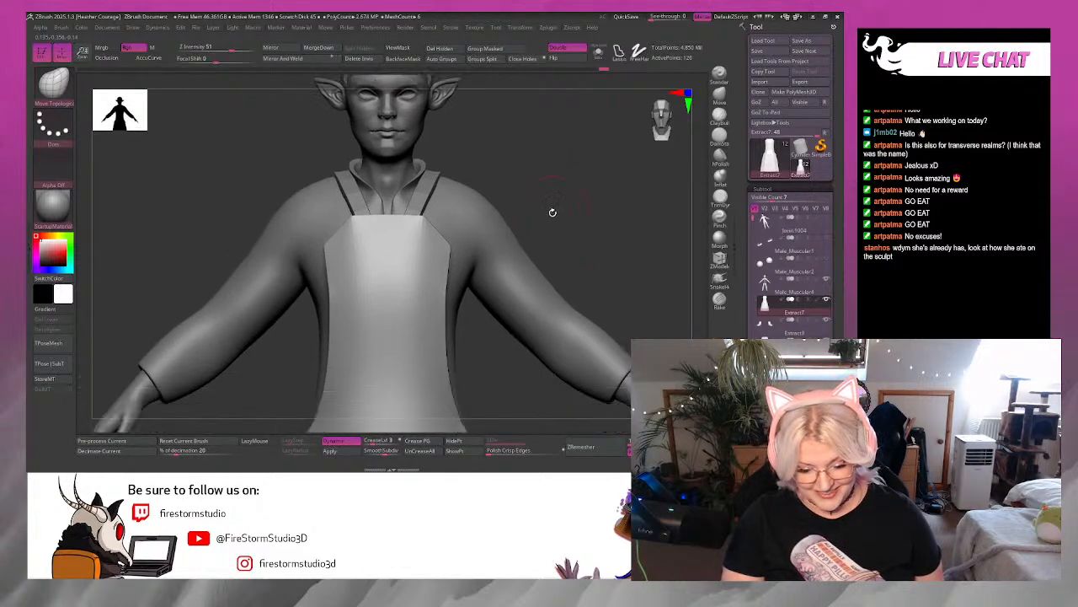
mouse_move(523, 179)
left_mouse_down()
mouse_move(580, 210)
mouse_move(606, 209)
mouse_move(514, 203)
mouse_move(628, 204)
mouse_move(592, 210)
mouse_move(531, 188)
mouse_move(552, 198)
left_mouse_up()
mouse_move(569, 238)
left_mouse_down()
mouse_move(515, 272)
mouse_move(560, 230)
left_mouse_up()
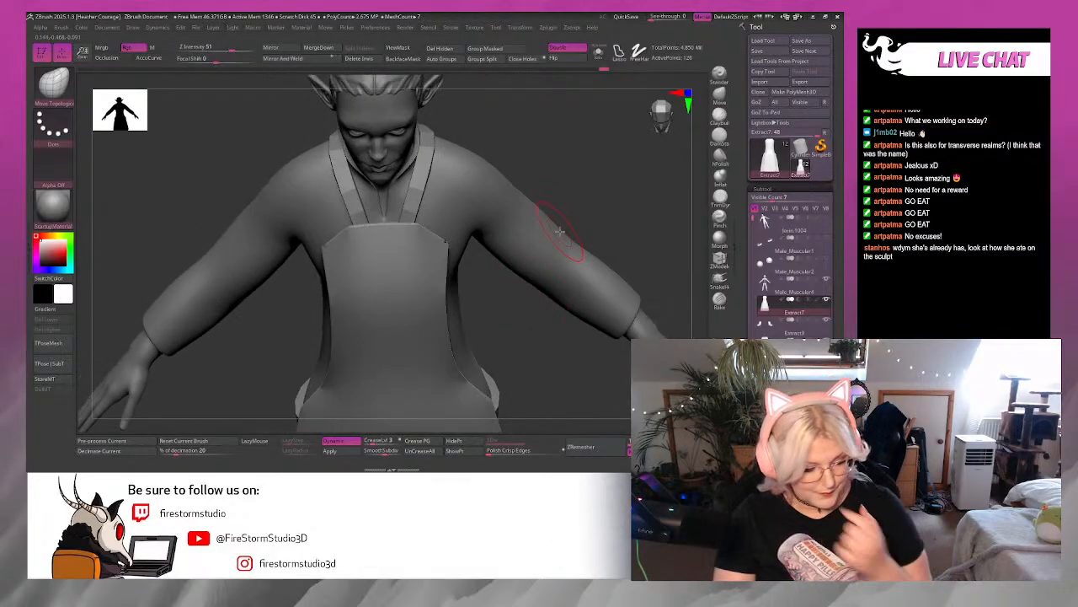
key("b")
key("c")
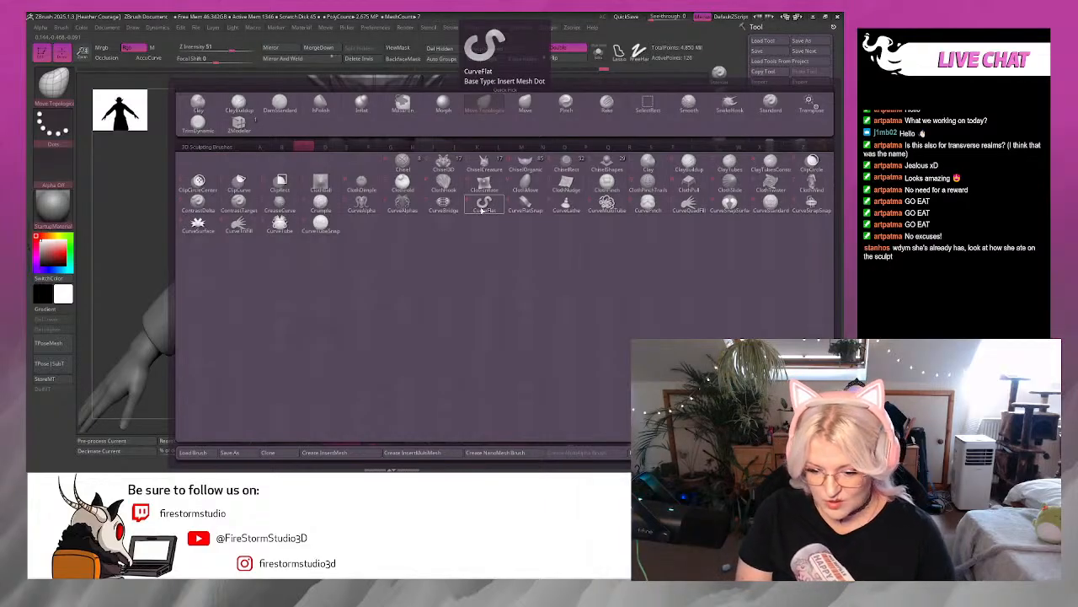
left_click(475, 215)
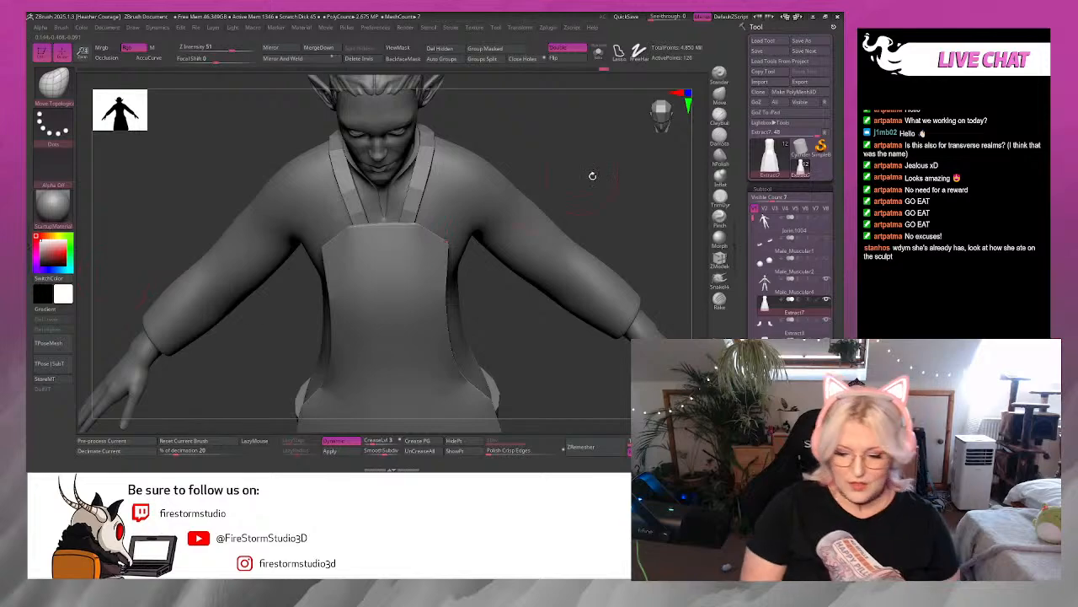
Make the long-sleeved shirt the active subtool and adjust the draw size for masking its shoulders.
left_click_drag(592, 175, 665, 112)
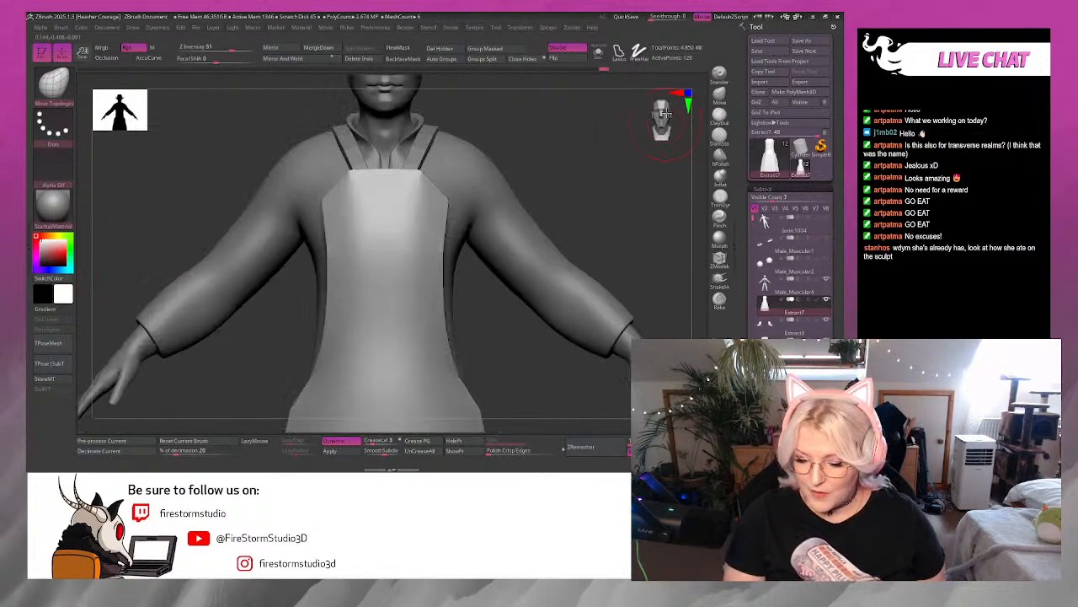
left_click_drag(609, 142, 490, 274)
left_click(466, 303, "alt")
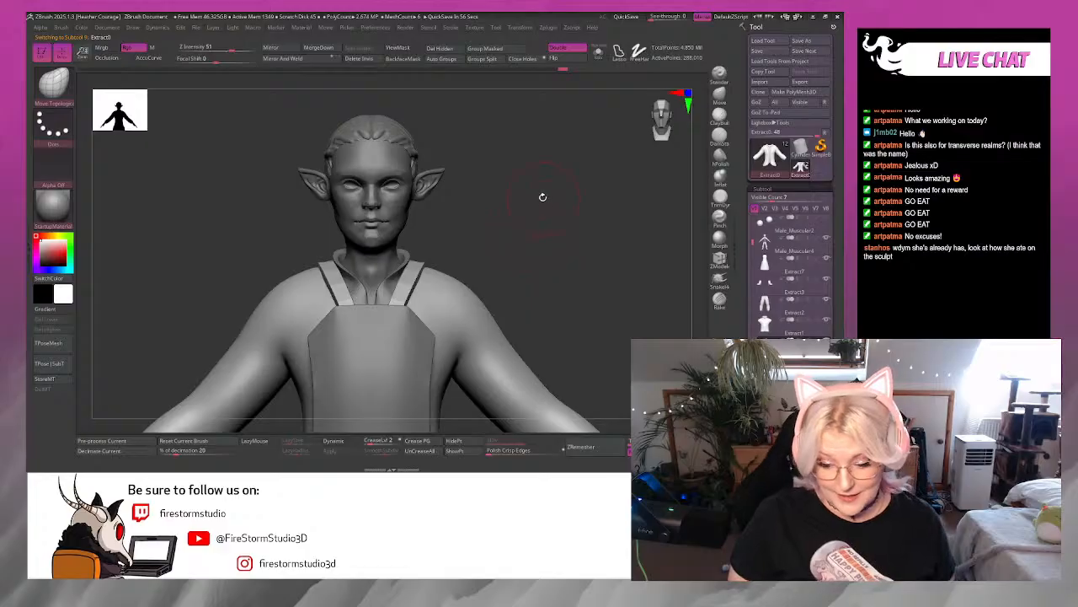
key("space")
left_click_drag(553, 200, 585, 119)
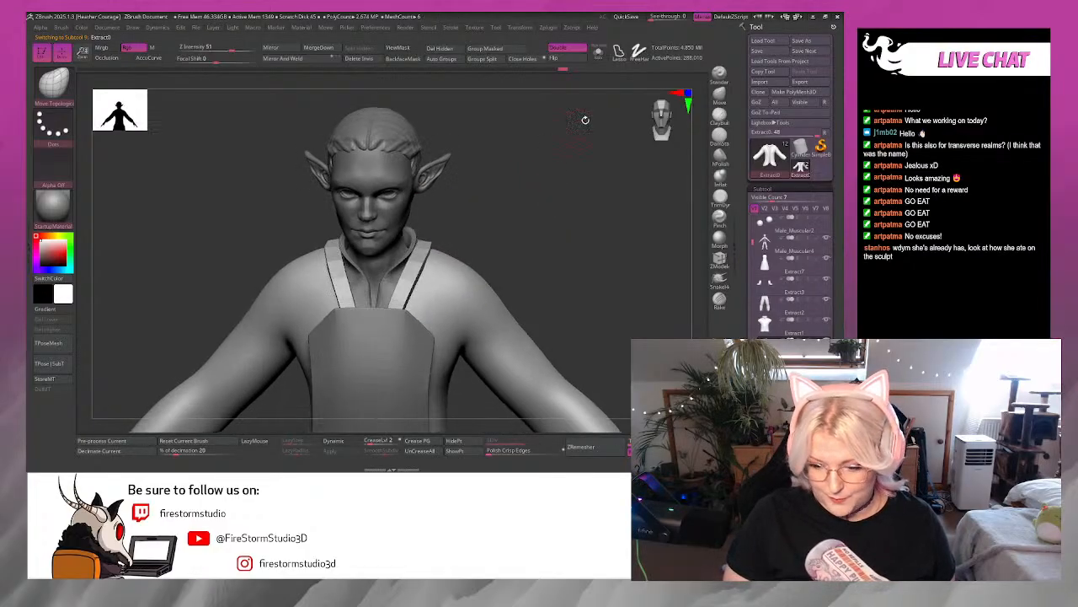
left_click_drag(538, 209, 537, 233)
key("ctrl")
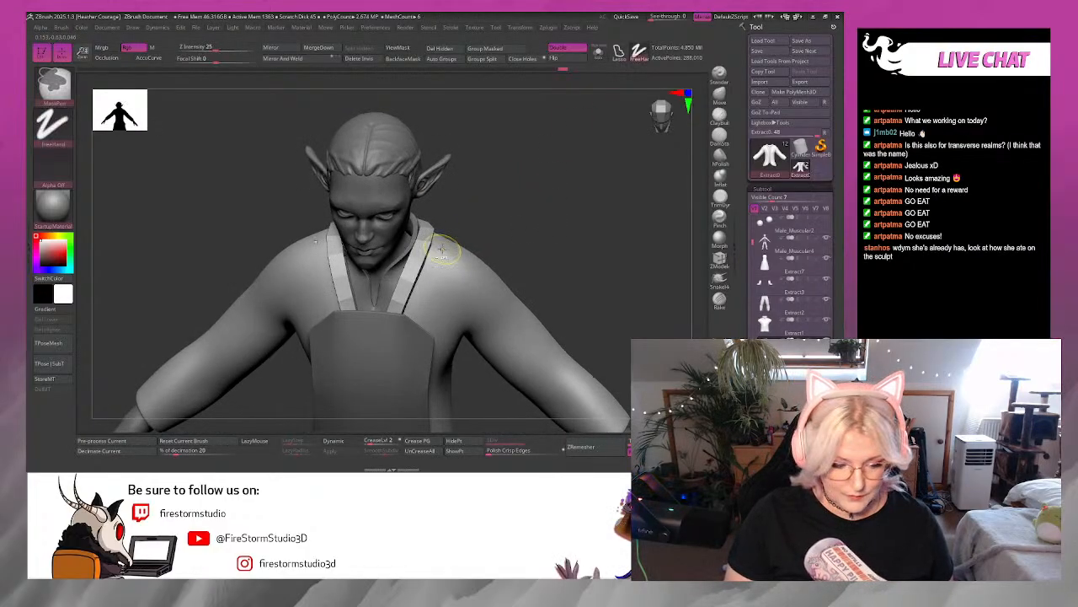
key("space")
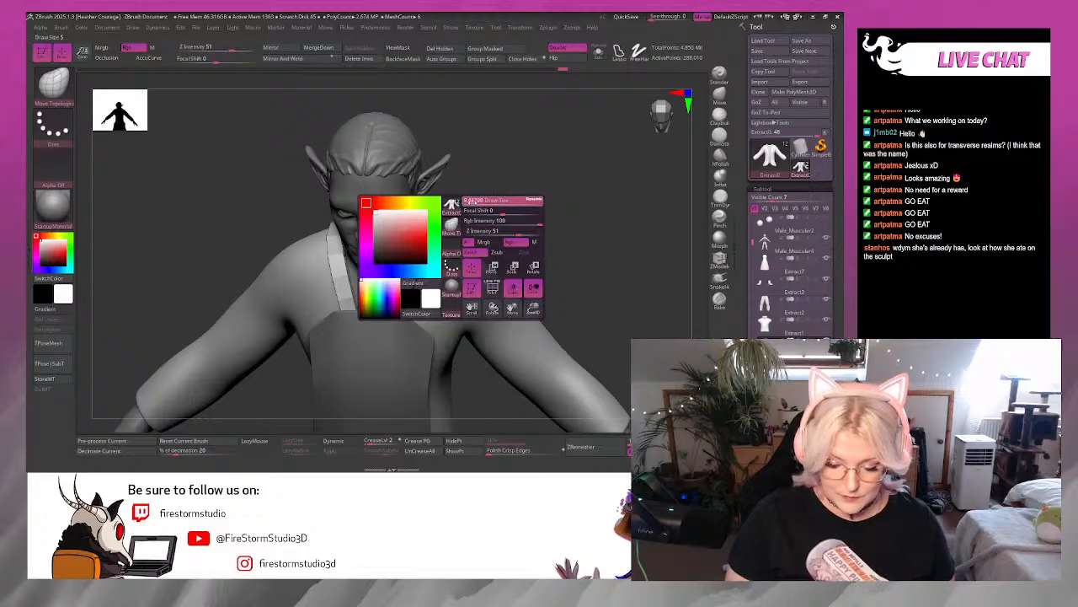
key("ctrl")
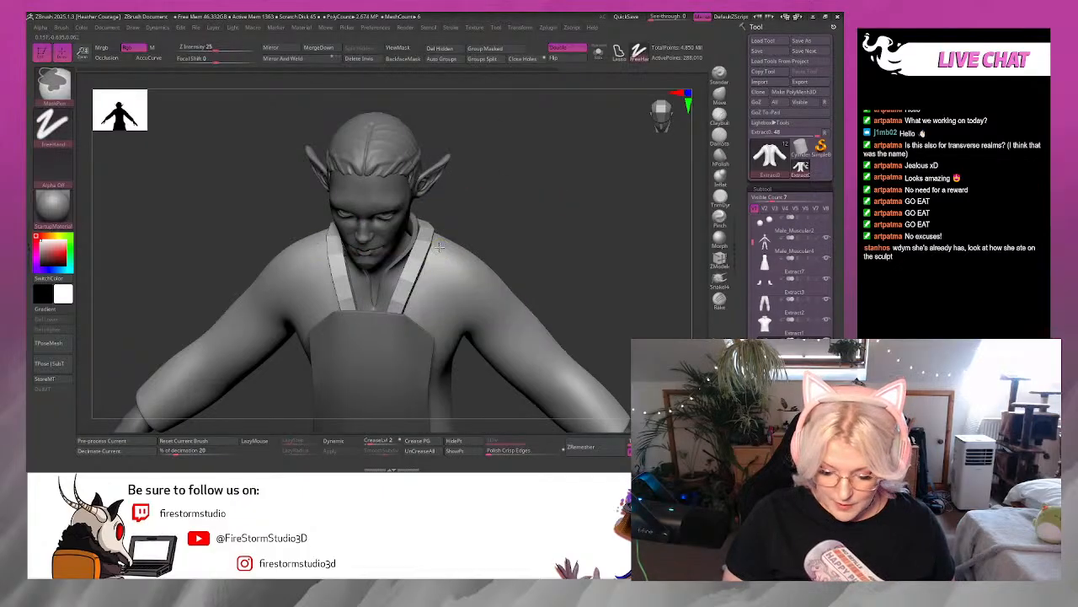
Mask symmetrical strap-shaped strips on the shirt, running from the apron's upper corners over the shoulders beside the collar.
mouse_move(425, 305)
left_mouse_down()
mouse_move(614, 185)
mouse_move(633, 274)
mouse_move(451, 253)
mouse_move(501, 296)
mouse_move(545, 282)
left_mouse_up()
key("ctrl")
mouse_move(635, 246)
left_mouse_down()
mouse_move(621, 324)
mouse_move(600, 325)
left_mouse_up()
left_click_drag(570, 204, 563, 236, "ctrl")
right_click_drag(597, 245, 619, 175)
right_click_drag(619, 383, 714, 245, "alt")
right_click_drag(387, 145, 387, 307, "alt")
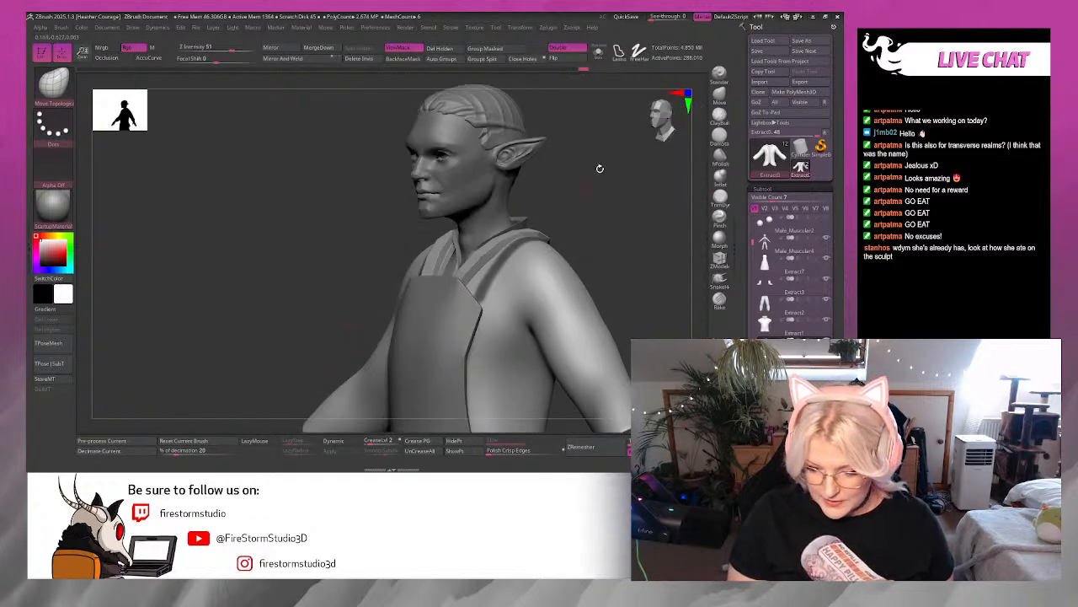
Isolate the shirt and fill out the front ends of both strap masks on the chest.
left_click(597, 52)
mouse_move(490, 302)
right_mouse_down()
mouse_move(638, 234)
mouse_move(588, 216)
right_mouse_up()
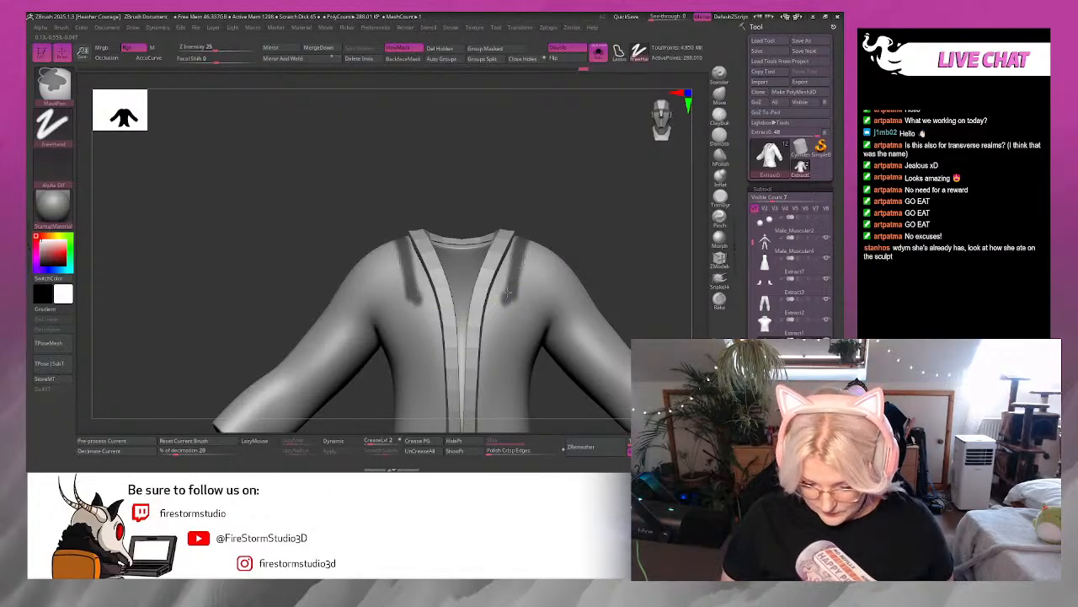
left_click_drag(504, 305, 516, 307)
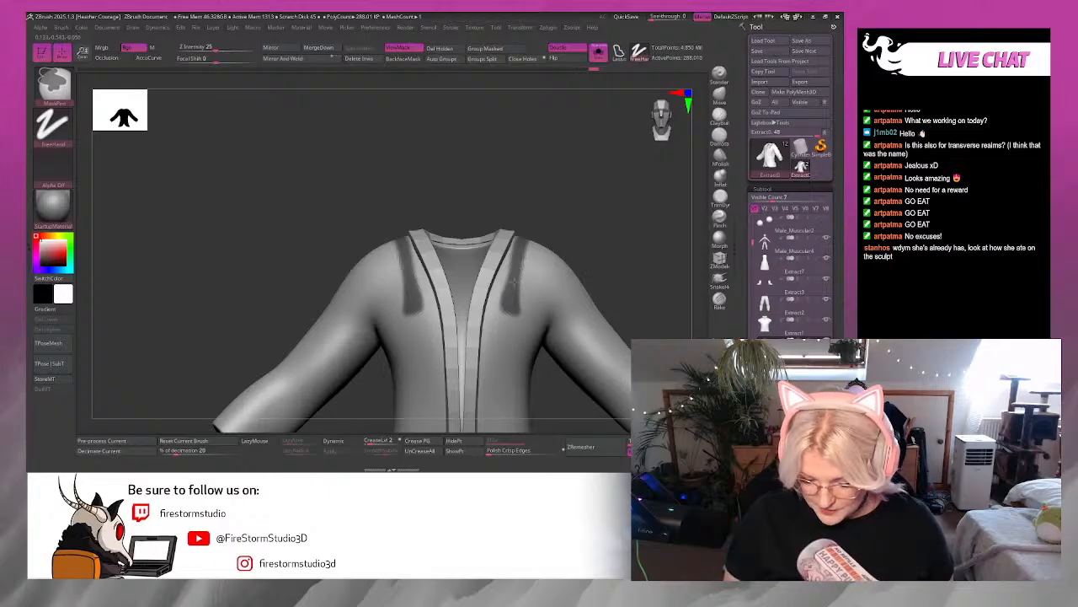
mouse_move(613, 232)
right_mouse_down("ctrl")
mouse_move(637, 146)
mouse_move(586, 179)
mouse_move(580, 209)
mouse_move(602, 253)
right_mouse_up("ctrl")
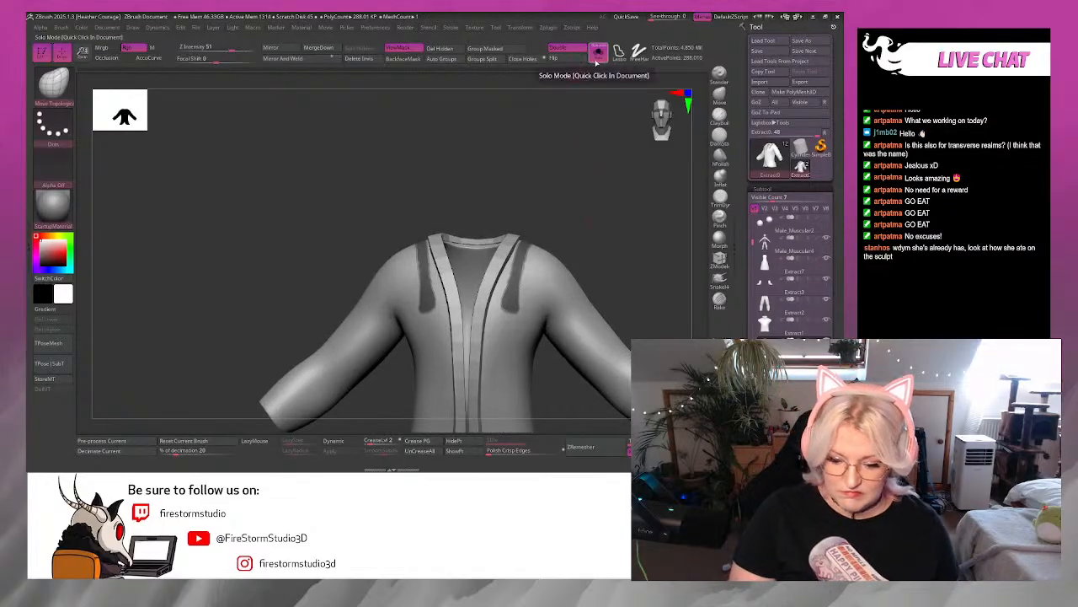
Extract the masked shoulder strips from the shirt as a new strap subtool and show its polyframe.
left_click_drag(585, 155, 595, 239)
left_click(662, 126)
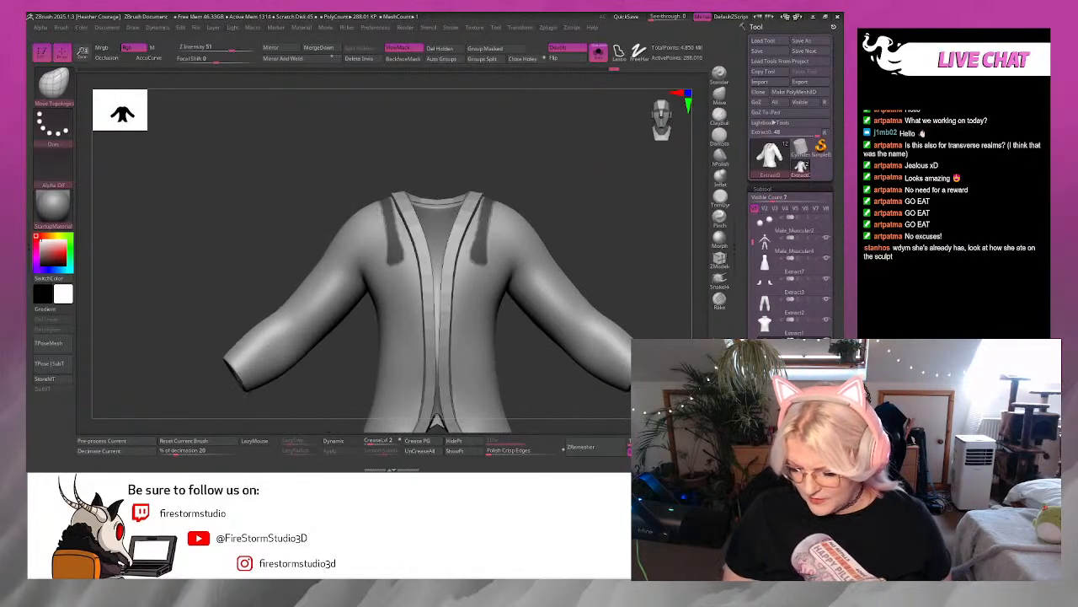
left_click_drag(745, 308, 746, 108)
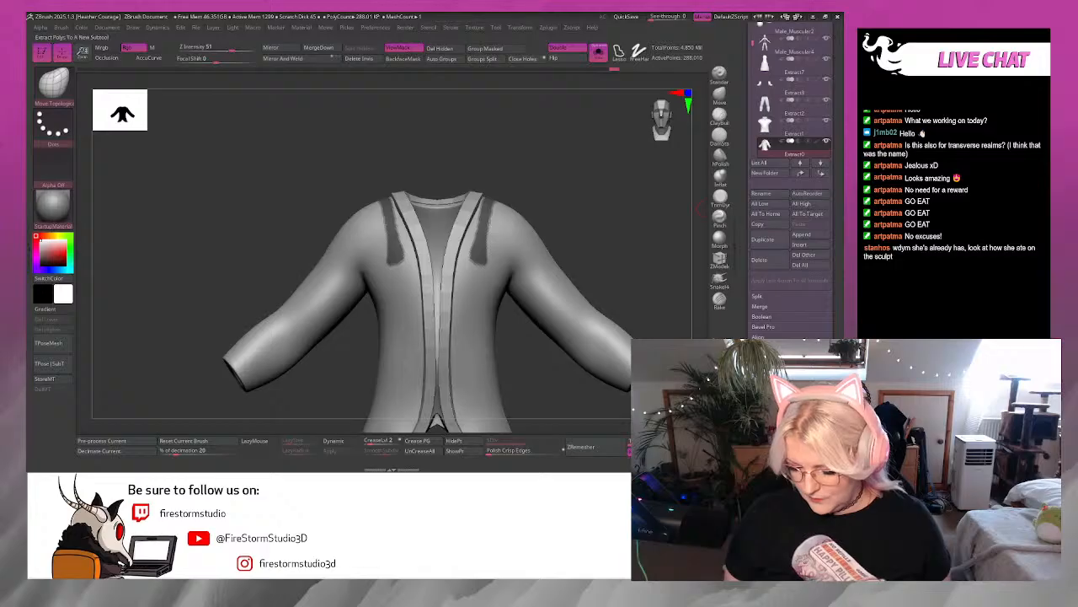
left_click(766, 401)
left_click(766, 410)
left_click_drag(665, 328, 535, 220, "ctrl")
key("shift+f")
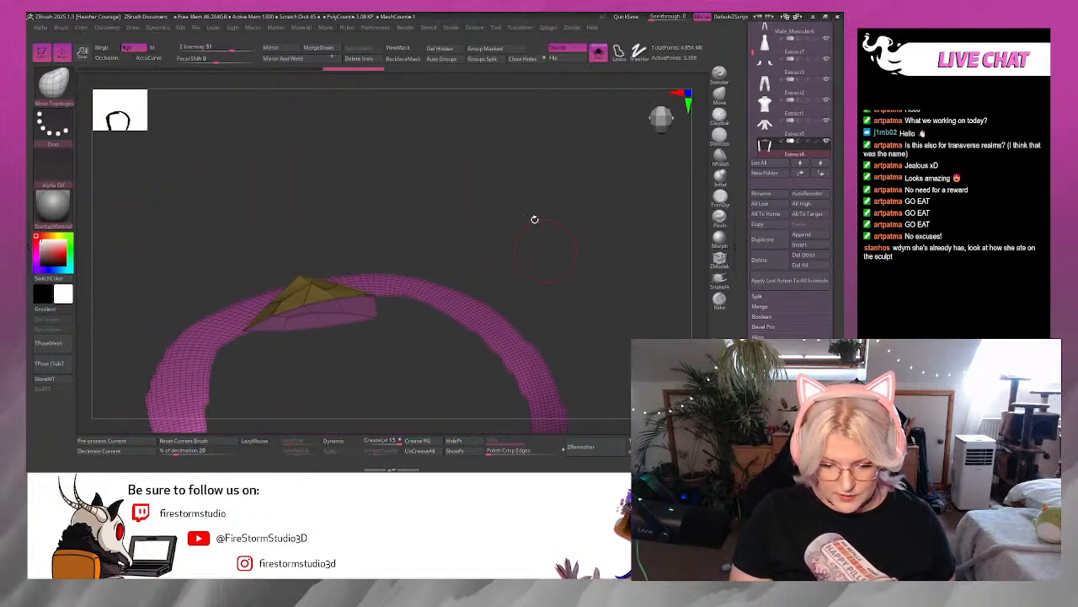
Auto-group the extracted strap and delete the stray faceted patch across its middle with ZModeler's Delete action targeting Polygroup All.
left_click(455, 61)
left_click_drag(458, 120, 593, 259)
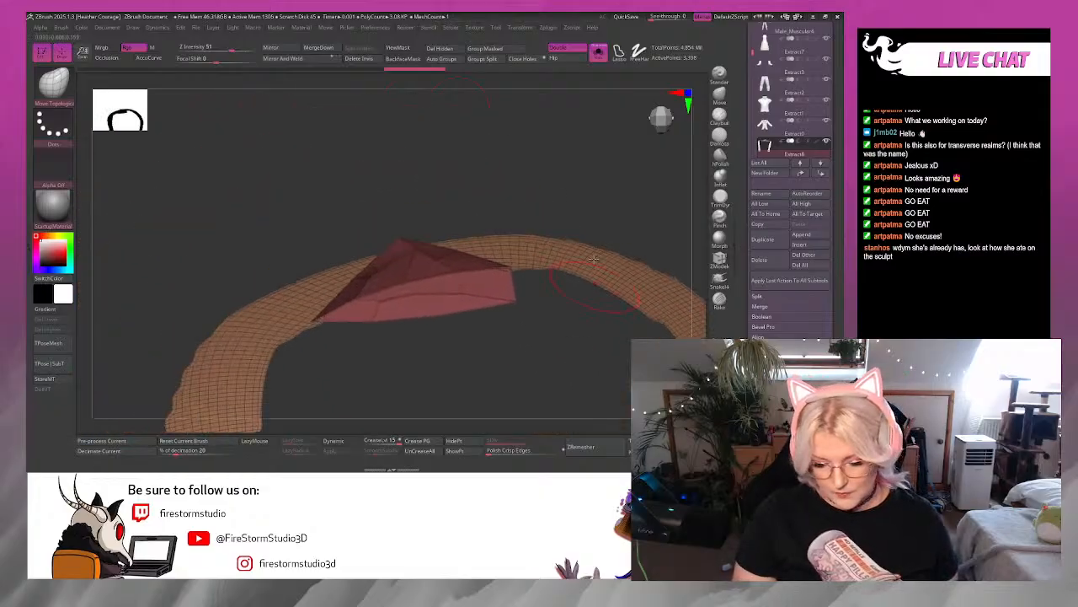
key("space")
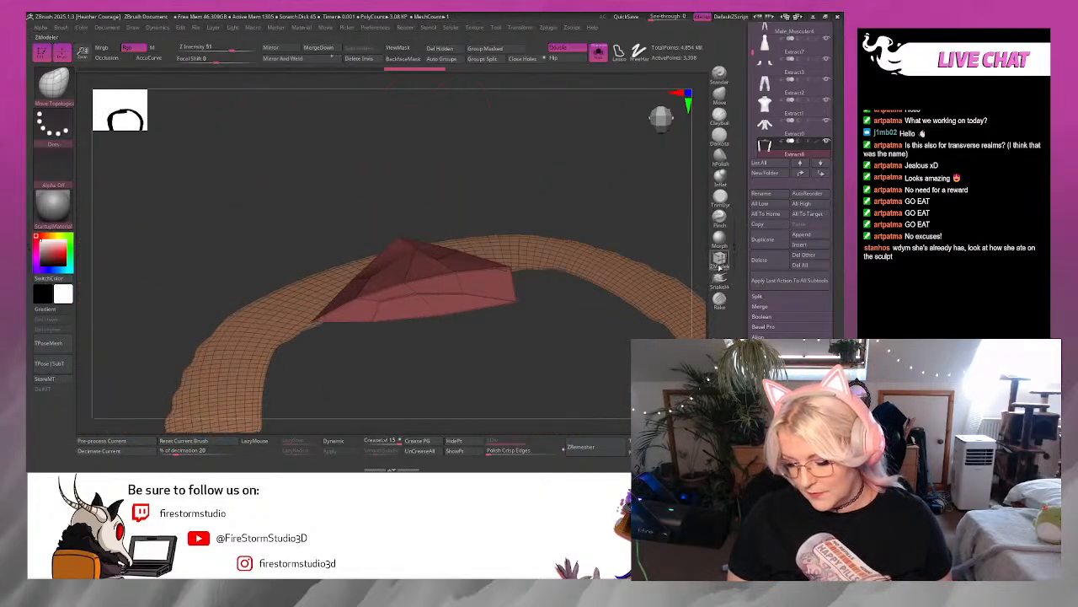
left_click(719, 259)
key("space")
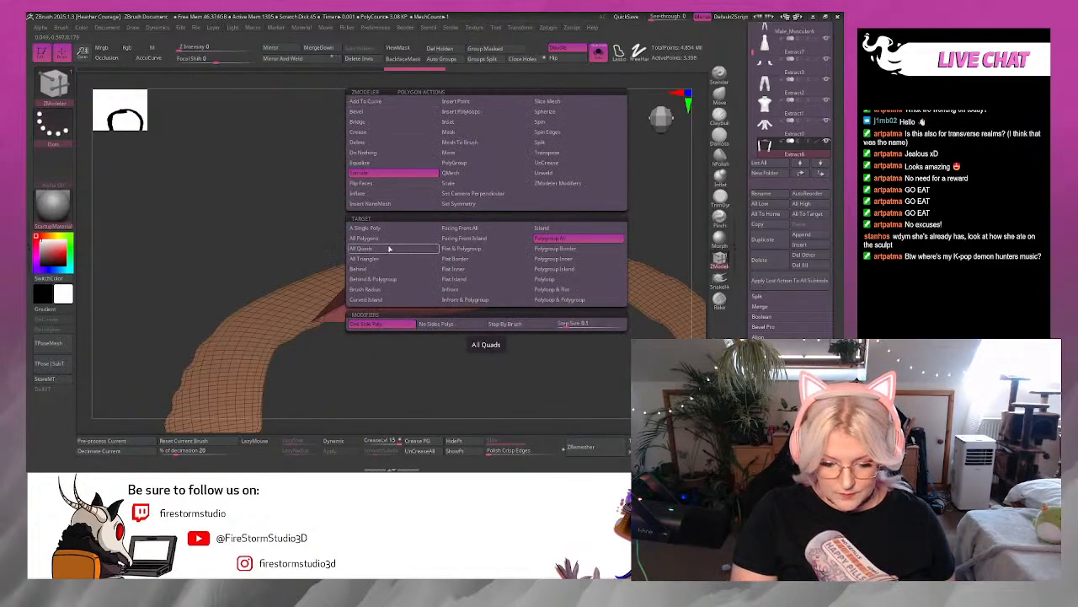
left_click(360, 142)
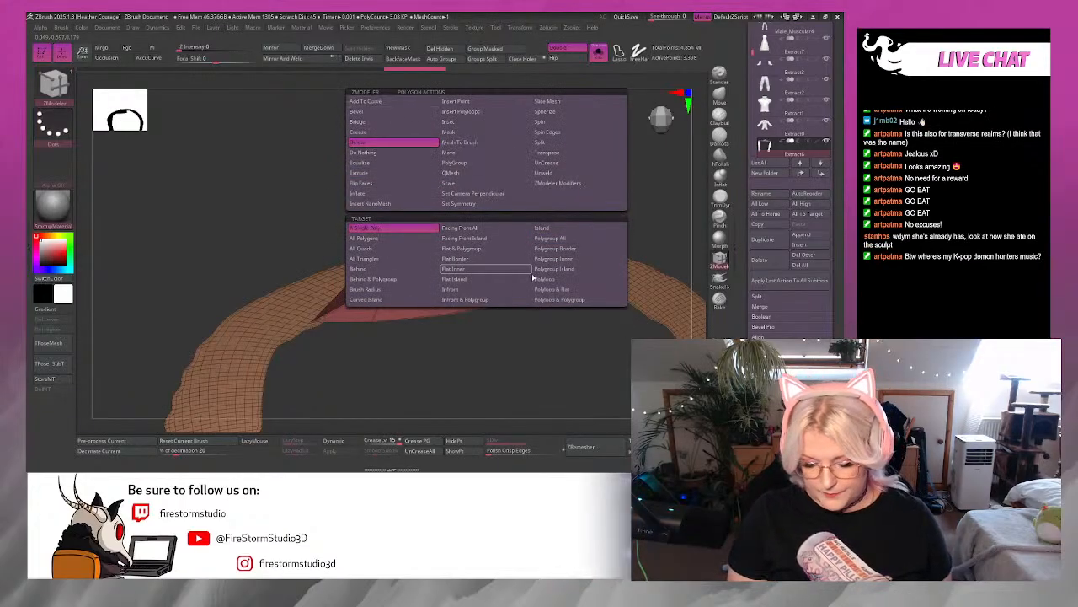
left_click(552, 238)
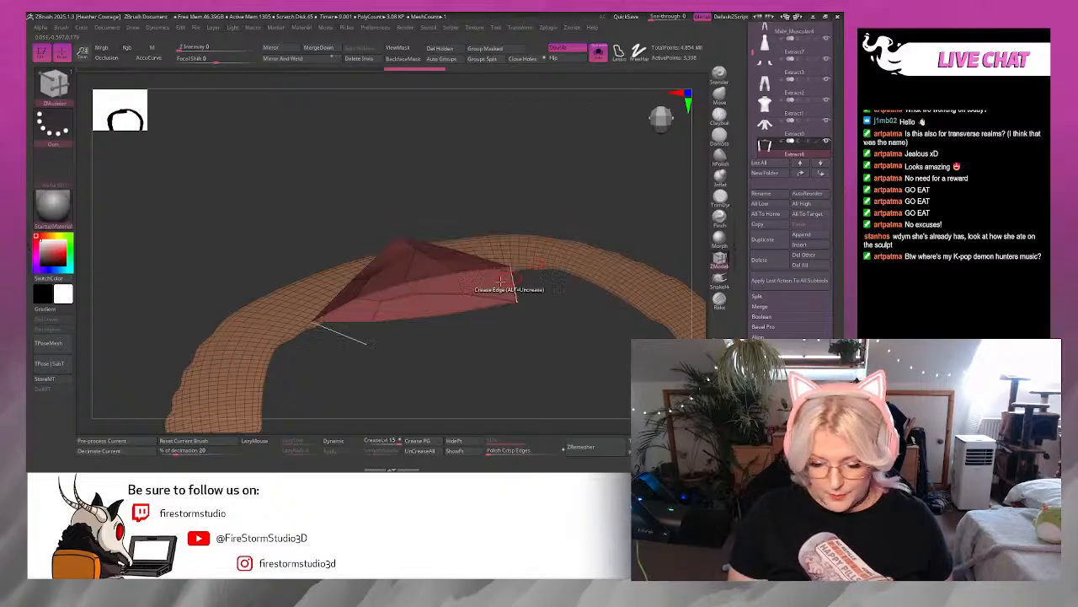
left_click(496, 290)
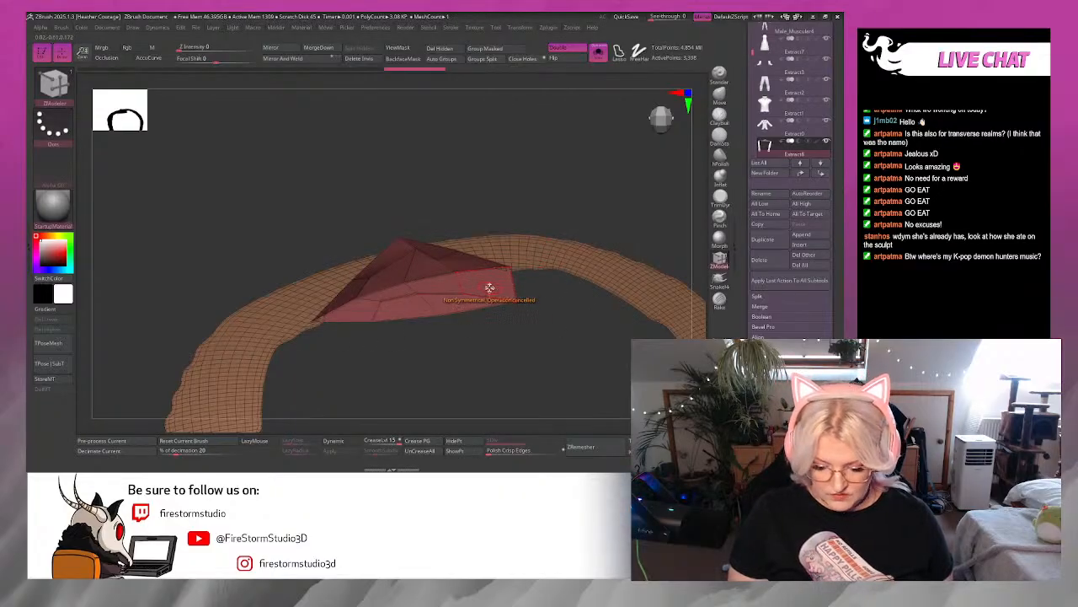
left_click_drag(571, 207, 564, 159)
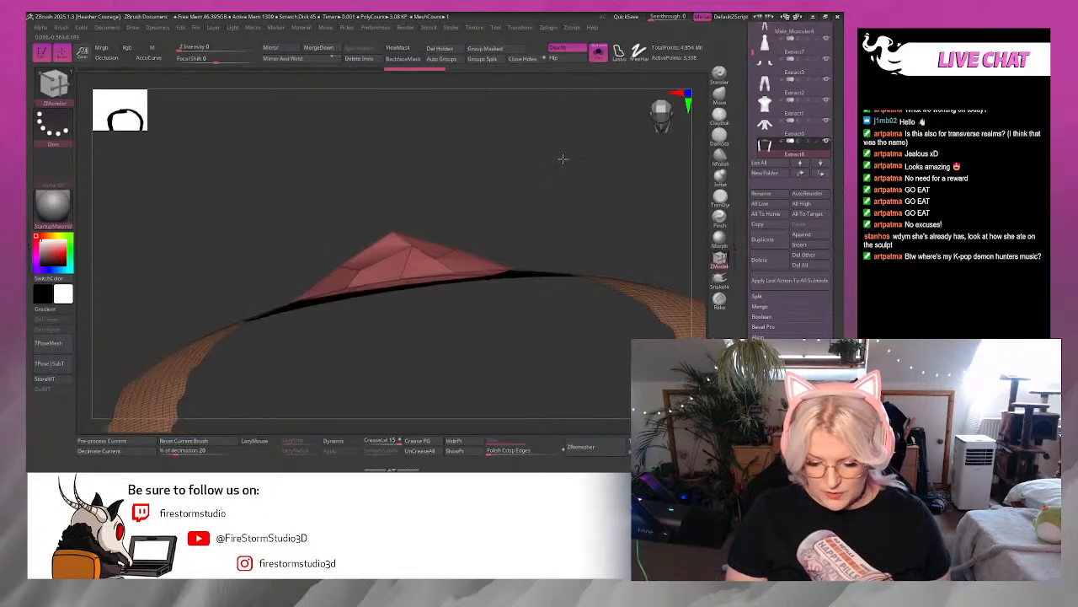
left_click(428, 264)
left_click_drag(421, 243, 510, 312)
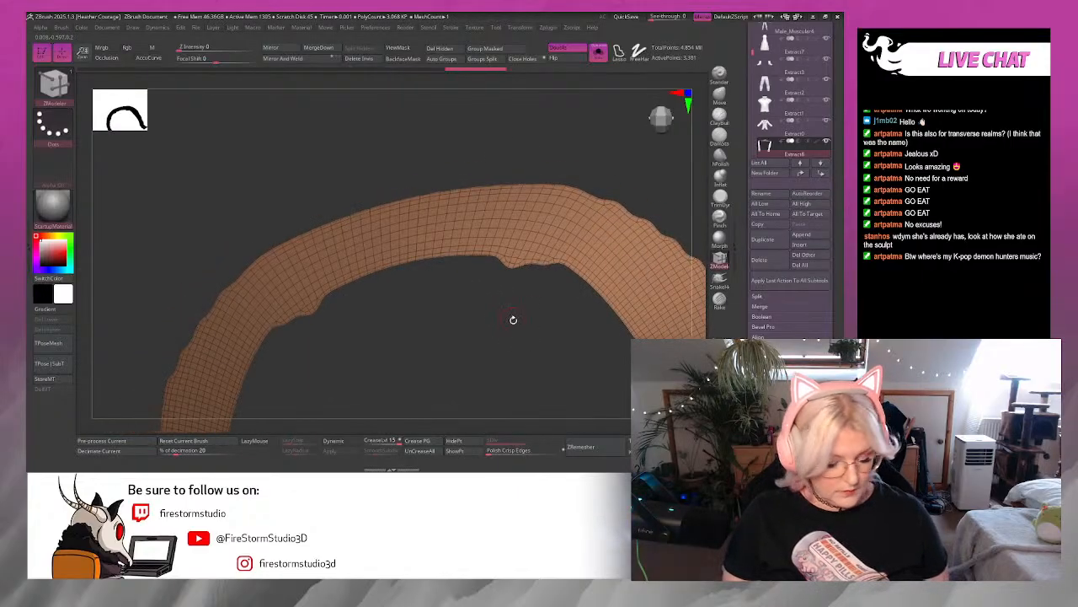
ZRemesh the strap into a clean low-density mesh, repeating the remesh for straighter polygon rows down to the front ends.
left_click_drag(616, 172, 600, 203)
left_click_drag(502, 318, 520, 281)
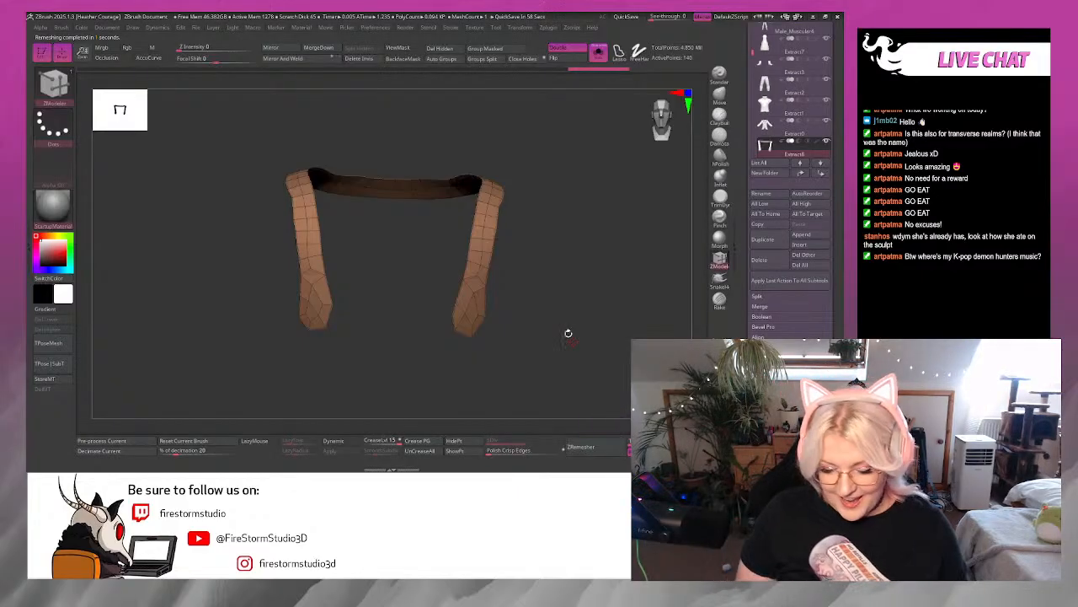
left_click_drag(565, 332, 601, 319)
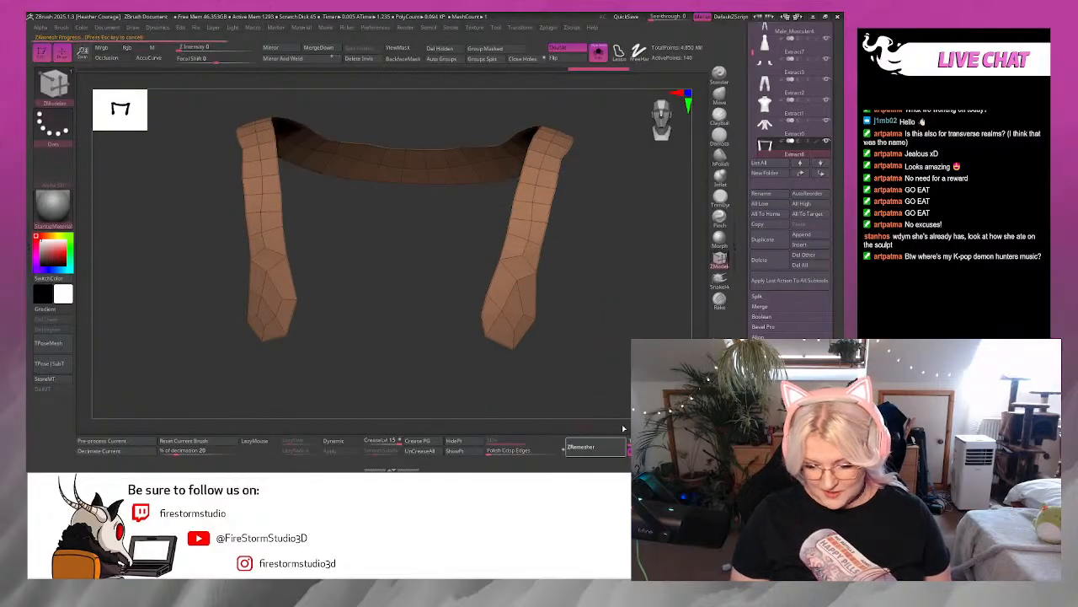
left_click_drag(618, 376, 570, 376)
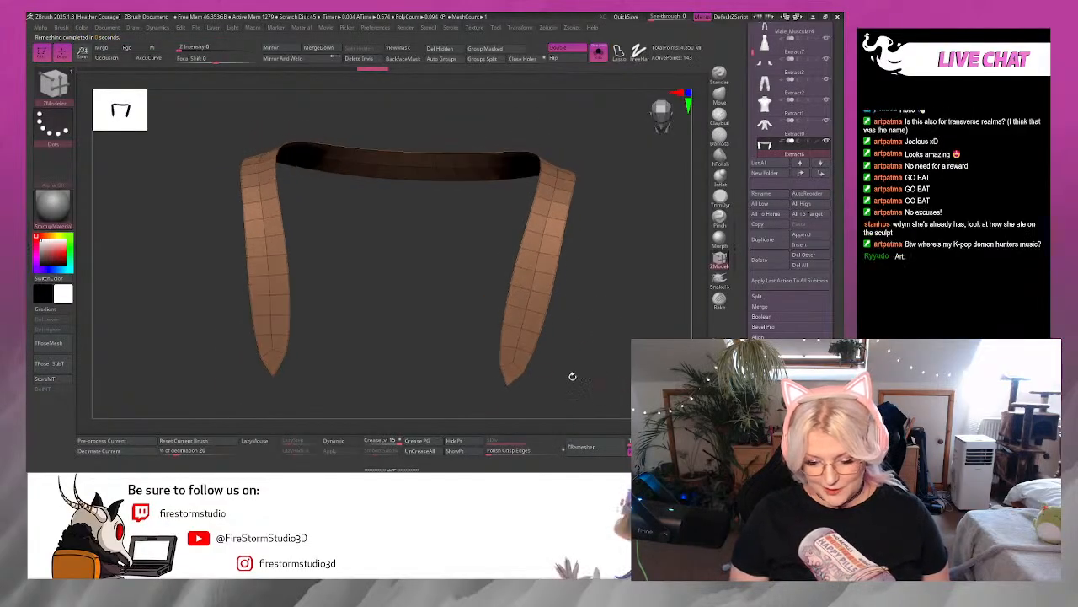
Mirror and weld the strap mesh and trim the pointed tips off both front ends with Delete set to A Single Poly.
key("space")
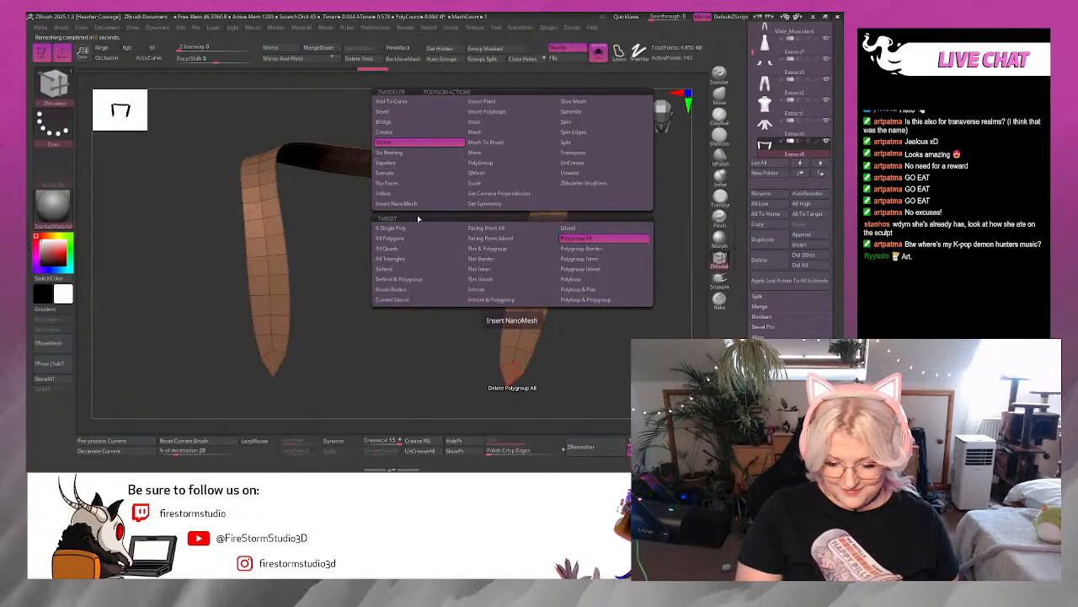
left_click(390, 228)
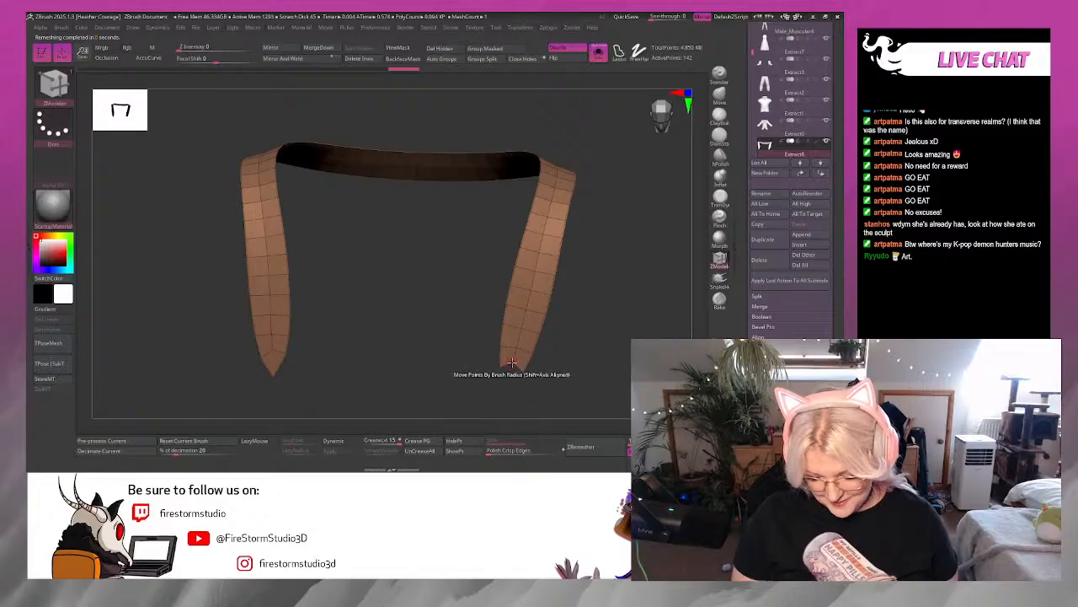
key("ctrl+z")
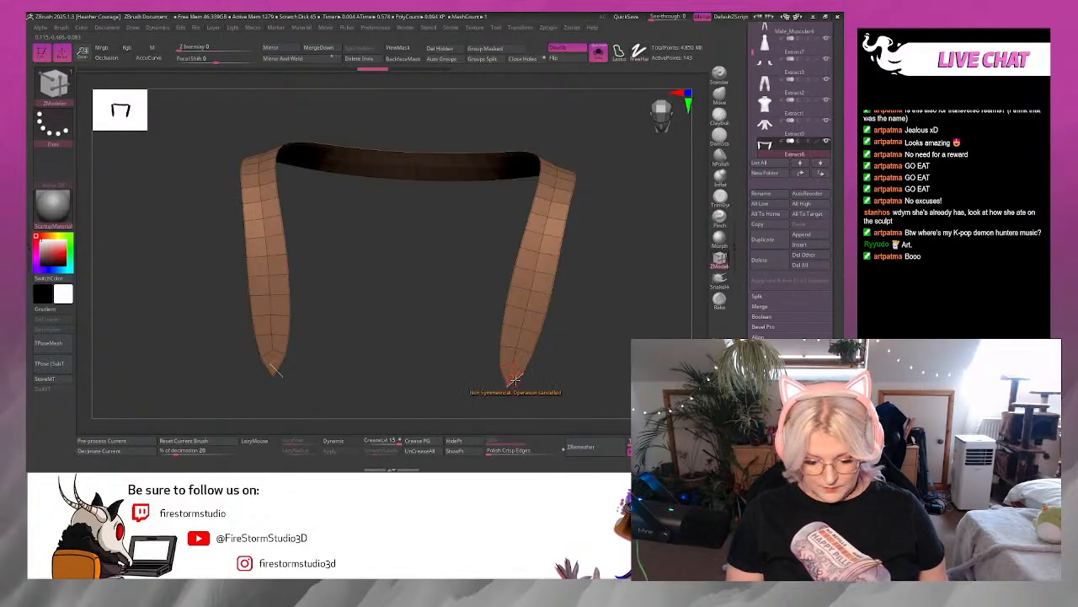
left_click_drag(657, 153, 643, 153)
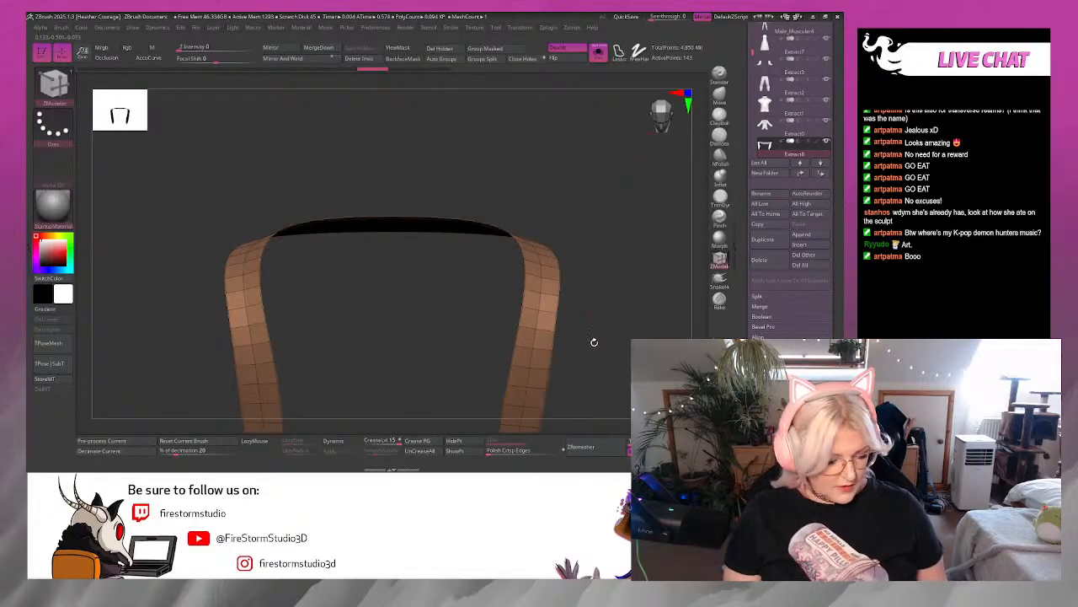
left_click_drag(594, 341, 519, 293)
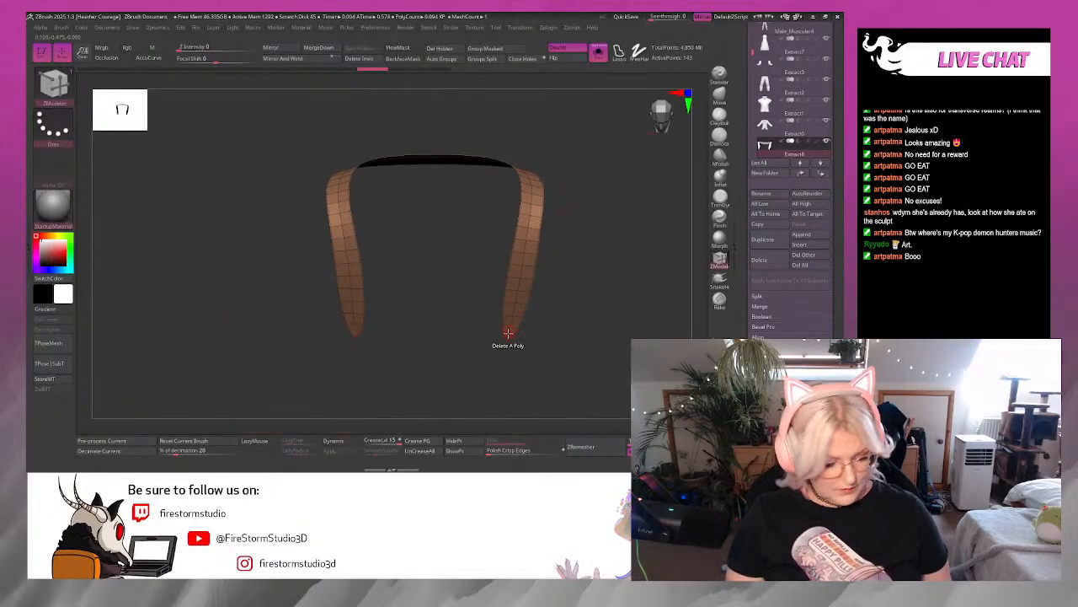
left_click(299, 61)
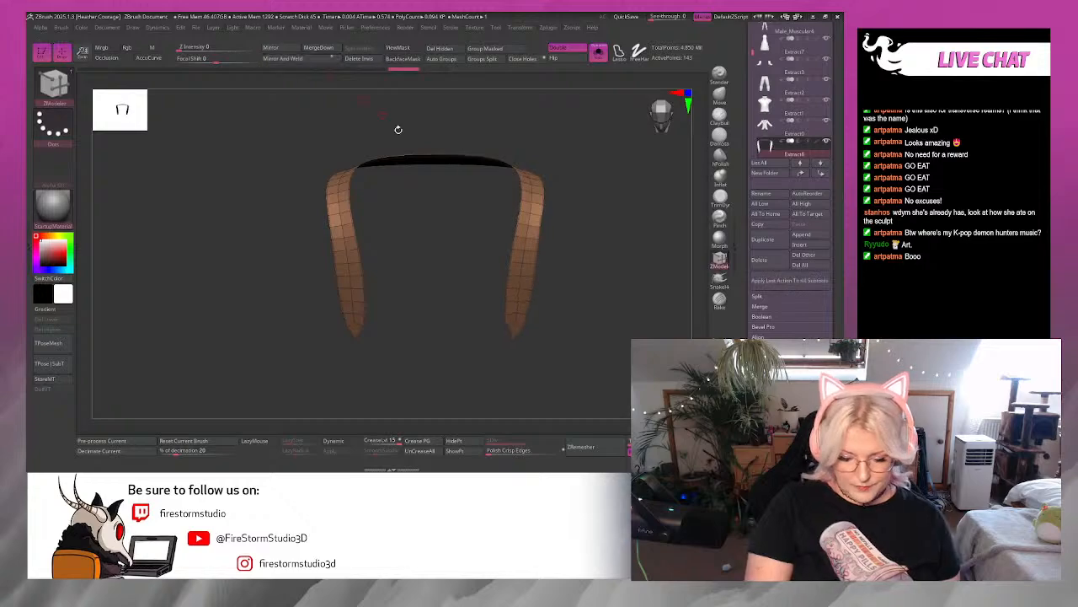
left_click(517, 330)
mouse_move(516, 341)
left_mouse_down("alt")
mouse_move(522, 388)
mouse_move(518, 327)
left_mouse_up("alt")
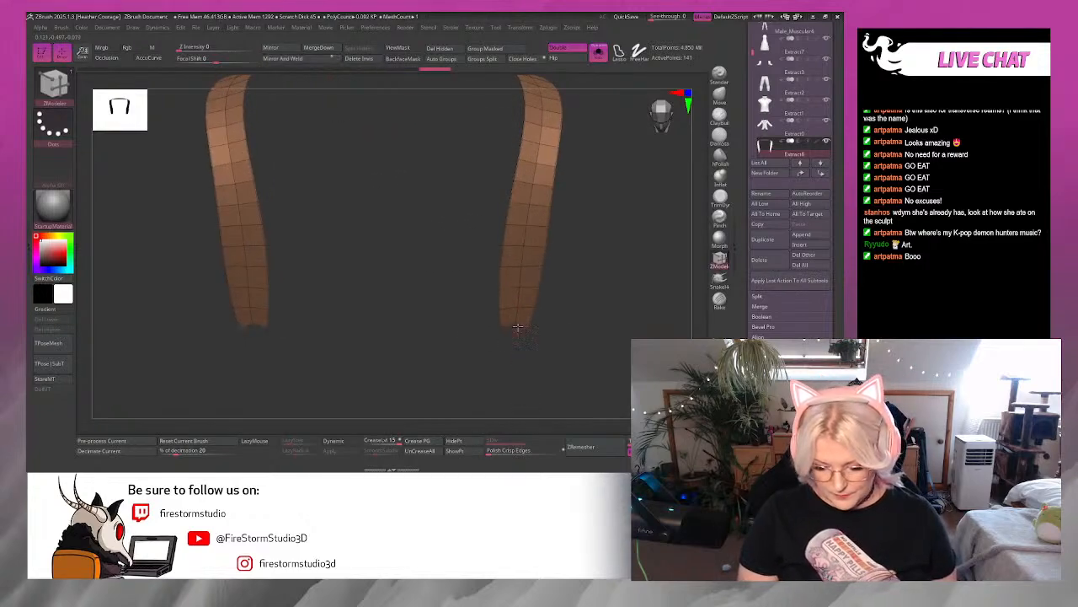
Remove the lengthwise centre edge loop and alternate crosswise loops from the straps' front sections using ZModeler's edge Insert action.
key("space")
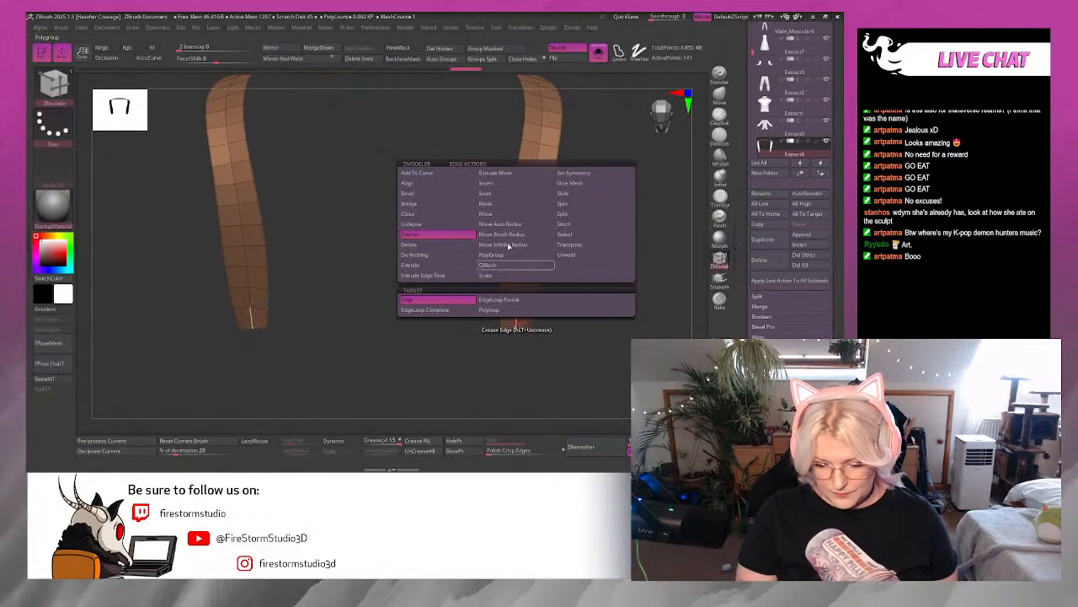
left_click(492, 183)
left_click(529, 197)
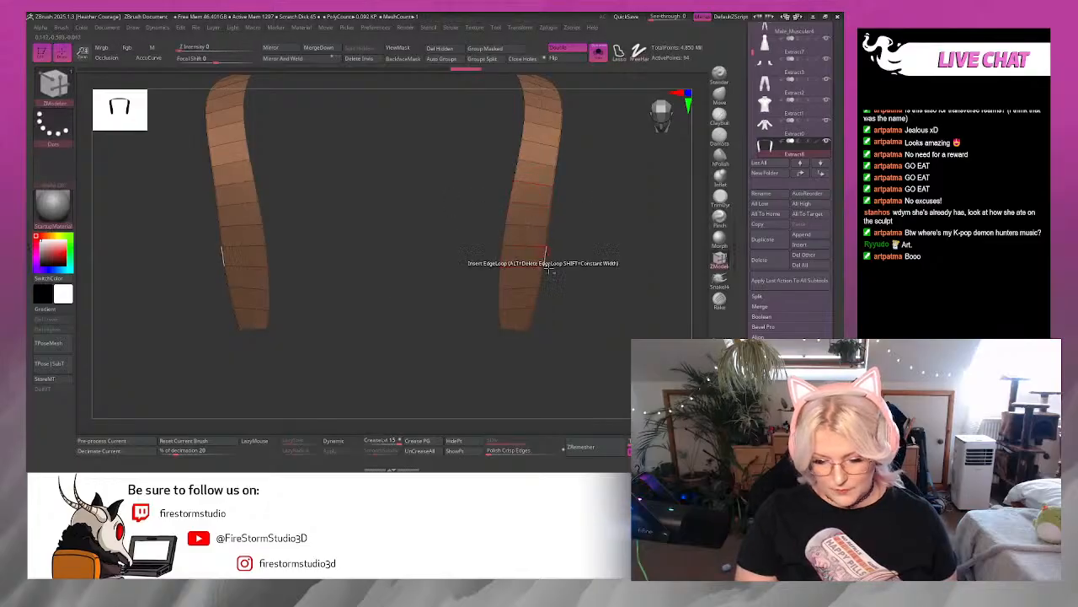
mouse_move(582, 289)
left_mouse_down()
mouse_move(581, 262)
mouse_move(578, 276)
left_mouse_up()
left_click(521, 309, "alt")
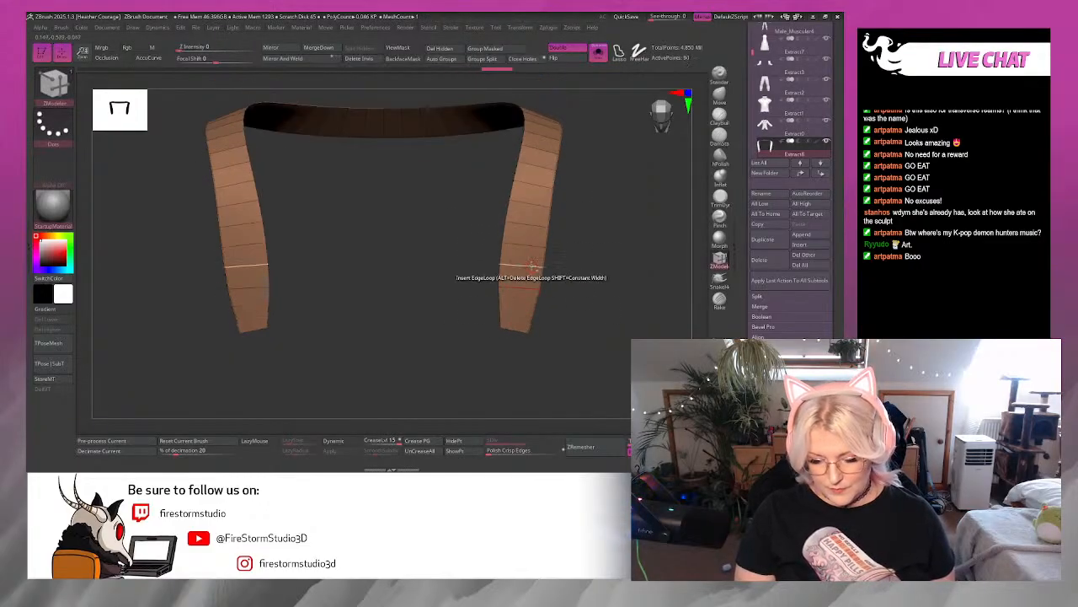
left_click(532, 266, "alt")
left_click(539, 224, "alt")
left_click(545, 185, "alt")
left_click_drag(545, 185, 542, 246)
left_click_drag(557, 189, 621, 321)
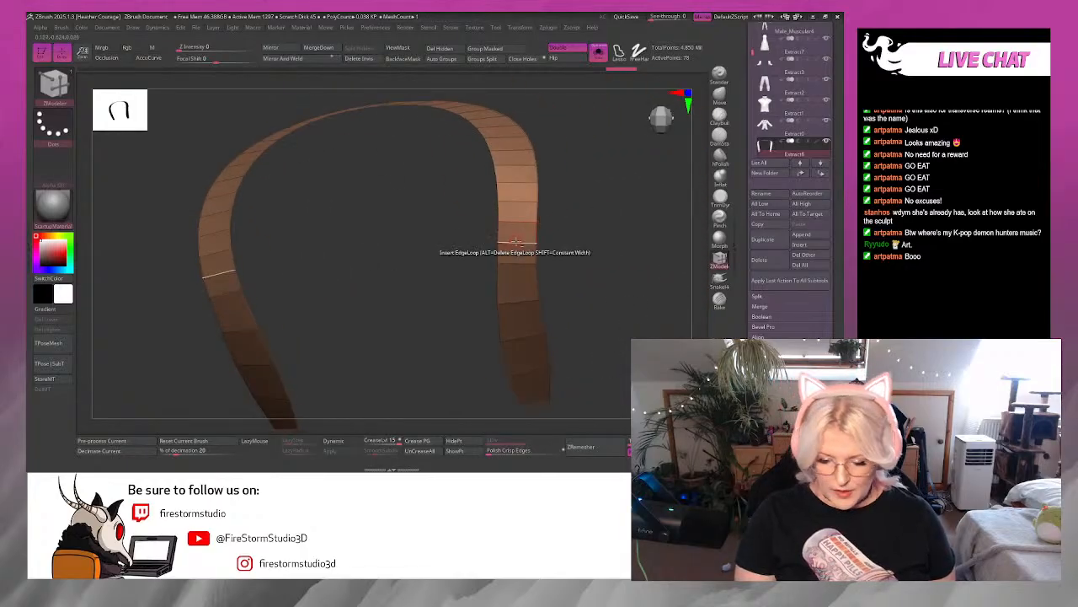
Delete alternate crosswise edge loops over the shoulders and around the back of the strap.
left_click_drag(567, 186, 520, 165)
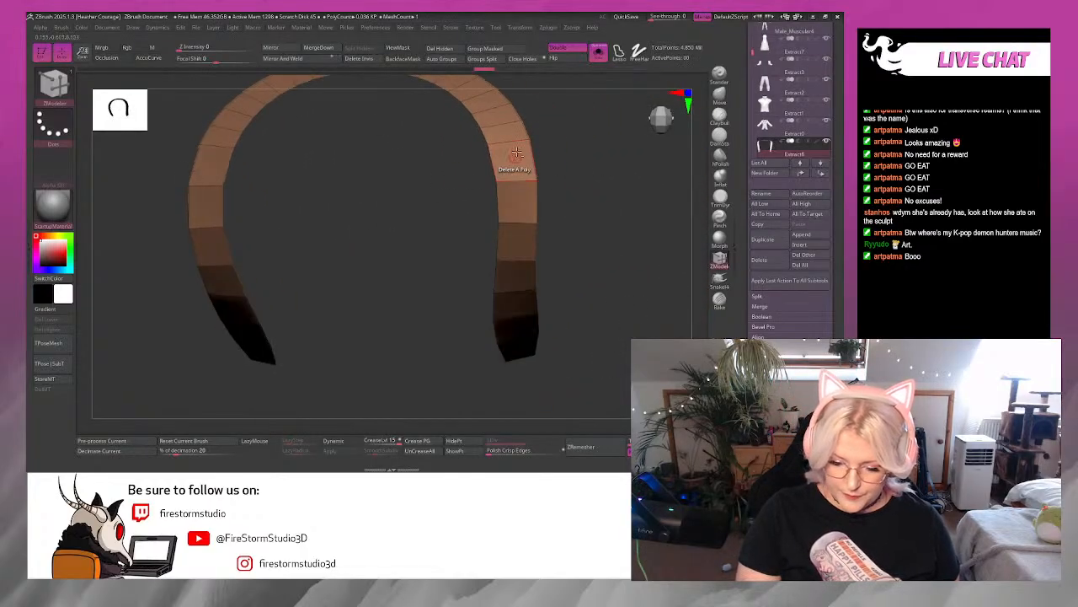
left_click_drag(575, 131, 606, 261)
left_click(526, 225, "alt")
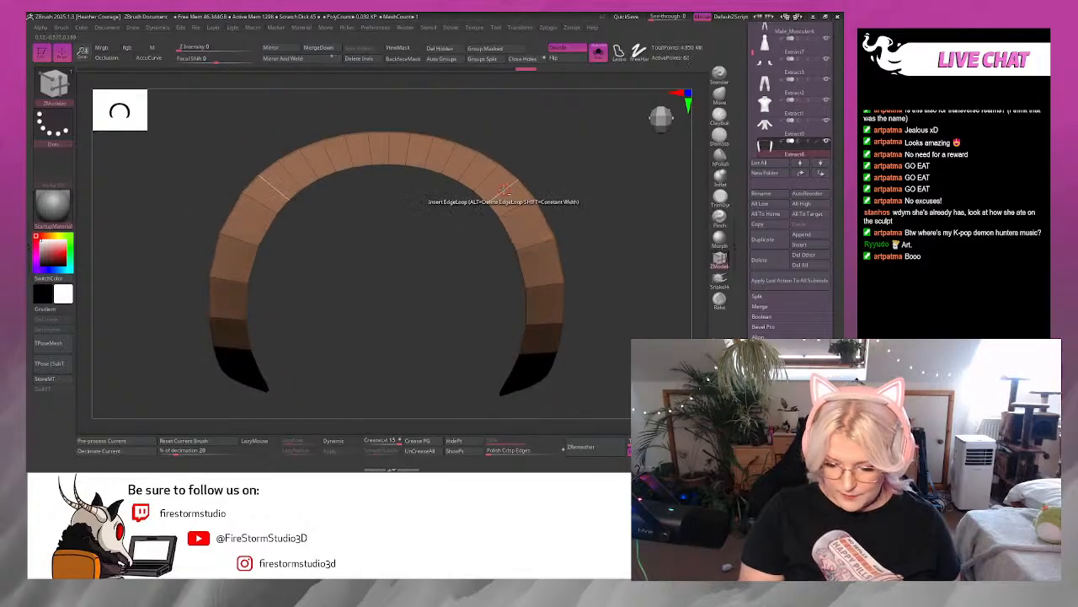
left_click(503, 190, "alt")
left_click(469, 164, "alt")
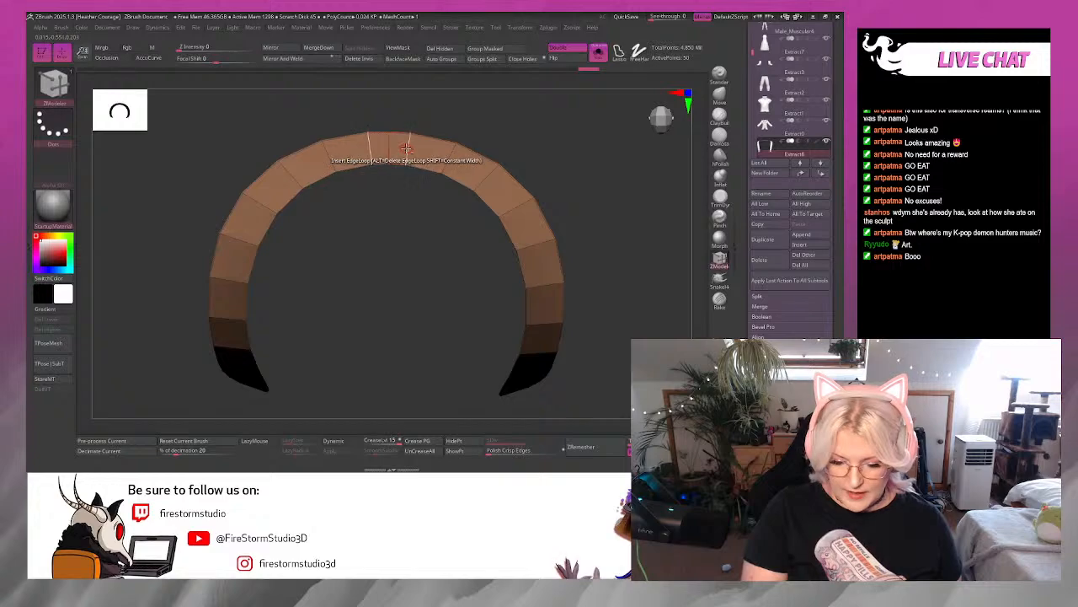
left_click(408, 148, "alt")
left_click_drag(591, 207, 585, 183)
Bring the full character back into view and hide the long-sleeved shirt to check the straps against the apron.
left_click_drag(500, 135, 621, 144)
left_click(432, 174)
left_click(601, 64)
left_click(598, 54)
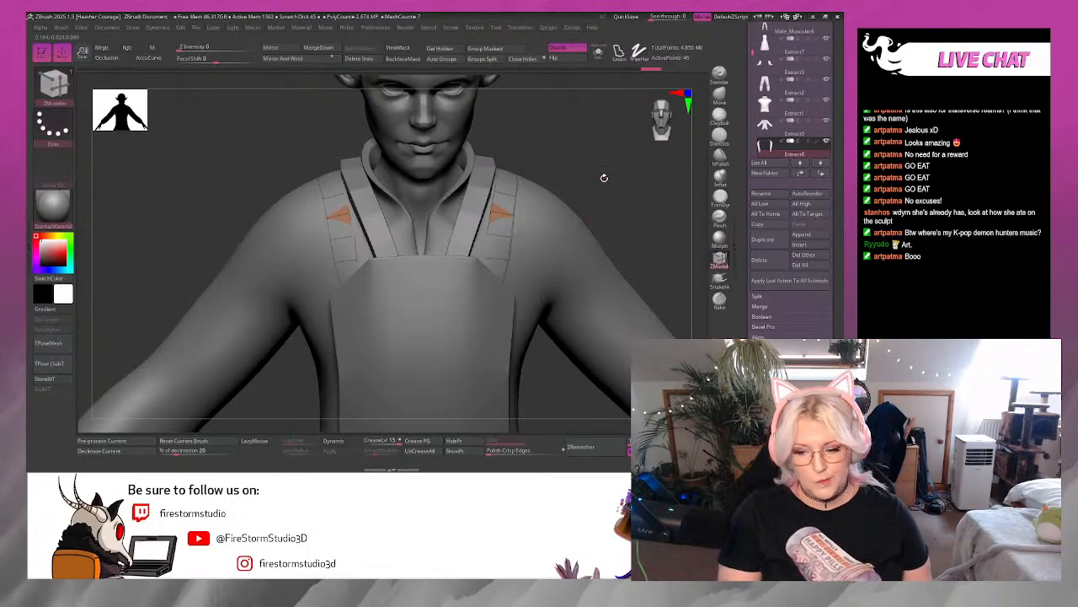
left_click(827, 120)
left_click_drag(643, 179, 594, 191)
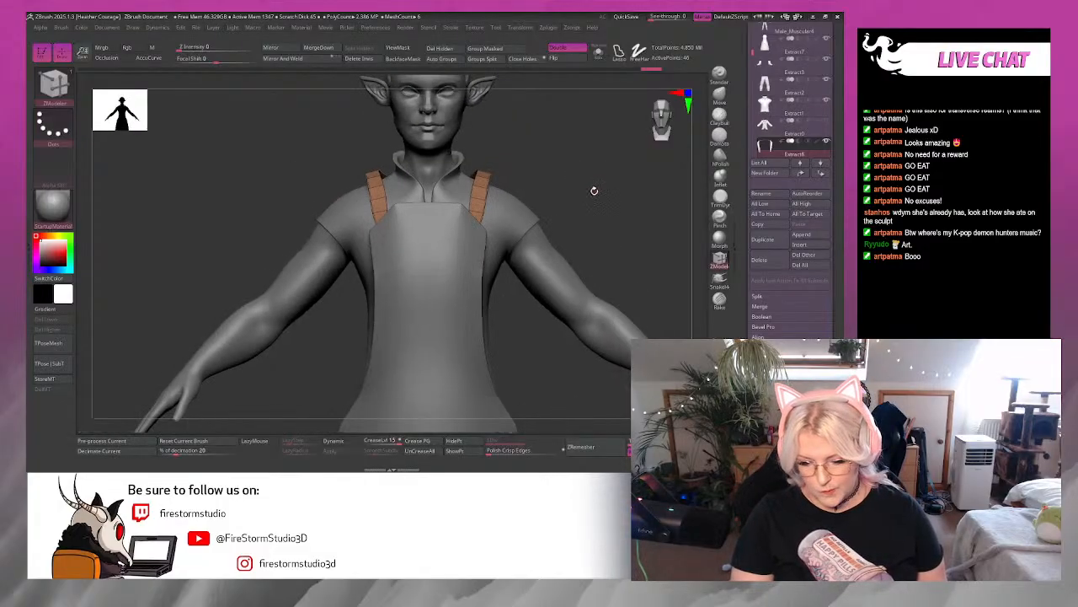
Isolate the strap, insert lengthwise edge loops along it and set ZModeler's polygon action to PolyGroup with the Polyloop target.
left_click(598, 52)
key("f")
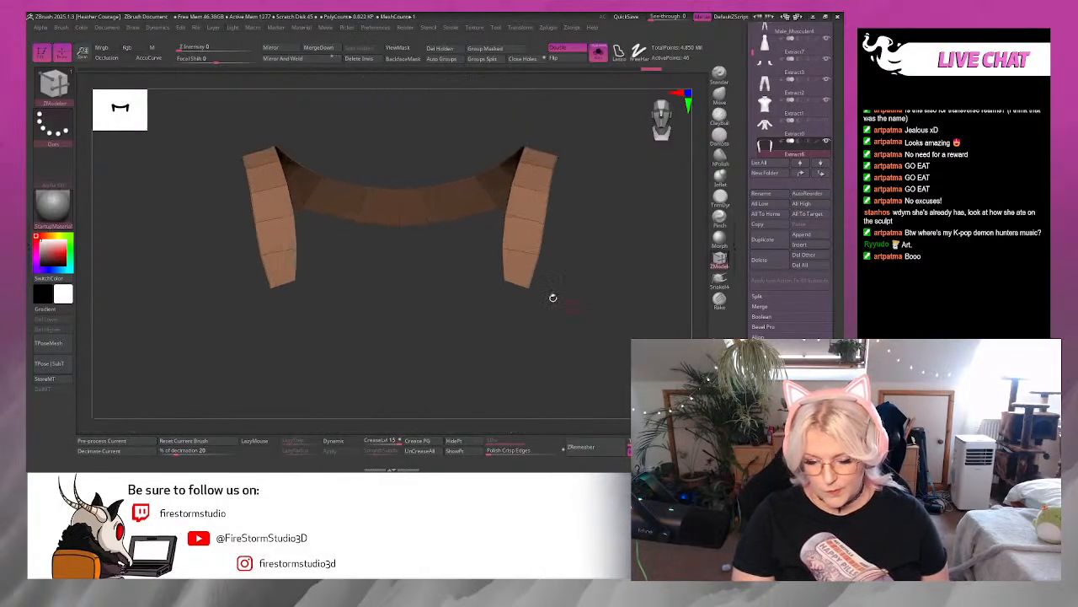
key("space")
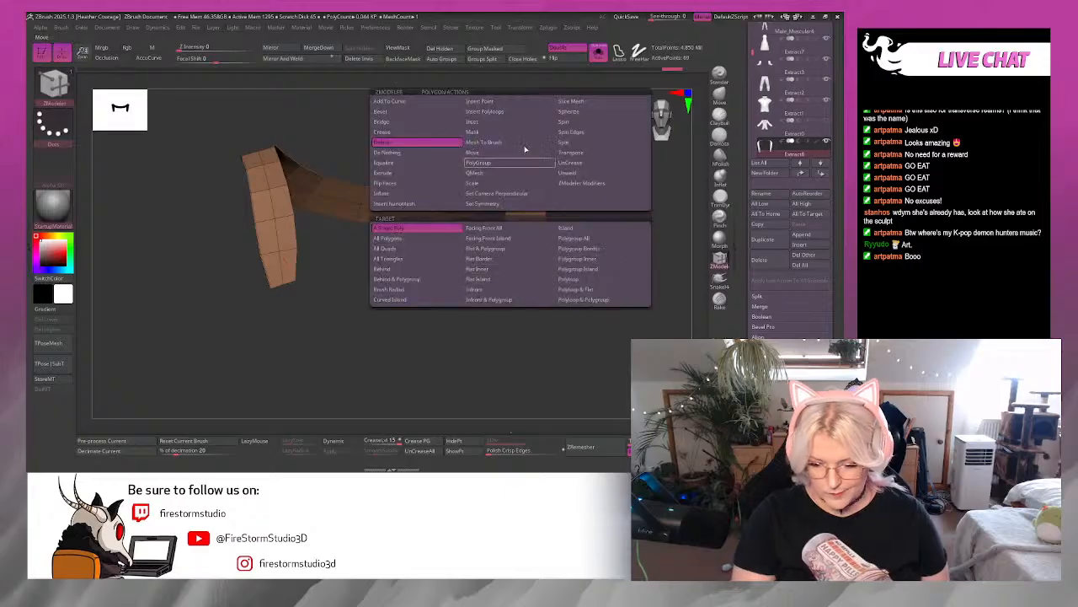
left_click(601, 269)
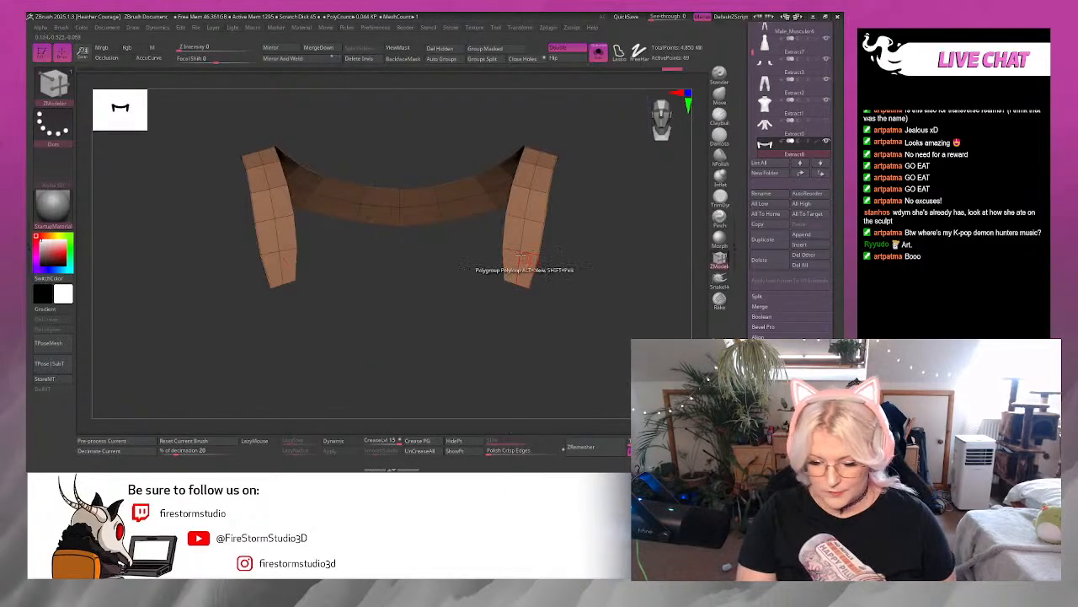
left_click(514, 252)
mouse_move(584, 274)
left_mouse_down()
mouse_move(594, 331)
mouse_move(590, 278)
mouse_move(575, 282)
left_mouse_up()
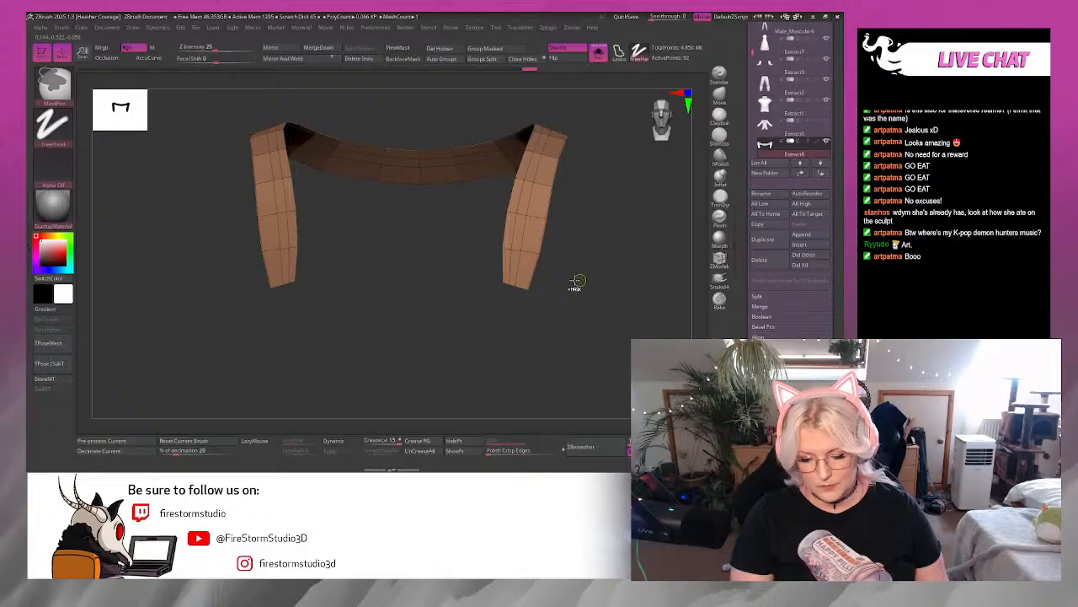
Assign a separate polygroup to a lengthwise strip of the strap and delete that polyloop, leaving one narrow strip.
left_click(509, 263)
left_click_drag(542, 261, 508, 257)
key("space")
left_click(380, 141)
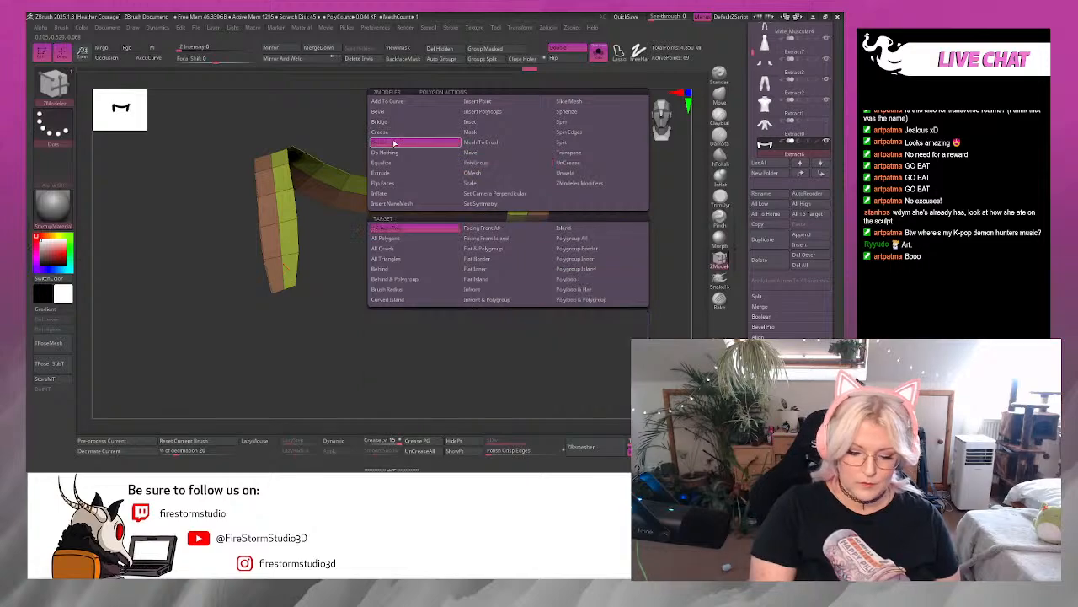
left_click(587, 281)
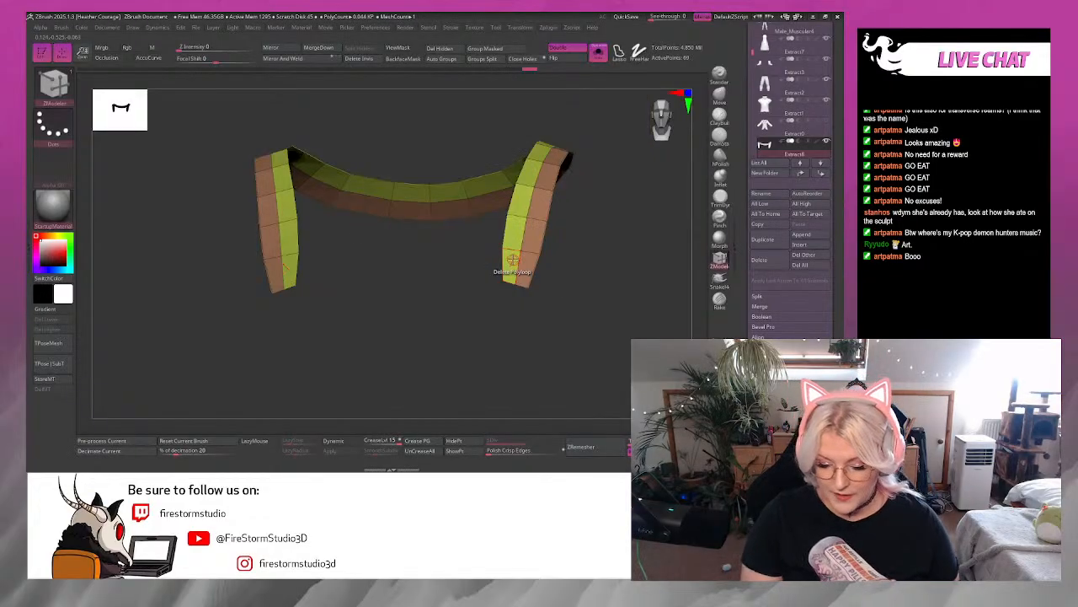
left_click_drag(589, 278, 607, 301)
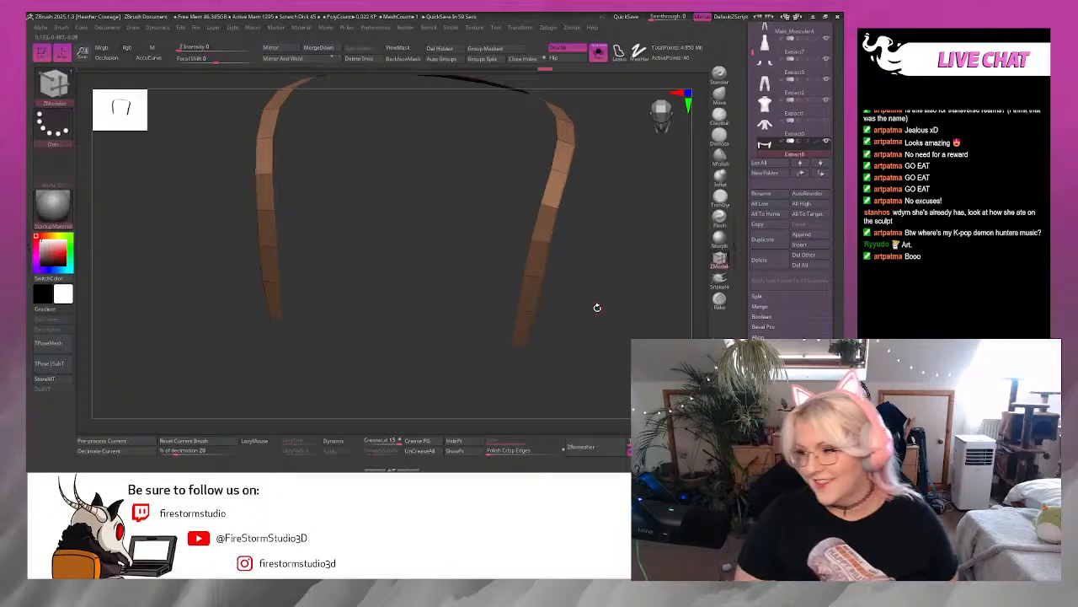
left_click_drag(644, 271, 558, 282)
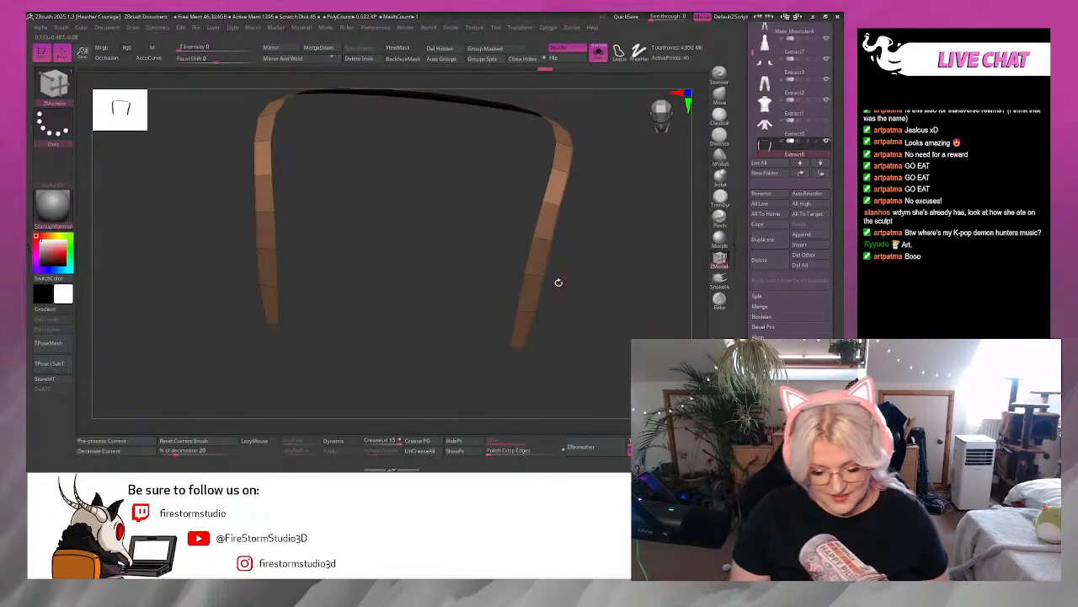
Preview the strap with dynamic subdivision, turn the preview off and crease the strap's polygroup borders.
left_click(334, 441)
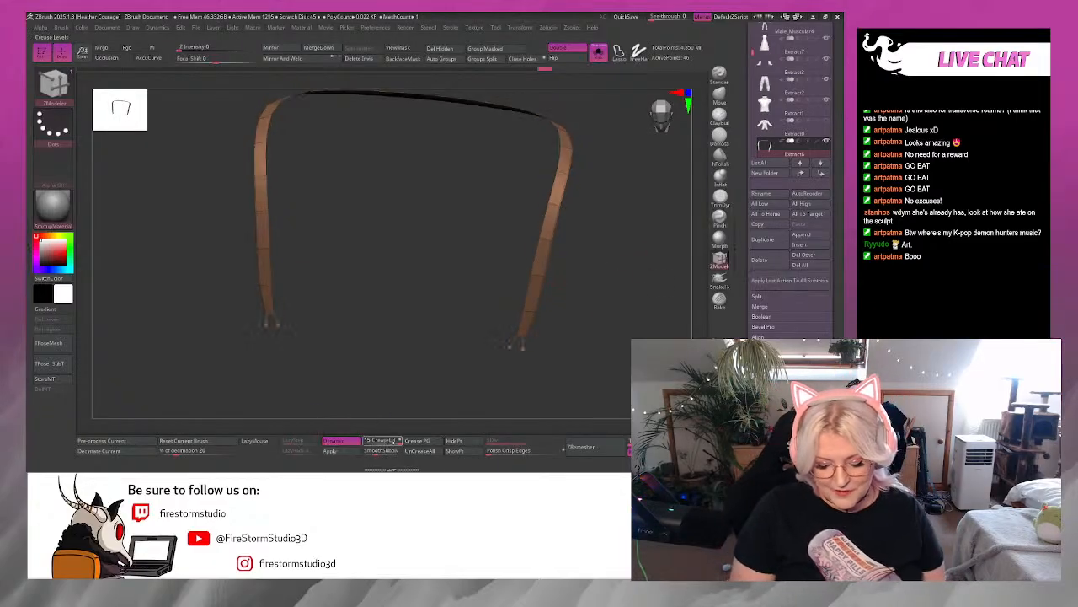
key("shift+d")
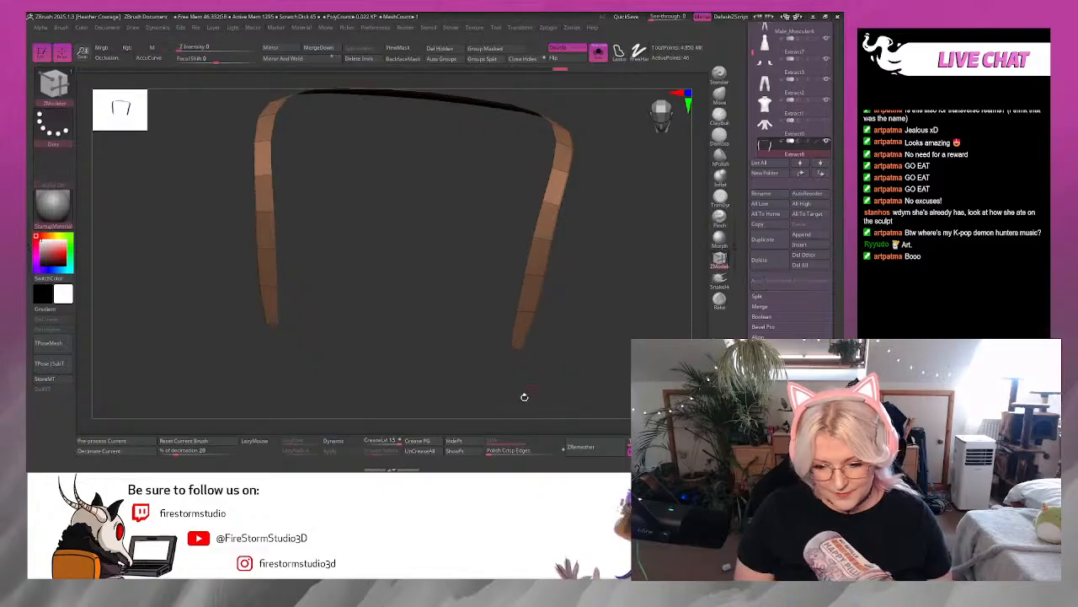
left_click(432, 442)
left_click_drag(572, 373, 582, 301)
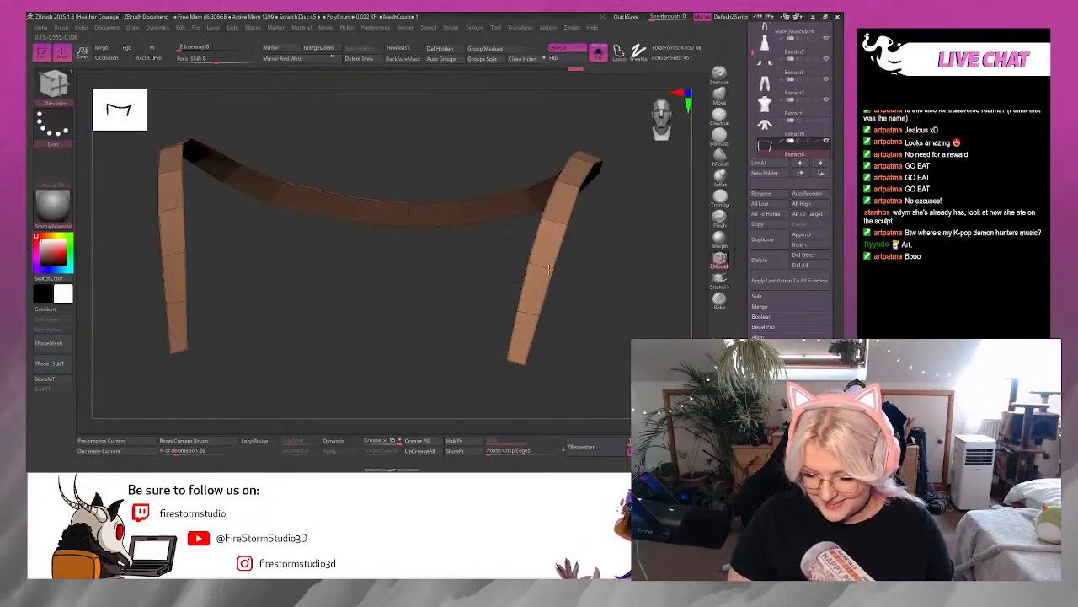
Extrude the whole strap with ZModeler's polygon Extrude action to give it a thin, even thickness.
left_click_drag(548, 268, 599, 317)
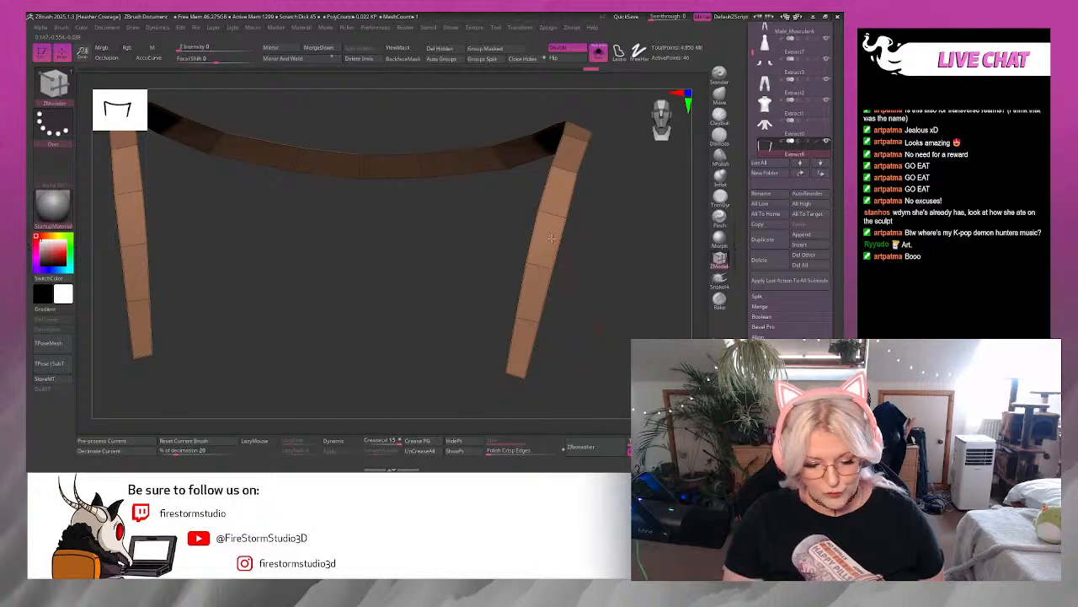
key("space")
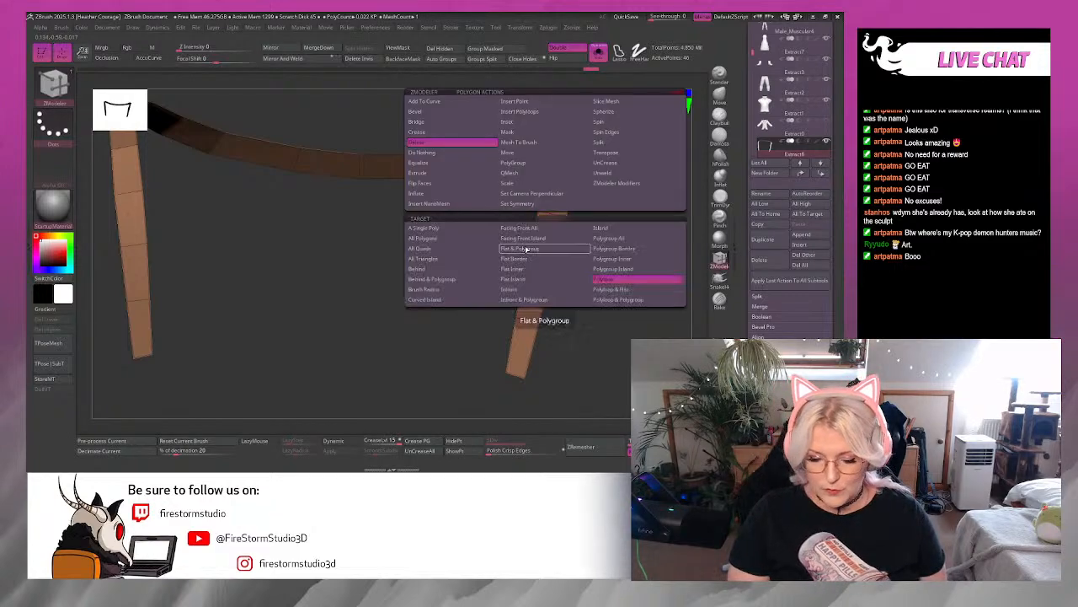
left_click(436, 172)
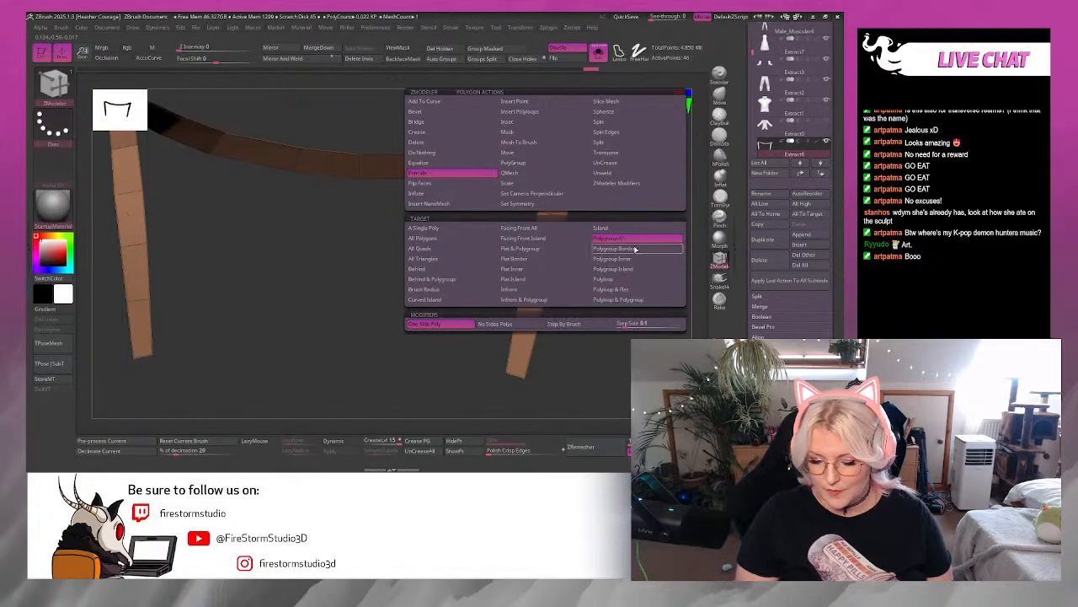
left_click(636, 250)
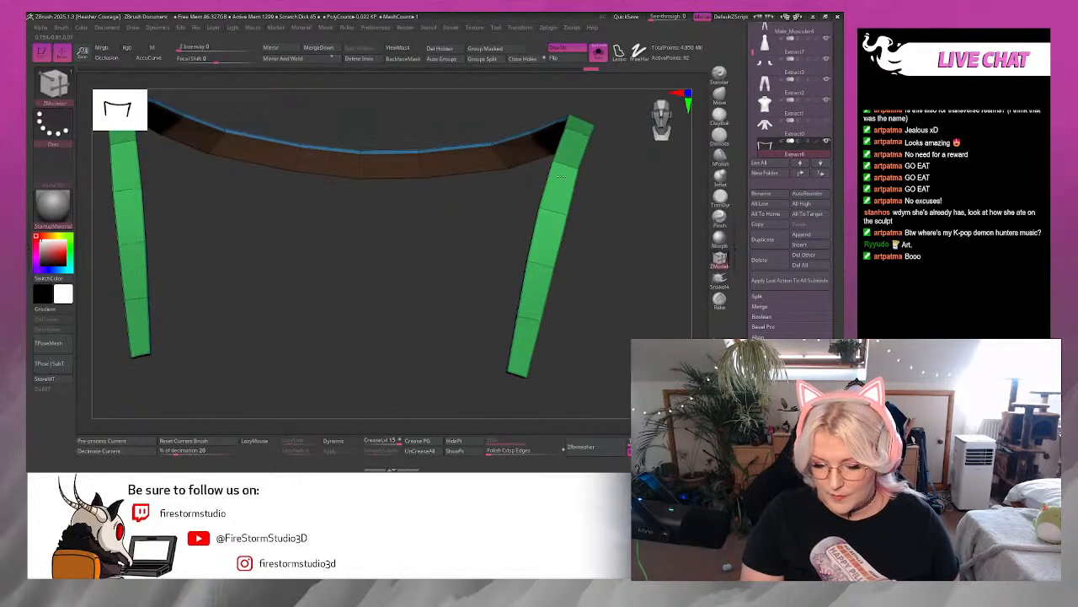
left_click_drag(609, 234, 612, 178)
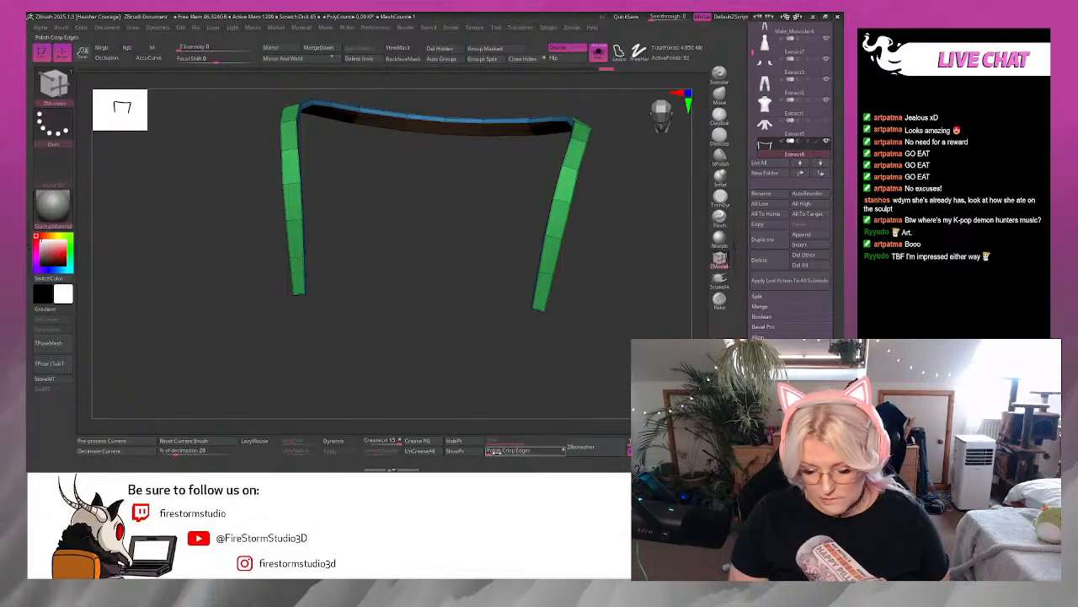
Set ZModeler's edge action to Crease with the Edge target and crease the edges at the strap's front end.
left_click_drag(568, 337, 597, 376, "alt")
left_click_drag(616, 264, 623, 236, "alt")
key("space")
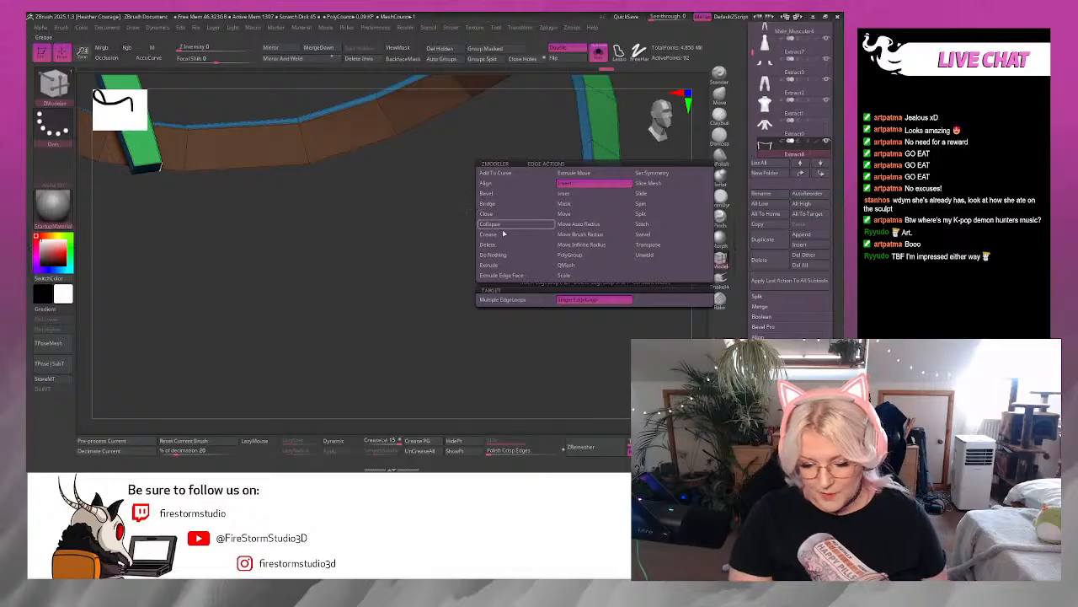
left_click(488, 264)
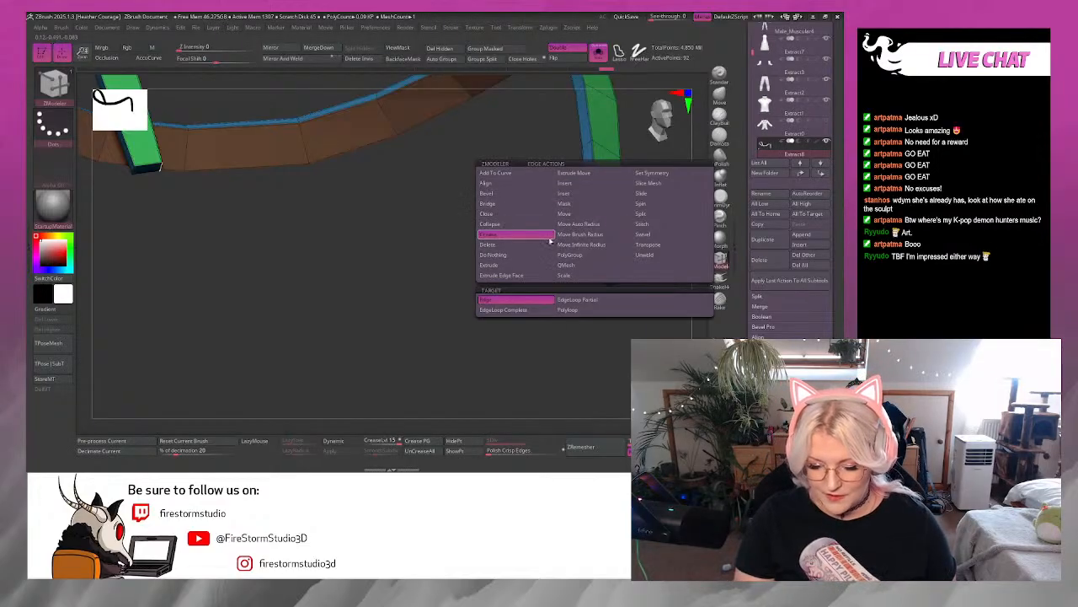
left_click(590, 263)
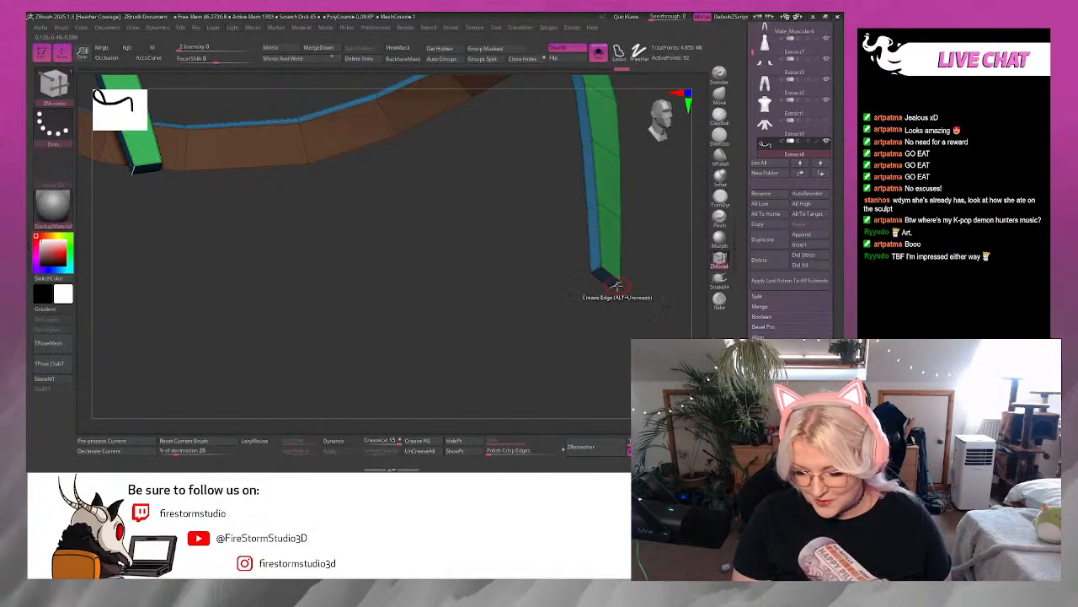
mouse_move(627, 313)
left_mouse_down()
mouse_move(630, 336)
mouse_move(638, 315)
left_mouse_up()
Polish the strap's crisp edges, then show the full character again and face the chest from the front.
left_click_drag(505, 303, 456, 284, "alt")
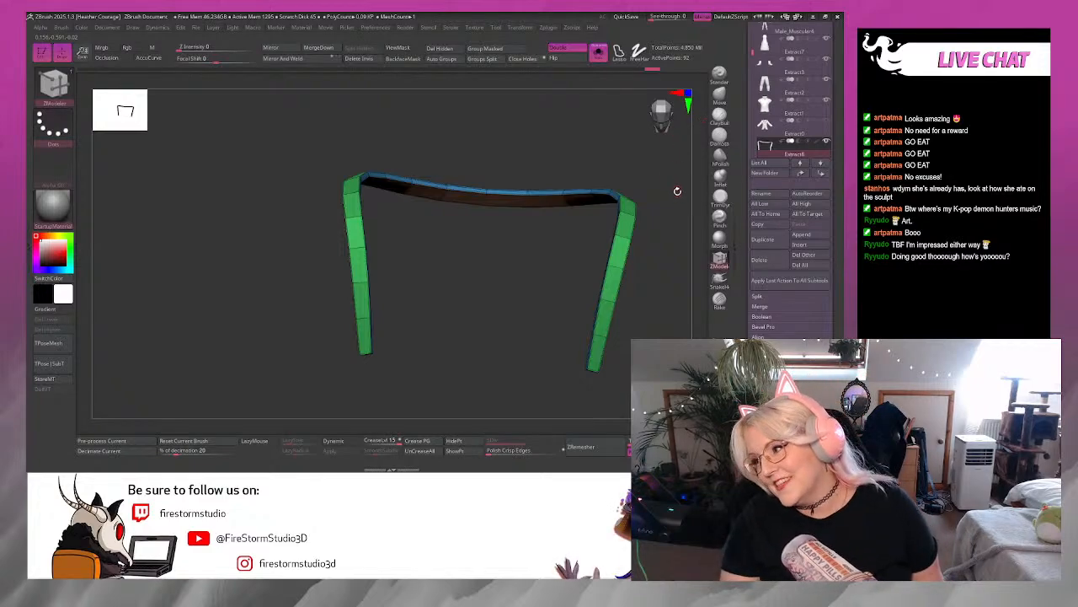
left_click_drag(673, 244, 610, 274)
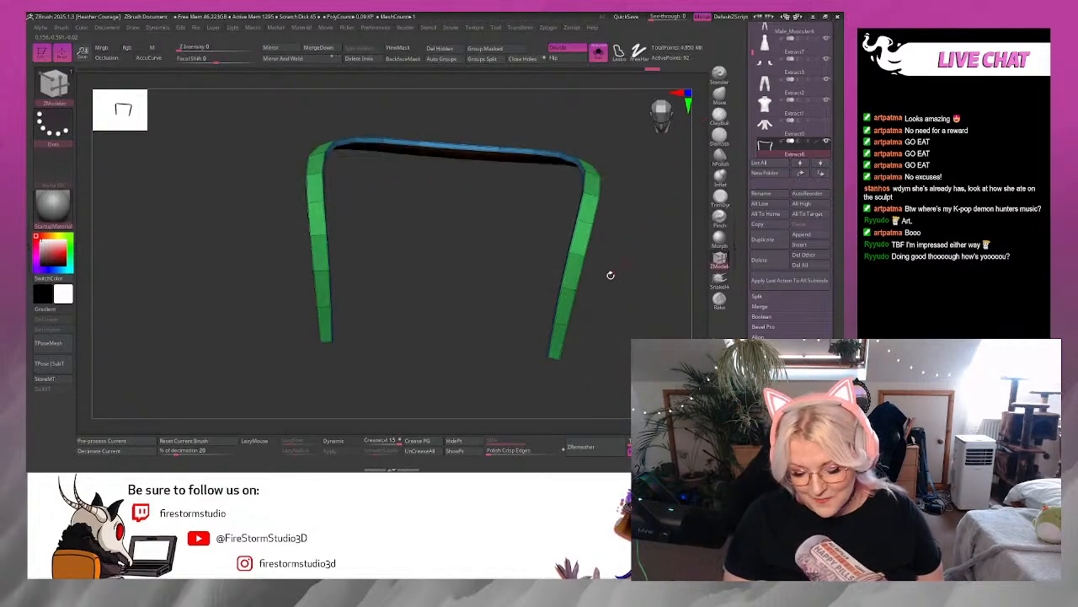
left_click_drag(603, 396, 629, 309)
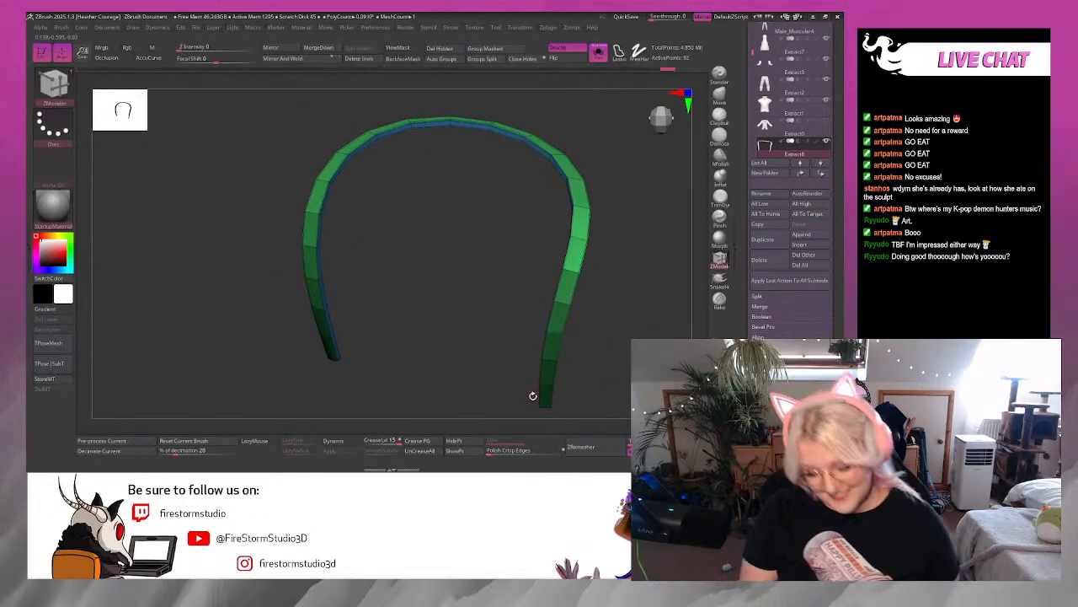
left_click(494, 451)
left_click_drag(626, 342, 638, 201)
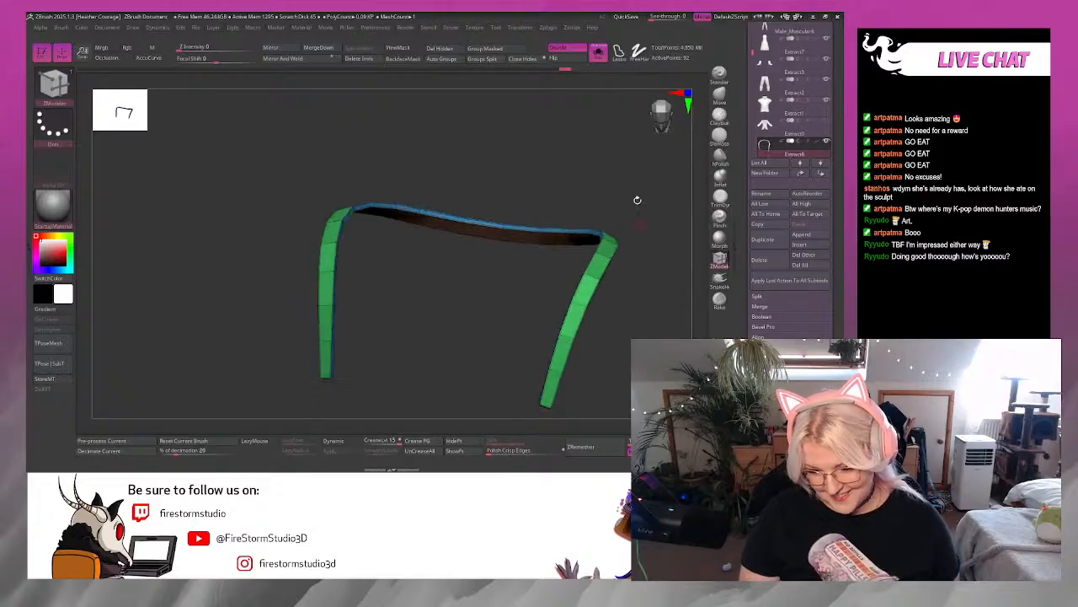
left_click(597, 54)
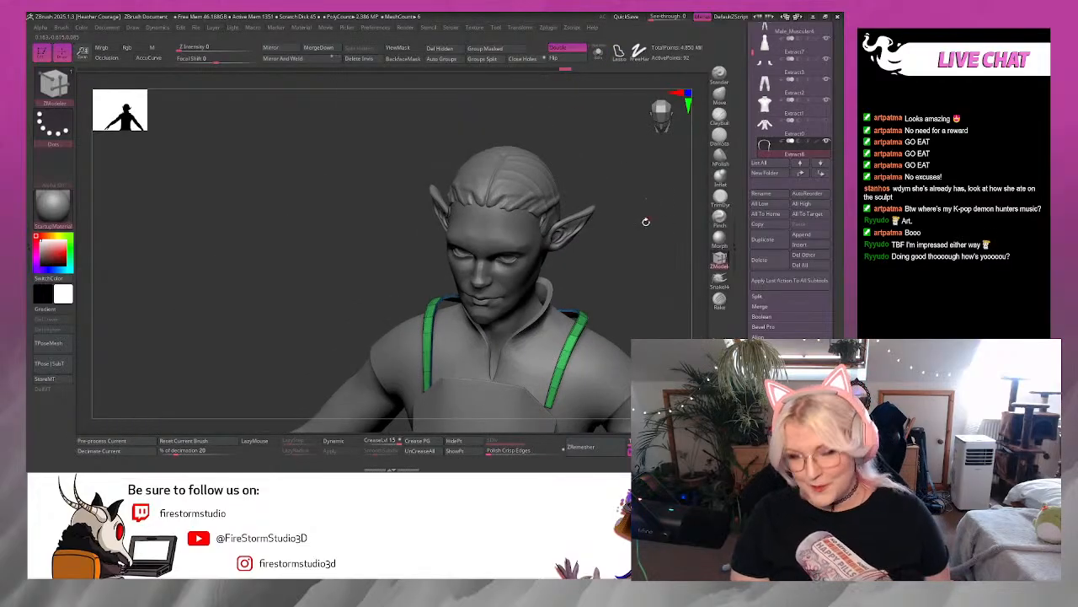
left_click(662, 116)
left_click(662, 129)
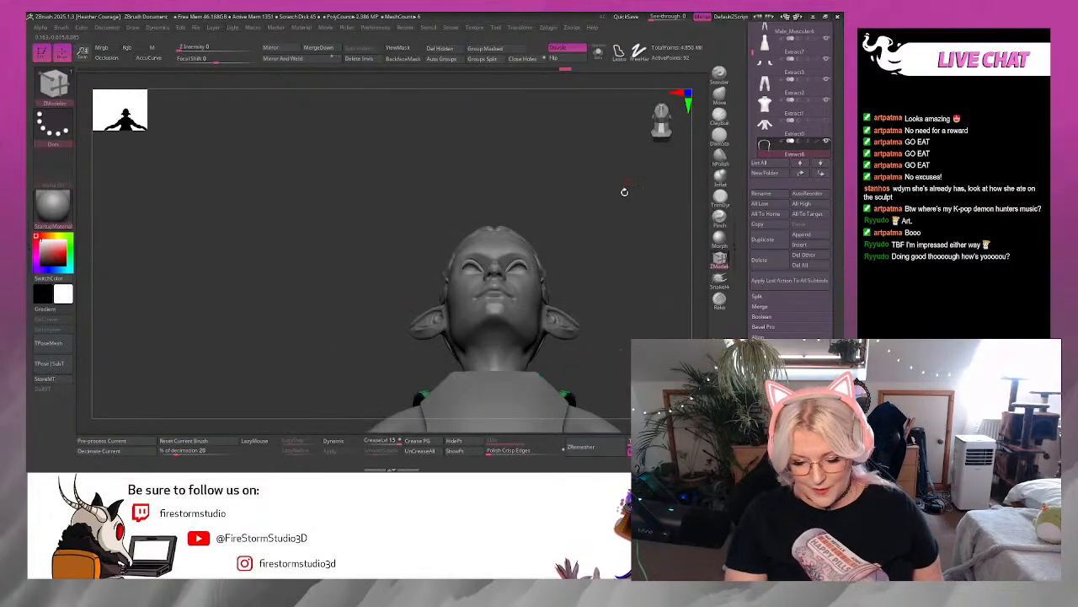
left_click(661, 130)
left_click_drag(635, 178, 646, 235, "alt")
key("space")
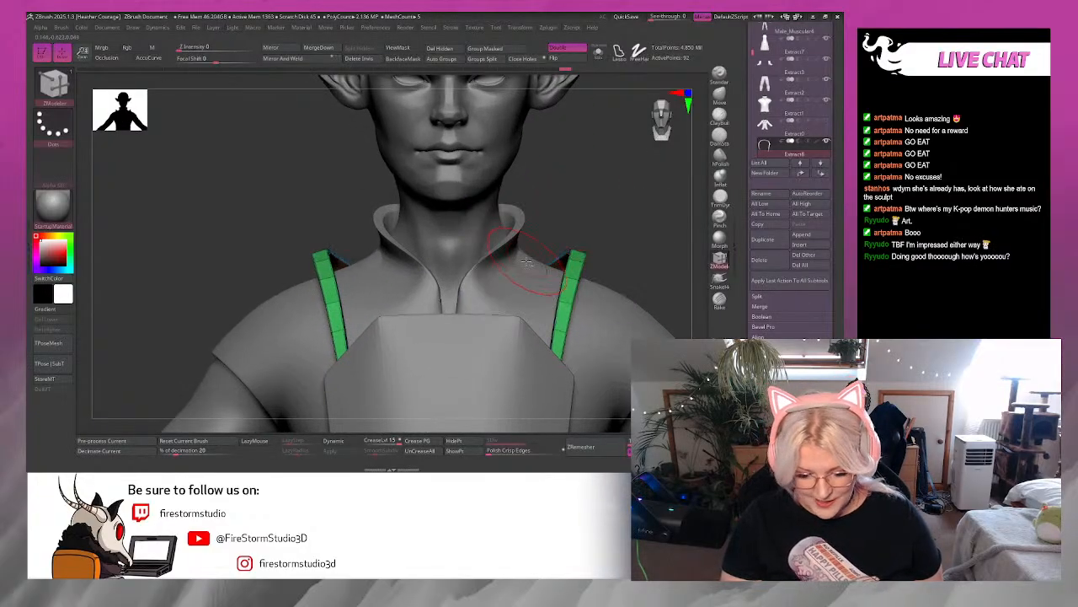
left_click(529, 268, "alt")
key("space")
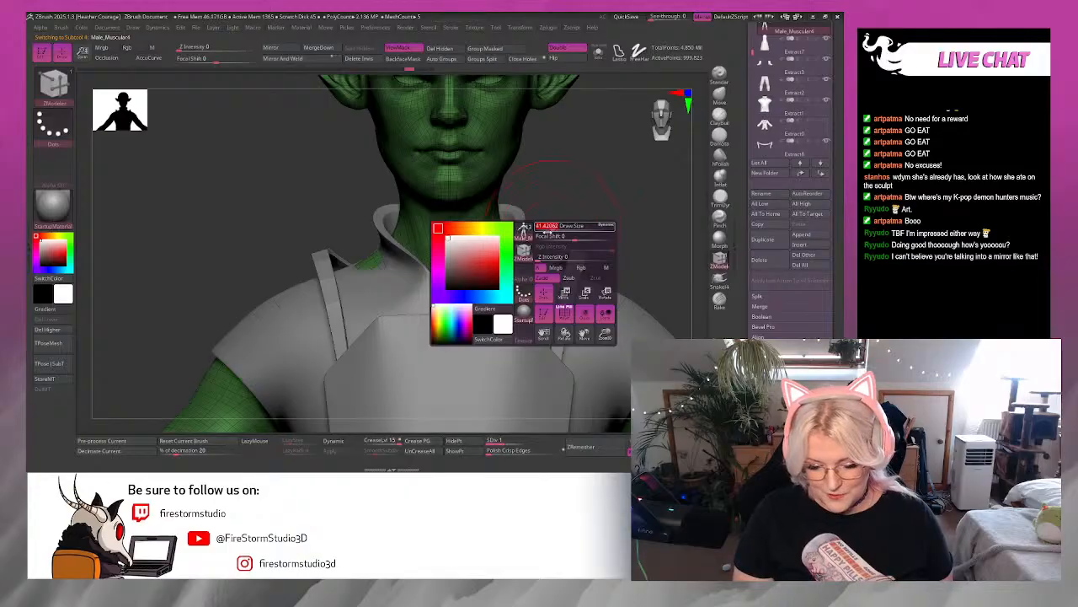
key("b")
key("m")
key("t")
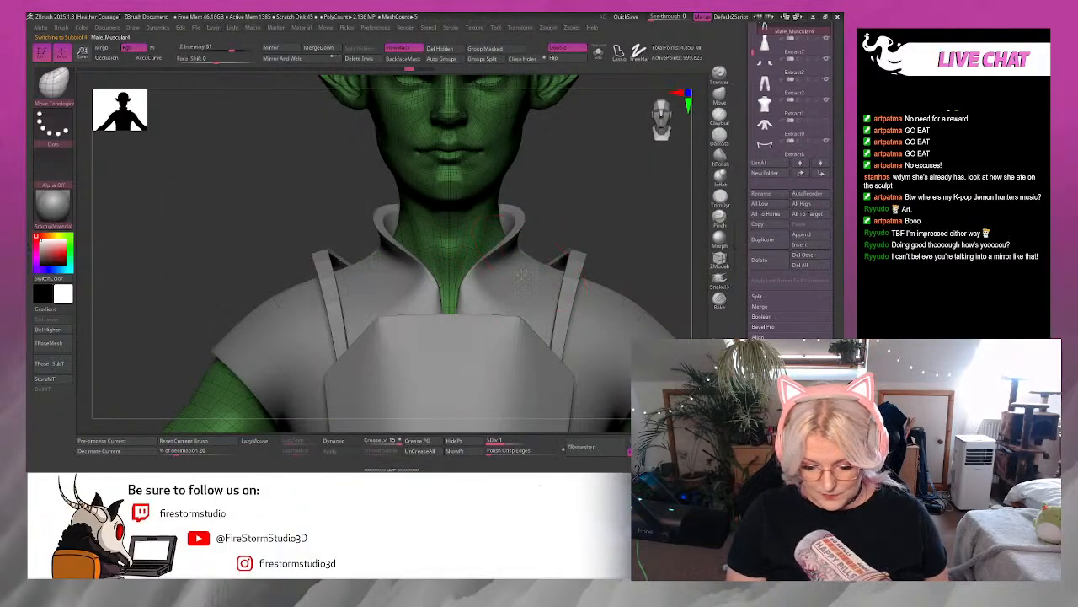
key("super")
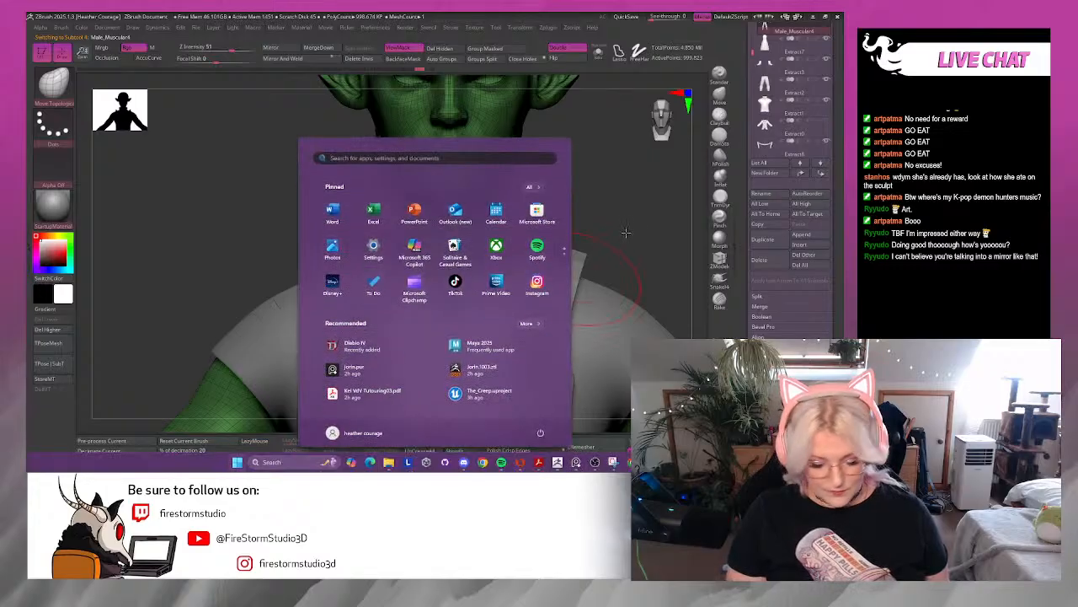
key("super")
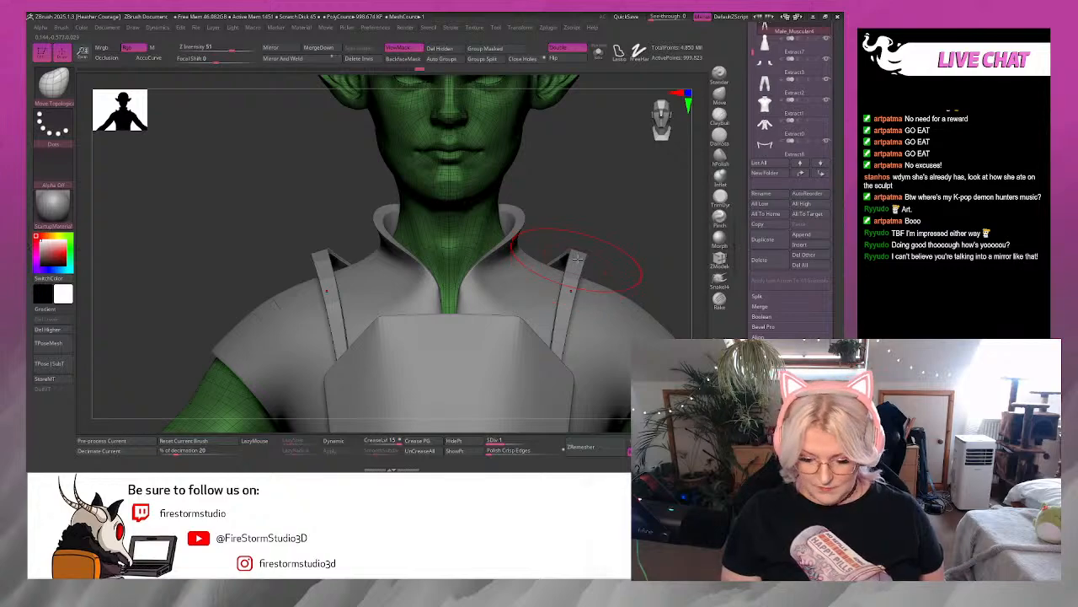
mouse_move(647, 215)
left_mouse_down()
mouse_move(580, 265)
mouse_move(578, 240)
left_mouse_up()
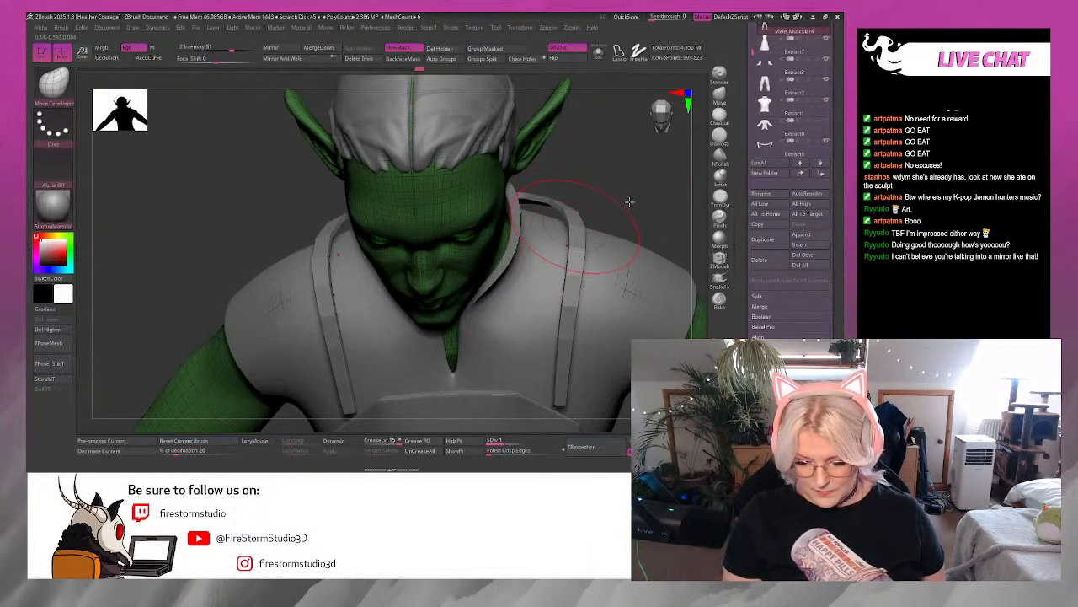
left_click_drag(629, 202, 577, 91)
Make the shoulder straps the active subtool and adjust the draw size of the Move Topological brush.
left_click(539, 383, "alt")
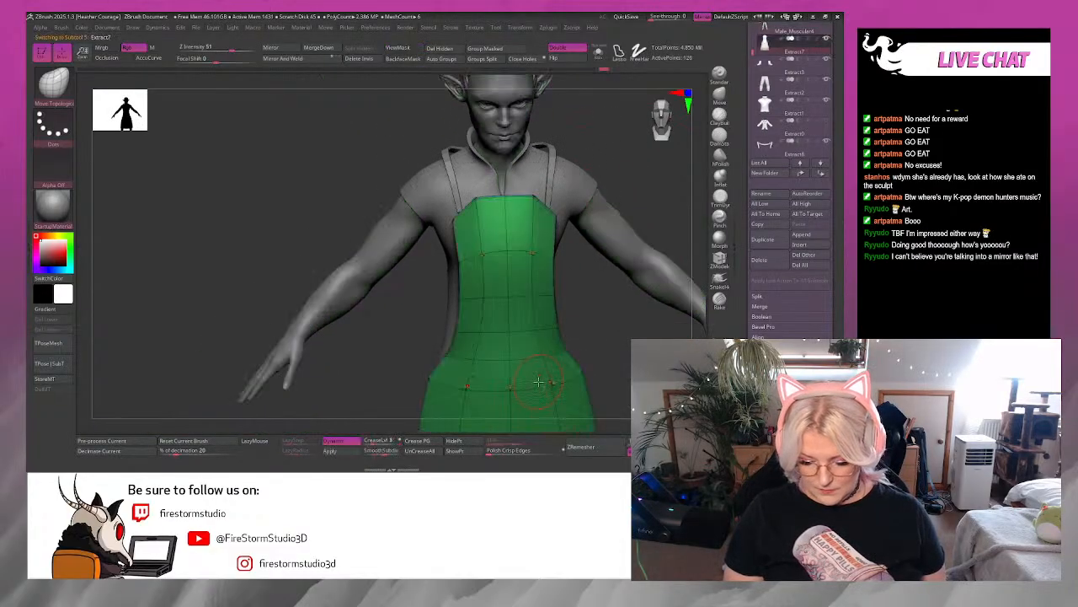
left_click(552, 183, "alt")
left_click_drag(614, 174, 594, 214)
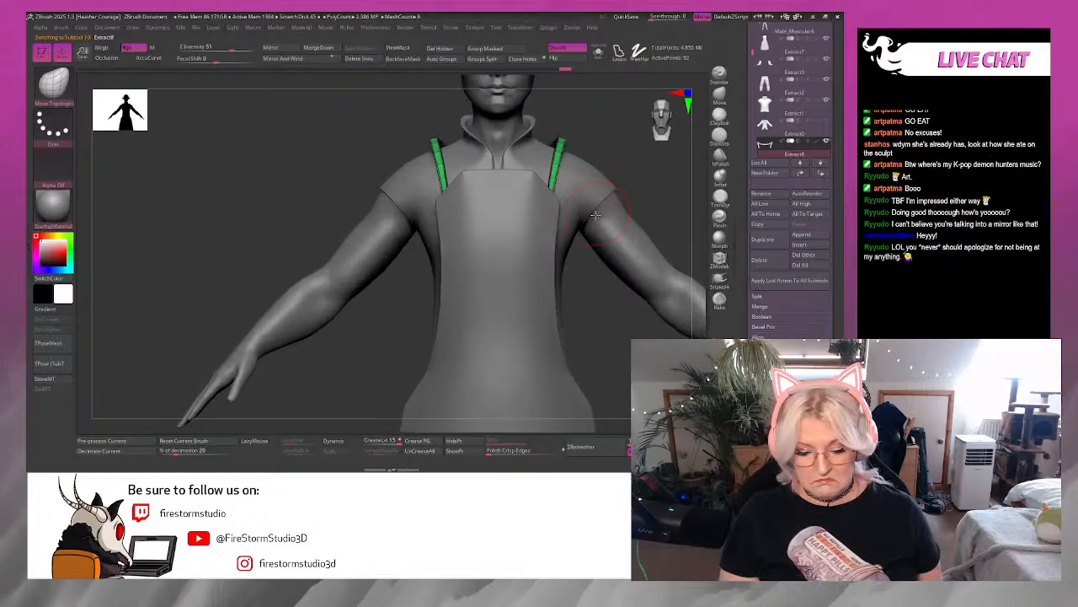
key("b")
key("m")
key("t")
key("space")
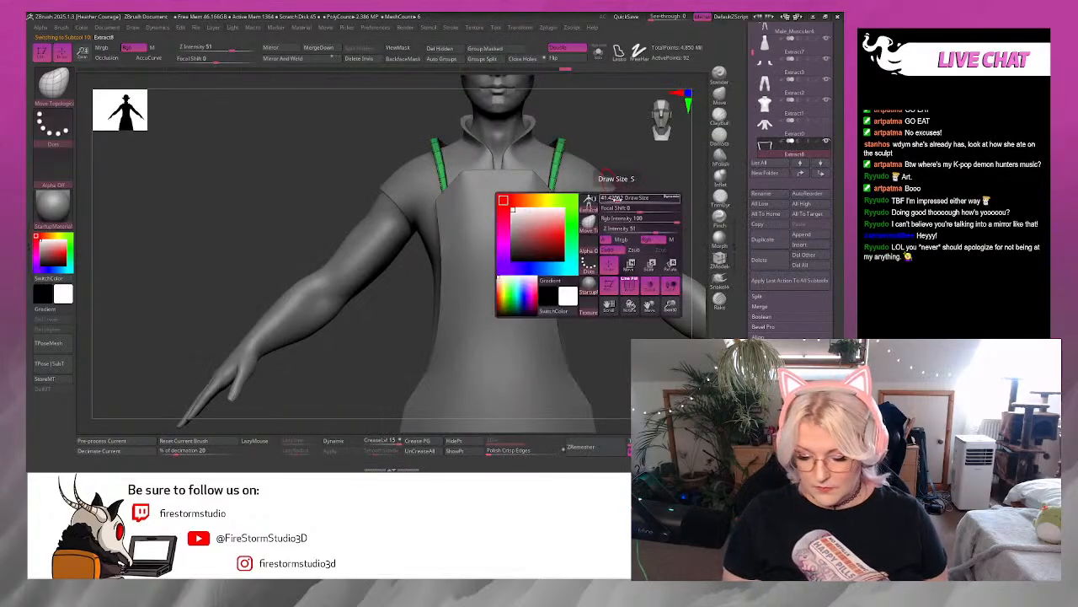
left_click(621, 198)
left_click_drag(612, 324, 584, 349)
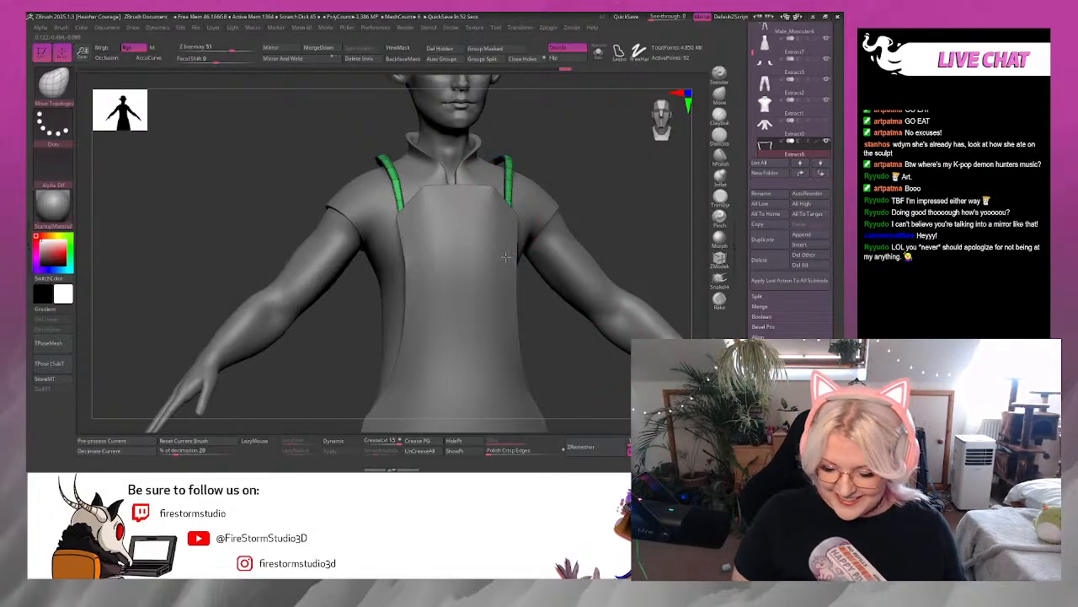
From the side view, pull the front ends of the shoulder straps forward and down to meet the apron's upper edge.
left_click_drag(626, 219, 497, 224)
mouse_move(659, 207)
left_mouse_down("alt")
mouse_move(639, 265)
mouse_move(631, 238)
mouse_move(621, 241)
mouse_move(643, 276)
mouse_move(676, 170)
mouse_move(638, 219)
mouse_move(650, 219)
left_mouse_up("alt")
key("space")
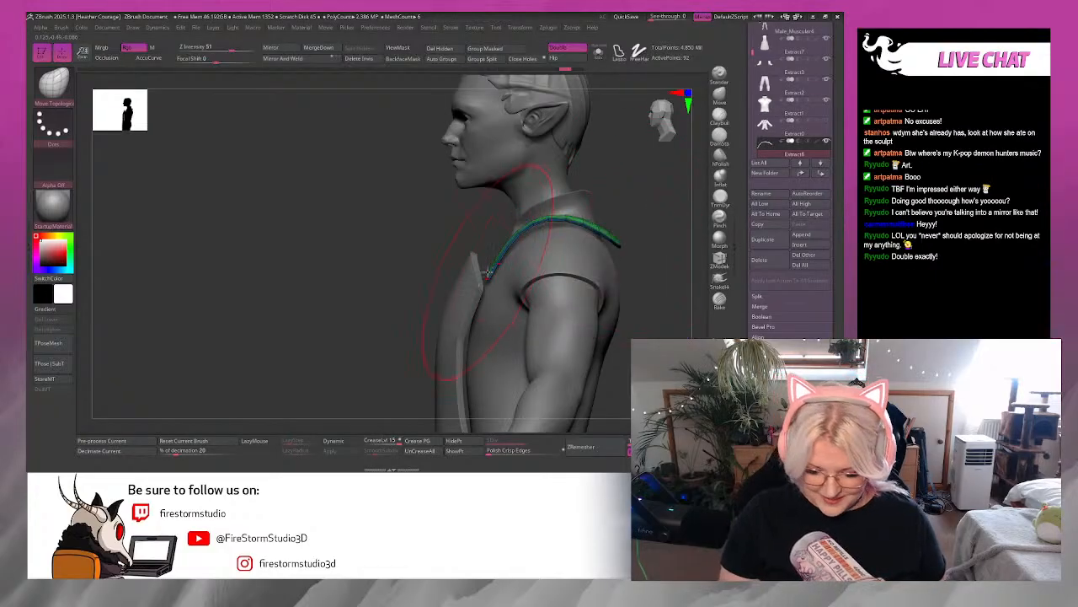
mouse_move(488, 273)
left_mouse_down()
mouse_move(469, 269)
mouse_move(446, 293)
left_mouse_up()
mouse_move(637, 269)
left_mouse_down()
mouse_move(643, 243)
mouse_move(635, 277)
left_mouse_up()
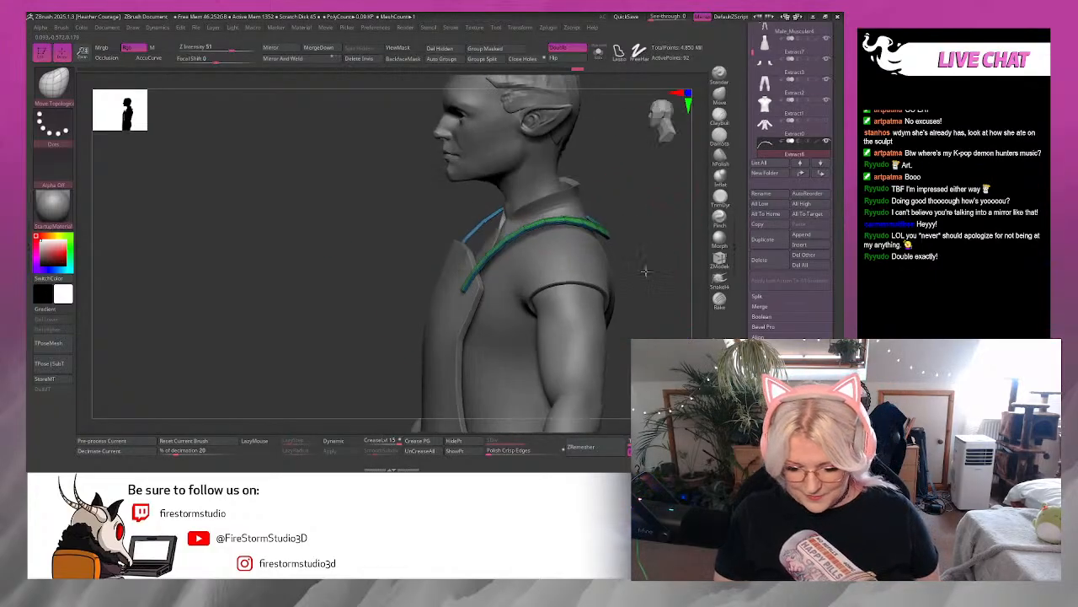
Toggle the visibility of the long-sleeved jacket, Extract0, to compare it with the apron.
left_click(472, 294, "alt")
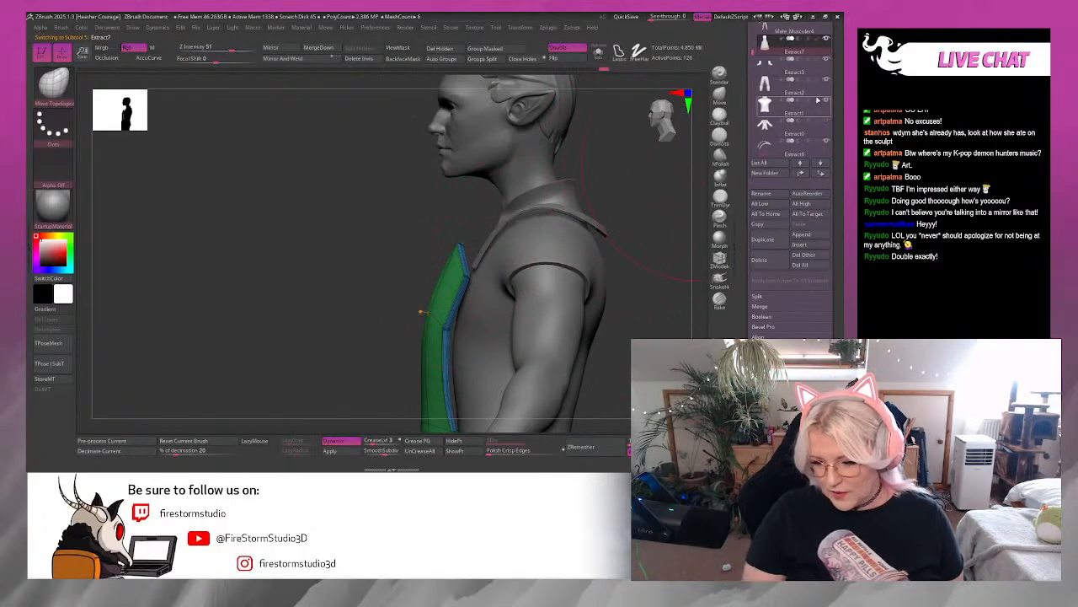
left_click(826, 122)
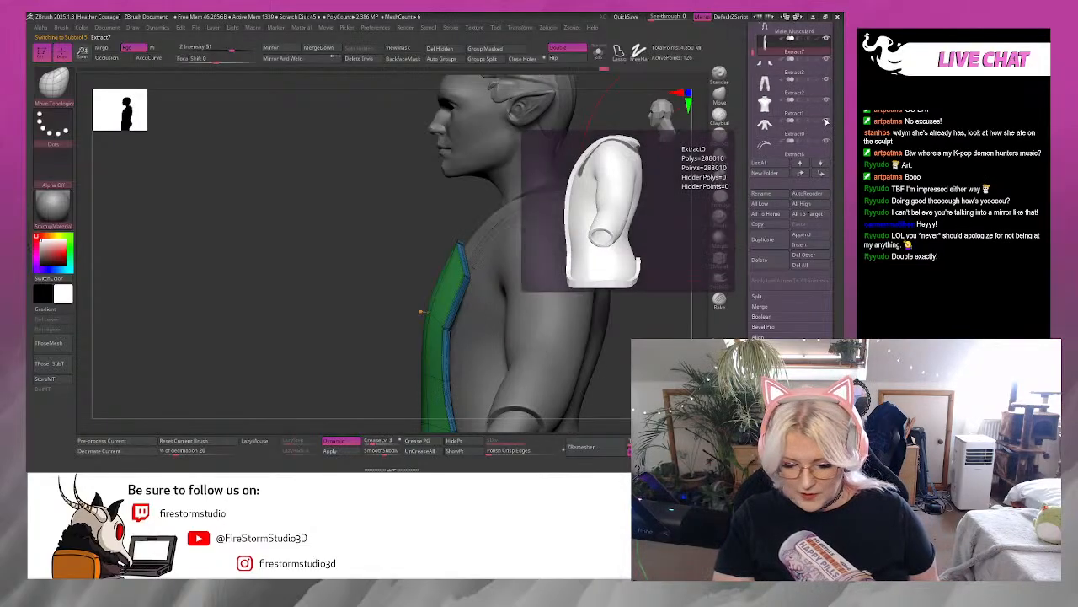
left_click(826, 122)
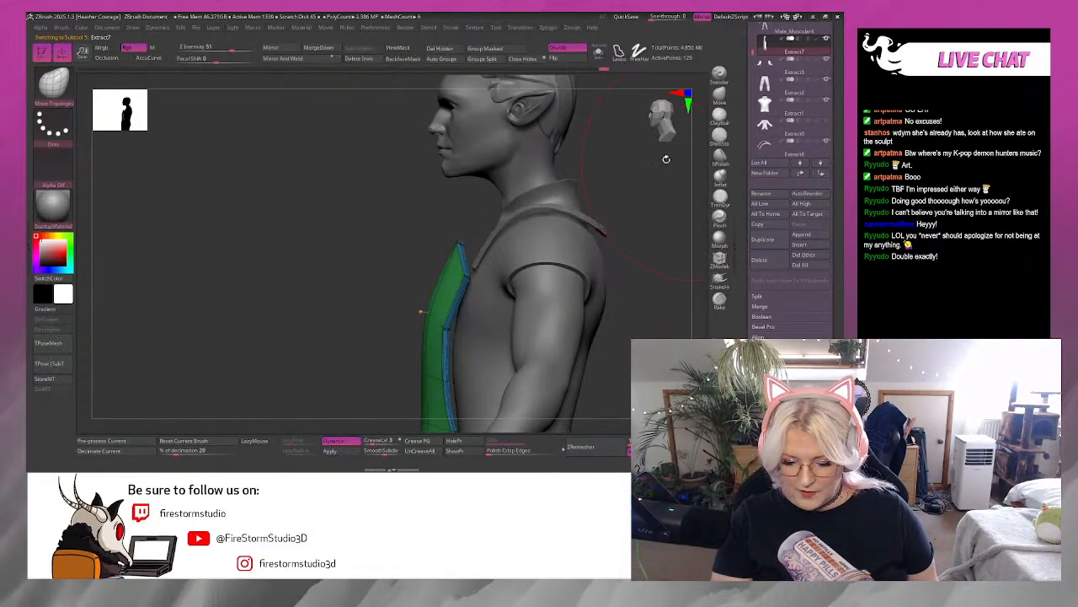
Make the shoulder straps active and pull their front ends inward so they overlap the apron's top edge.
left_click(482, 251, "alt")
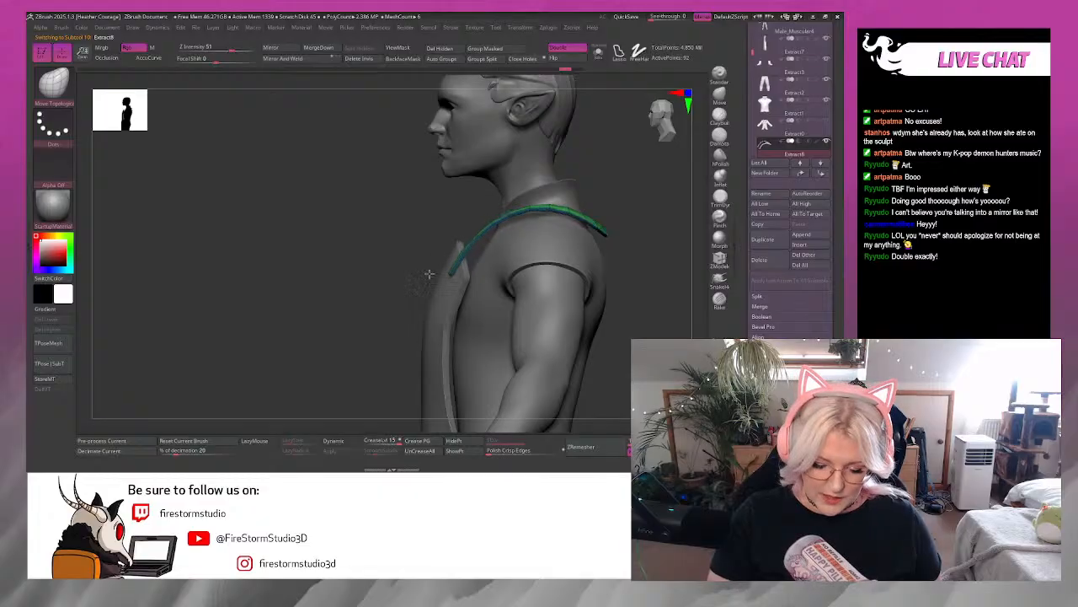
left_click_drag(645, 242, 585, 253)
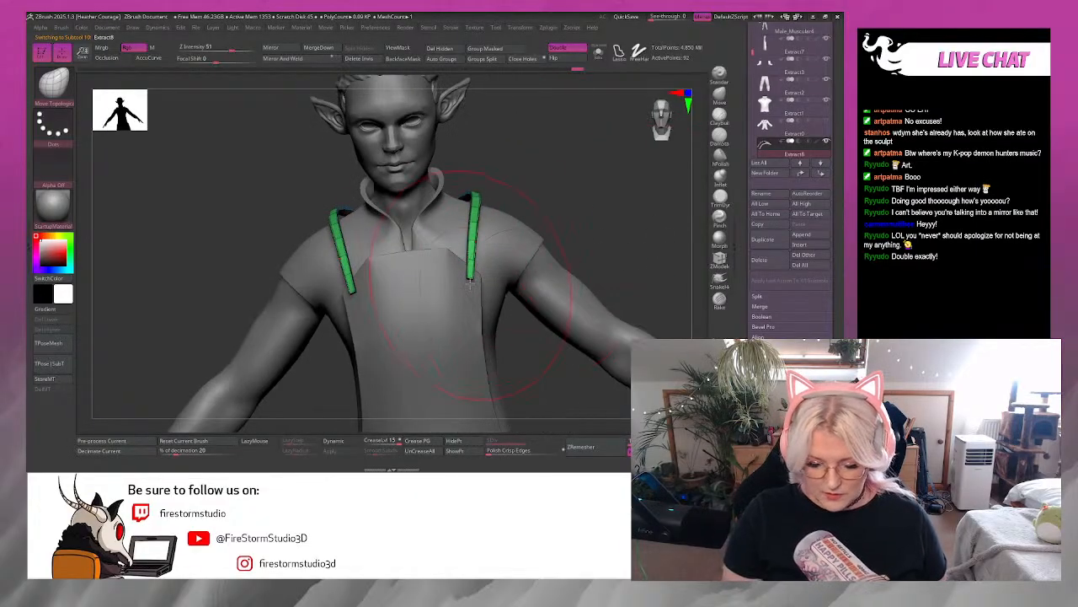
left_click_drag(471, 285, 422, 264)
left_click_drag(590, 194, 616, 191)
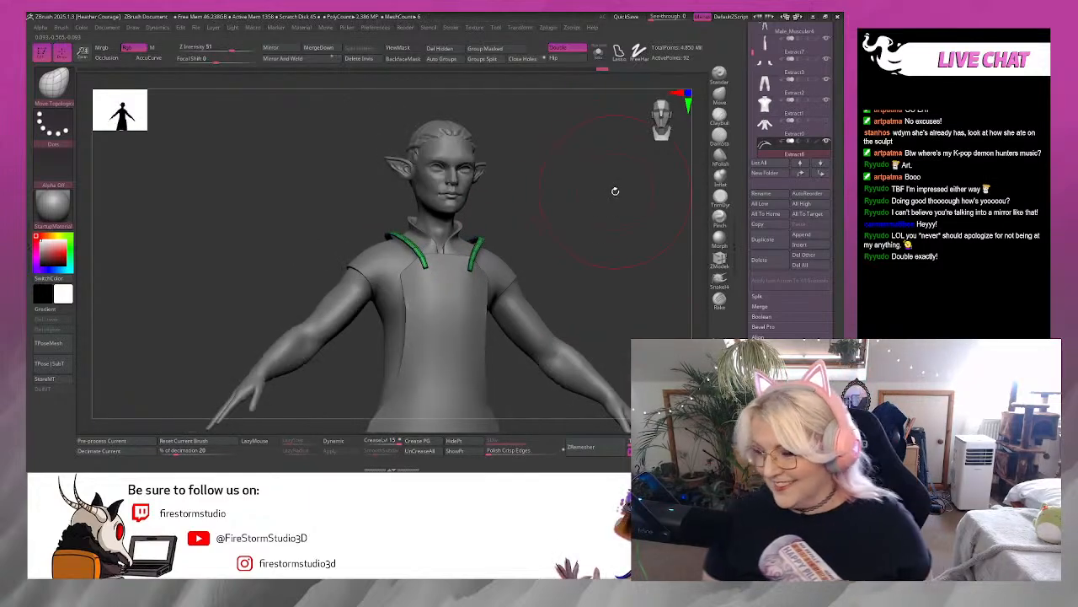
left_click(657, 124)
left_click_drag(580, 230, 600, 324, "alt")
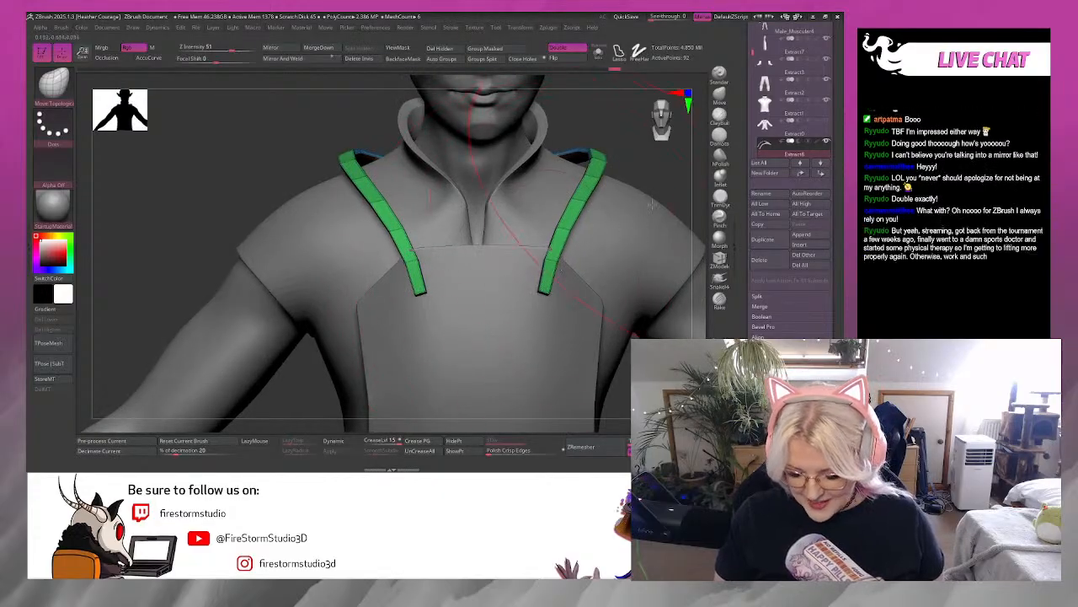
Turn on Dynamic Subdivision for the straps with a crease level of 4 and a smooth subdivision level of 5.
mouse_move(644, 179)
left_mouse_down()
mouse_move(487, 282)
mouse_move(559, 276)
left_mouse_up()
left_click(353, 442)
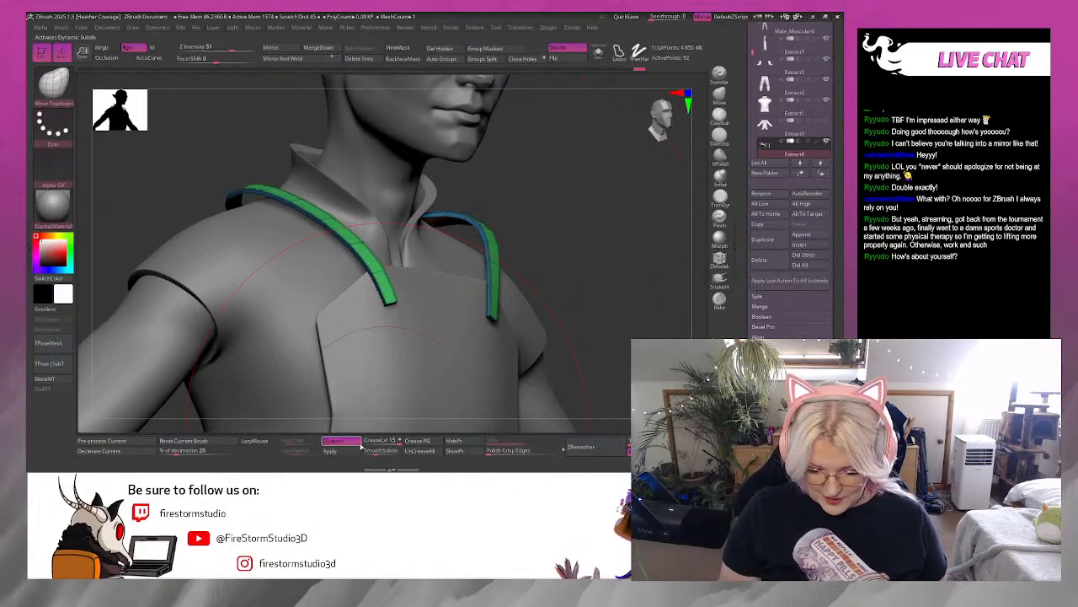
left_click(389, 441)
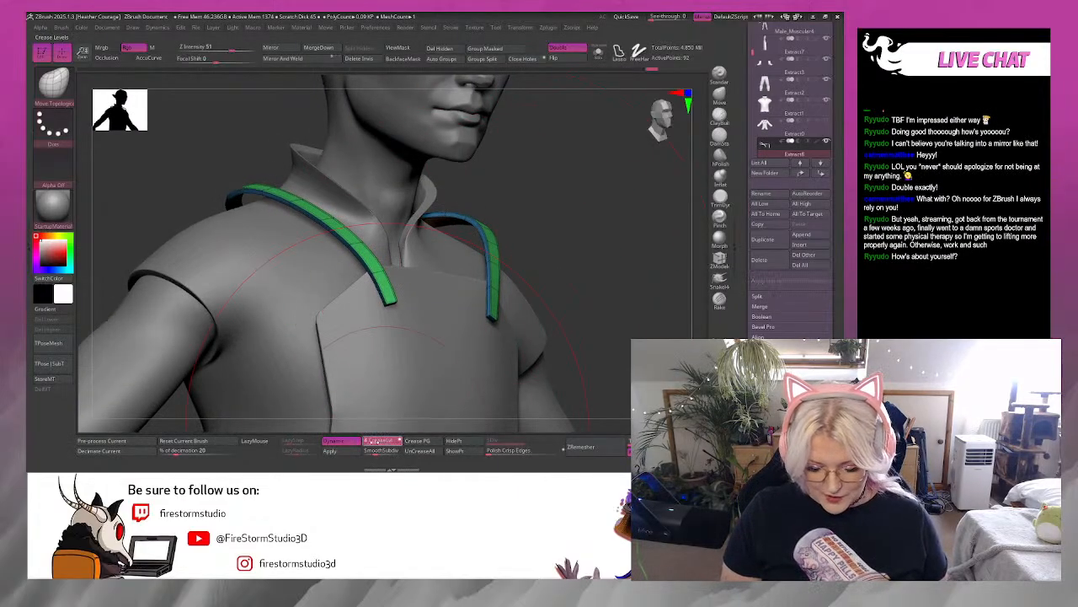
left_click(385, 451)
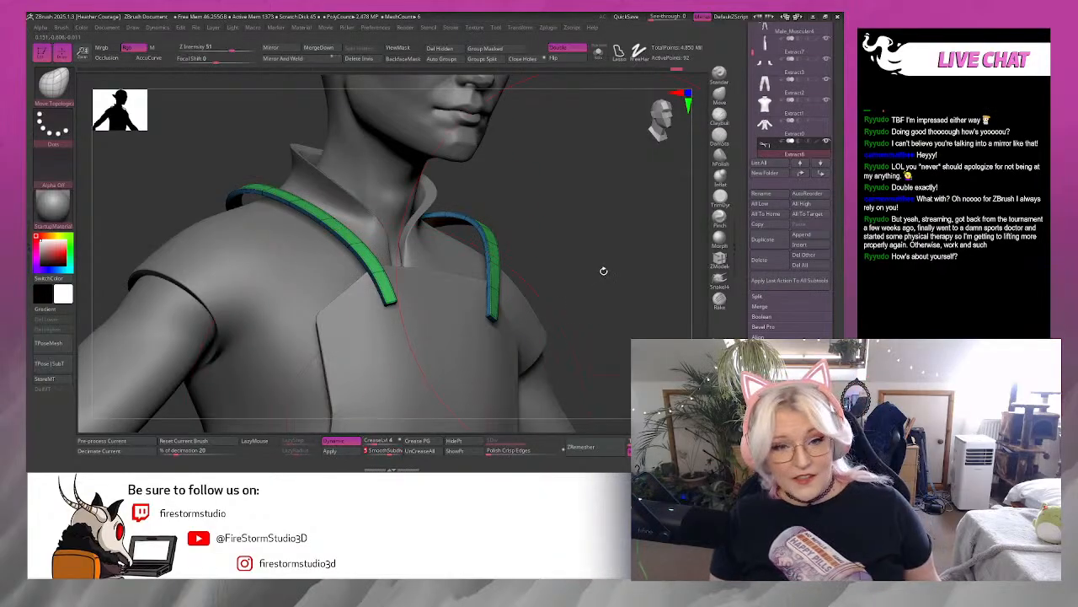
mouse_move(623, 303)
left_mouse_down()
mouse_move(602, 305)
mouse_move(617, 307)
left_mouse_up()
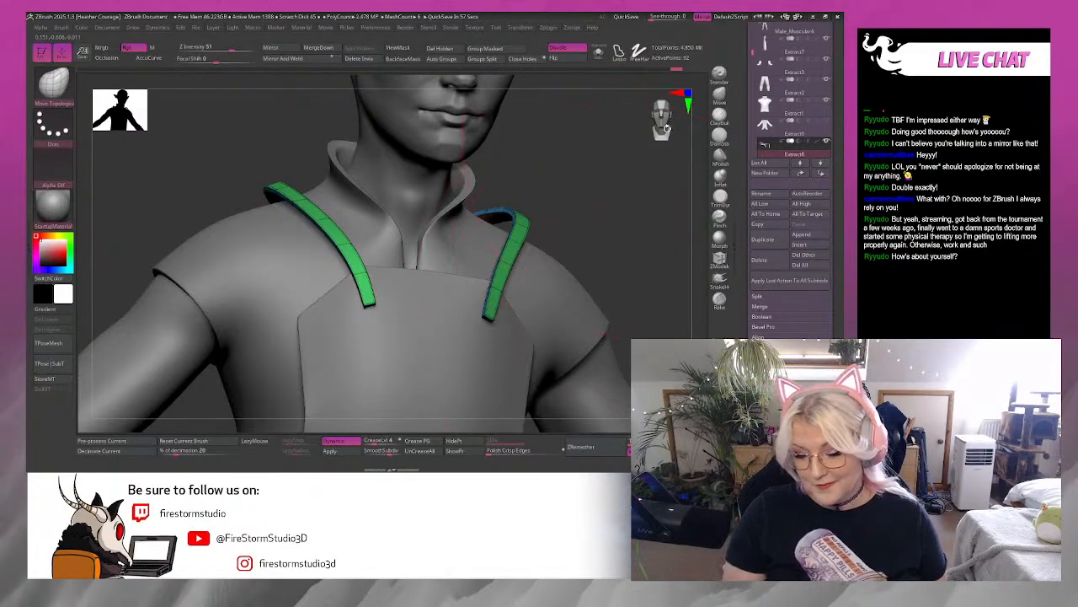
left_click_drag(665, 128, 594, 246)
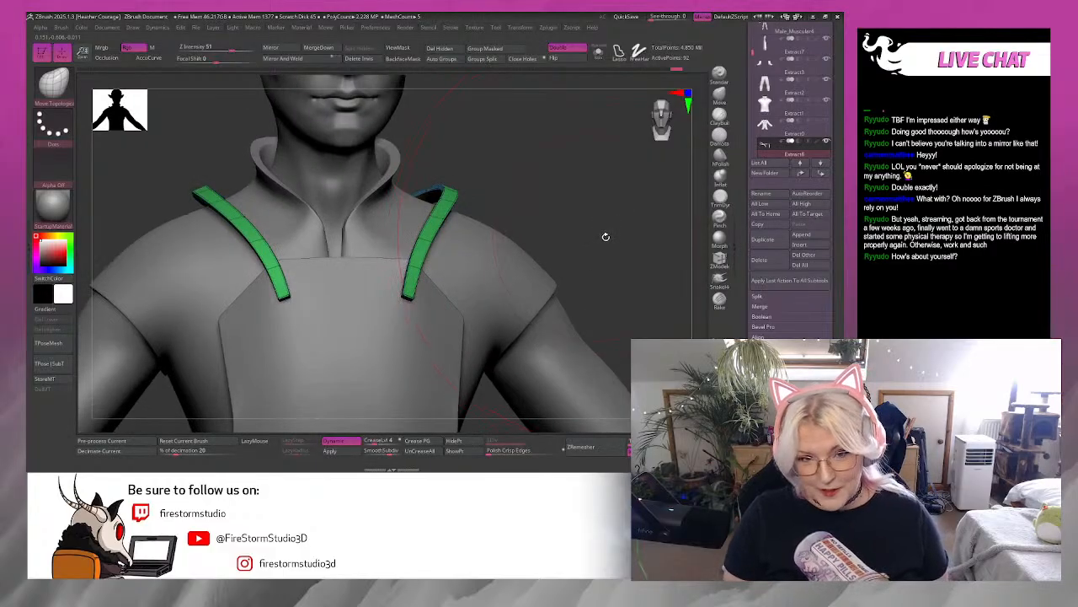
Resize the brush and reshape the straps' front ends from the side so they follow the apron's chest surface.
key("space")
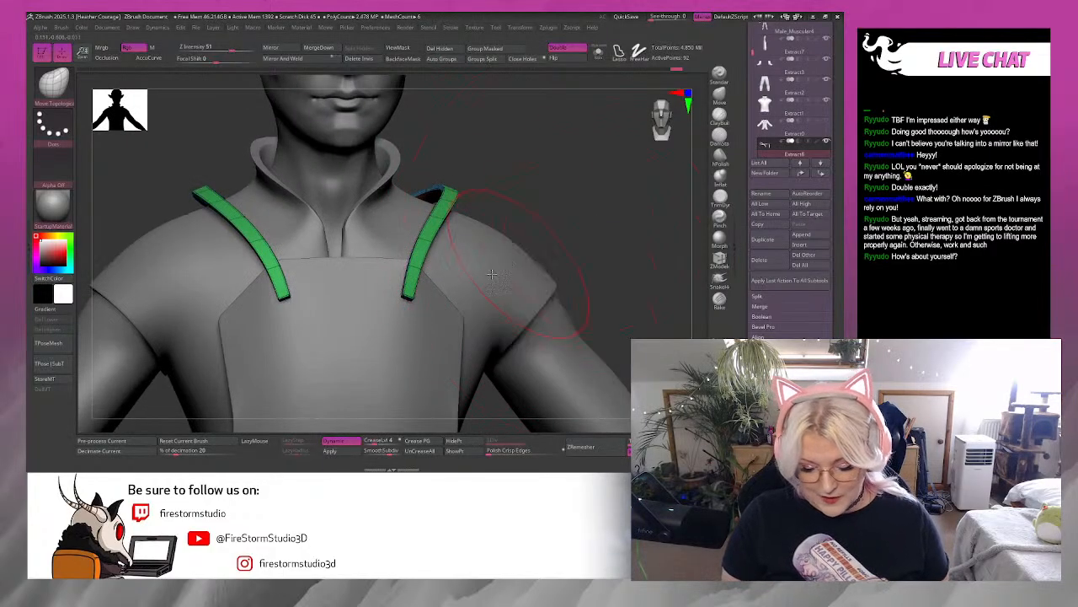
left_click_drag(534, 223, 422, 292)
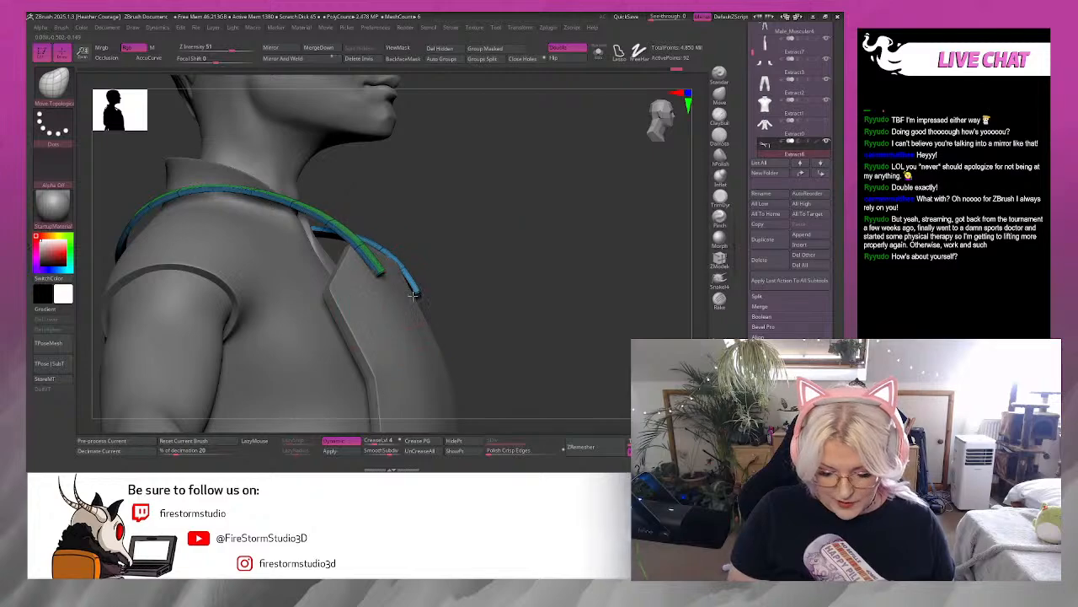
left_click(358, 238)
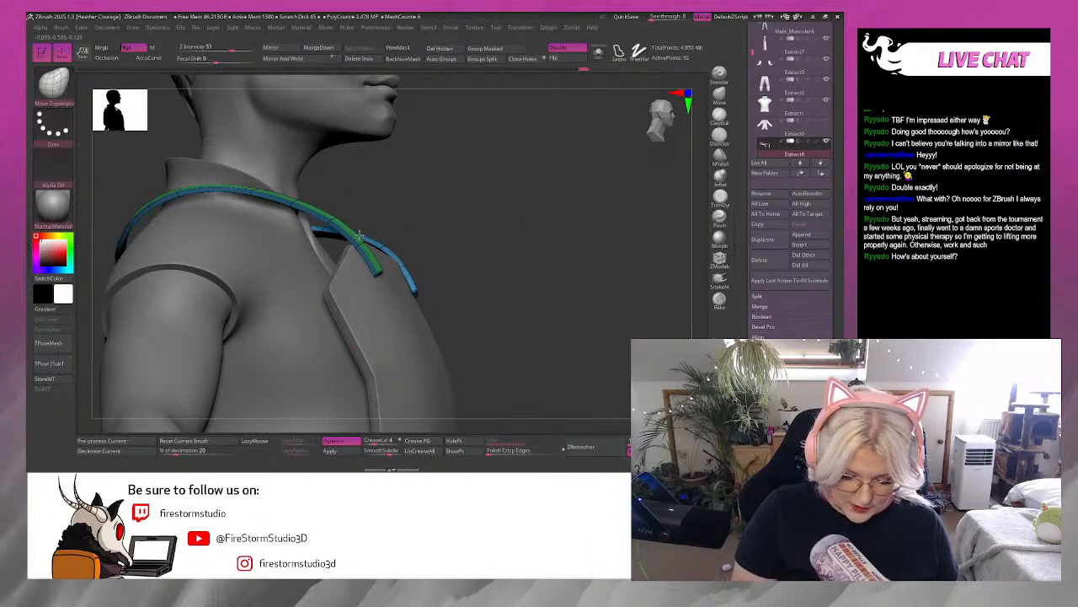
left_click_drag(566, 233, 463, 276)
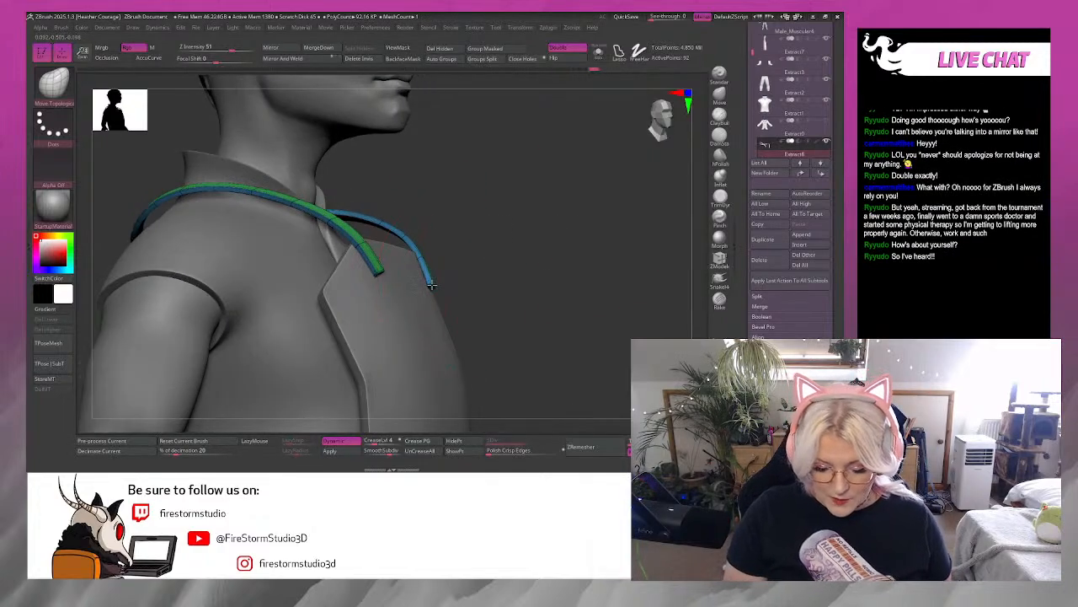
left_click_drag(582, 250, 414, 255)
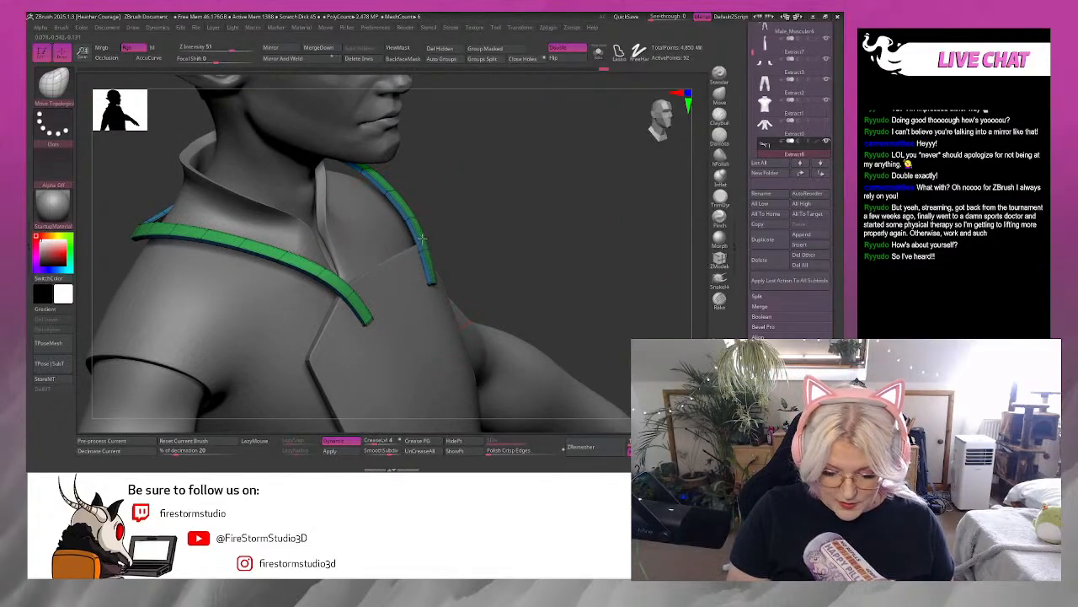
left_click_drag(512, 208, 553, 153)
left_click(664, 125)
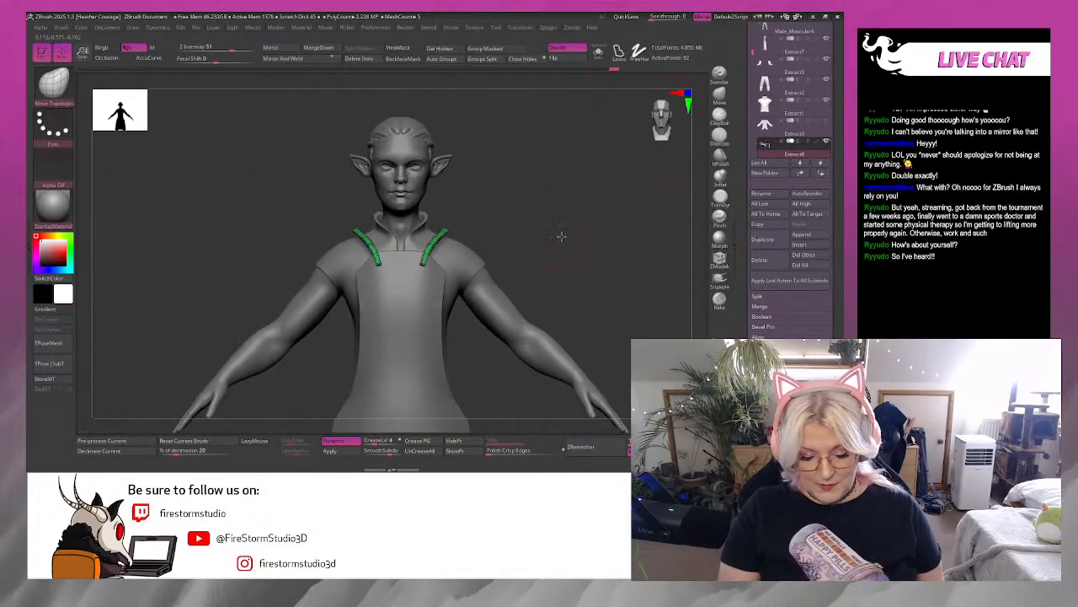
Pull the tops of the straps inward toward the neck, then check their fit from several angles.
mouse_move(561, 236)
left_mouse_down("alt")
mouse_move(567, 251)
mouse_move(561, 233)
left_mouse_up("alt")
key("space")
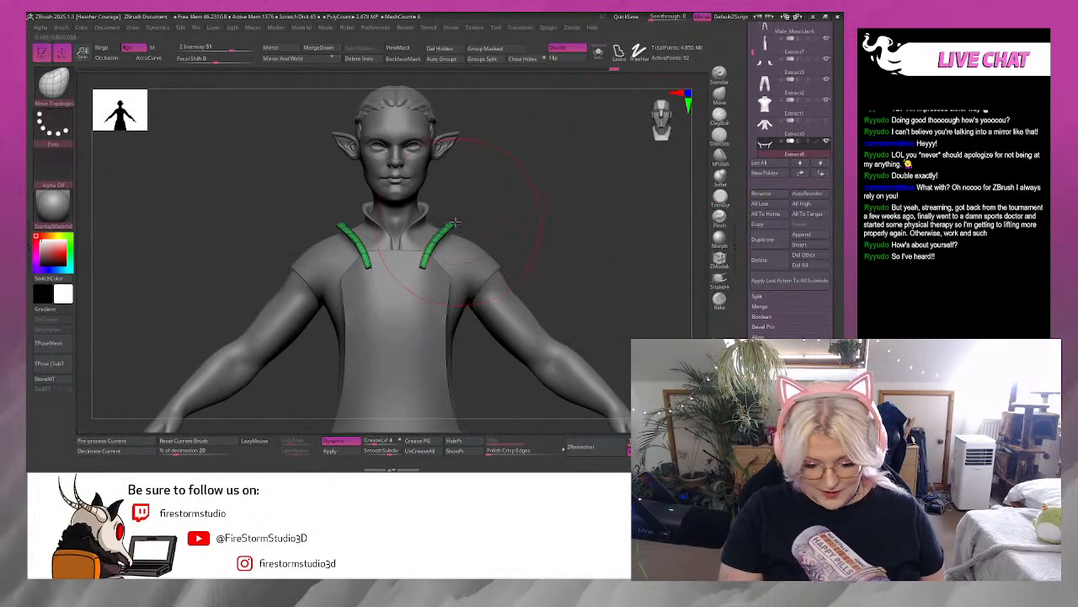
left_click_drag(454, 224, 446, 216)
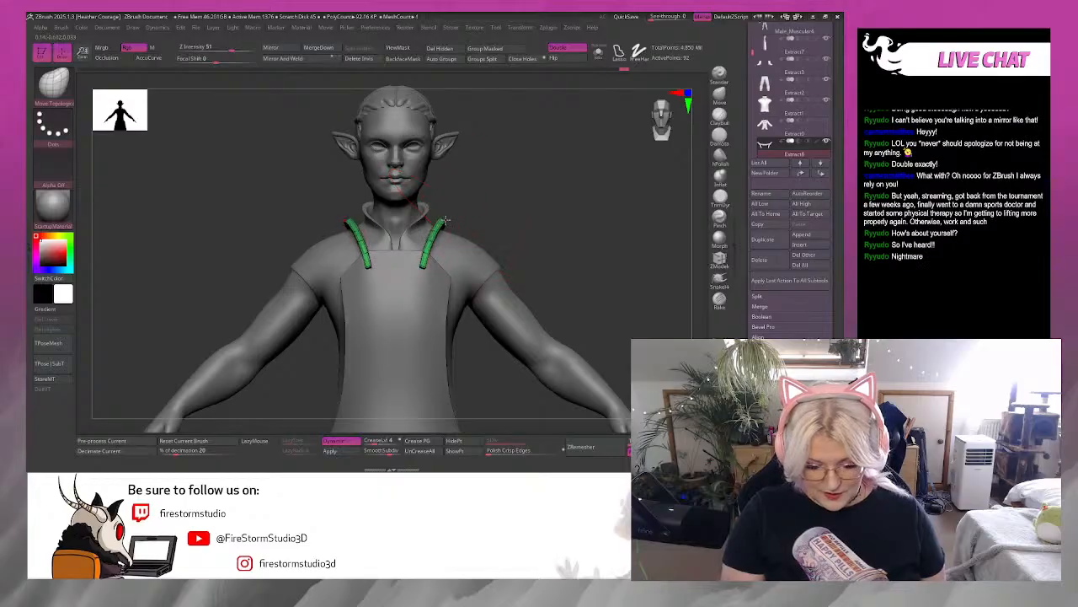
left_click_drag(519, 194, 540, 242)
left_click_drag(627, 148, 596, 147, "alt")
left_click(668, 120)
left_click_drag(599, 204, 584, 215, "alt")
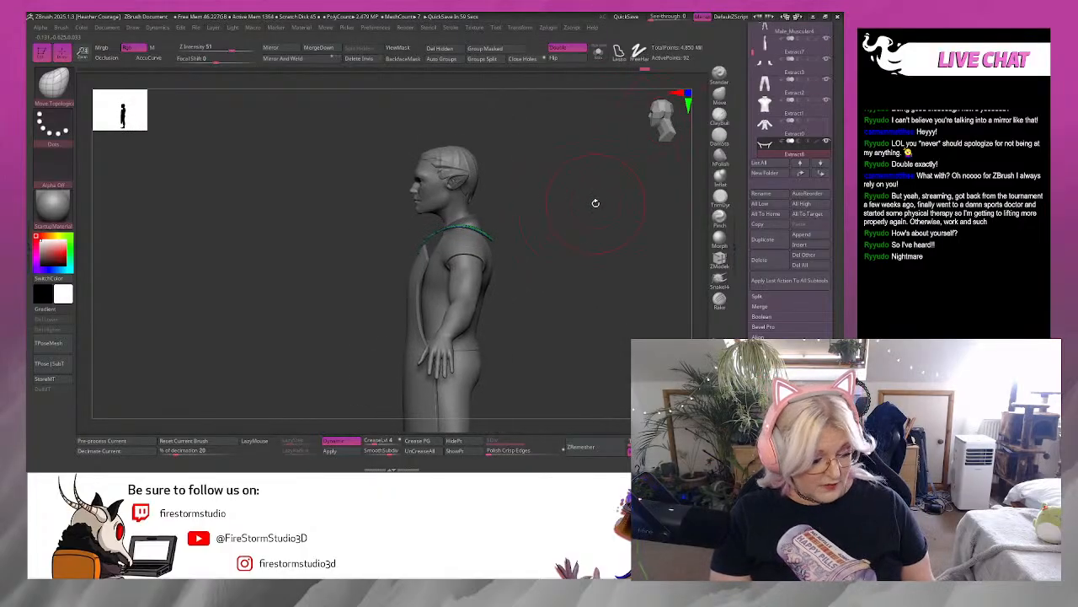
mouse_move(585, 221)
left_mouse_down()
mouse_move(604, 228)
mouse_move(633, 200)
left_mouse_up()
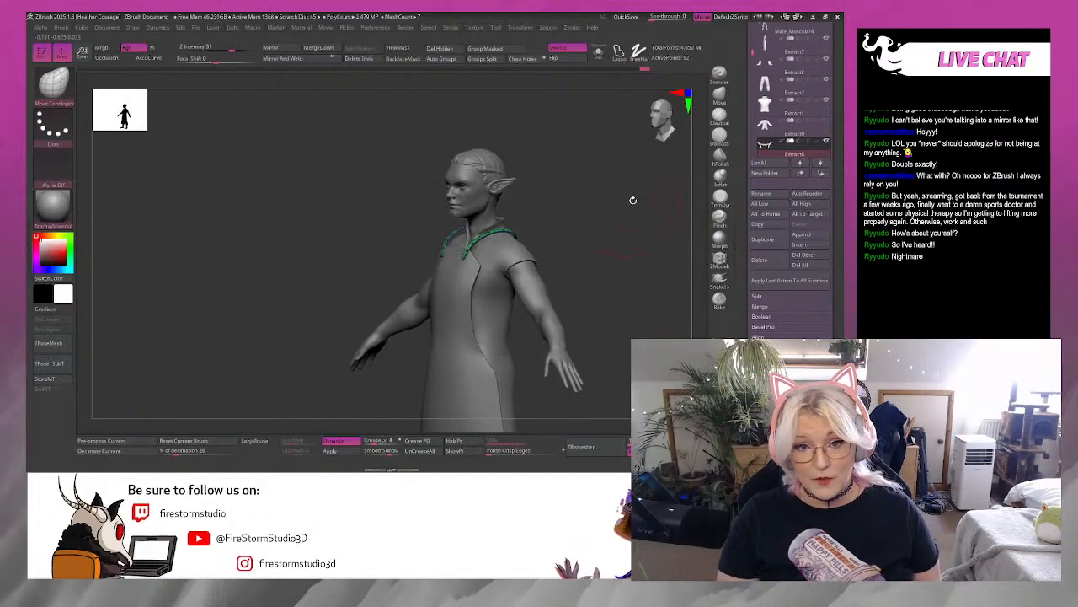
left_click(664, 123)
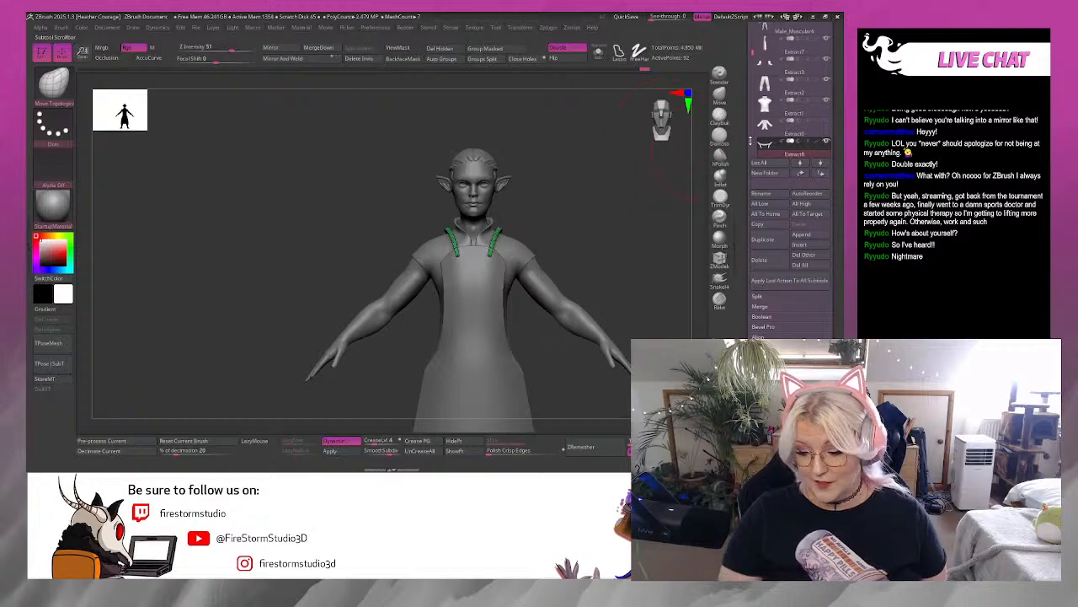
Show the long-sleeved jacket, inspect it around the straps, and make it the active subtool.
left_click(827, 124)
left_click_drag(648, 257, 514, 272, "alt")
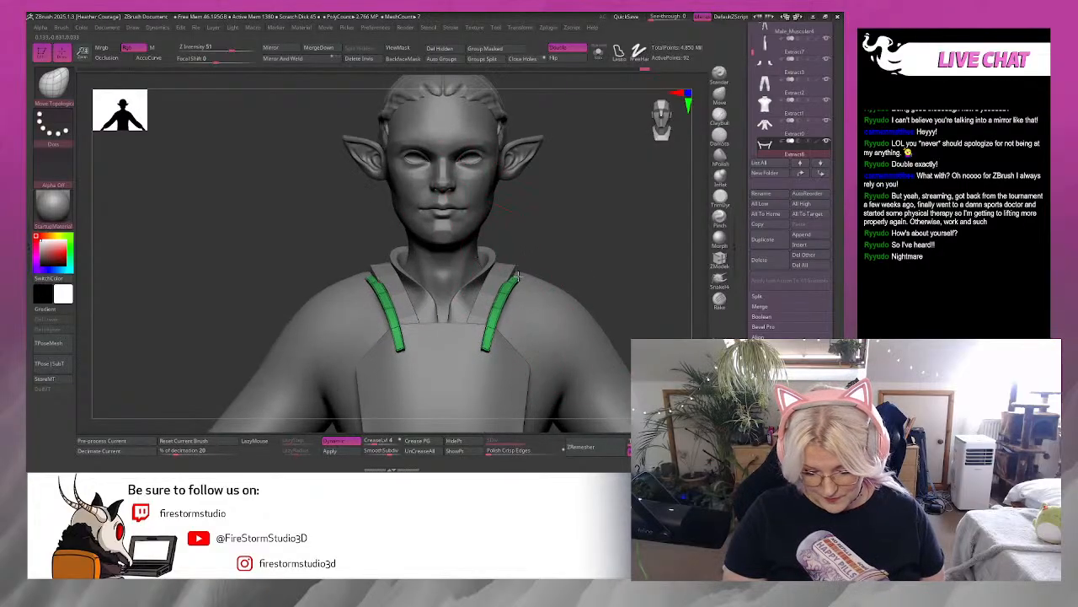
left_click_drag(625, 266, 607, 251)
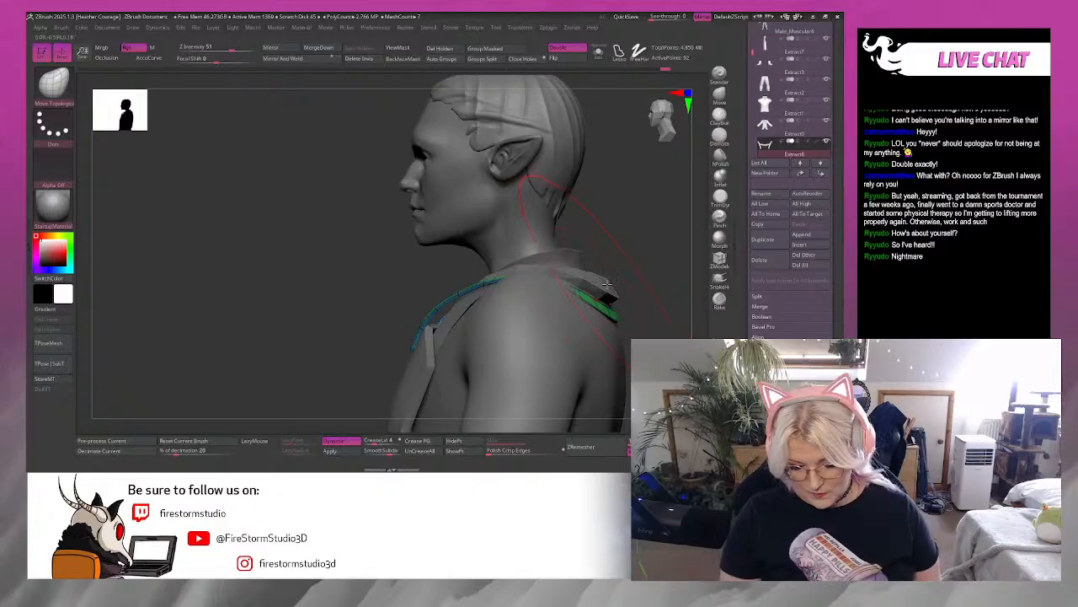
left_click(543, 382, "alt")
left_click_drag(655, 268, 647, 223, "alt")
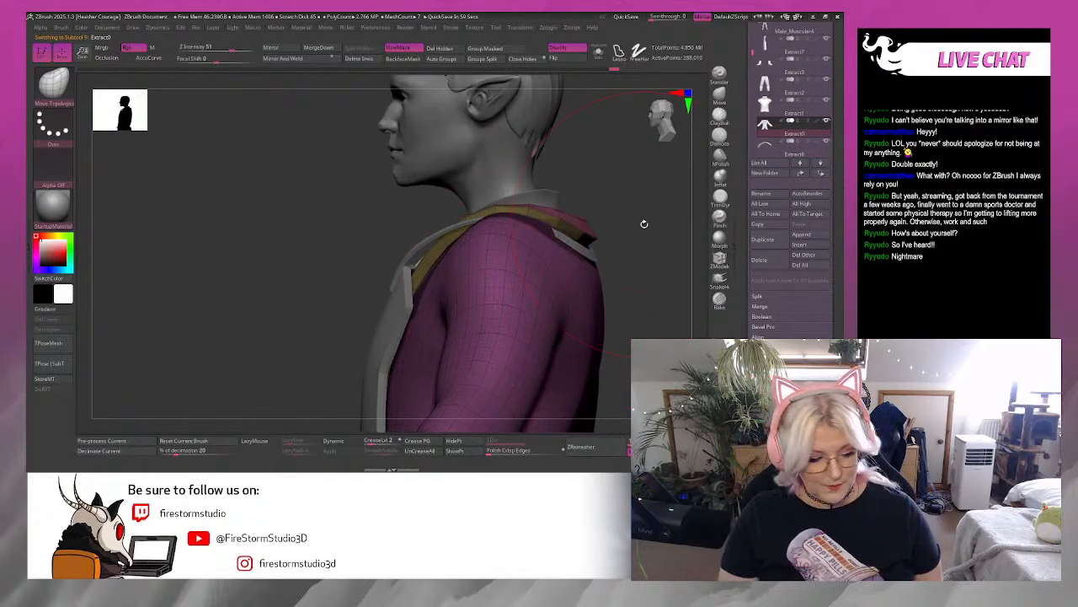
Isolate the jacket and assign polygroups to its separate parts with Auto Groups.
left_click(598, 56)
left_click_drag(616, 157, 578, 208)
left_click(449, 60)
mouse_move(519, 131)
left_mouse_down()
mouse_move(626, 224)
mouse_move(489, 241)
mouse_move(615, 214)
mouse_move(500, 127)
left_mouse_up()
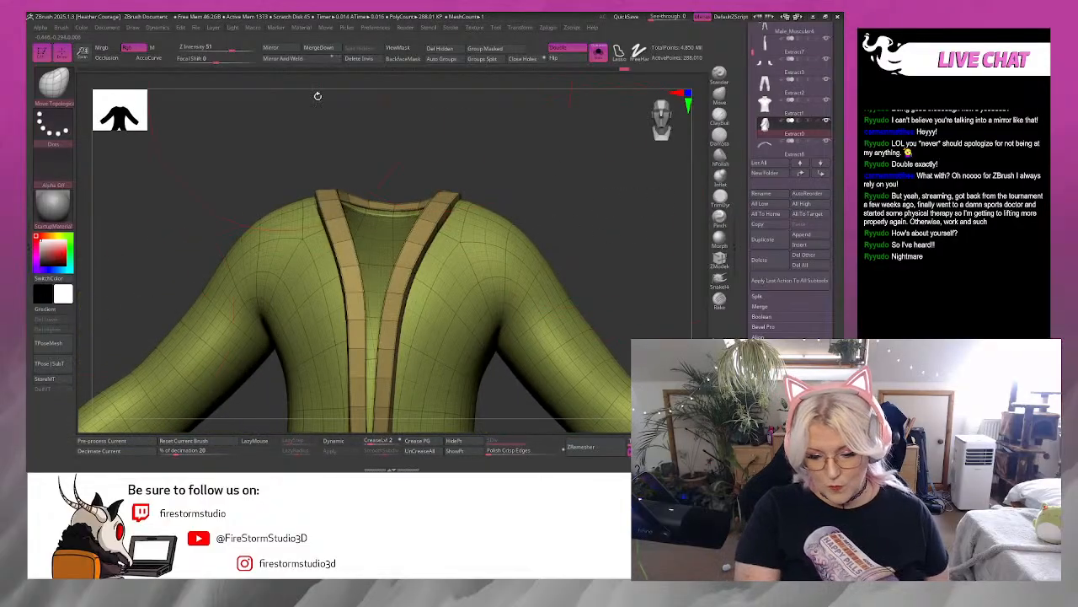
Split the jacket into separate subtools by polygroup, then show the full character again.
left_click(482, 58)
left_click(458, 79)
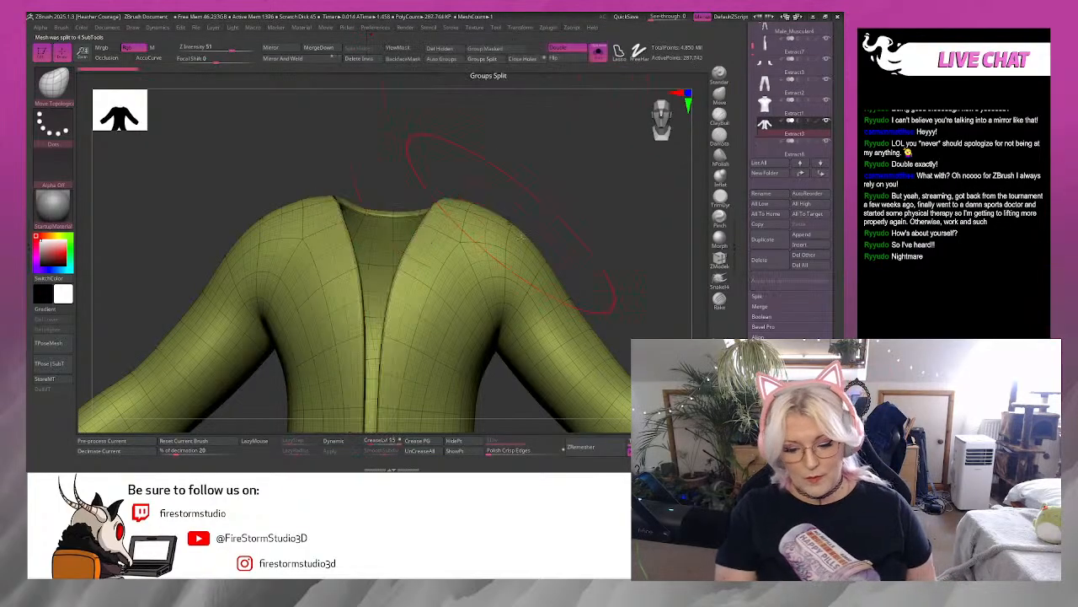
left_click_drag(623, 253, 642, 252)
left_click(598, 53)
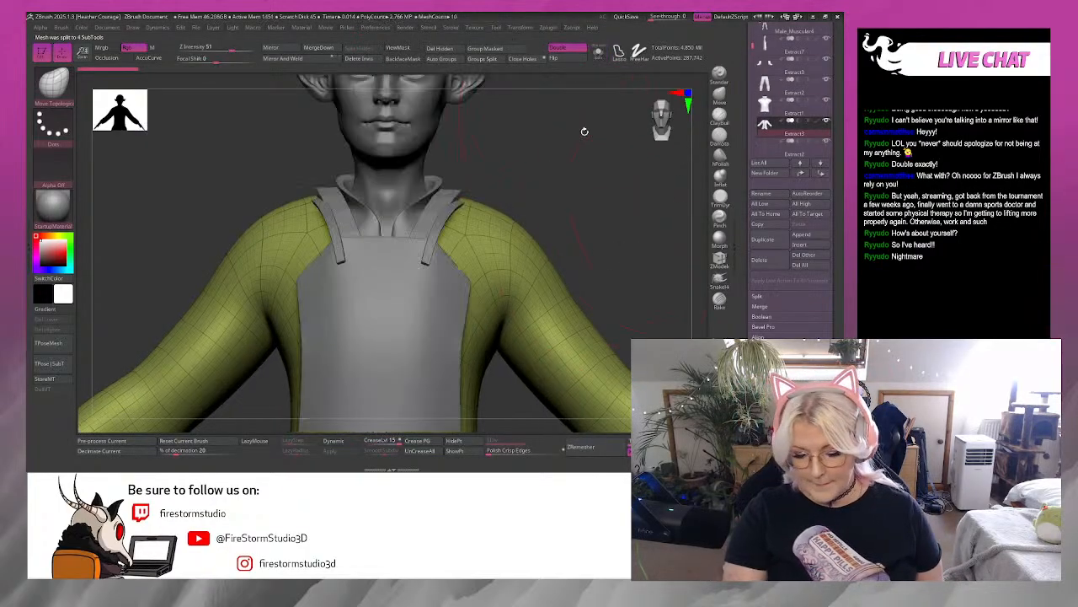
Make the jacket's neckline trim active and turn on Dynamic Subdivision with a crease level of 3.
left_click(453, 202, "alt")
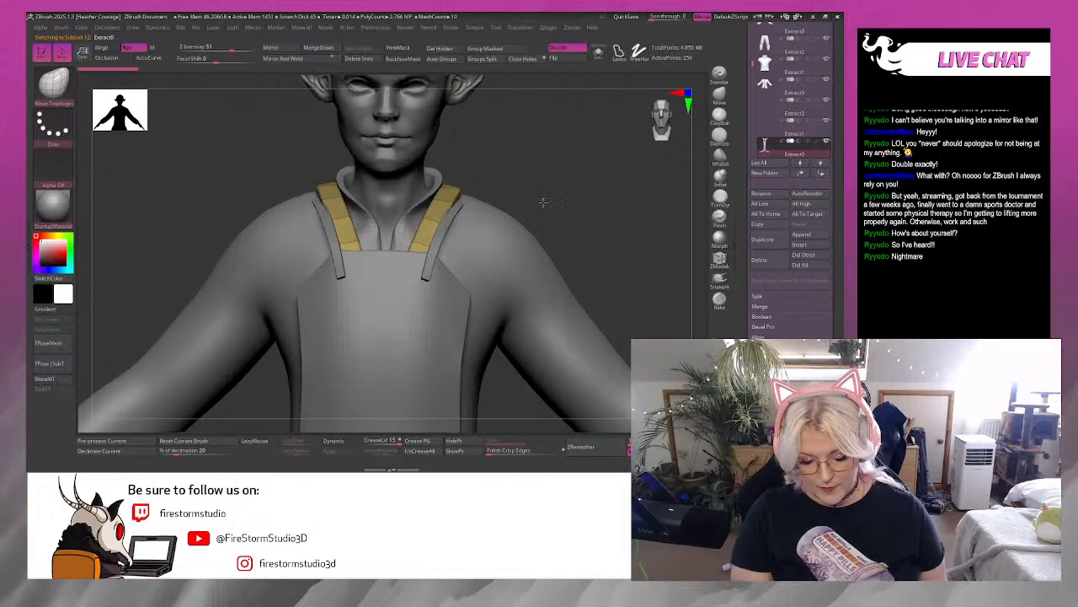
left_click(358, 438)
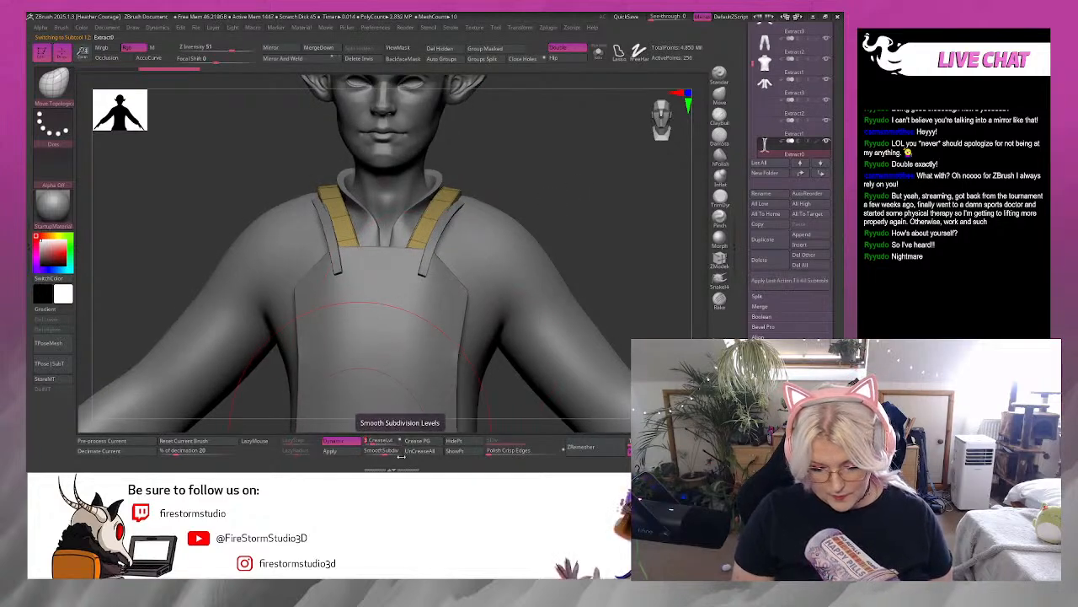
Reshape the jacket's neckline trim over the shoulder with the Move Topological brush, adjusting the brush size to suit.
left_click_drag(608, 208, 518, 208)
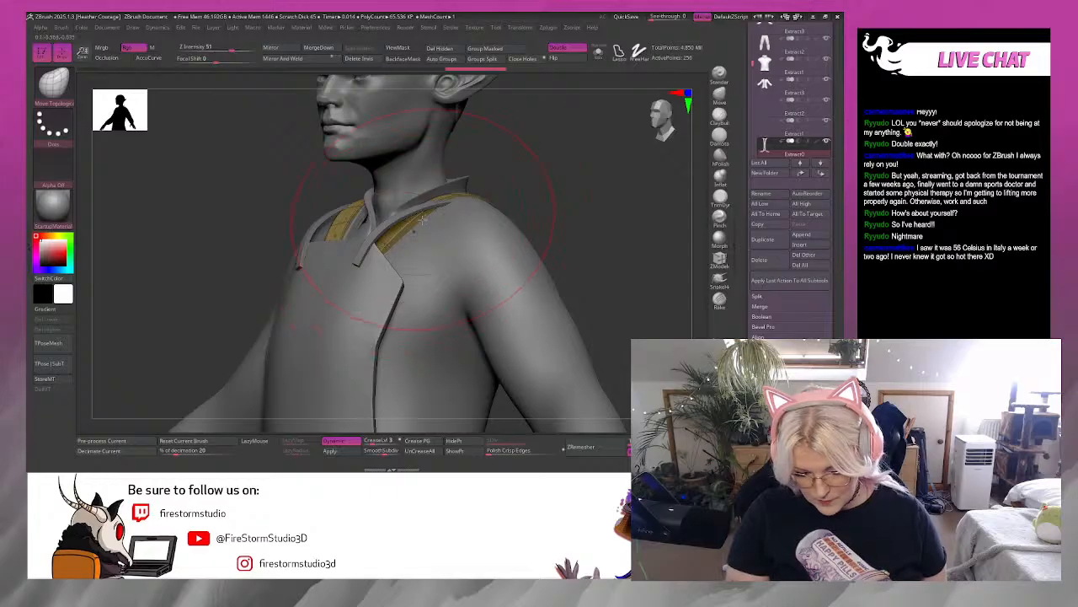
left_click_drag(546, 180, 546, 207)
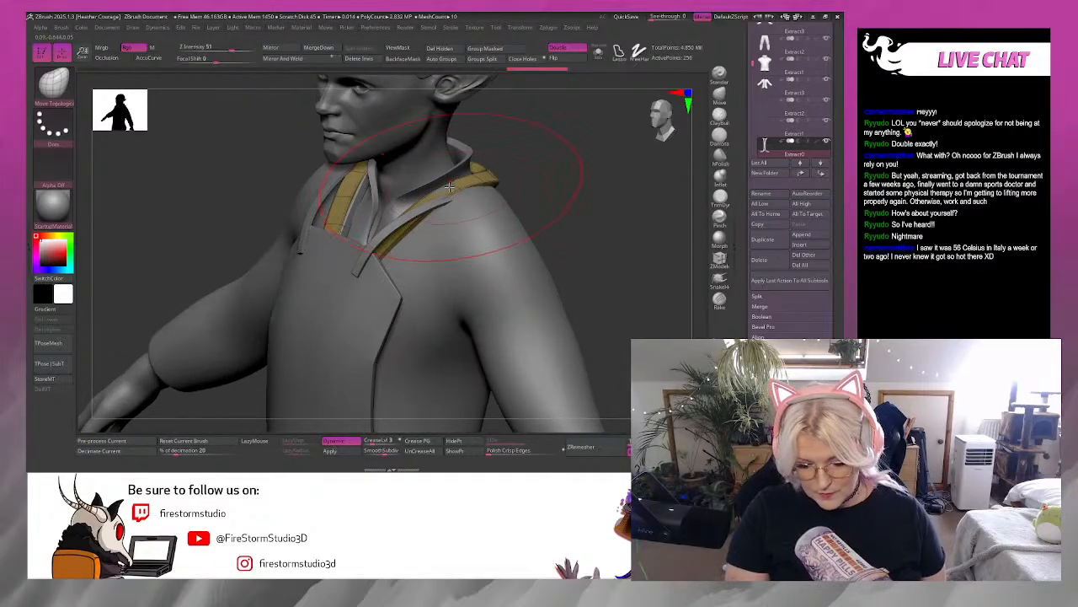
mouse_move(580, 165)
left_mouse_down()
mouse_move(505, 180)
mouse_move(517, 194)
left_mouse_up()
left_click_drag(602, 162, 573, 149)
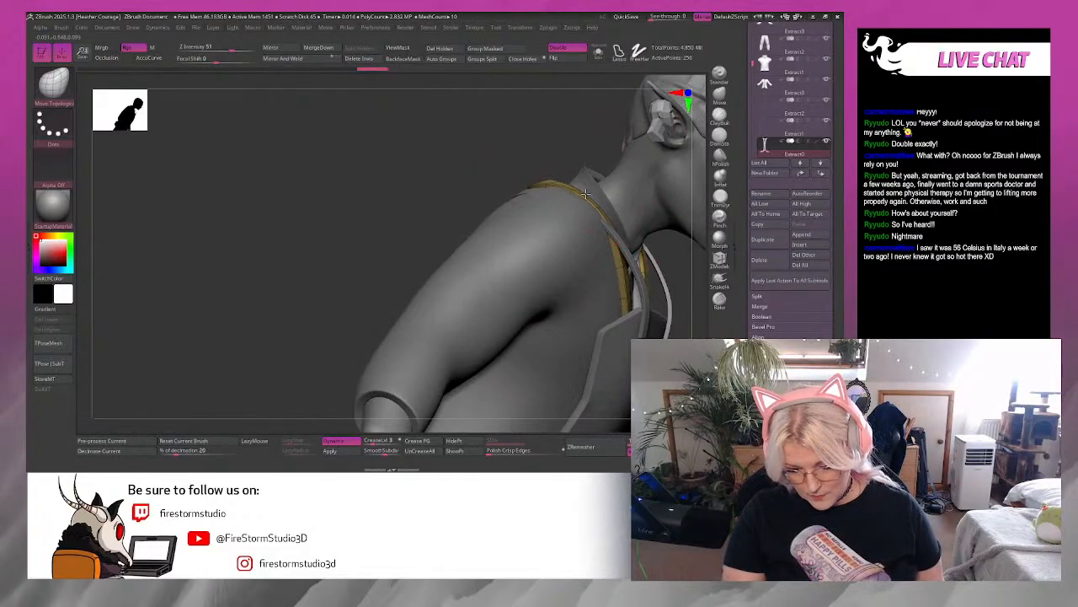
left_click_drag(586, 194, 587, 195)
key("space")
left_click_drag(587, 147, 580, 146)
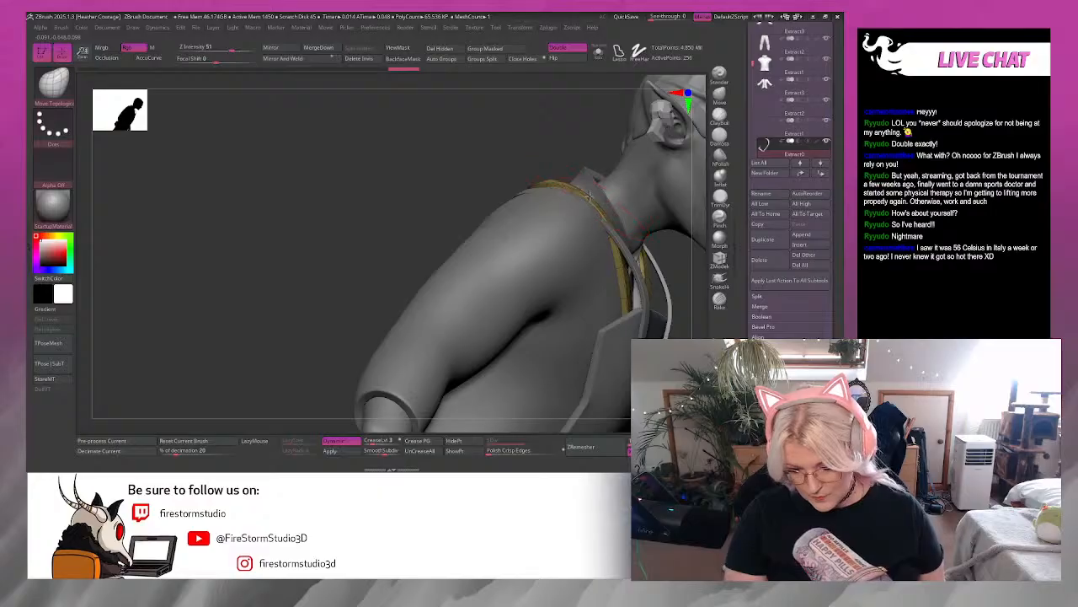
left_click_drag(590, 196, 589, 199)
Fit the neckline trim along the back of the collar, the shoulder slope and the chest beside the apron.
left_click_drag(559, 149, 525, 193)
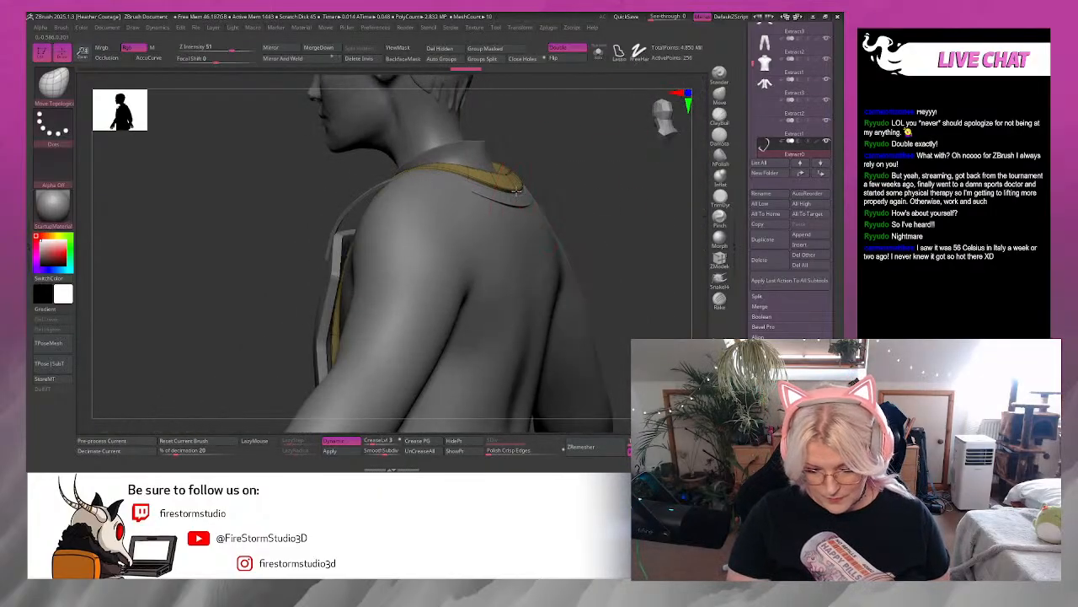
left_click_drag(579, 165, 488, 173)
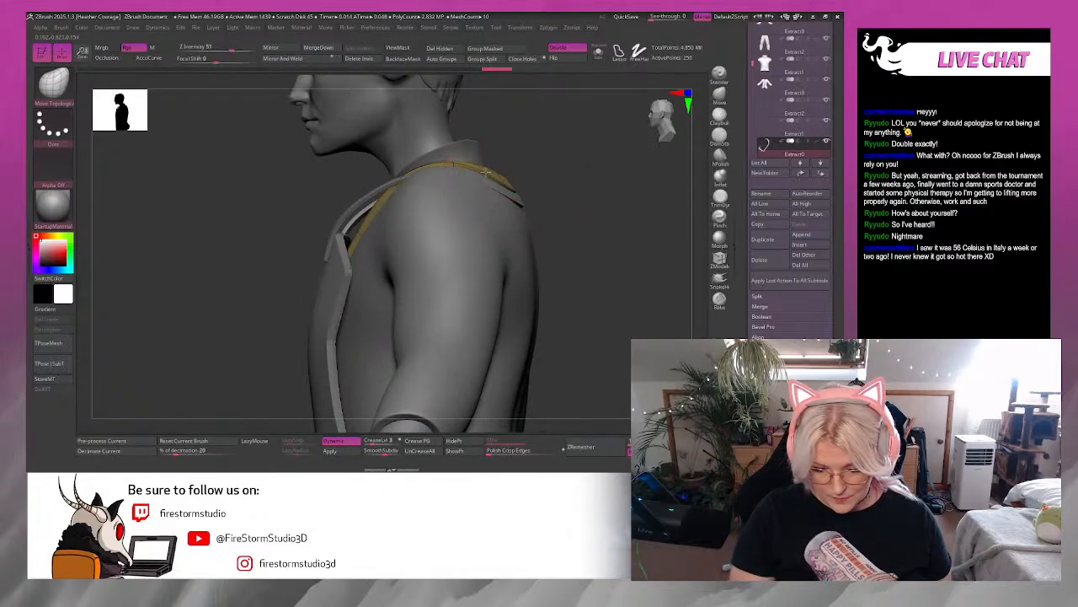
left_click_drag(403, 198, 377, 211)
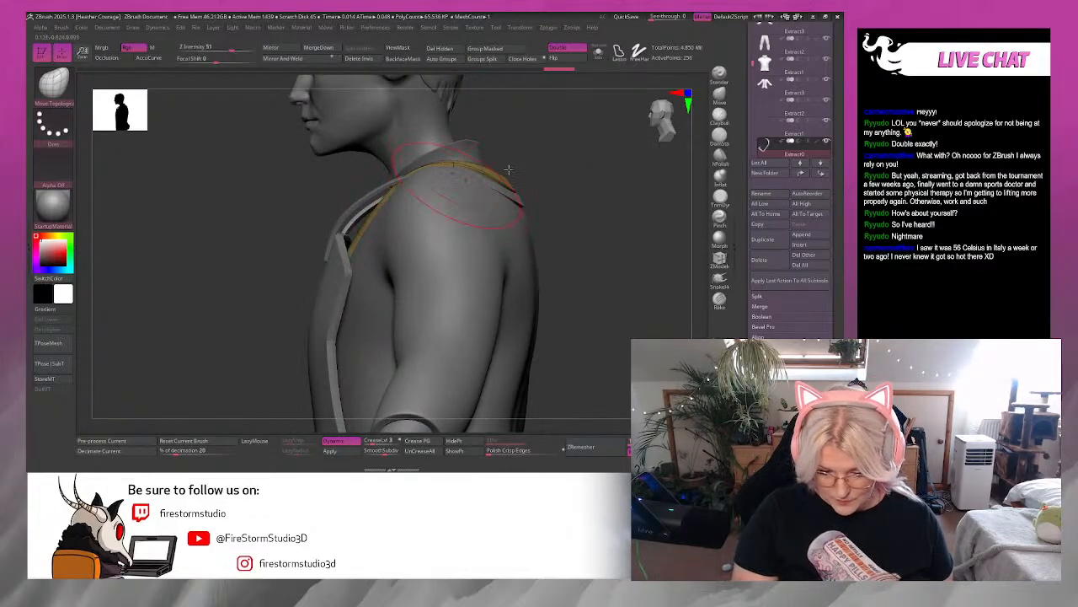
left_click_drag(598, 212, 576, 161)
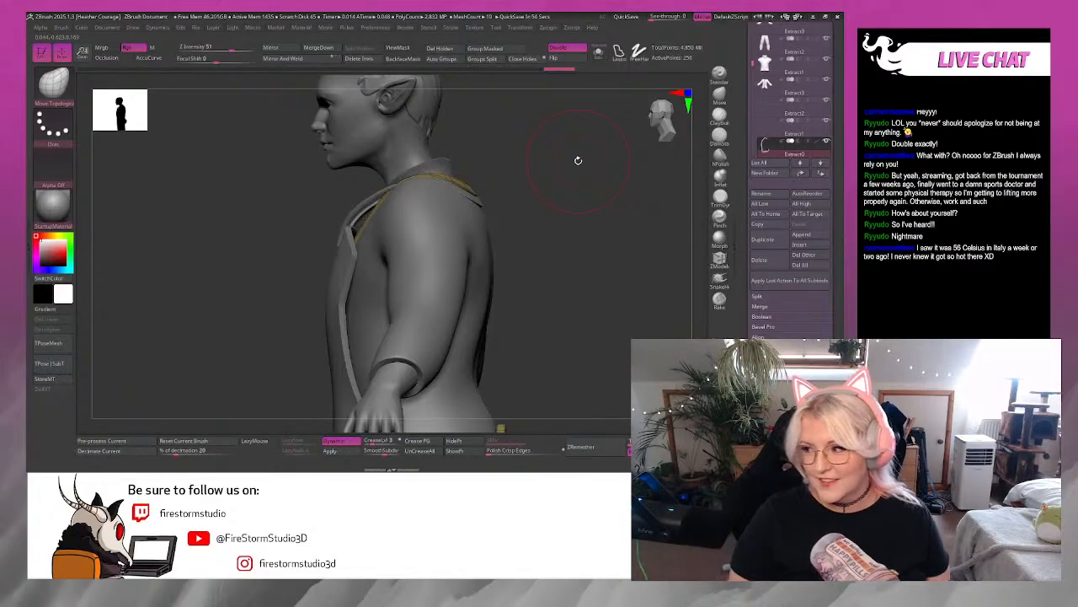
left_click_drag(594, 250, 583, 218)
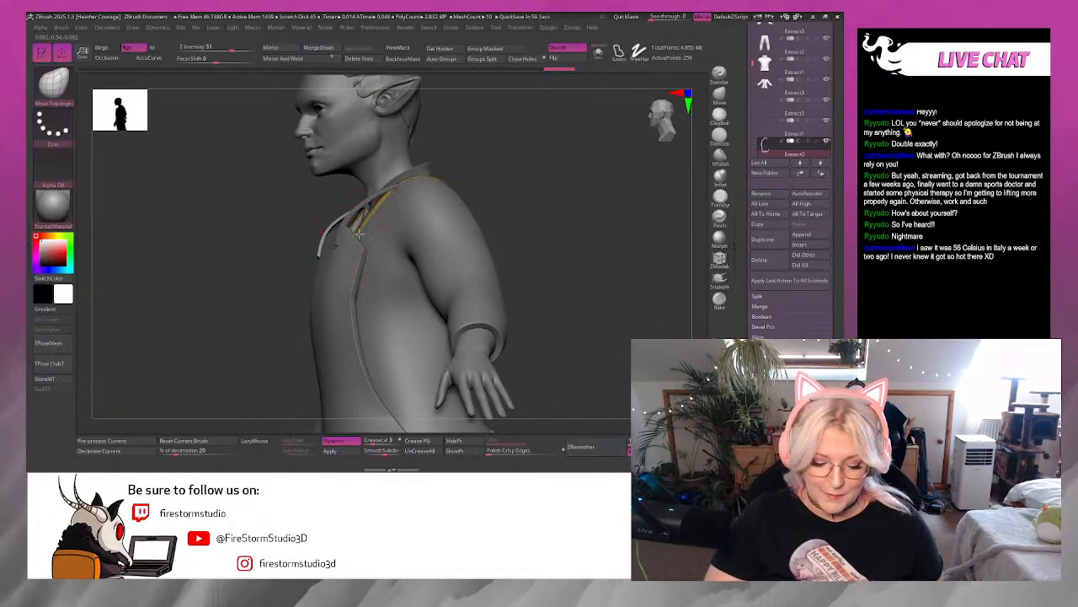
left_click_drag(361, 236, 366, 229)
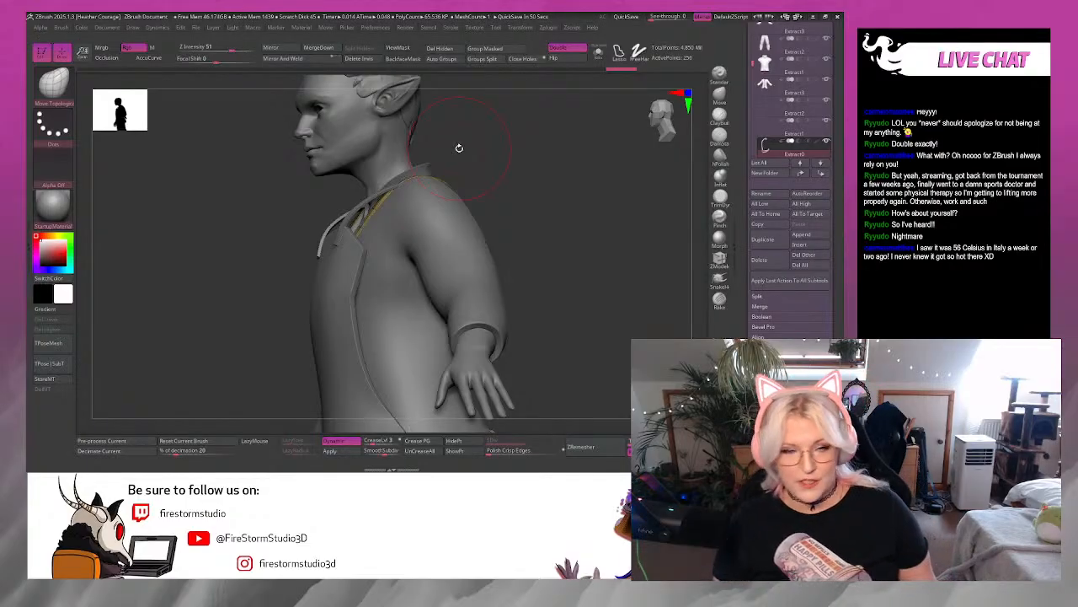
Make the jacket the active subtool and nudge its shoulder surface beneath the apron strap.
left_click_drag(459, 147, 421, 220)
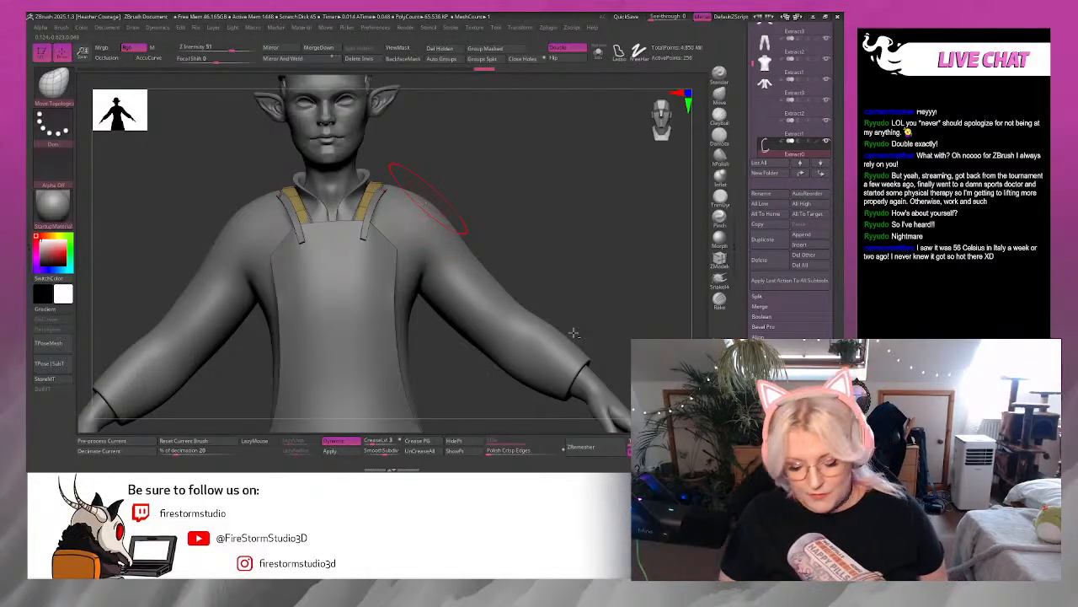
left_click(559, 353, "alt")
left_click_drag(565, 255, 457, 230)
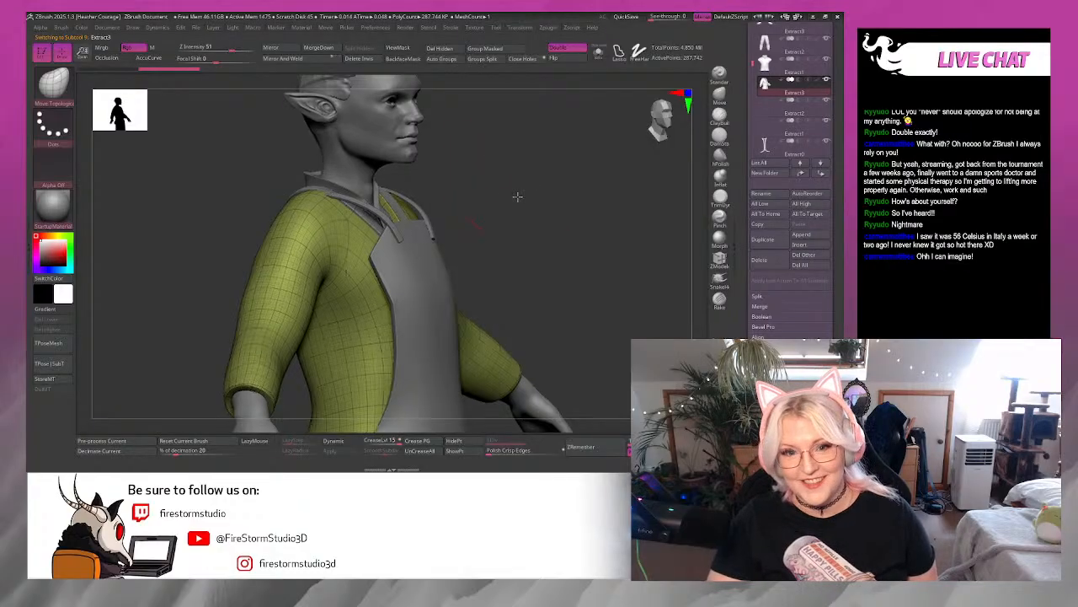
mouse_move(518, 197)
right_mouse_down("ctrl")
mouse_move(537, 243)
mouse_move(568, 136)
mouse_move(549, 172)
right_mouse_up("ctrl")
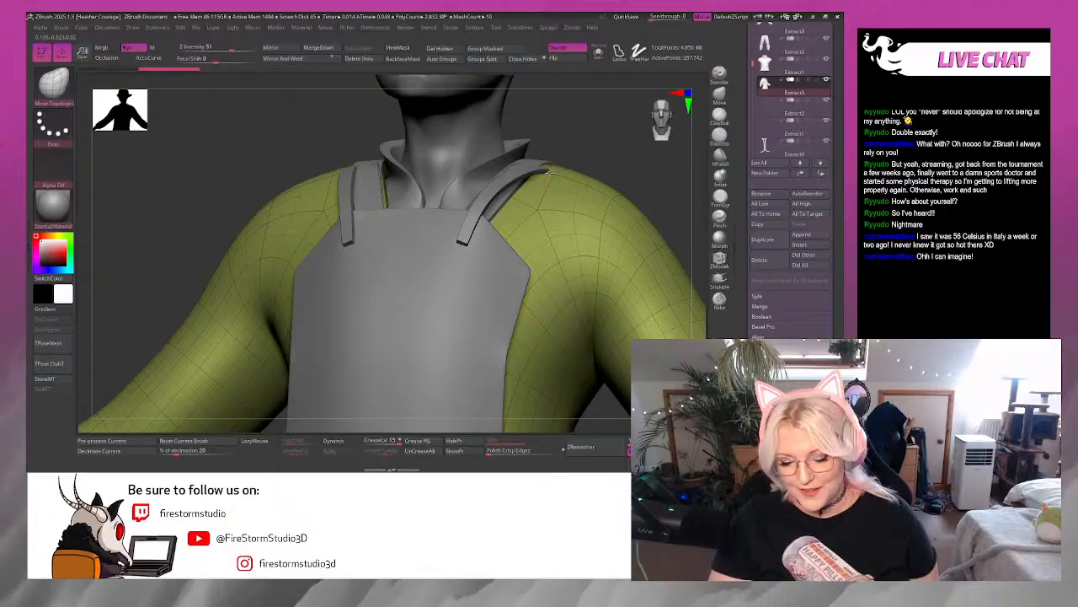
left_click_drag(549, 172, 548, 177)
mouse_move(604, 135)
right_mouse_down("shift")
mouse_move(608, 153)
mouse_move(582, 164)
right_mouse_up("shift")
Make the apron's shoulder straps active and push their raised front sections down toward the chest.
left_click(537, 170, "alt")
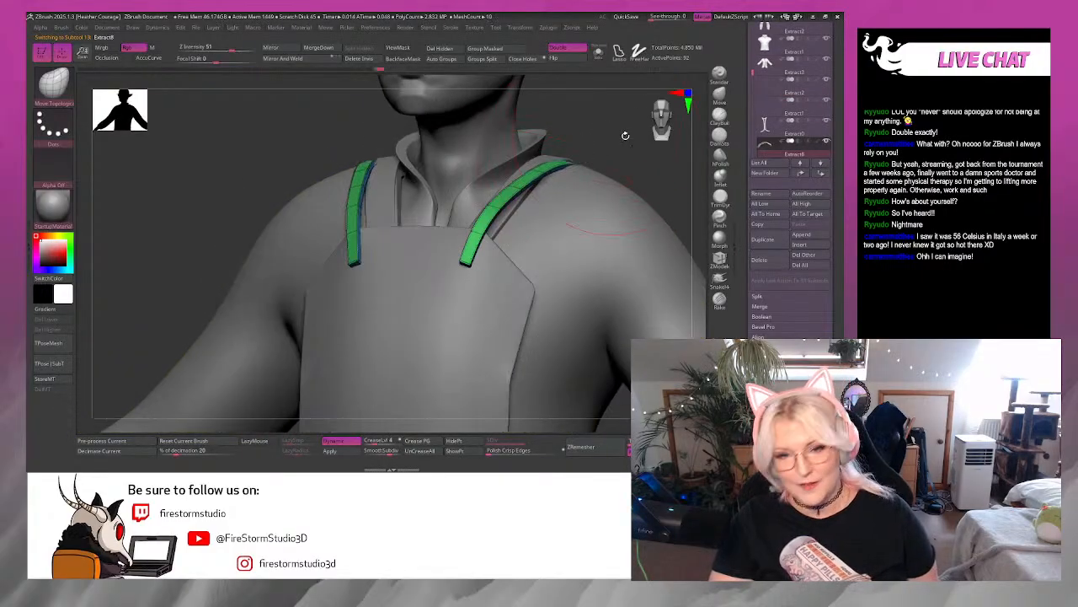
right_click_drag(625, 135, 566, 182)
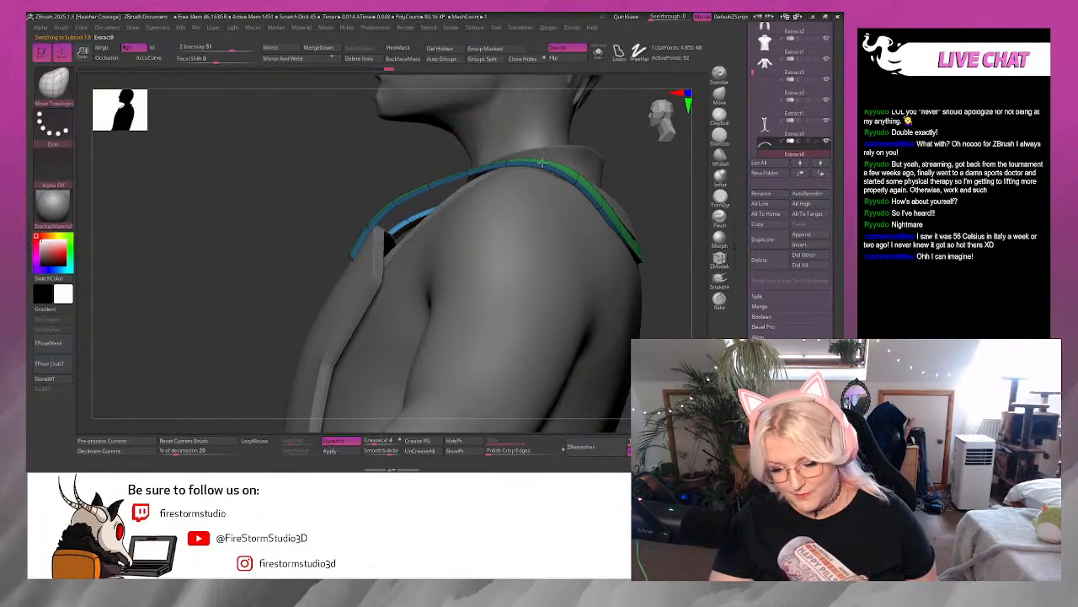
right_click_drag(662, 224, 603, 214)
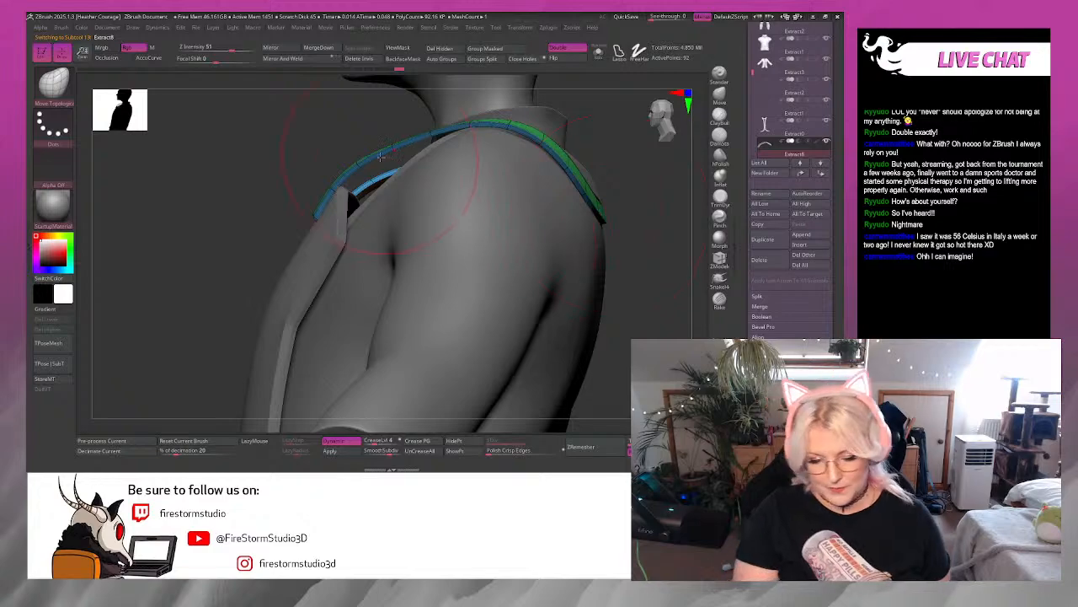
left_click_drag(385, 156, 389, 182)
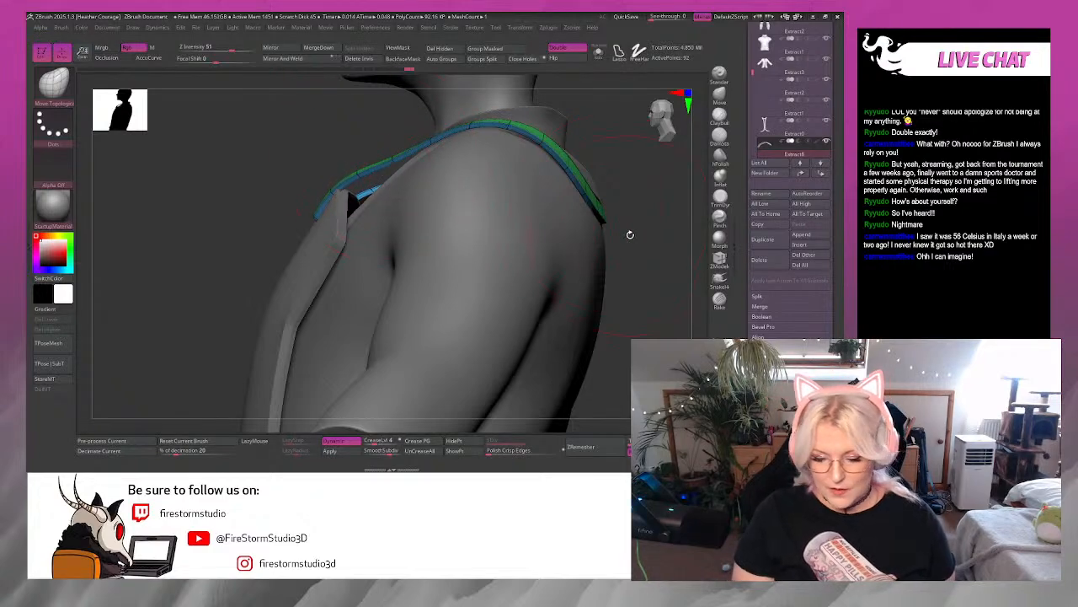
right_click_drag(631, 233, 552, 266)
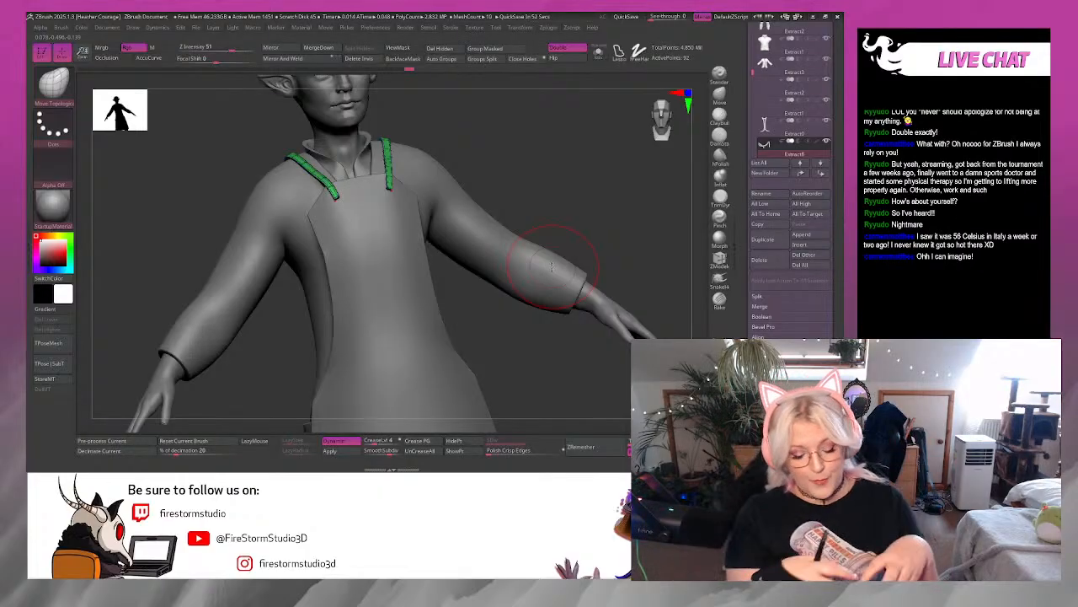
Make the jacket's edge trim active and reshape its curve along the back hem.
left_click(657, 114)
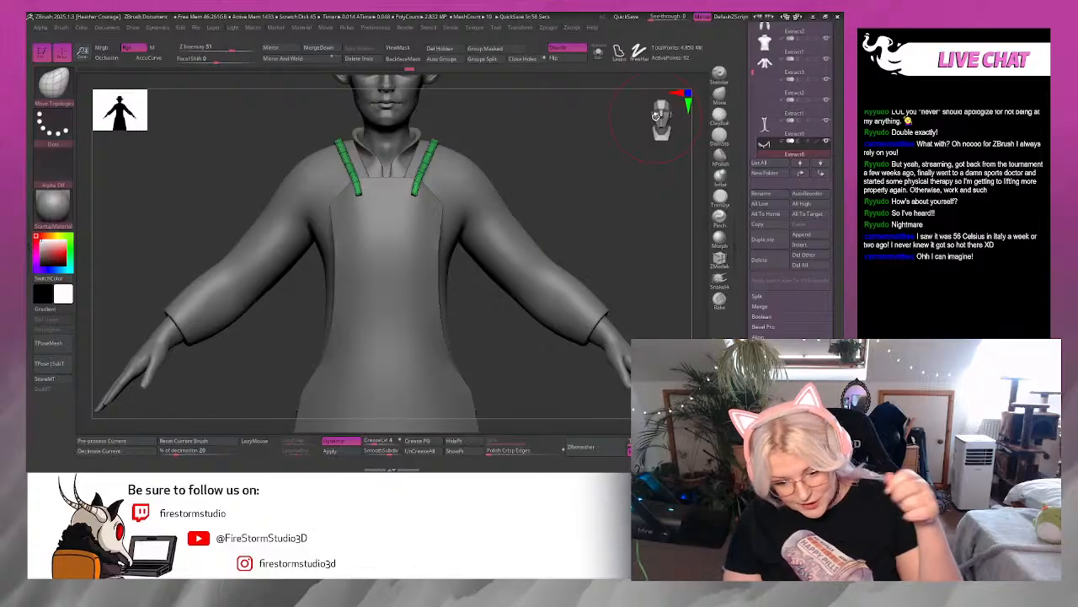
key("f")
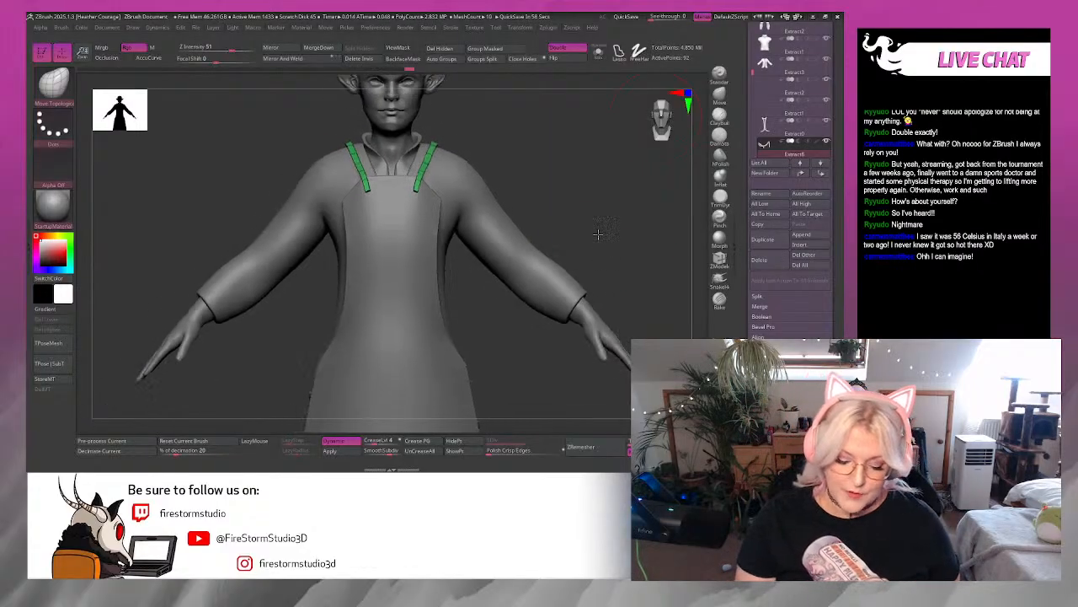
left_click_drag(531, 340, 466, 343)
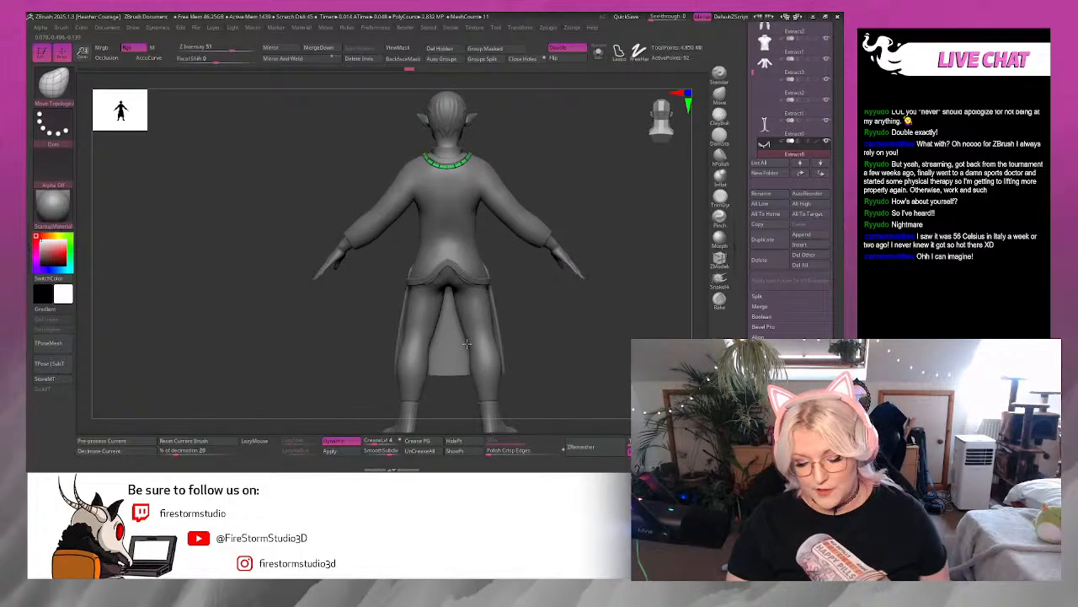
left_click(477, 283, "alt")
mouse_move(528, 319)
left_mouse_down("alt")
mouse_move(535, 346)
mouse_move(539, 275)
mouse_move(498, 263)
mouse_move(510, 174)
left_mouse_up("alt")
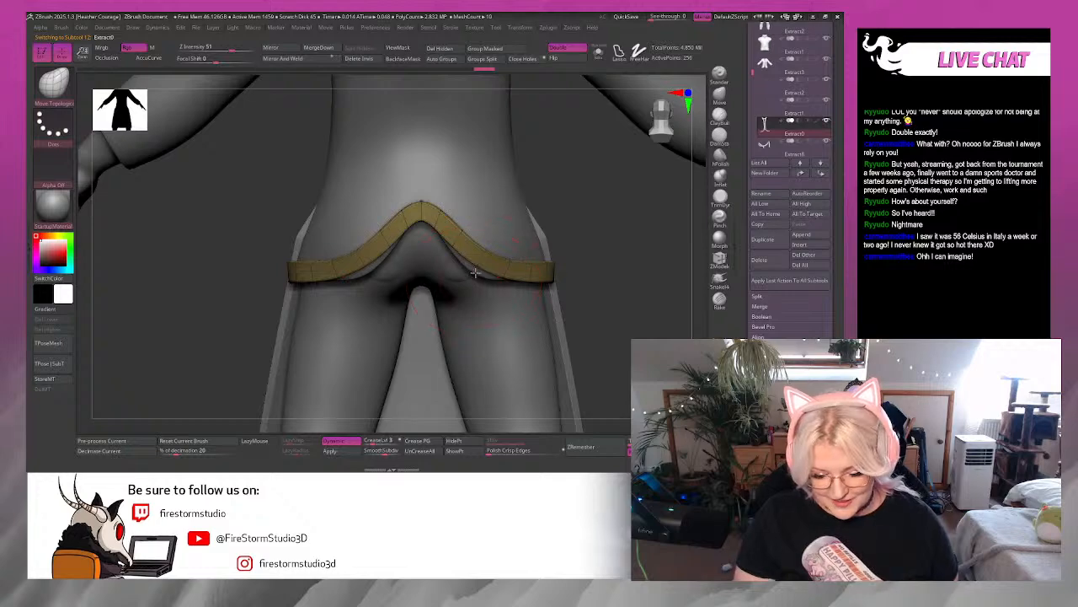
mouse_move(475, 272)
left_mouse_down()
mouse_move(459, 285)
mouse_move(477, 273)
left_mouse_up()
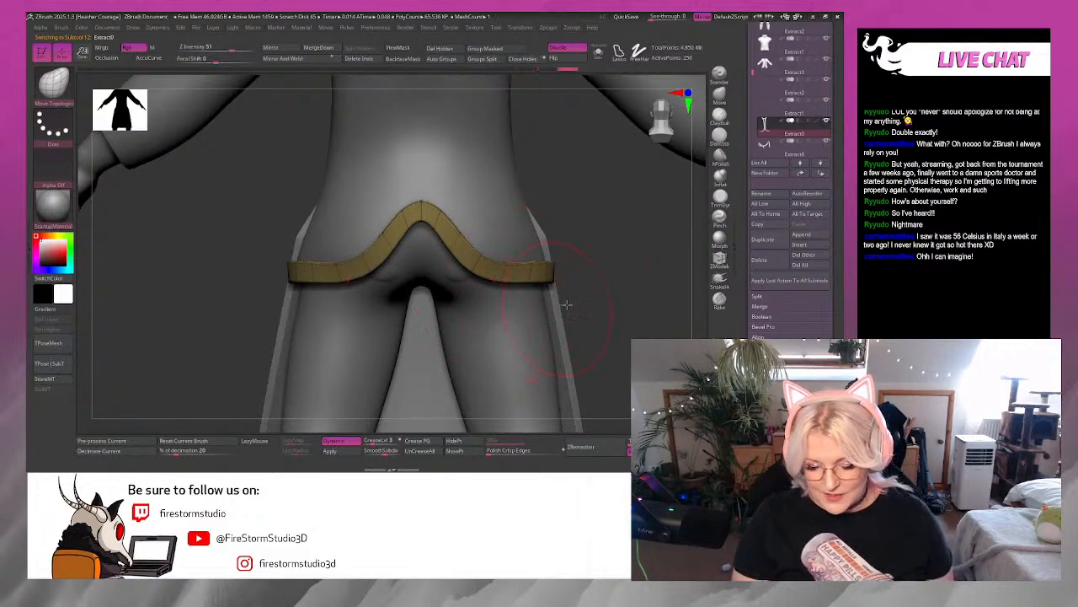
Make the trousers active, adjust the brush size and move the seat surface to fit beneath the jacket's back hem.
left_click(528, 349, "alt")
key("space")
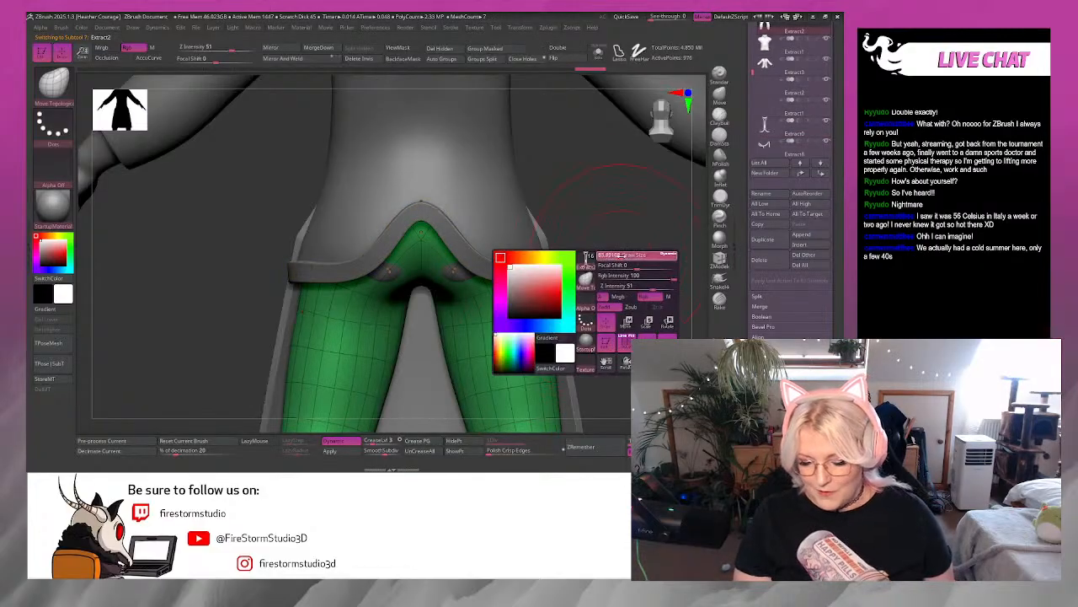
mouse_move(623, 256)
left_mouse_down()
mouse_move(634, 225)
mouse_move(537, 219)
left_mouse_up()
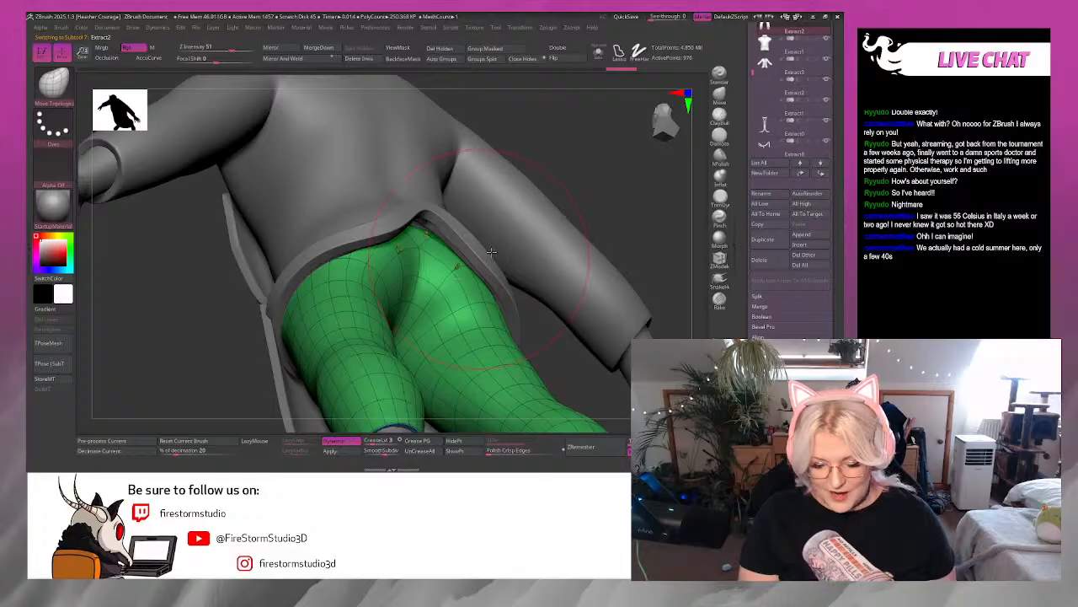
left_click_drag(491, 251, 543, 274)
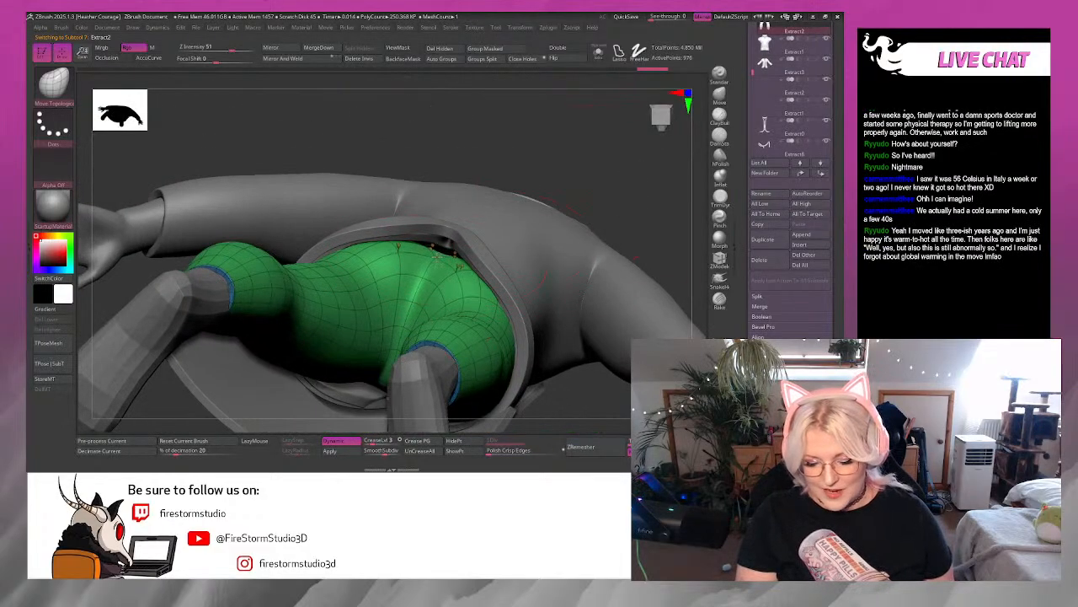
left_click_drag(669, 191, 563, 314)
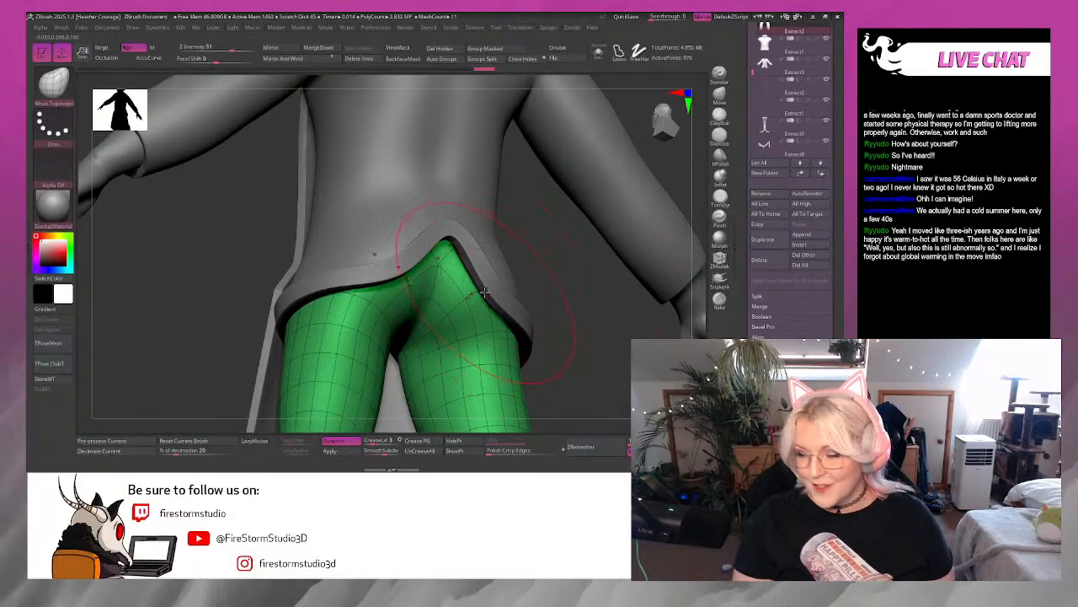
left_click_drag(547, 276, 488, 284)
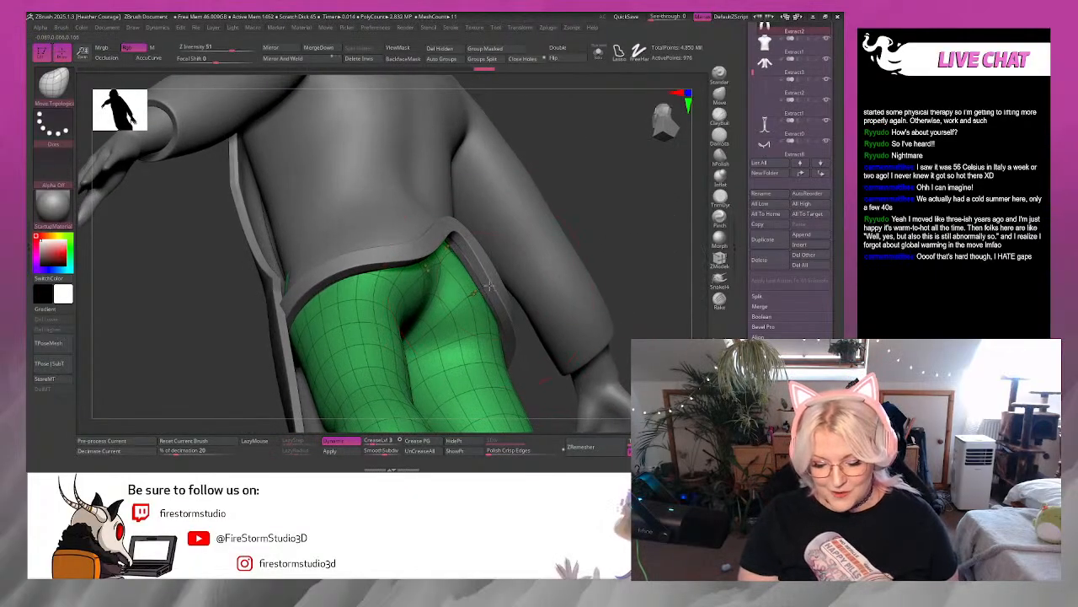
Make the jacket's edge trim active again and check its fit against the back hem from below.
left_click(491, 285, "alt")
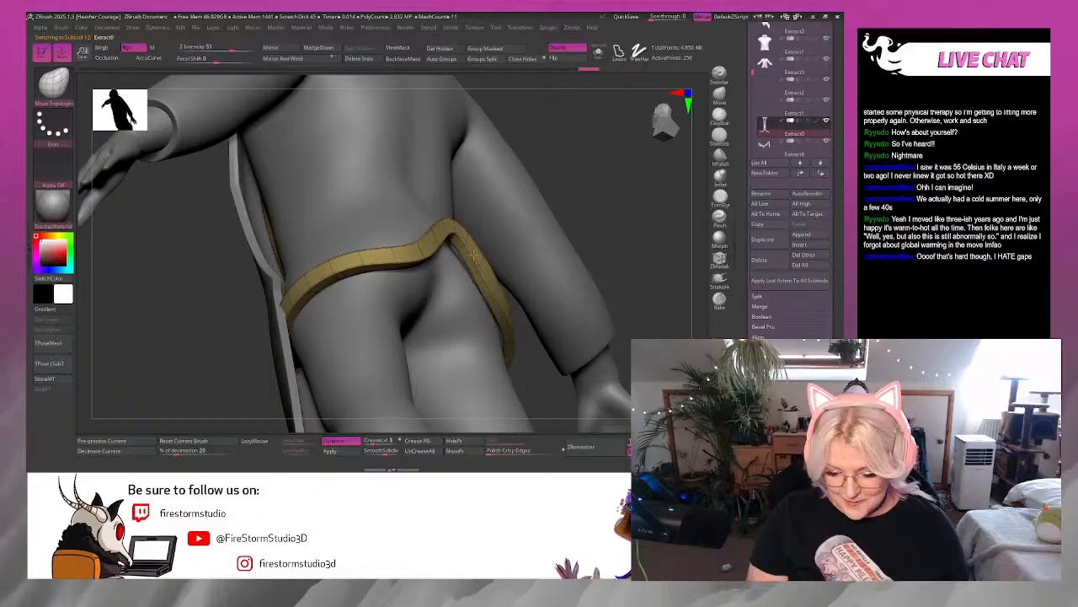
mouse_move(536, 251)
left_mouse_down()
mouse_move(630, 208)
mouse_move(554, 268)
mouse_move(539, 253)
mouse_move(549, 259)
left_mouse_up()
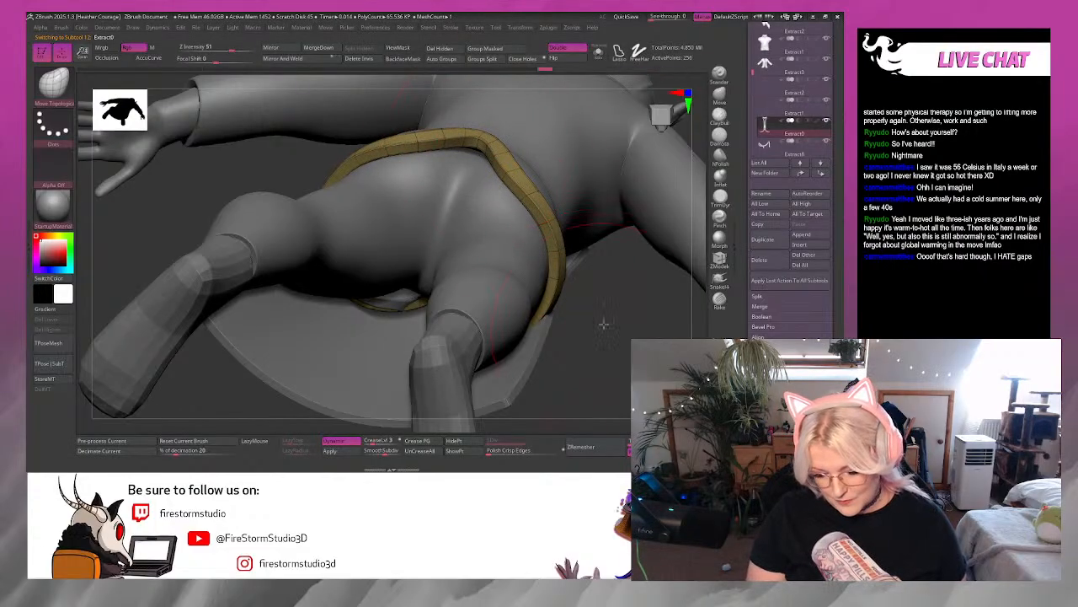
left_click_drag(604, 324, 609, 316)
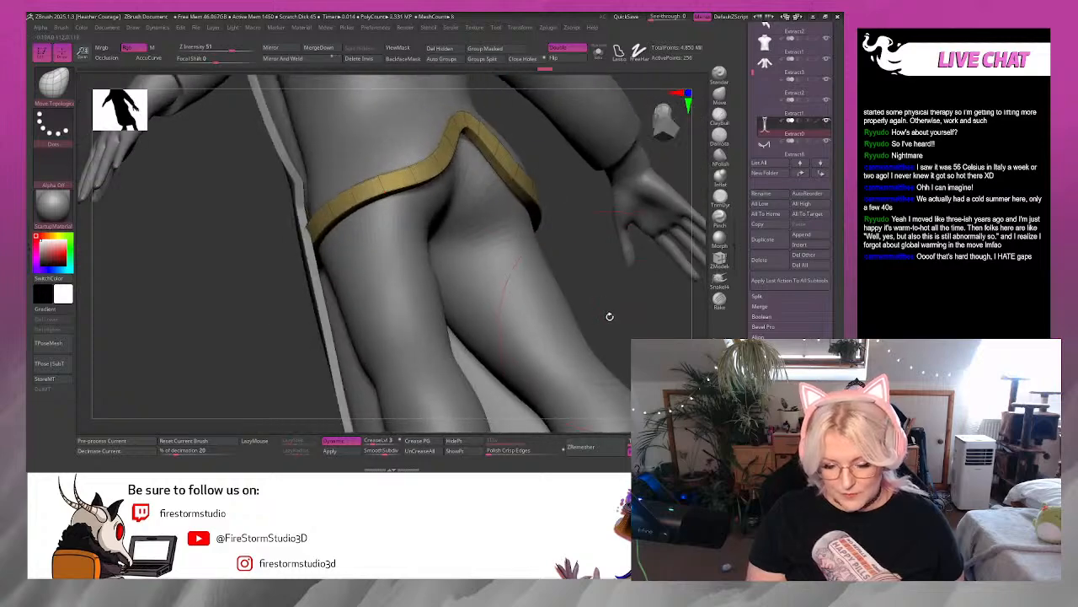
Hide the apron behind the legs and make the jacket's edge trim the active piece.
left_click(336, 349, "alt")
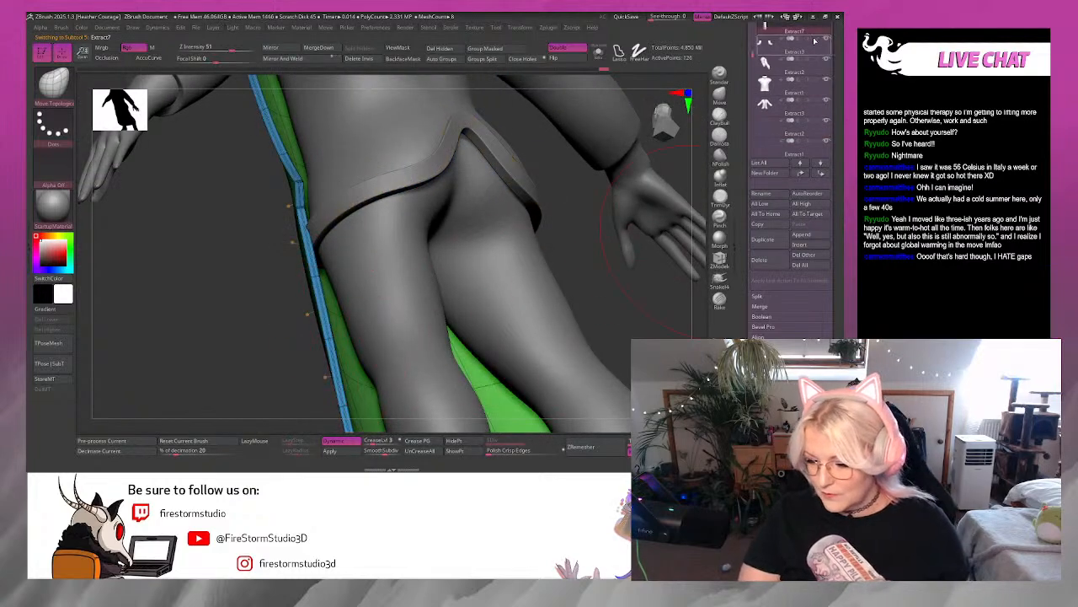
scroll(828, 71, "up", 2)
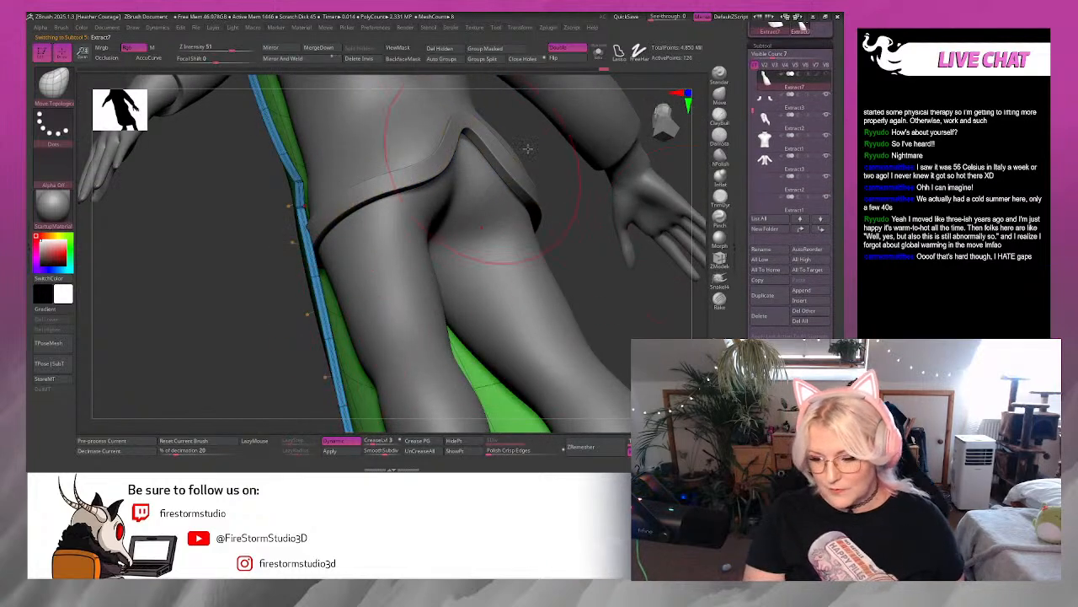
left_click(427, 166, "alt")
Move the jacket's edge trim closer to the thigh where it curves into the hem, adjusting the brush size.
mouse_move(573, 210)
left_mouse_down()
mouse_move(581, 170)
mouse_move(566, 155)
left_mouse_up()
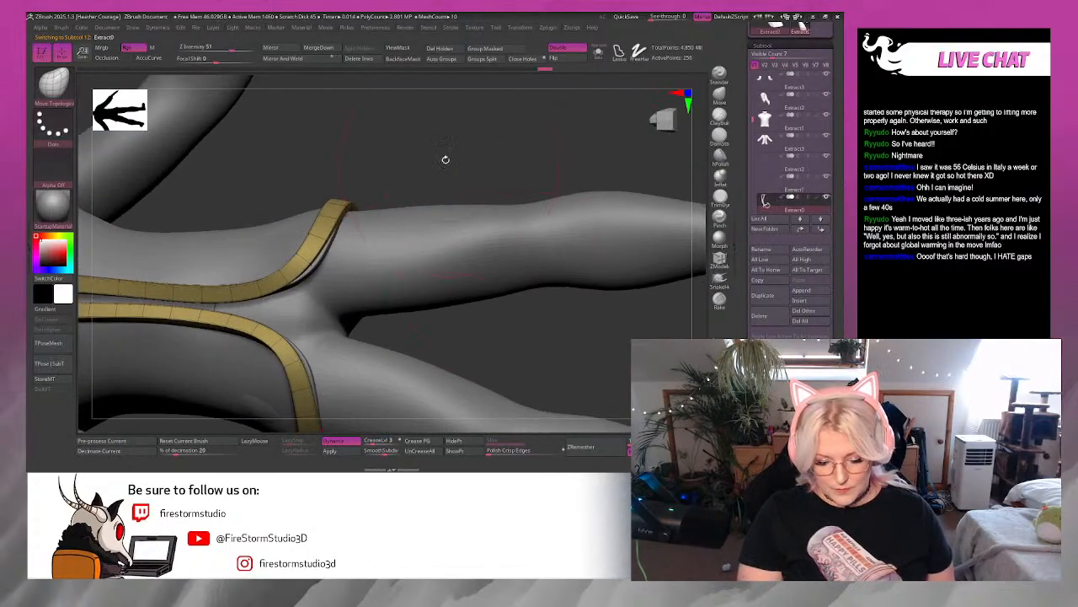
left_click_drag(445, 159, 421, 118)
left_click_drag(284, 236, 293, 235)
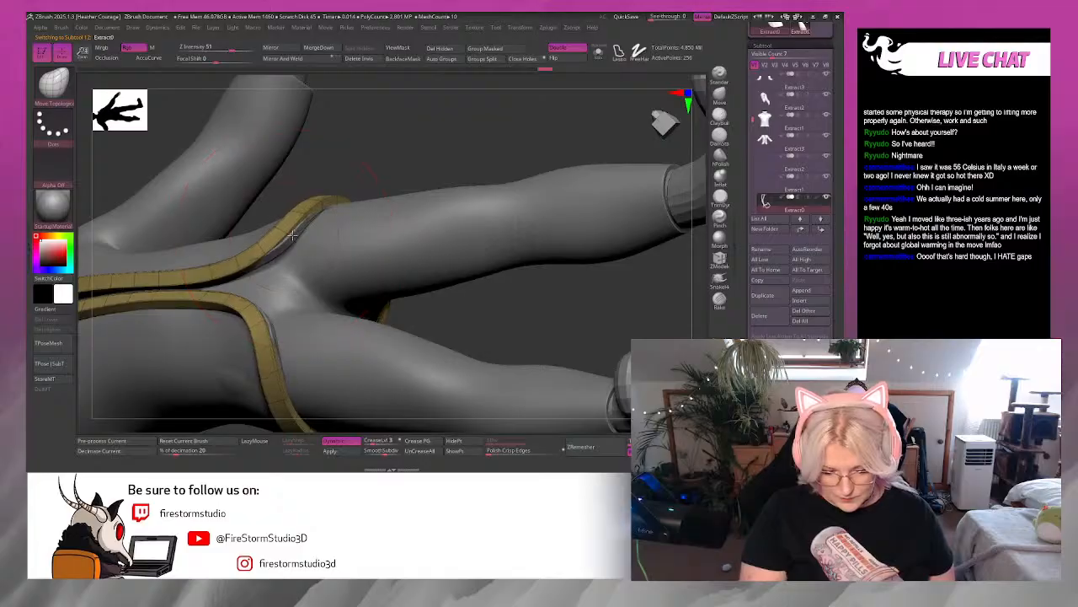
left_click_drag(384, 168, 340, 204)
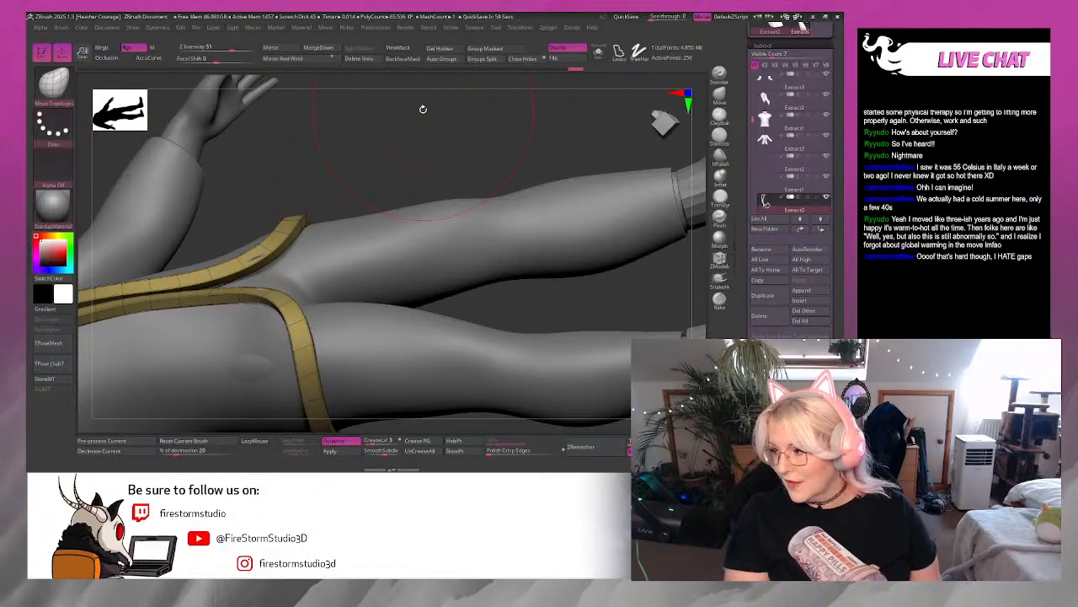
key("space")
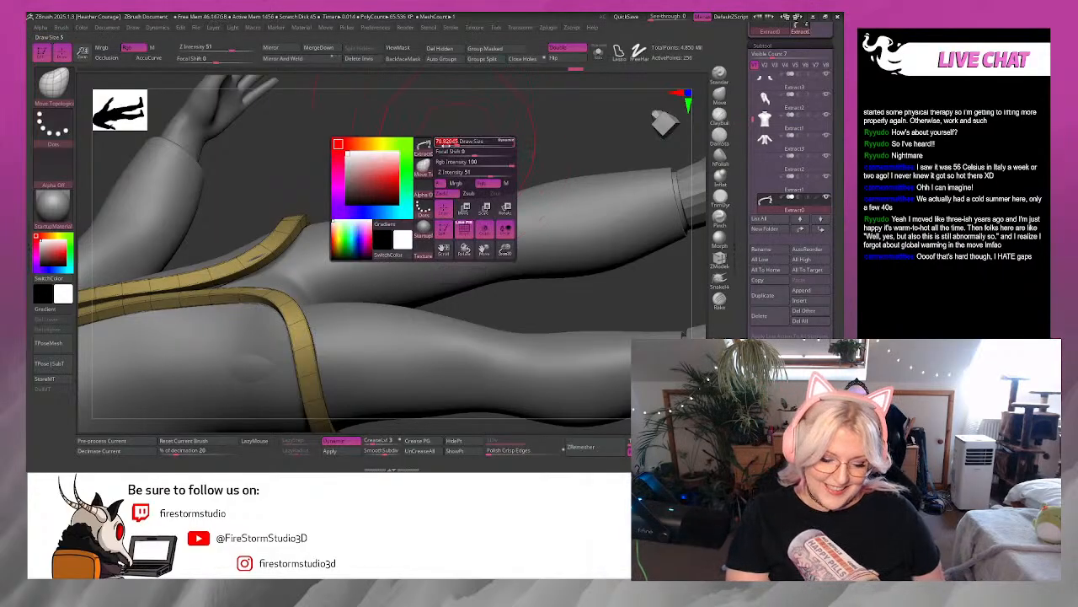
left_click_drag(445, 145, 411, 152)
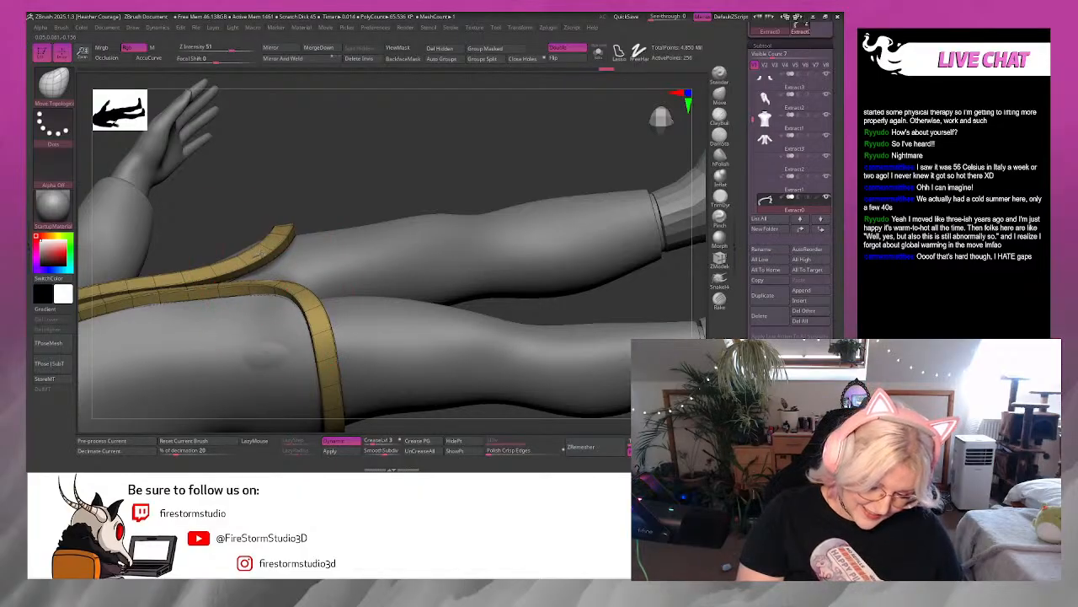
left_click_drag(358, 161, 344, 323)
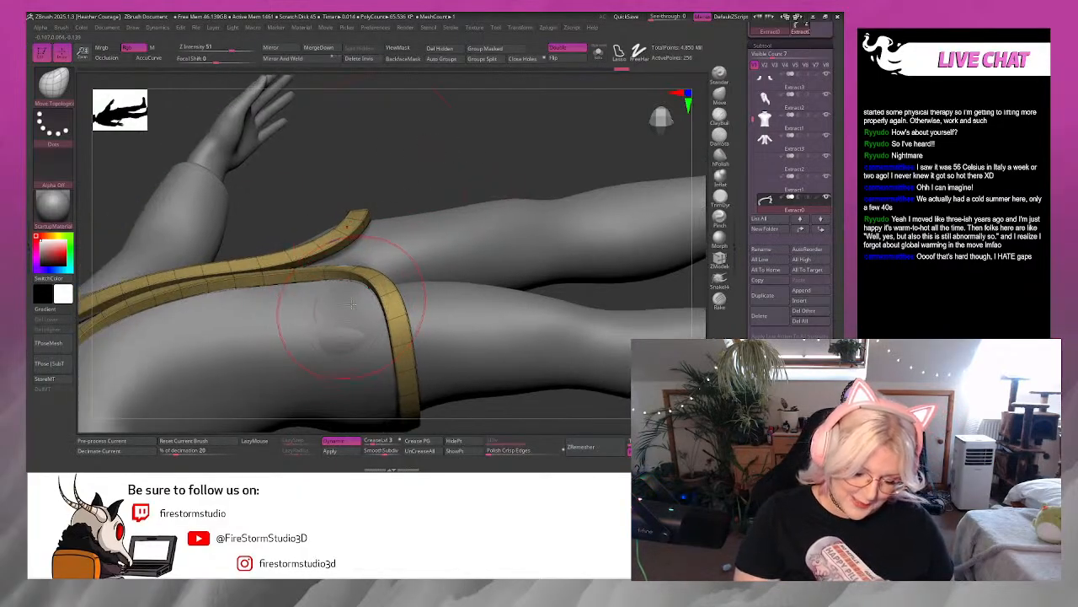
Make the jacket active, adjust the brush size and move its surface to fit beneath the trim along its open edge.
left_click(346, 305, "alt")
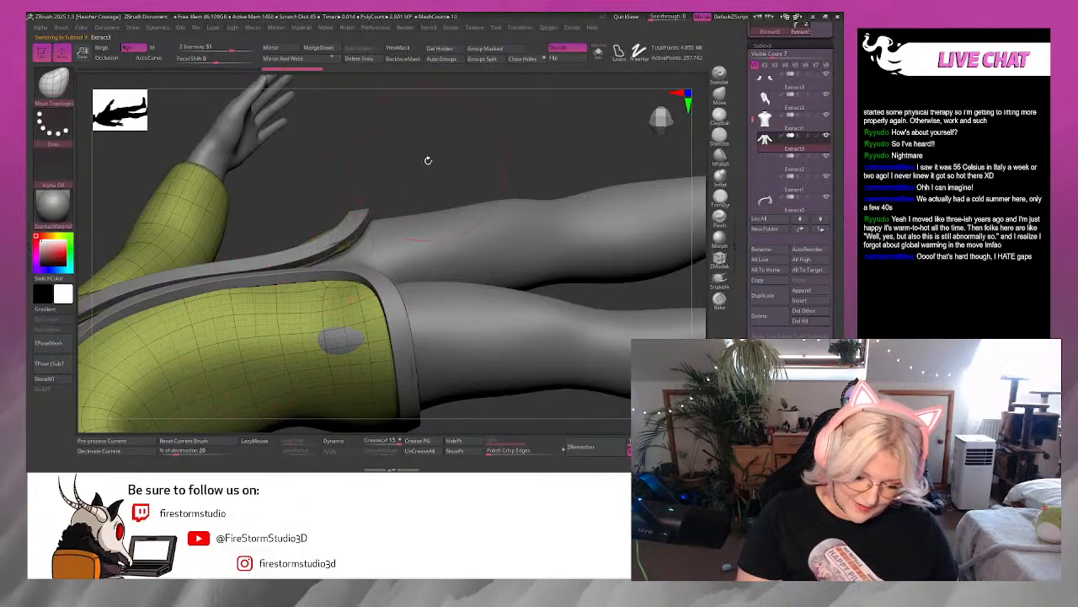
mouse_move(431, 181)
left_mouse_down("alt")
mouse_move(387, 245)
mouse_move(354, 268)
mouse_move(345, 259)
mouse_move(359, 258)
mouse_move(343, 270)
left_mouse_up("alt")
key("space")
left_click_drag(285, 286, 280, 296)
mouse_move(332, 150)
left_mouse_down("alt")
mouse_move(397, 140)
mouse_move(313, 177)
mouse_move(382, 344)
mouse_move(399, 323)
left_mouse_up("alt")
left_click_drag(378, 376, 361, 371)
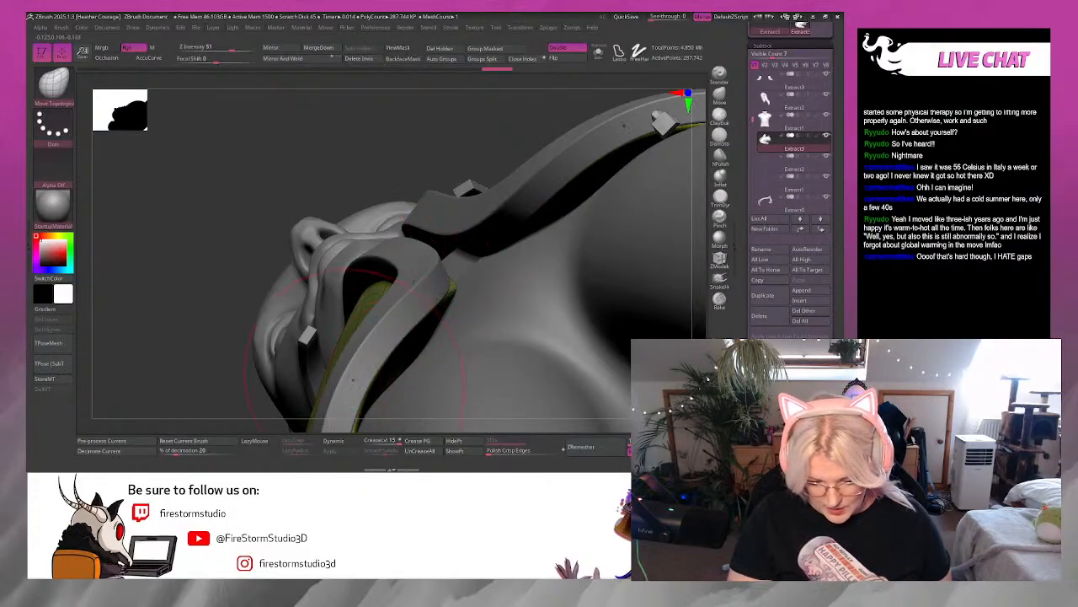
mouse_move(424, 151)
left_mouse_down()
mouse_move(436, 146)
mouse_move(446, 235)
mouse_move(421, 272)
mouse_move(387, 268)
left_mouse_up()
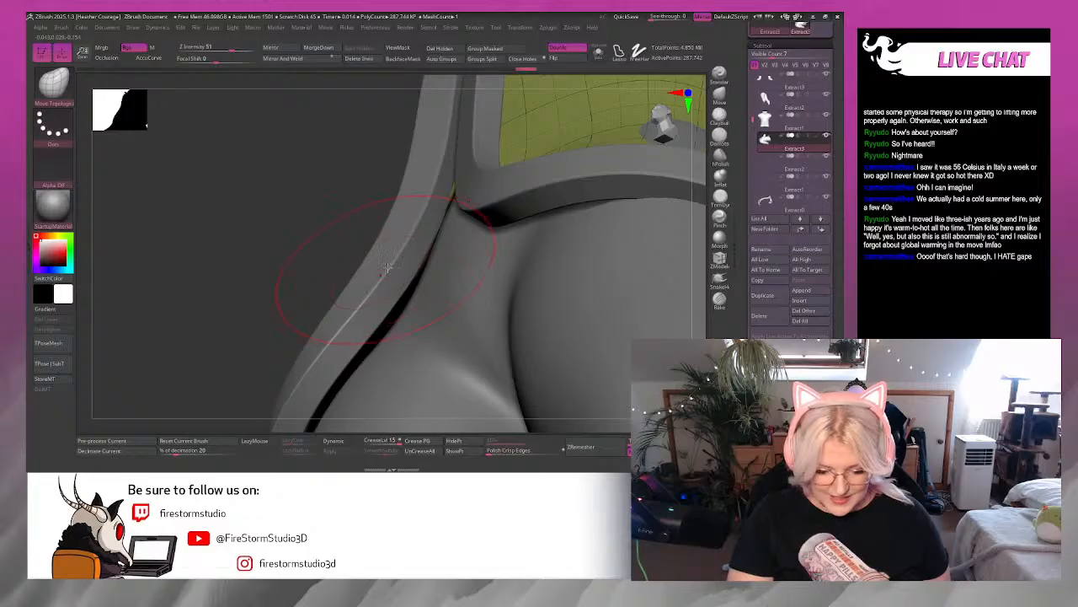
mouse_move(286, 290)
left_mouse_down()
mouse_move(275, 307)
mouse_move(294, 306)
mouse_move(242, 273)
left_mouse_up()
left_click_drag(218, 380, 236, 354)
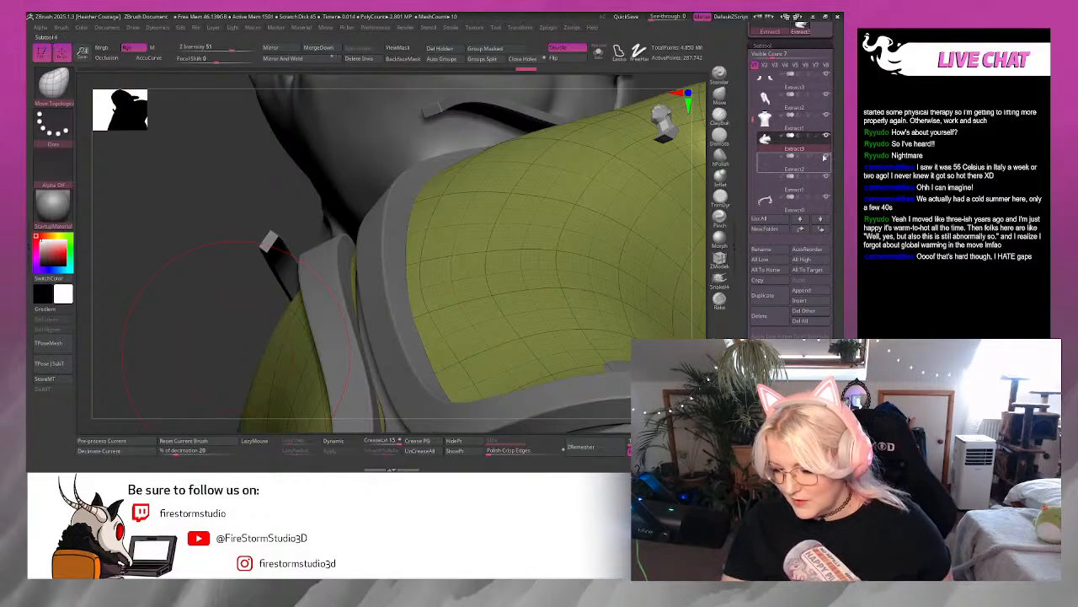
Hide the other clothing pieces underneath the jacket, keeping the jacket itself visible.
left_click(776, 169)
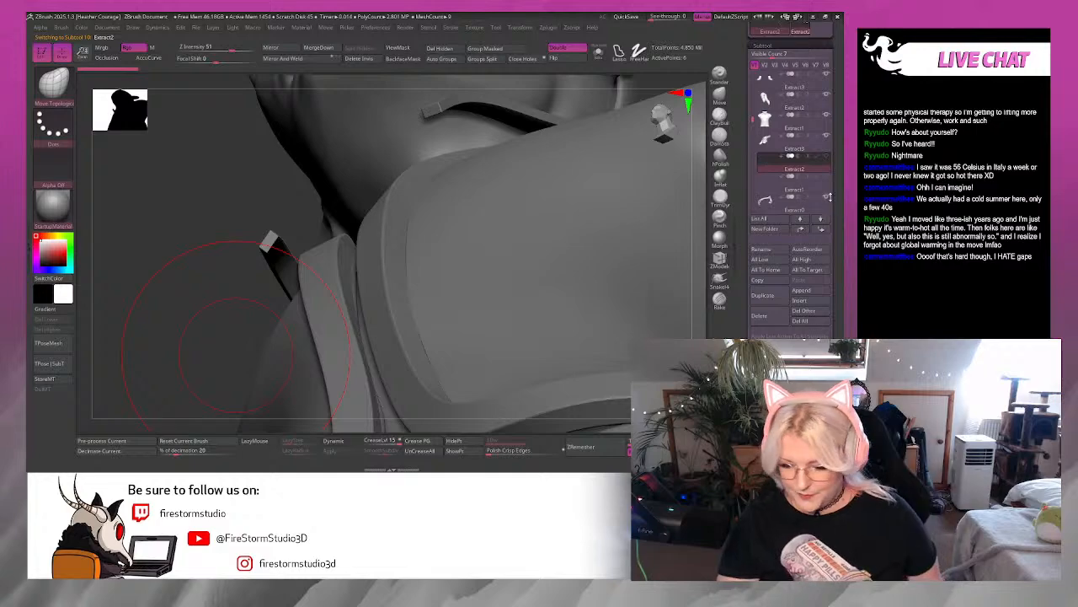
left_click(825, 101)
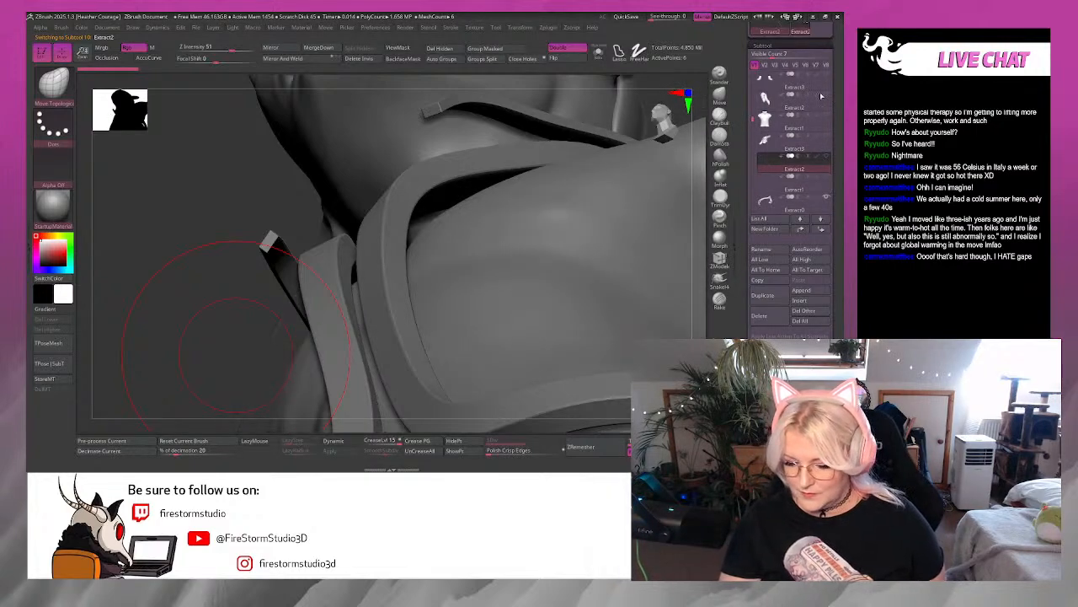
left_click(827, 137)
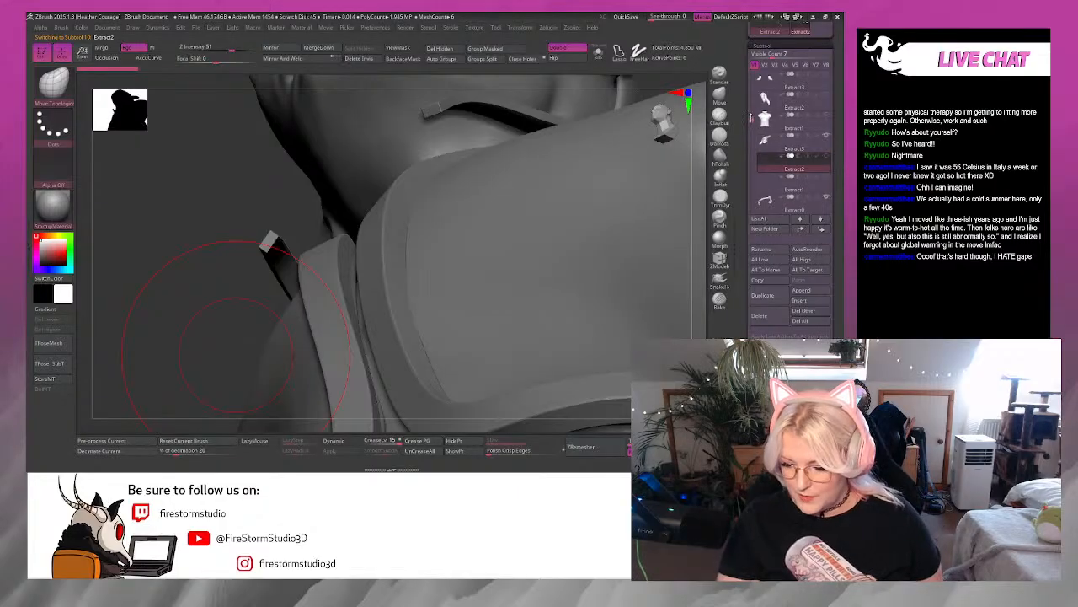
left_click_drag(751, 119, 751, 124)
left_click_drag(216, 289, 161, 206, "alt")
left_click_drag(539, 209, 500, 430)
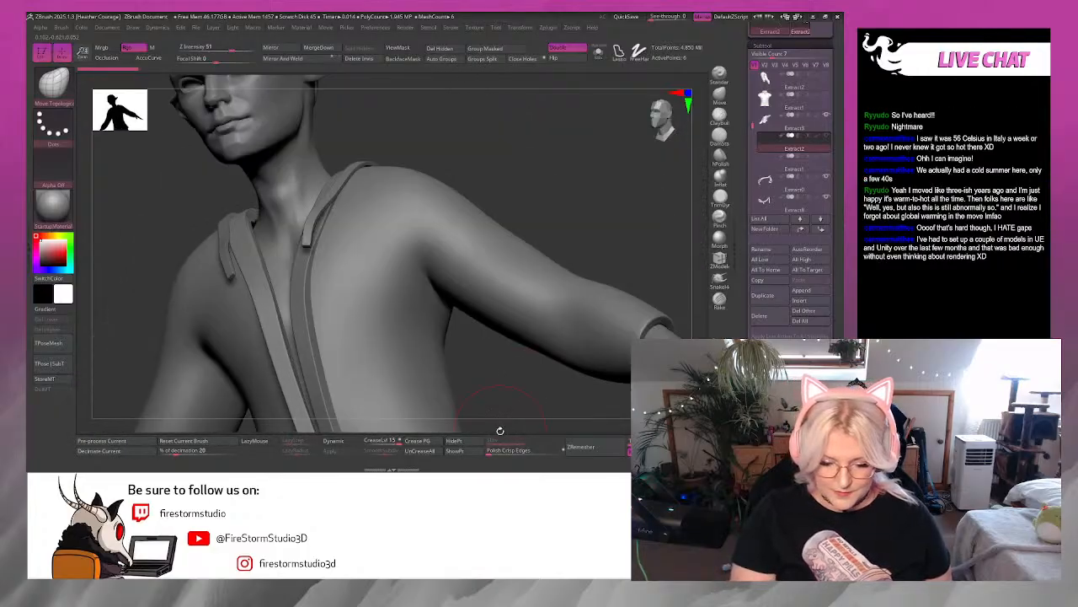
Hide the apron's shoulder straps and the body, and make the jacket active.
left_click(331, 197, "alt")
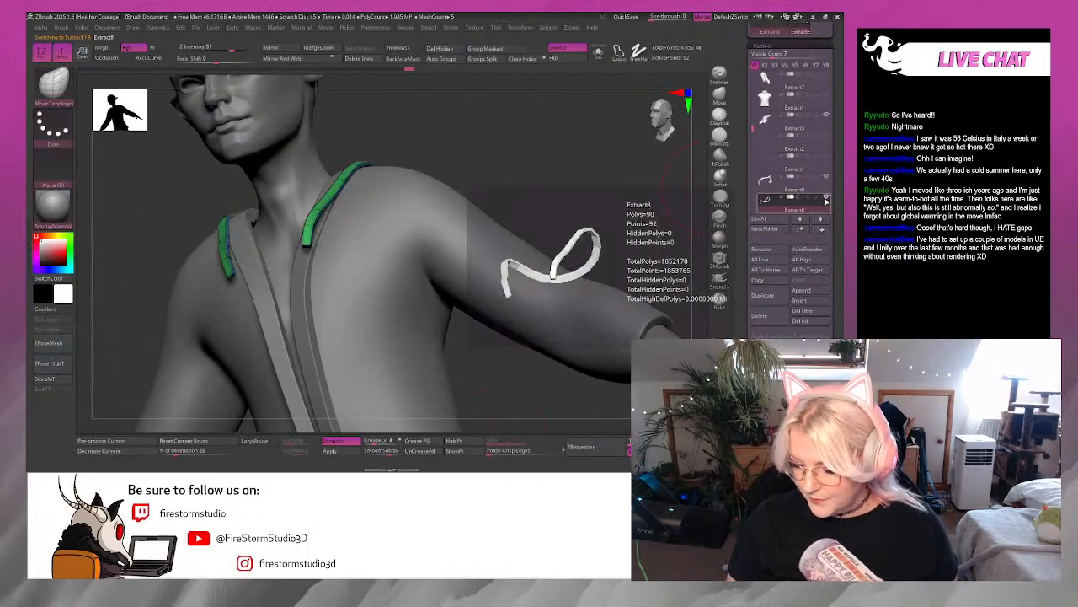
left_click(679, 347, "alt")
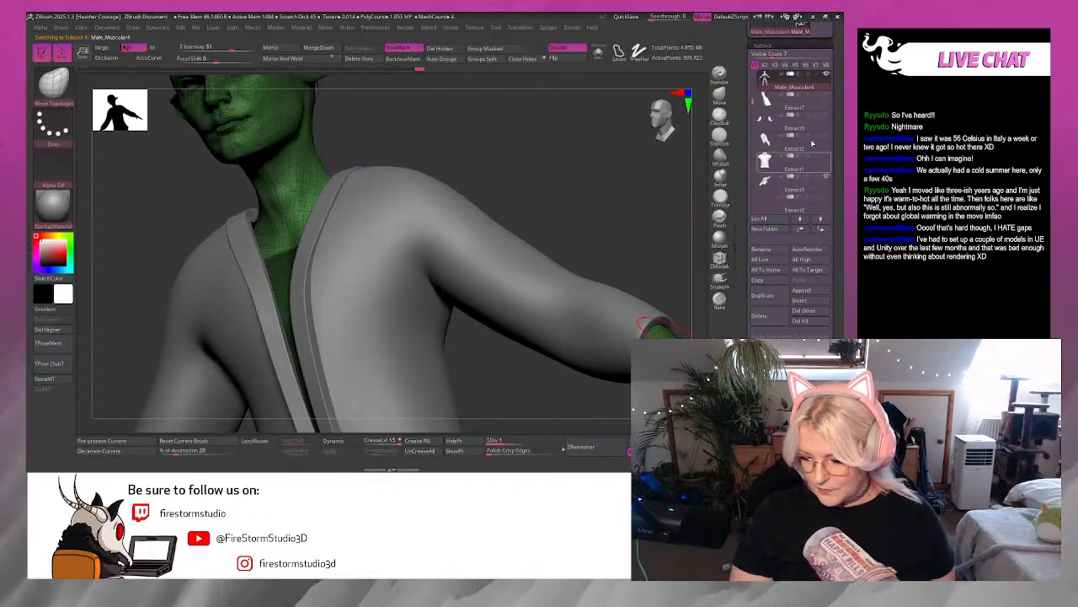
left_click(825, 77)
left_click_drag(586, 150, 592, 187, "ctrl")
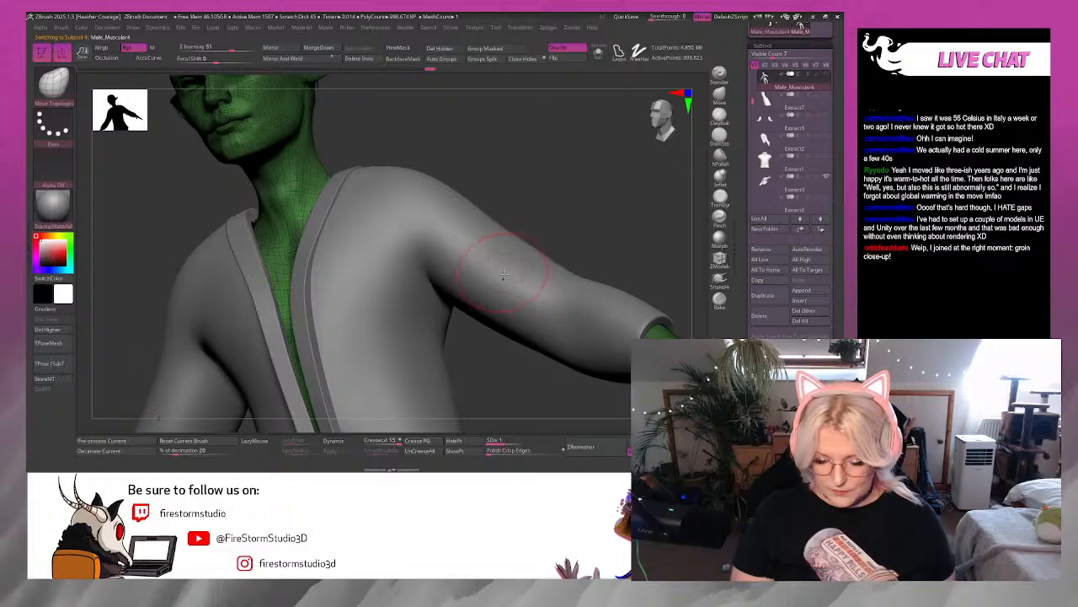
left_click(522, 226, "alt")
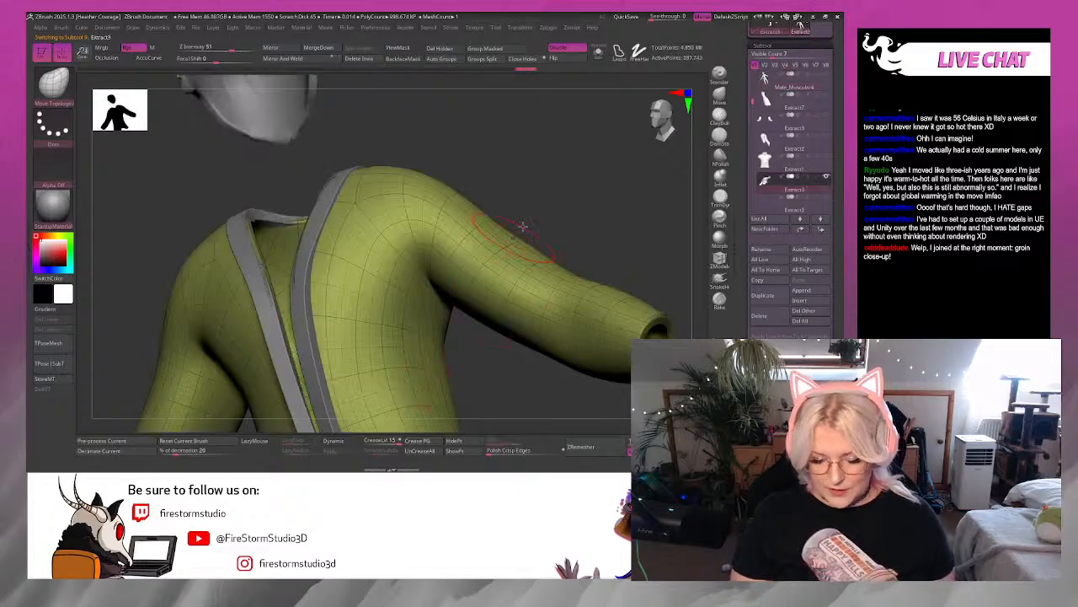
Move the jacket's surface beneath the edge trim around the back of the neckline and over the shoulder.
left_click_drag(667, 124, 647, 148)
left_click_drag(565, 185, 668, 239, "alt")
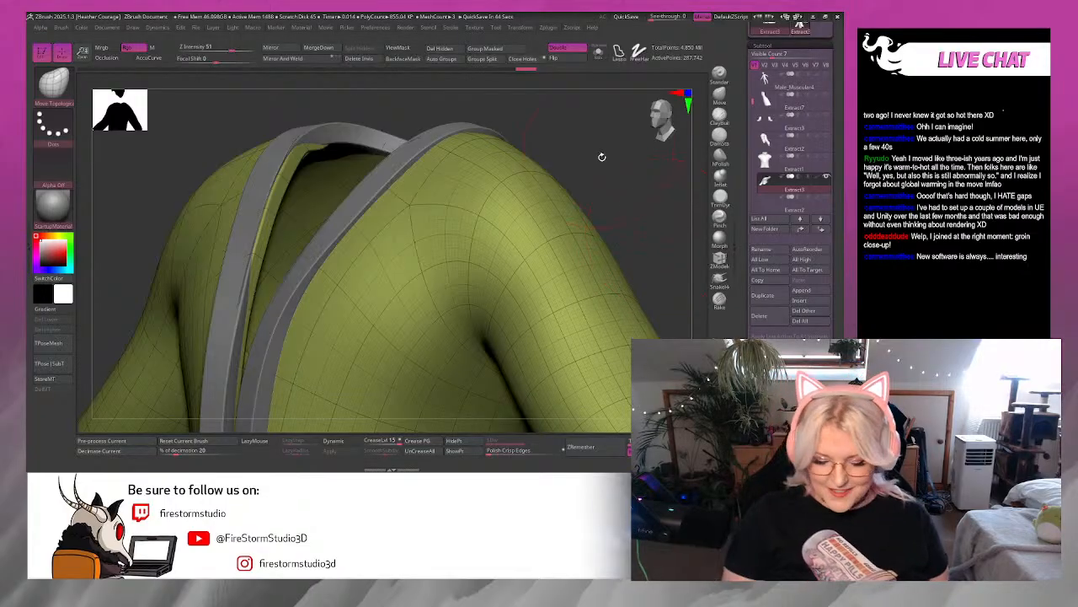
mouse_move(602, 157)
left_mouse_down()
mouse_move(527, 149)
mouse_move(543, 150)
mouse_move(534, 168)
mouse_move(581, 198)
mouse_move(601, 231)
mouse_move(493, 221)
left_mouse_up()
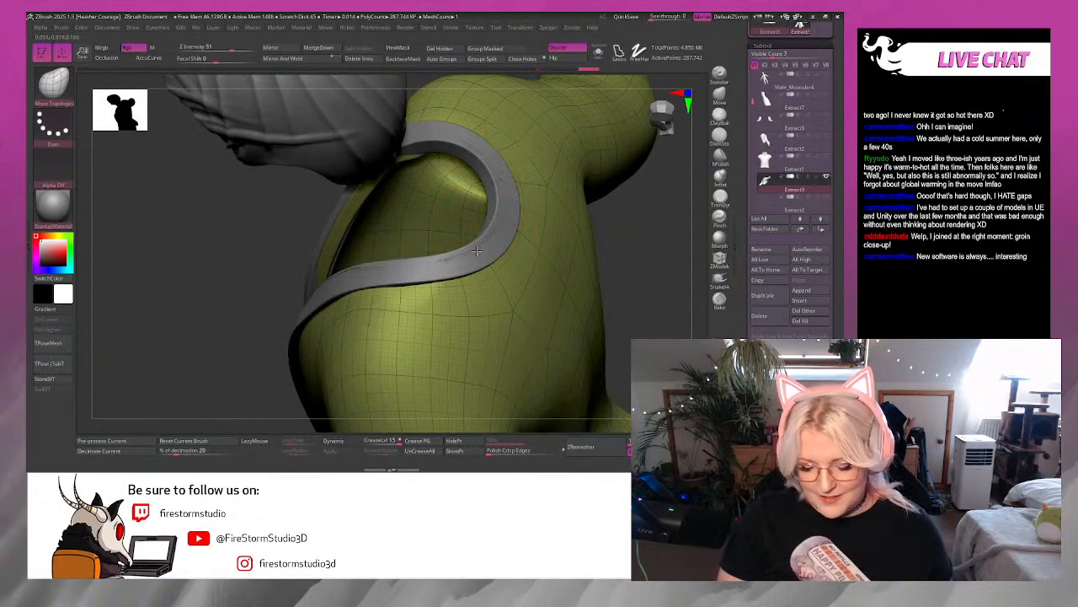
left_click_drag(476, 250, 451, 263)
left_click_drag(654, 253, 568, 256)
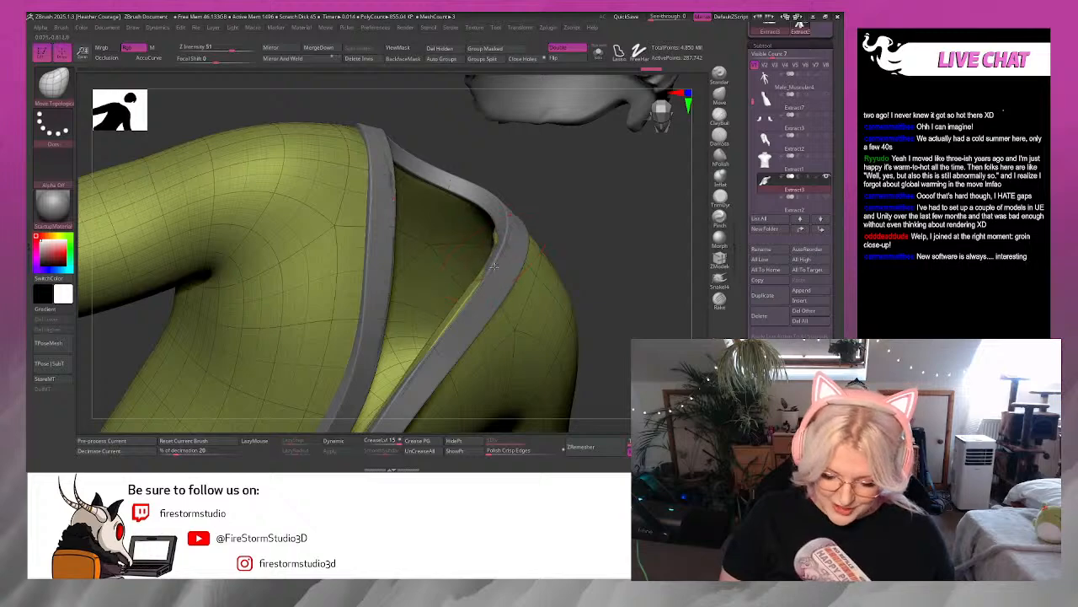
left_click_drag(500, 243, 470, 294)
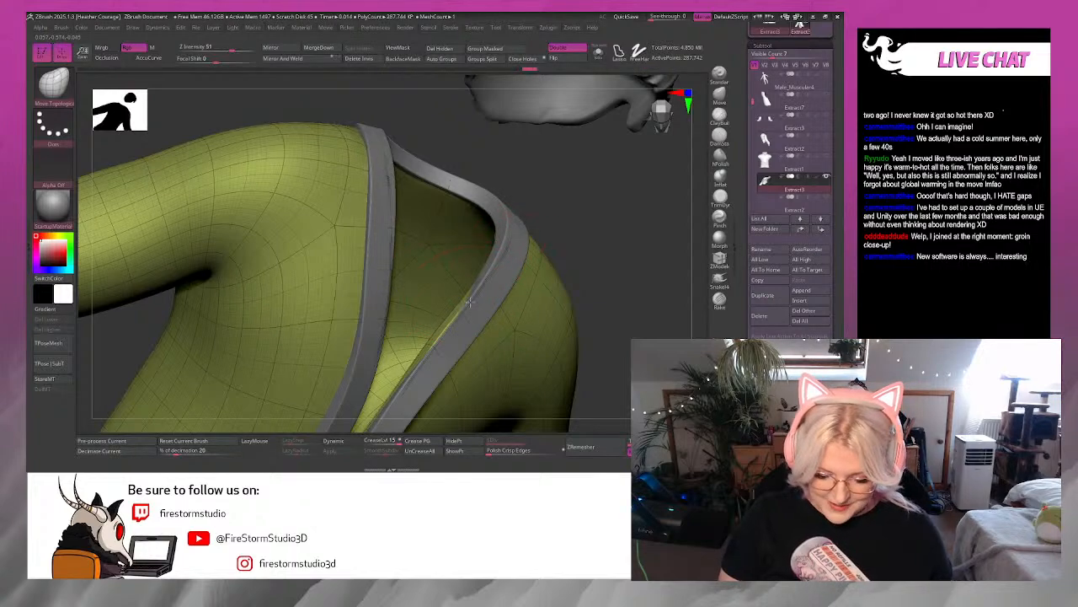
left_click_drag(440, 342, 421, 361)
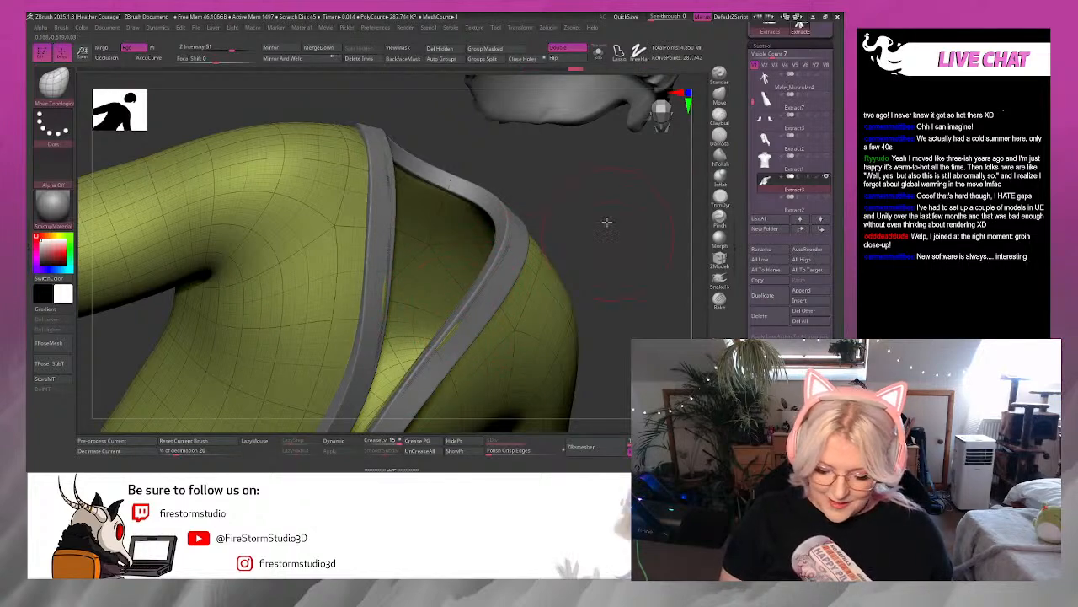
Refine the jacket's front neckline edge so it follows the trim from the chest up to the shoulder.
mouse_move(607, 222)
left_mouse_down()
mouse_move(609, 190)
mouse_move(586, 181)
left_mouse_up()
left_click_drag(472, 282, 462, 294)
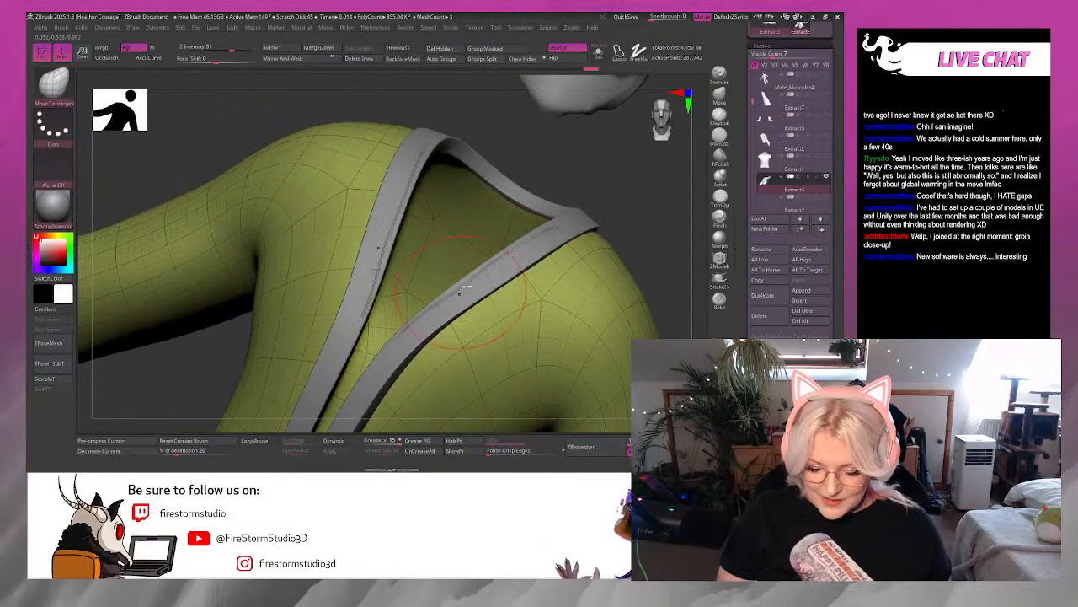
left_click_drag(526, 247, 542, 236)
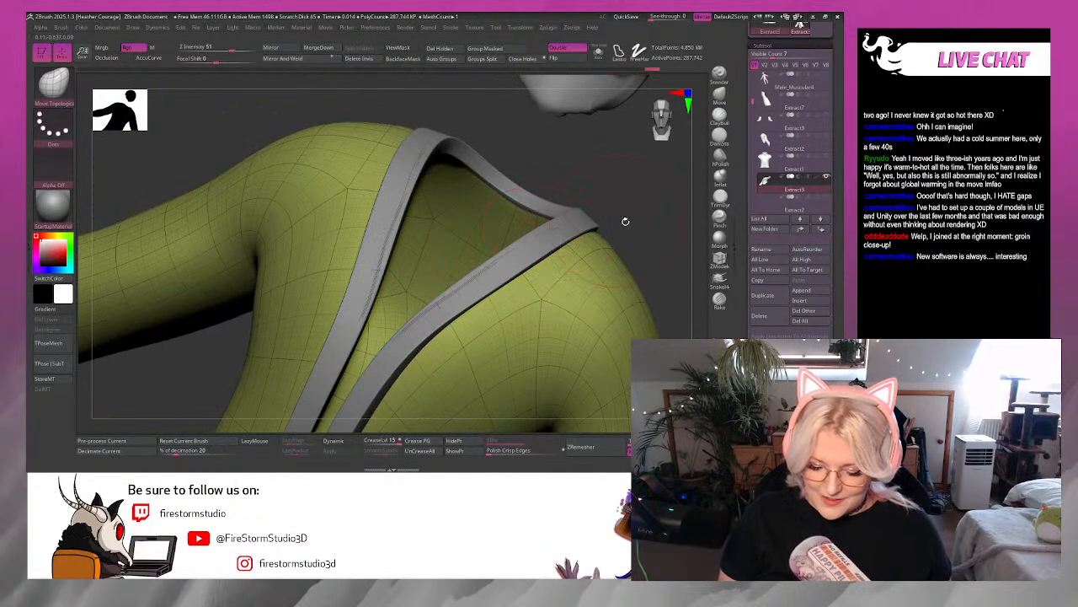
left_click_drag(625, 221, 598, 173)
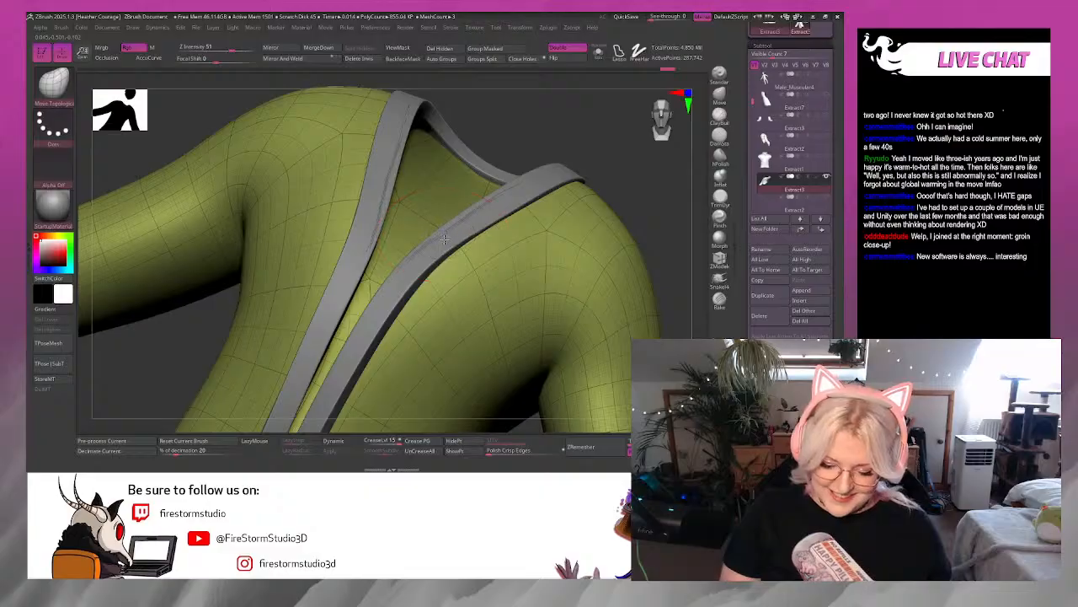
left_click_drag(444, 240, 432, 249)
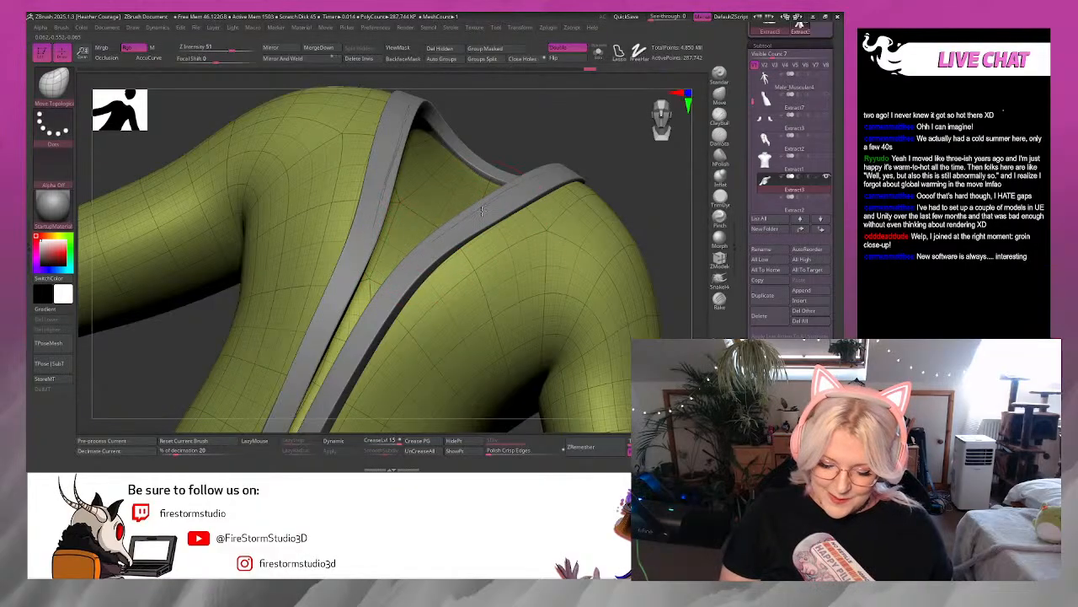
left_click_drag(617, 177, 526, 154)
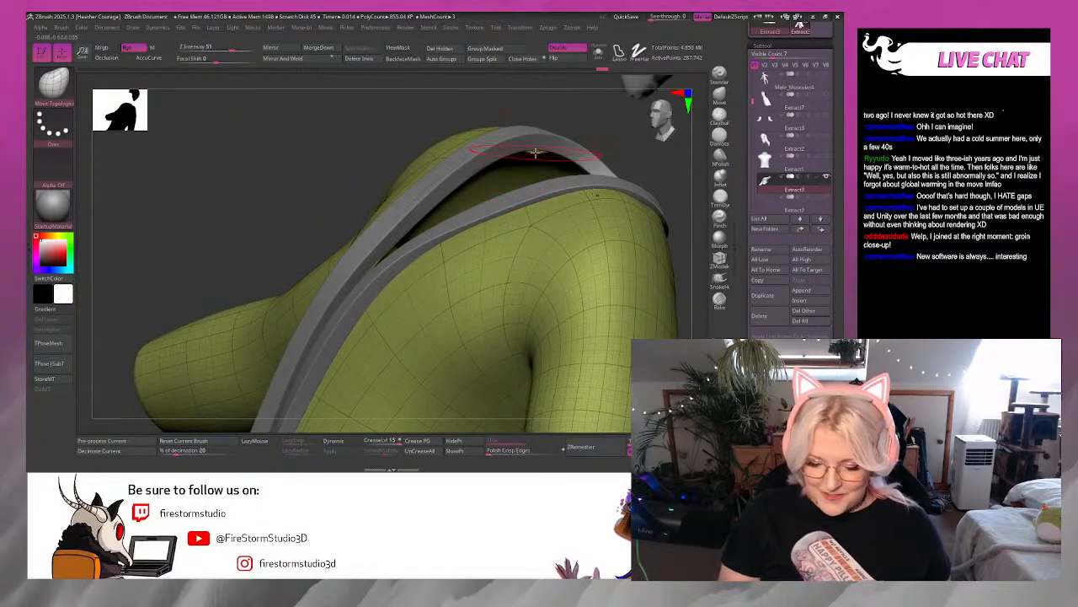
left_click_drag(645, 134, 623, 139)
mouse_move(599, 197)
left_mouse_down()
mouse_move(642, 212)
mouse_move(558, 187)
left_mouse_up()
key("space")
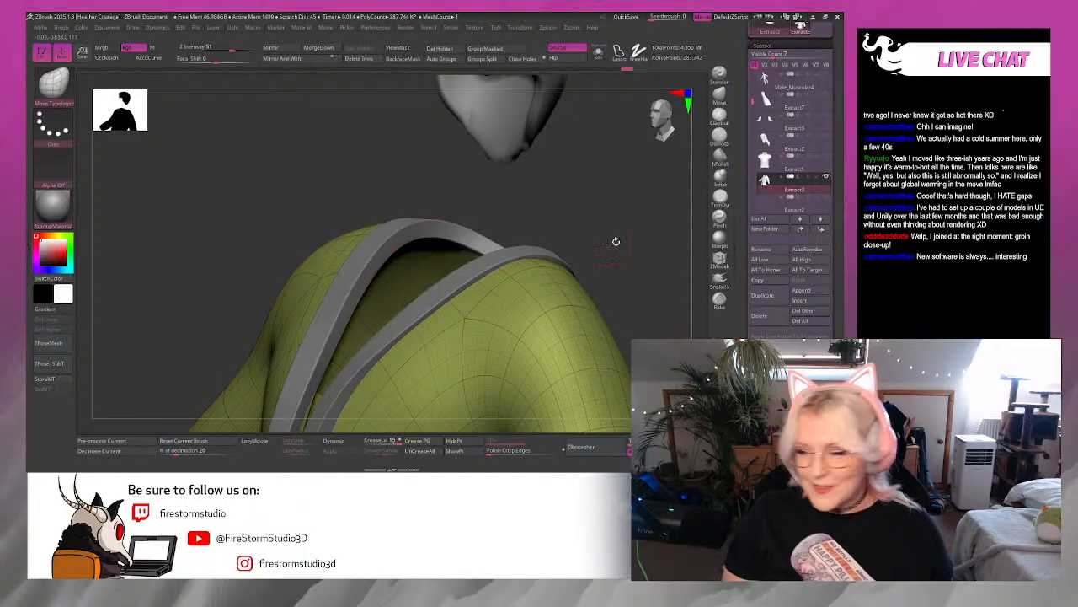
Make the edge trim active and nudge its front strip along the jacket's chest opening with the Move Topological brush.
left_click_drag(642, 267, 656, 194)
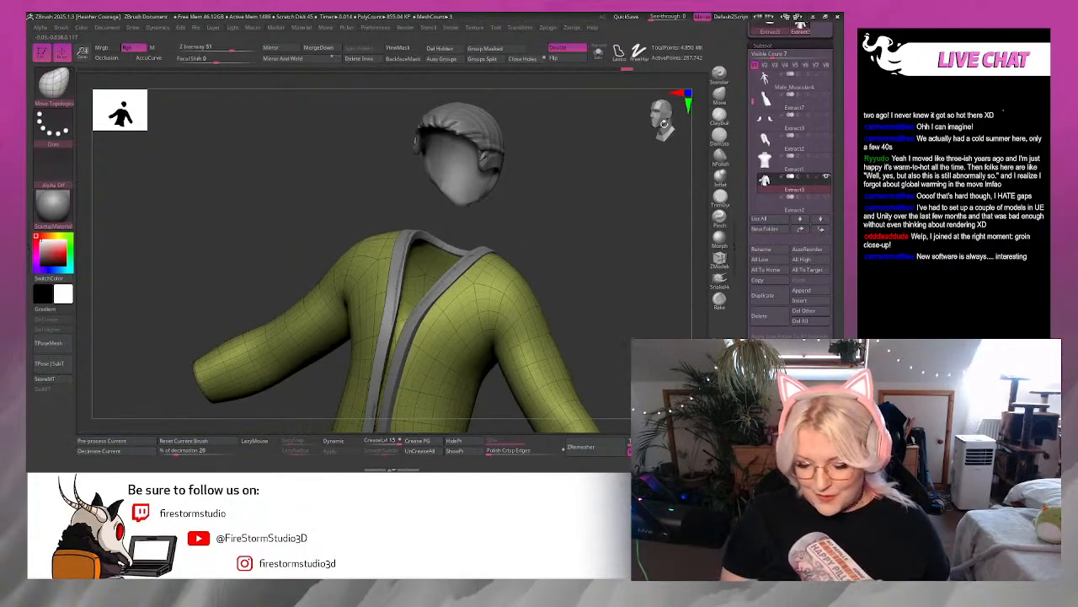
left_click(672, 117)
left_click_drag(615, 307, 578, 186, "alt")
mouse_move(548, 229)
left_mouse_down("alt")
mouse_move(599, 183)
mouse_move(580, 324)
left_mouse_up("alt")
left_click_drag(518, 308, 548, 214)
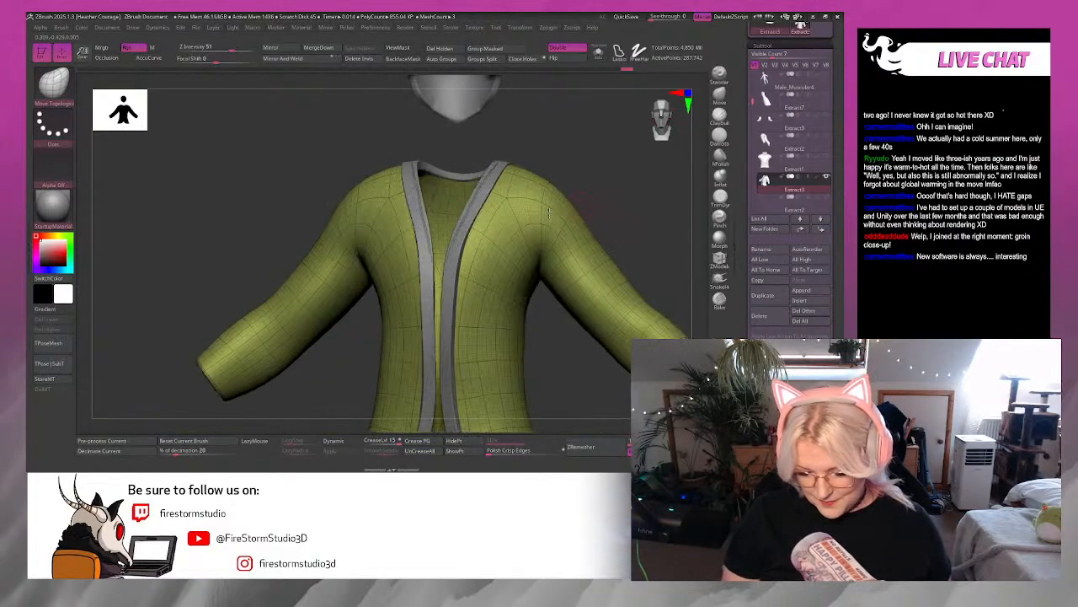
left_click(452, 329, "alt")
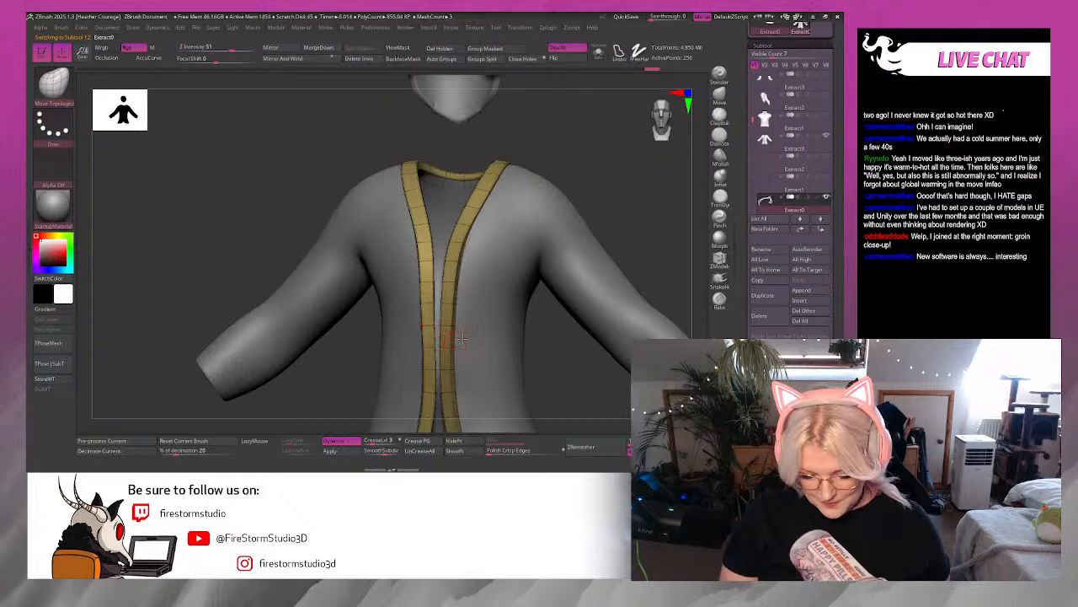
left_click_drag(640, 214, 630, 205)
right_click(630, 207)
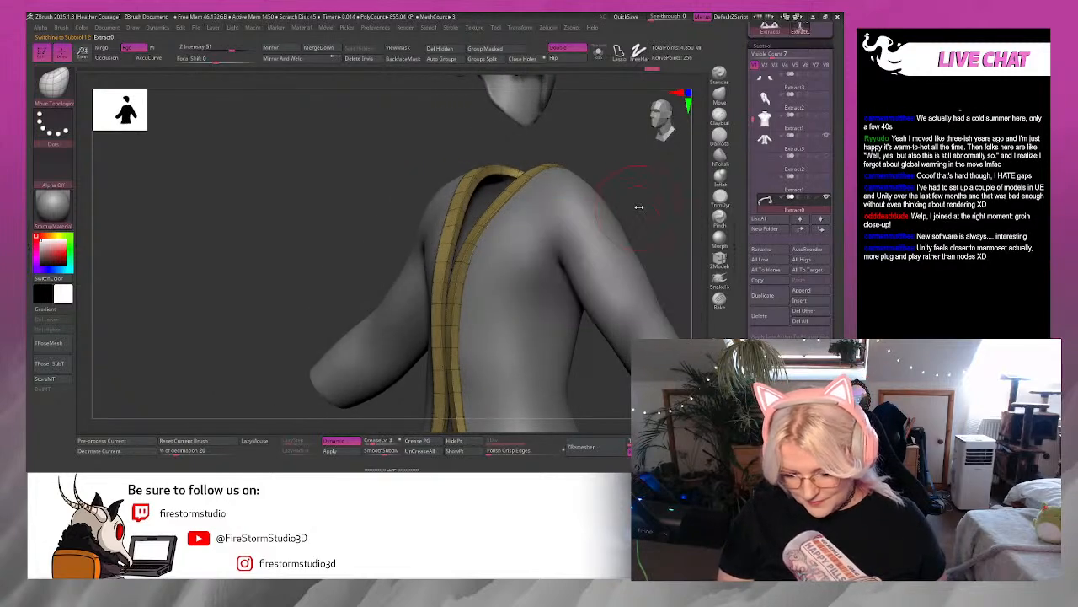
right_click_drag(638, 207, 629, 203)
key("space")
left_click_drag(455, 290, 460, 286)
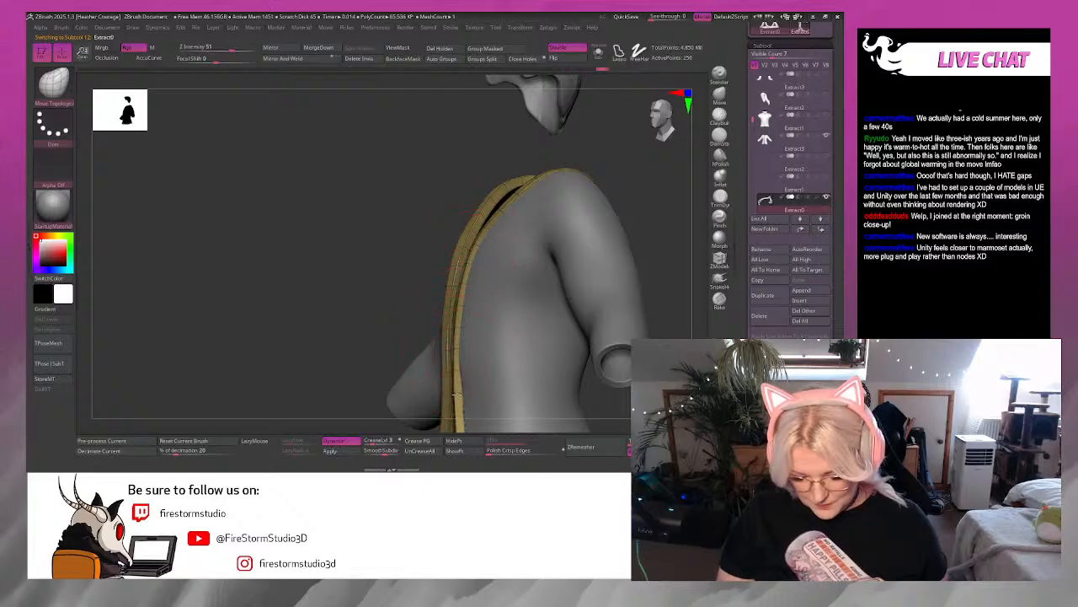
Make the jacket active and adjust its surface beneath the trim where the front opening meets the hem.
mouse_move(675, 217)
right_mouse_down()
mouse_move(609, 306)
mouse_move(613, 318)
mouse_move(582, 318)
right_mouse_up()
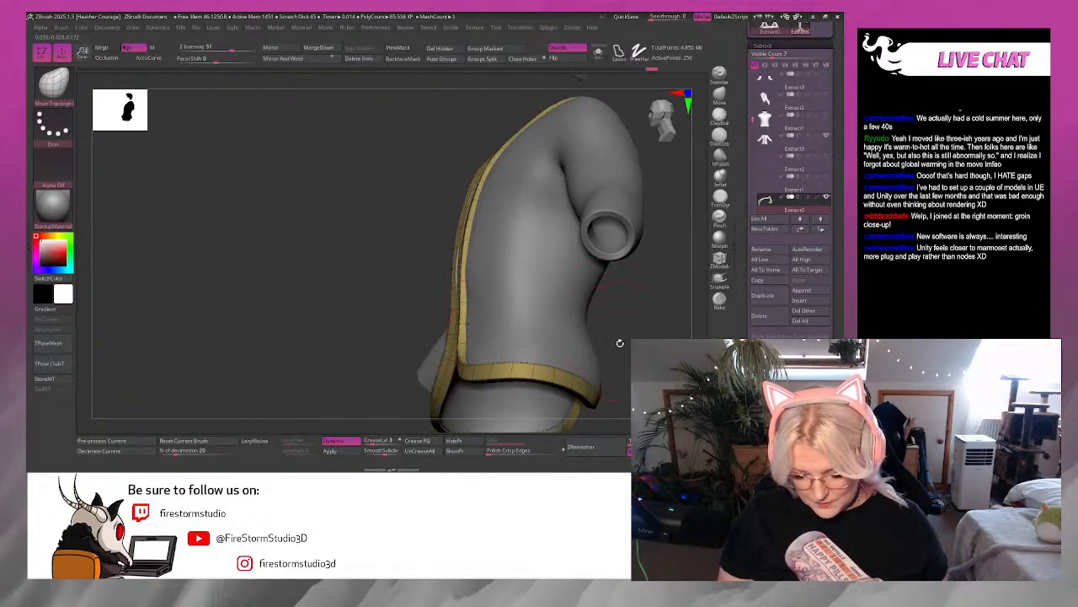
right_click_drag(619, 343, 523, 303)
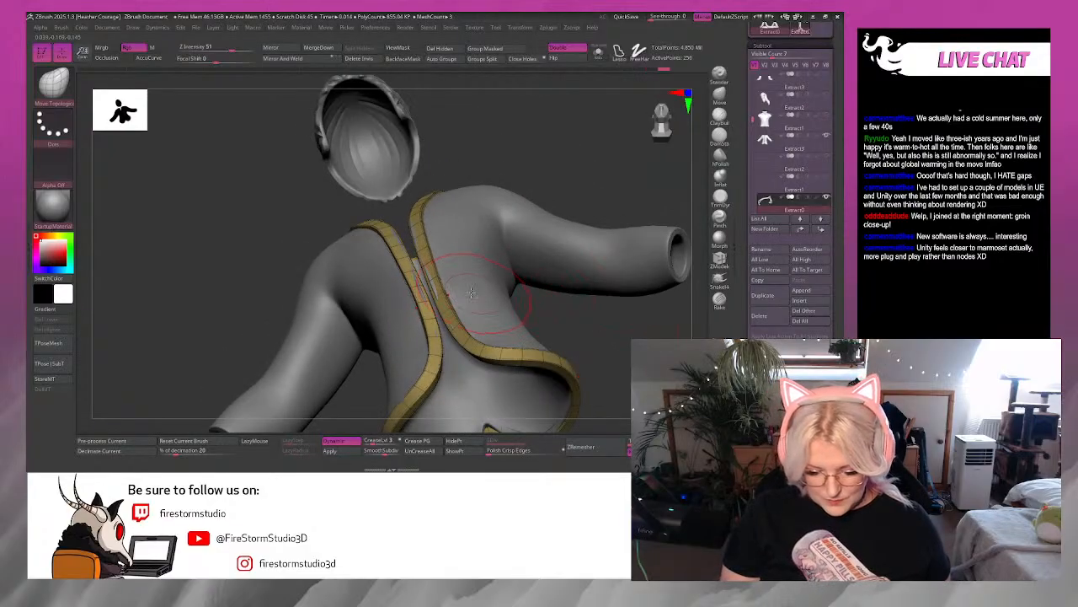
left_click(471, 291, "alt")
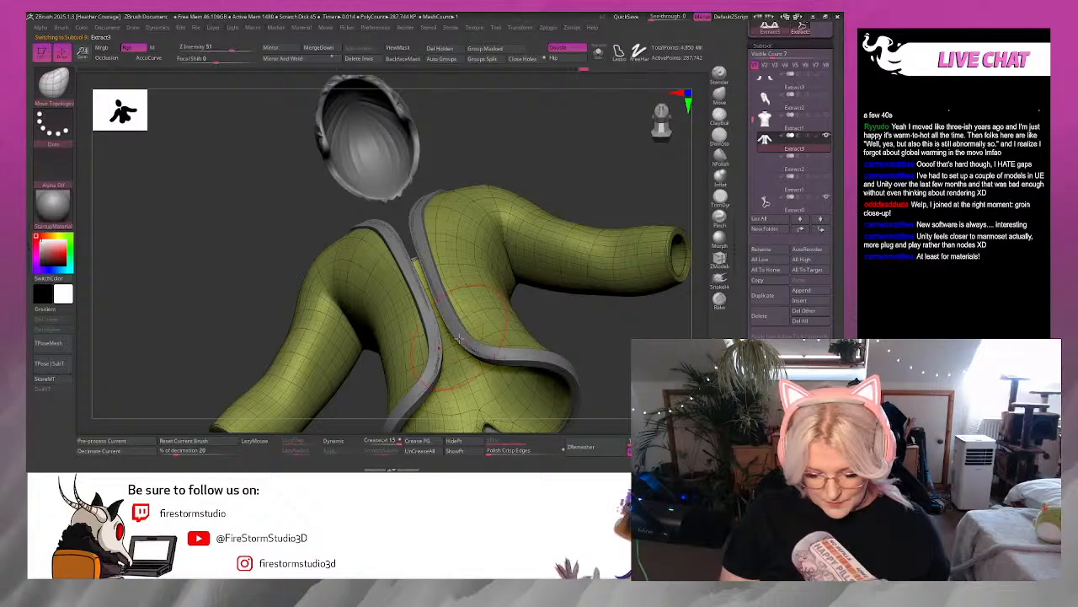
mouse_move(625, 364)
left_mouse_down()
mouse_move(547, 358)
mouse_move(540, 333)
mouse_move(573, 340)
left_mouse_up()
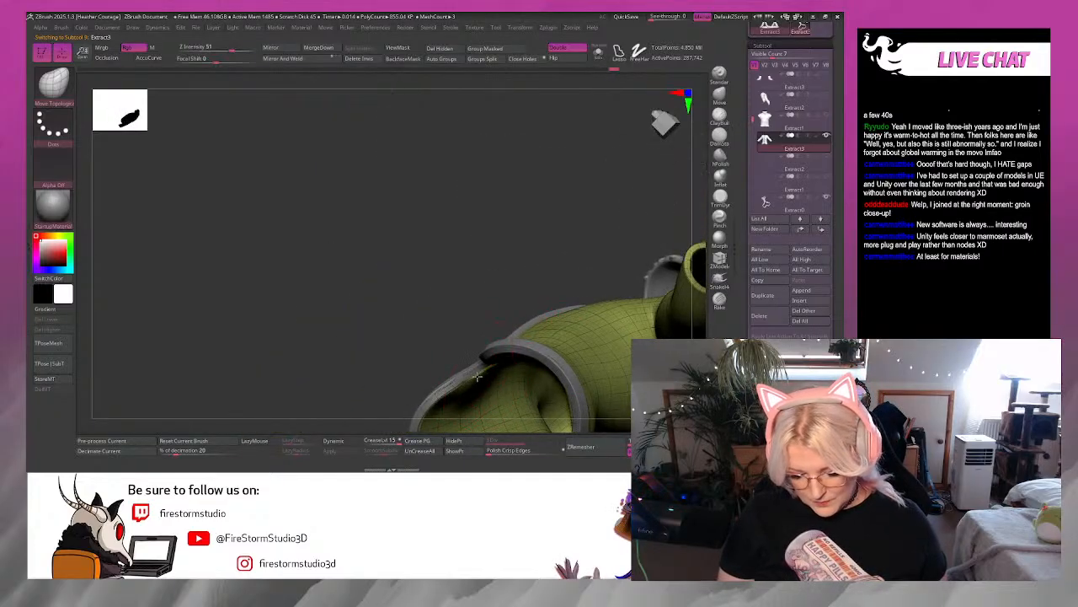
left_click_drag(469, 356, 666, 188)
Reorder the subtools so the edge trim sits directly below the jacket.
left_click(775, 175)
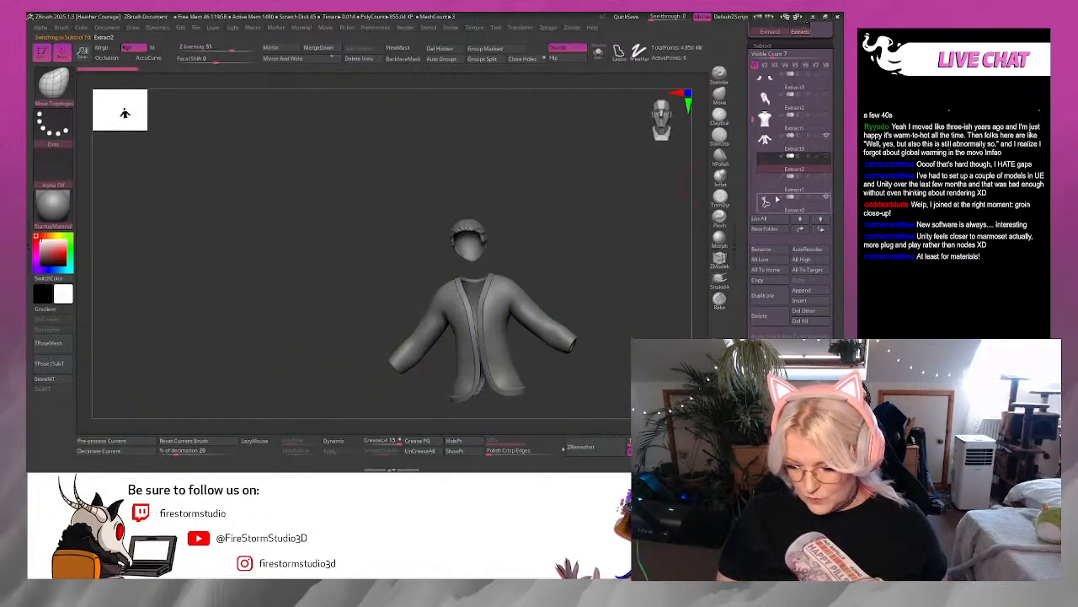
left_click(773, 191)
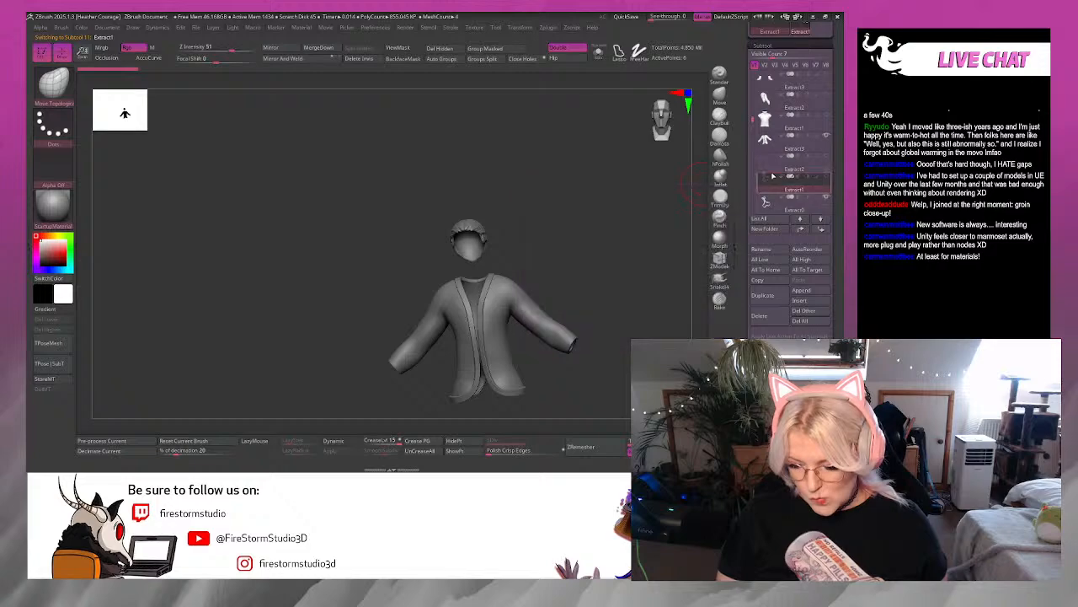
left_click(773, 153)
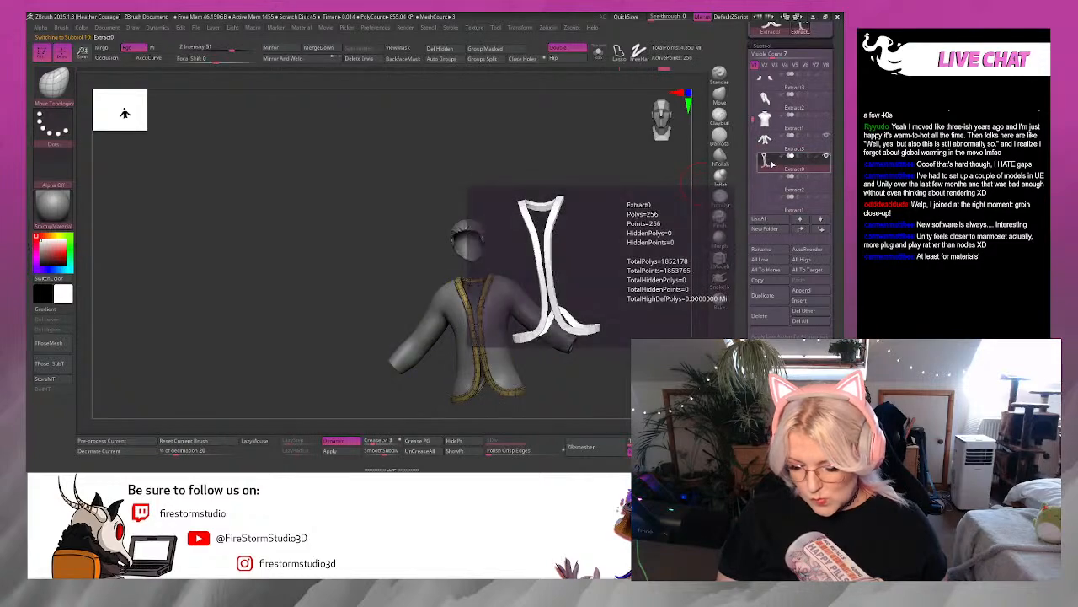
left_click(774, 148)
left_click(771, 162)
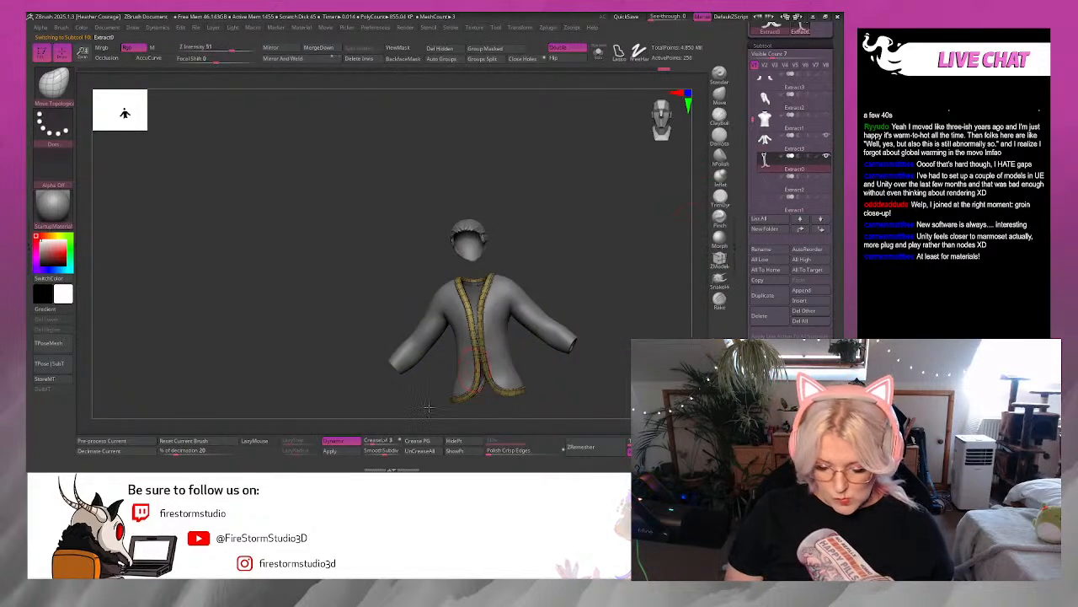
Merge the edge trim down into the jacket and check the combined piece in isolation.
left_click(518, 308, "alt")
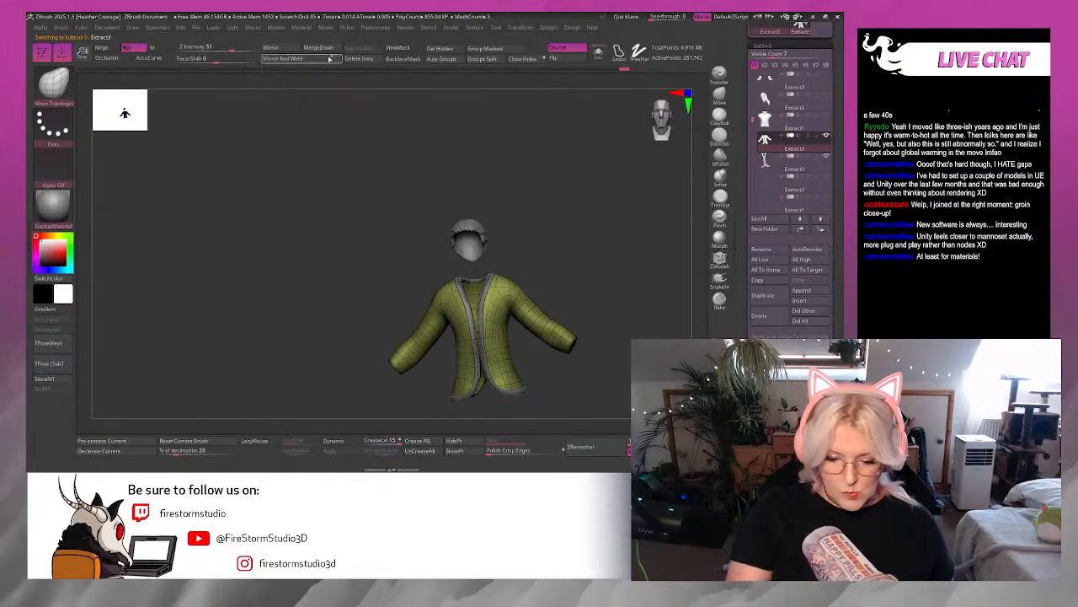
left_click(330, 49)
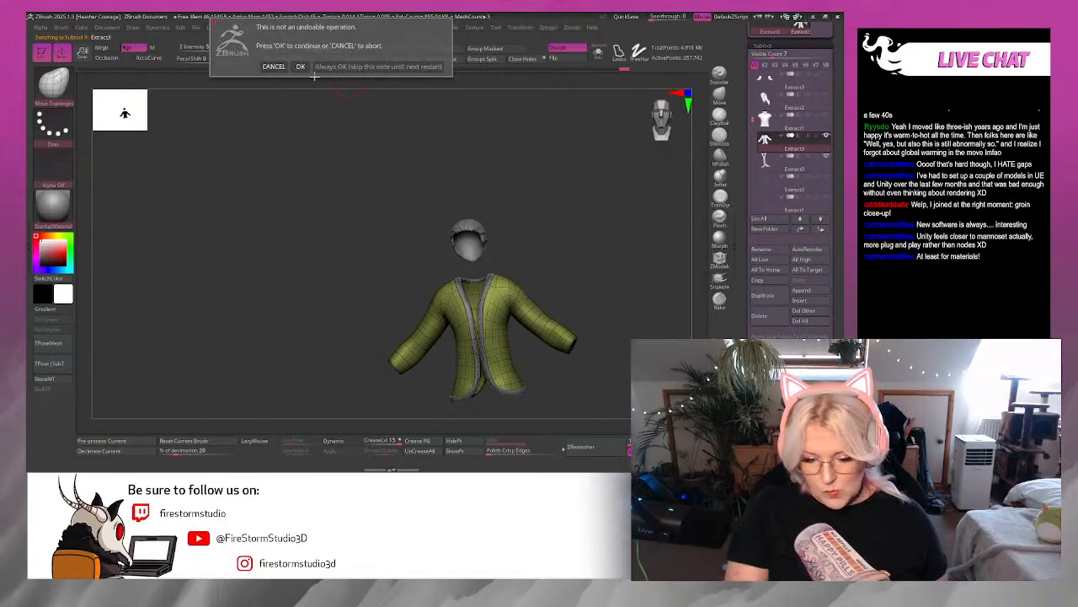
left_click(269, 65)
left_click(659, 131)
left_click(598, 52)
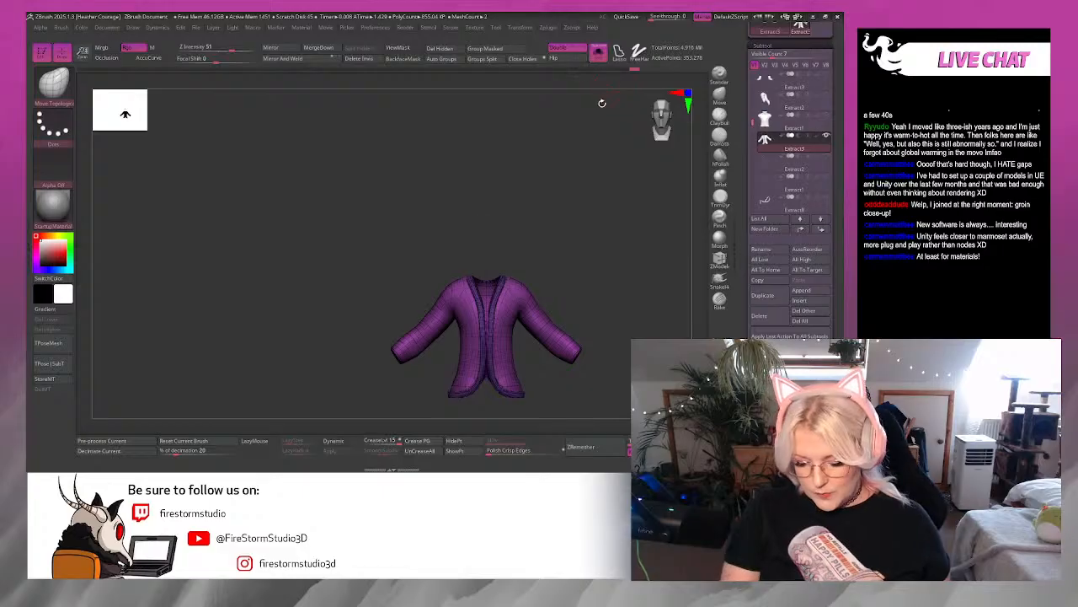
left_click_drag(607, 225, 595, 98, "alt")
left_click(598, 52)
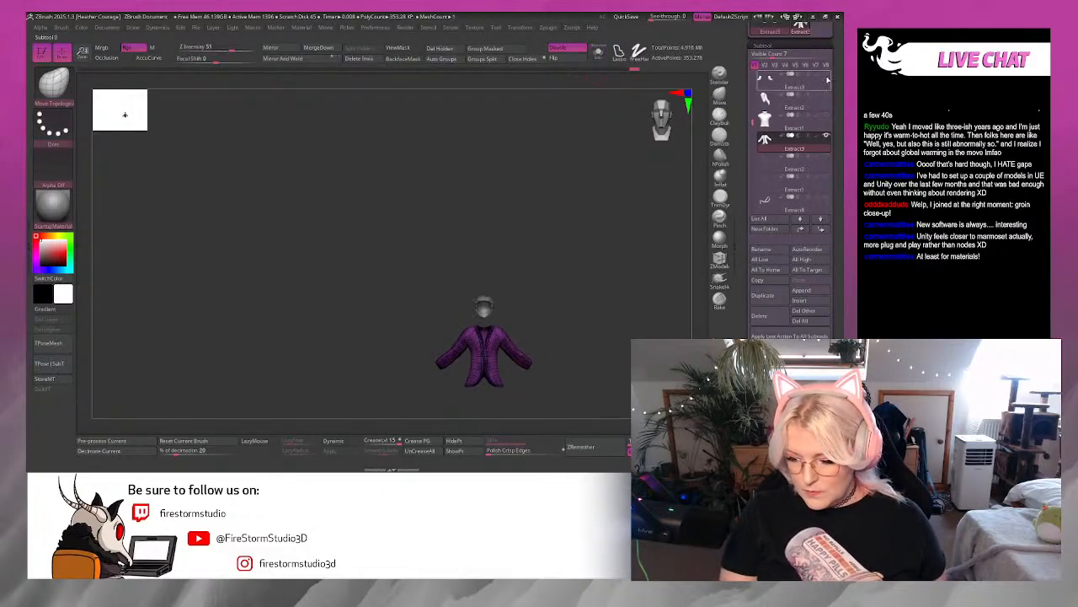
Show all the character's subtools again and hide the muscular reference figure standing beside the elf.
left_click(826, 77, "shift")
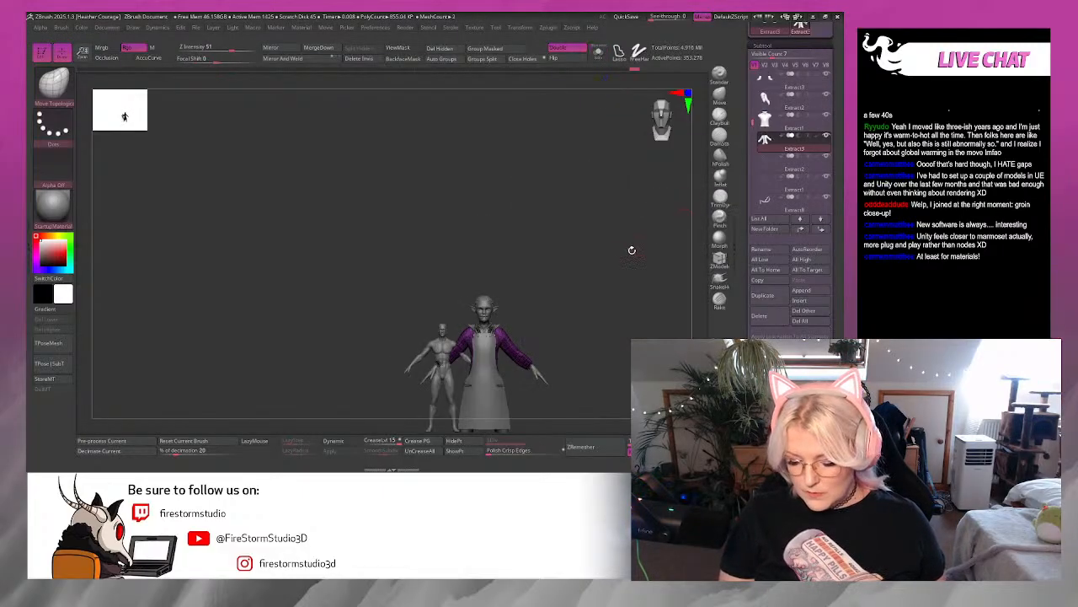
left_click_drag(631, 250, 628, 288, "alt")
scroll(809, 118, "up", 2)
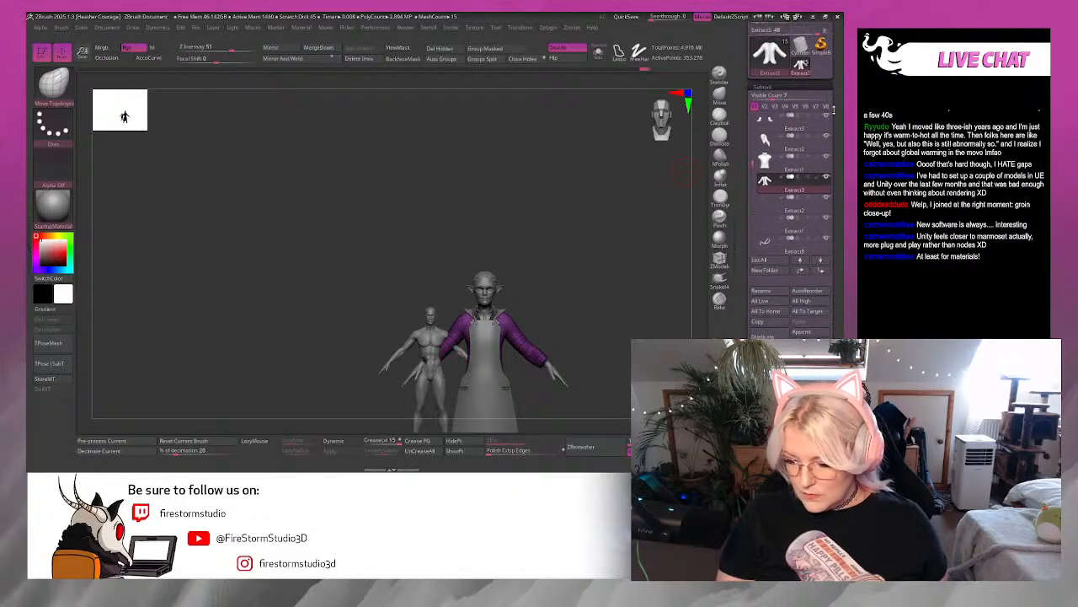
scroll(817, 139, "up", 3)
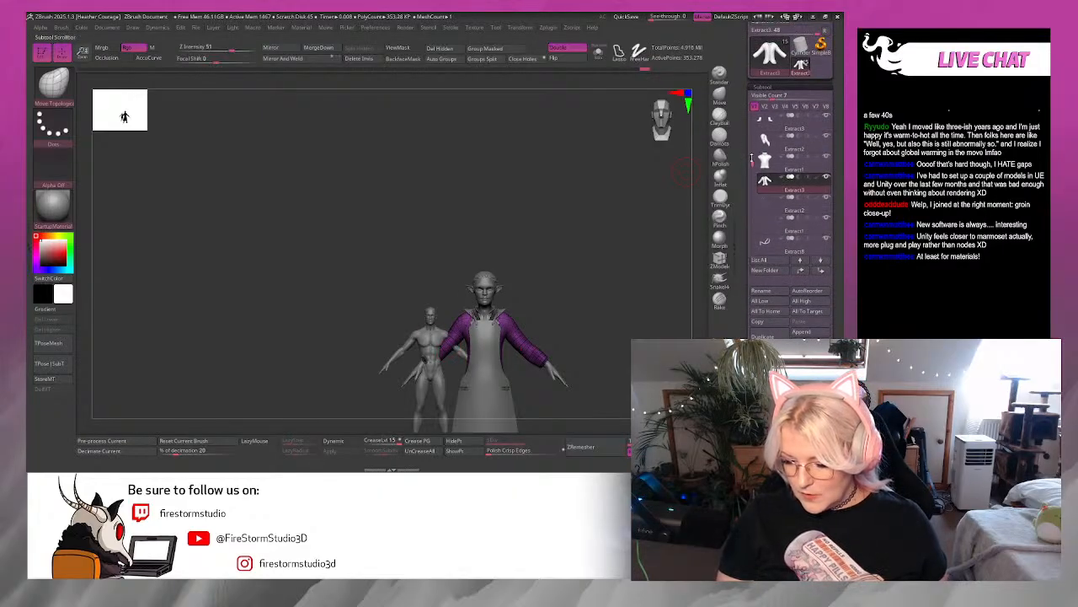
left_click(825, 115)
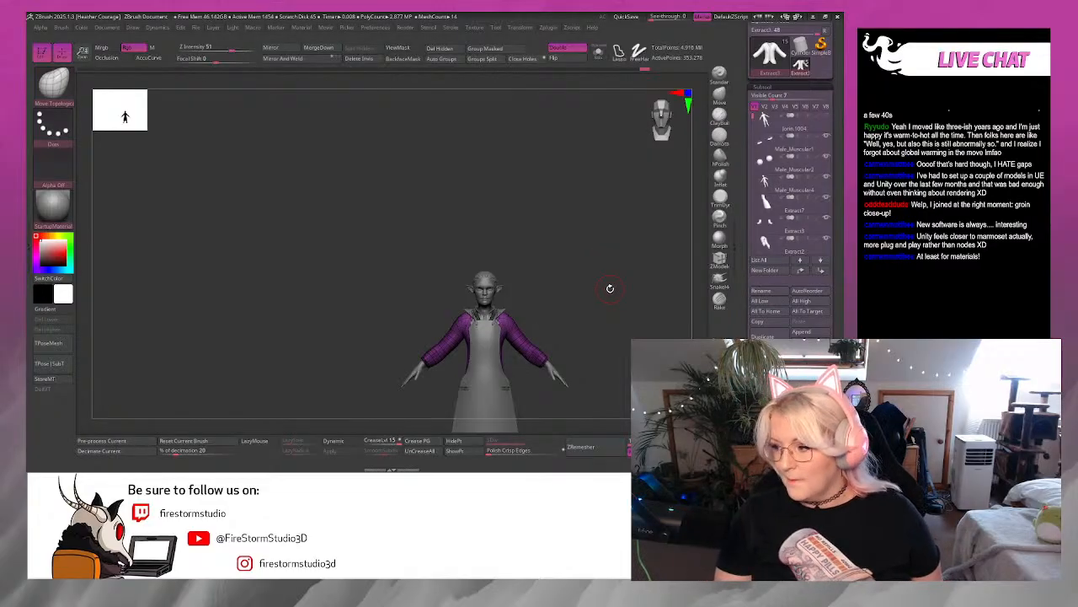
Hide the pointed lapel piece over the shoulders and make the merged jacket active.
left_click_drag(589, 271, 142, 271, "alt")
left_click(483, 220, "alt")
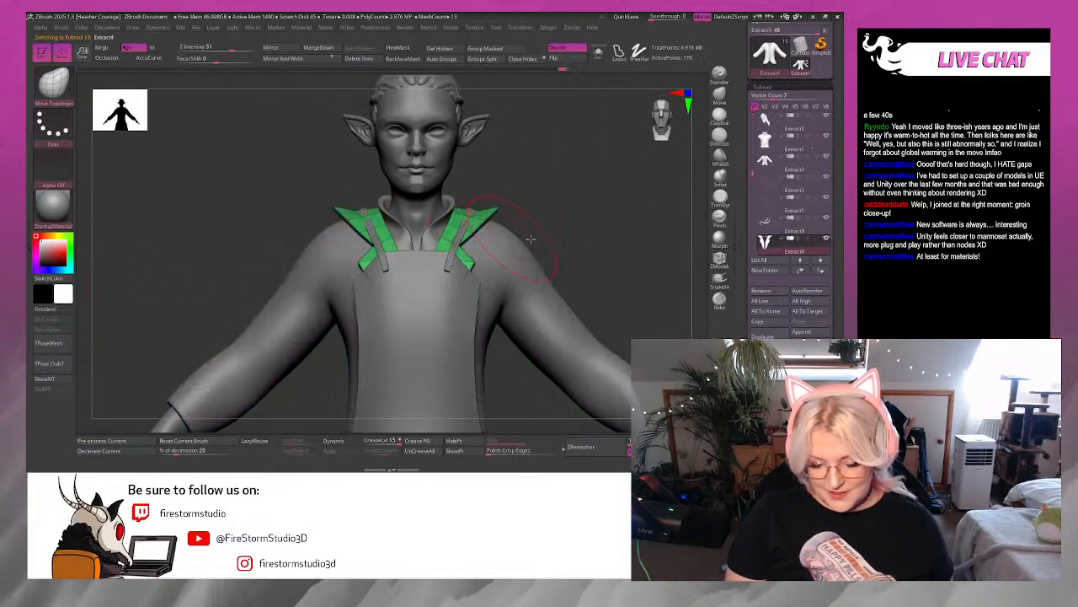
mouse_move(608, 245)
left_mouse_down()
mouse_move(540, 247)
mouse_move(600, 247)
left_mouse_up()
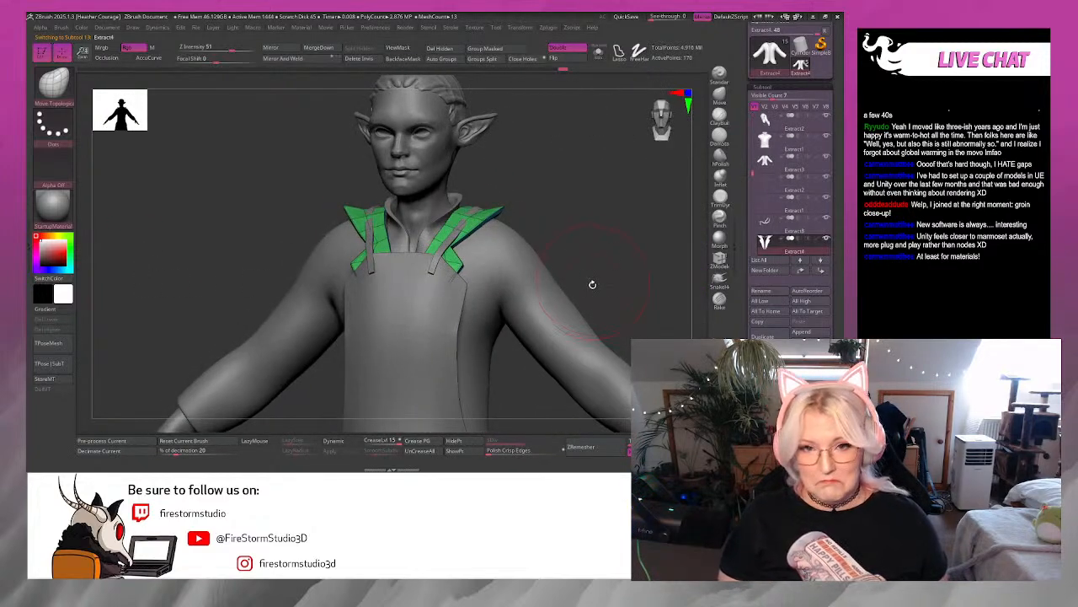
left_click_drag(605, 288, 627, 278)
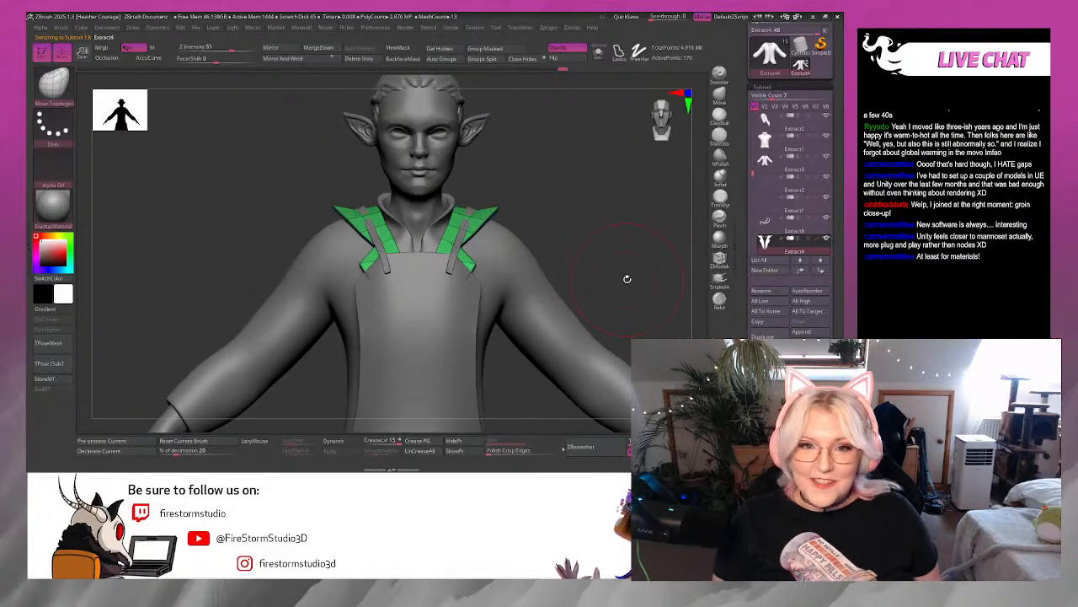
left_click_drag(588, 195, 612, 280, "alt")
left_click_drag(619, 257, 594, 227)
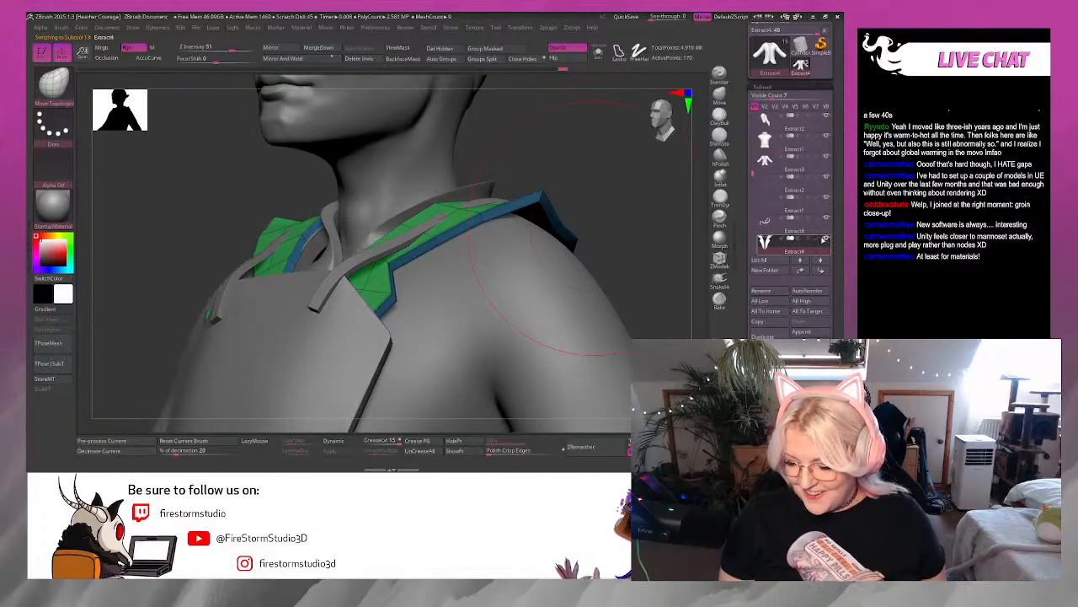
left_click(601, 353, "alt")
Make the apron active, isolate it and apply its dynamic subdivision as real geometry.
mouse_move(643, 257)
left_mouse_down()
mouse_move(657, 268)
mouse_move(649, 257)
left_mouse_up()
left_click_drag(632, 218, 597, 112, "alt")
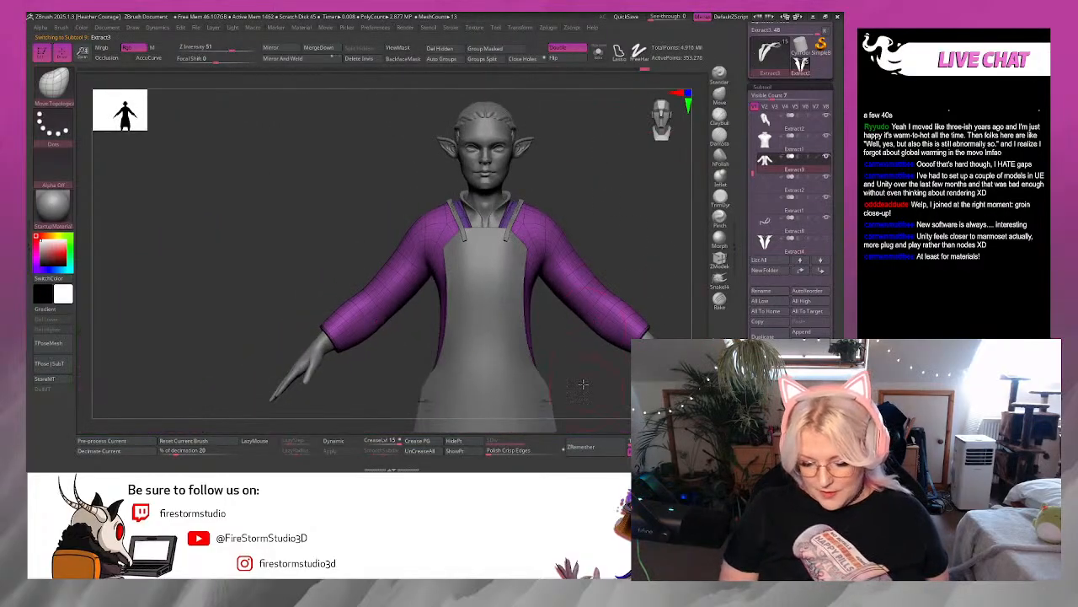
left_click_drag(583, 385, 503, 259, "alt")
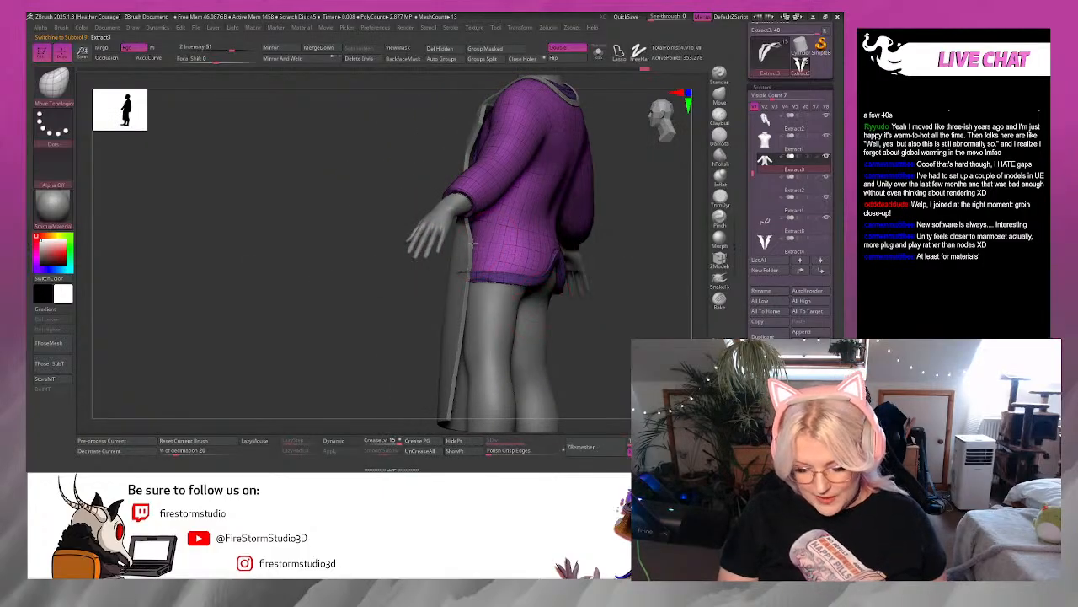
left_click(466, 271, "alt")
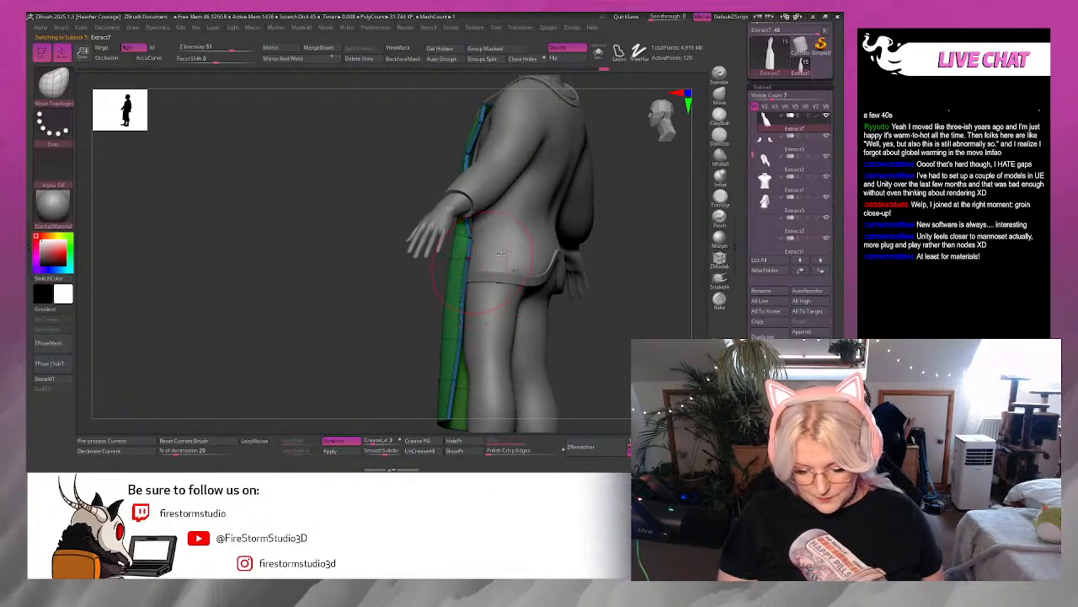
mouse_move(501, 254)
left_mouse_down()
mouse_move(552, 267)
mouse_move(549, 340)
mouse_move(519, 273)
left_mouse_up()
left_click(597, 54)
left_click(347, 453)
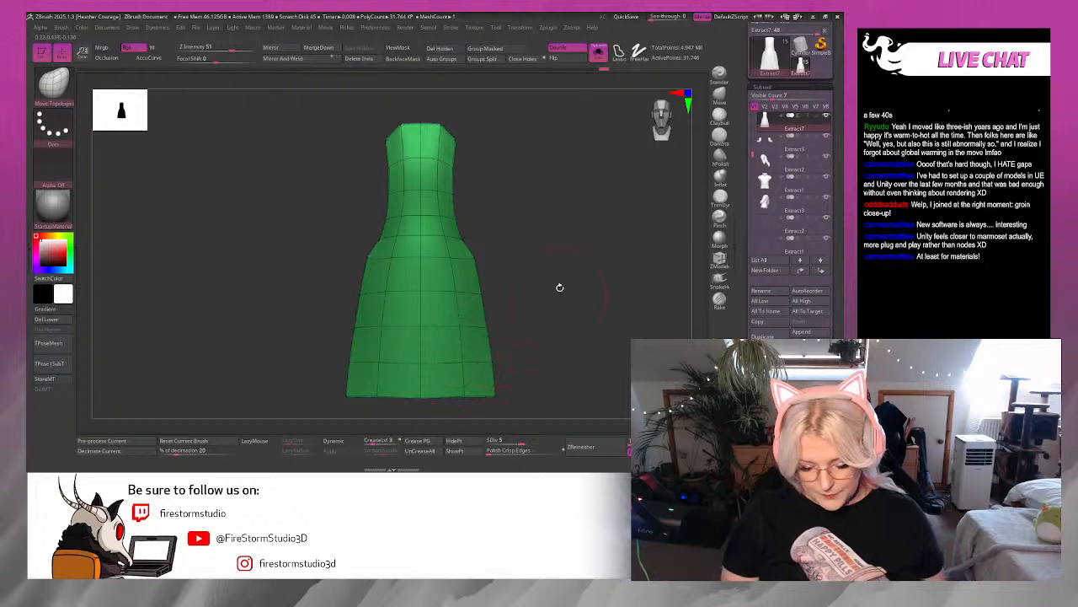
Turn off the apron's polyframe display and set its subdivision level to 5.
key("shift+d")
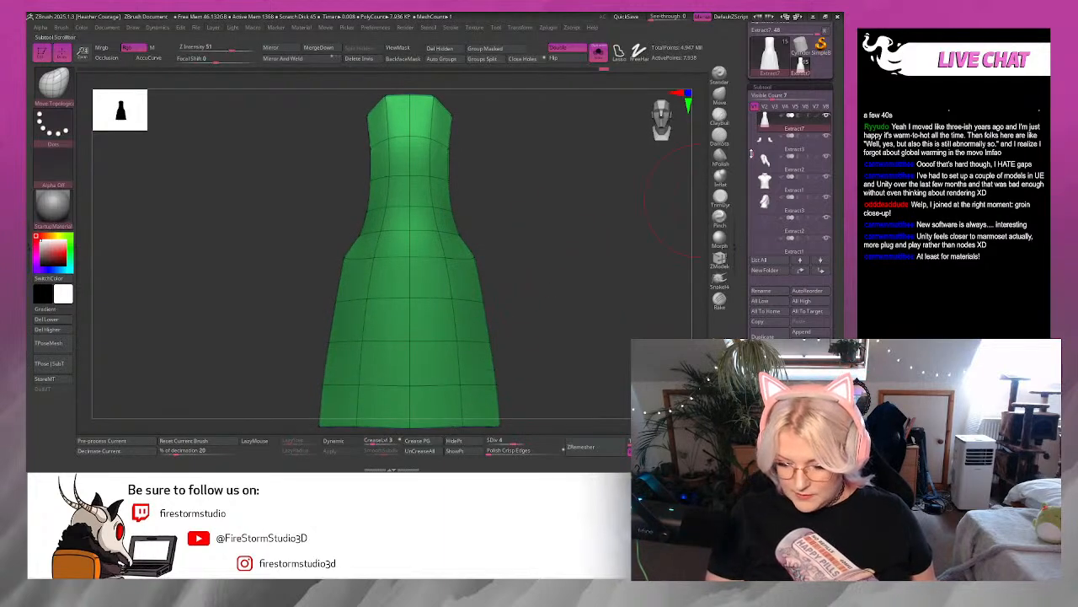
left_click_drag(751, 151, 753, 123)
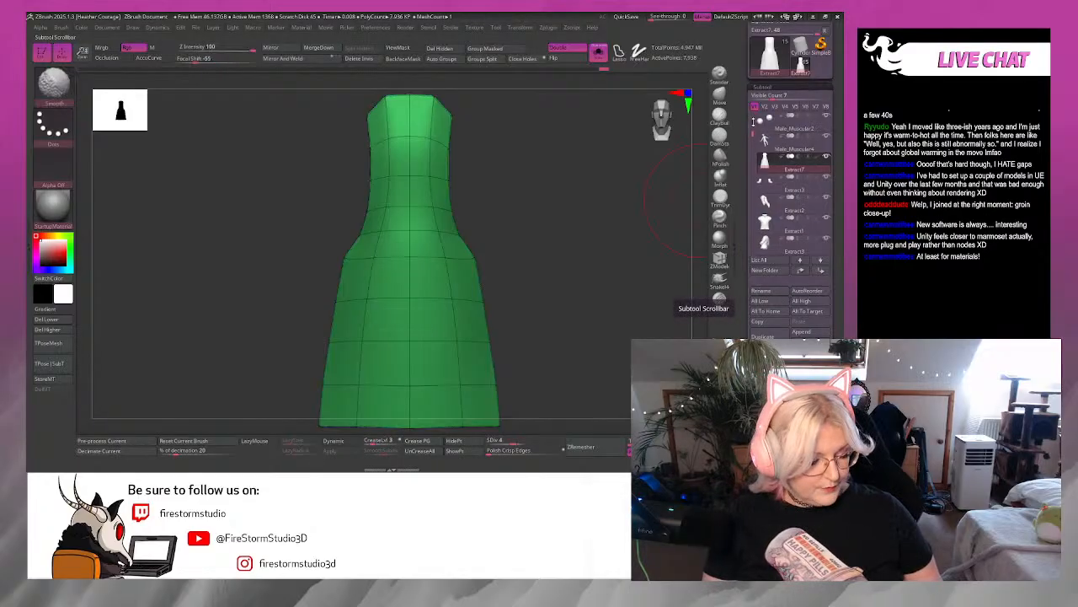
key("shift+f")
key("space")
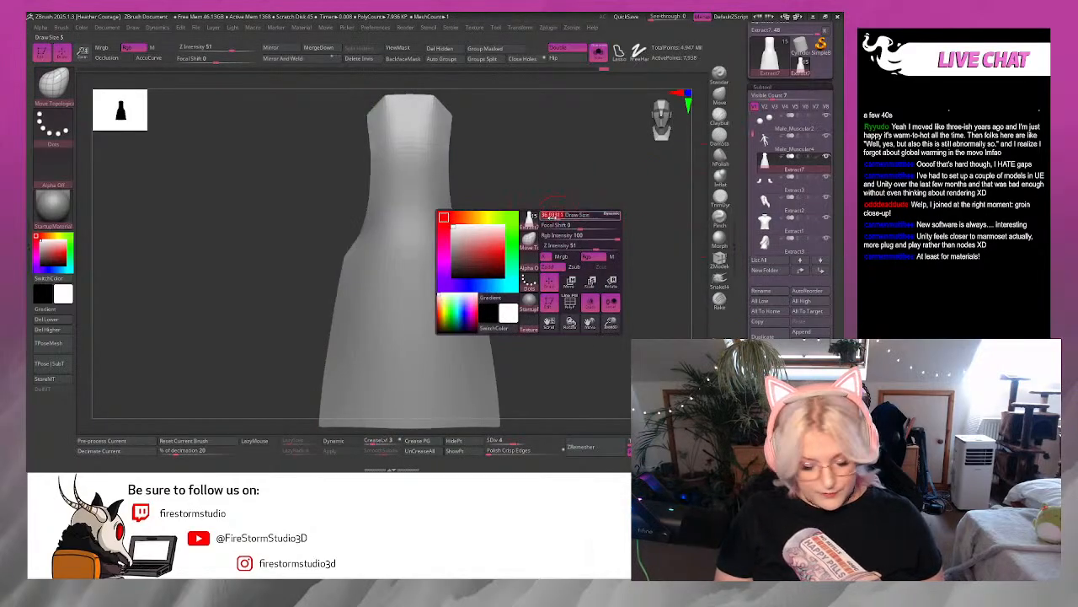
key("ctrl")
key("ctrl+d")
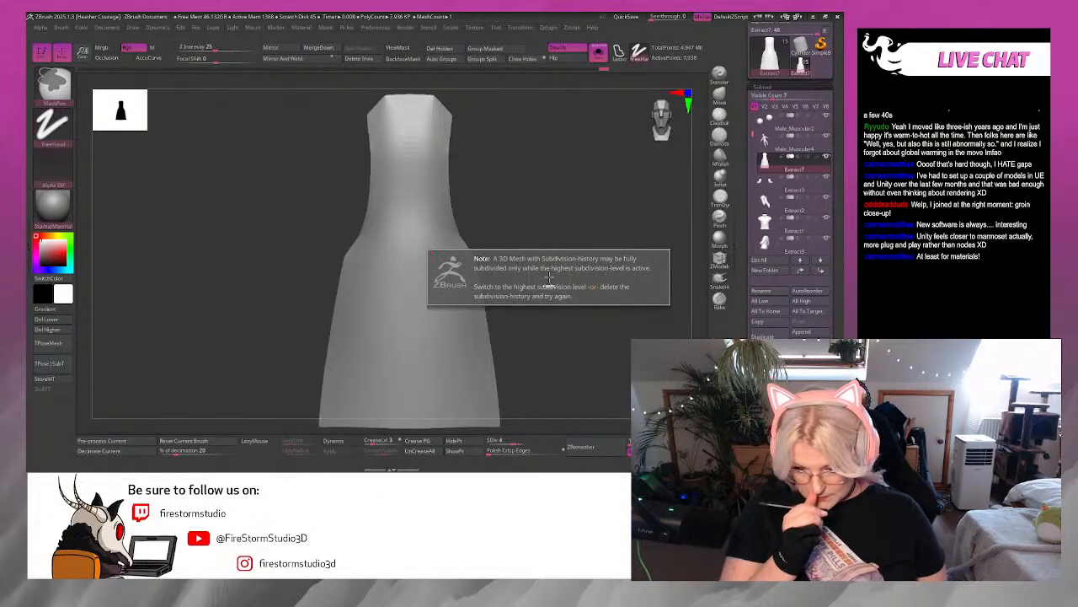
left_click_drag(514, 441, 530, 440)
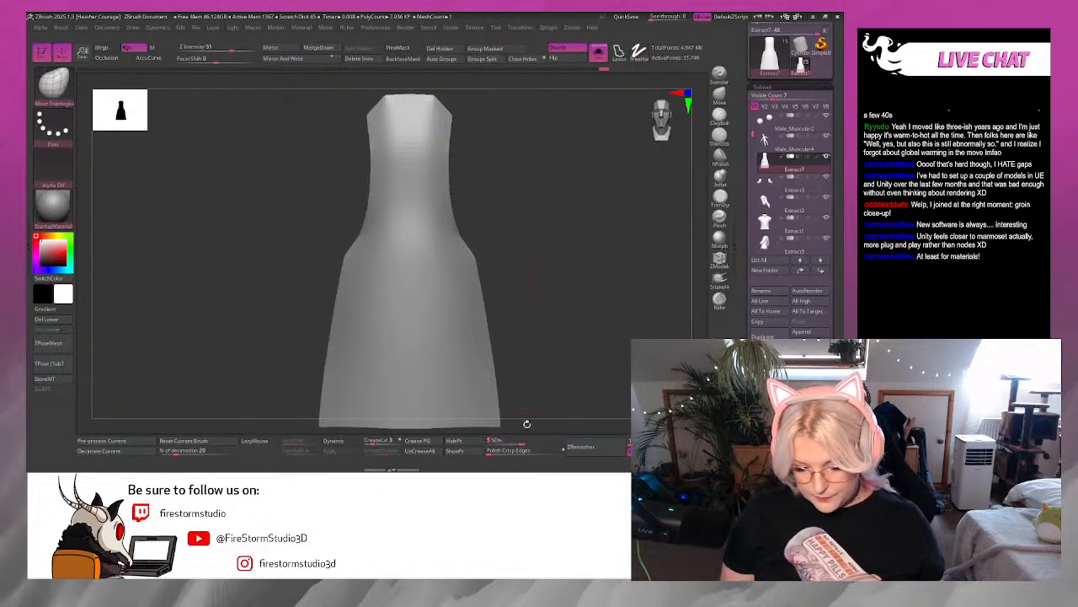
Clear the short trial mask painted across the apron's hips and raise the apron's subdivision level to 8.
mouse_move(542, 238)
left_mouse_down("alt")
mouse_move(549, 262)
mouse_move(599, 193)
mouse_move(593, 164)
left_mouse_up("alt")
key("space")
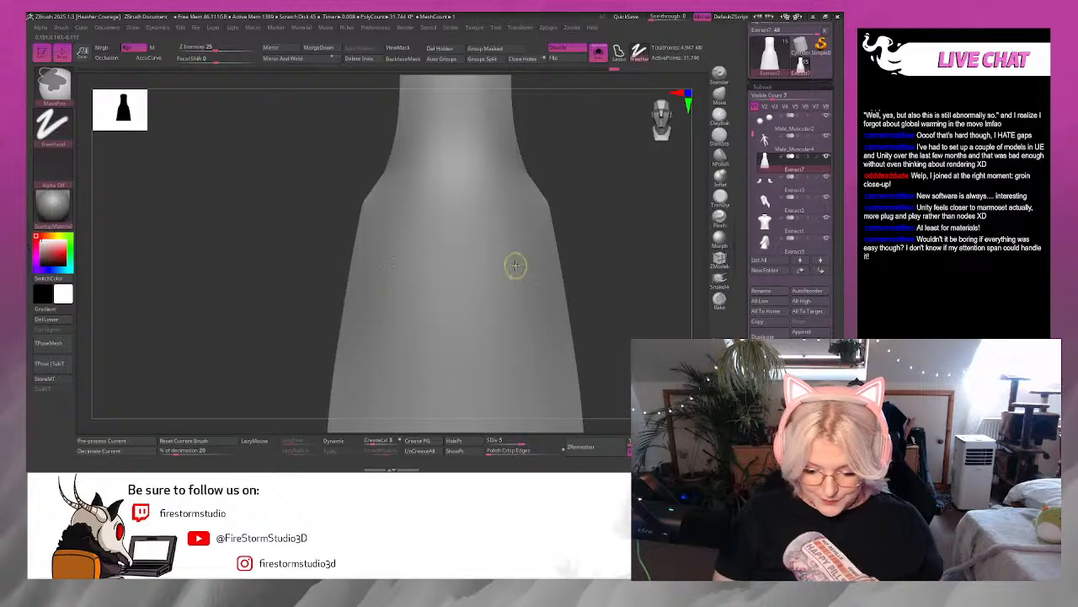
left_click_drag(514, 266, 532, 267, "ctrl")
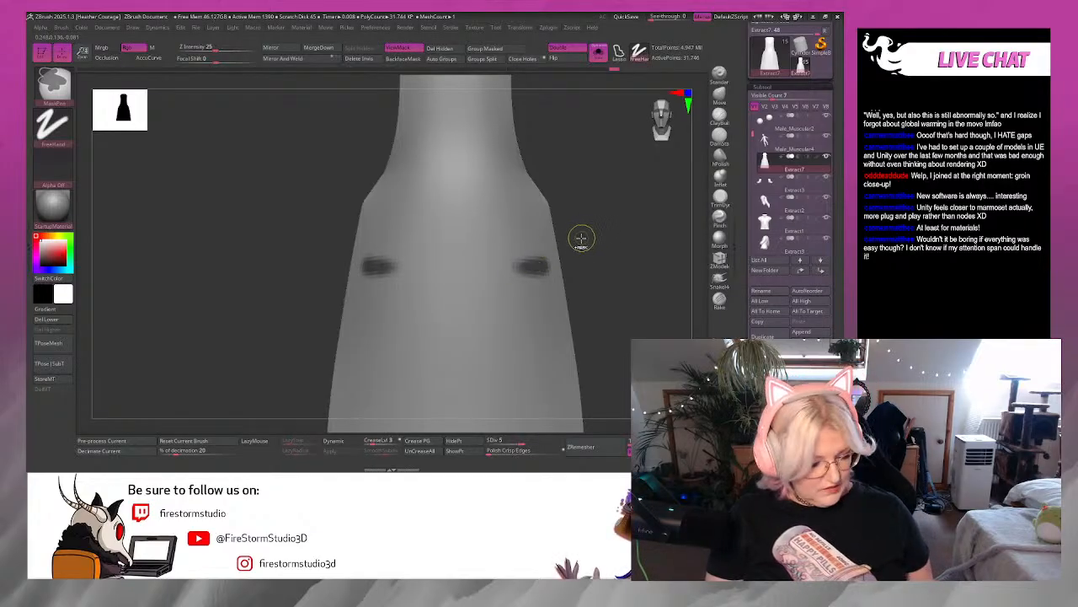
left_click_drag(580, 238, 582, 240, "ctrl")
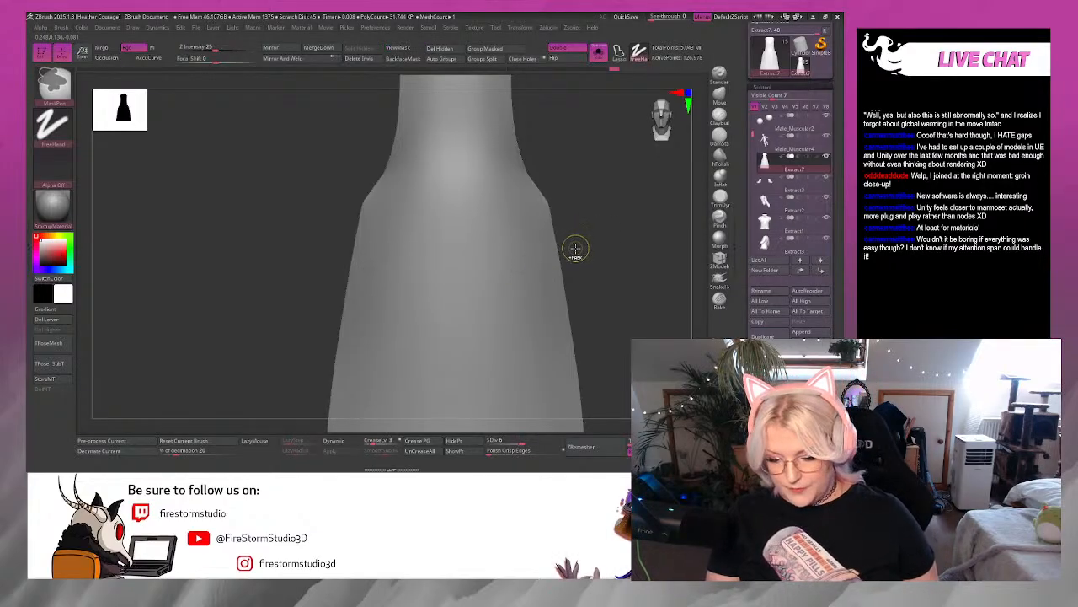
key("ctrl+d")
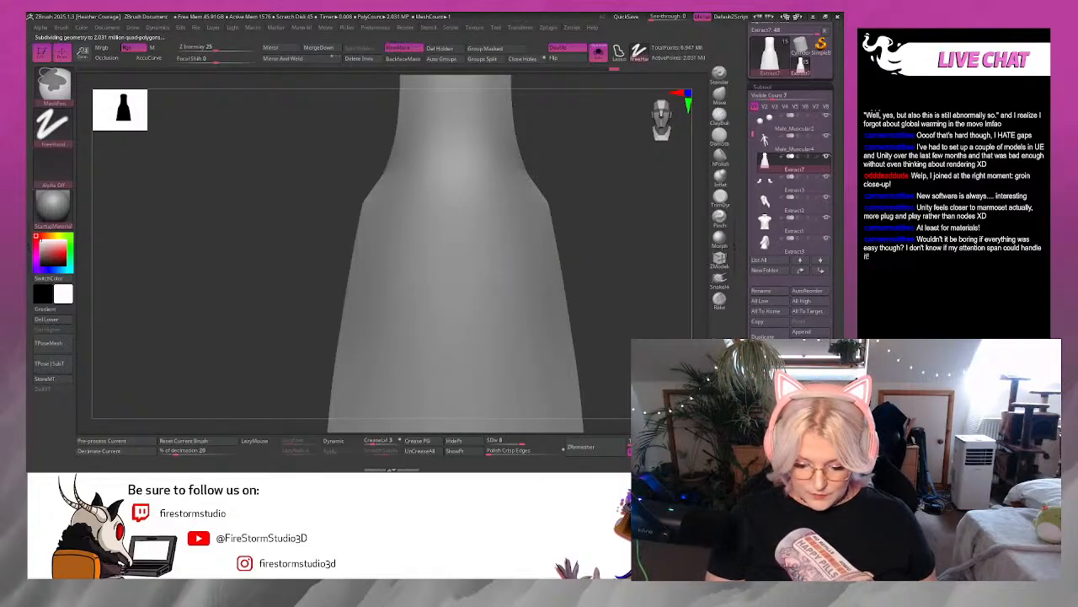
Mask two symmetrical rounded pocket shapes on the lower apron, extract them as a new subtool and clear the extraction's mask.
mouse_move(502, 277)
left_mouse_down("ctrl")
mouse_move(539, 272)
mouse_move(546, 308)
mouse_move(529, 345)
mouse_move(500, 300)
mouse_move(505, 274)
mouse_move(532, 277)
mouse_move(513, 316)
mouse_move(517, 330)
mouse_move(529, 294)
mouse_move(539, 325)
left_mouse_up("ctrl")
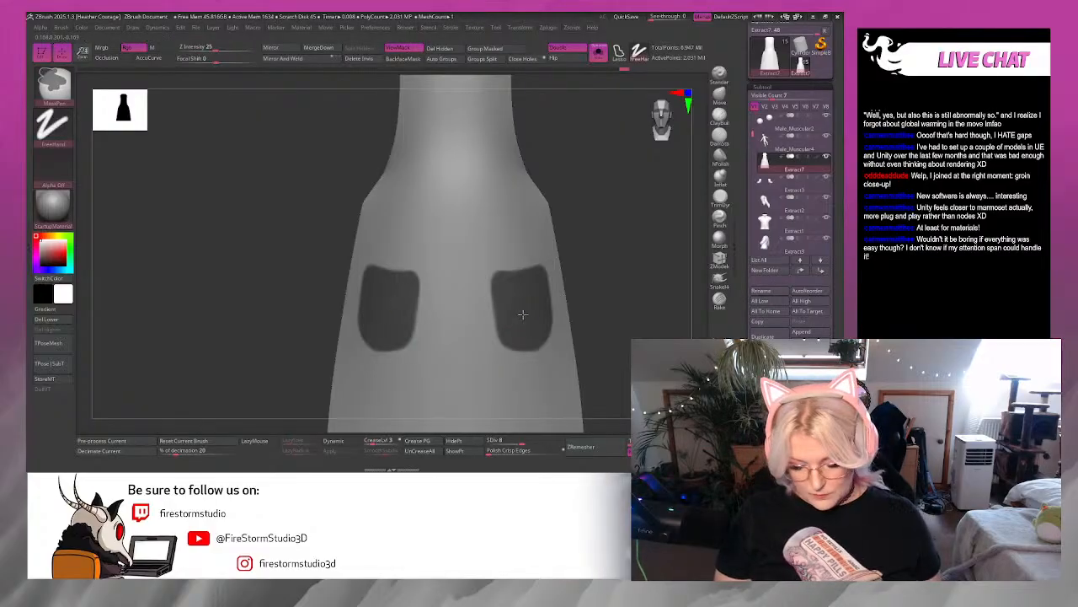
left_click_drag(831, 396, 831, 337)
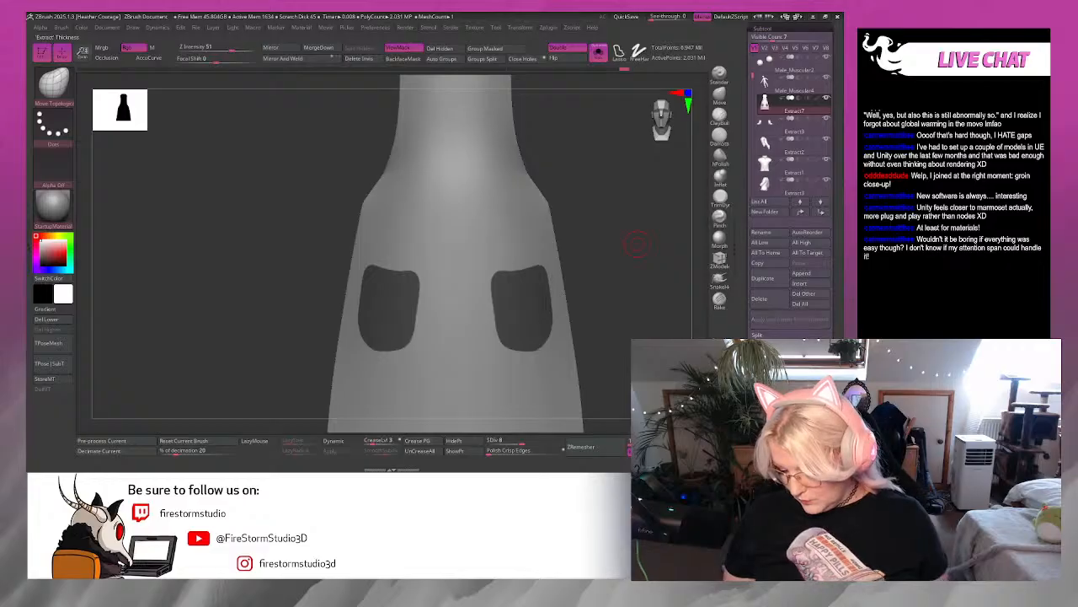
key("alt+s")
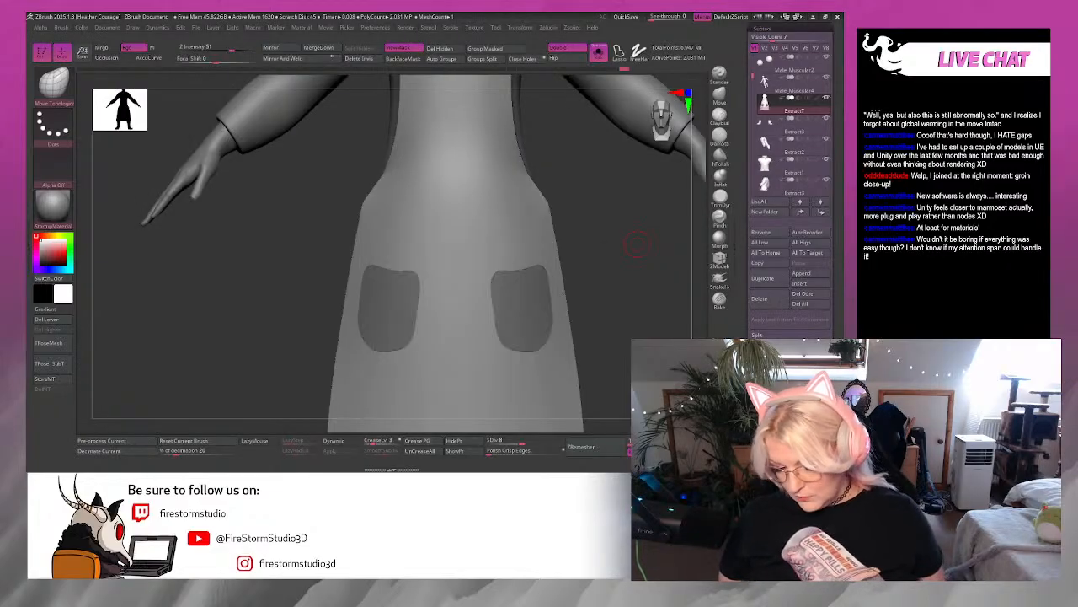
key("Down")
key("alt+s")
left_click_drag(633, 245, 645, 258, "ctrl")
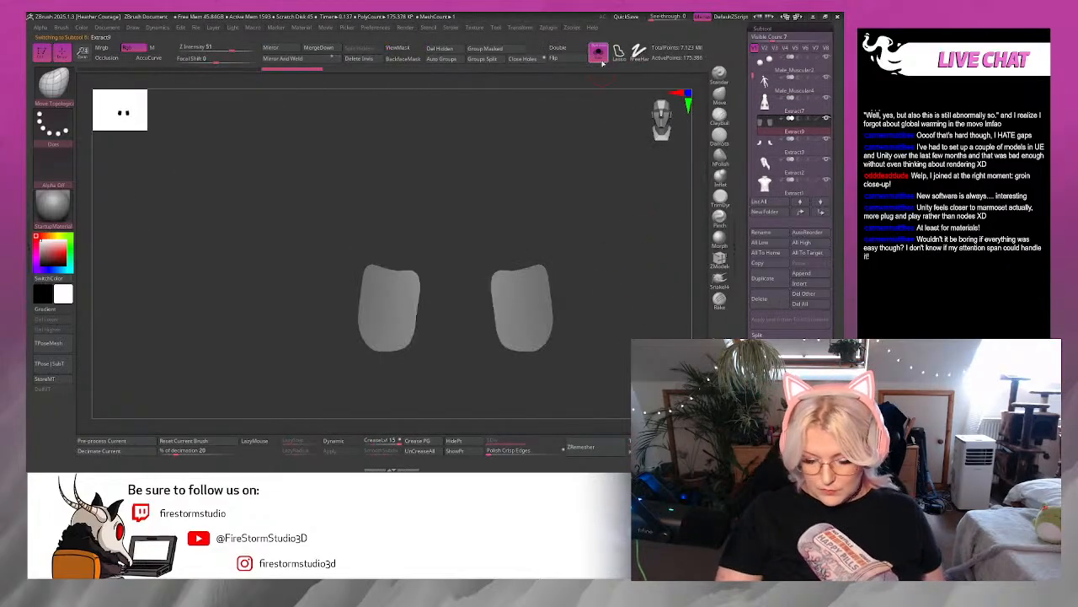
Isolate the extracted pockets with polyframe on and switch to the ZModeler brush.
key("alt+s")
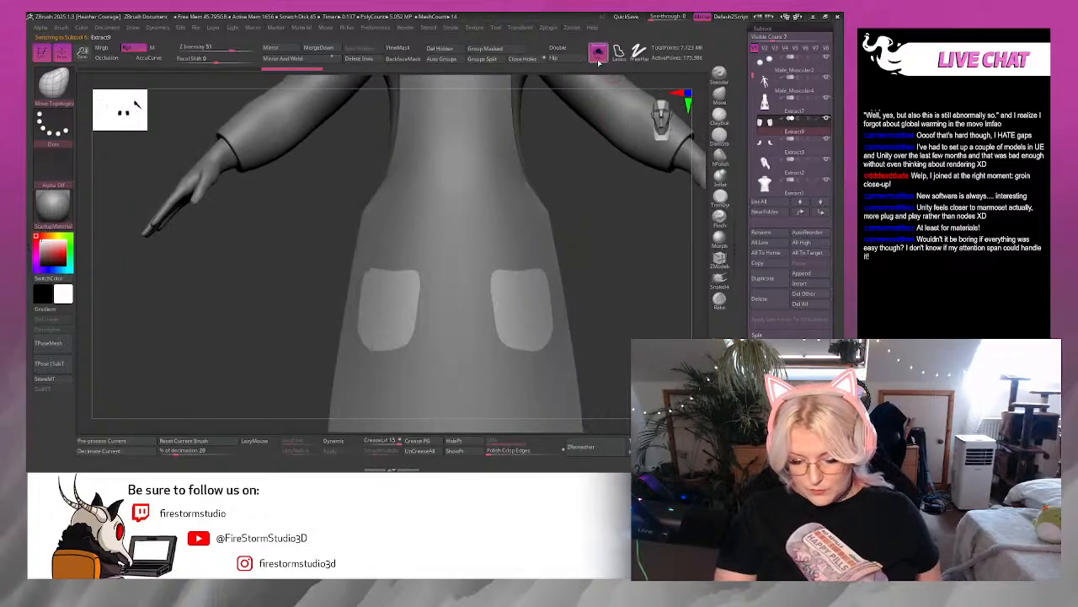
left_click(599, 59)
key("shift+f")
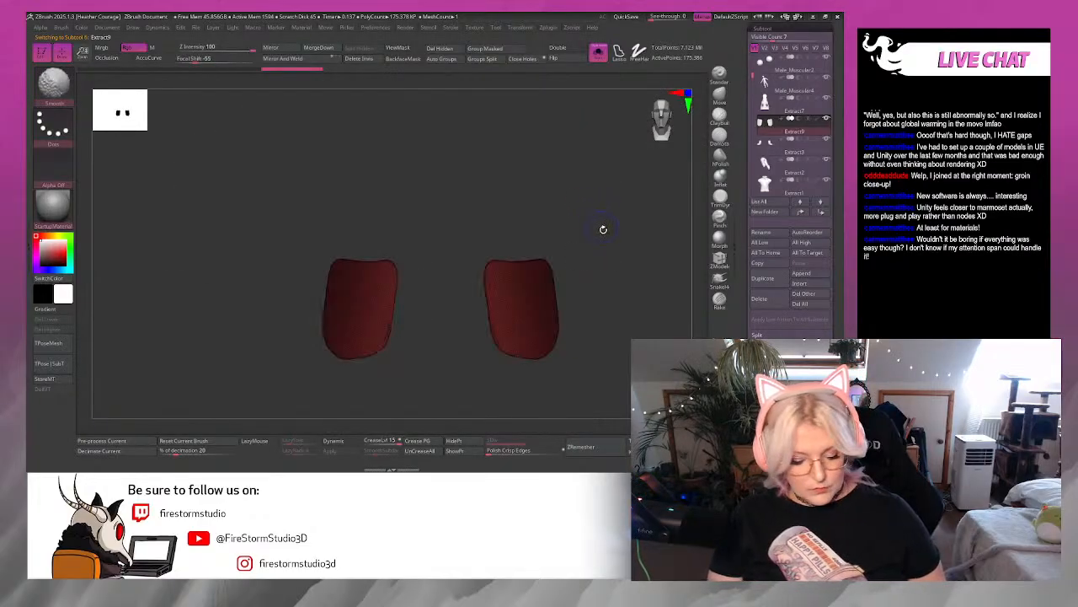
mouse_move(637, 375)
left_mouse_down()
mouse_move(673, 339)
mouse_move(554, 383)
mouse_move(606, 286)
mouse_move(629, 339)
mouse_move(525, 335)
left_mouse_up()
left_click(720, 260)
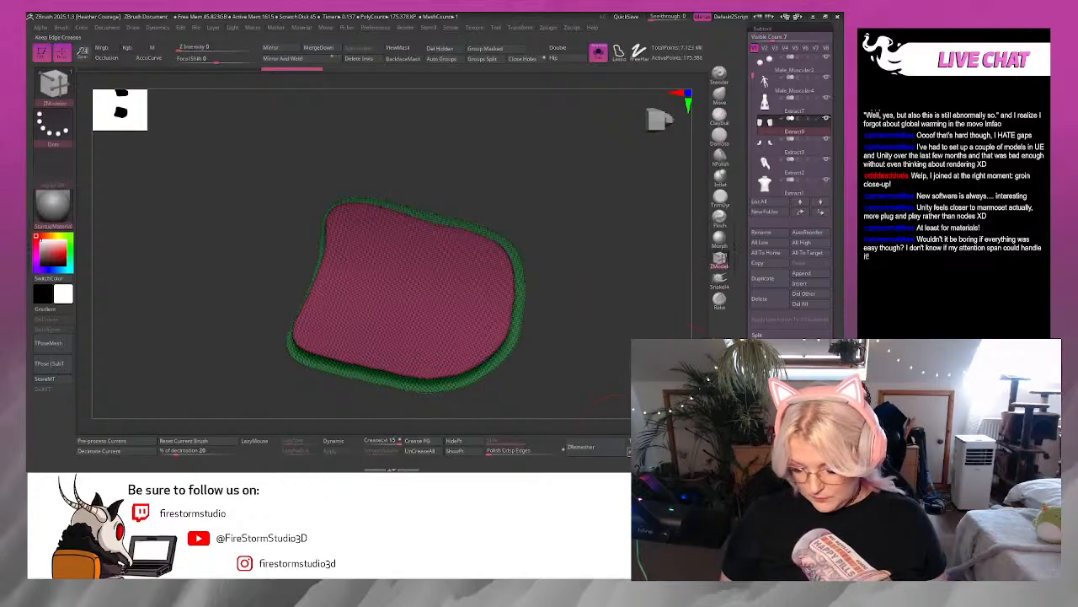
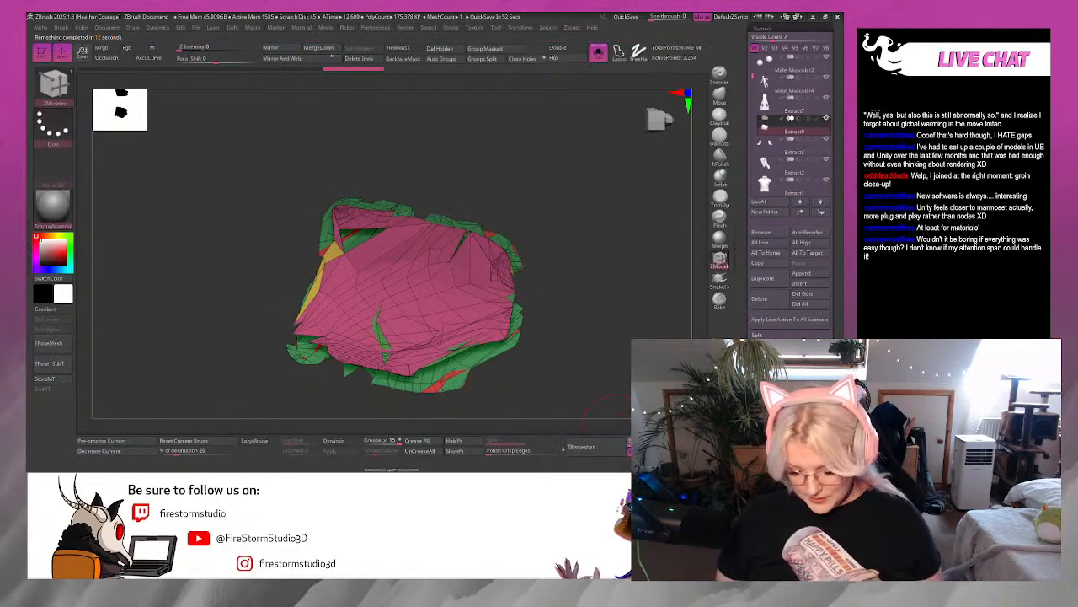
Undo the ZRemesher attempts on the thick extracted pockets.
key("ctrl+z")
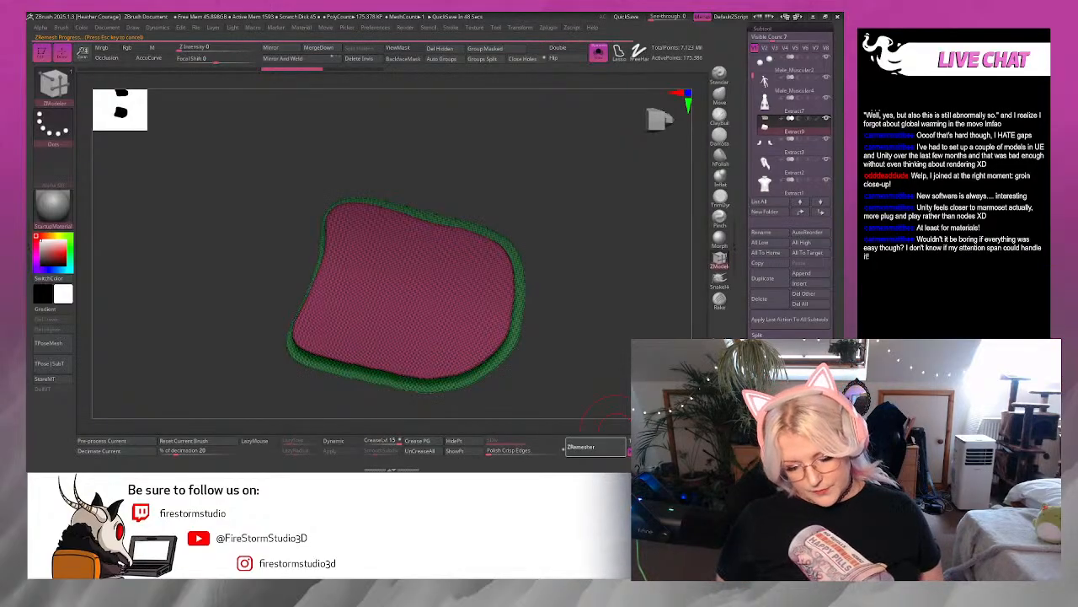
left_click_drag(636, 379, 581, 354)
key("ctrl+z")
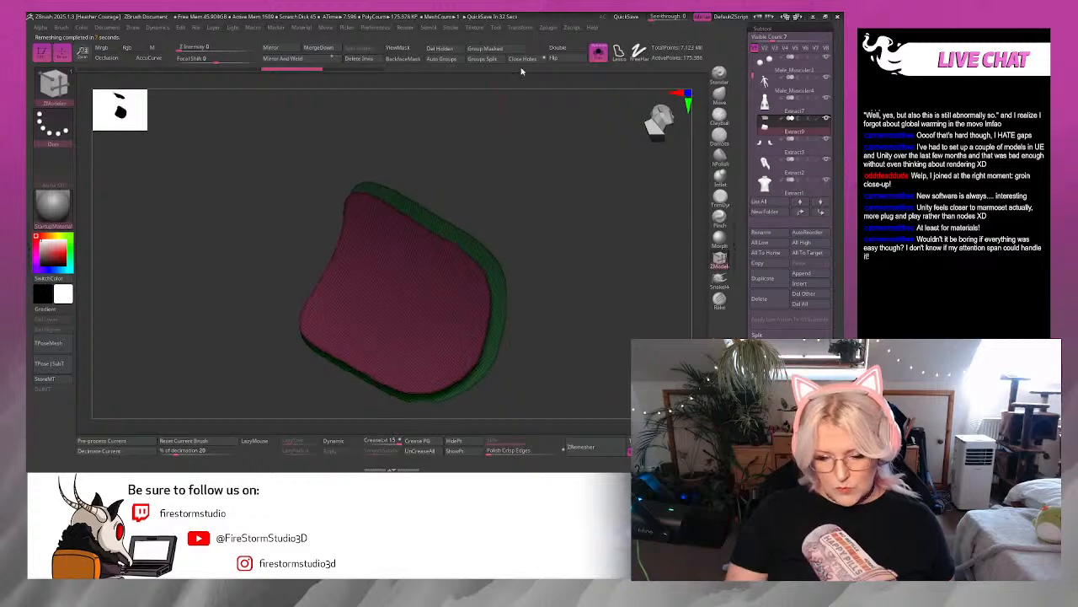
Split the extracted pockets into subtools by polygroup and turn on double-sided display for the active pair of panels.
left_click(483, 59)
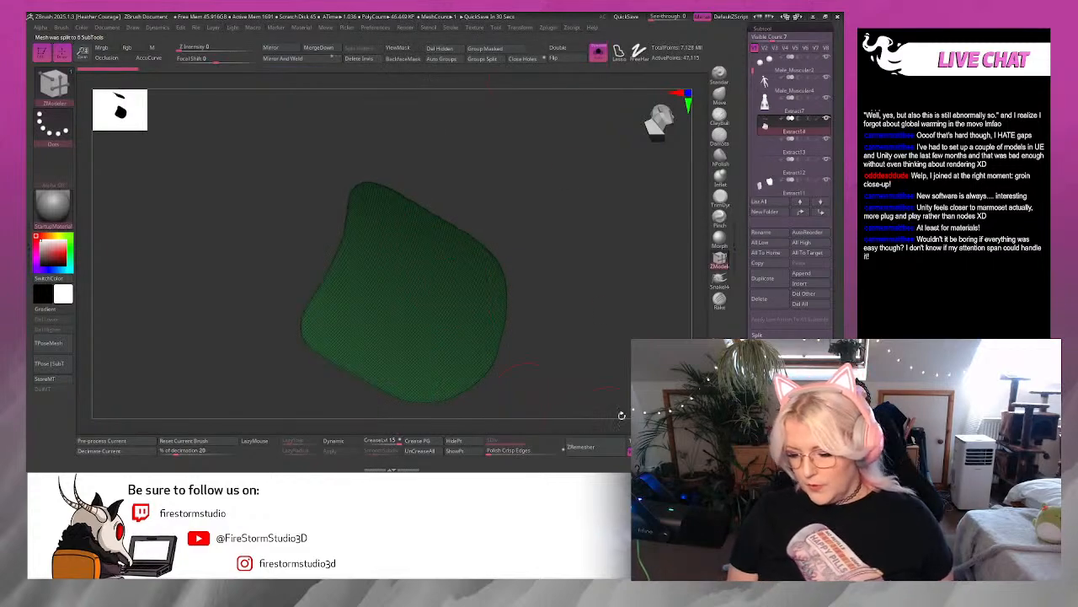
left_click_drag(604, 258, 563, 379)
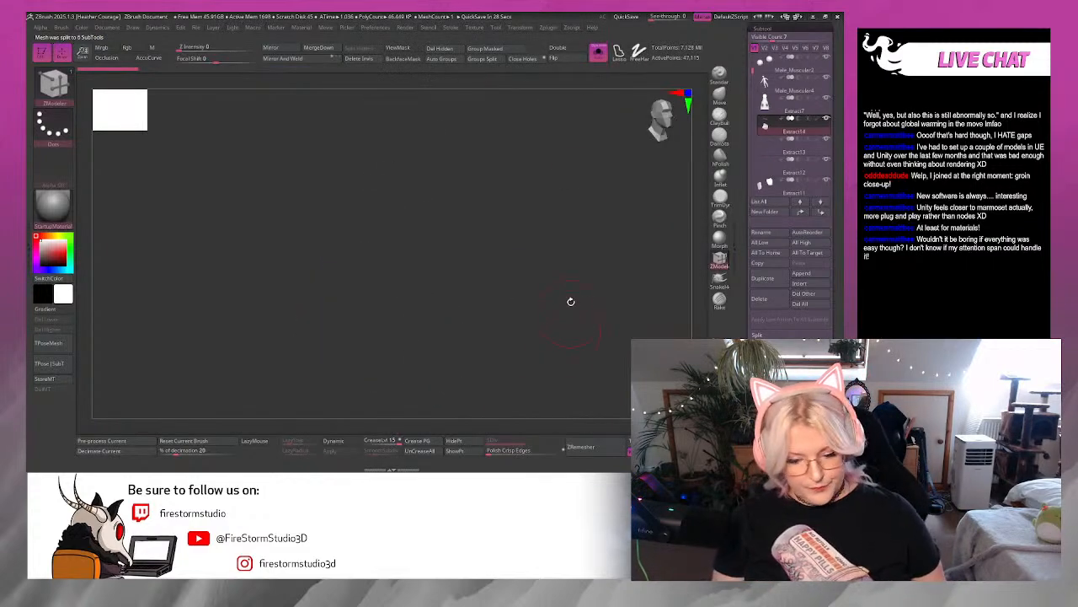
left_click(572, 48)
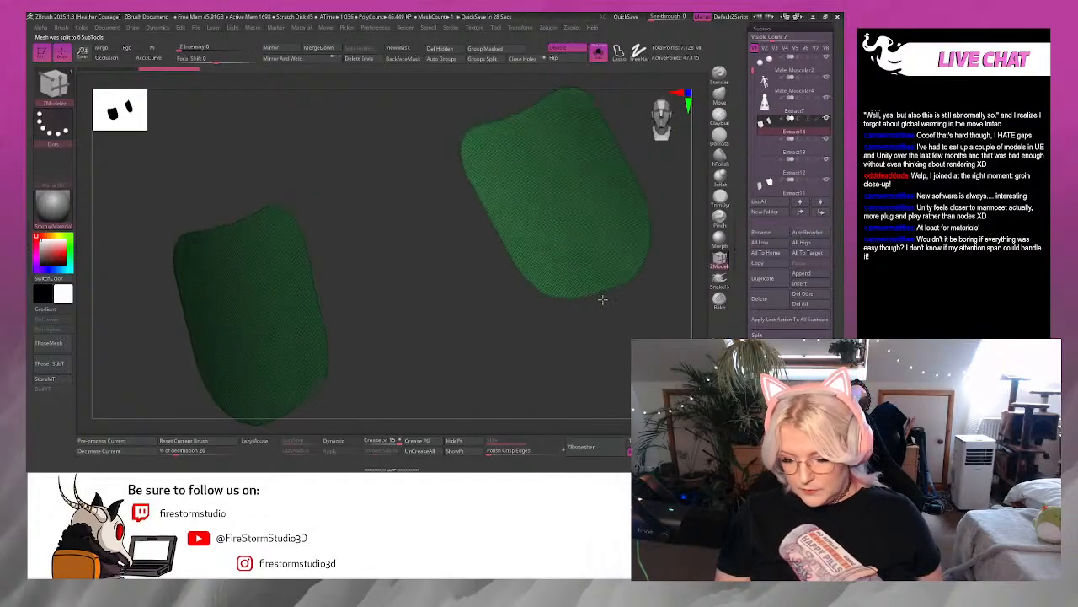
Delete the five surplus subtools left from the pocket split, keeping only the double-sided pair of panels.
left_click(765, 154)
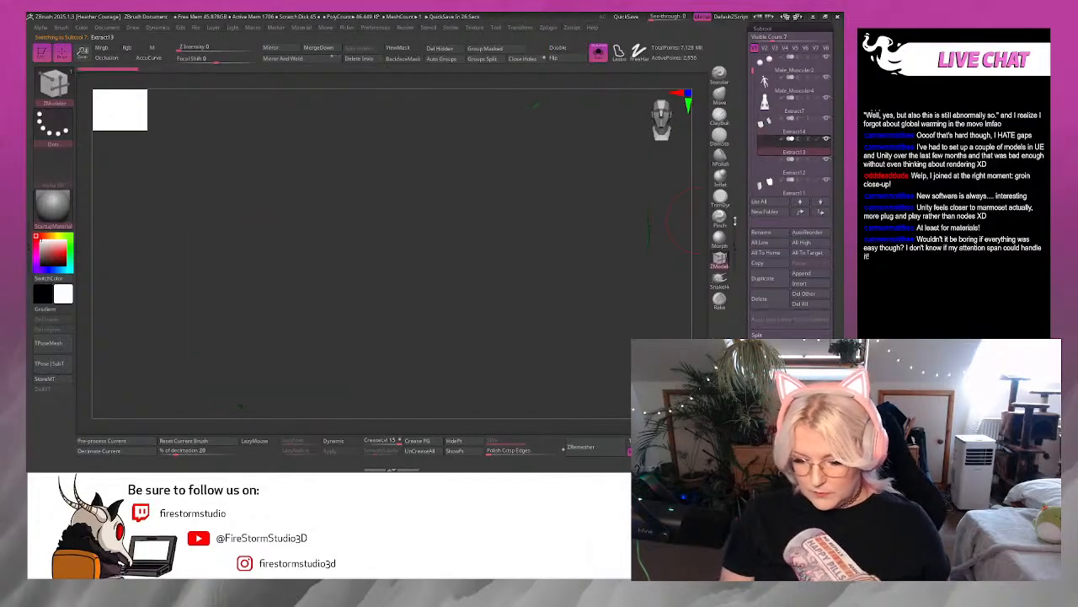
left_click(771, 300)
left_click(691, 322)
left_click(767, 300)
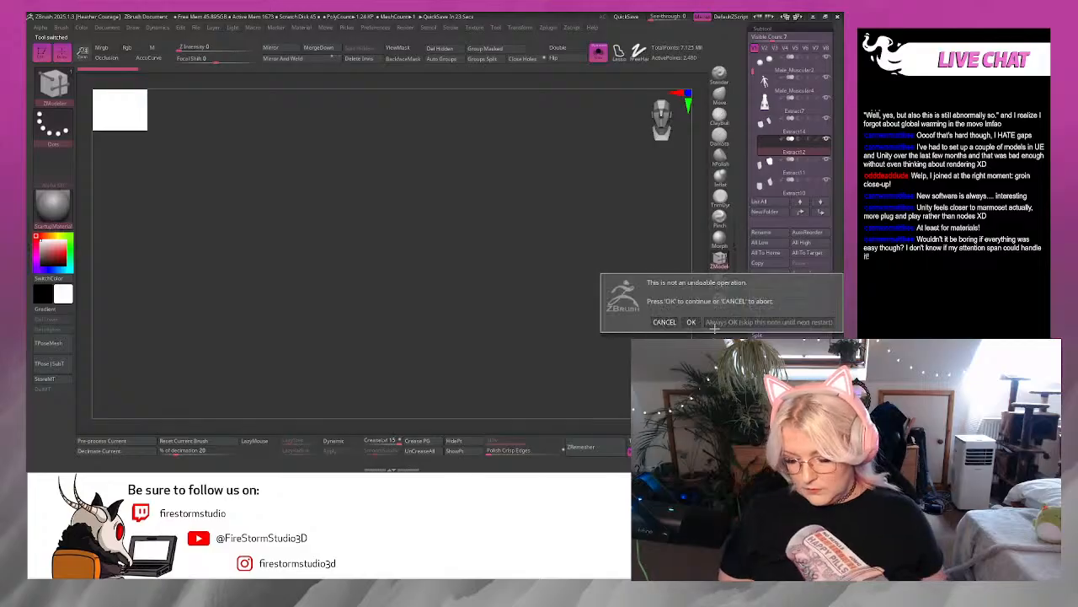
left_click(691, 322)
left_click(766, 300)
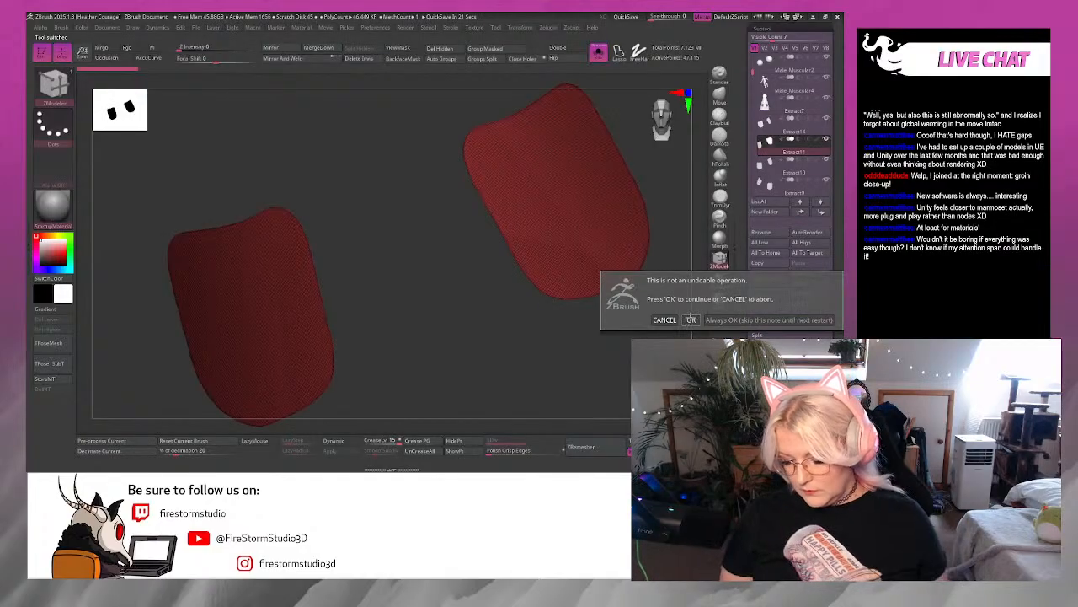
left_click(691, 319)
left_click(760, 300)
left_click(691, 321)
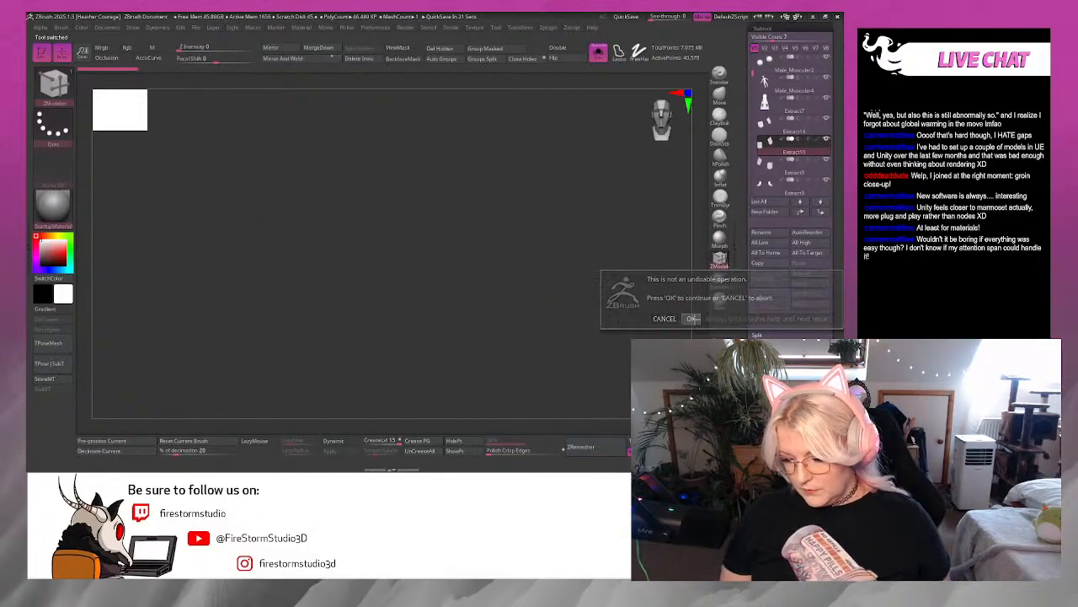
left_click(759, 300)
left_click(691, 321)
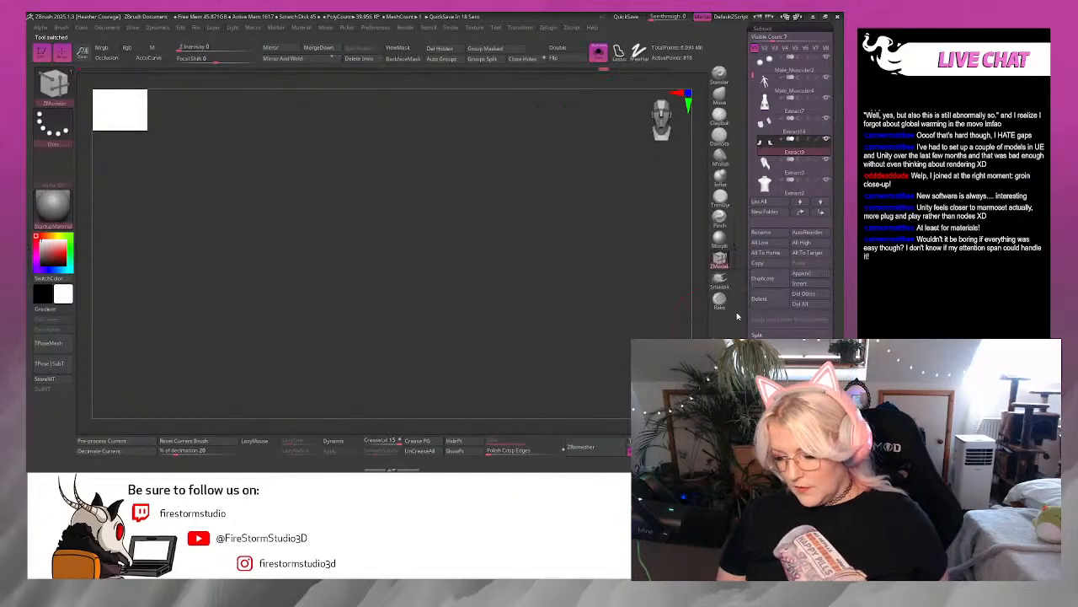
Clear the pocket mask from the apron and isolate the remaining pocket panels.
left_click(766, 126)
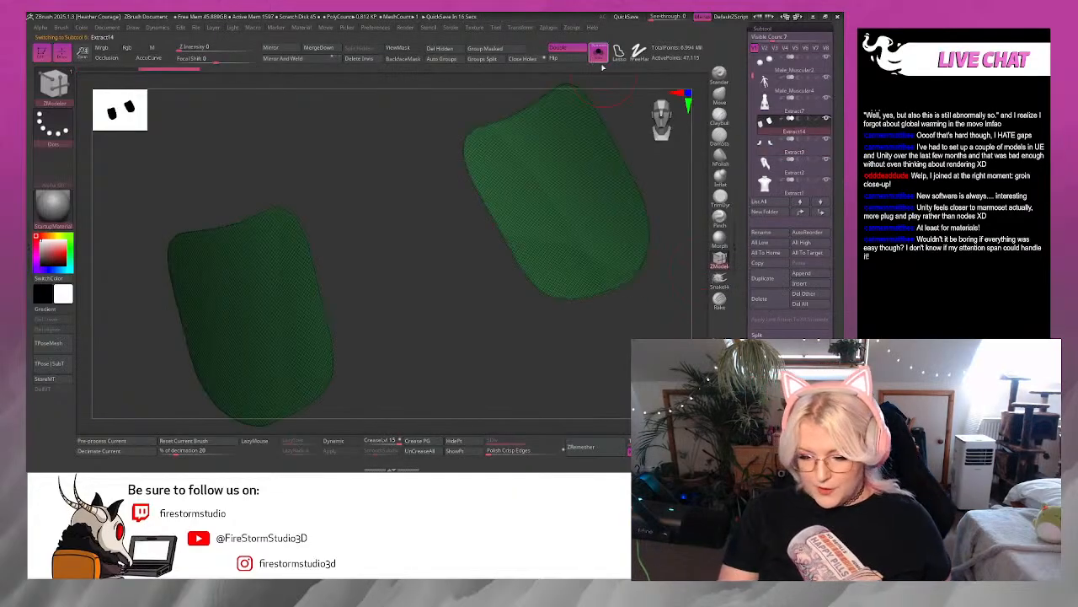
left_click(599, 53)
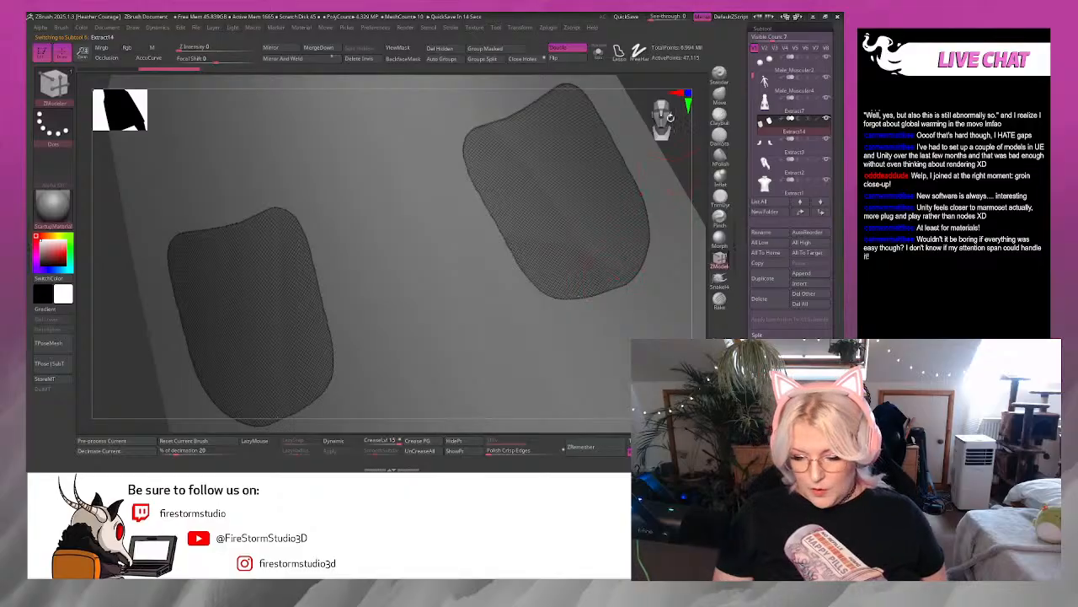
left_click(666, 114)
left_click(572, 344, "alt")
left_click_drag(638, 208, 628, 314, "ctrl")
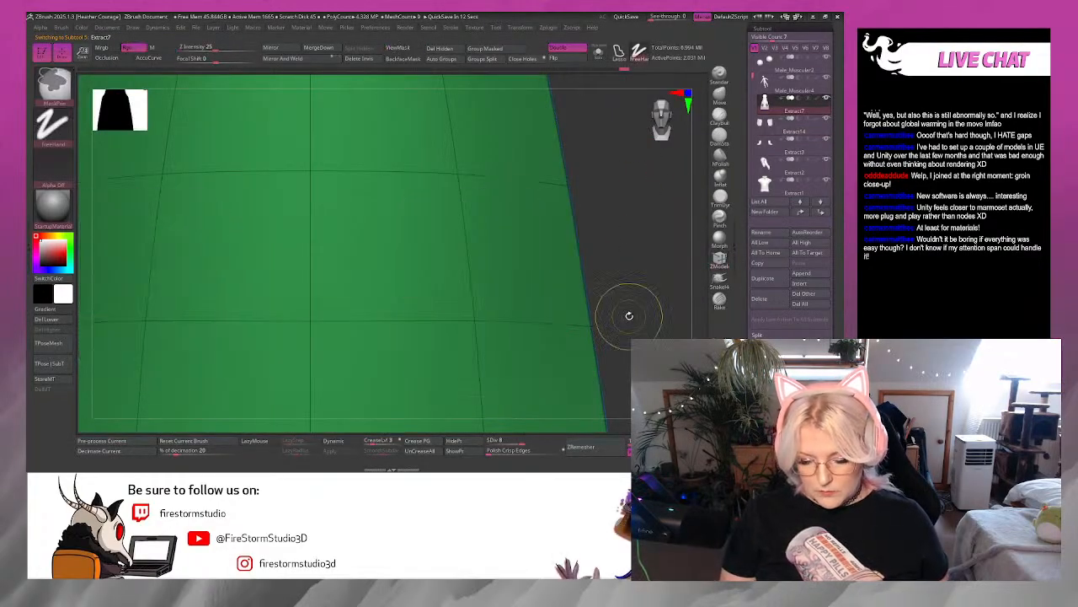
left_click(782, 127)
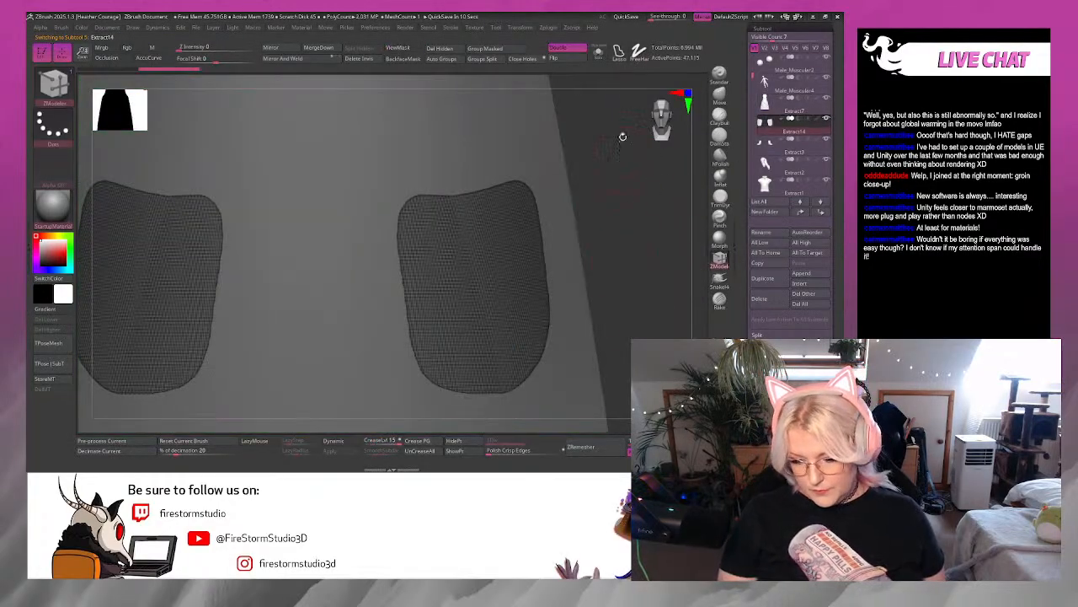
left_click(598, 54)
left_click_drag(598, 138, 625, 327)
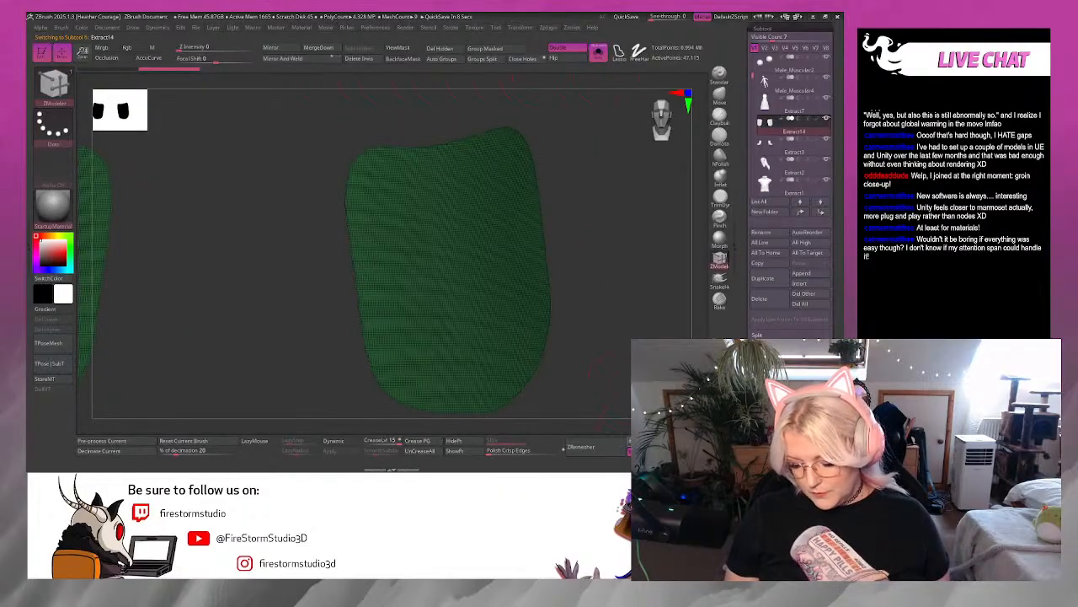
Run ZRemesher twice on the pocket panels to reduce them to a coarse quad mesh.
left_click(594, 447)
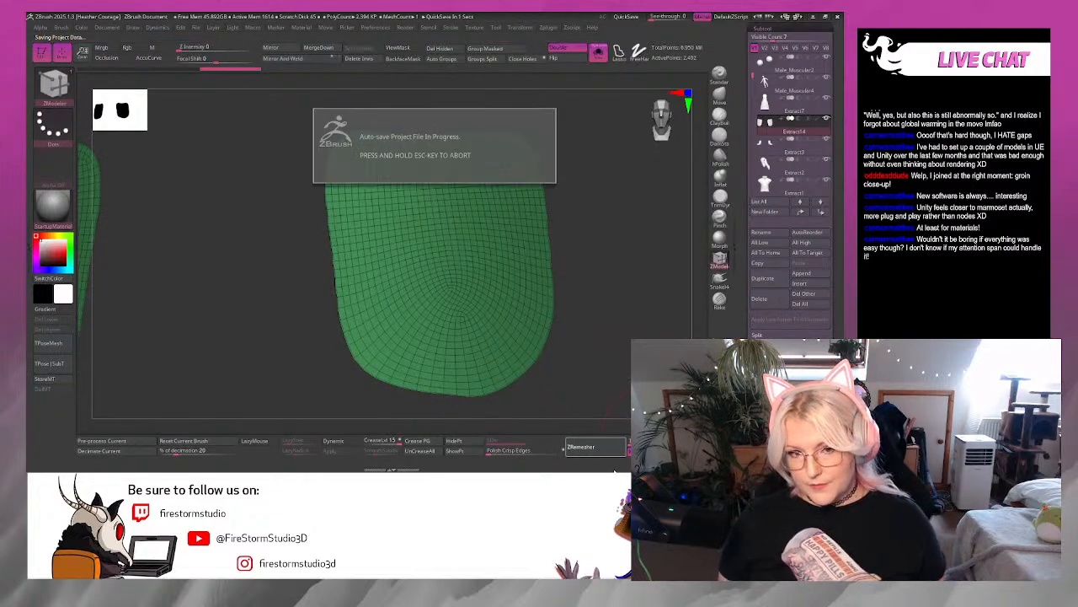
left_click(619, 448)
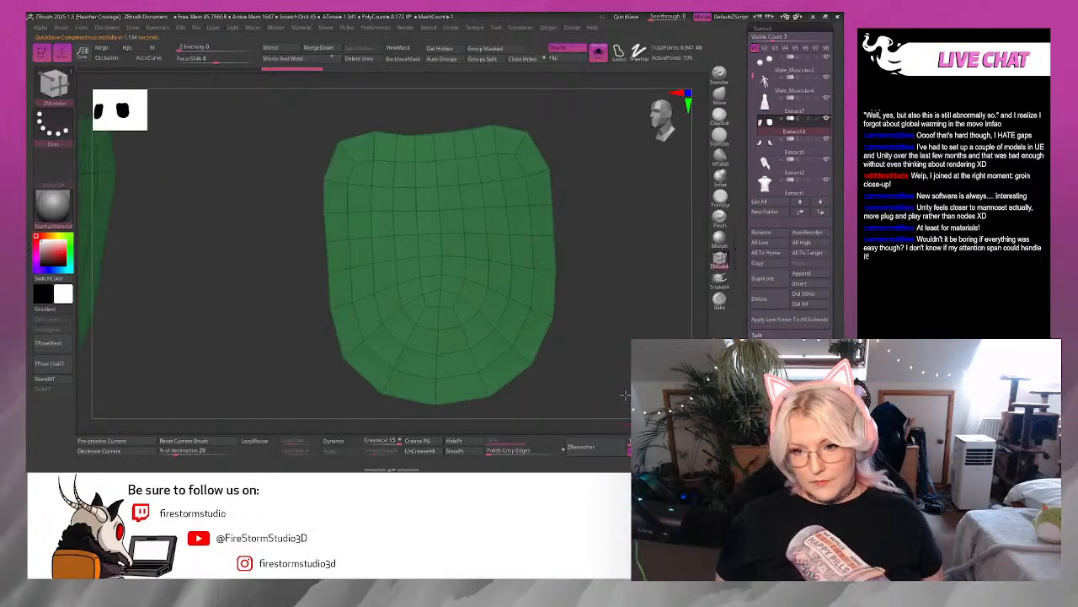
left_click_drag(625, 395, 626, 365)
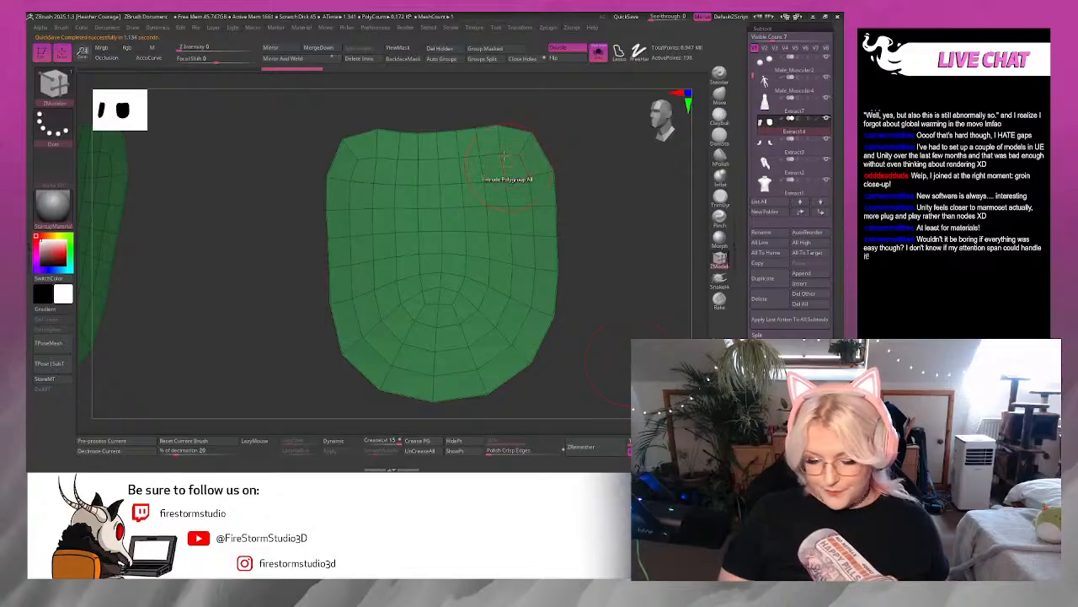
Set ZModeler's edge action to Insert with a single edge loop target and delete surplus vertical edge loops from the pocket panels.
key("space")
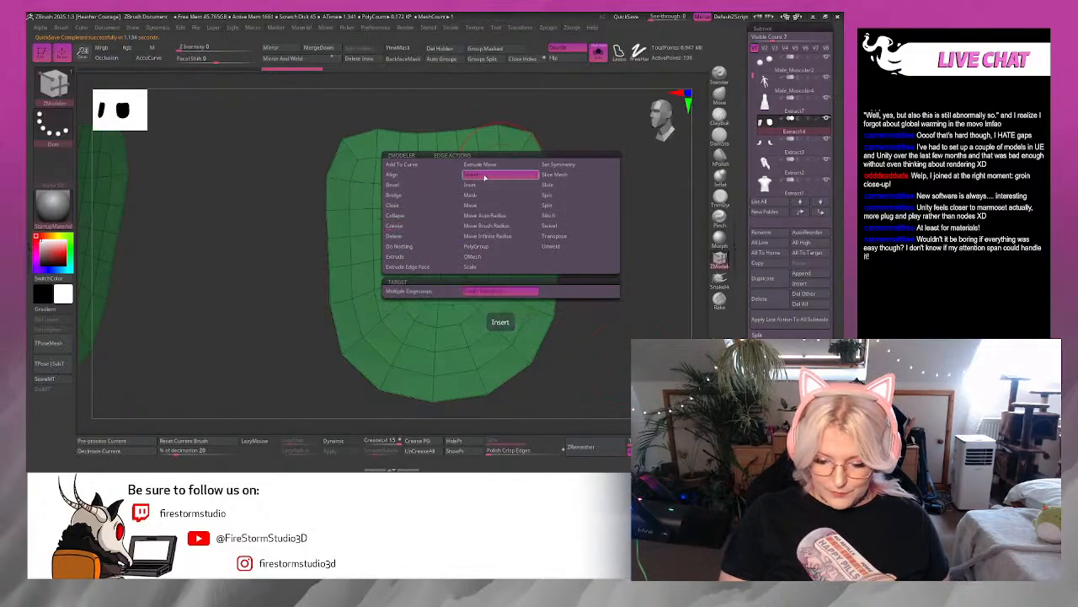
left_click(485, 177)
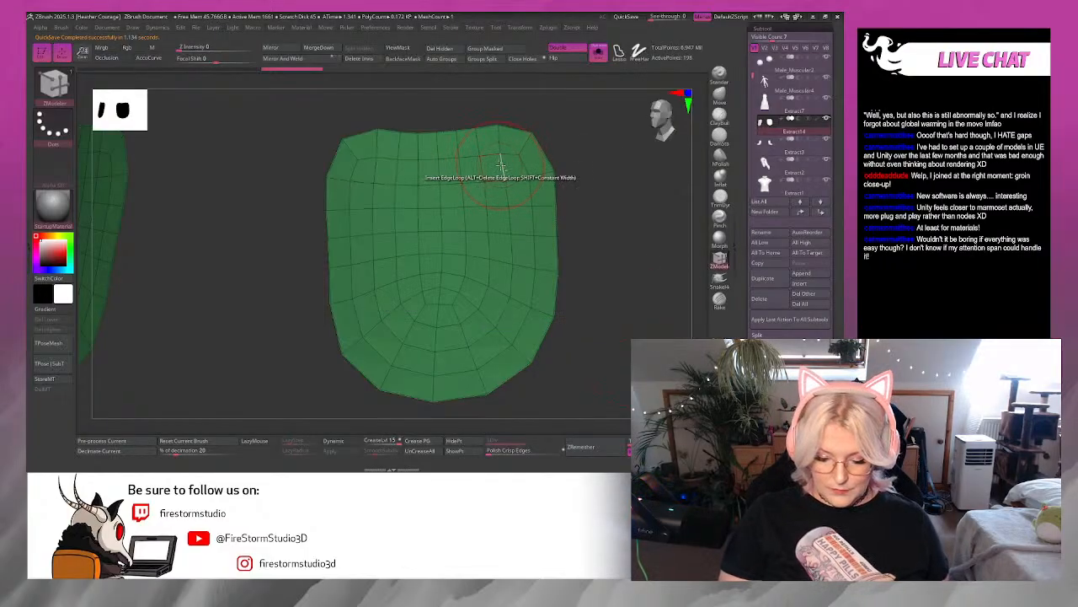
left_click(502, 167, "alt")
left_click(465, 177, "alt")
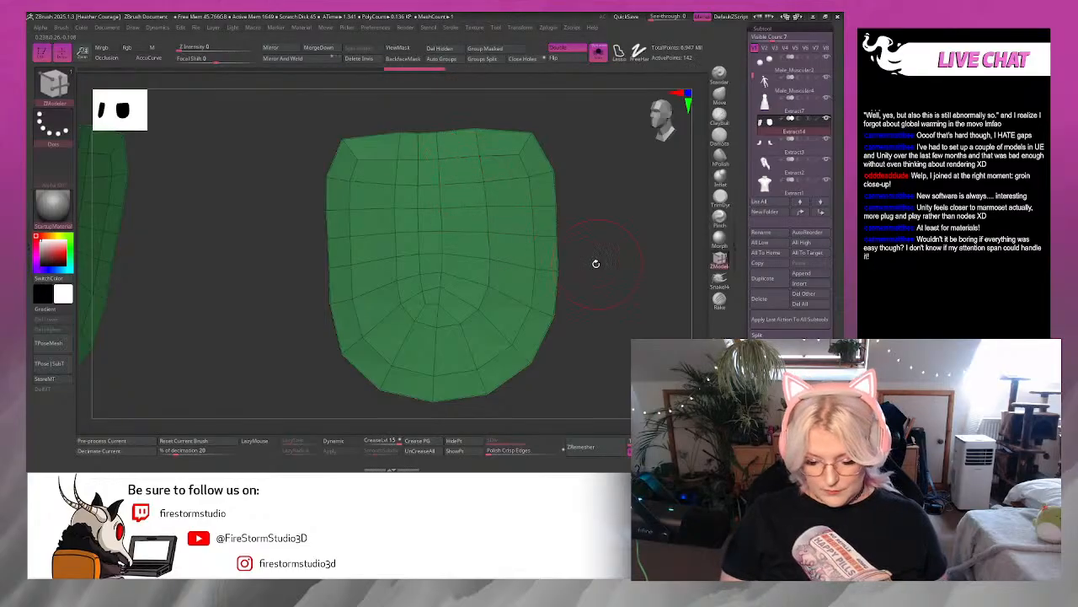
key("ctrl+z")
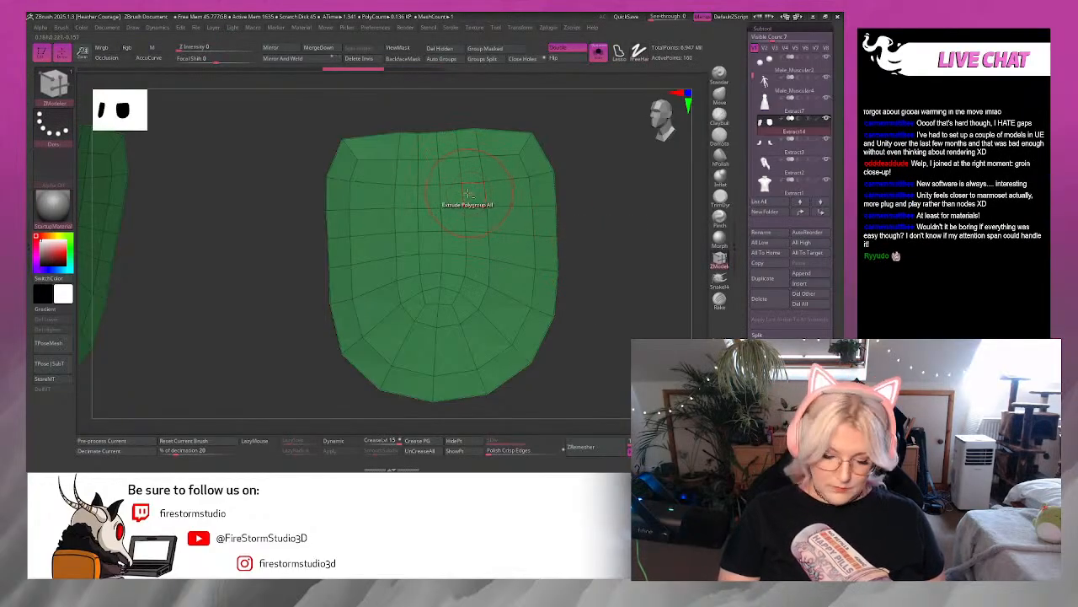
left_click(453, 201, "alt")
left_click(444, 209, "alt")
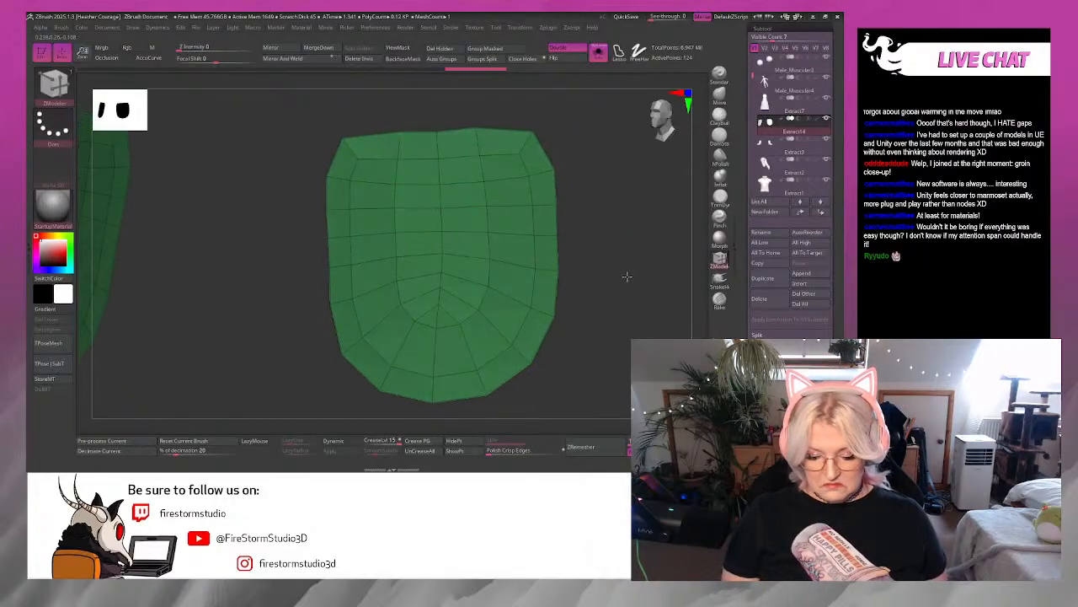
Delete the surplus horizontal edge loops from the upper and side areas of the pocket panels.
left_click(502, 244, "alt")
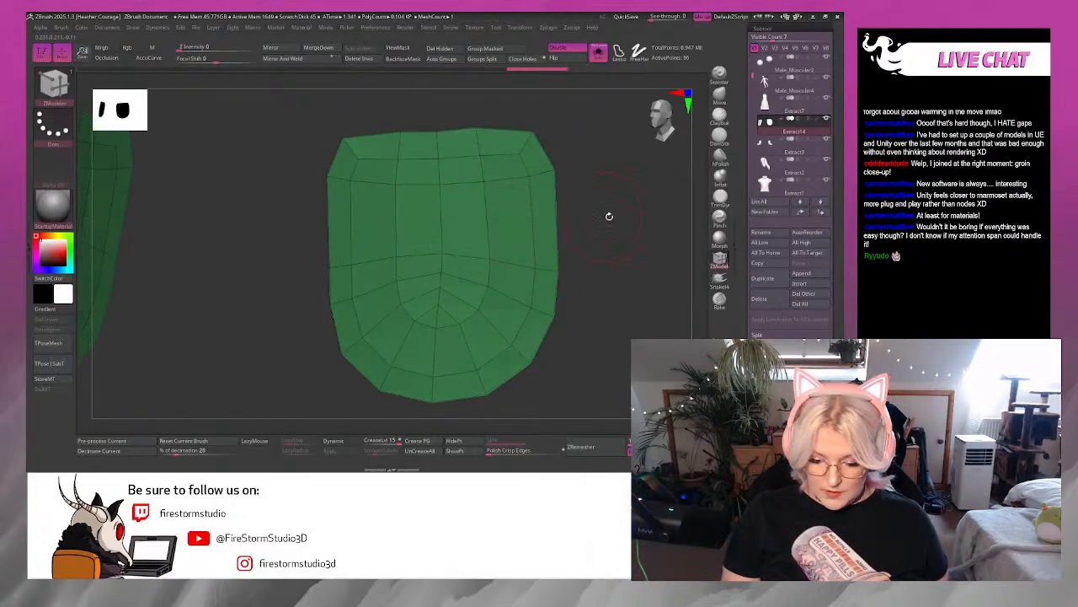
left_click(551, 191, "alt")
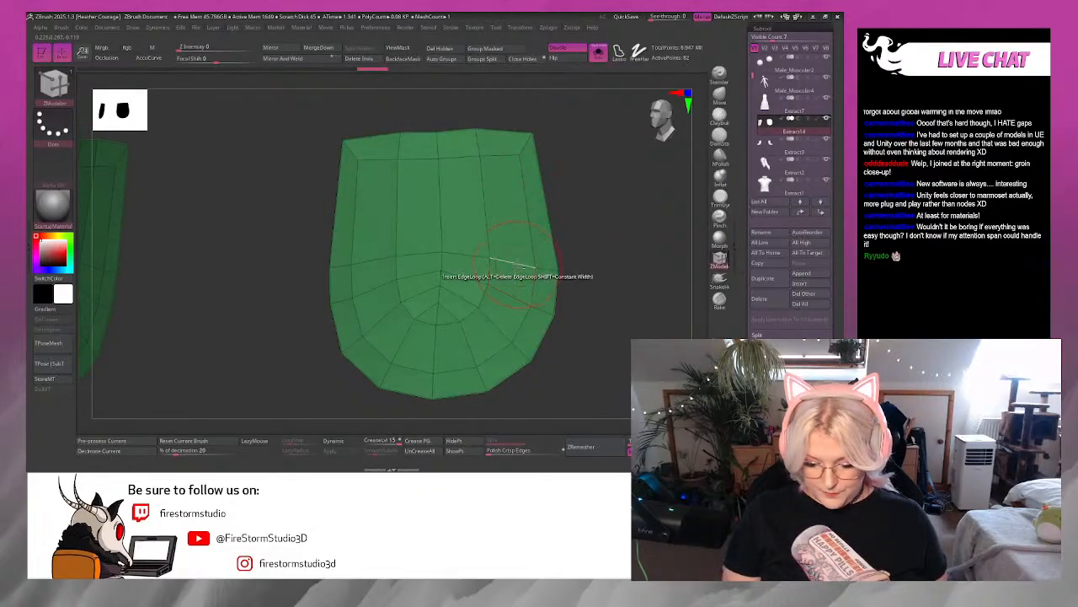
left_click(518, 265, "alt")
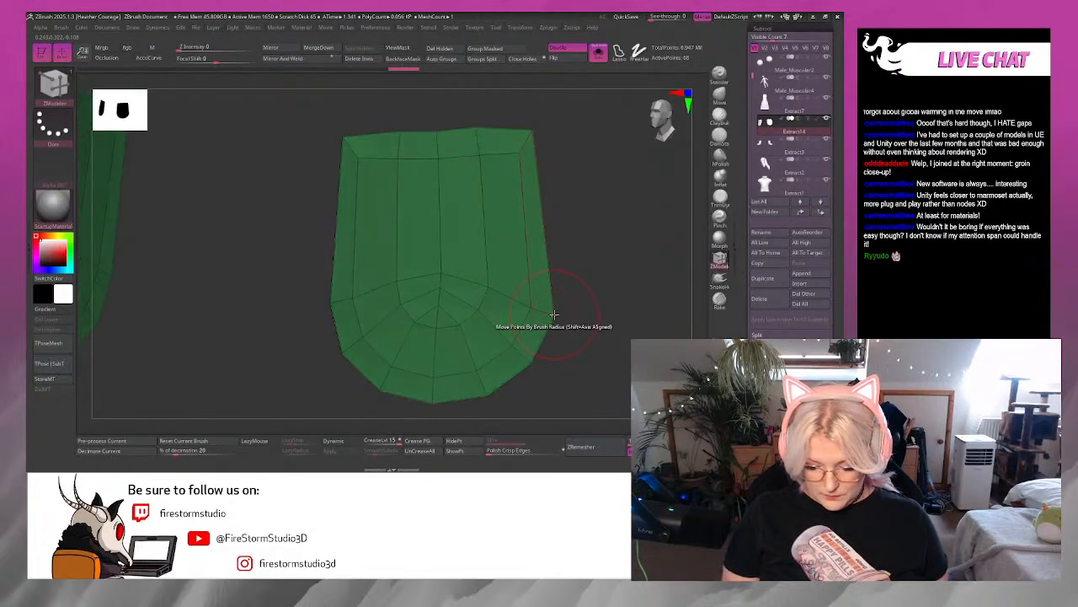
left_click(550, 313, "alt")
mouse_move(580, 329)
left_mouse_down()
mouse_move(585, 317)
mouse_move(584, 327)
left_mouse_up()
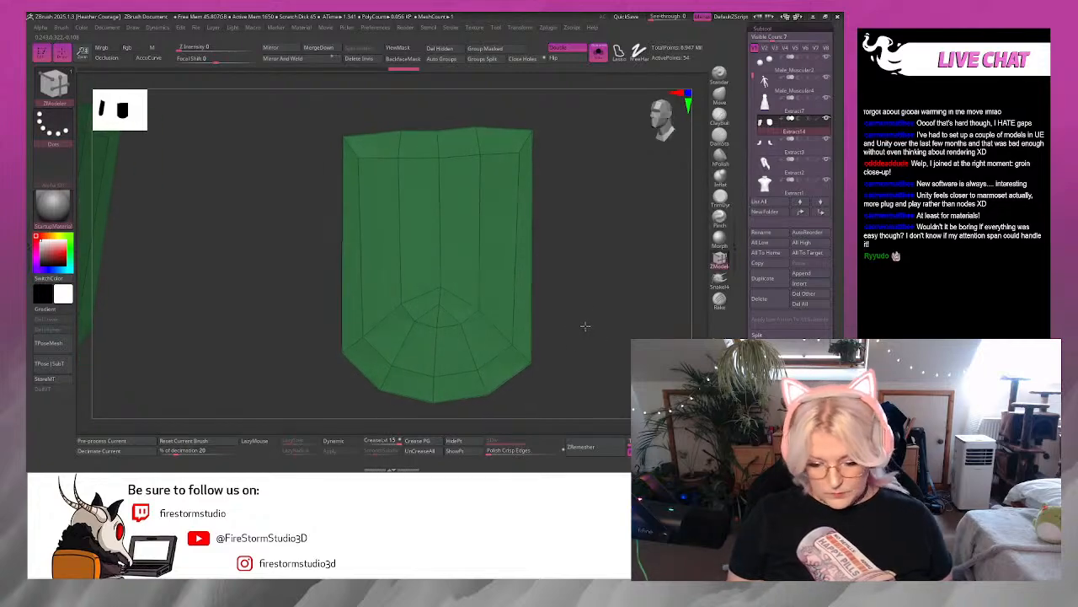
Set ZModeler's point action to Stitch and merge the surplus points of the inner arc near the pockets' rounded bottom.
key("space")
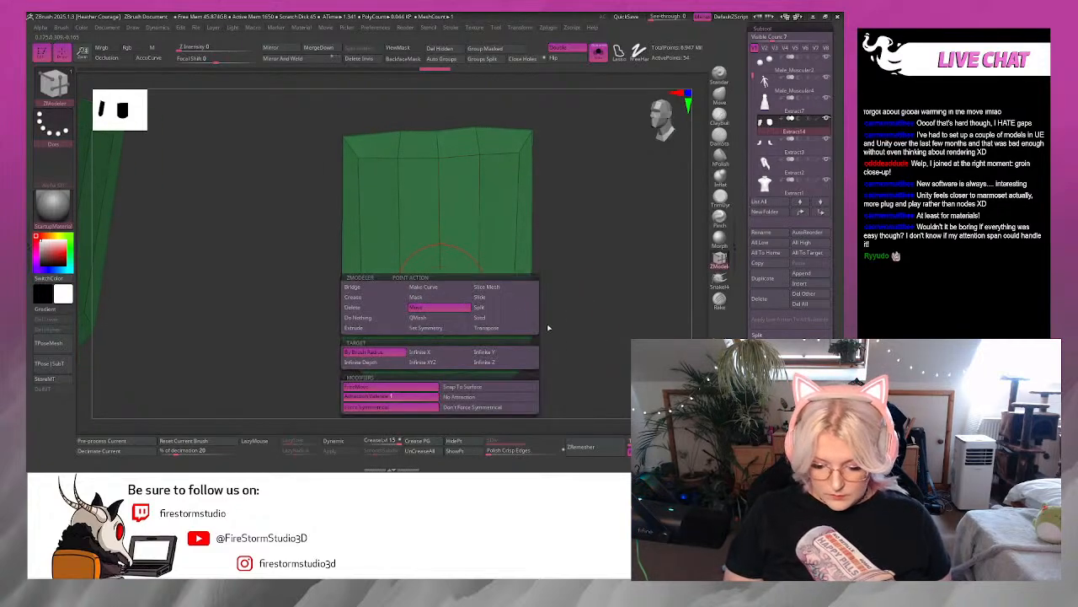
left_click(438, 307)
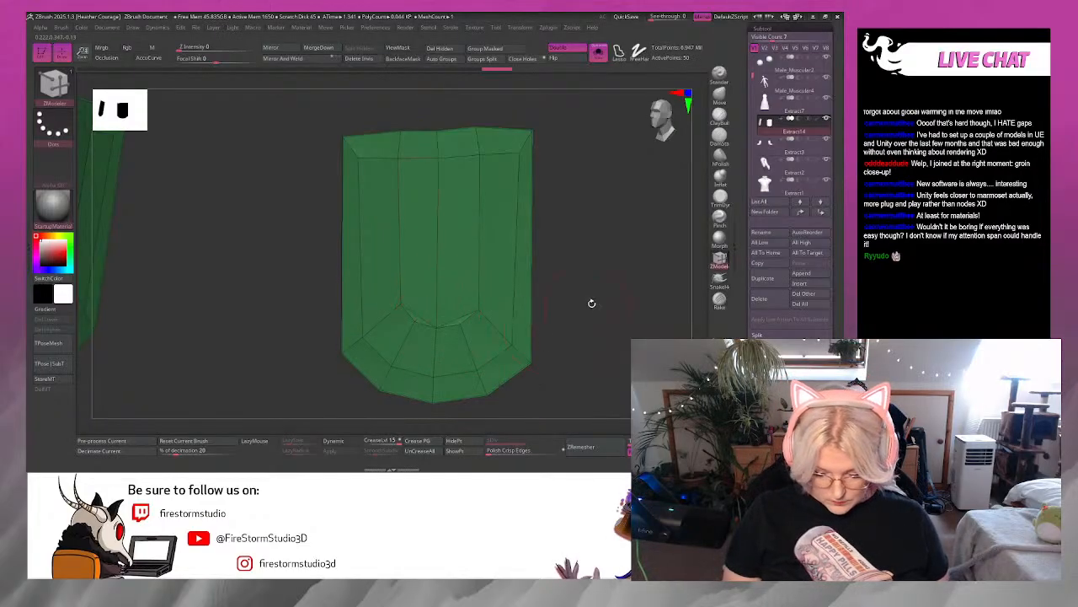
key("f")
right_click_drag(606, 316, 607, 333, "ctrl")
left_click(472, 325)
left_click(505, 302)
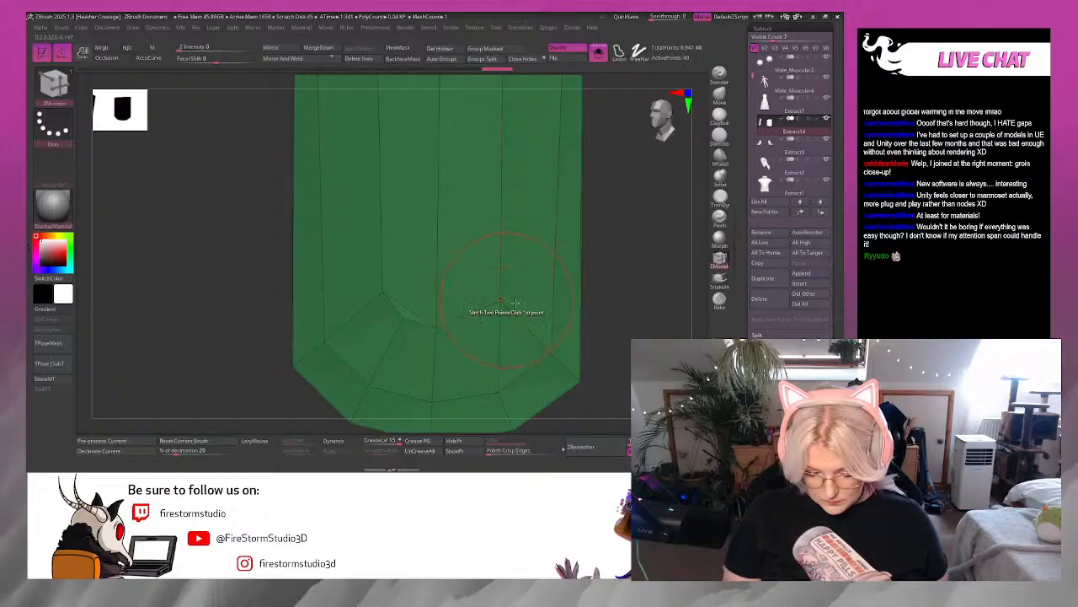
left_click(403, 318)
left_click(384, 293)
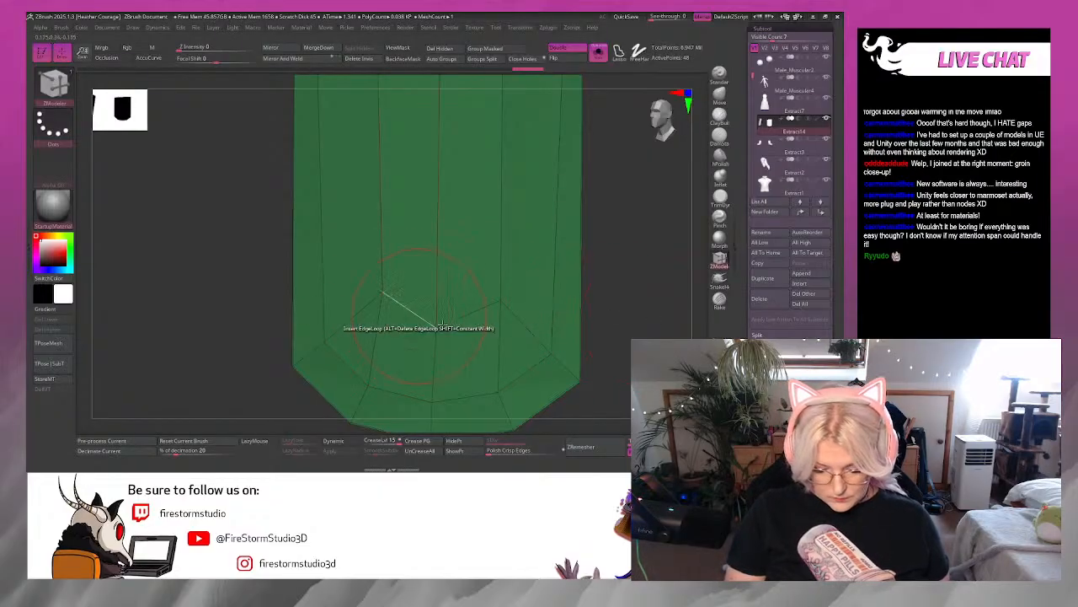
Stitch the two inner points beside the pockets' centre line into the middle point above the rounded bottom.
left_click_drag(653, 316, 636, 291)
left_click_drag(599, 325, 544, 325)
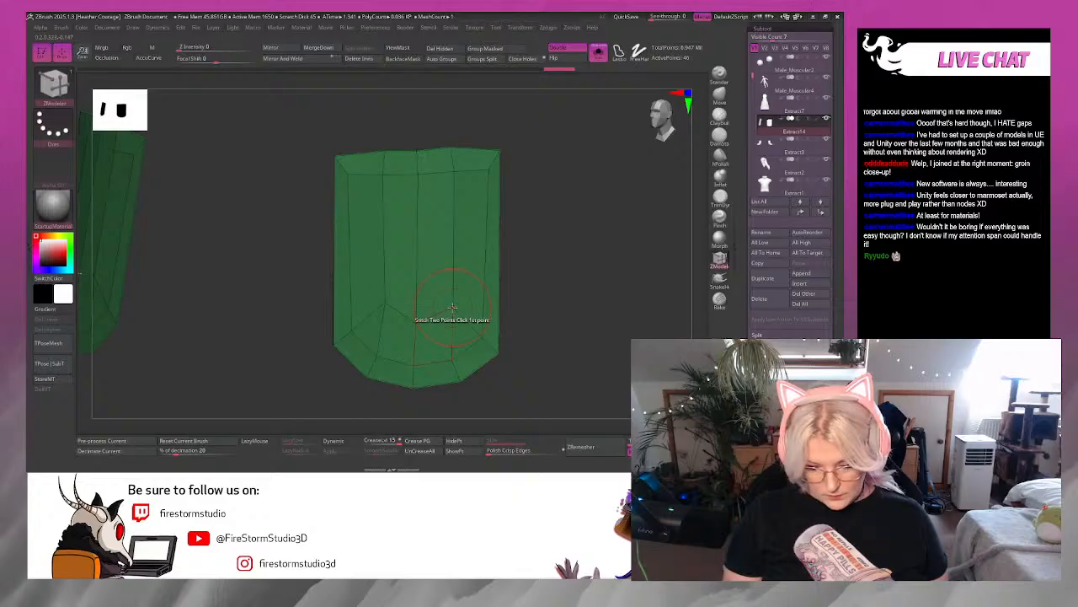
key("space")
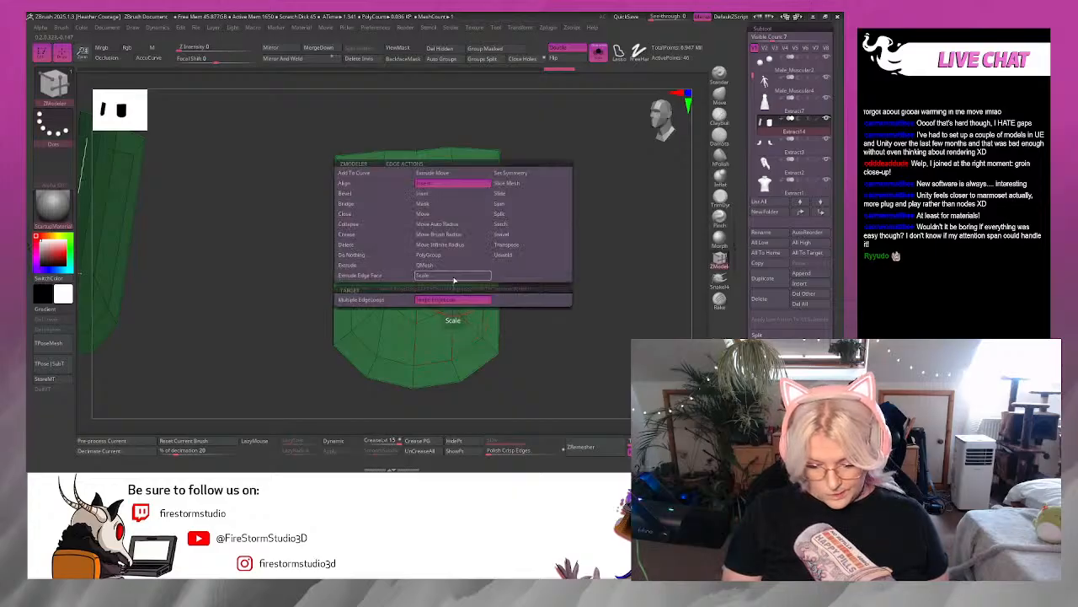
left_click(441, 187)
left_click(453, 212, "alt")
left_click(389, 223)
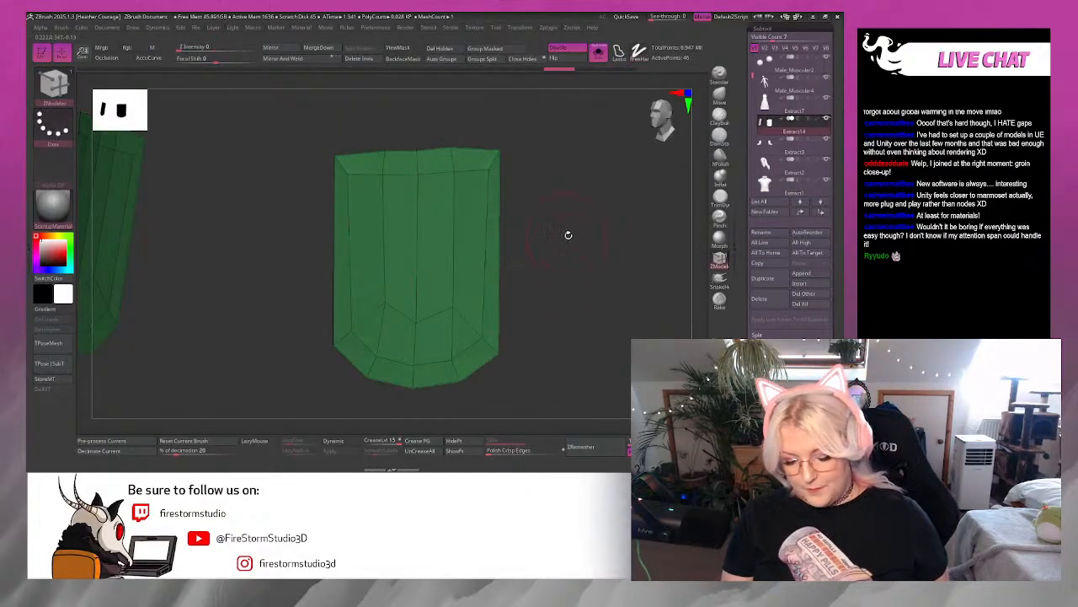
left_click(435, 310)
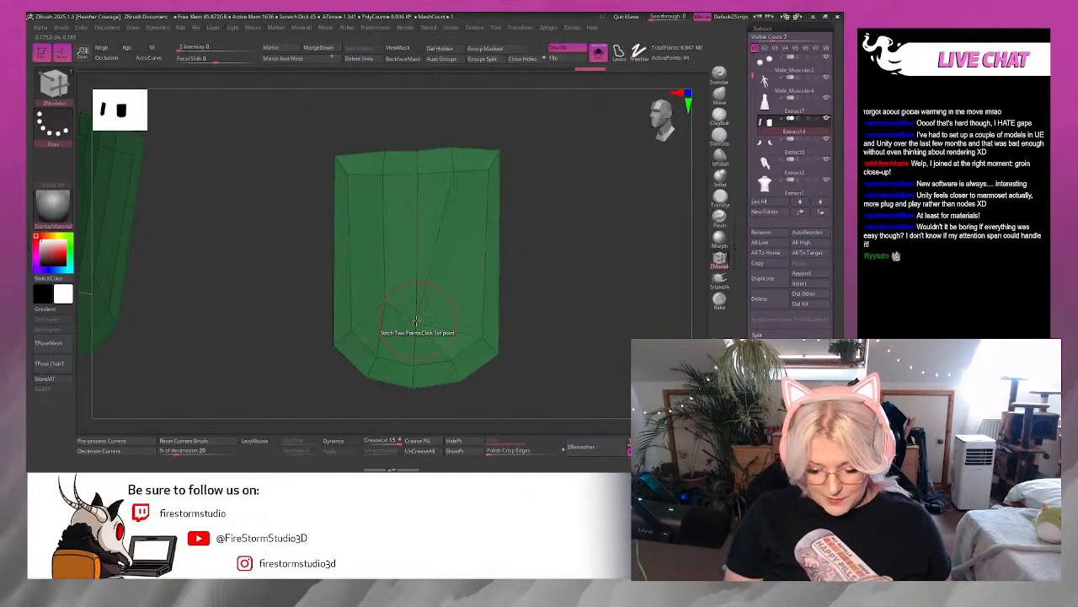
left_click(416, 323)
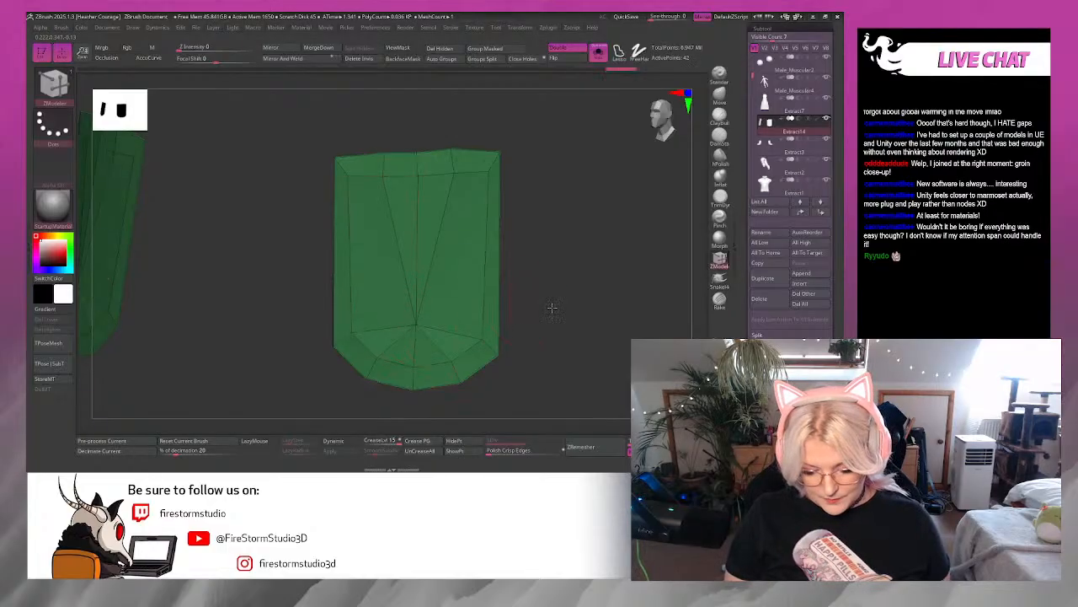
Stitch the extra inner and outer points along the pockets' top edge into the centre line.
left_click_drag(552, 337, 540, 277)
left_click(376, 139)
left_click(418, 138)
left_click(420, 138)
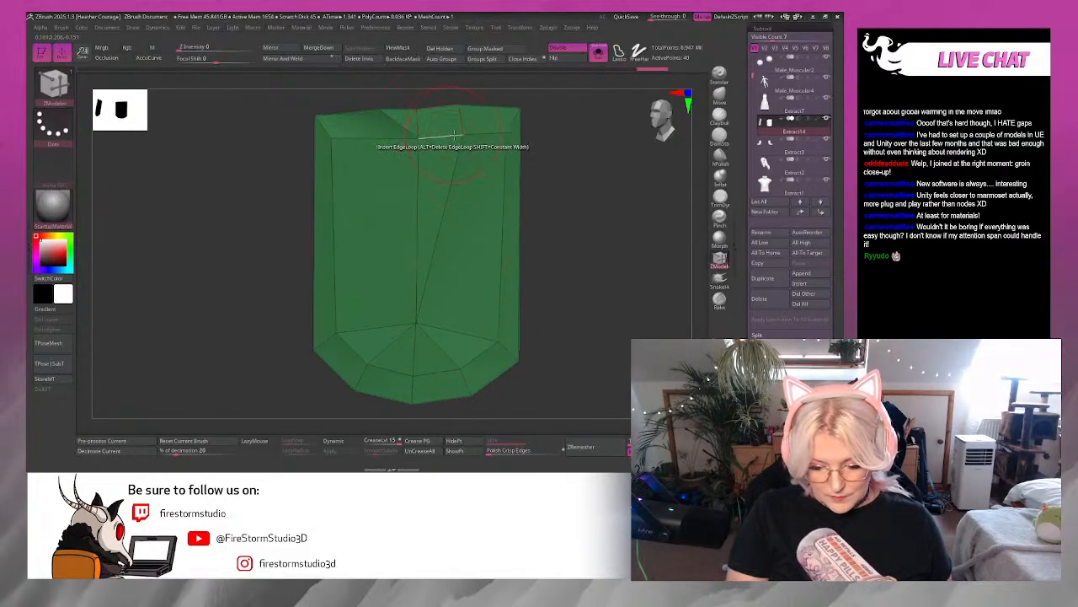
left_click(460, 135)
left_click_drag(573, 177, 572, 261, "alt")
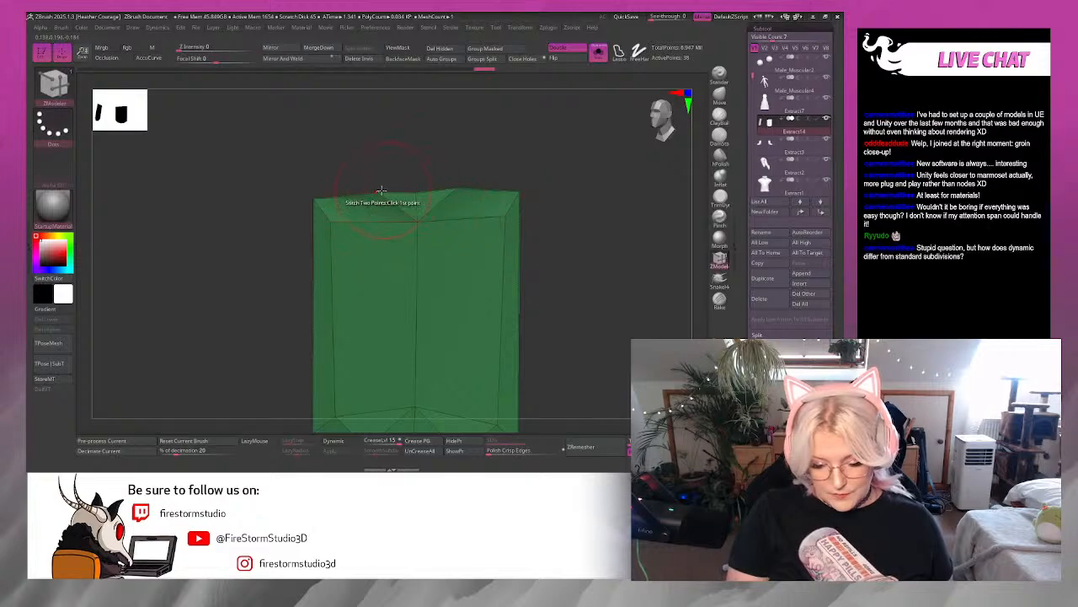
left_click(380, 191)
left_click(417, 192)
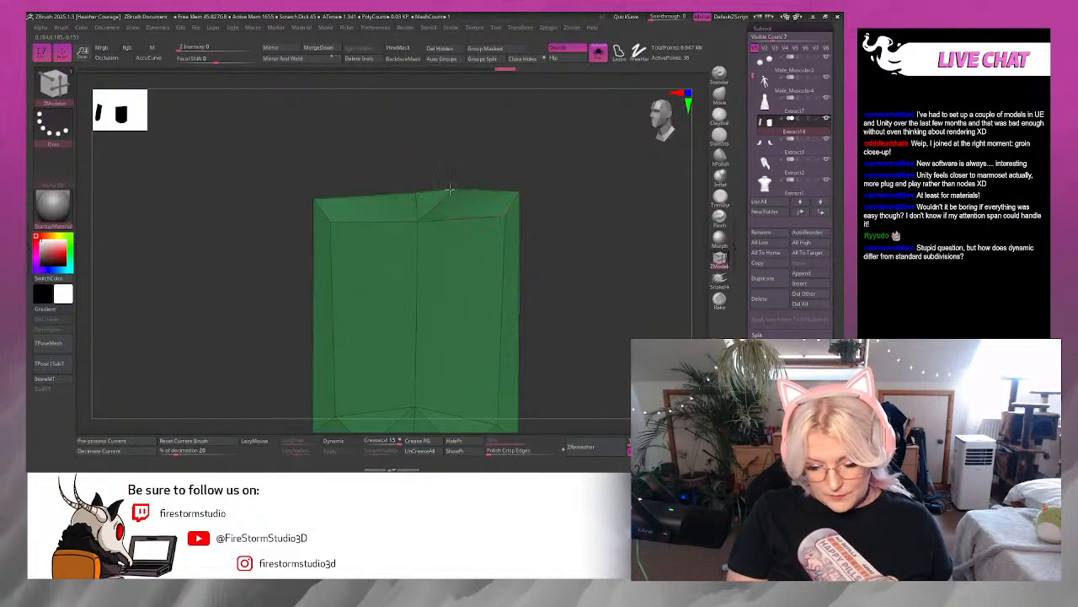
Reposition the centre point of the triangle fan at the pockets' rounded bottom with a ZModeler point action.
left_click_drag(559, 277, 559, 230, "alt")
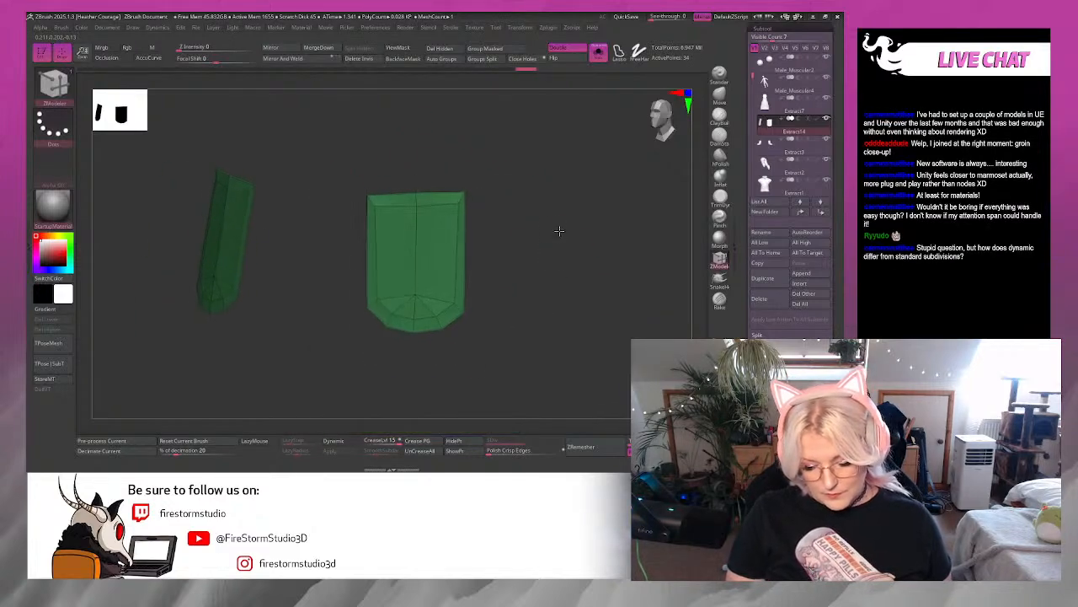
left_click_drag(554, 289, 421, 252)
key("space")
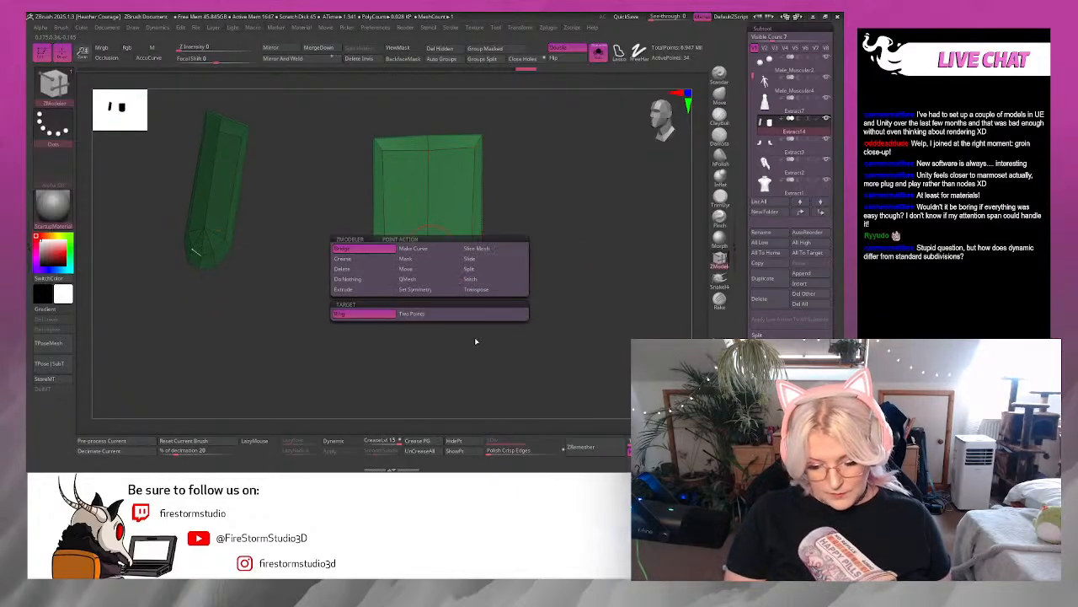
left_click(423, 269)
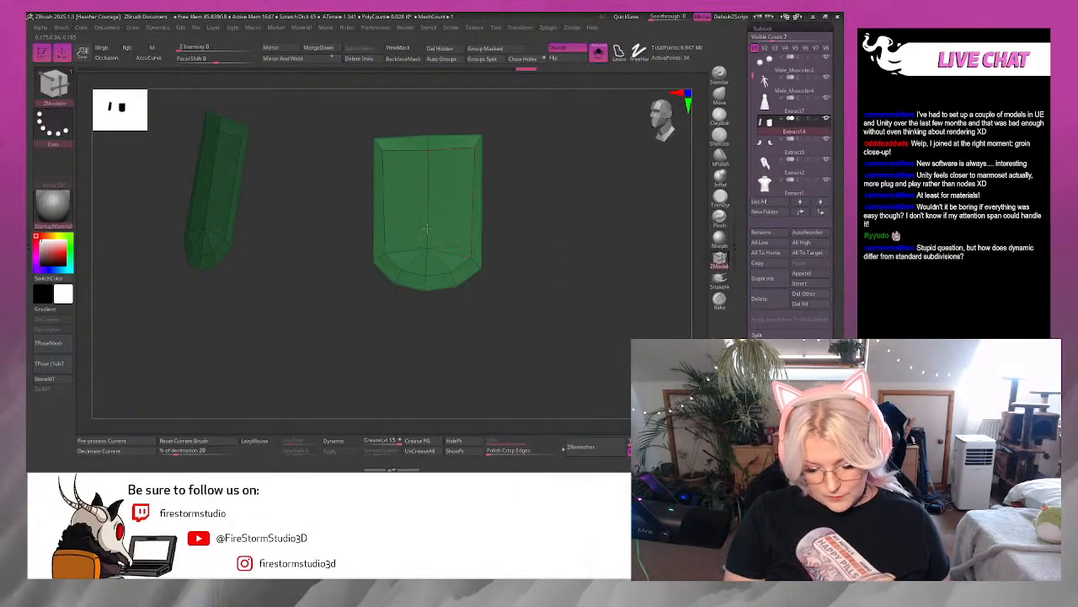
left_click(427, 249)
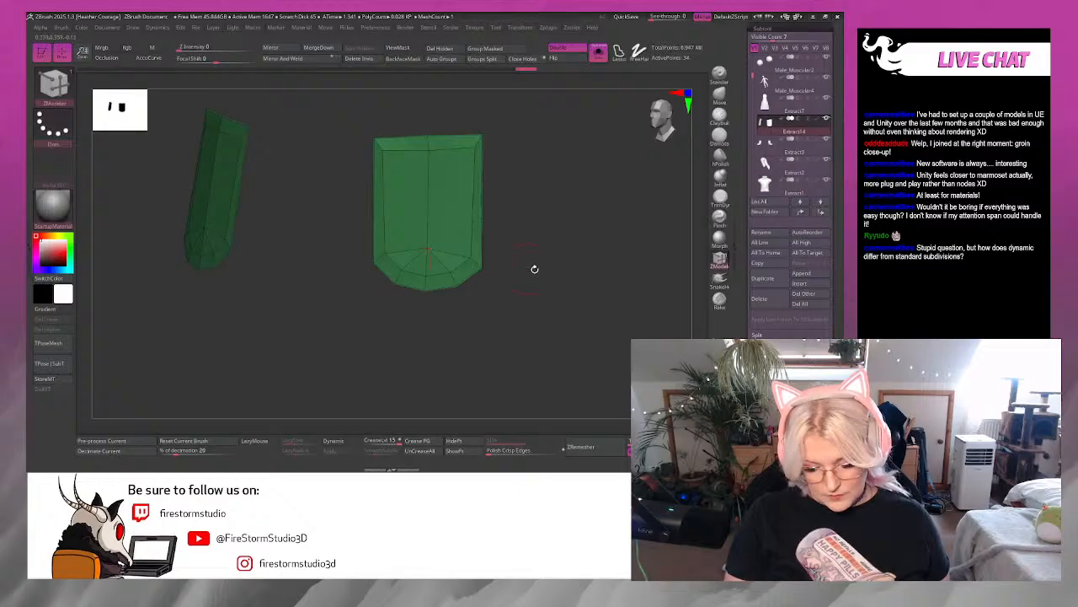
left_click_drag(534, 267, 320, 73)
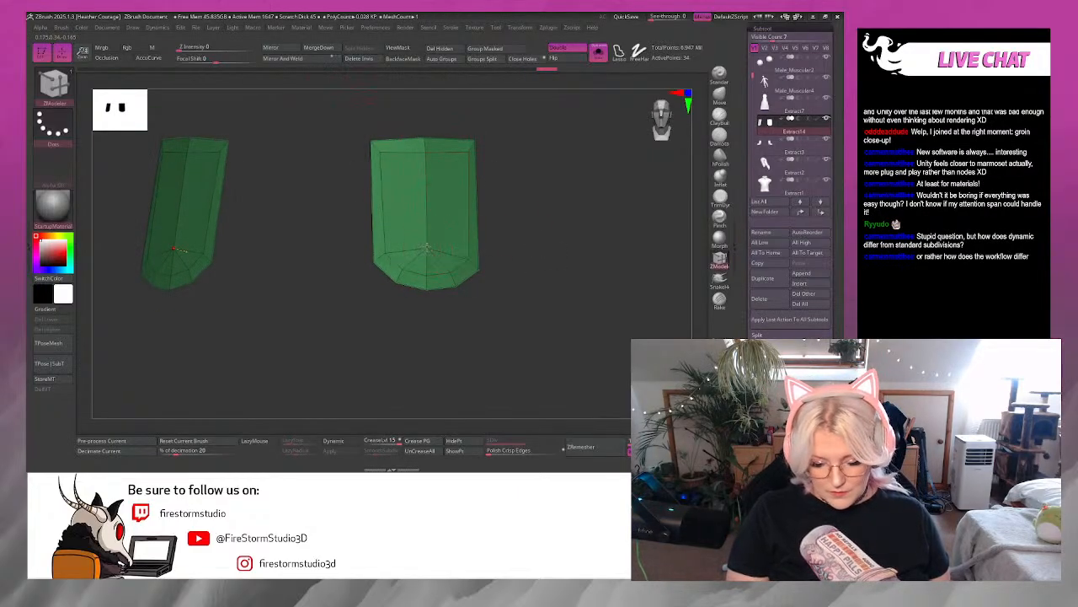
key("space")
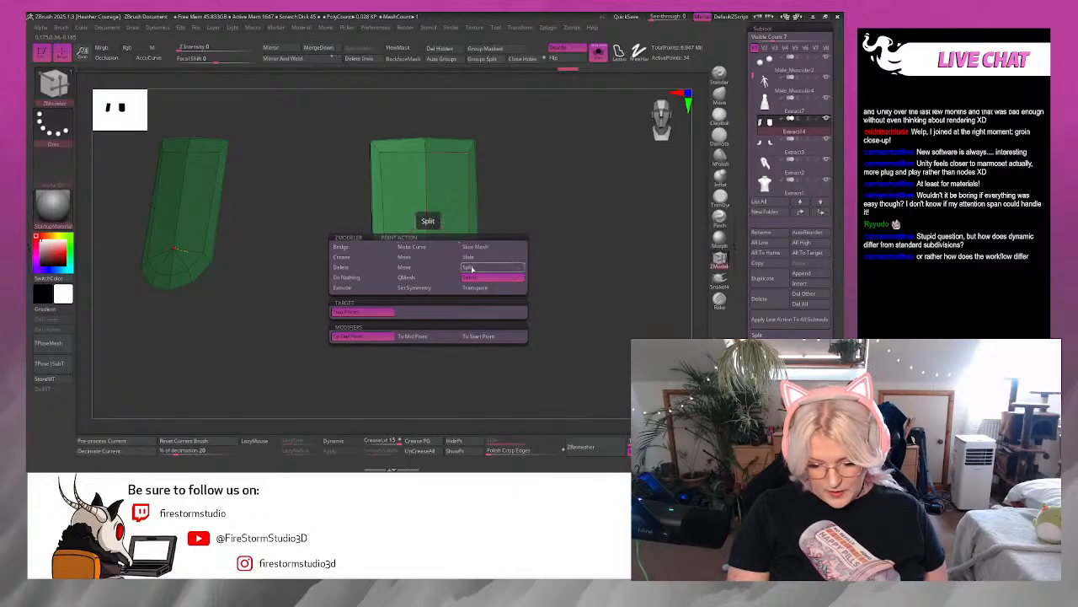
left_click(463, 268)
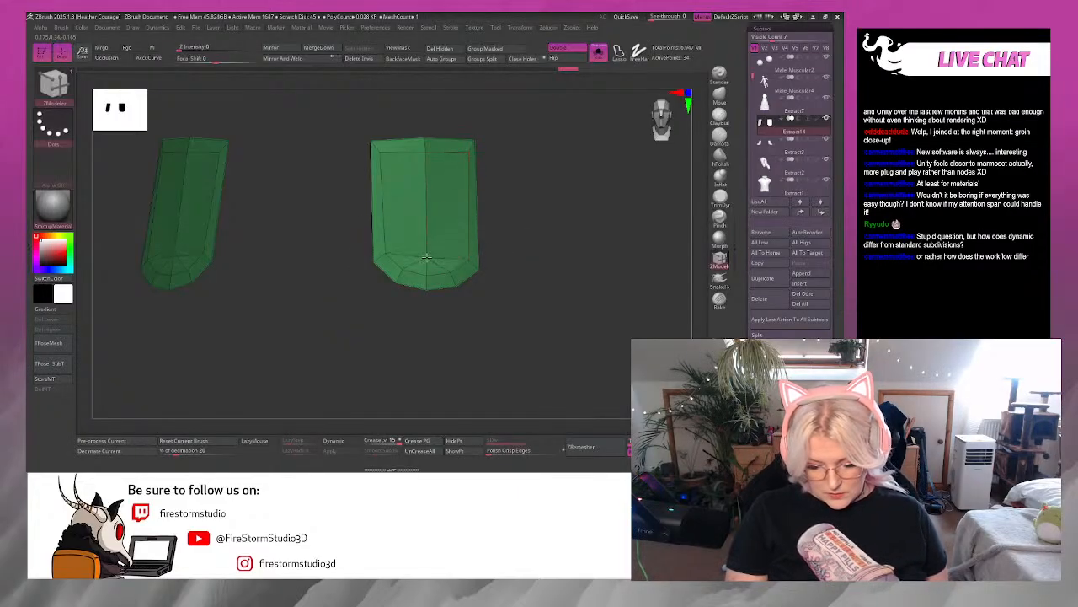
left_click_drag(536, 202, 607, 169)
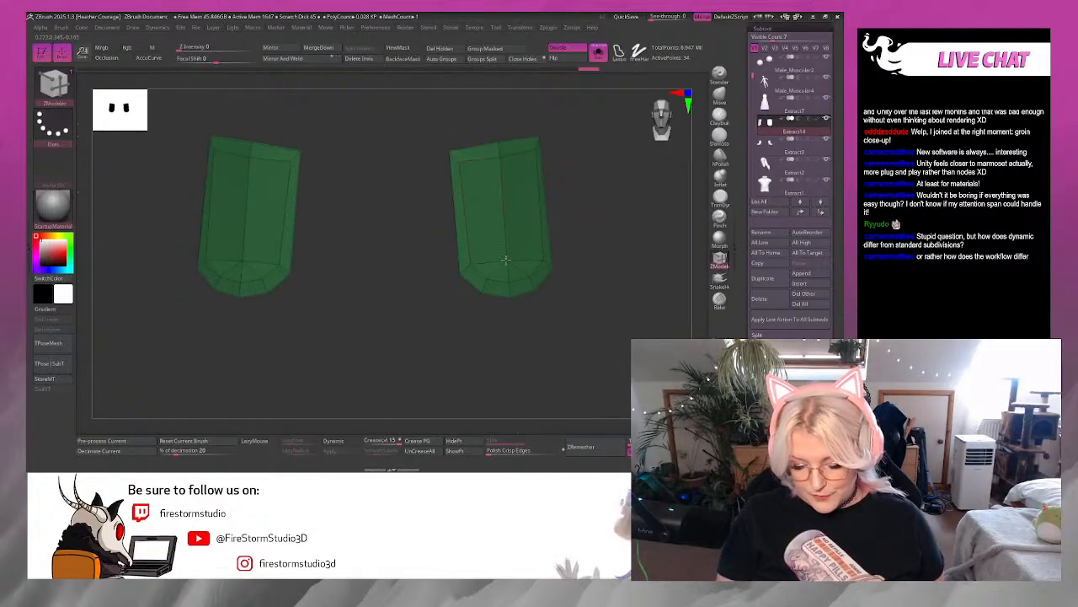
left_click_drag(613, 210, 583, 205)
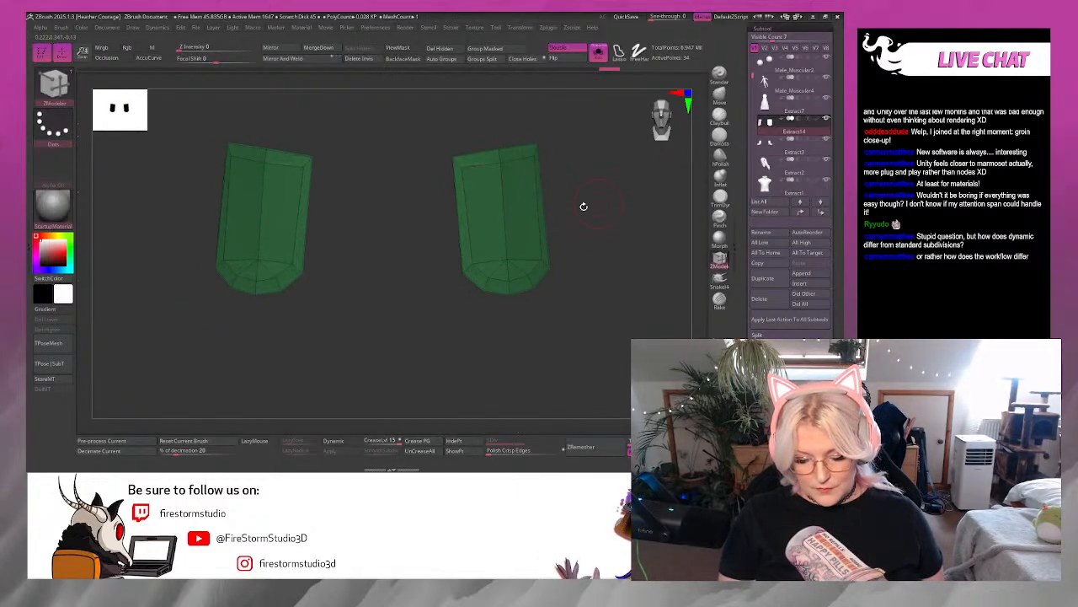
Insert two horizontal edge loops across the pocket panels and check their placement against the apron.
key("space")
left_click(500, 194)
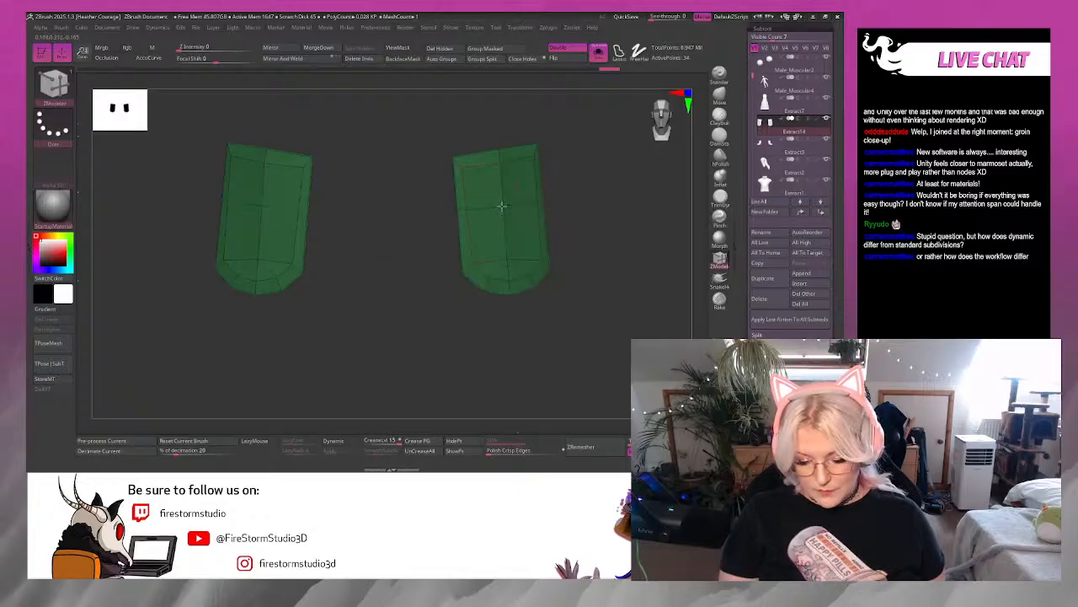
left_click_drag(589, 251, 581, 168, "alt")
left_click(598, 53)
left_click_drag(606, 211, 606, 224)
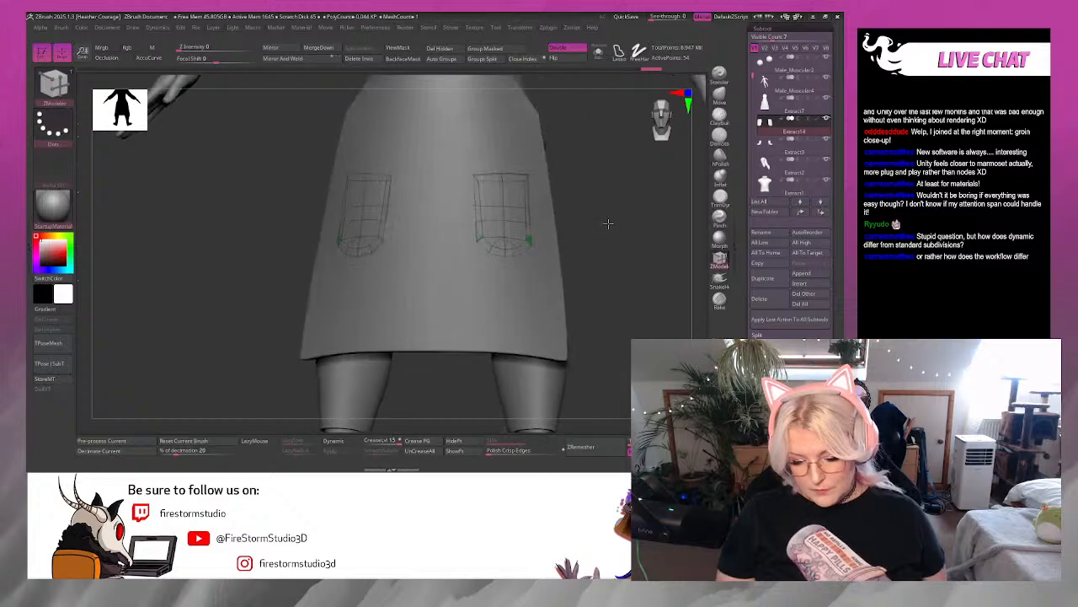
left_click(598, 53)
left_click_drag(587, 148, 600, 268, "alt")
left_click_drag(600, 268, 607, 193)
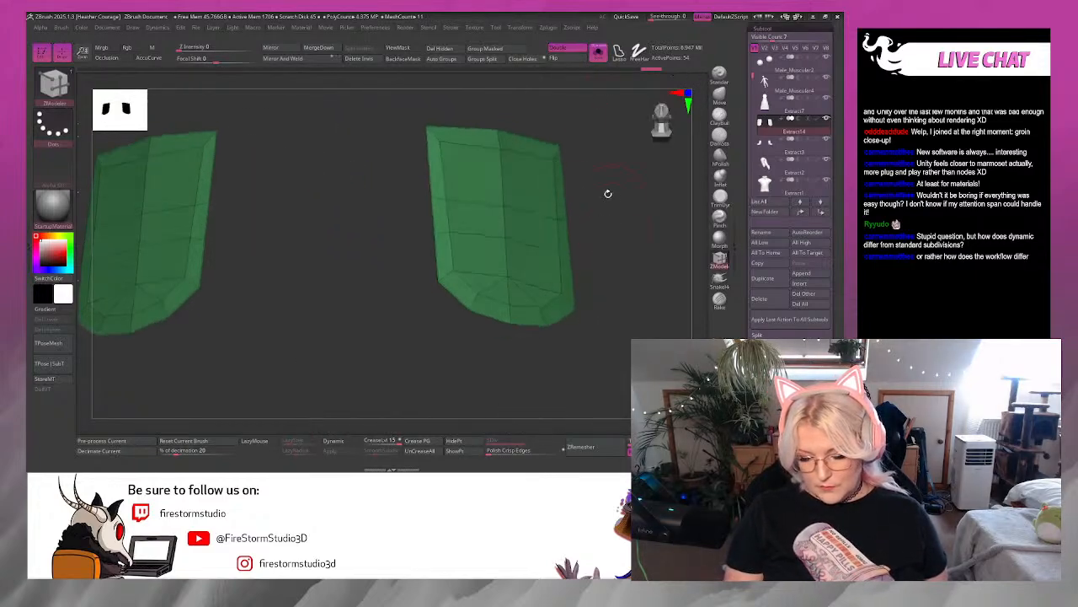
Extrude all polygons of the pocket panels outward to give both pockets a thin, even thickness.
key("space")
left_click(423, 143)
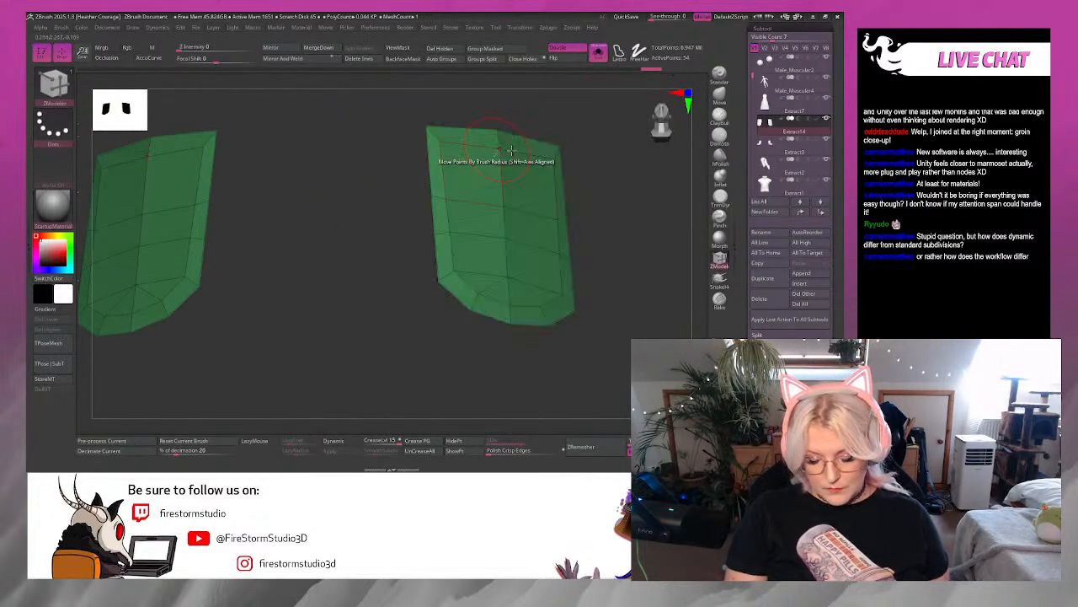
right_click_drag(540, 180, 545, 176)
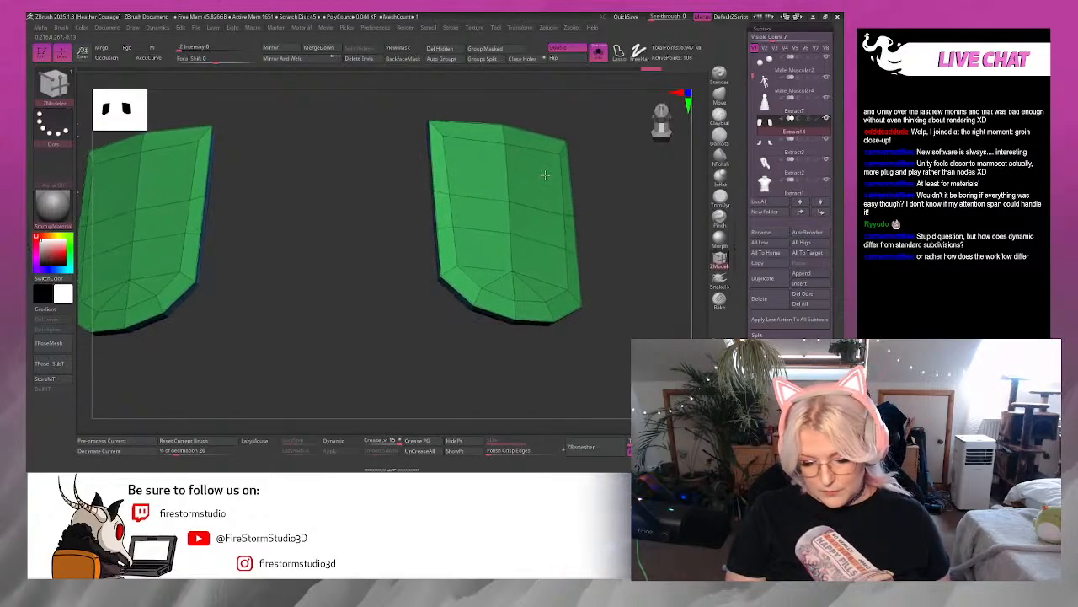
right_click_drag(545, 176, 546, 175)
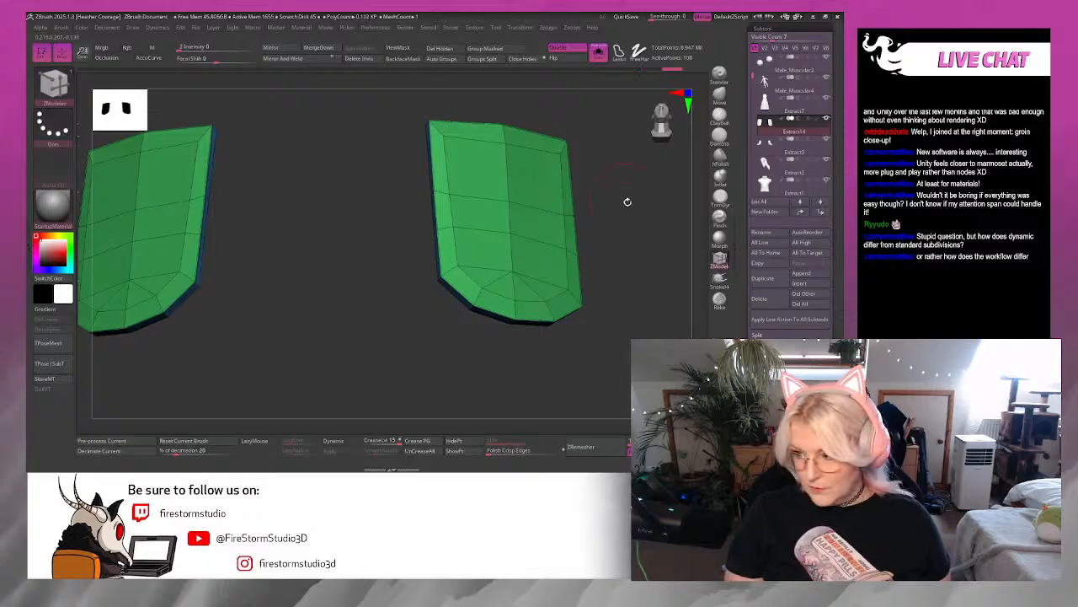
right_click_drag(627, 201, 598, 246)
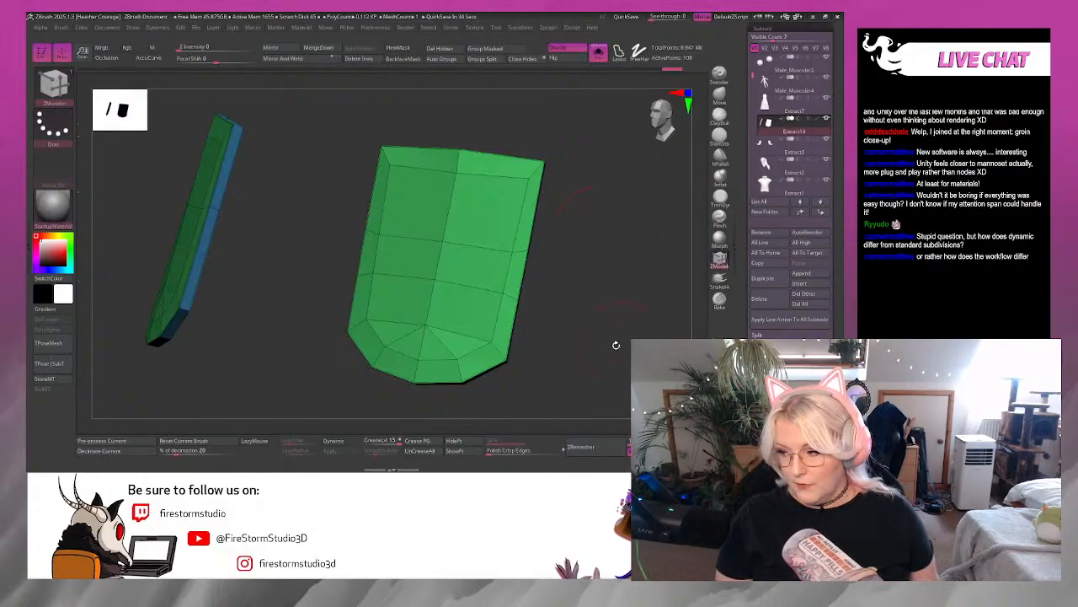
Preview the thickened pockets with Dynamic Subdivision, switch the smoothing off again and inspect their top edge.
left_click(349, 443)
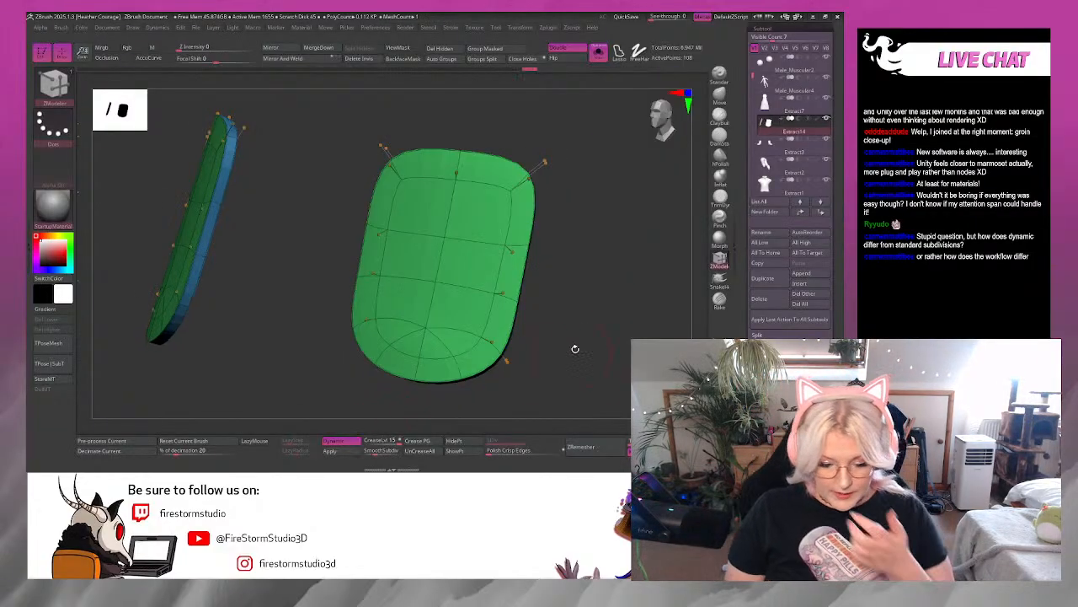
mouse_move(573, 349)
left_mouse_down()
mouse_move(567, 378)
mouse_move(592, 352)
left_mouse_up()
key("shift+d")
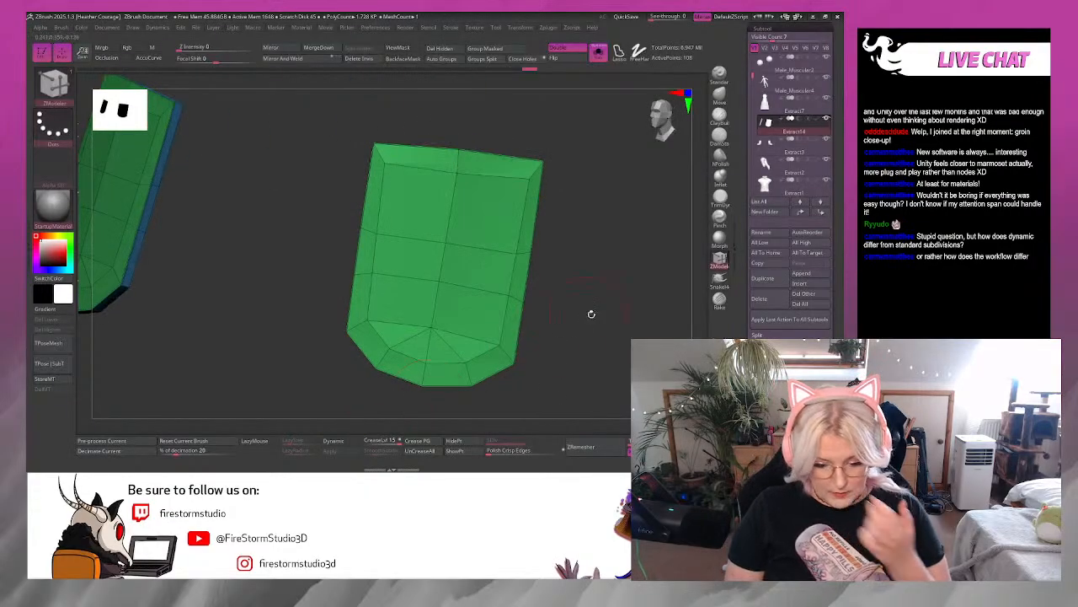
left_click_drag(590, 310, 573, 249)
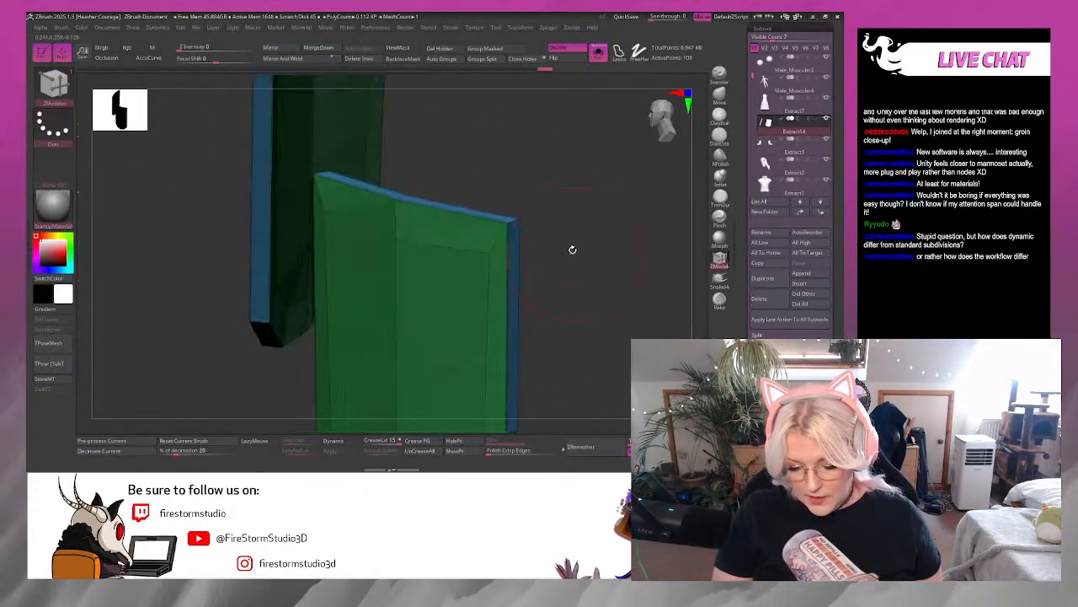
Crease the pocket panels' border edge loops with the ZModeler Crease edge action, turn on Dynamic Subdivision and hide the polyframe.
key("space")
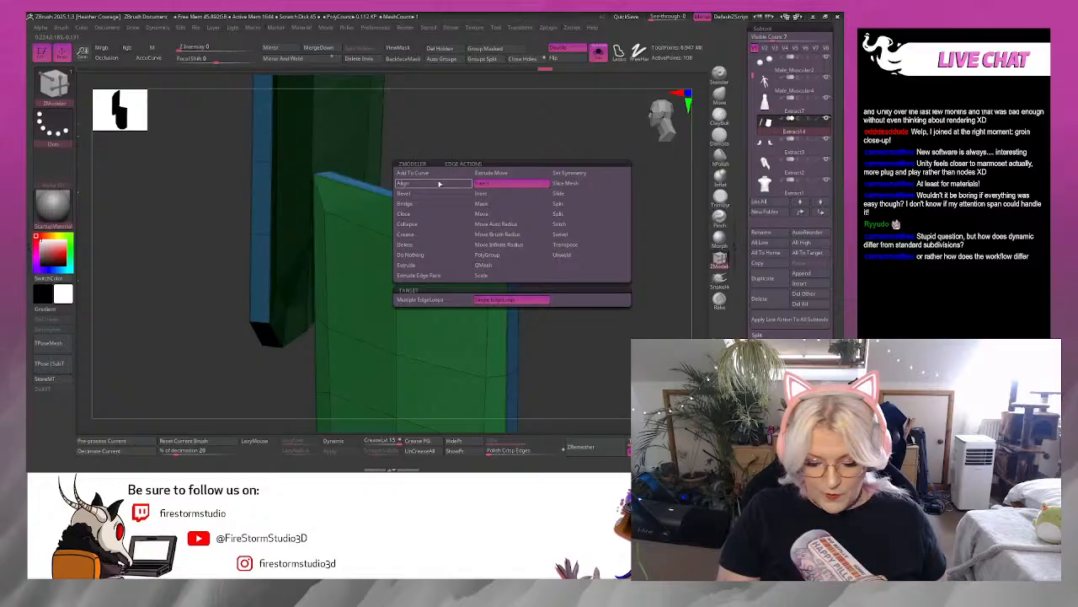
left_click(429, 235)
left_click_drag(548, 250, 596, 256)
left_click_drag(520, 352, 476, 257)
left_click(335, 441)
left_click_drag(484, 345, 568, 284)
key("shift+f")
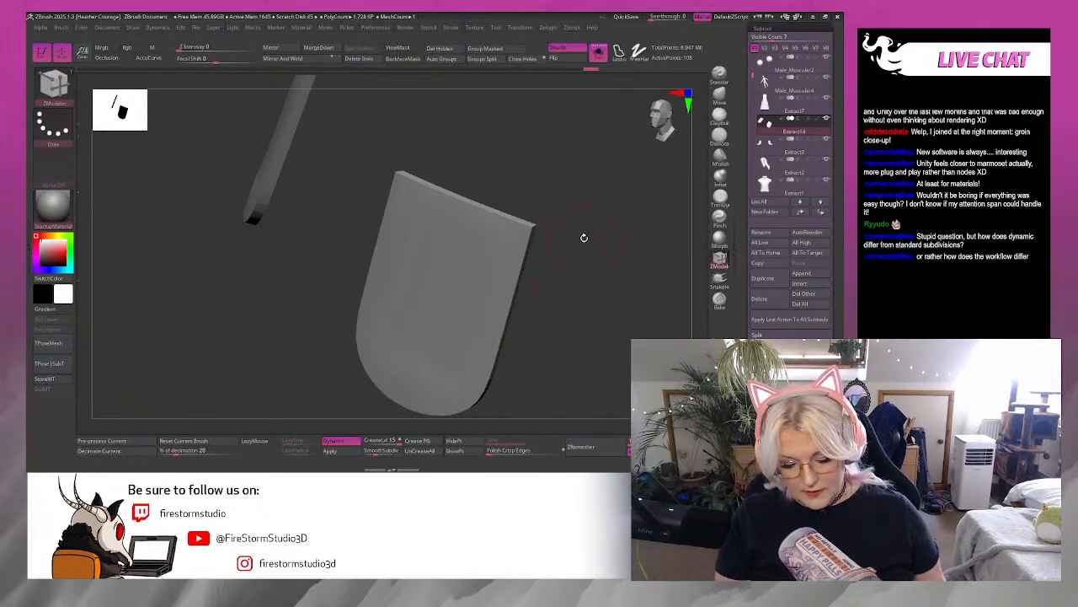
mouse_move(583, 236)
left_mouse_down()
mouse_move(595, 257)
mouse_move(611, 258)
mouse_move(582, 233)
left_mouse_up()
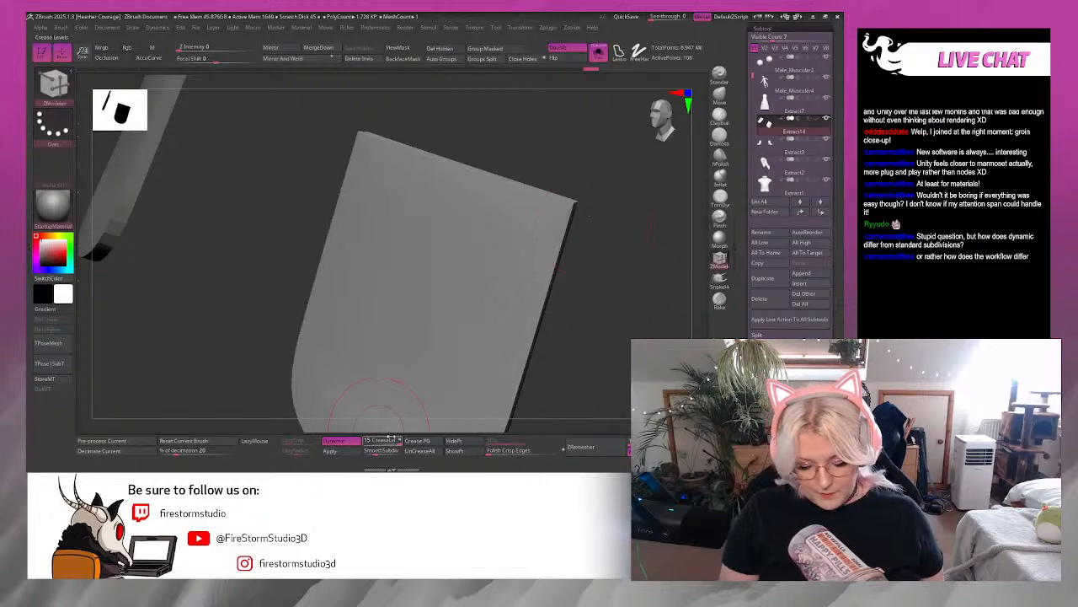
Set the crease level to 3 and raise the smooth subdivision level so the pockets get softly rounded edges.
left_click_drag(396, 441, 394, 441)
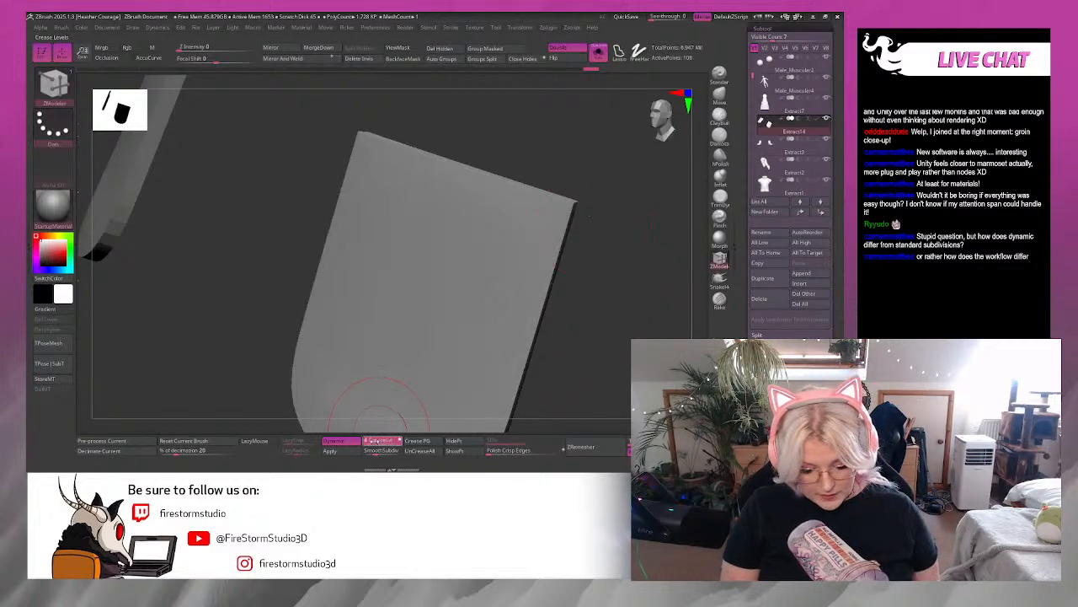
left_click_drag(592, 366, 560, 366)
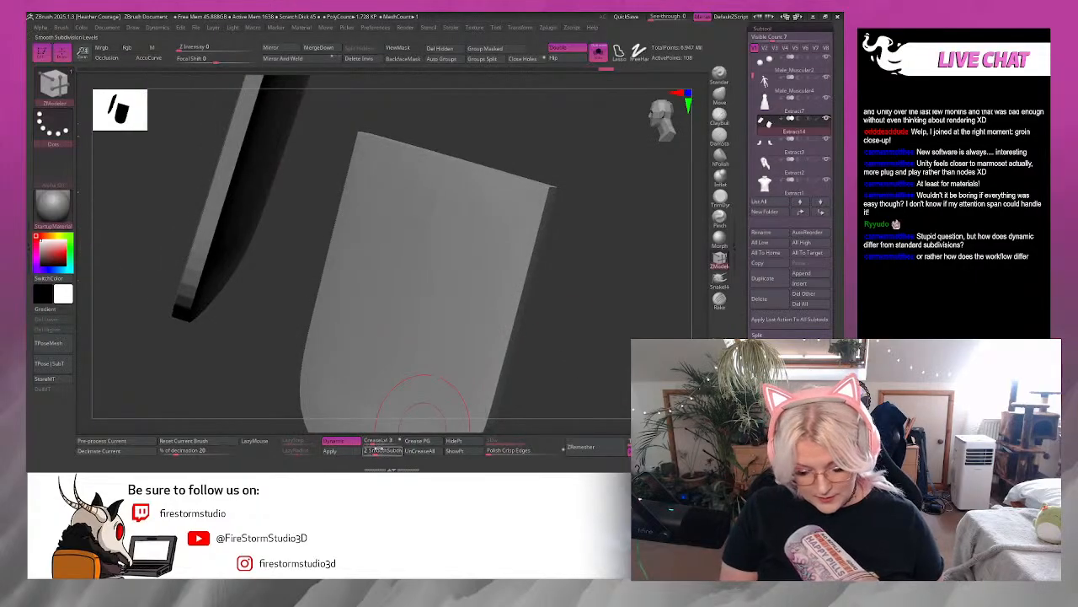
left_click_drag(378, 451, 385, 450)
left_click_drag(605, 357, 551, 368)
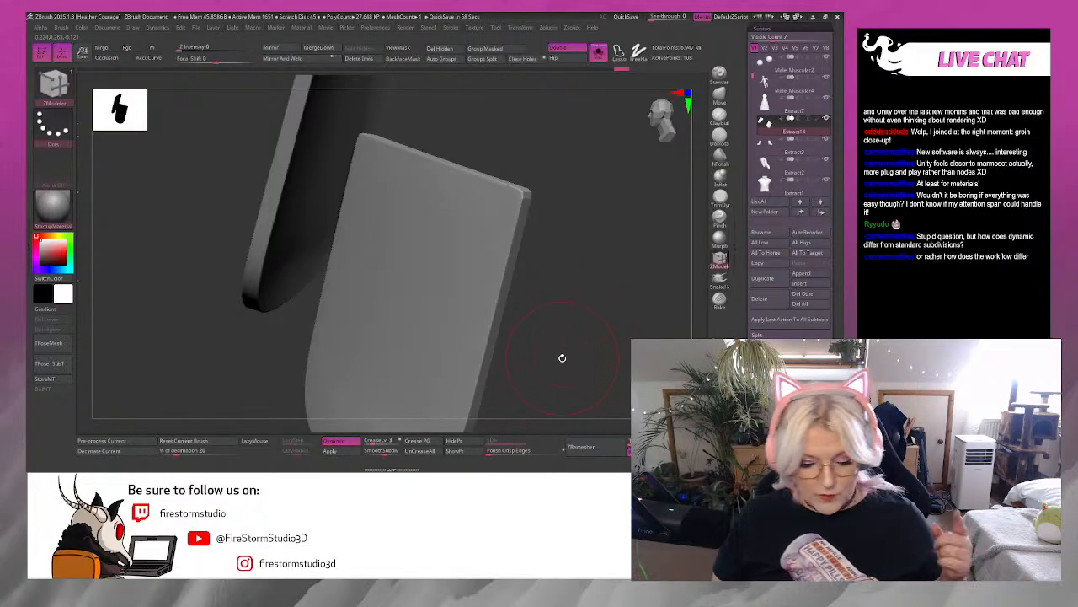
left_click_drag(567, 356, 613, 332)
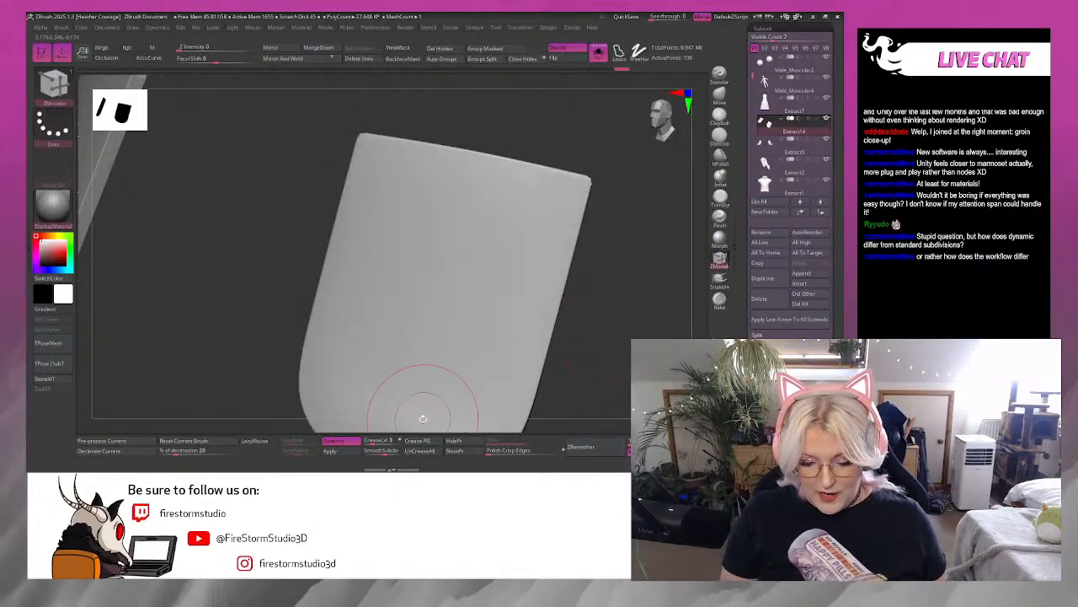
Show the whole outfit around the pockets again and switch to the Move Topological brush with an adjusted size.
left_click_drag(603, 396, 608, 231, "alt")
left_click(598, 56)
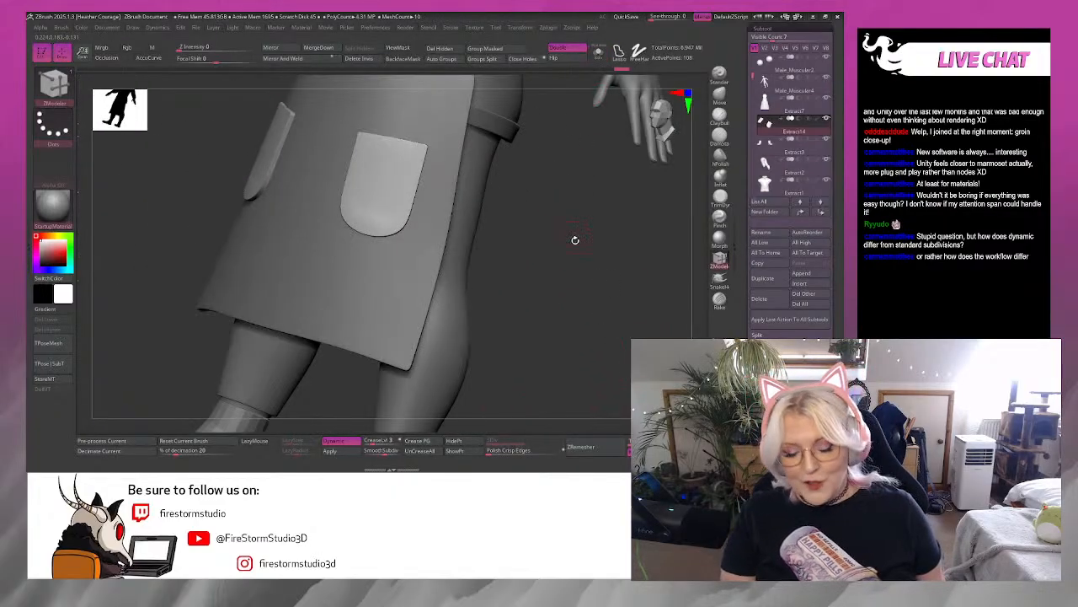
mouse_move(568, 292)
left_mouse_down()
mouse_move(580, 289)
mouse_move(542, 267)
left_mouse_up()
key("b")
key("m")
key("t")
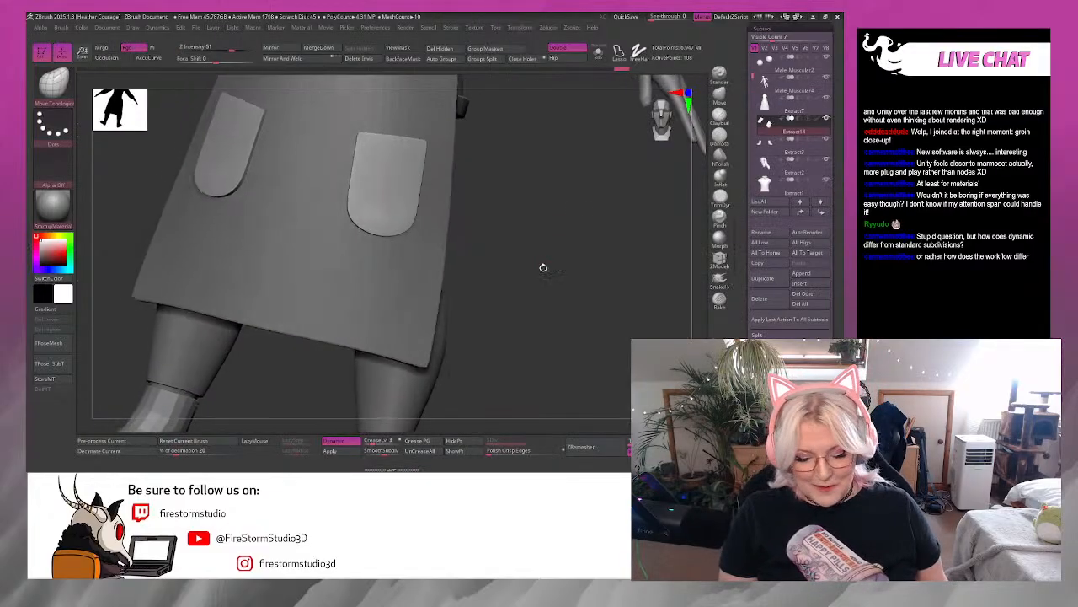
left_click(664, 123)
key("space")
Pull both pockets with the Move Topological brush to fit the apron's curved surface, checking them from the front, side and below.
mouse_move(549, 177)
left_mouse_down()
mouse_move(585, 191)
mouse_move(461, 160)
mouse_move(448, 130)
mouse_move(438, 160)
mouse_move(393, 137)
mouse_move(363, 151)
mouse_move(457, 190)
mouse_move(377, 138)
left_mouse_up()
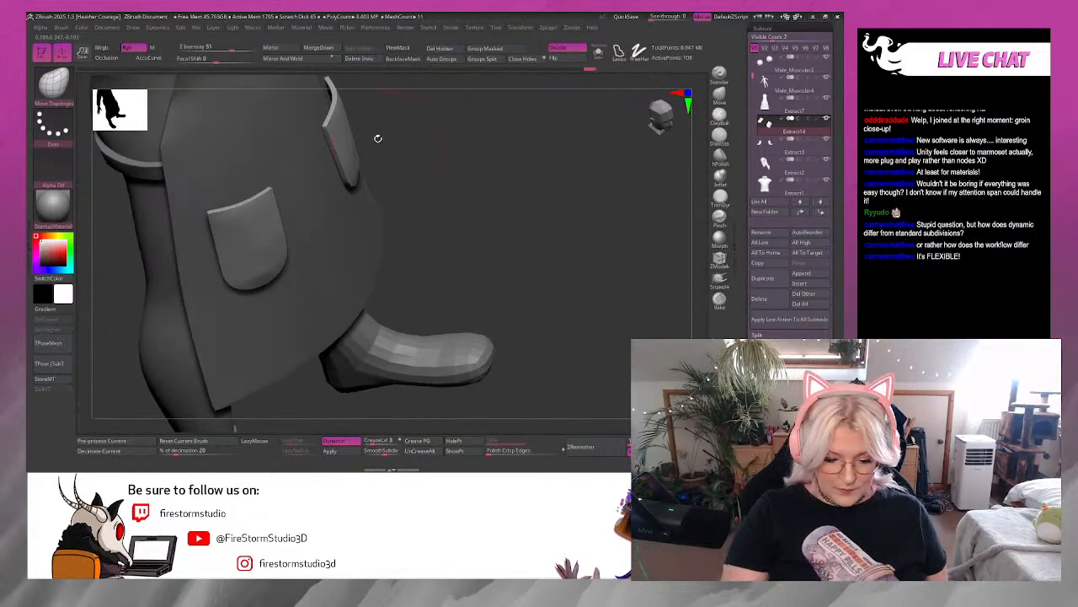
left_click_drag(434, 166, 426, 133)
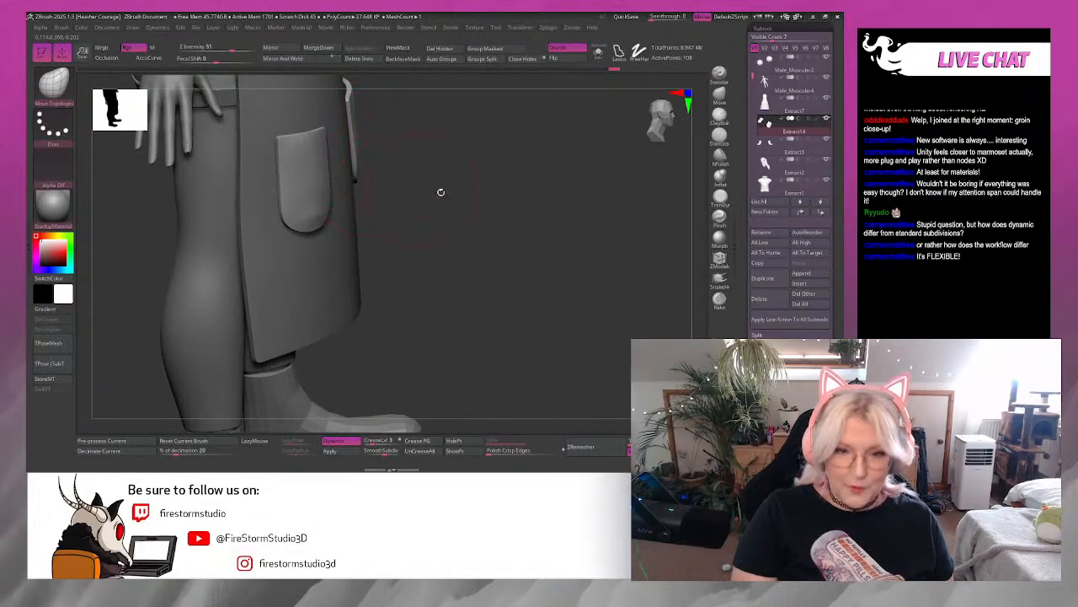
mouse_move(440, 192)
left_mouse_down()
mouse_move(488, 212)
mouse_move(385, 180)
left_mouse_up()
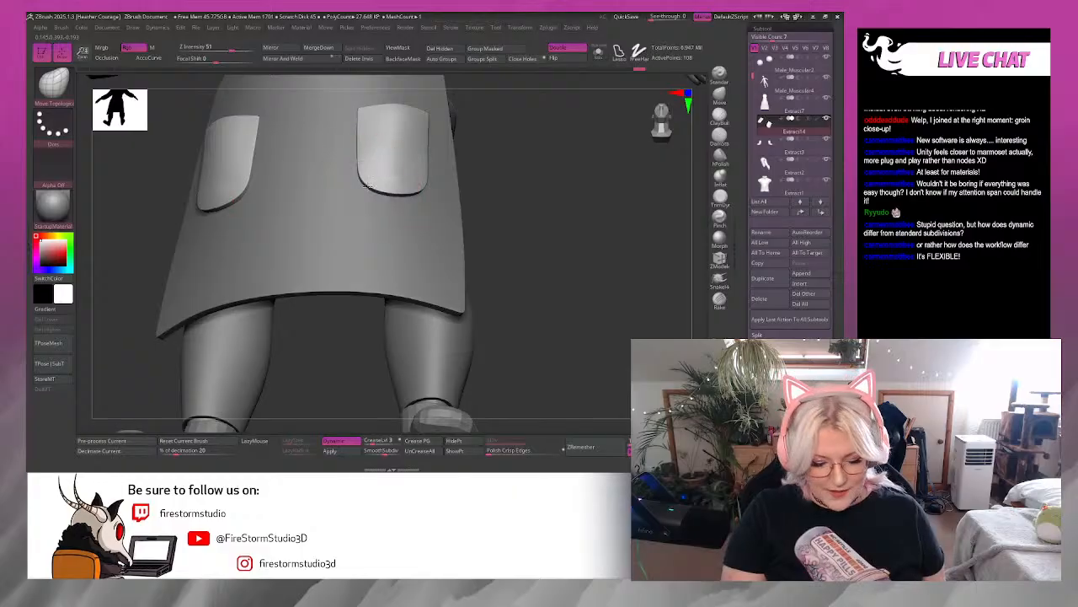
left_click_drag(451, 193, 387, 191)
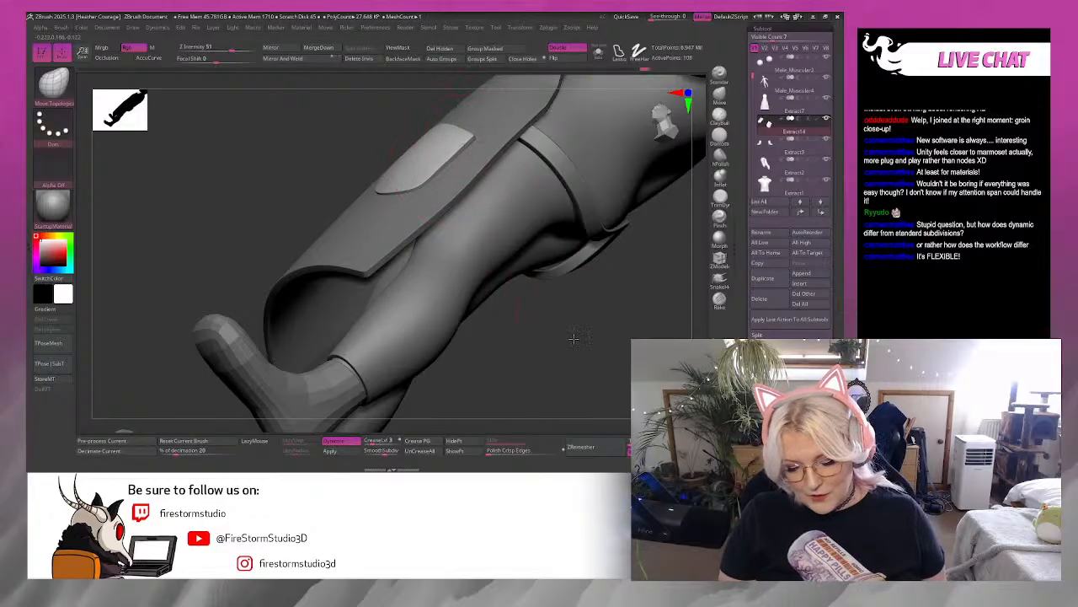
left_click_drag(573, 338, 514, 219)
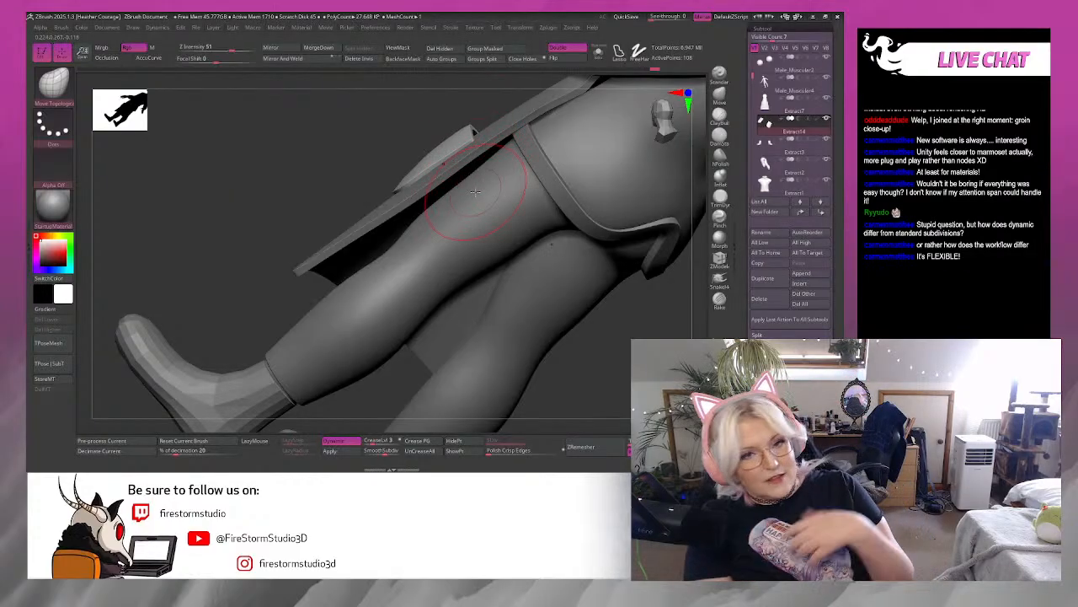
Pull the pockets' upper fronts outward from the apron so their openings bow out and gain volume.
left_click_drag(277, 239, 604, 244)
left_click_drag(611, 293, 589, 201)
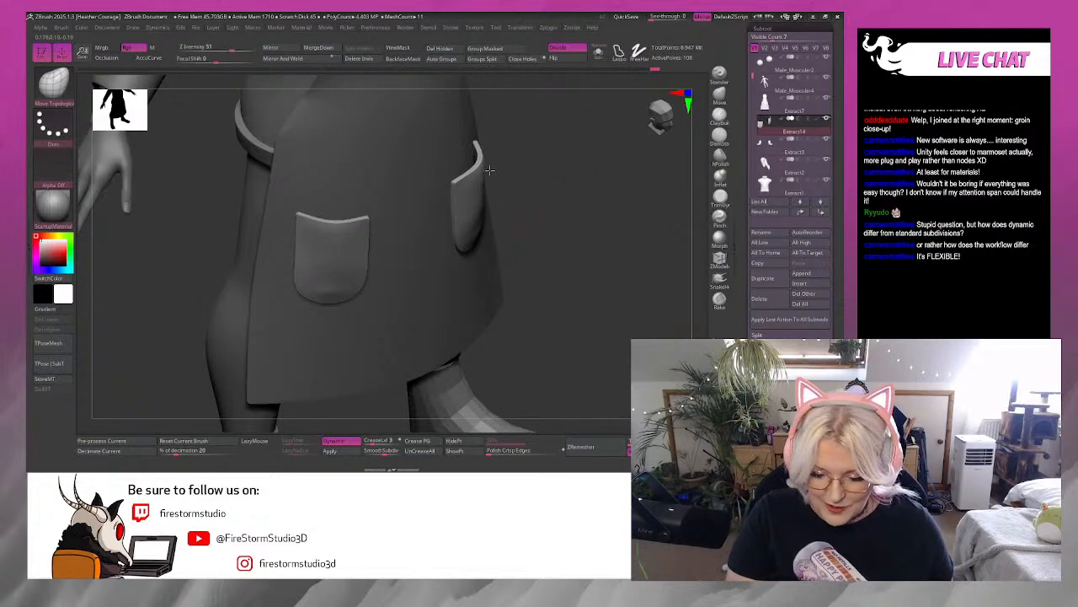
left_click_drag(561, 204, 505, 180)
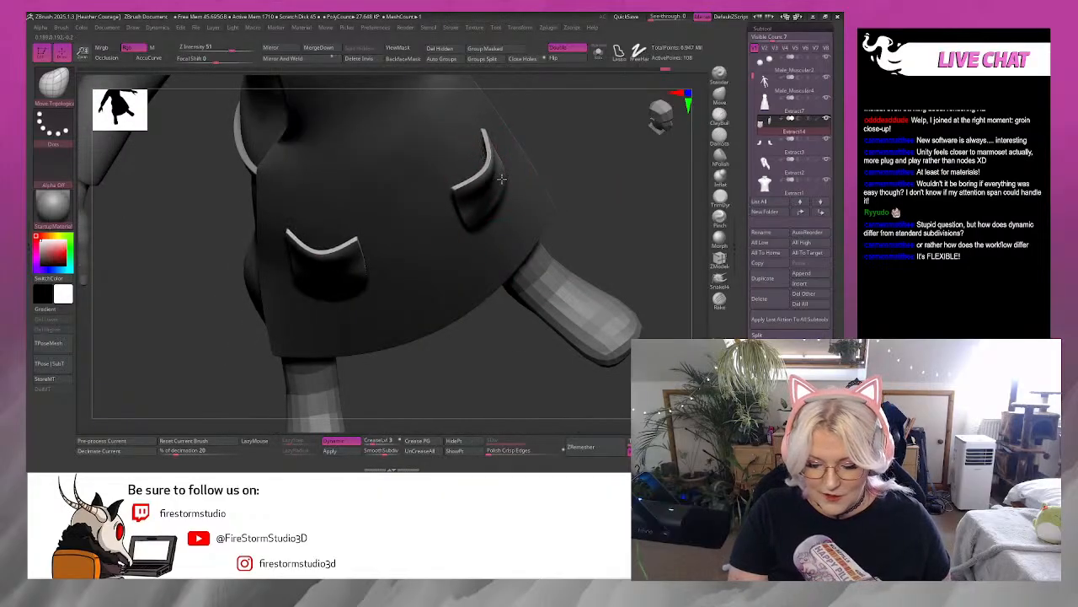
left_click_drag(580, 173, 510, 193)
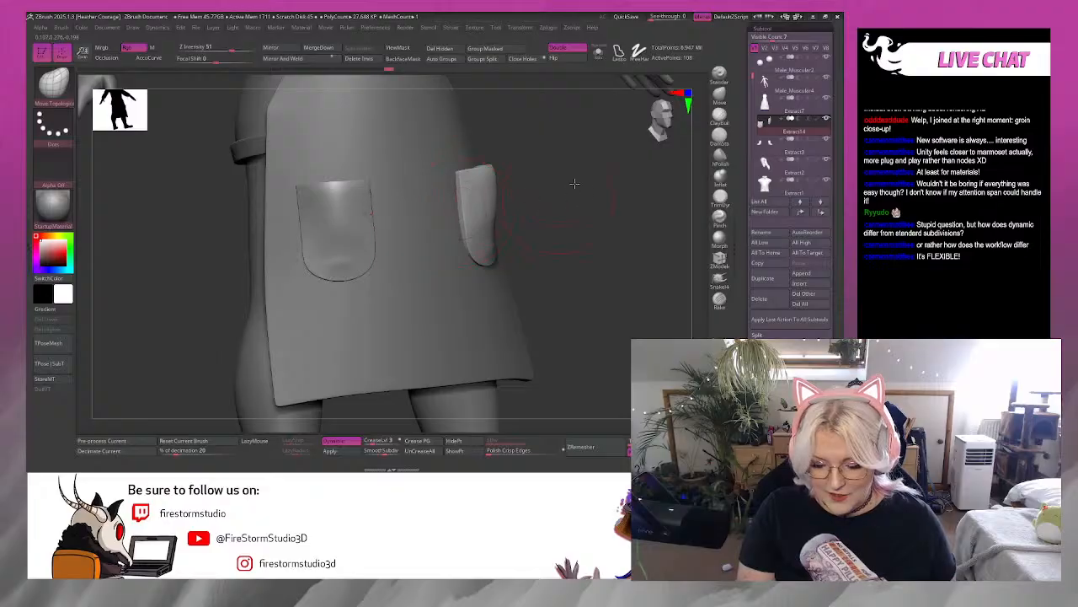
left_click_drag(574, 183, 471, 197)
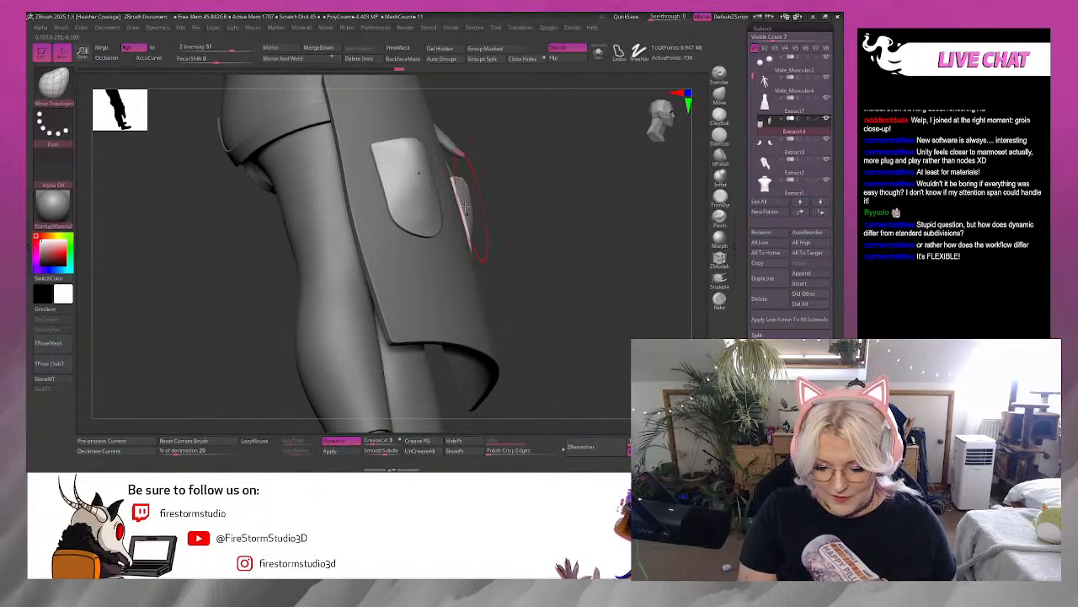
mouse_move(489, 227)
left_mouse_down()
mouse_move(506, 202)
mouse_move(475, 136)
left_mouse_up()
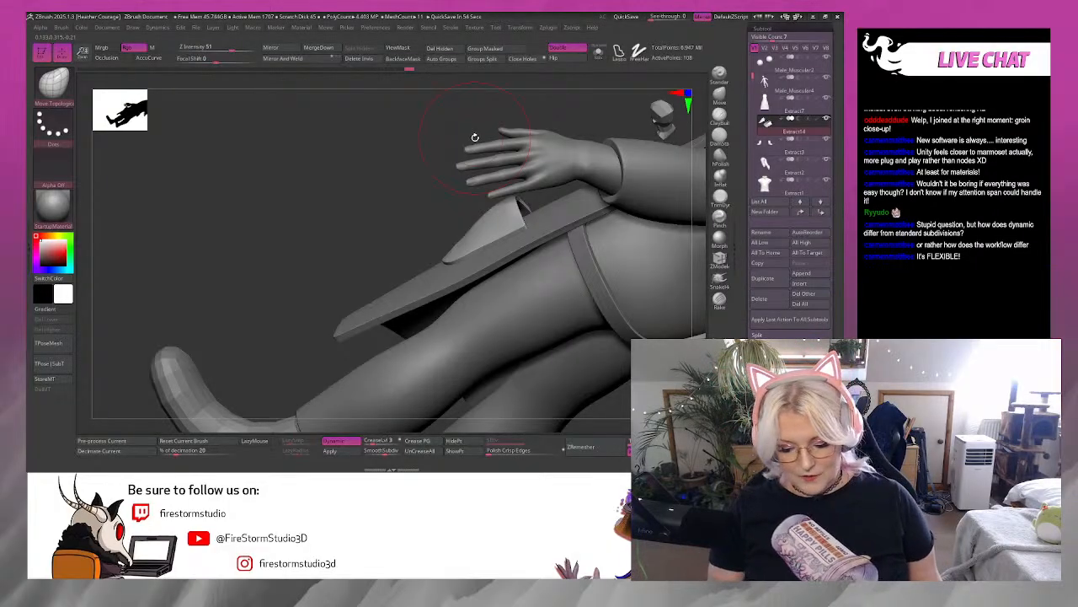
Isolate the pockets, try stretching one pocket's side outward while Dynamic Subdivision is active, and undo the stroke.
left_click_drag(311, 303, 594, 101)
left_click(598, 54)
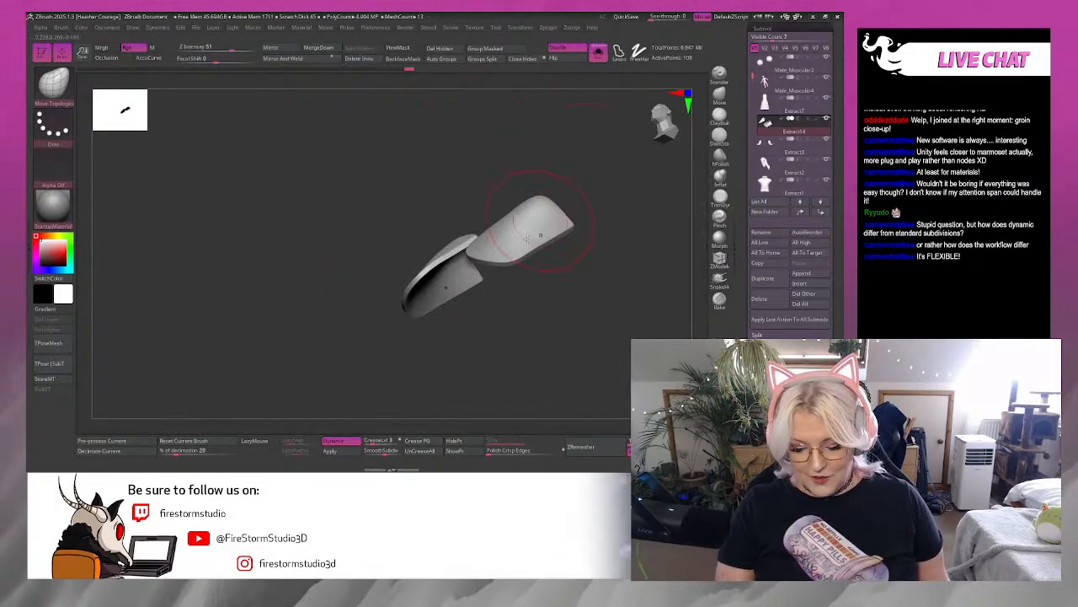
left_click_drag(664, 116, 677, 129)
left_click_drag(648, 197, 611, 143)
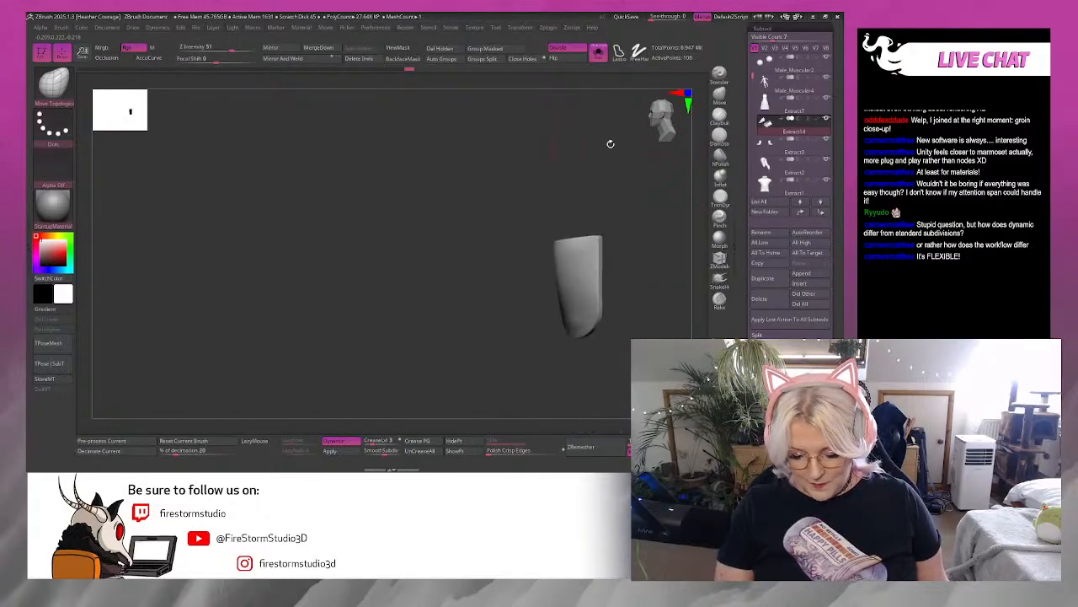
left_click_drag(554, 250, 366, 269)
mouse_move(400, 329)
left_mouse_down()
mouse_move(412, 338)
mouse_move(400, 344)
left_mouse_up()
key("ctrl+z")
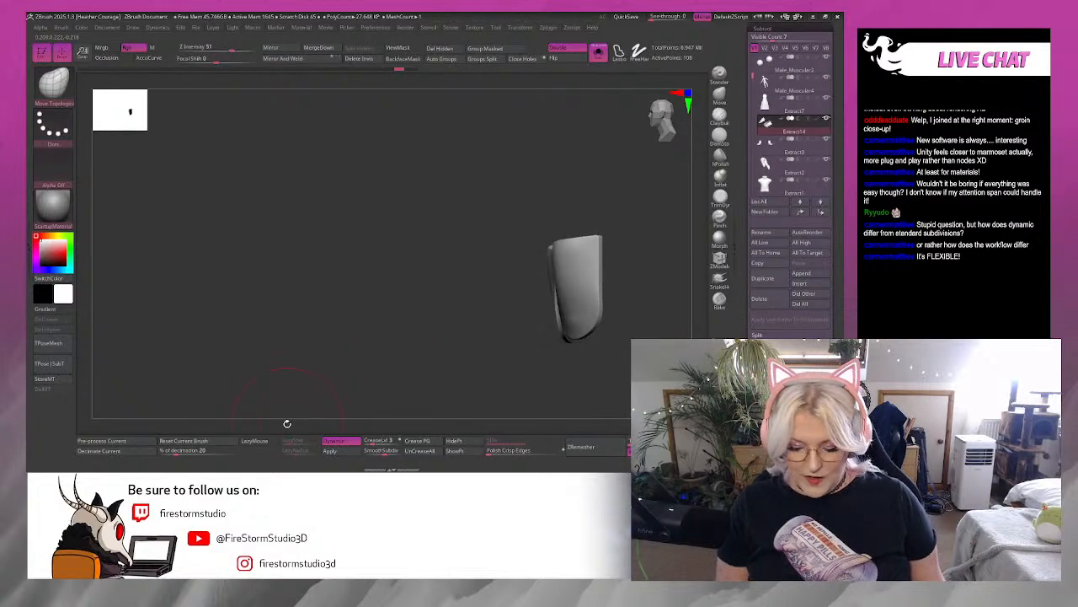
Try applying Dynamic Subdivision and stretching the subdivided pocket, undo back to the dynamic low-poly mesh, and show the whole outfit again.
left_click(344, 451)
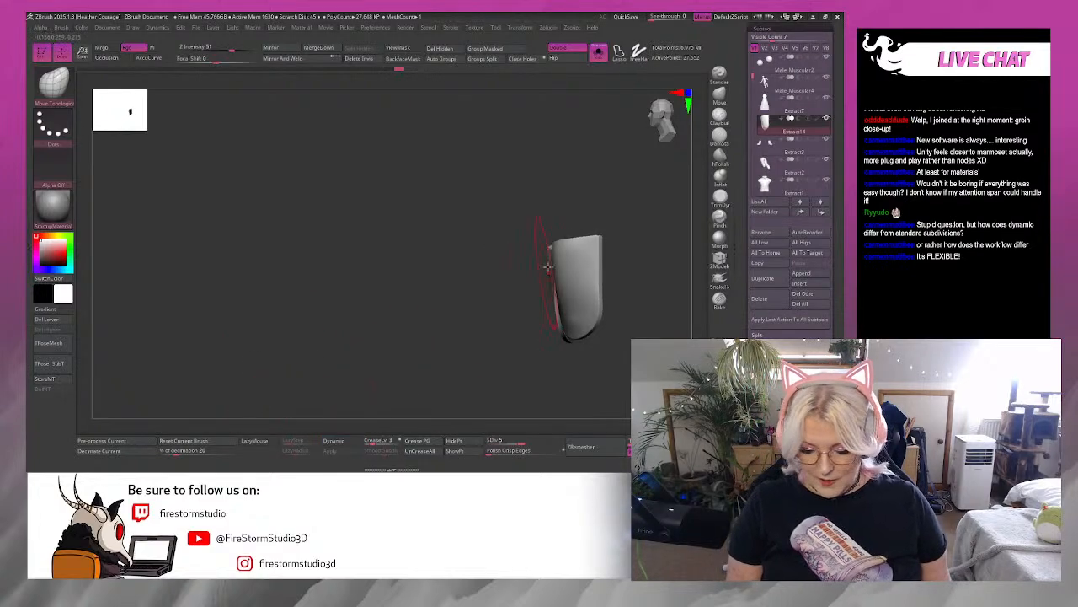
left_click_drag(531, 253, 209, 399)
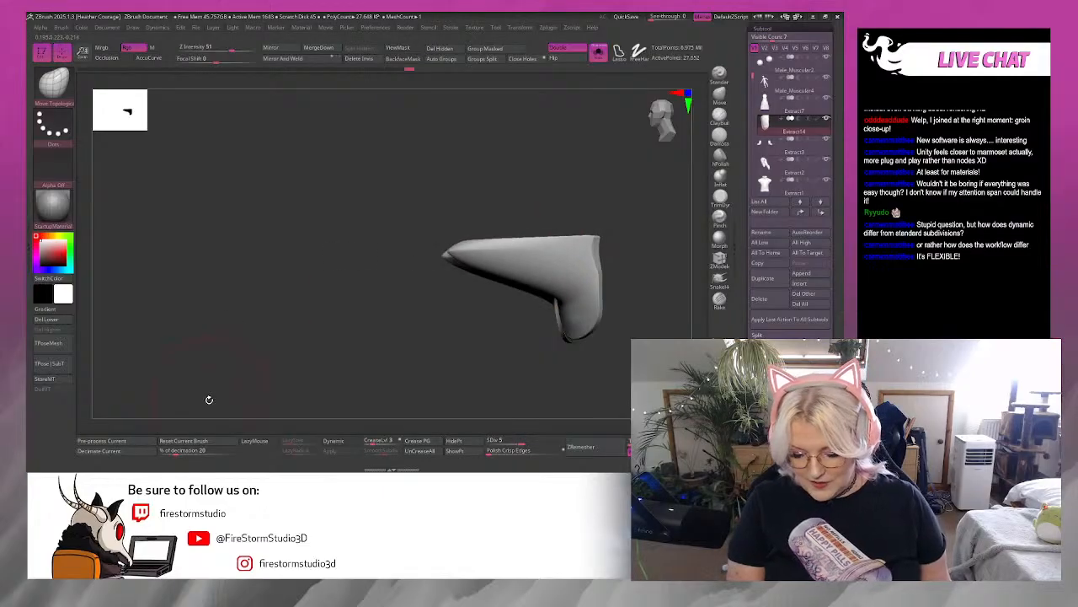
left_click(332, 326, "shift")
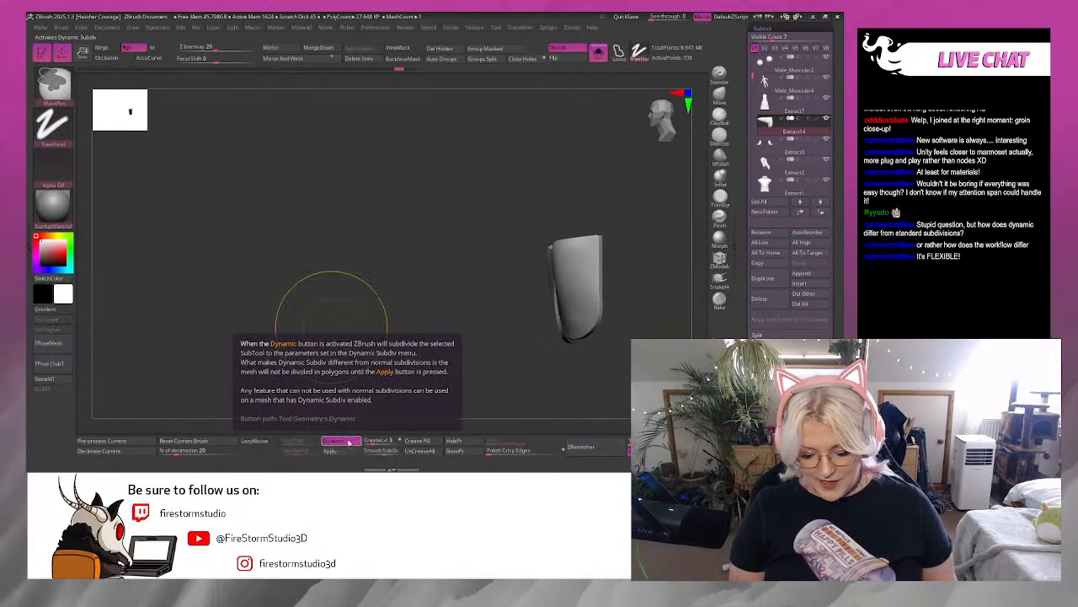
left_click(336, 441)
left_click_drag(510, 264, 641, 155)
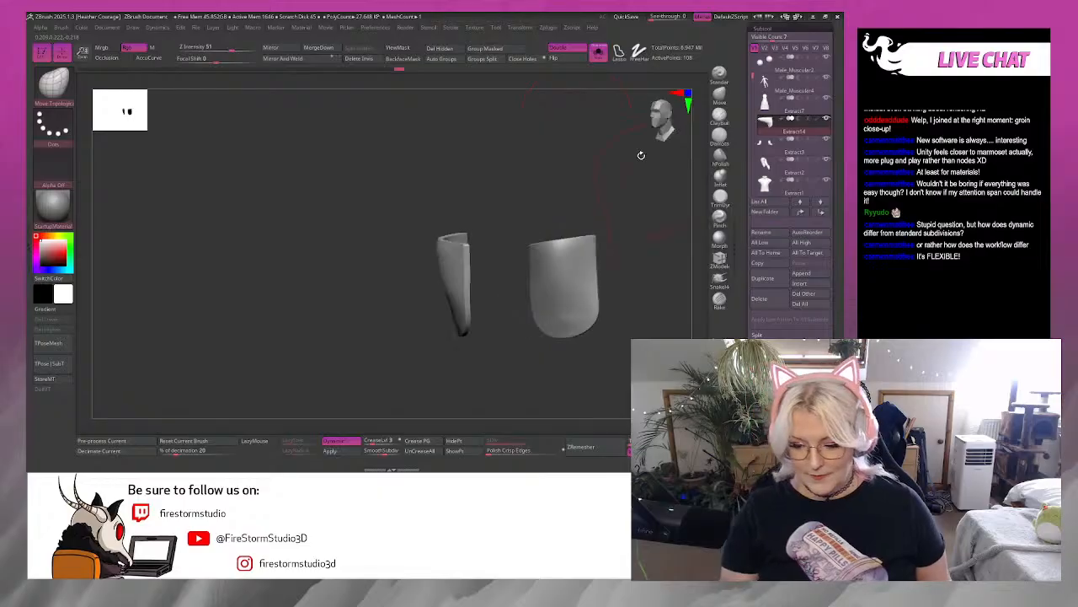
left_click(598, 52)
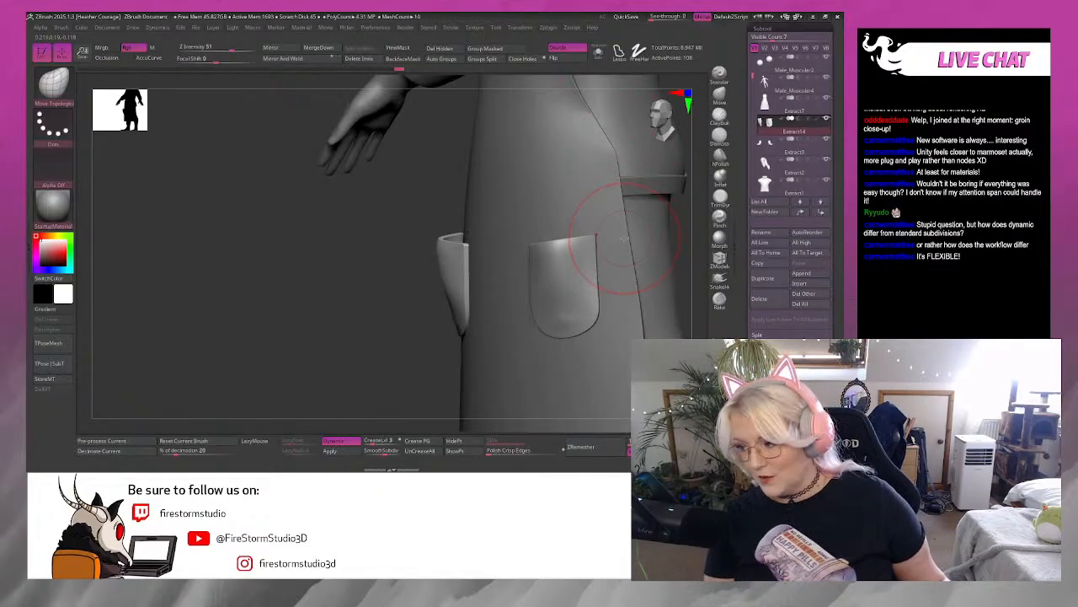
Push the pocket's lower side edge in against the apron with the Move Topological brush, working from a close side view.
mouse_move(370, 327)
left_mouse_down()
mouse_move(202, 323)
mouse_move(379, 295)
mouse_move(563, 284)
mouse_move(564, 316)
mouse_move(561, 303)
left_mouse_up()
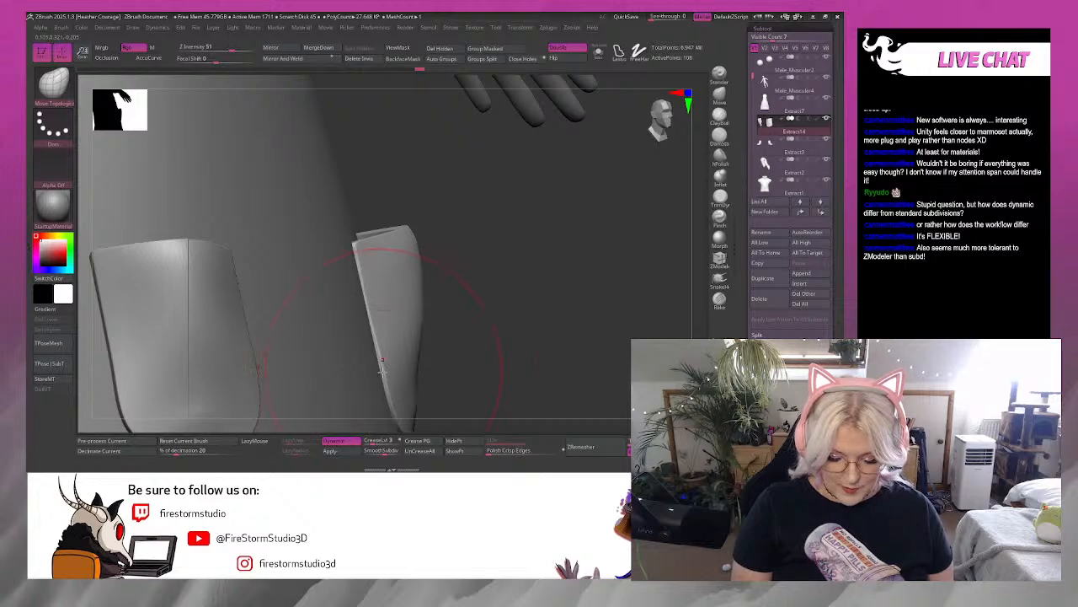
left_click_drag(443, 349, 439, 246)
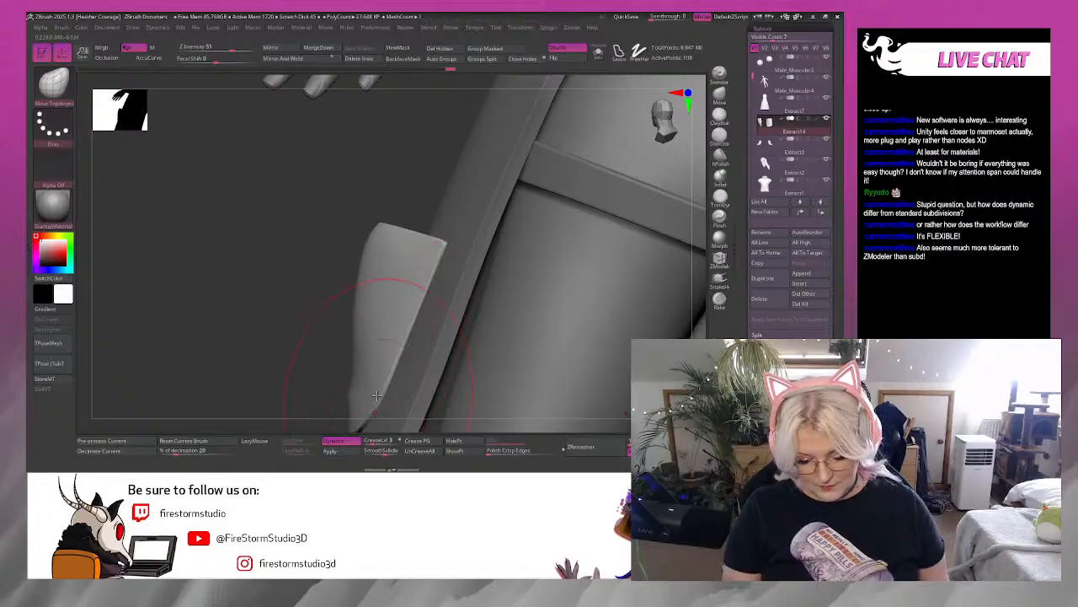
left_click_drag(301, 292, 330, 217, "alt")
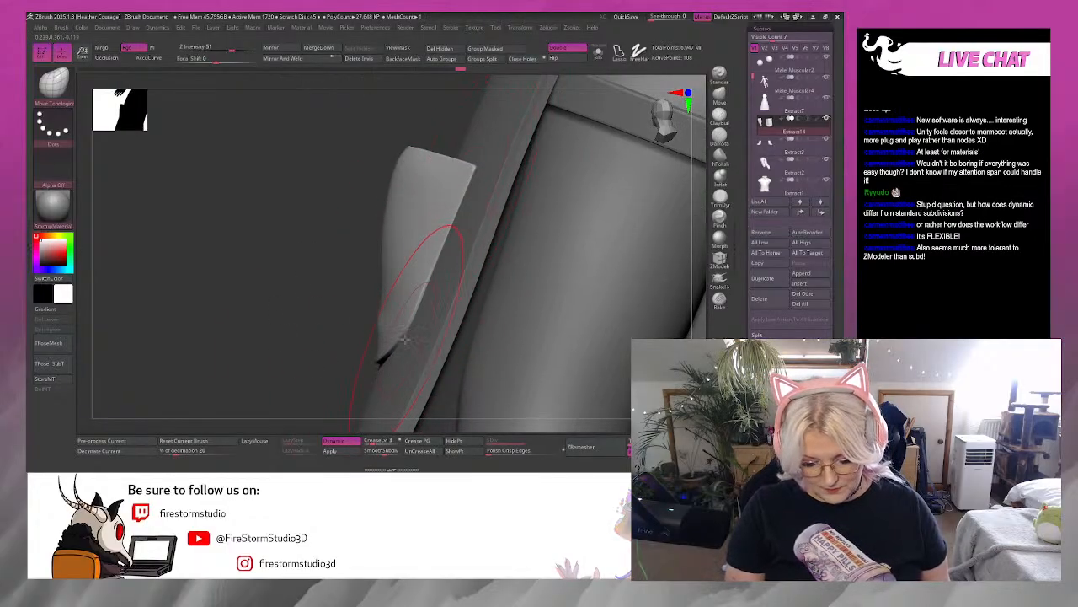
left_click_drag(372, 363, 385, 364)
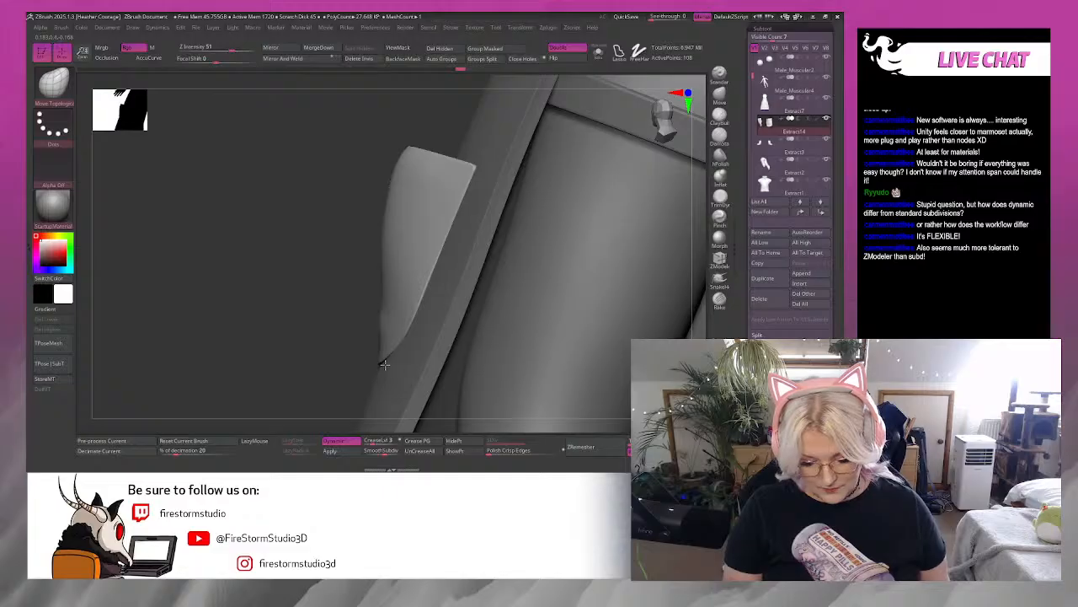
Resize the Move Topological brush, ease the pocket's lower edge against the apron, and smooth and round out the pockets' lower fronts.
key("space")
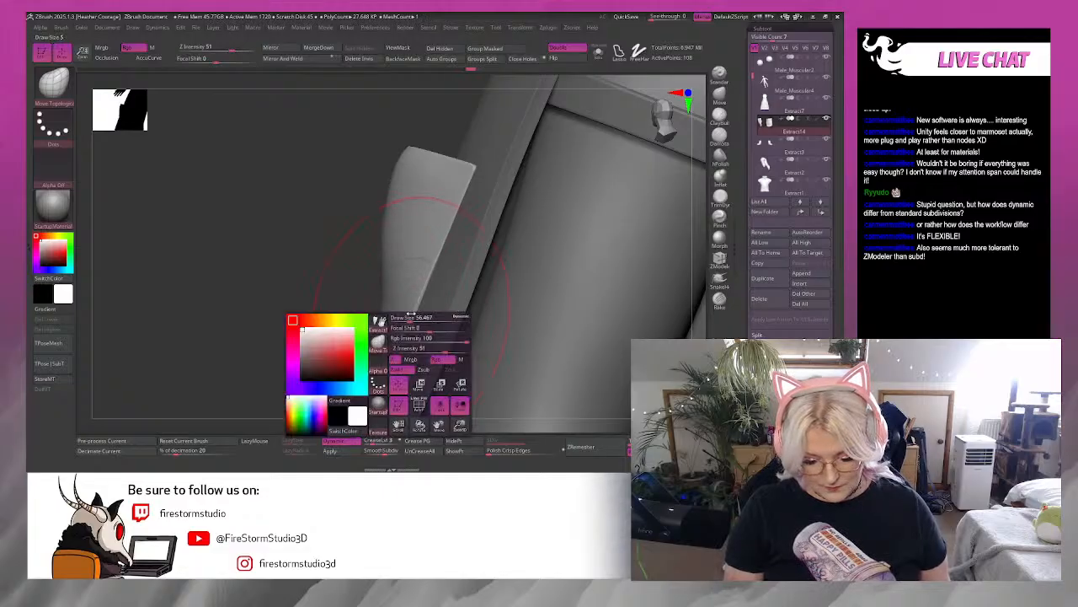
left_click_drag(426, 318, 411, 318)
mouse_move(315, 361)
left_mouse_down()
mouse_move(354, 316)
mouse_move(371, 362)
left_mouse_up()
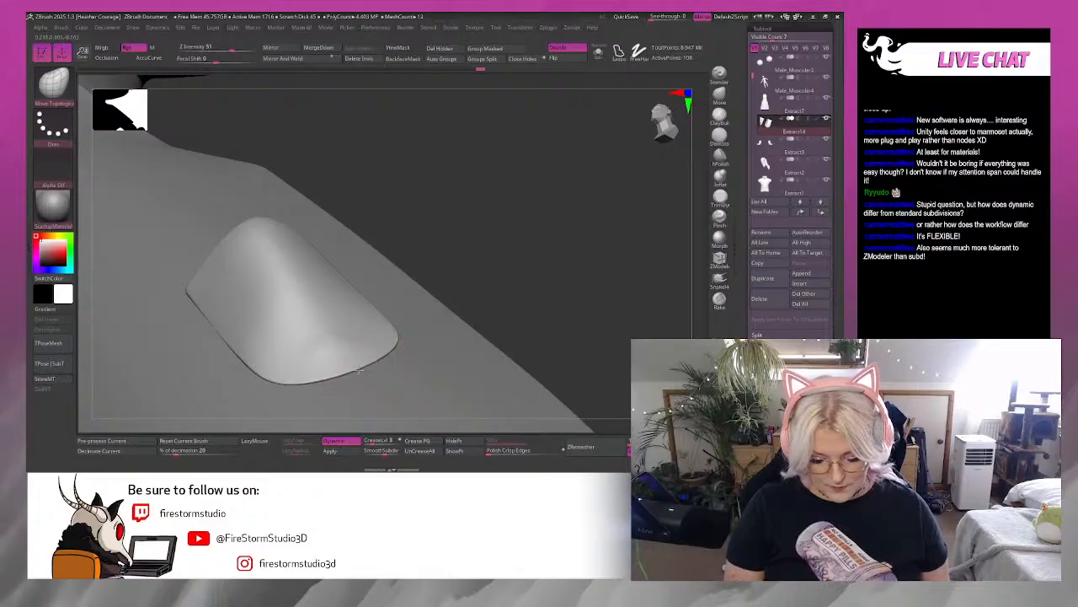
left_click_drag(560, 293, 231, 337)
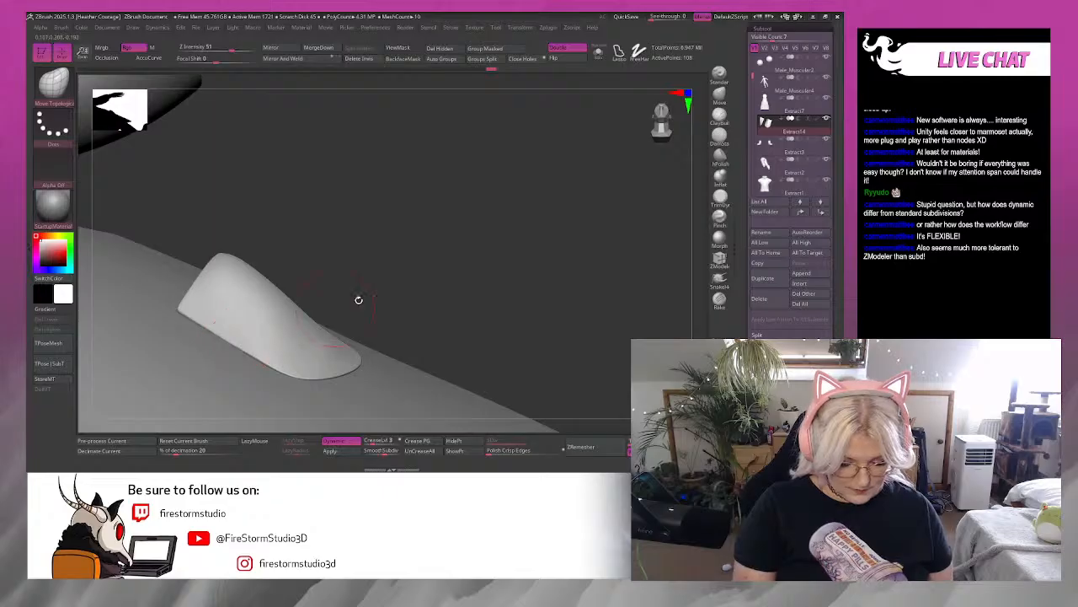
mouse_move(359, 300)
left_mouse_down()
mouse_move(440, 308)
mouse_move(515, 261)
mouse_move(496, 212)
mouse_move(408, 314)
mouse_move(557, 262)
mouse_move(535, 306)
mouse_move(573, 411)
left_mouse_up()
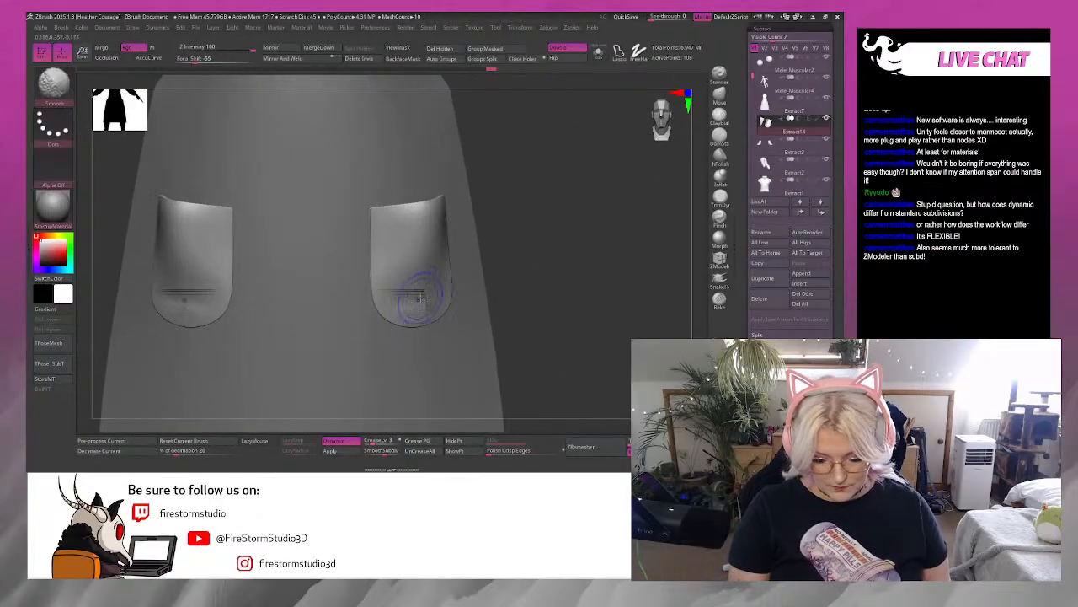
mouse_move(536, 315)
left_mouse_down()
mouse_move(527, 289)
mouse_move(558, 273)
mouse_move(424, 296)
left_mouse_up()
key("space")
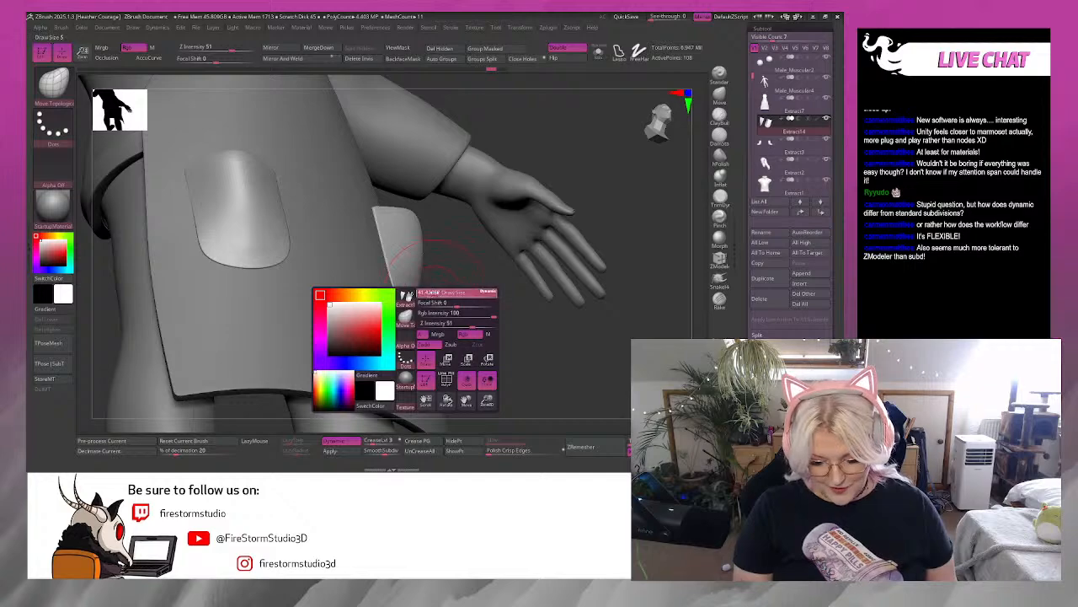
left_click_drag(434, 251, 647, 171)
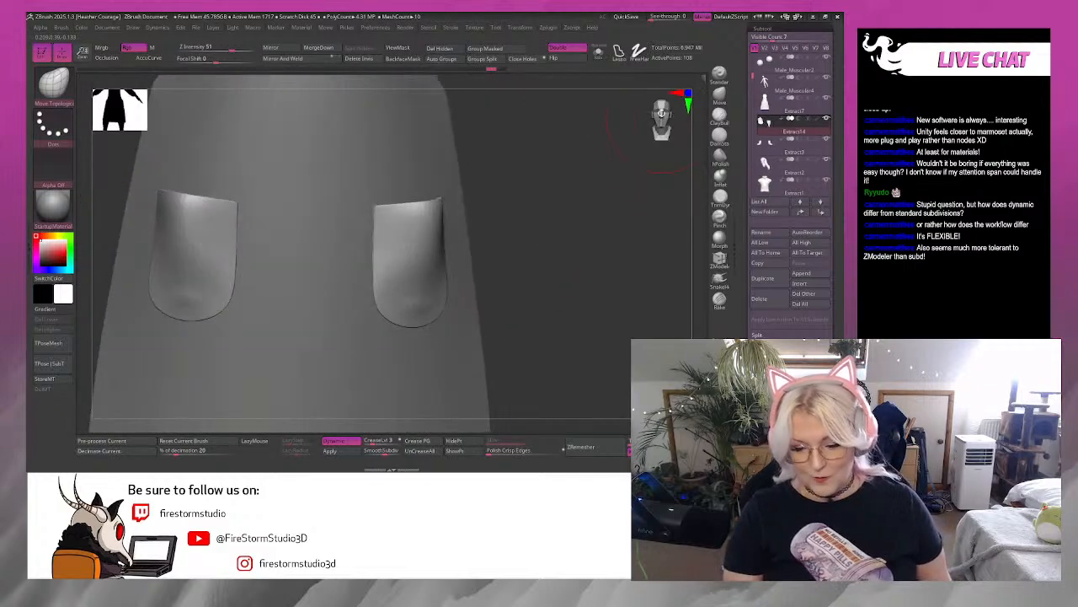
left_click_drag(661, 114, 661, 128)
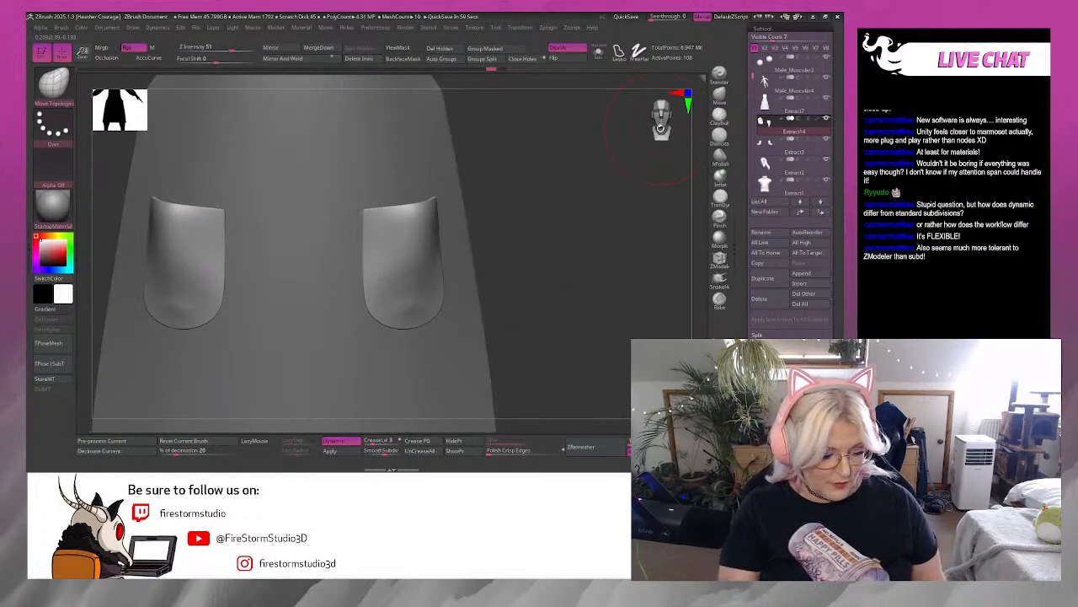
Try to mask the pockets' inner and bottom borders on the low-poly mesh, and clear the mask.
left_click_drag(366, 211, 393, 318, "ctrl")
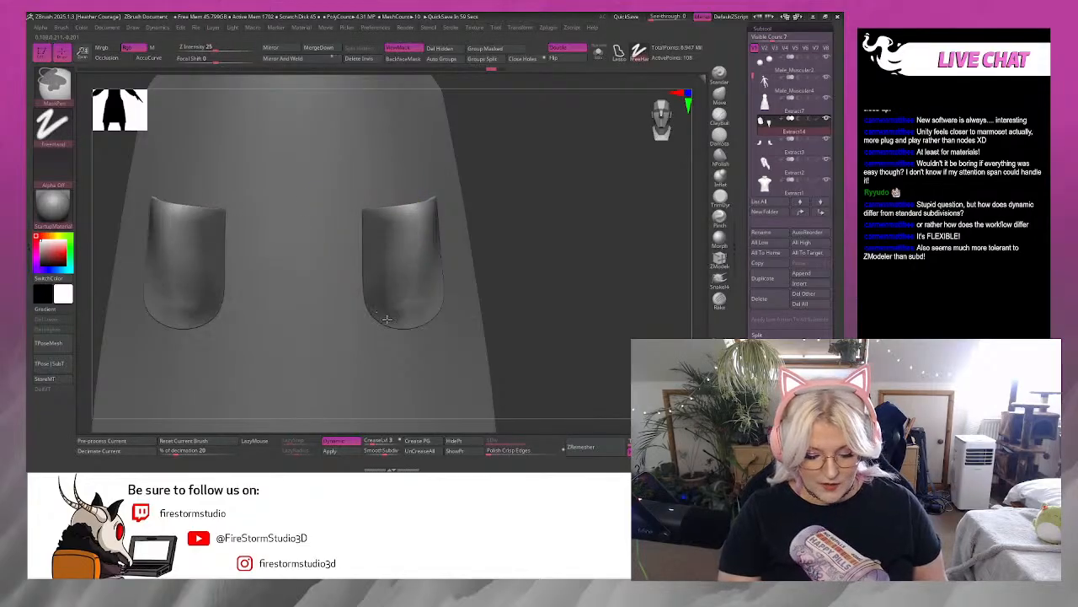
left_click_drag(542, 220, 403, 302)
left_click_drag(593, 197, 610, 229)
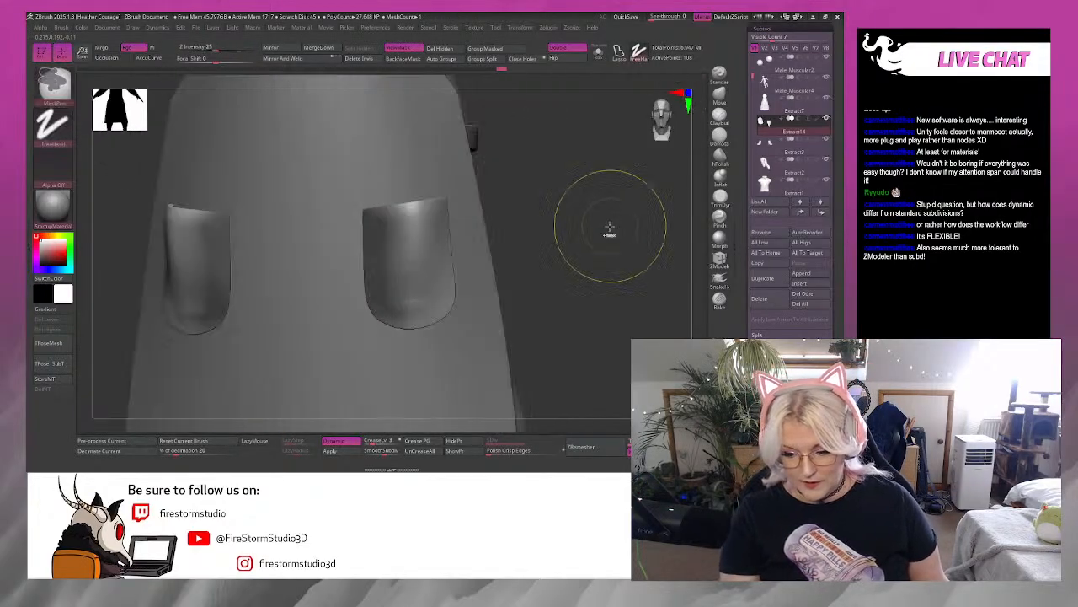
left_click(617, 215, "ctrl")
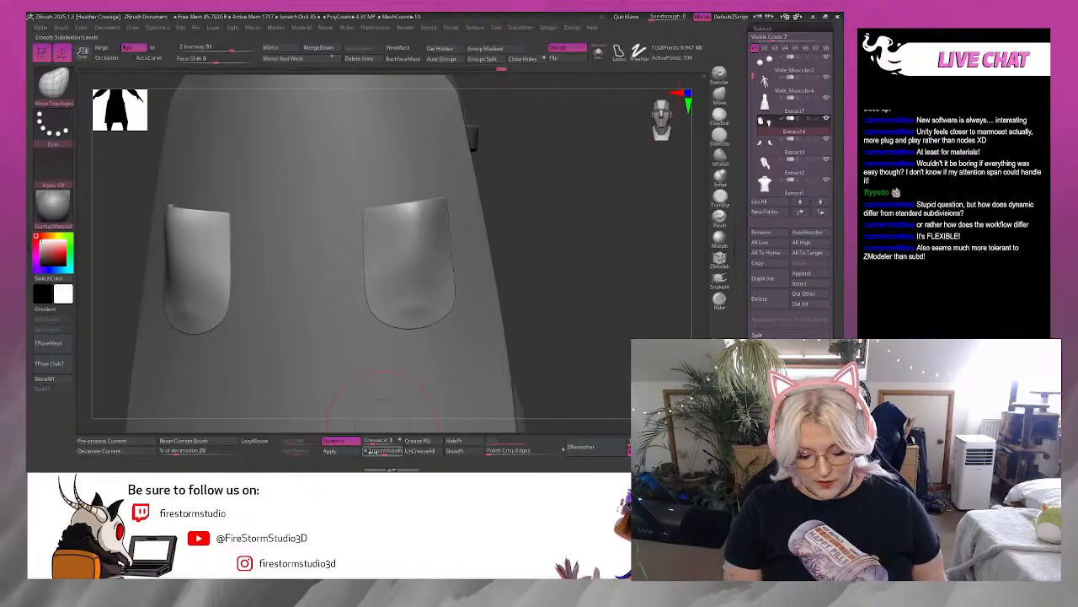
Apply Dynamic Subdivision to the pockets and divide the mesh further to subdivision level 7.
left_click(343, 451)
key("ctrl+d")
key("ctrl+d")
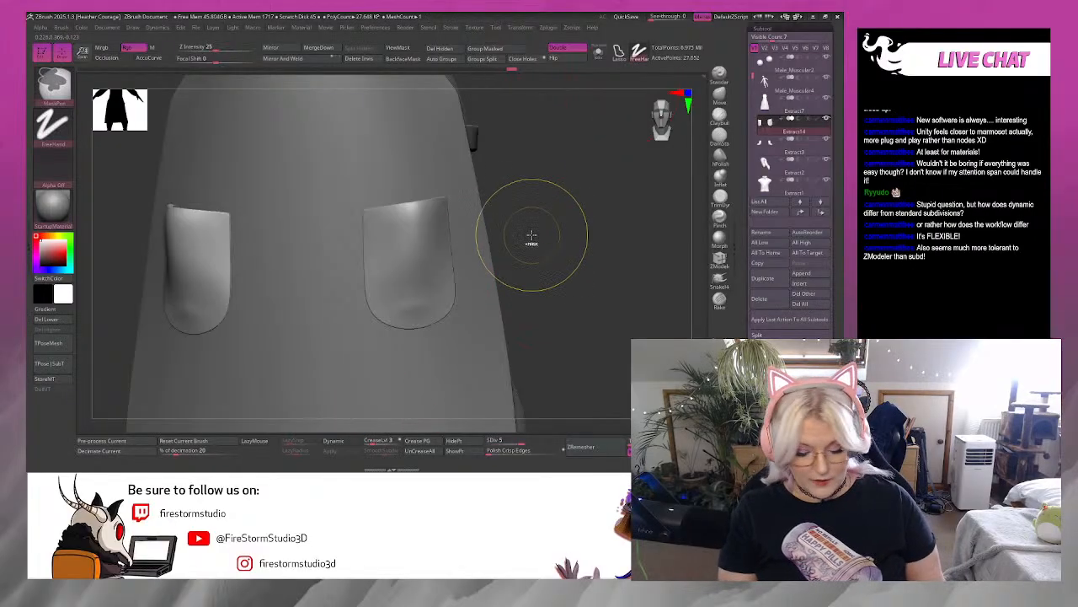
Mask a narrow U-shaped border along both pockets' sides and bottoms, leaving their centres and openings unmasked.
key("space")
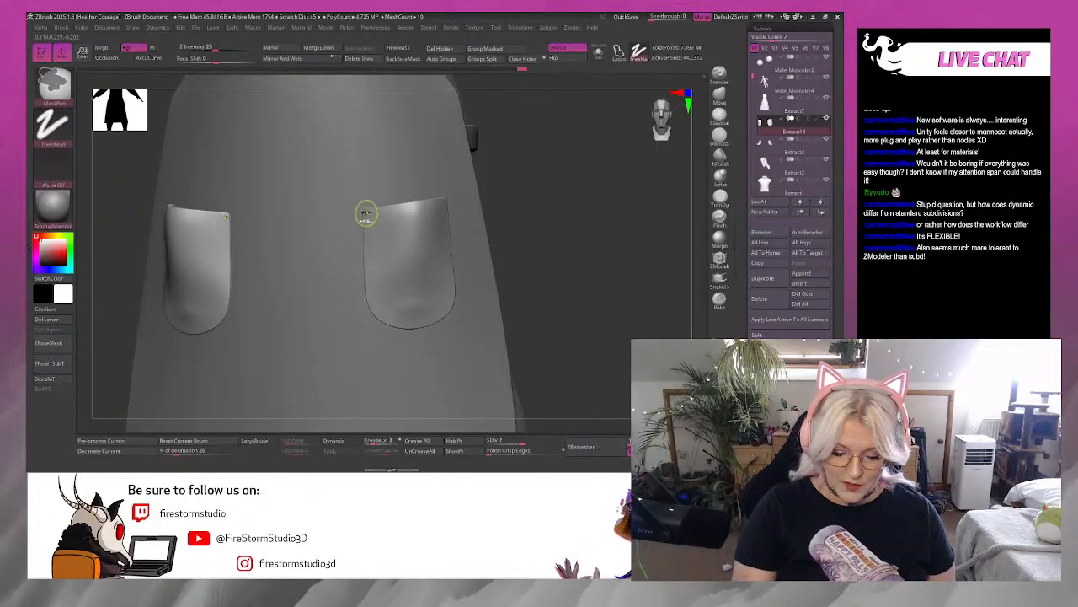
left_click_drag(370, 203, 367, 274, "ctrl")
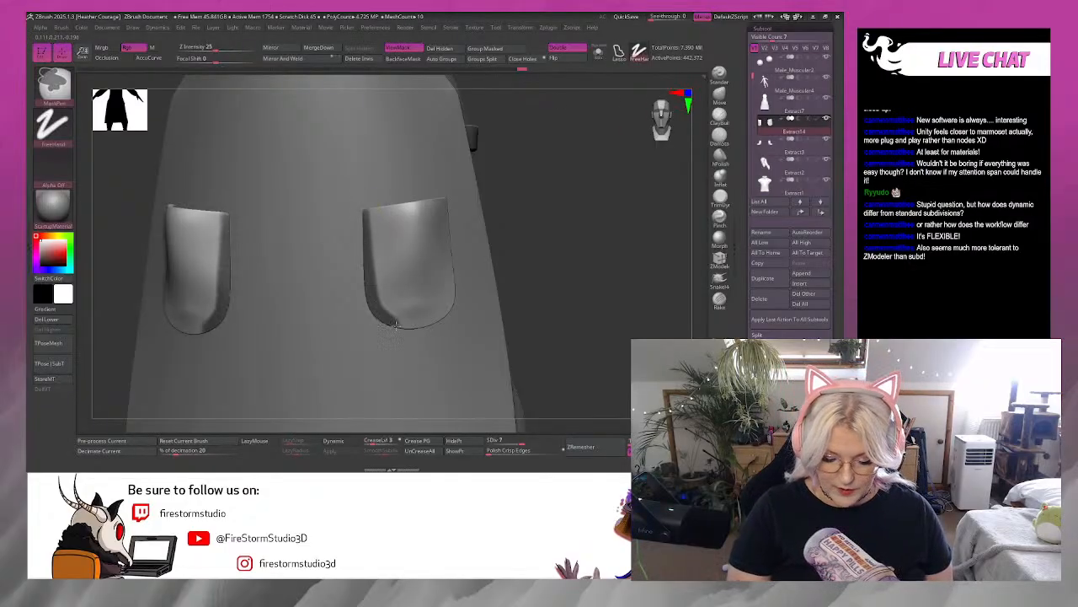
right_click_drag(454, 304, 444, 198)
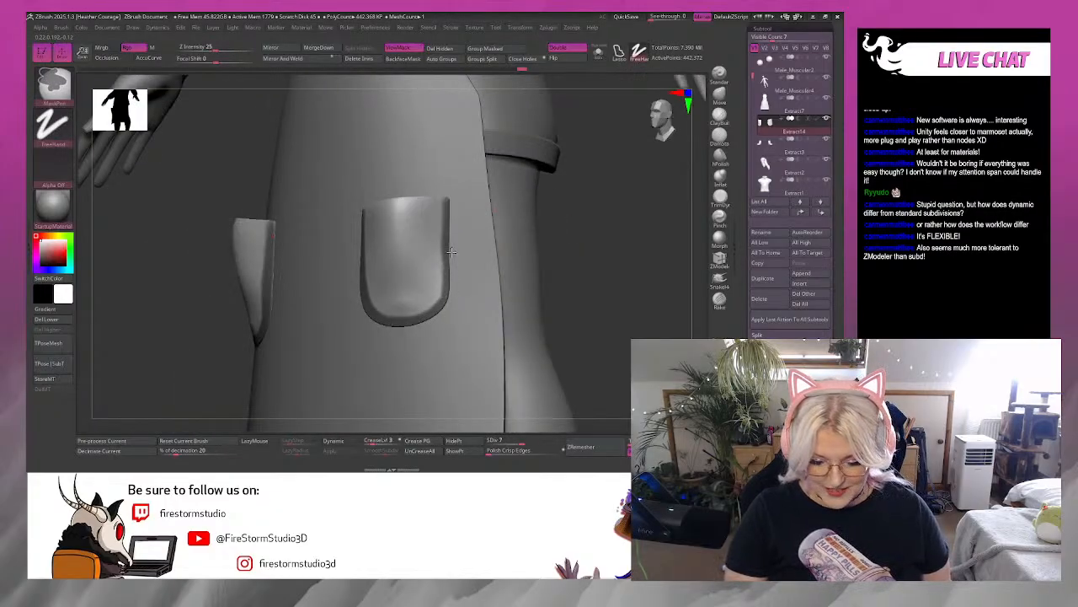
right_click_drag(446, 198, 464, 272)
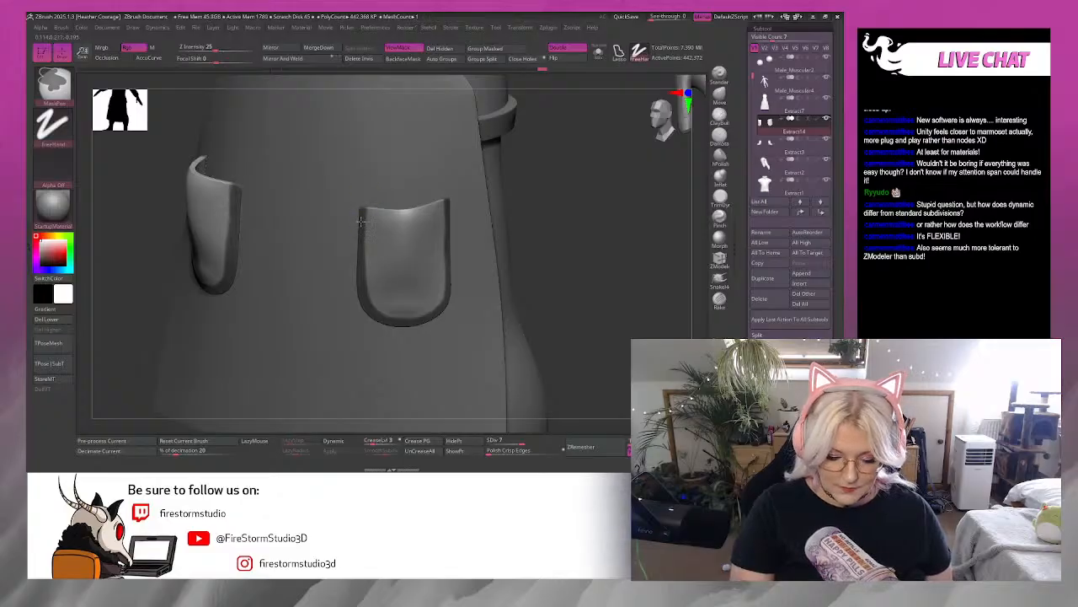
Pull the unmasked lower front of the pockets outward from the apron with a resized Move Topological brush.
key("b")
key("m")
key("t")
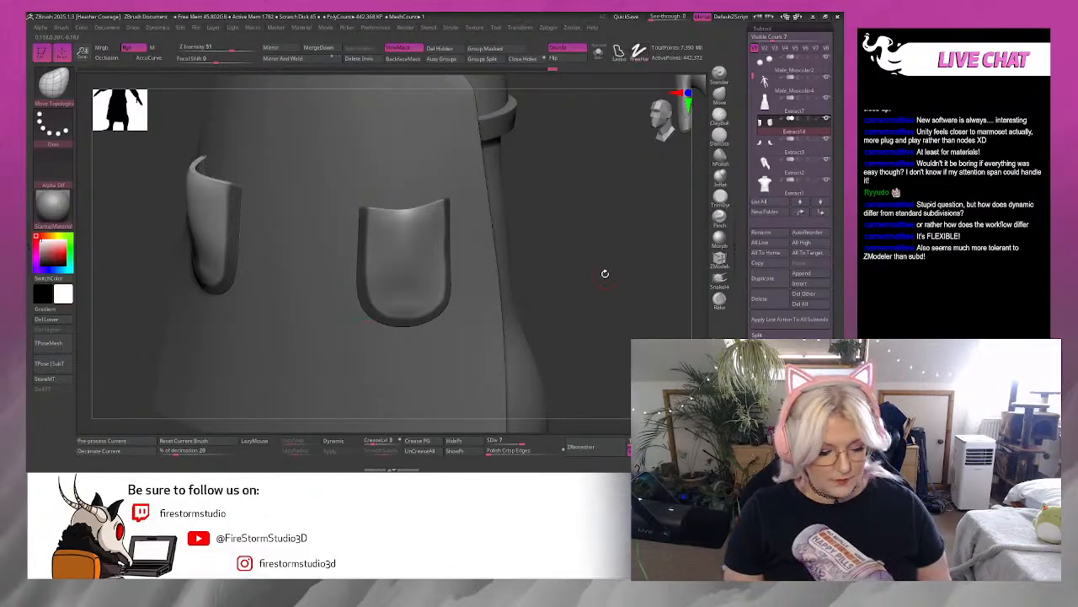
key("b")
key("m")
key("t")
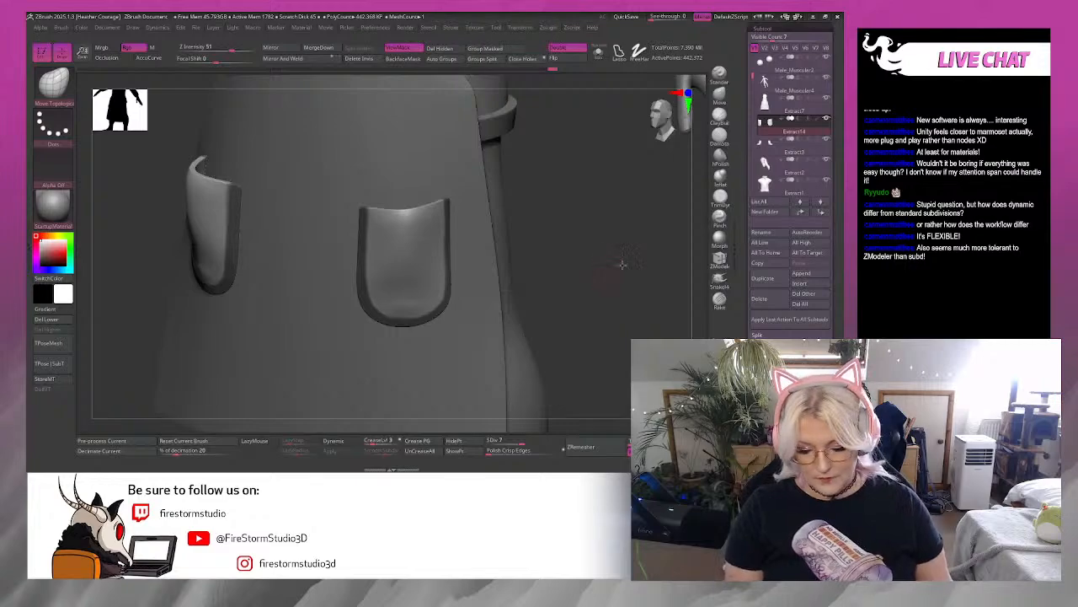
key("space")
right_click_drag(621, 265, 483, 281)
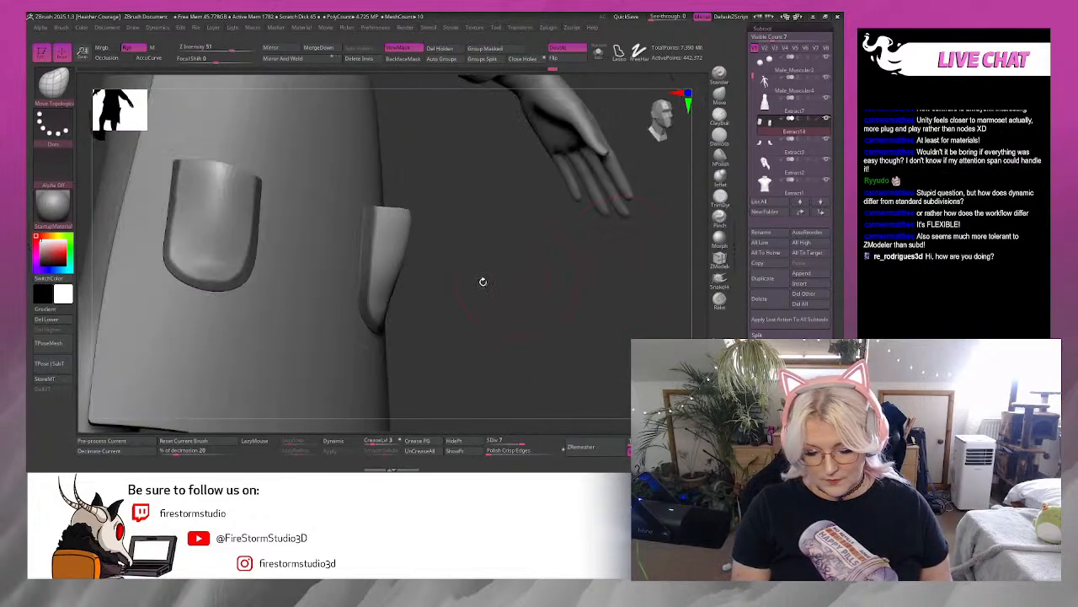
left_click_drag(393, 291, 400, 290)
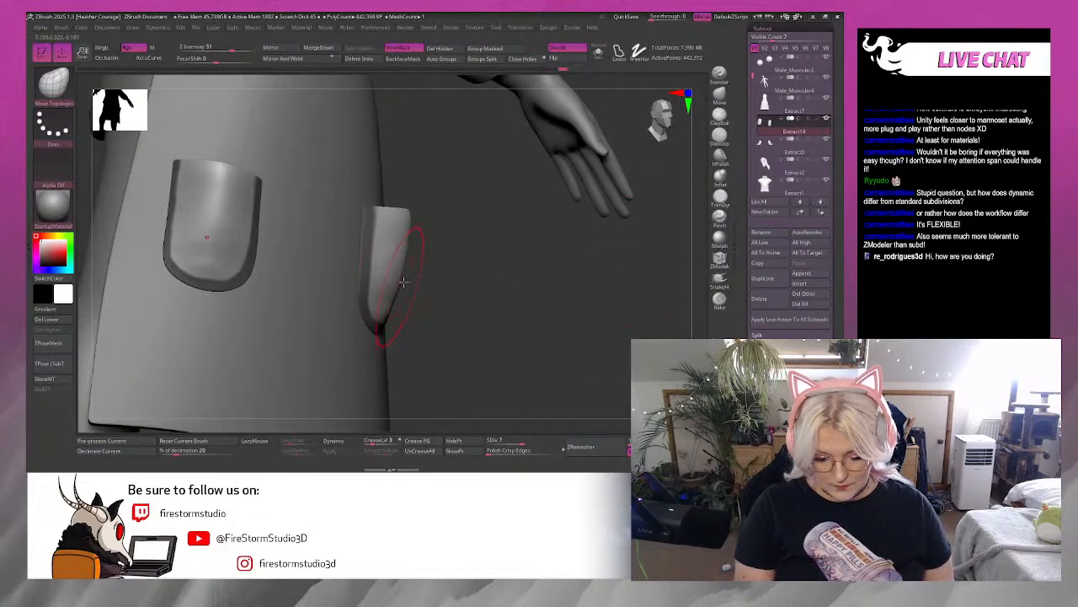
Step back and forward through the most recent sculpting changes on the coat pockets.
key("ctrl+z")
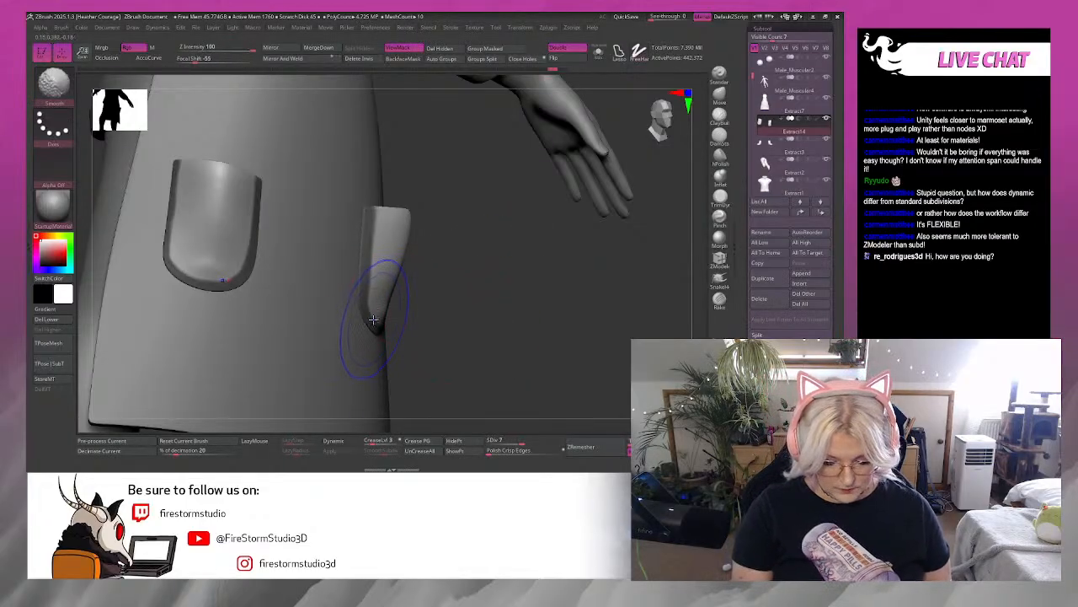
key("ctrl+z")
key("ctrl+z")
key("ctrl+shift+z")
key("ctrl+shift+z")
key("ctrl+shift+z")
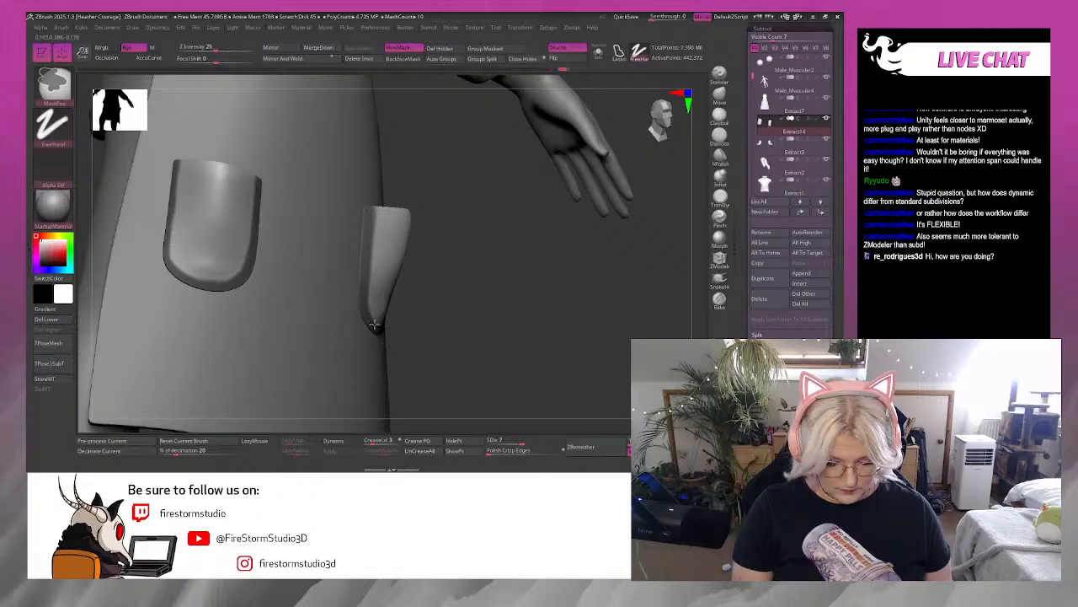
Paint a small mask spot near the pocket's lower edge, and clear the whole pocket mask.
mouse_move(491, 300)
left_mouse_down()
mouse_move(527, 299)
mouse_move(556, 343)
mouse_move(578, 336)
left_mouse_up()
key("space")
left_click_drag(600, 278, 597, 278)
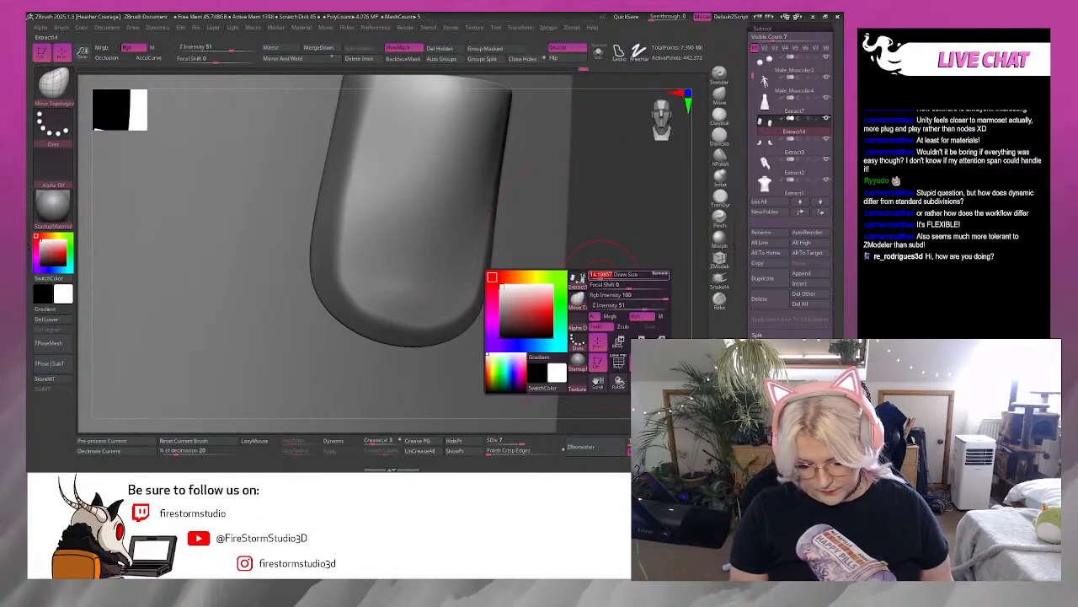
left_click_drag(451, 317, 436, 308, "ctrl")
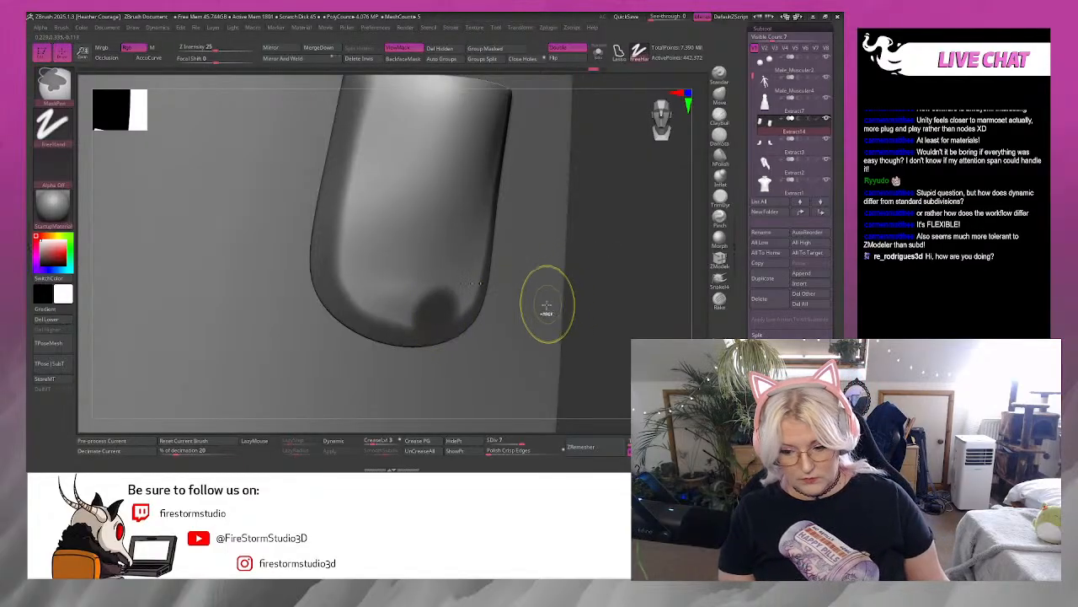
left_click_drag(630, 267, 615, 299, "ctrl")
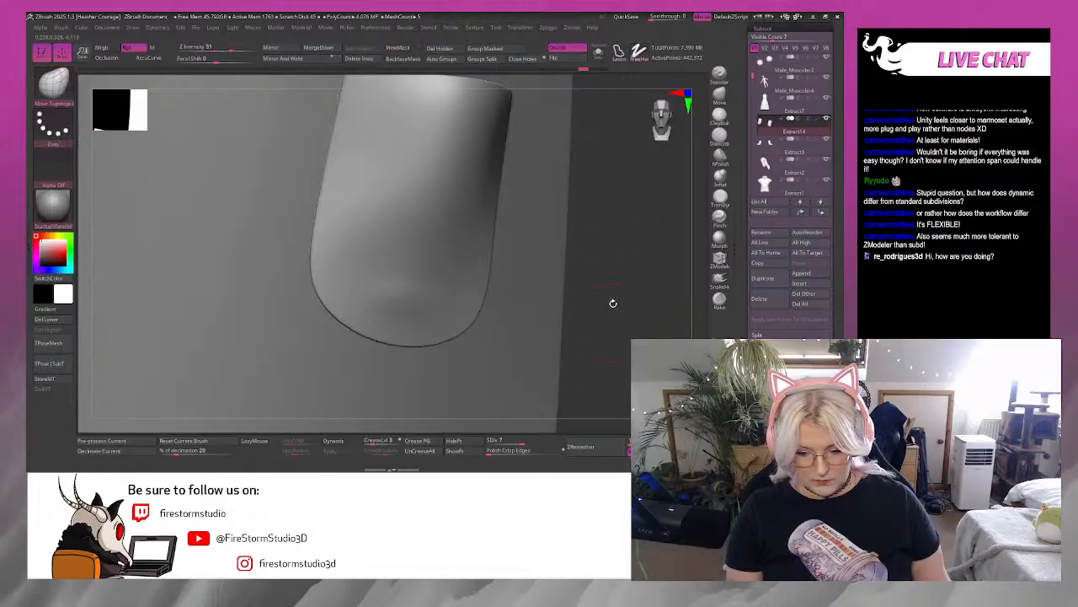
Paint a test mask spot at the pocket's centre, and undo the pocket edits back to subdivision level 6.
left_click_drag(597, 209, 556, 219)
left_click(437, 237, "ctrl")
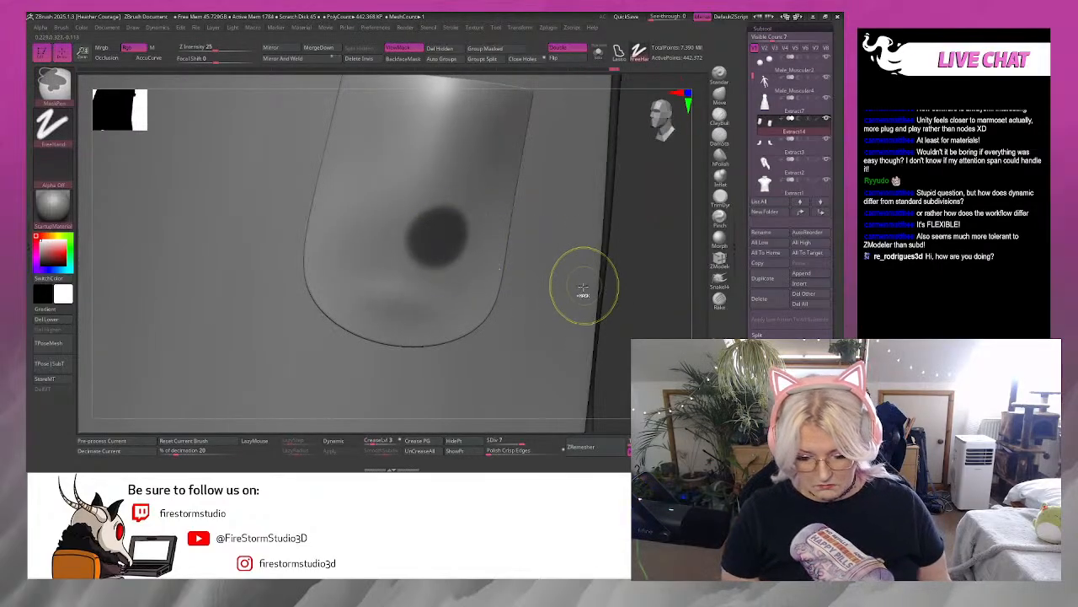
key("ctrl+z")
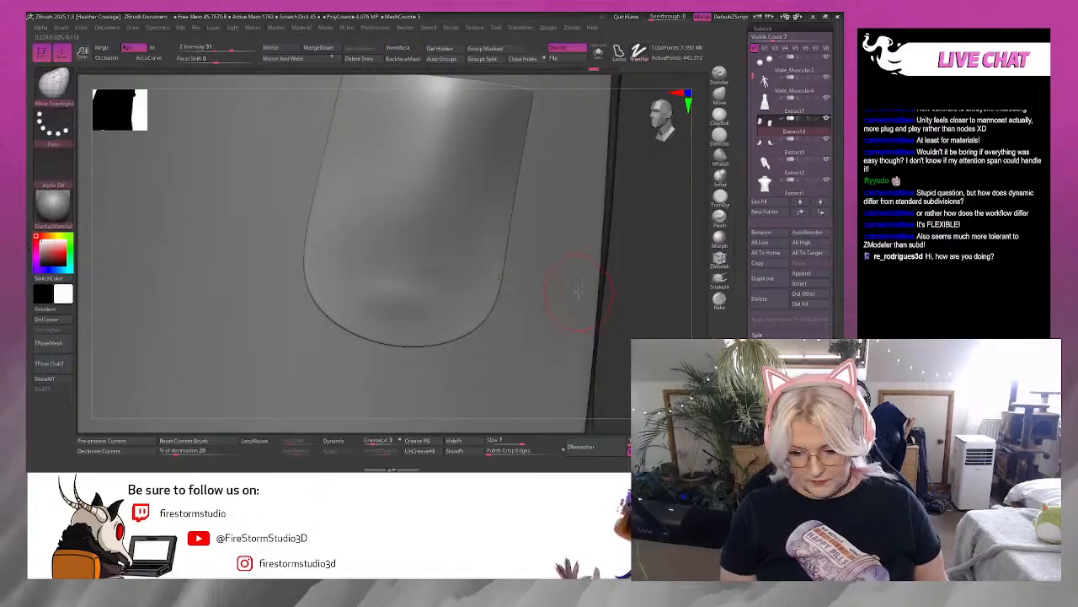
key("ctrl+z")
key("ctrl+z")
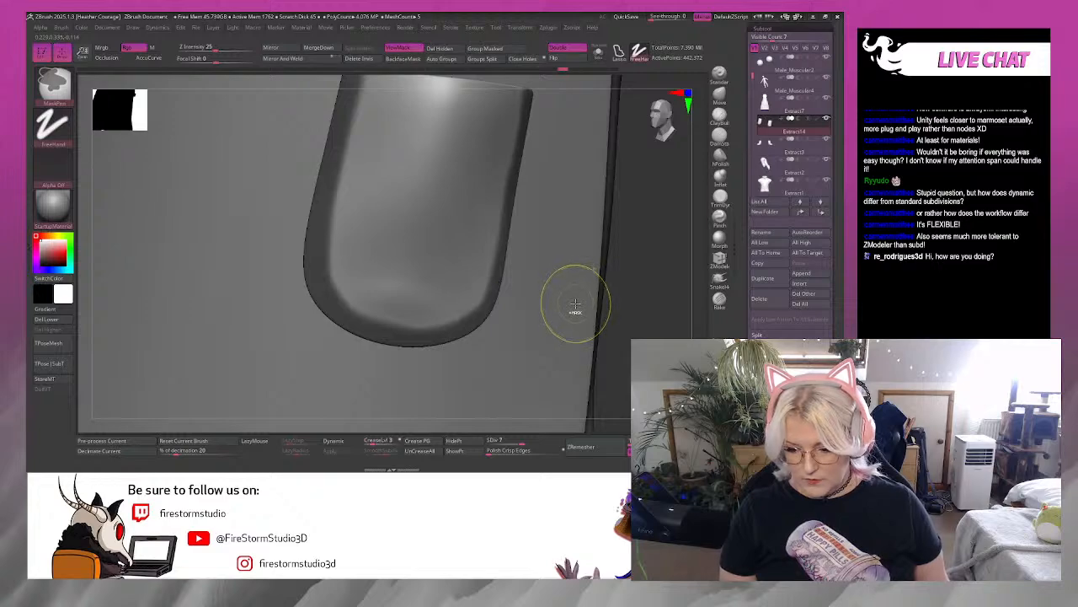
key("ctrl+z")
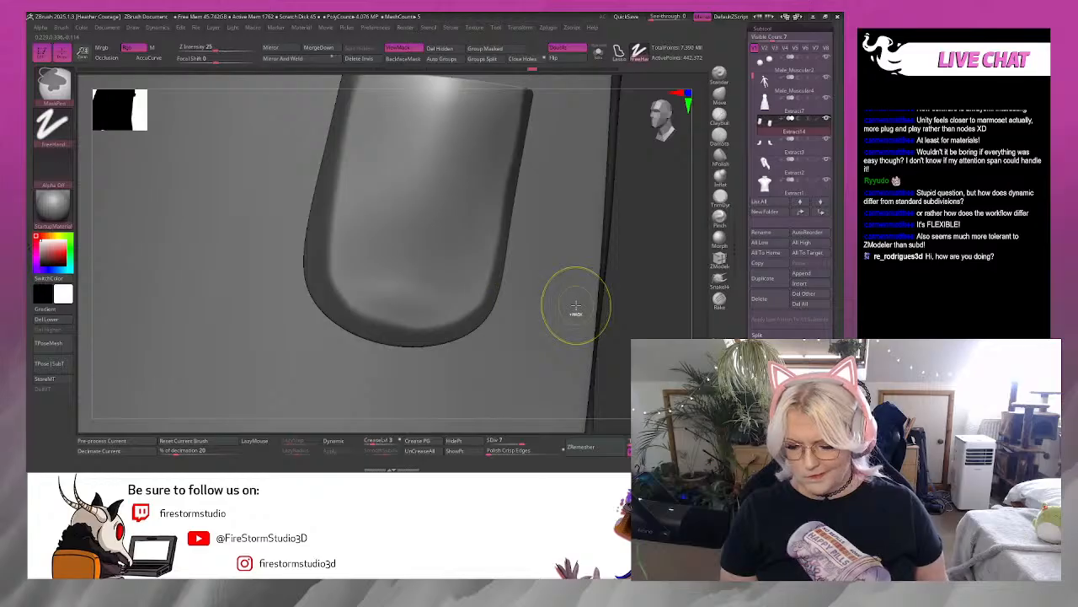
key("ctrl+z")
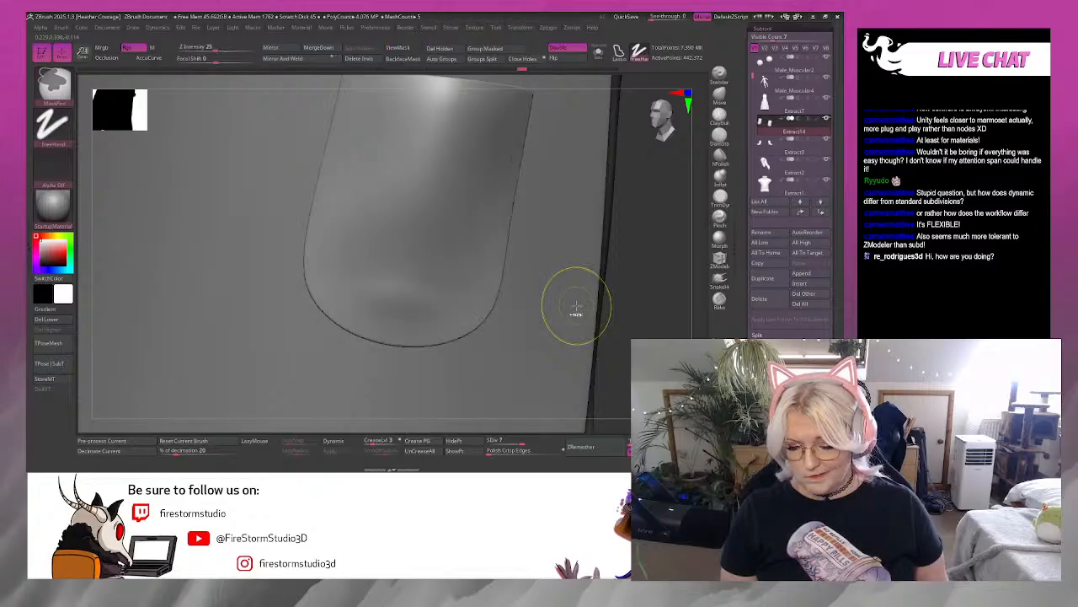
key("ctrl+z")
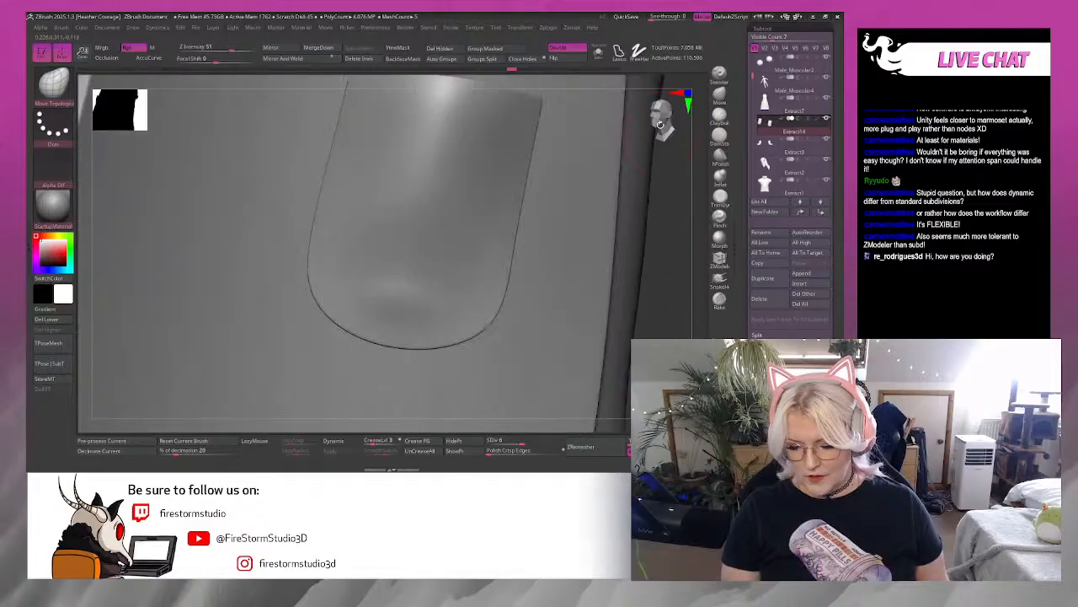
Try masking and unmasking a spot in the middle of the pocket at subdivision level 6, and clear it.
left_click(447, 233, "ctrl")
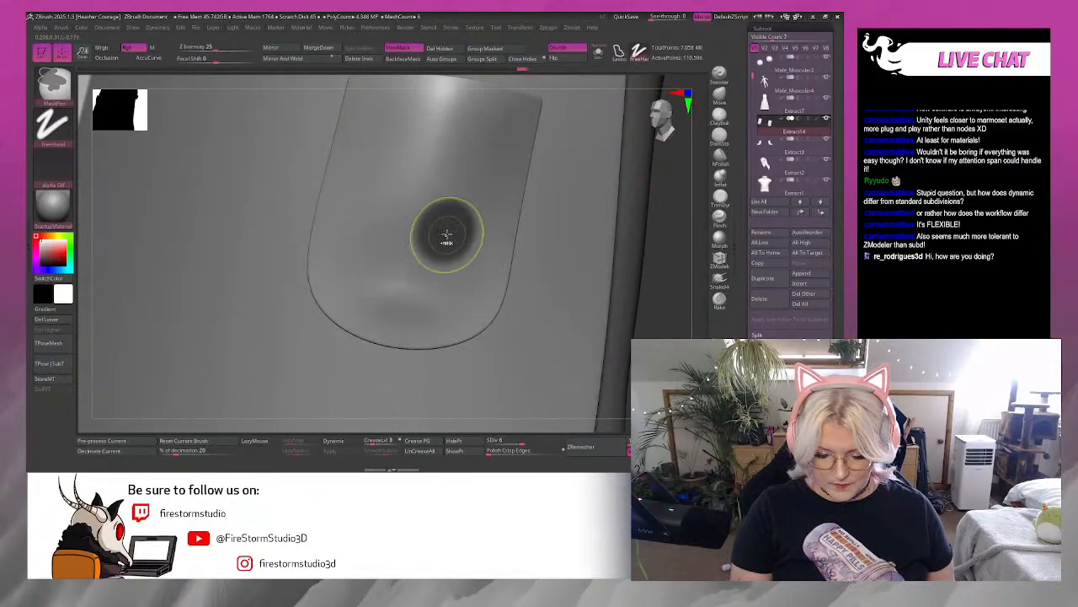
left_click(448, 234, "ctrl")
left_click(444, 226, "ctrl")
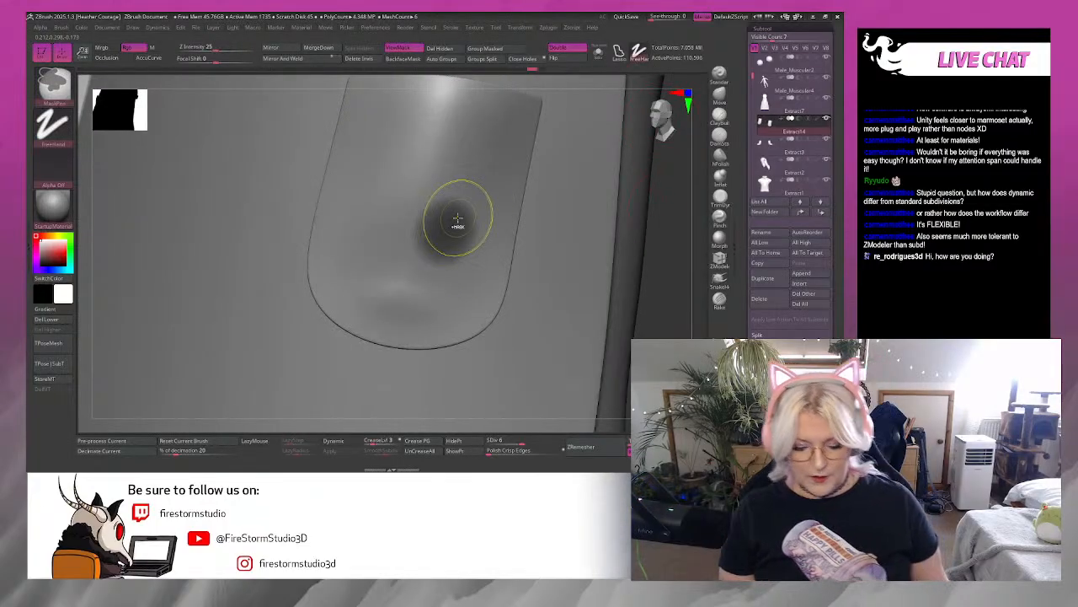
left_click(457, 218, "ctrl+alt")
left_click_drag(654, 275, 670, 308, "ctrl")
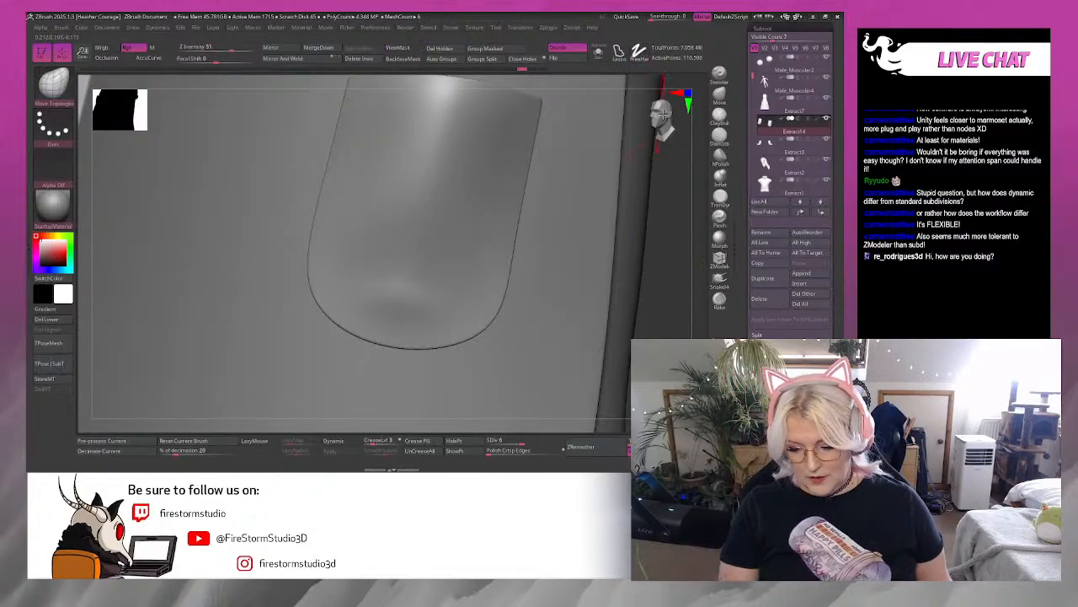
key("ctrl+z")
Mask a narrow border along the sides and rounded bottom of both pockets with a smaller mask brush.
left_click(675, 118)
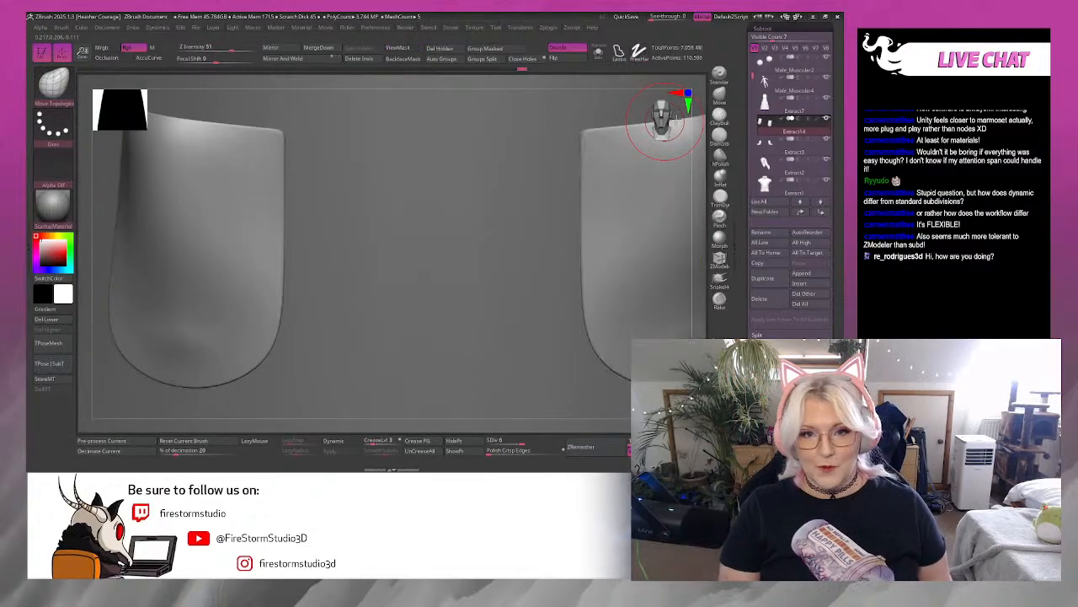
left_click_drag(606, 322, 608, 323)
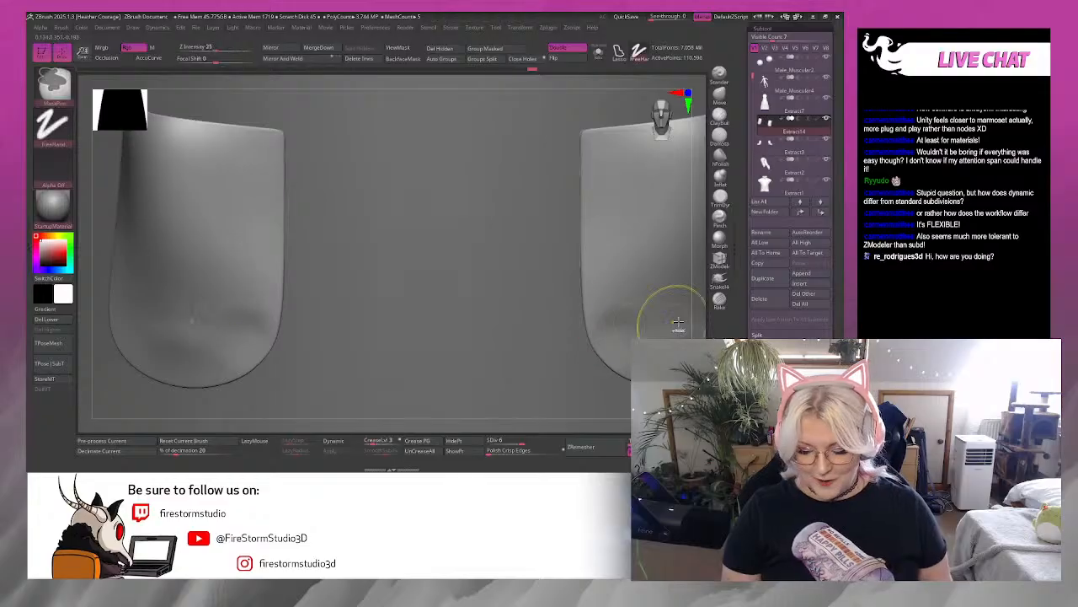
mouse_move(698, 316)
left_mouse_down("alt")
mouse_move(684, 289)
mouse_move(693, 271)
mouse_move(645, 236)
mouse_move(652, 205)
left_mouse_up("alt")
key("space")
left_click_drag(491, 190, 489, 219, "ctrl")
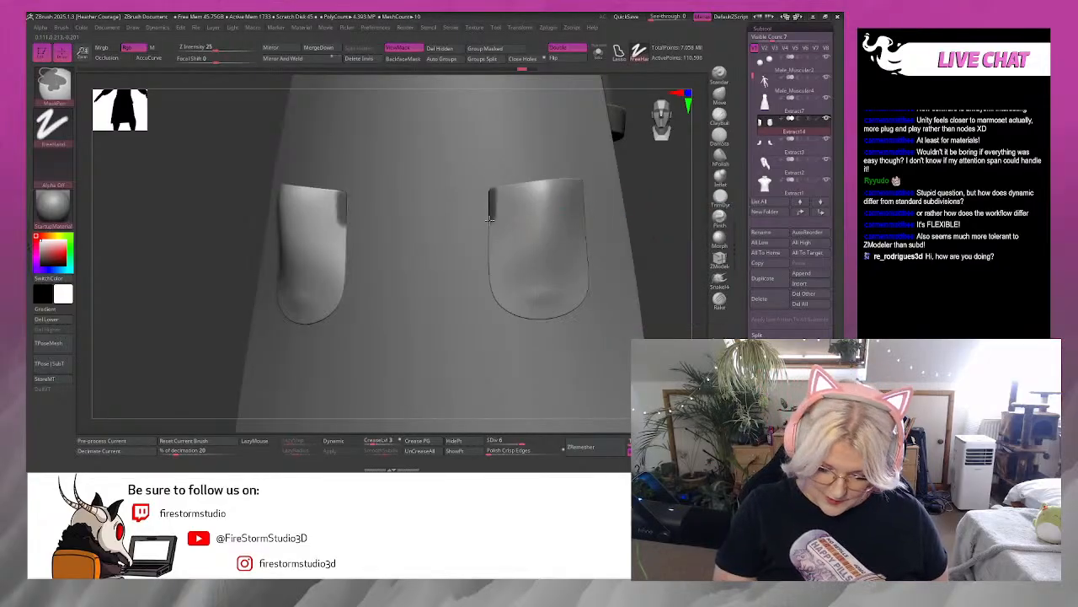
left_click_drag(513, 312, 554, 313, "ctrl")
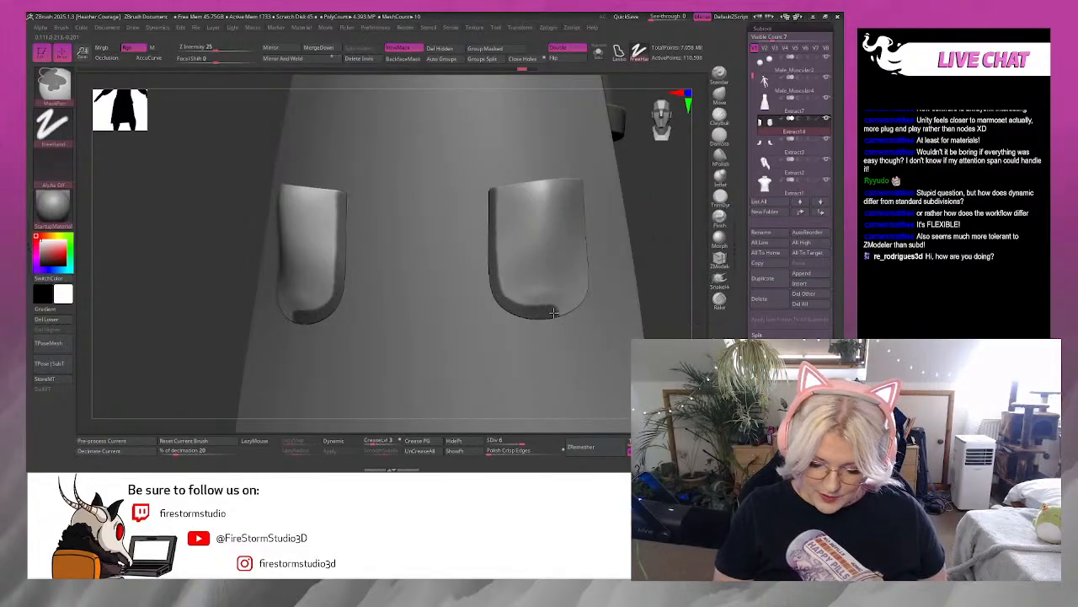
right_click_drag(610, 255, 576, 183)
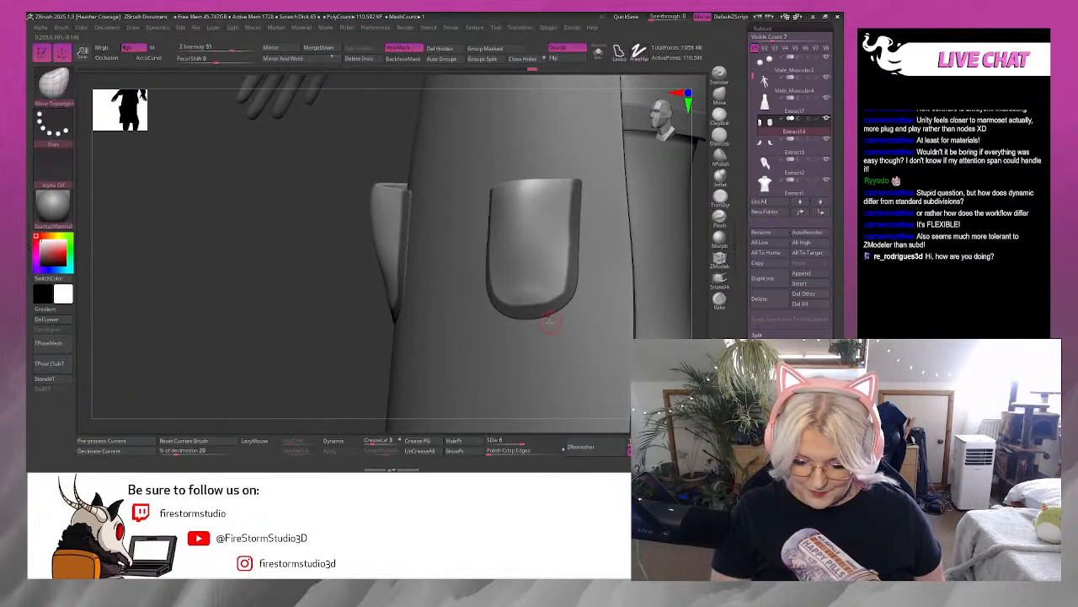
Reshape both border-masked pockets with the Move Topological brush, adjusting the draw size.
left_click_drag(321, 360, 381, 357)
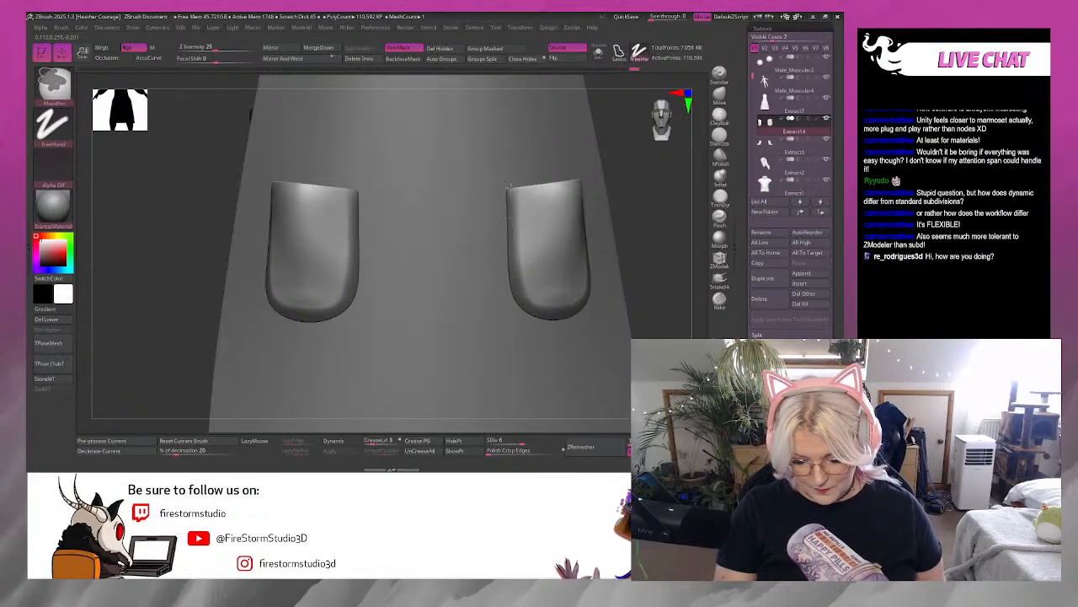
key("b")
key("m")
key("t")
key("b")
key("m")
key("t")
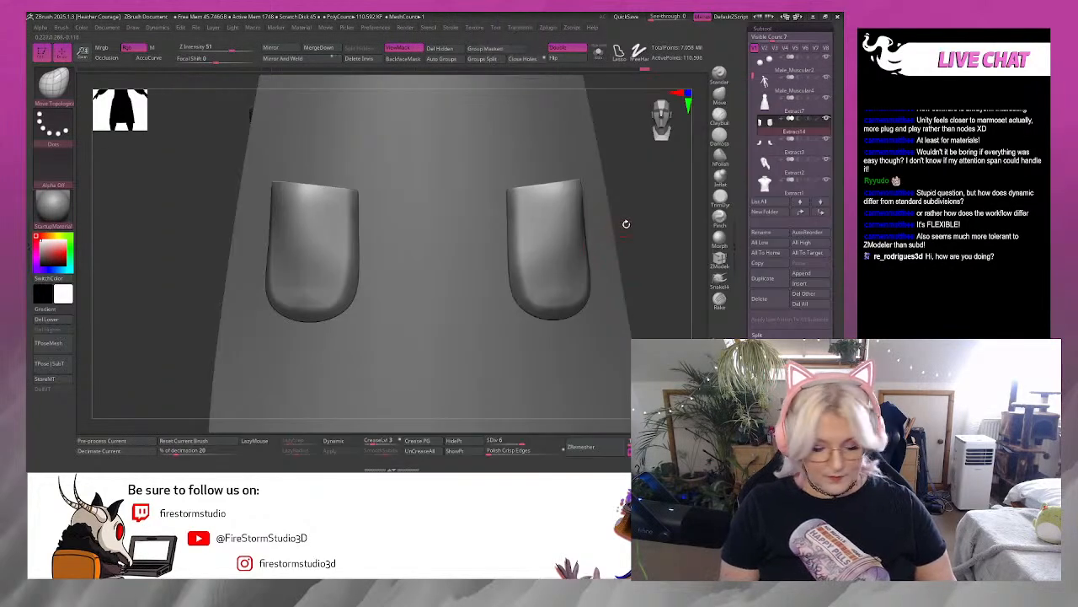
key("space")
left_click_drag(640, 217, 668, 205)
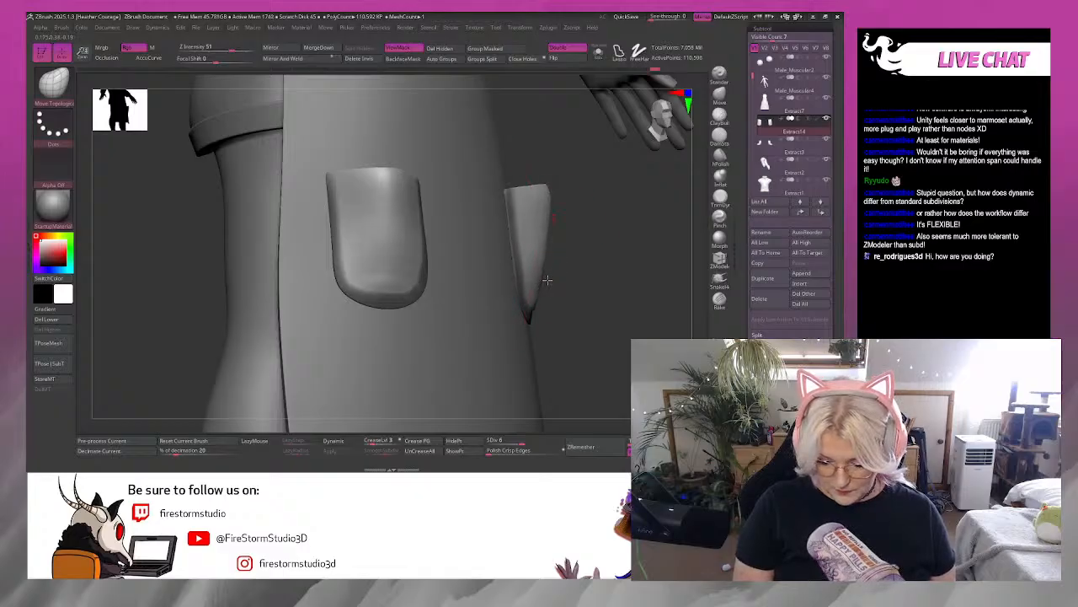
left_click_drag(589, 276, 544, 283)
key("space")
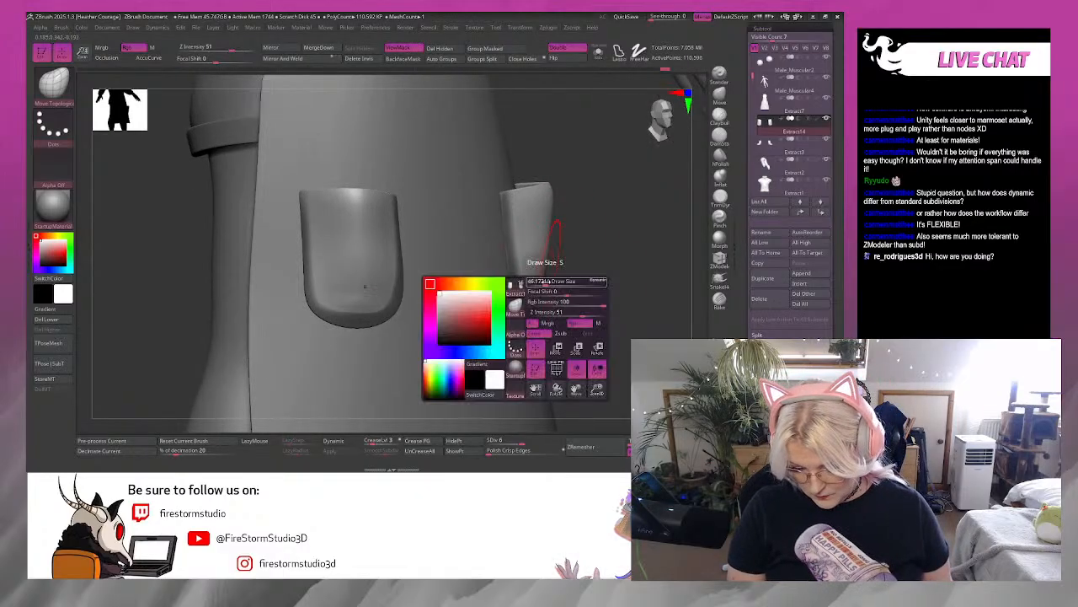
left_click_drag(621, 261, 558, 263)
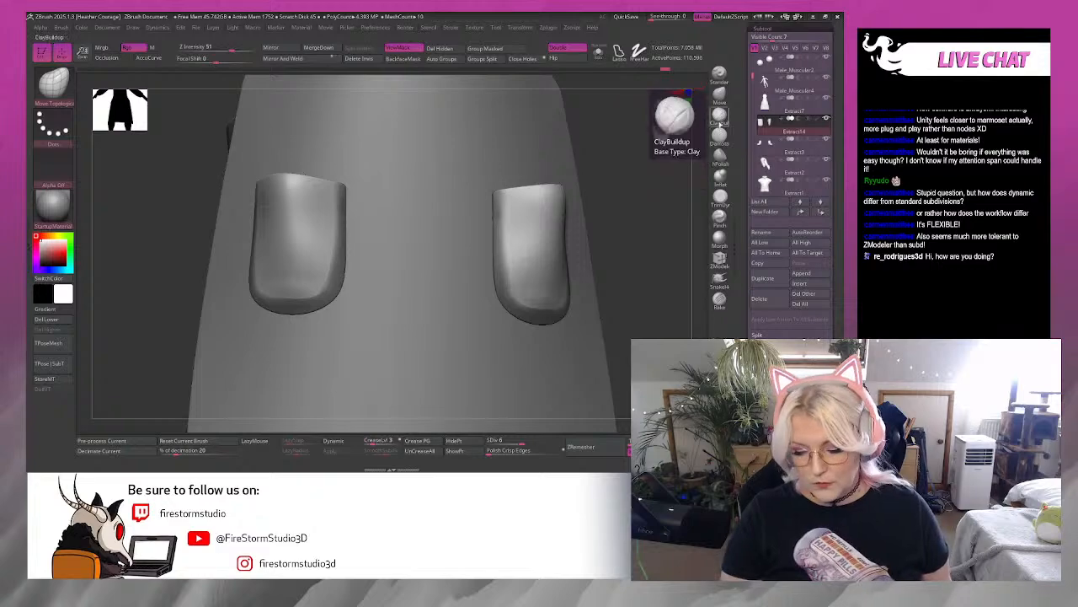
Undo the last pocket changes and clear the border mask, with the ClayBuildup brush active.
left_click(718, 118)
mouse_move(653, 212)
left_mouse_down()
mouse_move(622, 211)
mouse_move(616, 243)
mouse_move(621, 194)
mouse_move(631, 212)
left_mouse_up()
key("ctrl+z")
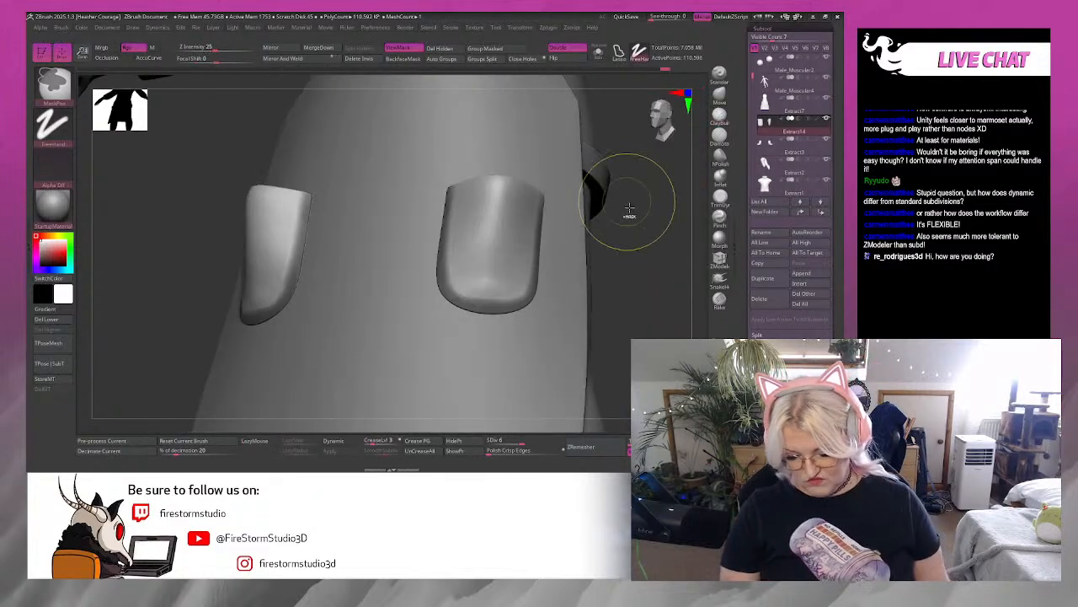
key("ctrl+z")
left_click_drag(648, 318, 645, 285)
left_click(664, 128)
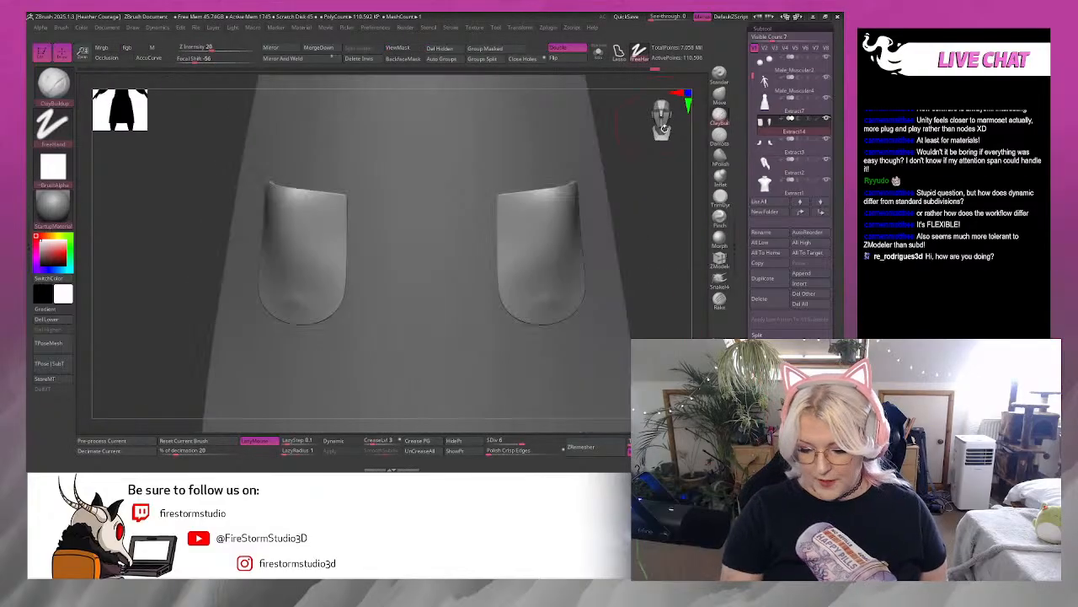
Select the Inflate brush and try toggling the Double and Flip display options on the pockets.
left_click(721, 177)
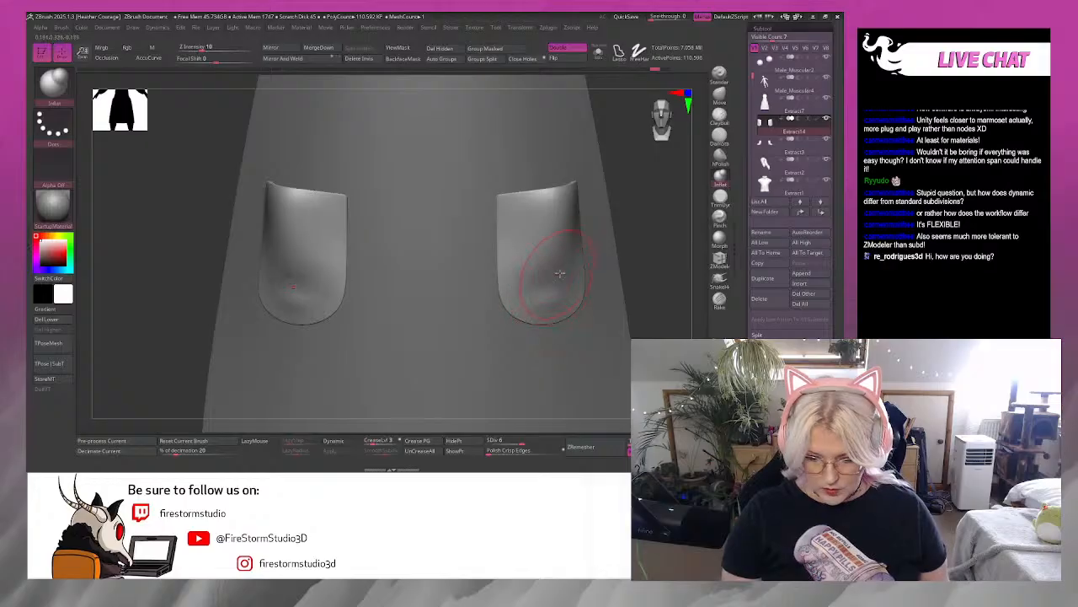
left_click(575, 51)
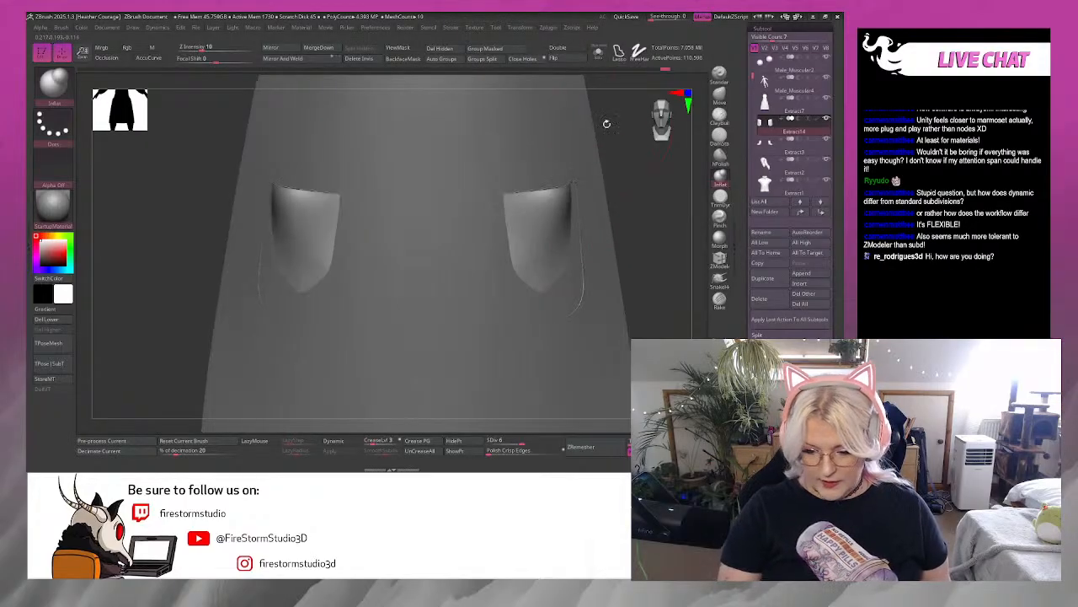
left_click(574, 59)
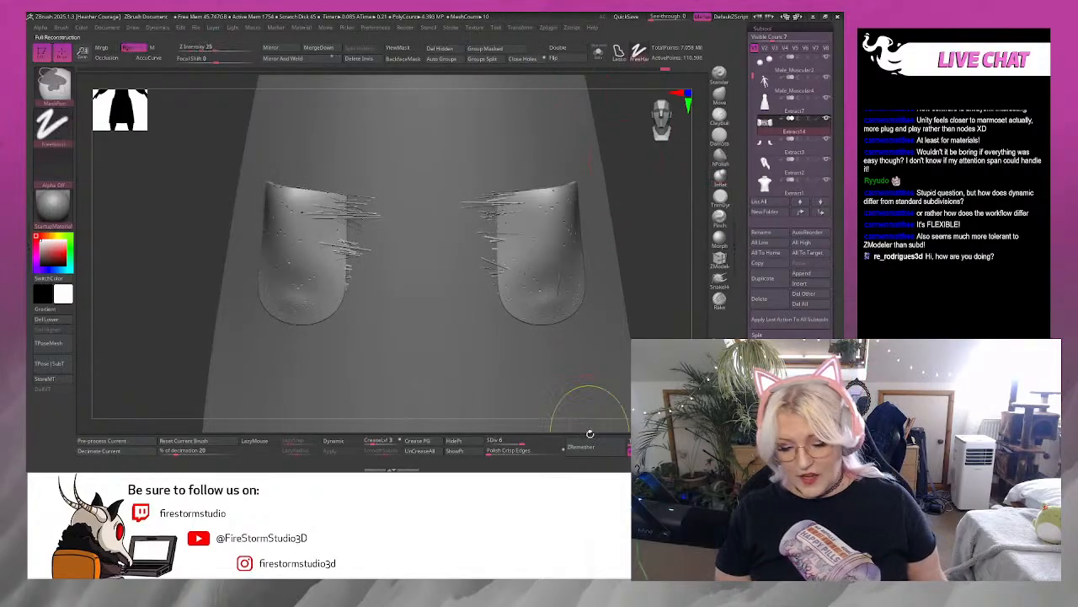
Undo the pocket edits back to the low-poly mesh with dynamic subdivision active.
key("ctrl+z")
key("ctrl+z")
key("ctrl+z")
key("ctrl+z")
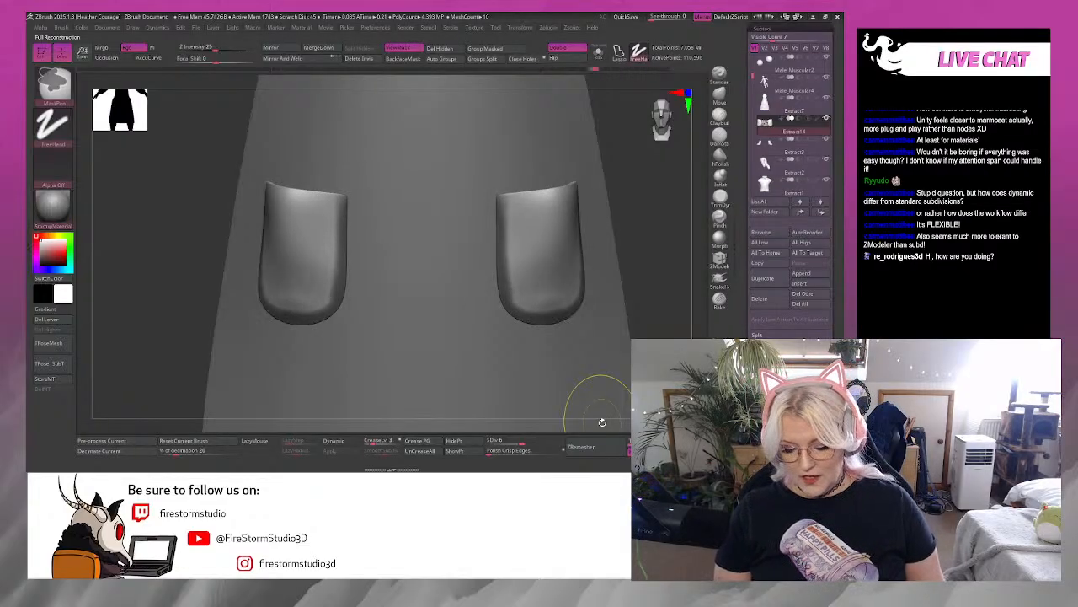
key("ctrl+z")
key("ctrl+z")
key("ctrl+z")
key("ctrl+z")
key("ctrl+z")
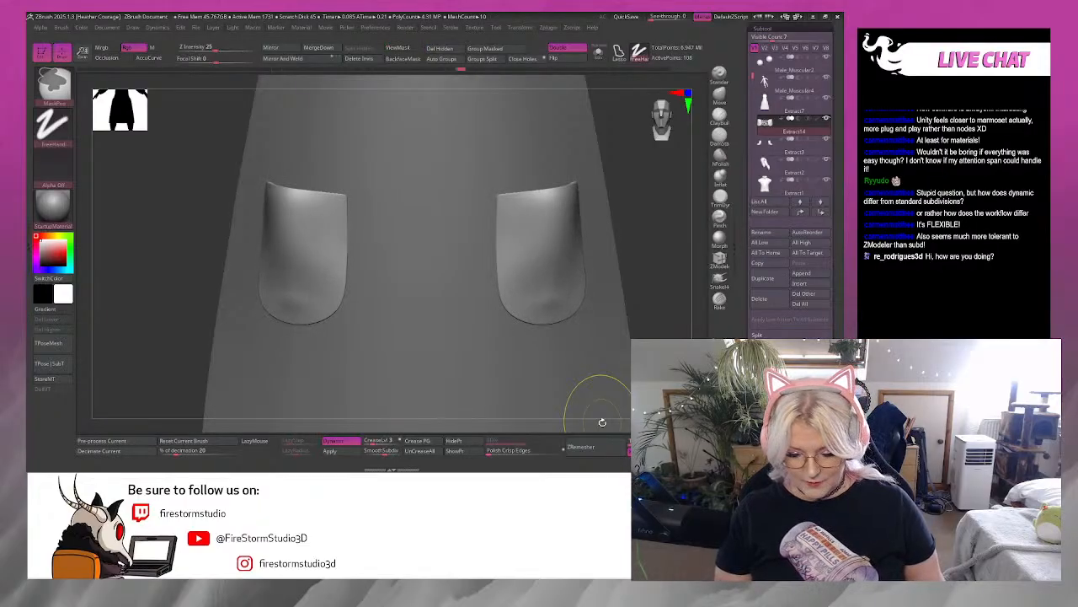
key("ctrl+z")
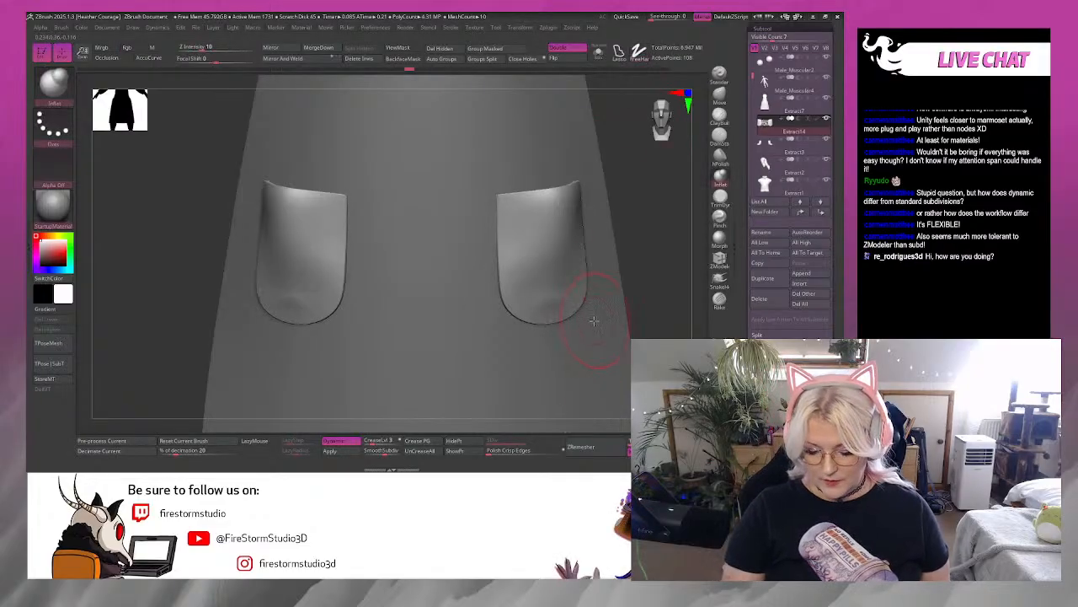
Turn off Double display for the pockets and apply their dynamic subdivision.
left_click_drag(658, 230, 649, 224)
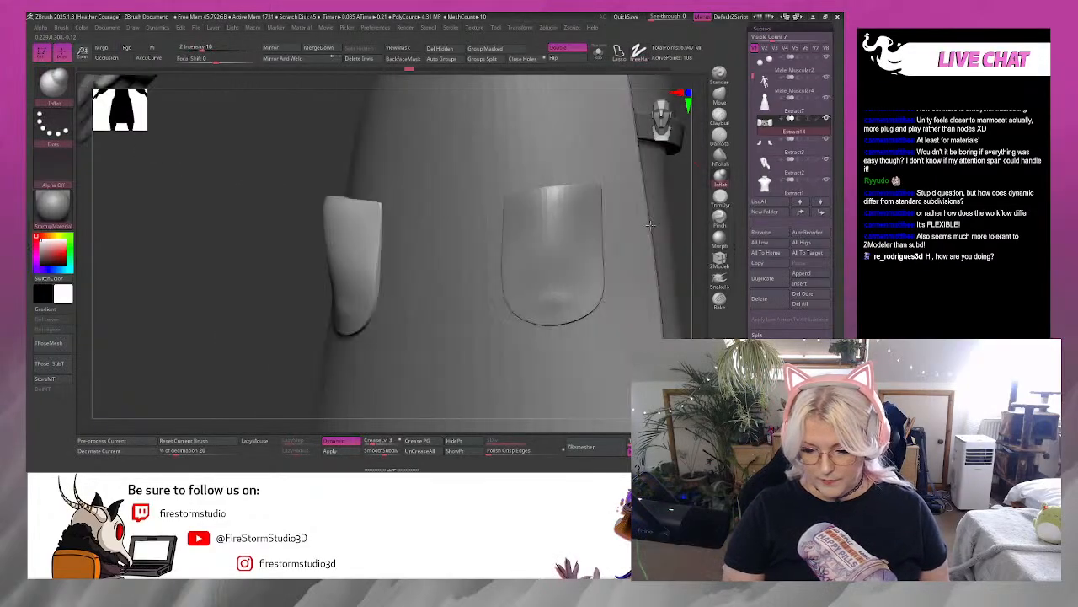
left_click(571, 57)
left_click(571, 59)
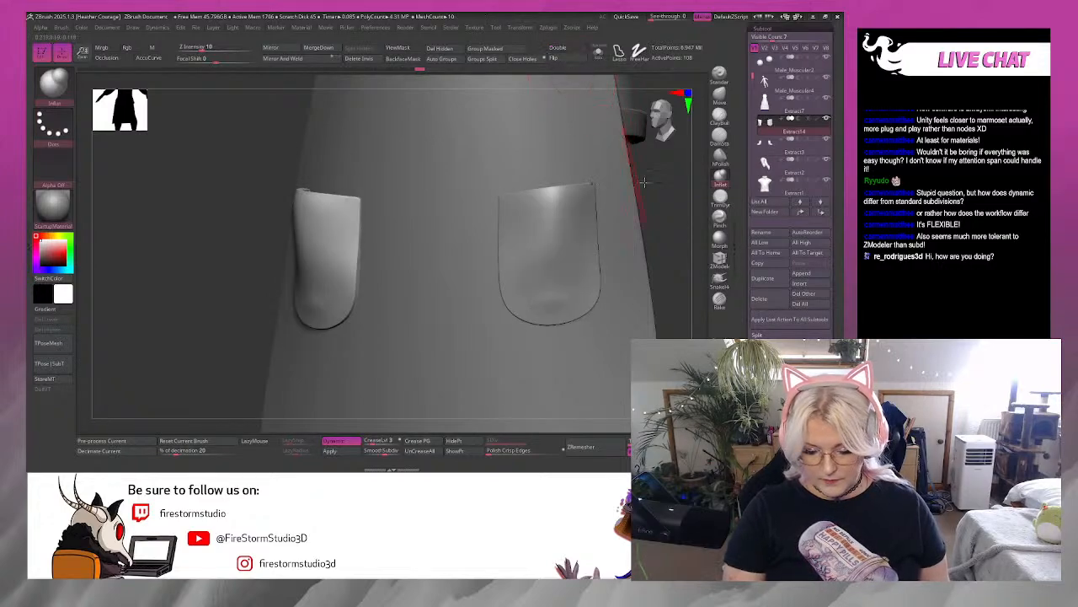
left_click_drag(644, 181, 662, 221)
left_click(330, 451)
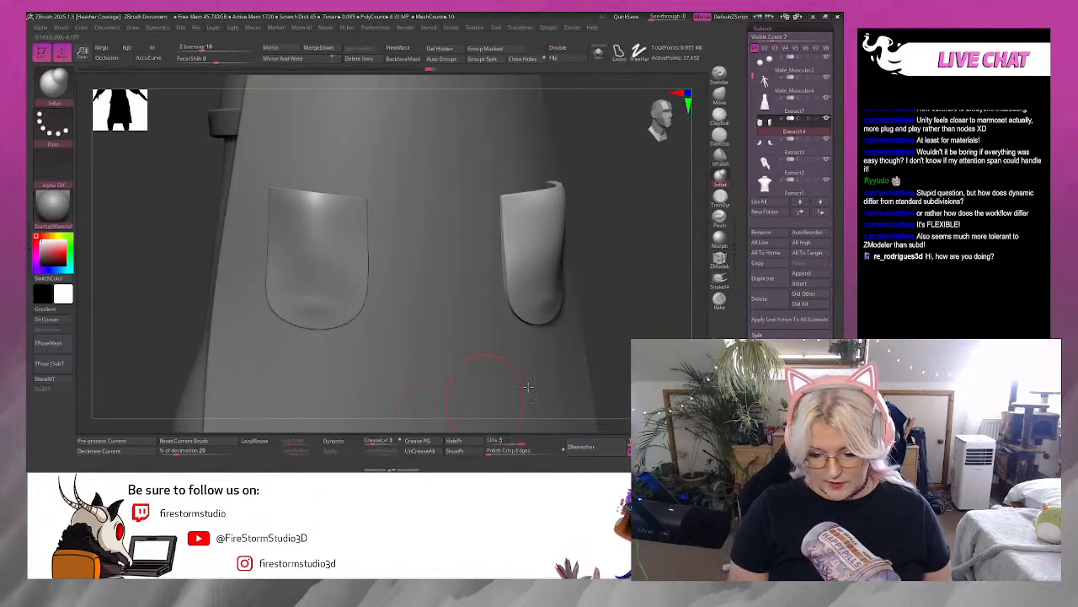
Enlarge the Inflate brush and puff out the lower part of both coat pockets.
key("space")
left_click_drag(659, 249, 666, 248)
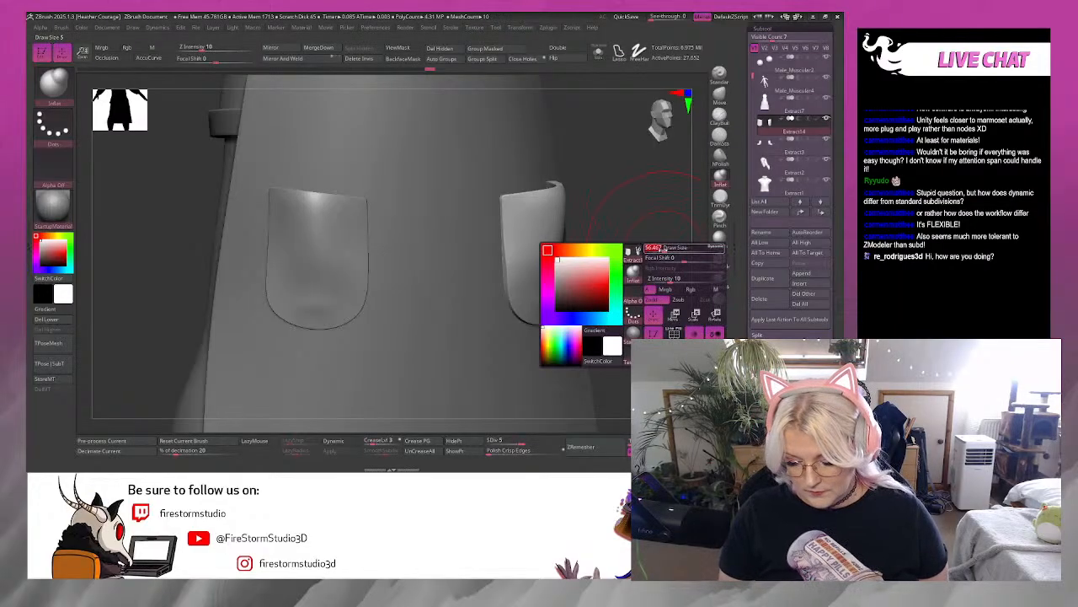
left_click_drag(588, 283, 579, 283)
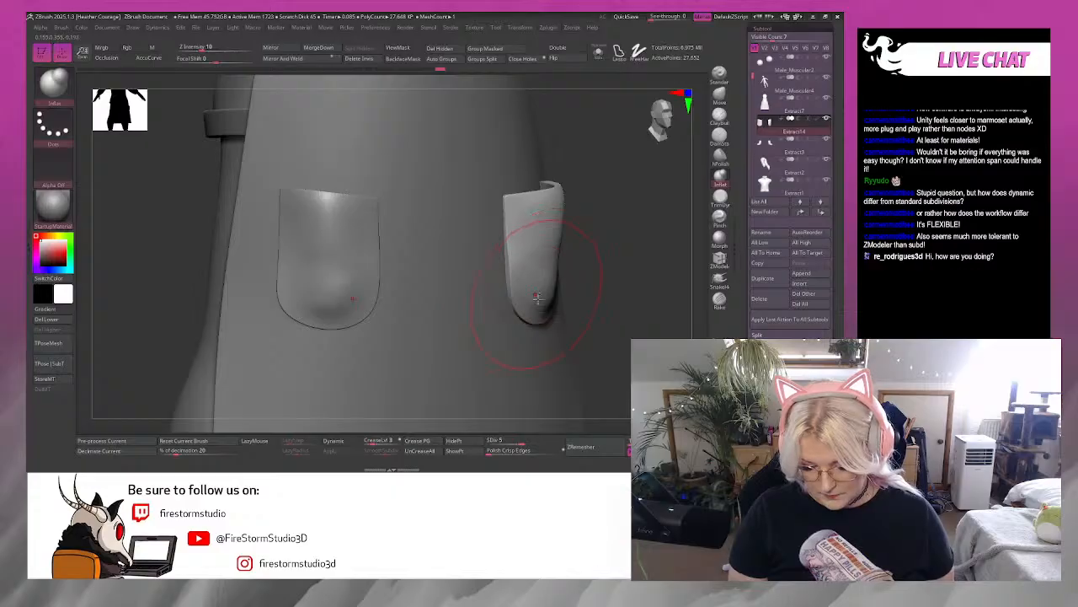
right_click_drag(557, 291, 587, 272)
mouse_move(592, 270)
left_mouse_down()
mouse_move(589, 250)
mouse_move(539, 268)
left_mouse_up()
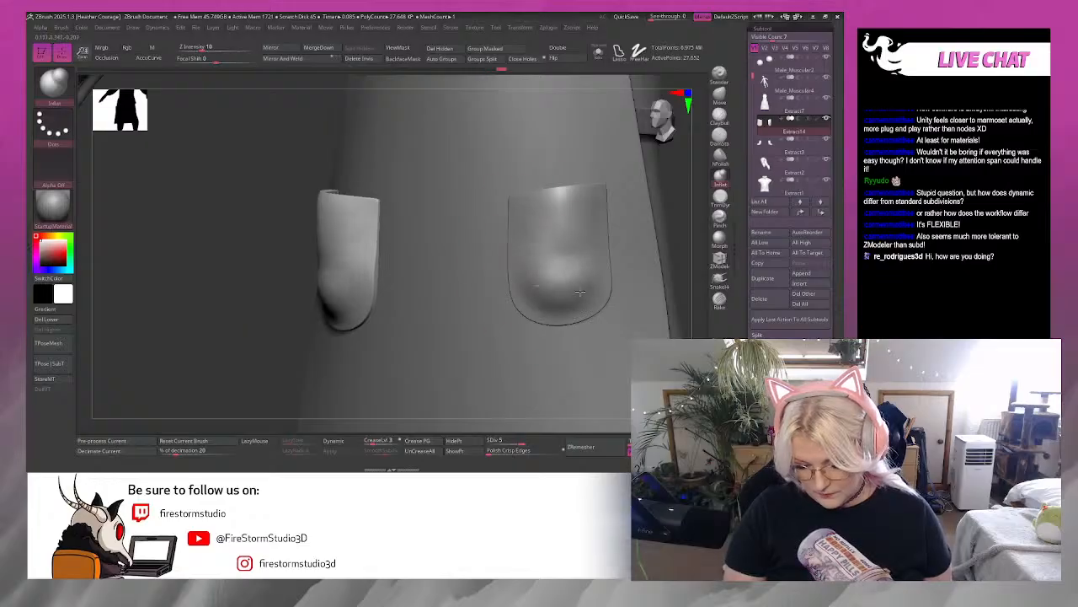
right_click_drag(214, 337, 354, 312)
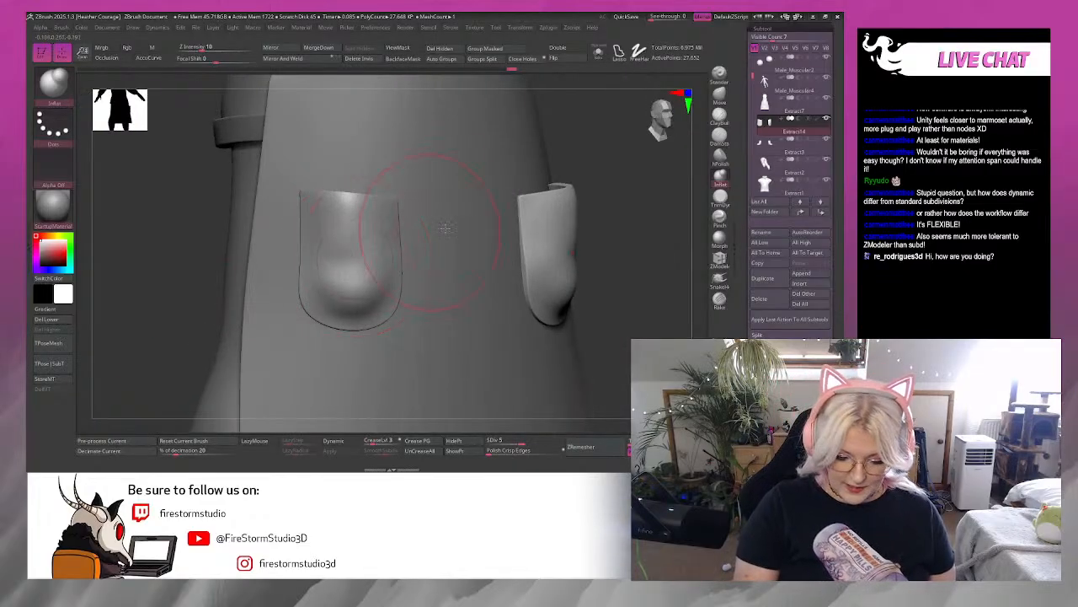
Build up the middle of the pockets and smooth the bulge into the surrounding surface.
key("space")
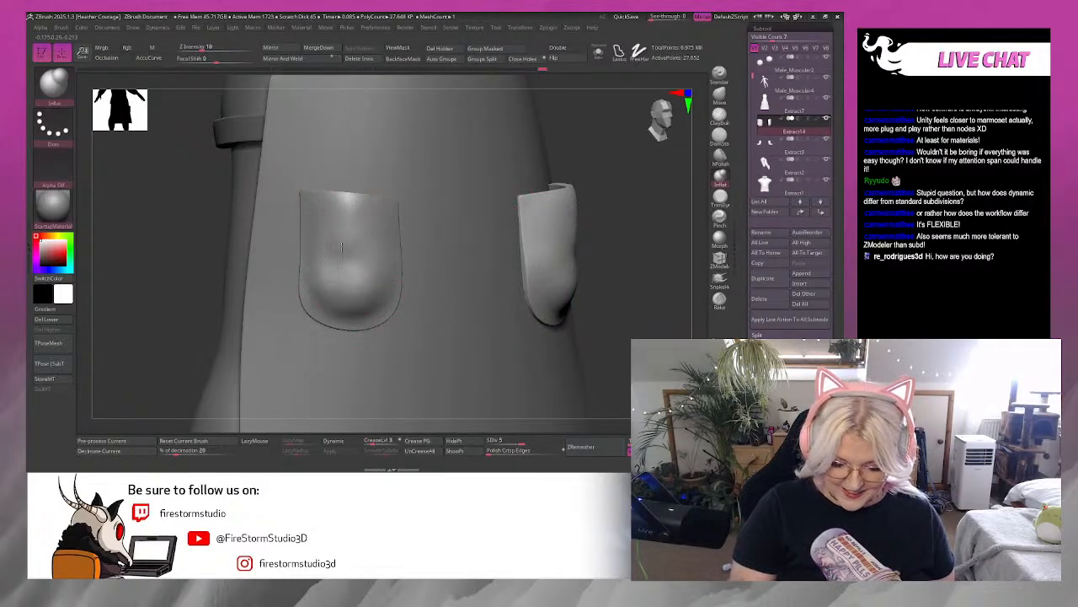
left_click_drag(343, 271, 345, 237, "shift")
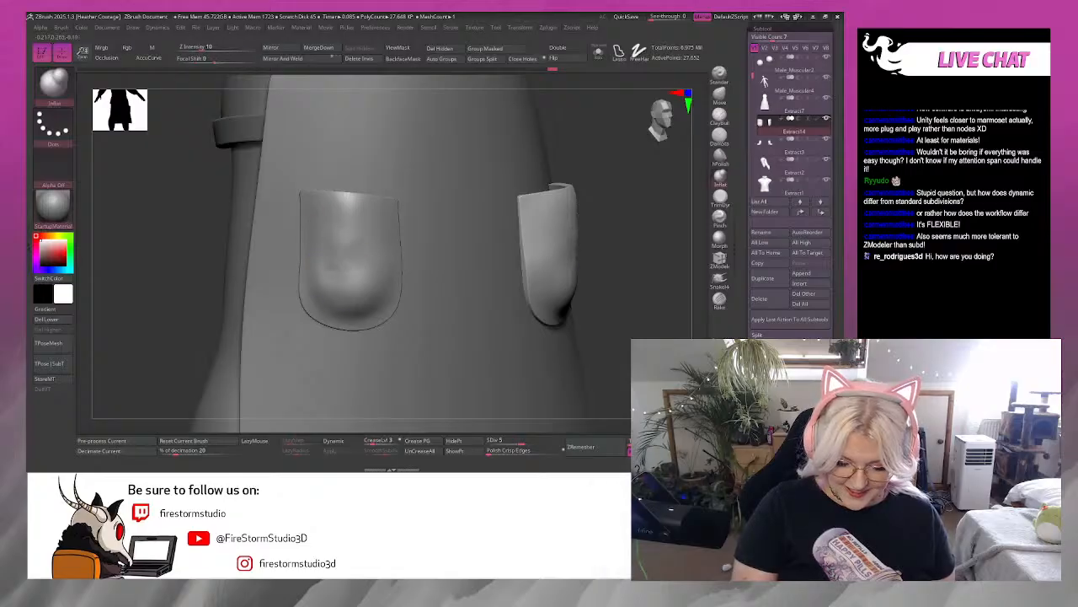
key("space")
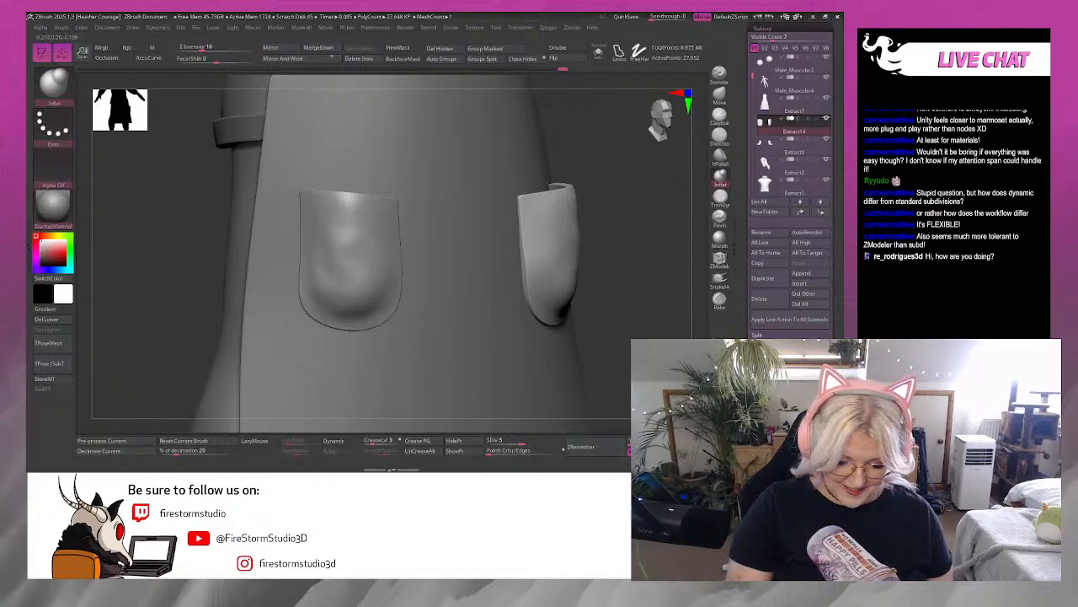
left_click_drag(345, 236, 343, 258, "shift")
left_click_drag(353, 301, 364, 278, "shift")
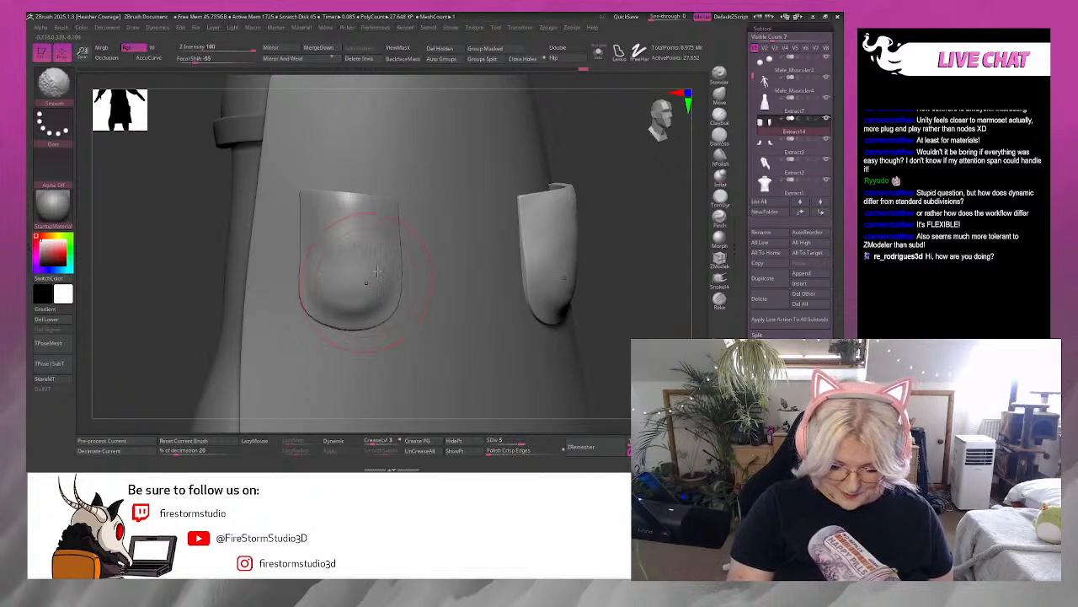
mouse_move(660, 245)
left_mouse_down()
mouse_move(635, 228)
mouse_move(642, 208)
mouse_move(616, 229)
left_mouse_up()
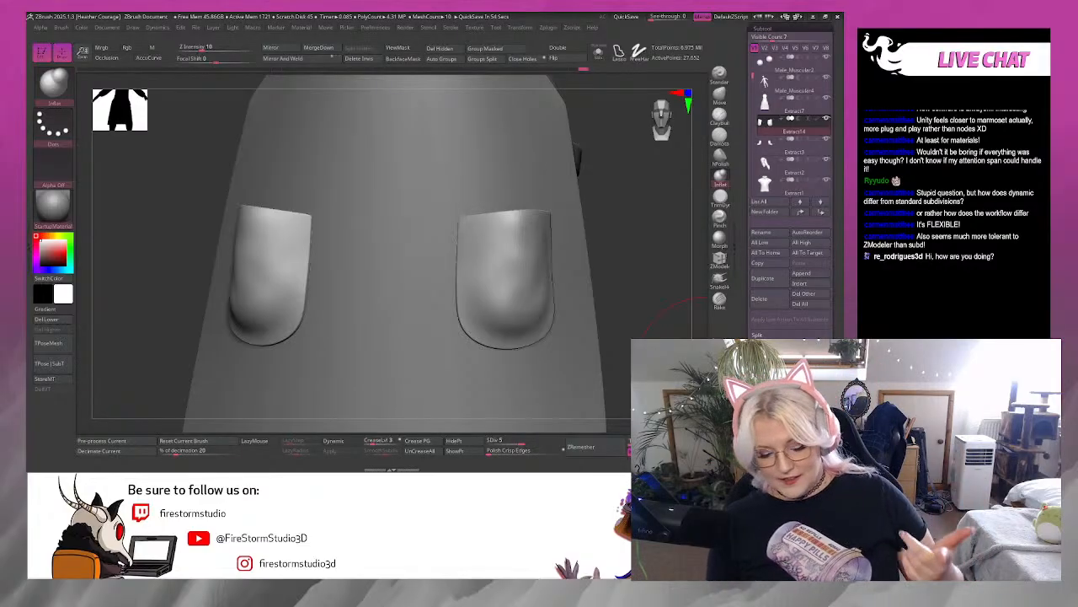
Lower the pockets to subdivision level 3 and inflate their front surfaces with broad strokes.
left_click(667, 117)
mouse_move(648, 289)
left_mouse_down()
mouse_move(618, 280)
mouse_move(643, 270)
mouse_move(641, 292)
left_mouse_up()
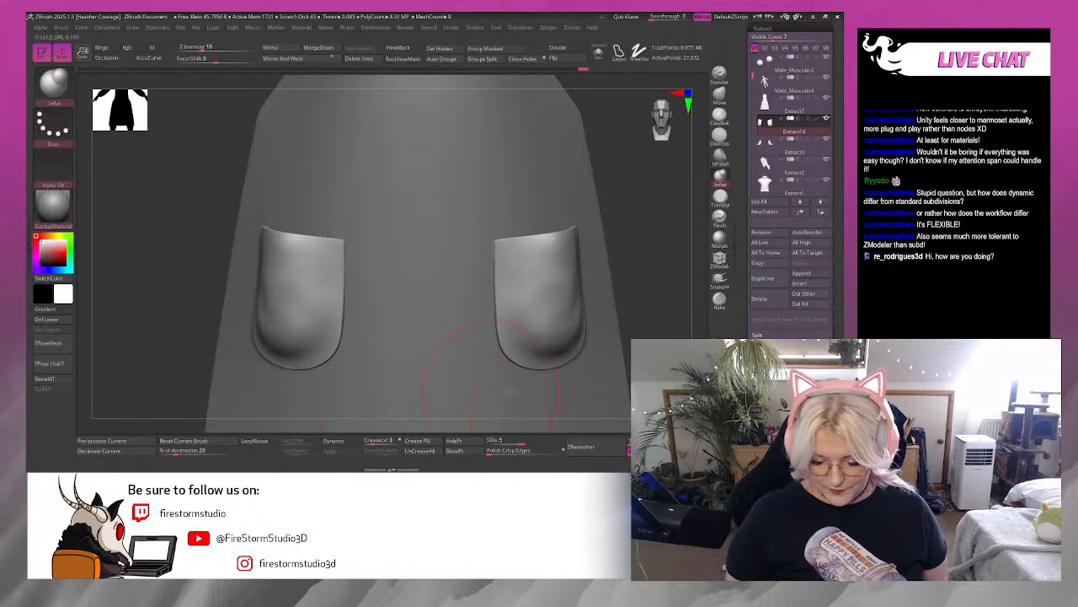
left_click(503, 440)
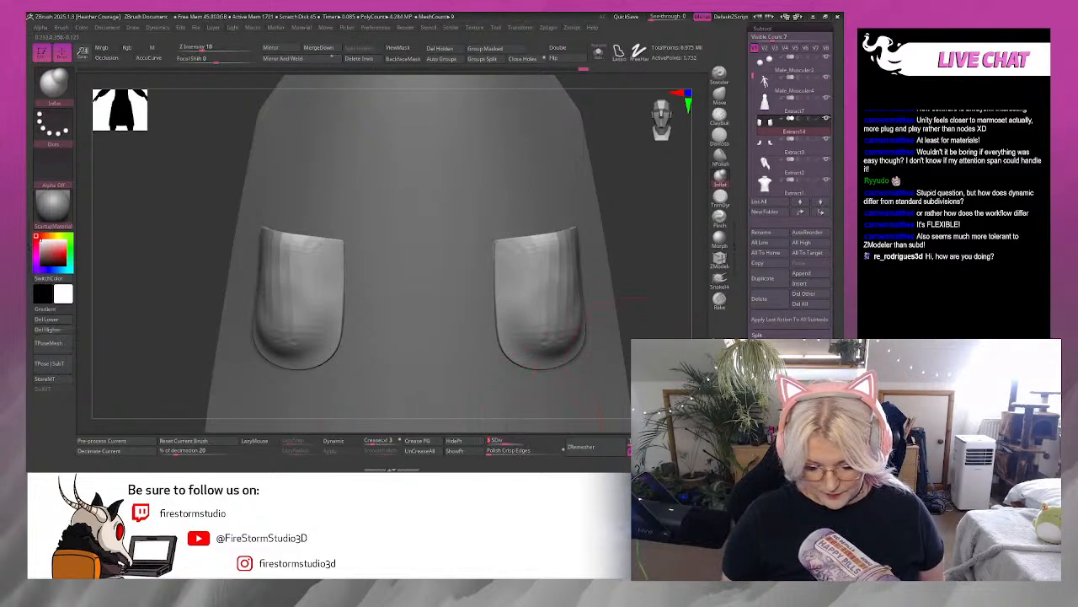
left_click_drag(662, 320, 628, 412)
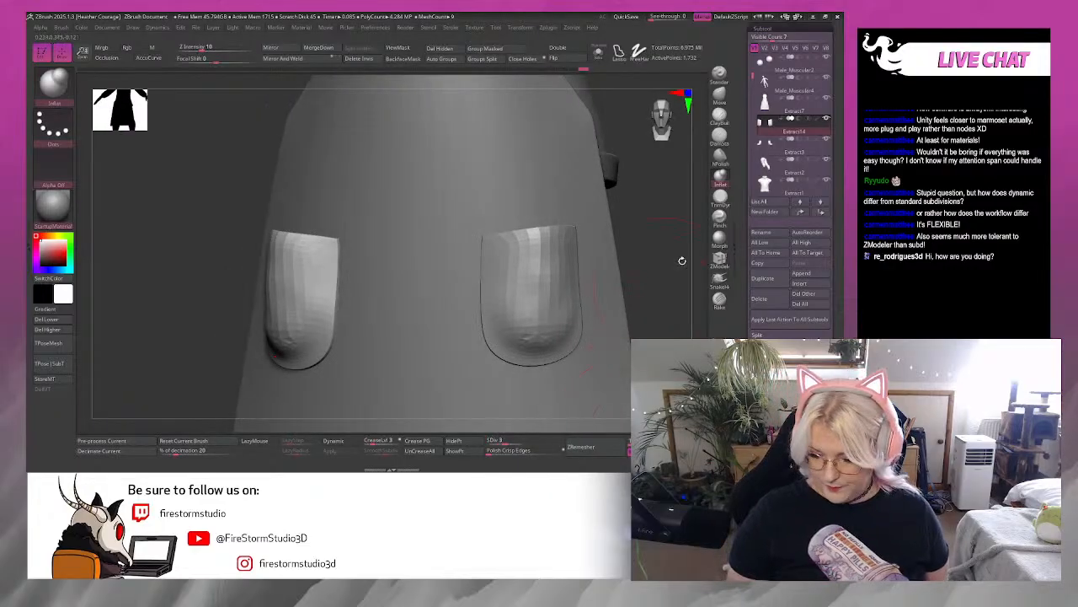
left_click_drag(678, 238, 690, 277)
left_click_drag(623, 329, 643, 313)
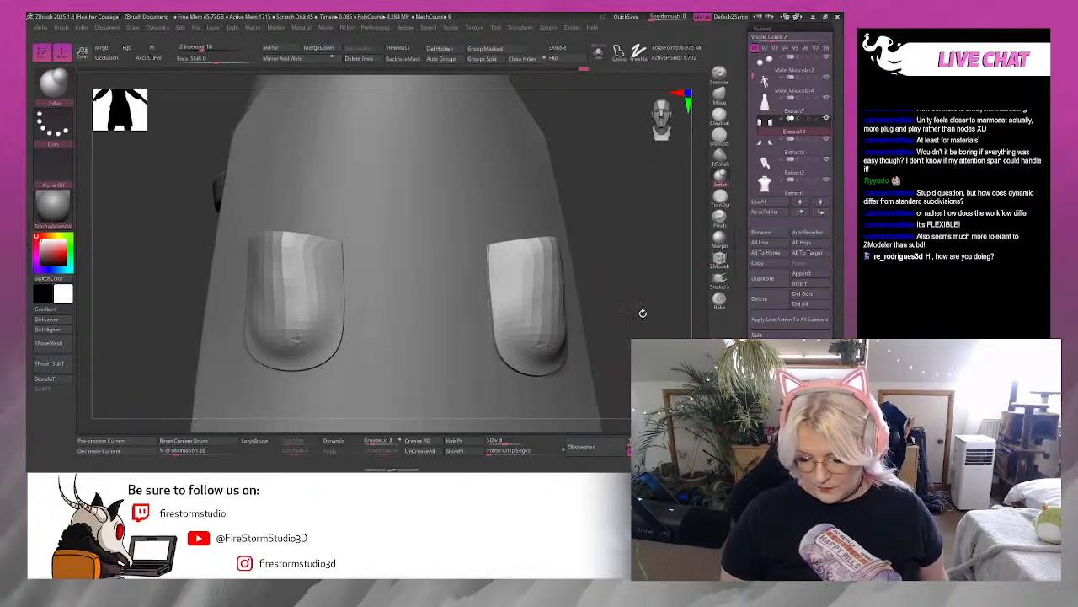
left_click_drag(542, 308, 545, 316)
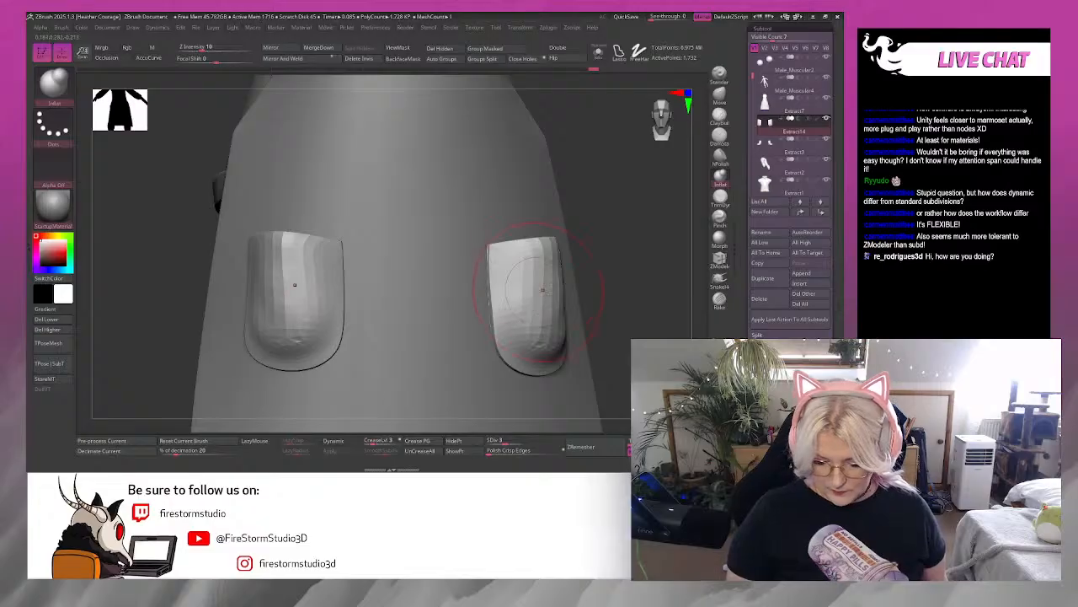
left_click_drag(657, 277, 637, 309)
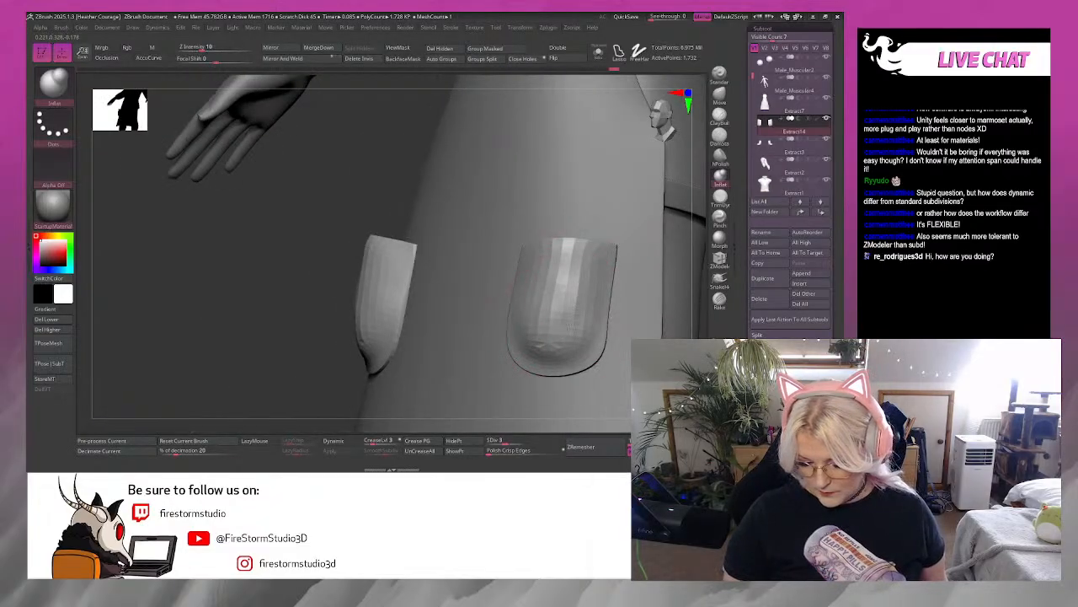
left_click_drag(586, 253, 586, 248)
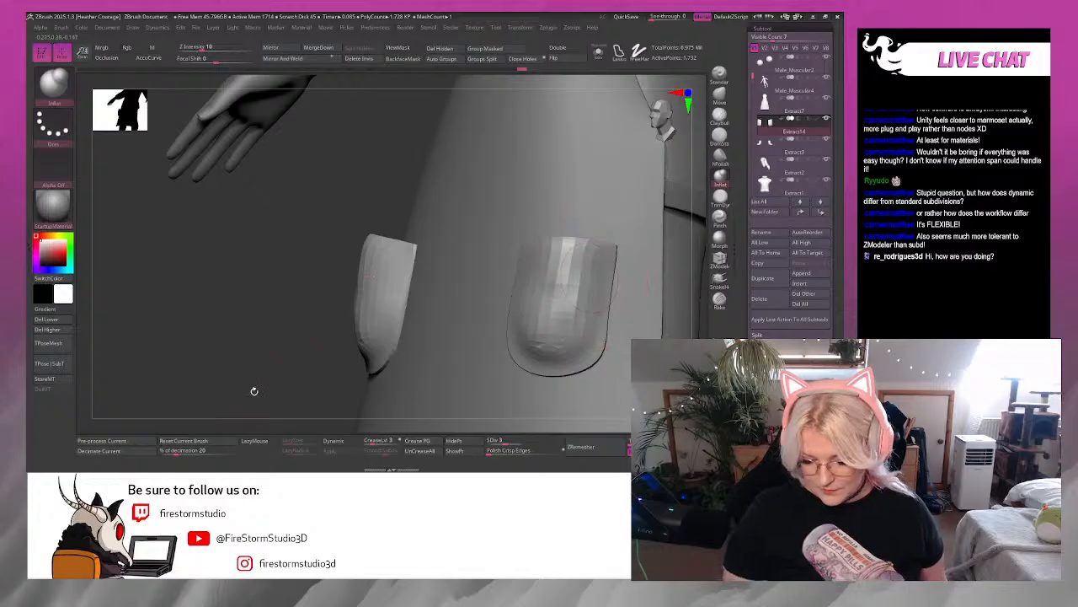
left_click_drag(251, 378, 300, 386)
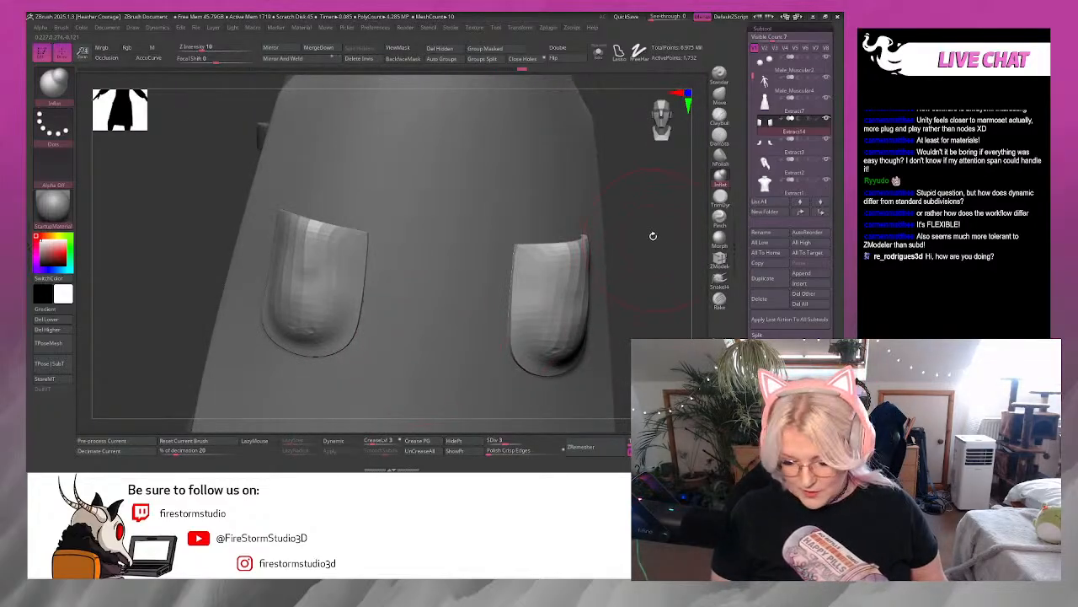
left_click_drag(653, 236, 578, 373)
Raise the pockets back to subdivision level 5 and smooth the lumps on their fronts.
left_click(512, 439)
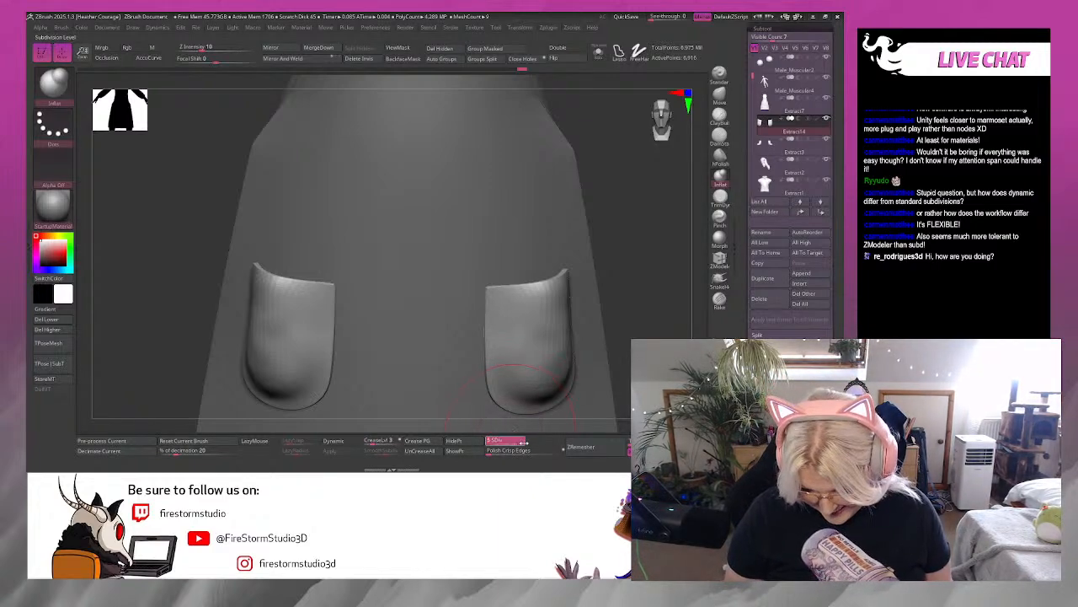
left_click_drag(650, 320, 650, 329)
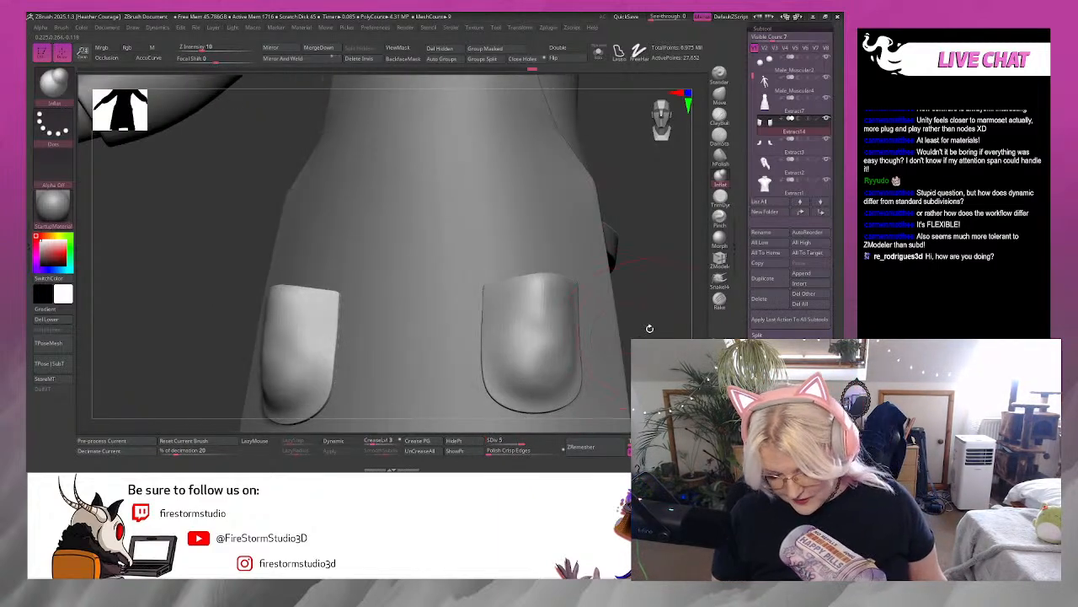
left_click_drag(537, 364, 542, 373, "shift")
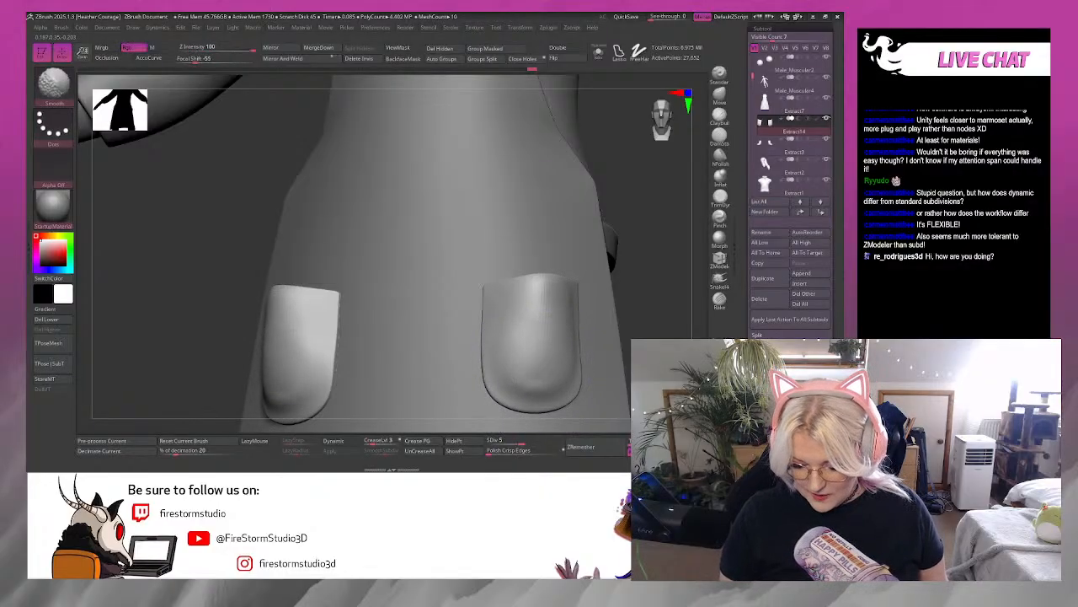
left_click_drag(645, 293, 657, 332)
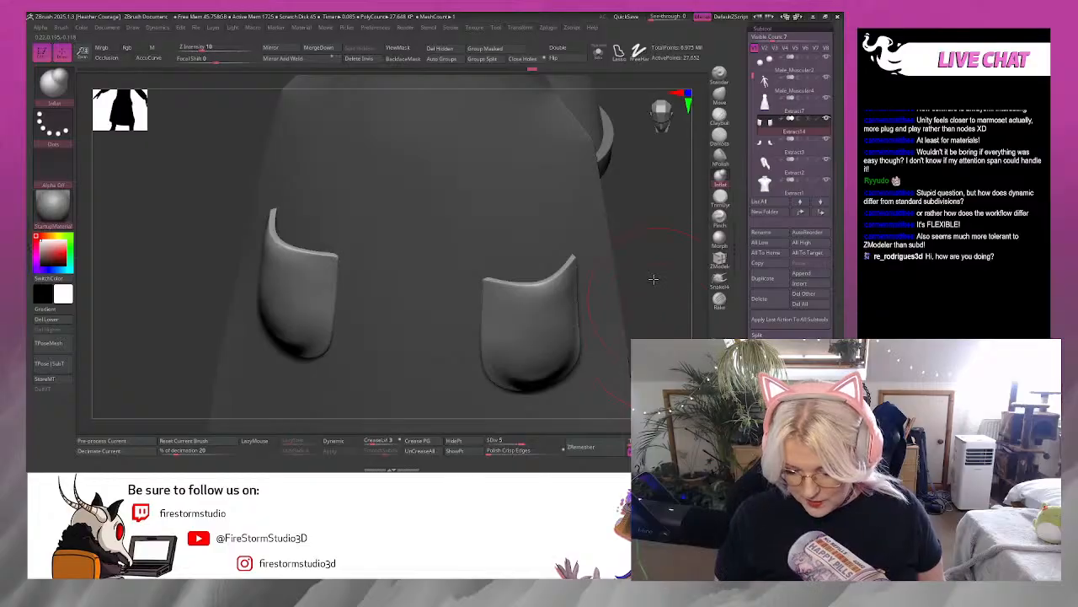
Examine the pockets' shape and proportions against the full character from the front.
left_click_drag(654, 278, 639, 244, "alt")
left_click_drag(633, 305, 605, 283, "shift")
left_click_drag(556, 308, 556, 321, "alt")
left_click_drag(620, 327, 598, 366, "alt")
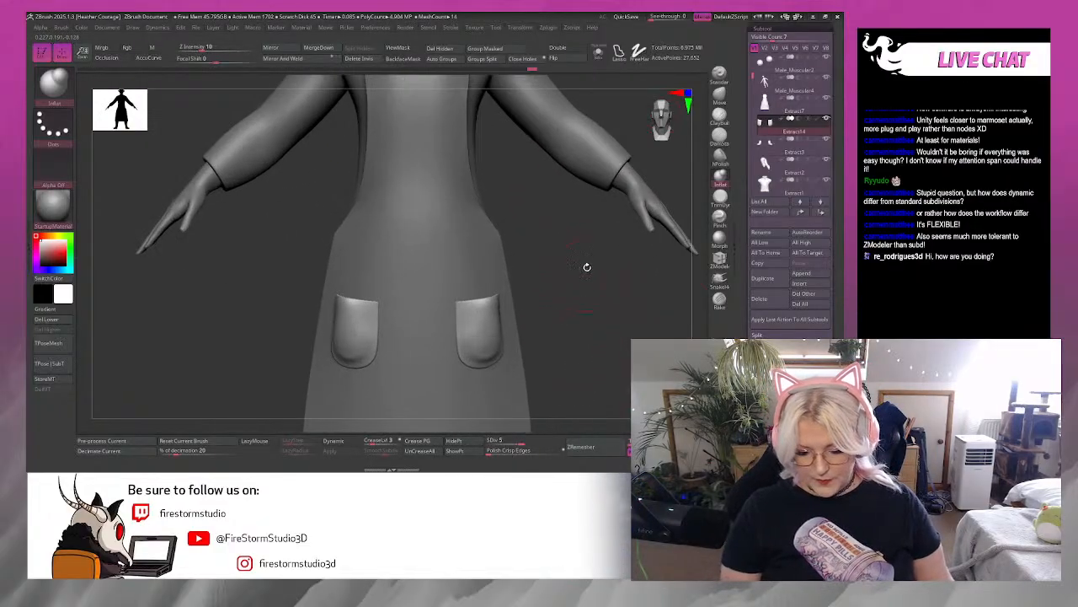
key("space")
left_click_drag(587, 301, 562, 246, "alt")
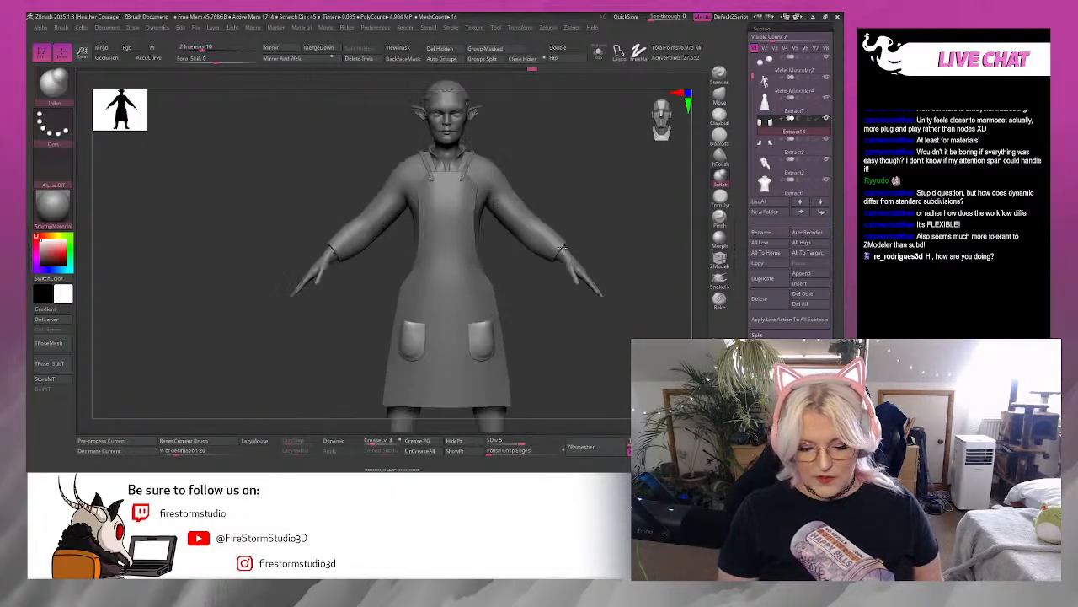
left_click_drag(559, 315, 592, 369, "alt")
left_click_drag(598, 195, 526, 393, "alt")
Select the sleeved garment's subtool and paint a mask band around the sleeve end at the wrist, with ViewMask on.
left_click(605, 230, "alt")
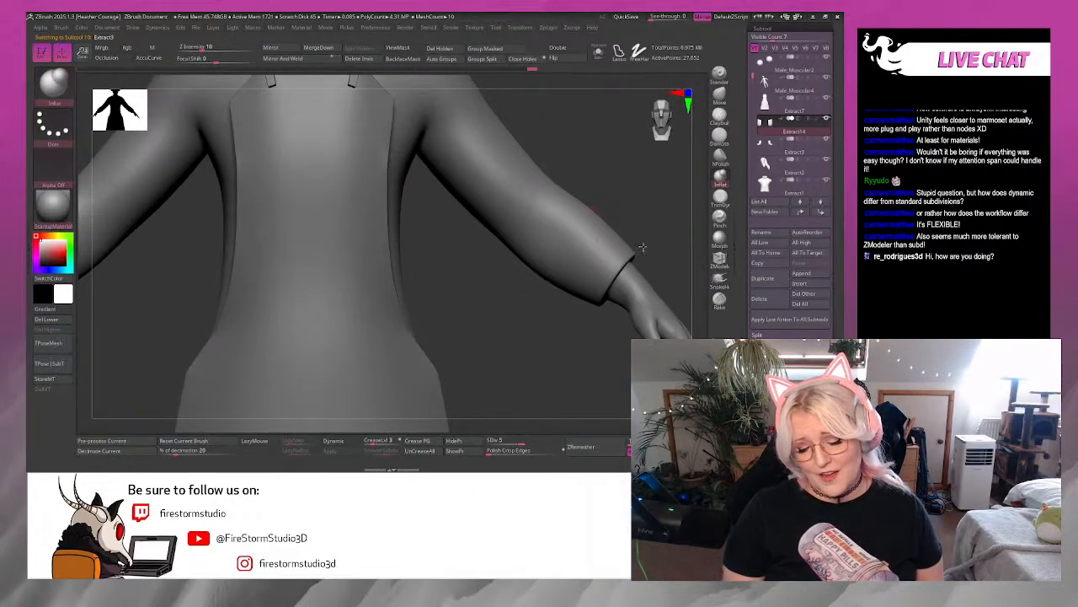
key("ctrl")
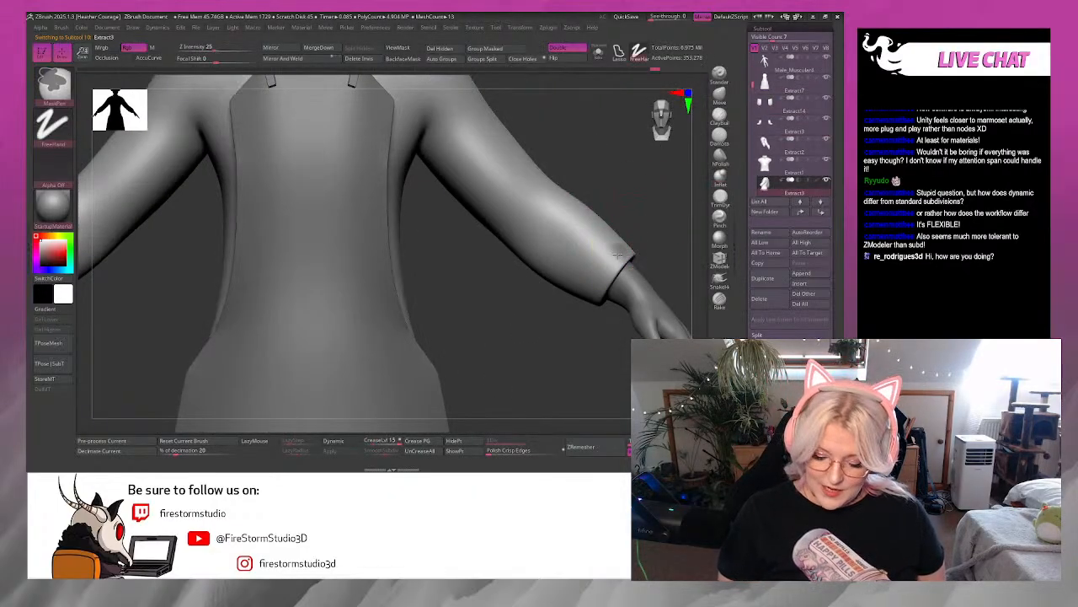
left_click_drag(618, 254, 602, 288, "ctrl")
mouse_move(650, 209)
left_mouse_down()
mouse_move(656, 192)
mouse_move(556, 253)
mouse_move(472, 278)
mouse_move(385, 281)
mouse_move(286, 255)
left_mouse_up()
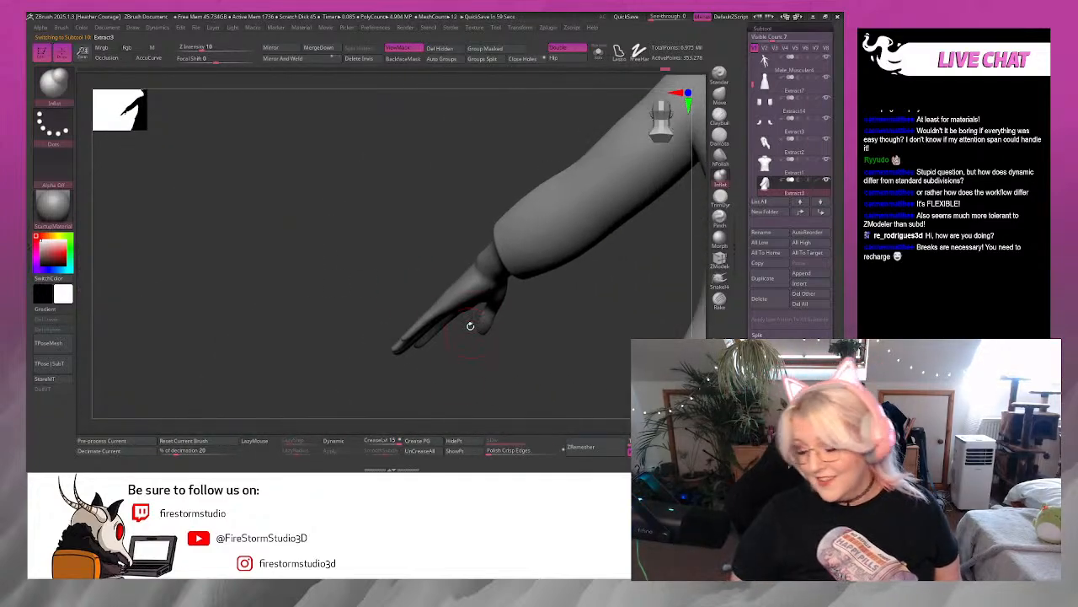
mouse_move(519, 325)
left_mouse_down()
mouse_move(544, 324)
mouse_move(550, 237)
left_mouse_up()
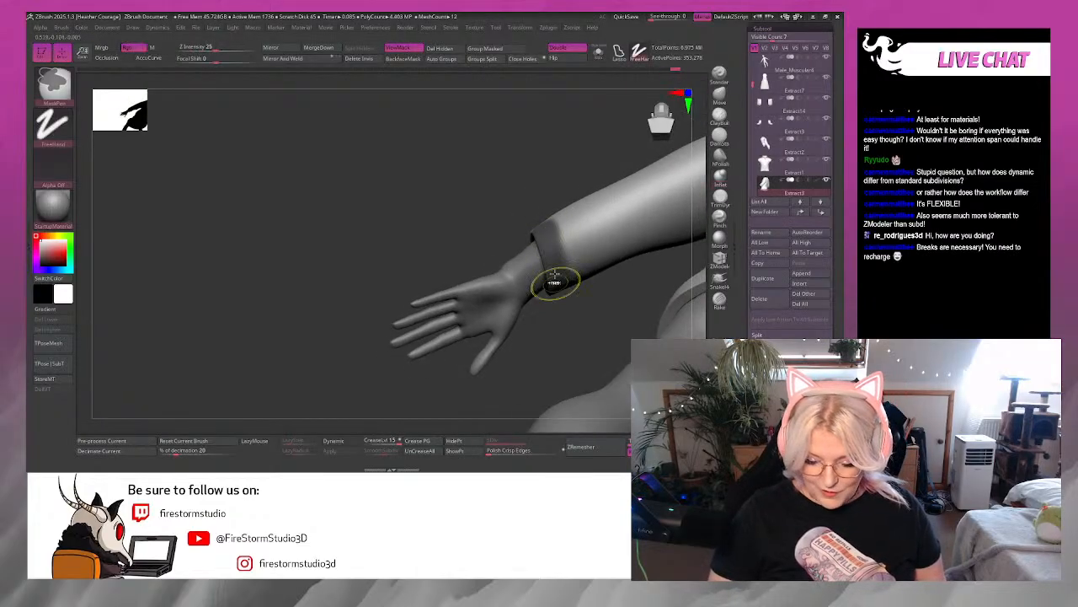
mouse_move(561, 308)
left_mouse_down()
mouse_move(561, 365)
mouse_move(525, 294)
left_mouse_up()
left_click_drag(544, 226, 504, 176, "ctrl")
mouse_move(348, 334)
left_mouse_down()
mouse_move(462, 298)
mouse_move(567, 149)
mouse_move(561, 188)
mouse_move(546, 202)
left_mouse_up()
left_click_drag(464, 218, 506, 178, "ctrl")
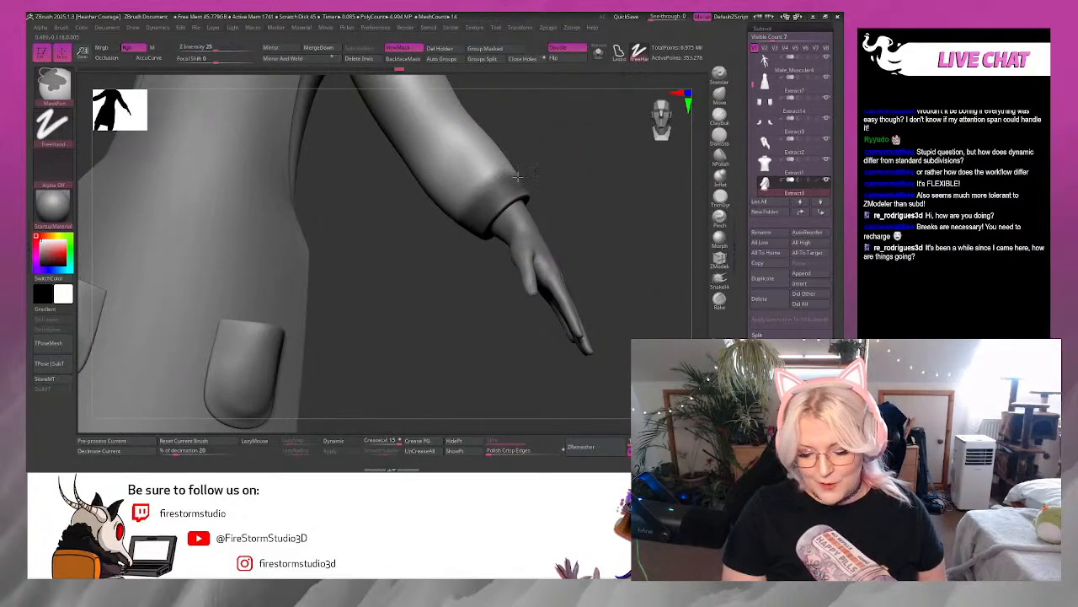
Extend and even out the cuff mask around the back and underside of the sleeve.
left_click_drag(578, 167, 505, 194)
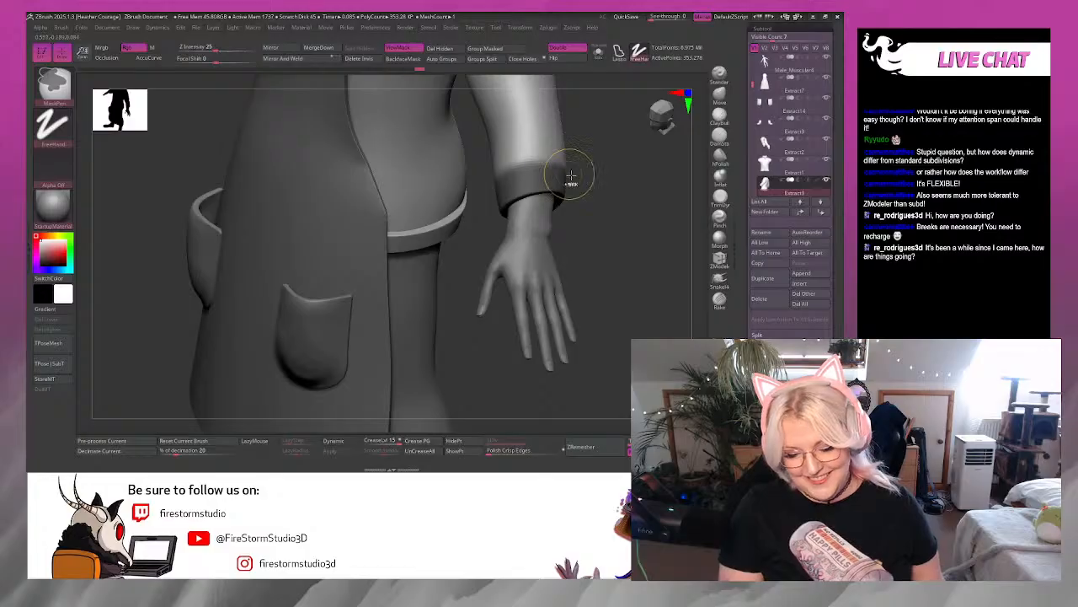
mouse_move(571, 174)
left_mouse_down()
mouse_move(526, 187)
mouse_move(513, 164)
mouse_move(542, 173)
left_mouse_up()
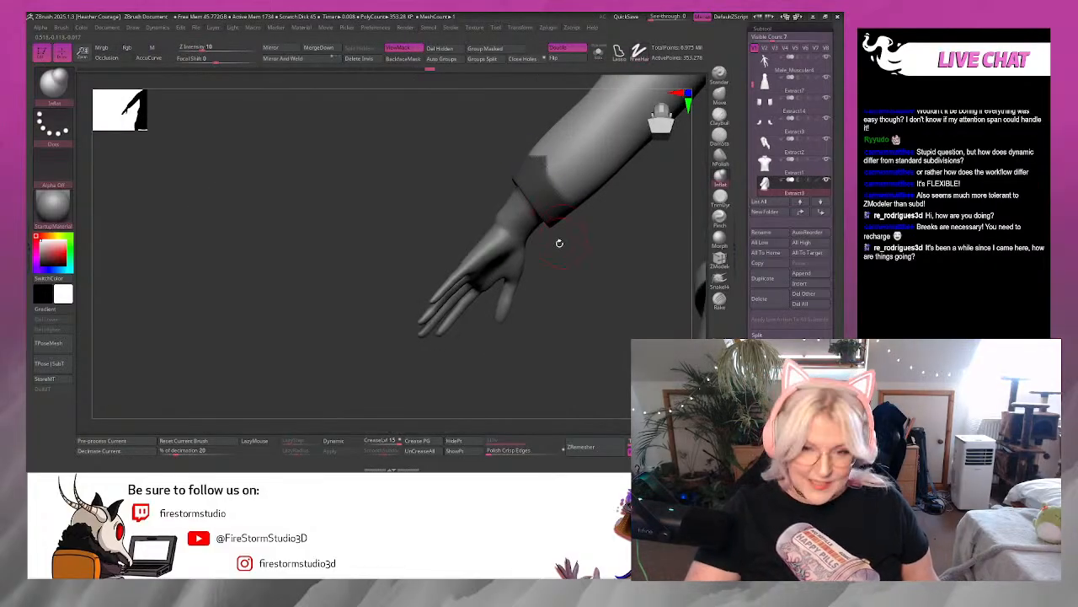
mouse_move(567, 303)
left_mouse_down()
mouse_move(585, 335)
mouse_move(539, 175)
mouse_move(561, 222)
left_mouse_up()
mouse_move(489, 244)
left_mouse_down()
mouse_move(643, 211)
mouse_move(545, 171)
left_mouse_up()
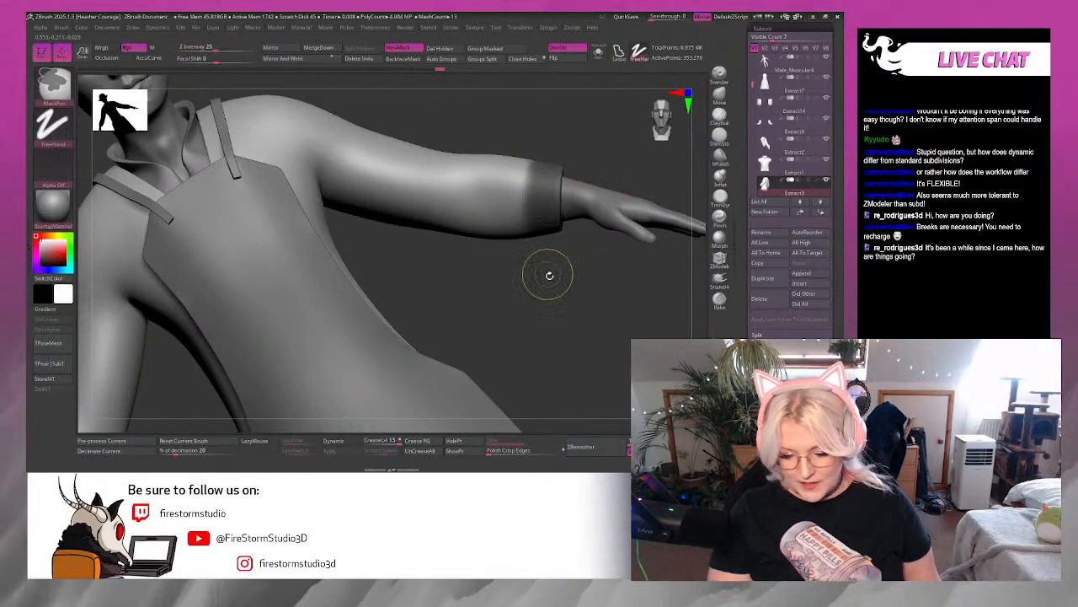
left_click_drag(549, 276, 562, 327)
left_click_drag(540, 173, 534, 209, "ctrl")
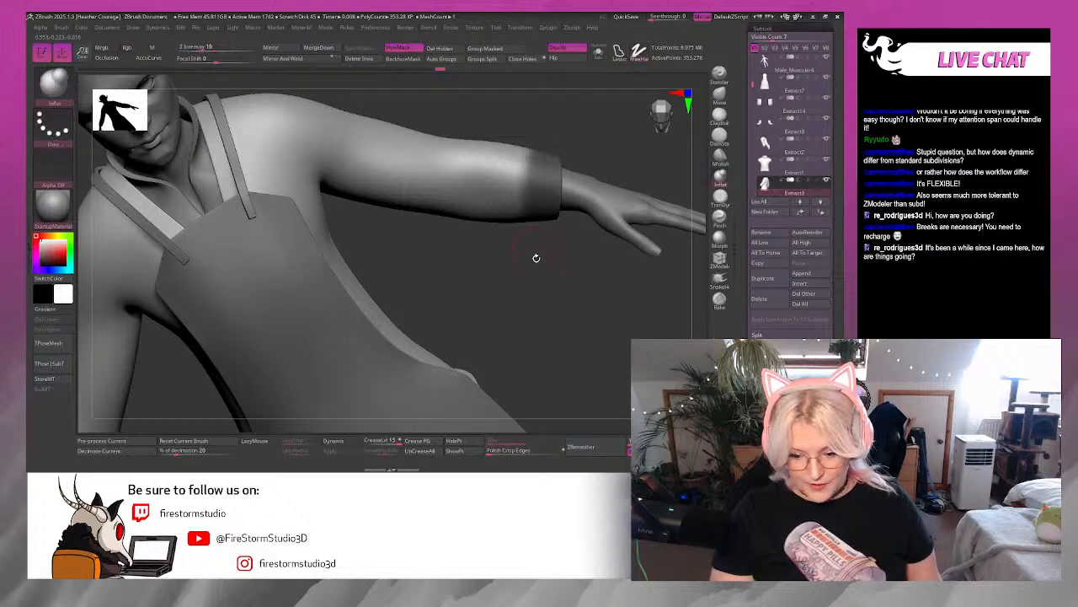
left_click_drag(536, 257, 556, 215)
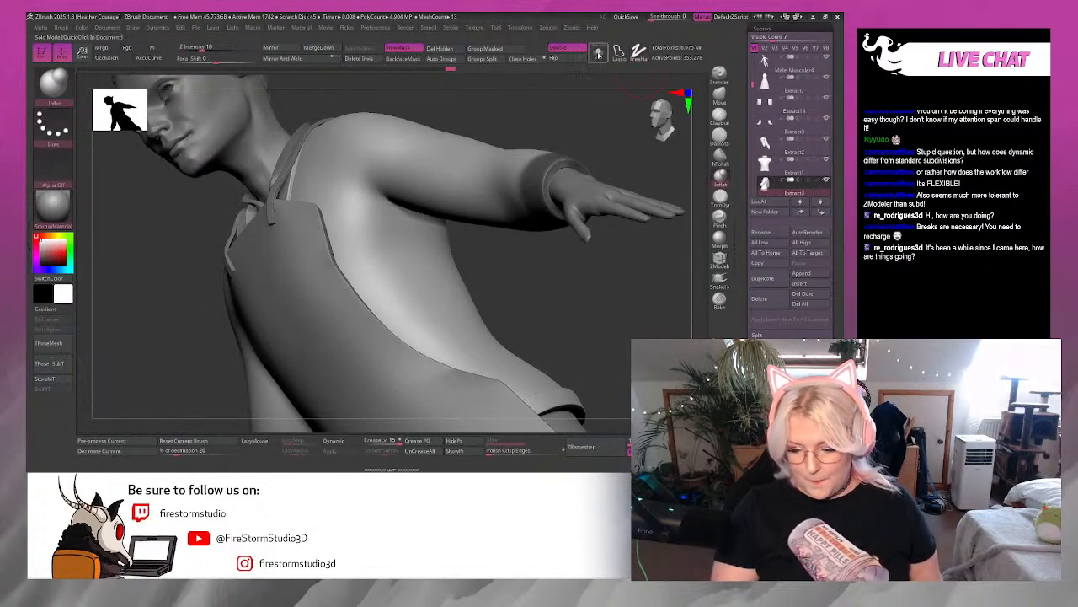
Isolate the sleeved garment with Solo and examine the masked cuff's opening.
left_click(598, 53)
left_click_drag(627, 149, 563, 175)
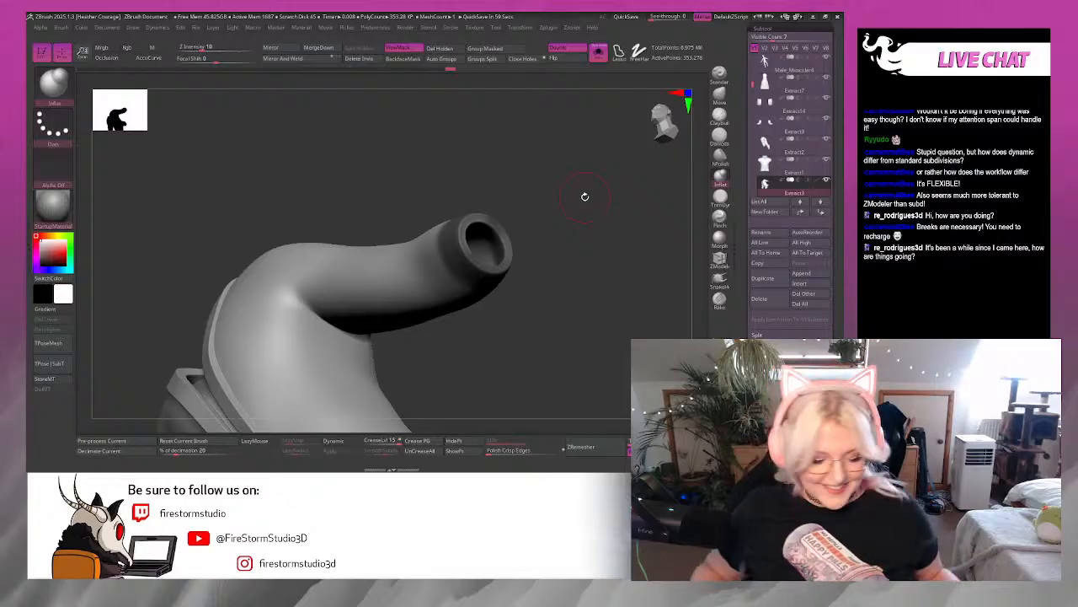
key("space")
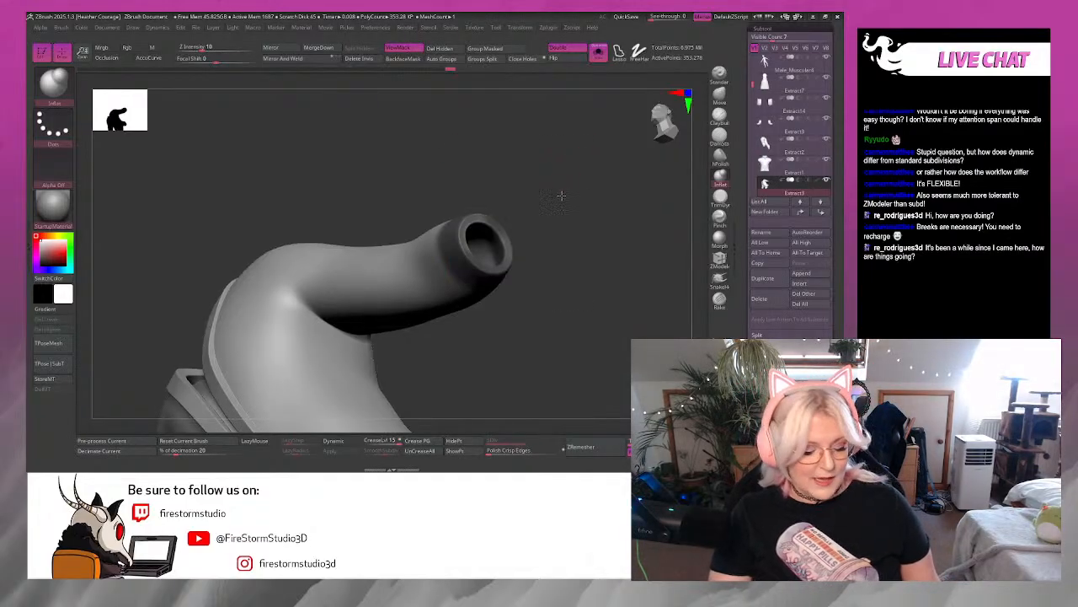
Extend the cuff mask over the rim of the sleeve opening and even out the masked band around the wrist.
mouse_move(558, 197)
left_mouse_down()
mouse_move(573, 222)
mouse_move(611, 221)
mouse_move(578, 177)
mouse_move(596, 216)
left_mouse_up()
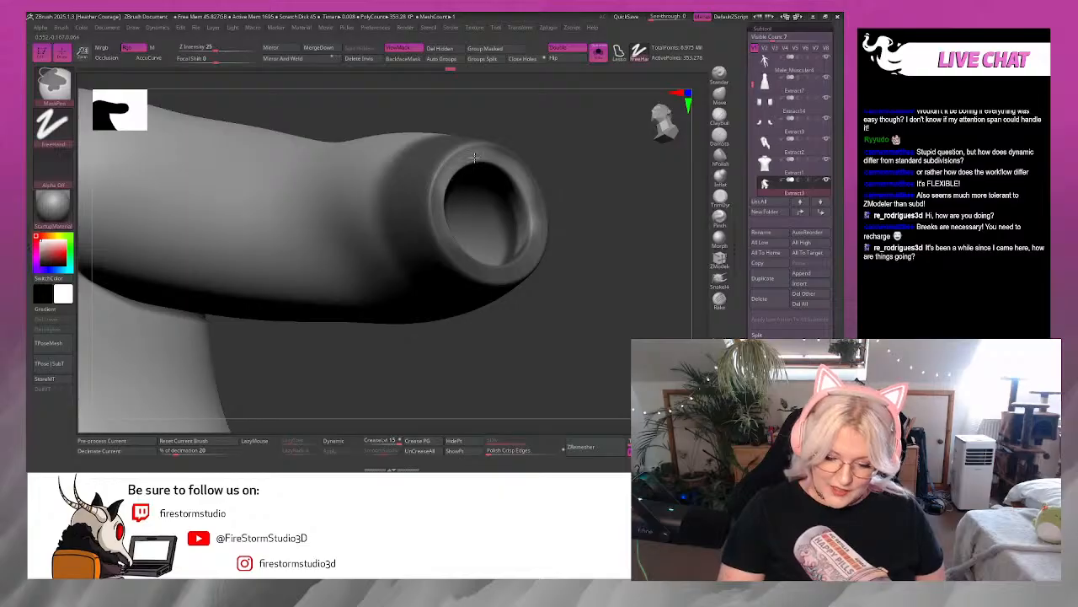
mouse_move(430, 186)
left_mouse_down()
mouse_move(455, 263)
mouse_move(505, 279)
mouse_move(543, 240)
mouse_move(523, 184)
left_mouse_up()
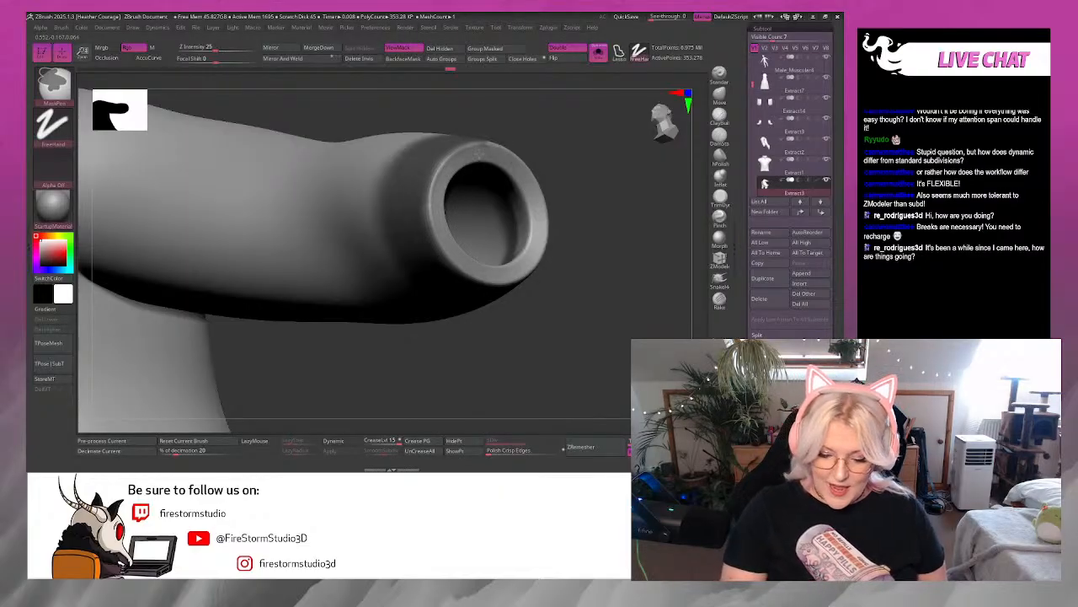
left_click_drag(630, 185, 573, 236)
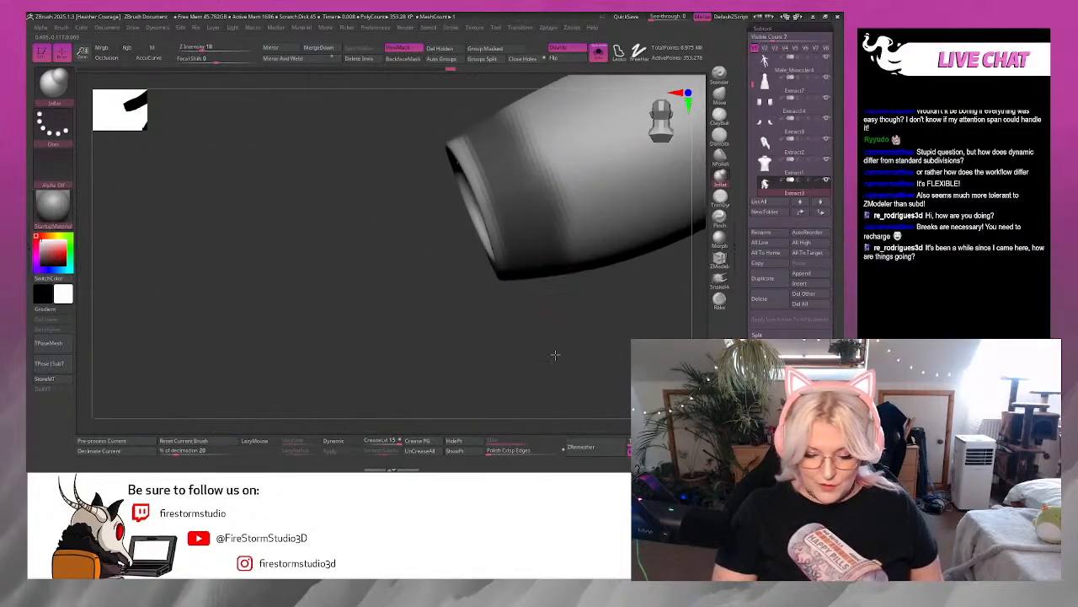
mouse_move(556, 354)
left_mouse_down()
mouse_move(523, 311)
mouse_move(437, 340)
mouse_move(471, 345)
mouse_move(570, 291)
mouse_move(597, 197)
mouse_move(573, 176)
mouse_move(564, 203)
mouse_move(505, 217)
left_mouse_up()
key("ctrl")
key("ctrl")
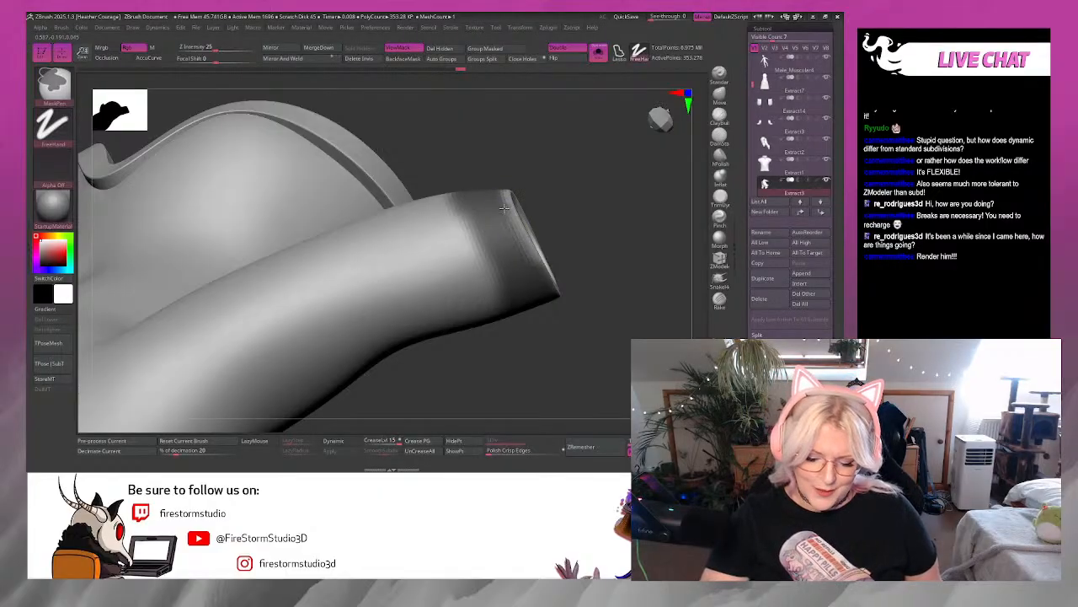
mouse_move(515, 233)
left_mouse_down()
mouse_move(571, 244)
mouse_move(494, 185)
left_mouse_up()
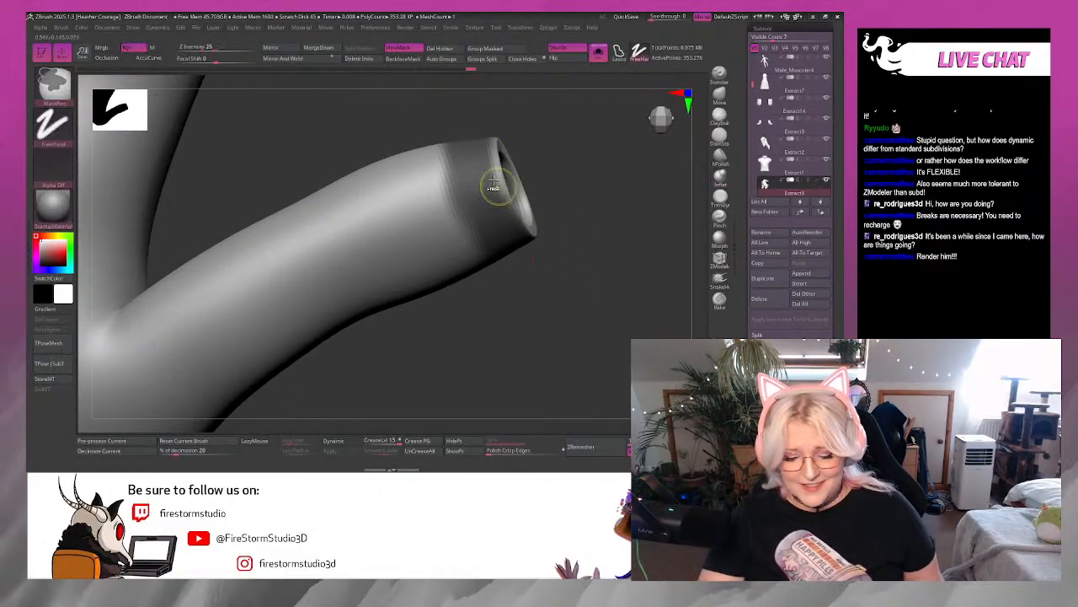
mouse_move(565, 295)
left_mouse_down()
mouse_move(539, 252)
mouse_move(572, 228)
left_mouse_up()
key("f")
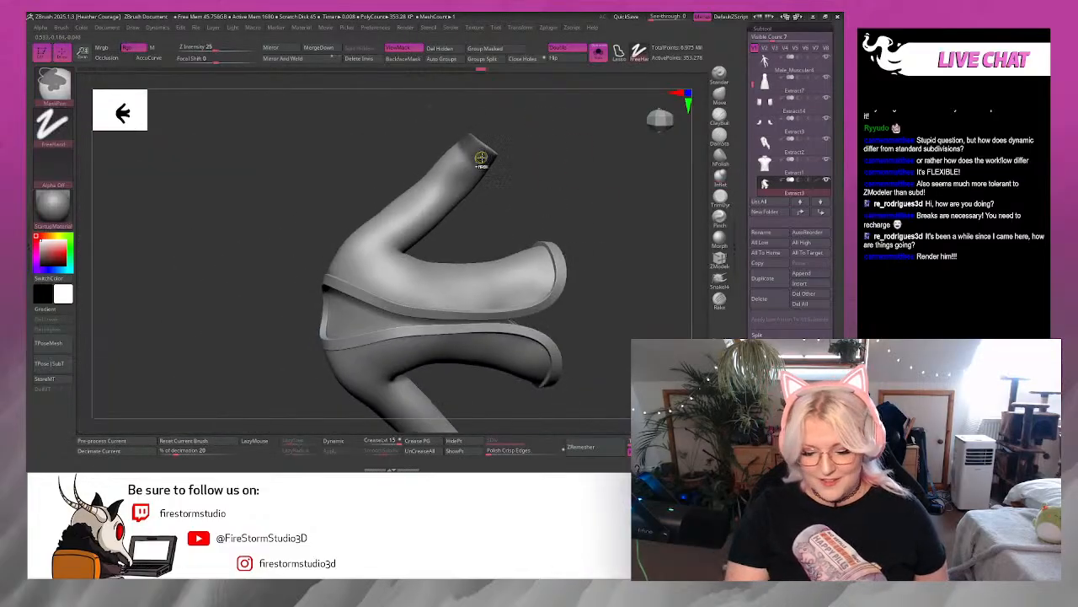
Show the full character from the front with Solo off and extract the masked cuffs as a new subtool.
left_click_drag(565, 130, 663, 130)
left_click(664, 135)
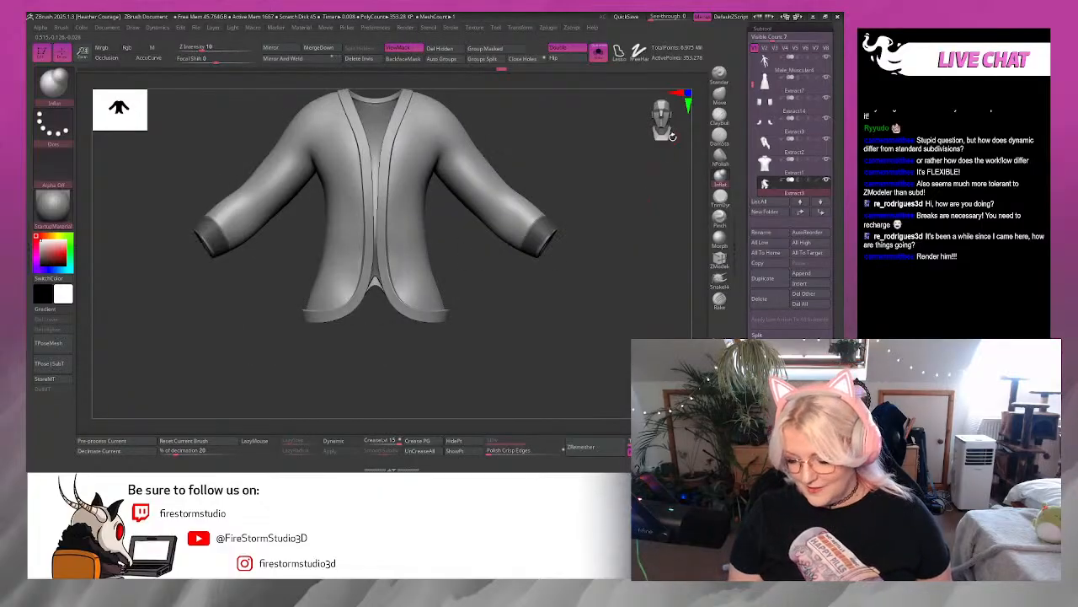
key("alt+s")
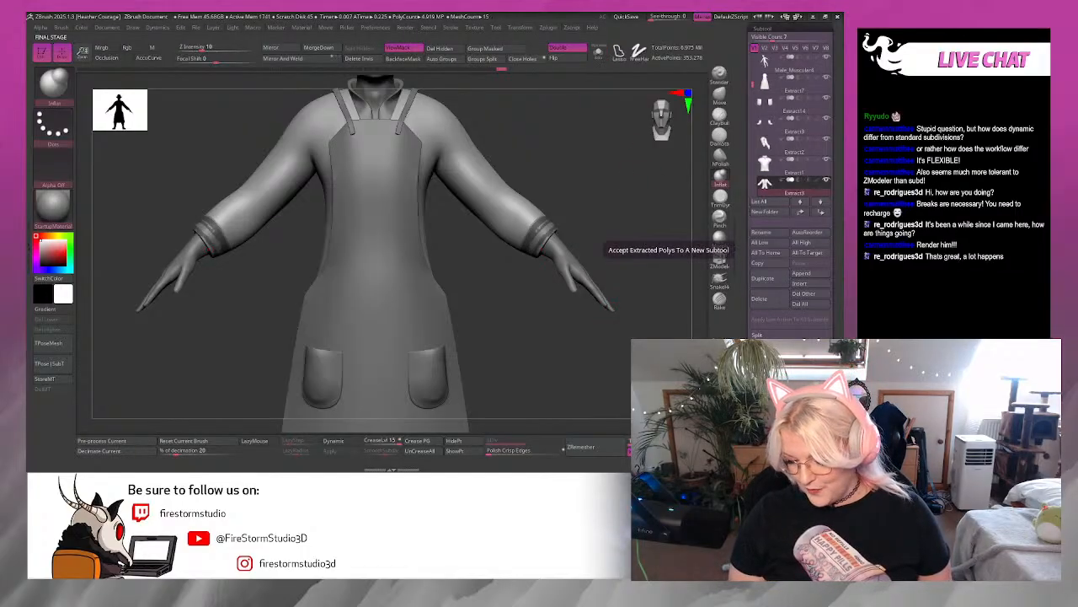
left_click(544, 238, "alt")
key("ctrl+d")
key("ctrl+d")
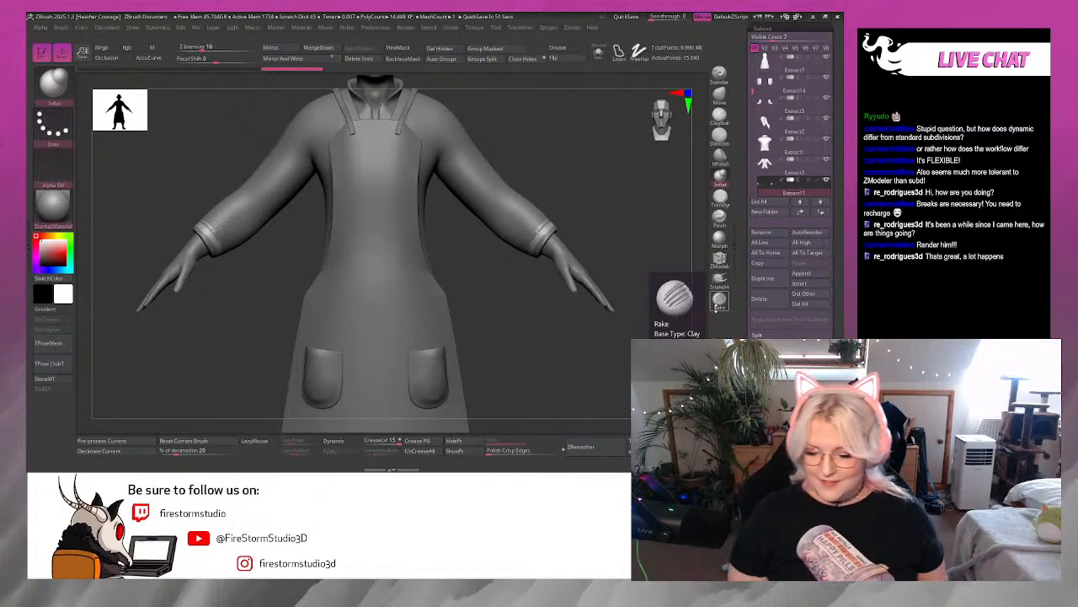
Isolate the extracted cuffs with Solo, turn on Double, and examine the band's layers and edges up close.
left_click(597, 52)
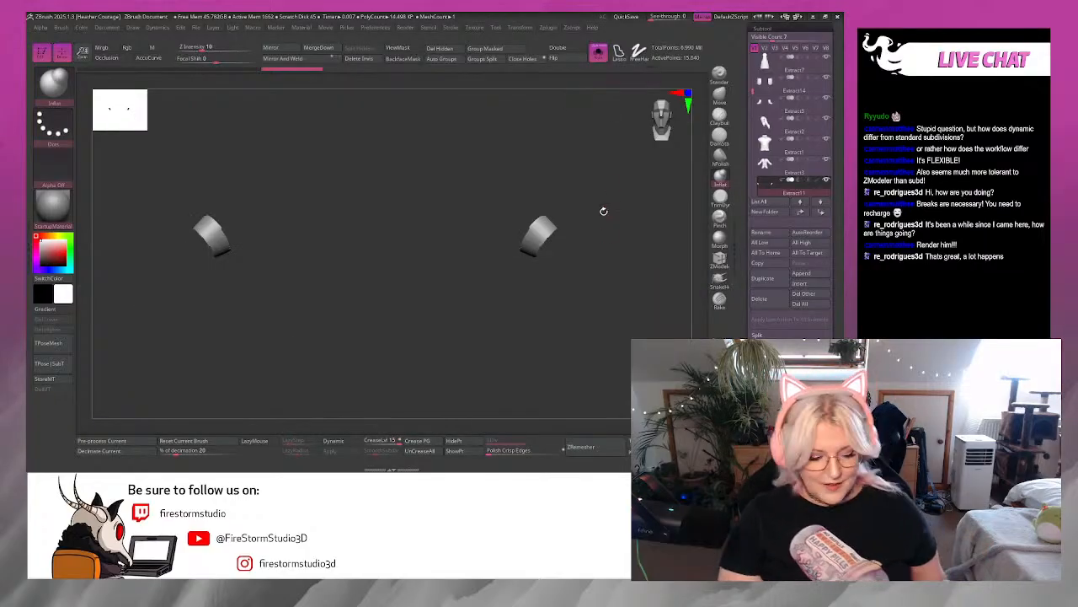
key("f")
left_click_drag(564, 299, 569, 338)
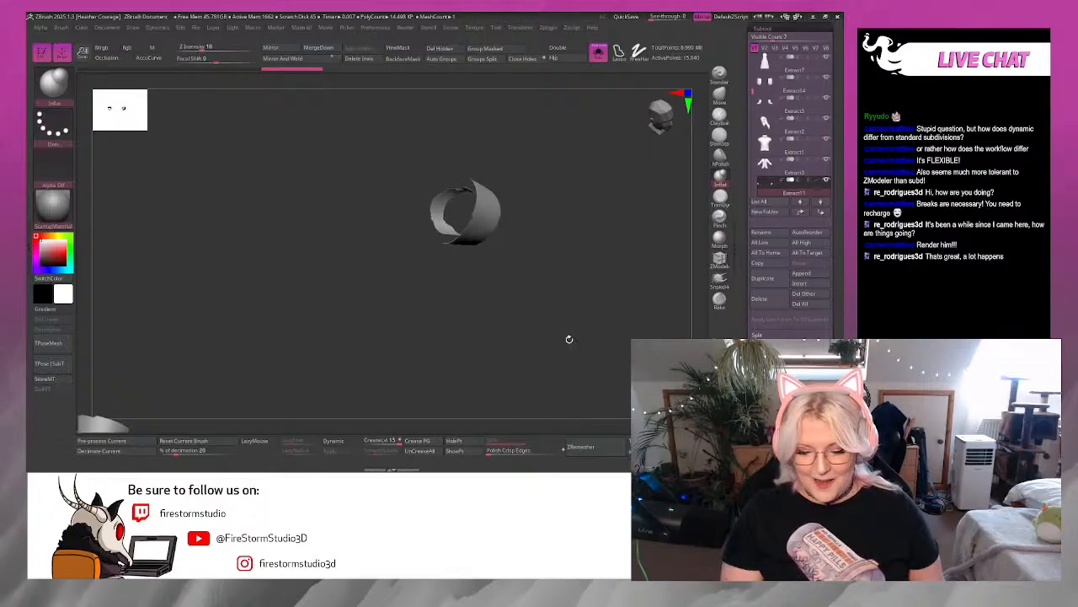
left_click(559, 48)
left_click_drag(581, 132, 605, 199)
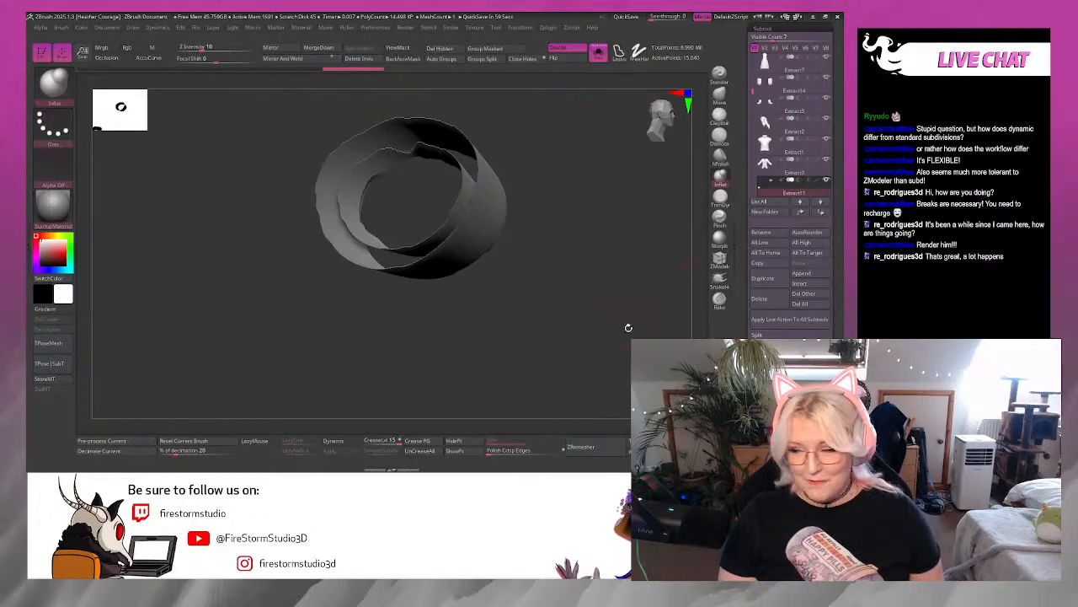
left_click_drag(628, 328, 657, 363, "alt")
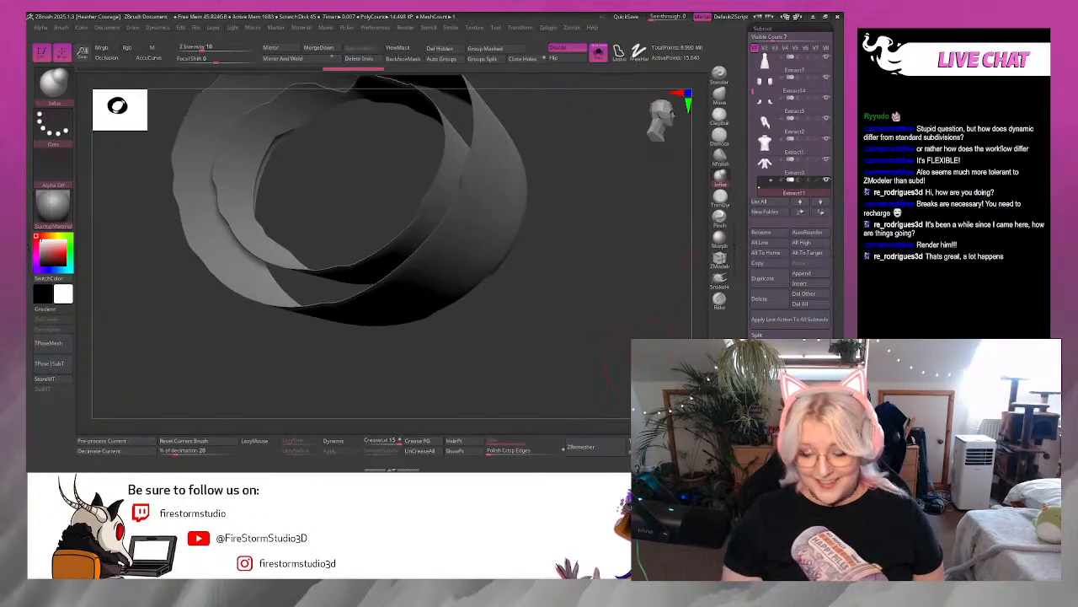
Try remeshing the extracted cuffs with ZRemesher, turn on PolyFrame, and run ZRemesher again for a lower polygon count.
left_click(622, 447)
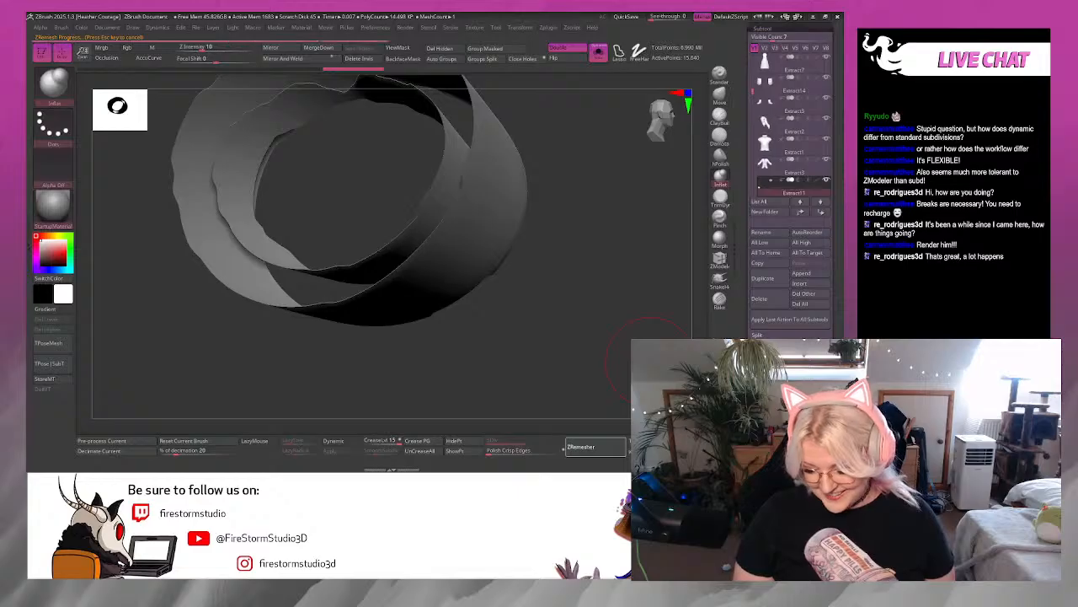
left_click_drag(628, 396, 588, 412)
key("shift+f")
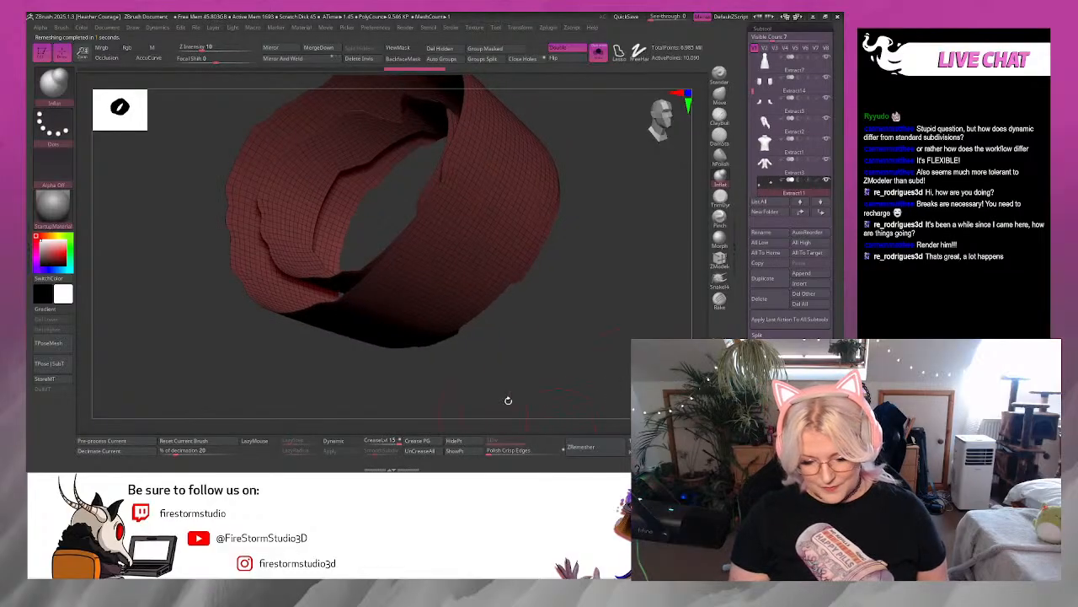
left_click_drag(509, 401, 570, 311)
left_click_drag(570, 269, 597, 176)
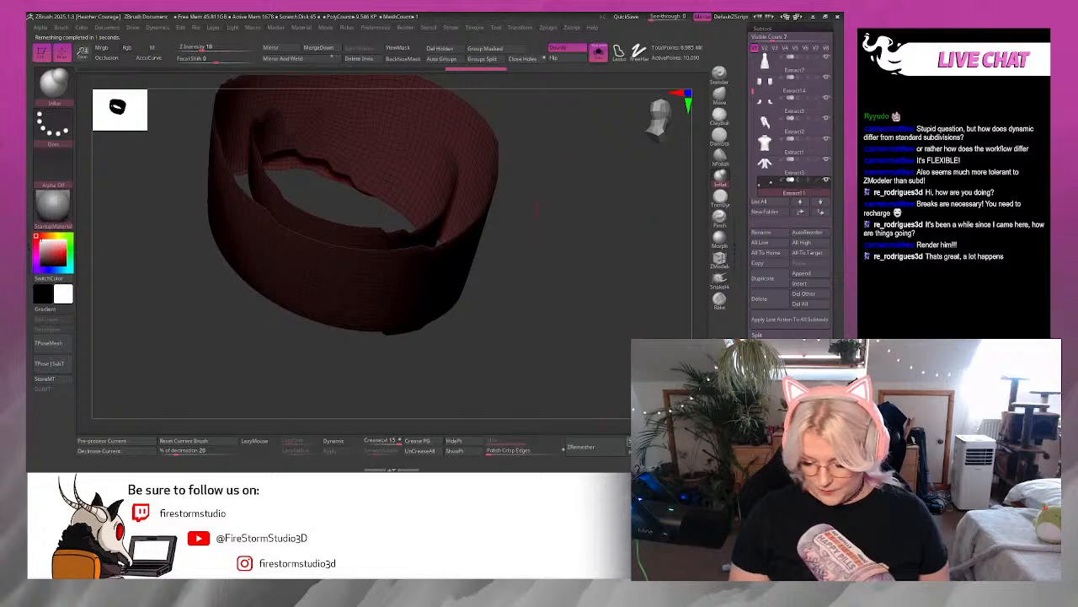
left_click(622, 445)
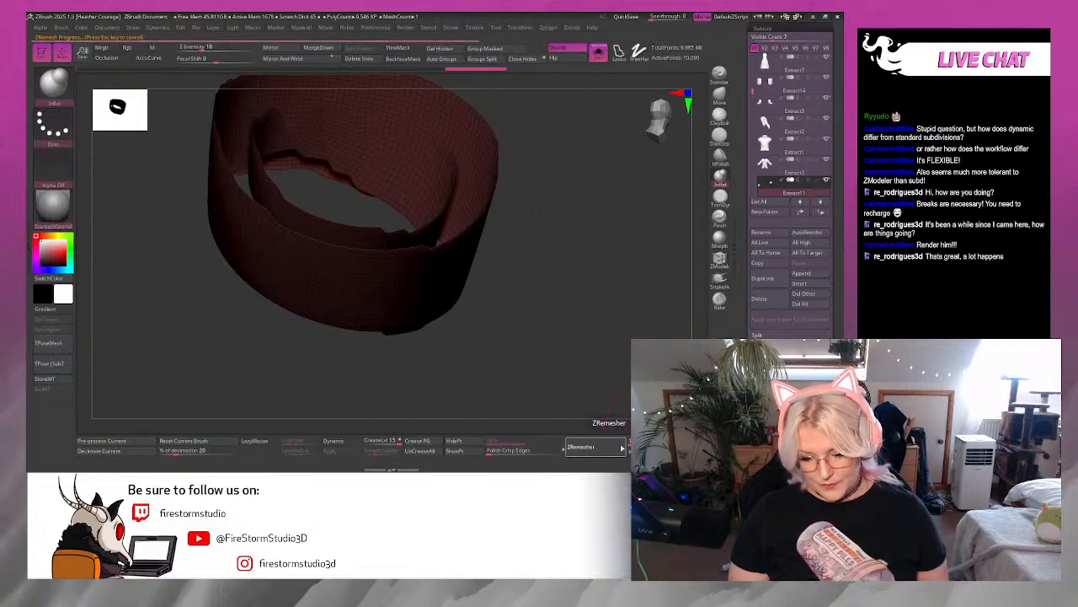
Switch to the ZModeler brush and try a polygon action on the low-poly cuff.
mouse_move(628, 333)
left_mouse_down()
mouse_move(622, 228)
mouse_move(654, 139)
mouse_move(659, 147)
left_mouse_up()
left_click(720, 260)
key("space")
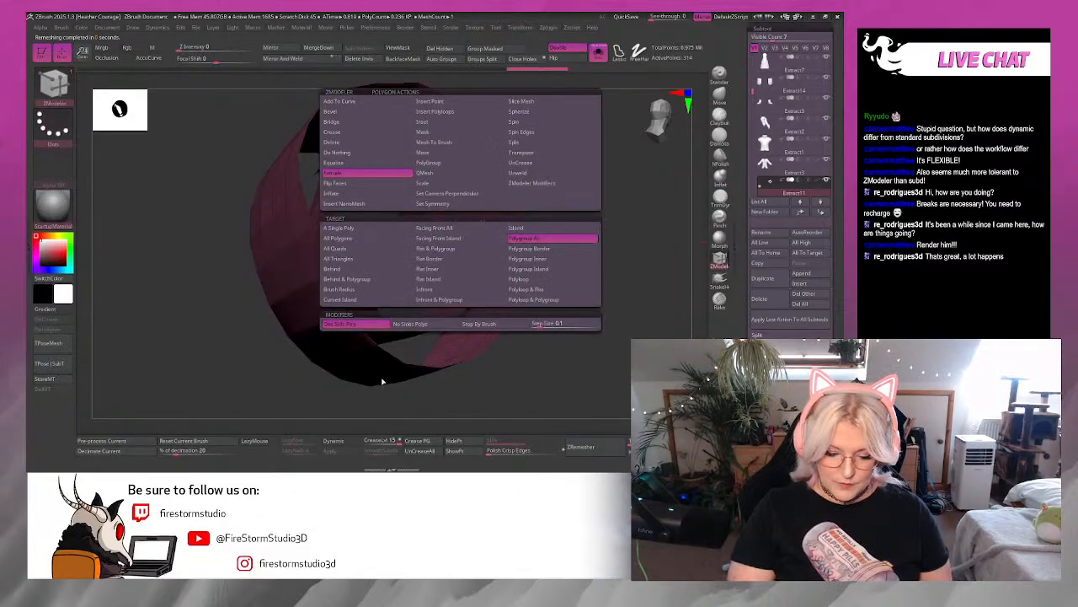
left_click(344, 137)
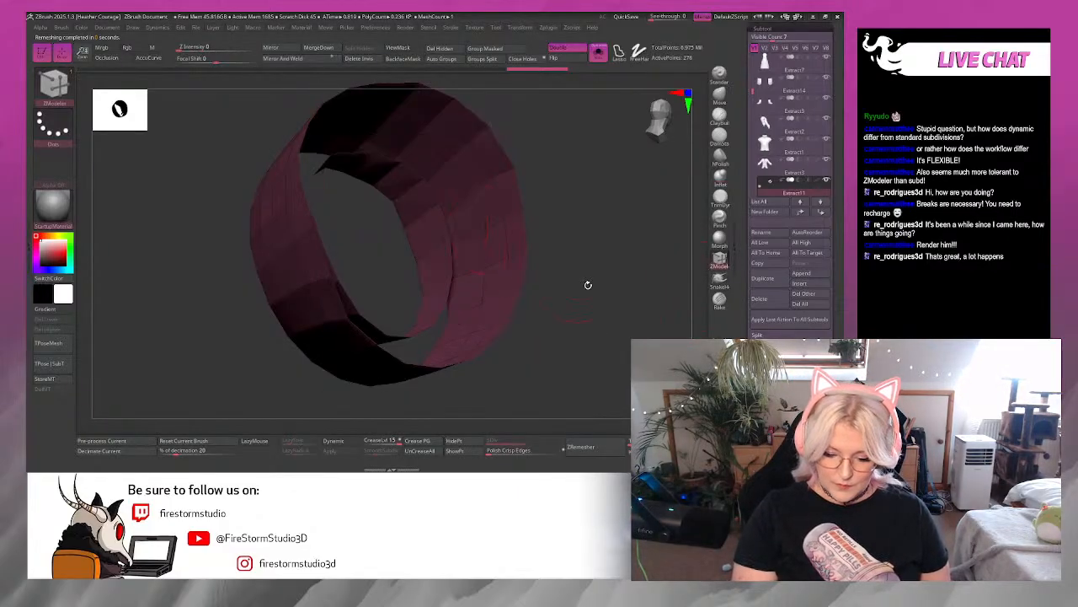
left_click_drag(598, 301, 614, 265)
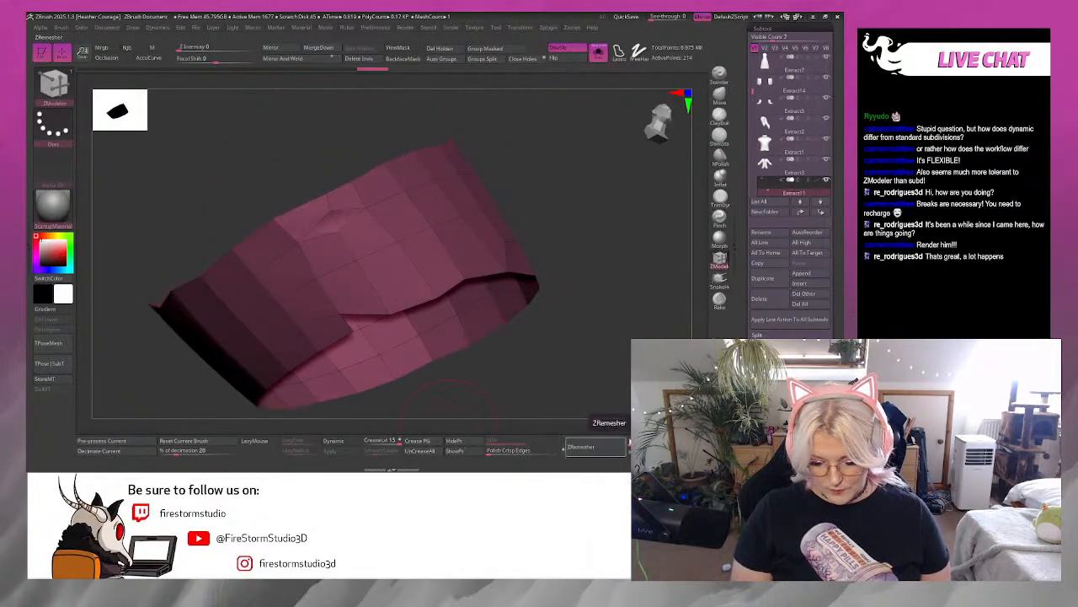
Try another ZRemesher pass on the low-poly cuff and examine the band's uneven edges.
left_click_drag(622, 417, 584, 419)
left_click(590, 446)
key("ctrl+z")
left_click_drag(612, 385, 618, 351)
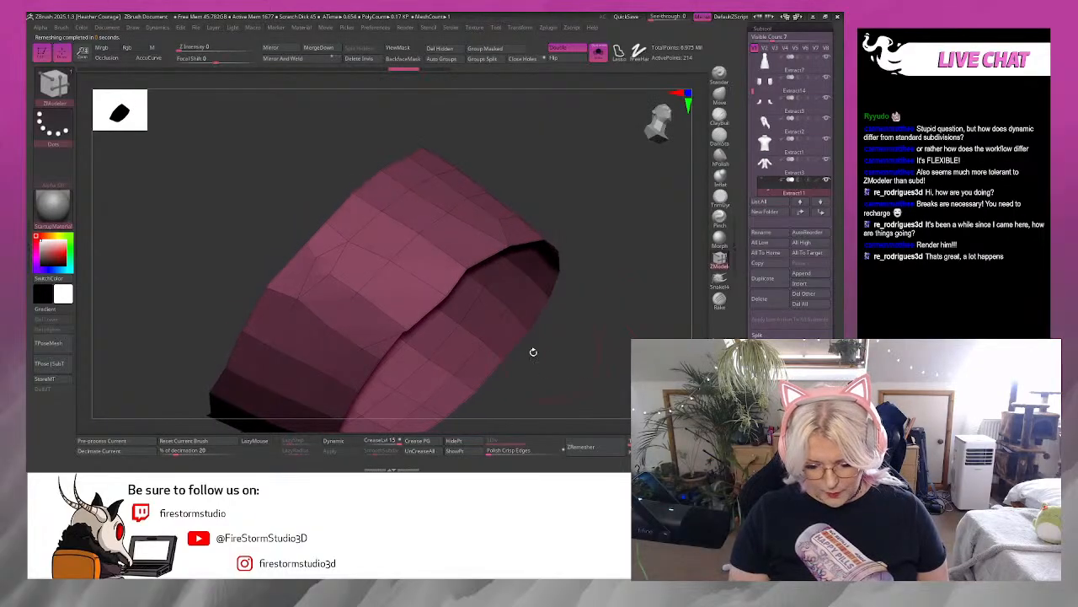
left_click_drag(403, 334, 409, 337)
mouse_move(569, 368)
left_mouse_down()
mouse_move(612, 348)
mouse_move(597, 366)
mouse_move(623, 327)
mouse_move(588, 334)
mouse_move(587, 368)
mouse_move(582, 345)
left_mouse_up()
key("ctrl")
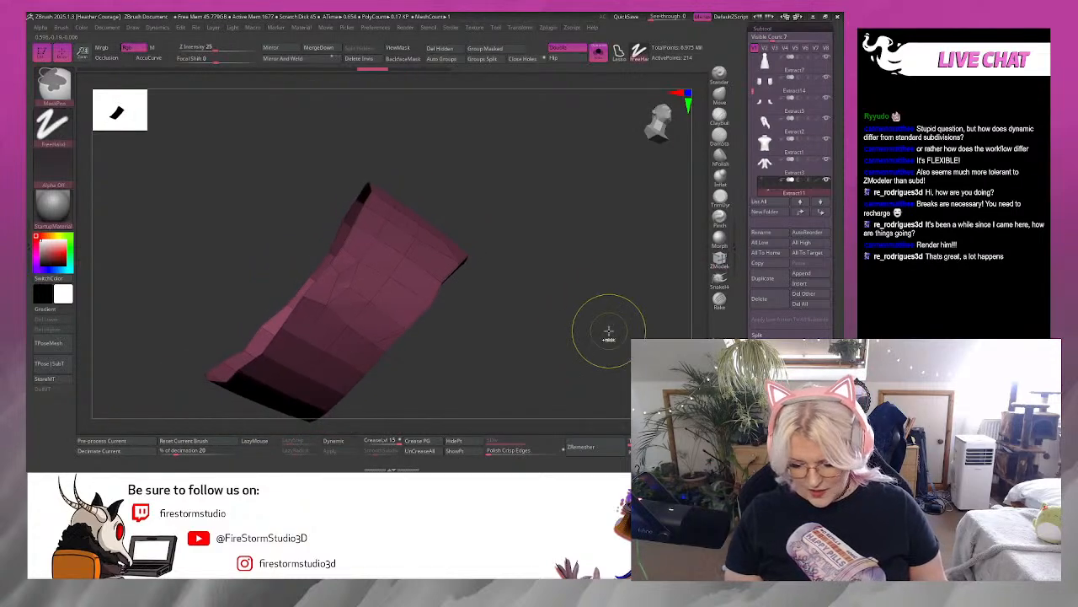
Undo the remeshing and ZModeler edits back to the originally extracted dense cuffs.
key("ctrl+z")
key("ctrl+z")
key("ctrl+z")
left_click_drag(659, 413, 588, 420)
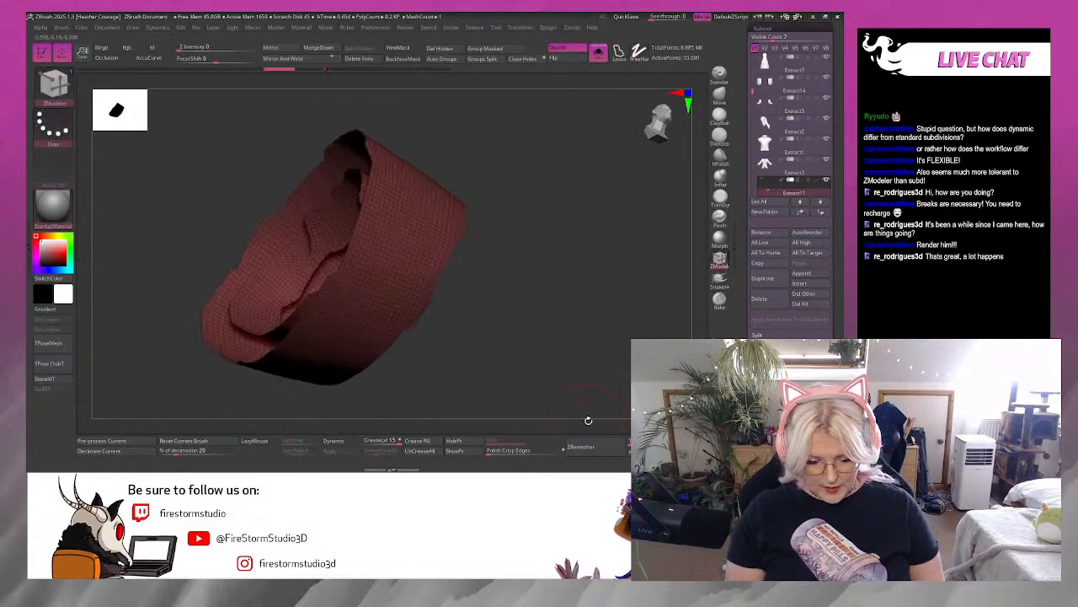
key("ctrl+z")
key("ctrl+z")
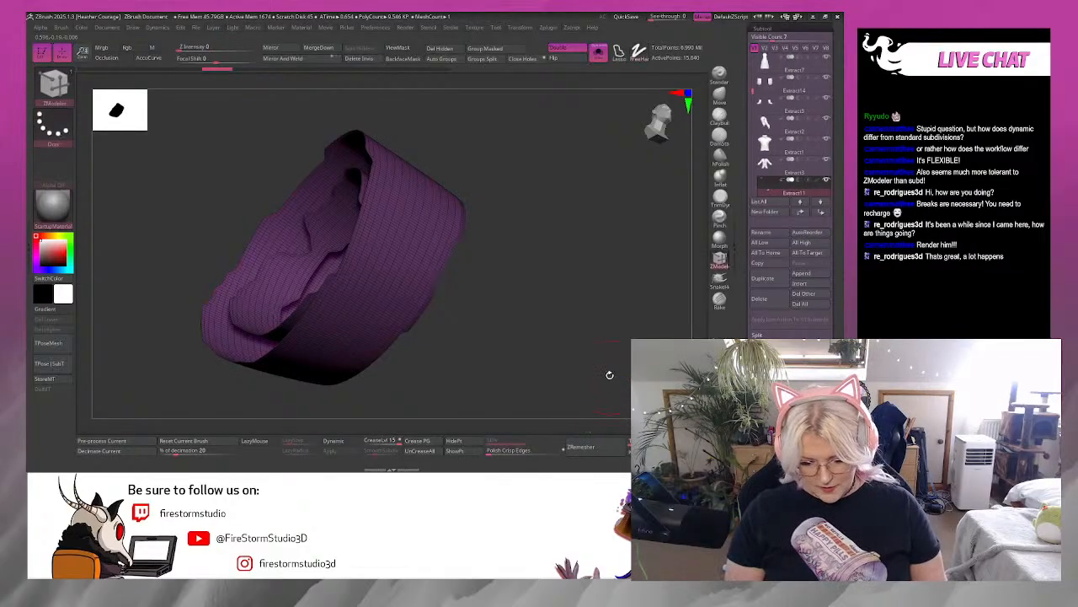
Try ZRemesher on the restored dense cuffs, then undo the result and turn off Double.
left_click_drag(609, 376, 595, 401)
key("ctrl")
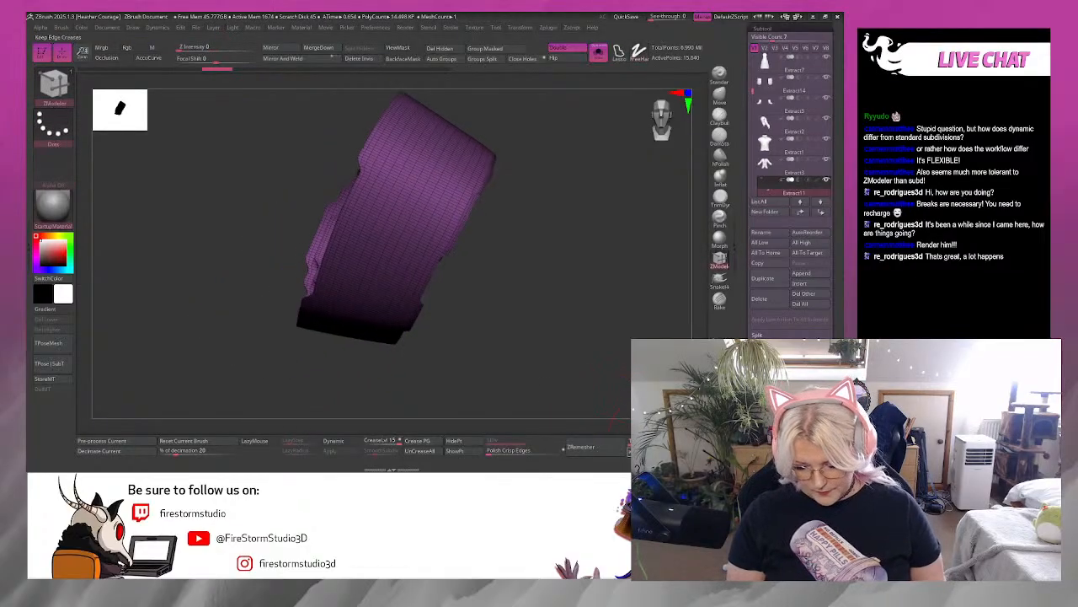
left_click(621, 446)
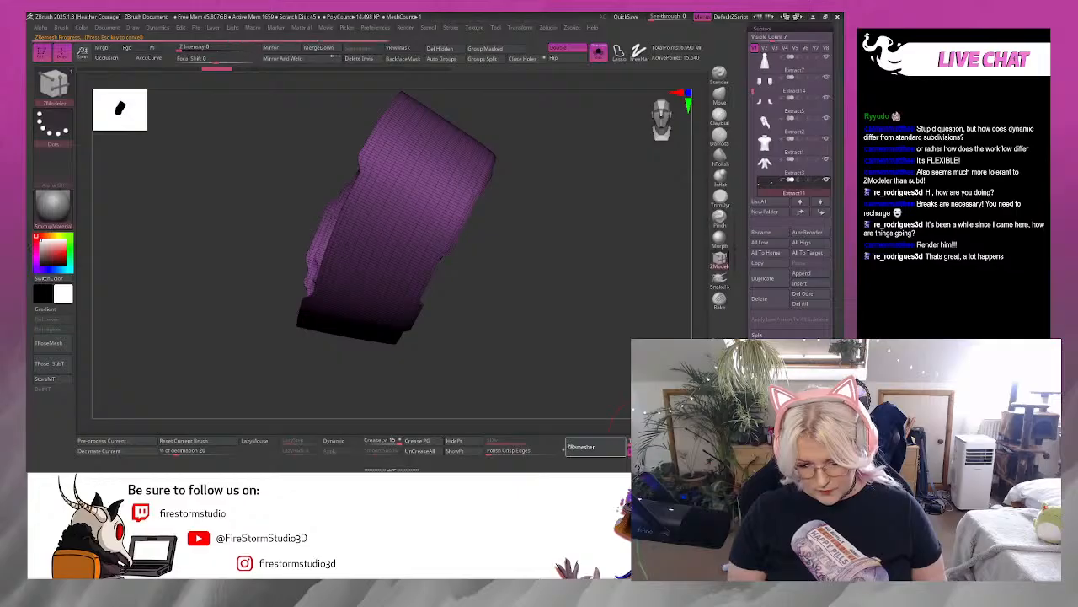
mouse_move(598, 381)
left_mouse_down()
mouse_move(570, 390)
mouse_move(602, 363)
left_mouse_up()
key("ctrl+d")
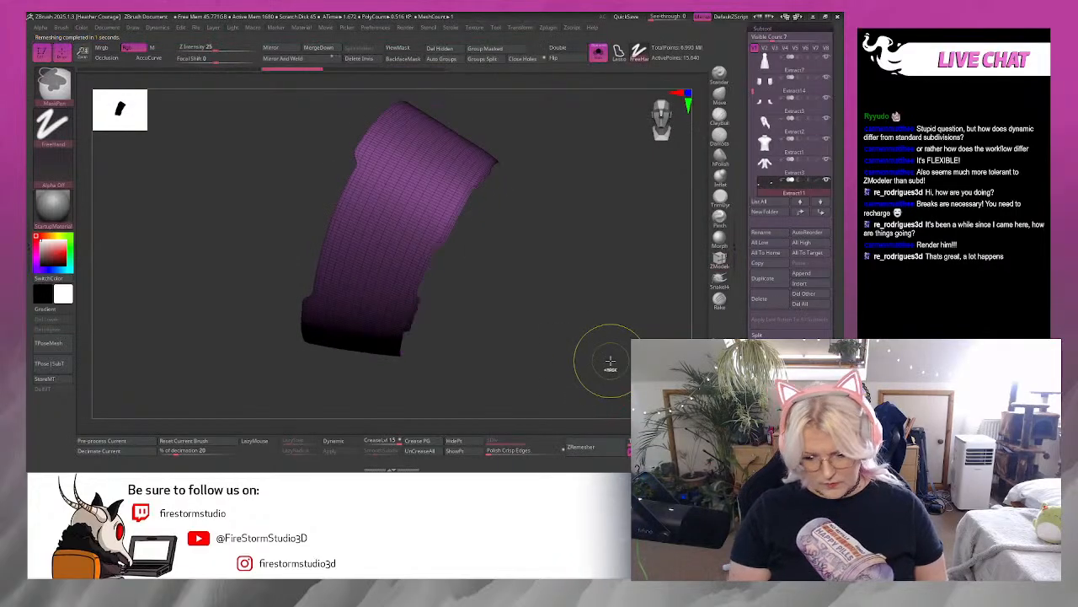
Try clearing the mask from the cuffs and running ZRemesher, then undo back to the masked mesh.
key("ctrl+h")
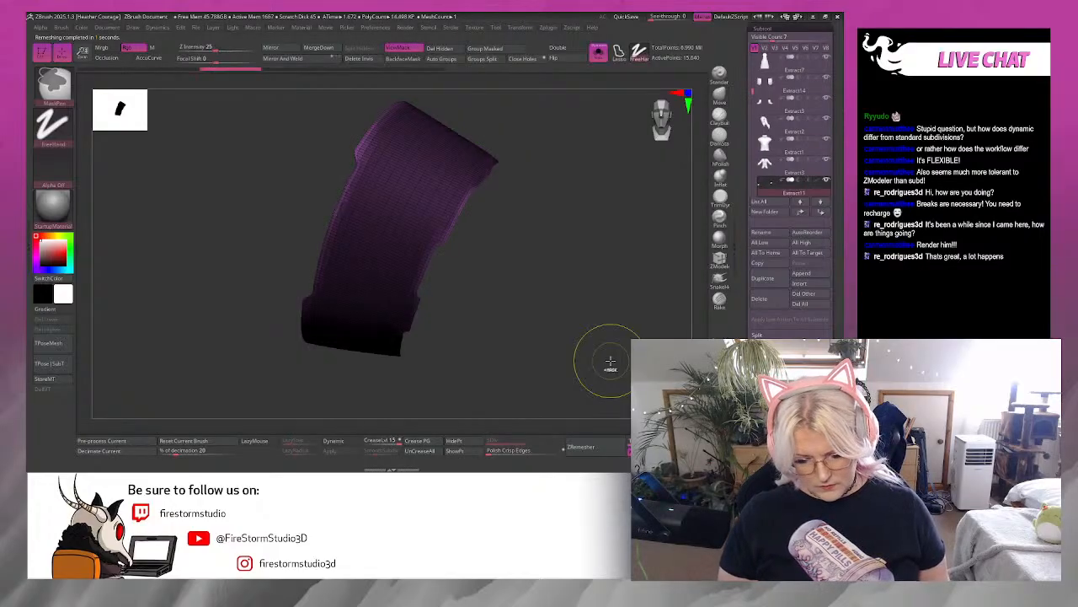
left_click_drag(590, 272, 576, 359, "ctrl")
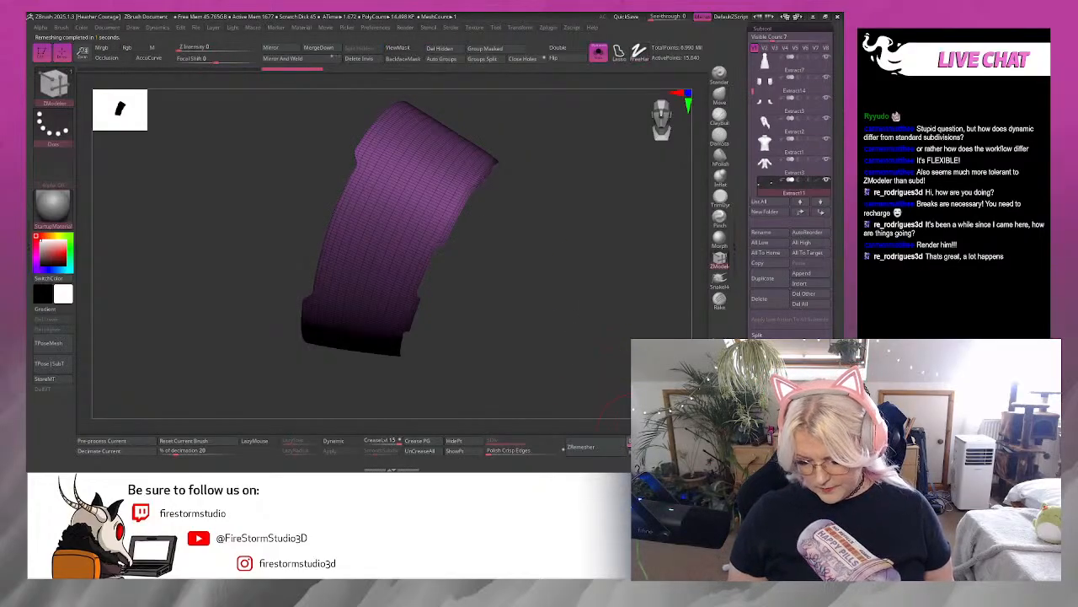
left_click(605, 449)
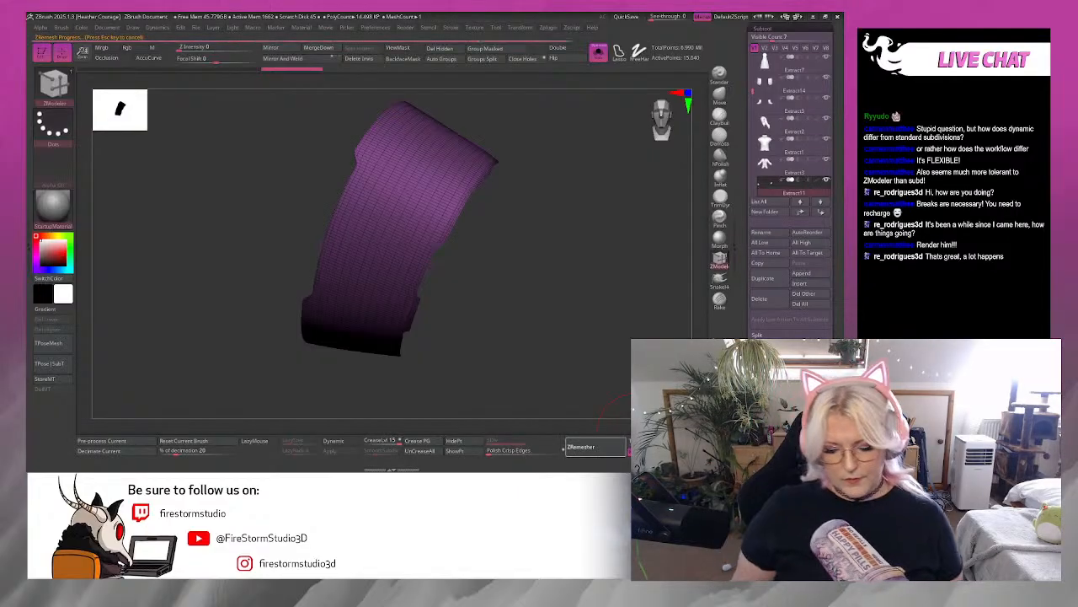
mouse_move(480, 328)
left_mouse_down()
mouse_move(494, 313)
mouse_move(531, 308)
mouse_move(503, 329)
mouse_move(469, 326)
mouse_move(526, 348)
mouse_move(560, 399)
mouse_move(565, 375)
left_mouse_up()
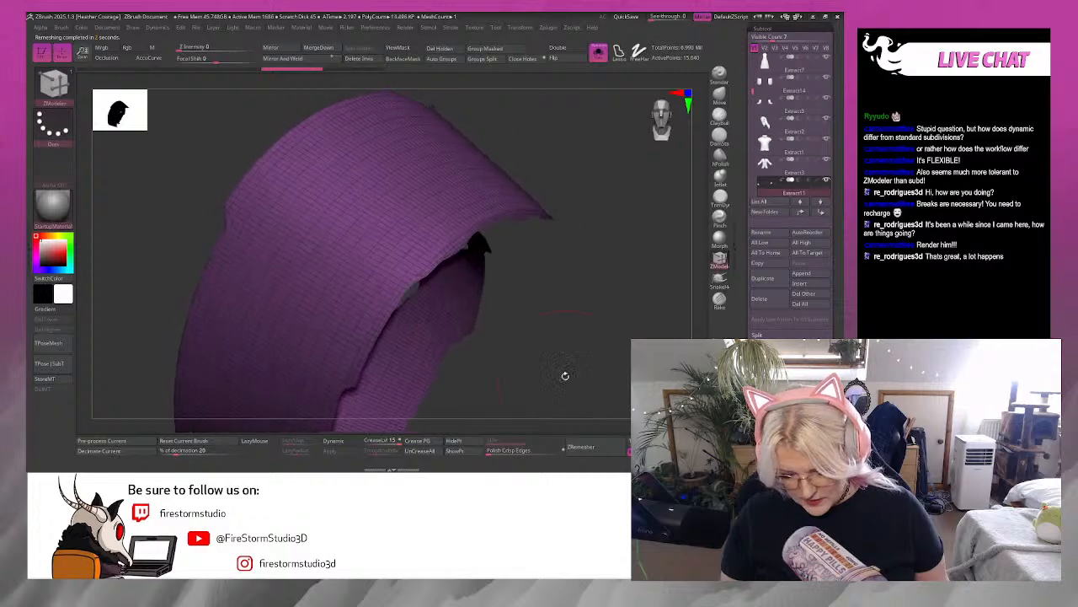
key("ctrl+z")
key("ctrl+z")
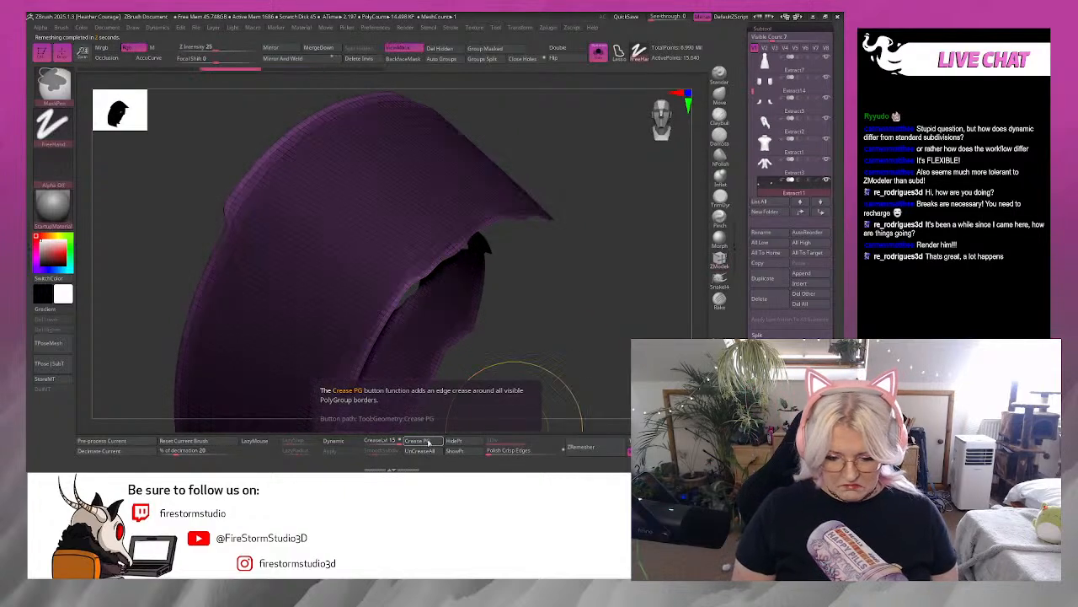
Clear the mask from the cuffs, remesh them with ZRemesher, and check the new topology along the edges.
left_click_drag(626, 313, 596, 382, "ctrl")
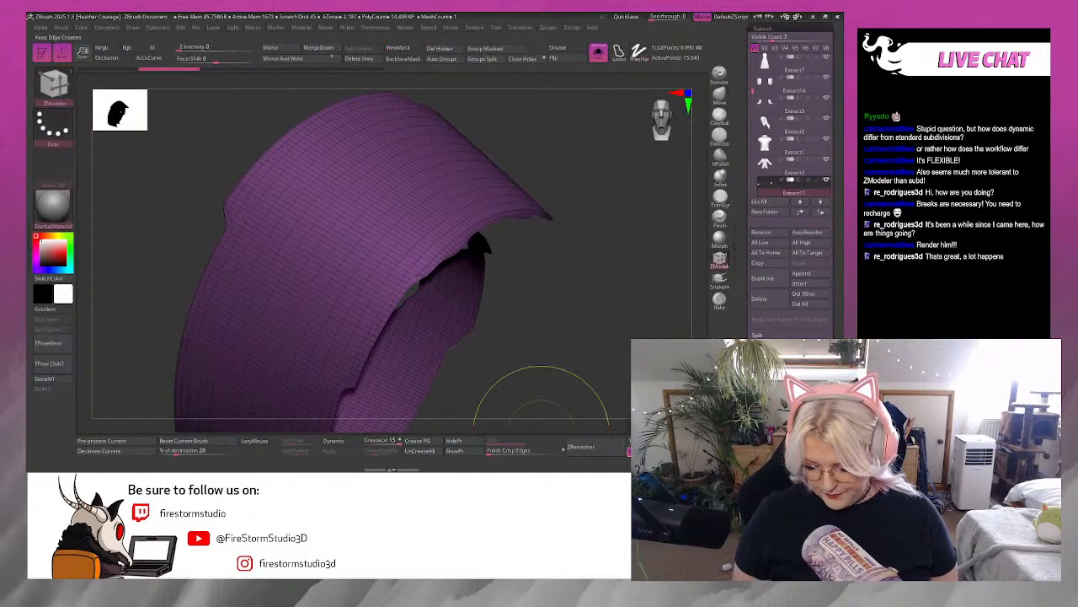
left_click(596, 450)
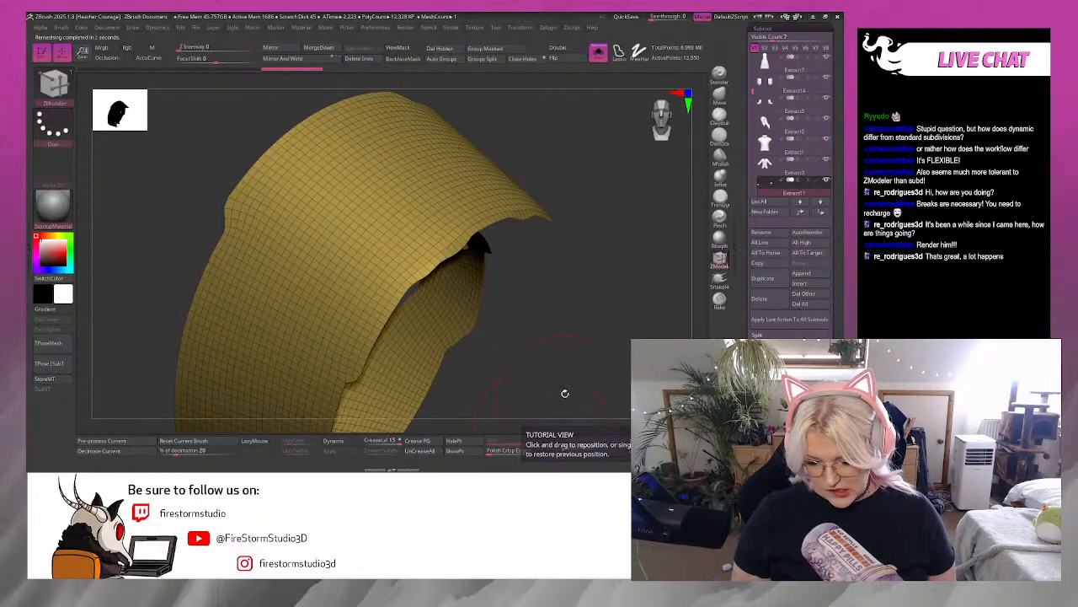
left_click_drag(565, 392, 611, 296)
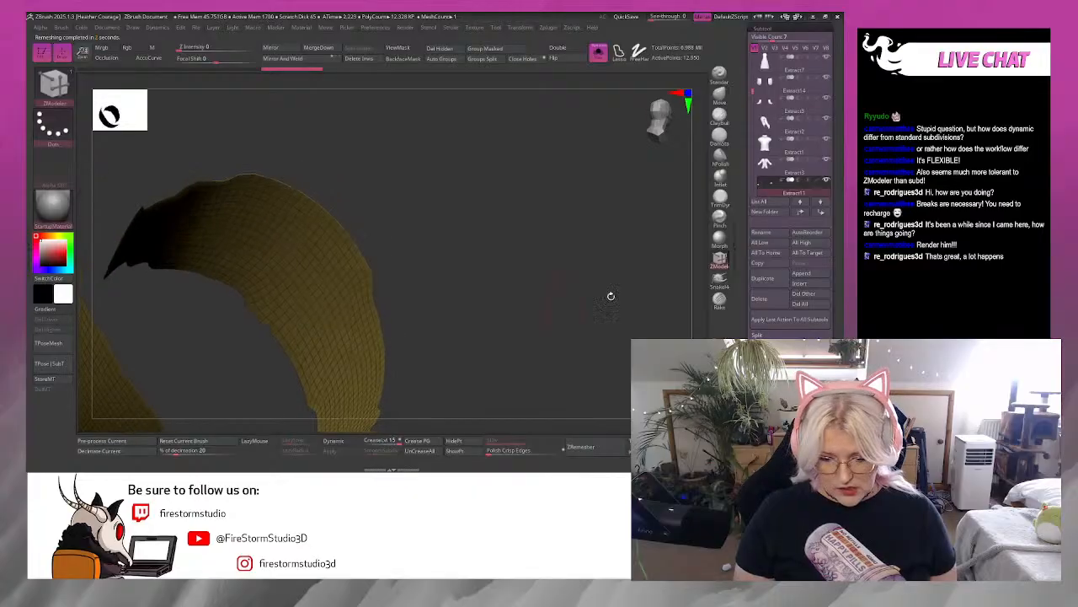
Delete the cuffs' inner shell with ZModeler's Delete polygon action targeting Polygroup Island, leaving single-layer bands.
left_click_drag(543, 118, 588, 162)
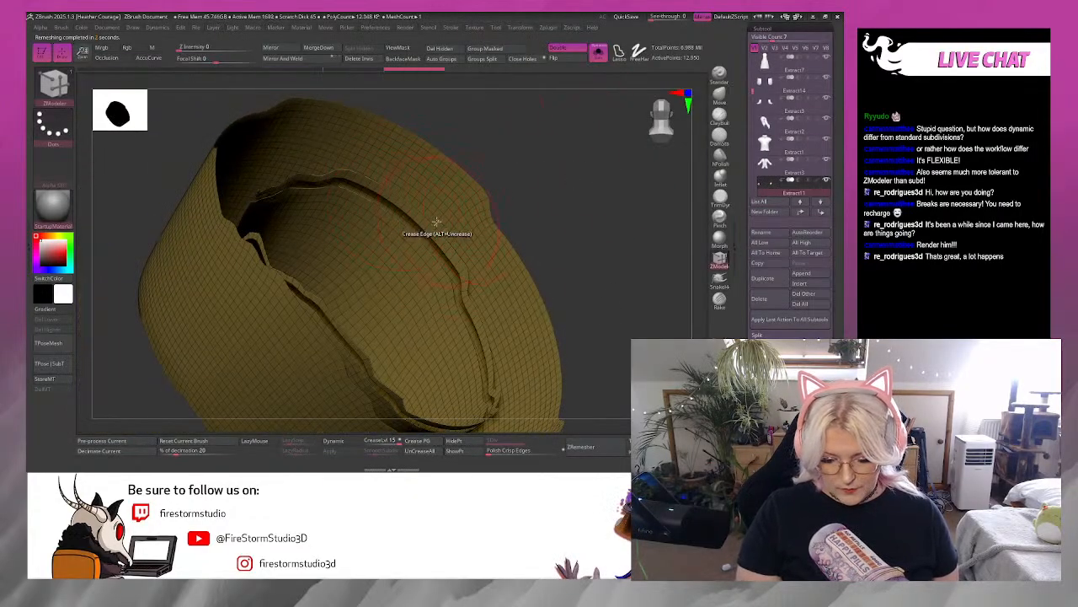
left_click(419, 218)
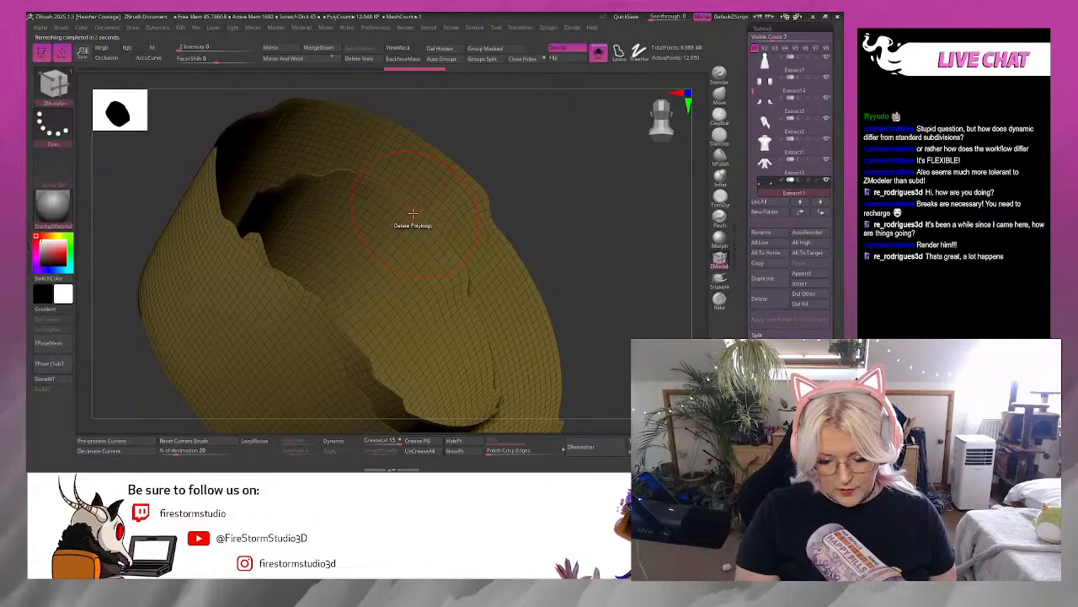
key("space")
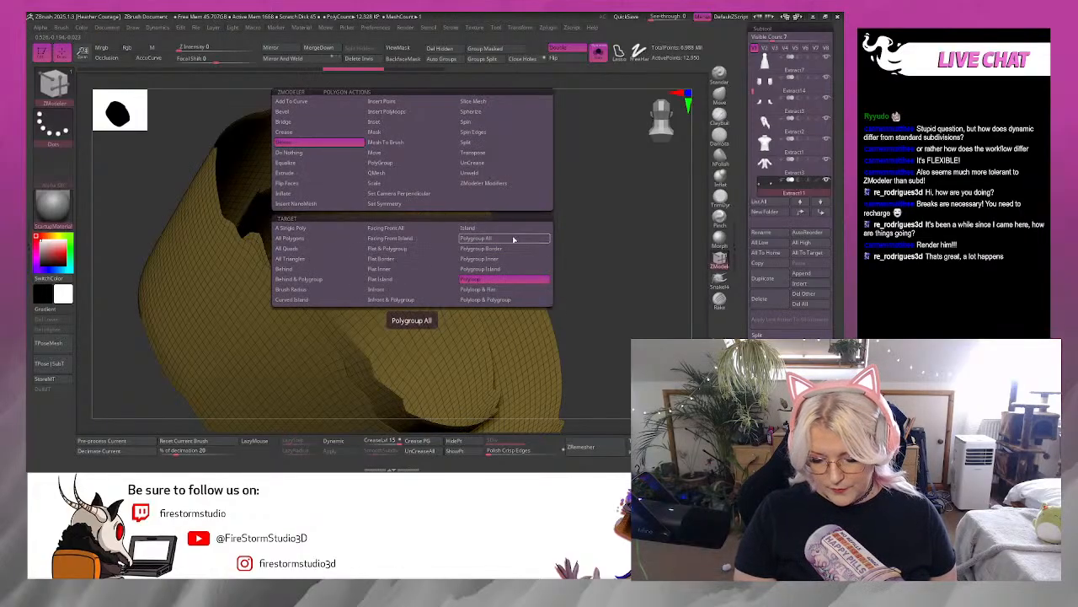
left_click(510, 268)
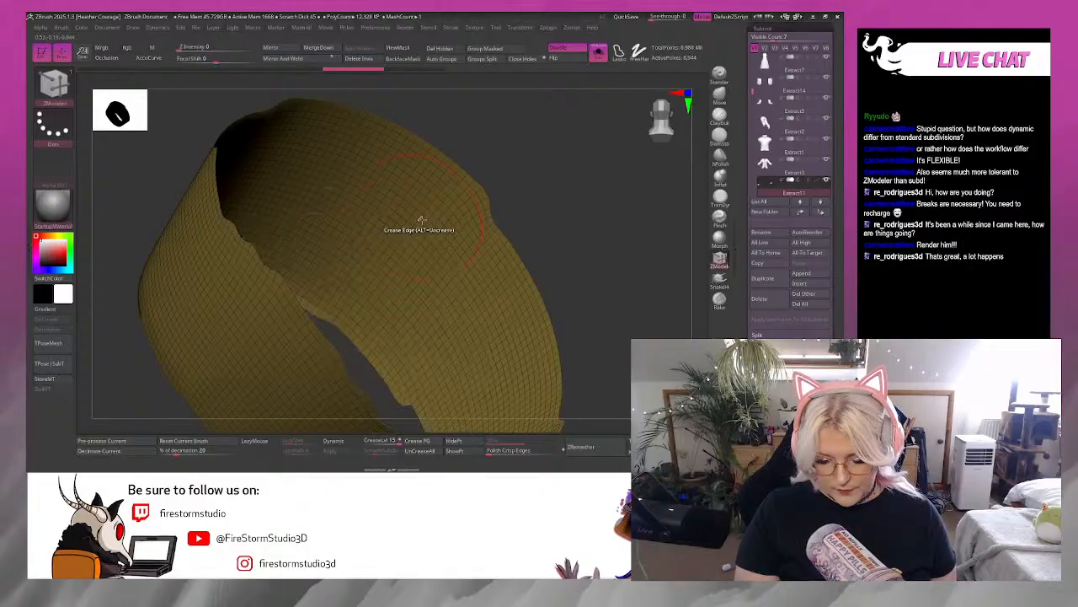
left_click_drag(614, 263, 608, 225, "alt")
left_click_drag(605, 261, 607, 337)
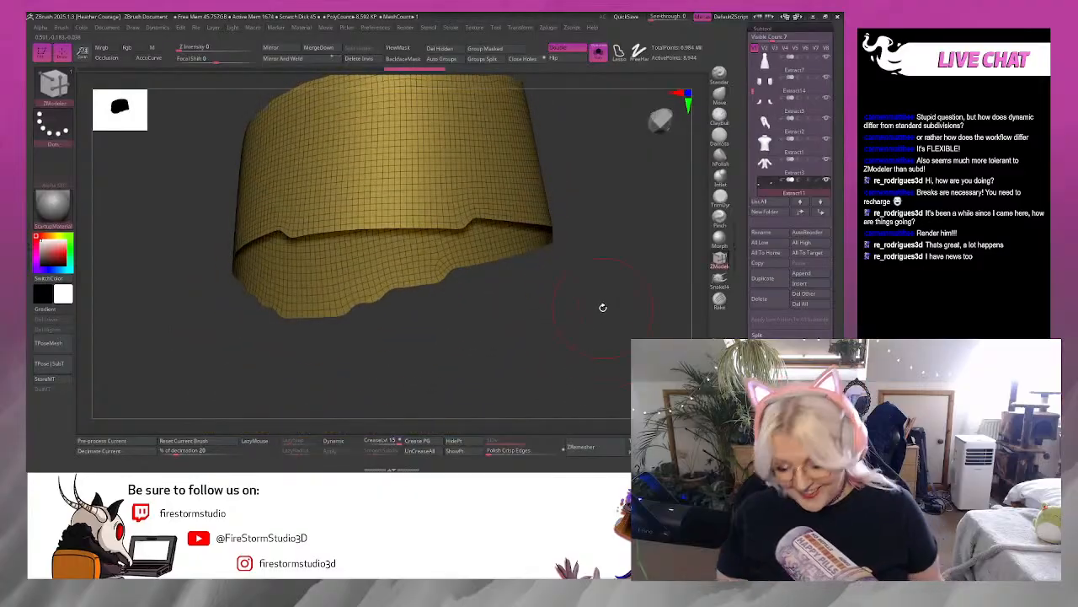
Remesh the single-layer cuffs twice with ZRemesher and inspect the new topology from several sides.
left_click(581, 447)
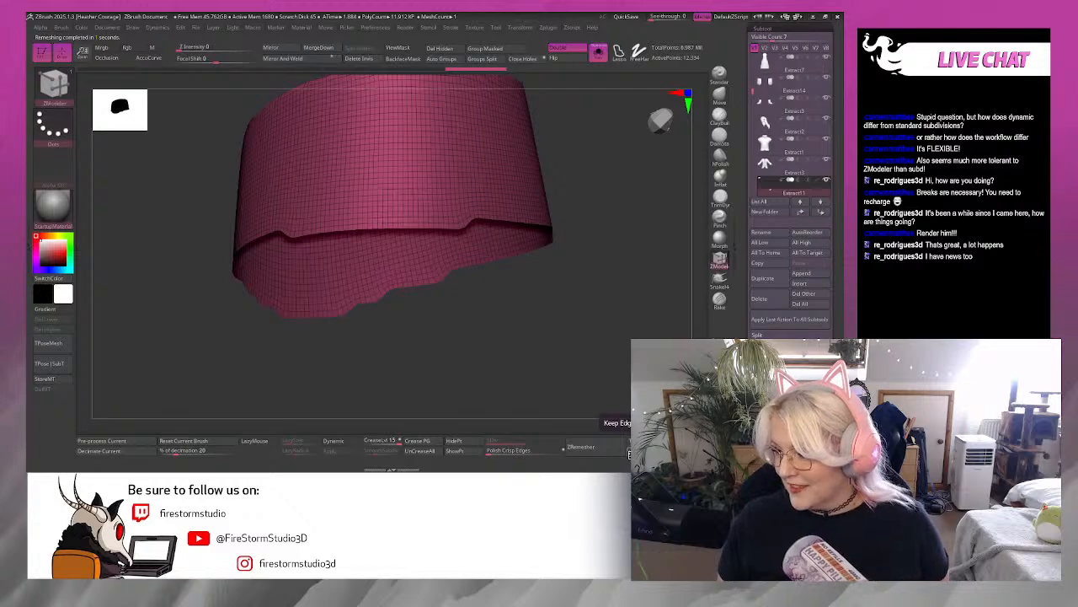
left_click_drag(585, 318, 604, 334)
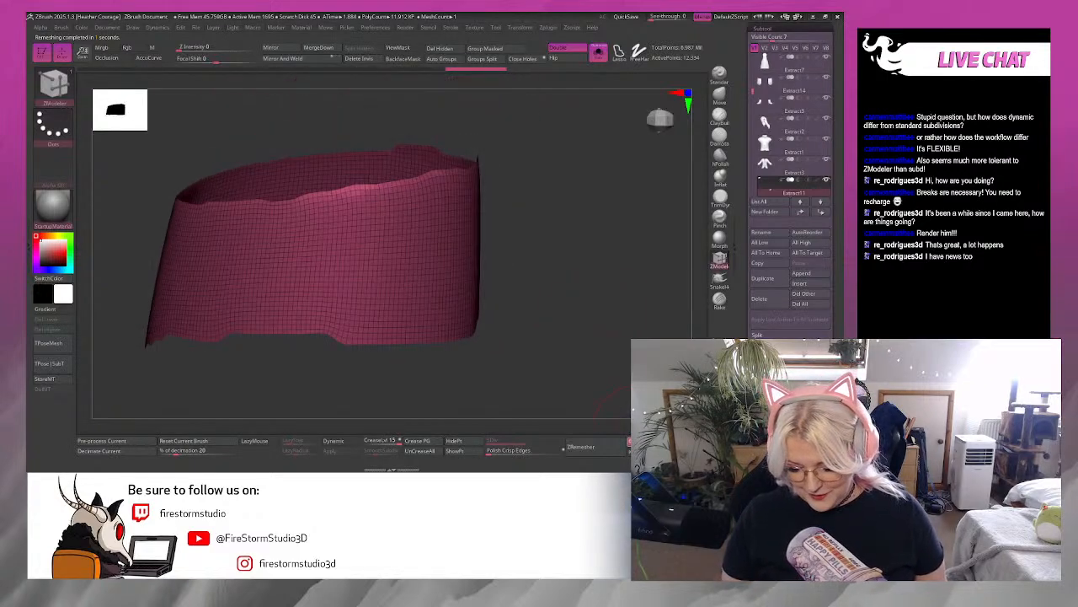
left_click(600, 447)
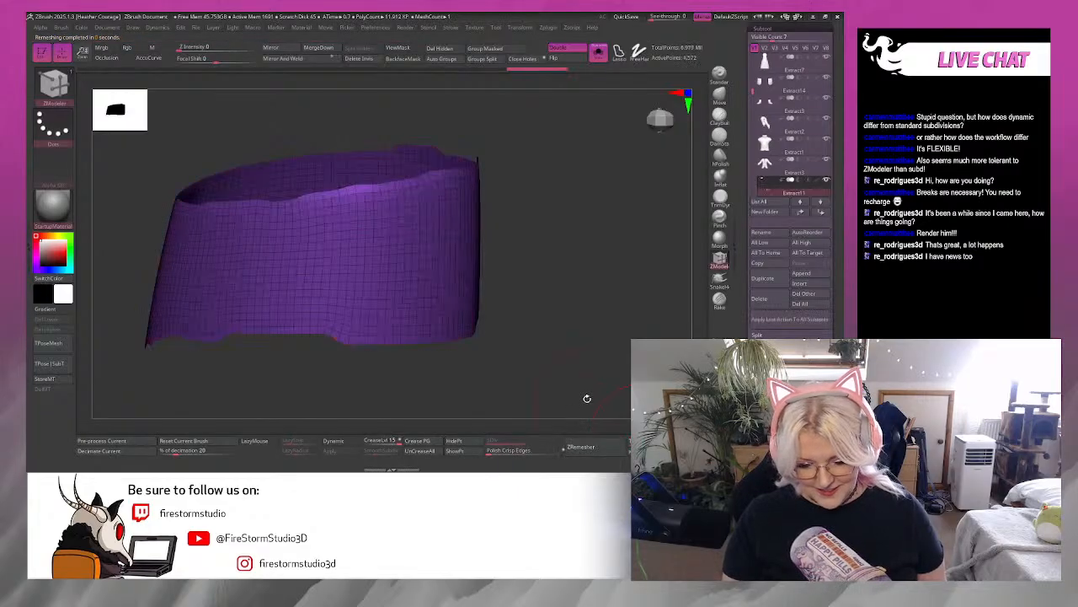
left_click_drag(585, 397, 569, 278)
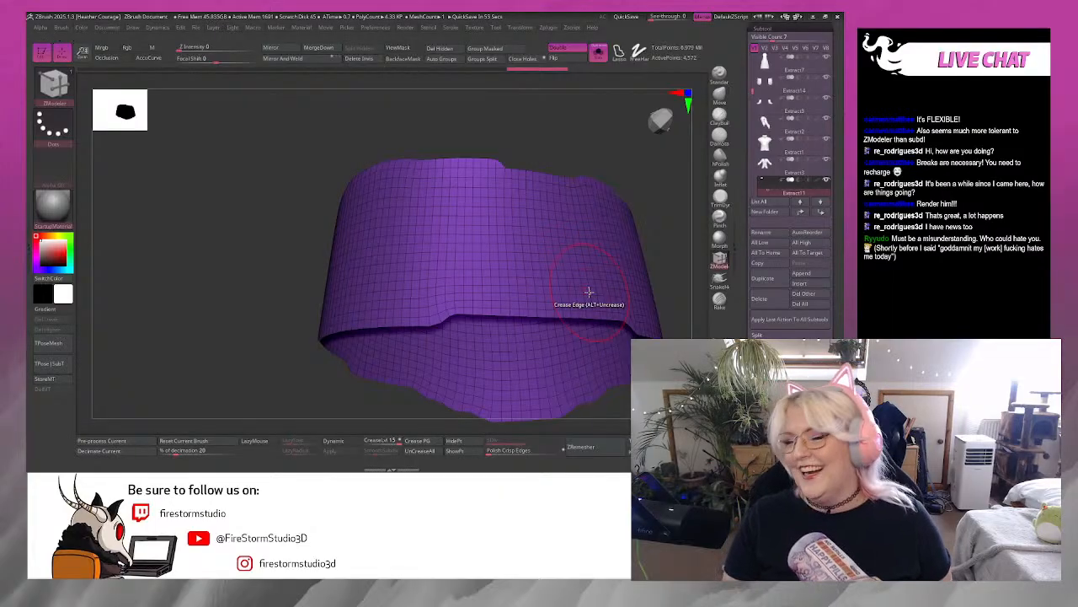
left_click_drag(631, 180, 633, 202)
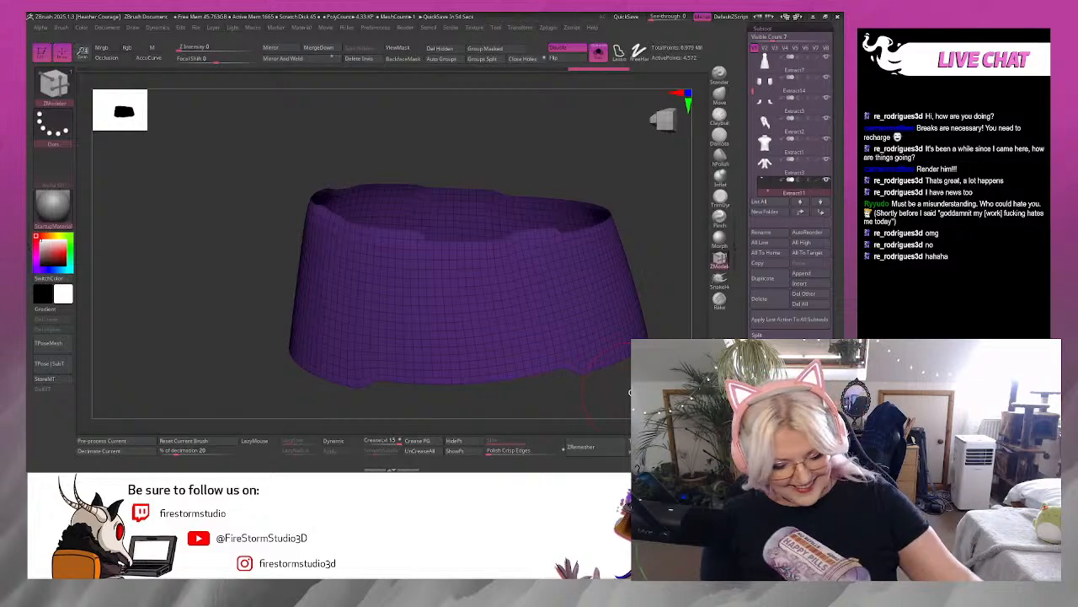
left_click_drag(630, 197, 657, 179)
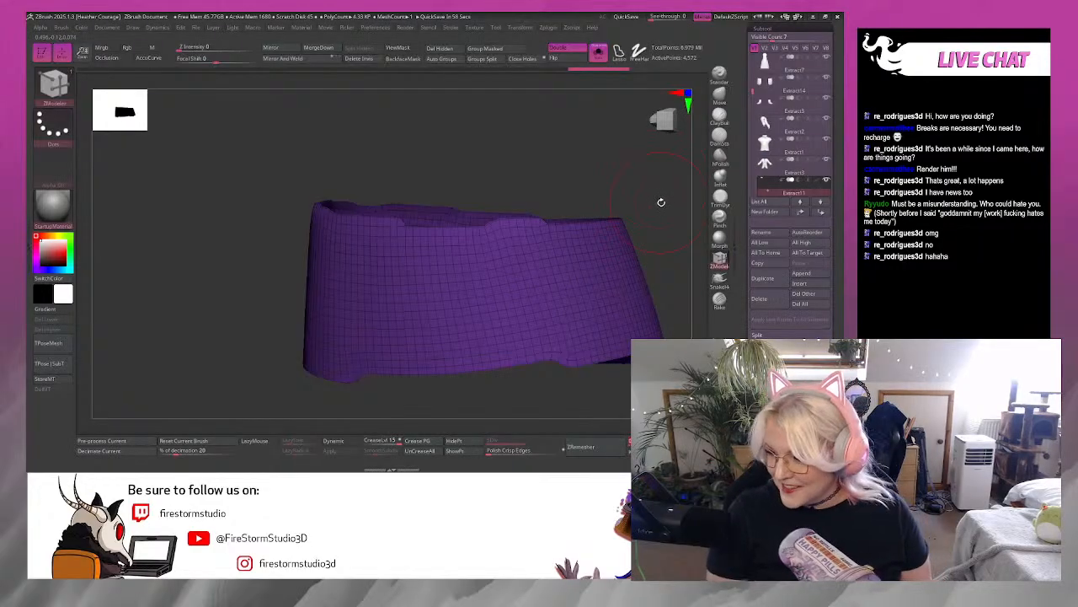
Run ZRemesher two more times to reduce the cuffs to a coarse low-poly grid.
key("space")
left_click(602, 446)
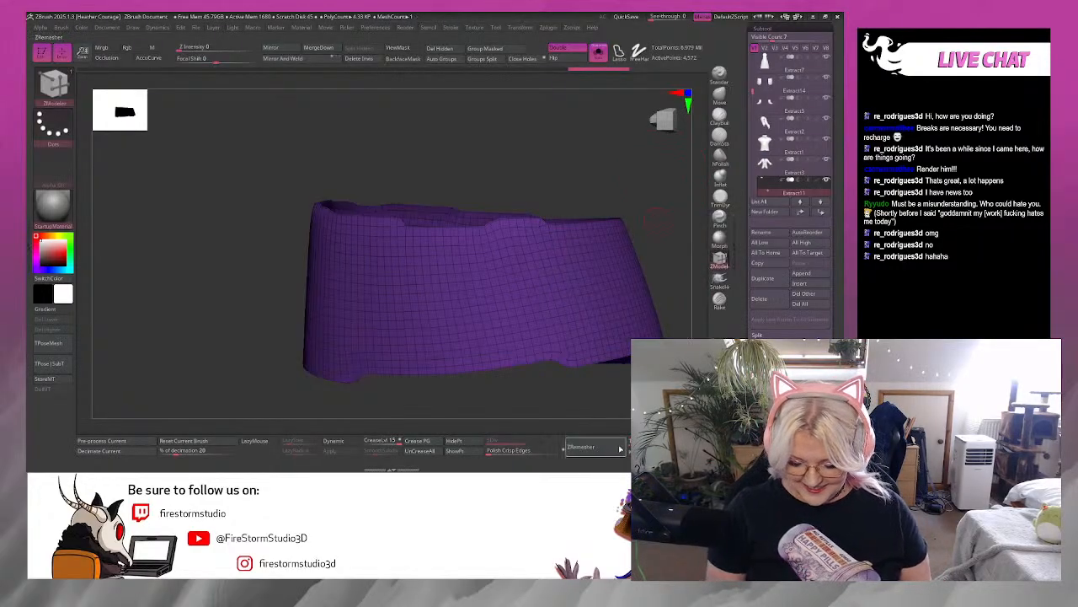
left_click_drag(627, 396, 620, 371)
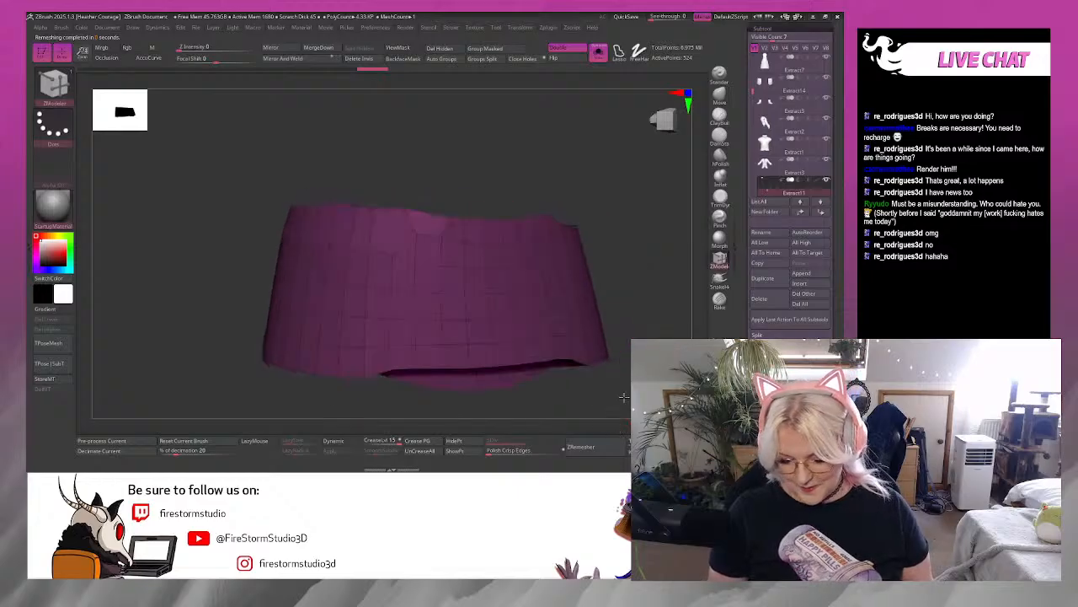
left_click(603, 446)
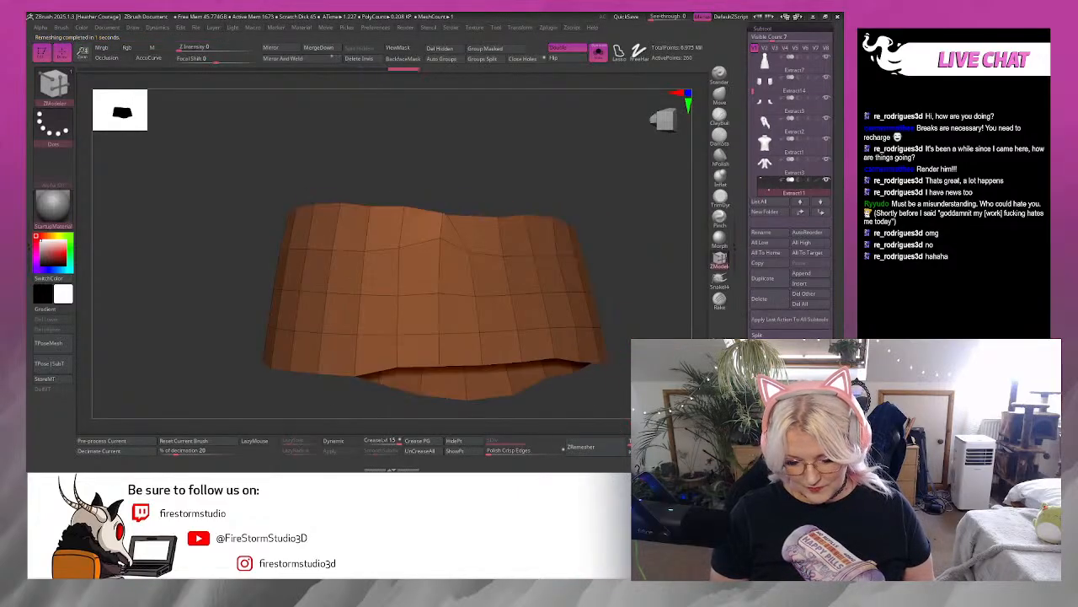
left_click_drag(594, 387, 630, 374)
Delete the three inner edge loops running around the cuff so each face spans its full width.
key("space")
left_click(584, 184)
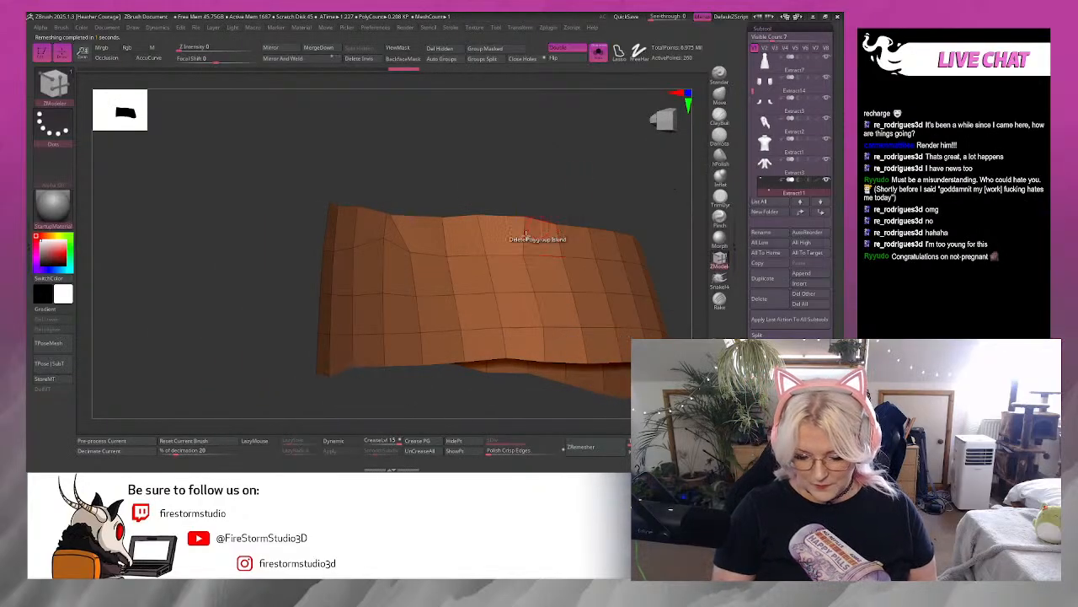
left_click(495, 256, "alt")
left_click(516, 293, "alt")
left_click(519, 328, "alt")
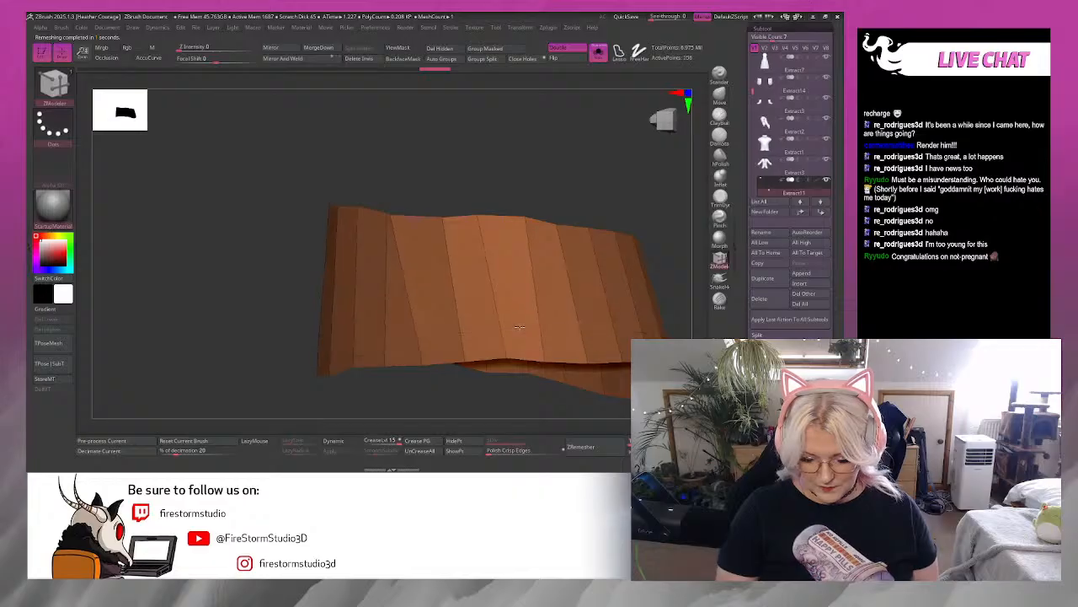
left_click_drag(436, 377, 568, 424)
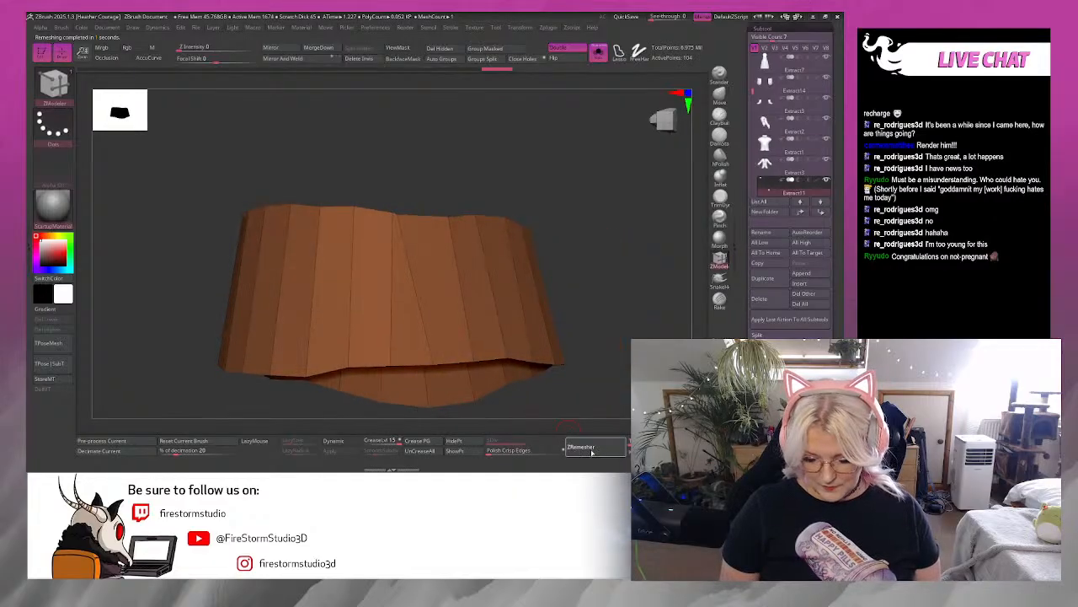
Try ZRemesher on the simplified cuffs, then undo the remesh.
left_click(593, 452)
left_click_drag(603, 381, 628, 367)
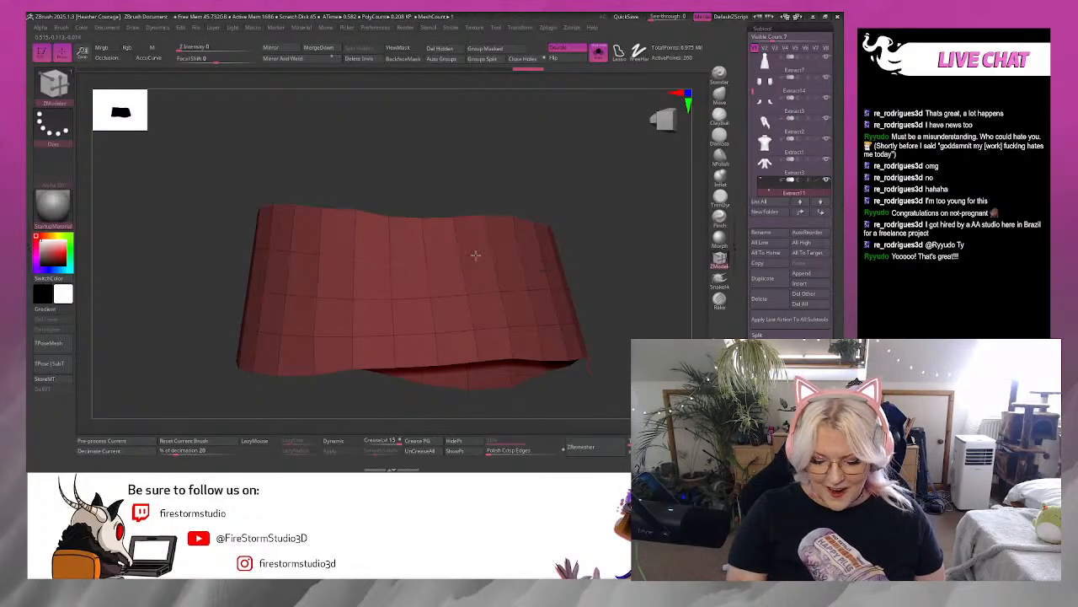
key("ctrl+z")
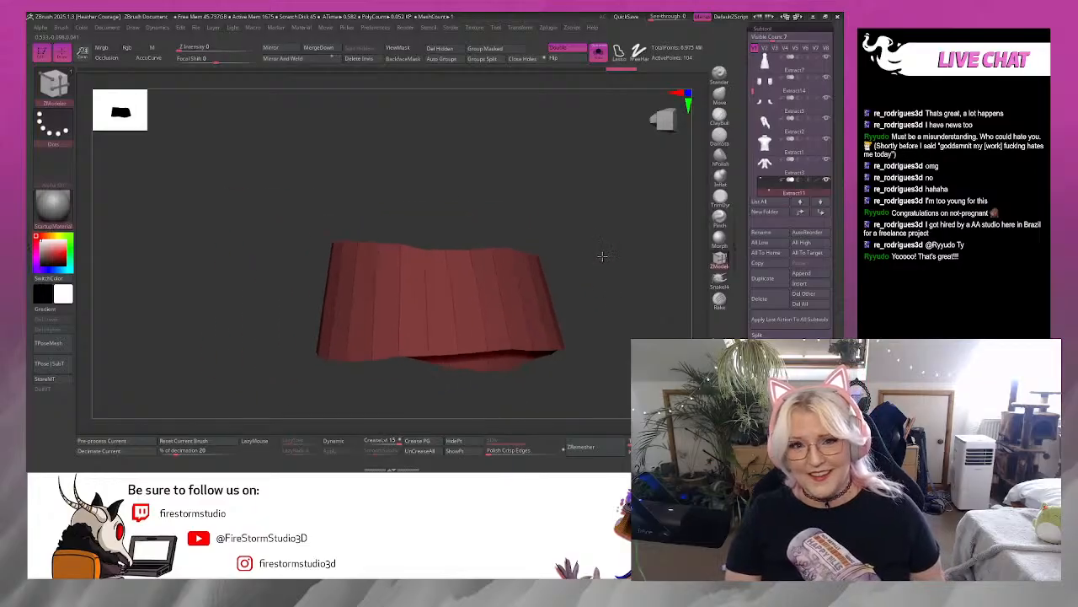
Delete surplus crosswise edge loops around the cuff, leaving fewer and wider faces.
left_click_drag(602, 256, 599, 277)
left_click(465, 312, "alt")
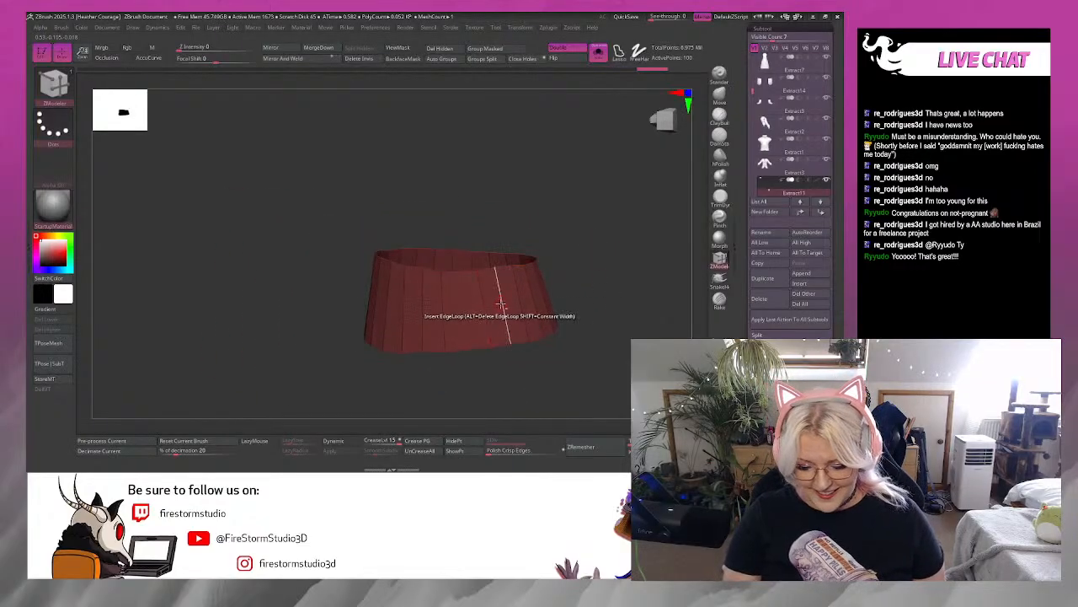
left_click(504, 305, "alt")
mouse_move(574, 319)
left_mouse_down()
mouse_move(594, 316)
mouse_move(554, 306)
mouse_move(632, 299)
mouse_move(652, 261)
mouse_move(630, 292)
mouse_move(623, 268)
mouse_move(558, 378)
mouse_move(632, 305)
mouse_move(628, 253)
mouse_move(563, 228)
mouse_move(604, 291)
mouse_move(655, 200)
mouse_move(602, 269)
left_mouse_up()
left_click(583, 256, "alt")
left_click(601, 215, "alt")
left_click(589, 233, "alt")
left_click(608, 196, "alt")
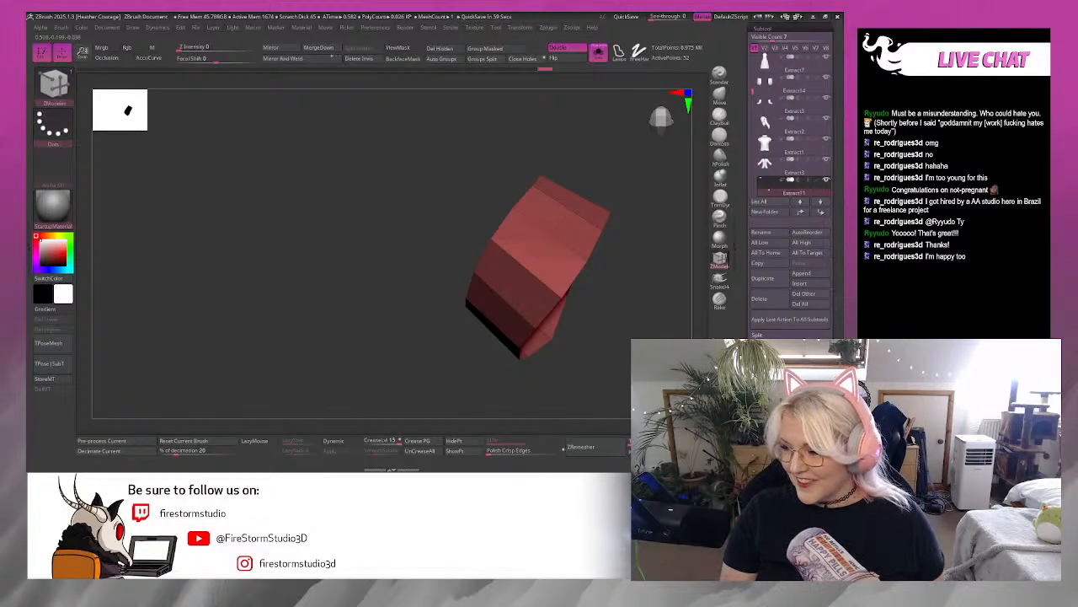
Move points along the cuff's open edges with ZModeler to even out its jagged outline.
left_click_drag(640, 275, 608, 293)
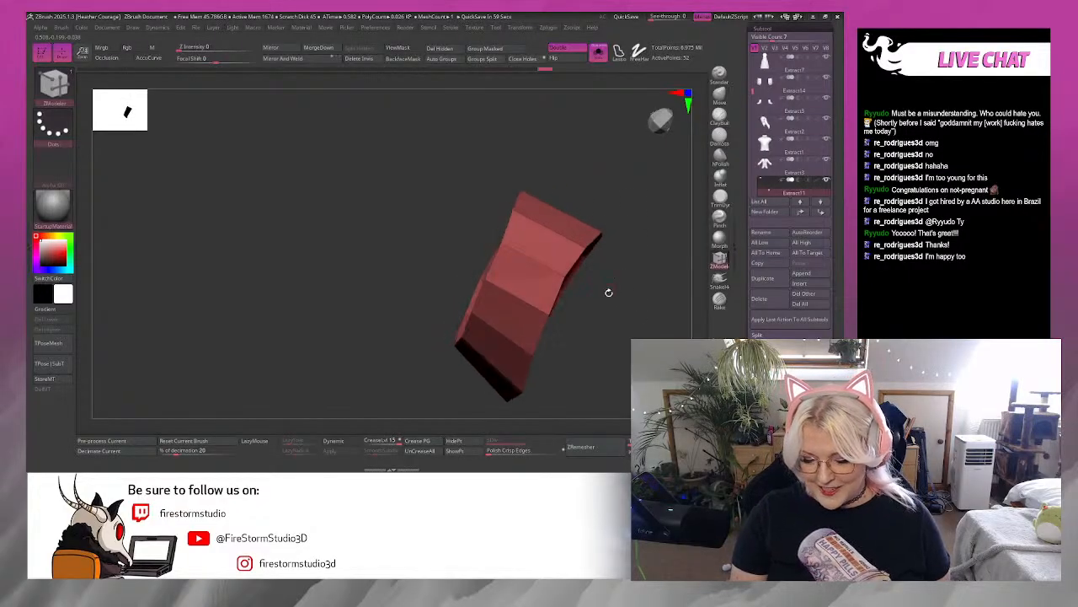
left_click_drag(638, 185, 561, 261)
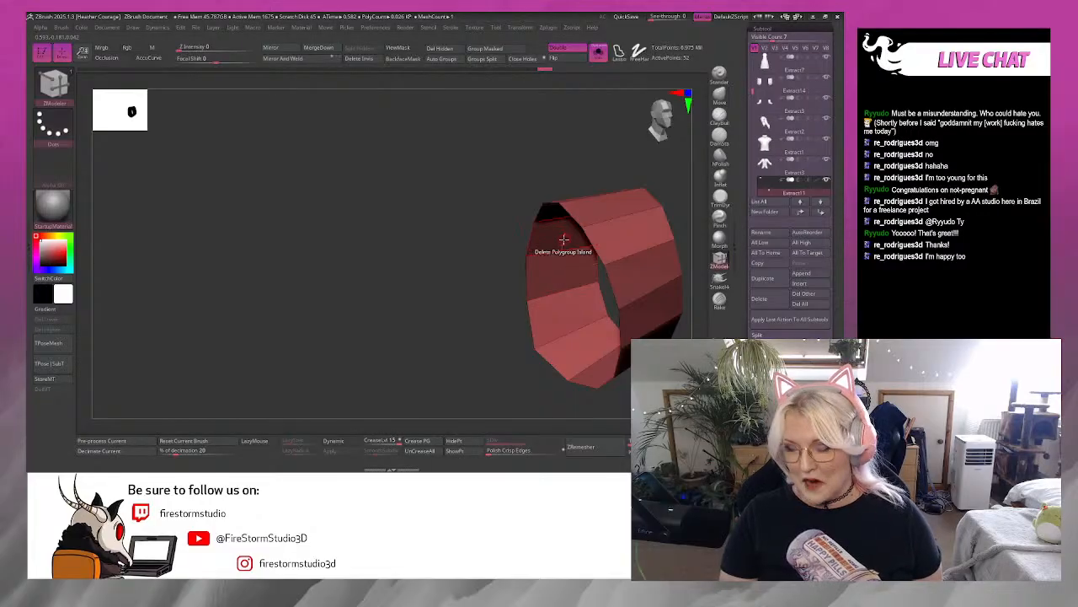
left_click_drag(436, 371, 394, 324)
left_click_drag(386, 384, 518, 313)
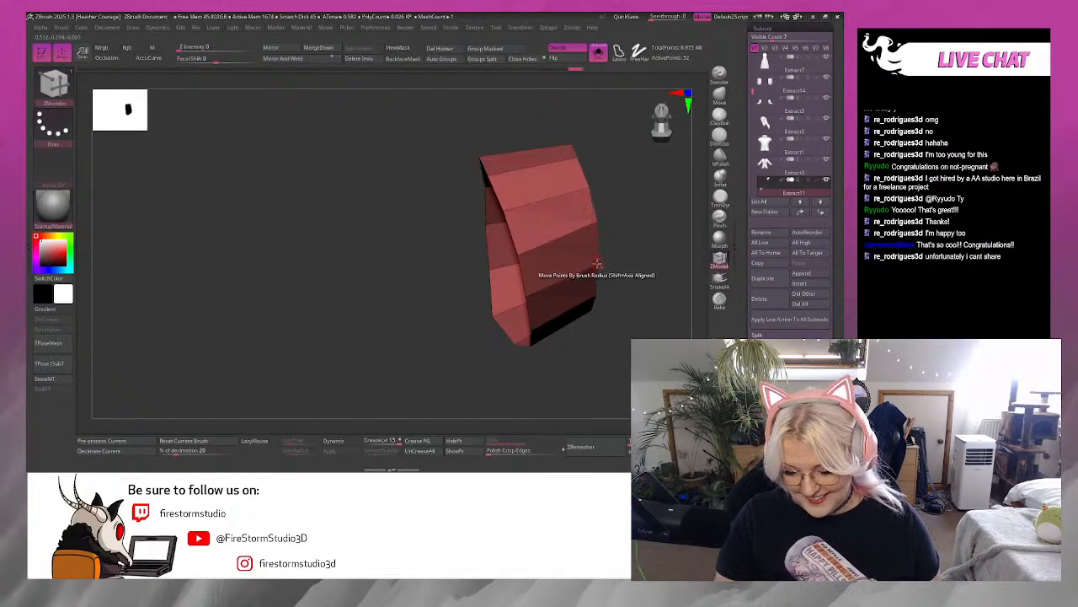
left_click_drag(596, 263, 632, 259)
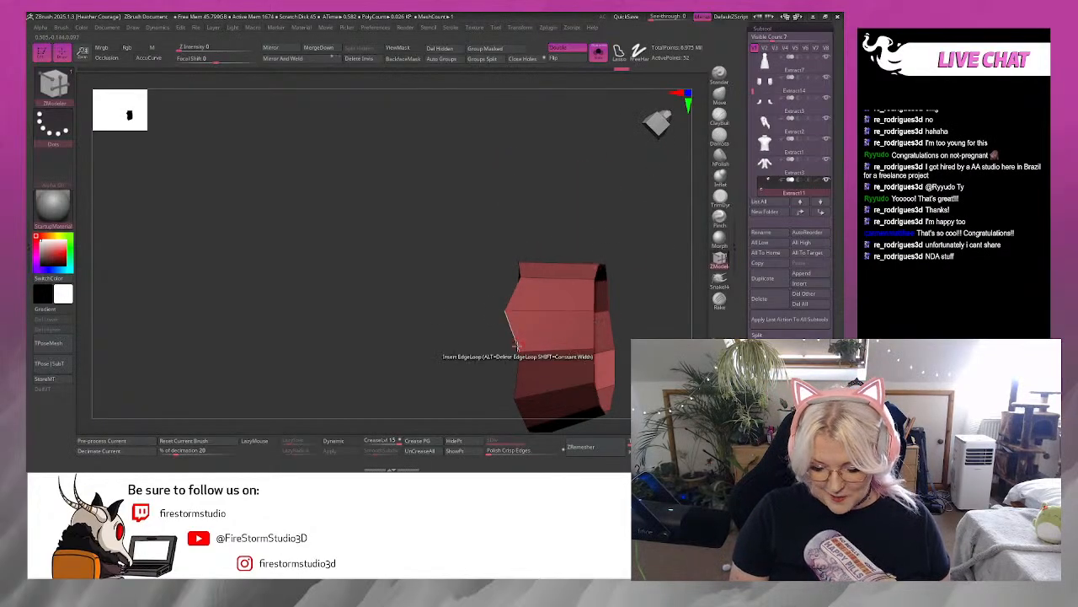
left_click(515, 350)
left_click_drag(633, 327, 655, 305)
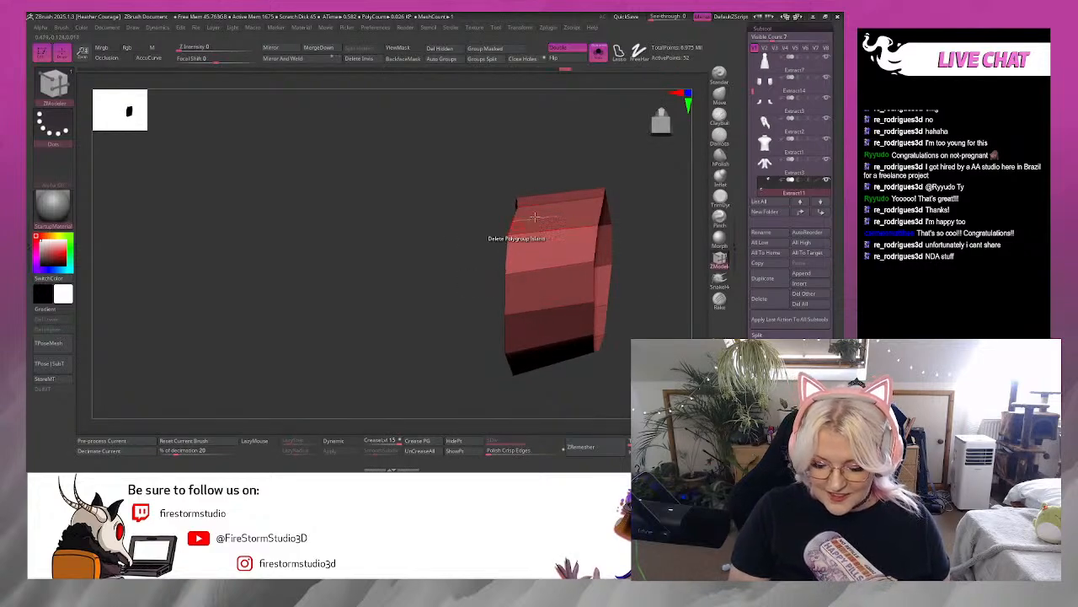
left_click_drag(656, 202, 647, 224)
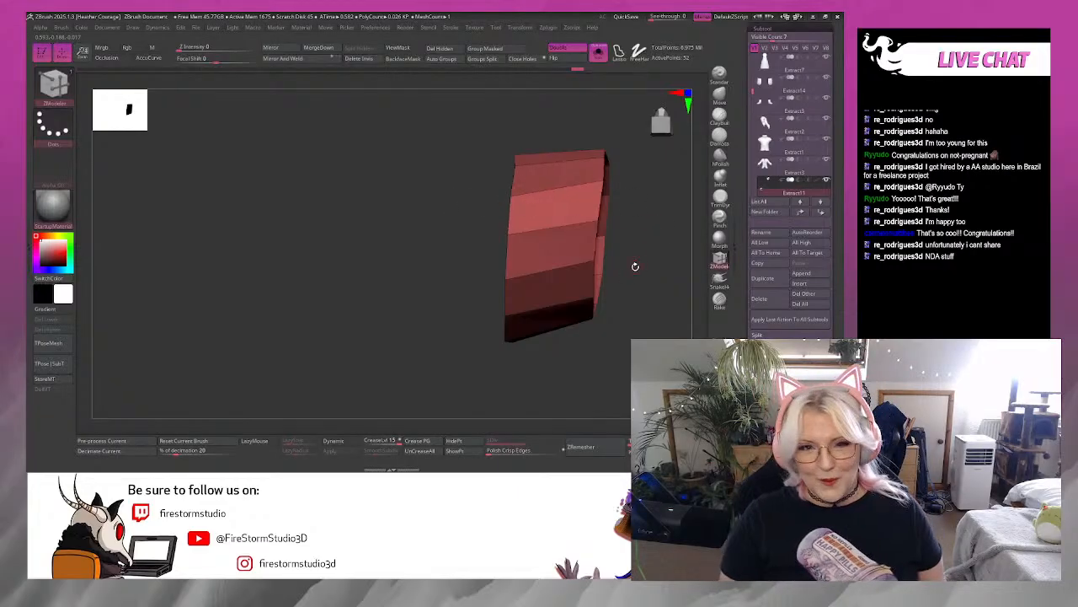
Refine the cuff's remaining uneven rim points and edge spacing for a smoother band.
mouse_move(635, 266)
left_mouse_down()
mouse_move(667, 247)
mouse_move(620, 144)
mouse_move(643, 200)
mouse_move(629, 271)
mouse_move(625, 258)
left_mouse_up()
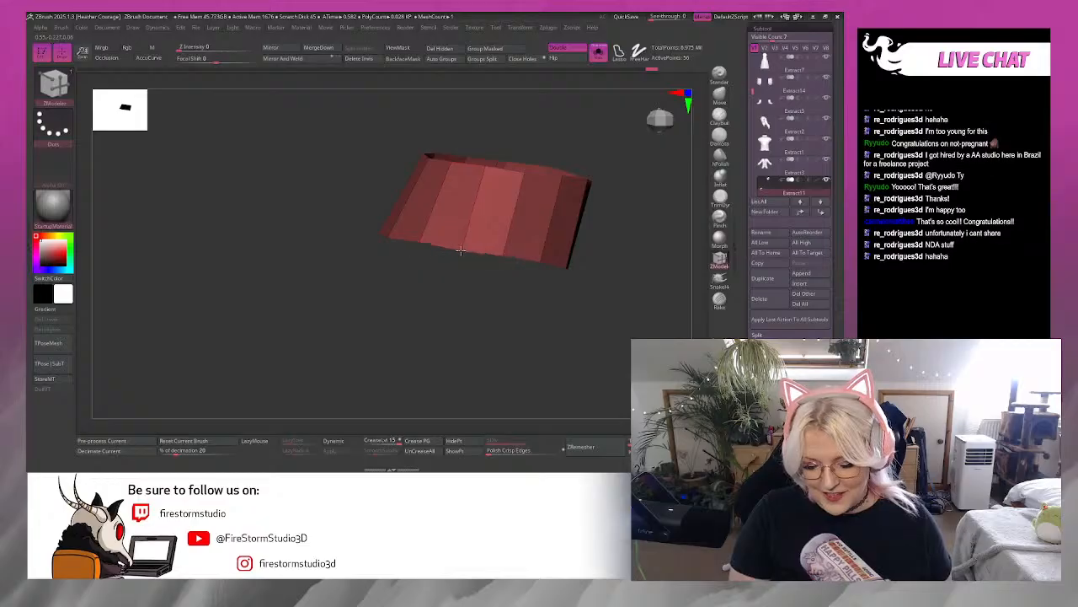
left_click_drag(633, 271, 479, 155)
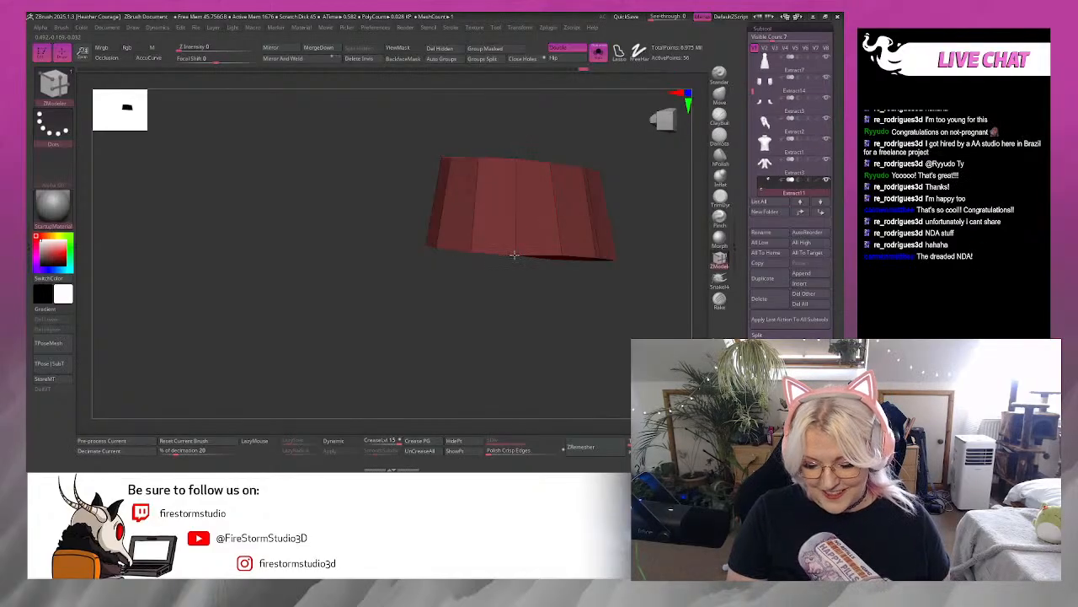
left_click_drag(608, 267, 612, 275)
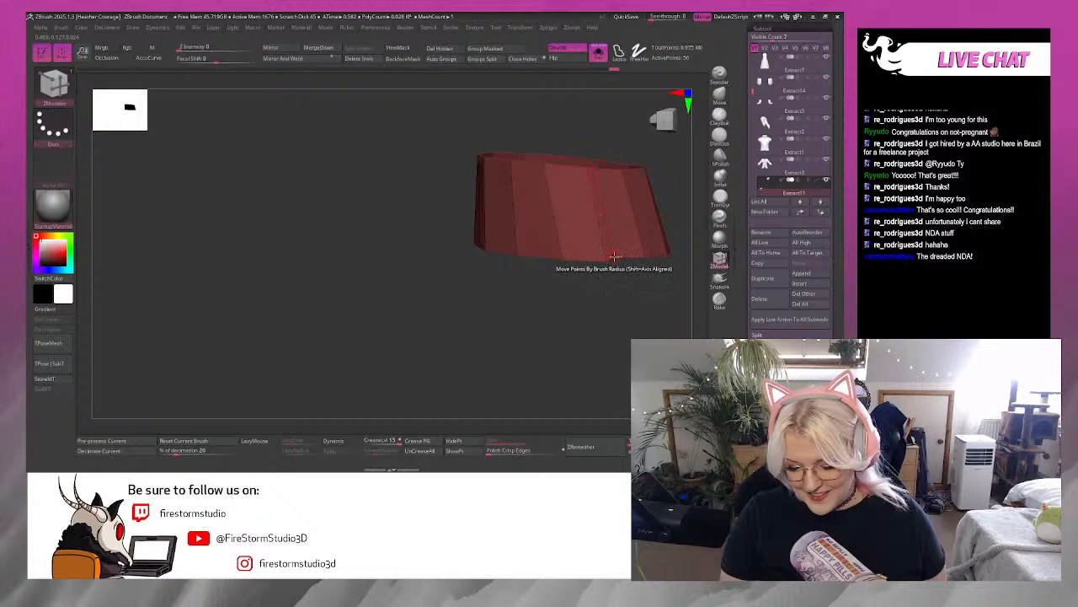
mouse_move(621, 302)
left_mouse_down()
mouse_move(630, 322)
mouse_move(620, 285)
left_mouse_up()
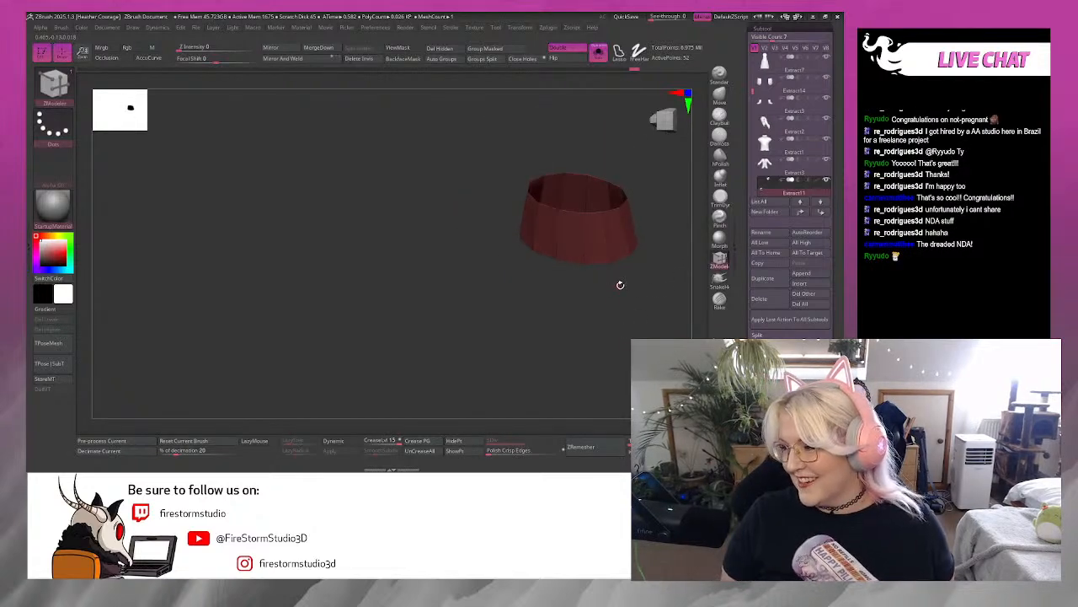
Thicken the cuffs by extruding their faces with ZModeler's Extrude action set to Polygroup All.
left_click_drag(581, 289, 633, 421)
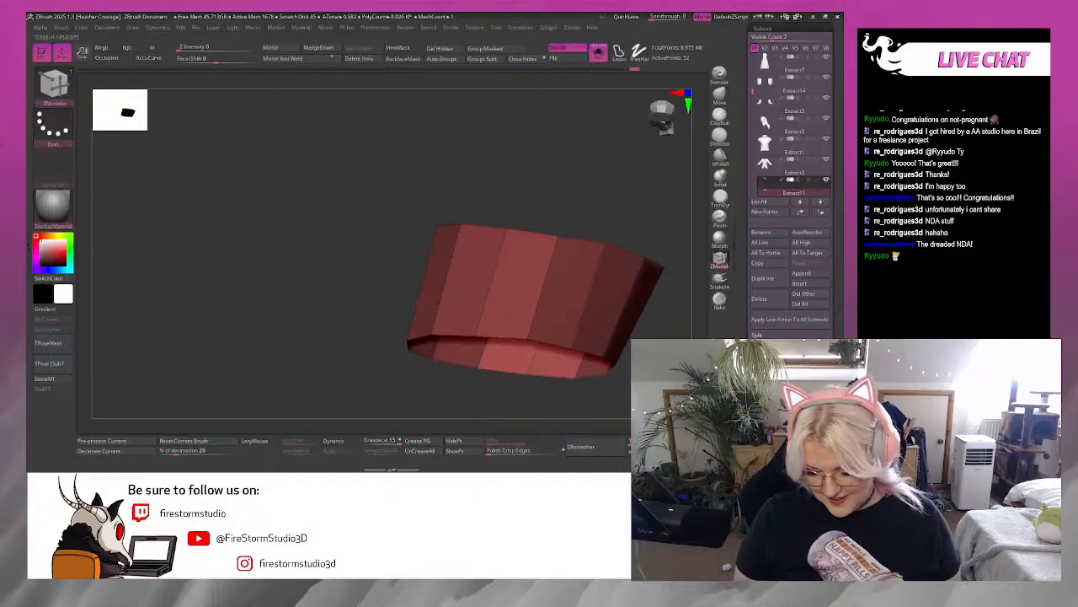
left_click_drag(589, 375, 561, 237)
key("space")
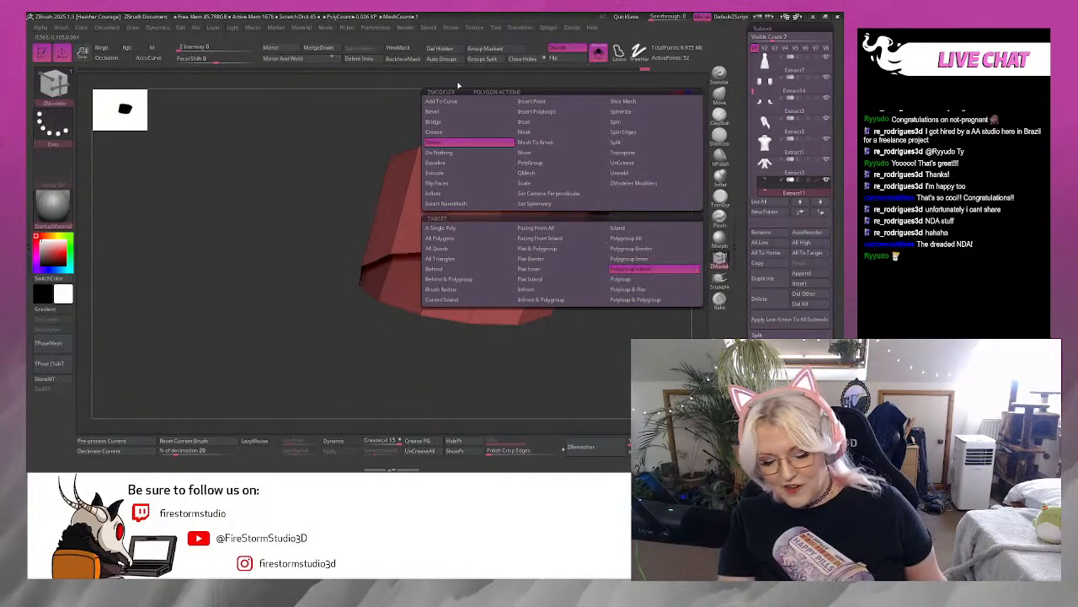
left_click(471, 172)
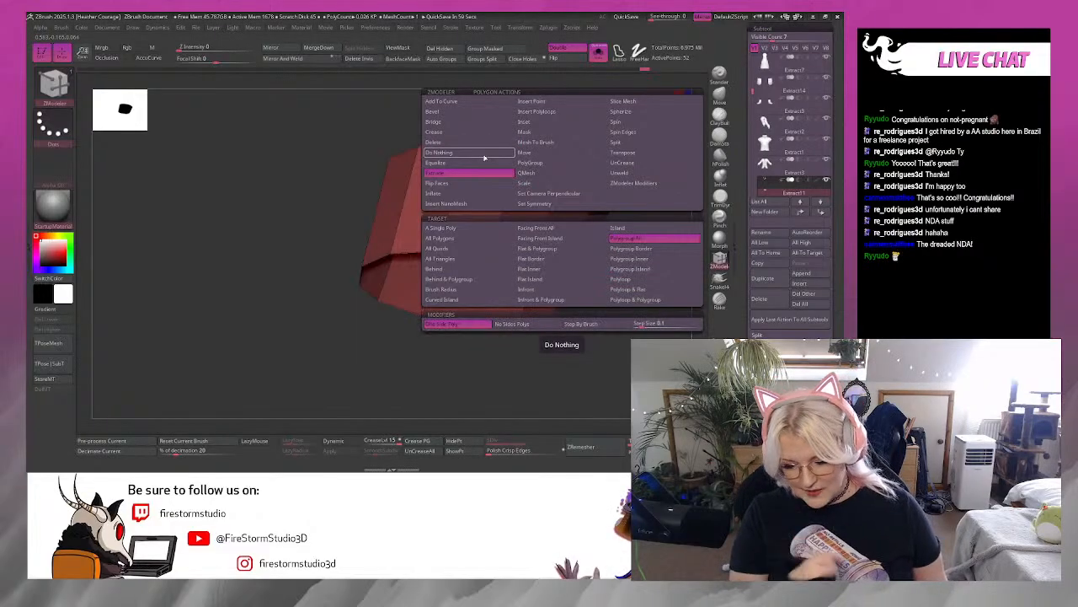
key("space")
left_click_drag(524, 209, 549, 195)
left_click_drag(639, 283, 594, 287)
left_click_drag(503, 402, 534, 388)
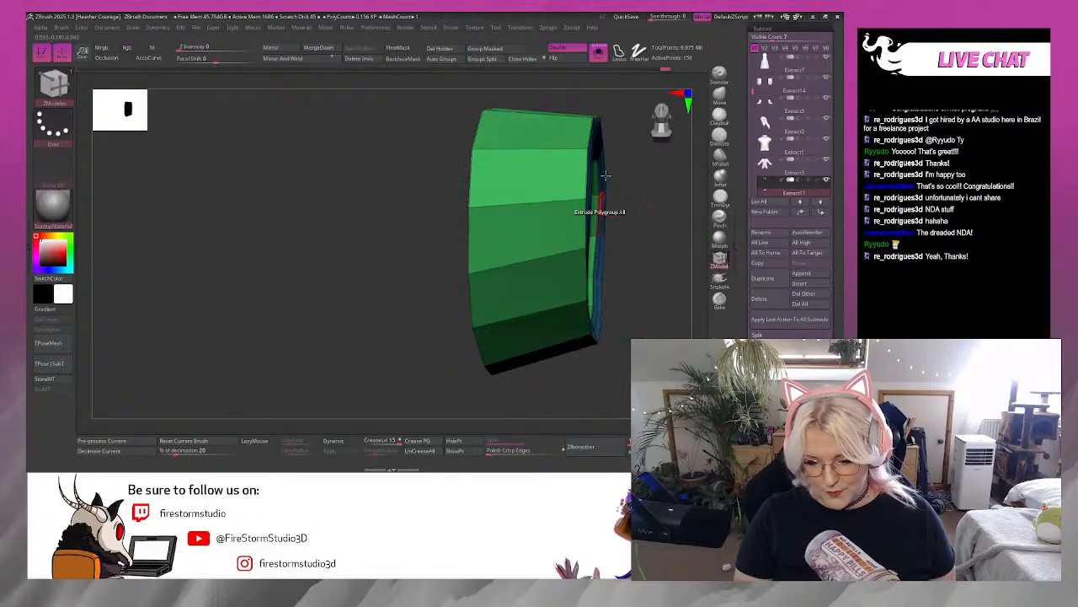
Bring the other clothing and body parts back into view and smooth the thickened cuffs with Polish Crisp Edges.
left_click(601, 61)
left_click(495, 451)
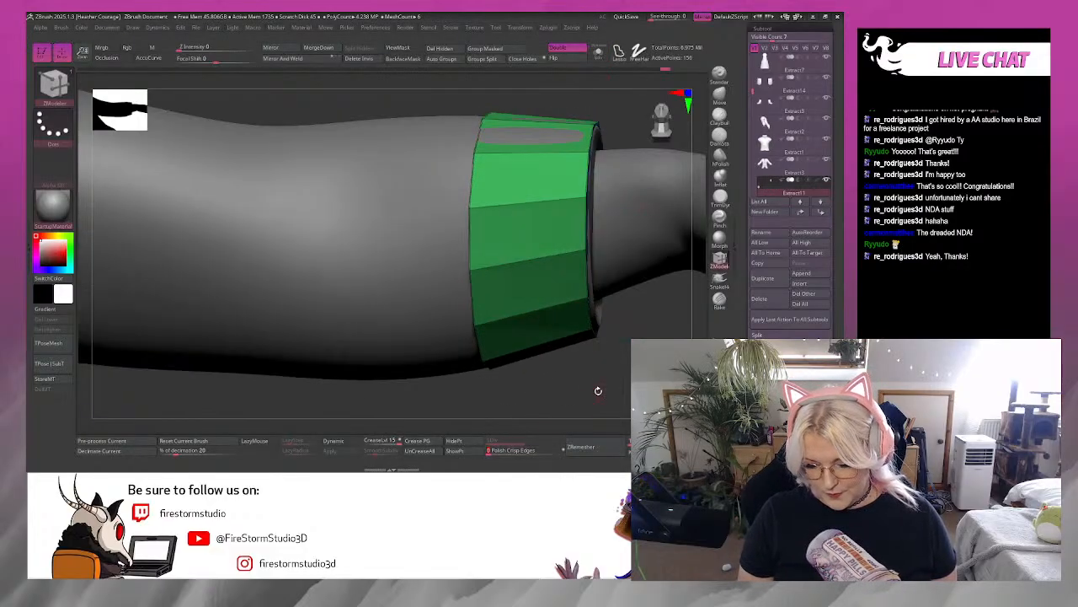
mouse_move(599, 390)
left_mouse_down()
mouse_move(578, 390)
mouse_move(580, 363)
mouse_move(580, 430)
mouse_move(602, 384)
mouse_move(605, 395)
left_mouse_up()
Switch to the Move Topological brush, adjust its draw size, and shape the cuff's wrist opening around the forearm.
key("b")
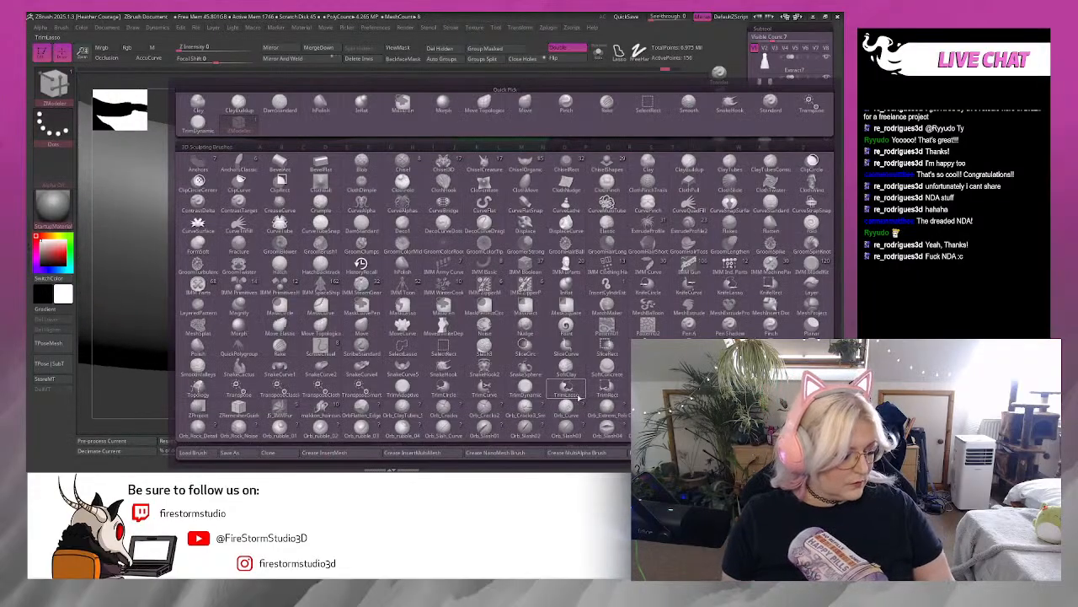
left_click(563, 394)
key("space")
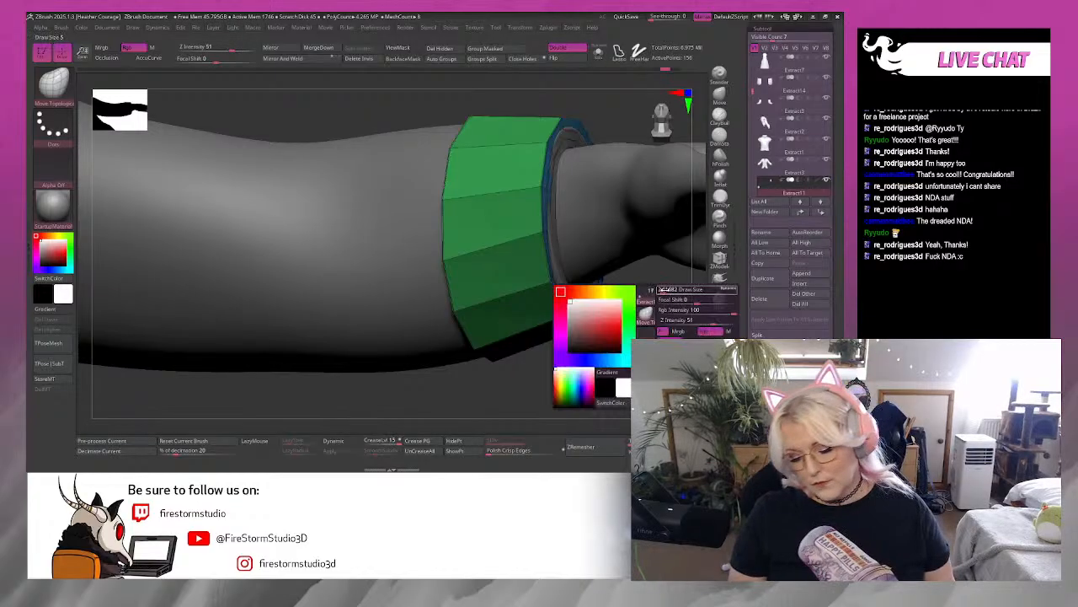
left_click_drag(660, 300, 613, 259)
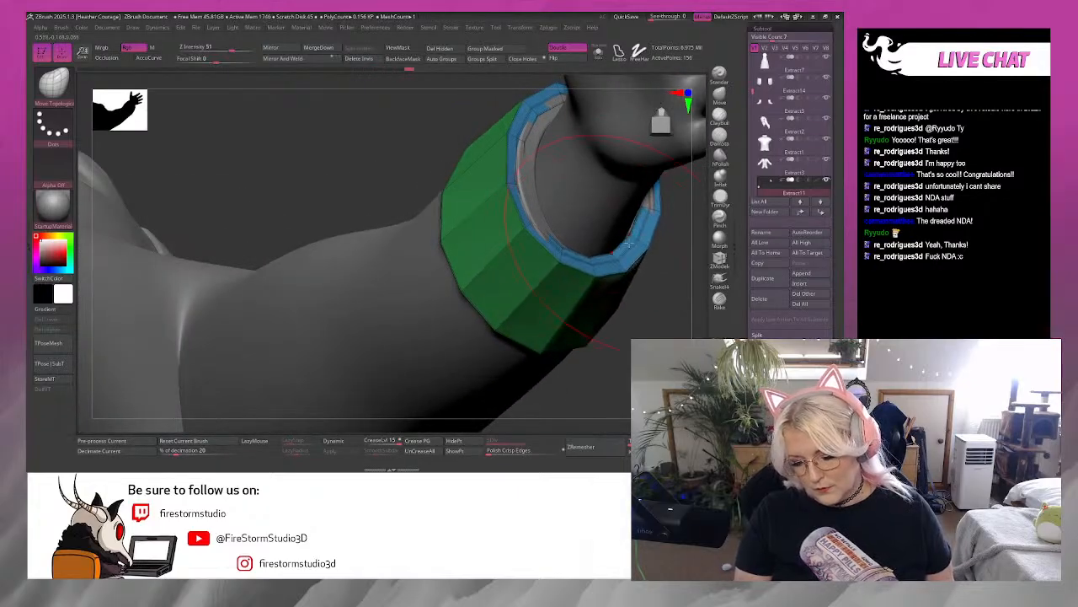
left_click_drag(658, 318, 562, 276)
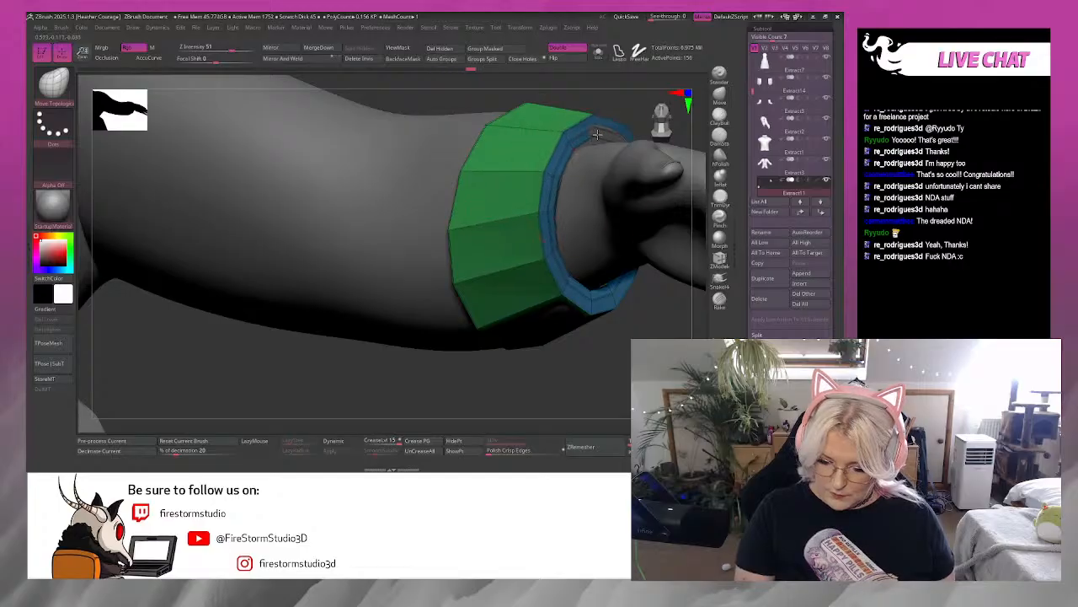
mouse_move(623, 337)
left_mouse_down()
mouse_move(514, 362)
mouse_move(476, 324)
left_mouse_up()
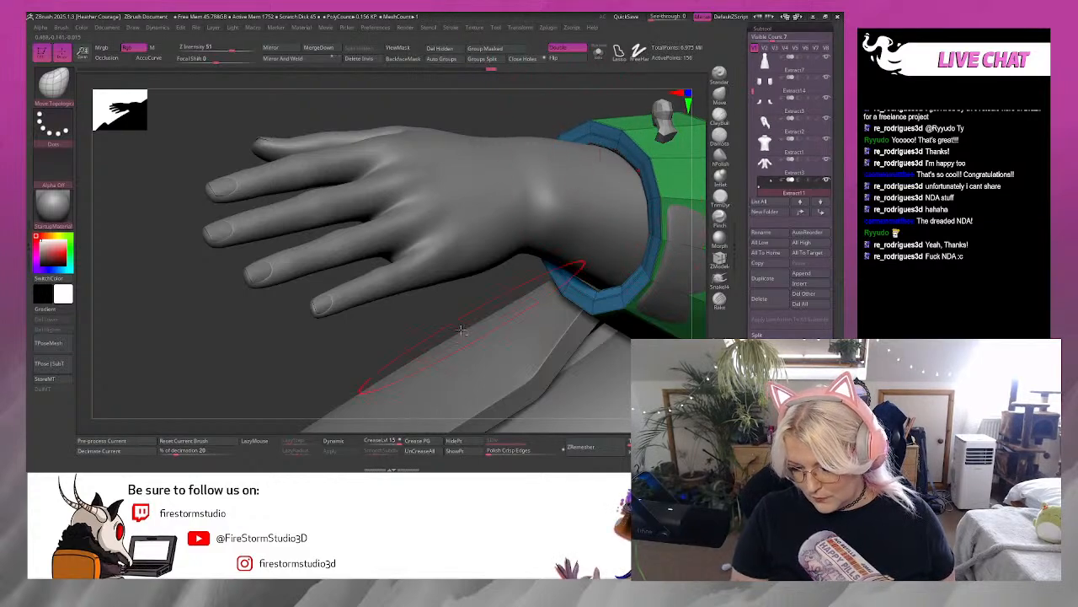
Pull the cuff's outer surface and sleeve-side edge into place around the sleeve, working from several sides.
mouse_move(448, 314)
left_mouse_down()
mouse_move(379, 286)
mouse_move(443, 312)
mouse_move(630, 196)
mouse_move(635, 173)
left_mouse_up()
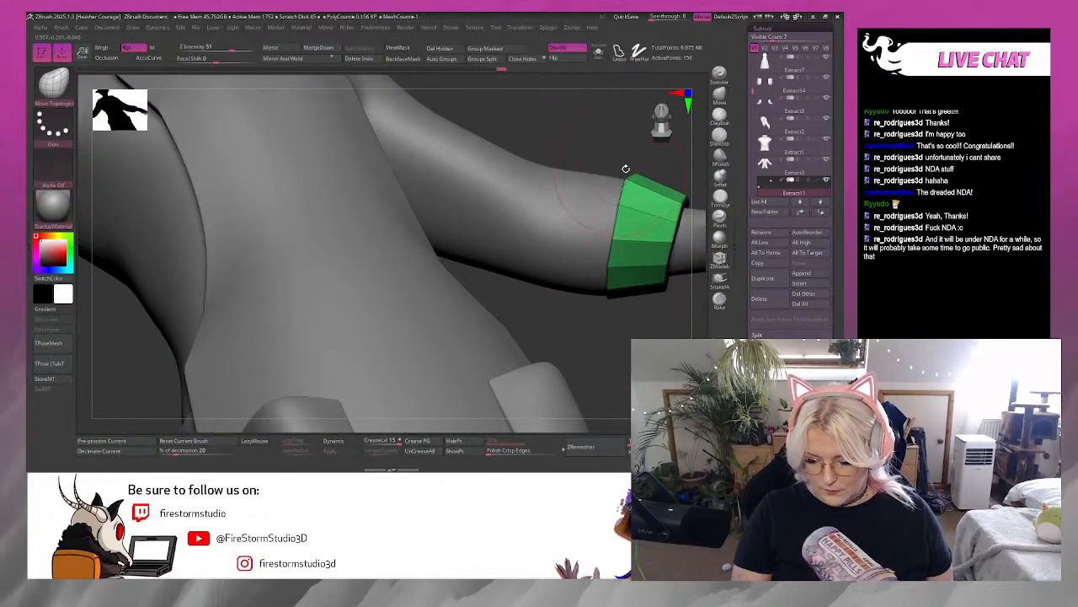
mouse_move(627, 337)
left_mouse_down()
mouse_move(604, 384)
mouse_move(566, 354)
mouse_move(551, 359)
mouse_move(592, 243)
left_mouse_up()
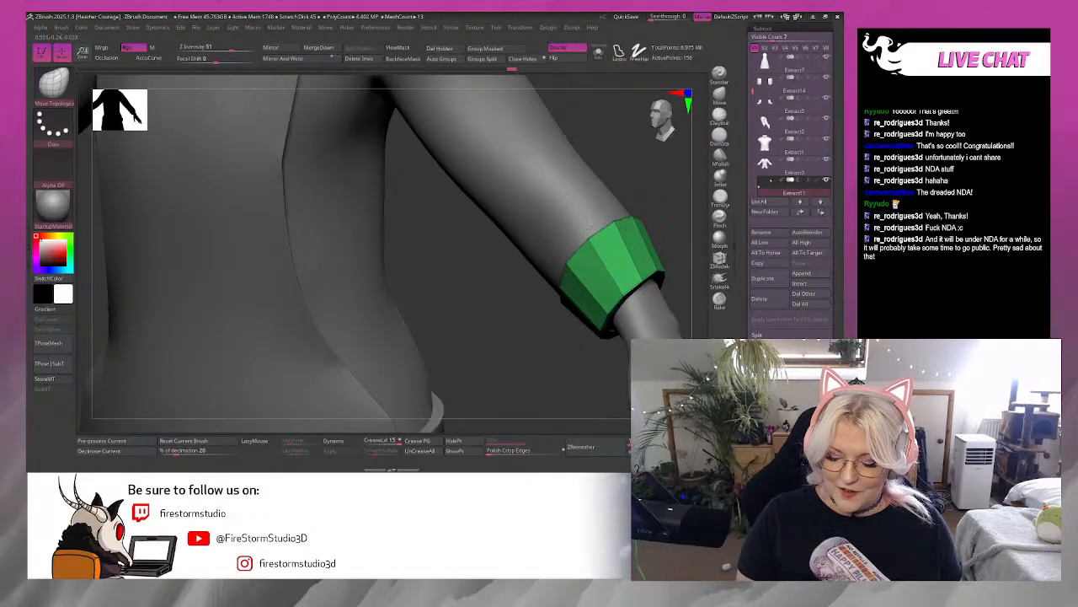
left_click_drag(666, 212, 689, 216)
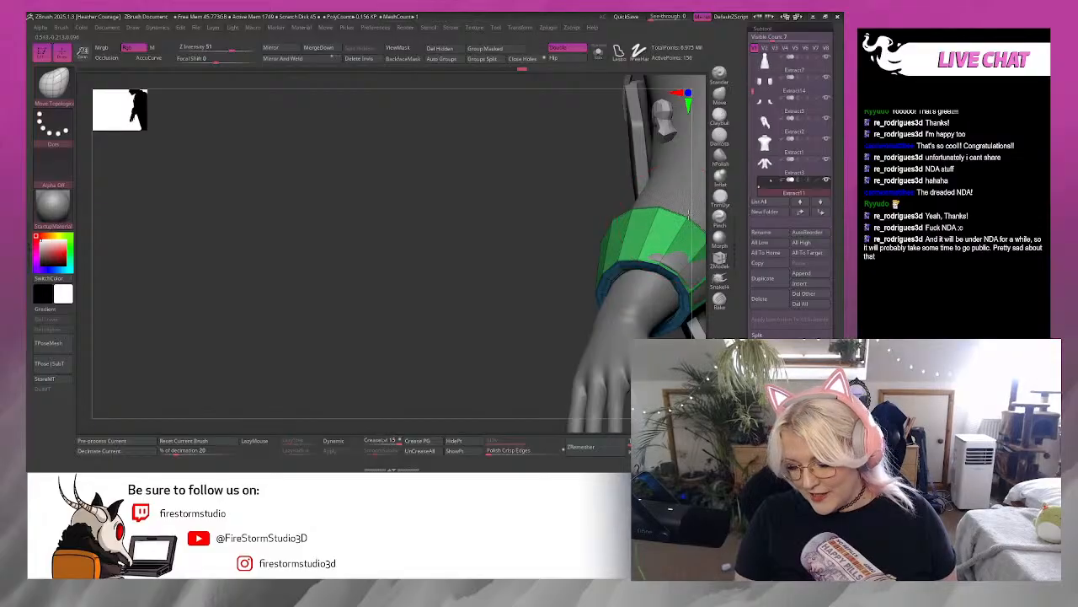
left_click_drag(378, 284, 213, 251, "alt")
left_click_drag(524, 375, 553, 206)
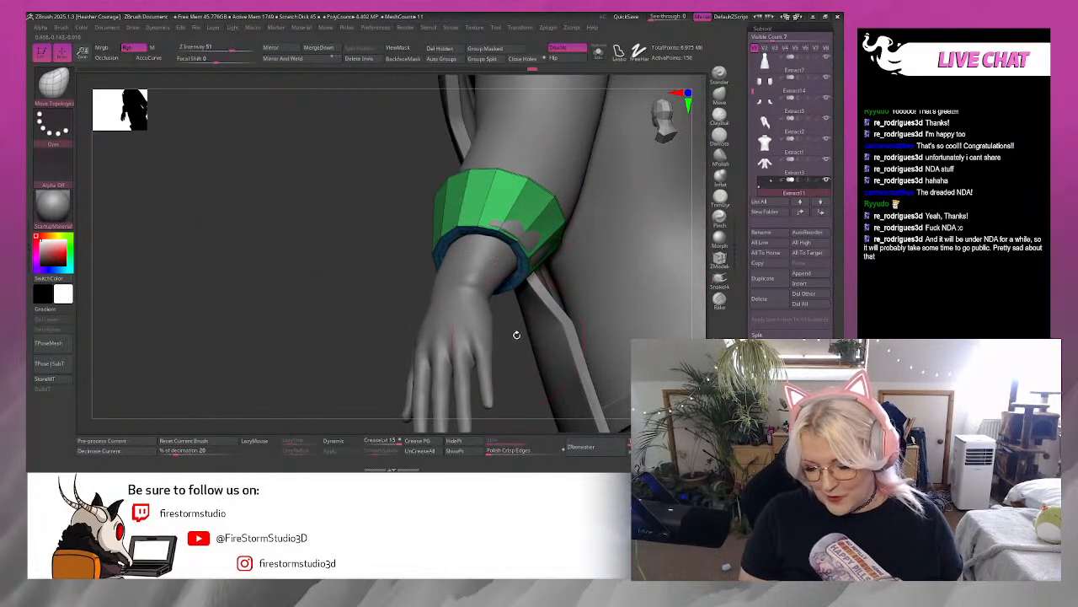
left_click_drag(517, 335, 565, 270)
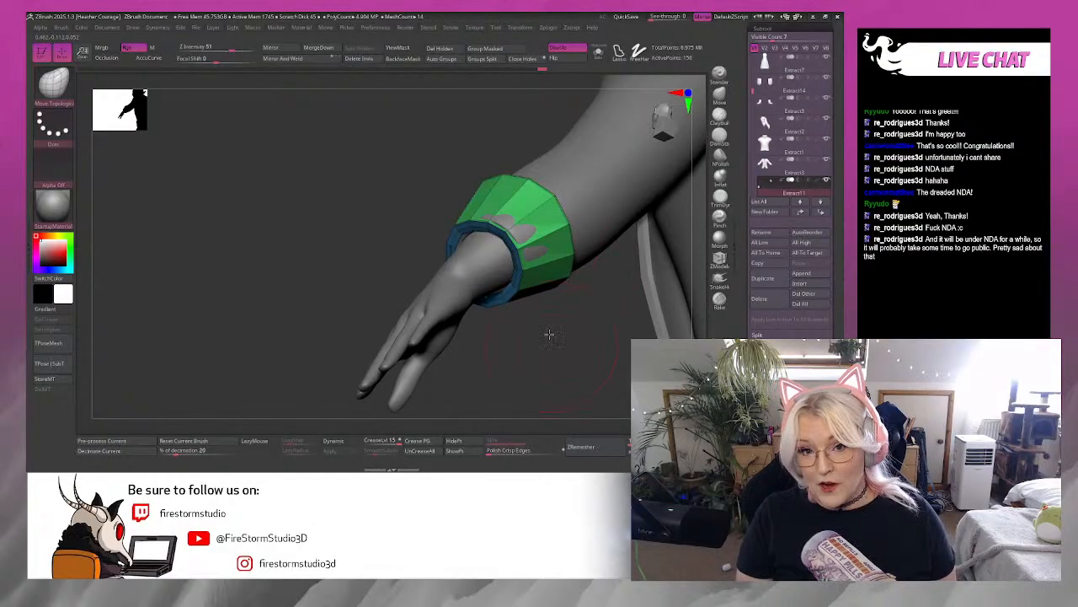
left_click_drag(549, 335, 562, 308)
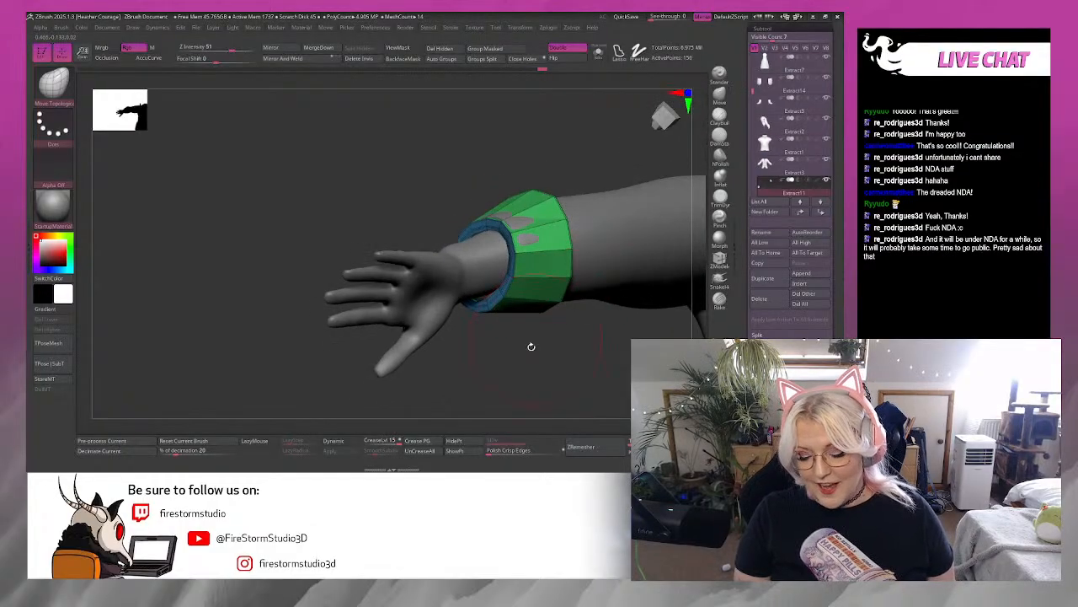
Flare the cuff's elbow-side rim outward so it stands clear of the sleeve from above and behind.
mouse_move(530, 347)
left_mouse_down()
mouse_move(562, 296)
mouse_move(647, 306)
mouse_move(567, 307)
mouse_move(520, 289)
left_mouse_up()
left_click_drag(600, 287, 487, 258)
mouse_move(497, 251)
right_mouse_down()
mouse_move(506, 254)
mouse_move(496, 244)
right_mouse_up()
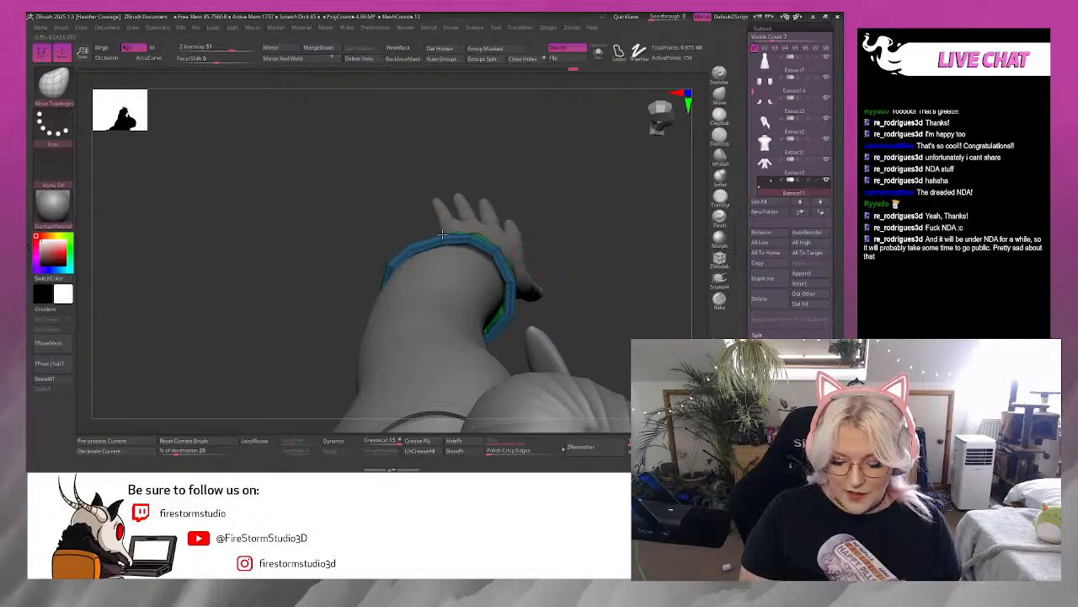
left_click_drag(552, 169, 528, 164)
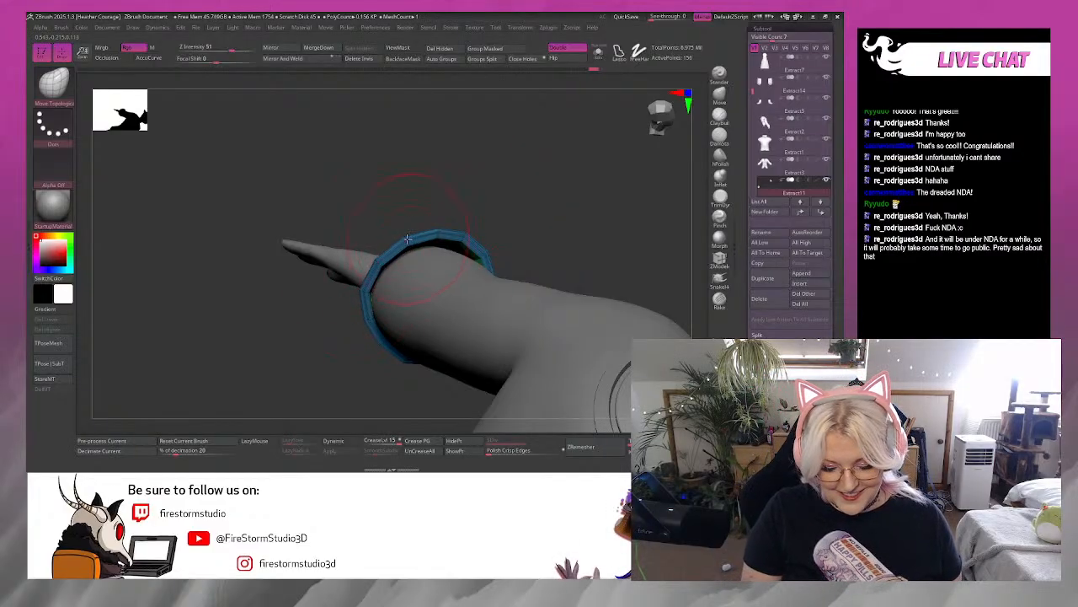
left_click_drag(540, 189, 405, 300)
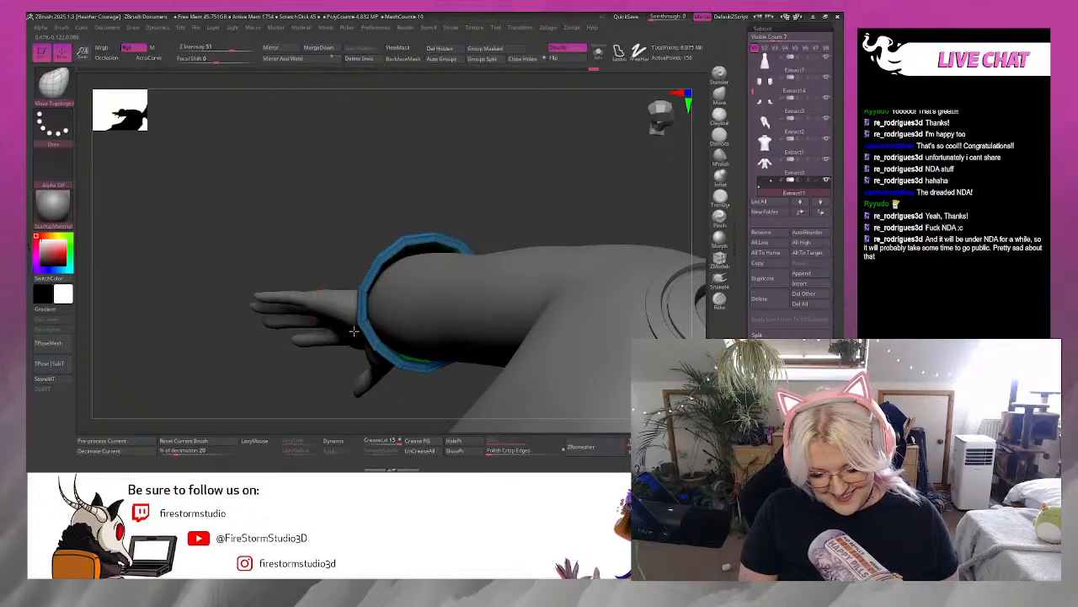
left_click_drag(511, 196, 367, 293)
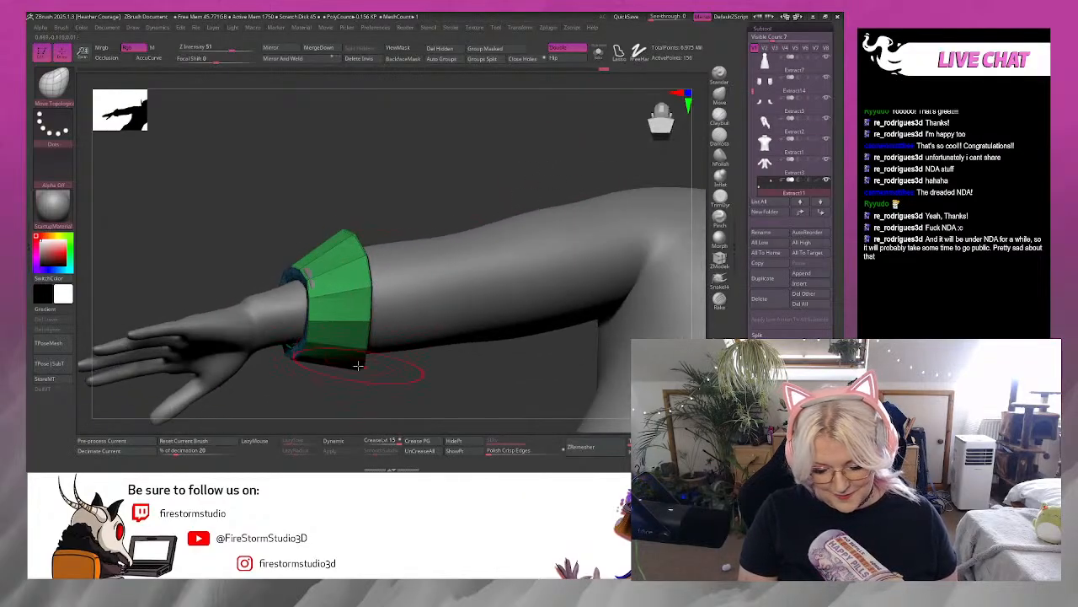
left_click_drag(478, 168, 477, 188)
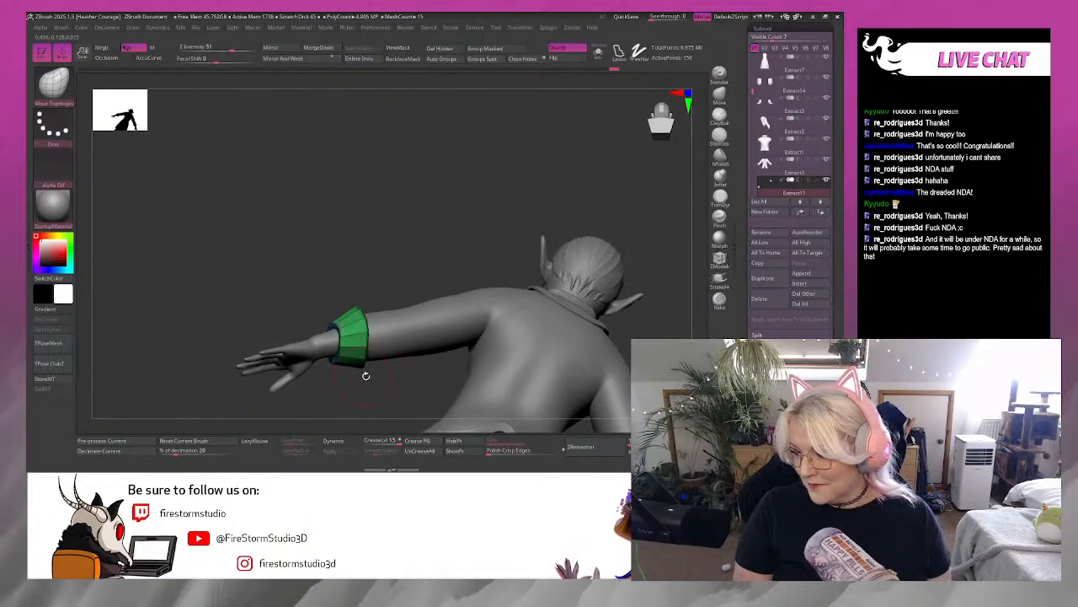
Widen the flared upper corner of the cuff's elbow-side edge in the front view.
left_click_drag(366, 376, 610, 198)
left_click(669, 113)
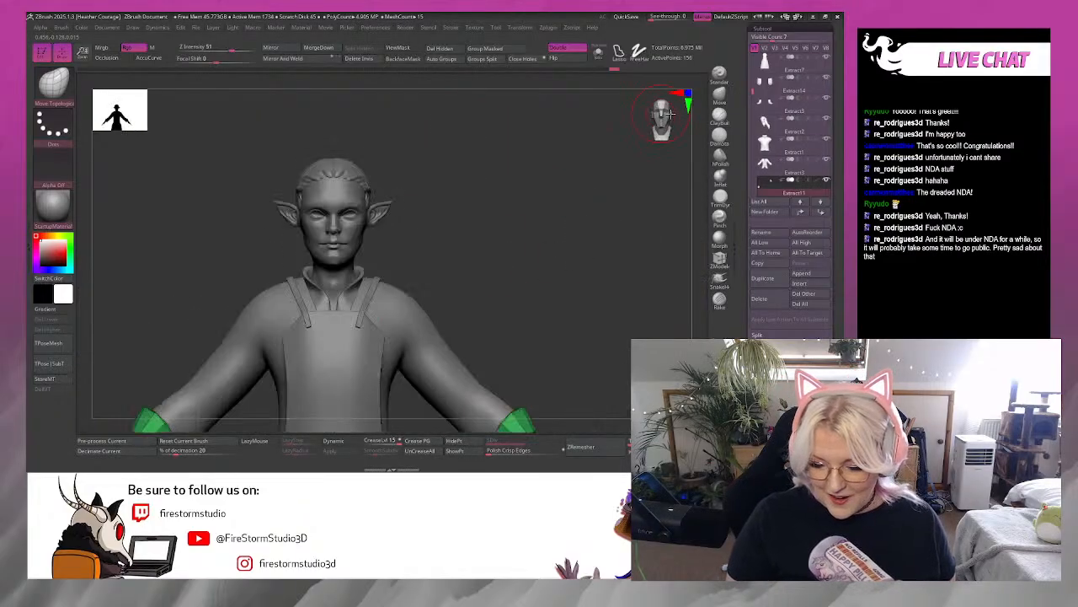
left_click_drag(550, 286, 564, 186, "alt")
left_click_drag(587, 235, 594, 262, "alt")
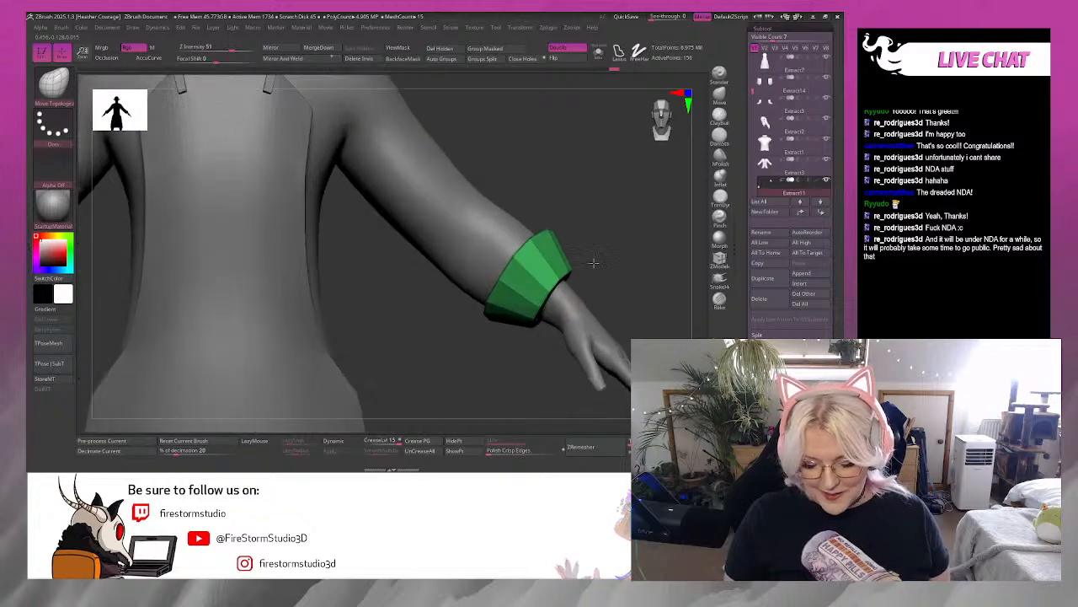
left_click_drag(551, 225, 556, 212)
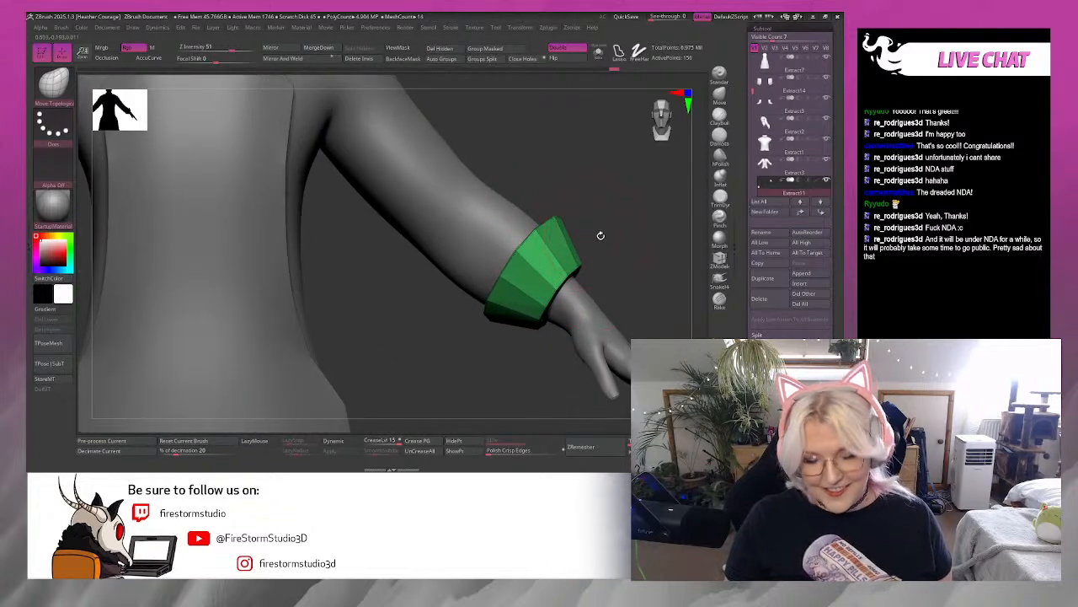
Set the Move Topological draw size to about 87 and refine the cuff's wrist-side and elbow-side edges.
key("space")
left_click_drag(612, 254, 620, 254)
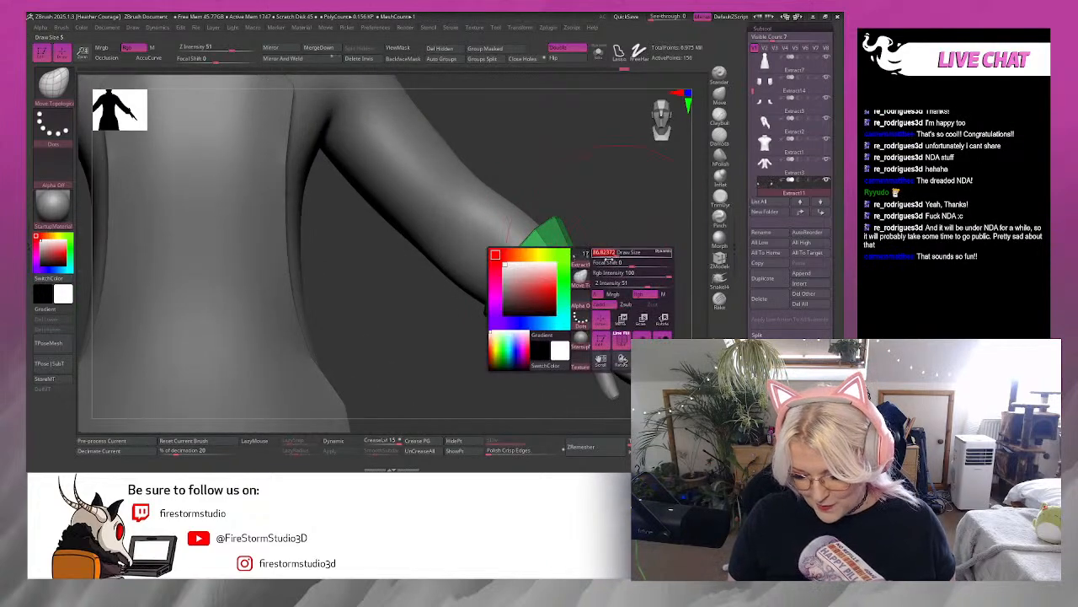
left_click_drag(565, 286, 552, 322)
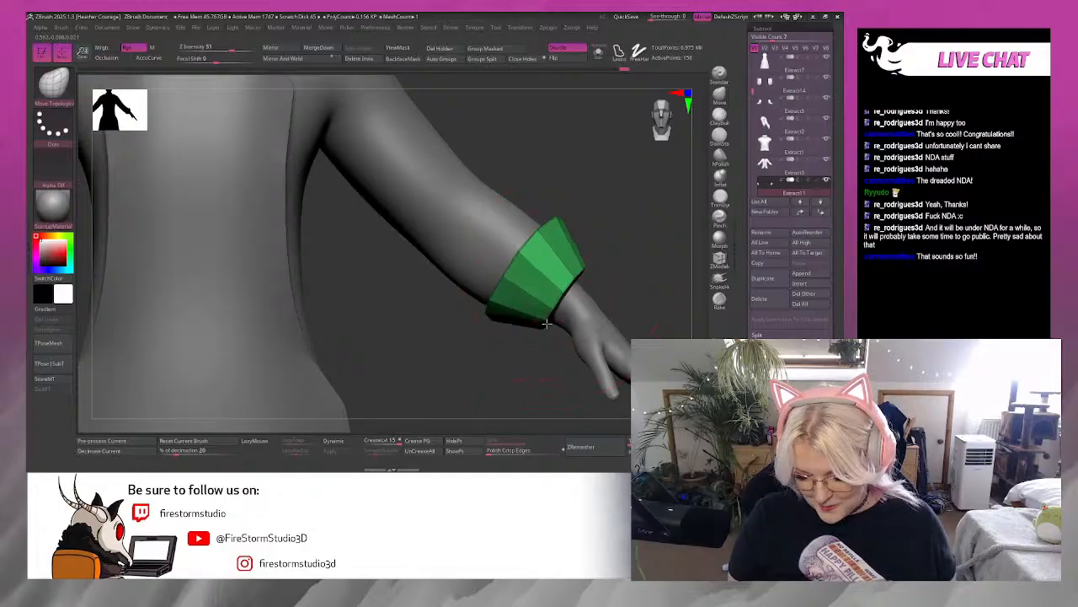
mouse_move(581, 270)
left_mouse_down()
mouse_move(612, 260)
mouse_move(587, 254)
left_mouse_up()
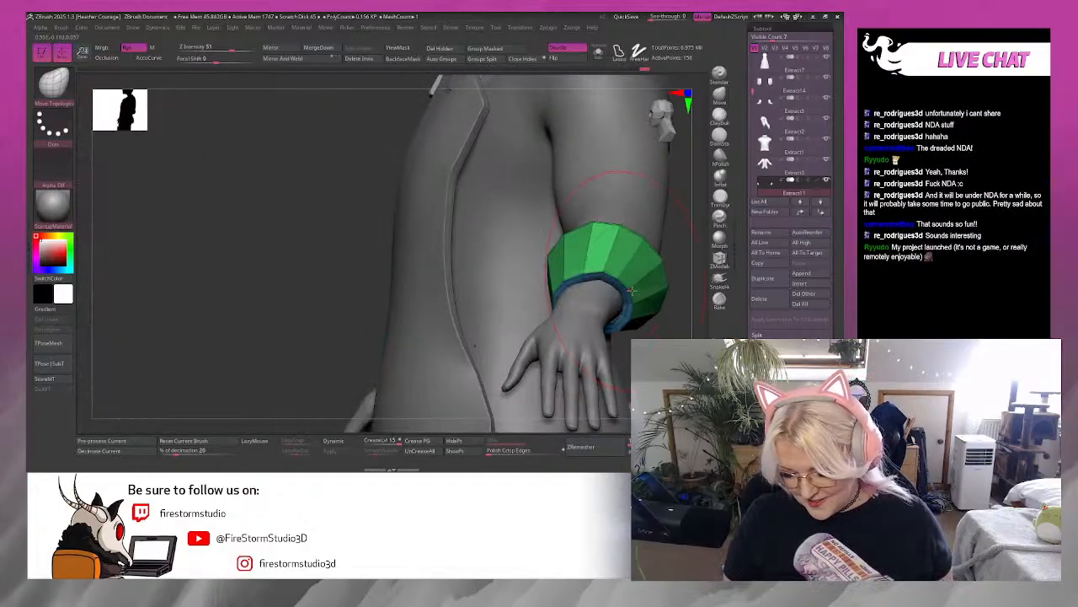
left_click_drag(674, 274, 608, 301)
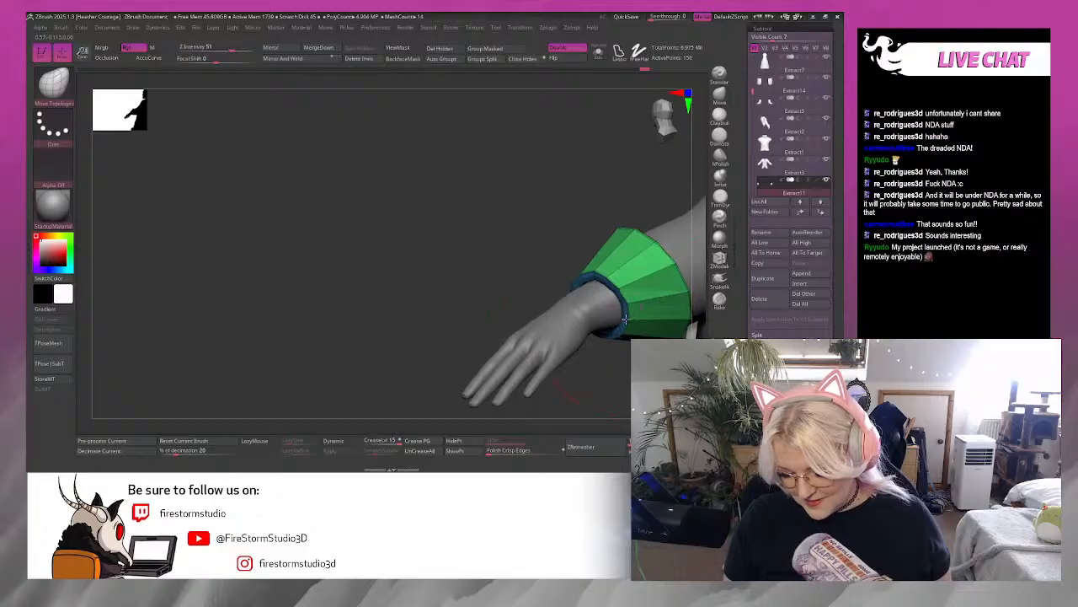
left_click_drag(618, 359, 590, 376)
left_click_drag(681, 295, 677, 296)
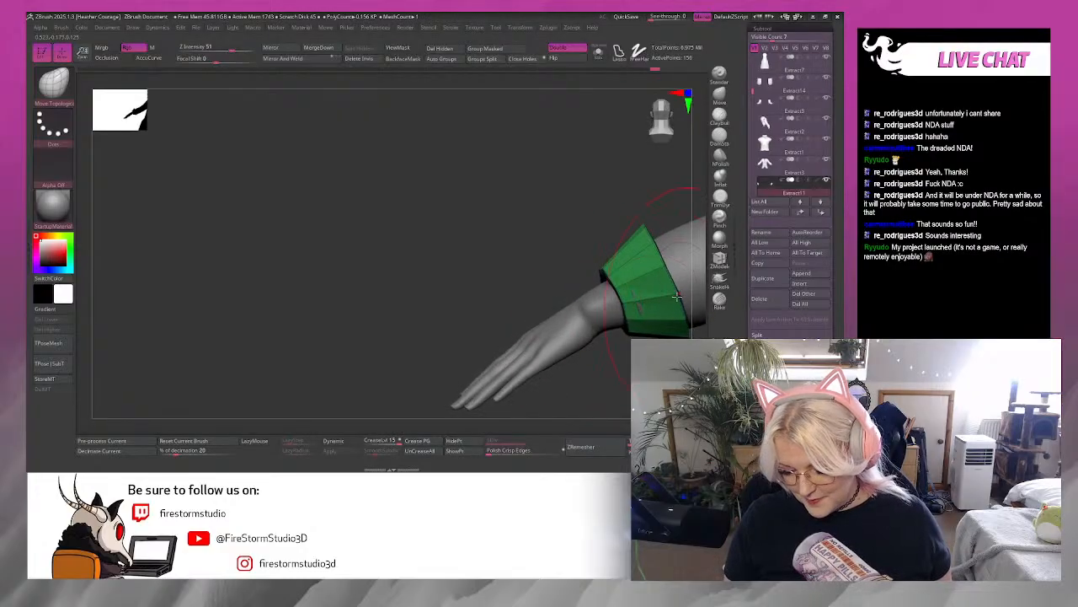
Examine the cuffs' shape and proportions against the whole figure from the front.
left_click_drag(623, 389, 625, 247, "alt")
left_click_drag(465, 308, 225, 240, "alt")
left_click(668, 128)
left_click_drag(668, 128, 649, 139)
left_click(664, 127)
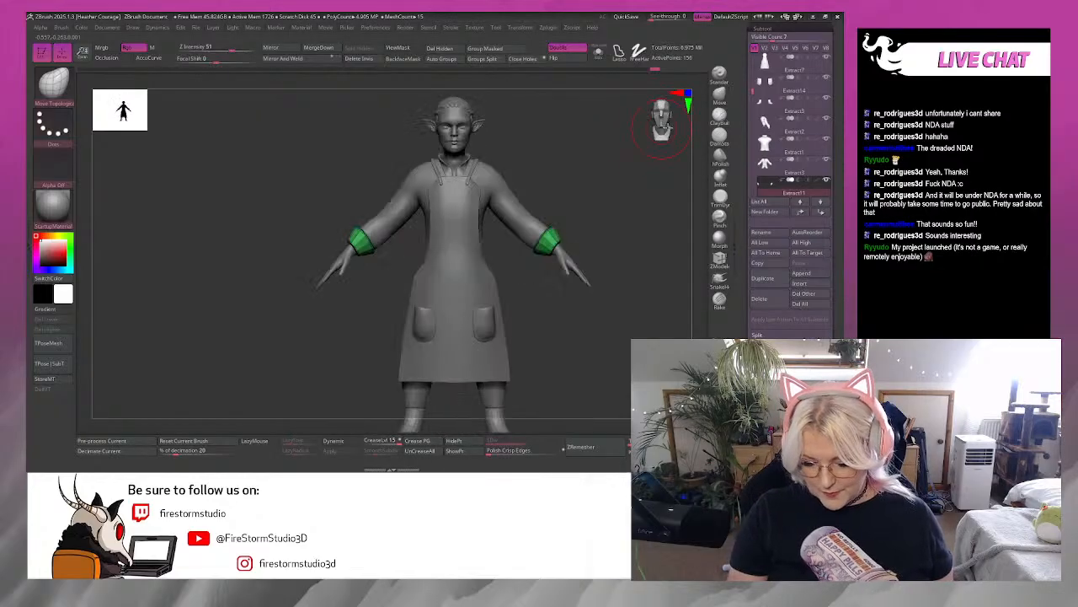
left_click_drag(633, 199, 639, 197, "alt")
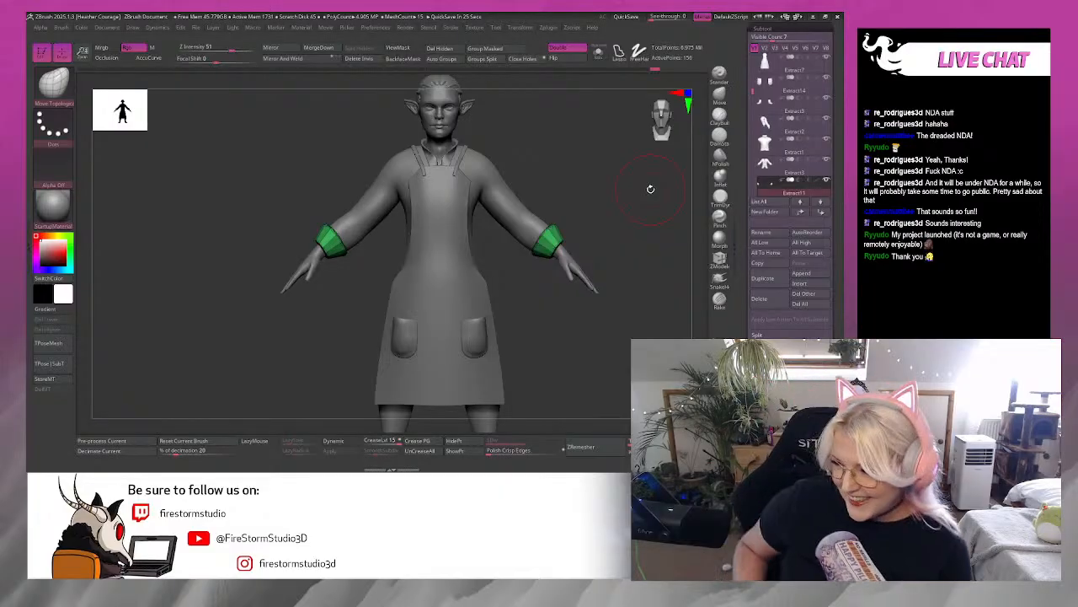
left_click_drag(661, 344, 652, 339)
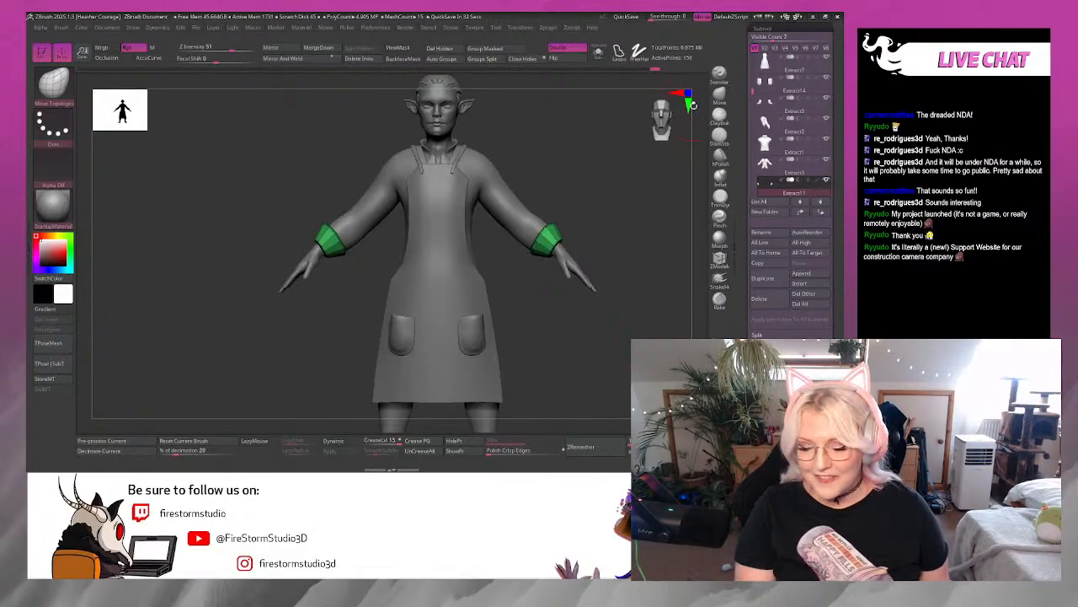
Insert supporting edge loops around the middle of the cuffs with ZModeler.
left_click_drag(607, 180, 684, 323, "alt")
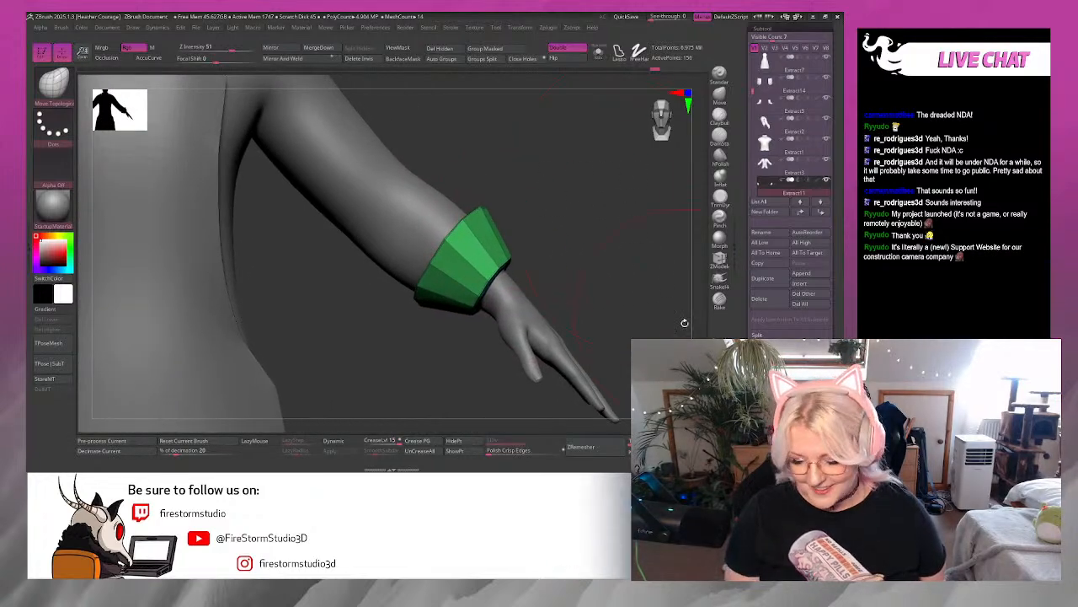
left_click(720, 261)
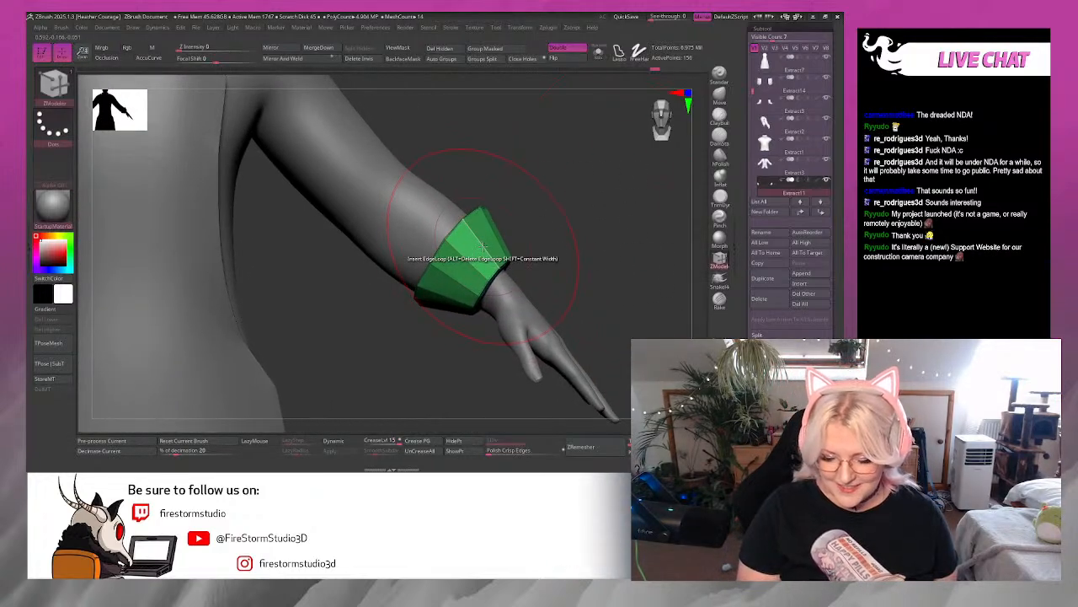
left_click(483, 247)
left_click_drag(578, 195, 635, 199)
left_click(470, 219)
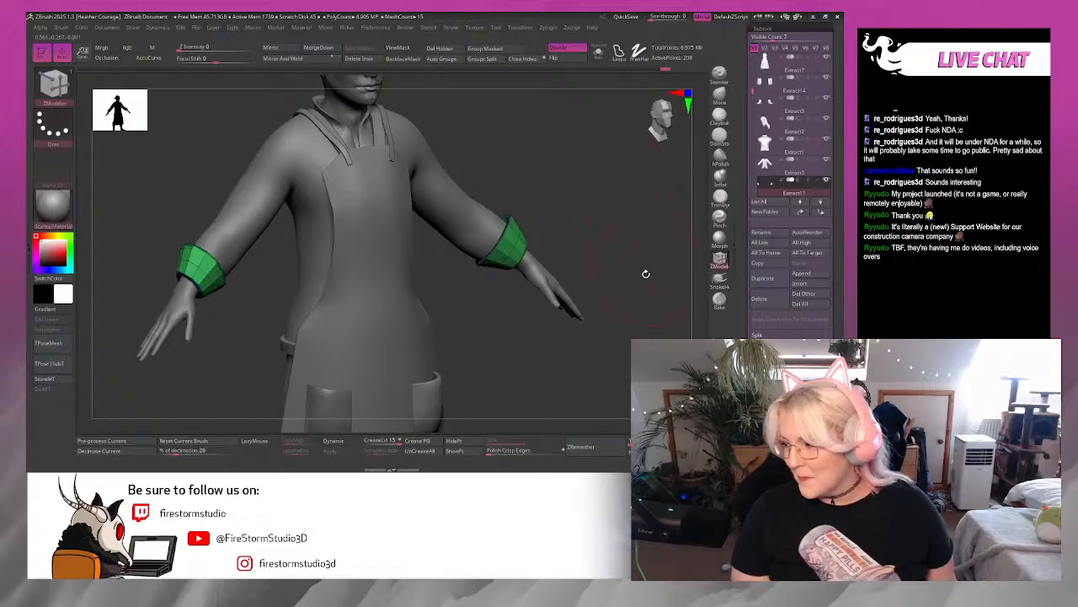
left_click_drag(645, 273, 636, 272)
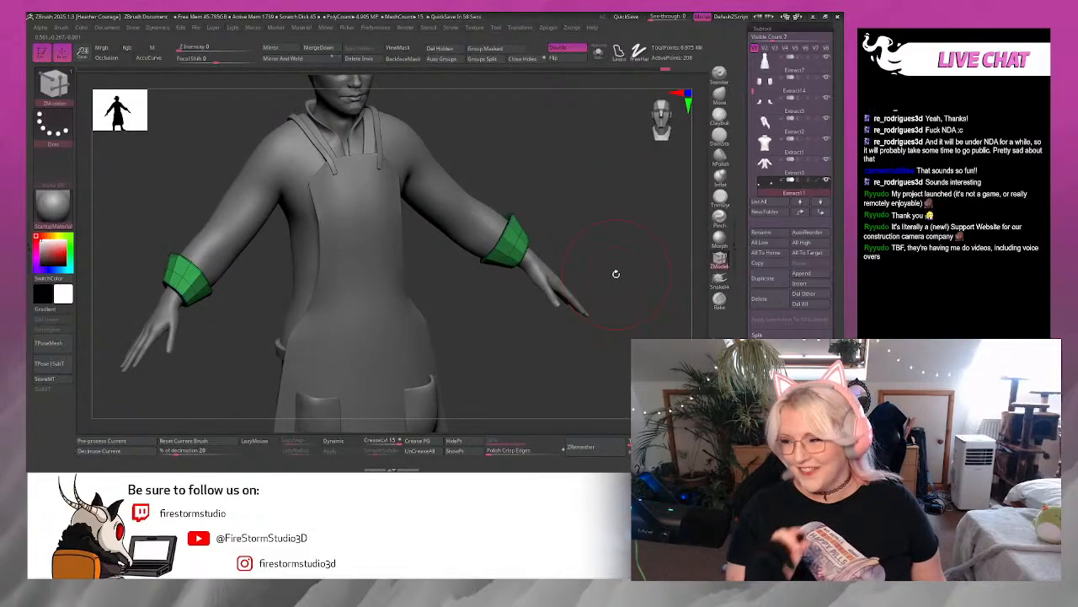
left_click(660, 122)
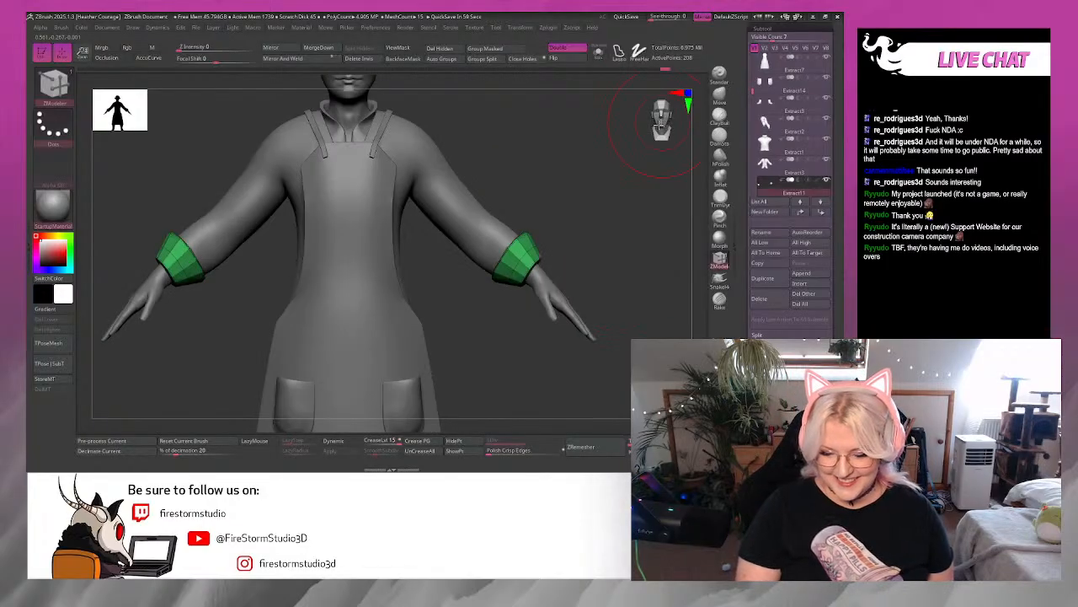
left_click_drag(596, 179, 634, 82, "alt")
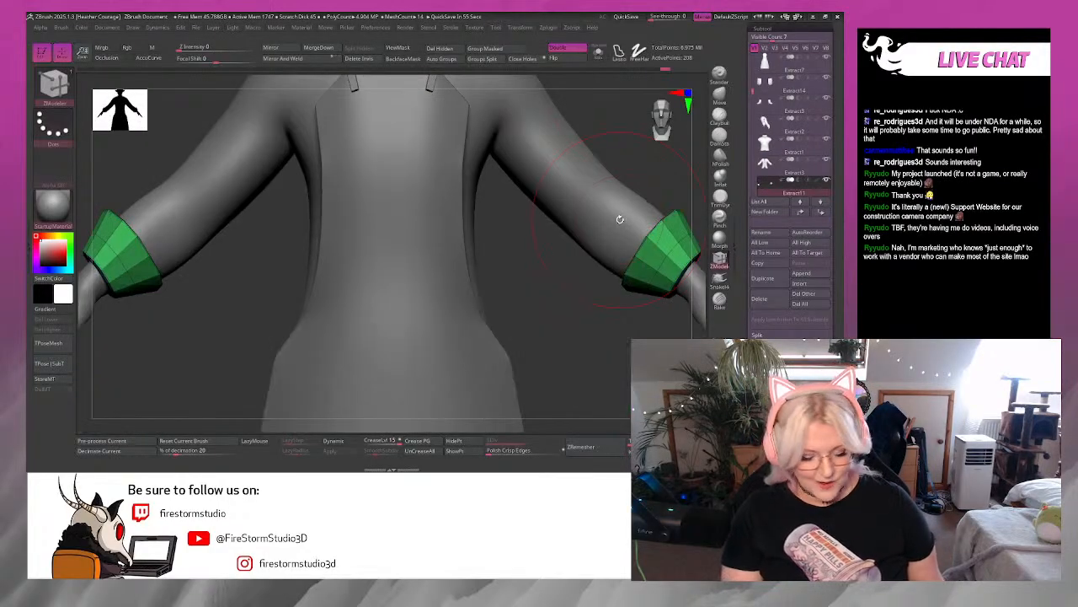
left_click_drag(531, 267, 539, 215, "alt")
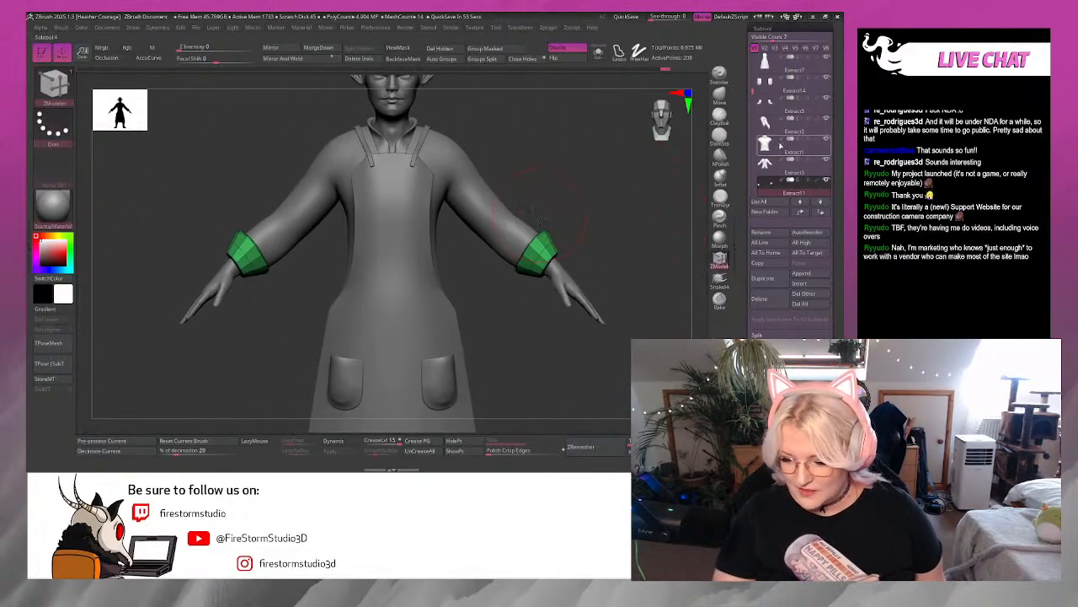
Pull the apron's shoulder straps outward with the Move Topological brush so they curve around the collar.
left_click_drag(752, 91, 752, 108)
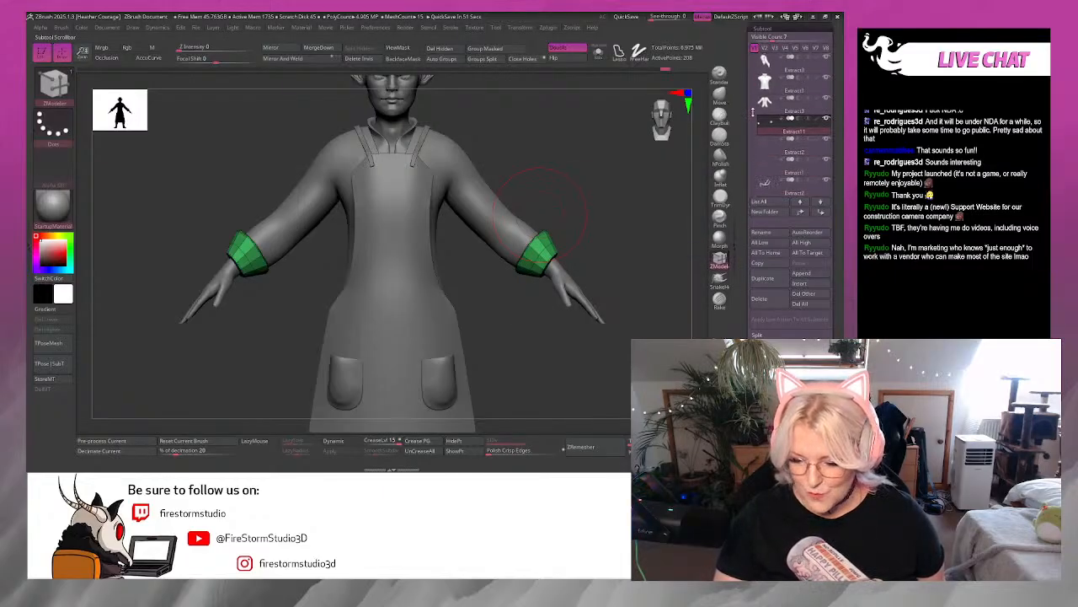
left_click(505, 215, "alt")
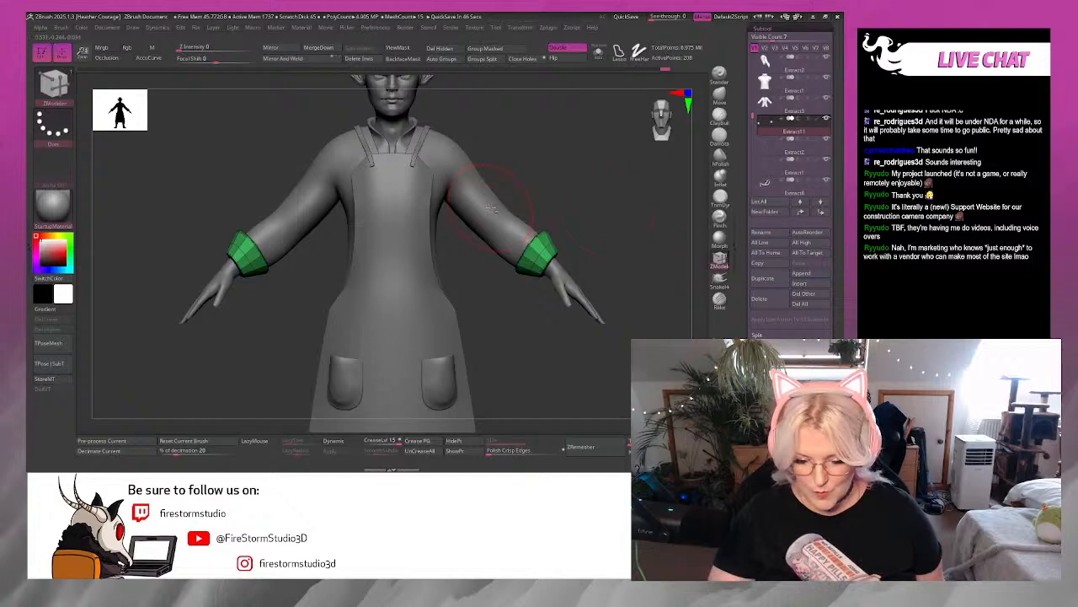
mouse_move(514, 312)
left_mouse_down()
mouse_move(522, 350)
mouse_move(511, 318)
left_mouse_up()
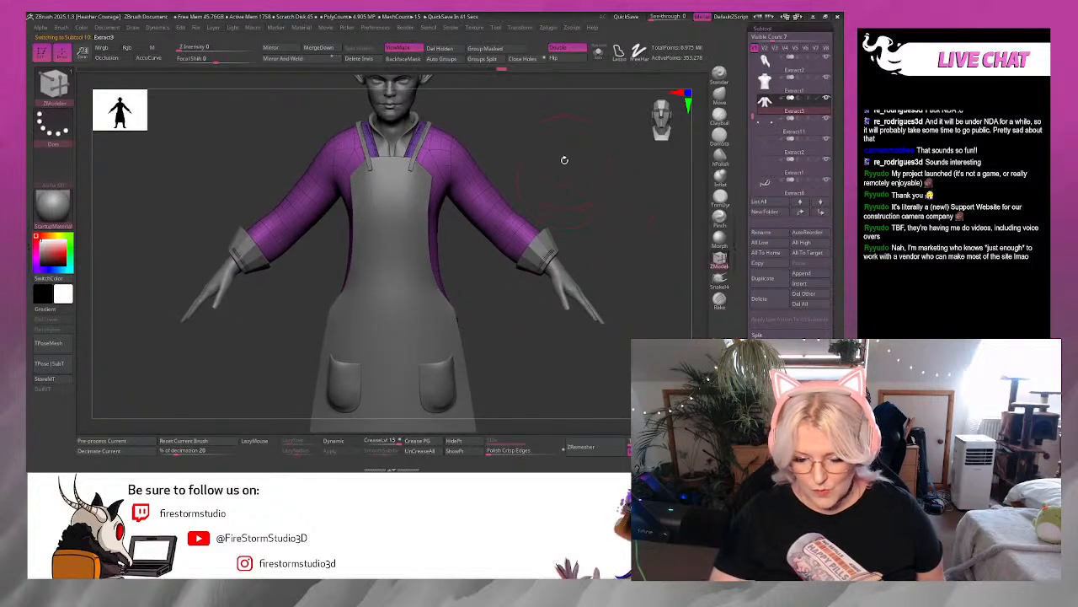
left_click_drag(564, 161, 559, 174)
key("f")
left_click(364, 192, "alt")
left_click_drag(535, 126, 585, 209, "alt")
left_click(421, 162, "alt")
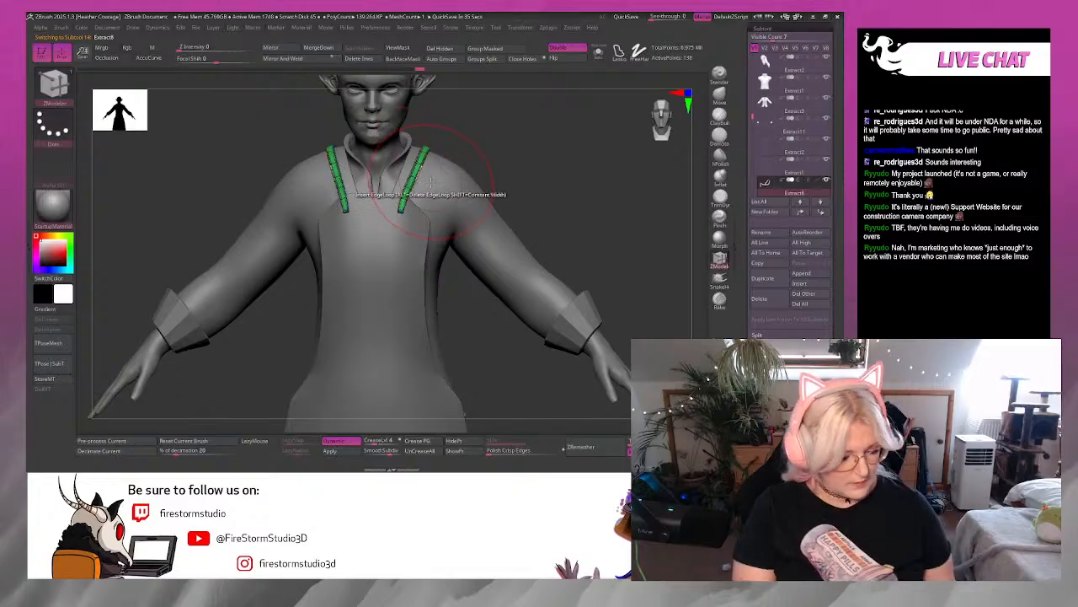
key("b")
key("m")
key("t")
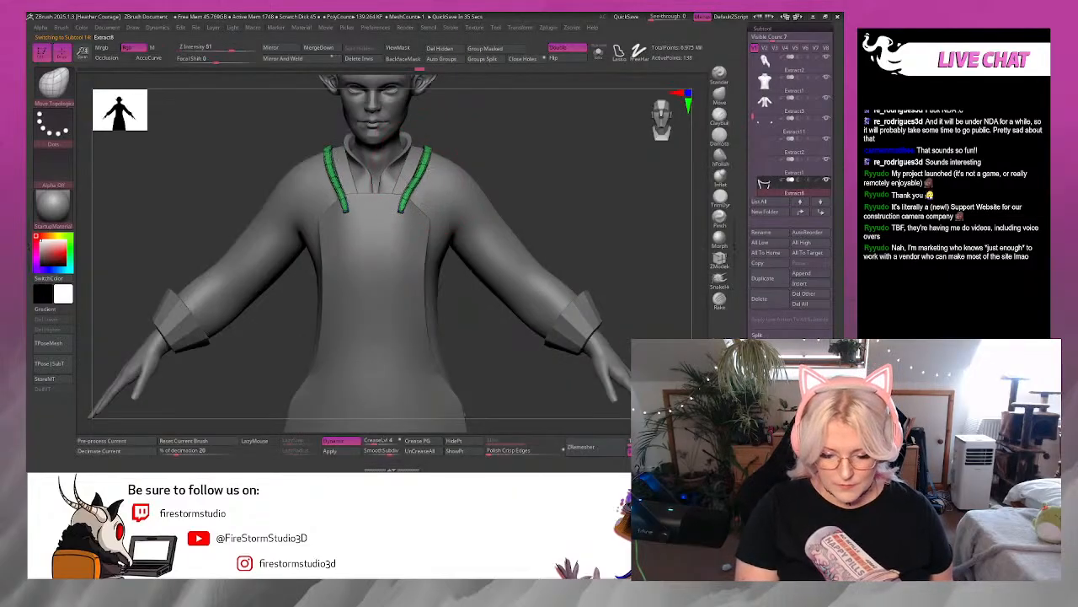
mouse_move(431, 159)
left_mouse_down()
mouse_move(445, 152)
mouse_move(420, 184)
left_mouse_up()
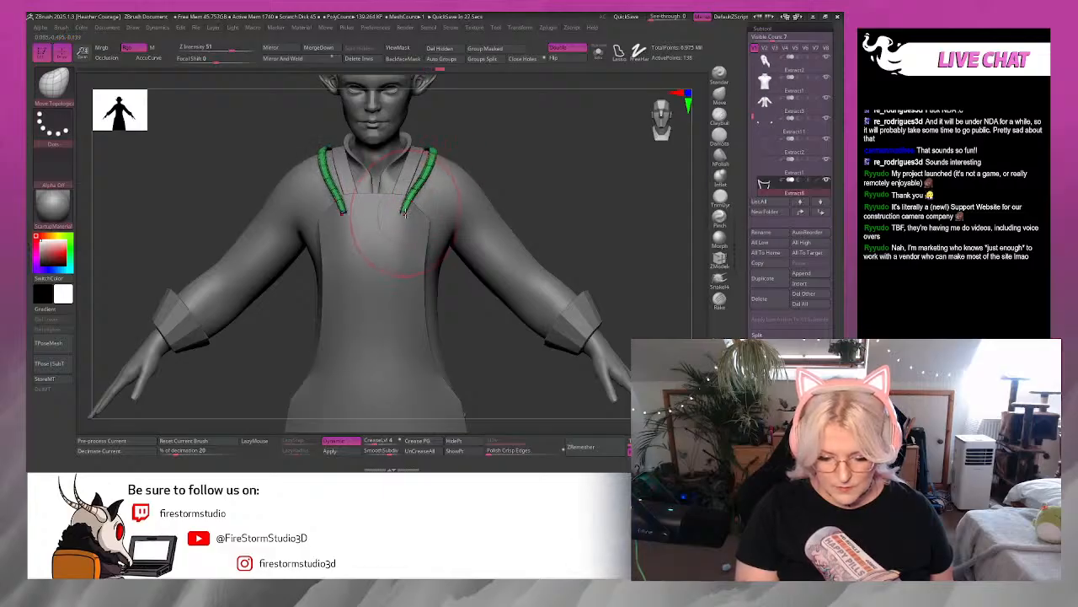
left_click_drag(560, 141, 557, 94)
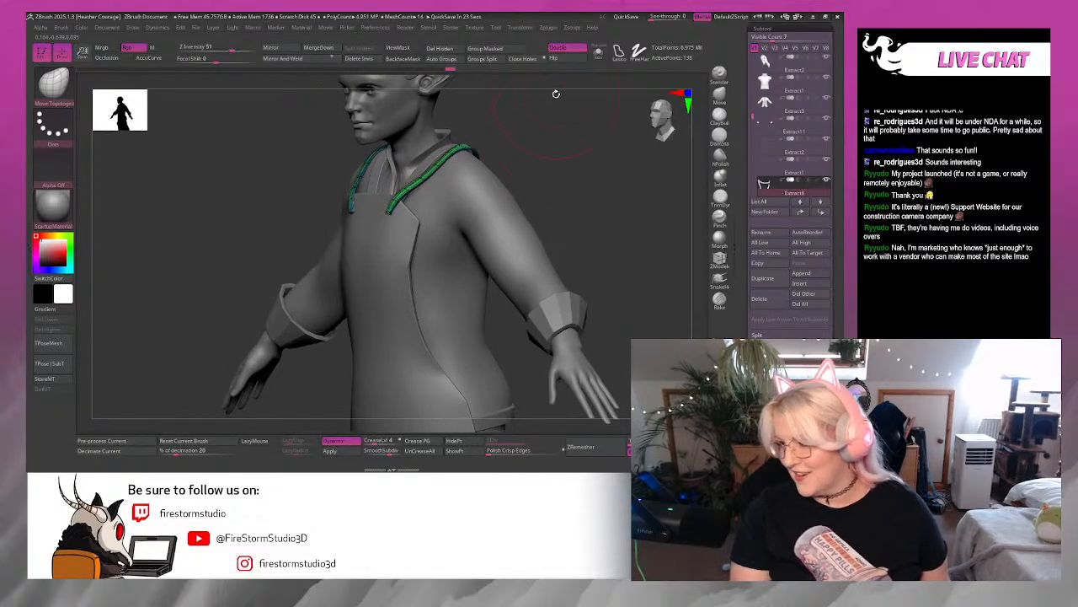
left_click_drag(580, 152, 548, 265)
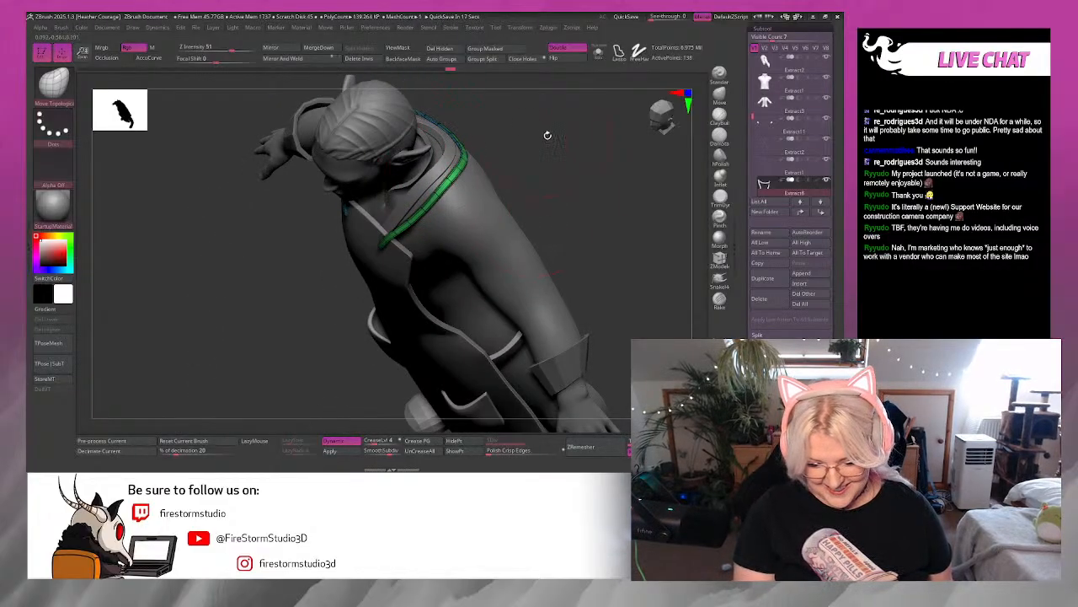
left_click_drag(470, 153, 525, 155)
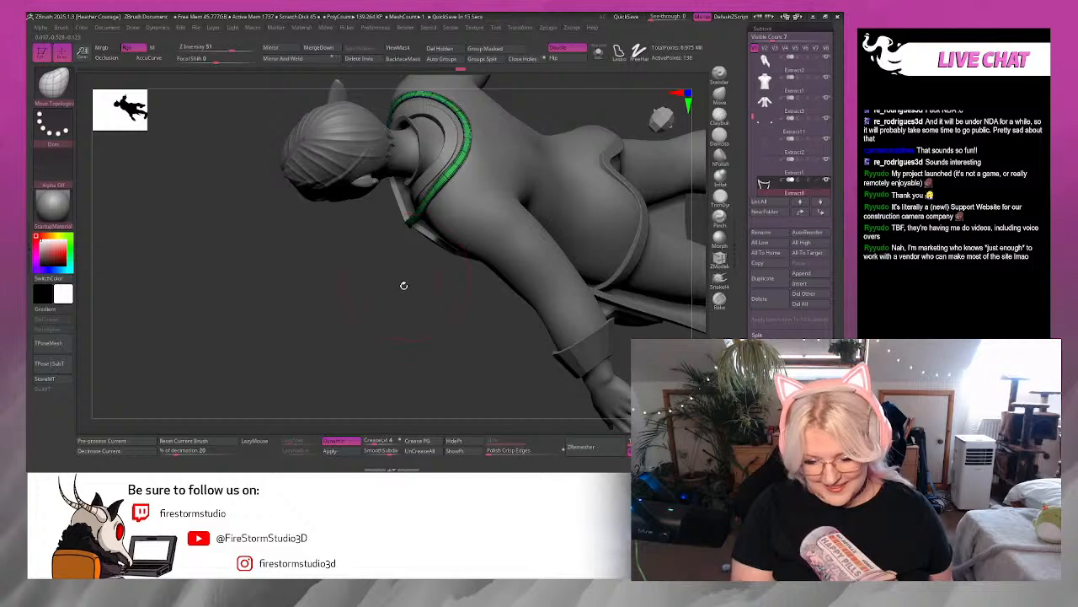
left_click_drag(402, 284, 525, 191)
Turn on dynamic subdivision for the sleeve cuffs, with a crease level of 3 and a SmoothSubdiv of 4.
left_click(525, 191, "alt")
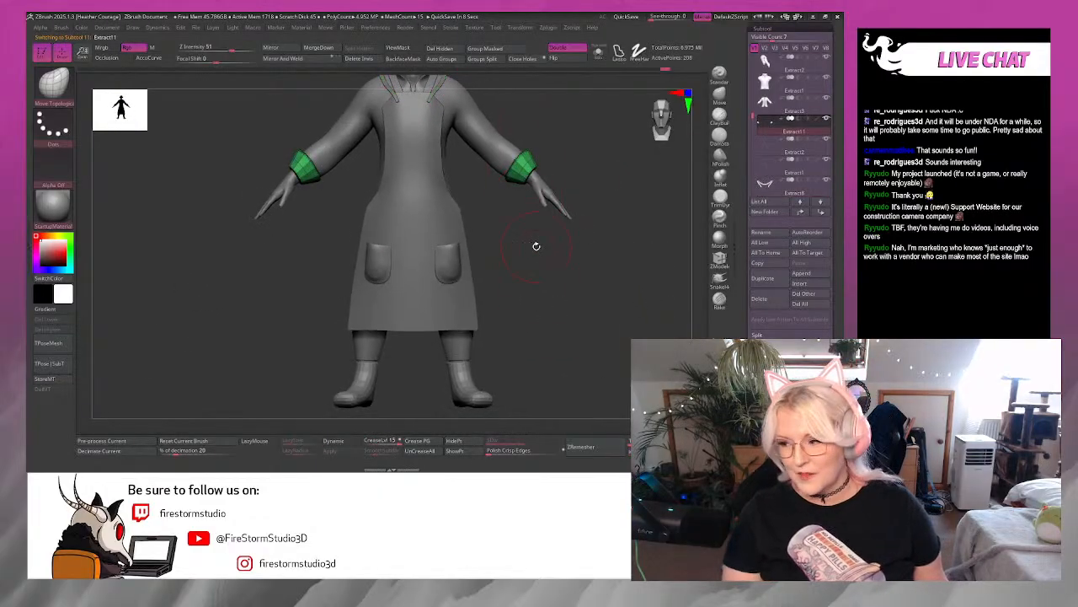
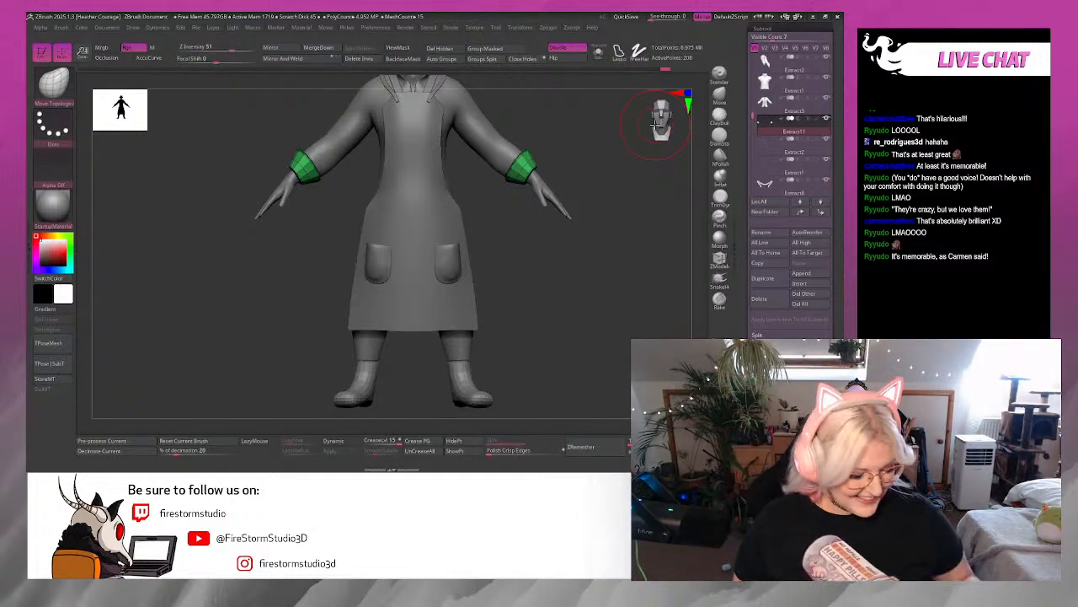
key("f")
right_click_drag(527, 314, 606, 430, "ctrl")
right_click_drag(620, 225, 600, 205, "alt")
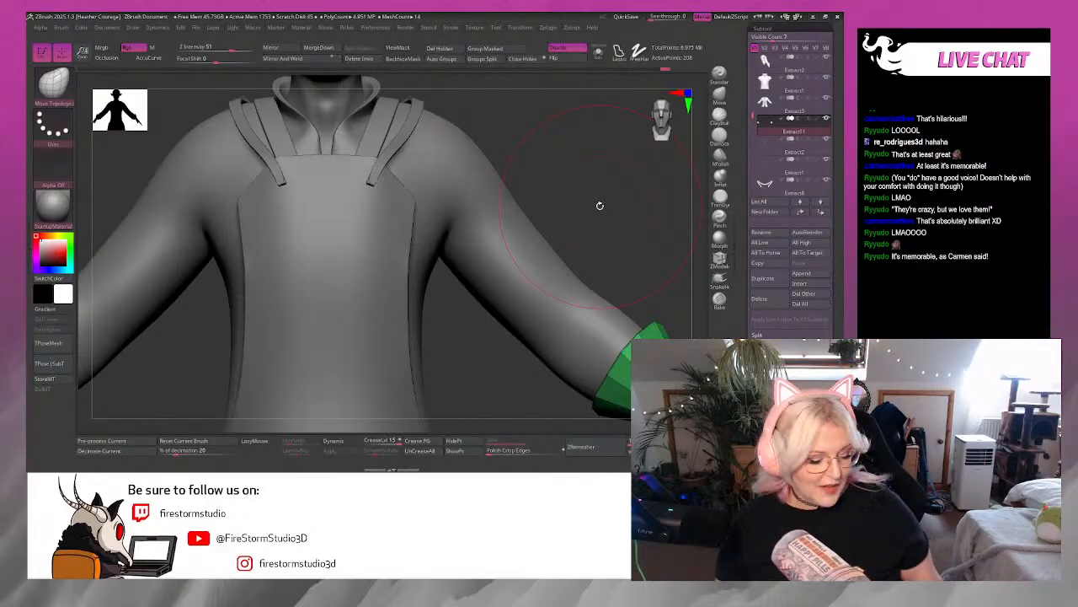
left_click(348, 443)
left_click(379, 444)
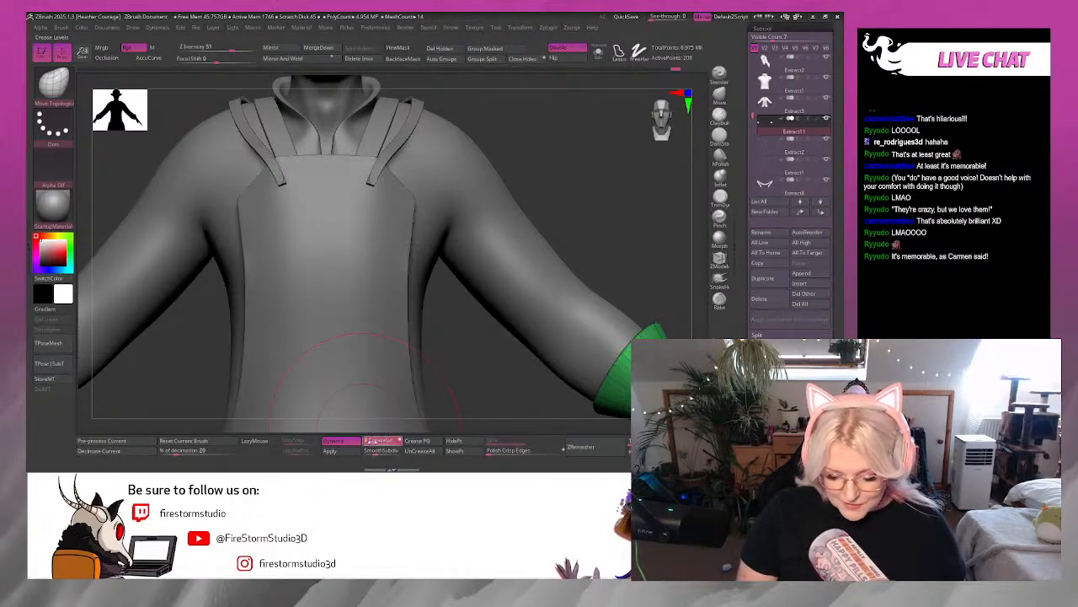
left_click(381, 452)
type("4")
key("Return")
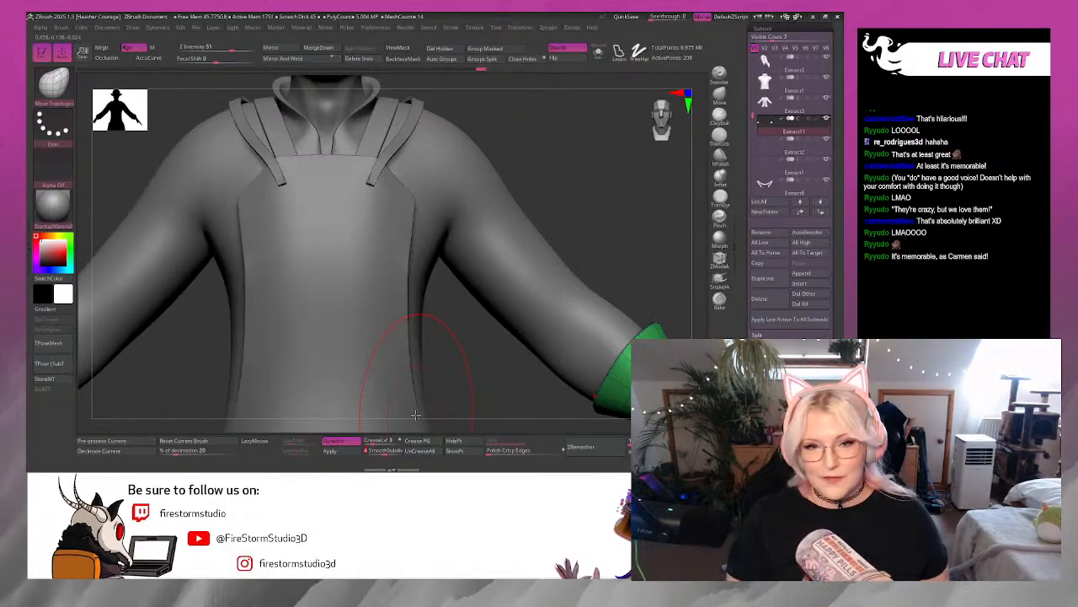
Examine the smoothed cuffs against the rest of the outfit from the front and the side.
left_click_drag(479, 390, 451, 294, "alt")
left_click_drag(492, 351, 499, 439, "alt")
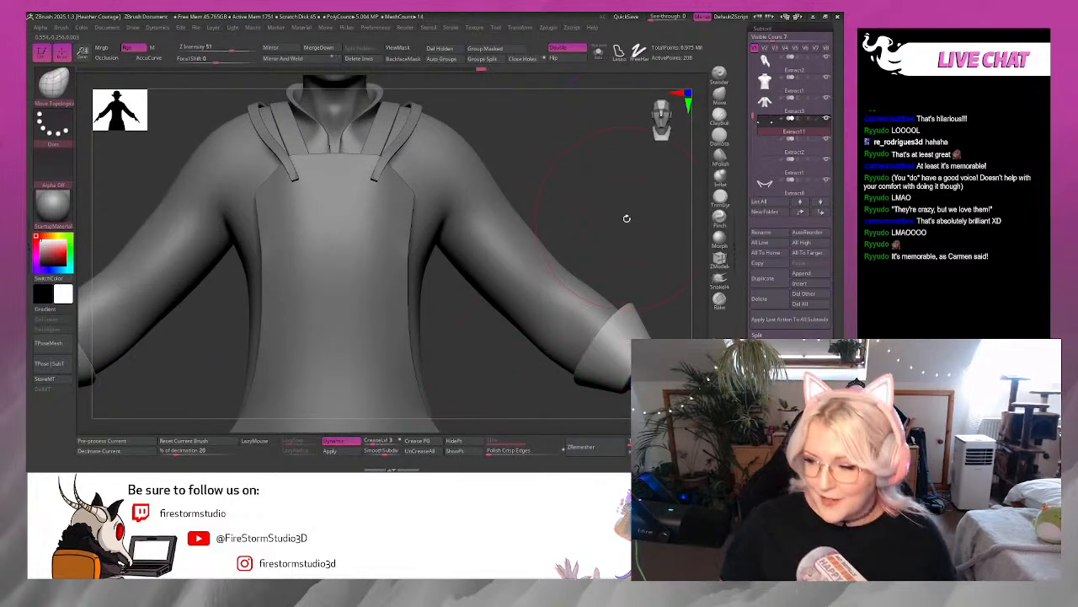
key("f")
left_click_drag(612, 220, 593, 198, "alt")
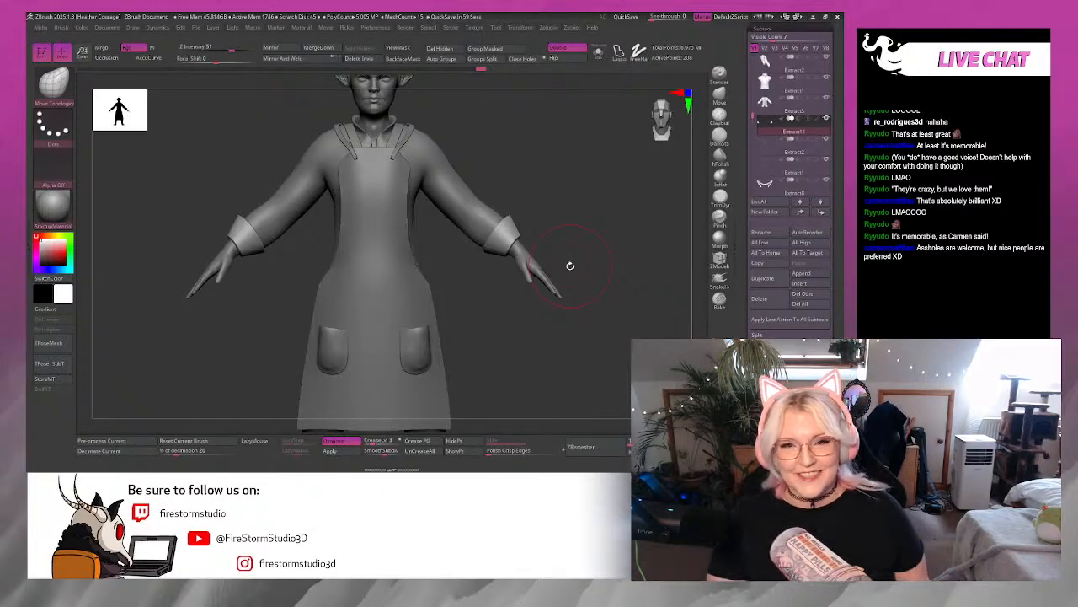
mouse_move(569, 266)
left_mouse_down()
mouse_move(536, 352)
mouse_move(548, 360)
left_mouse_up()
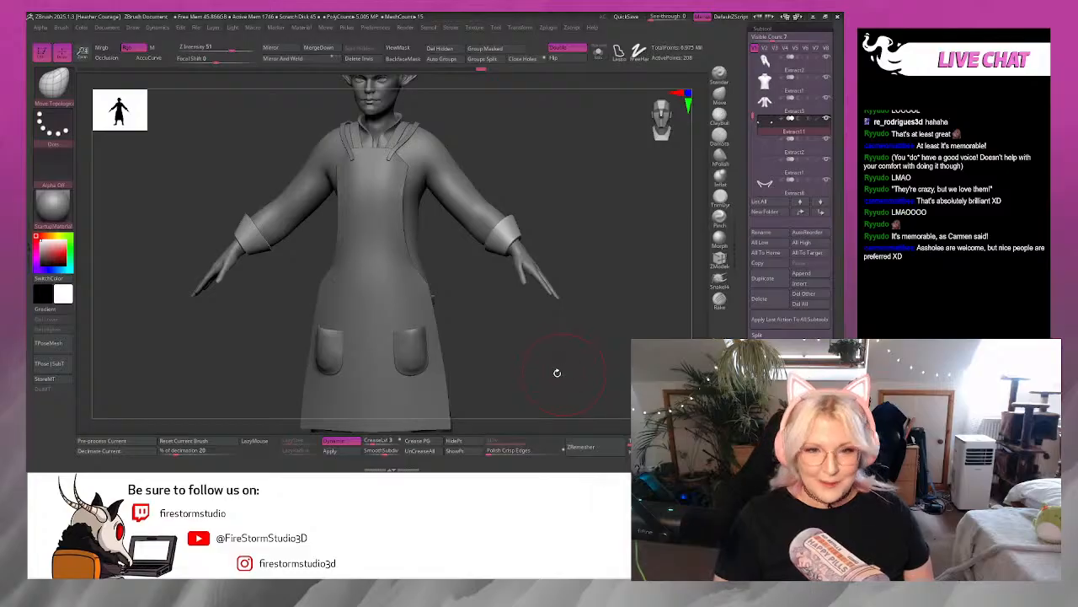
left_click_drag(514, 367, 551, 264, "alt")
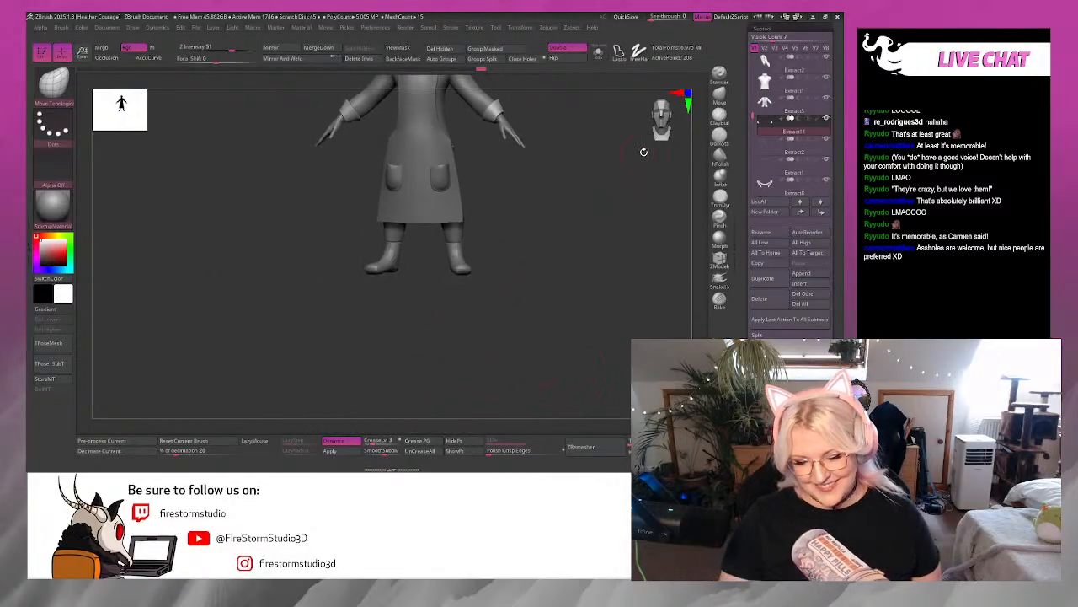
left_click_drag(578, 224, 561, 342, "alt")
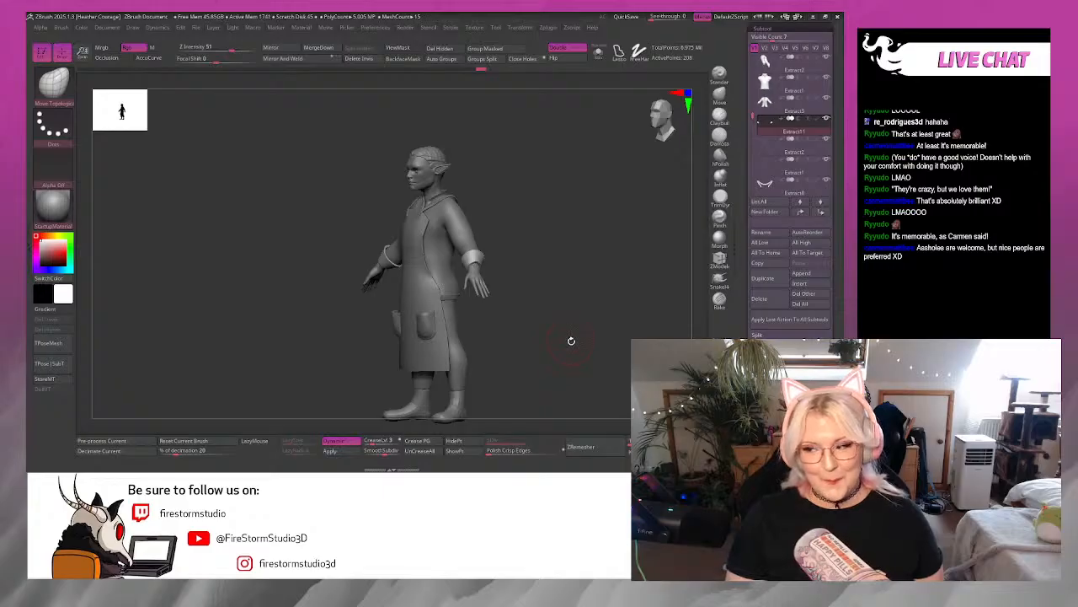
Turn on dynamic subdivision for the boots with a crease level of 3.
left_click_drag(520, 393, 574, 240, "alt")
left_click(470, 364, "alt")
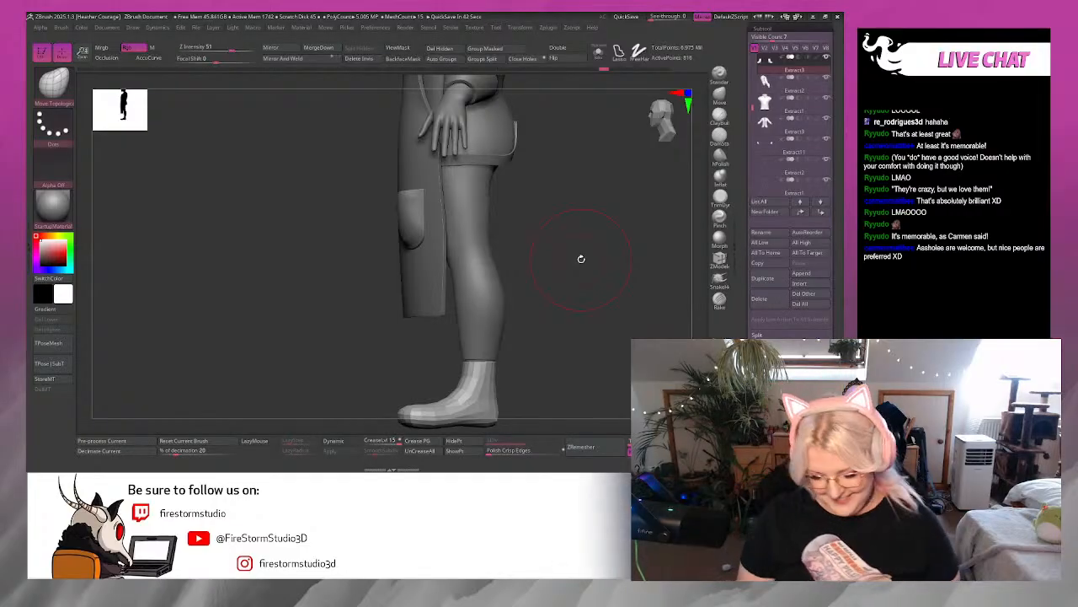
left_click(333, 441)
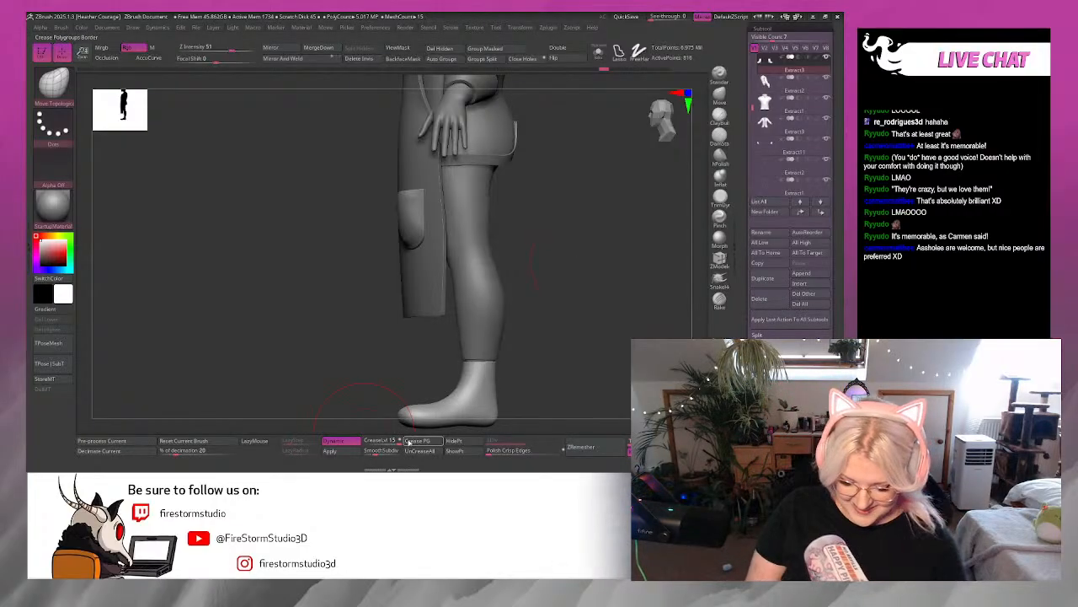
mouse_move(398, 440)
left_mouse_down()
mouse_move(374, 440)
mouse_move(382, 450)
left_mouse_up()
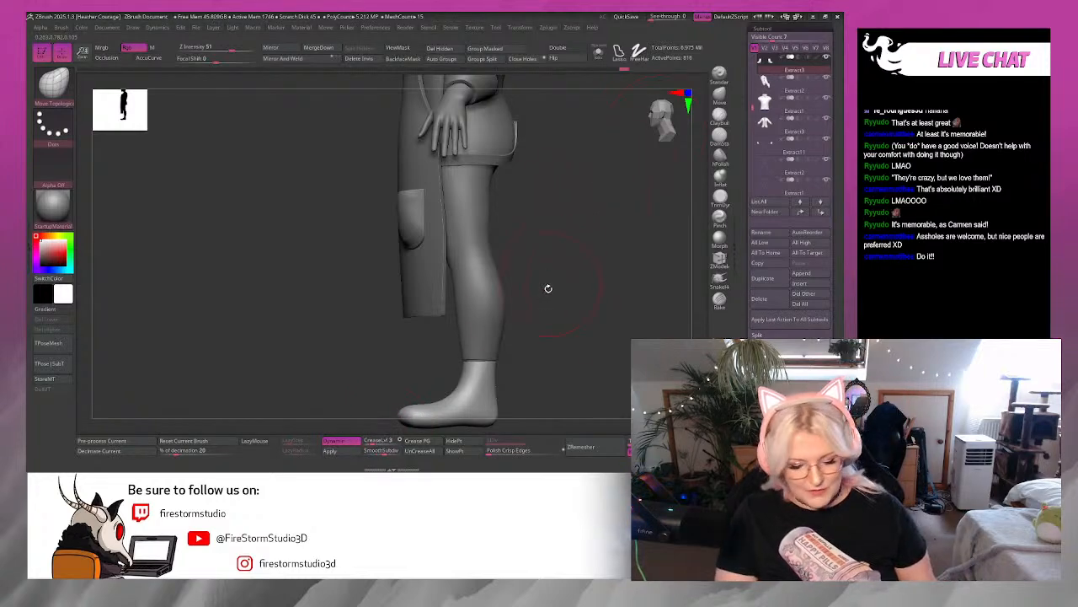
Try to reshape the side of the boot near the toe with Move Topological.
left_click_drag(551, 320, 659, 126, "alt")
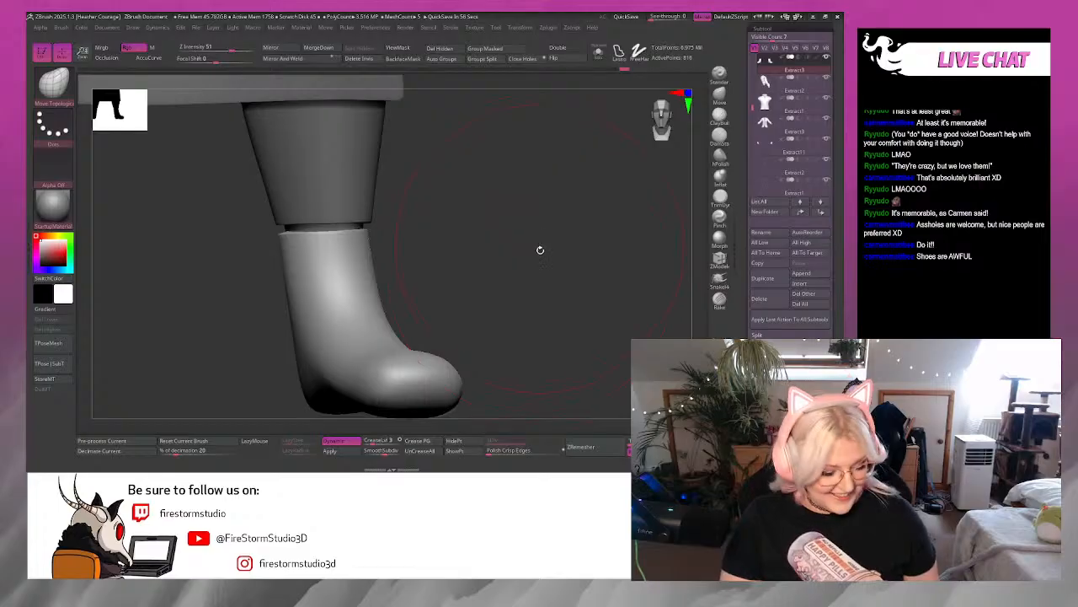
left_click_drag(539, 248, 602, 229)
left_click(598, 57)
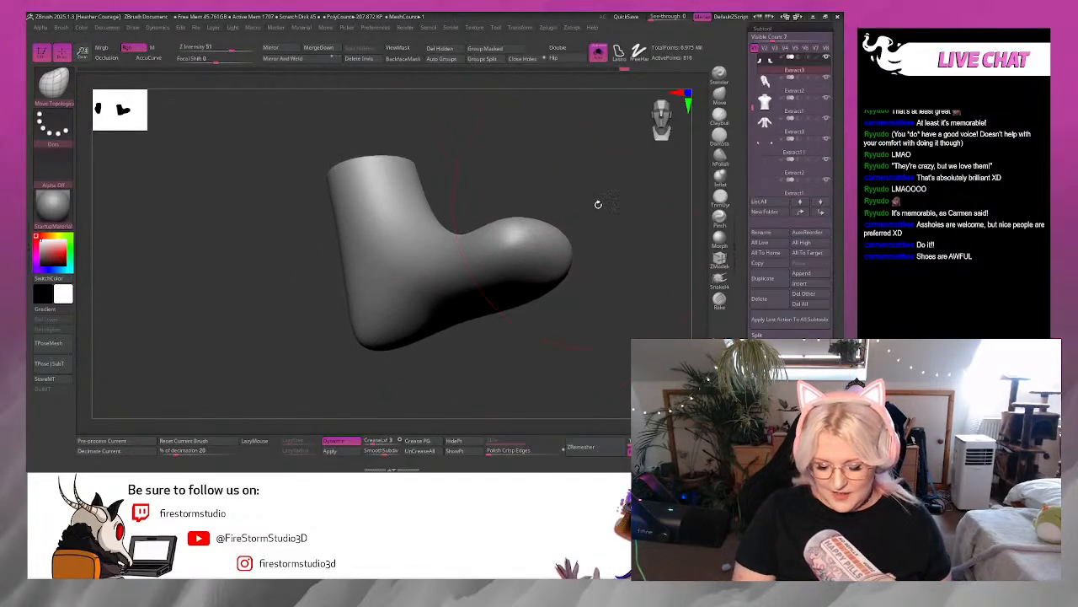
left_click(597, 53)
left_click_drag(587, 322, 576, 325)
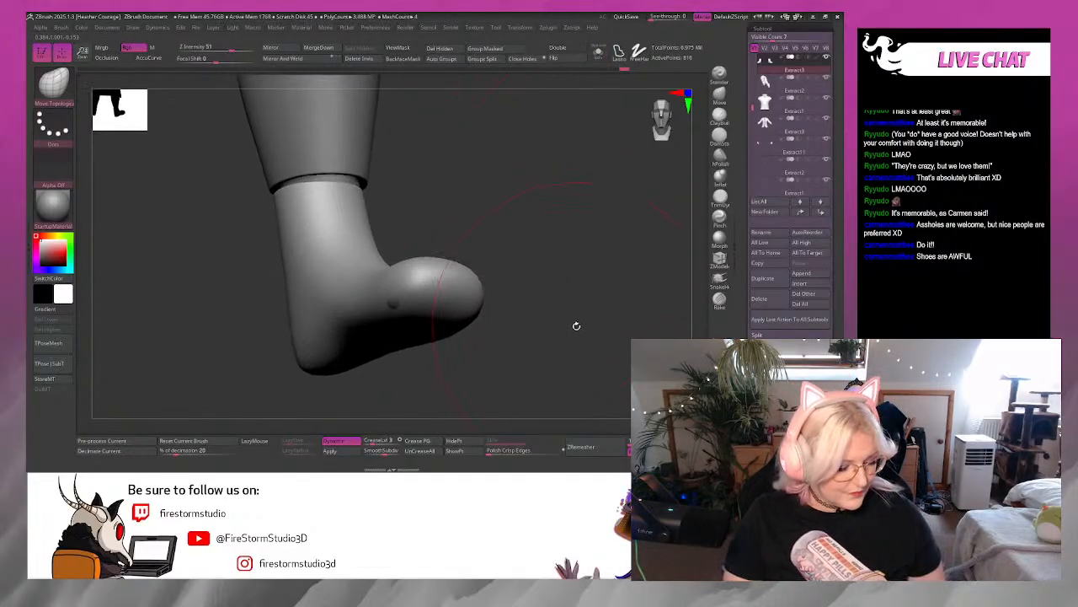
key("b")
key("m")
key("t")
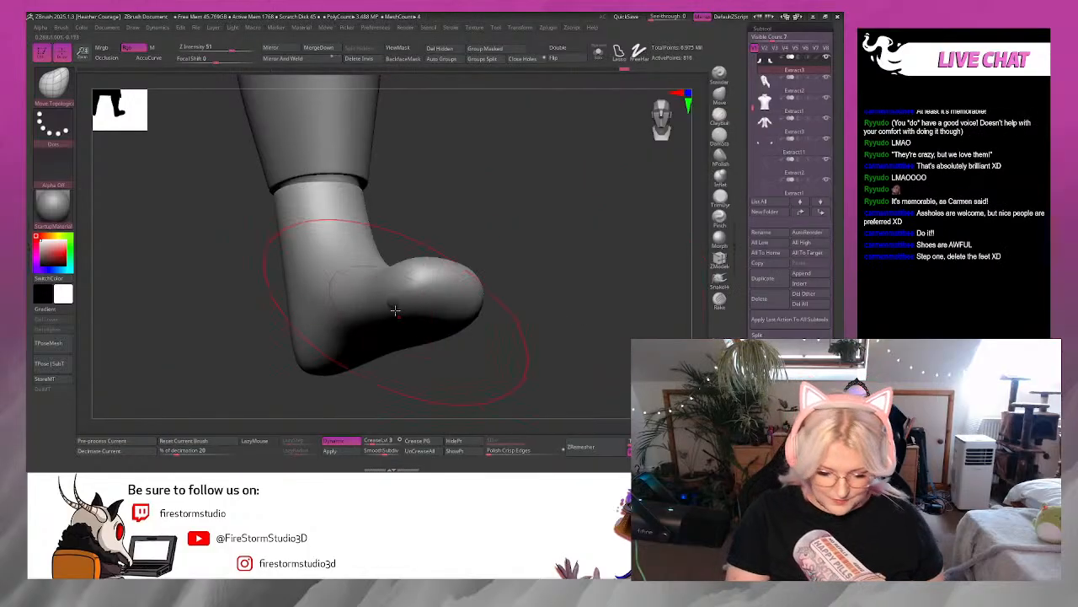
mouse_move(482, 266)
left_mouse_down()
mouse_move(537, 190)
mouse_move(528, 194)
mouse_move(518, 135)
left_mouse_up()
key("space")
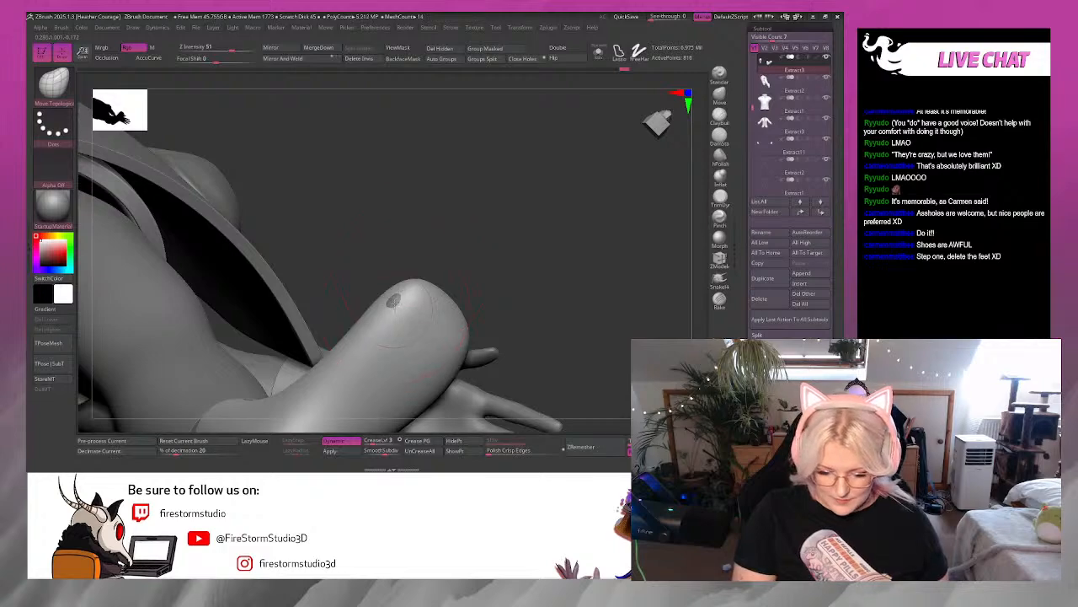
left_click_drag(520, 279, 516, 305)
left_click_drag(435, 297, 423, 296)
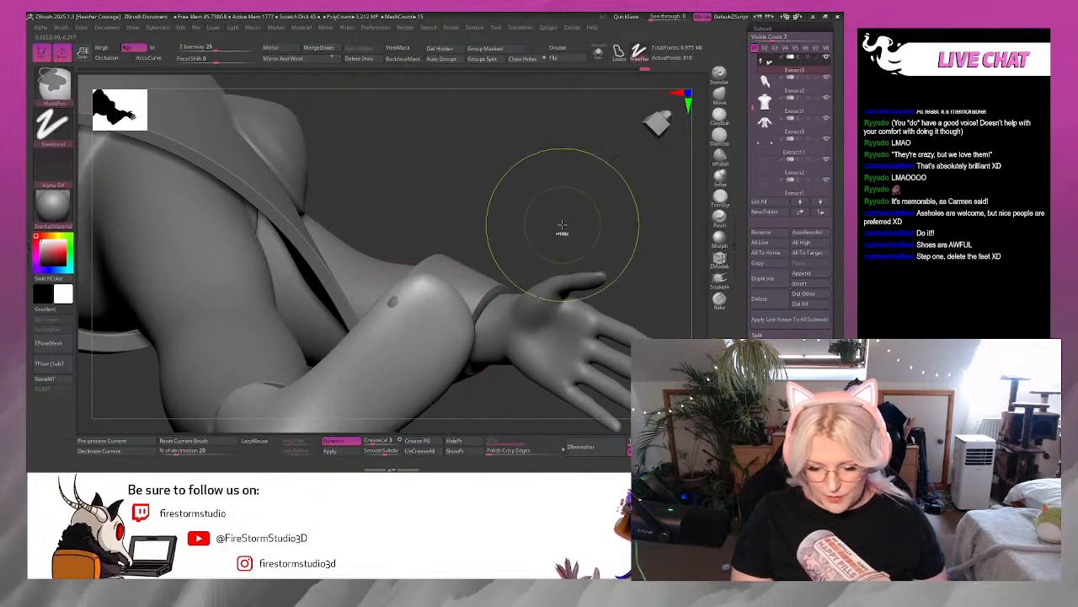
key("ctrl+z")
Turn on double-sided display for the boots and inspect the toe and sole from below.
left_click_drag(579, 202, 568, 168)
left_click(567, 50)
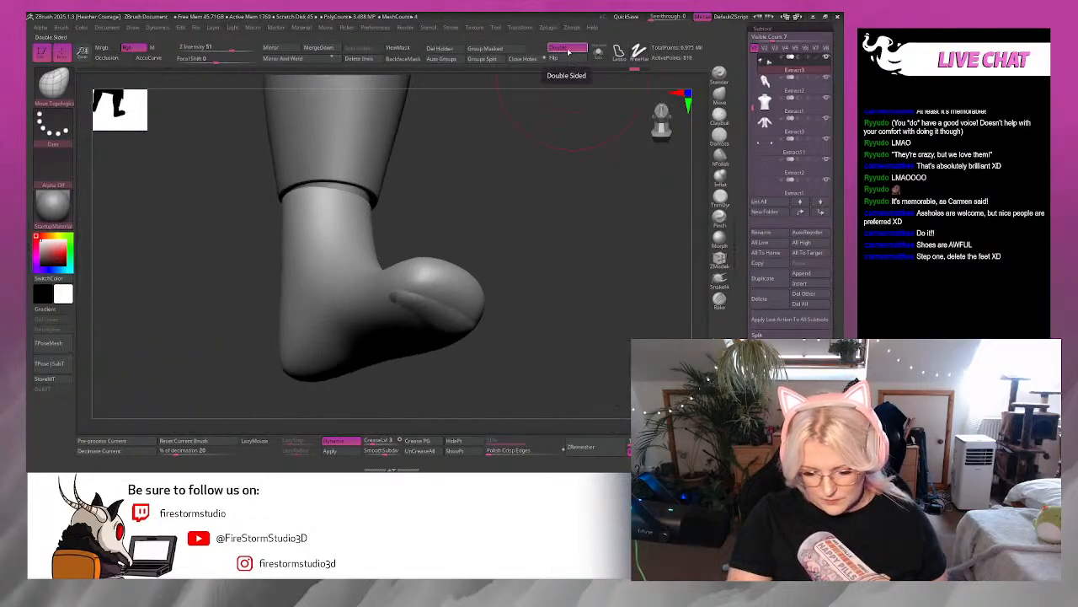
left_click(568, 51)
left_click(569, 52)
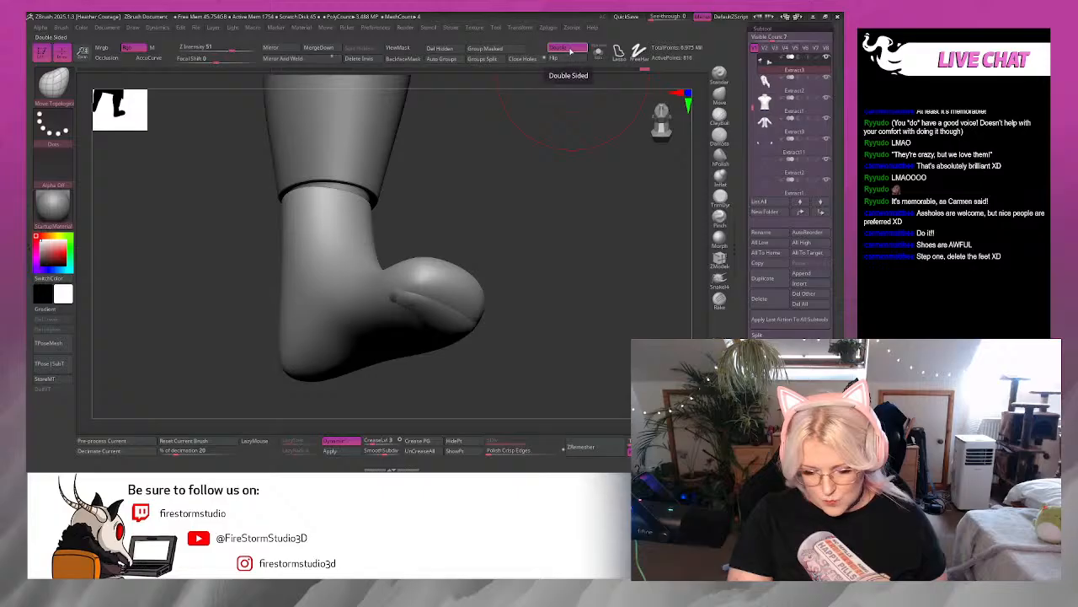
left_click_drag(530, 130, 532, 133)
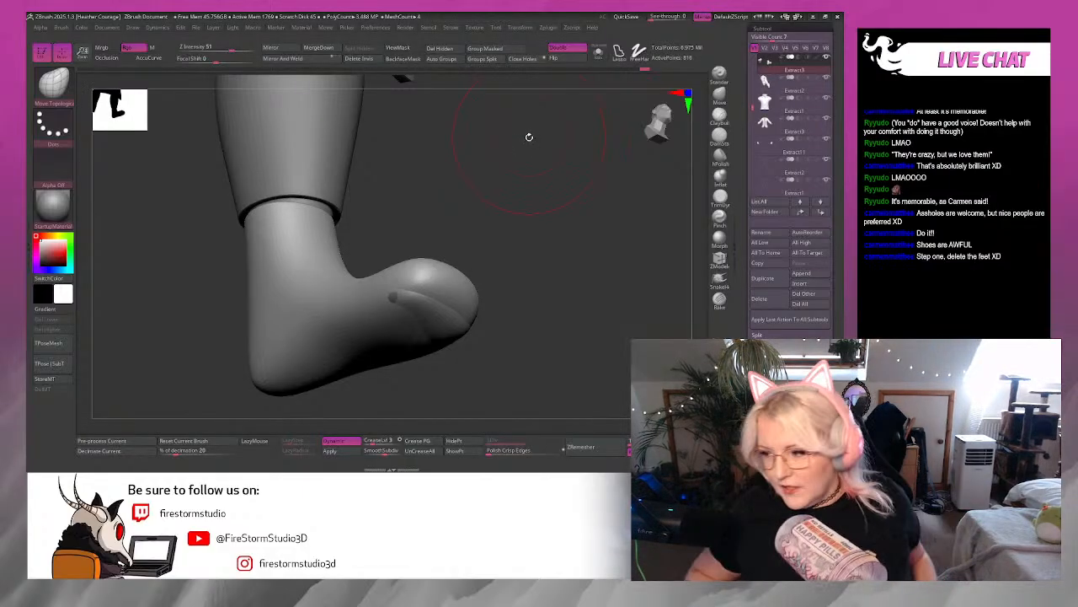
mouse_move(528, 136)
left_mouse_down()
mouse_move(511, 306)
mouse_move(465, 313)
mouse_move(561, 385)
mouse_move(590, 393)
left_mouse_up()
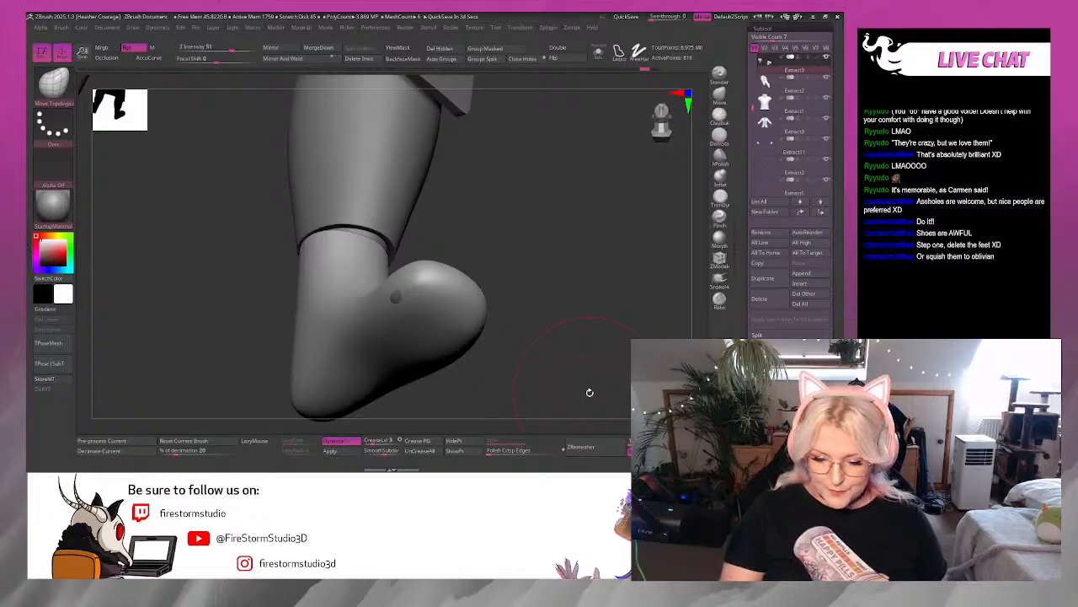
Isolate the boot, show its polyframe and turn off dynamic subdivision to expose the base mesh.
left_click_drag(571, 234, 542, 242)
key("shift+f")
mouse_move(559, 277)
left_mouse_down()
mouse_move(557, 230)
mouse_move(554, 297)
left_mouse_up()
left_click(345, 441)
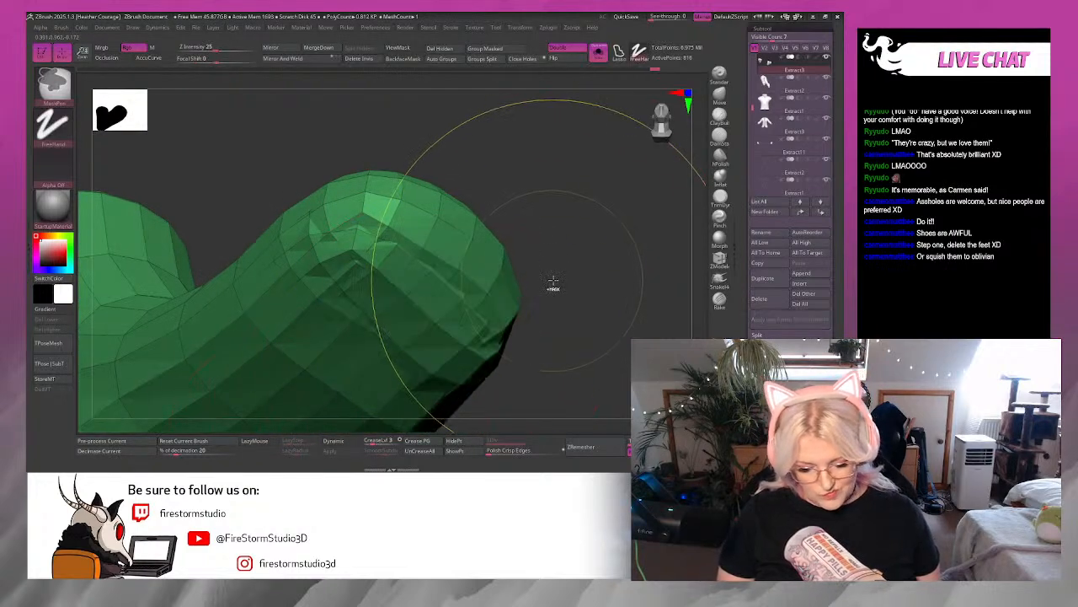
mouse_move(582, 264)
left_mouse_down()
mouse_move(582, 205)
mouse_move(621, 205)
mouse_move(592, 193)
mouse_move(570, 292)
mouse_move(598, 304)
mouse_move(615, 277)
mouse_move(607, 228)
mouse_move(568, 305)
mouse_move(574, 260)
left_mouse_up()
Delete the polygon loop that forms the rim at the top of the boot, using ZModeler's Delete action with the Polyloop target.
left_click_drag(575, 175, 414, 185)
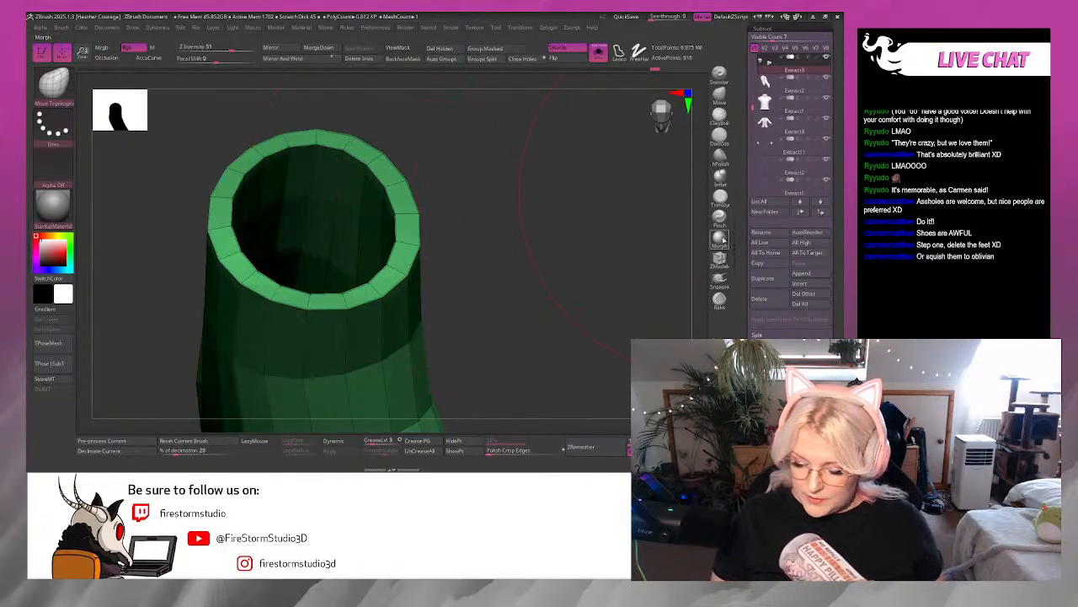
left_click_drag(577, 348, 574, 326)
left_click(720, 260)
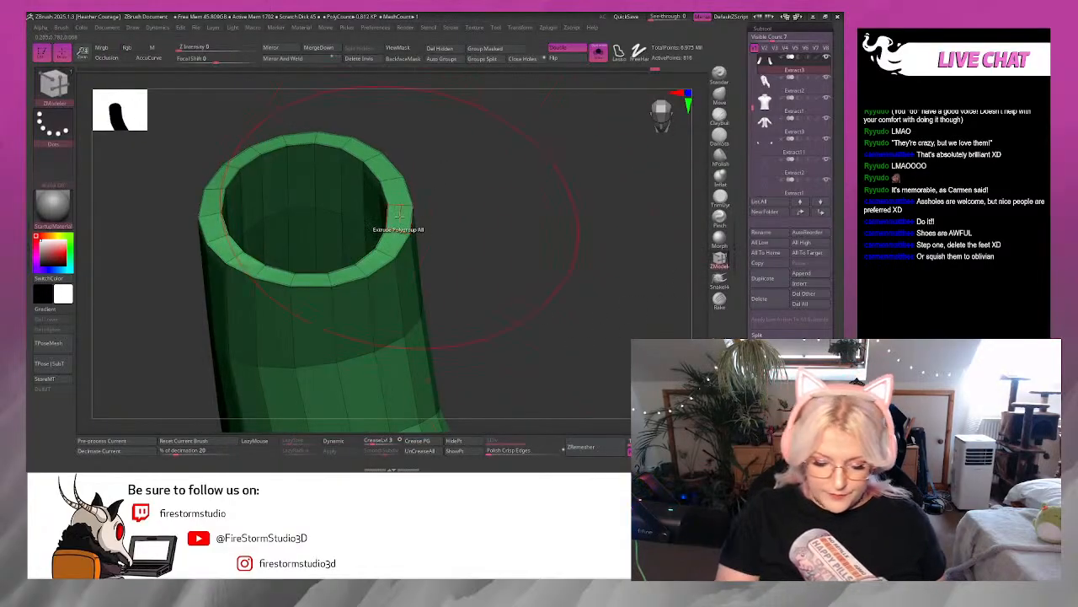
key("space")
left_click(295, 141)
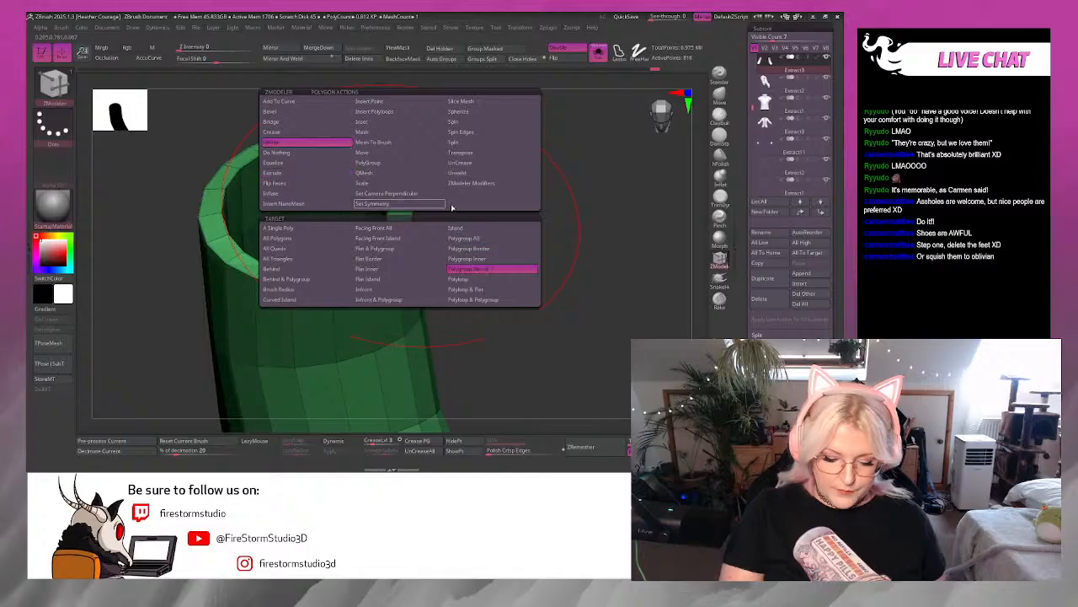
left_click(497, 268)
left_click(465, 279)
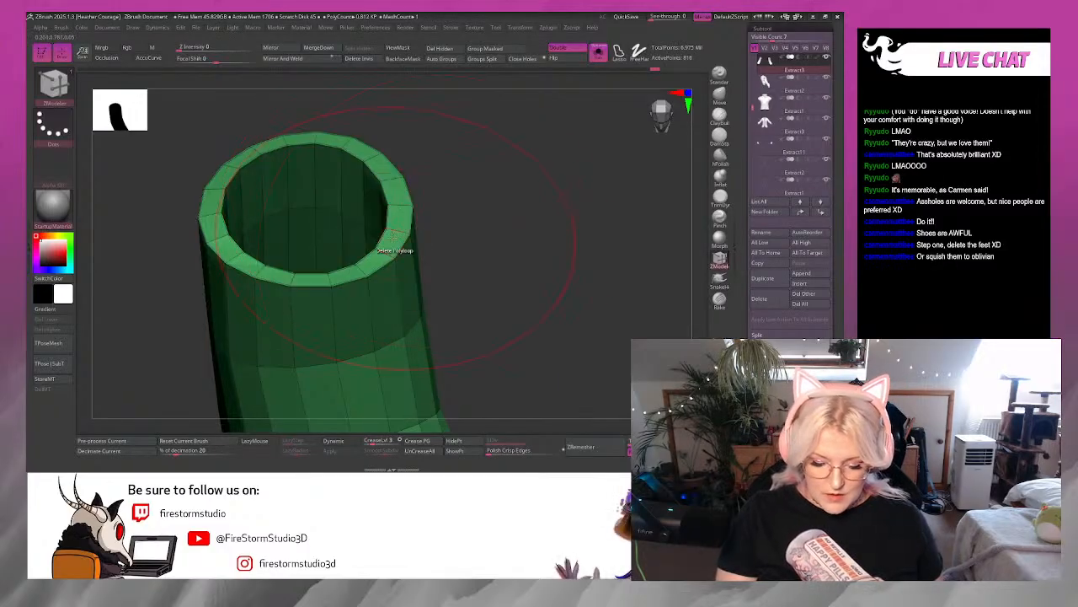
left_click(401, 208)
left_click_drag(482, 200, 402, 193)
Delete the boot's inner shell with ZModeler's Delete action and the Island target, leaving a single-sided surface.
key("space")
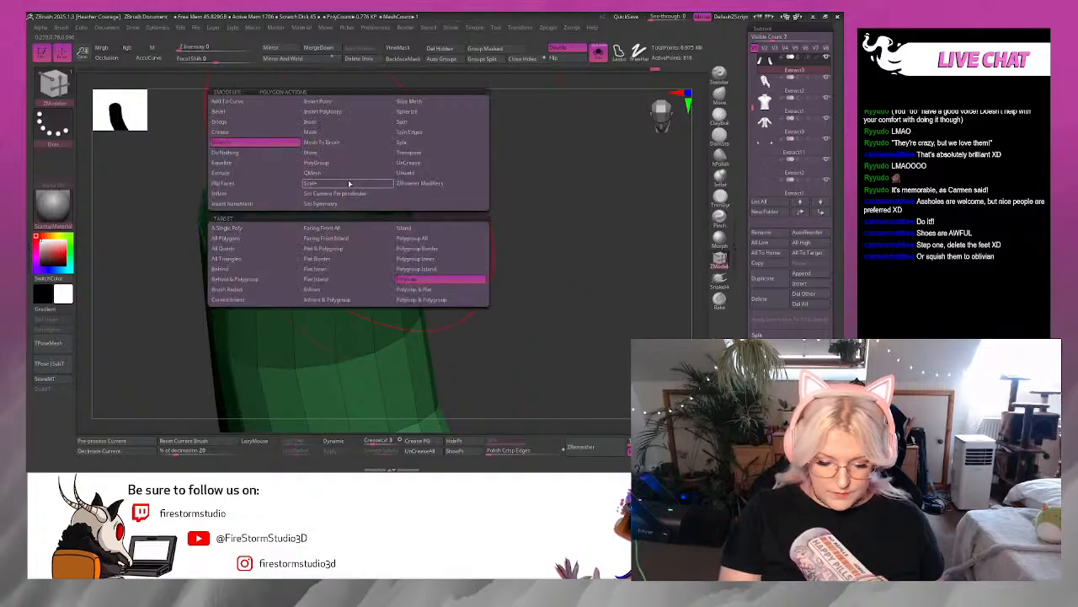
left_click(416, 228)
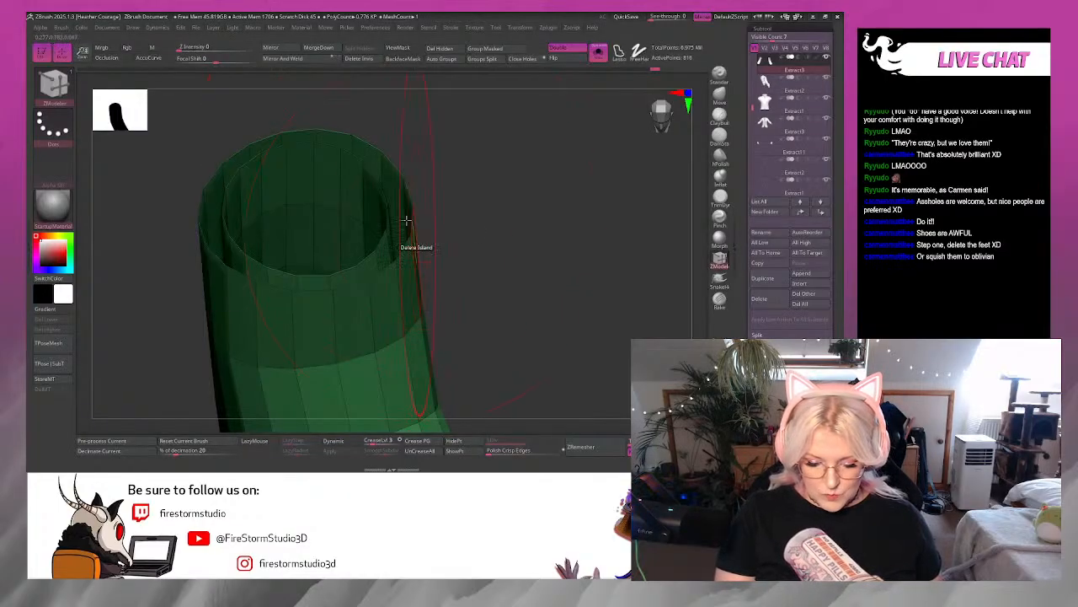
left_click(351, 183)
left_click_drag(441, 260, 503, 231)
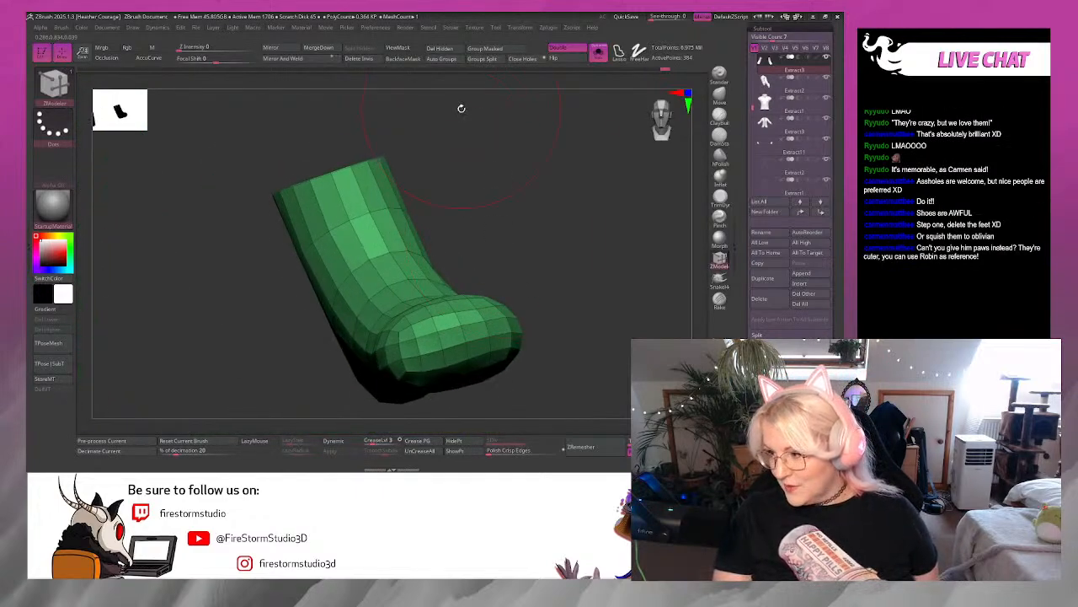
Extrude the whole single-sided boot with ZModeler's Extrude action and the Polygroup All target to give it thickness again.
left_click_drag(513, 193, 525, 234)
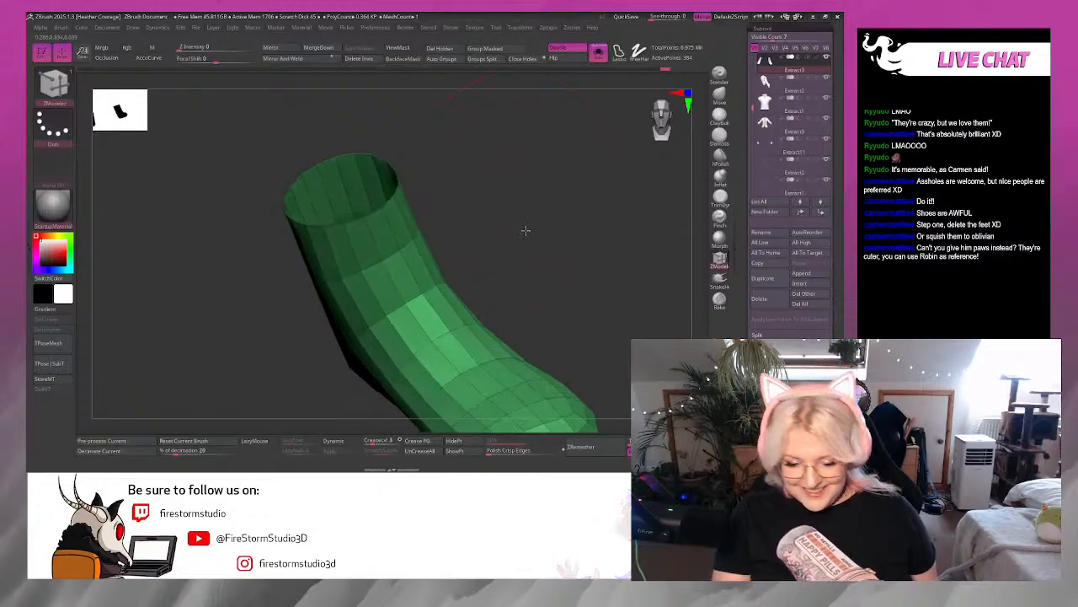
key("space")
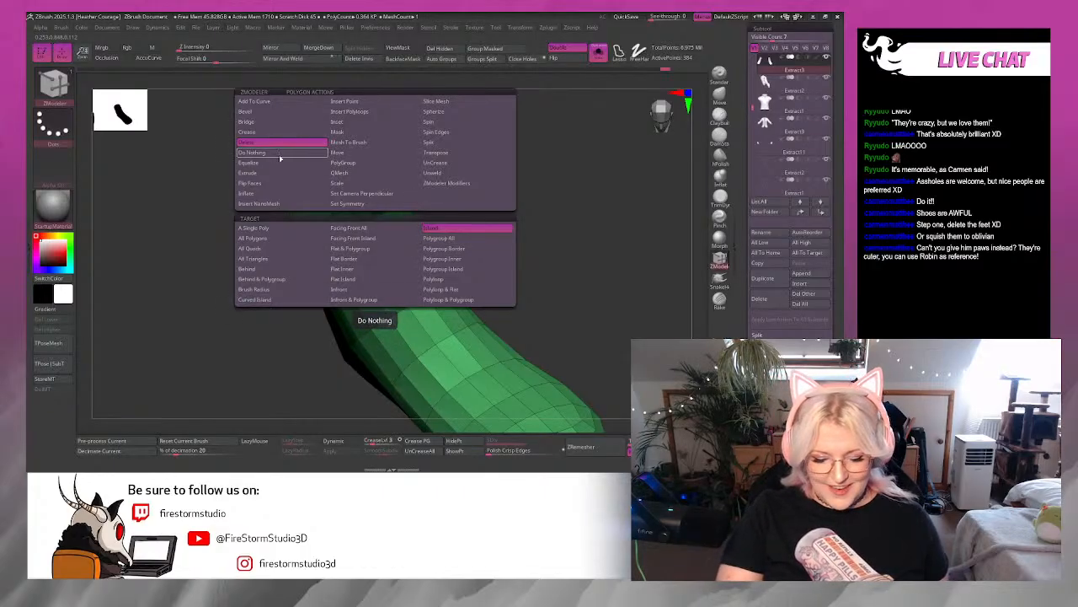
left_click(306, 171)
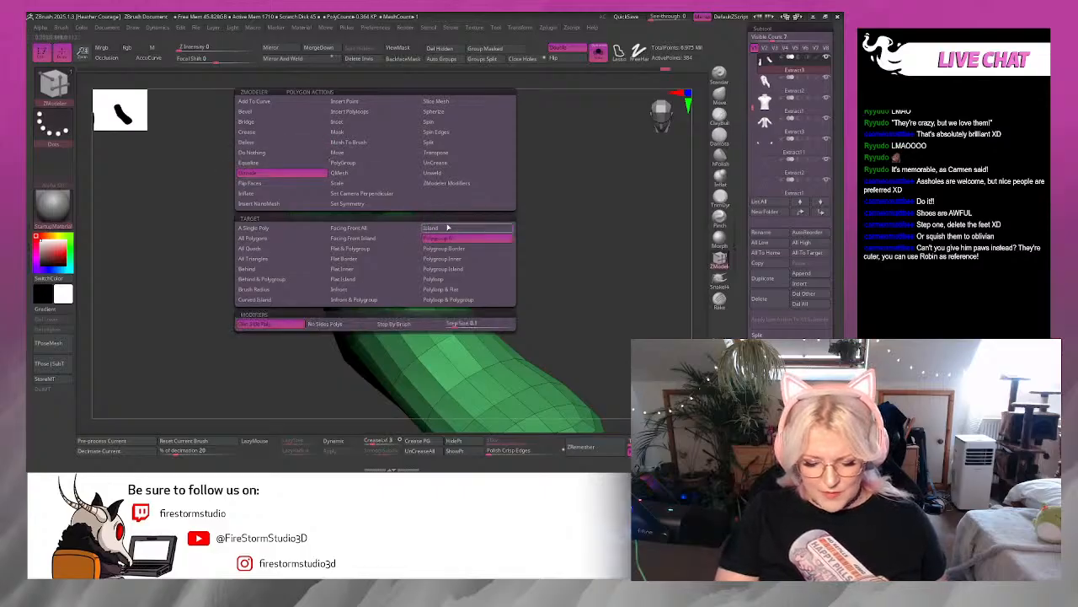
left_click_drag(450, 134, 460, 157)
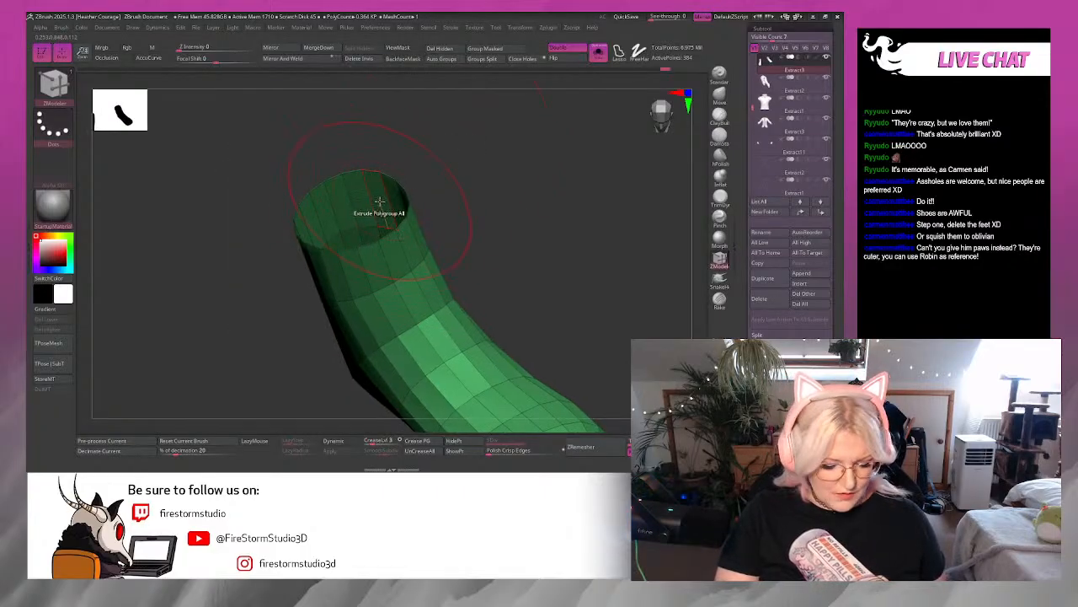
left_click_drag(379, 202, 363, 210)
left_click_drag(464, 228, 444, 311)
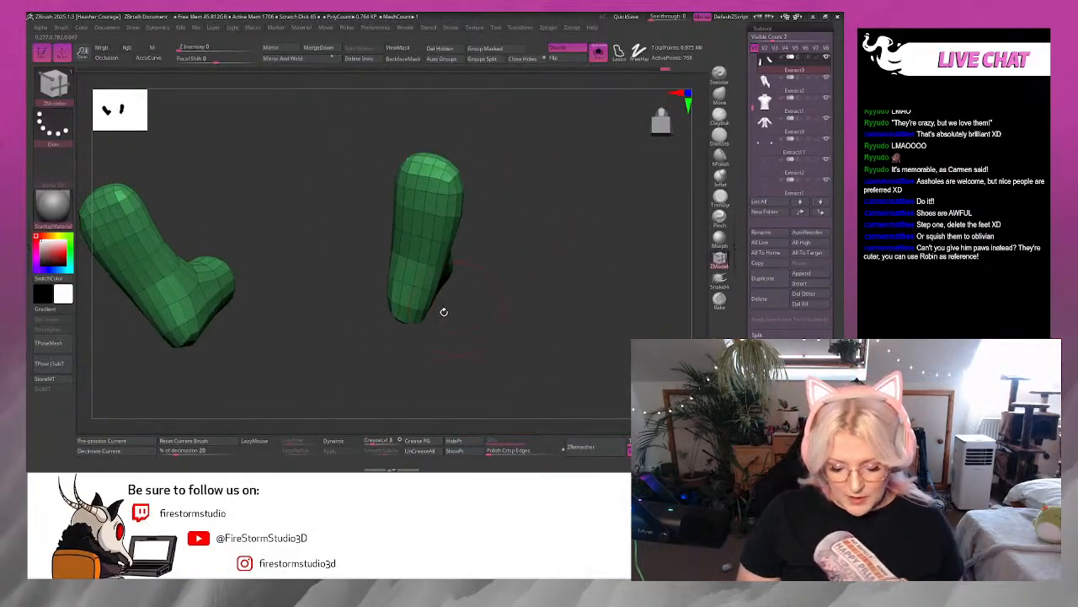
Apply dynamic subdivision to the boots as real subdivision levels and turn off the polyframe.
left_click(353, 443)
left_click_drag(459, 362, 498, 326)
left_click(349, 454)
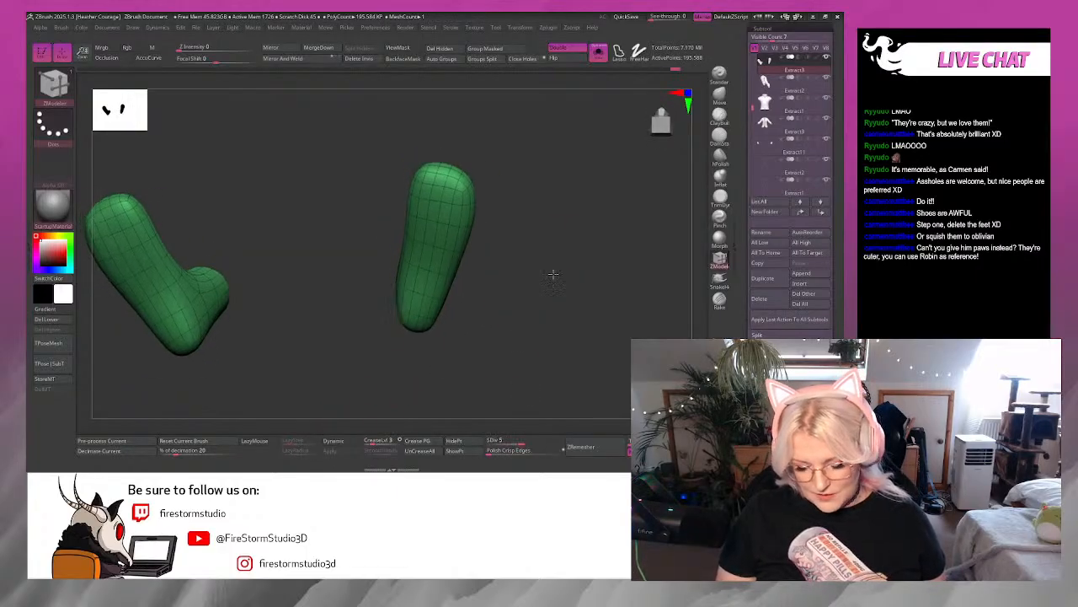
left_click_drag(552, 272, 552, 310, "alt")
key("shift+f")
left_click_drag(621, 137, 487, 419)
left_click_drag(511, 319, 464, 403, "alt")
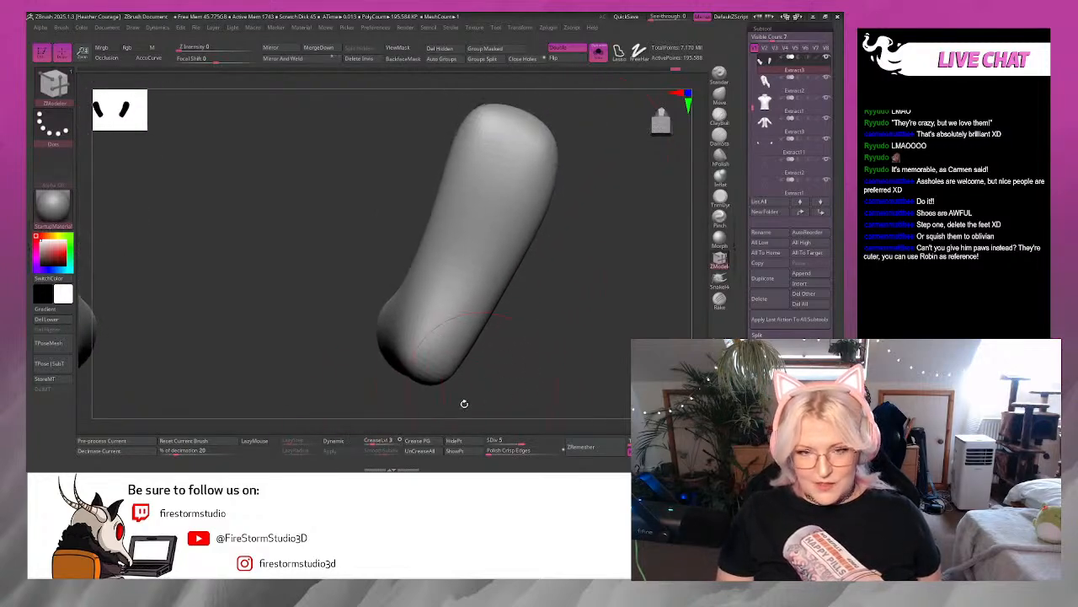
Mask the sole of the boot by painting its outline and filling in the area inside.
left_click_drag(616, 267, 593, 243)
key("space")
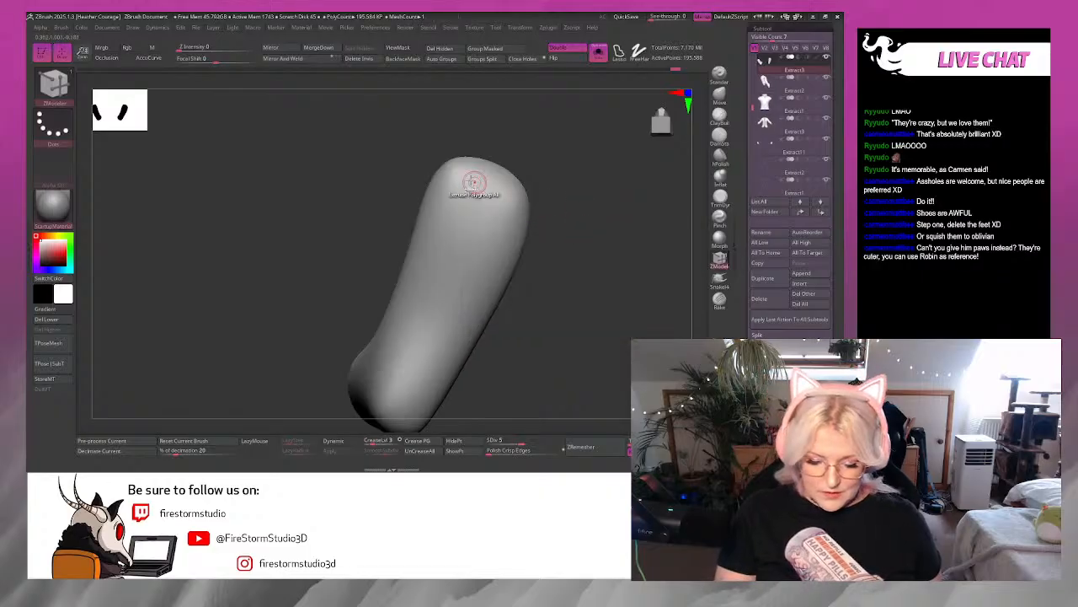
mouse_move(469, 179)
left_mouse_down("ctrl")
mouse_move(499, 182)
mouse_move(511, 236)
mouse_move(417, 412)
mouse_move(386, 344)
mouse_move(454, 190)
mouse_move(484, 173)
left_mouse_up("ctrl")
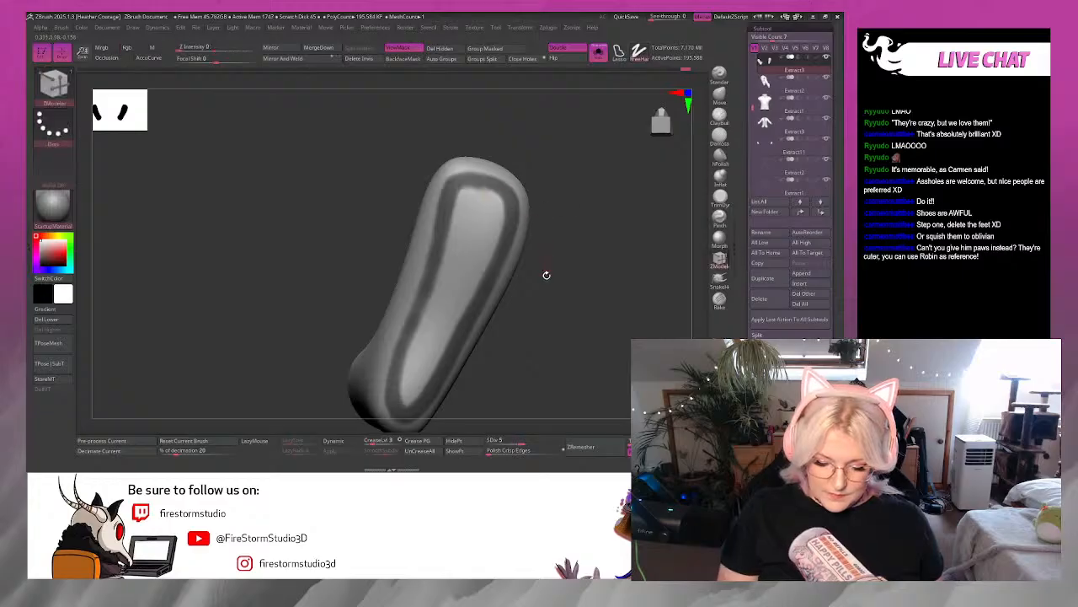
left_click_drag(547, 277, 571, 174)
left_click_drag(614, 206, 446, 301)
key("ctrl")
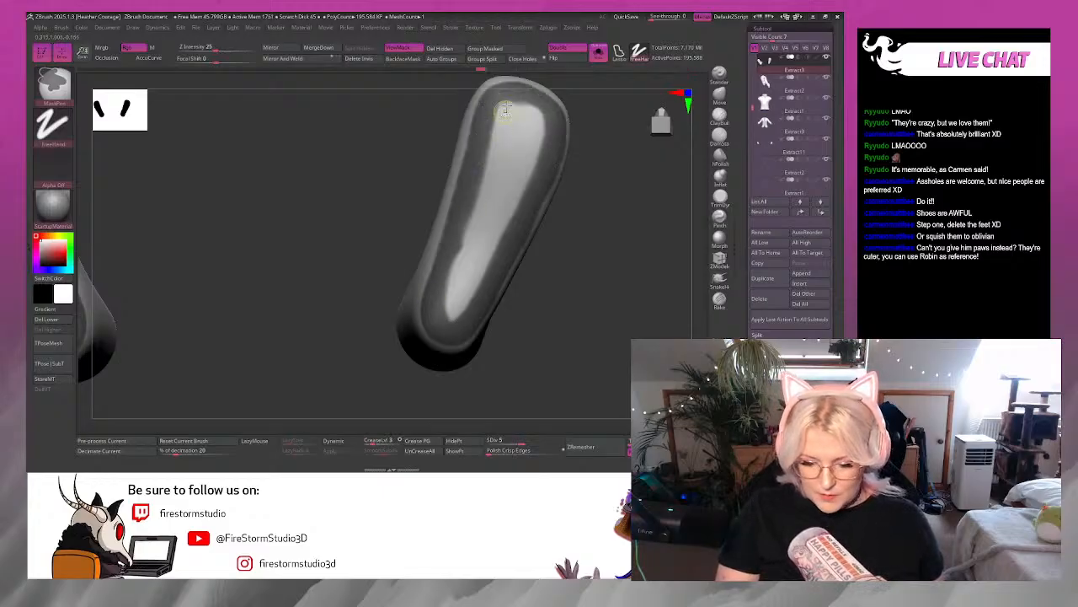
mouse_move(503, 110)
left_mouse_down("ctrl")
mouse_move(440, 318)
mouse_move(497, 160)
mouse_move(490, 123)
mouse_move(536, 122)
mouse_move(539, 145)
mouse_move(459, 301)
mouse_move(519, 135)
left_mouse_up("ctrl")
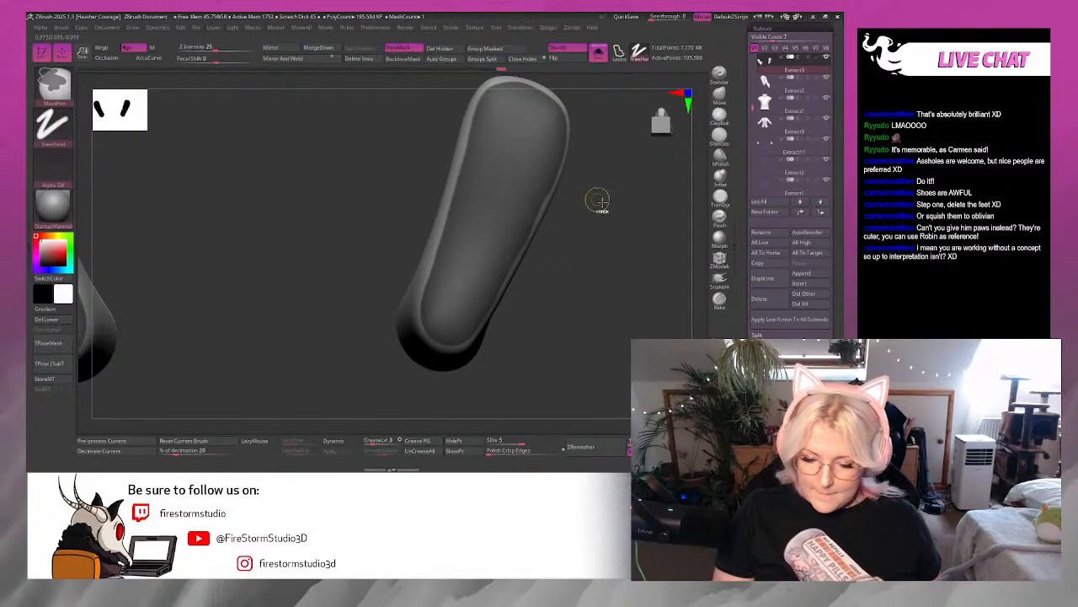
mouse_move(602, 202)
left_mouse_down()
mouse_move(587, 193)
mouse_move(590, 160)
left_mouse_up()
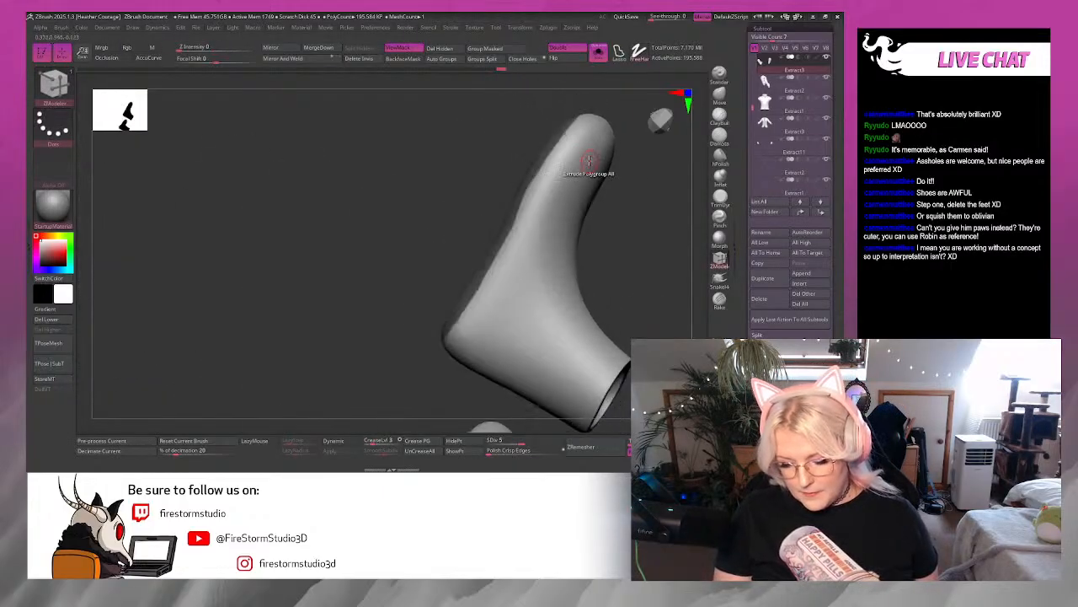
Refine the edge of the sole mask along the boot's side and around the heel.
key("ctrl")
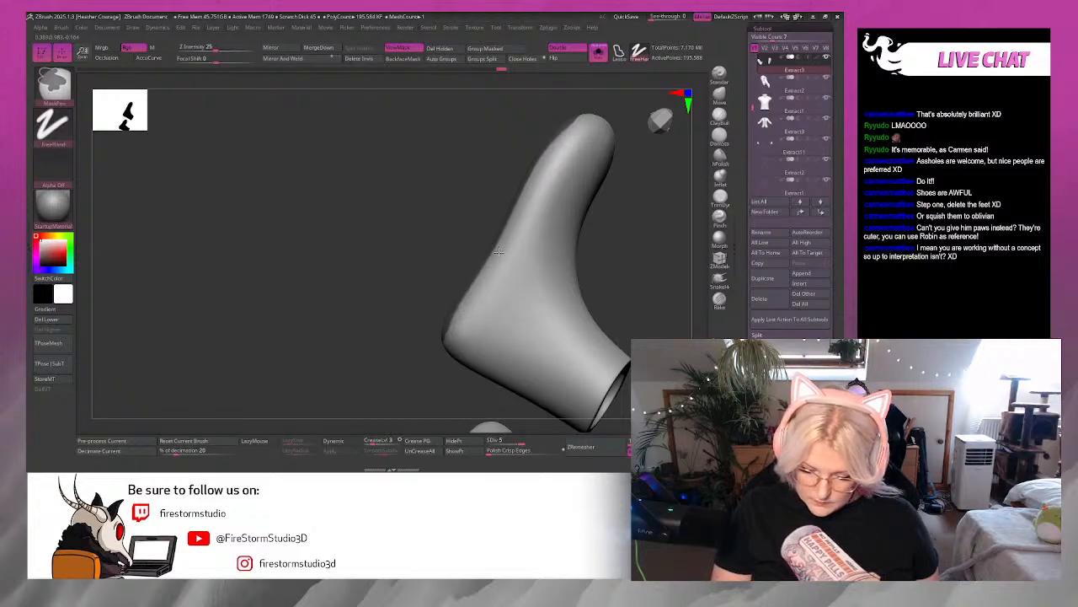
mouse_move(619, 181)
left_mouse_down()
mouse_move(595, 166)
mouse_move(629, 224)
mouse_move(640, 216)
mouse_move(629, 231)
left_mouse_up()
key("ctrl")
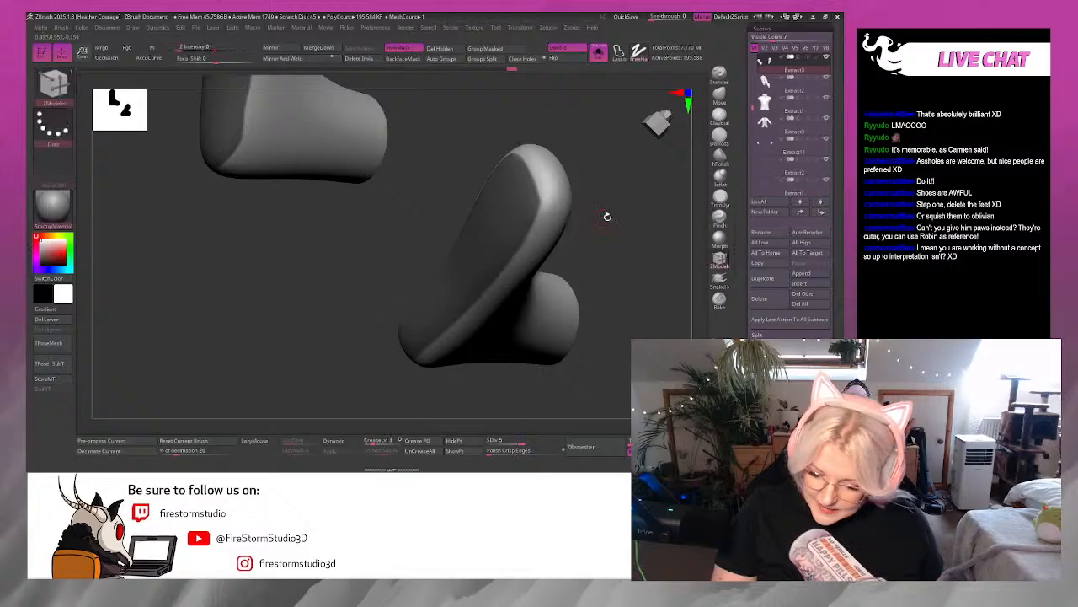
mouse_move(607, 217)
left_mouse_down()
mouse_move(604, 198)
mouse_move(621, 262)
mouse_move(429, 253)
left_mouse_up()
key("ctrl")
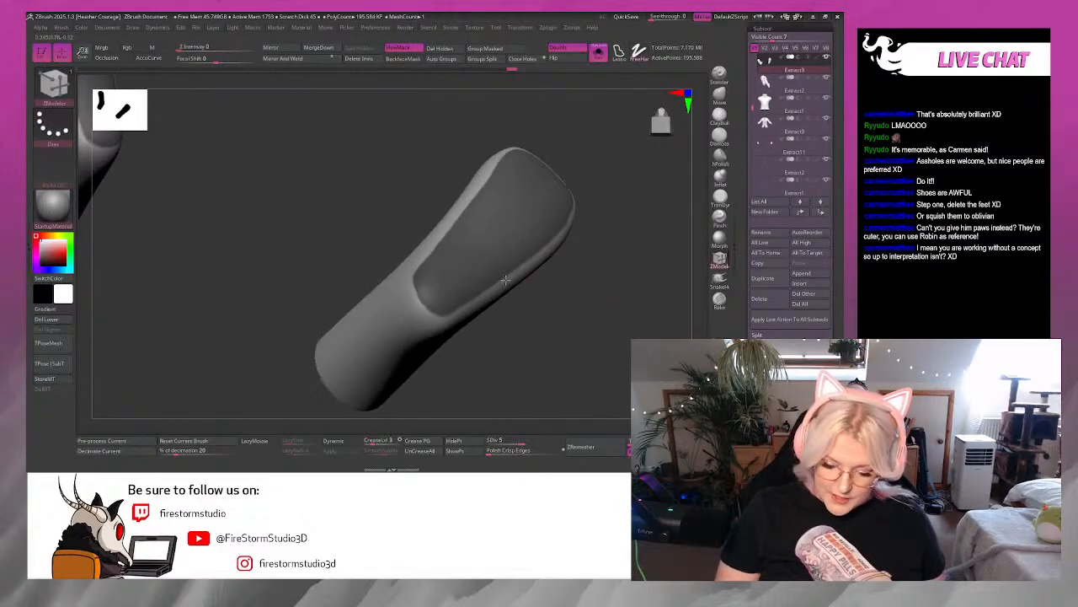
key("ctrl")
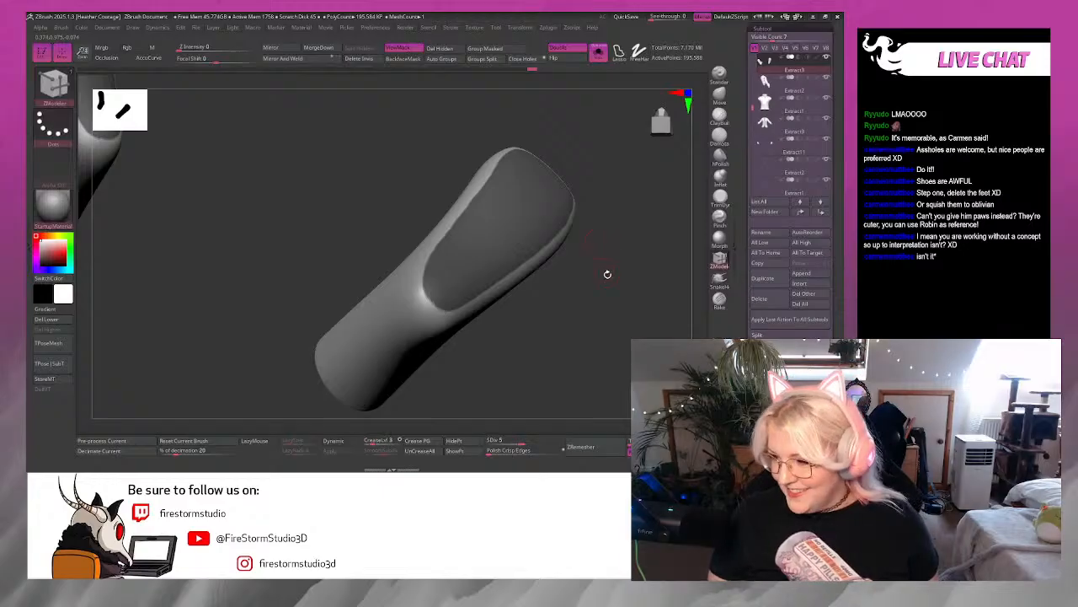
mouse_move(606, 273)
left_mouse_down()
mouse_move(604, 308)
mouse_move(618, 330)
mouse_move(695, 271)
left_mouse_up()
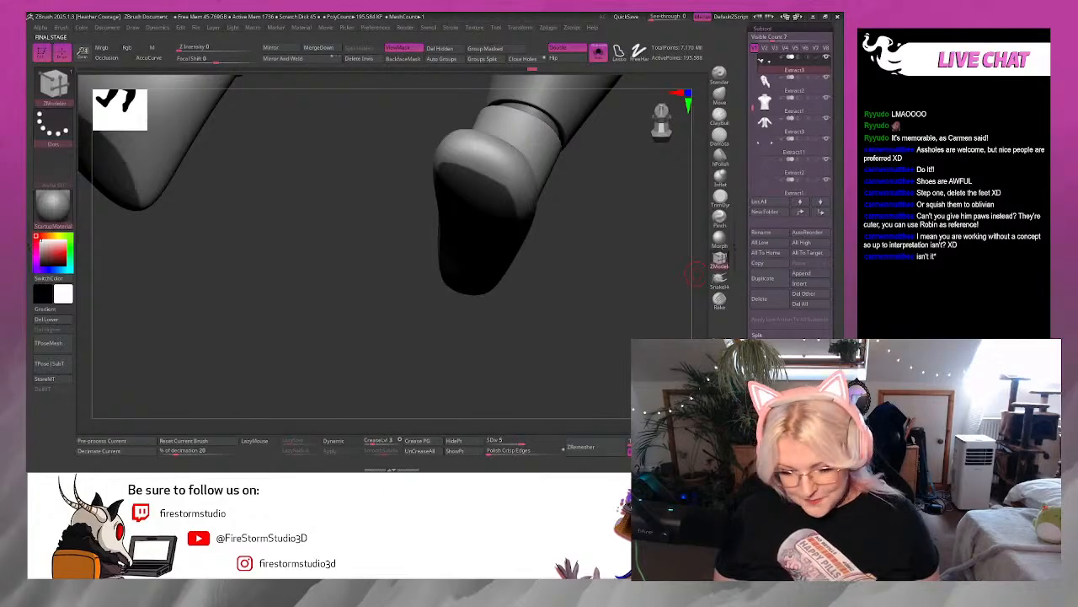
Try extracting a separate sole from the masked area of the boots, and delete the extracted subtool.
left_click(768, 455)
left_click_drag(696, 274, 578, 155)
left_click(567, 51)
left_click_drag(594, 218, 583, 279)
key("ctrl")
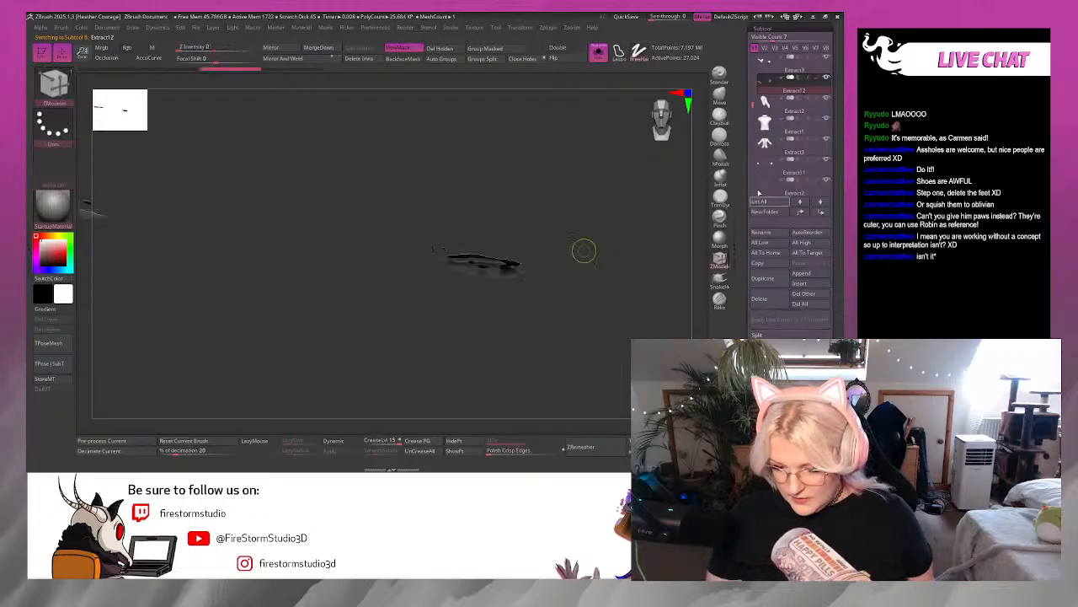
left_click(761, 299)
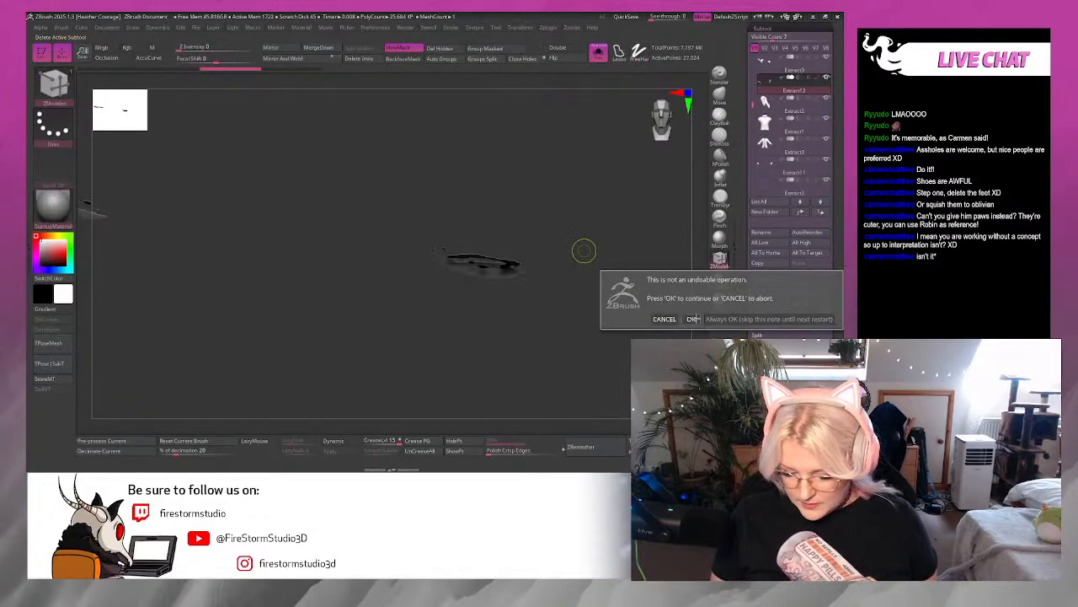
left_click(690, 319)
Try clearing the sole mask and turning off double-sided display for the boots, and undo these changes.
left_click_drag(623, 180, 626, 309, "ctrl")
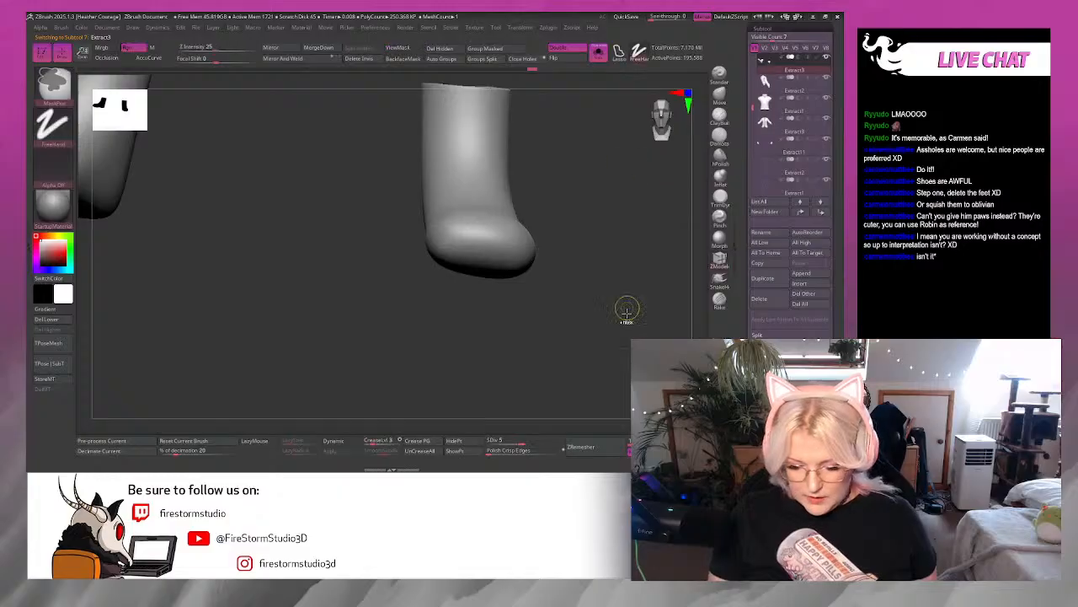
left_click(571, 48)
left_click(570, 58)
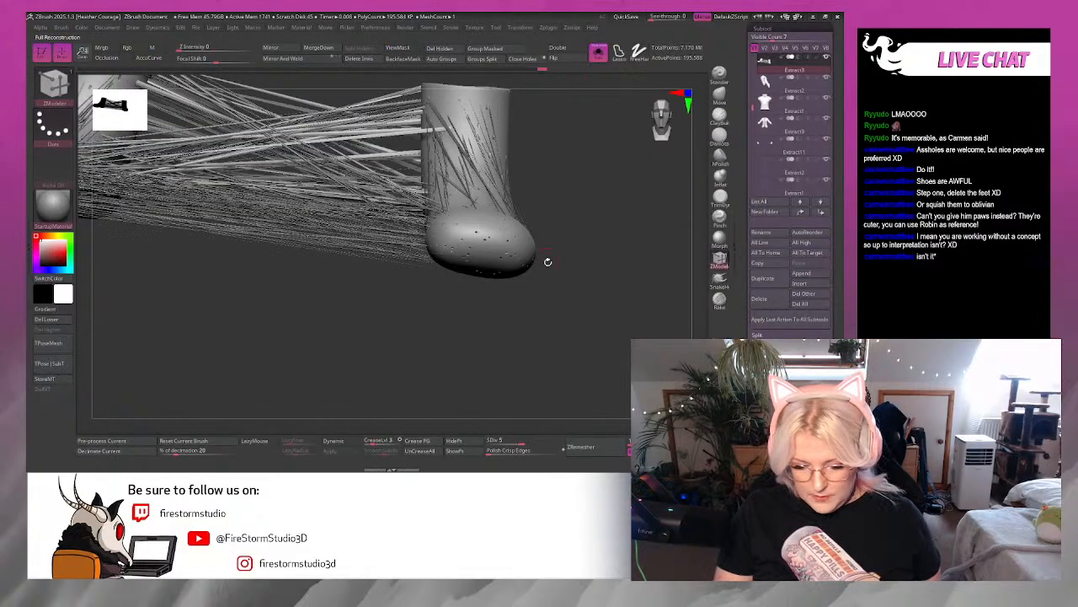
key("ctrl+z")
key("ctrl+z")
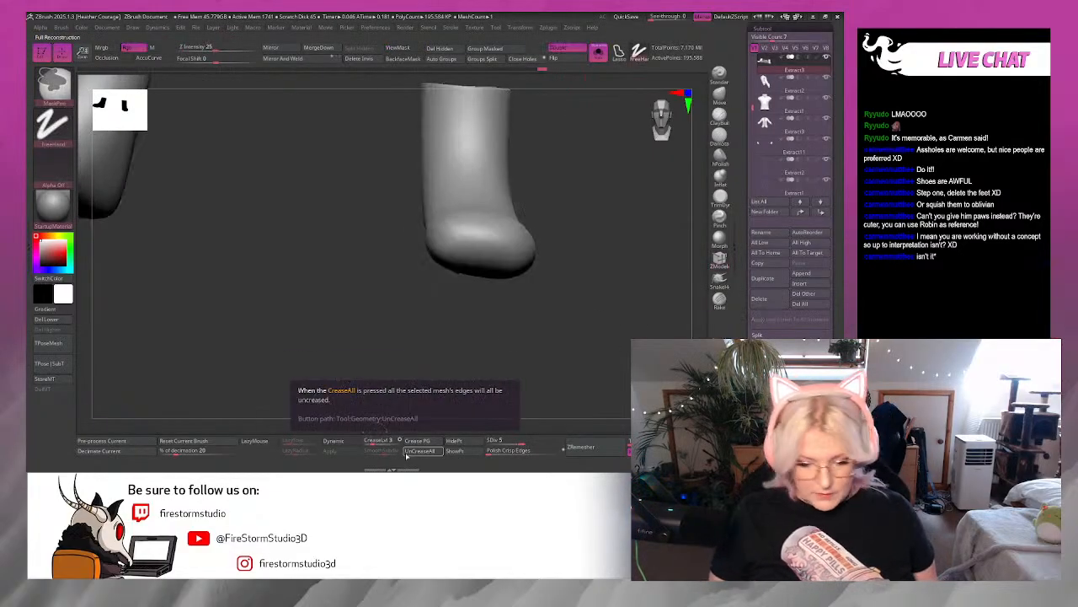
Undo the sole mask and the applied subdivision to get back to the boots' low-poly base mesh.
left_click_drag(584, 196, 578, 193)
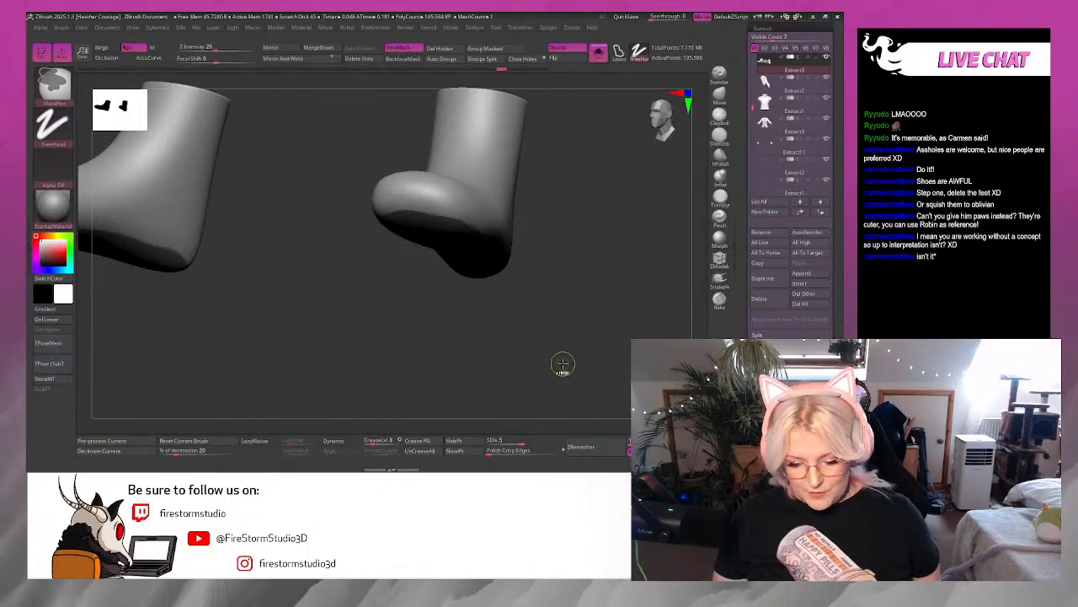
key("ctrl+h")
key("shift+d")
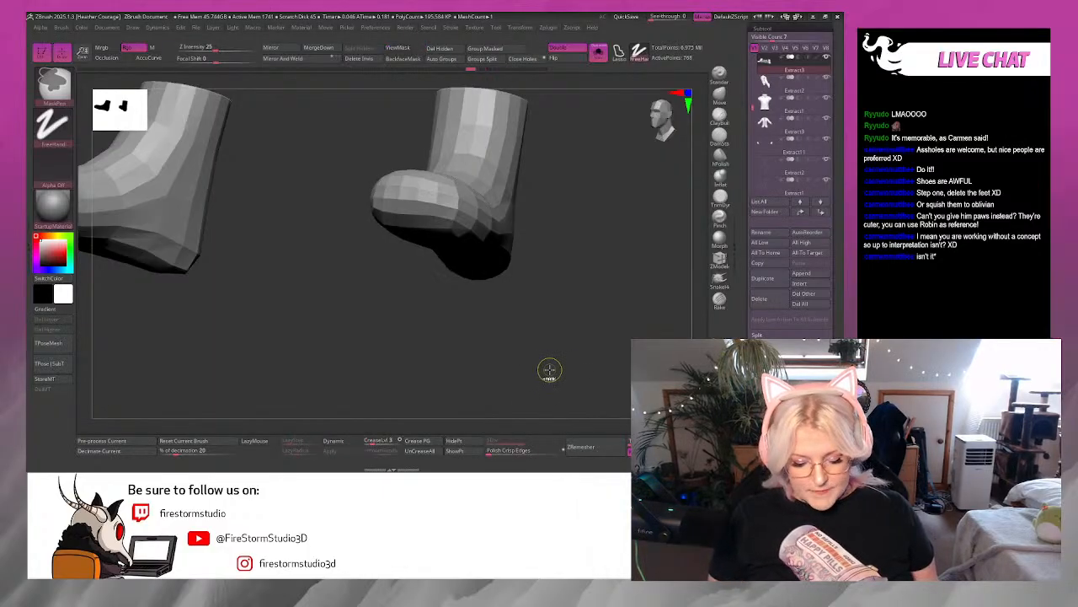
key("ctrl+z")
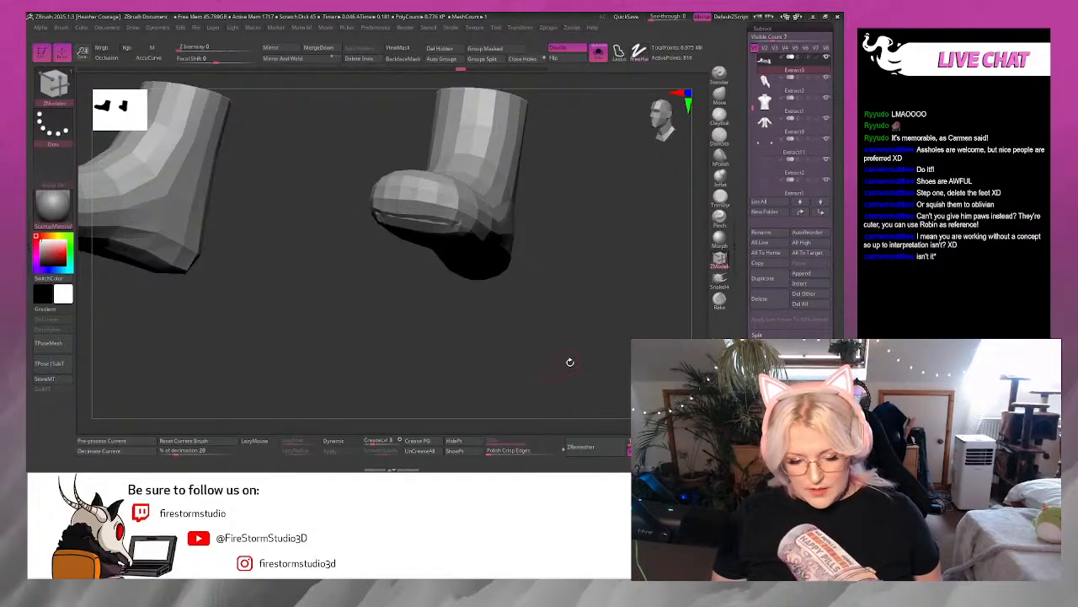
mouse_move(567, 361)
left_mouse_down()
mouse_move(582, 332)
mouse_move(576, 345)
left_mouse_up()
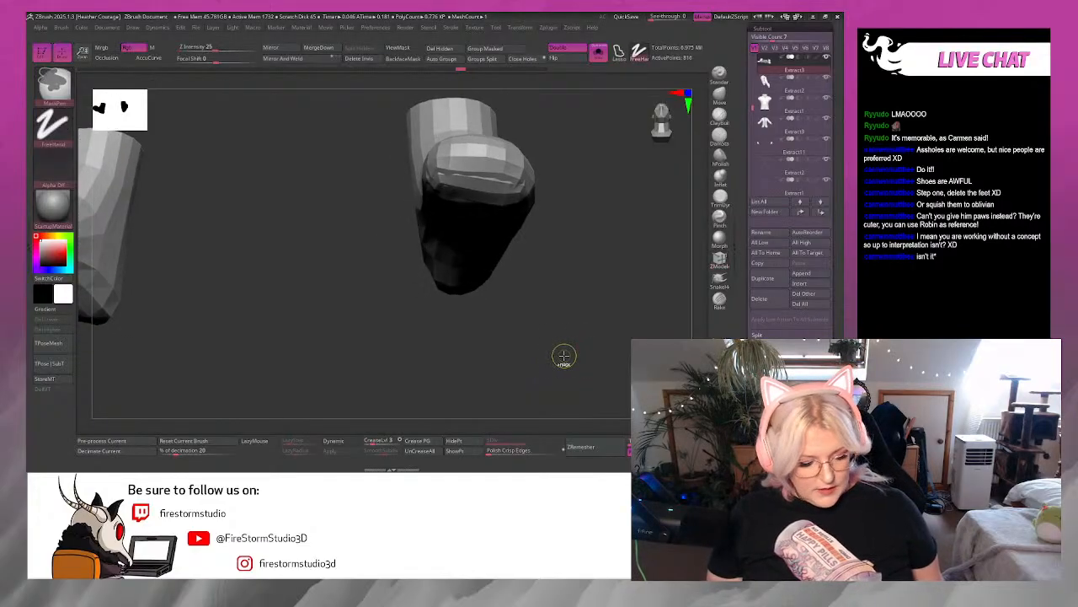
Restore the re-extruded boot mesh from the undo history with ZModeler active, and turn on dynamic subdivision.
key("b")
key("z")
key("m")
left_click(469, 71)
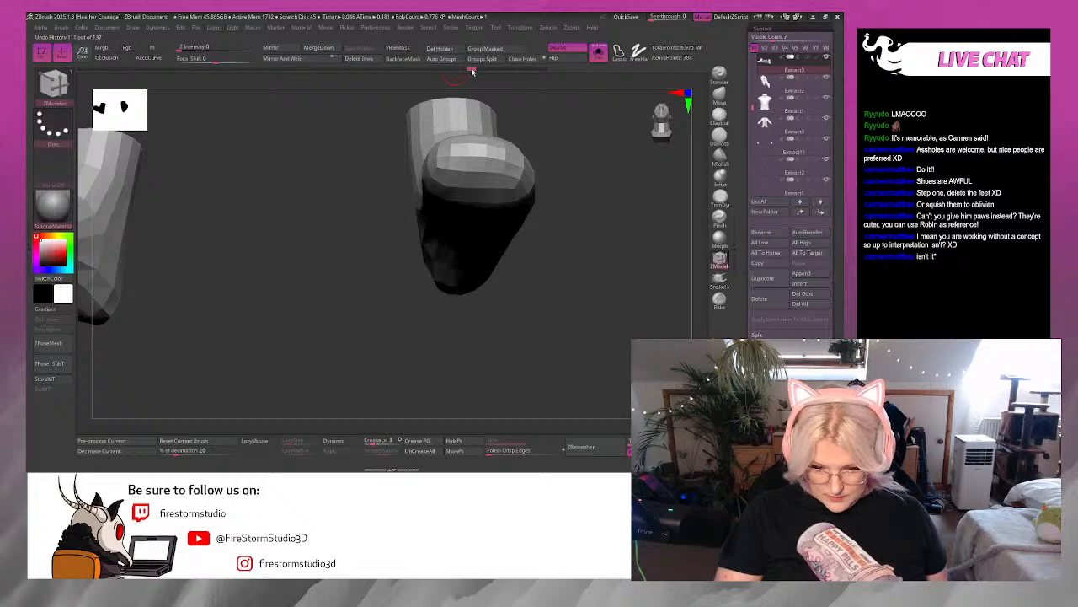
key("d")
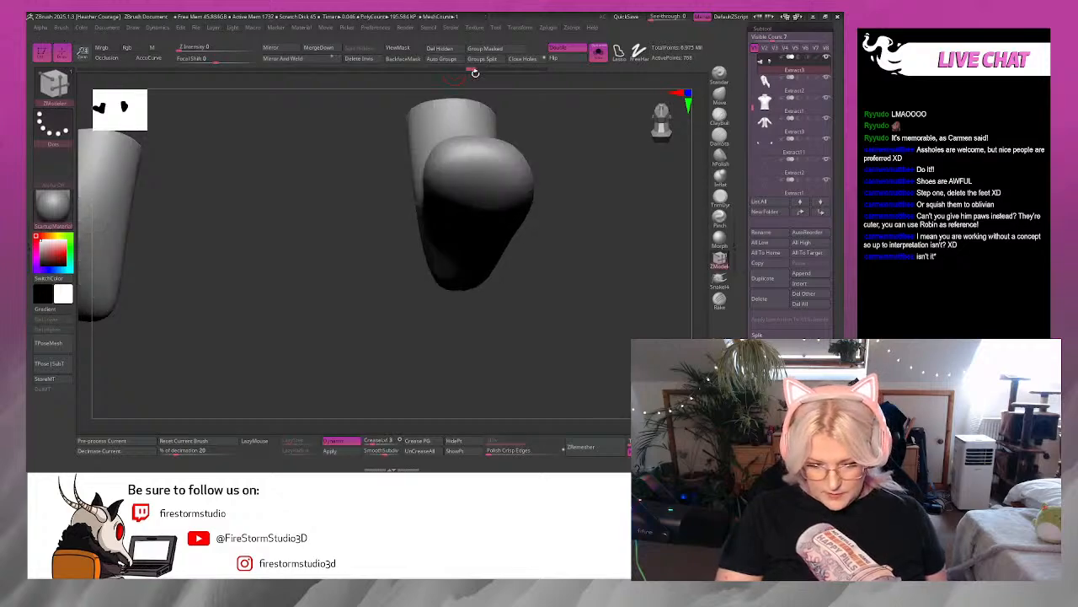
Check the boots alone and against the character, and apply their dynamic subdivision as real subdivision levels.
left_click_drag(548, 150, 566, 249)
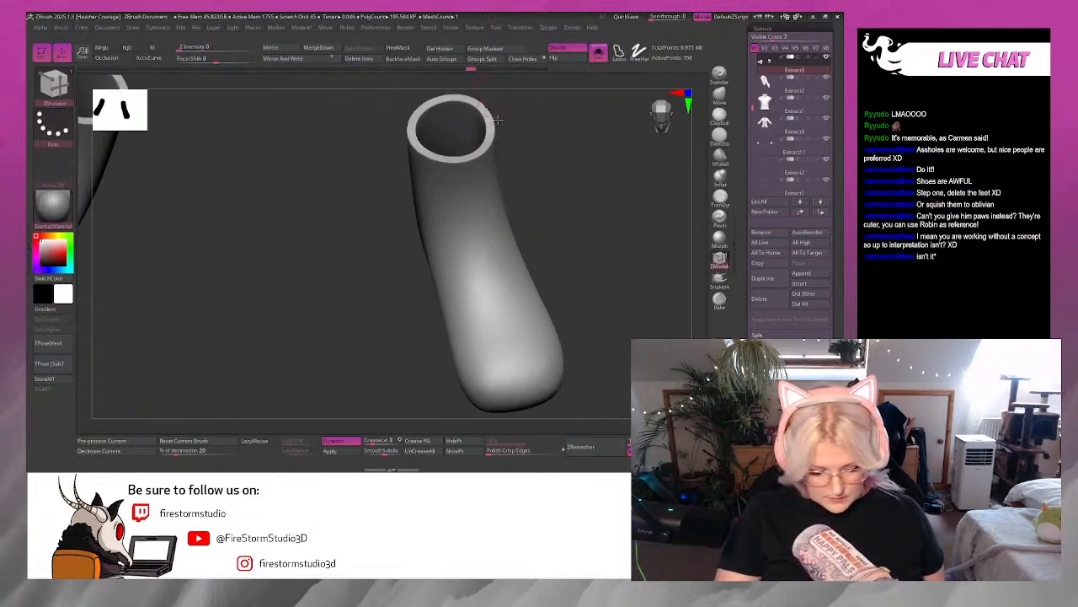
key("ctrl")
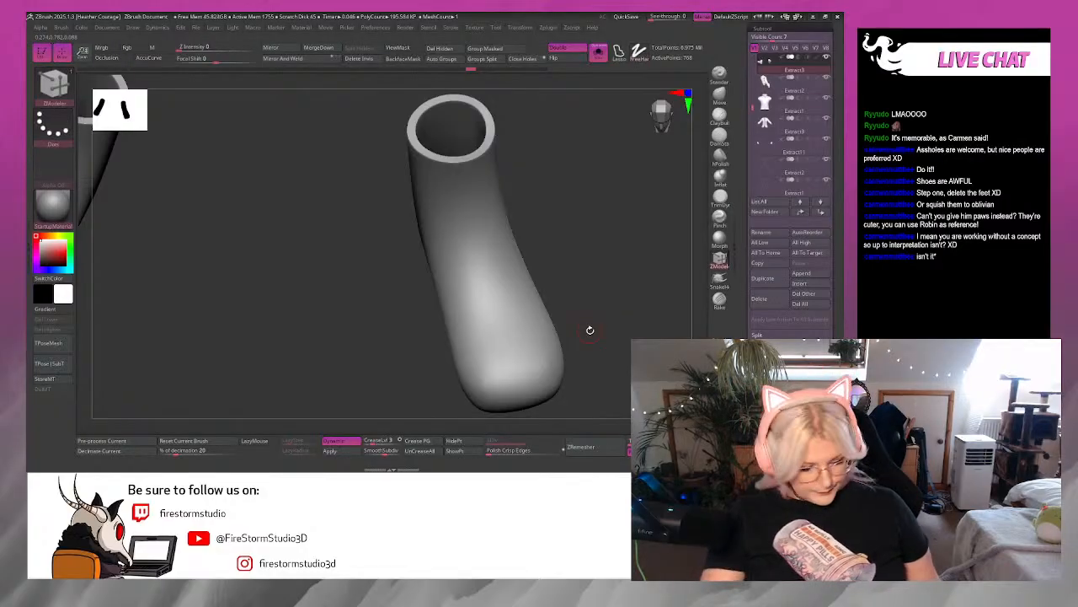
left_click_drag(590, 329, 578, 122)
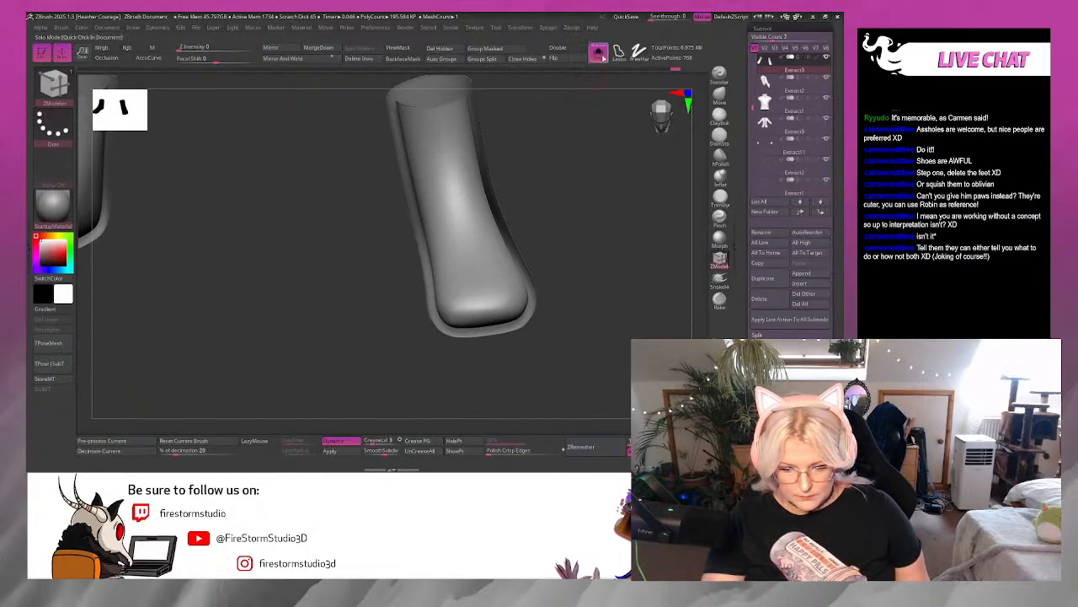
left_click_drag(598, 80, 567, 208)
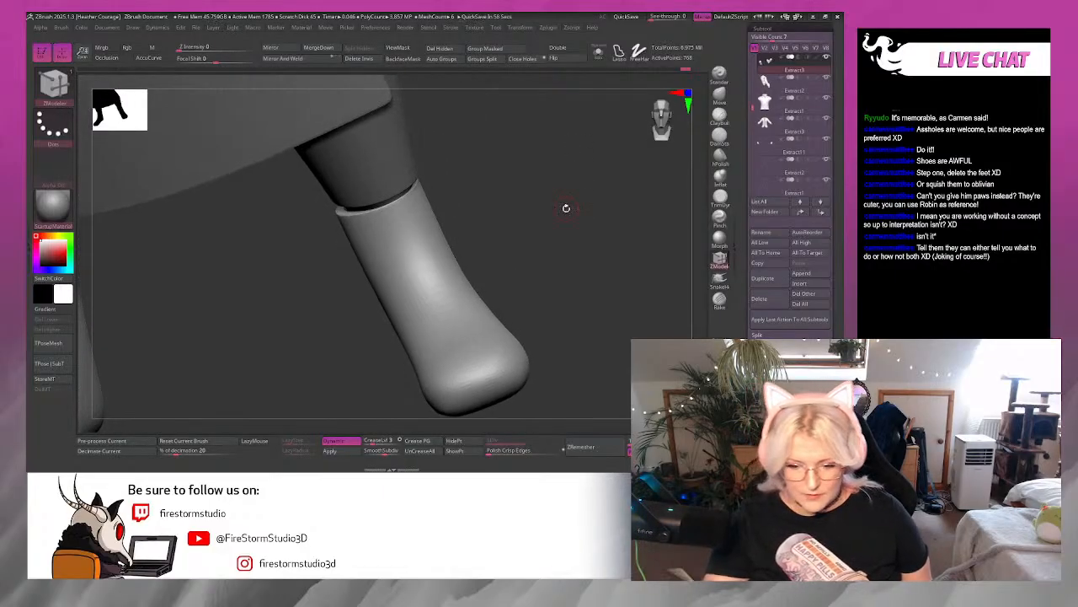
left_click(598, 52)
left_click_drag(585, 267, 528, 266)
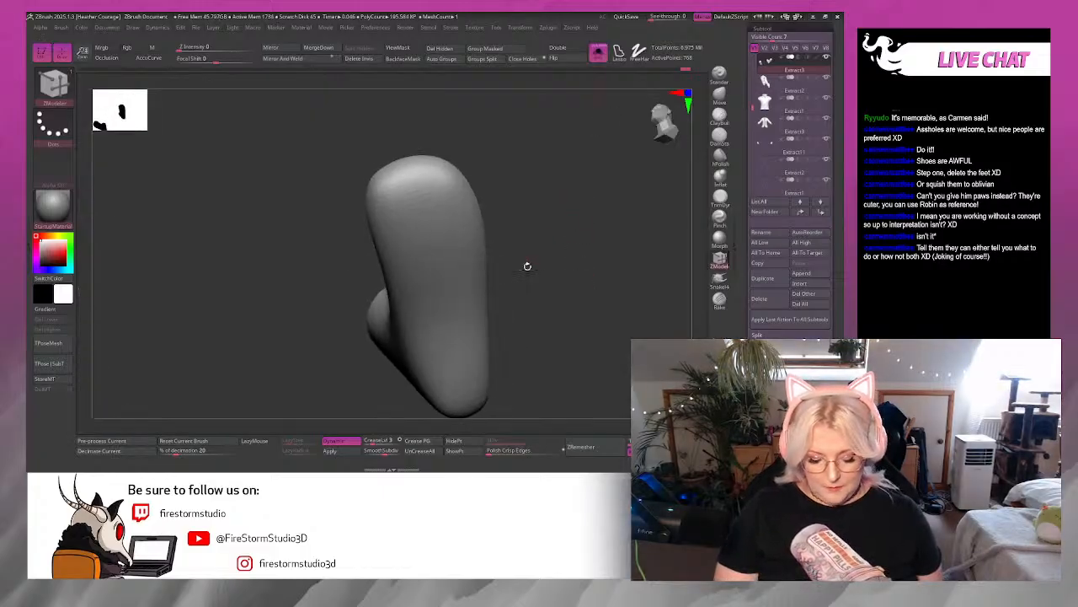
left_click(351, 452)
left_click_drag(517, 212, 583, 180)
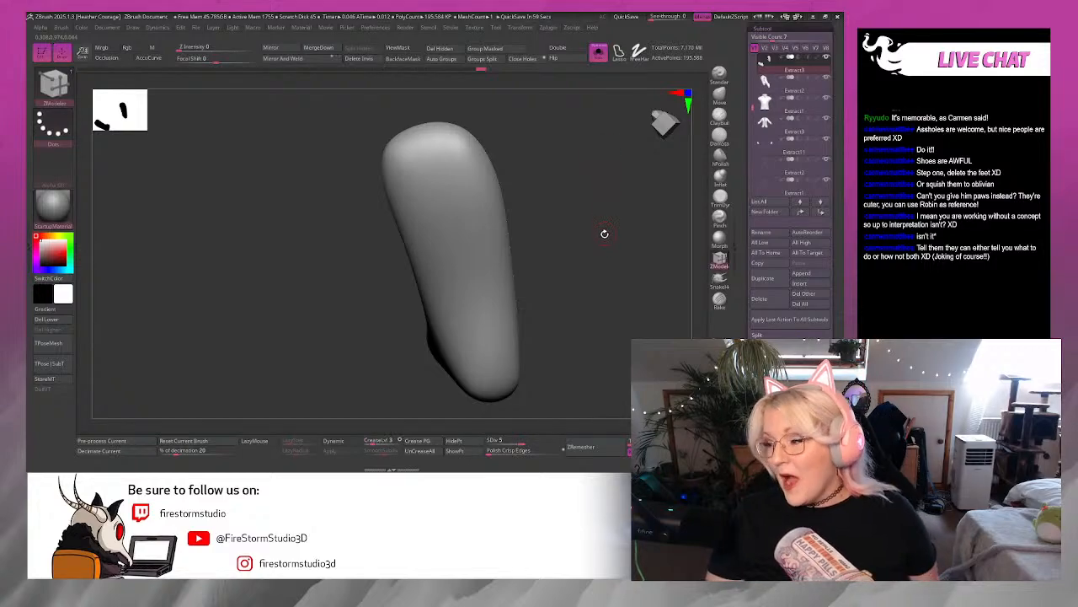
Mask the sole area on the underside of the boot and blur the mask's edge, with ZModeler as the active brush.
left_click_drag(592, 259, 552, 229)
mouse_move(454, 150)
left_mouse_down("ctrl")
mouse_move(401, 172)
mouse_move(472, 379)
mouse_move(490, 291)
mouse_move(468, 178)
mouse_move(438, 145)
mouse_move(431, 222)
mouse_move(465, 331)
left_mouse_up("ctrl")
mouse_move(480, 373)
left_mouse_down("ctrl")
mouse_move(449, 158)
mouse_move(442, 209)
mouse_move(480, 340)
left_mouse_up("ctrl")
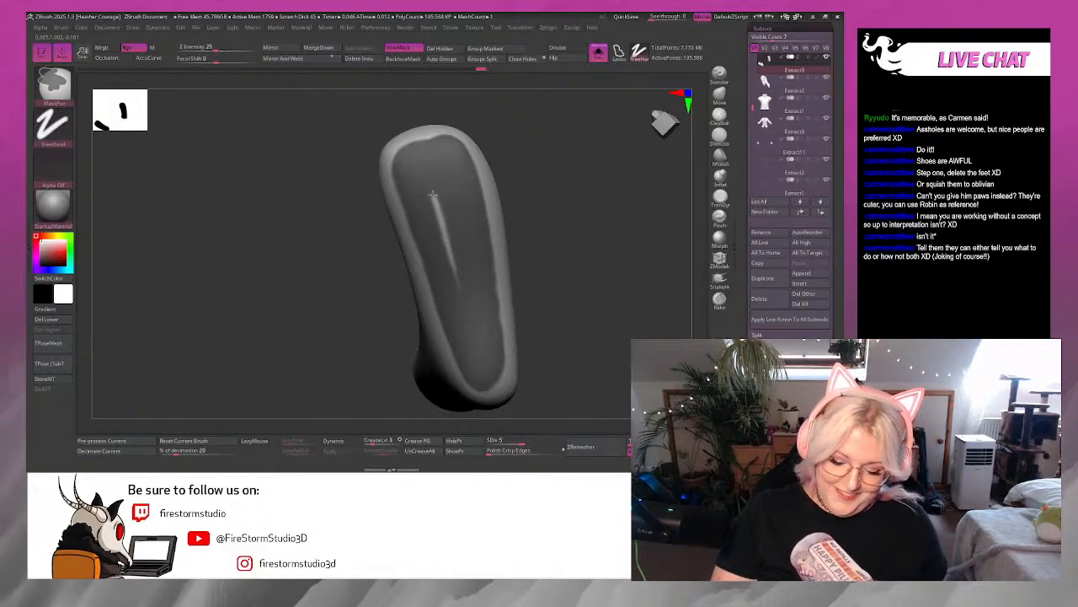
key("b")
key("z")
key("m")
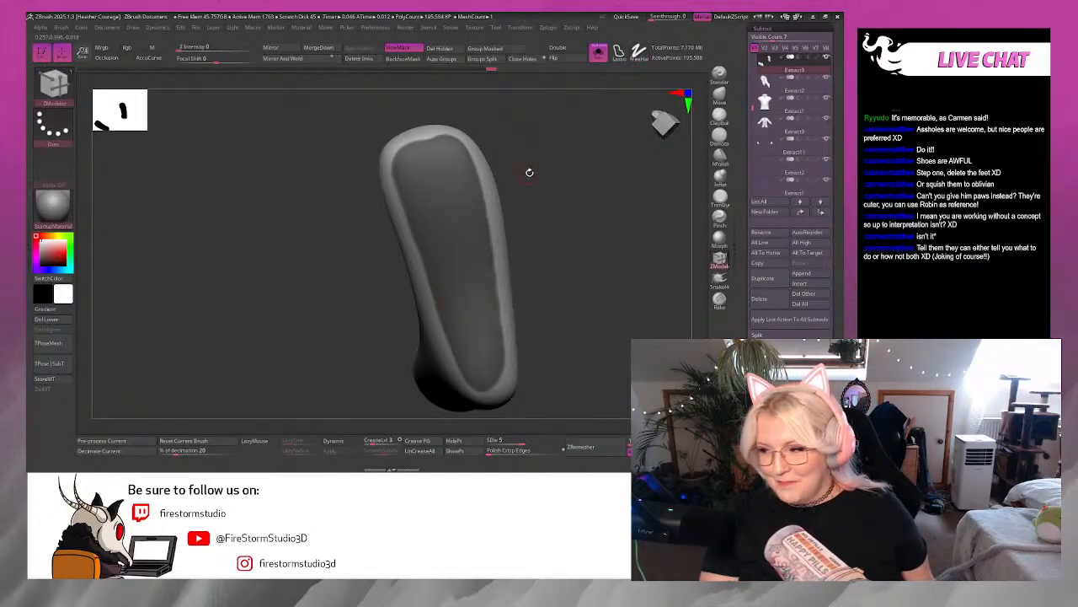
key("ctrl")
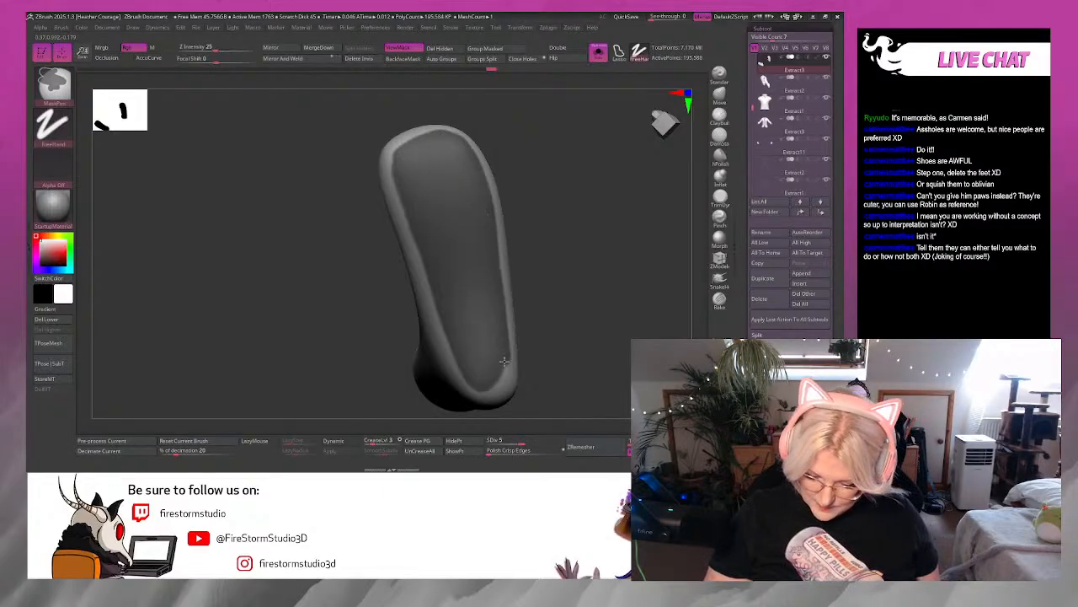
mouse_move(544, 301)
left_mouse_down()
mouse_move(575, 270)
mouse_move(477, 236)
left_mouse_up()
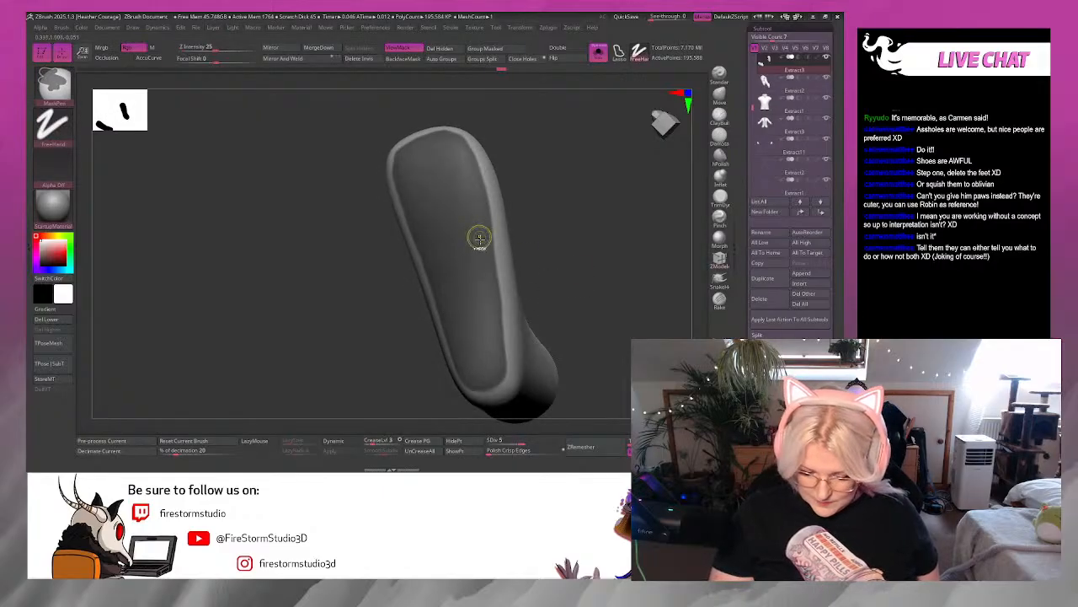
left_click(459, 245, "ctrl")
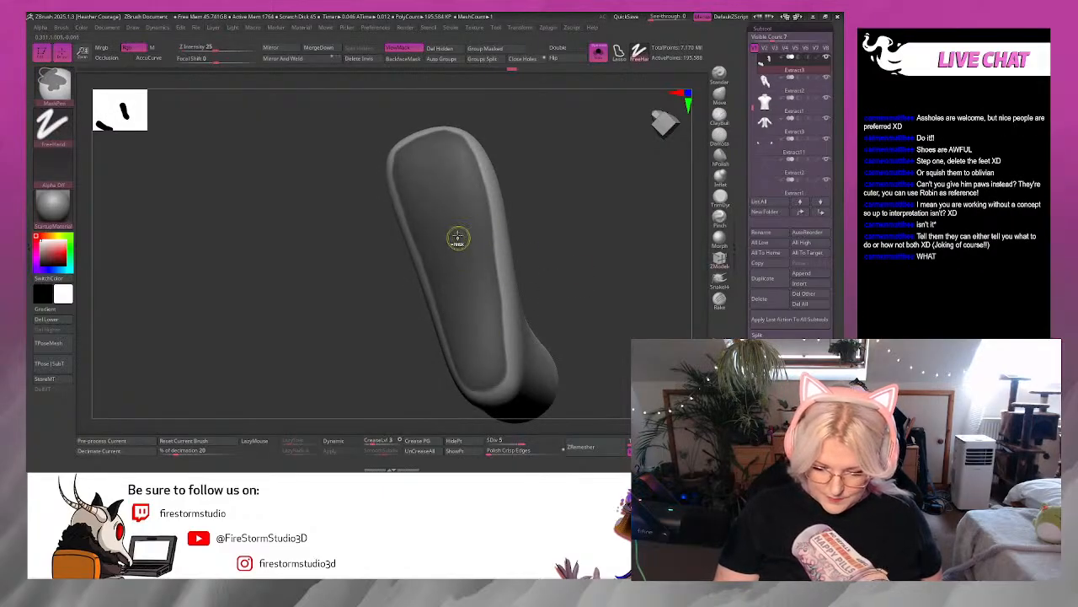
Extract the masked sole into a new subtool, clear the mask, and isolate the extracted sole with double-sided display on.
mouse_move(539, 217)
left_mouse_down()
mouse_move(597, 226)
mouse_move(594, 237)
left_mouse_up()
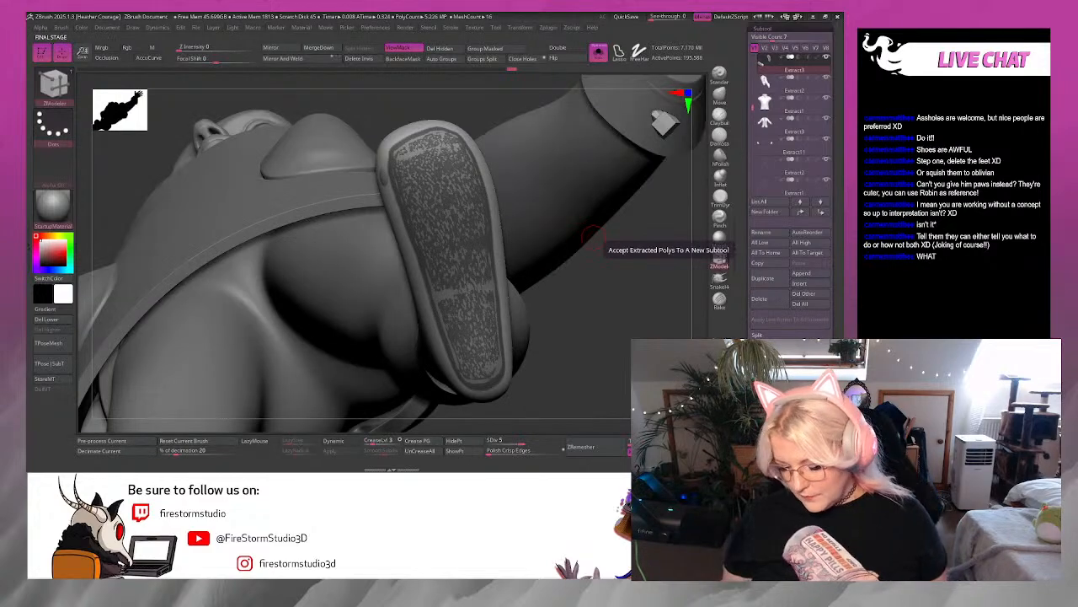
left_click(594, 237)
left_click_drag(595, 241, 613, 371, "ctrl")
key("Down")
left_click(573, 48)
left_click_drag(593, 177, 611, 232)
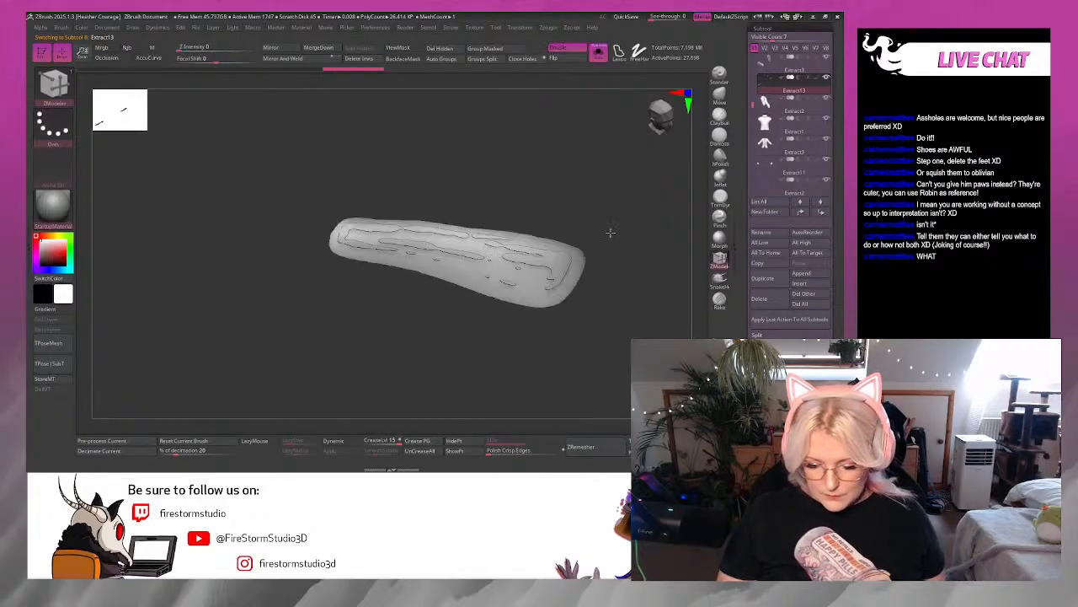
Show the extracted sole's wireframe, inspect the loose geometry inside it, and retopologise the sole with ZRemesher.
key("shift+f")
key("f")
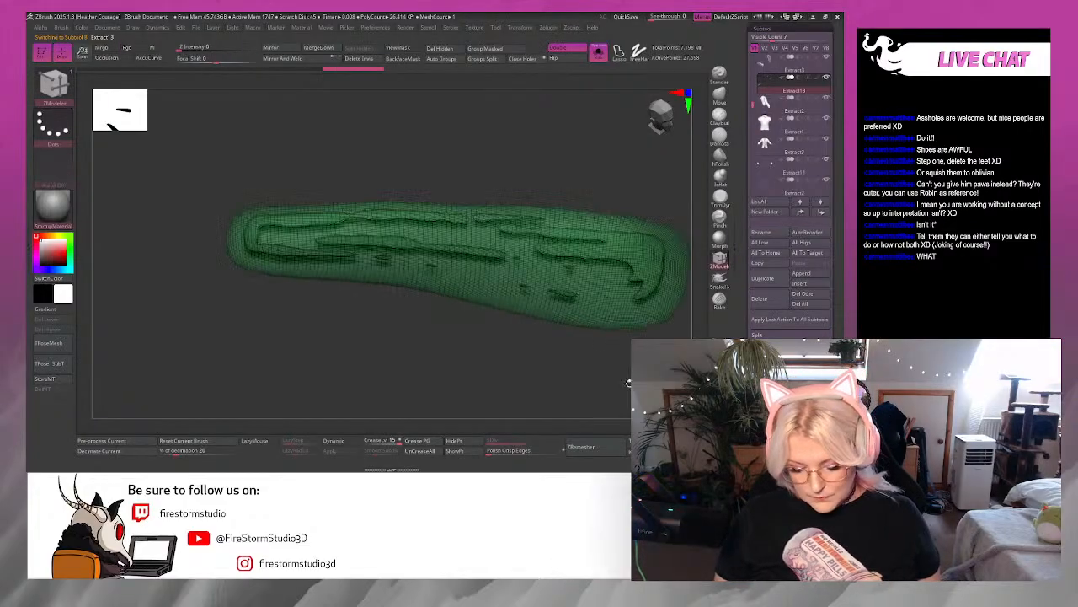
mouse_move(629, 383)
left_mouse_down()
mouse_move(578, 388)
mouse_move(597, 390)
mouse_move(590, 362)
left_mouse_up()
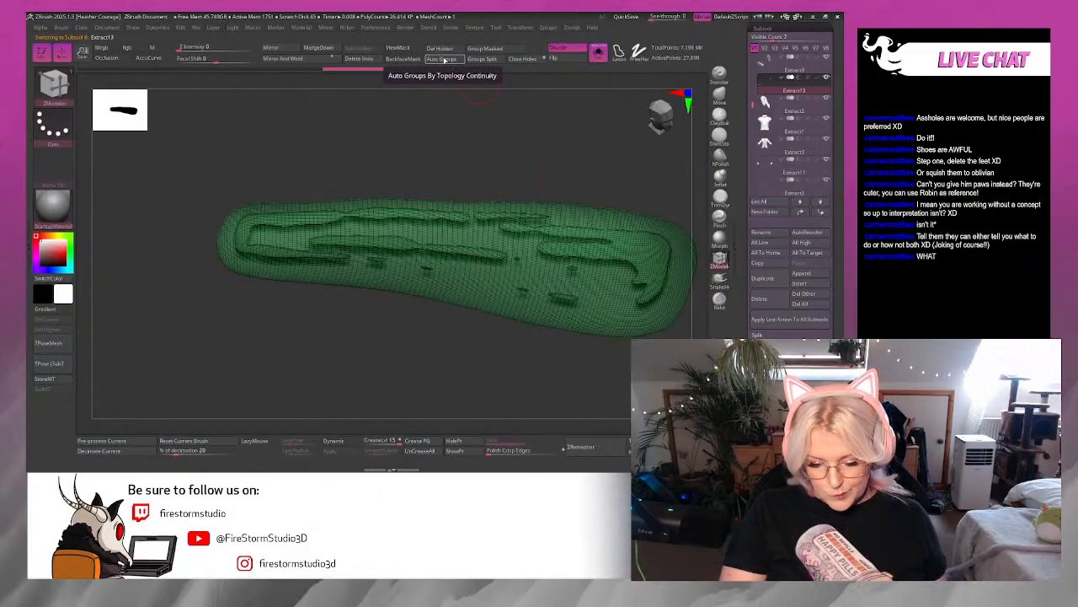
left_click_drag(508, 170, 489, 196, "alt")
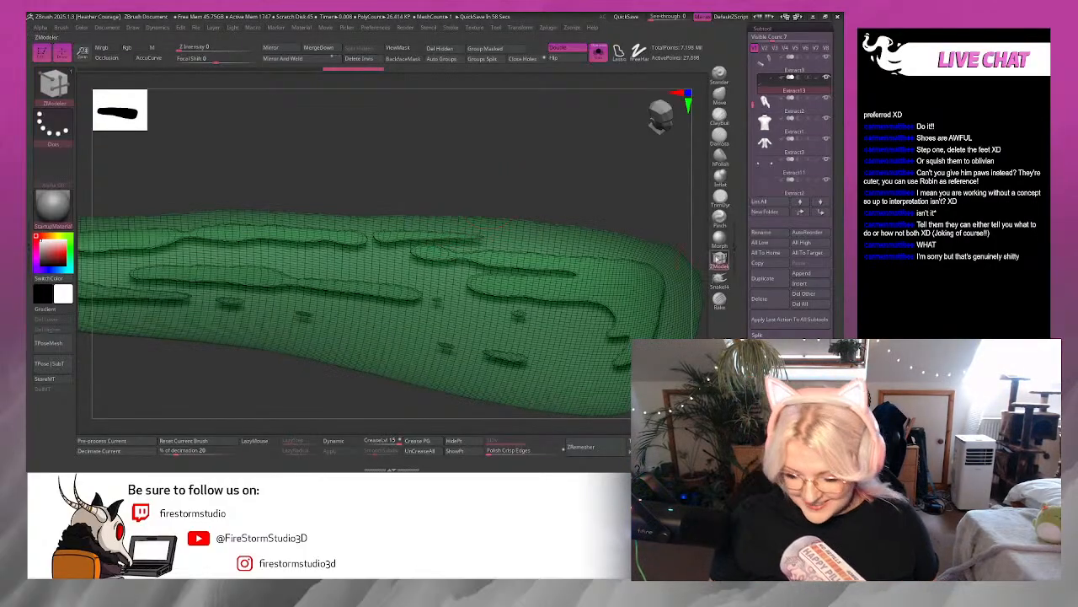
left_click_drag(552, 118, 548, 135)
left_click_drag(610, 171, 646, 282, "alt")
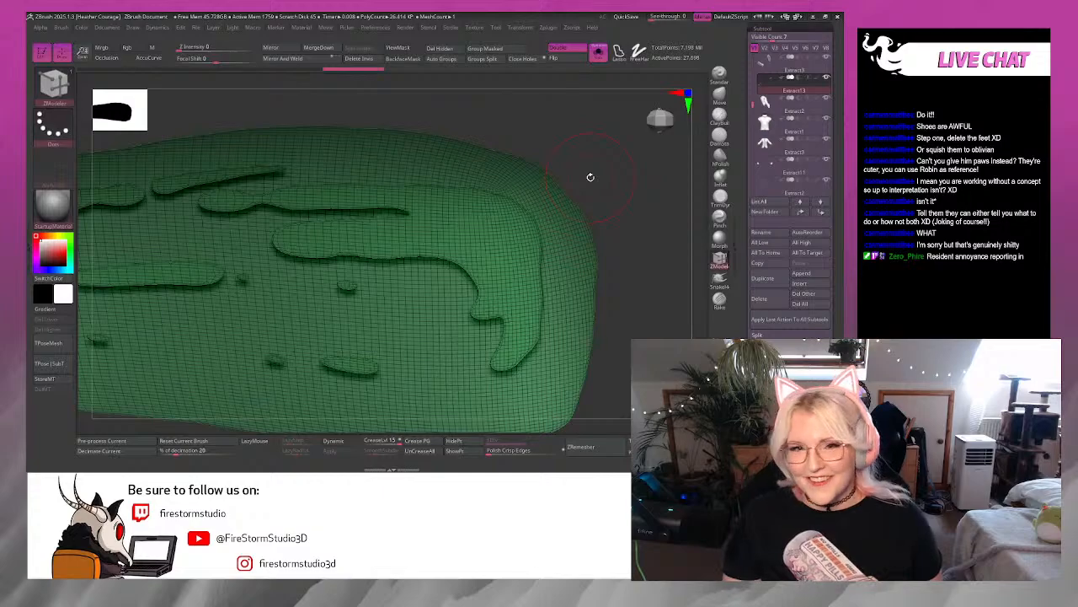
left_click_drag(627, 244, 630, 394)
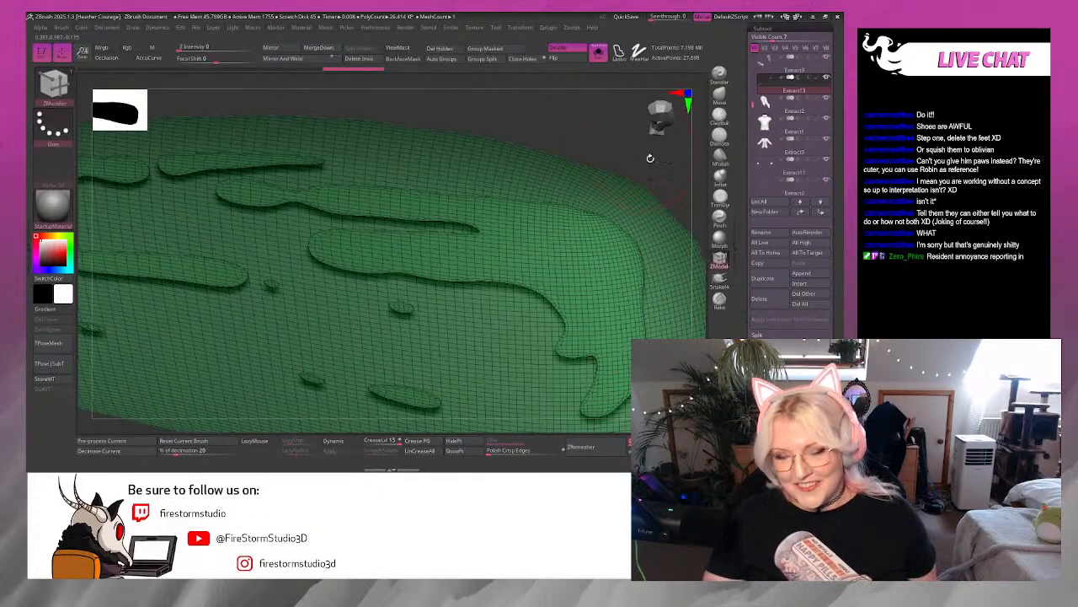
left_click_drag(666, 178, 664, 127, "alt")
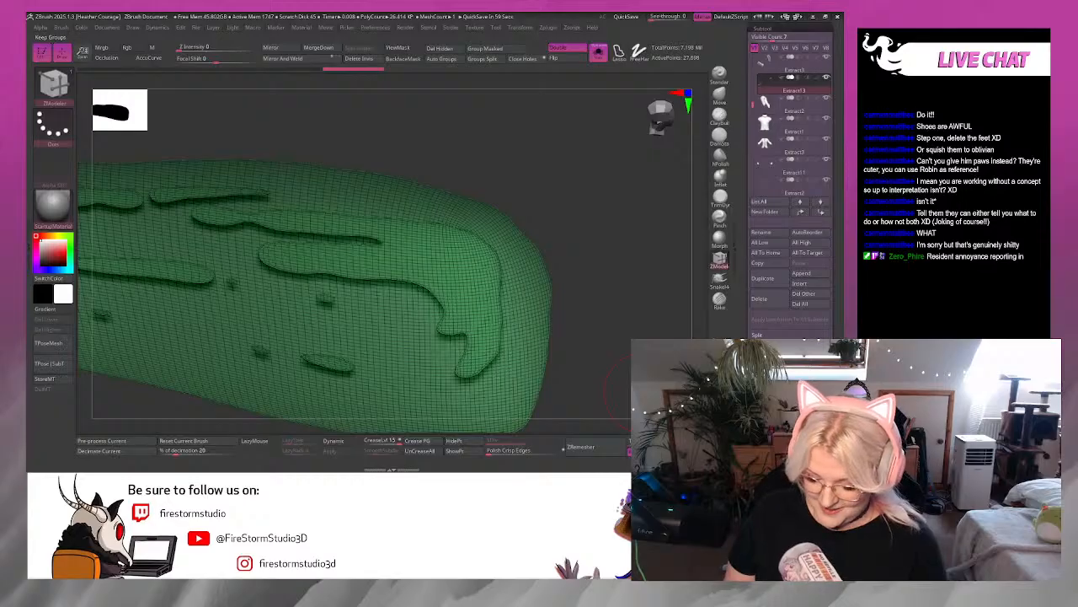
left_click(581, 446)
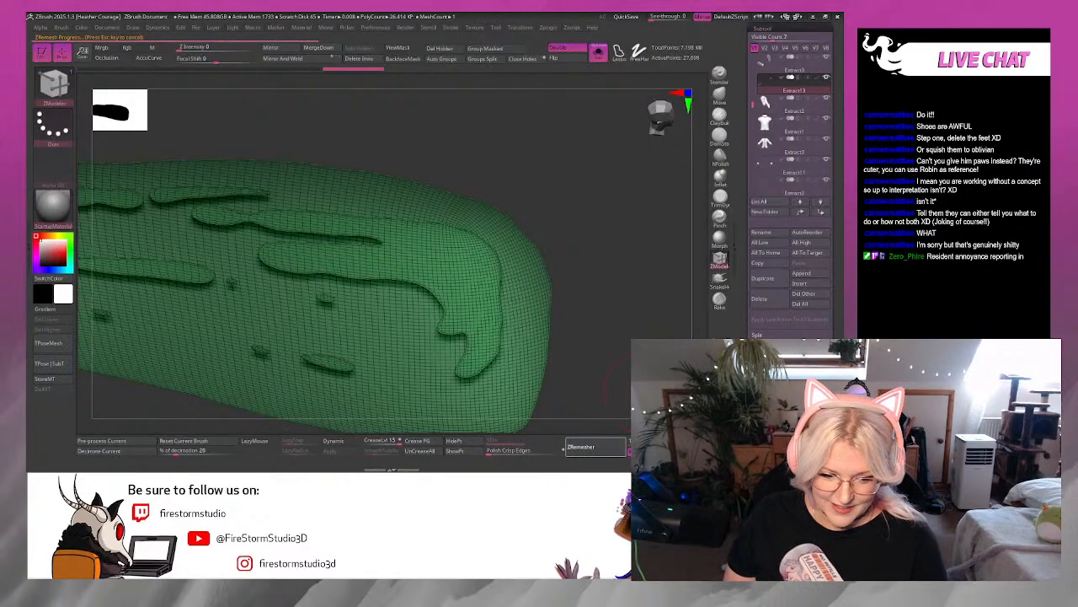
left_click_drag(617, 383, 636, 390)
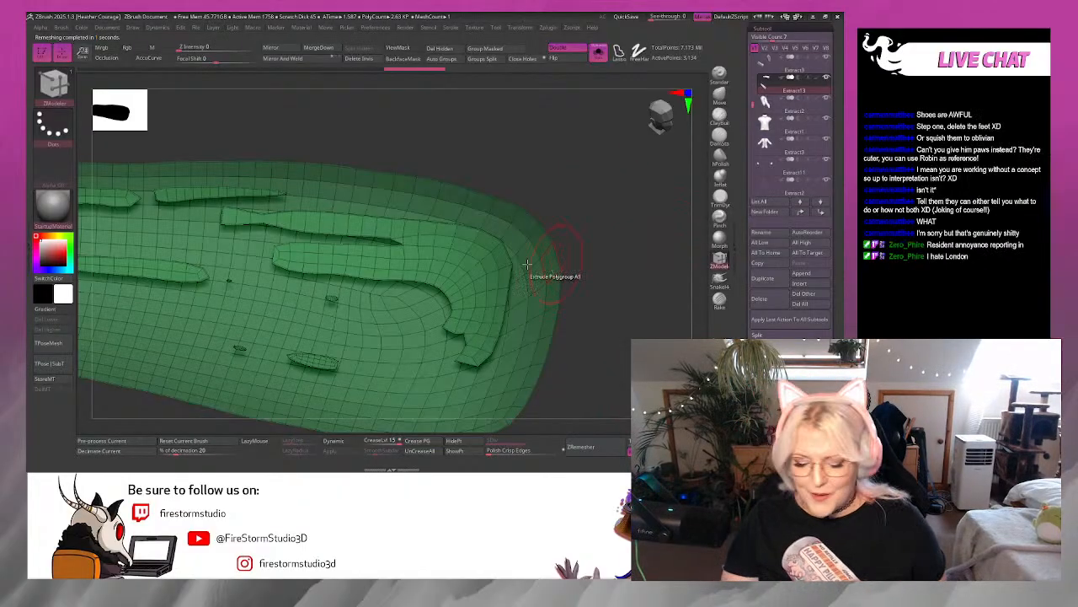
Set ZModeler's polygon action to Delete with the Island target, and remove stray pieces inside the sole's toe end.
key("space")
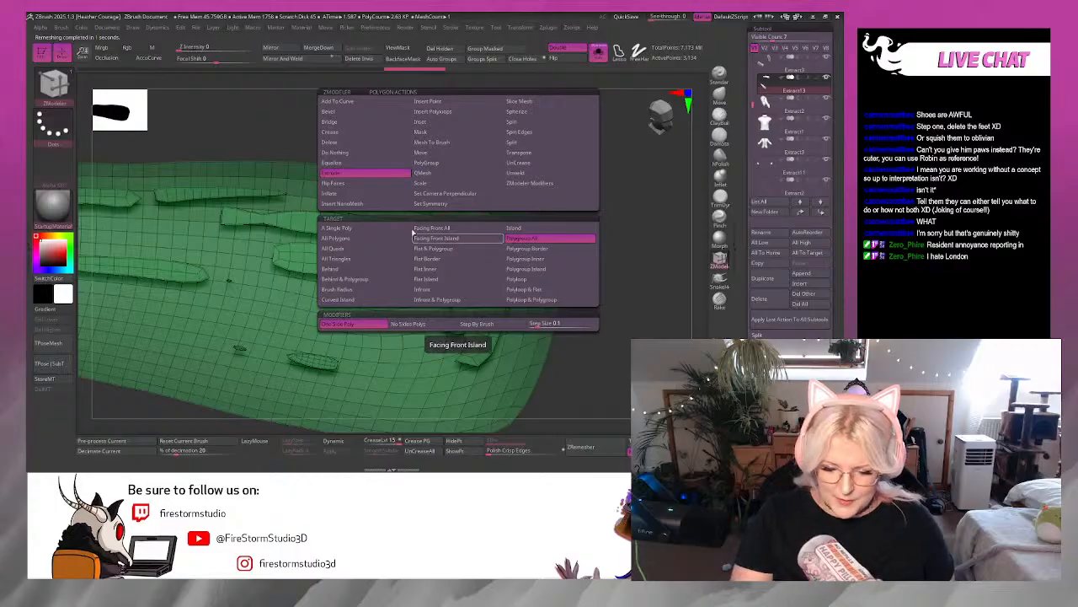
left_click(363, 142)
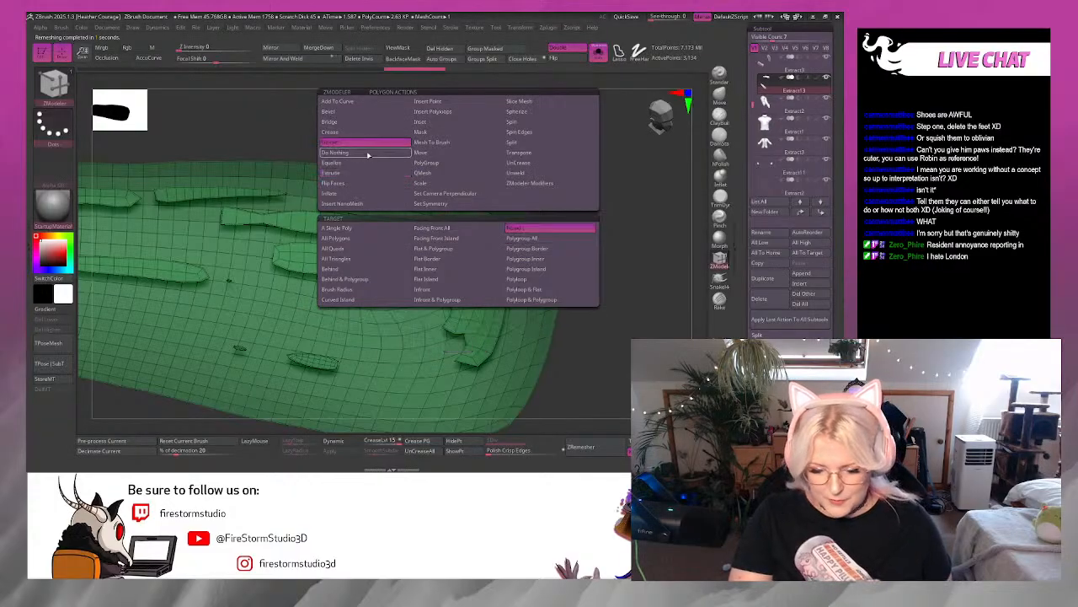
left_click(549, 237)
left_click_drag(563, 156, 641, 163)
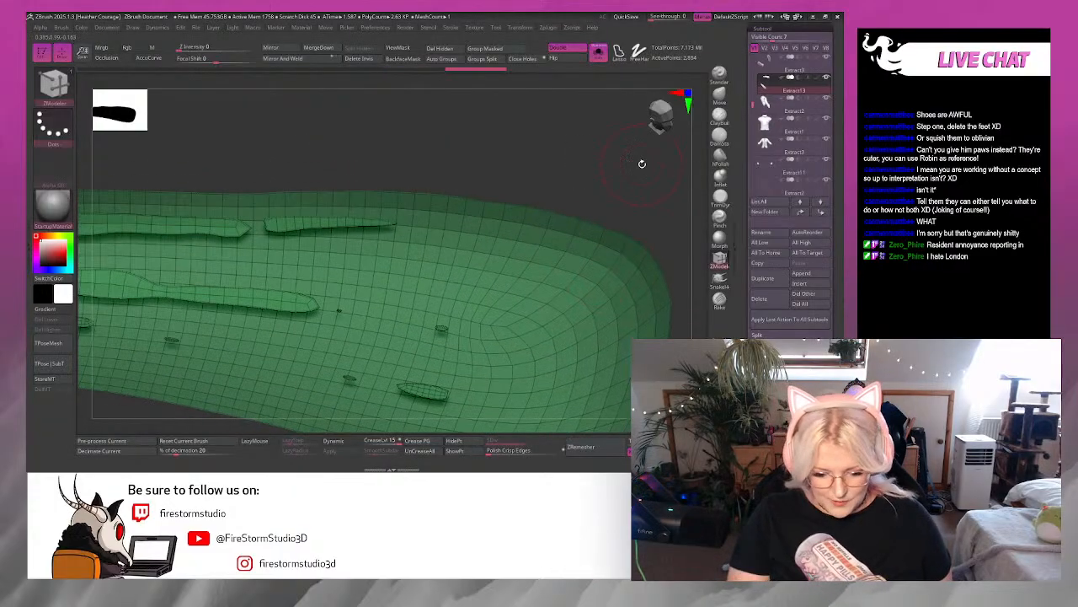
left_click(440, 327)
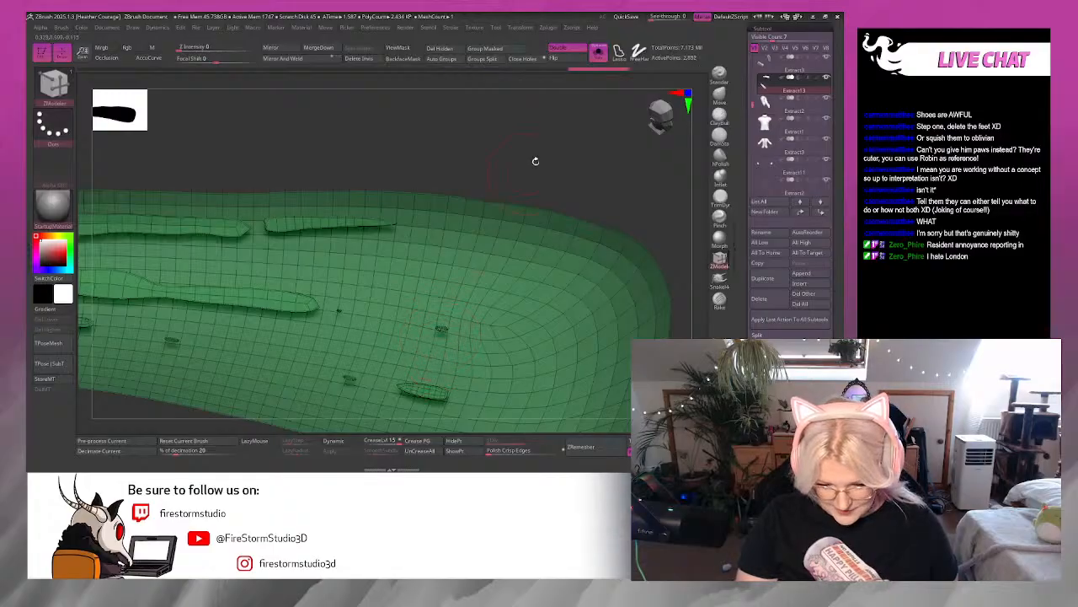
left_click_drag(534, 161, 599, 335, "alt")
left_click(447, 333)
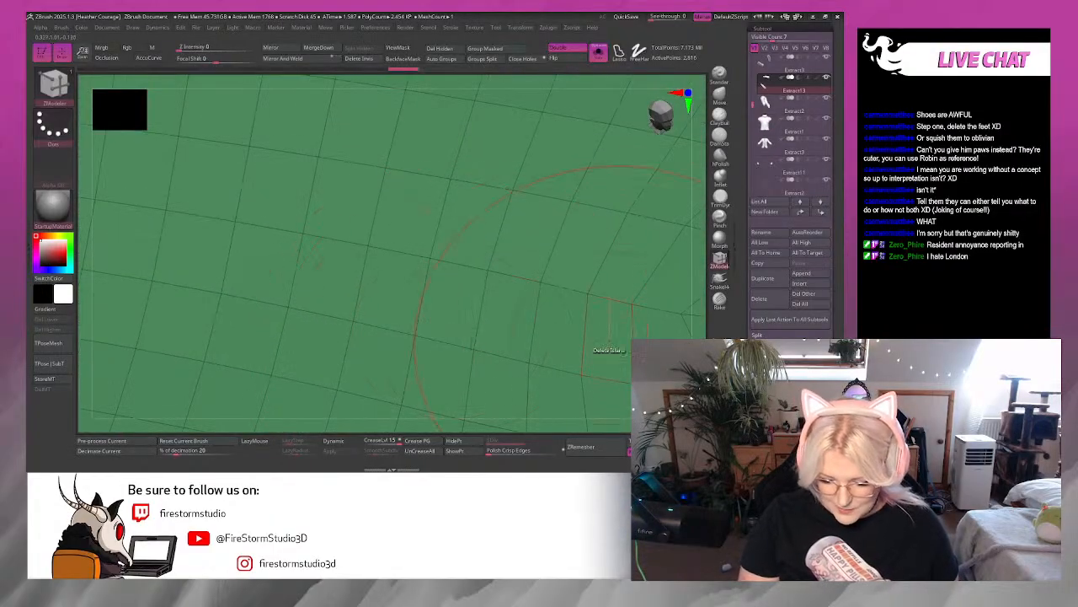
left_click_drag(703, 330, 576, 165, "alt")
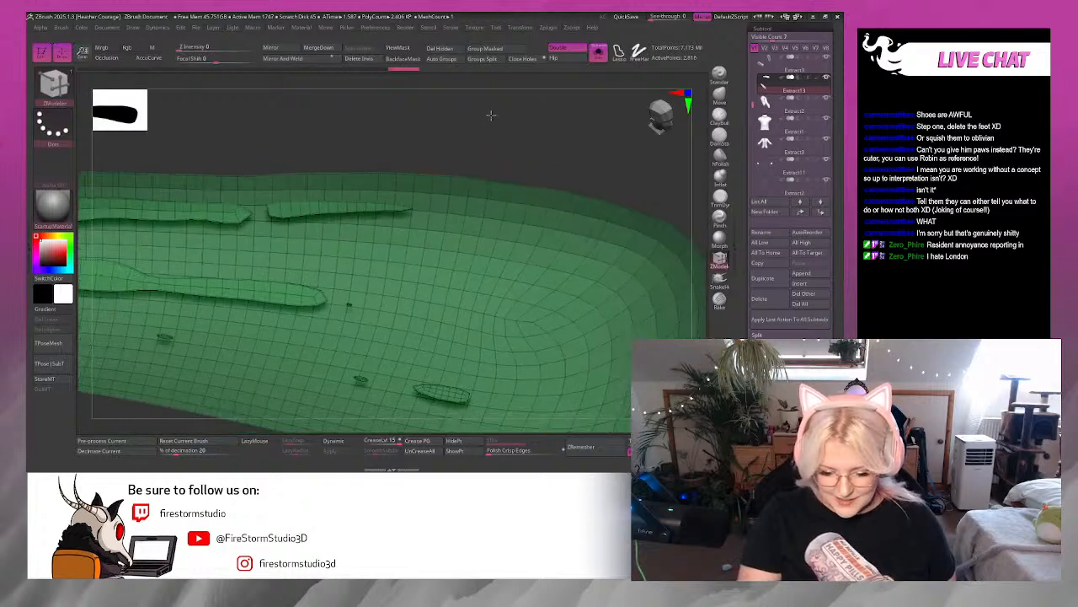
Delete the long stray strips of geometry running along the inside of the sole.
left_click_drag(491, 113, 506, 172)
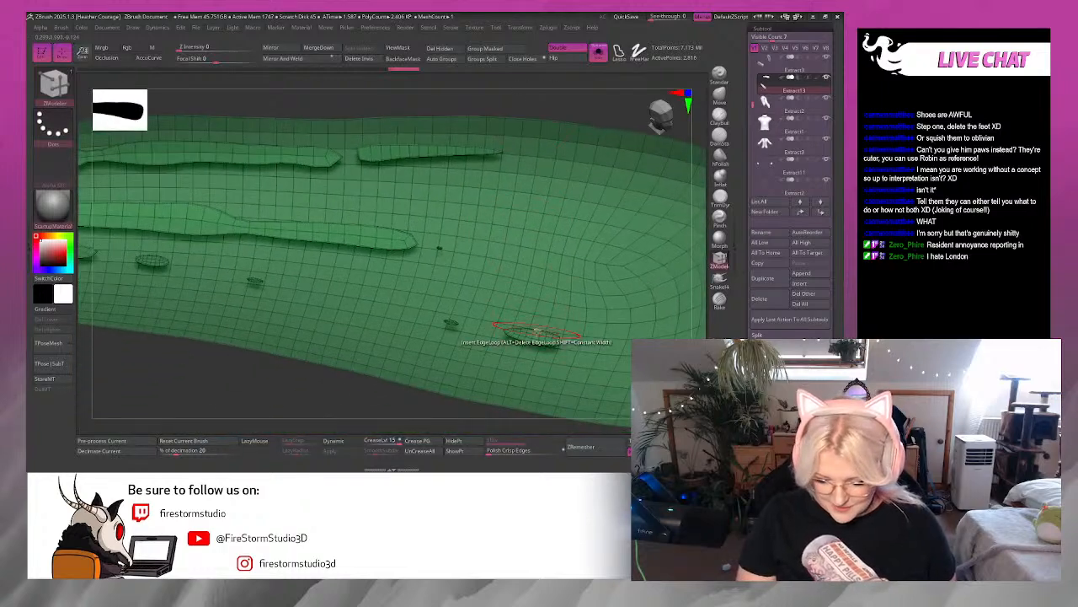
left_click(422, 156)
left_click(342, 240)
left_click(305, 156)
Delete the small oval islands left inside the middle and heel half of the sole.
left_click_drag(224, 362, 451, 363, "alt")
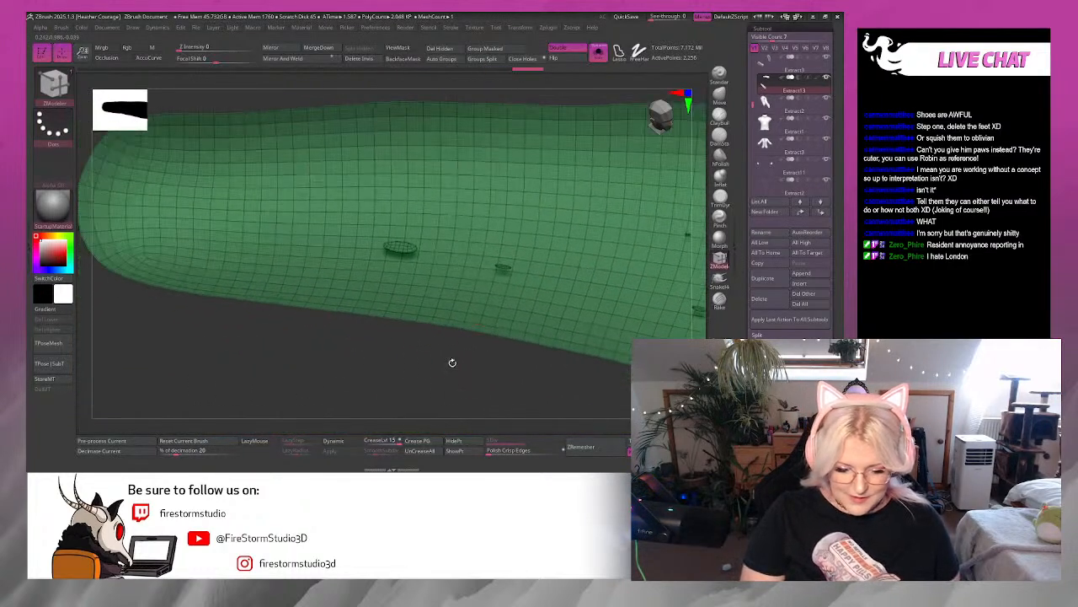
left_click_drag(383, 358, 444, 416, "alt")
left_click(177, 396)
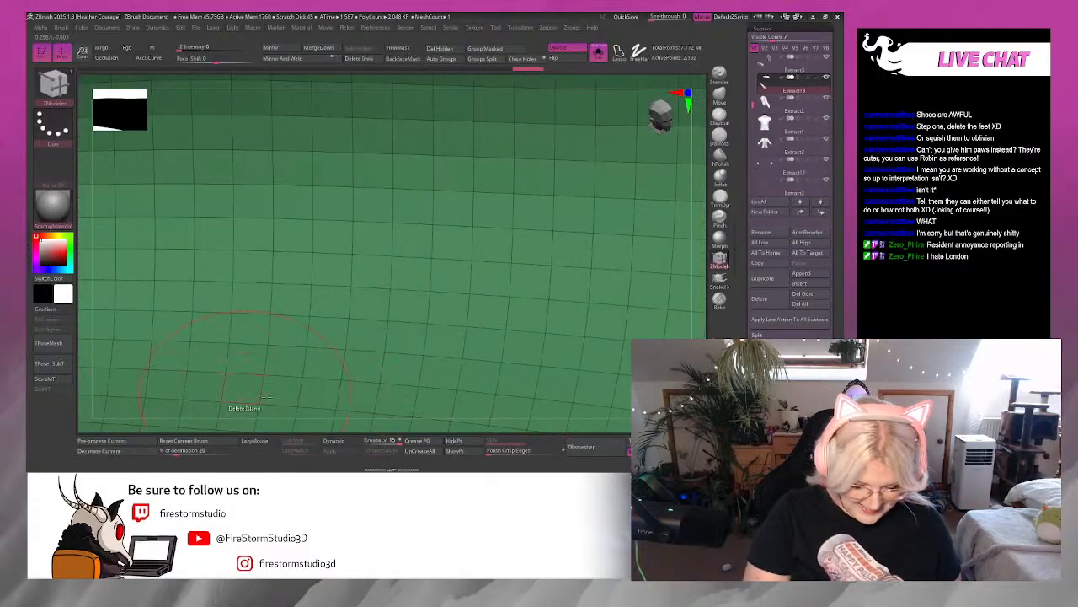
left_click_drag(695, 324, 672, 116)
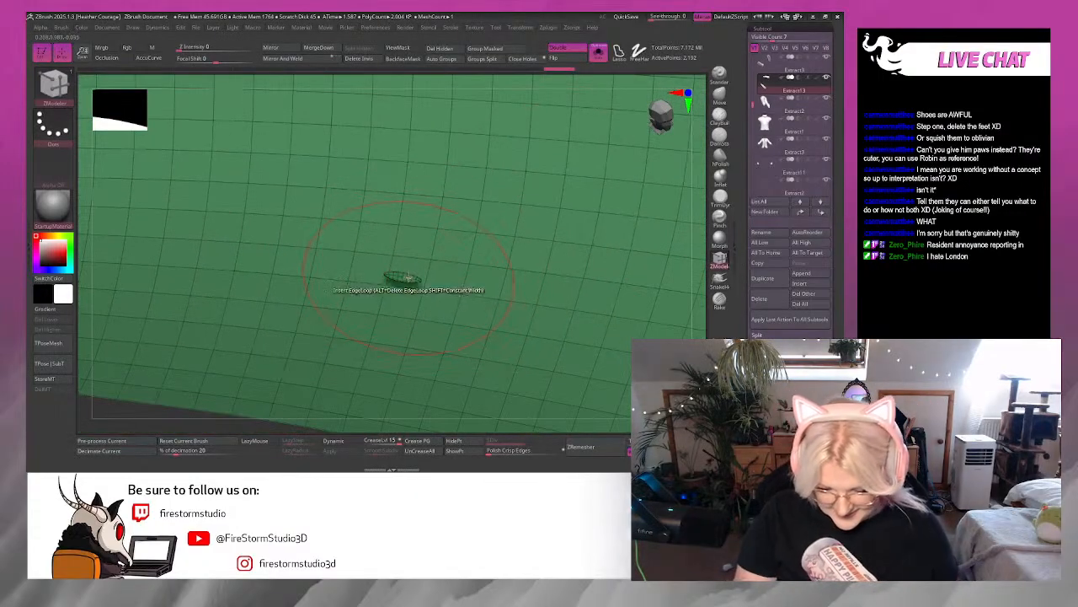
left_click(402, 282)
left_click_drag(692, 334, 265, 118, "alt")
left_click(562, 210)
Delete the remaining tiny stray islands from the sole mesh and check both soles as a whole.
left_click_drag(400, 386, 385, 267, "alt")
left_click_drag(480, 272, 309, 364, "alt")
mouse_move(622, 262)
left_mouse_down()
mouse_move(642, 233)
mouse_move(715, 248)
mouse_move(573, 337)
left_mouse_up()
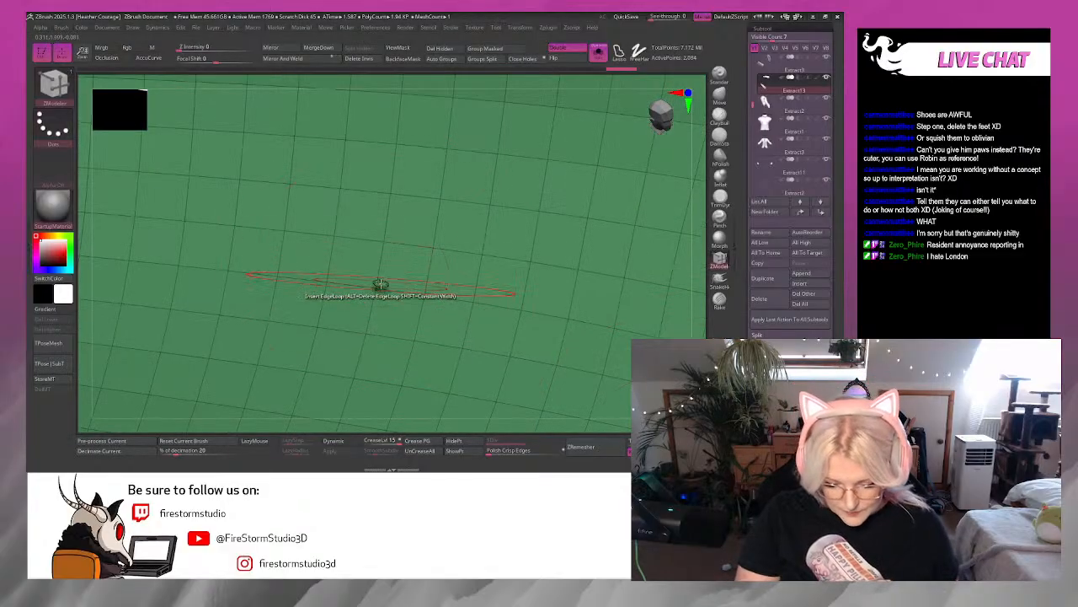
left_click(382, 285)
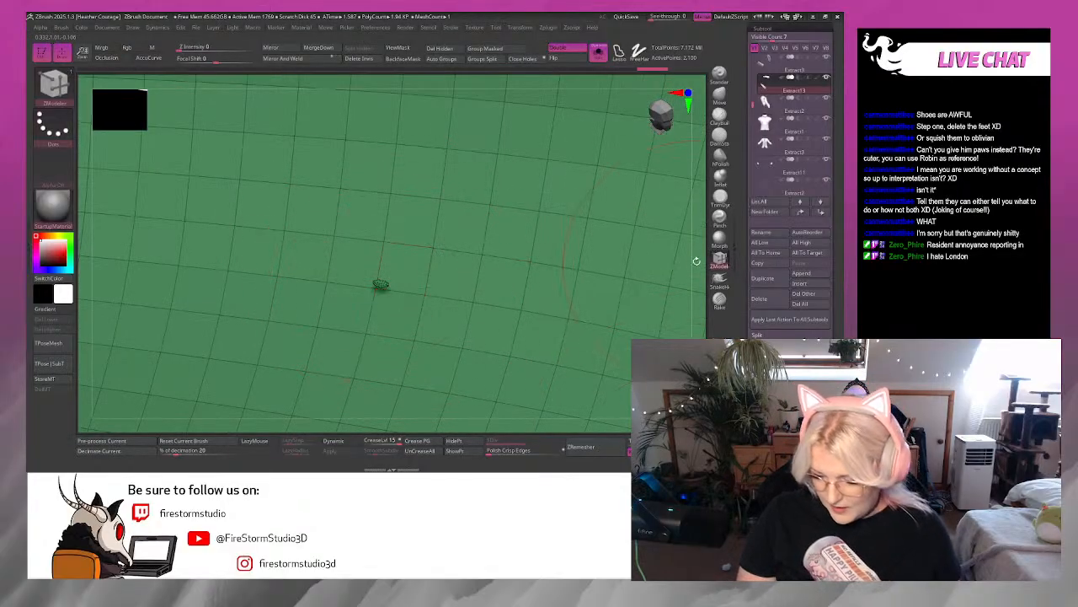
left_click_drag(697, 262, 703, 316, "alt")
left_click(381, 284)
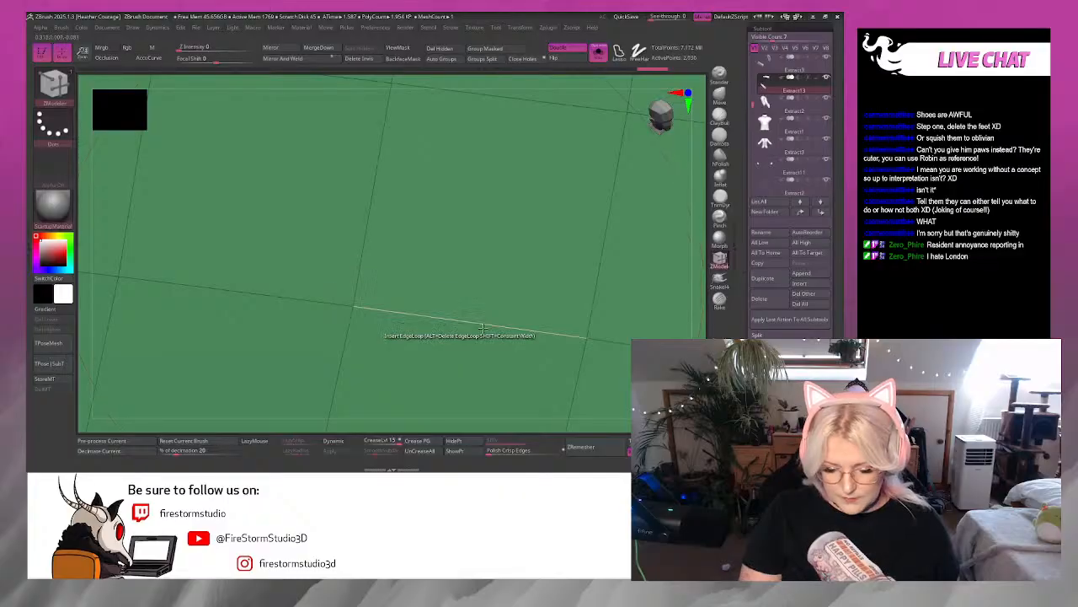
key("f")
mouse_move(388, 287)
left_mouse_down()
mouse_move(589, 281)
mouse_move(631, 299)
mouse_move(562, 173)
mouse_move(633, 272)
mouse_move(640, 307)
left_mouse_up()
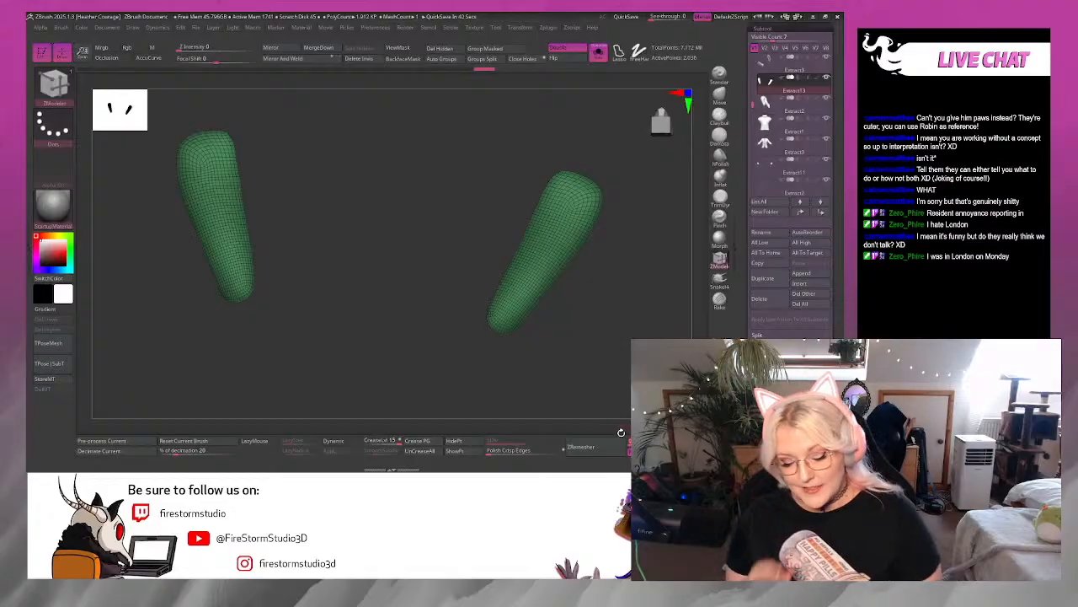
Remesh both soles with ZRemesher into a coarser grid and check their shape from the side and underneath.
left_click(595, 444)
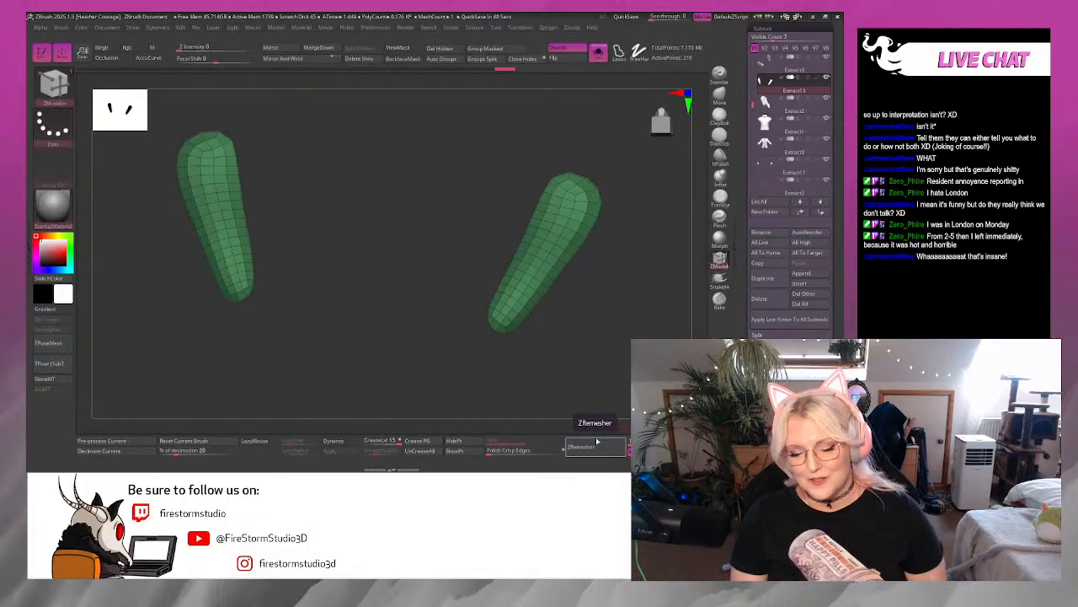
left_click_drag(598, 401, 624, 375)
left_click_drag(632, 296, 634, 168)
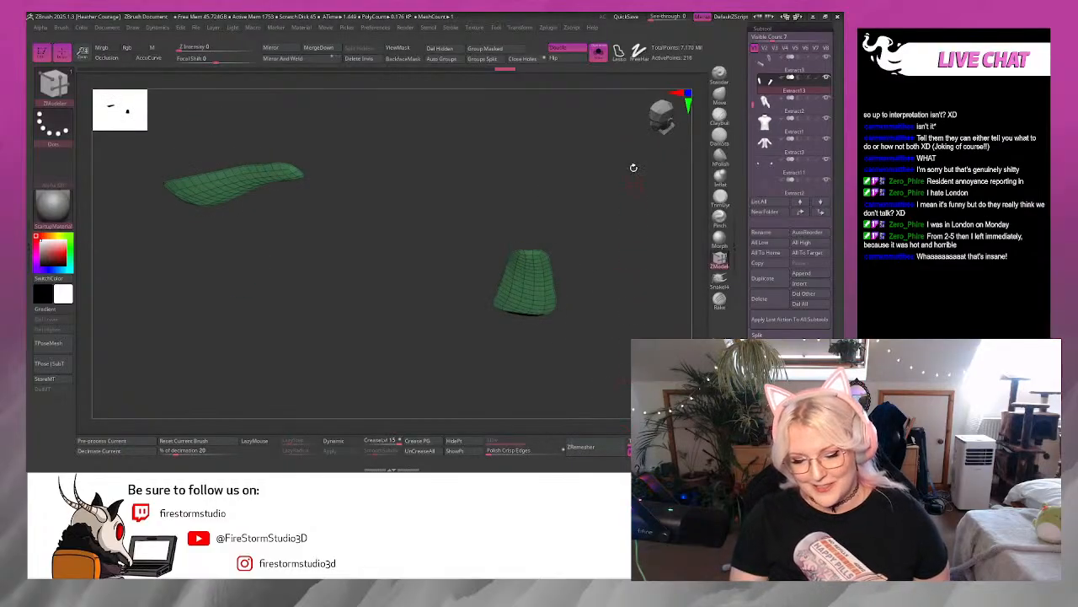
left_click_drag(598, 249, 622, 303)
left_click_drag(520, 344, 318, 371, "alt")
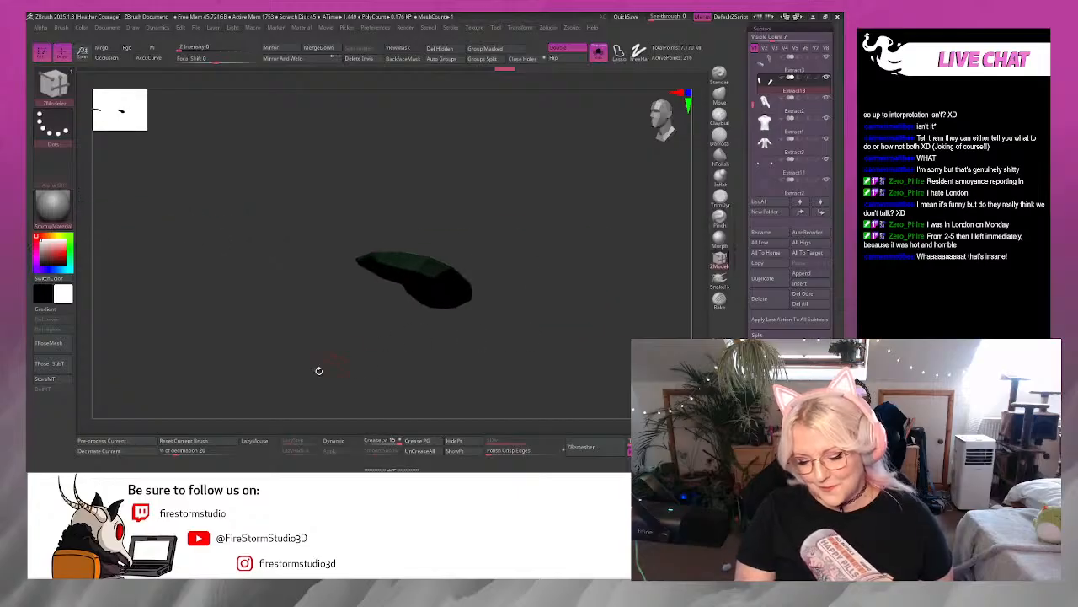
left_click_drag(514, 314, 577, 145)
left_click_drag(580, 259, 604, 248)
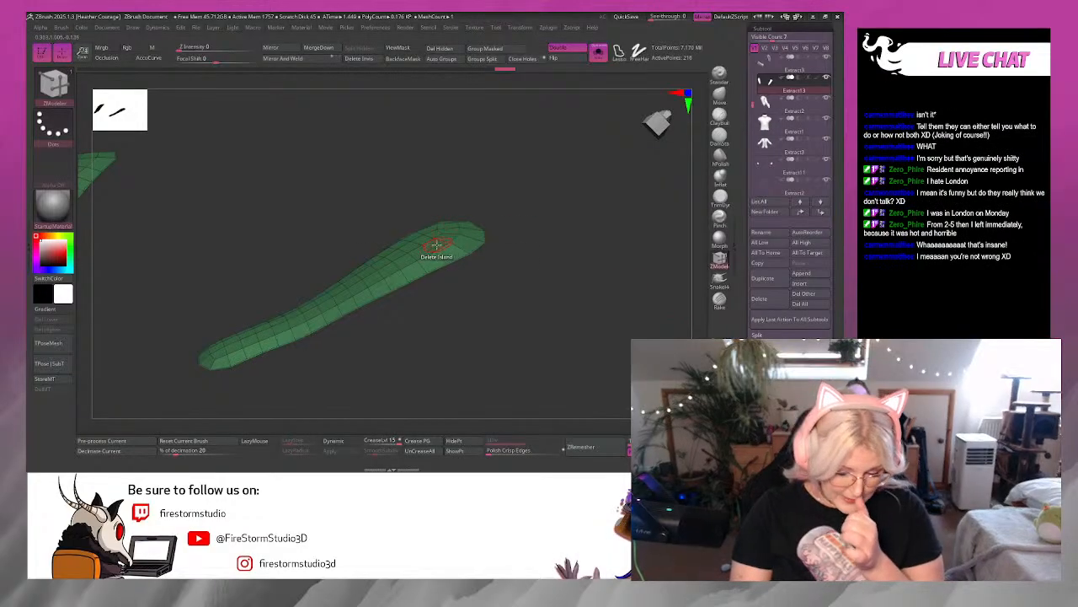
Set ZModeler's polygon action to Extrude with the Polygroup All target and extrude the flat soles into slabs.
key("space")
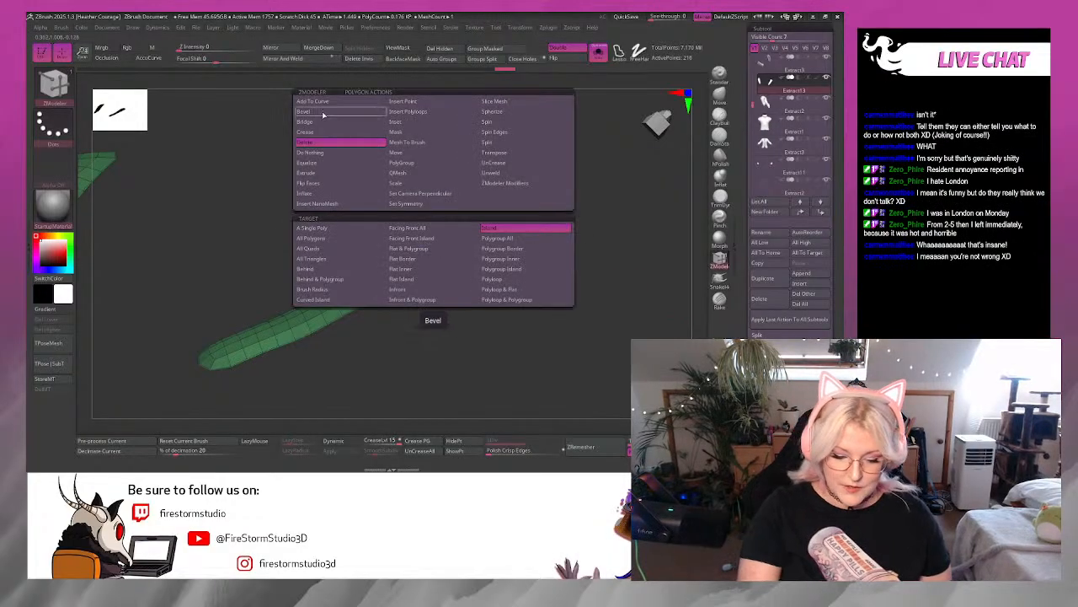
left_click(329, 173)
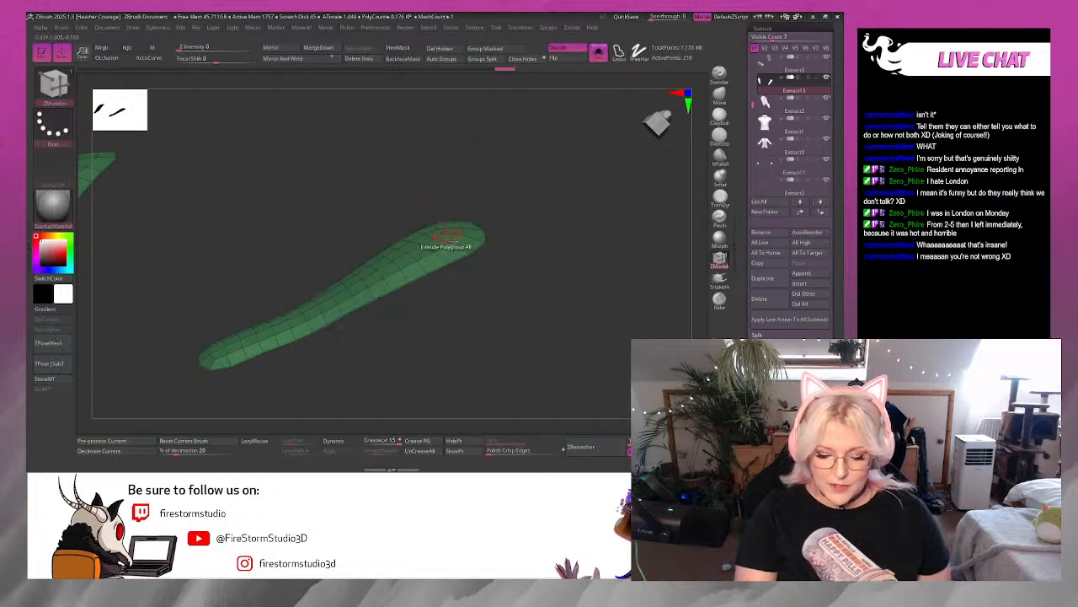
key("space")
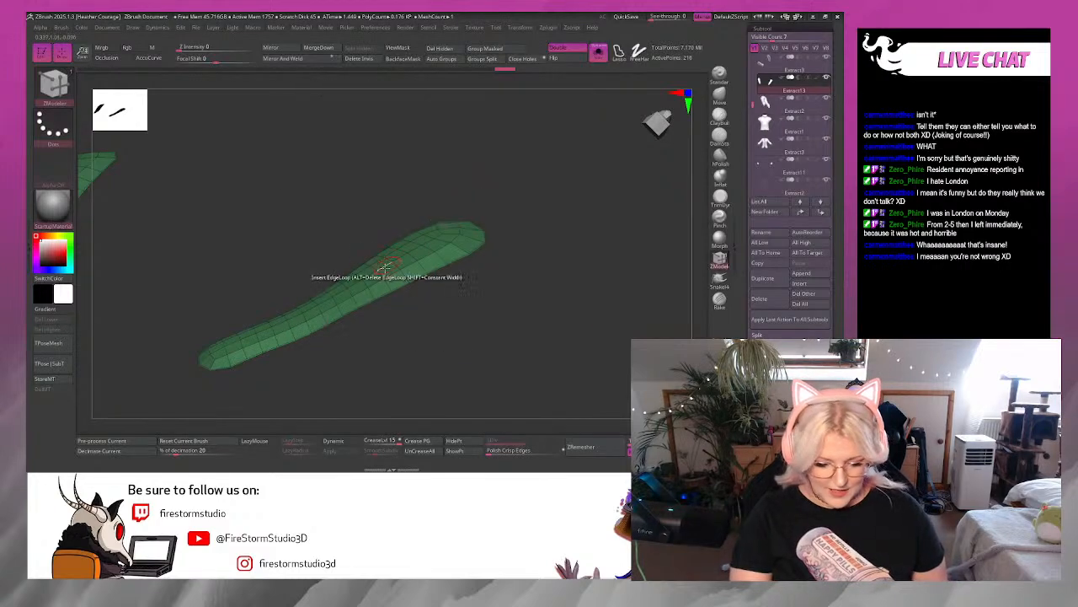
left_click_drag(389, 270, 383, 253)
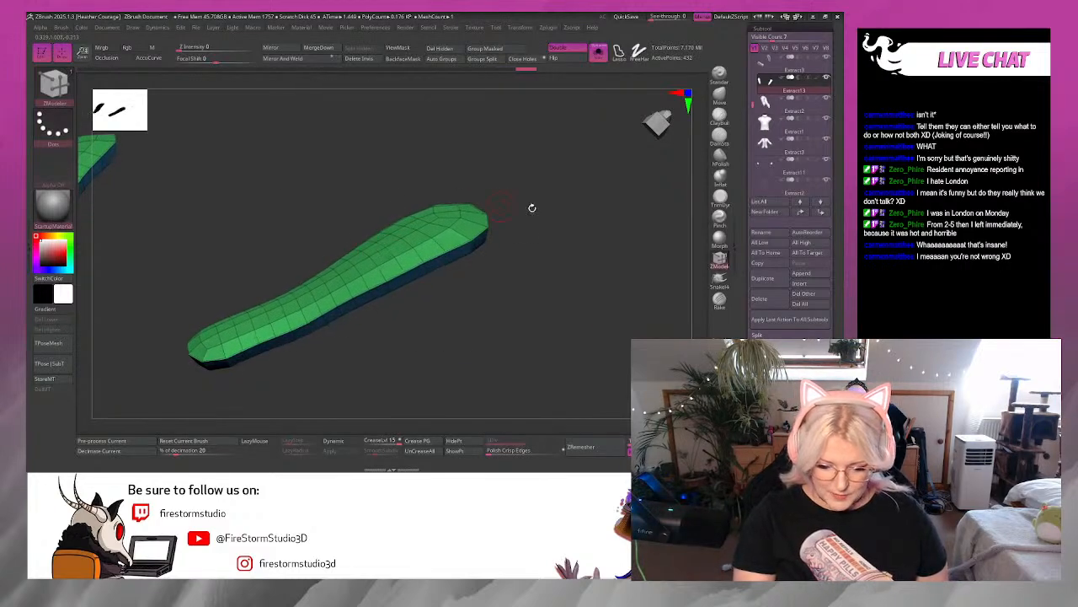
Polish the crisp edges of the extruded soles and check the rim from below.
left_click_drag(533, 207, 545, 390)
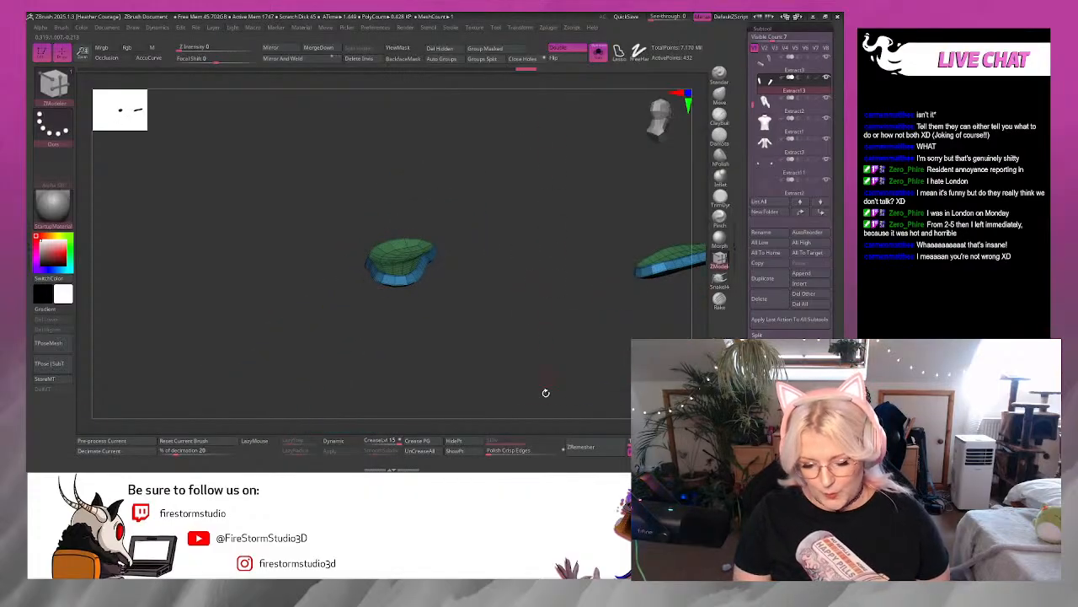
left_click(497, 451)
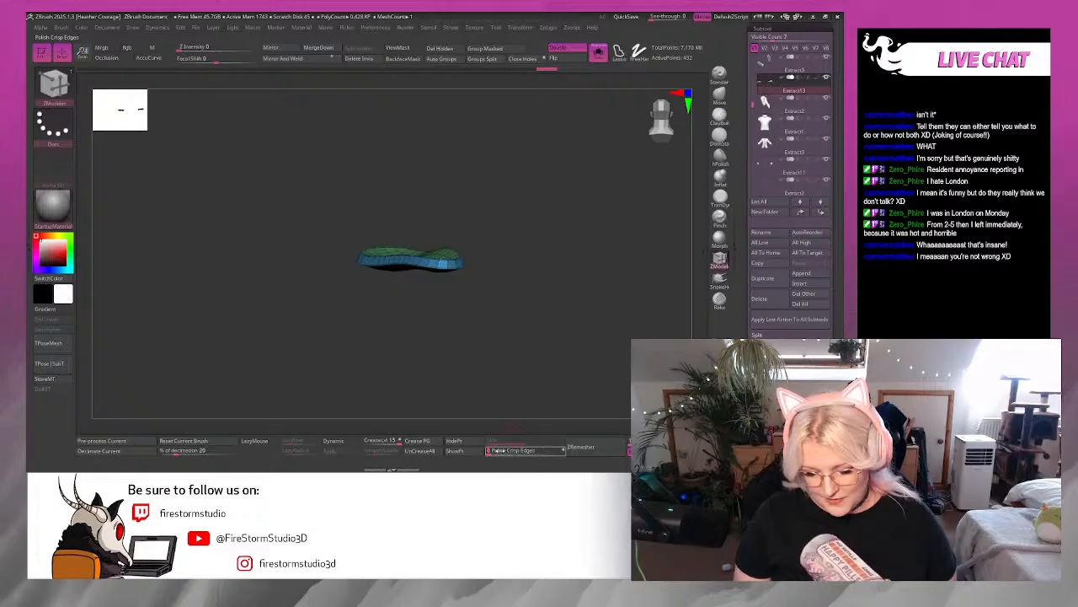
left_click_drag(542, 382, 599, 291)
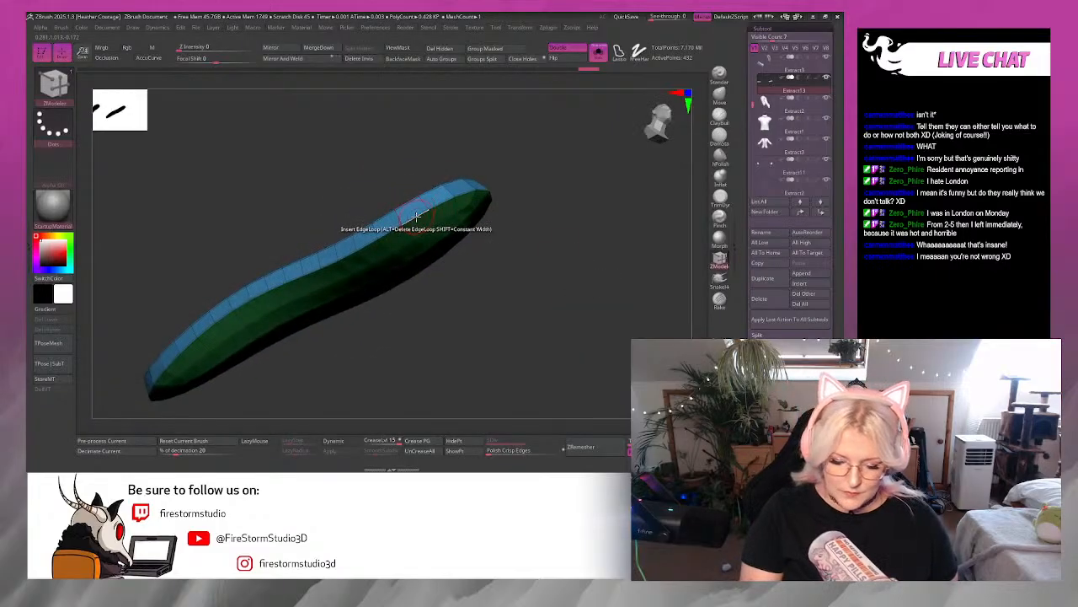
Set ZModeler's edge action to Scale with the EdgeLoop Complete target and try it on the sole's rim.
key("space")
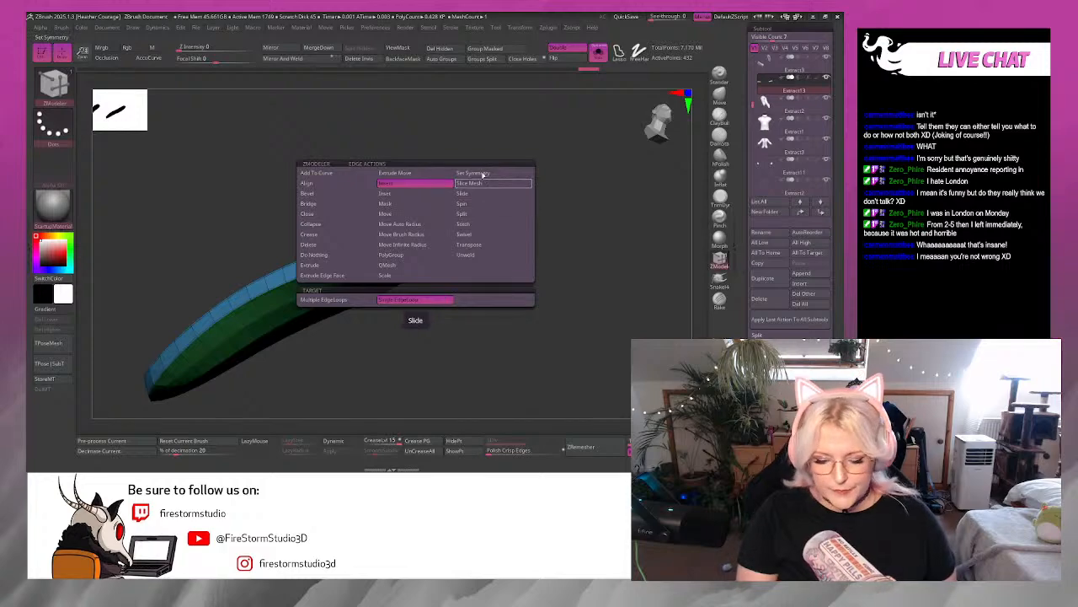
left_click(390, 276)
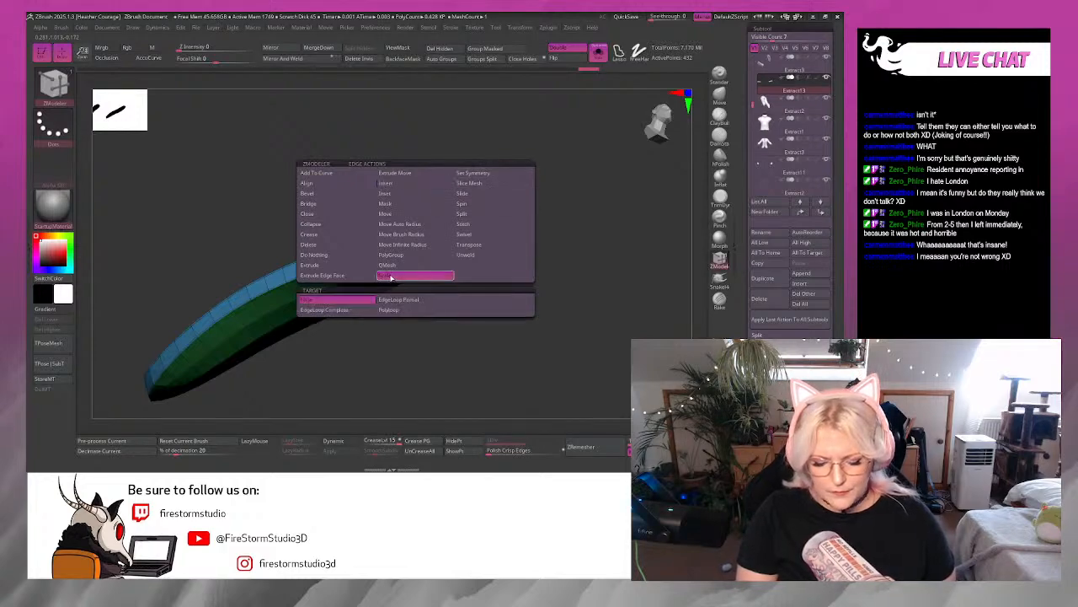
left_click(361, 309)
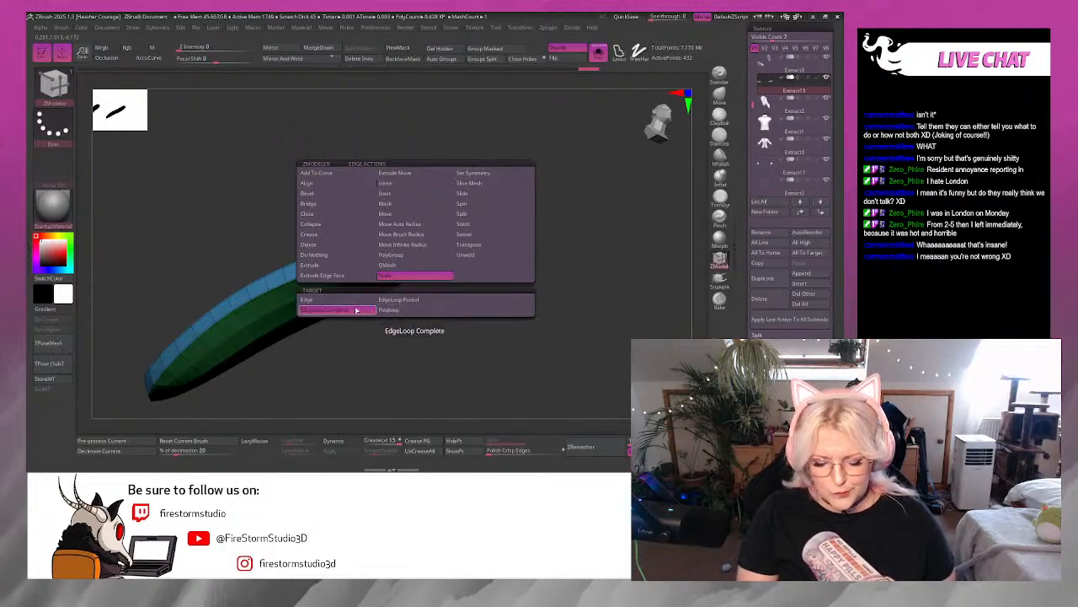
left_click_drag(389, 364, 363, 183)
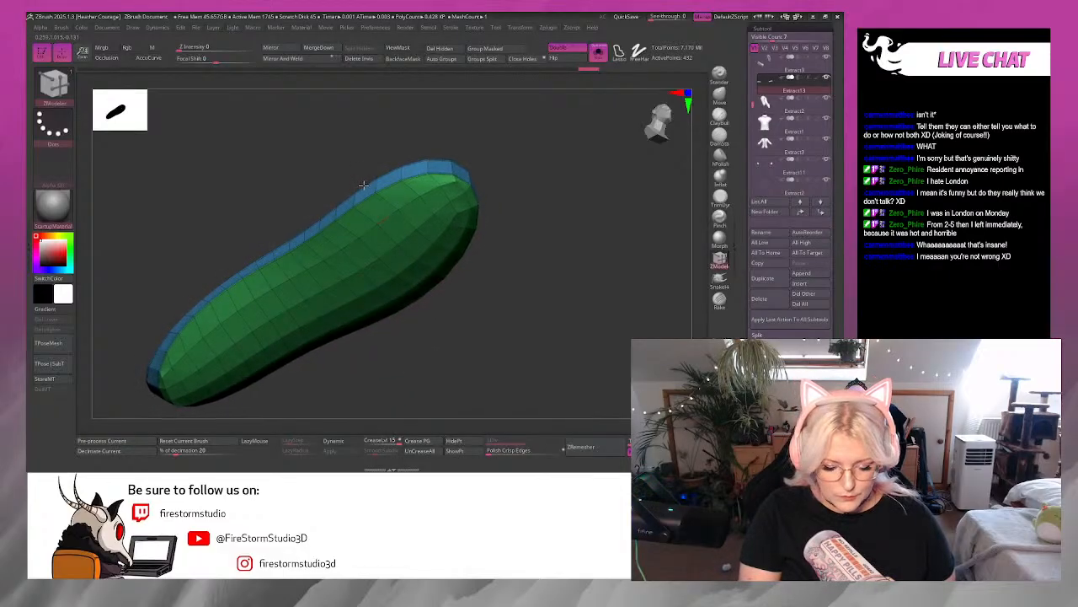
left_click_drag(520, 178, 557, 229)
Polish the soles' crisp edges again and check their thickness and curvature in side view.
left_click(496, 450)
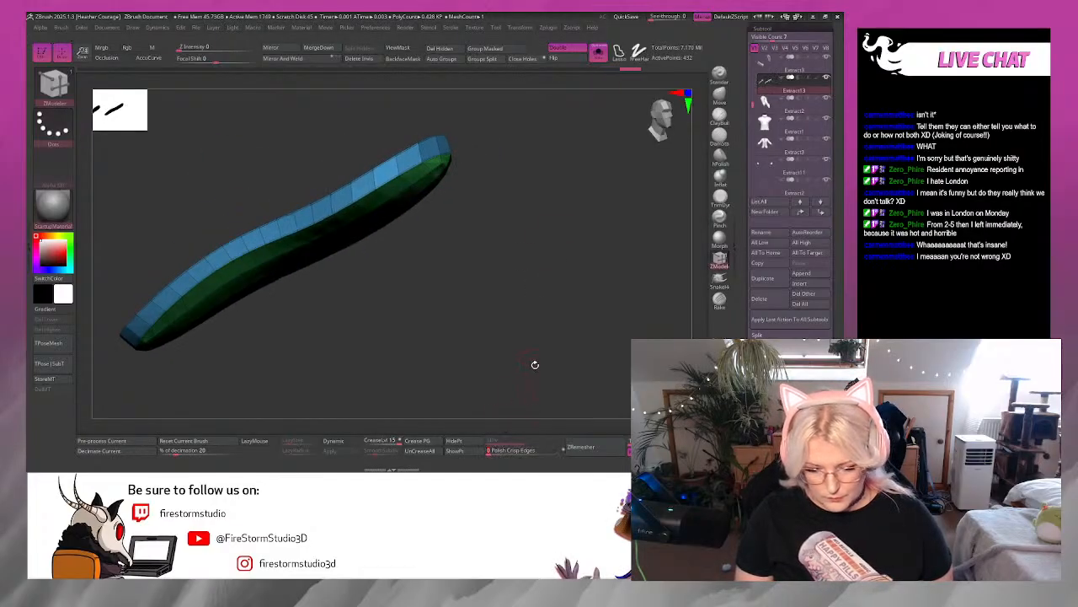
left_click_drag(535, 364, 498, 340)
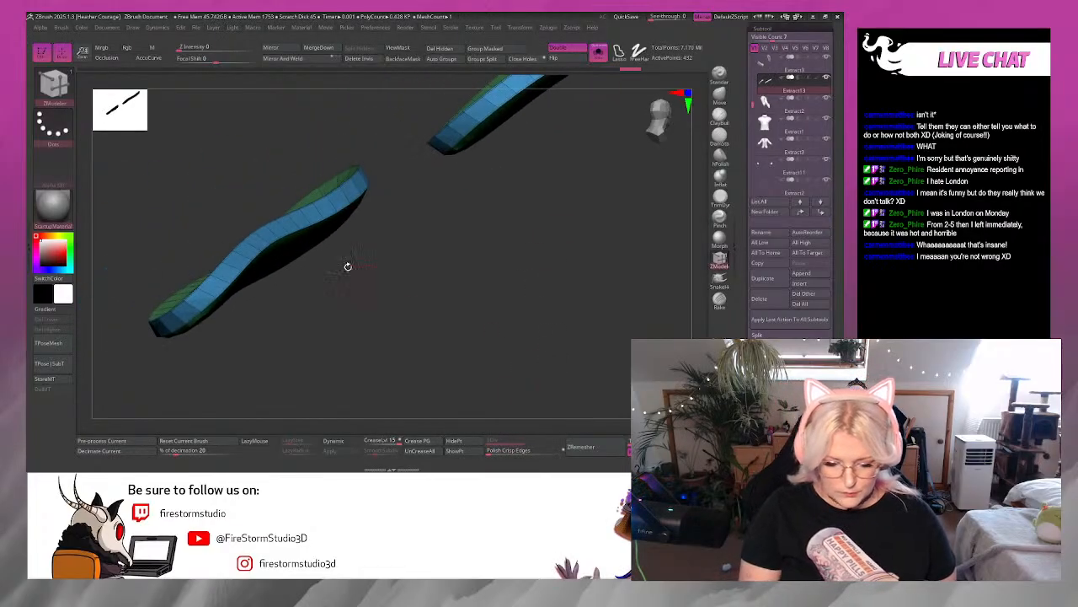
left_click_drag(347, 267, 405, 323)
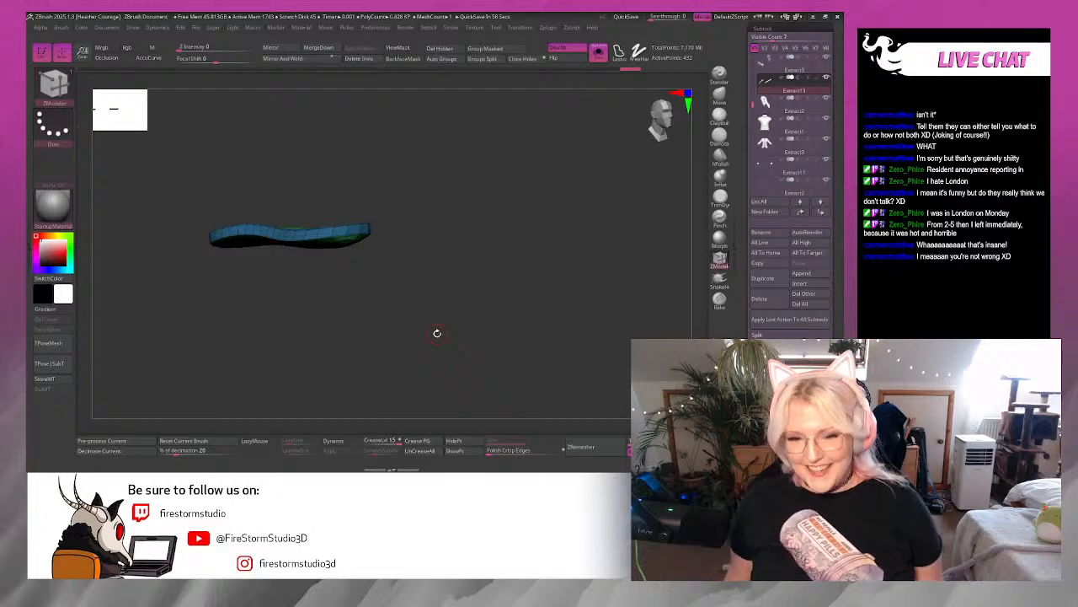
left_click_drag(437, 333, 550, 351)
left_click_drag(443, 279, 499, 293, "alt")
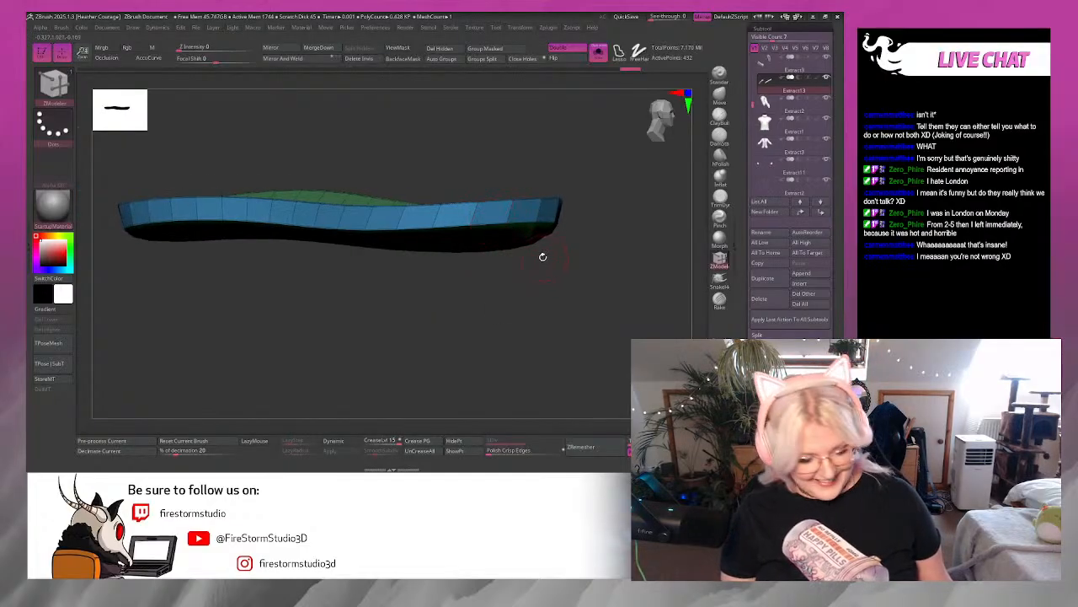
left_click_drag(543, 256, 605, 240)
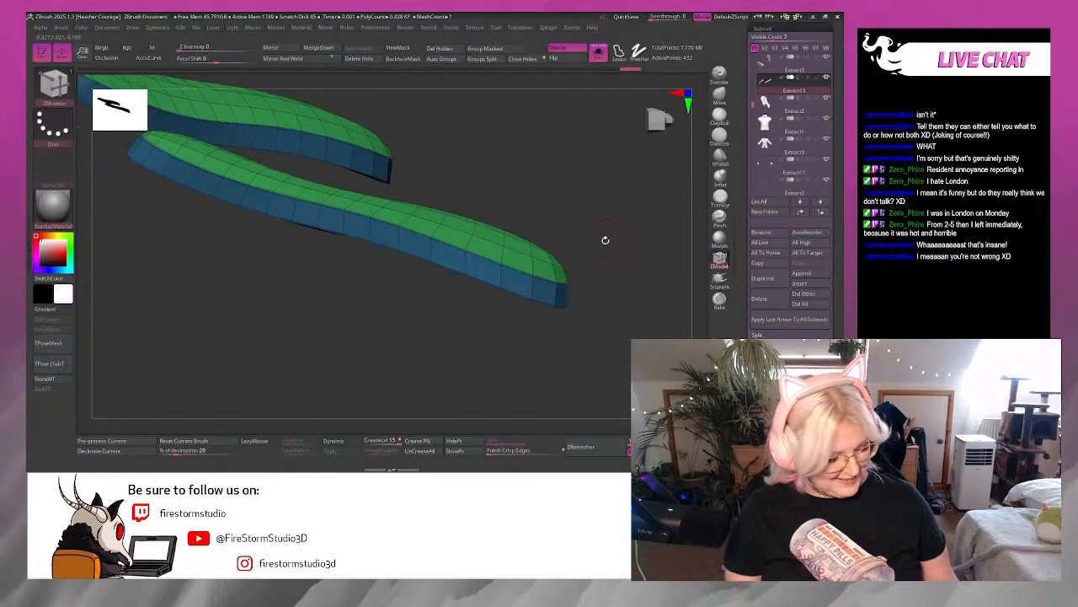
Switch to the Move Topological brush, adjust its draw size, and push down the upper surface at one end of the sole.
key("b")
key("m")
key("t")
key("space")
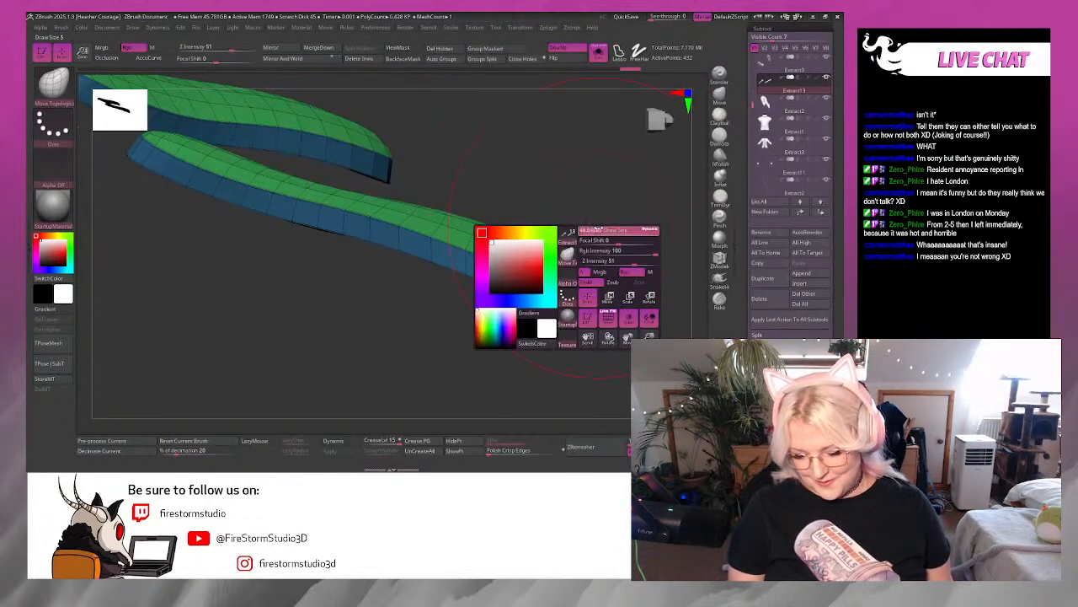
left_click_drag(597, 226, 595, 251)
key("space")
key("space")
left_click_drag(413, 245, 422, 246)
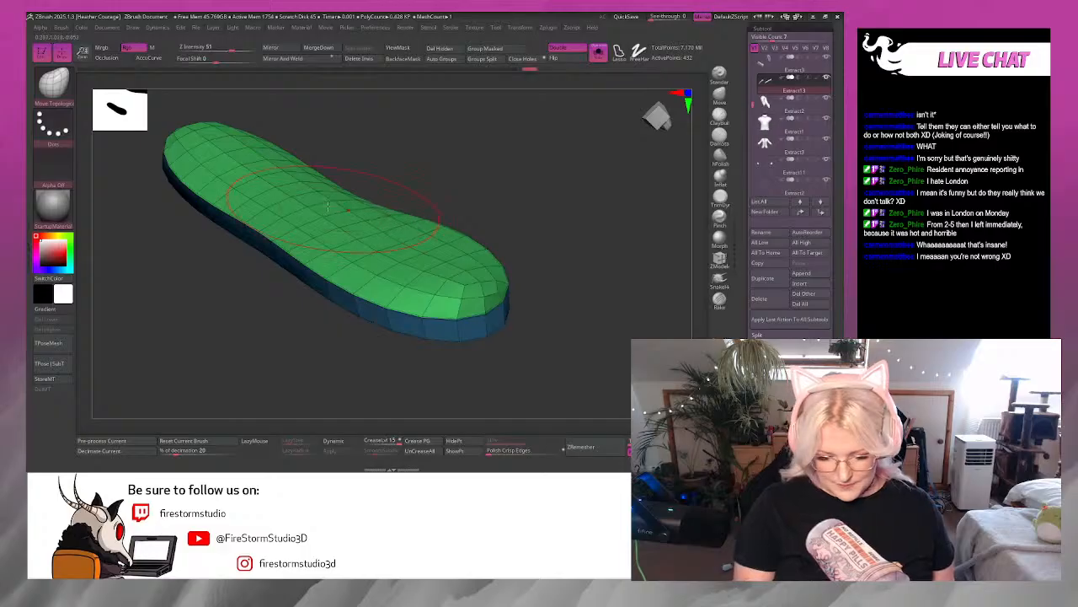
left_click_drag(213, 137, 213, 150)
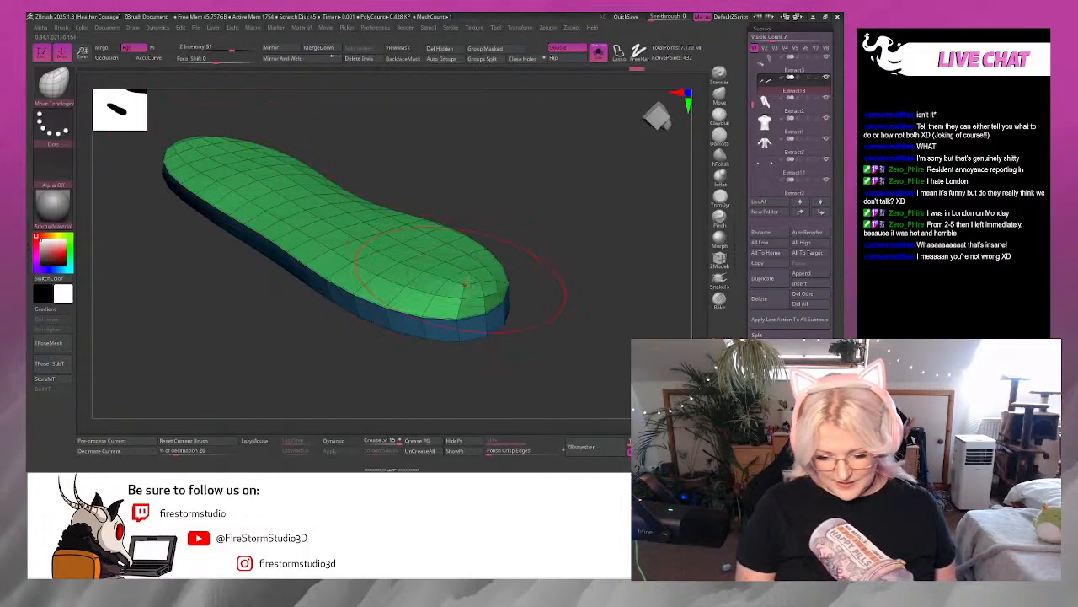
Refine the sole's profile and outline with the Move Topological brush, drawing the wide toe end outward.
mouse_move(517, 284)
left_mouse_down()
mouse_move(571, 224)
mouse_move(583, 159)
mouse_move(556, 139)
mouse_move(537, 171)
left_mouse_up()
left_click_drag(482, 197, 412, 243)
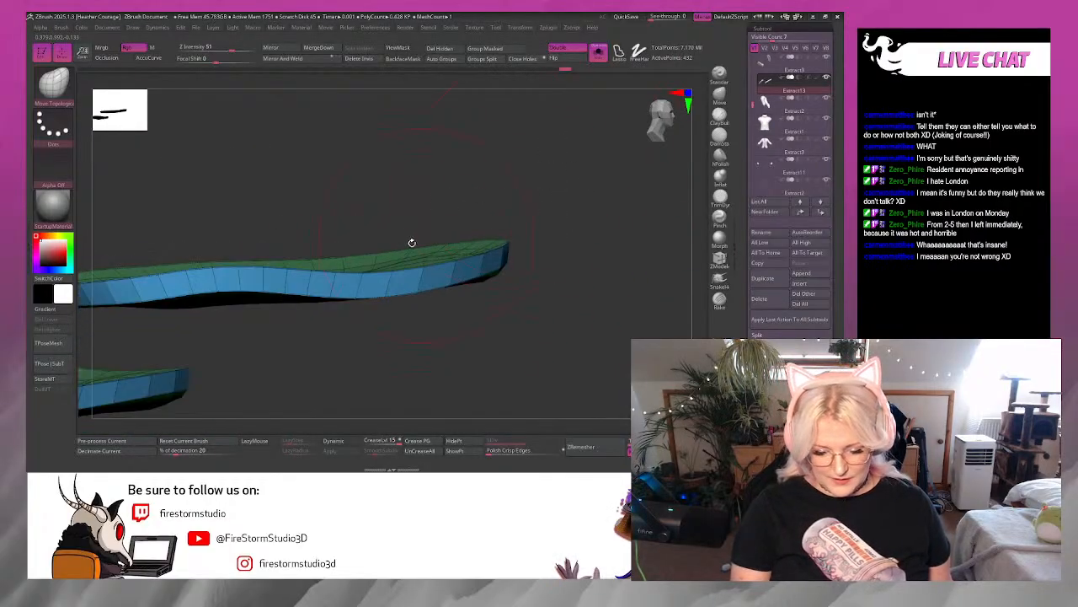
mouse_move(441, 155)
left_mouse_down()
mouse_move(463, 218)
mouse_move(453, 176)
mouse_move(482, 194)
mouse_move(439, 263)
left_mouse_up()
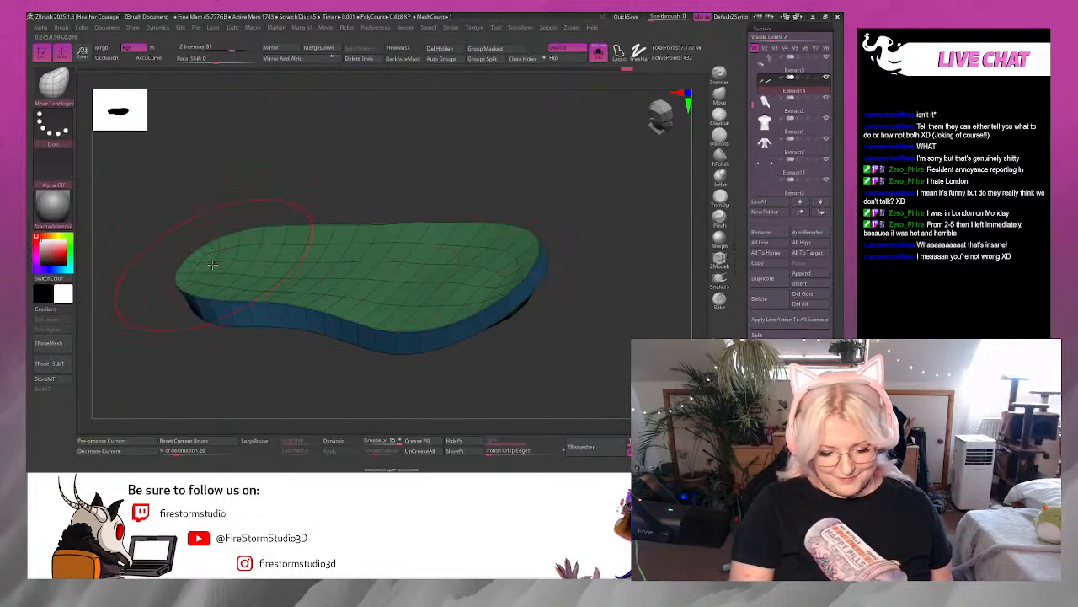
left_click_drag(523, 170, 547, 230)
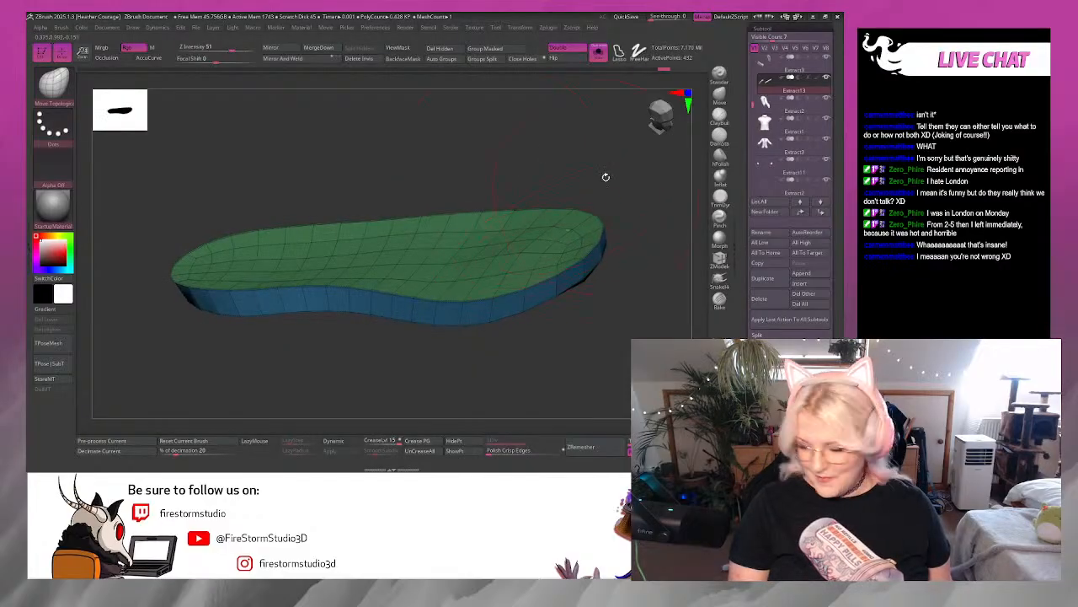
Smooth the reshaped soles with Polish Crisp Edges and check both outlines from above and the side.
left_click_drag(605, 176, 635, 175)
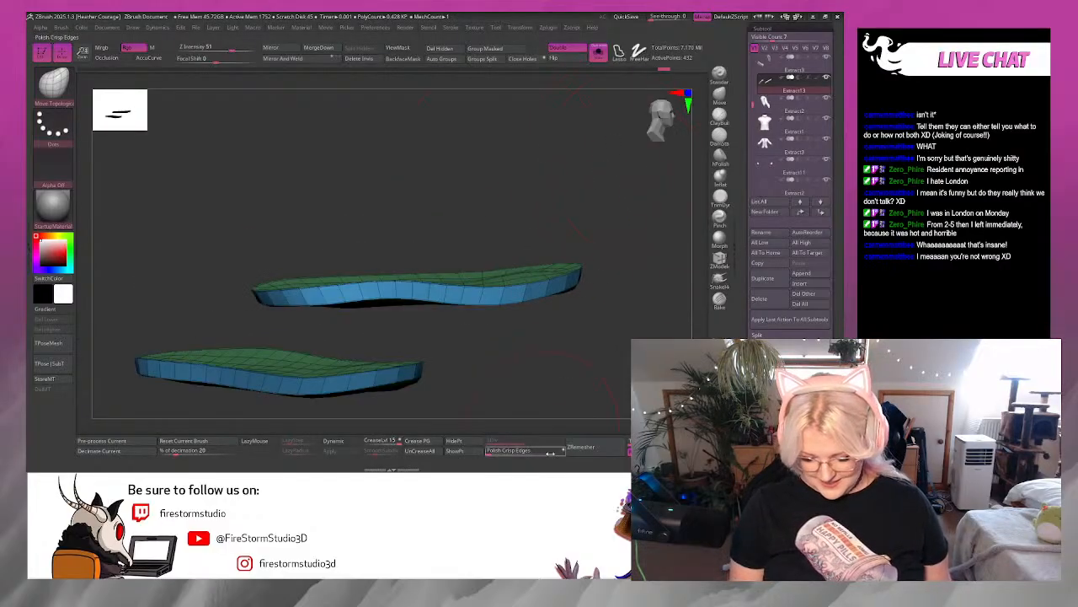
left_click(492, 454)
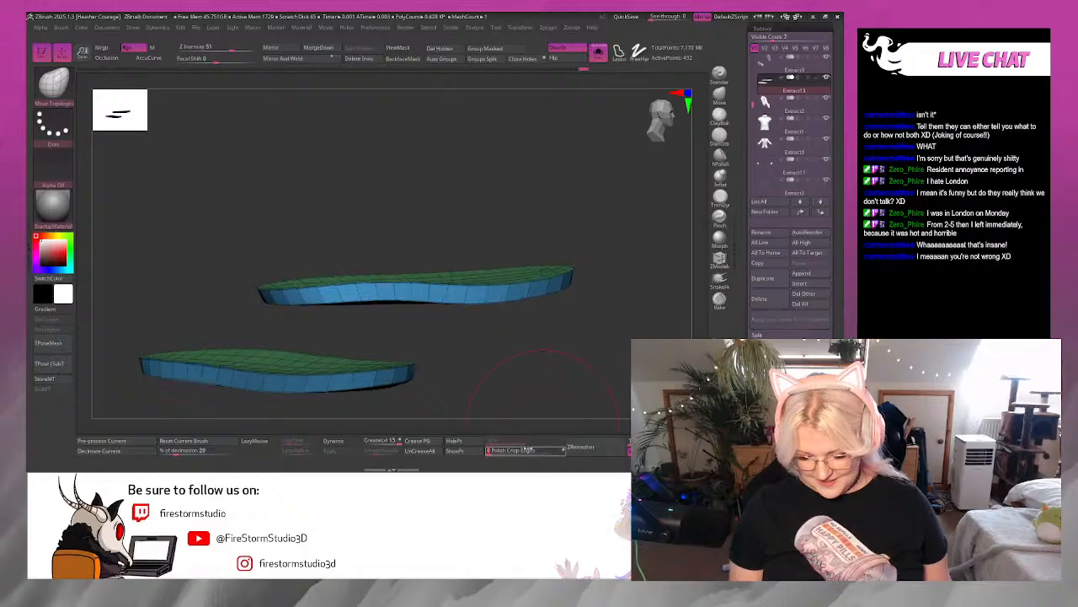
left_click_drag(573, 363, 561, 434)
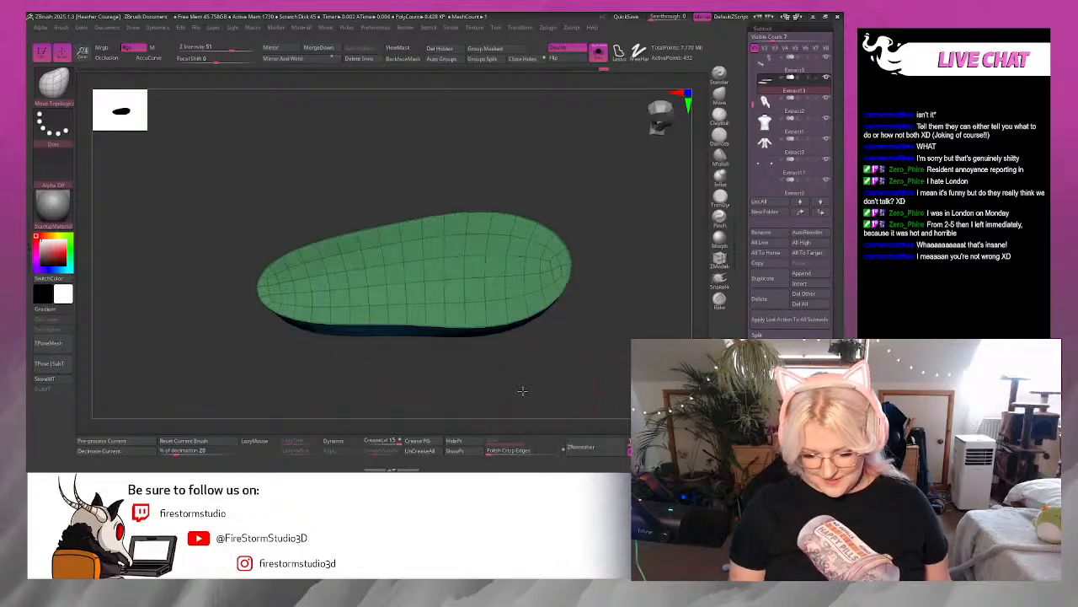
left_click_drag(437, 342, 394, 333)
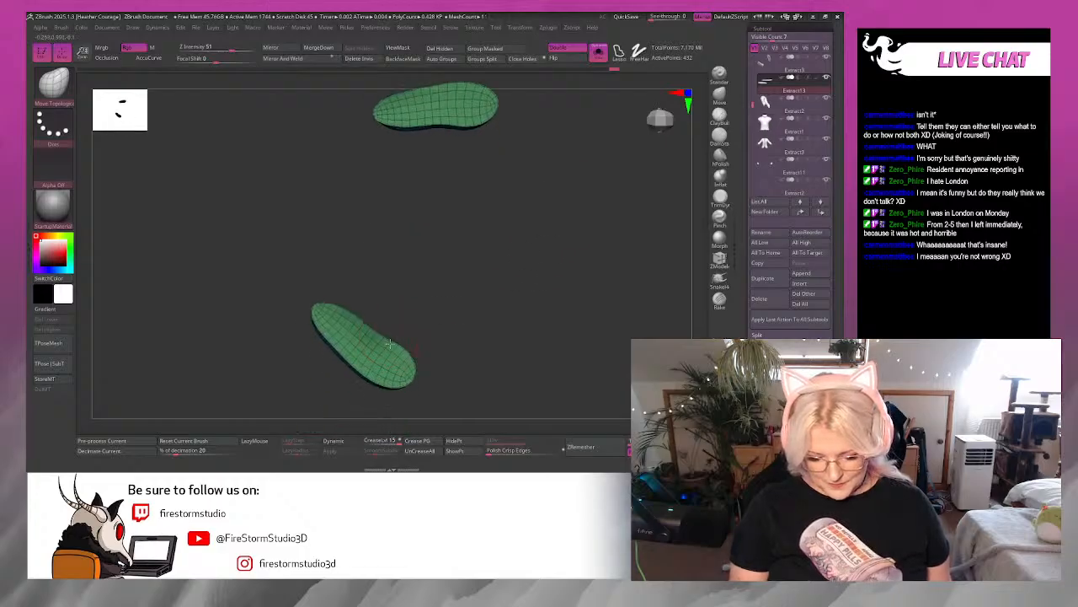
left_click_drag(443, 279, 430, 225)
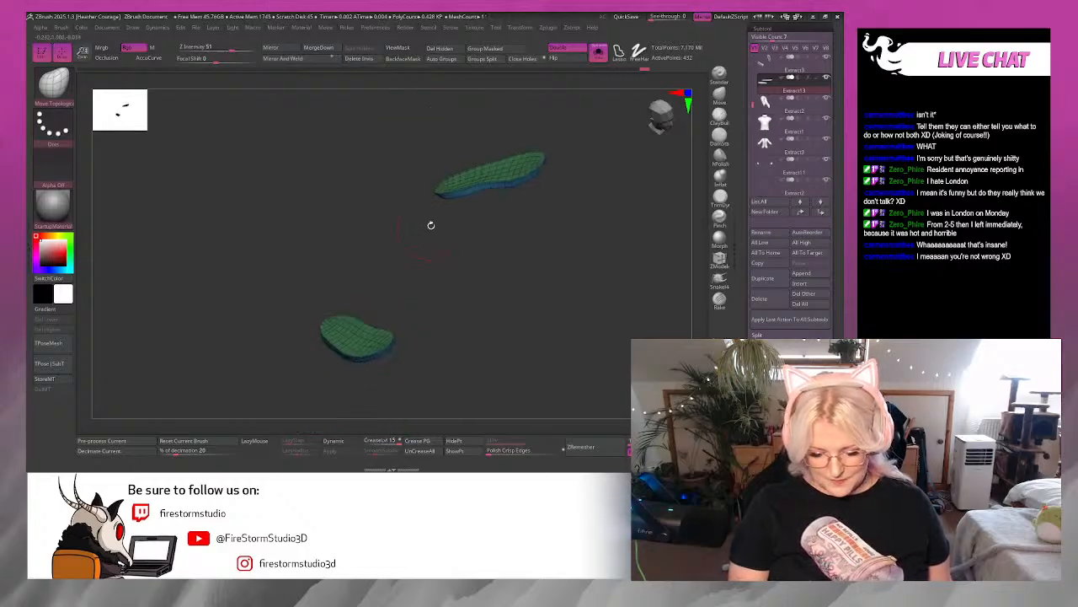
Show the whole character again and reposition the transform gizmo onto the sole.
left_click(599, 53)
mouse_move(573, 245)
left_mouse_down()
mouse_move(590, 245)
mouse_move(571, 269)
mouse_move(550, 260)
mouse_move(573, 185)
left_mouse_up()
key("w")
left_click_drag(448, 302, 483, 367, "alt")
left_click_drag(546, 182, 566, 317, "alt")
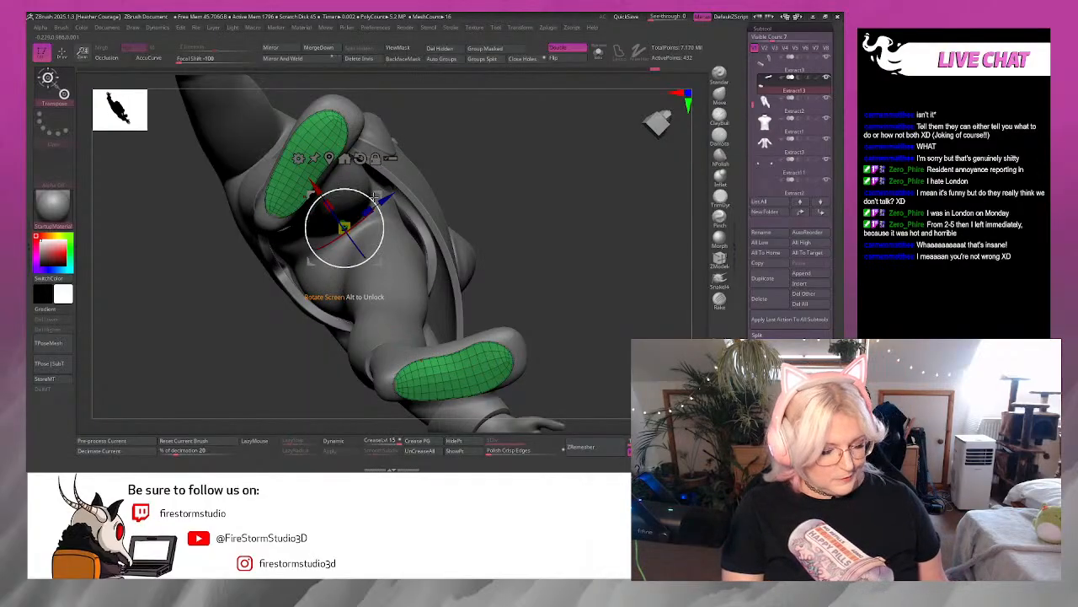
left_click_drag(311, 188, 268, 129)
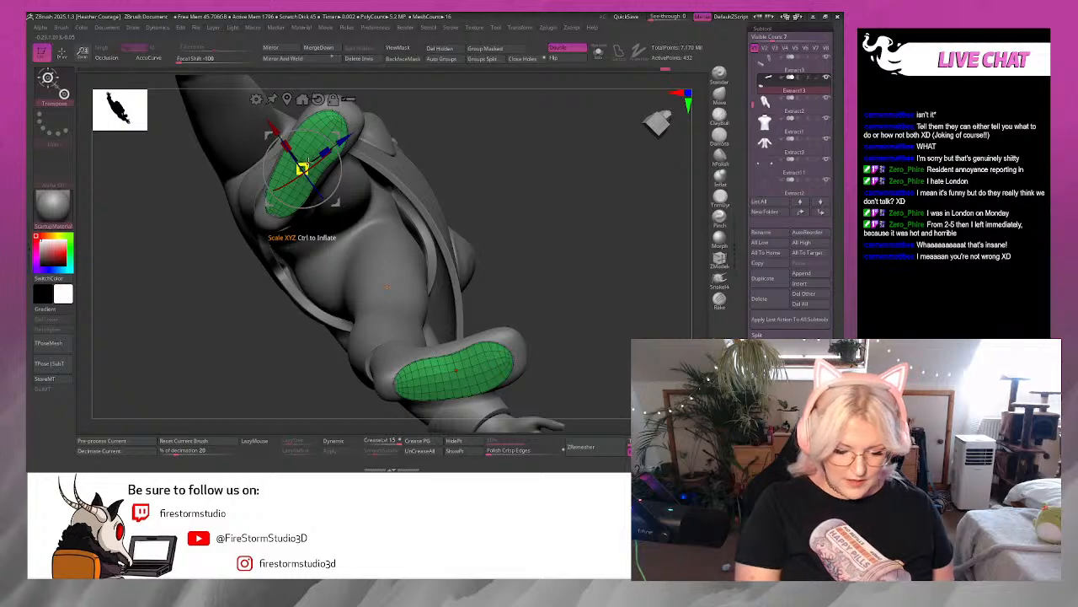
Scale the soles to fit the boots and move them up against the undersides of the feet.
mouse_move(304, 167)
left_mouse_down()
mouse_move(323, 152)
mouse_move(314, 163)
left_mouse_up()
left_click_drag(276, 132, 281, 139)
left_click_drag(529, 176, 407, 174)
key("f")
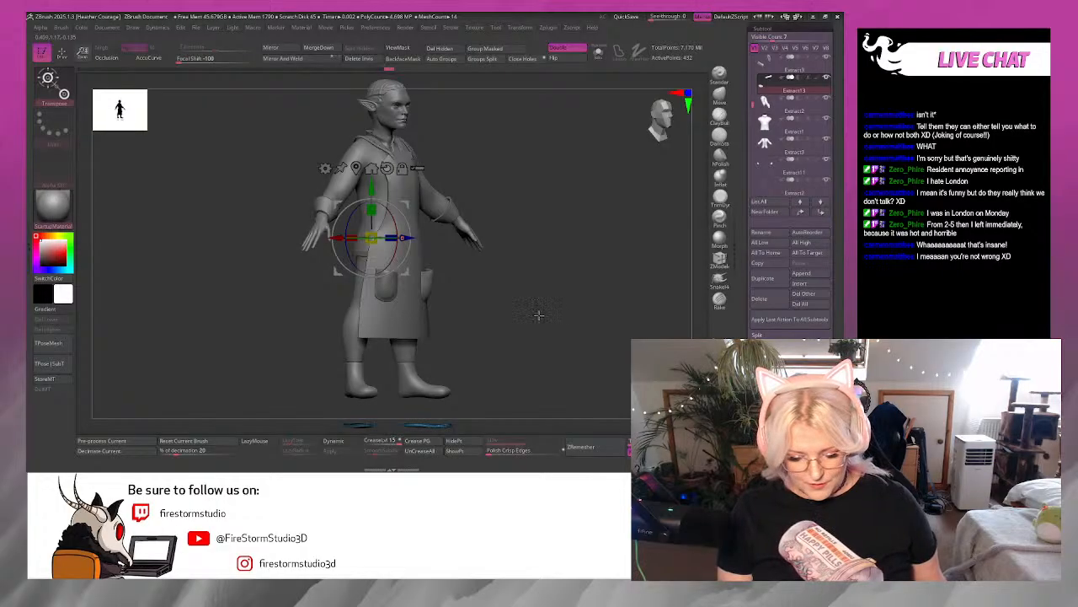
left_click(372, 168)
left_click_drag(402, 186, 402, 158)
left_click_drag(537, 316, 503, 313)
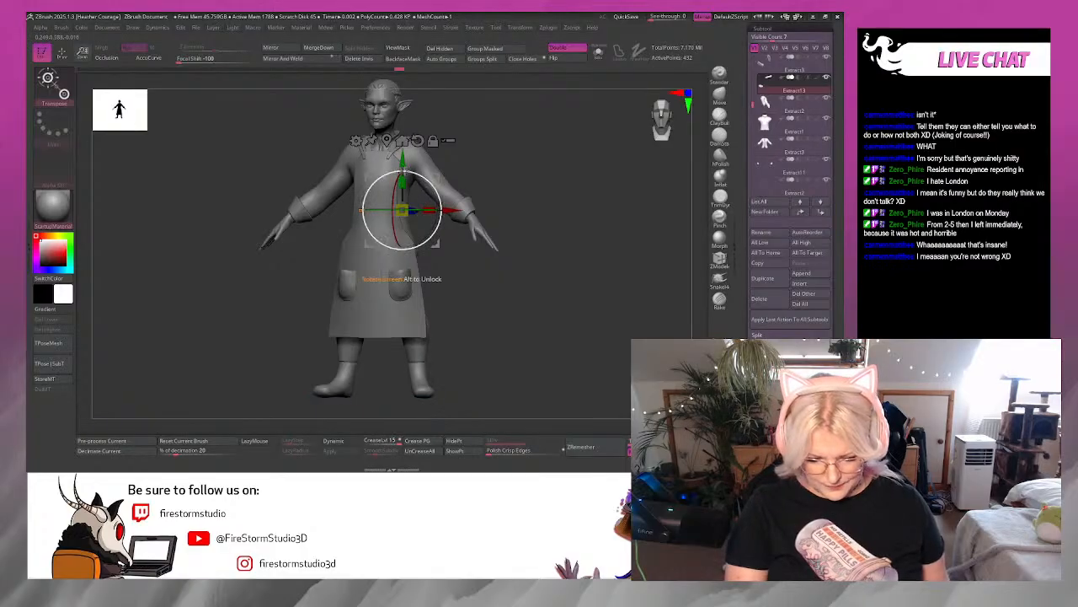
Shift the soles slightly toward the heels in side view, then centre the transform gizmo on the soles.
left_click_drag(508, 341, 538, 304)
key("f")
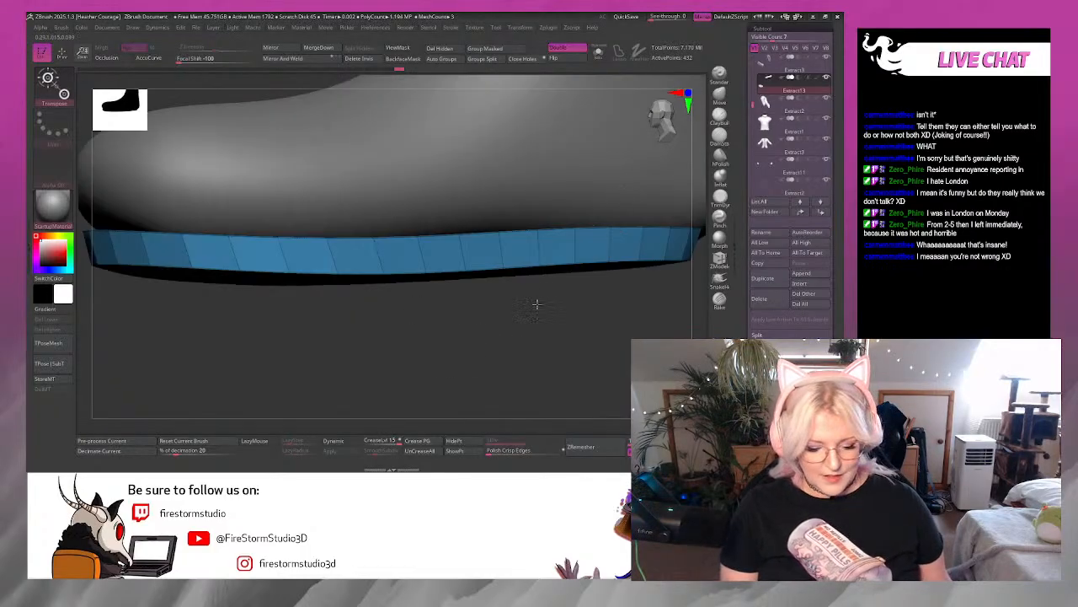
left_click_drag(526, 372, 452, 272, "alt")
key("f")
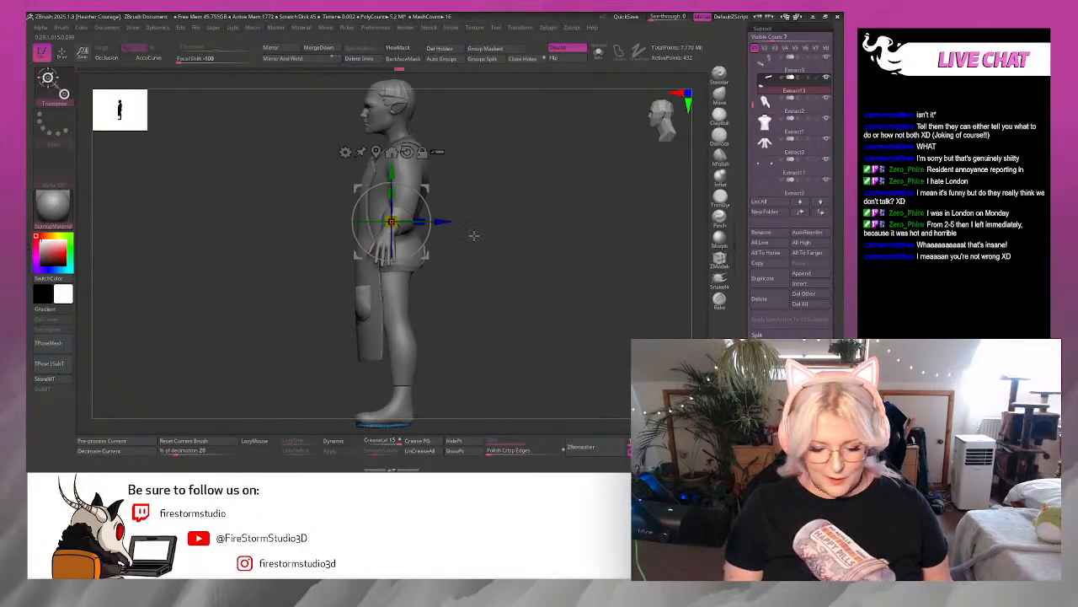
left_click_drag(445, 221, 410, 238)
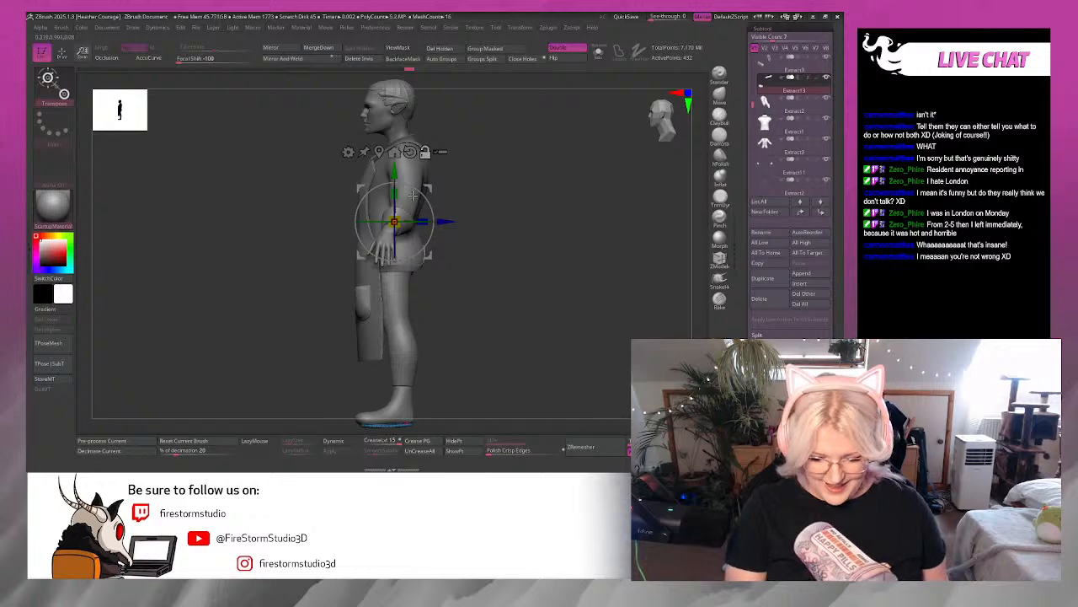
left_click(379, 152)
Fine-tune the soles' fit against the undersides of the boots with the transform gizmo, working from side and front.
left_click_drag(480, 342, 532, 299, "alt")
left_click_drag(413, 264, 391, 280)
left_click_drag(391, 229, 384, 102)
left_click_drag(369, 38, 394, 267)
left_click_drag(527, 250, 503, 283)
left_click_drag(392, 281, 357, 284)
left_click_drag(430, 285, 498, 255)
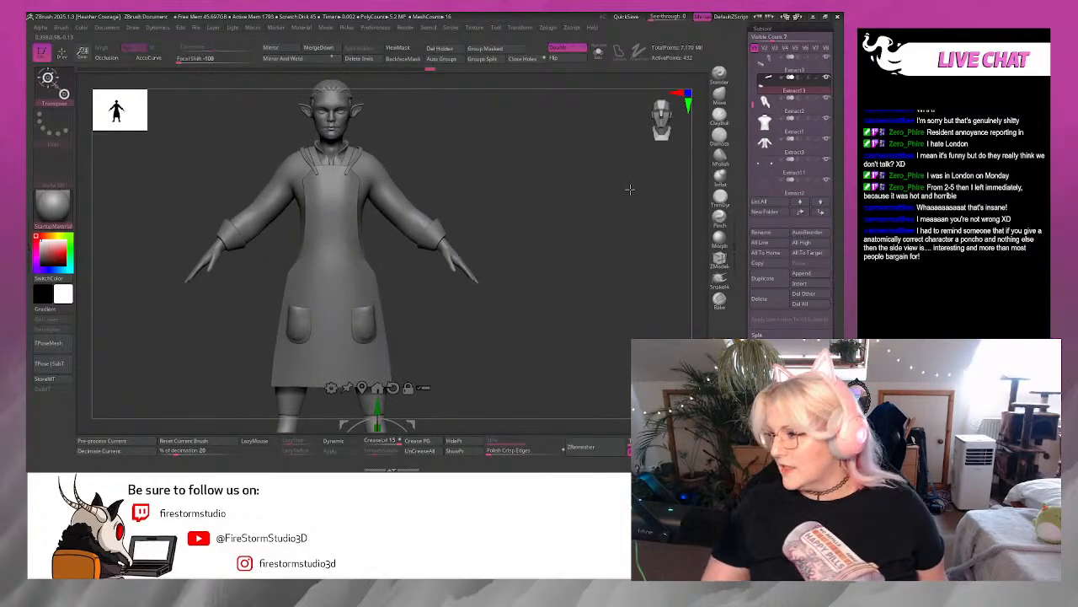
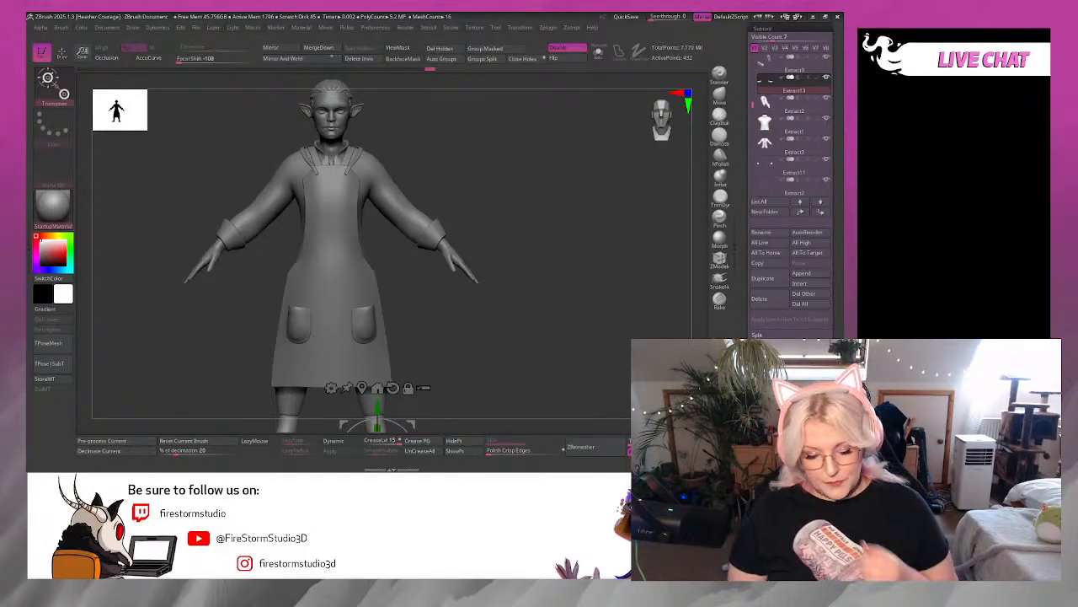
mouse_move(576, 344)
left_mouse_down()
mouse_move(515, 346)
mouse_move(578, 344)
mouse_move(567, 350)
left_mouse_up()
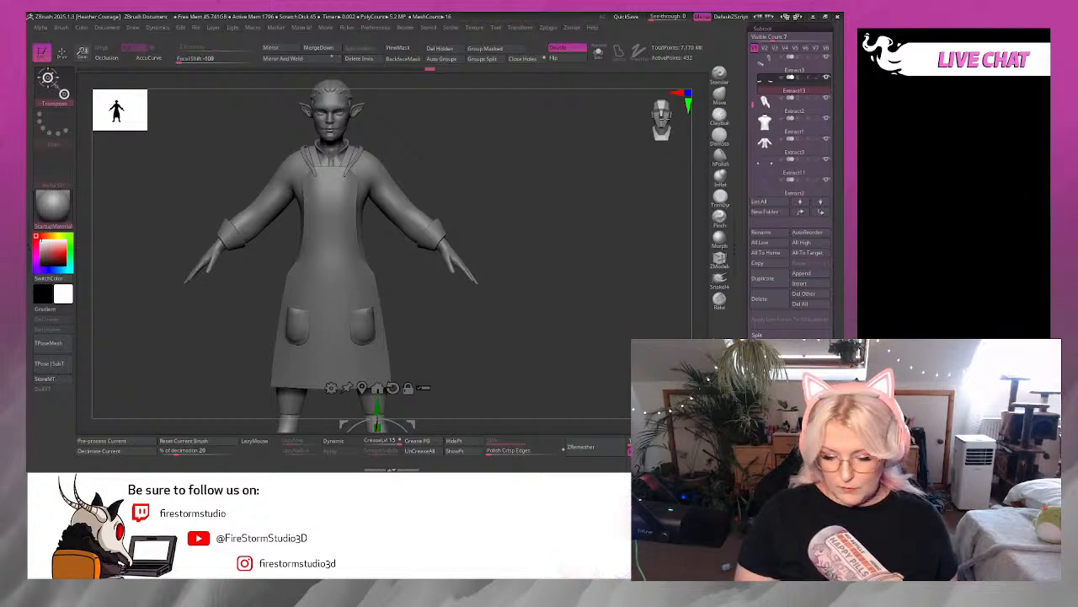
key("super")
key("super")
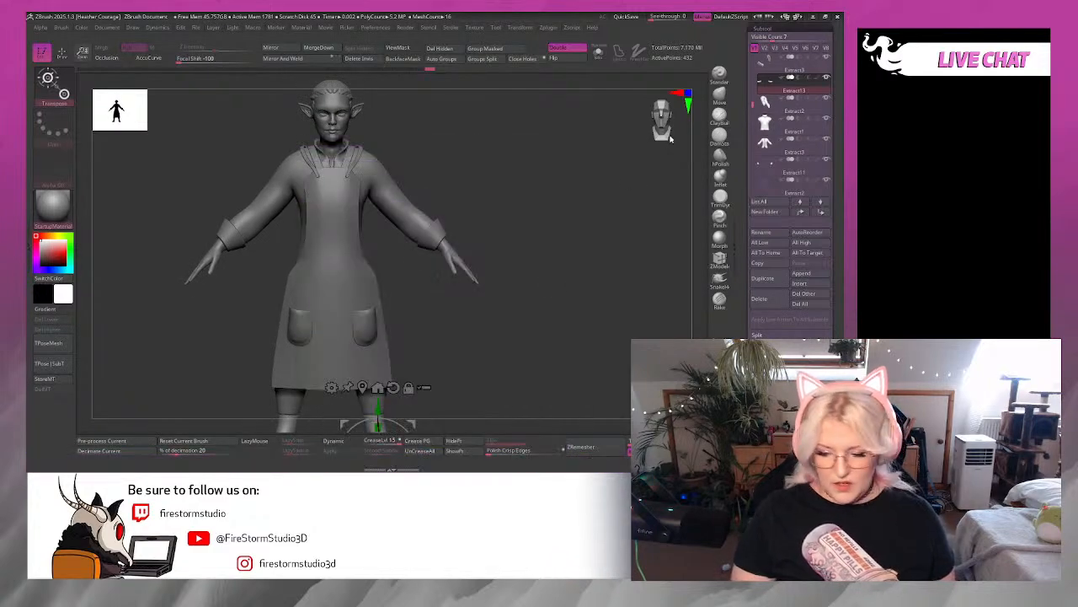
Make the apron the active subtool and choose the Move Topological brush with an adjusted draw size.
left_click_drag(543, 276, 580, 380, "alt")
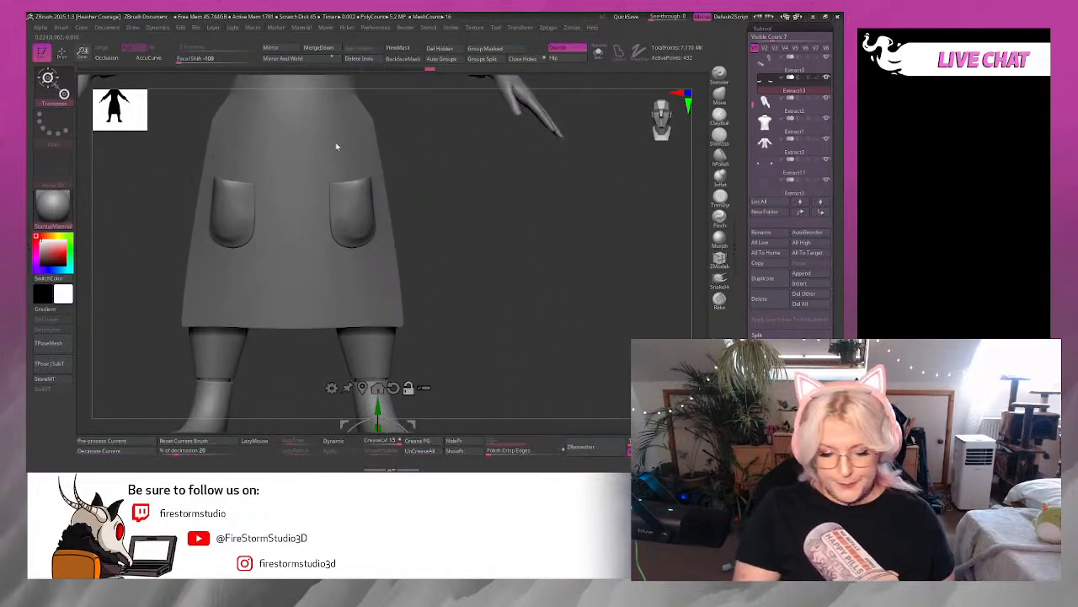
left_click(337, 145, "alt")
left_click_drag(437, 133, 469, 291, "alt")
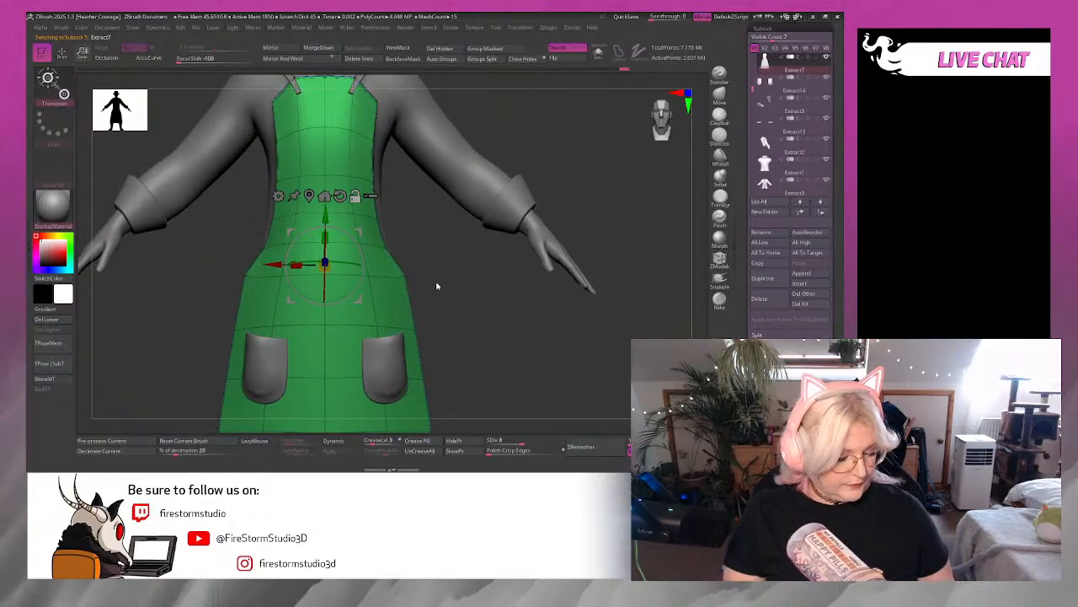
key("b")
key("m")
key("t")
key("space")
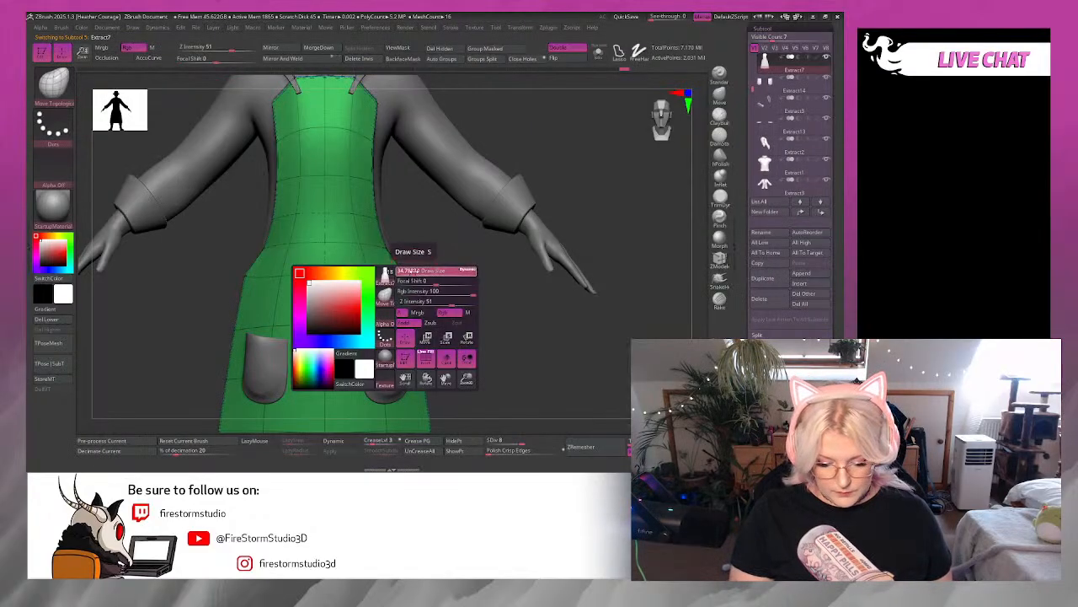
mouse_move(406, 271)
left_mouse_down()
mouse_move(421, 271)
mouse_move(401, 246)
left_mouse_up()
left_click_drag(455, 276, 364, 273)
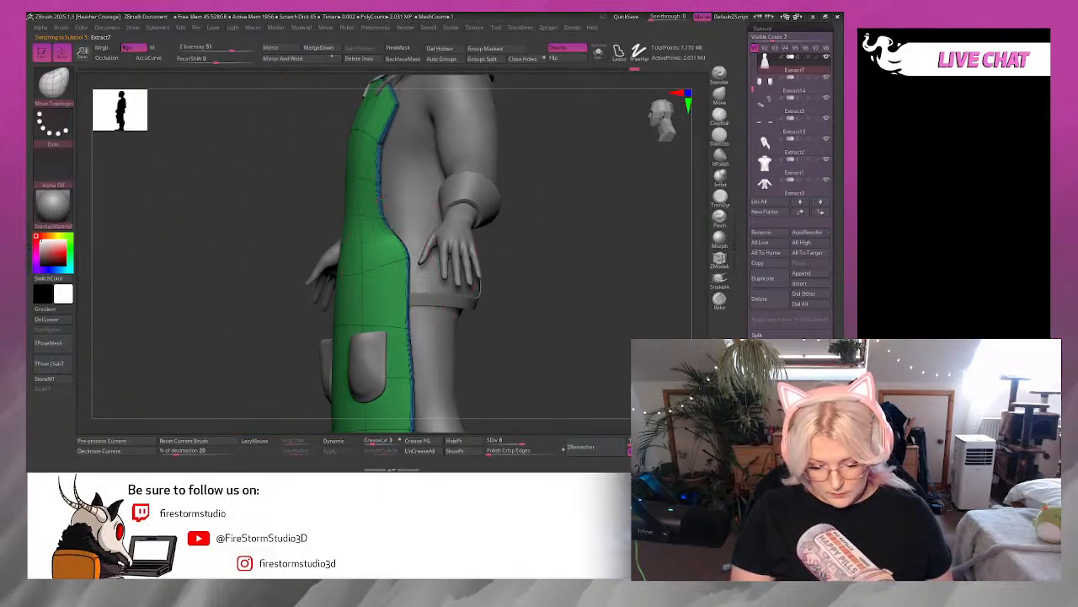
Examine the coat's back hem and split from the side and rear, then make the coat the active subtool.
left_click_drag(544, 265, 407, 260)
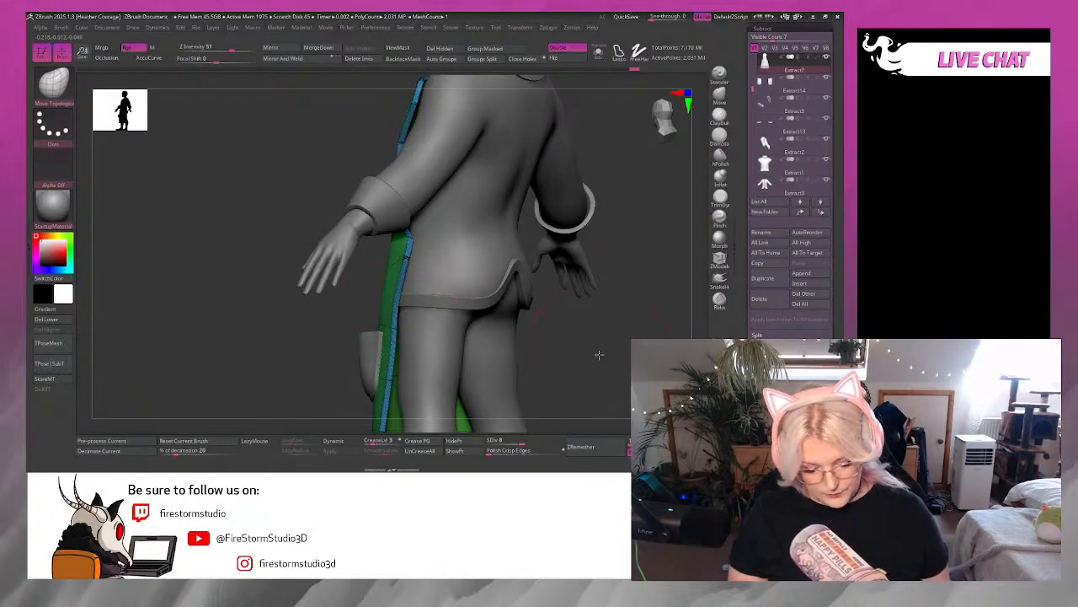
left_click_drag(599, 357, 608, 306)
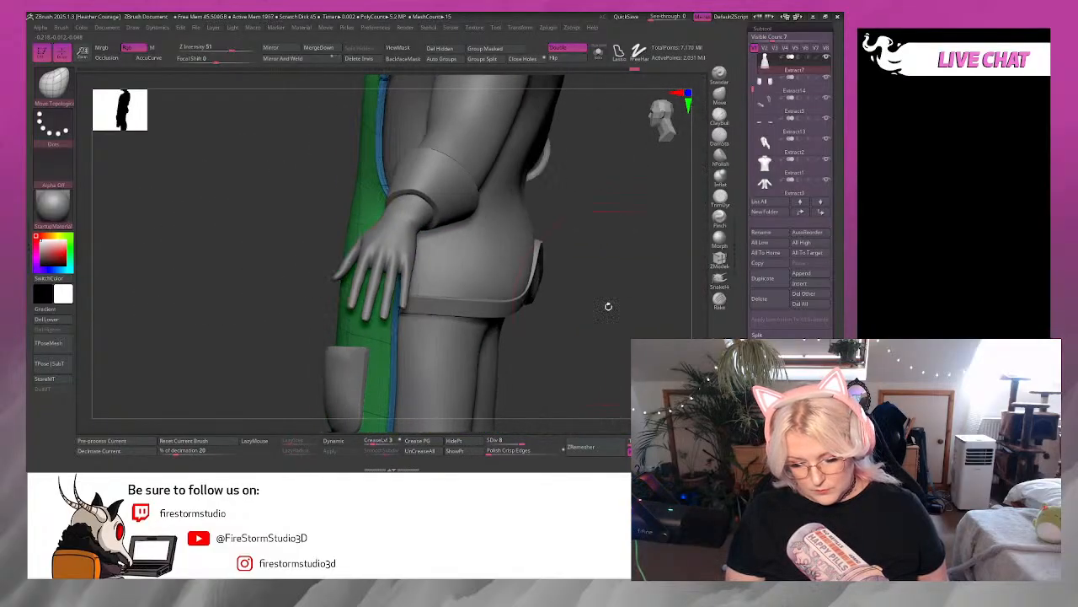
mouse_move(592, 268)
left_mouse_down()
mouse_move(607, 333)
mouse_move(610, 254)
left_mouse_up()
key("space")
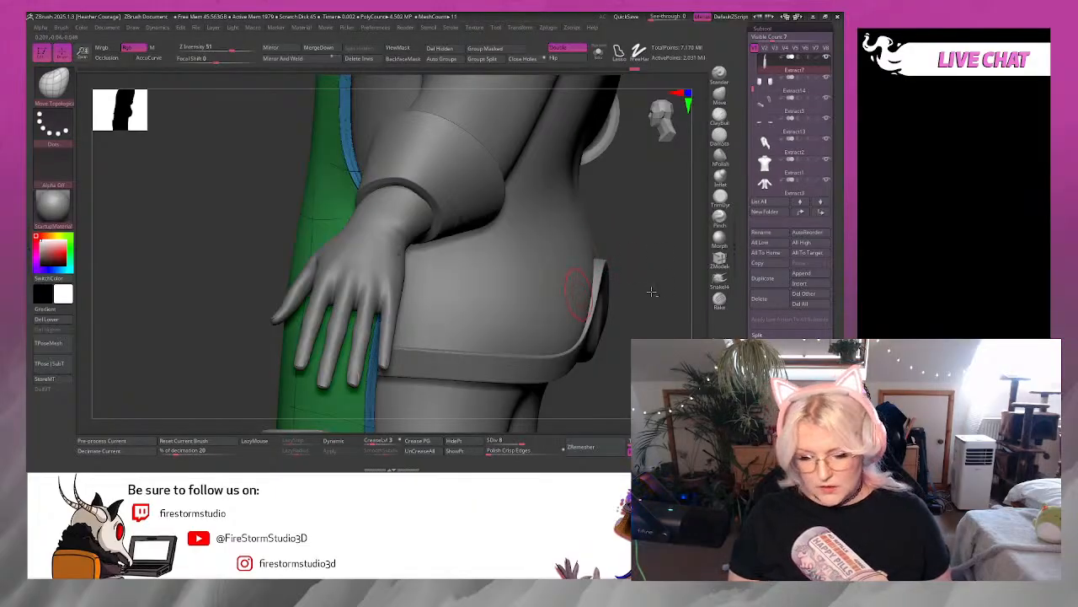
left_click_drag(673, 310, 624, 224)
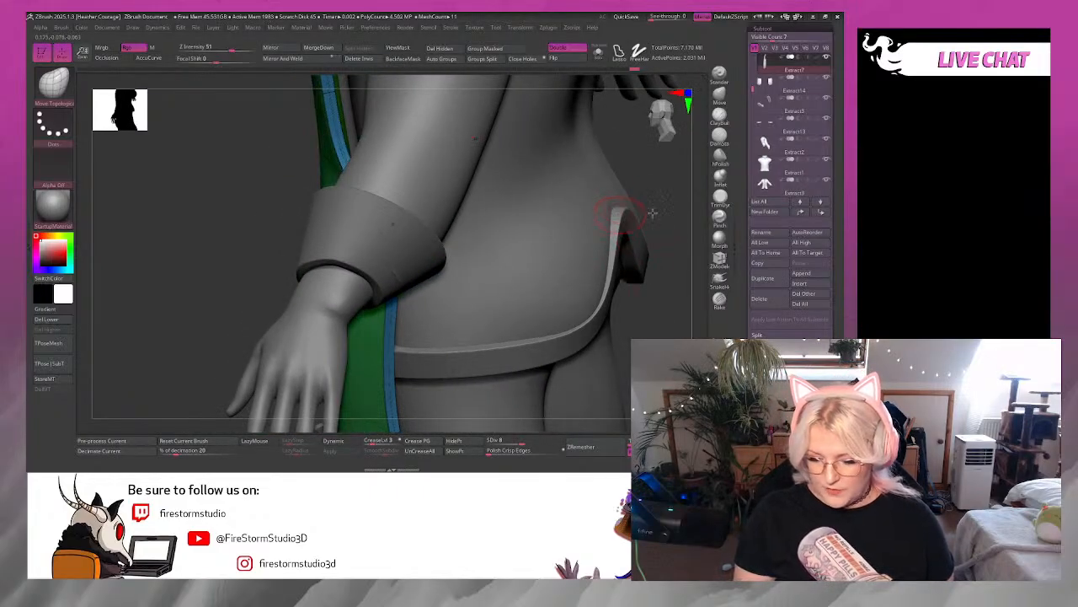
left_click_drag(681, 176, 661, 168)
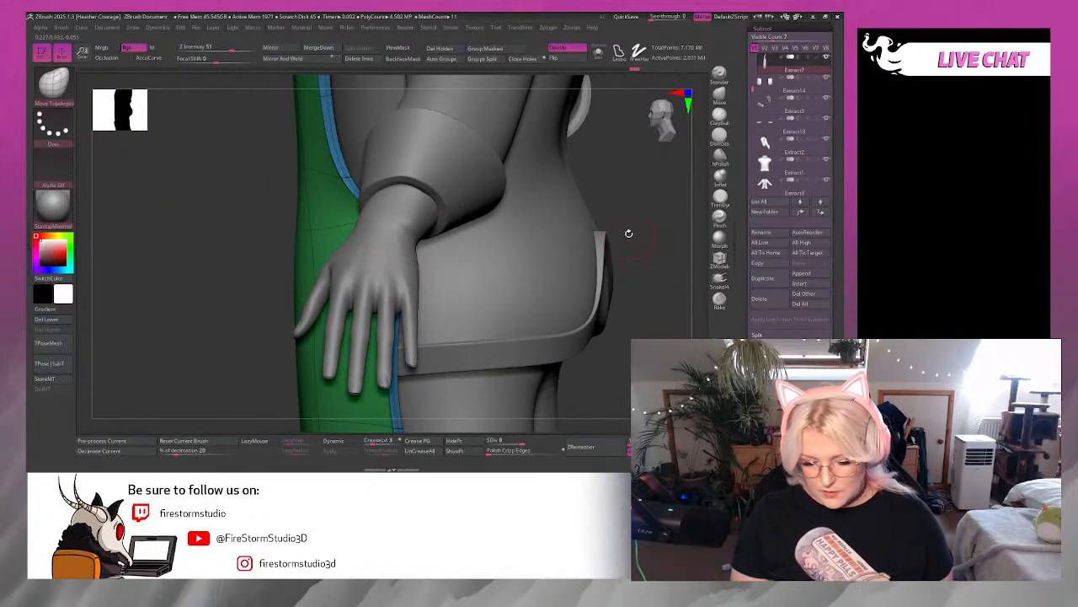
left_click(779, 157)
left_click(774, 172)
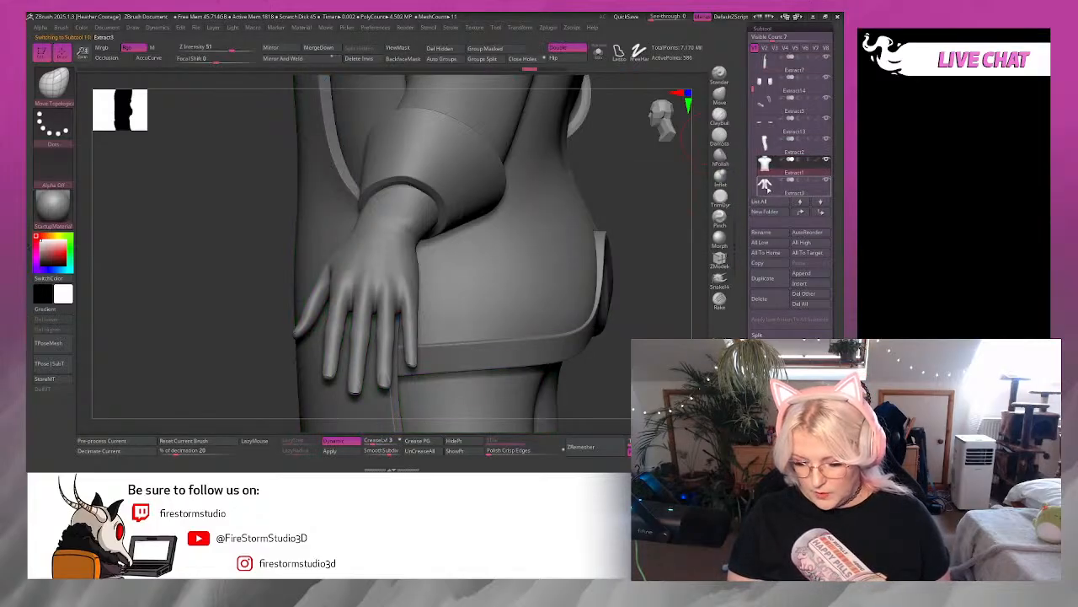
left_click(766, 192)
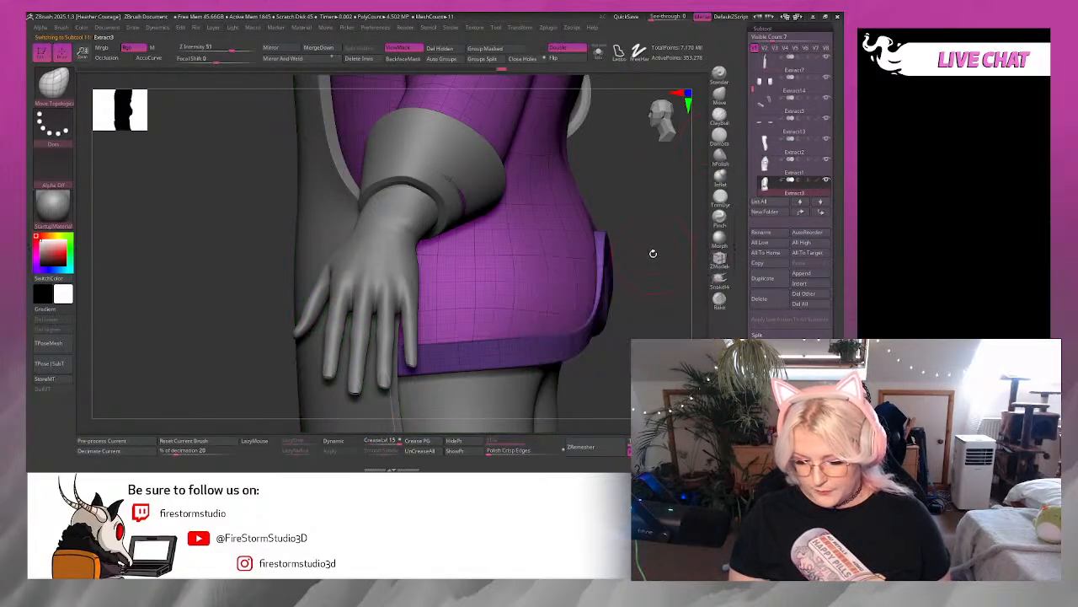
Inspect the coat's lower edge and sleeve from behind, then select the sleeve cuffs.
mouse_move(653, 252)
left_mouse_down()
mouse_move(594, 239)
mouse_move(590, 254)
mouse_move(652, 275)
left_mouse_up()
mouse_move(316, 253)
left_mouse_down()
mouse_move(325, 264)
mouse_move(253, 313)
mouse_move(240, 301)
mouse_move(238, 293)
mouse_move(378, 289)
mouse_move(373, 313)
left_mouse_up()
key("space")
left_click_drag(400, 259, 406, 260)
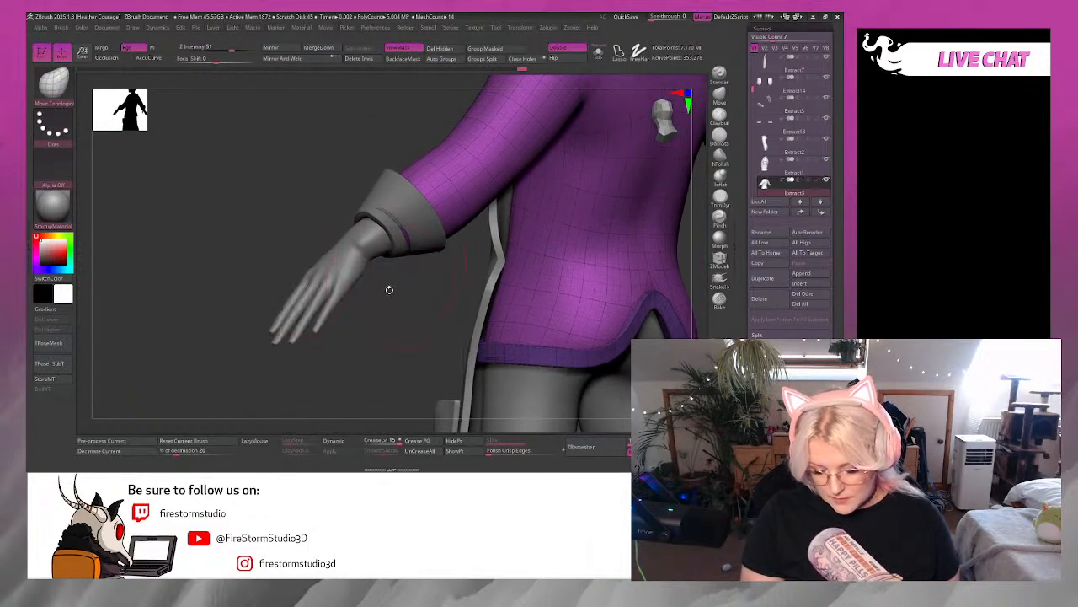
left_click_drag(392, 305, 408, 250)
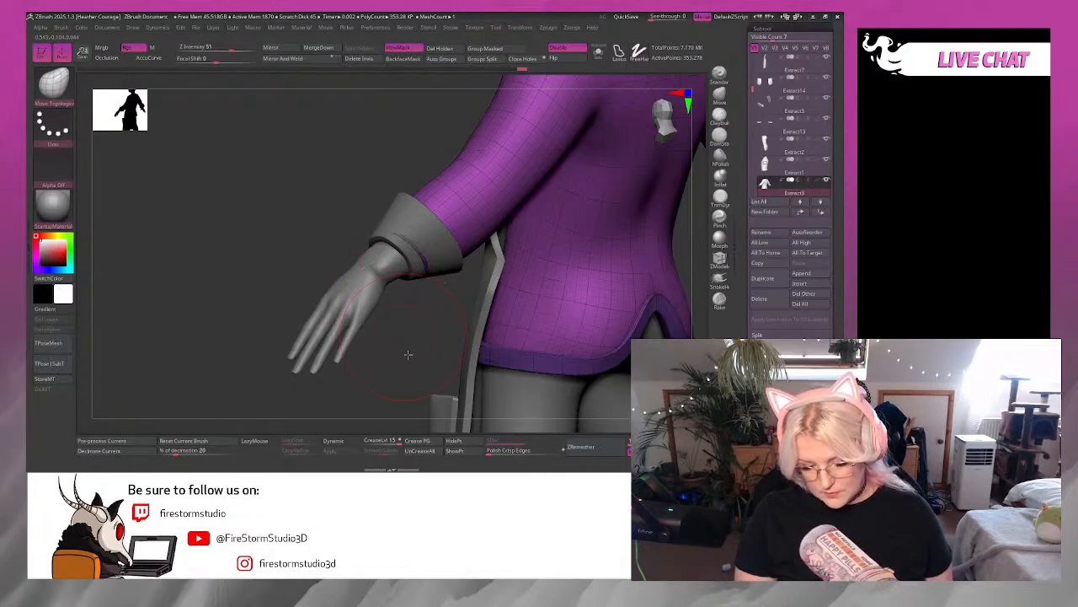
left_click_drag(408, 355, 454, 261, "alt")
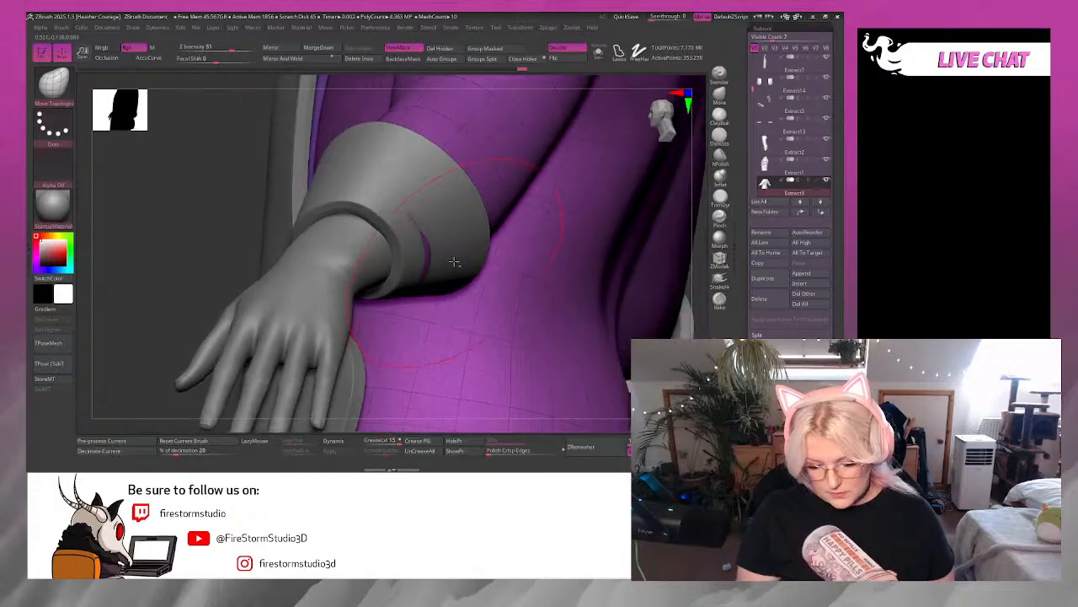
left_click(451, 263, "alt")
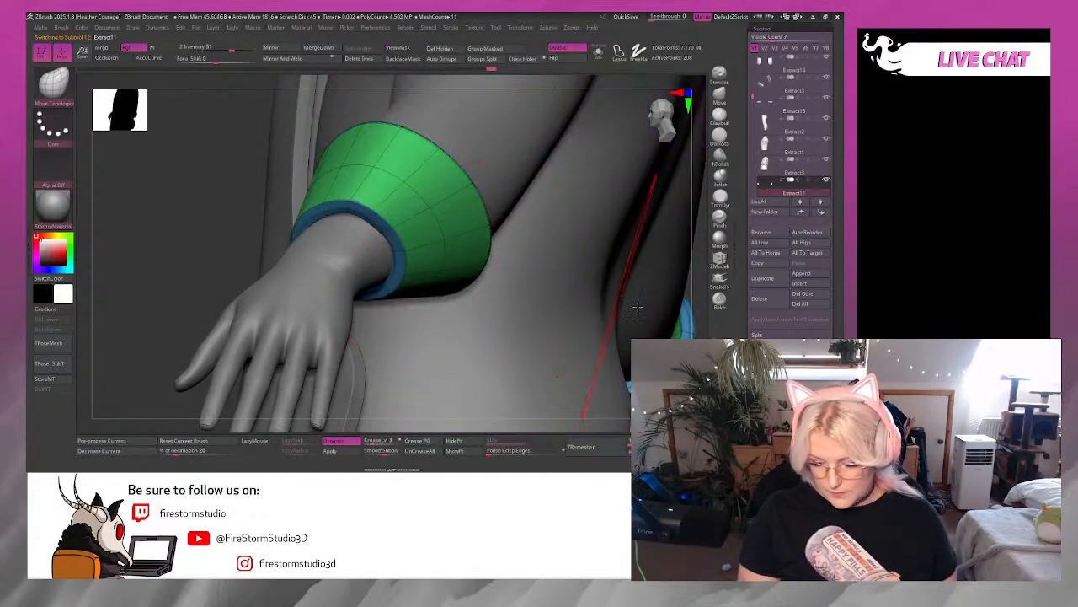
Return to the front view and hide the coat and sleeve cuffs.
right_click_drag(637, 307, 635, 129)
right_click_drag(473, 157, 614, 204, "alt")
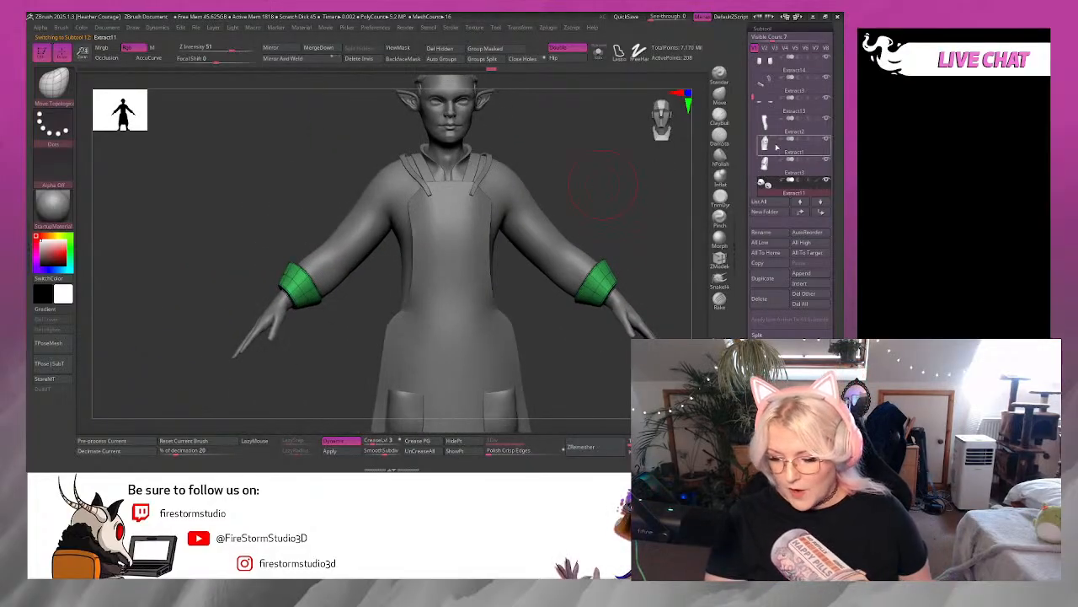
mouse_move(814, 180)
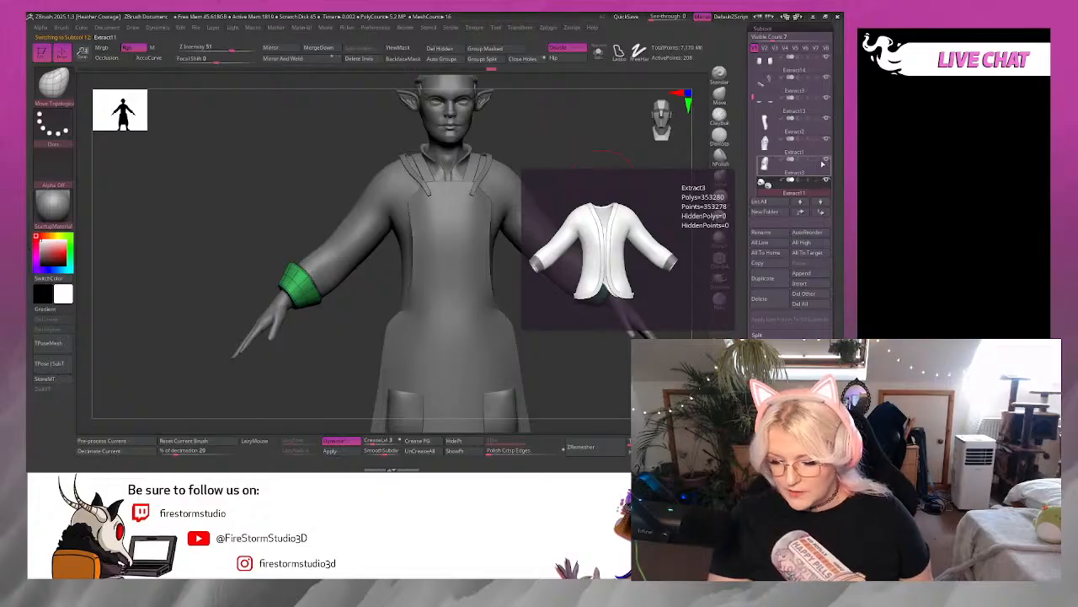
left_click(826, 180)
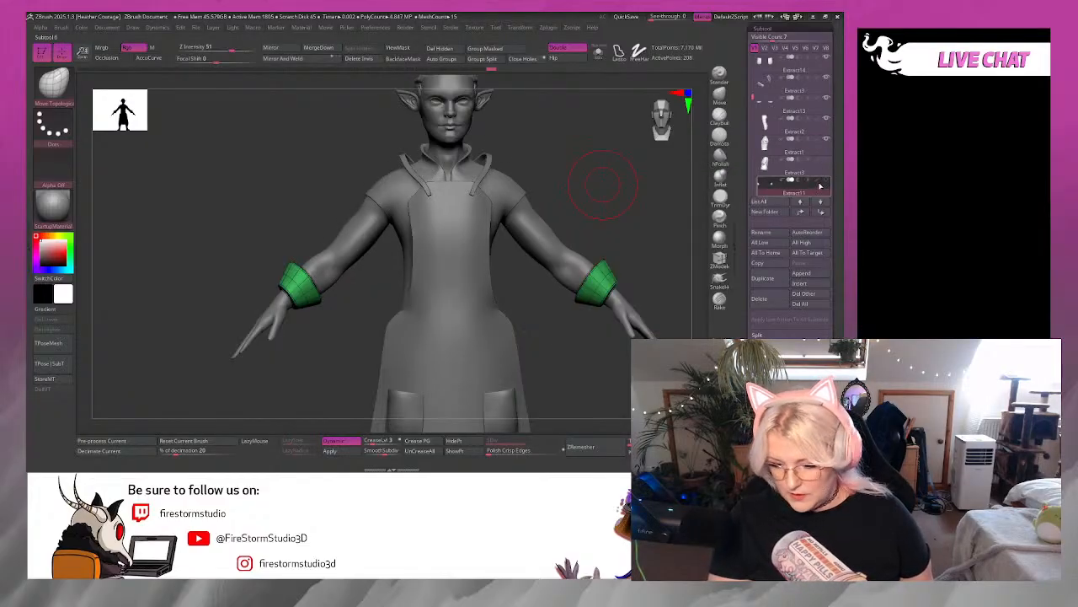
left_click_drag(752, 97, 752, 111)
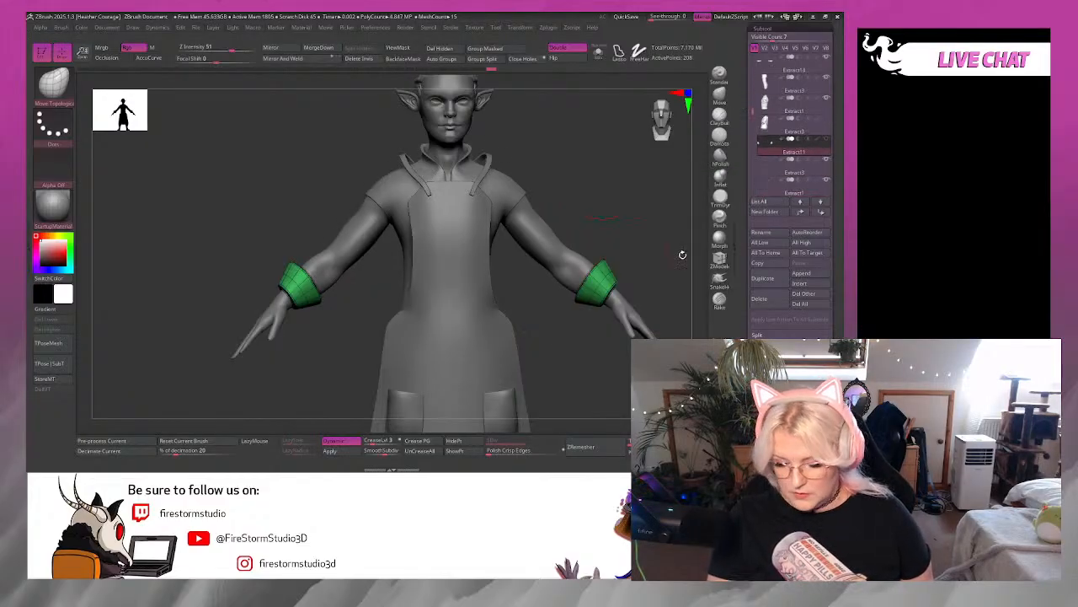
Hide the apron and its shoulder straps to expose the shirt underneath.
left_click(508, 357, "alt")
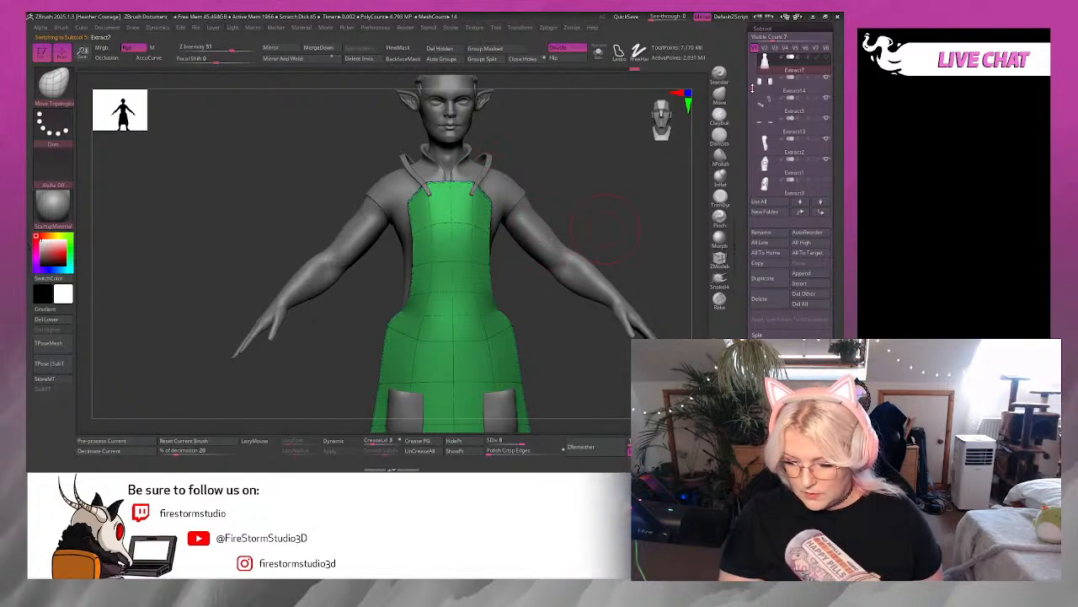
scroll(753, 87, "up", 2)
key("space")
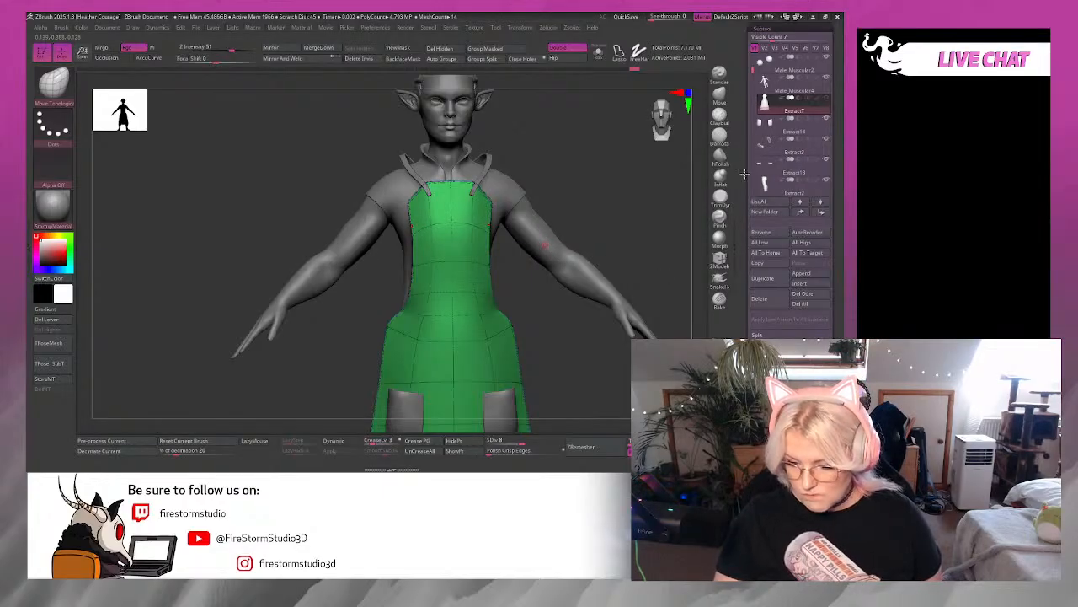
key("Up")
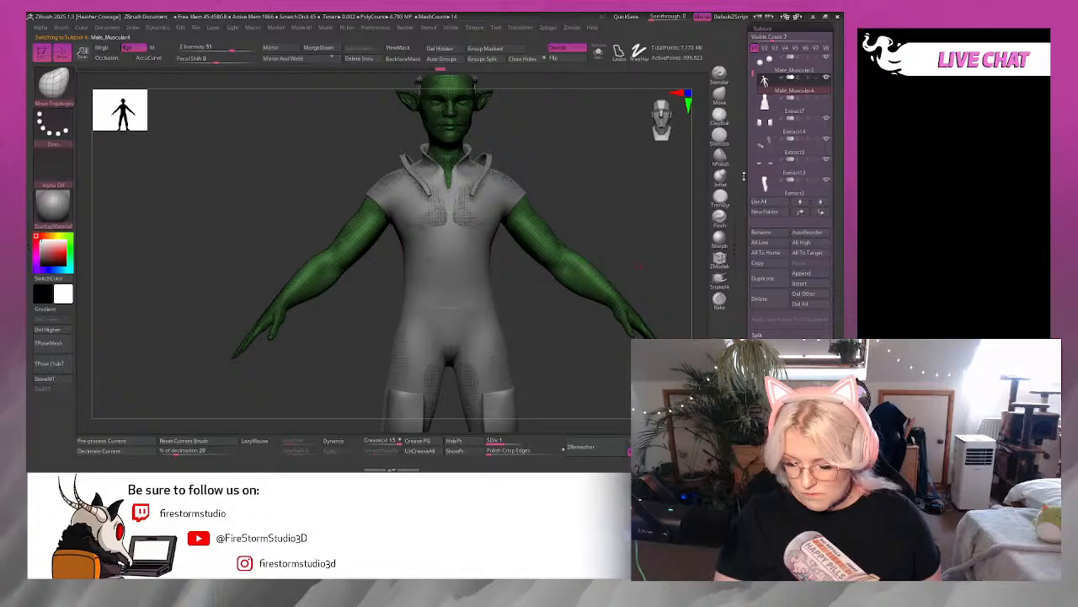
left_click(488, 158, "alt")
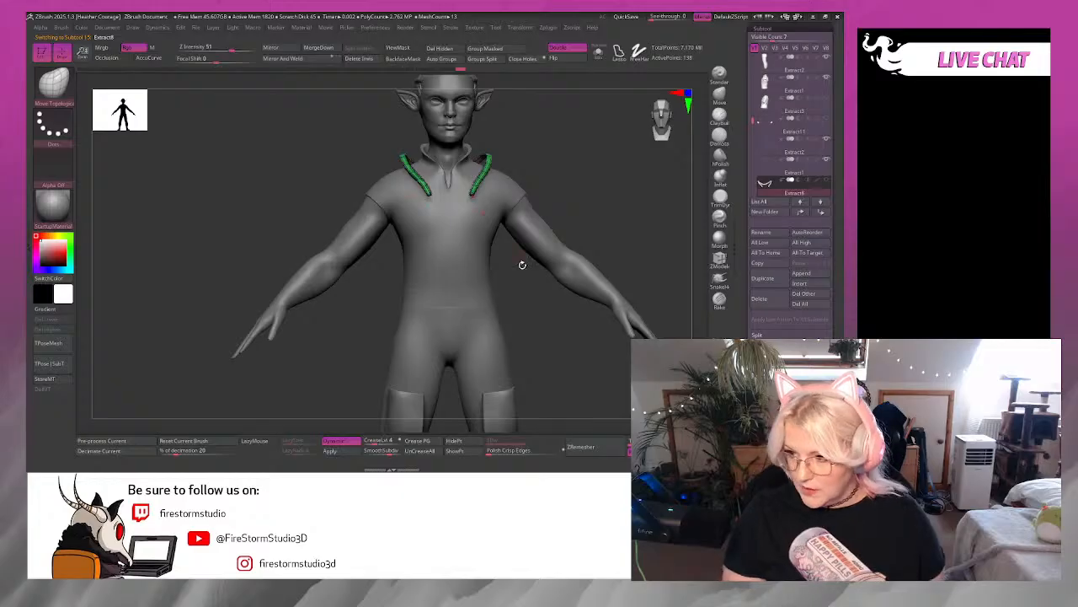
Select the short-sleeved shirt and pull its lower hem down and outward over the hips with the Move Topological brush.
left_click(463, 273, "alt")
left_click_drag(510, 313, 638, 144)
mouse_move(599, 190)
left_mouse_down("alt")
mouse_move(606, 226)
mouse_move(616, 193)
left_mouse_up("alt")
key("space")
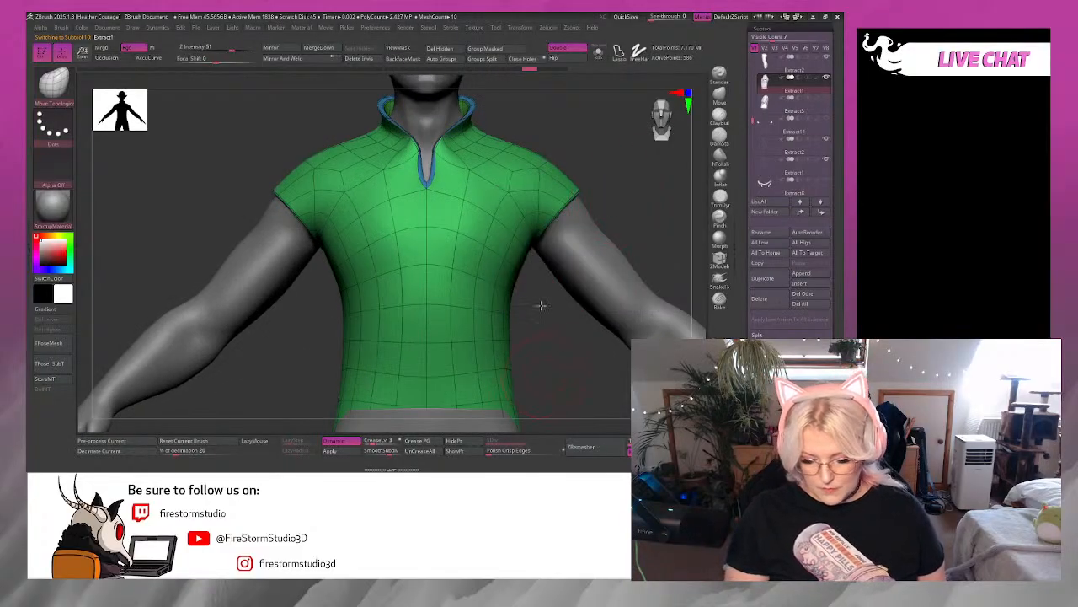
key("space")
mouse_move(541, 305)
left_mouse_down("alt")
mouse_move(546, 251)
mouse_move(559, 271)
mouse_move(613, 285)
left_mouse_up("alt")
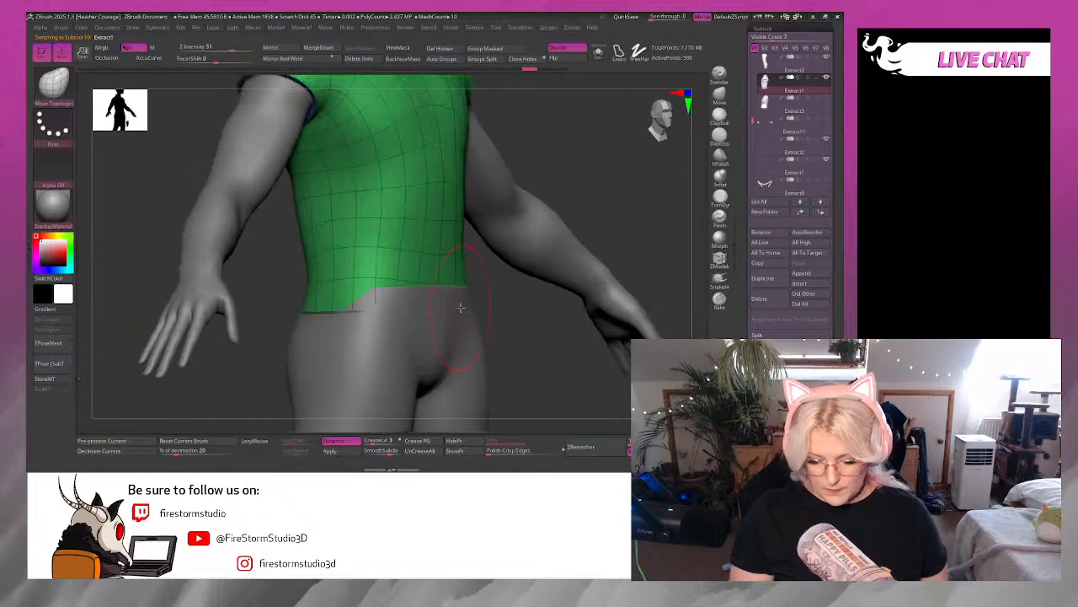
mouse_move(473, 305)
left_mouse_down()
mouse_move(472, 315)
mouse_move(550, 289)
mouse_move(515, 233)
left_mouse_up()
key("space")
left_click_drag(566, 292, 455, 289)
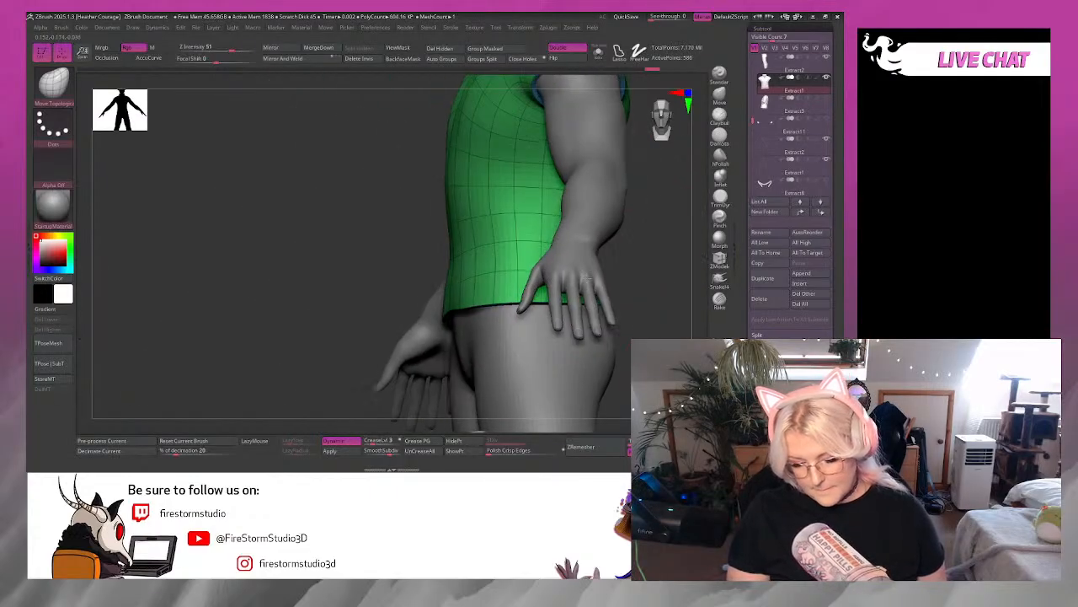
mouse_move(665, 275)
left_mouse_down()
mouse_move(590, 282)
mouse_move(668, 248)
mouse_move(621, 272)
mouse_move(643, 222)
mouse_move(580, 231)
mouse_move(455, 329)
left_mouse_up()
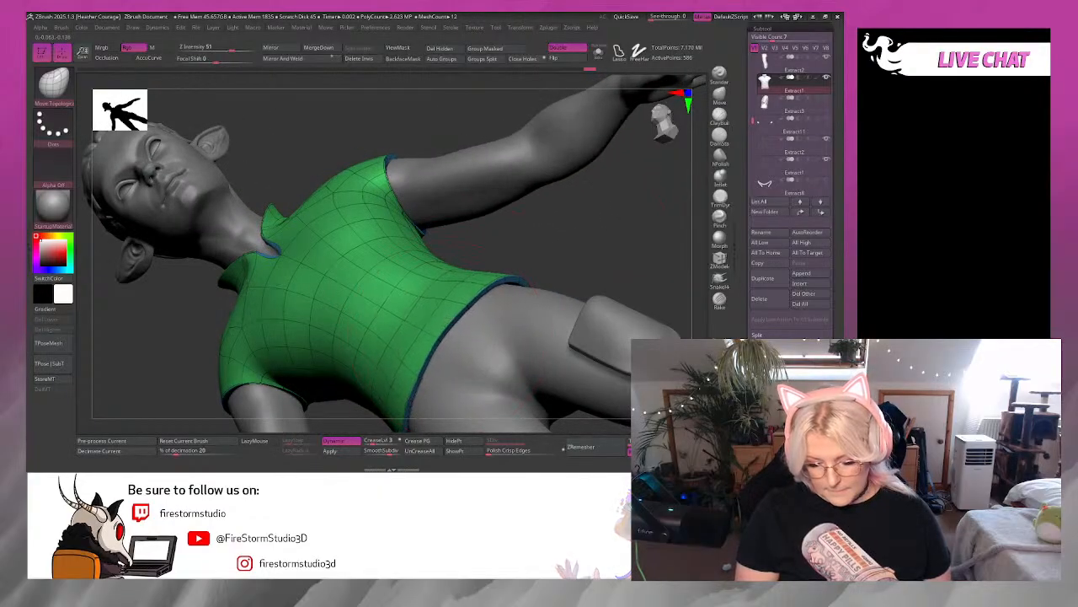
left_click_drag(570, 248, 571, 337)
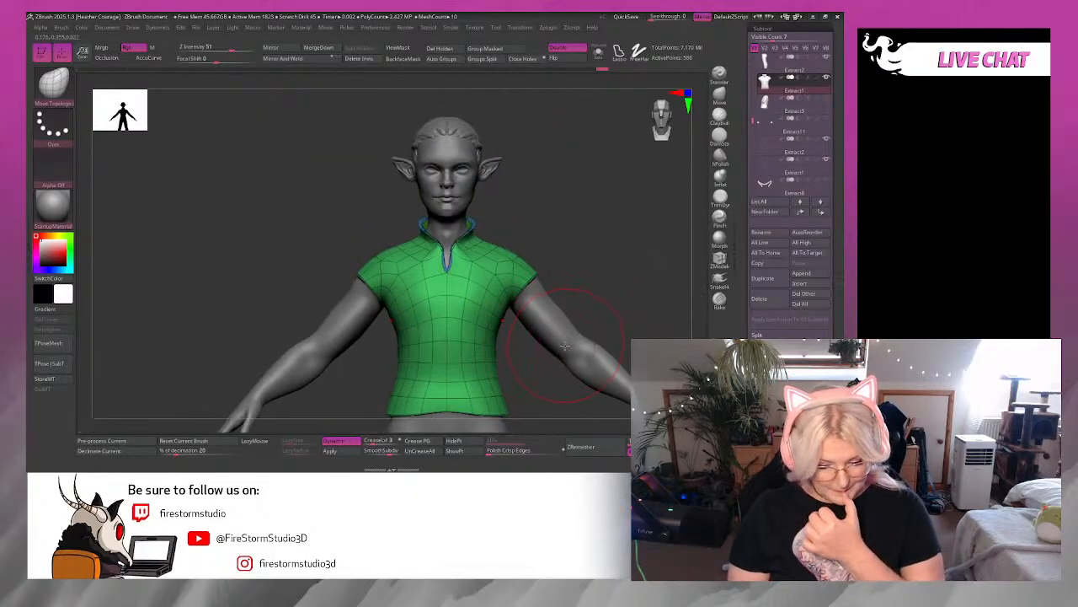
Adjust the shirt's shoulder line and short-sleeve openings with the Move Topological brush, working from the front and side.
left_click_drag(571, 285, 665, 160)
left_click_drag(592, 194, 587, 187)
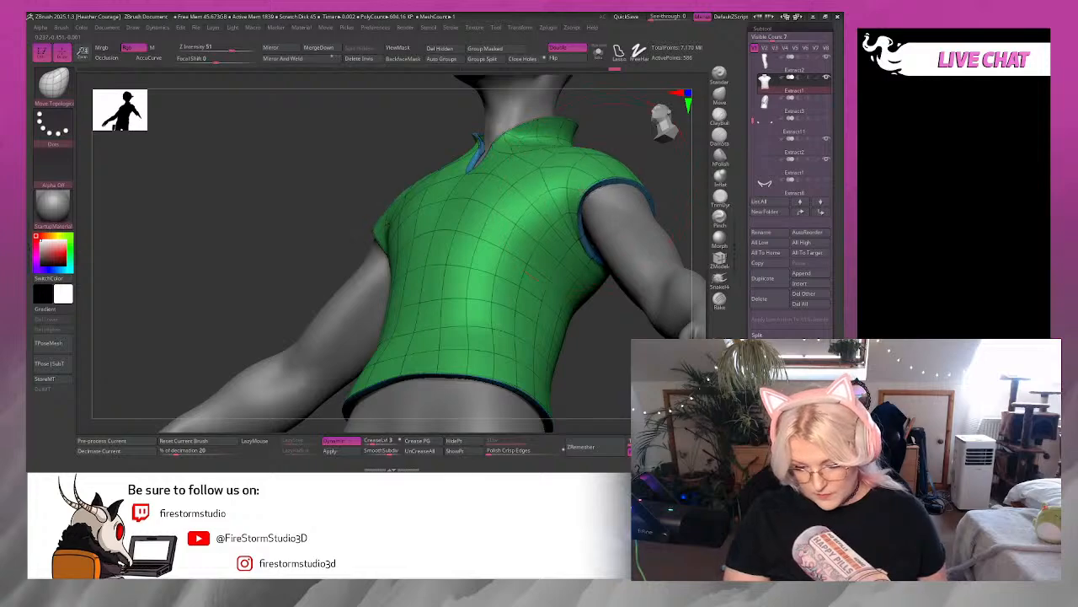
left_click_drag(693, 183, 638, 175)
left_click_drag(637, 183, 641, 175)
left_click_drag(684, 212, 679, 229)
mouse_move(541, 157)
left_mouse_down()
mouse_move(578, 178)
mouse_move(595, 169)
mouse_move(624, 210)
mouse_move(655, 182)
mouse_move(616, 113)
mouse_move(597, 202)
mouse_move(555, 186)
left_mouse_up()
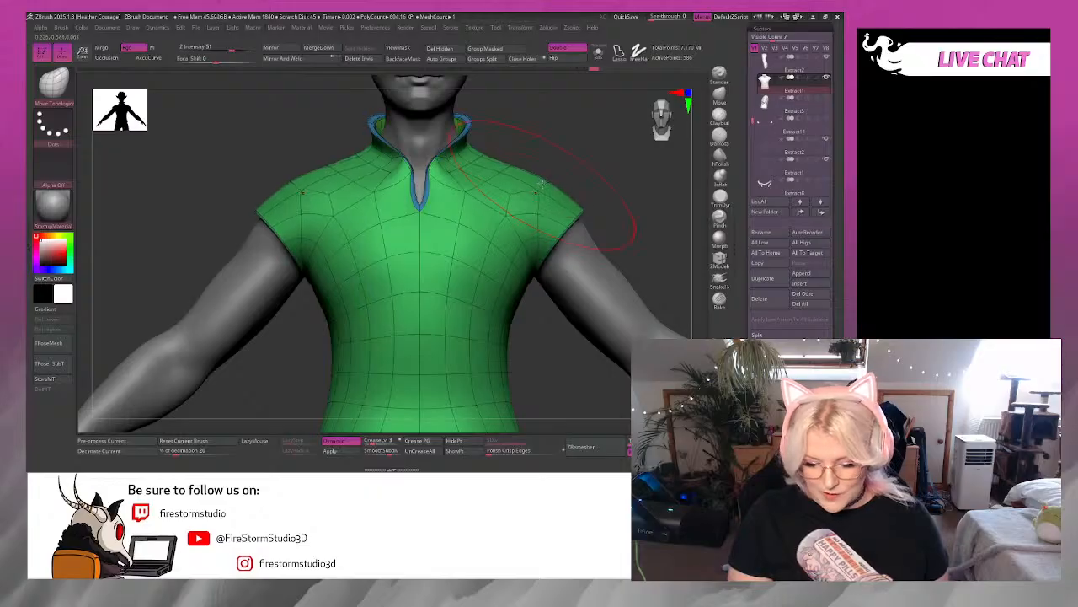
left_click_drag(547, 184, 547, 176)
left_click_drag(620, 165, 620, 215)
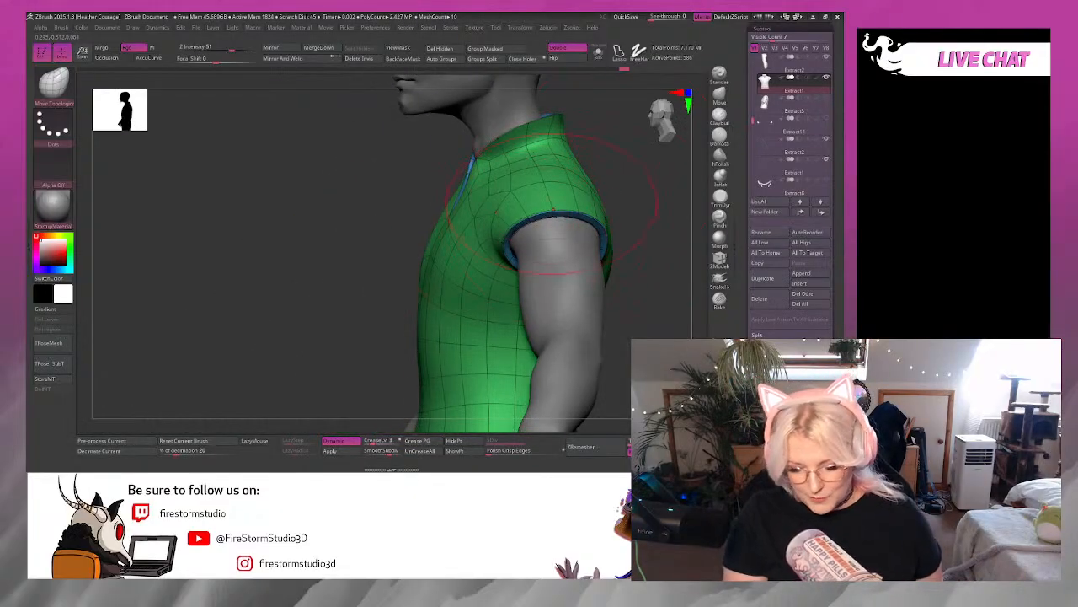
key("space")
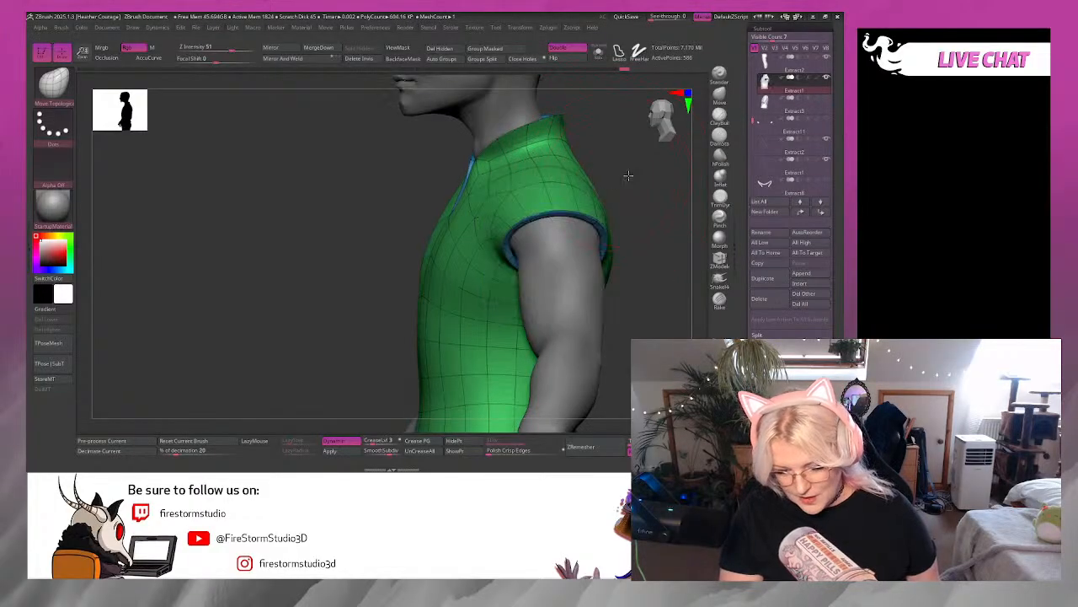
mouse_move(630, 173)
left_mouse_down()
mouse_move(610, 162)
mouse_move(613, 187)
mouse_move(597, 197)
mouse_move(626, 224)
mouse_move(667, 231)
mouse_move(671, 215)
mouse_move(638, 212)
left_mouse_up()
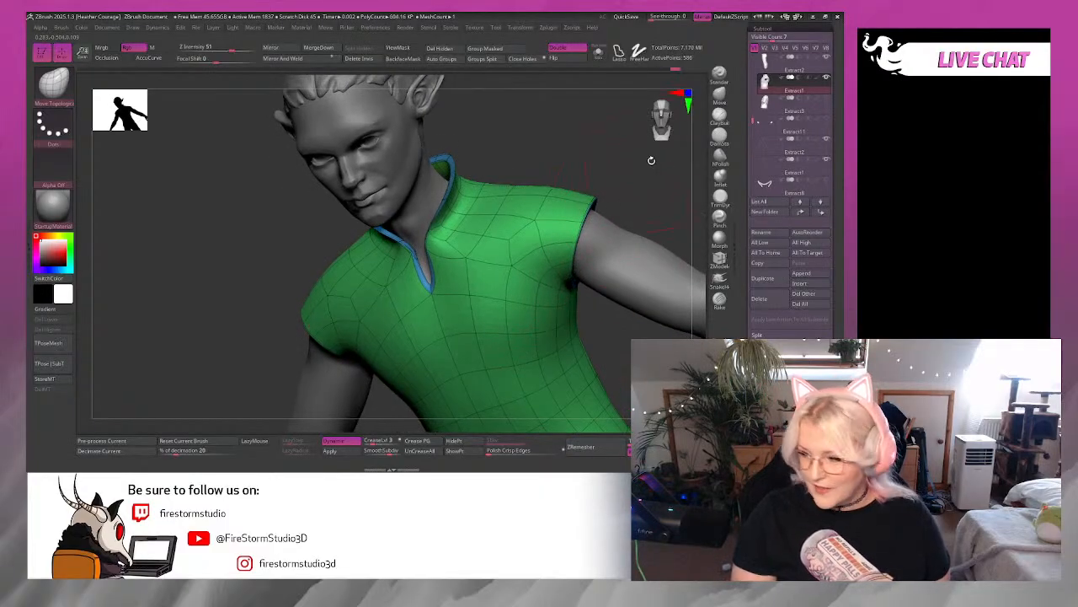
mouse_move(660, 121)
left_mouse_down()
mouse_move(647, 168)
mouse_move(569, 285)
left_mouse_up()
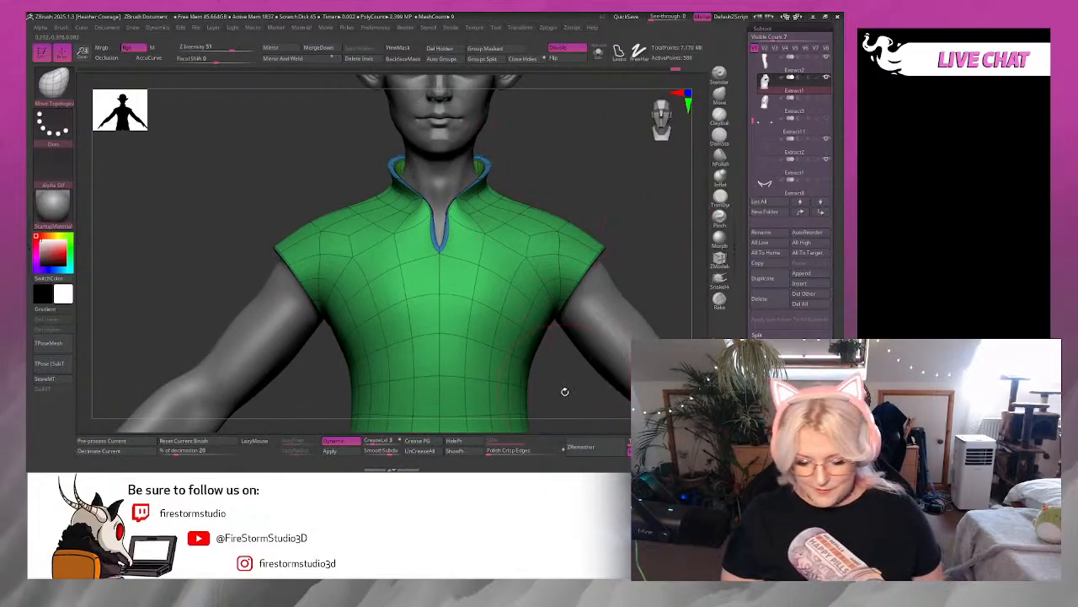
Apply the shirt's dynamic subdivision as real subdivision levels and turn off the polyframe wireframe display.
left_click(341, 440)
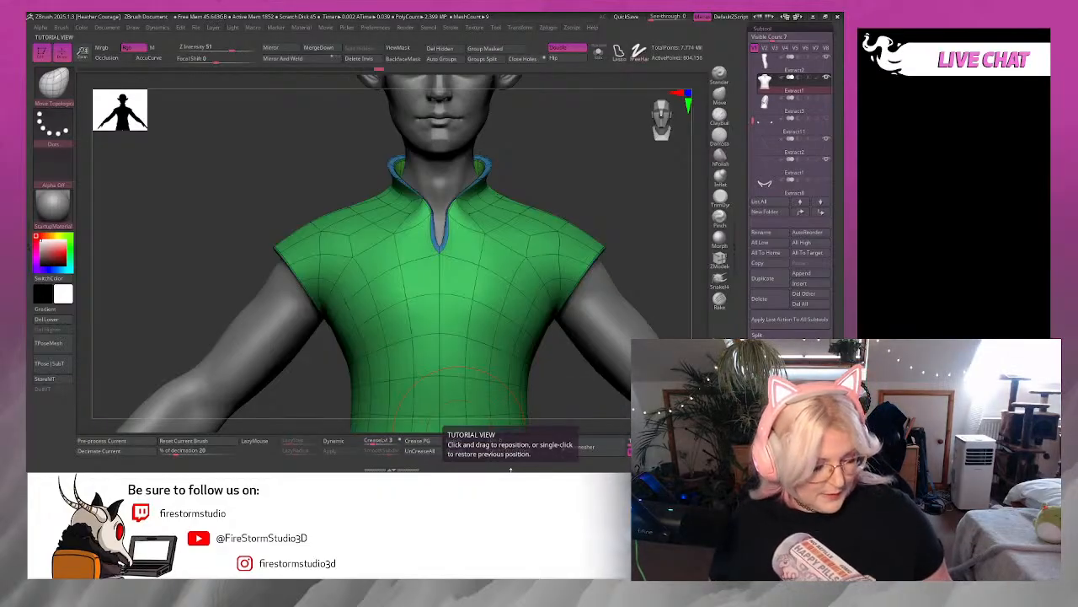
key("shift+f")
left_click_drag(632, 211, 641, 264, "alt")
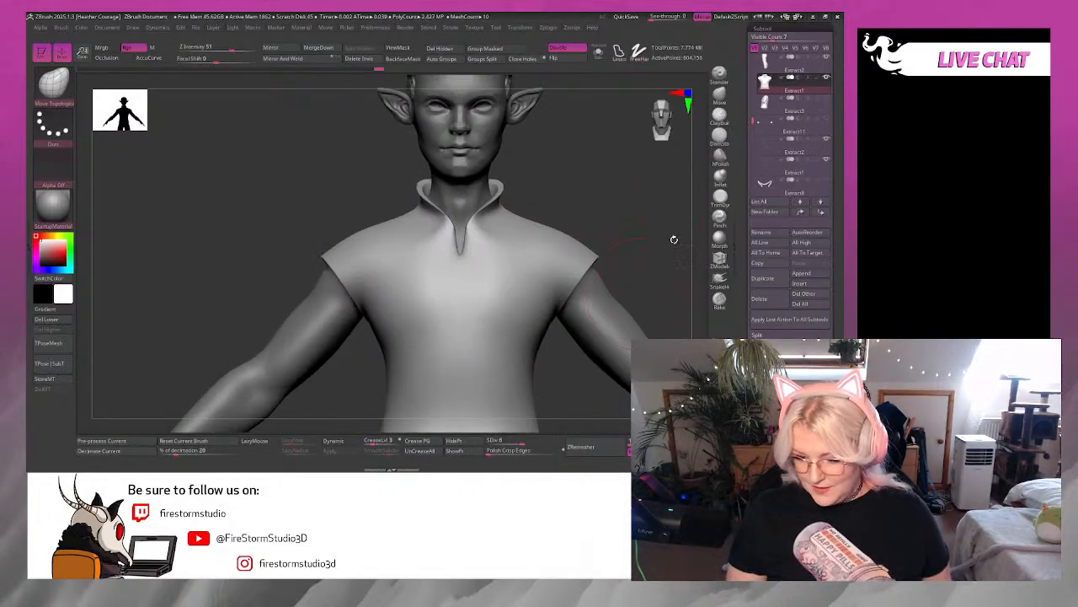
left_click_drag(615, 192, 634, 236, "alt")
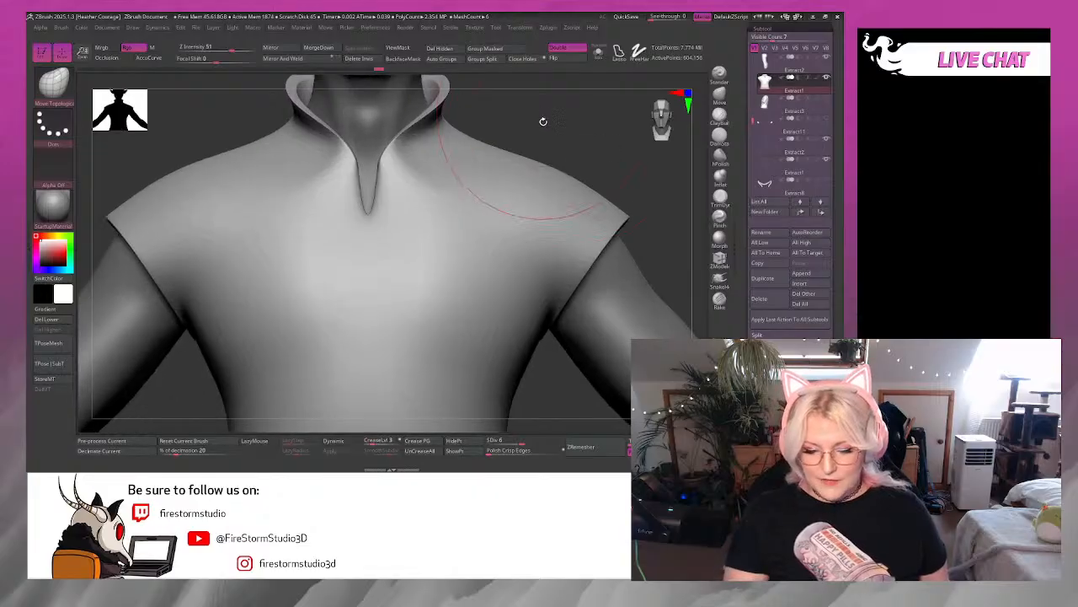
mouse_move(541, 120)
left_mouse_down("alt")
mouse_move(575, 180)
mouse_move(559, 171)
mouse_move(559, 201)
mouse_move(548, 194)
mouse_move(565, 211)
mouse_move(573, 176)
mouse_move(568, 203)
mouse_move(547, 197)
mouse_move(565, 223)
mouse_move(537, 166)
left_mouse_up("alt")
Switch to the ClayBuildup brush for the collar area and turn off double-sided display on the shirt.
key("space")
key("space")
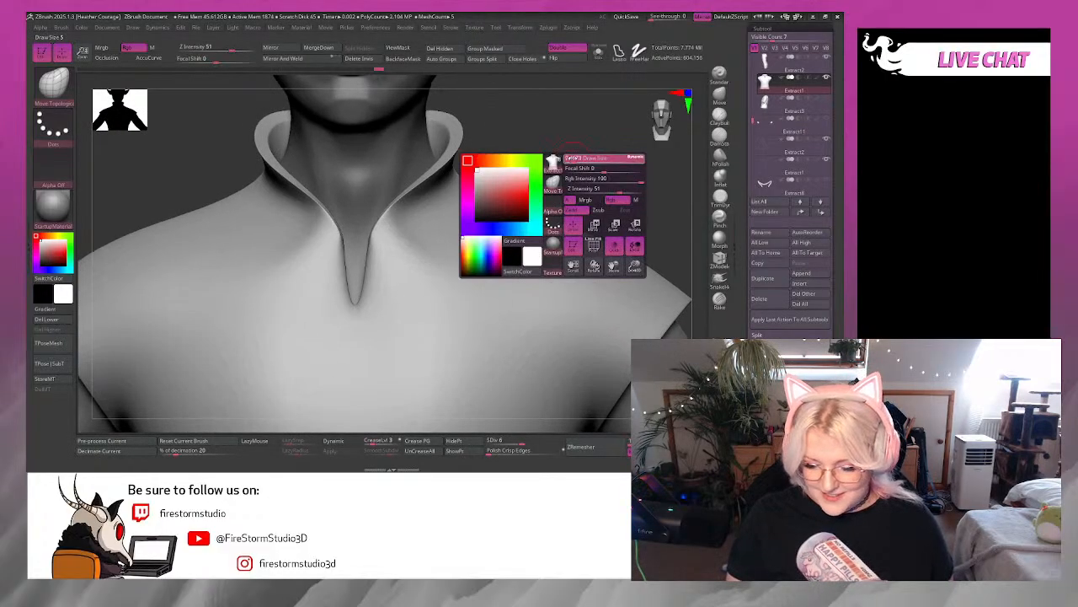
left_click(719, 114)
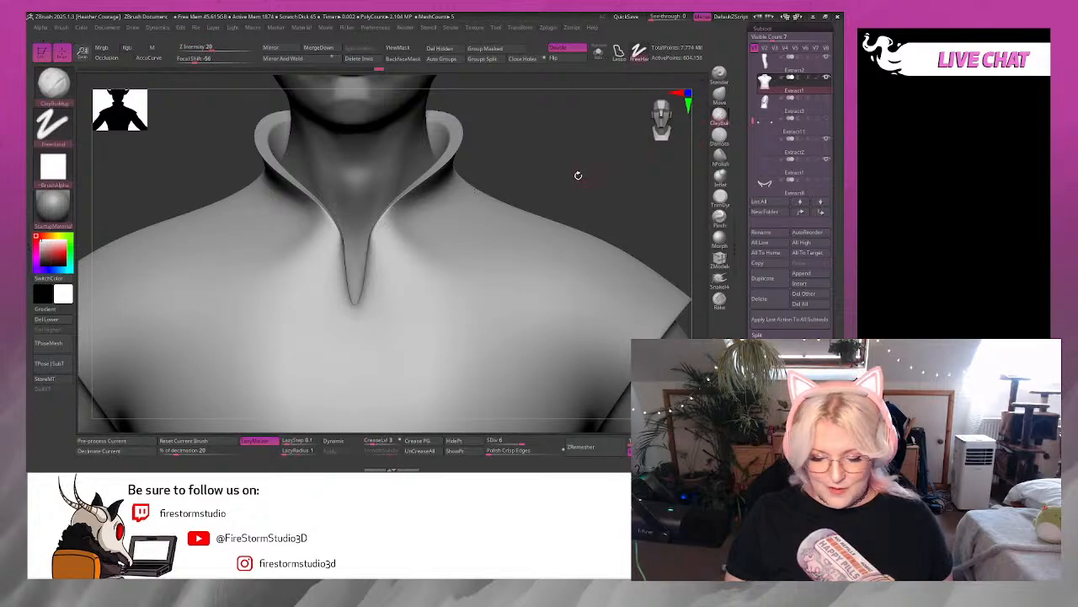
mouse_move(578, 174)
left_mouse_down()
mouse_move(552, 172)
mouse_move(640, 171)
mouse_move(545, 178)
mouse_move(542, 224)
mouse_move(544, 212)
mouse_move(564, 219)
mouse_move(519, 216)
left_mouse_up()
left_click(569, 49)
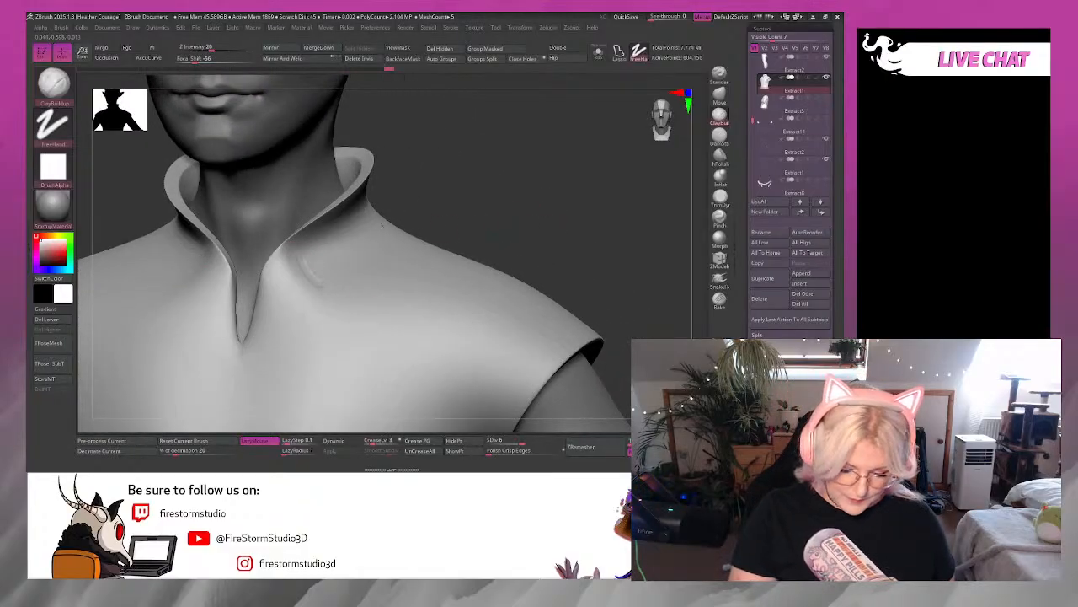
Give the ClayBuildup brush a soft round alpha, then build up and smooth a fold at the front base of the collar.
key("ctrl")
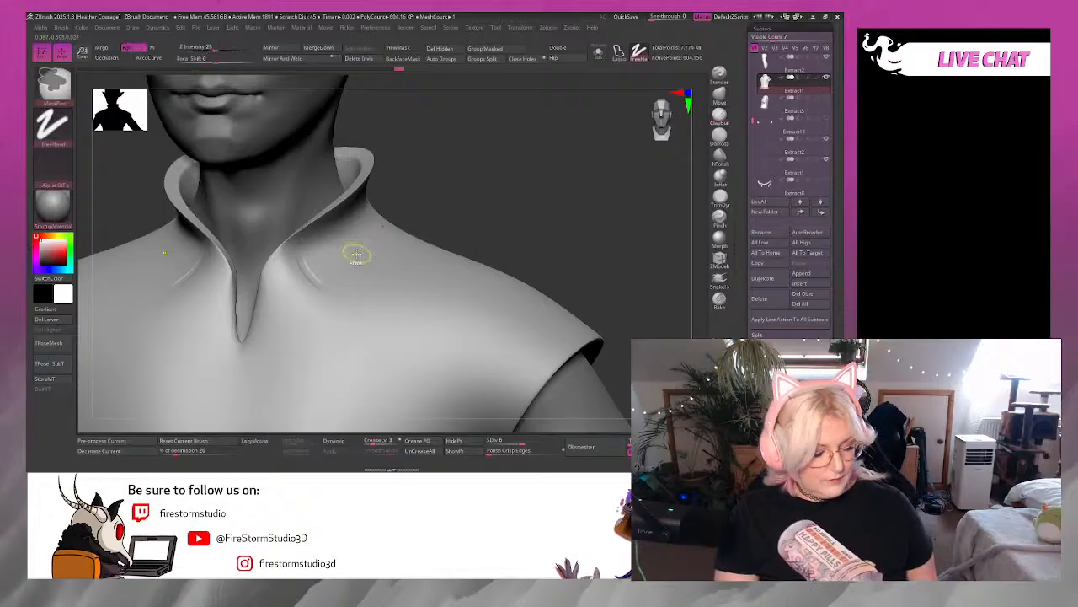
left_click(53, 169)
left_click(489, 194)
key("space")
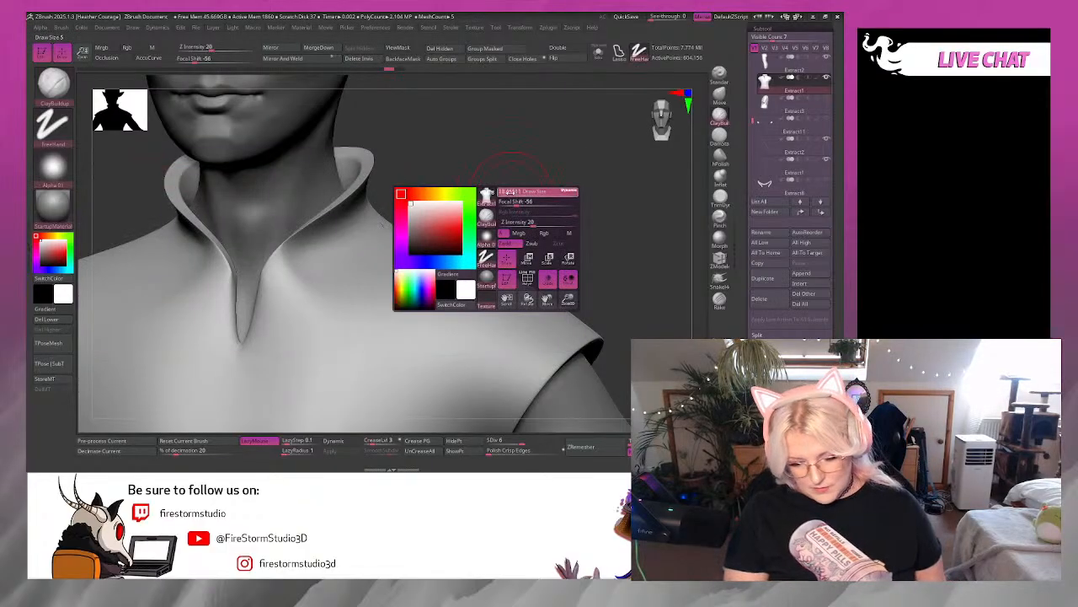
mouse_move(498, 174)
left_mouse_down()
mouse_move(582, 168)
mouse_move(364, 247)
left_mouse_up()
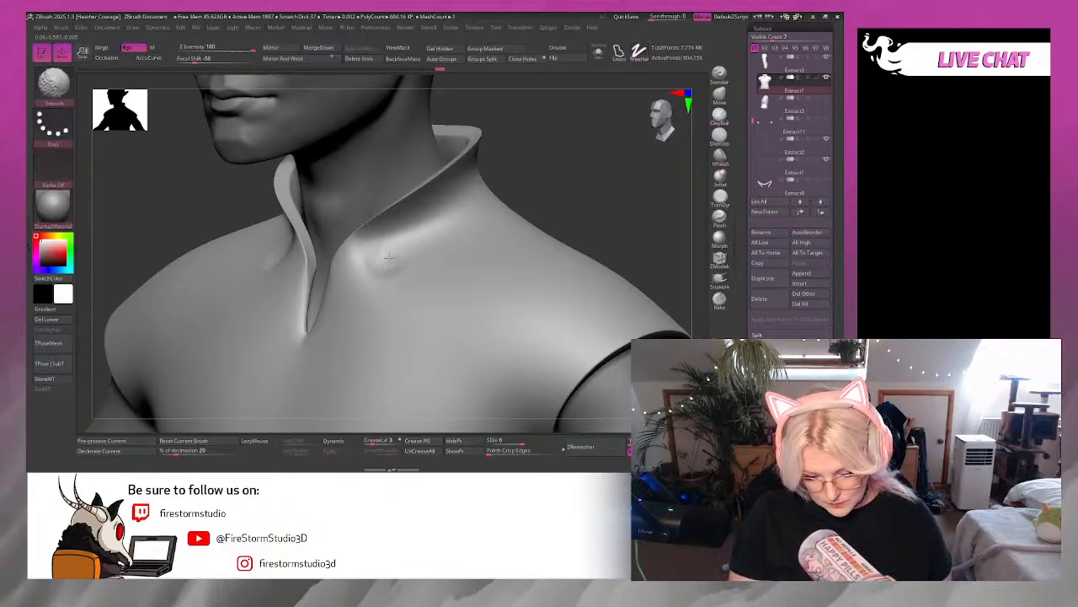
left_click_drag(373, 284, 363, 249)
Enable backface masking and sculpt the crease beneath the collar's front edge.
right_click(382, 219)
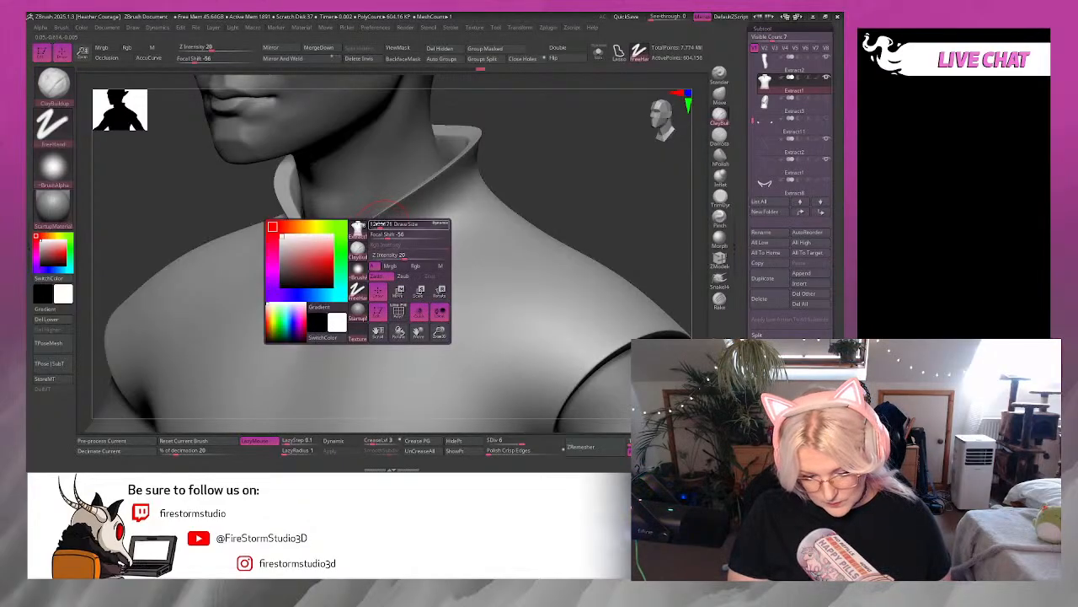
left_click(405, 60)
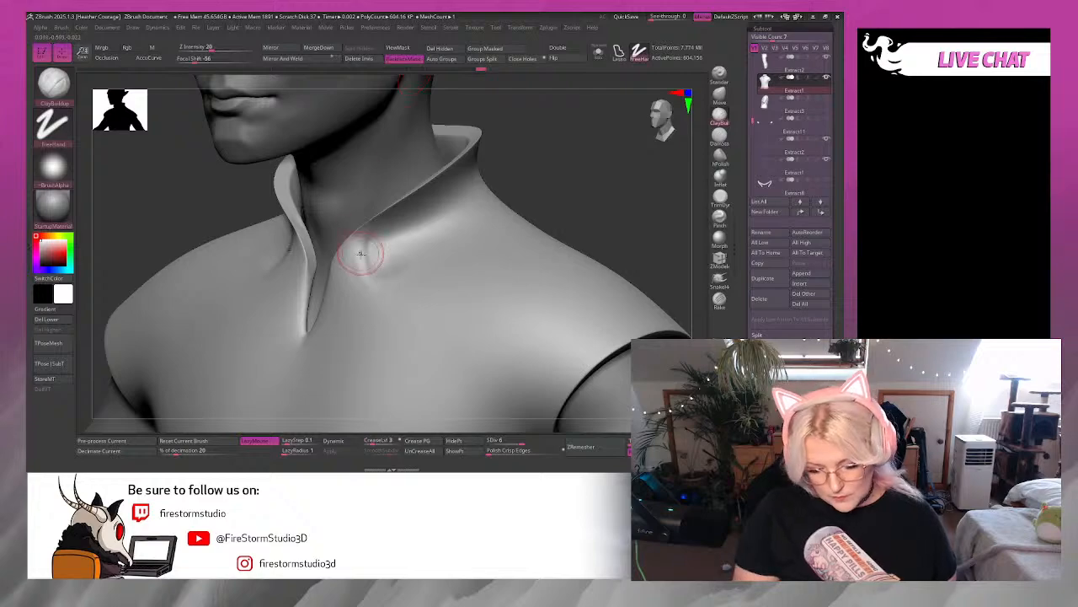
mouse_move(368, 233)
left_mouse_down()
mouse_move(435, 187)
mouse_move(368, 229)
mouse_move(383, 215)
left_mouse_up()
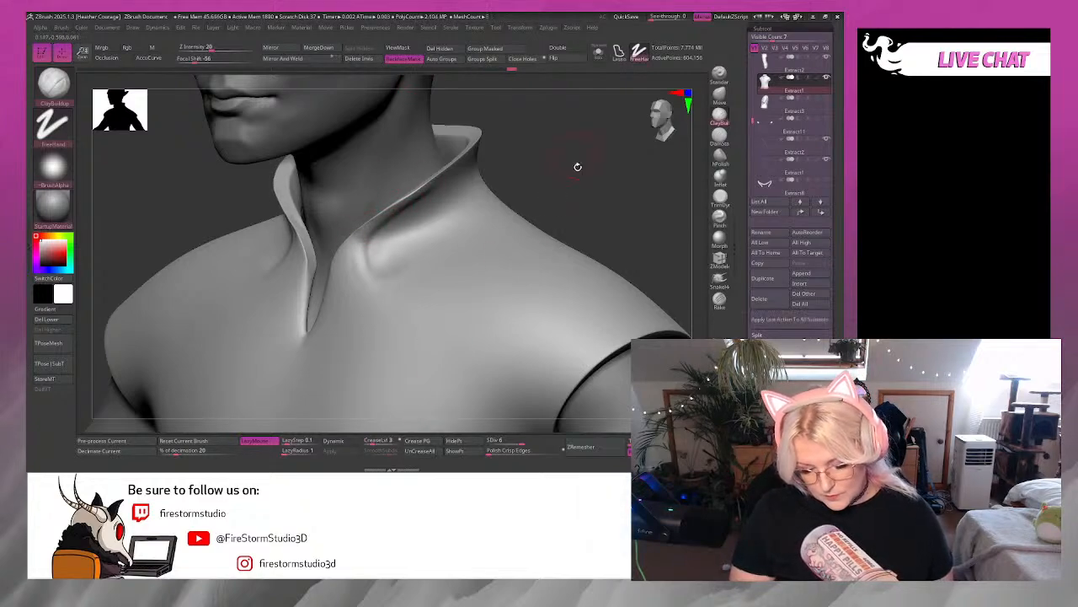
Deepen the crease from the collar's front fold up toward the side of the neck and smooth its edges.
left_click_drag(578, 166, 556, 178, "alt")
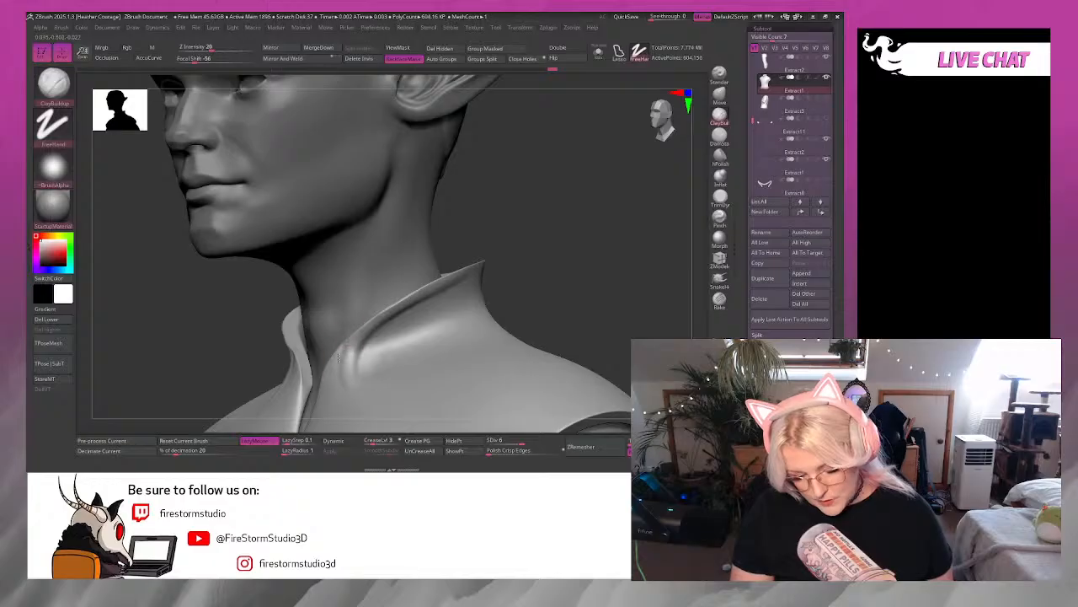
key("shift")
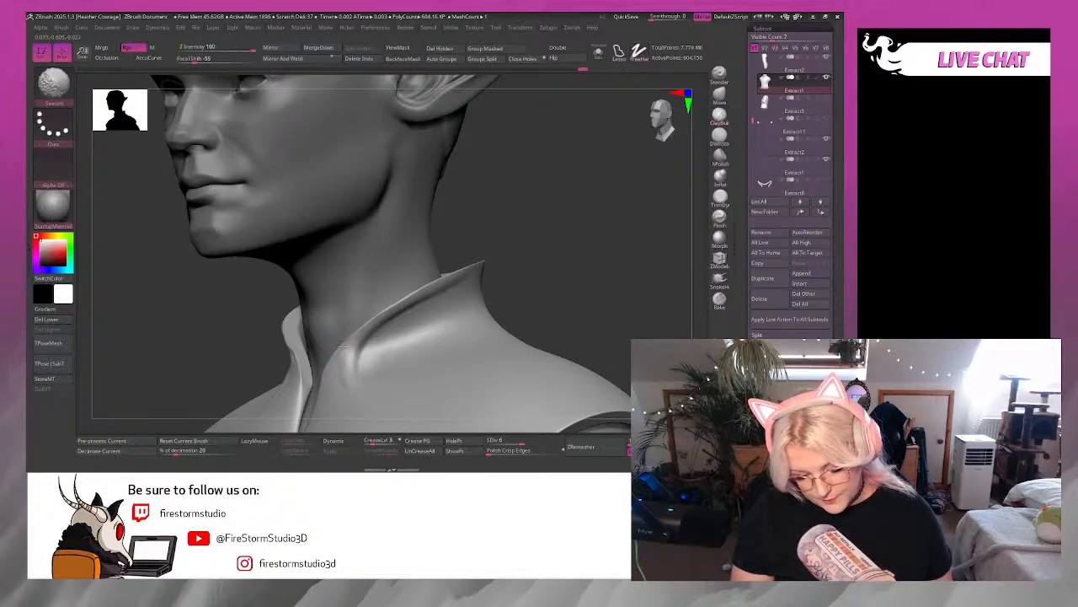
mouse_move(351, 379)
left_mouse_down()
mouse_move(379, 329)
mouse_move(431, 285)
mouse_move(388, 328)
left_mouse_up()
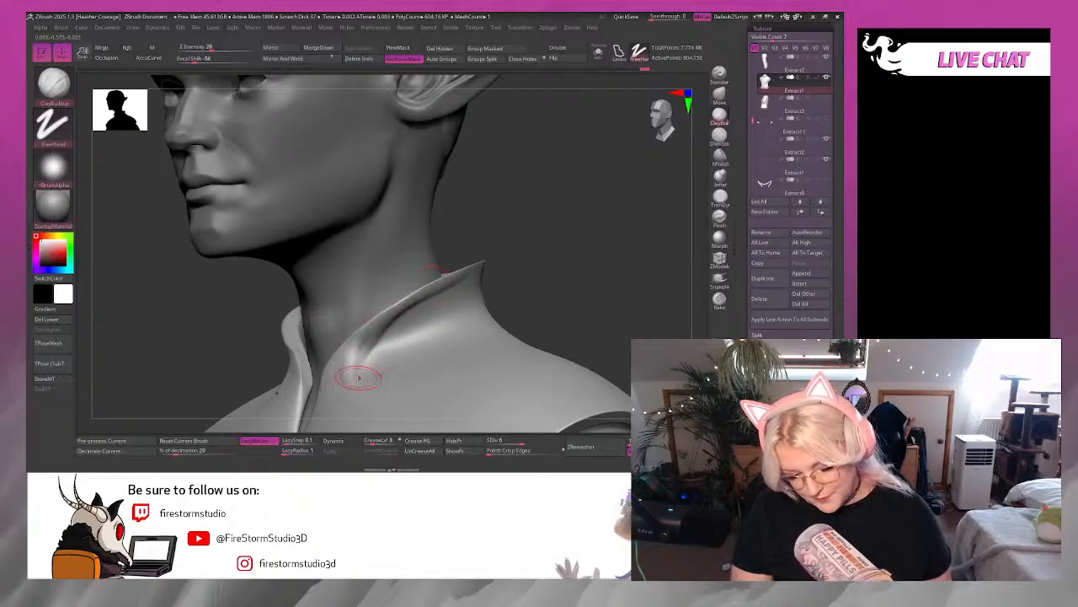
key("shift")
left_click_drag(358, 373, 388, 329, "shift")
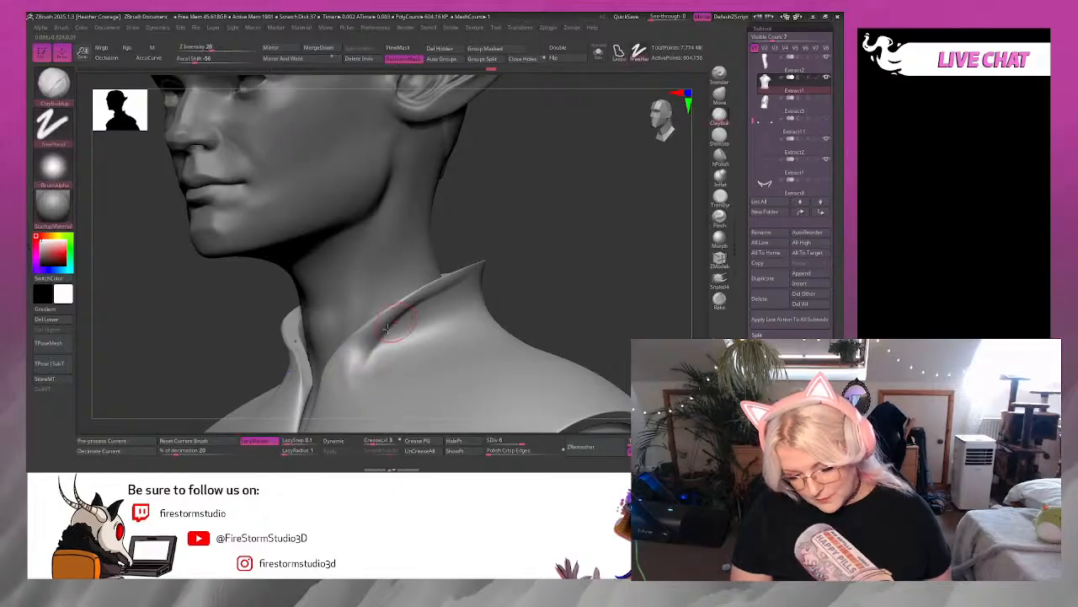
key("shift")
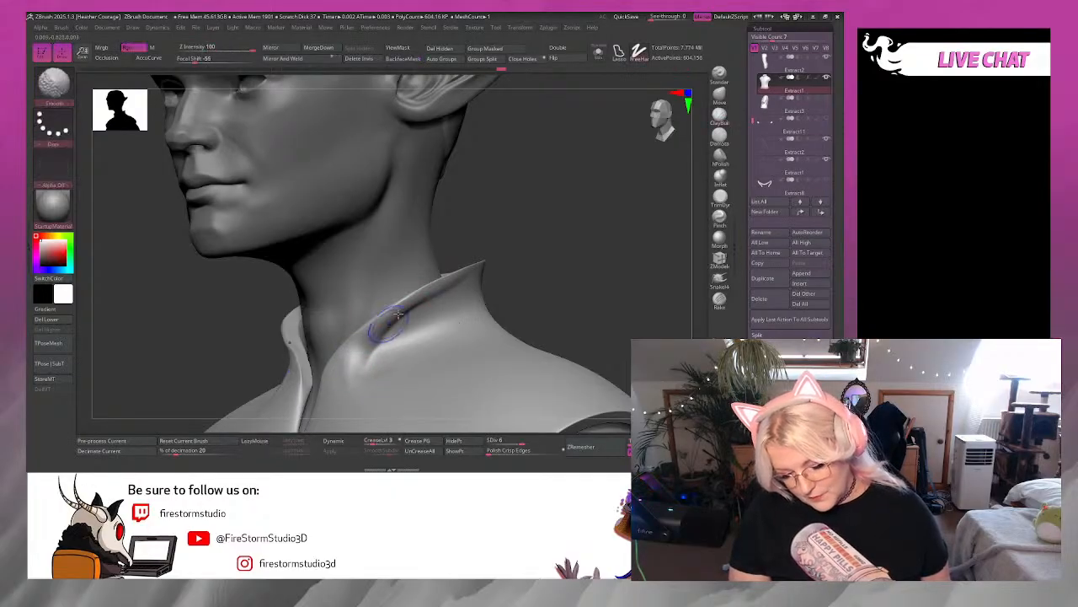
Smooth the collar's rim around the side and back of the neck.
left_click_drag(564, 240, 459, 286)
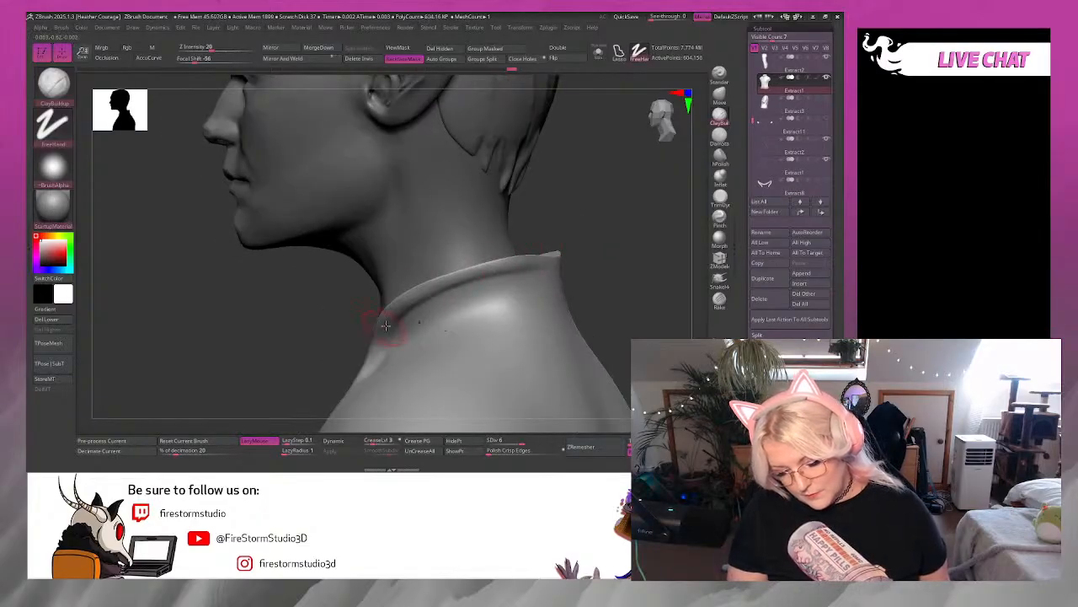
left_click_drag(556, 268, 562, 253, "shift")
mouse_move(674, 271)
left_mouse_down()
mouse_move(621, 265)
mouse_move(566, 233)
mouse_move(437, 264)
left_mouse_up()
left_click_drag(556, 236, 489, 258, "shift")
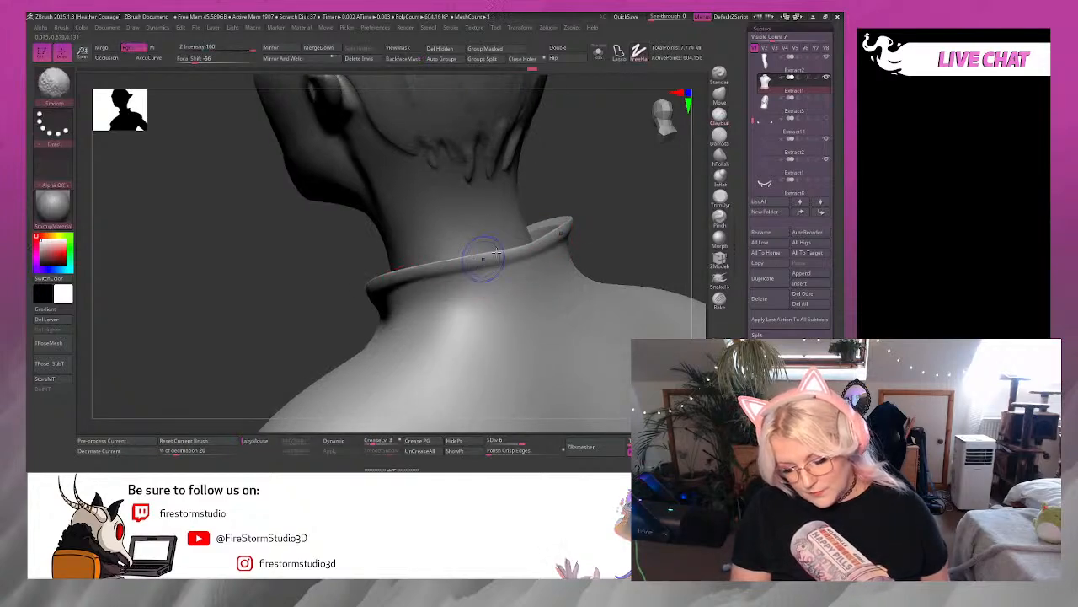
Sculpt a crease around the collar's base behind the neck, joining it to the crease along the side.
mouse_move(620, 212)
left_mouse_down()
mouse_move(608, 178)
mouse_move(619, 199)
left_mouse_up()
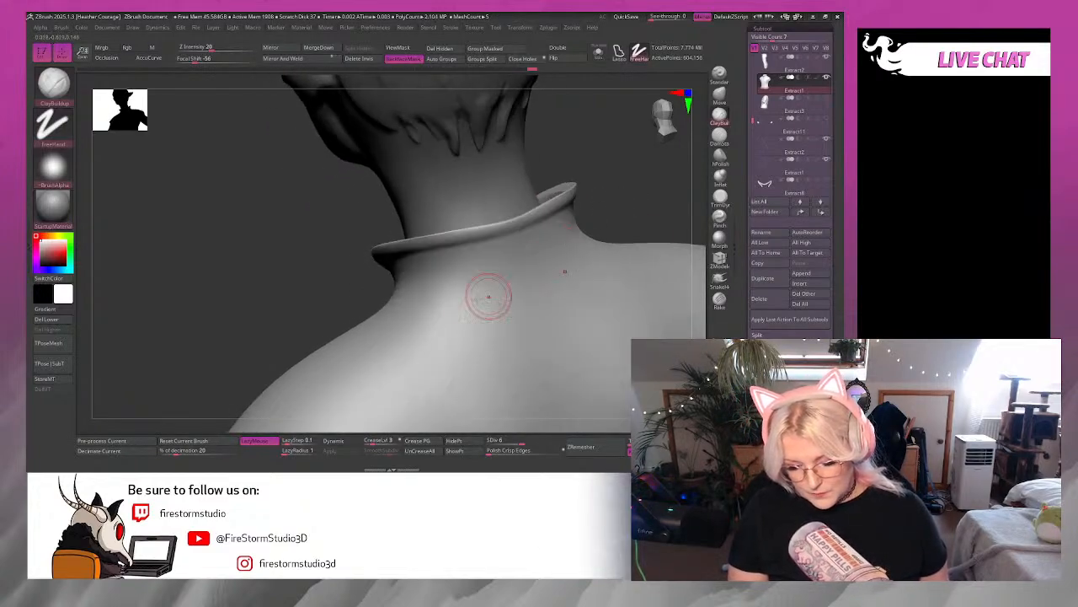
left_click_drag(464, 296, 580, 258)
left_click_drag(583, 256, 459, 297)
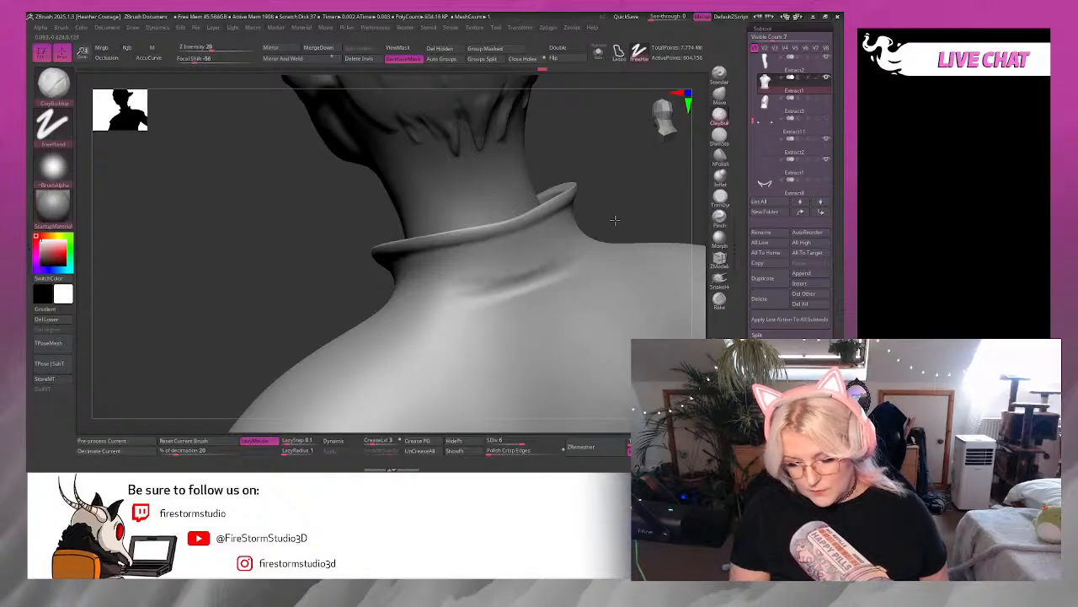
left_click_drag(646, 183, 467, 265)
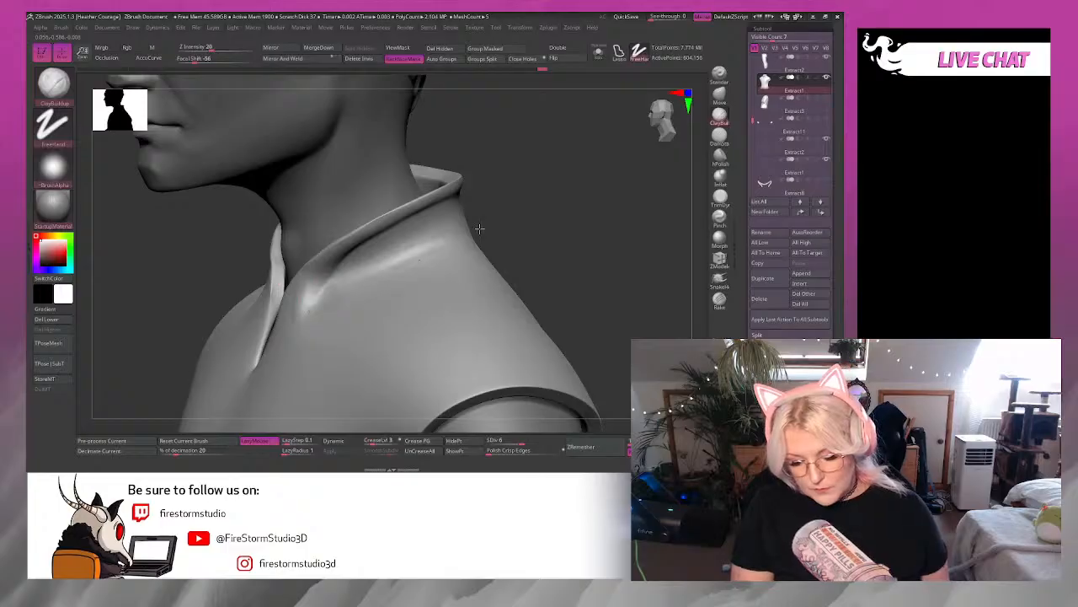
mouse_move(480, 227)
left_mouse_down()
mouse_move(542, 228)
mouse_move(491, 227)
left_mouse_up()
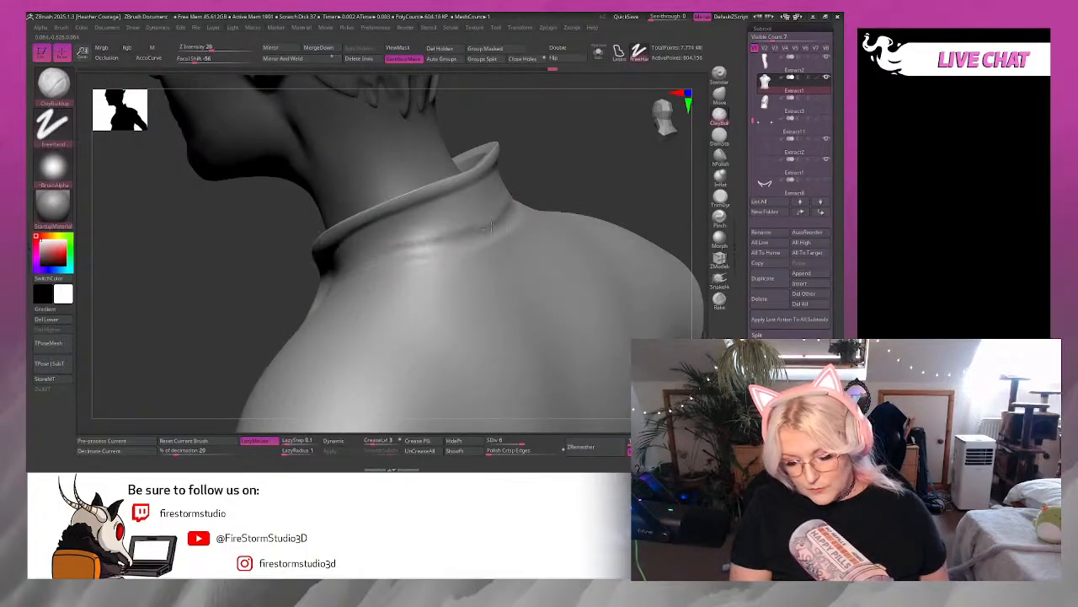
left_click_drag(600, 170, 539, 181)
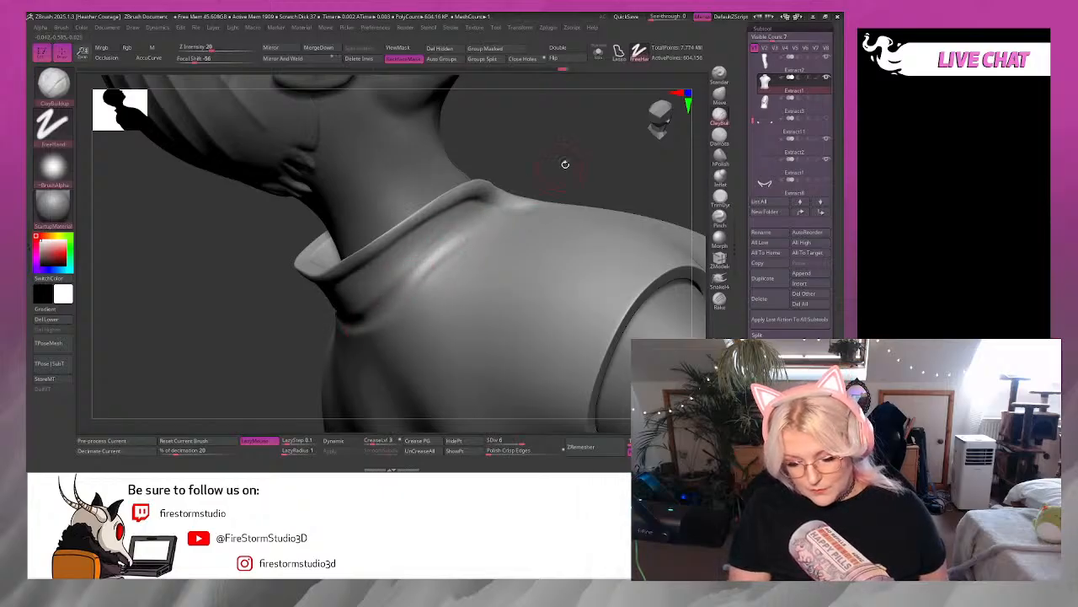
Soften the collar-base crease with the Smooth brush, first behind the neck and finally beside the front neckline slit.
key("shift")
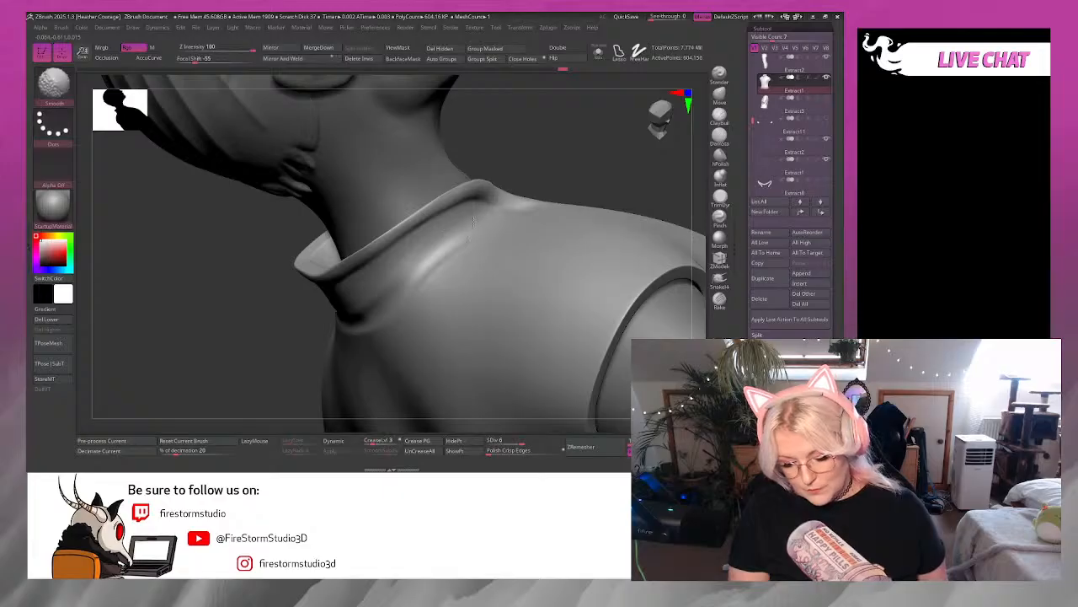
left_click_drag(573, 147, 597, 114)
key("shift")
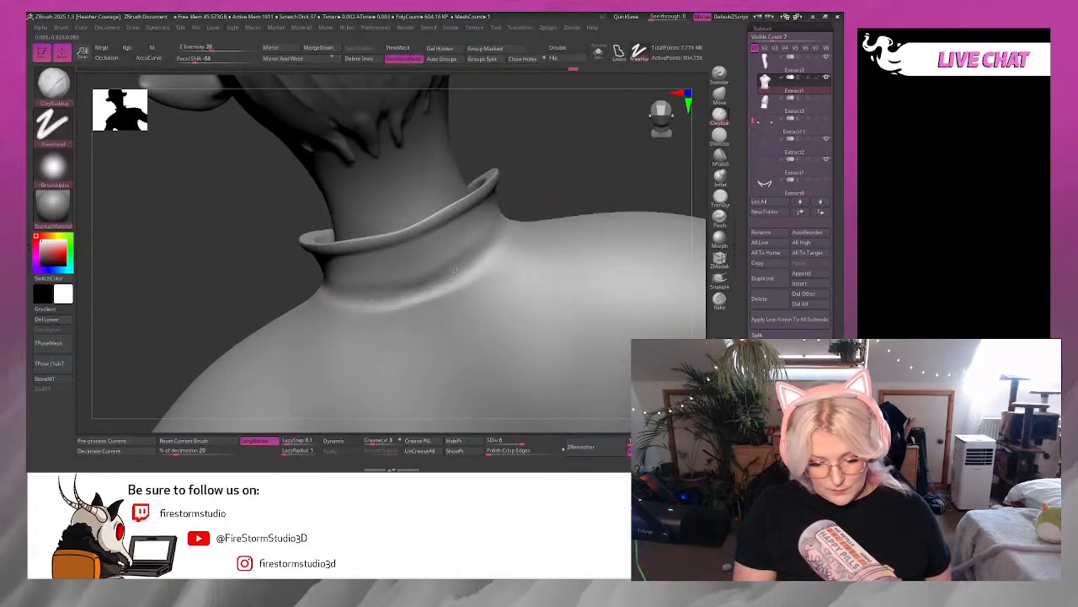
key("shift")
key("shift")
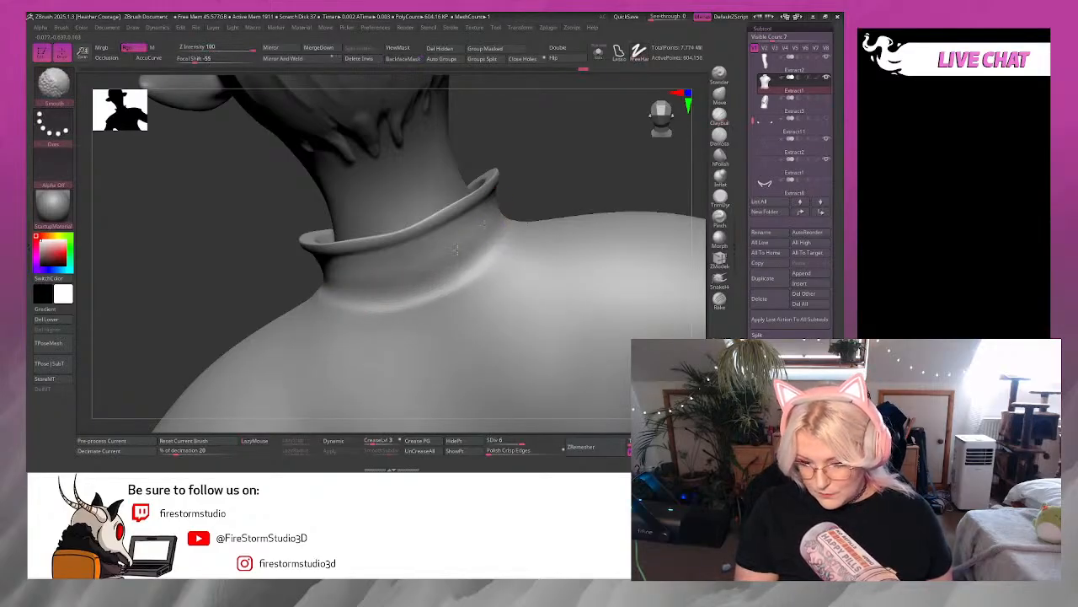
mouse_move(590, 169)
left_mouse_down()
mouse_move(565, 135)
mouse_move(604, 144)
mouse_move(610, 221)
mouse_move(620, 216)
mouse_move(590, 185)
mouse_move(619, 197)
mouse_move(611, 181)
mouse_move(539, 220)
mouse_move(464, 261)
mouse_move(473, 277)
left_mouse_up()
left_click_drag(477, 229, 473, 258, "shift")
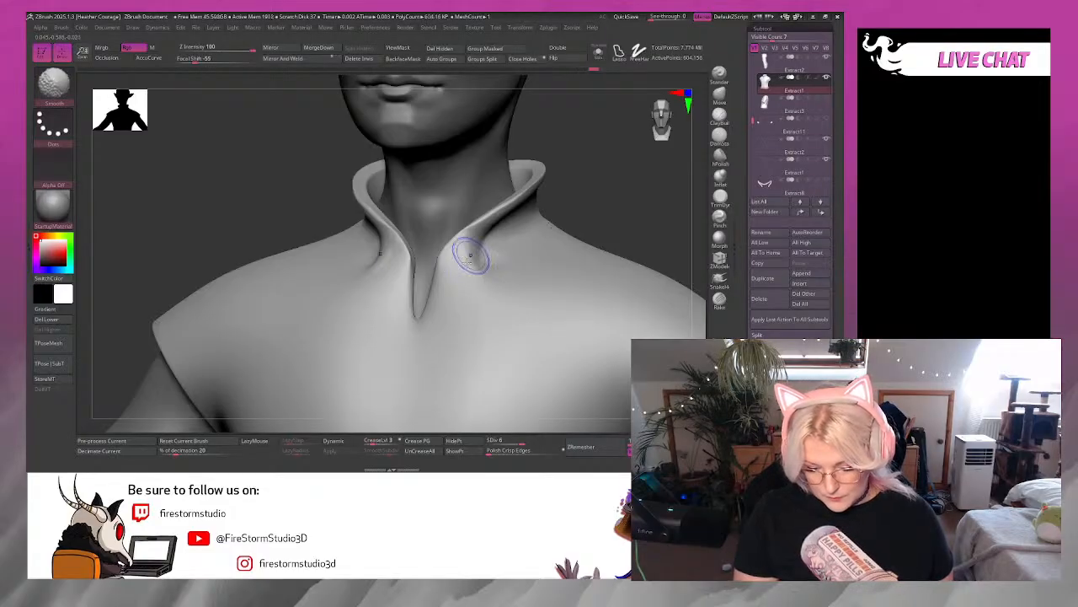
Adjust the brush size and sculpt a symmetrical pair of small round dents beside the shirt's neckline slit.
left_click_drag(604, 198, 661, 116)
left_click(662, 117)
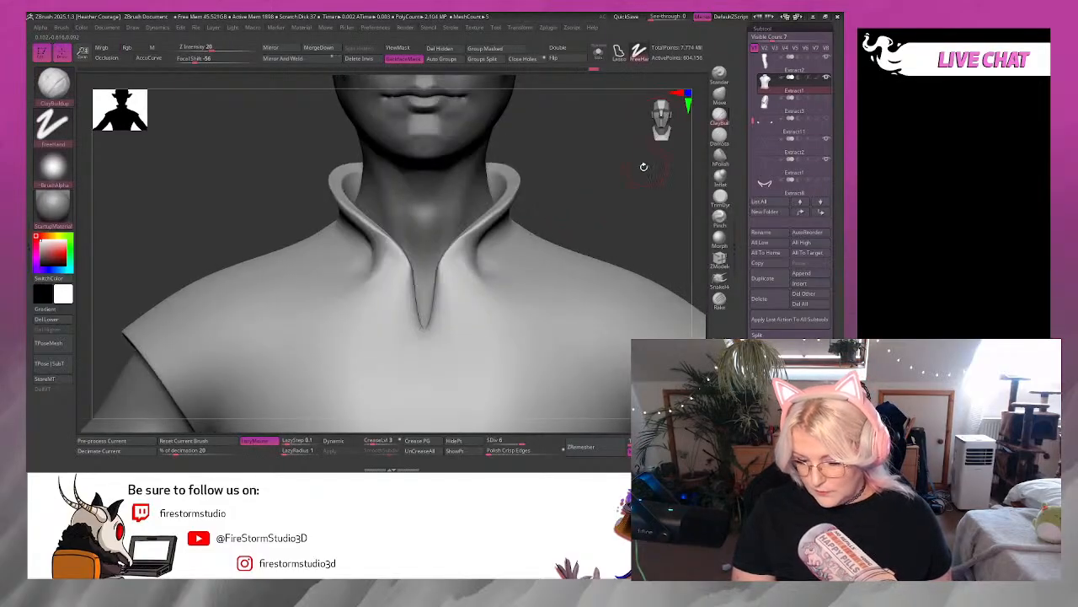
left_click_drag(643, 166, 634, 183, "alt")
key("space")
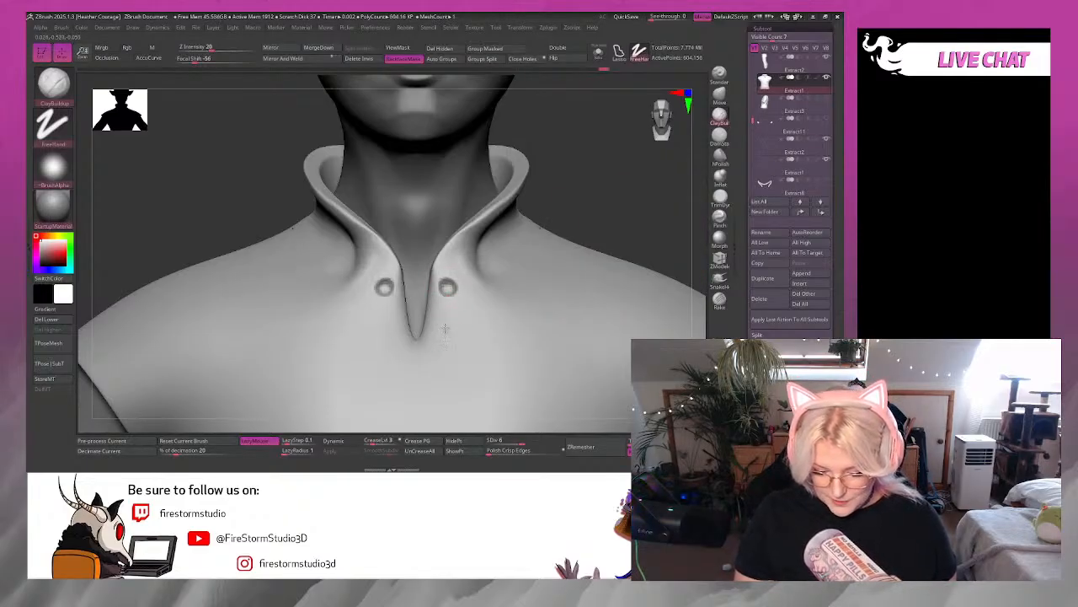
Carve a second pair of lacing holes beside the lower end of the collar slit, redoing them closer to the slit.
left_click_drag(445, 331, 448, 332)
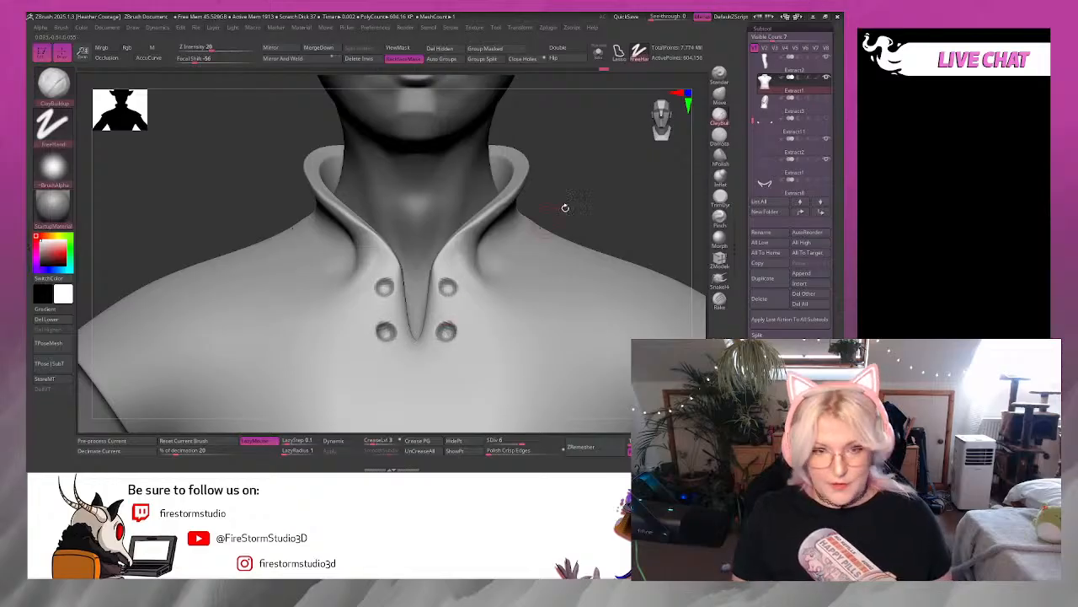
left_click_drag(624, 216, 585, 126, "alt")
mouse_move(565, 216)
left_mouse_down("alt")
mouse_move(580, 178)
mouse_move(564, 152)
mouse_move(583, 233)
mouse_move(577, 289)
left_mouse_up("alt")
key("ctrl+z")
key("space")
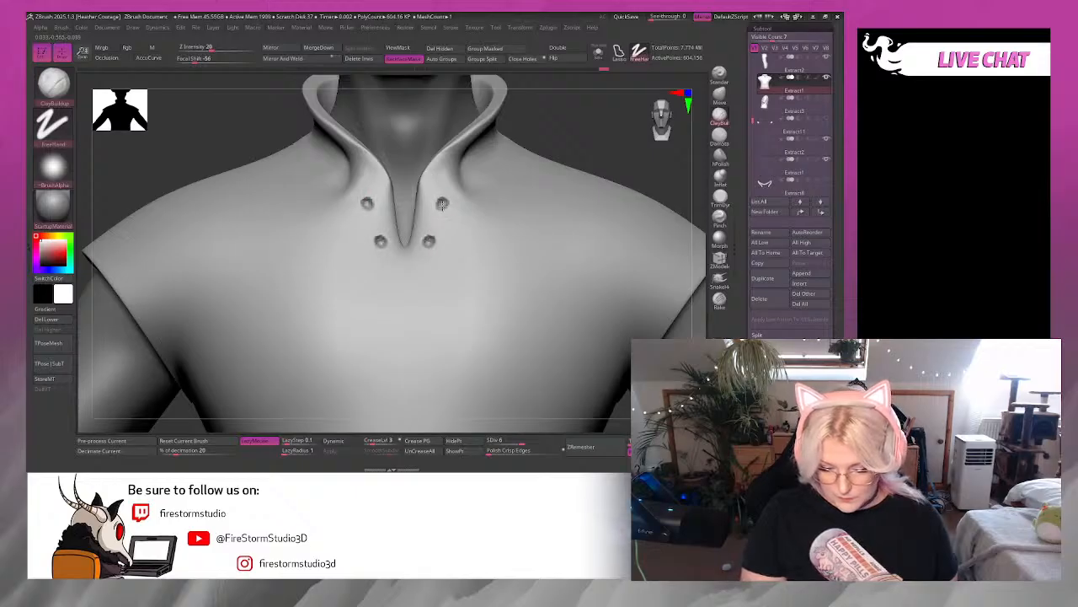
scroll(558, 141, "down", 5)
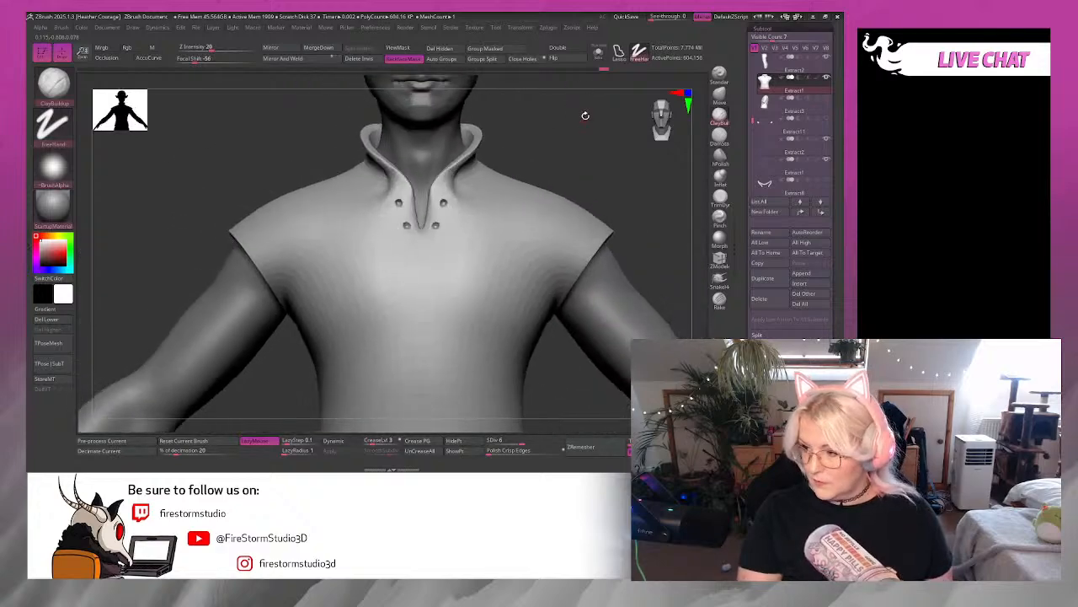
key("space")
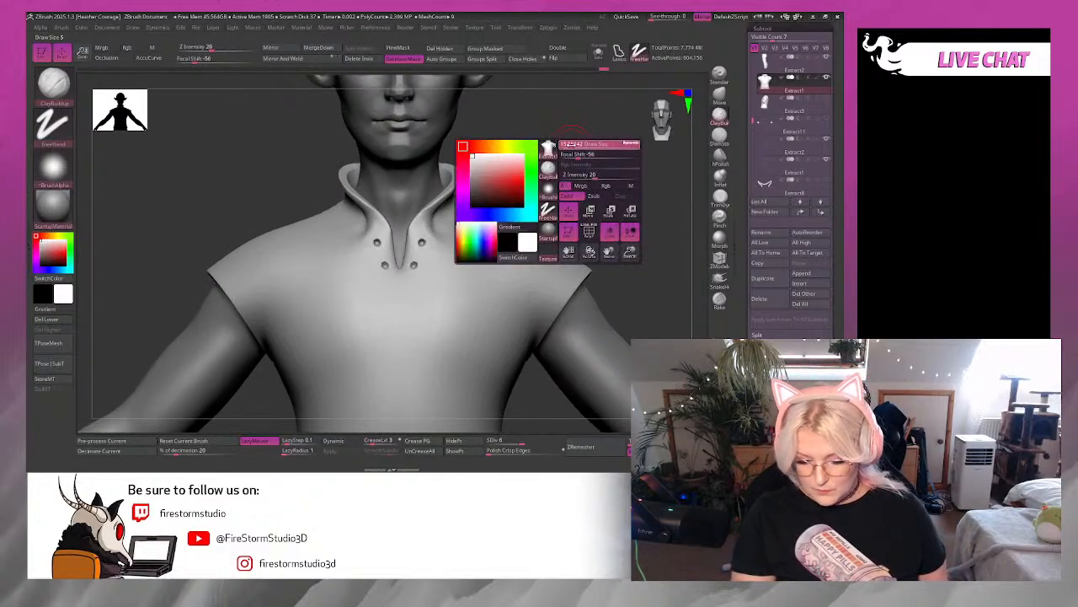
right_click_drag(563, 149, 569, 160, "ctrl")
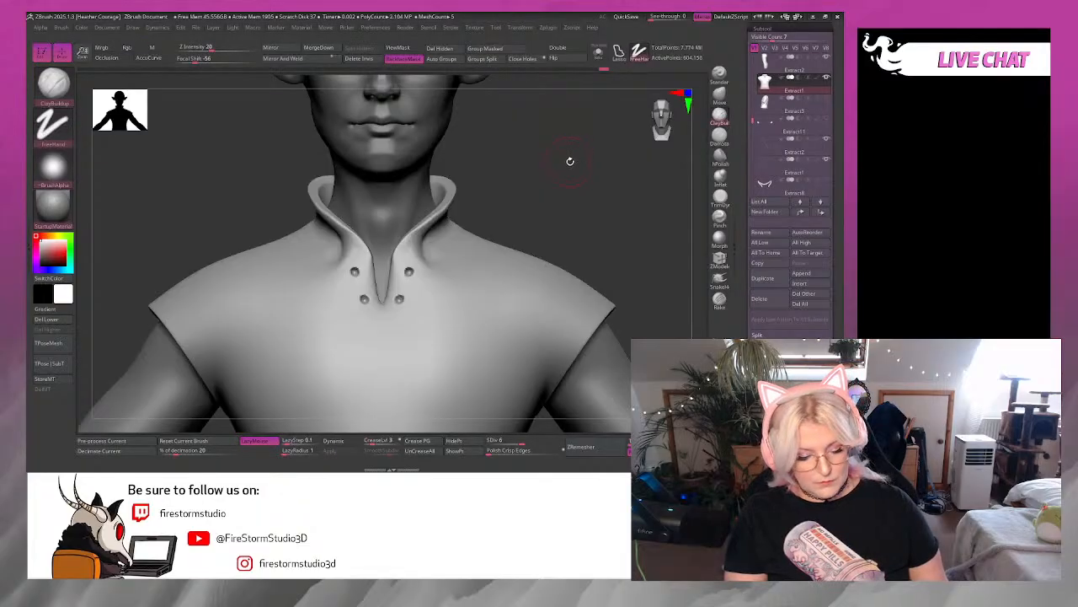
Subdivide the shirt mesh to subdivision level 7.
key("ctrl+d")
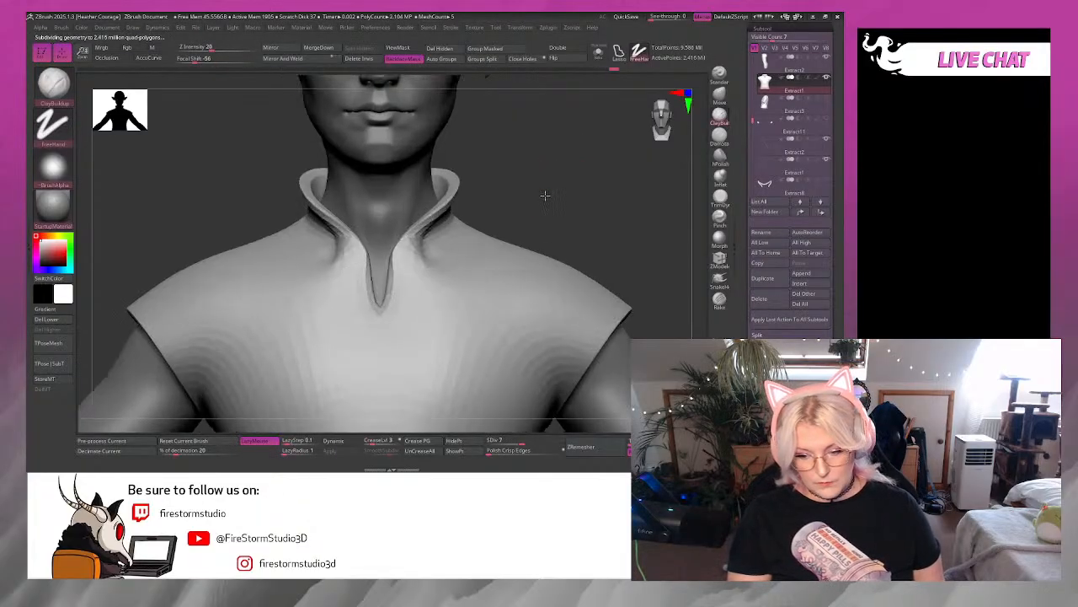
right_click_drag(545, 196, 551, 188, "ctrl")
right_click(551, 188)
key("shift")
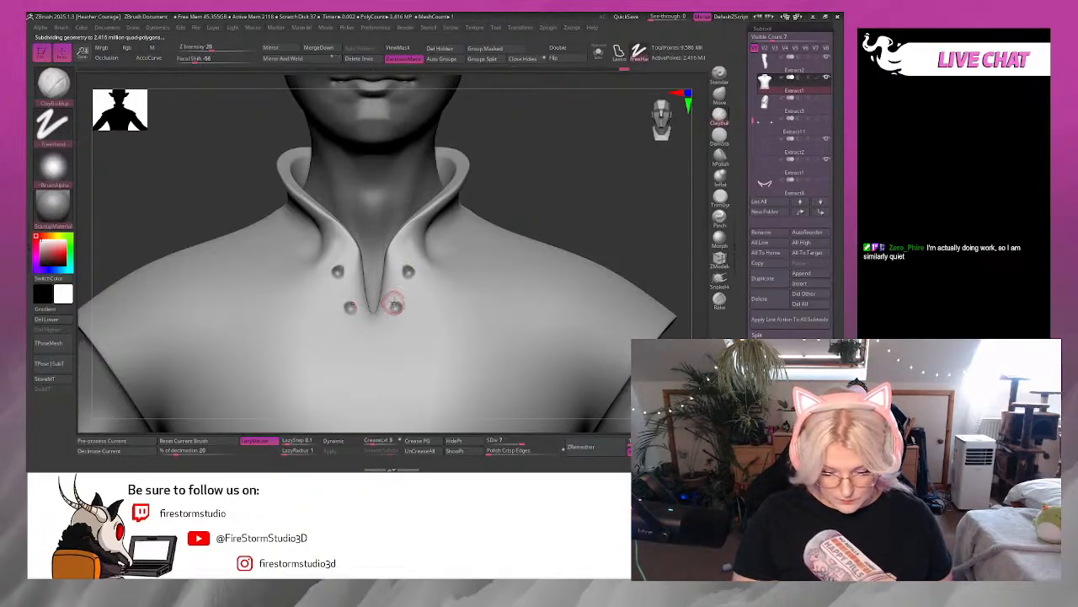
Build up a raised trim along the edges of the collar slit with ClayBuildup and smooth it.
right_click(396, 306)
key("l")
right_click(408, 248)
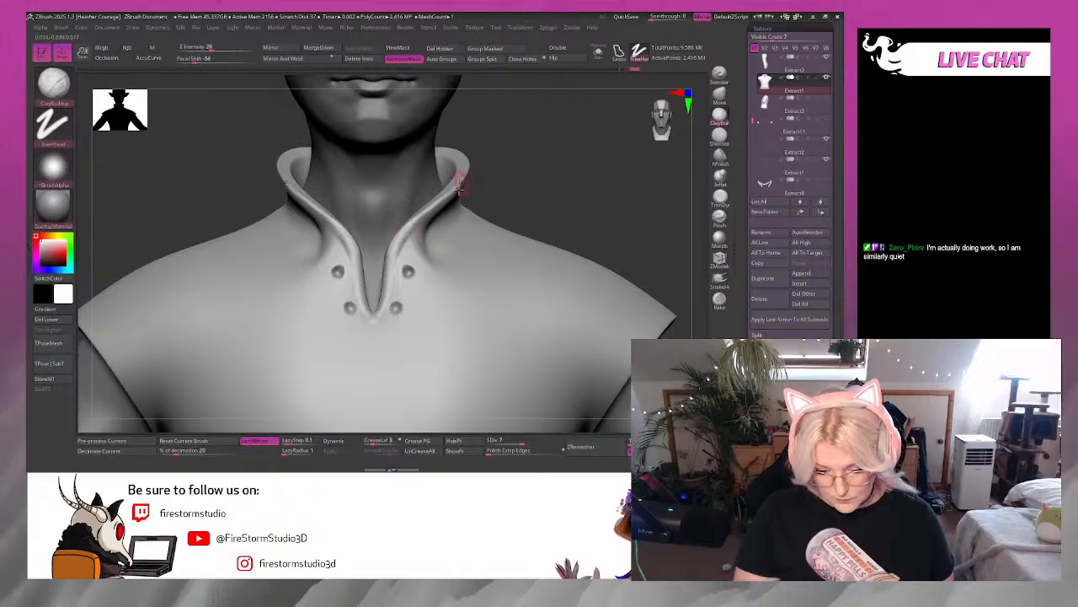
key("shift")
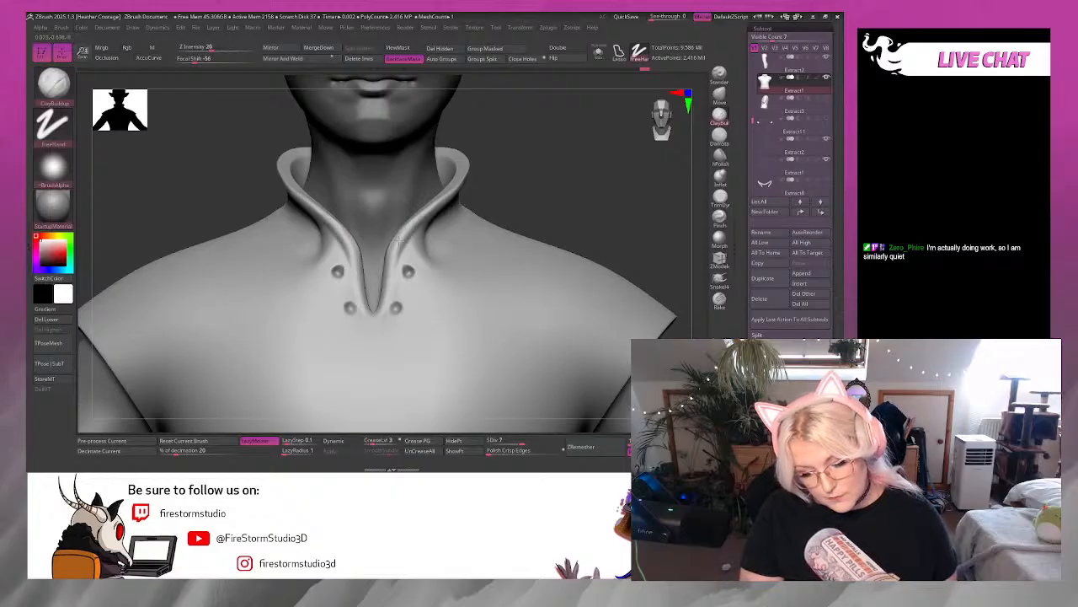
key("shift")
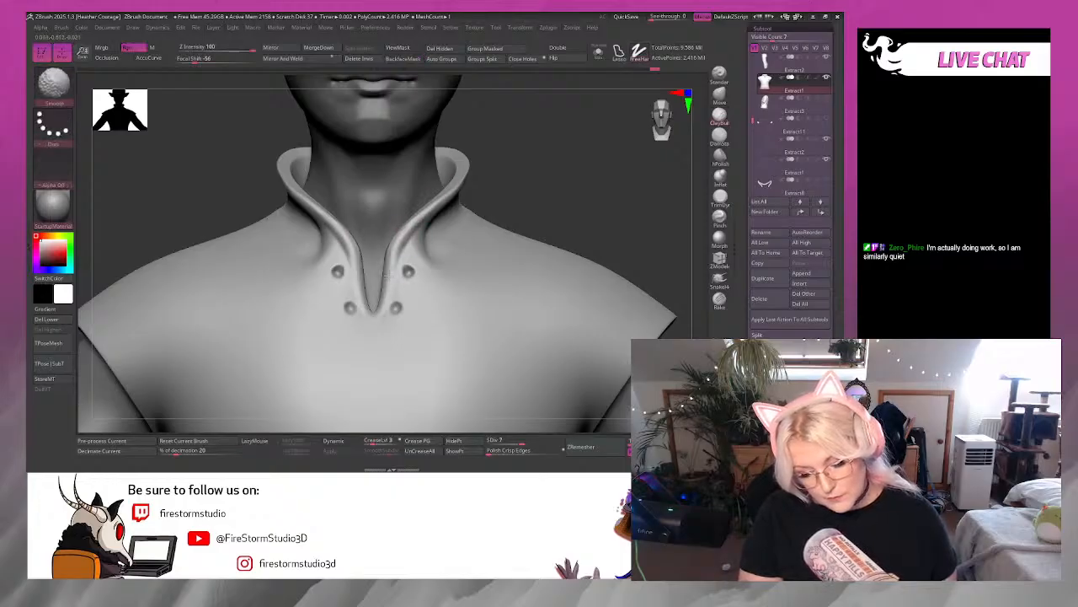
Inflate the collar's rim along the side of the neck with the Inflate brush and smooth the rolled edge.
left_click(720, 176)
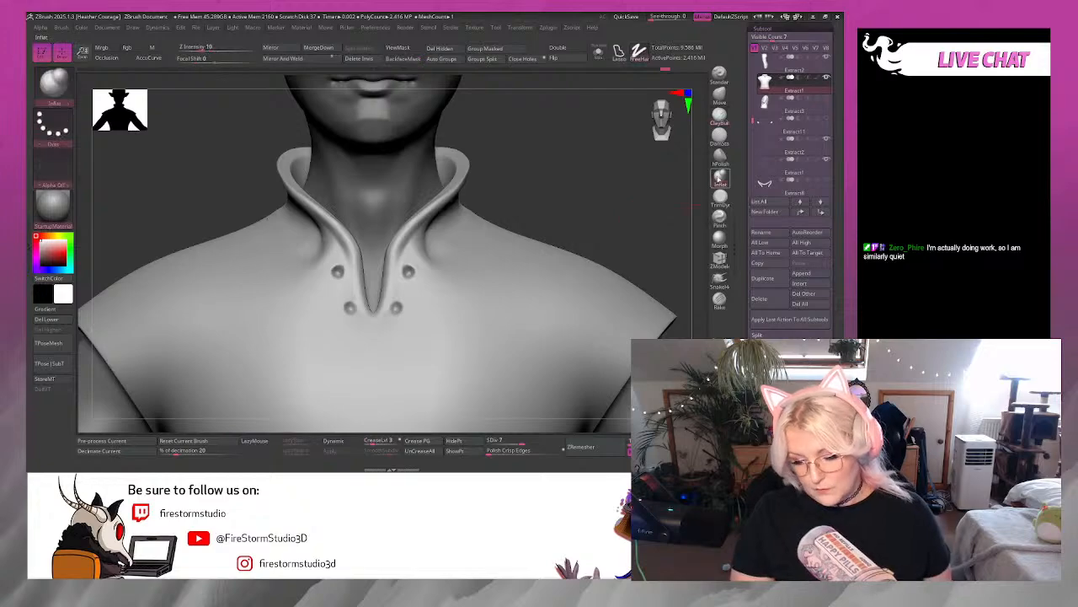
left_click_drag(577, 210, 575, 255, "alt")
key("space")
left_click(544, 192)
left_click_drag(543, 192, 531, 201)
key("space")
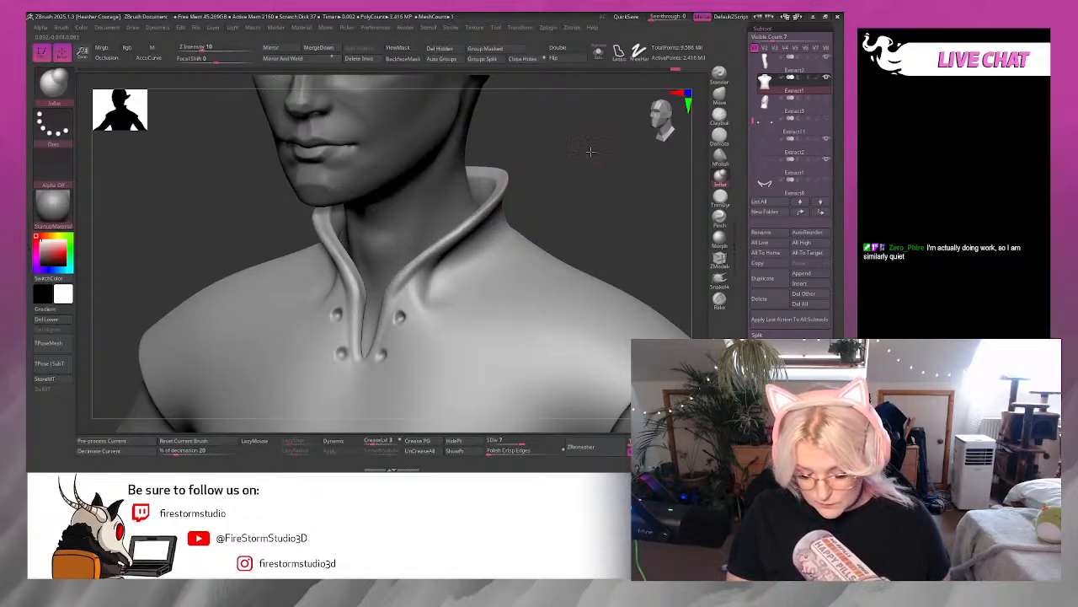
left_click_drag(591, 151, 437, 235)
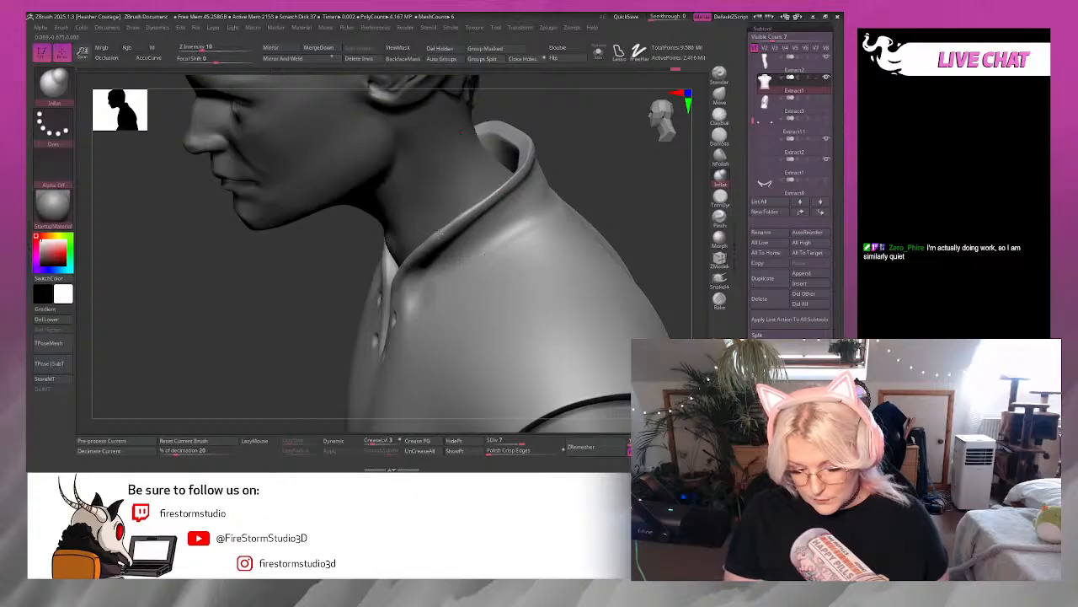
left_click_drag(525, 166, 446, 231)
left_click_drag(624, 170, 602, 187)
mouse_move(680, 156)
left_mouse_down()
mouse_move(649, 187)
mouse_move(491, 182)
mouse_move(461, 230)
left_mouse_up()
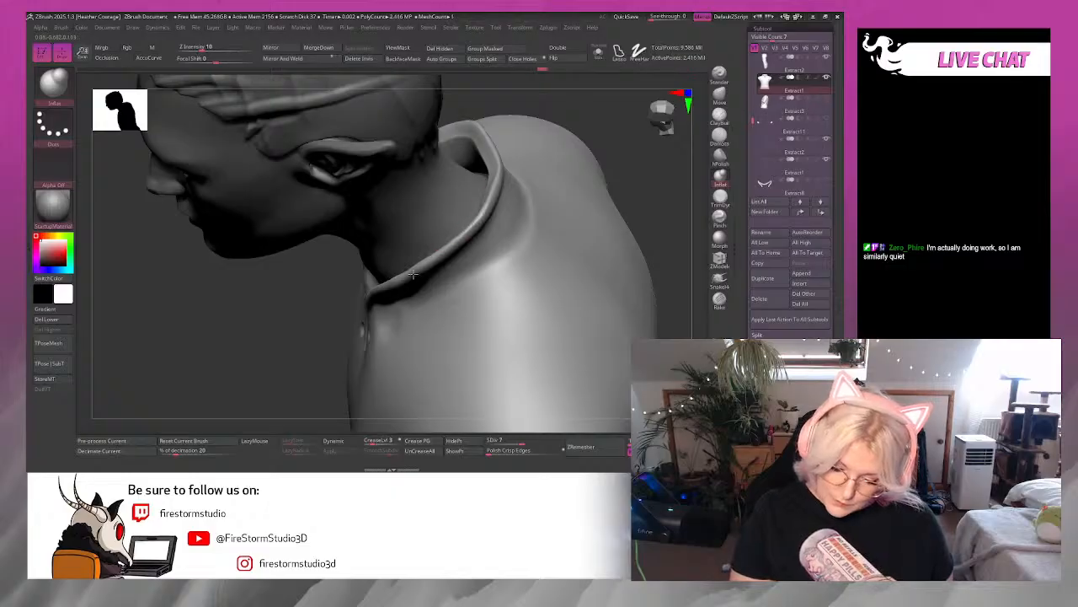
left_click_drag(413, 274, 385, 291)
left_click_drag(451, 243, 495, 194, "shift")
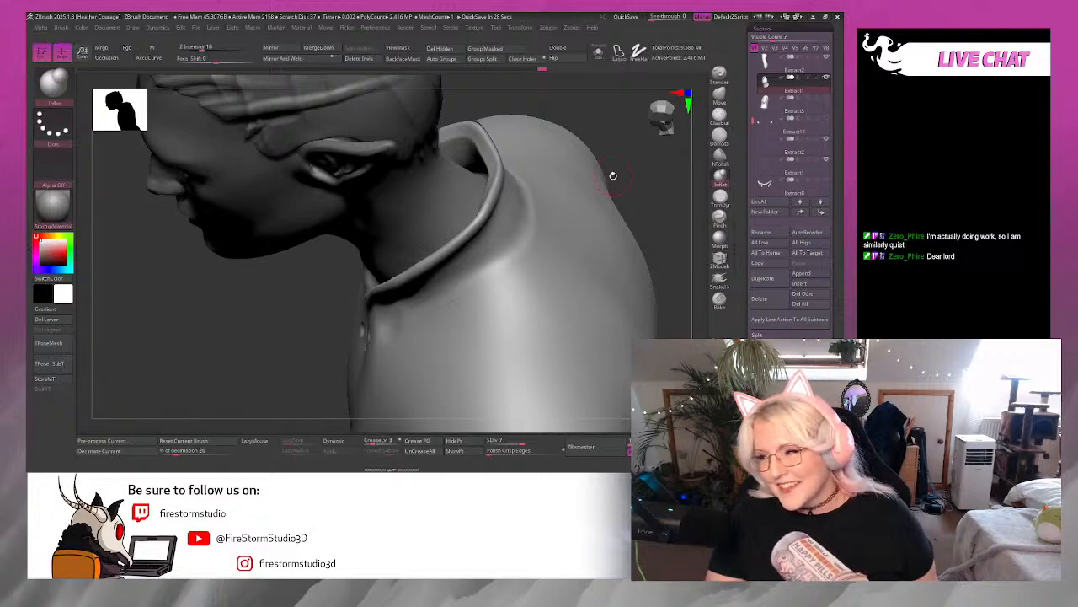
Continue the inflated rim around the back of the collar and smooth it evenly.
left_click_drag(664, 168, 492, 218)
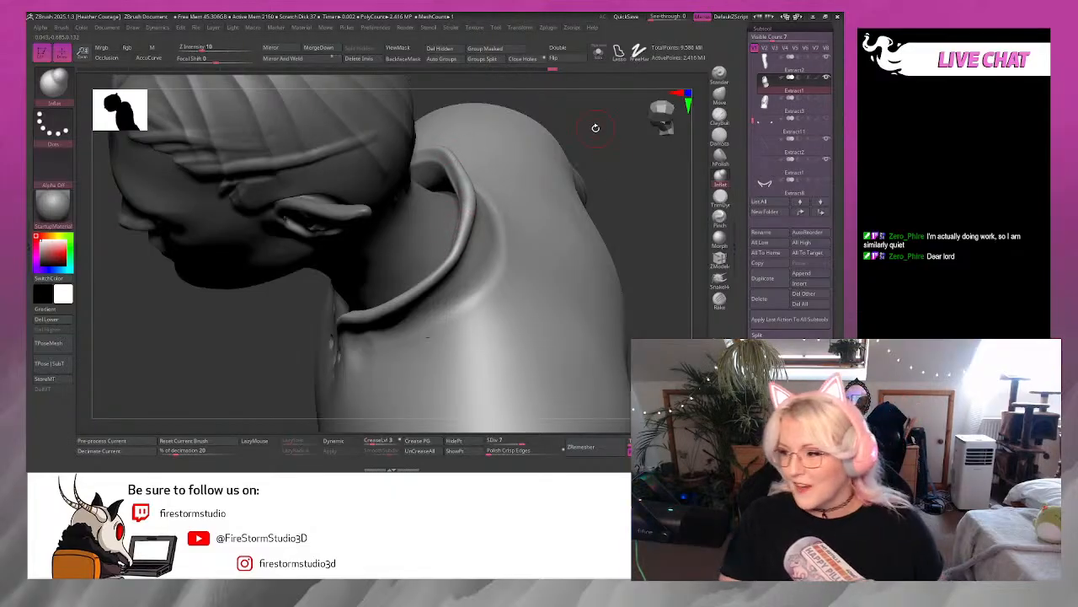
left_click_drag(613, 149, 518, 154)
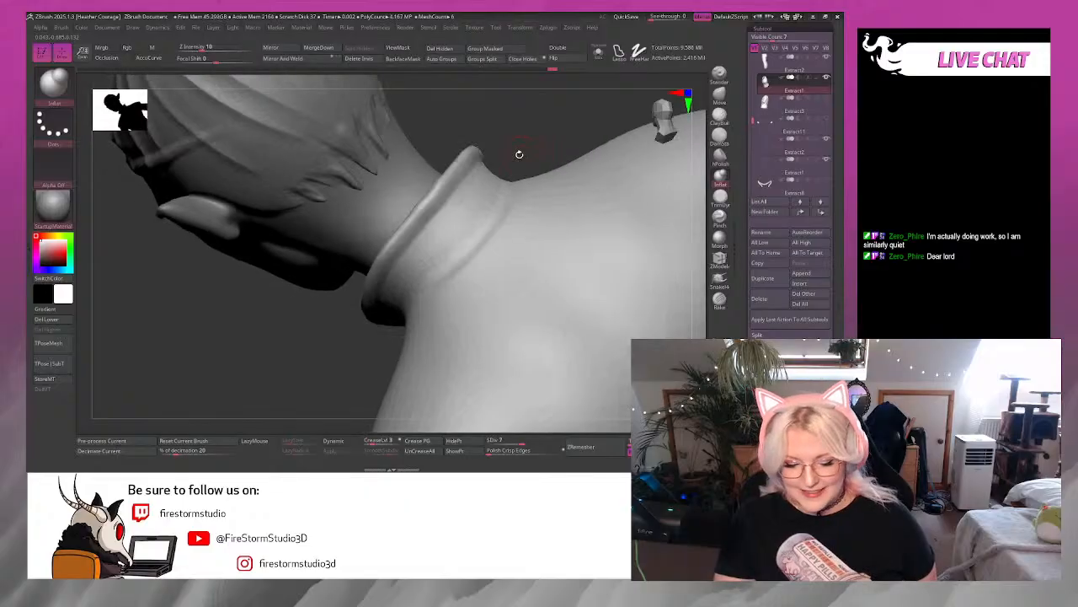
key("shift")
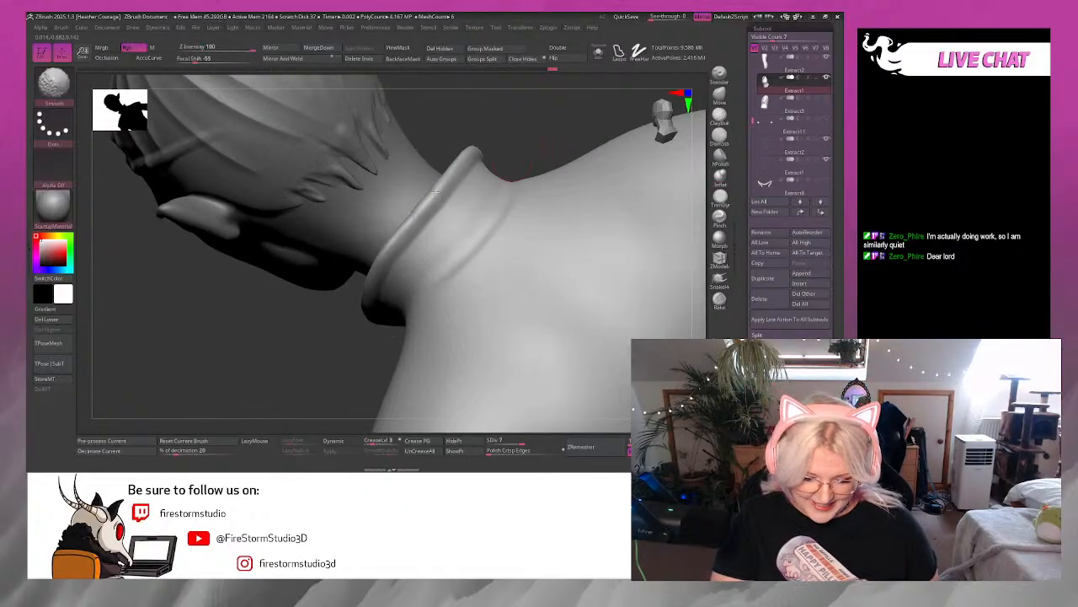
mouse_move(435, 192)
left_mouse_down("shift")
mouse_move(401, 229)
mouse_move(412, 212)
left_mouse_up("shift")
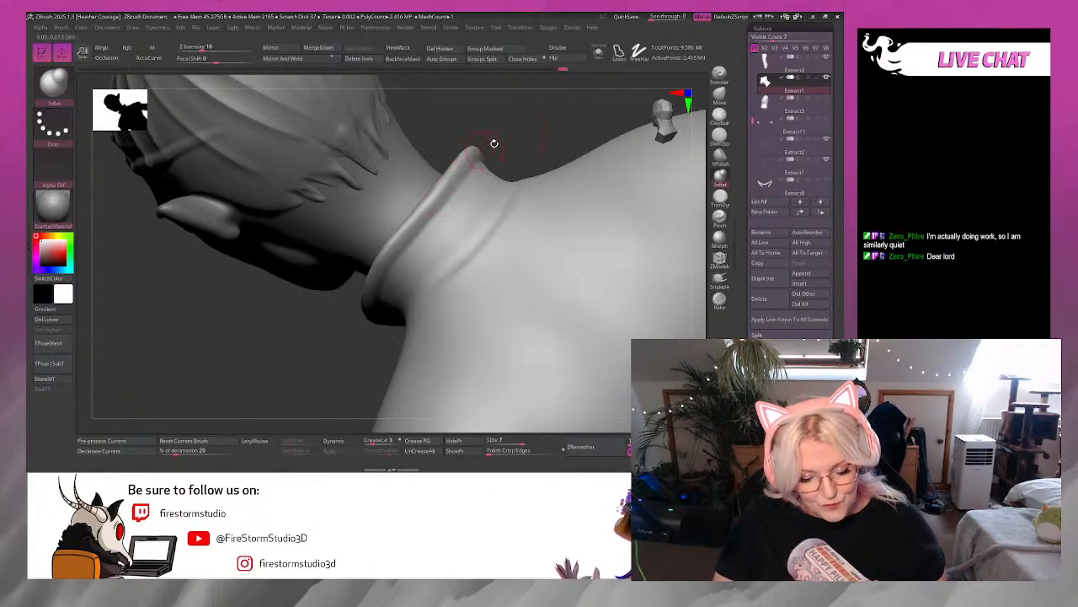
left_click_drag(494, 142, 389, 251)
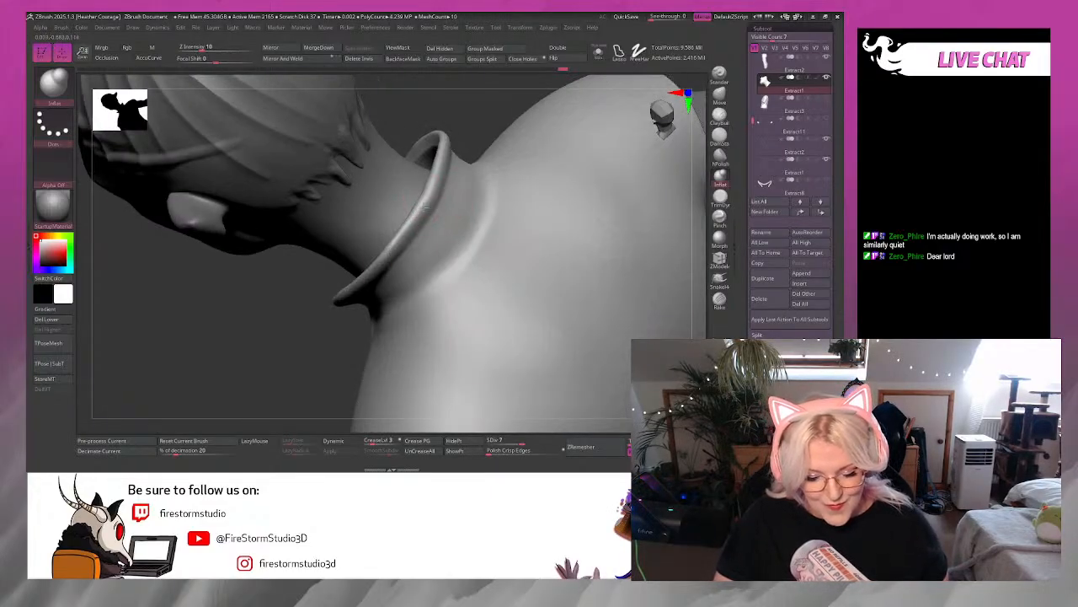
Inflate the shirt's armhole hems across the front, over the shoulder and around the back.
left_click_drag(274, 347, 652, 133)
left_click_drag(575, 209, 451, 298)
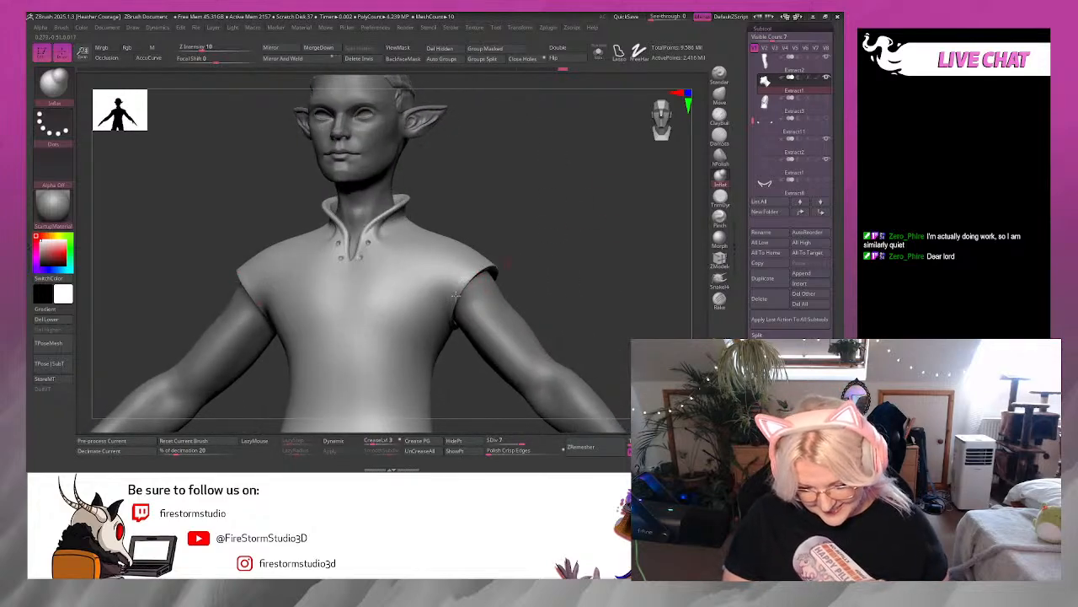
left_click_drag(581, 223, 495, 268)
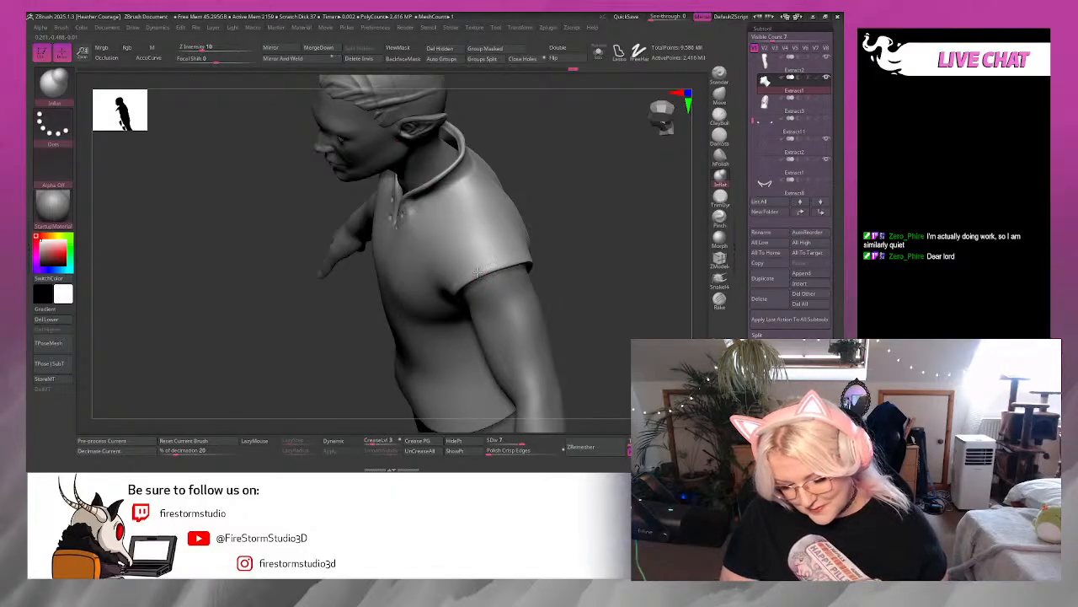
left_click_drag(569, 254, 562, 221)
right_click(618, 200)
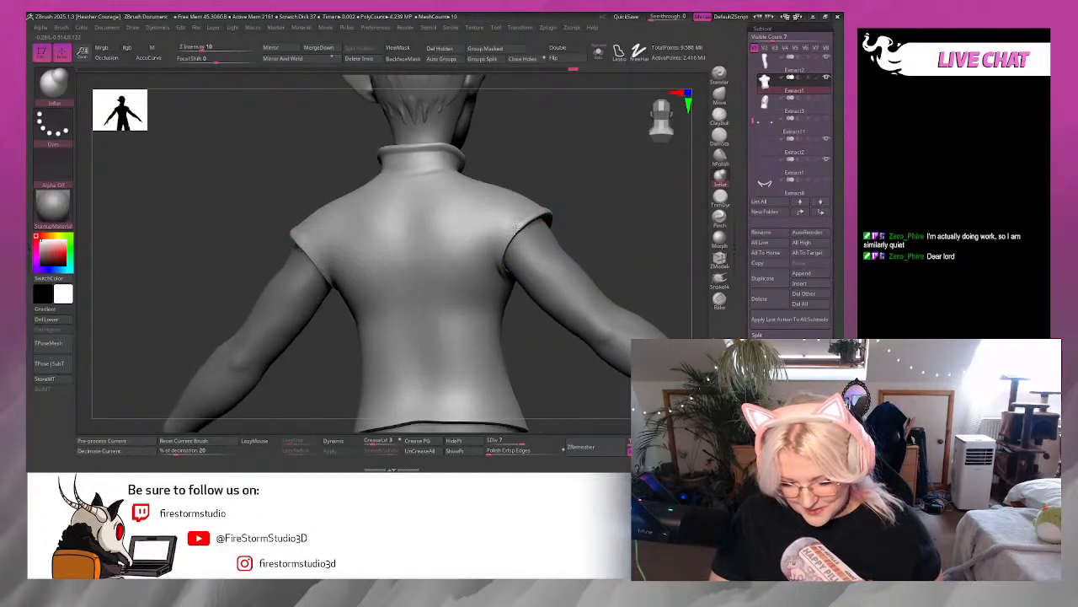
left_click_drag(562, 198, 557, 250)
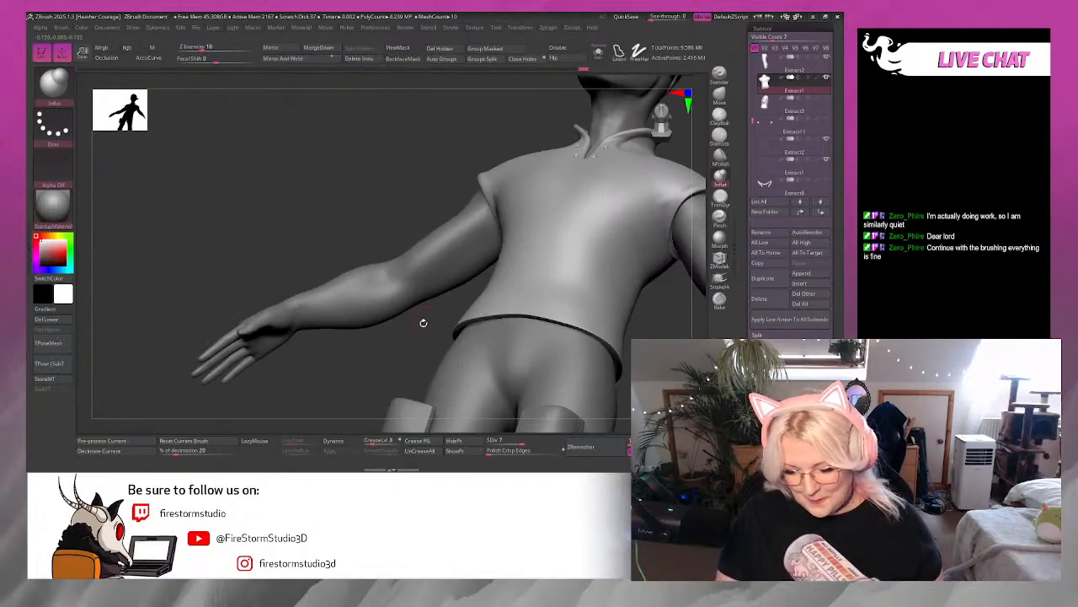
Thicken the armhole hems further on the front of the shirt down to the armpits.
left_click_drag(424, 323, 342, 344)
left_click(662, 124)
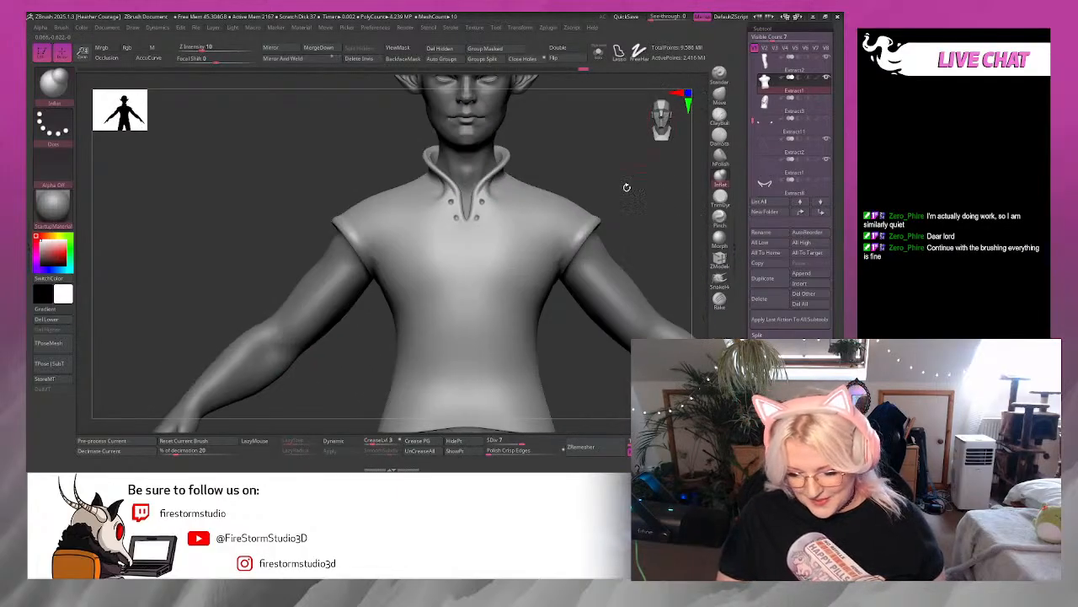
left_click_drag(563, 322, 544, 336, "alt")
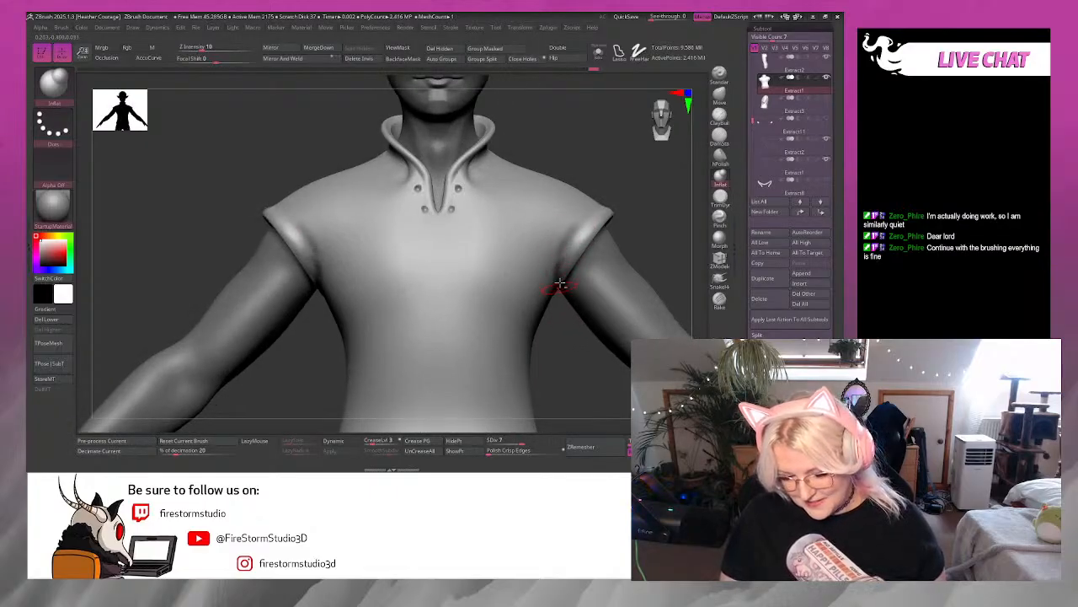
key("shift")
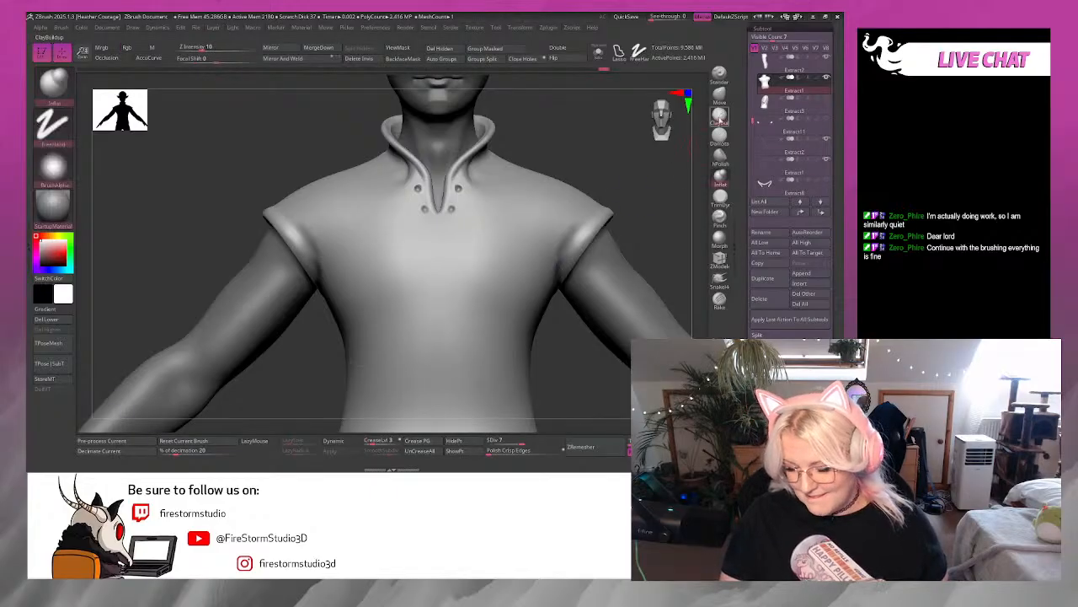
Sculpt soft cloth folds beside the front armholes with ClayBuildup and smooth them into the chest.
left_click_drag(645, 176, 653, 211)
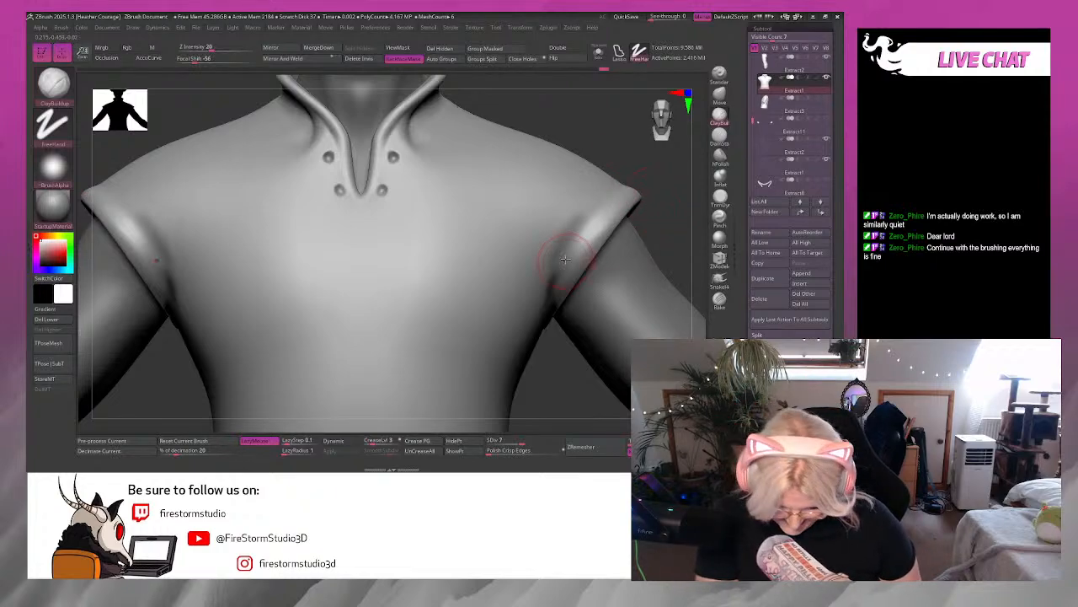
mouse_move(649, 174)
left_mouse_down()
mouse_move(644, 165)
mouse_move(613, 180)
left_mouse_up()
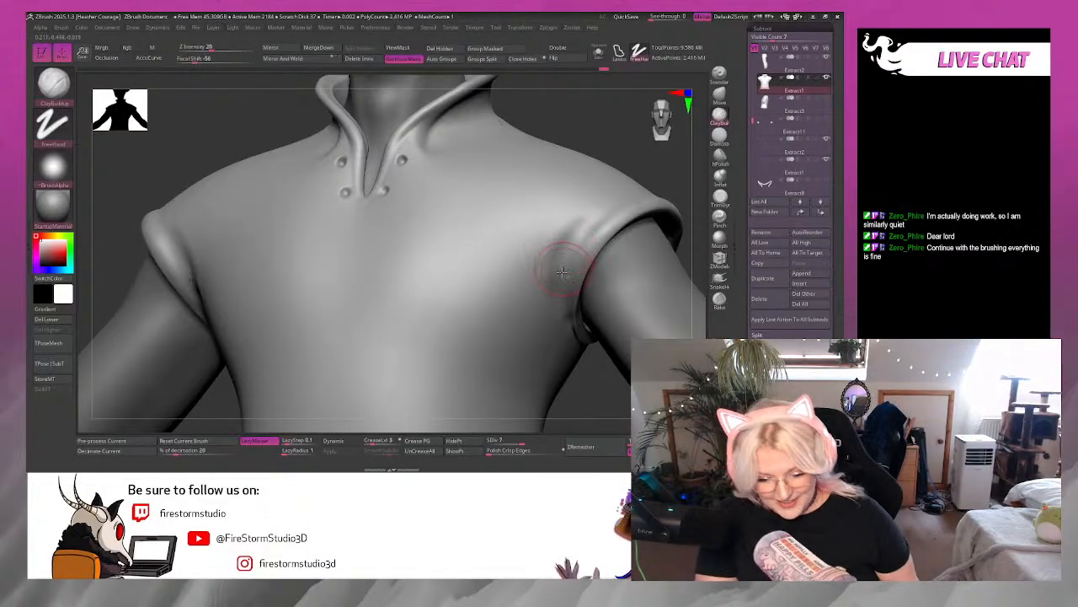
mouse_move(563, 309)
left_mouse_down()
mouse_move(595, 211)
mouse_move(563, 293)
left_mouse_up()
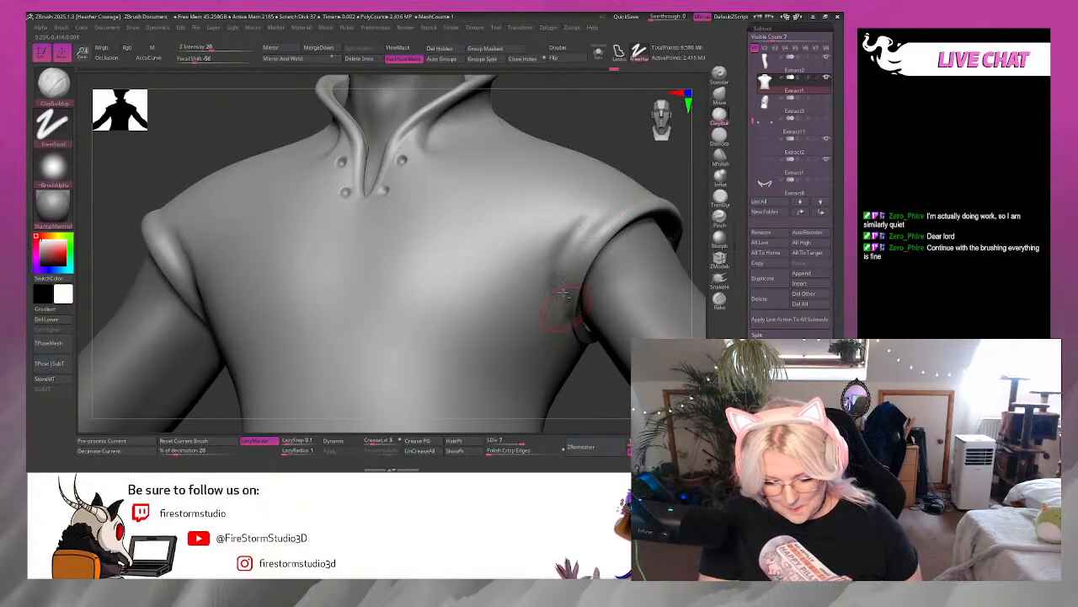
key("shift")
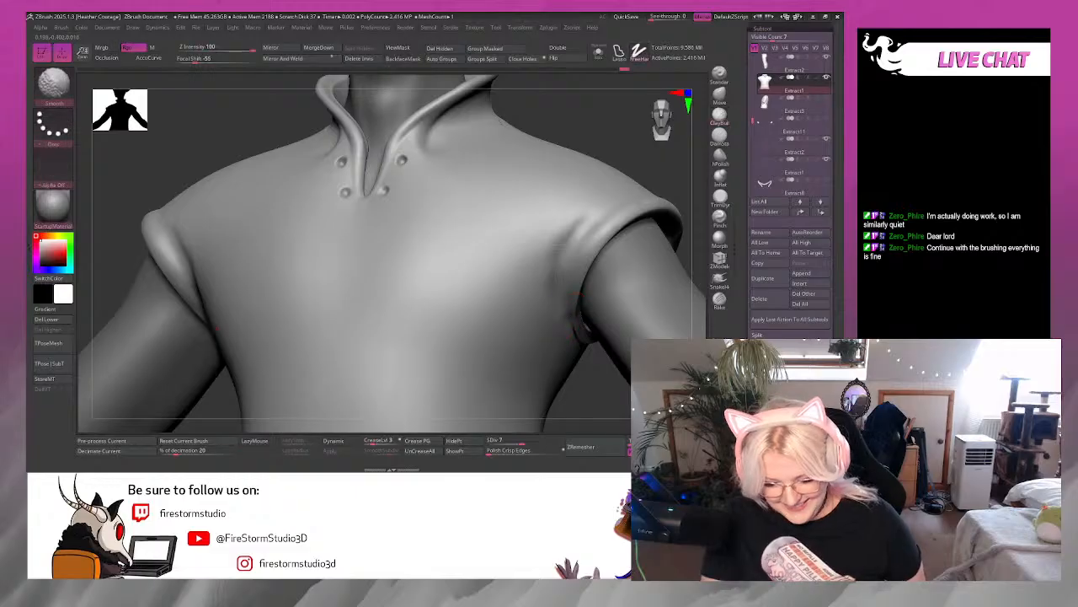
key("shift")
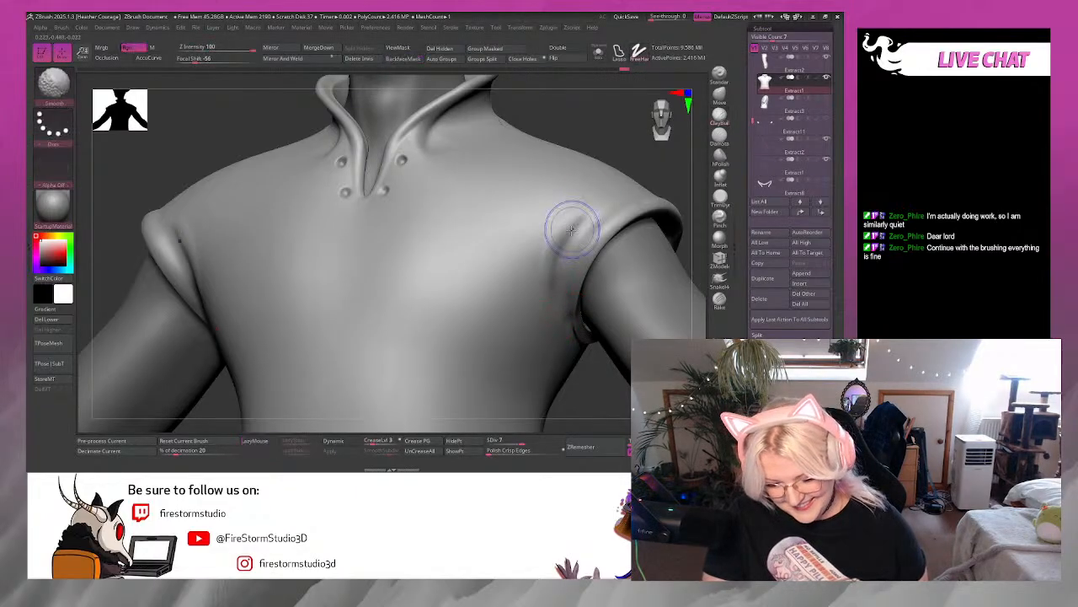
left_click_drag(552, 236, 540, 265, "shift")
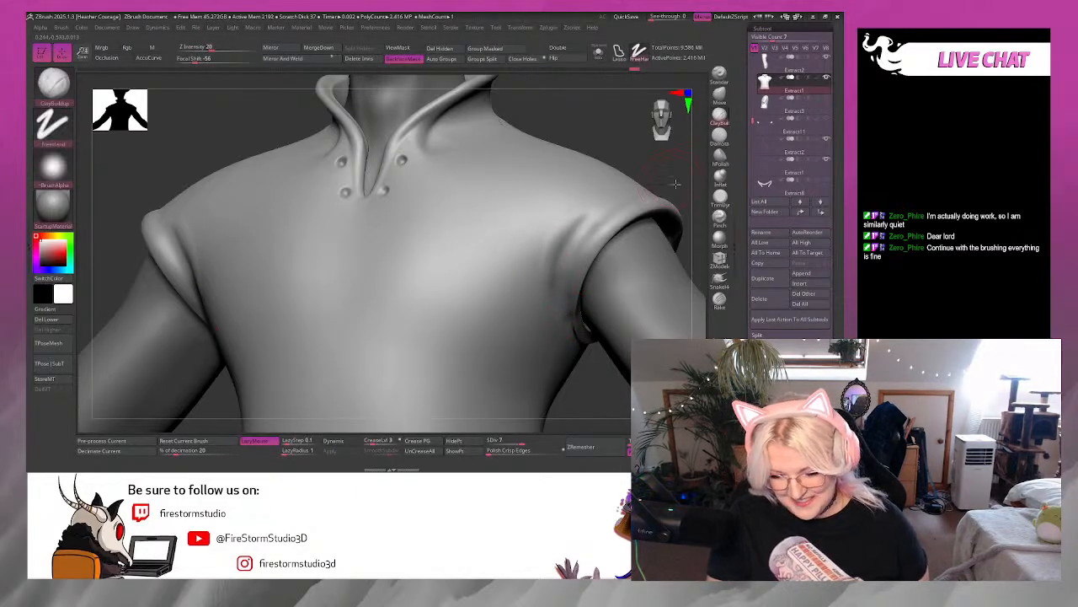
Build up the rim around the lower point of the collar's V opening with ClayBuildup.
mouse_move(674, 183)
left_mouse_down("alt")
mouse_move(655, 191)
mouse_move(668, 205)
mouse_move(646, 197)
mouse_move(630, 236)
left_mouse_up("alt")
left_click(659, 124)
key("space")
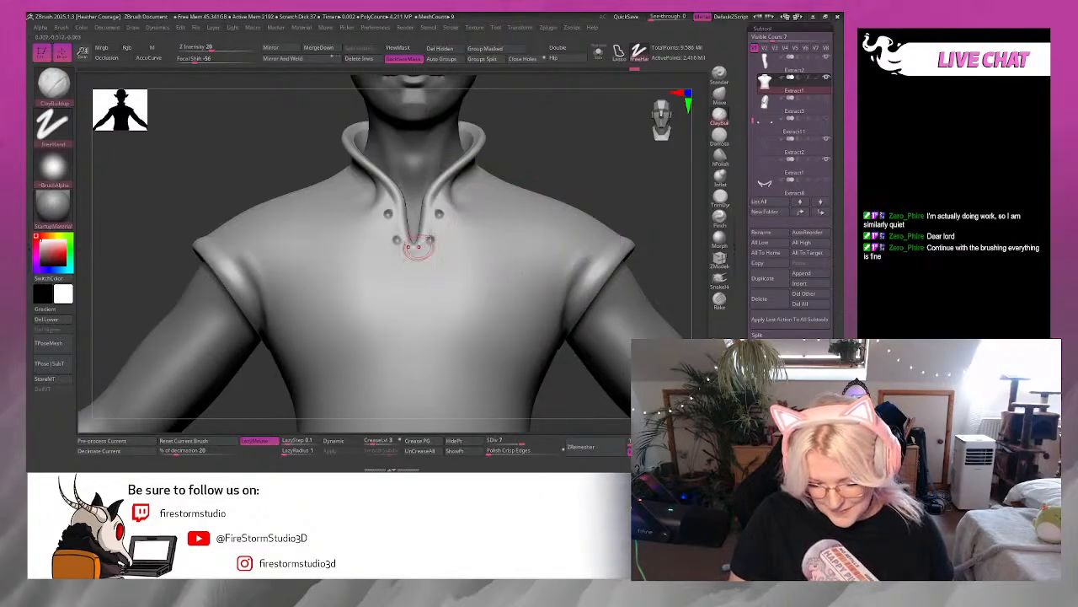
left_click_drag(599, 174, 574, 146, "alt")
mouse_move(565, 198)
left_mouse_down("alt")
mouse_move(587, 163)
mouse_move(573, 234)
mouse_move(634, 305)
left_mouse_up("alt")
key("space")
Carve creases where the collar rim meets the upper chest with DamStandard and smooth their ends.
left_click(719, 135)
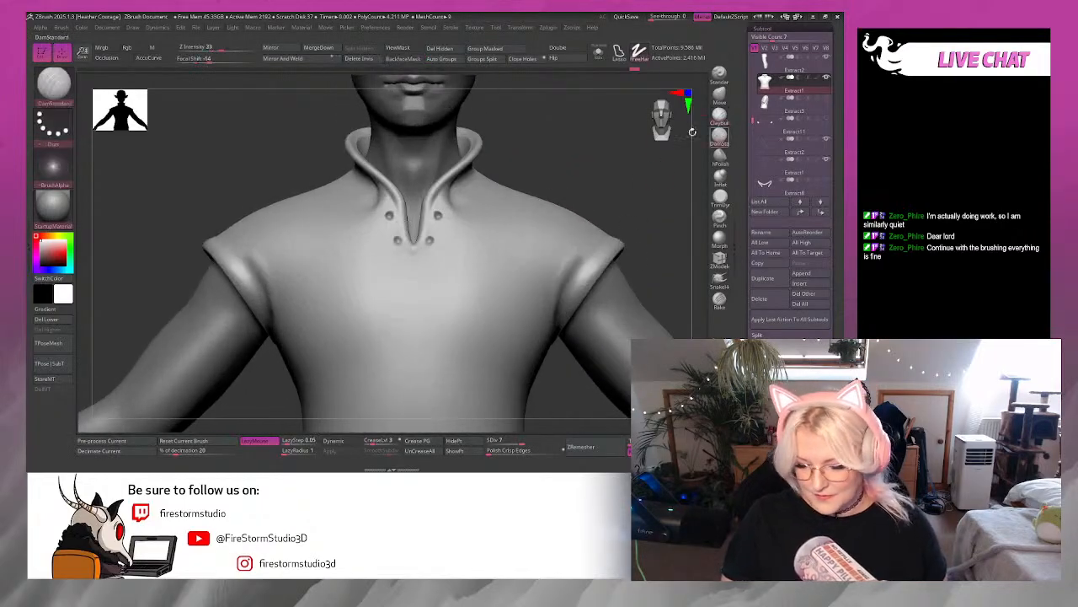
key("space")
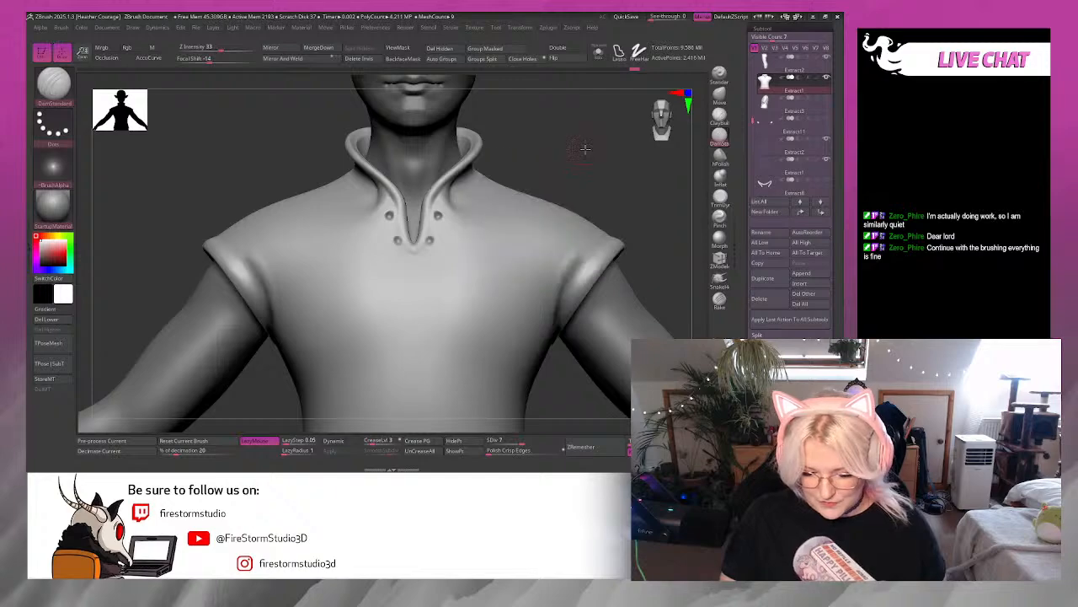
left_click_drag(579, 149, 596, 182, "alt")
left_click_drag(609, 126, 557, 150)
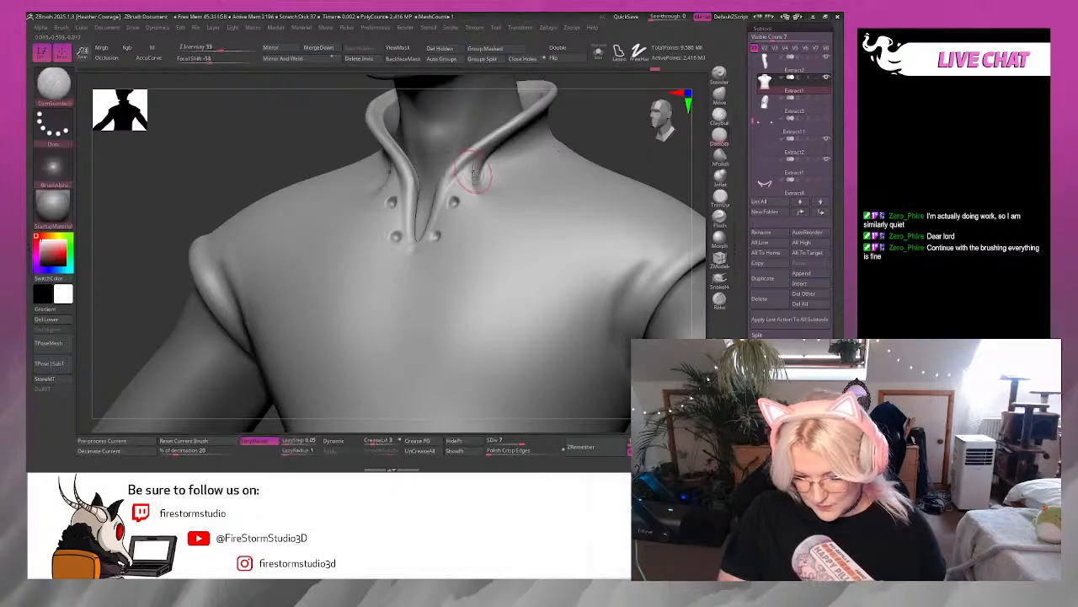
left_click_drag(474, 173, 475, 187, "shift")
mouse_move(604, 129)
left_mouse_down()
mouse_move(616, 131)
mouse_move(585, 128)
left_mouse_up()
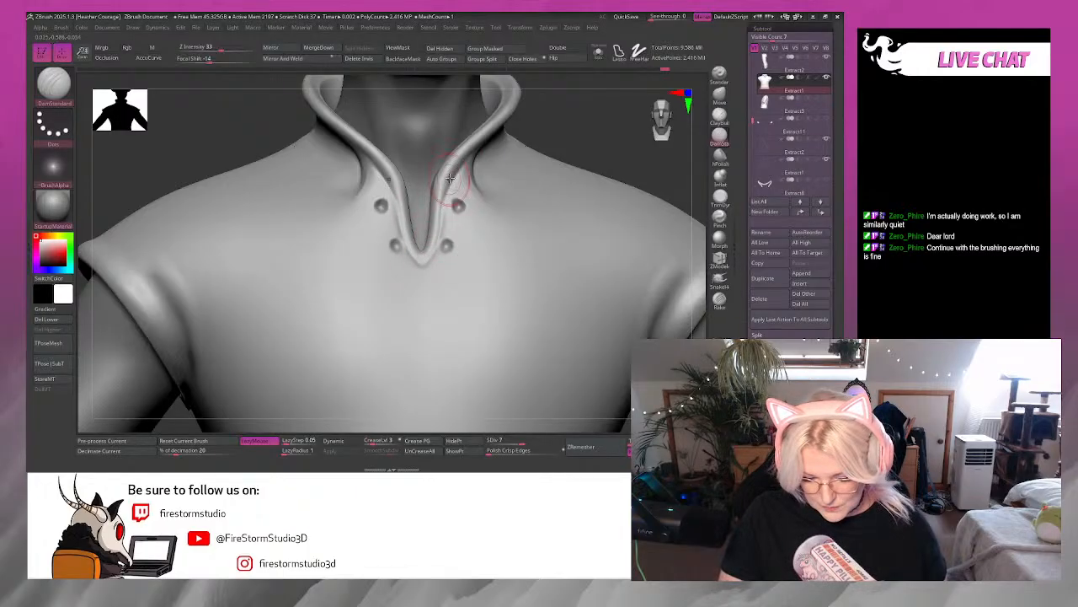
Sharpen the crease outlining the rim of the V opening with a resized DamStandard brush.
left_click_drag(608, 118, 601, 138)
key("space")
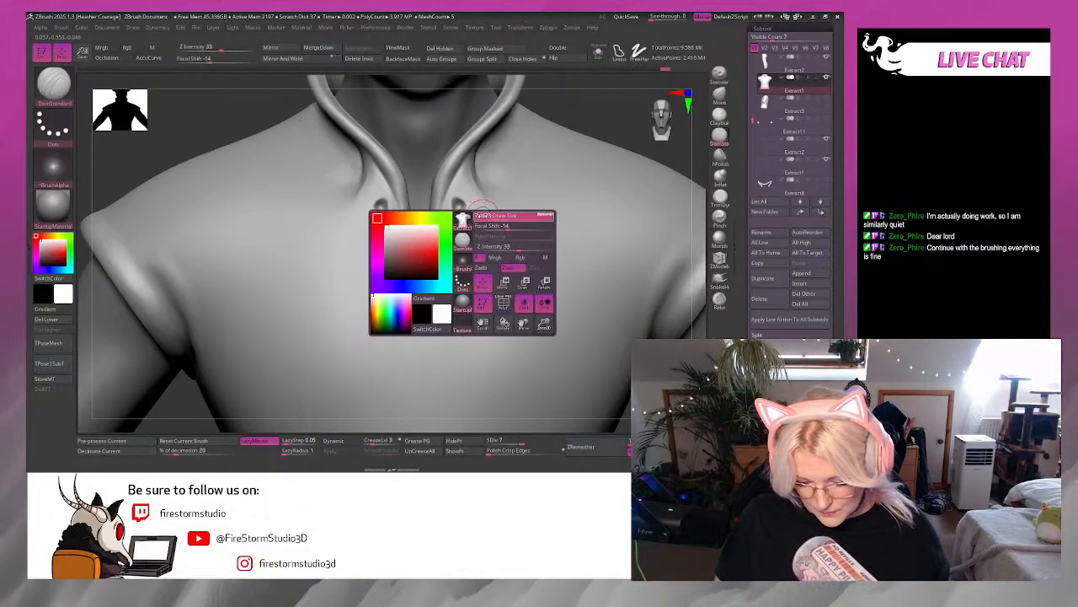
left_click_drag(448, 239, 599, 127)
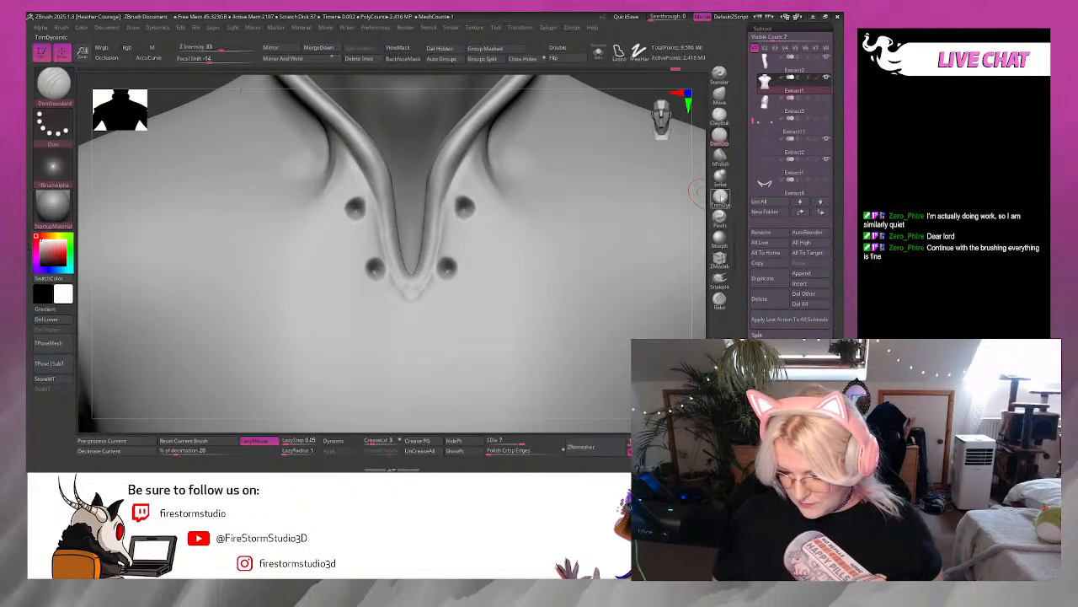
Raise rims around the four lacing holes with the Inflate brush.
left_click(721, 177)
key("space")
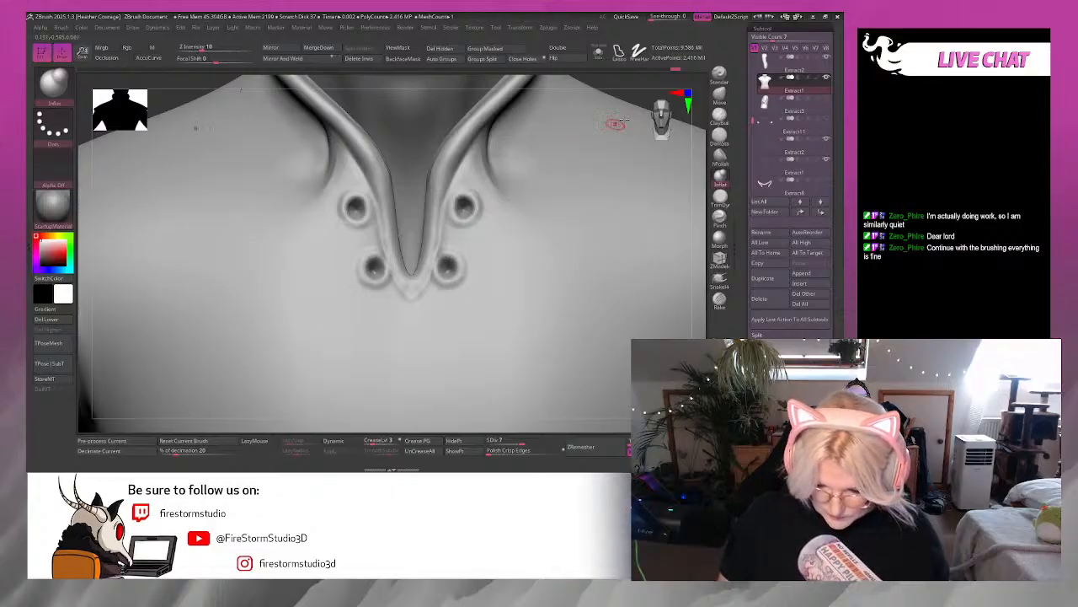
left_click_drag(637, 95, 622, 75)
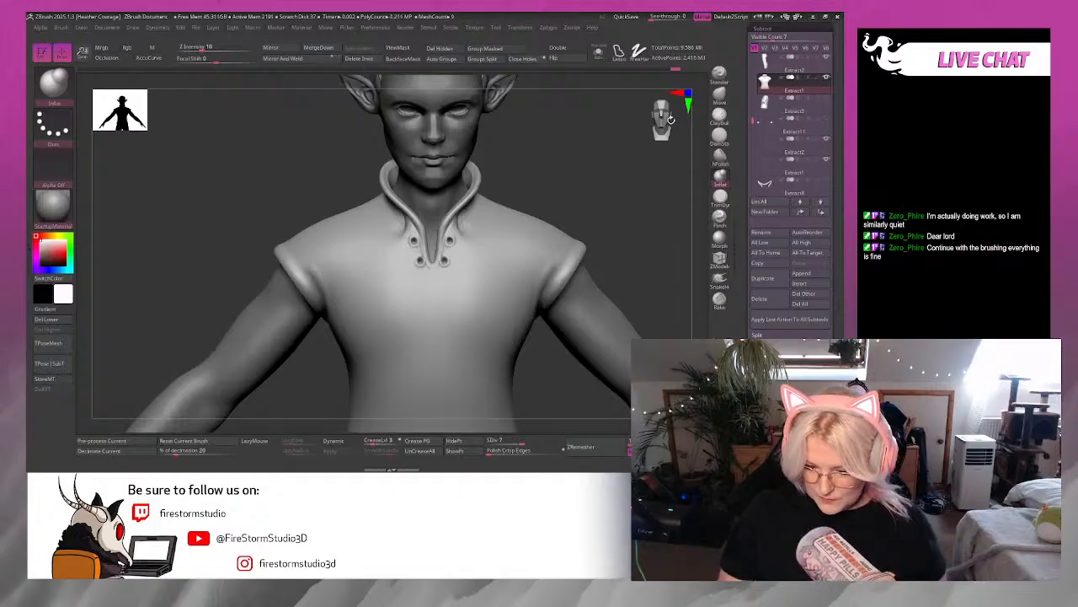
Build up the cloth beside the lacing holes and beneath the collar rim with ClayBuildup, and smooth it.
left_click_drag(672, 119, 611, 206)
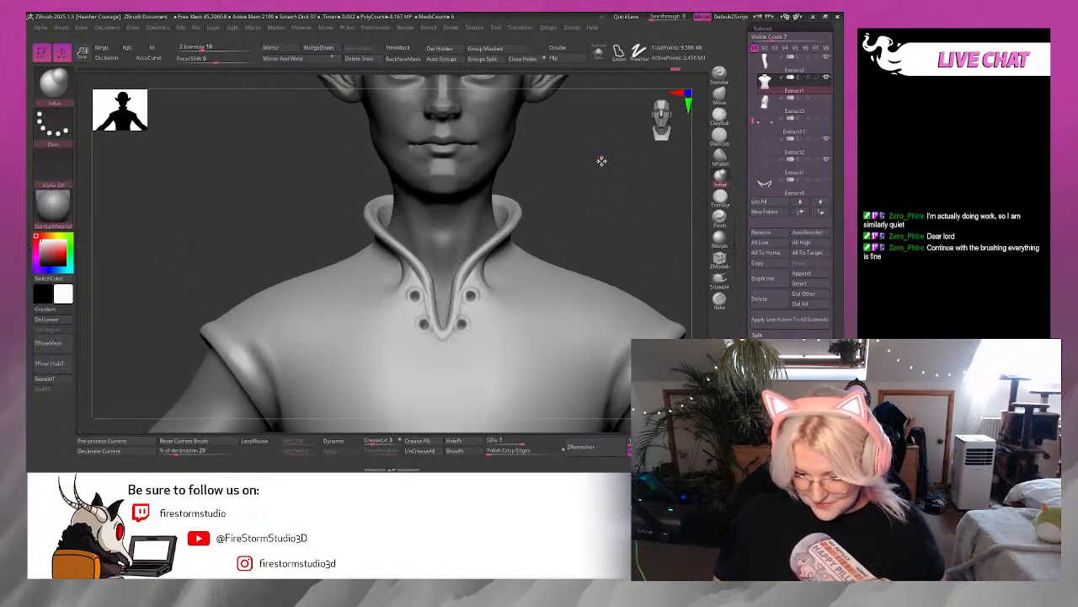
key("space")
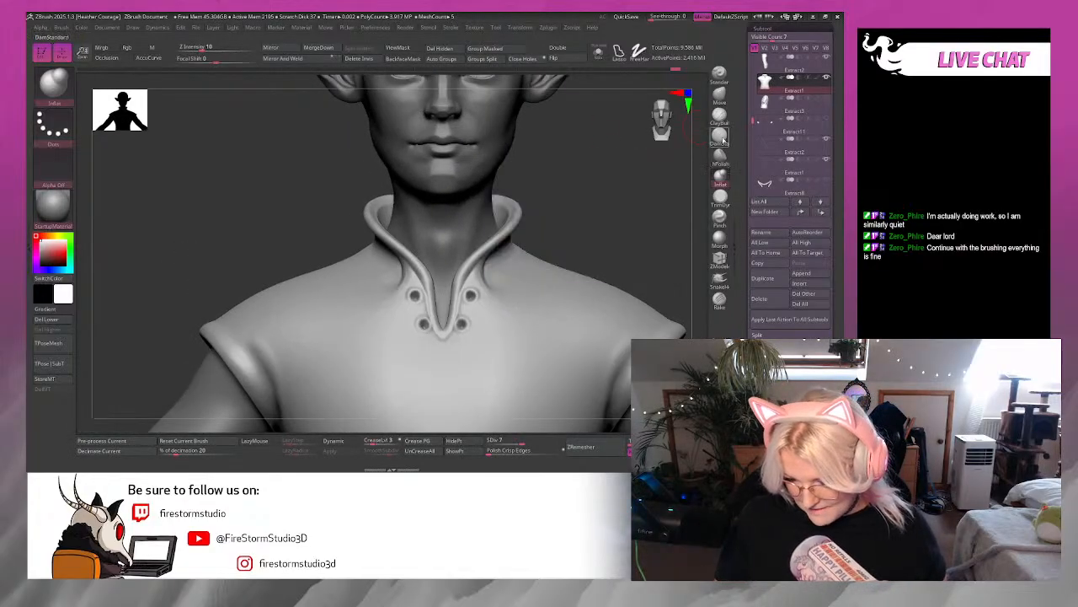
left_click(716, 119)
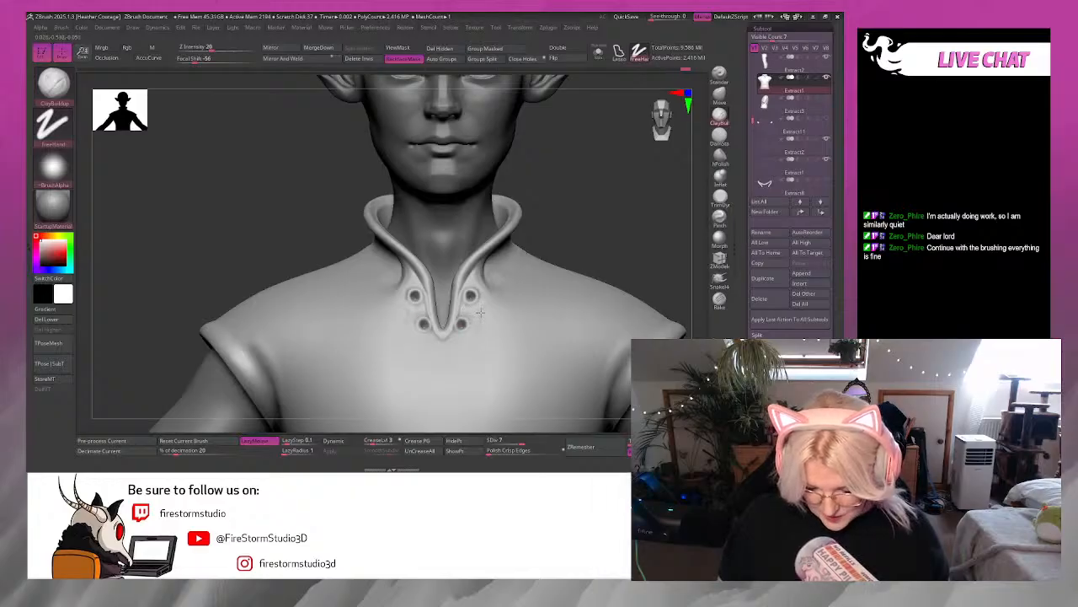
key("shift")
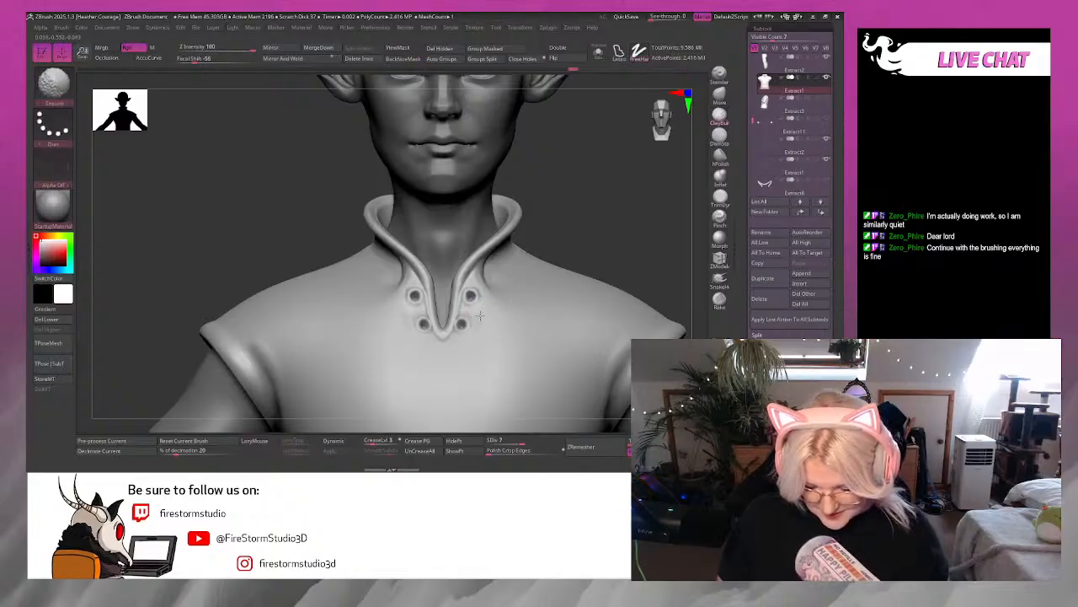
mouse_move(585, 229)
left_mouse_down("alt")
mouse_move(597, 219)
mouse_move(601, 172)
mouse_move(587, 201)
mouse_move(487, 300)
left_mouse_up("alt")
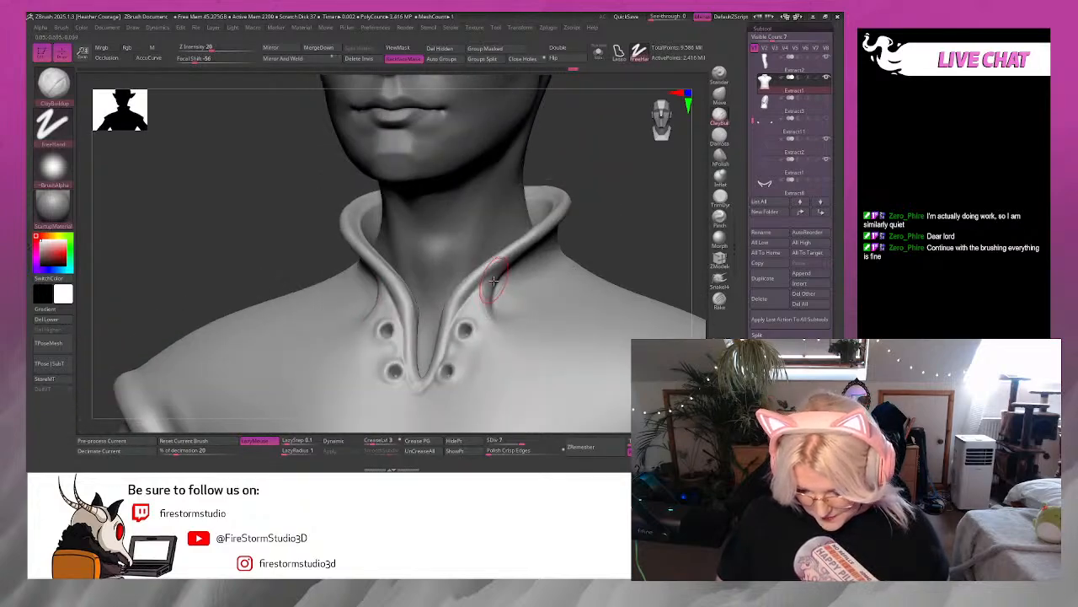
key("shift")
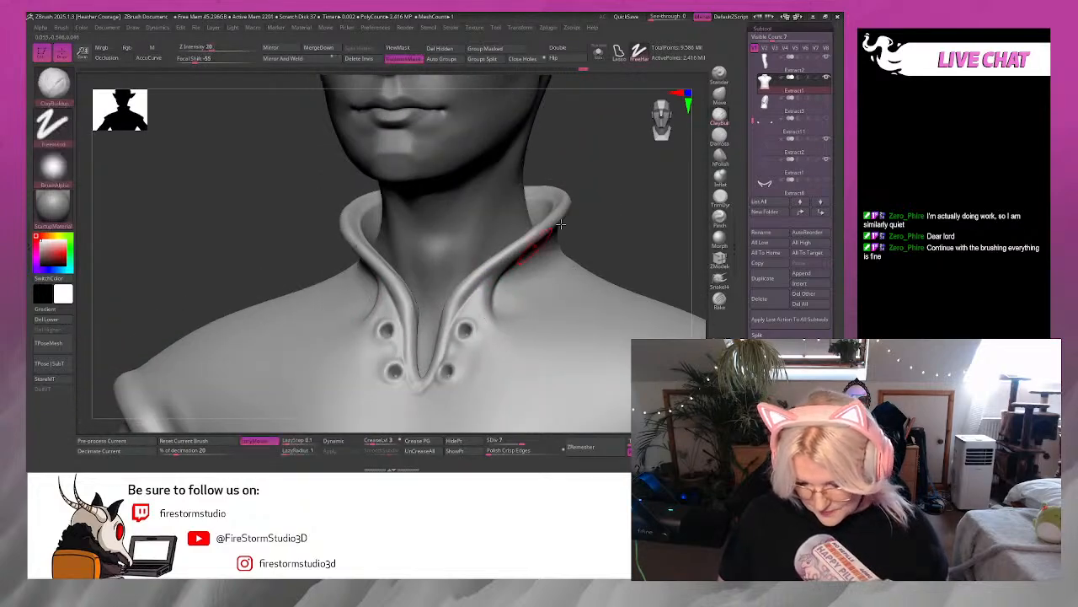
mouse_move(633, 203)
left_mouse_down()
mouse_move(674, 187)
mouse_move(571, 199)
left_mouse_up()
Deepen the crease beneath the collar rim from the upper lacing holes towards the side with DamStandard.
left_click(724, 137)
key("space")
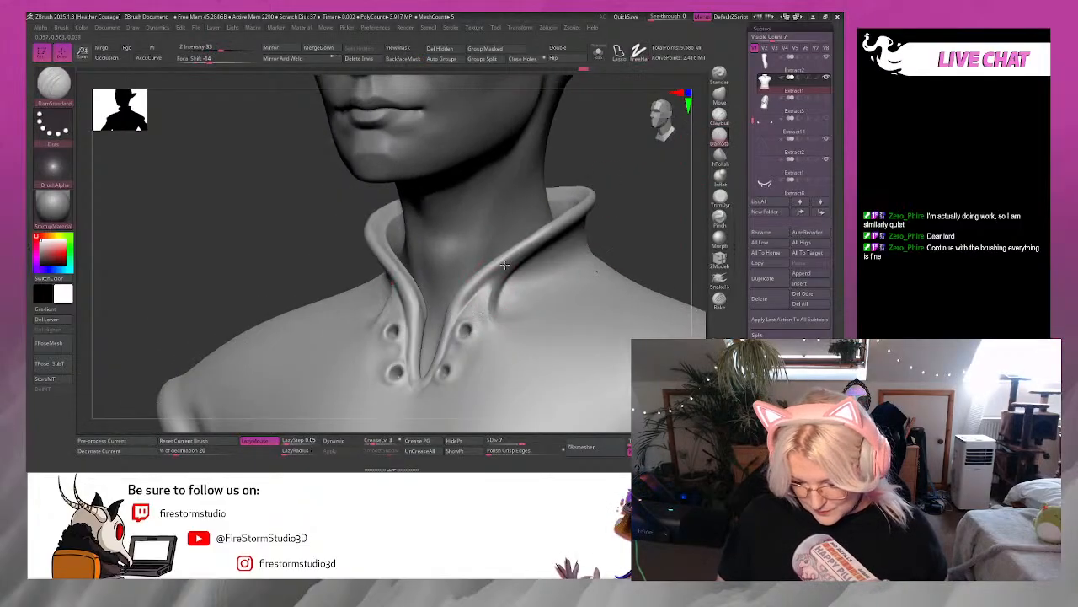
left_click_drag(496, 285, 486, 306, "shift")
left_click_drag(604, 219, 539, 224)
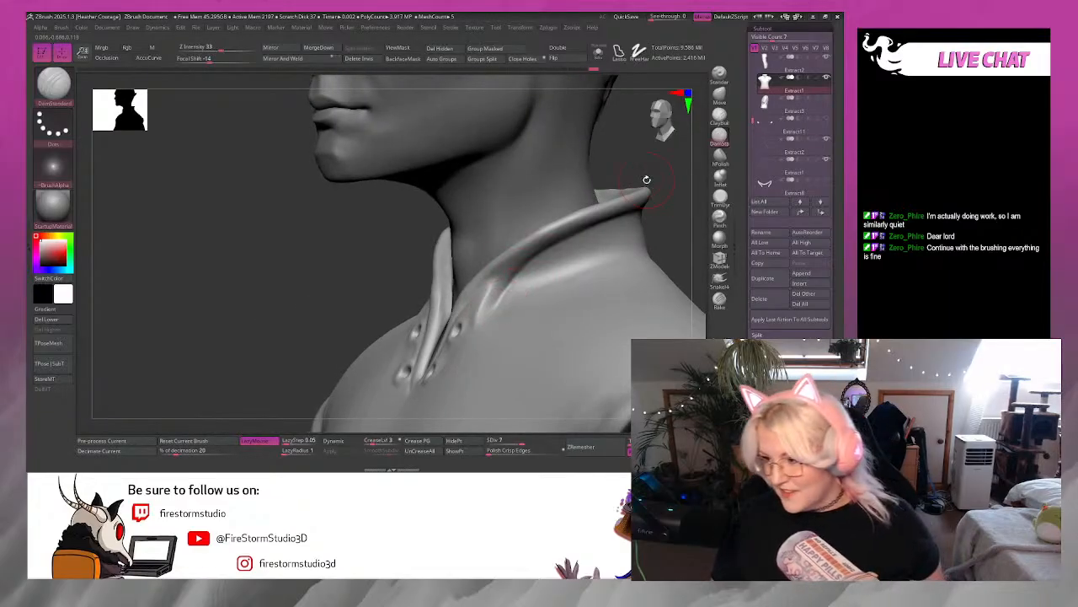
left_click_drag(682, 236, 603, 245)
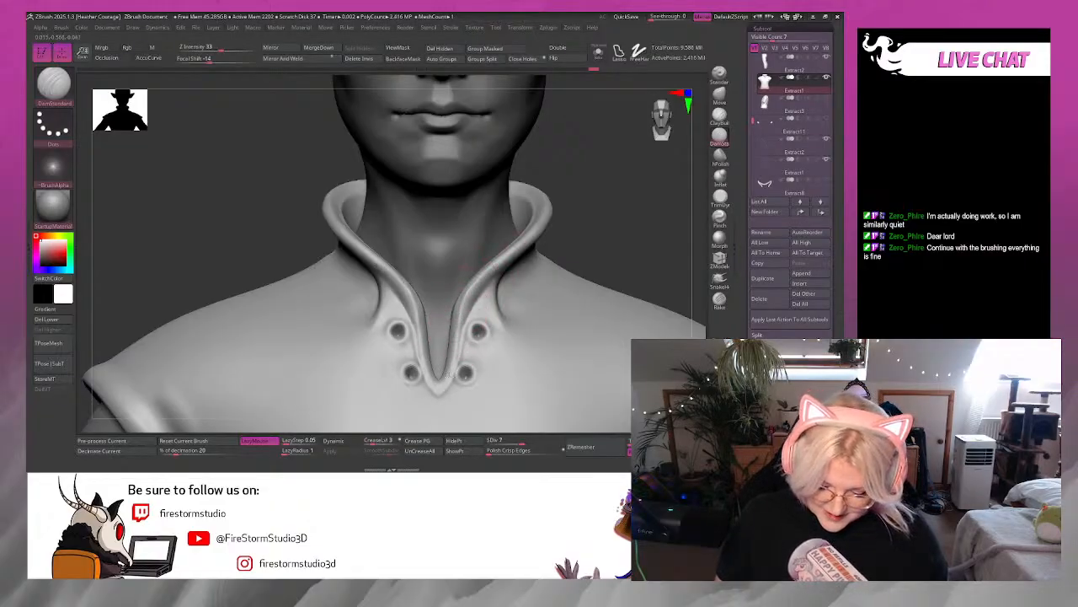
Carve fine creases running from the collar base onto the upper chest and soften them.
key("shift")
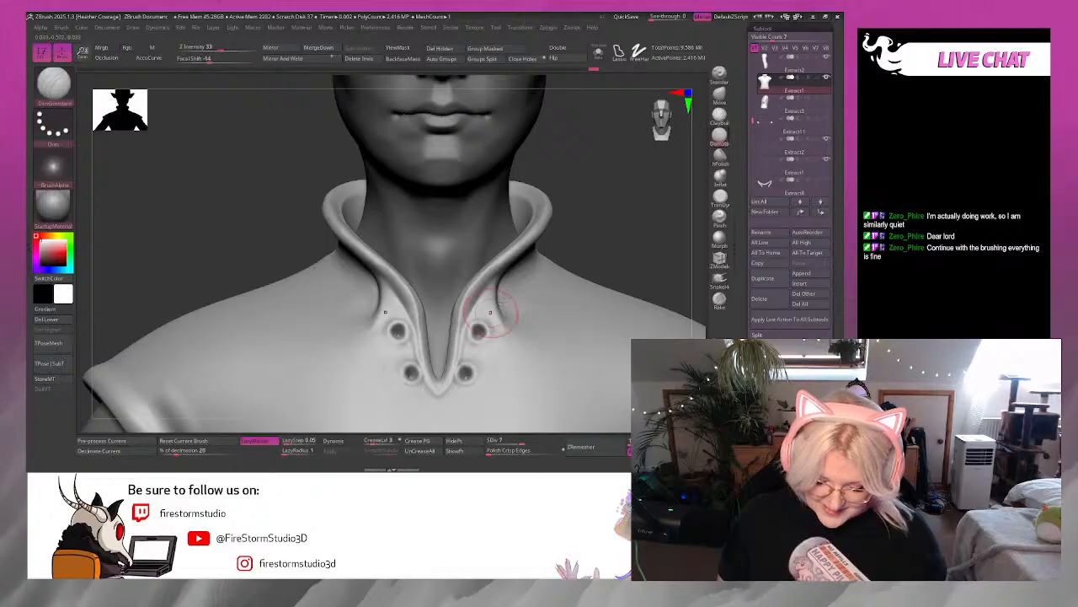
left_click_drag(598, 205, 537, 183, "alt")
left_click_drag(580, 246, 619, 283, "alt")
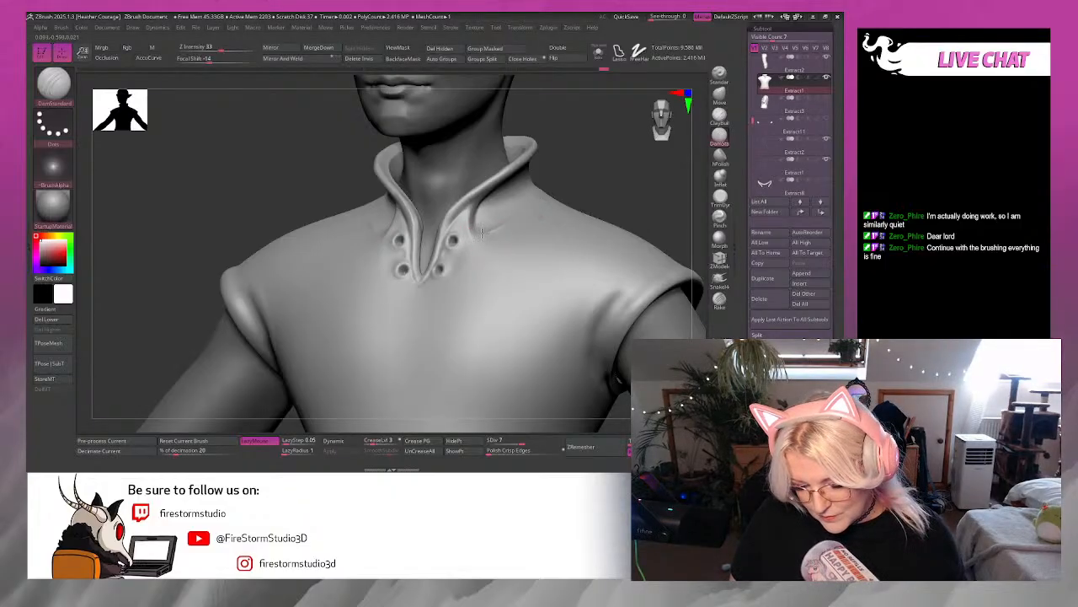
left_click_drag(604, 159, 609, 177)
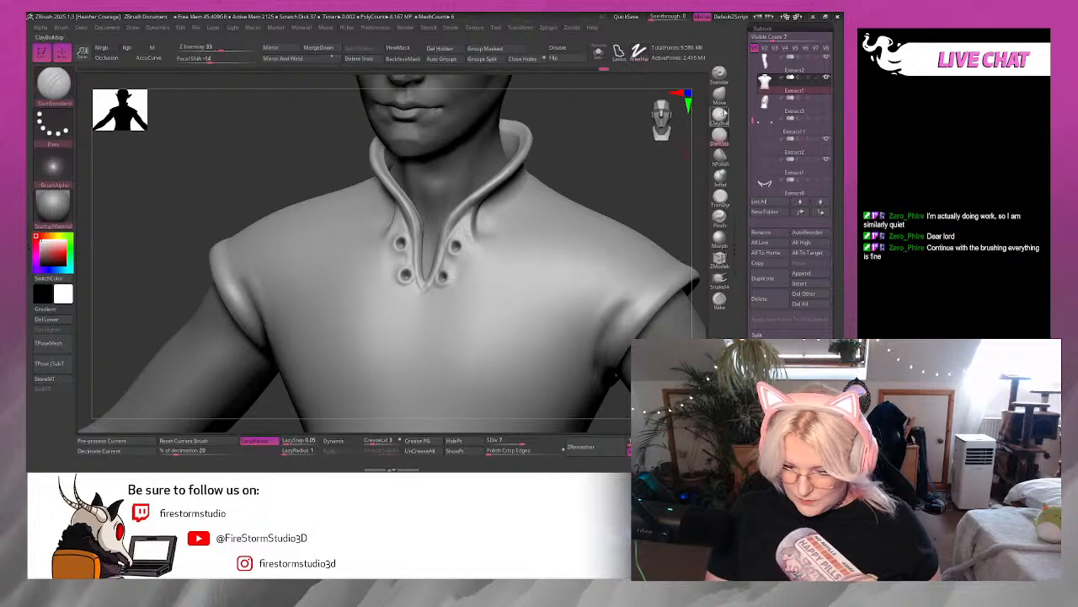
Sculpt soft folds along the collar base towards the shoulder with ClayBuildup.
key("space")
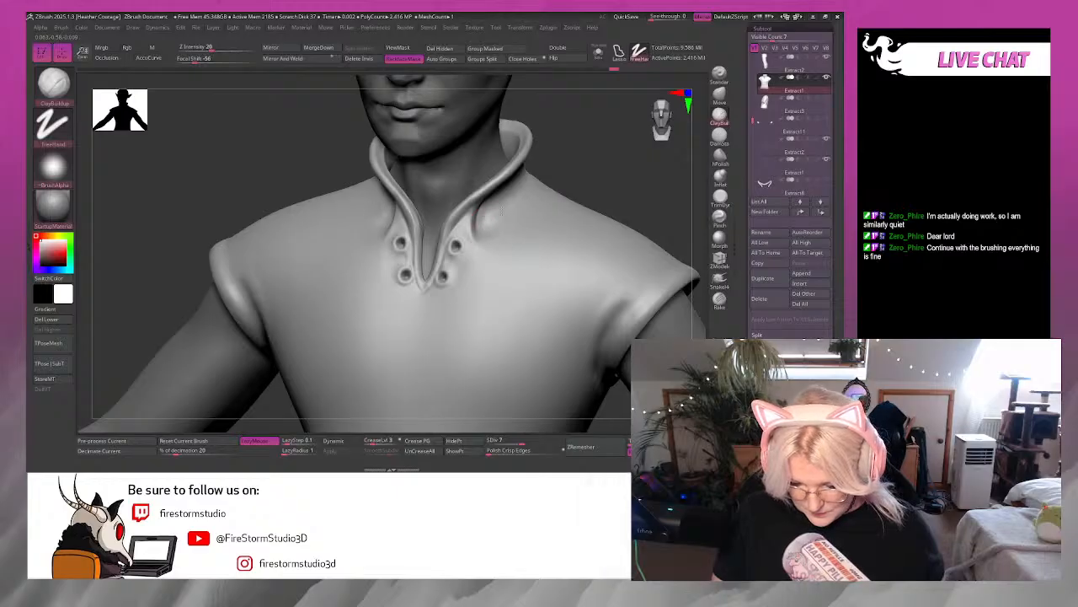
left_click_drag(501, 211, 529, 185)
left_click_drag(609, 144, 513, 146)
mouse_move(512, 193)
left_mouse_down()
mouse_move(585, 158)
mouse_move(563, 168)
left_mouse_up()
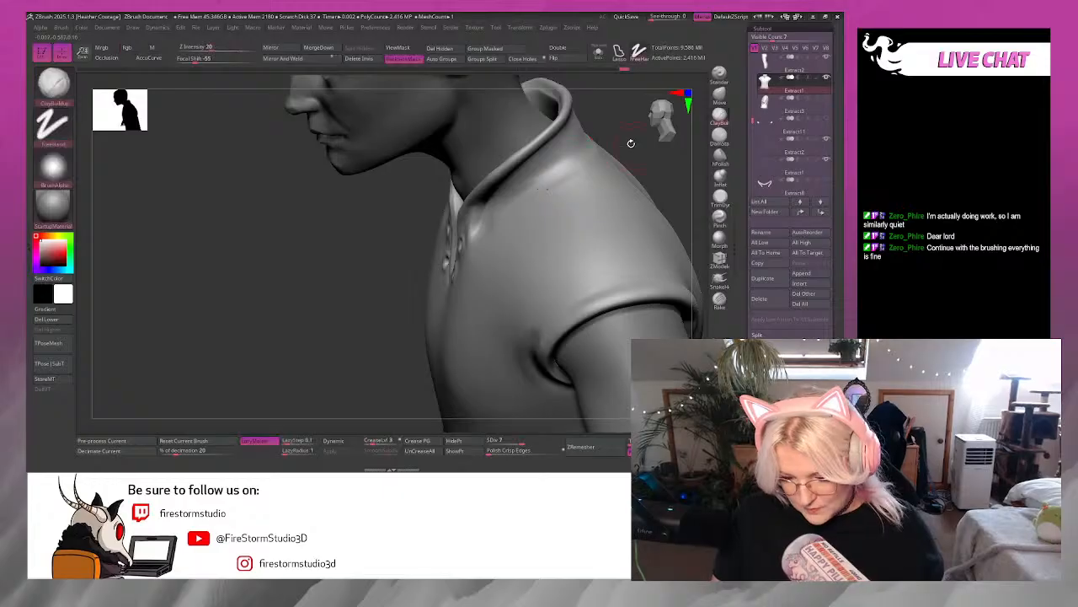
mouse_move(621, 131)
left_mouse_down("alt")
mouse_move(577, 193)
mouse_move(621, 222)
mouse_move(642, 185)
left_mouse_up("alt")
left_click_drag(571, 191, 616, 130)
left_click(598, 53)
left_click(598, 54)
Reshape the side of the collar where it meets the shoulder with a larger Move Topological brush.
mouse_move(604, 195)
left_mouse_down()
mouse_move(618, 216)
mouse_move(612, 205)
mouse_move(633, 172)
mouse_move(581, 139)
mouse_move(554, 144)
mouse_move(586, 201)
left_mouse_up()
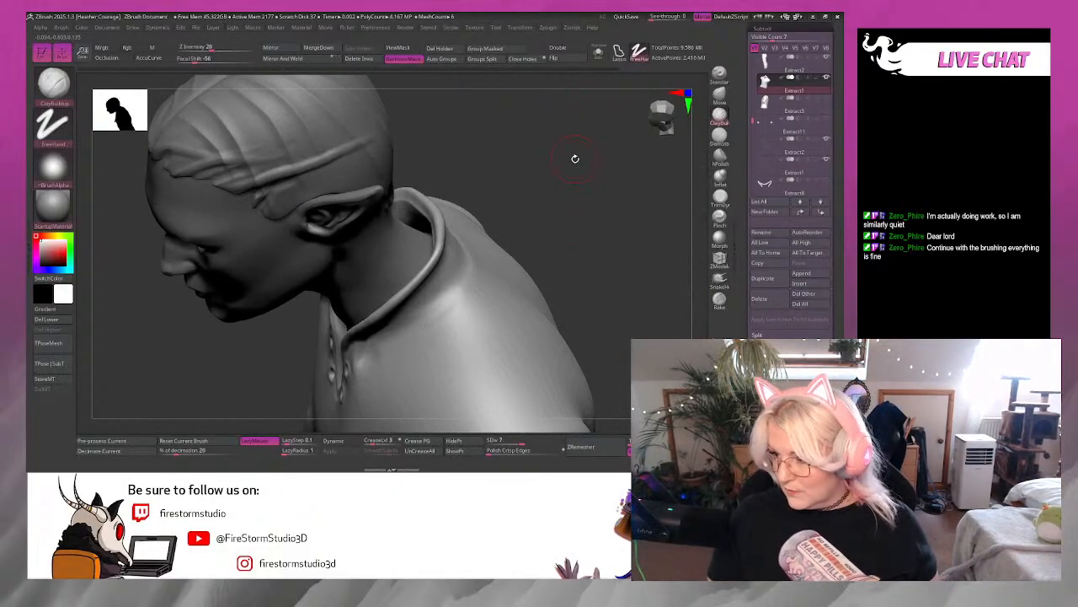
key("b")
key("m")
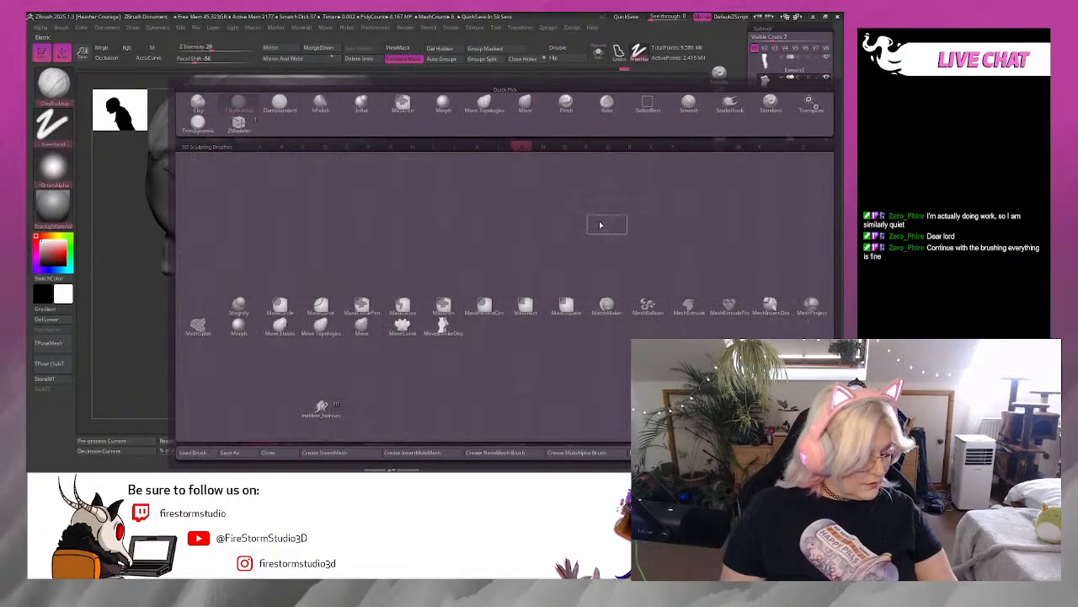
key("t")
key("space")
mouse_move(589, 218)
left_mouse_down()
mouse_move(599, 200)
mouse_move(489, 263)
left_mouse_up()
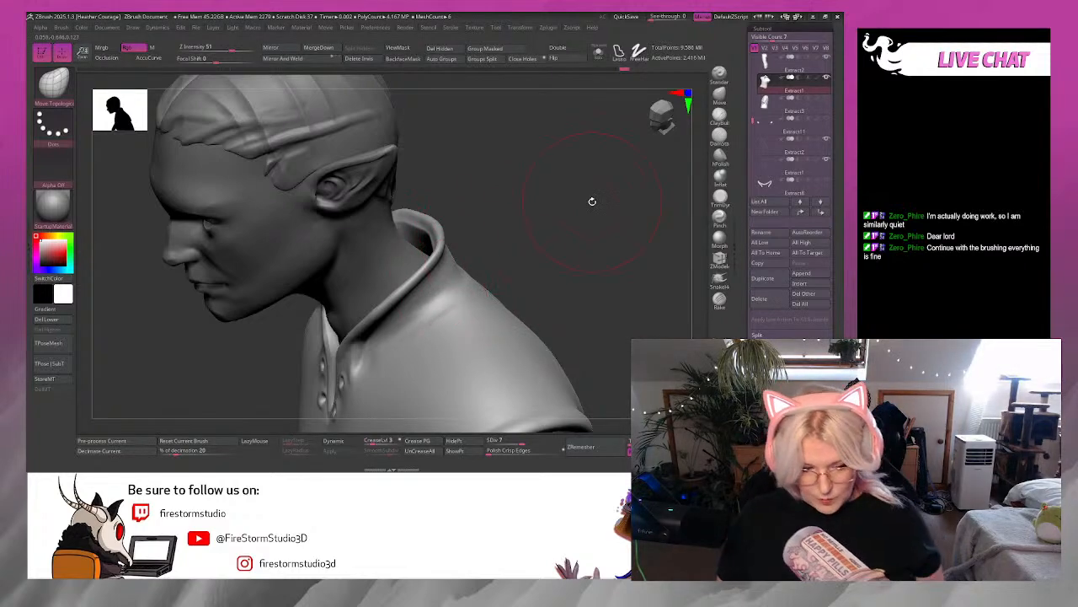
mouse_move(548, 248)
left_mouse_down()
mouse_move(559, 224)
mouse_move(445, 252)
left_mouse_up()
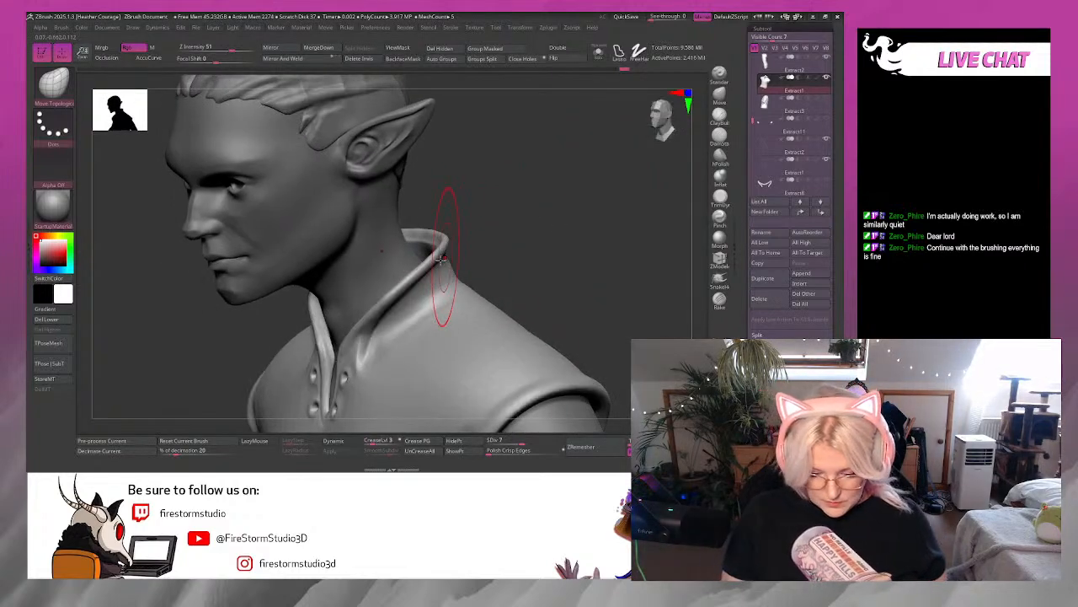
mouse_move(561, 260)
left_mouse_down()
mouse_move(548, 267)
mouse_move(583, 250)
left_mouse_up()
Lower the shirt to subdivision level 4 and adjust the slope between collar and shoulder with Move Topological.
key("space")
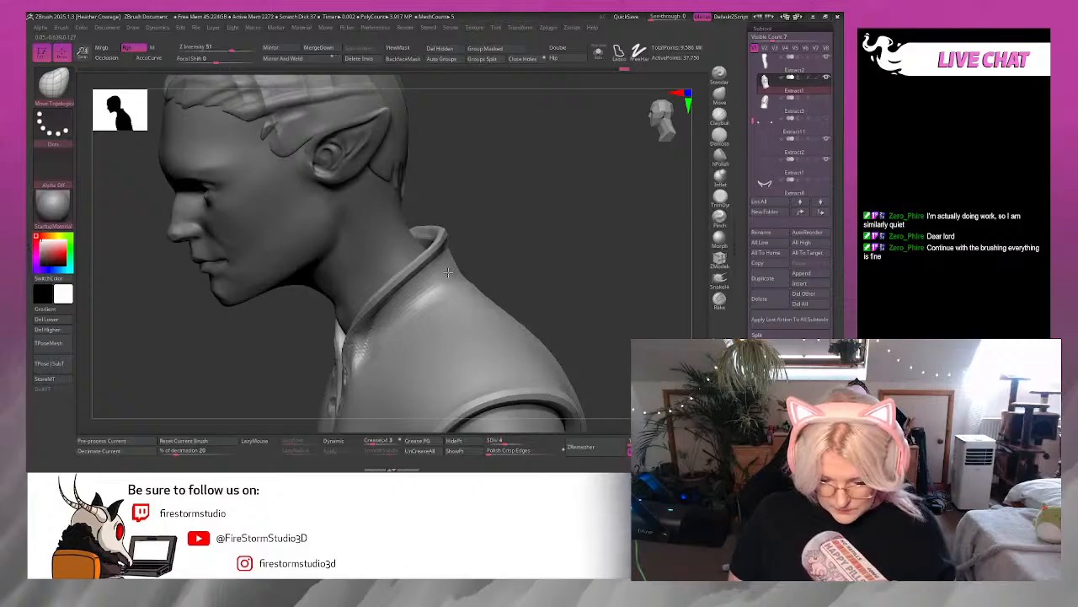
left_click_drag(449, 272, 449, 269)
mouse_move(556, 245)
left_mouse_down()
mouse_move(583, 243)
mouse_move(581, 207)
mouse_move(551, 221)
mouse_move(544, 248)
mouse_move(440, 294)
left_mouse_up()
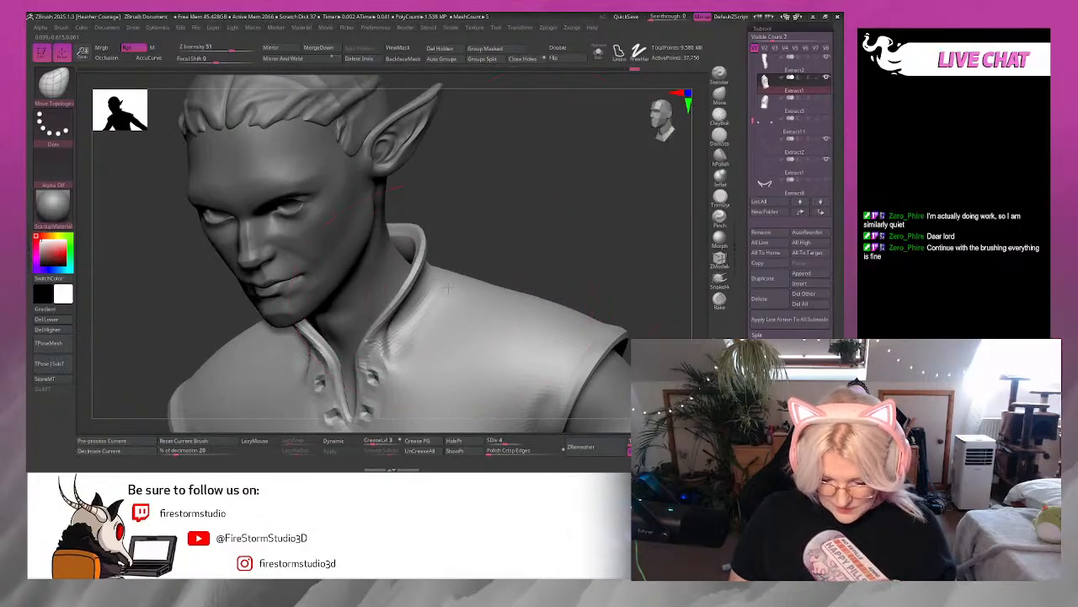
mouse_move(445, 291)
left_mouse_down()
mouse_move(564, 200)
mouse_move(544, 212)
mouse_move(545, 193)
mouse_move(556, 196)
mouse_move(413, 261)
left_mouse_up()
Select the body subtool and adjust its shoulder beneath the shirt beside the collar.
left_click(539, 295, "alt")
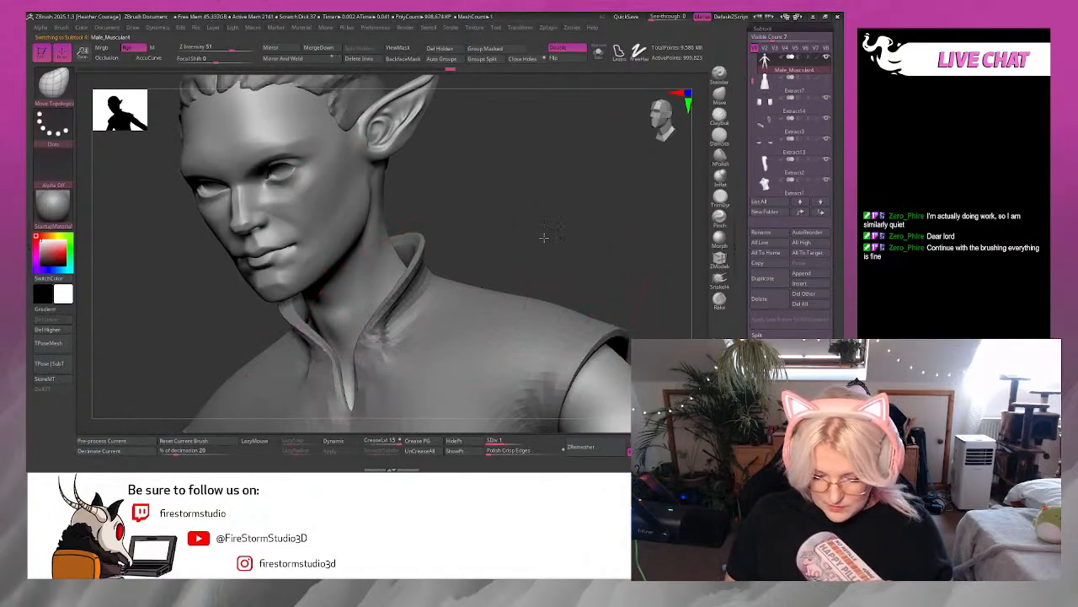
mouse_move(545, 236)
left_mouse_down()
mouse_move(521, 250)
mouse_move(576, 256)
mouse_move(540, 314)
left_mouse_up()
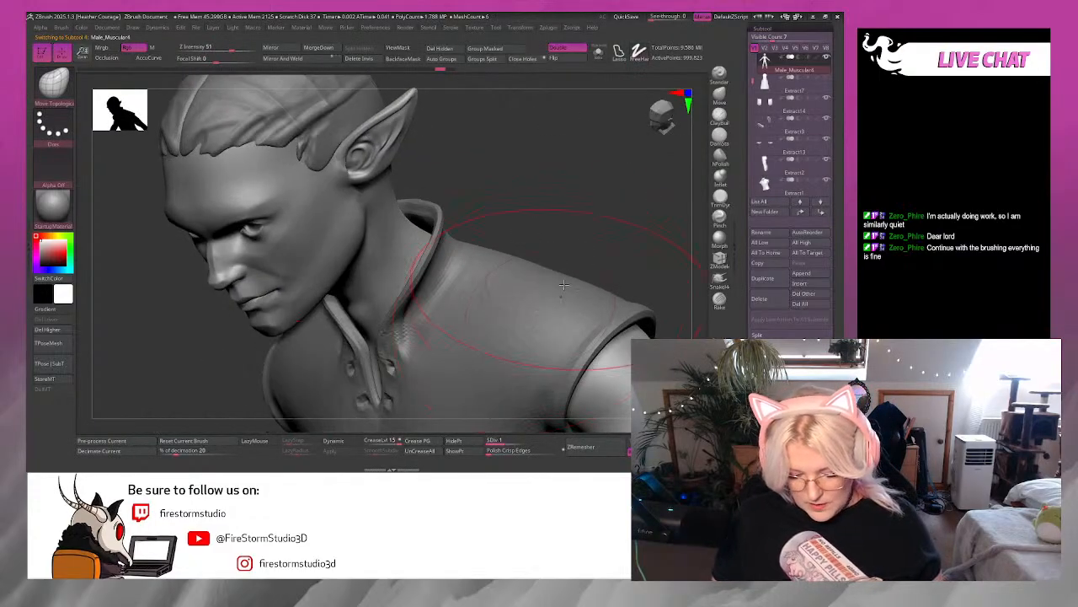
mouse_move(617, 209)
left_mouse_down()
mouse_move(524, 275)
mouse_move(449, 286)
left_mouse_up()
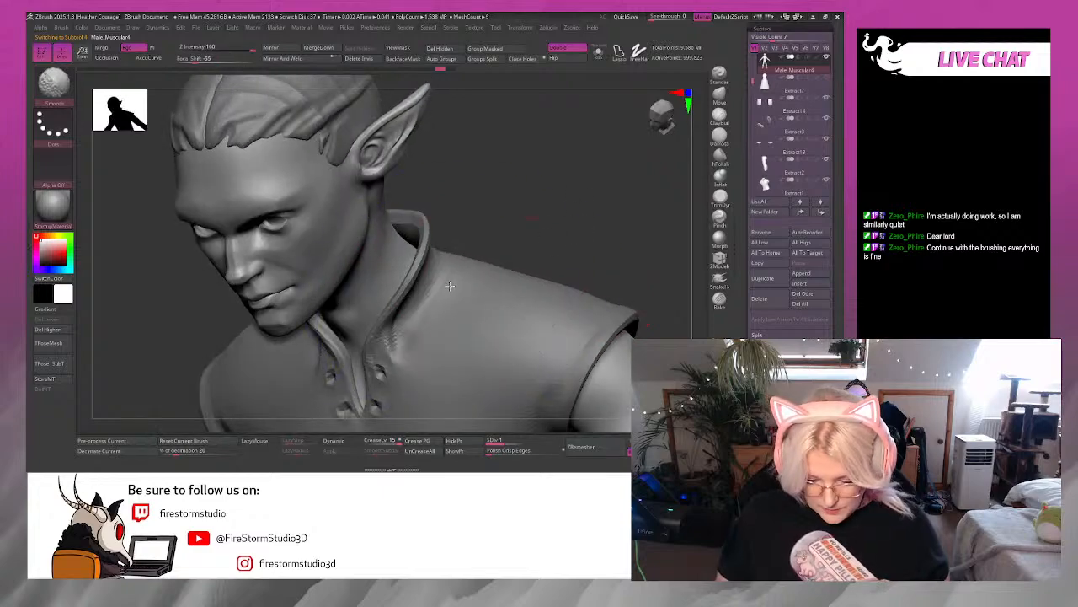
Select the shirt subtool, then smooth and reshape its shoulder beside the collar with Move Topological.
left_click(511, 305, "alt")
mouse_move(451, 278)
left_mouse_down("shift")
mouse_move(439, 291)
mouse_move(450, 281)
left_mouse_up("shift")
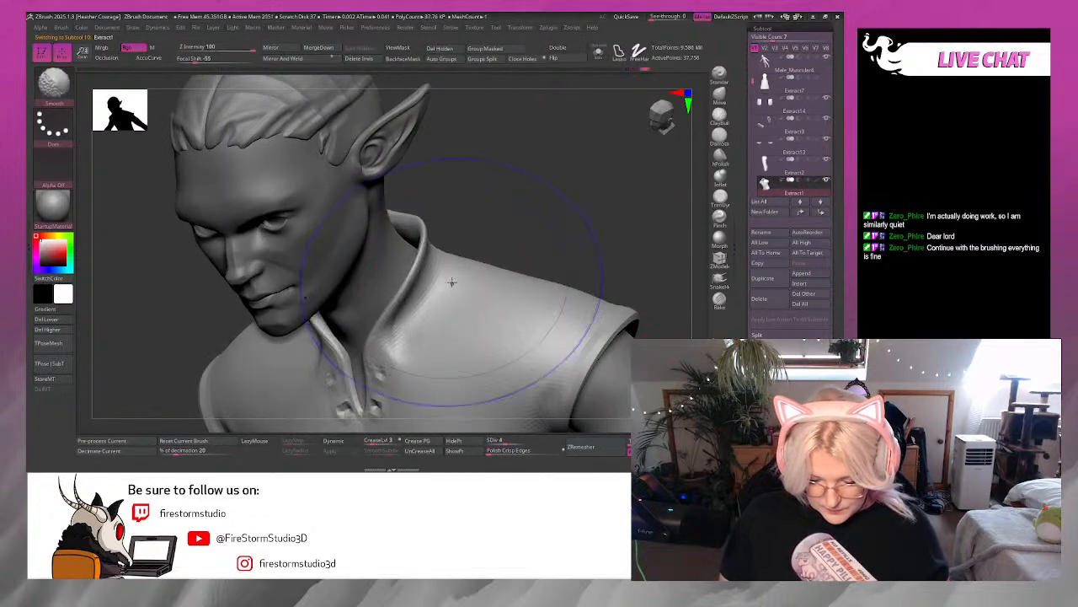
left_click(646, 72)
left_click_drag(555, 202, 553, 193)
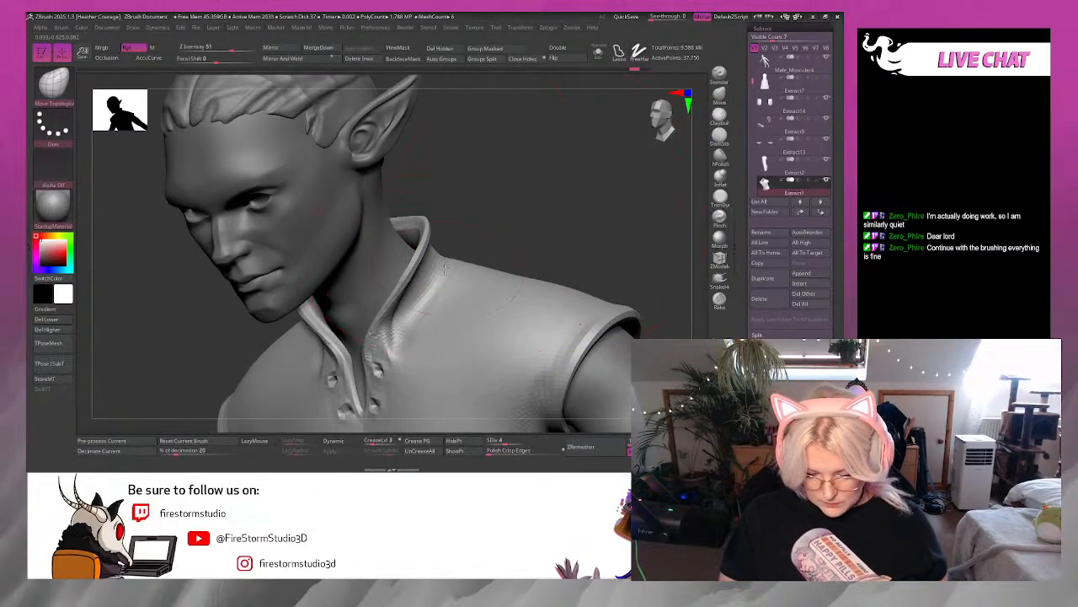
mouse_move(558, 207)
left_mouse_down()
mouse_move(565, 203)
mouse_move(566, 241)
mouse_move(522, 207)
left_mouse_up()
key("space")
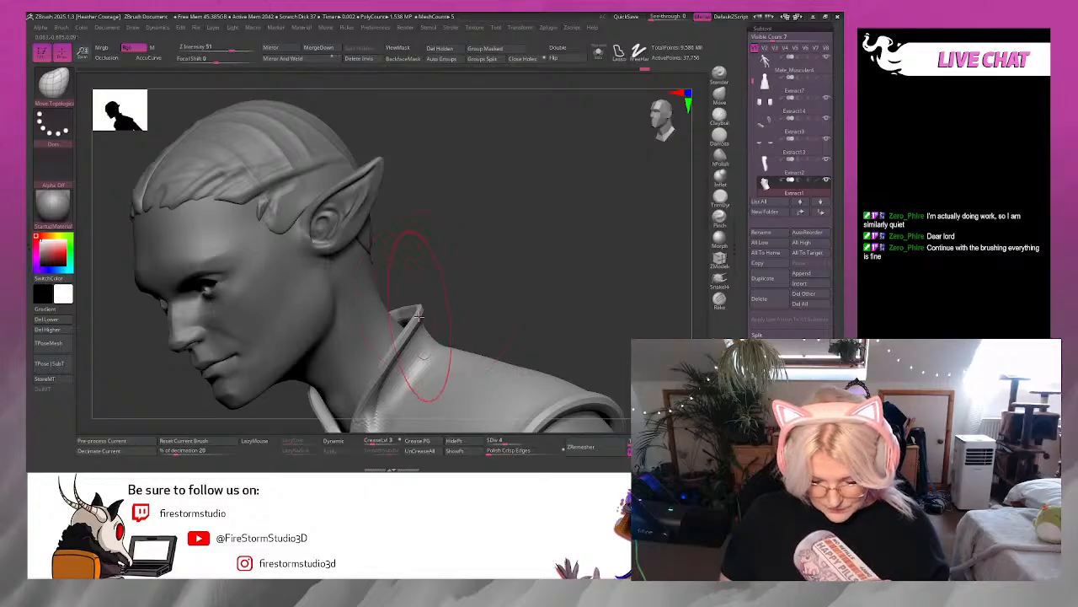
Reshape the back of the collar and its base where it meets the upper back with Move Topological.
mouse_move(493, 278)
left_mouse_down()
mouse_move(573, 211)
mouse_move(582, 102)
left_mouse_up()
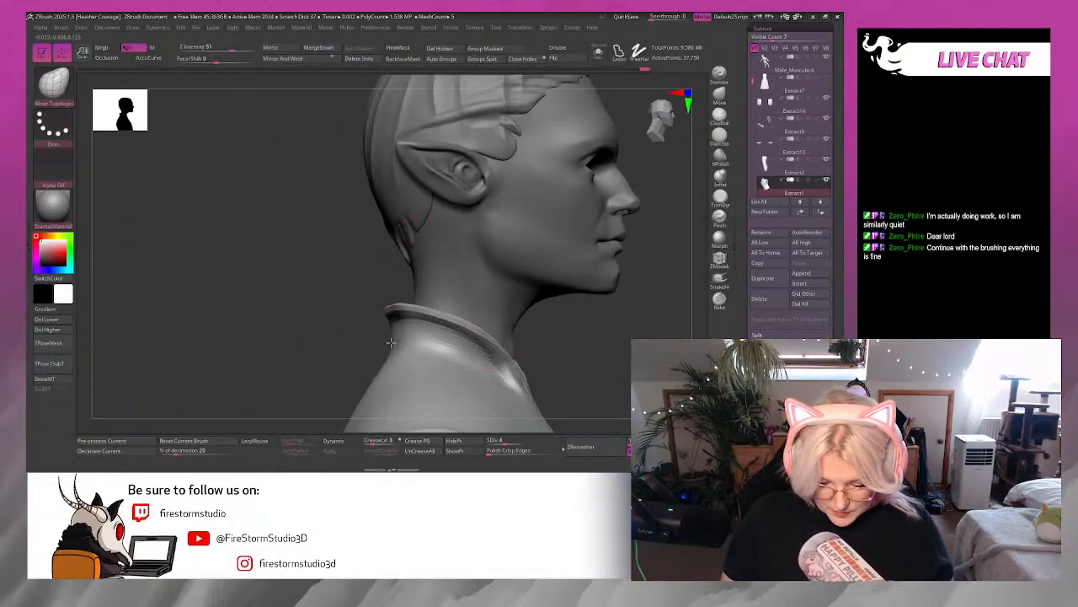
left_click_drag(391, 343, 399, 341)
mouse_move(607, 327)
left_mouse_down()
mouse_move(618, 326)
mouse_move(601, 297)
mouse_move(609, 261)
mouse_move(626, 258)
mouse_move(584, 260)
left_mouse_up()
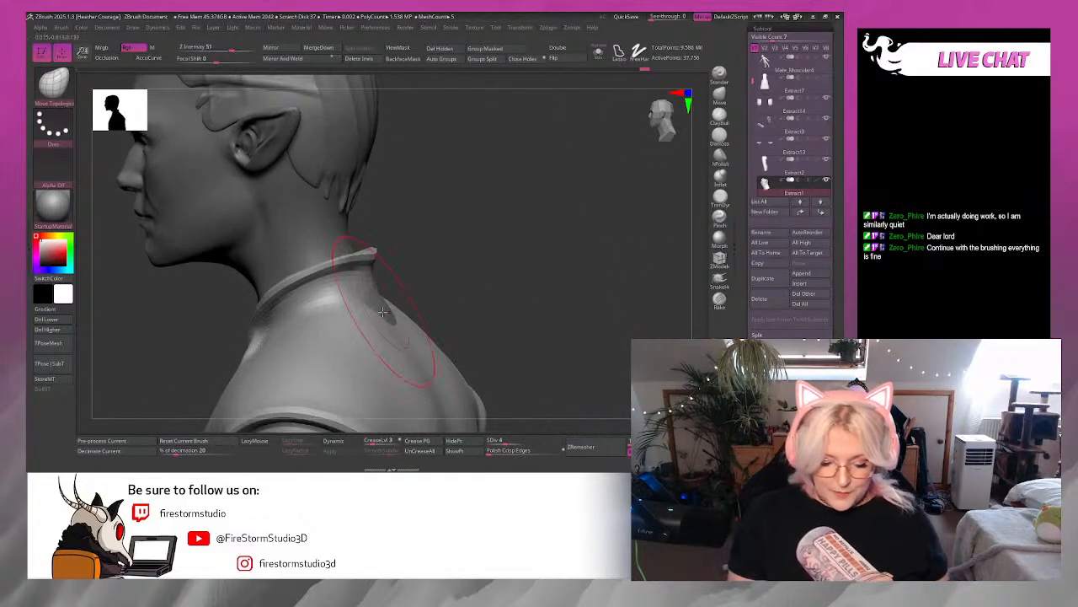
left_click_drag(383, 312, 386, 308)
mouse_move(439, 264)
left_mouse_down()
mouse_move(498, 250)
mouse_move(392, 286)
left_mouse_up()
left_click_drag(503, 259, 523, 229)
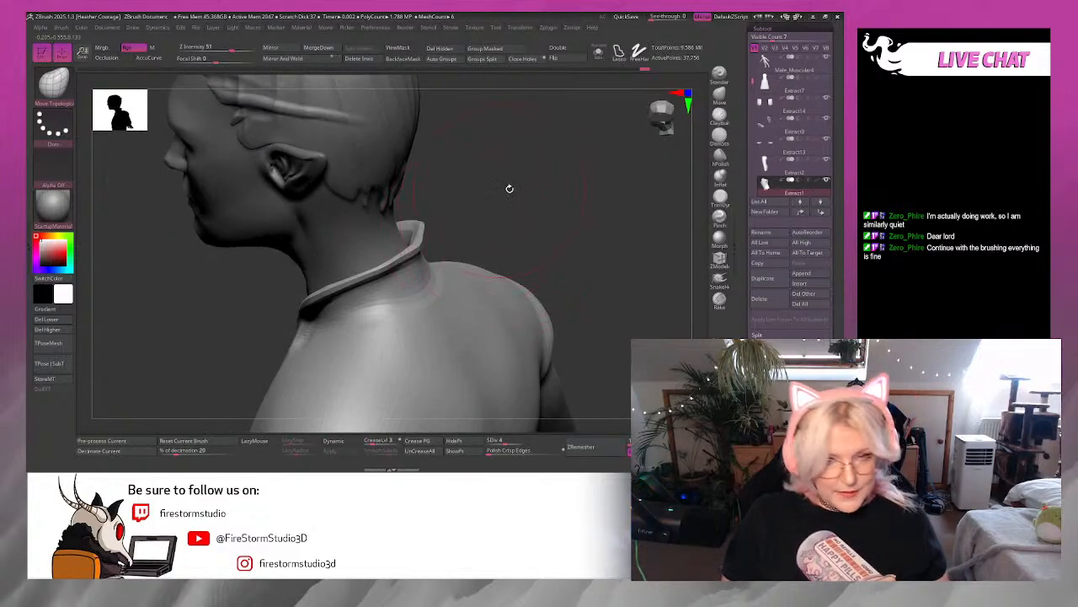
Refine the transition from the collar's side and back into the shoulders with Move Topological, and return the shirt to subdivision level 7.
key("space")
mouse_move(551, 171)
left_mouse_down()
mouse_move(422, 230)
mouse_move(435, 221)
left_mouse_up()
mouse_move(474, 205)
left_mouse_down()
mouse_move(491, 210)
mouse_move(481, 232)
mouse_move(437, 252)
mouse_move(472, 271)
mouse_move(460, 273)
left_mouse_up()
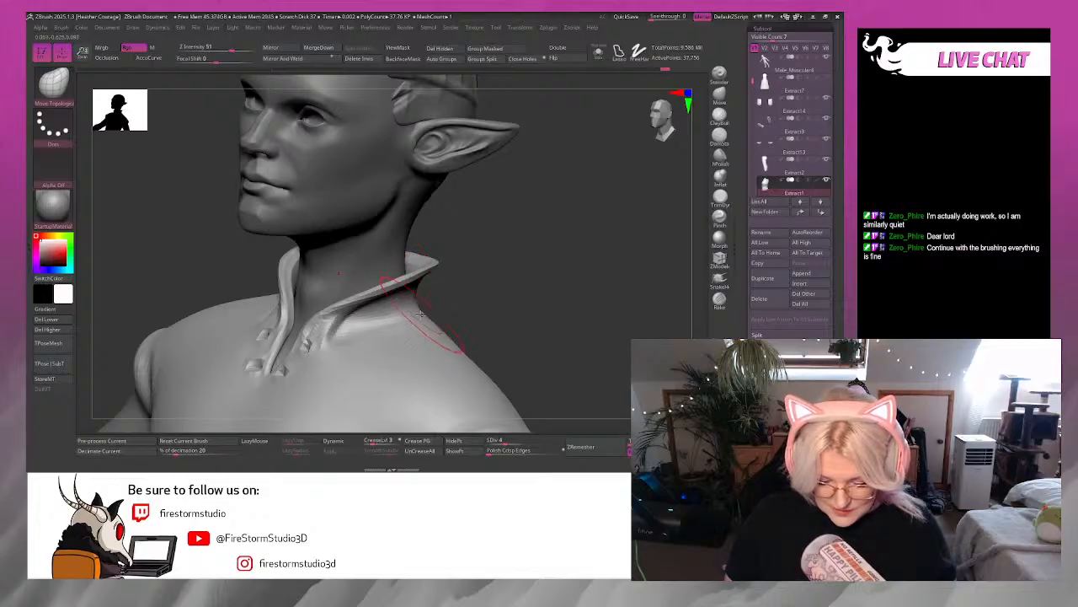
left_click_drag(490, 284, 456, 309)
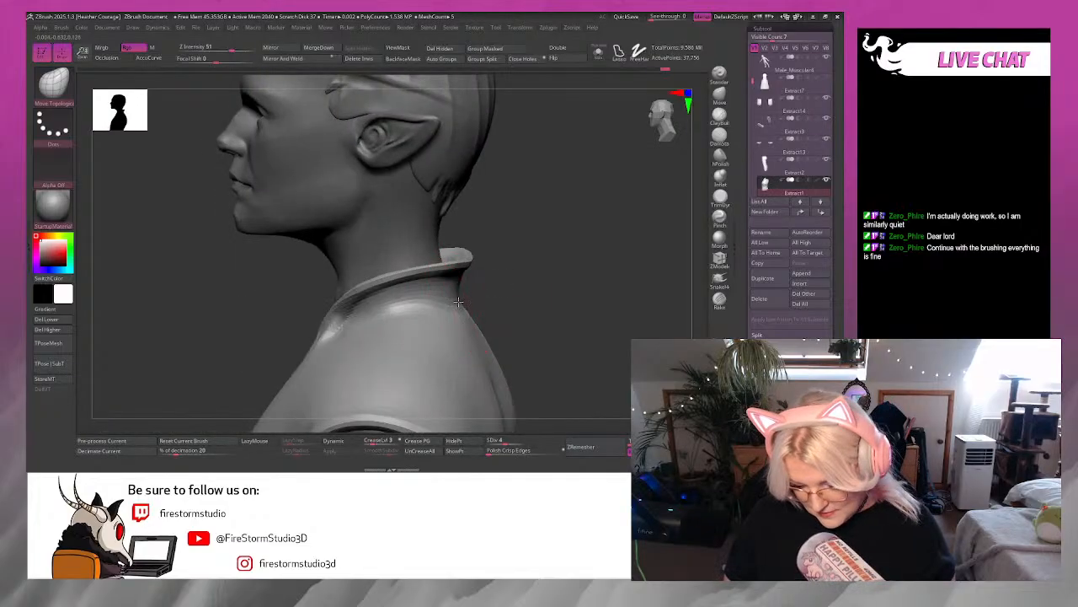
left_click_drag(580, 242, 461, 236)
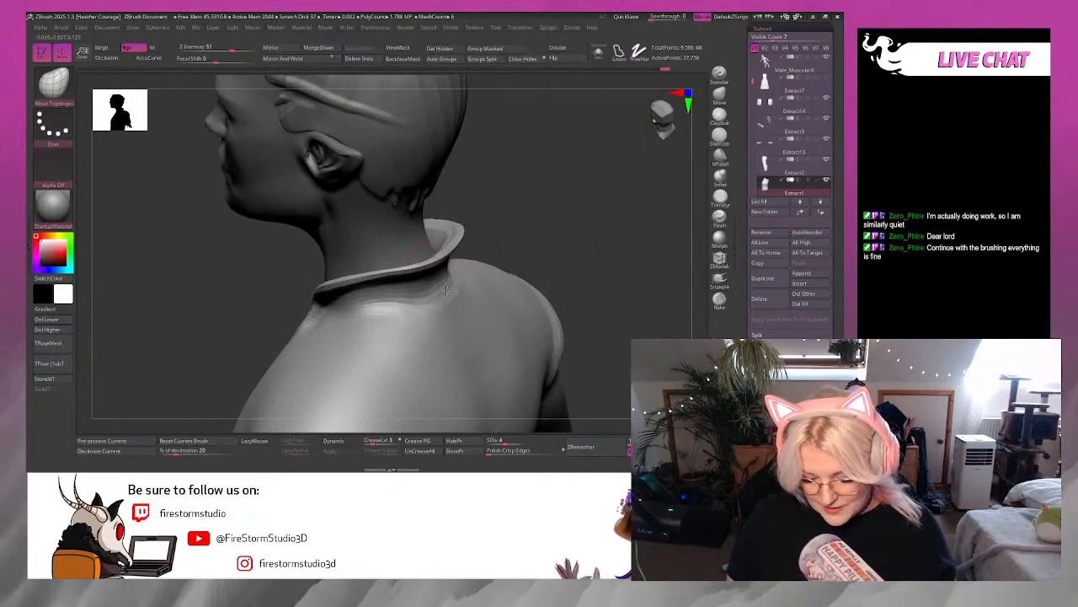
left_click_drag(446, 290, 522, 279)
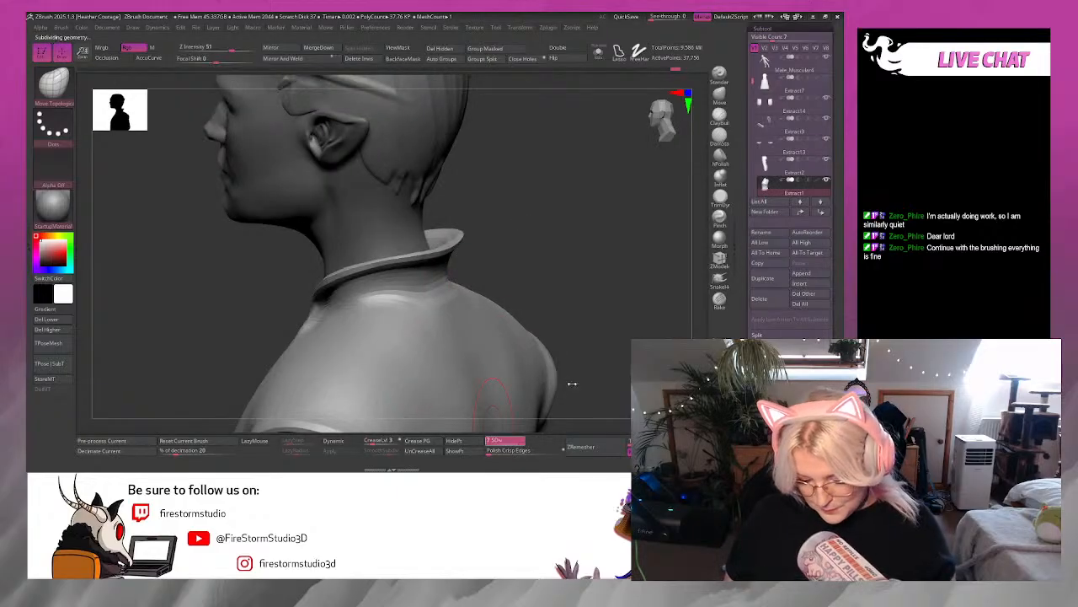
Try to pull the back rim of the collar outward with Move Topological, and undo it.
mouse_move(573, 384)
left_mouse_down()
mouse_move(628, 306)
mouse_move(548, 324)
left_mouse_up()
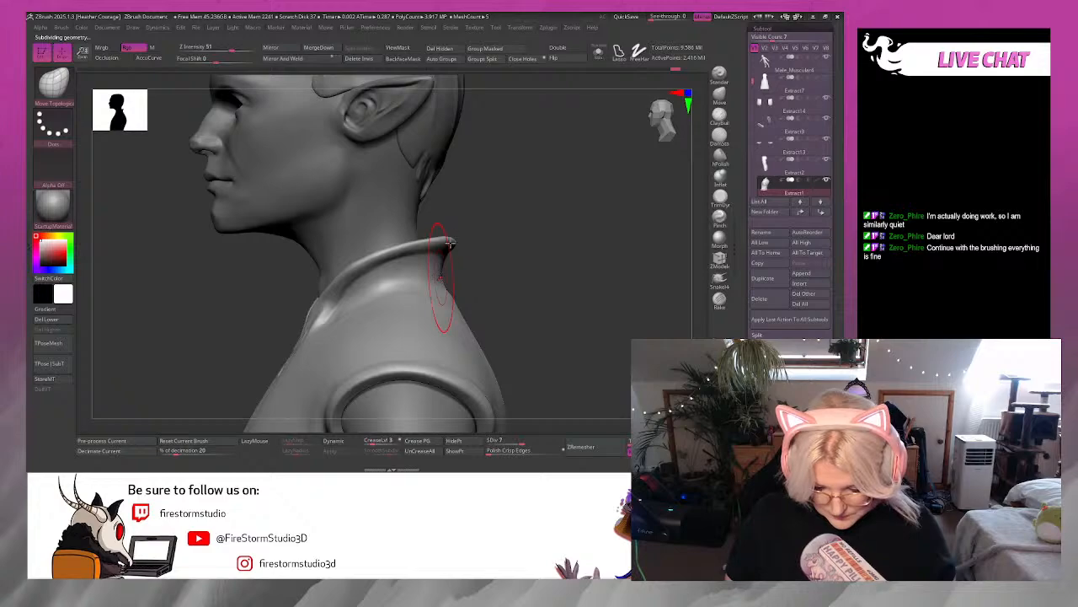
left_click_drag(449, 247, 604, 306)
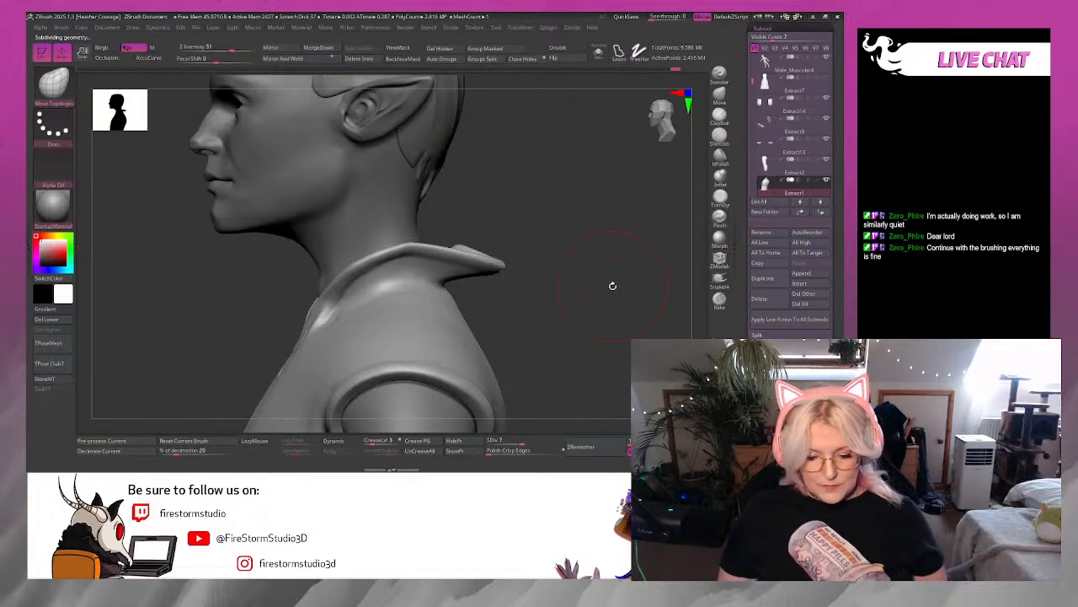
key("ctrl+z")
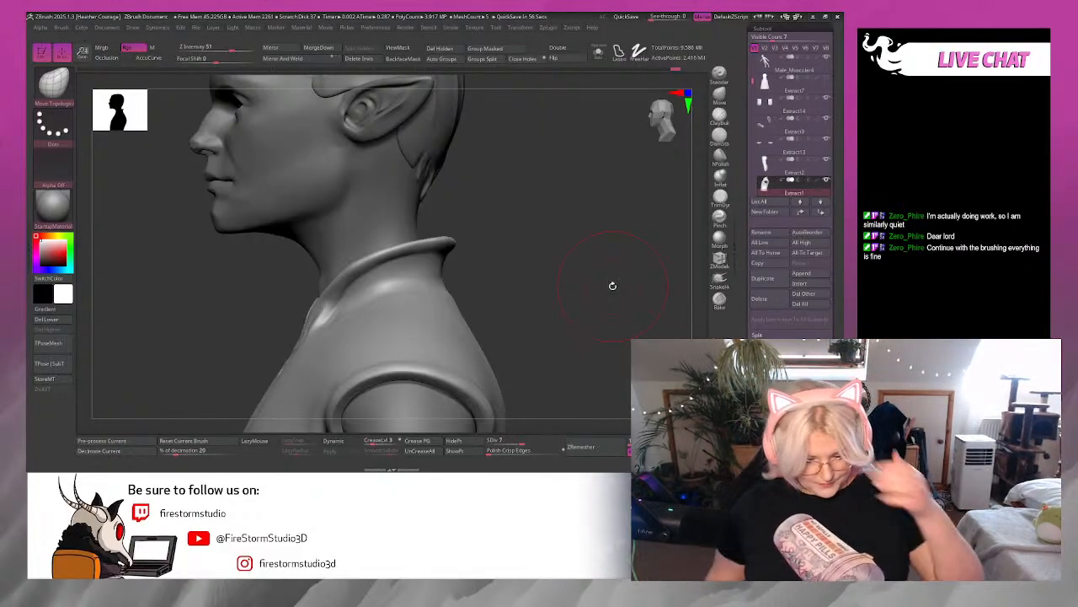
Sculpt a horizontal fabric fold across the back of the collar base with ClayBuildup.
mouse_move(549, 267)
left_mouse_down()
mouse_move(564, 248)
mouse_move(615, 272)
mouse_move(645, 234)
mouse_move(656, 132)
left_mouse_up()
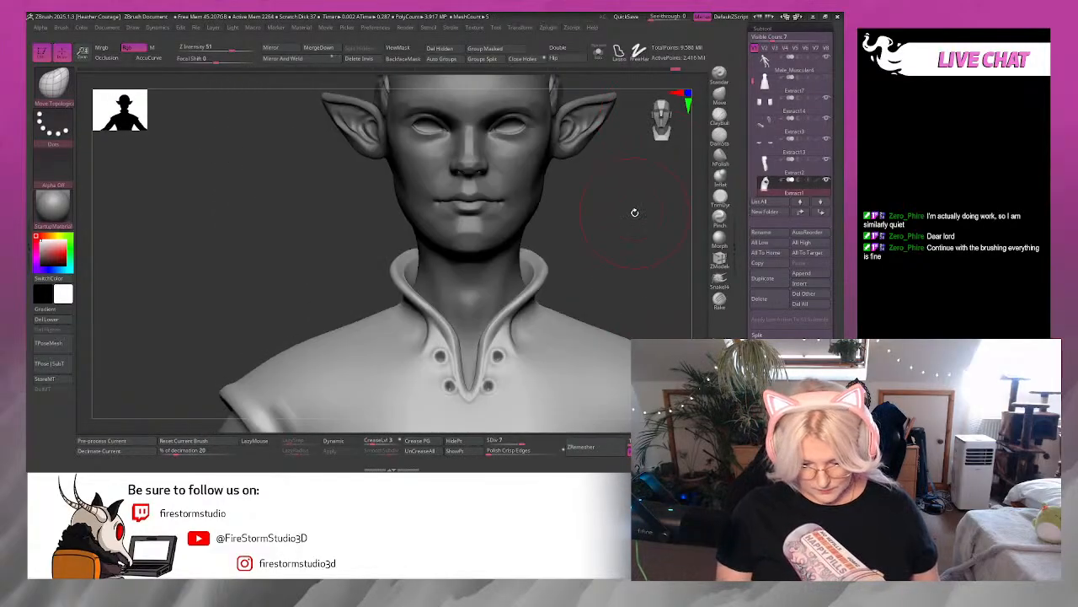
left_click_drag(631, 258, 640, 203)
left_click_drag(612, 247, 607, 241)
right_click(606, 241)
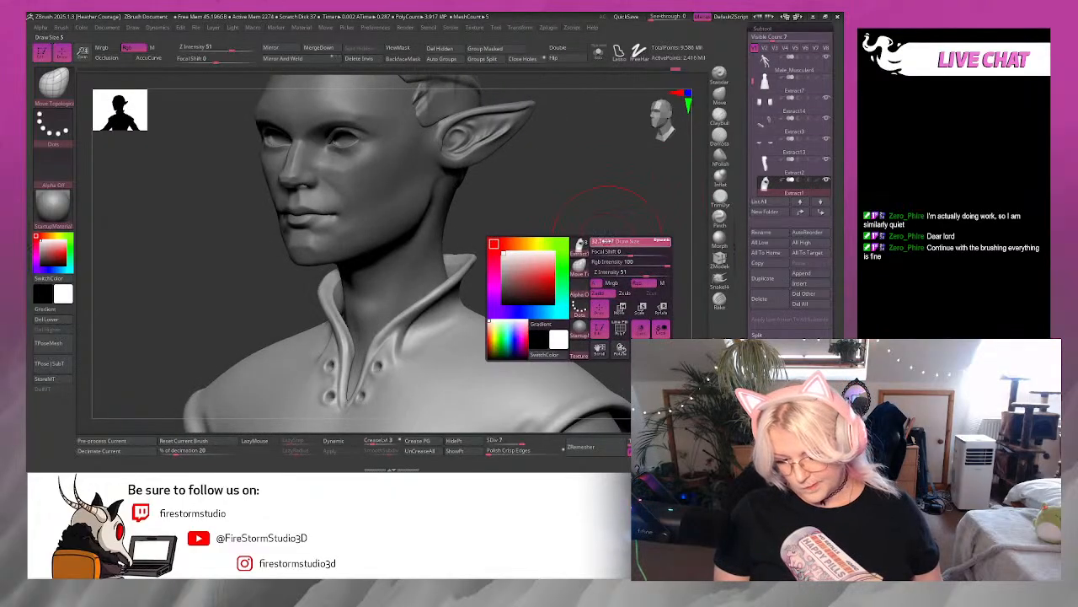
mouse_move(634, 205)
left_mouse_down()
mouse_move(608, 206)
mouse_move(505, 268)
left_mouse_up()
key("b")
key("c")
key("b")
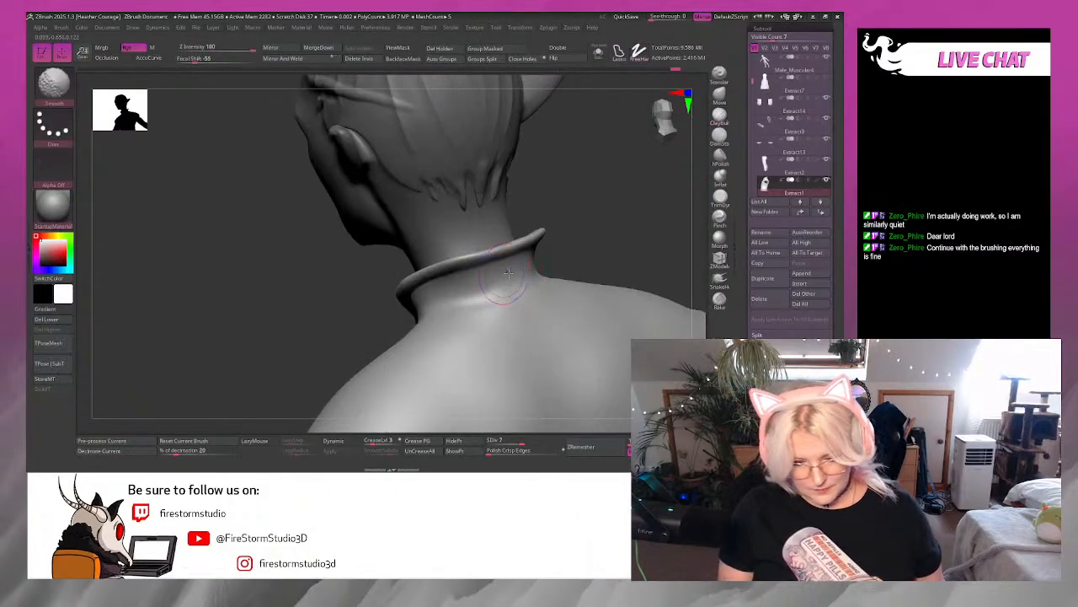
key("super")
key("Escape")
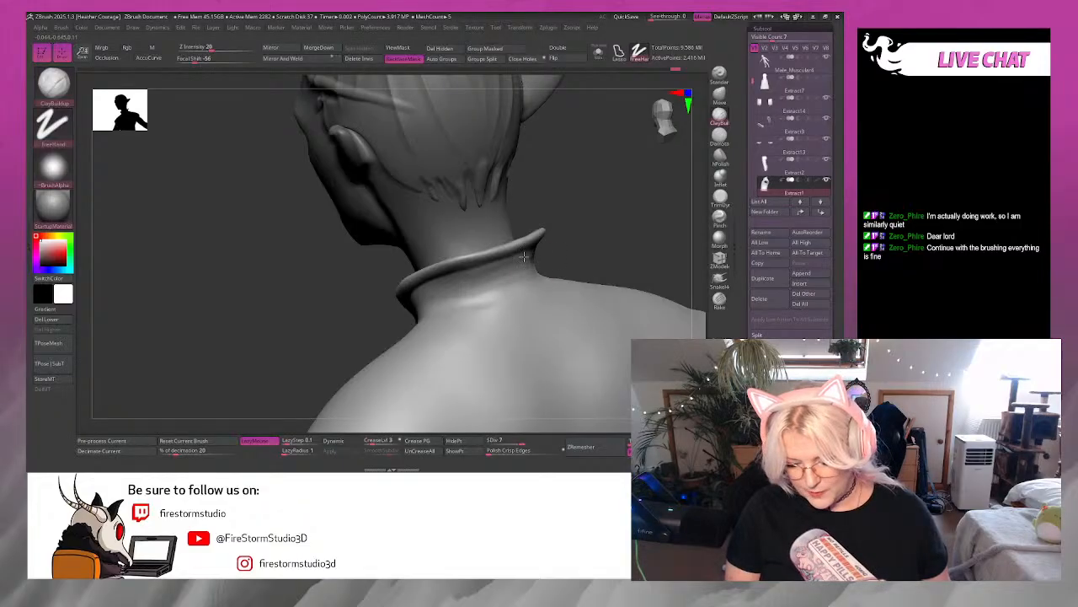
left_click_drag(593, 228, 601, 243)
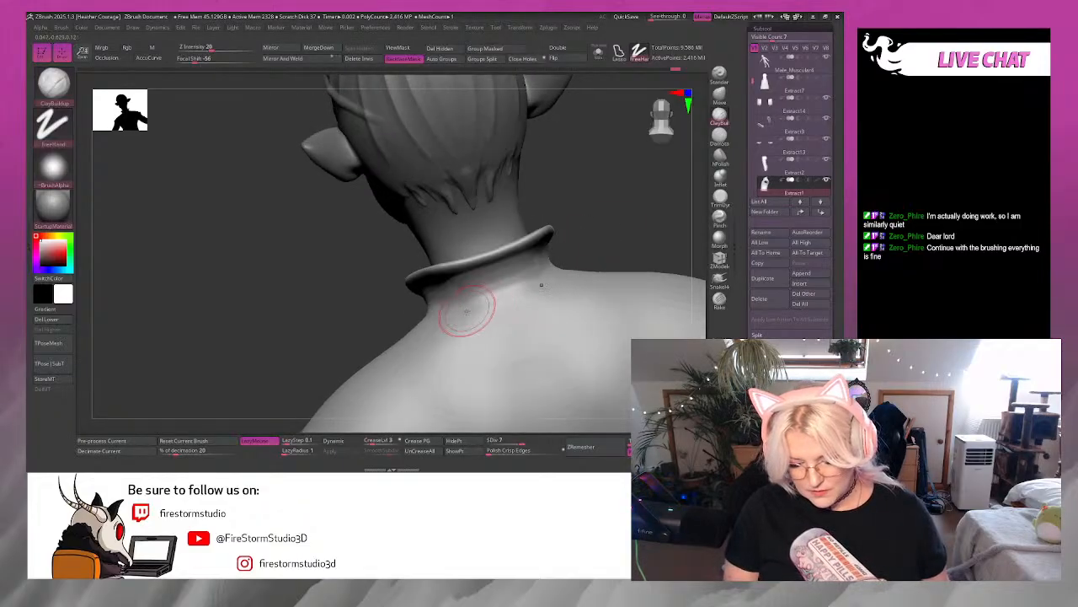
left_click_drag(464, 306, 537, 291)
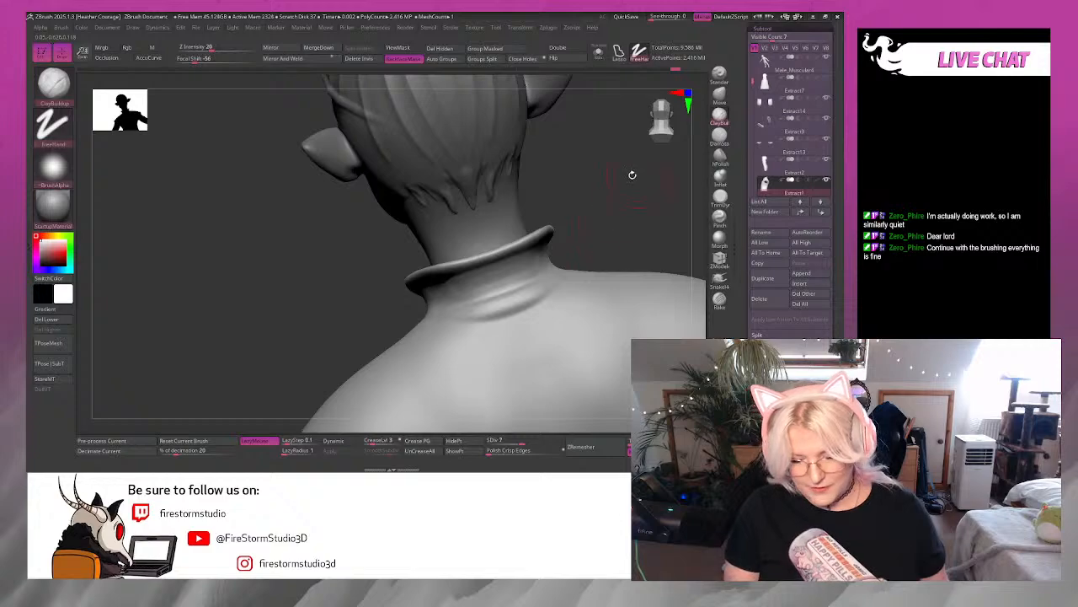
Extend the ClayBuildup folds from the back of the neck around the side of the collar.
mouse_move(632, 174)
left_mouse_down()
mouse_move(629, 207)
mouse_move(638, 180)
mouse_move(607, 207)
mouse_move(630, 205)
mouse_move(589, 244)
mouse_move(662, 250)
left_mouse_up()
key("space")
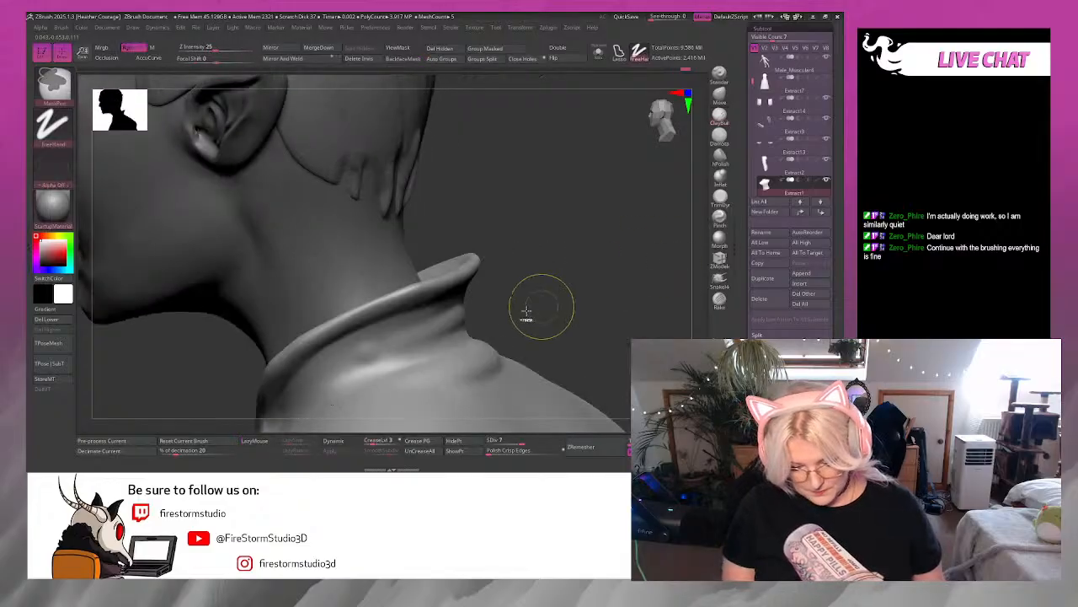
mouse_move(505, 310)
left_mouse_down()
mouse_move(405, 362)
mouse_move(306, 380)
mouse_move(367, 344)
mouse_move(633, 261)
mouse_move(581, 291)
mouse_move(474, 313)
mouse_move(433, 337)
left_mouse_up()
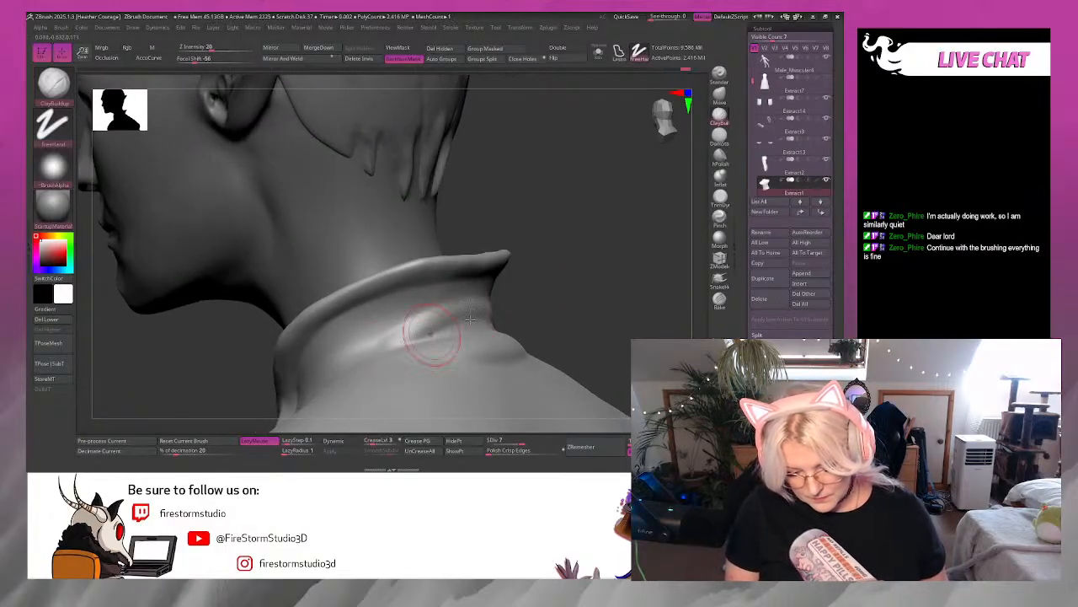
left_click_drag(554, 305, 620, 296)
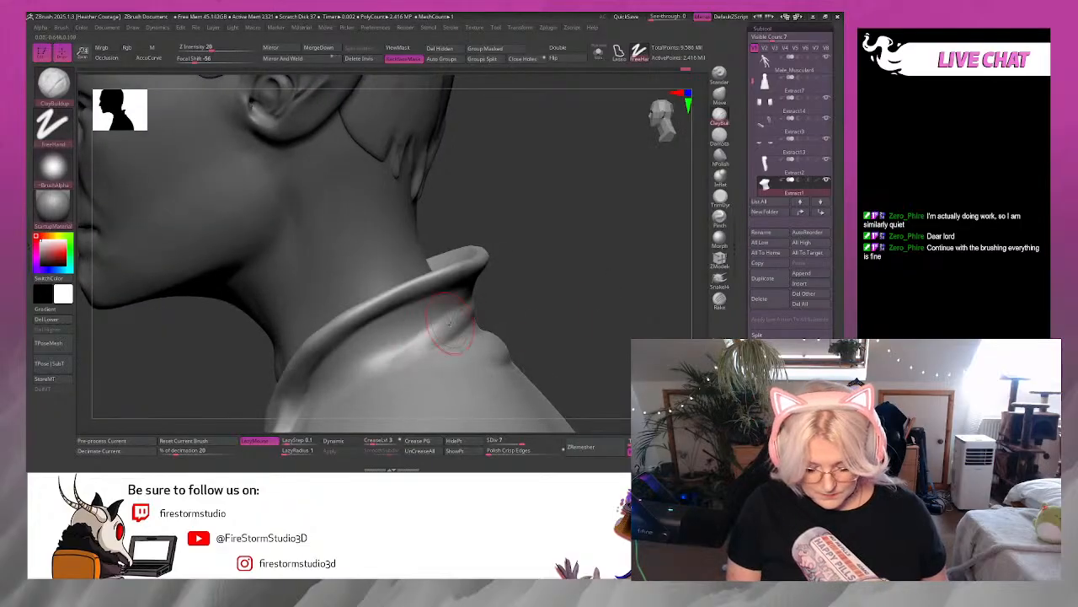
left_click_drag(489, 300, 560, 291)
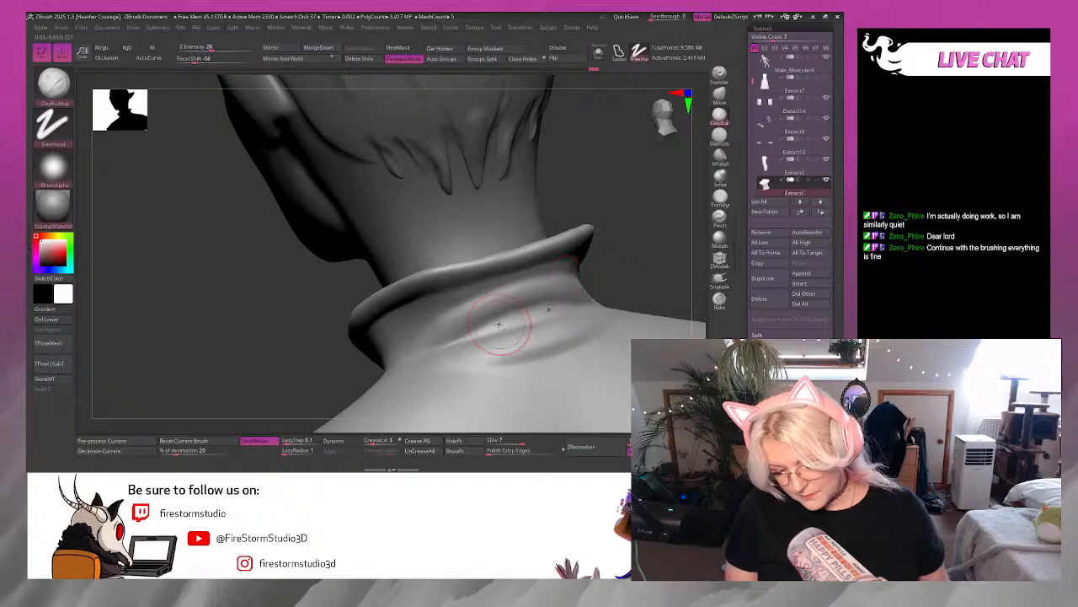
left_click_drag(660, 273, 669, 294)
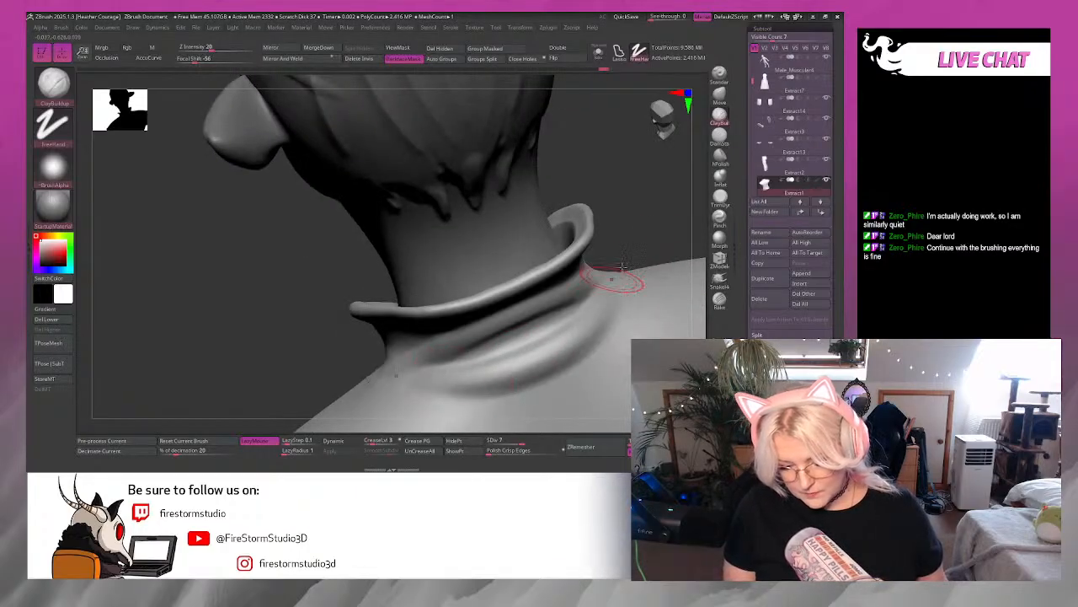
Build up the folds beneath the collar rim at the back of the neck and smooth the rolled rim.
left_click_drag(610, 185, 664, 119)
left_click(664, 119)
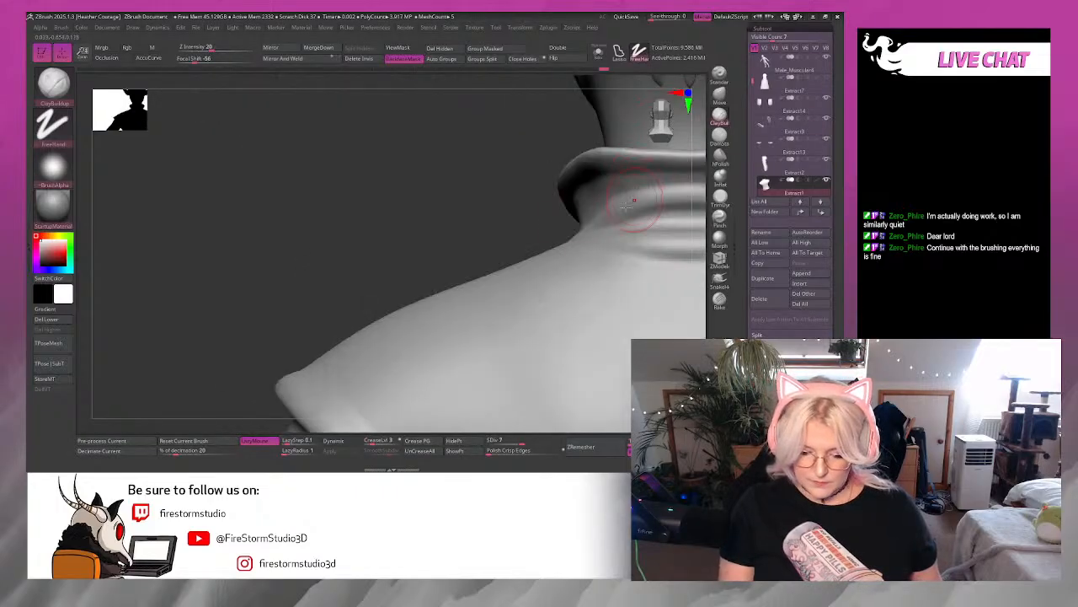
left_click_drag(321, 297, 125, 359, "alt")
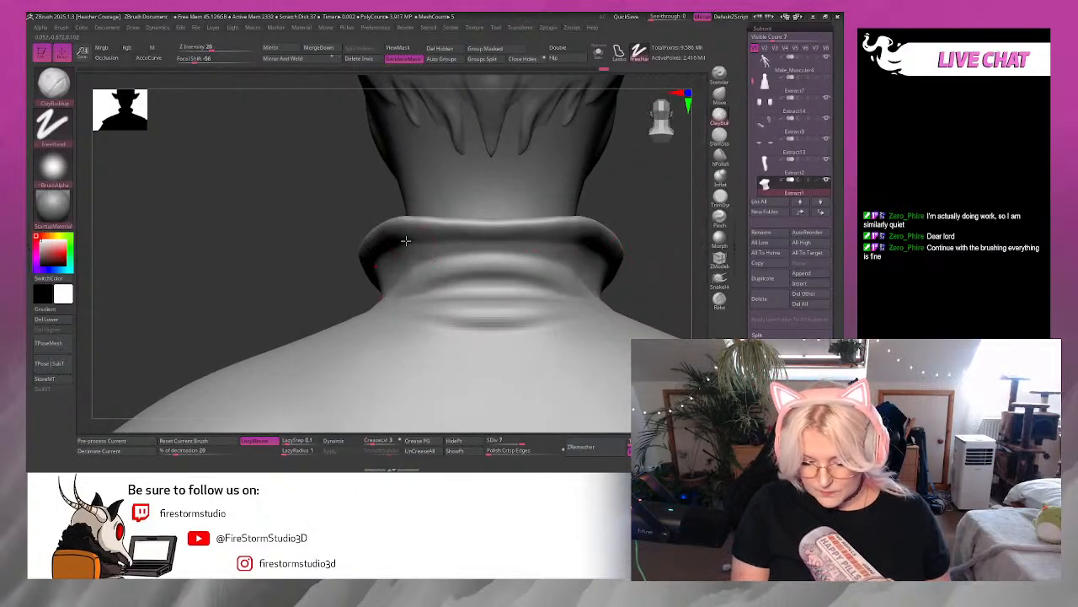
mouse_move(688, 221)
left_mouse_down()
mouse_move(659, 207)
mouse_move(454, 200)
left_mouse_up()
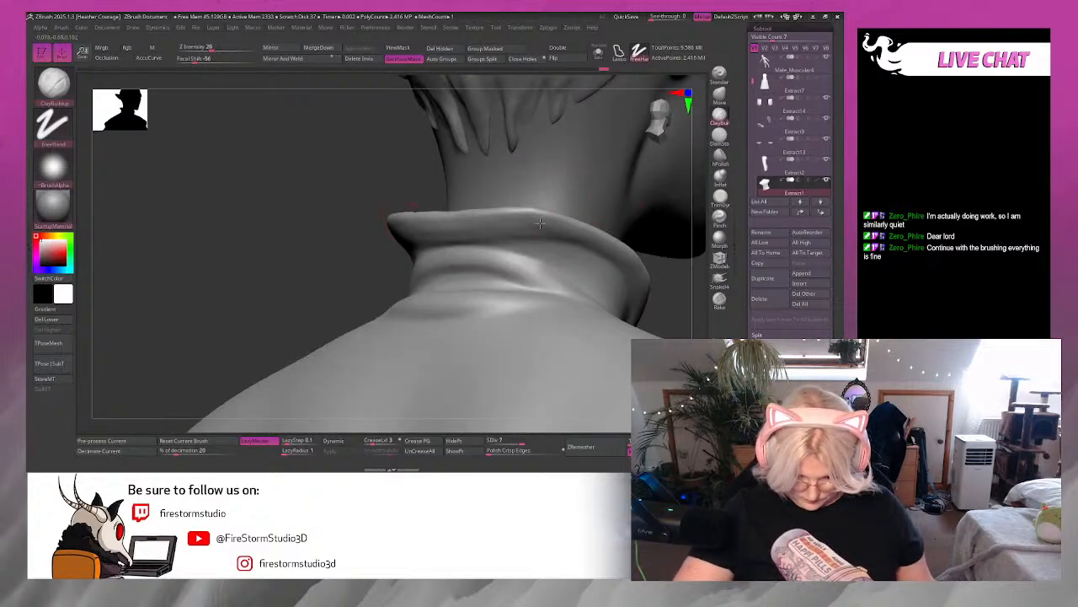
key("shift")
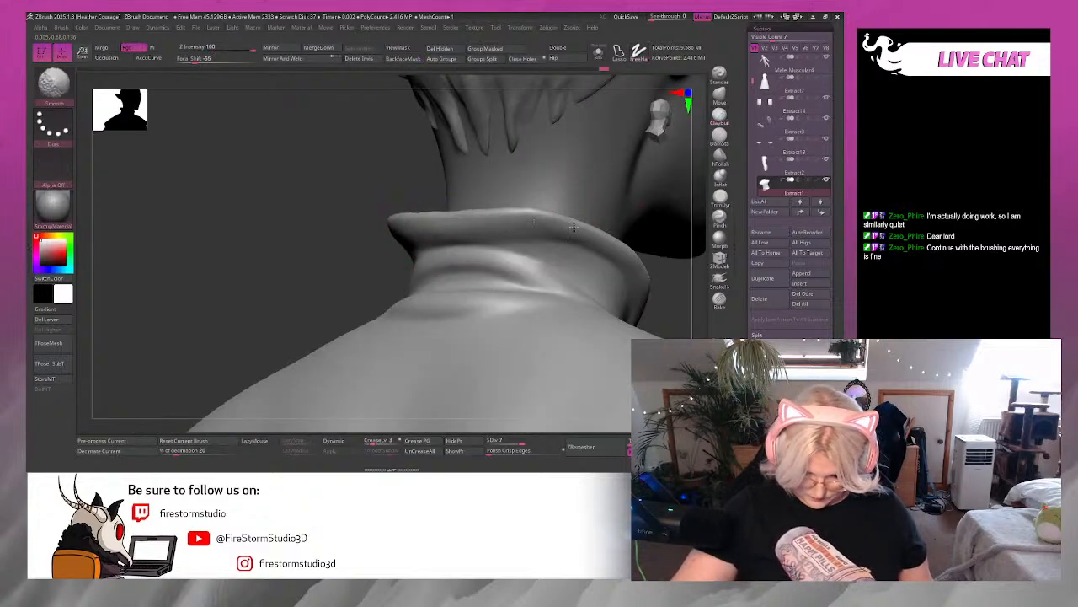
left_click_drag(495, 215, 511, 219, "shift")
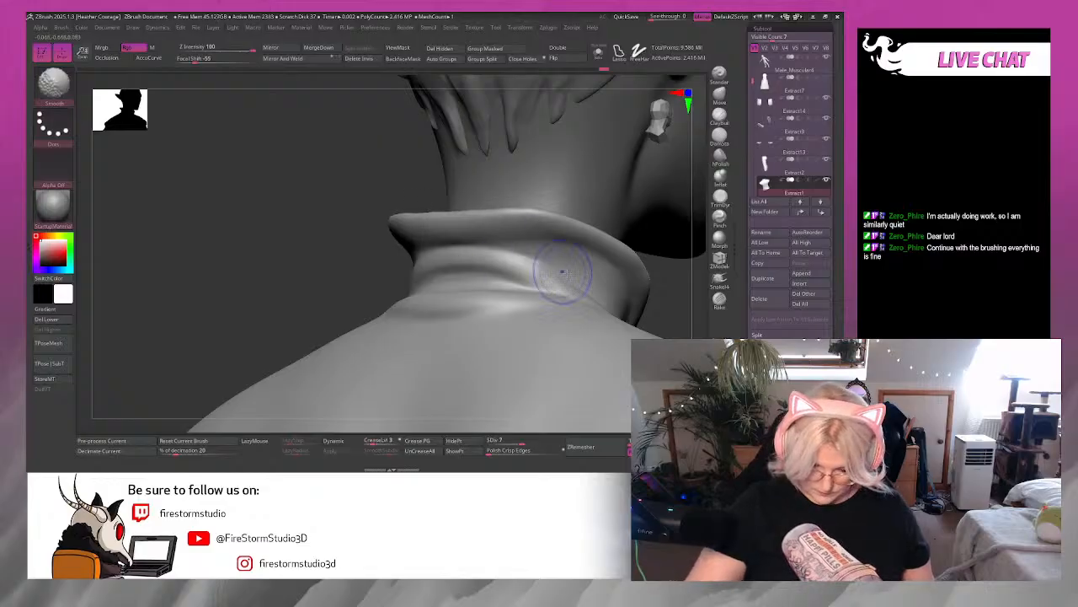
Carve a crease beneath the collar's rolled rim with DamStandard and smooth it around the side and back.
left_click(722, 144)
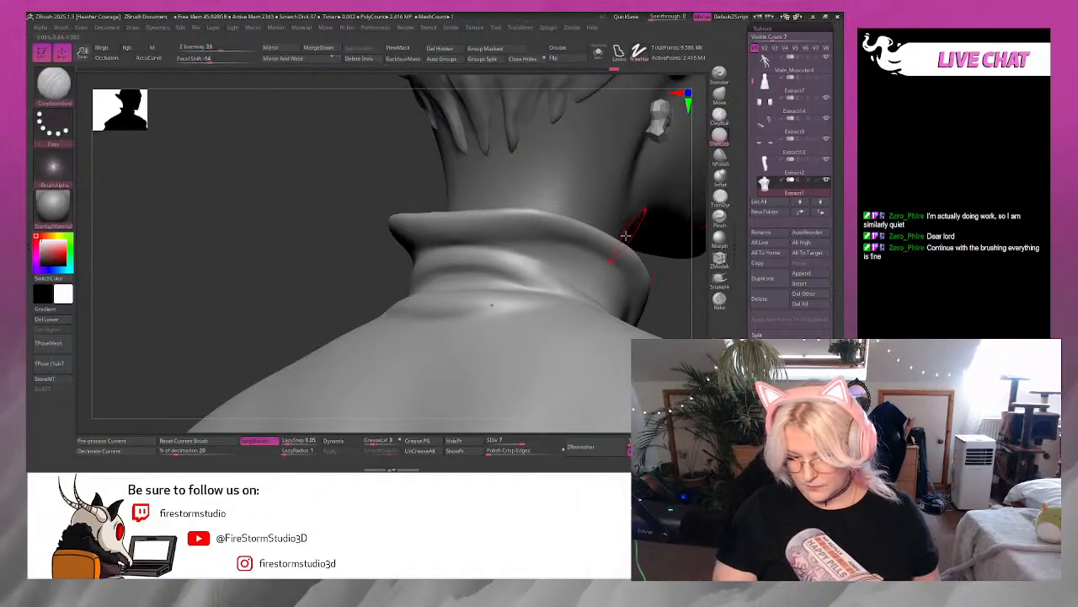
mouse_move(679, 284)
left_mouse_down()
mouse_move(668, 290)
mouse_move(703, 288)
left_mouse_up()
mouse_move(463, 247)
left_mouse_down()
mouse_move(594, 252)
mouse_move(635, 278)
left_mouse_up()
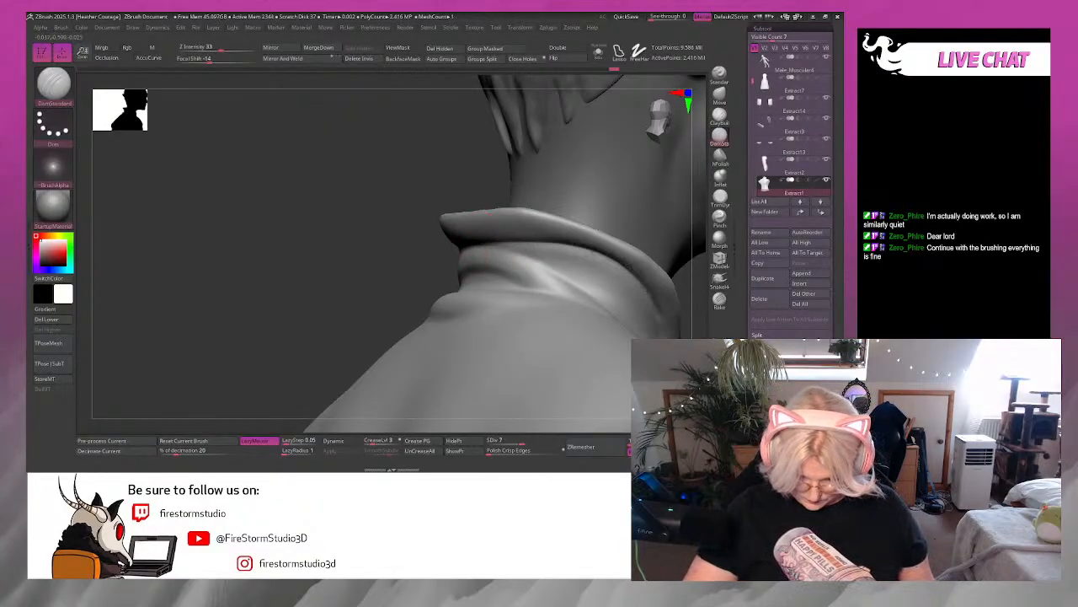
left_click_drag(345, 311, 463, 303)
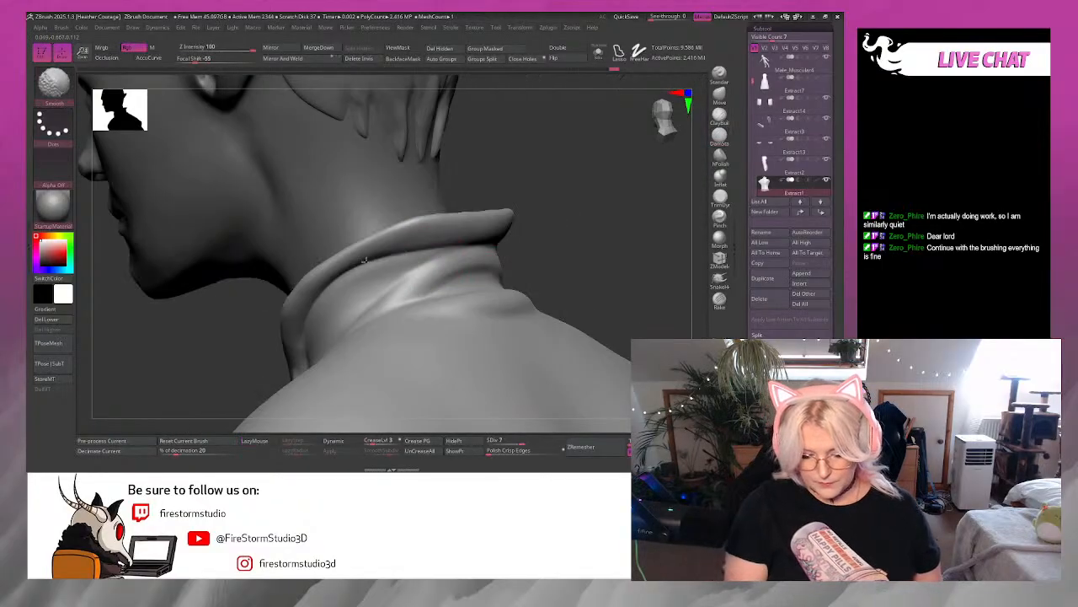
mouse_move(532, 236)
left_mouse_down()
mouse_move(309, 296)
mouse_move(437, 231)
mouse_move(540, 201)
left_mouse_up()
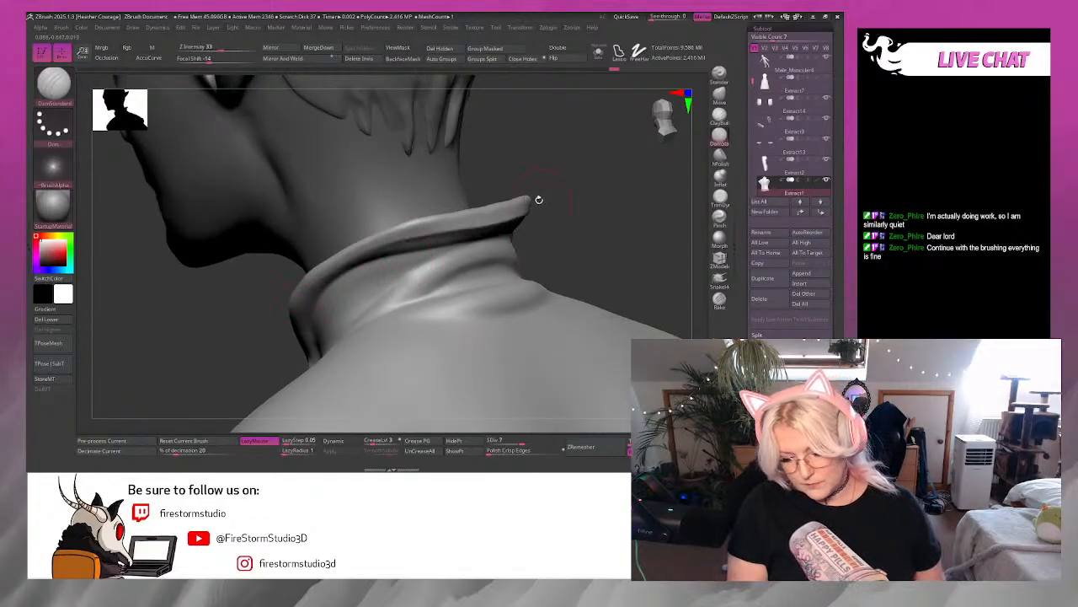
left_click_drag(342, 260, 547, 204, "shift")
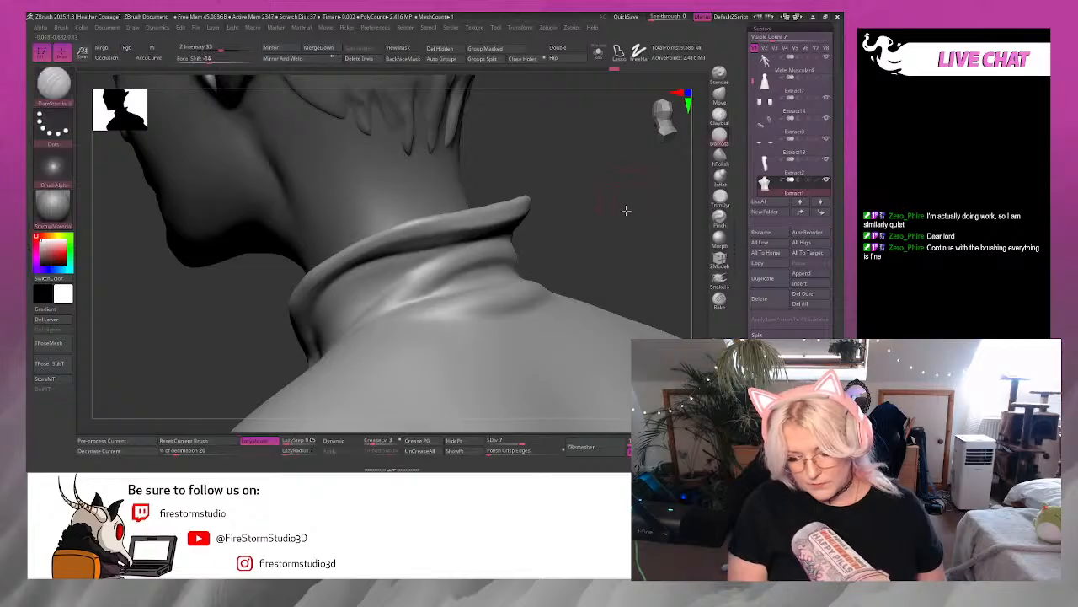
Carve creases along the fabric folds at the back and side of the collar base with DamStandard and soften them.
left_click_drag(626, 210, 600, 318)
left_click_drag(231, 282, 232, 186)
mouse_move(393, 294)
left_mouse_down()
mouse_move(498, 227)
mouse_move(433, 284)
left_mouse_up()
key("shift")
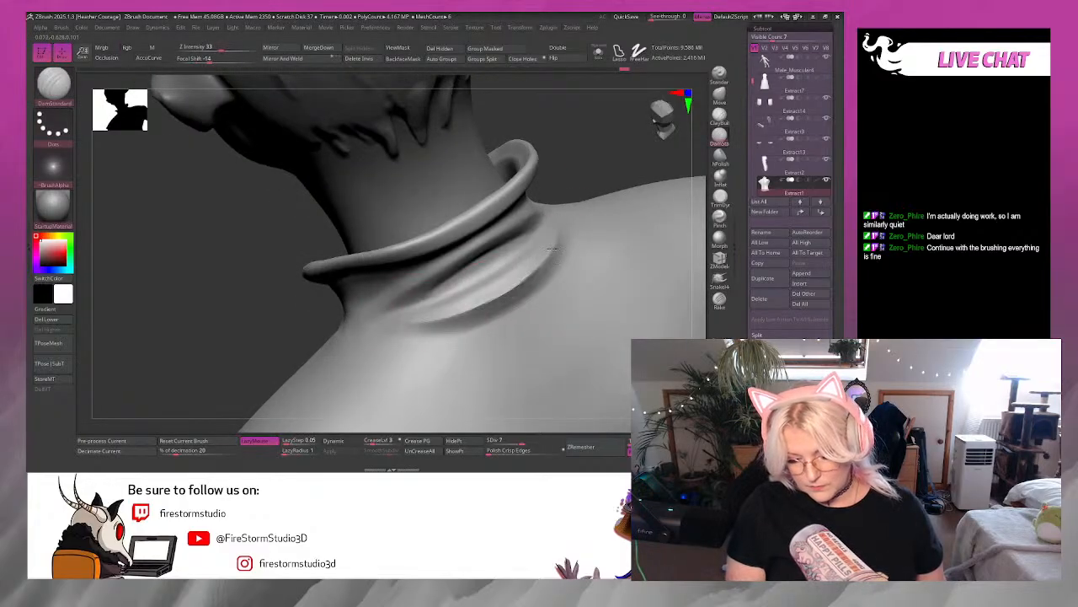
key("shift")
mouse_move(433, 339)
left_mouse_down()
mouse_move(578, 255)
mouse_move(519, 310)
left_mouse_up()
Try a DamStandard crease beneath the rolled rim at the side of the collar, undo it, and smooth the fold there.
mouse_move(562, 127)
left_mouse_down("alt")
mouse_move(576, 172)
mouse_move(629, 191)
mouse_move(644, 237)
mouse_move(620, 311)
mouse_move(599, 296)
mouse_move(626, 270)
left_mouse_up("alt")
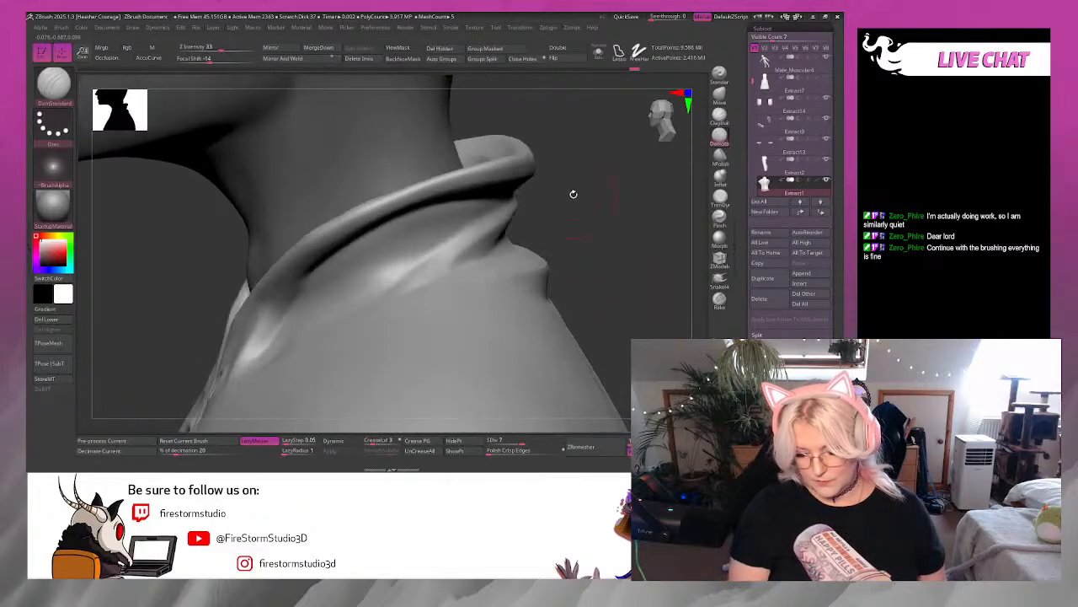
left_click_drag(573, 194, 627, 214, "alt")
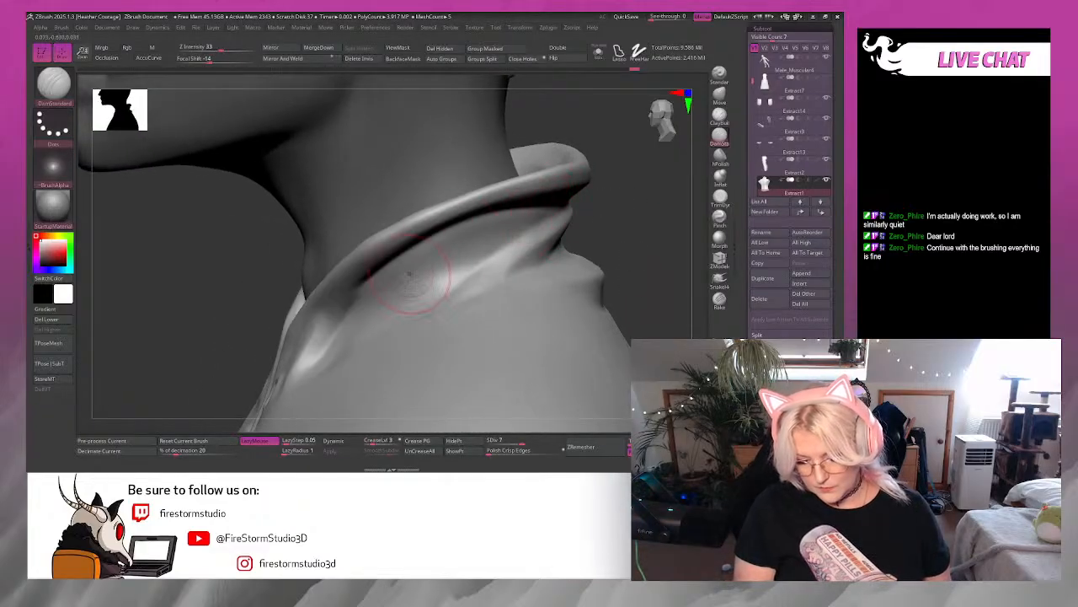
left_click_drag(537, 214, 519, 218)
key("ctrl+z")
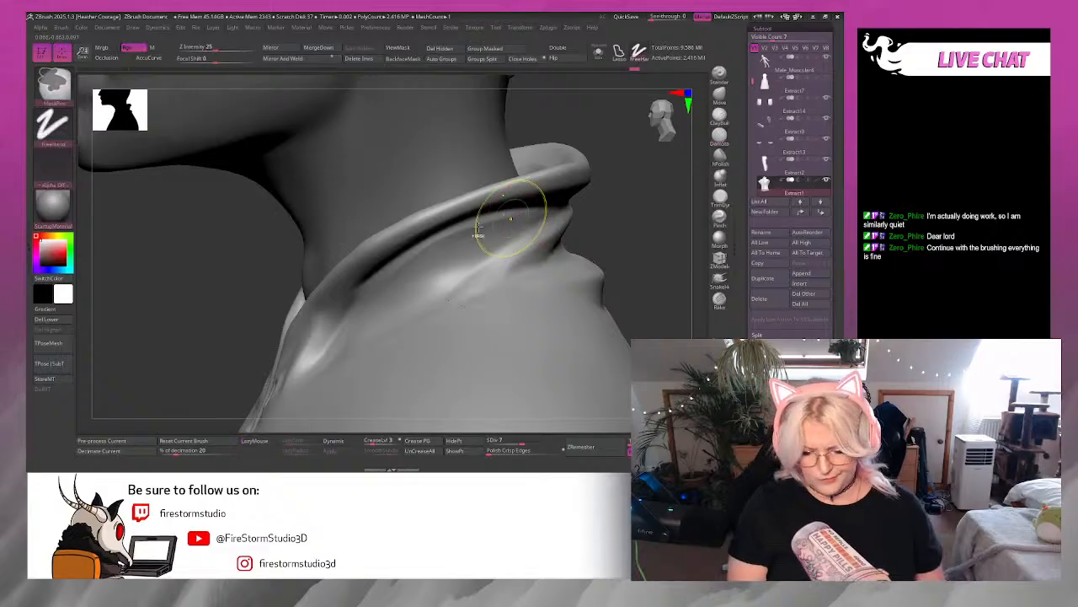
key("shift")
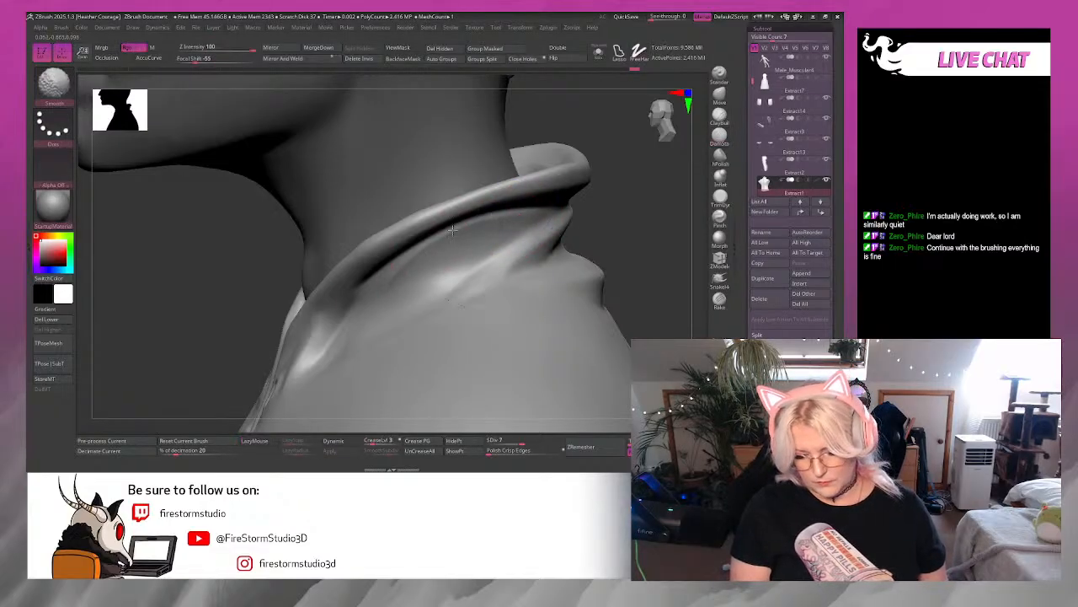
left_click_drag(662, 192, 680, 167)
Build up the hollow between the rolled rim and the side fold of the collar with ClayBuildup and smooth it.
left_click(719, 116)
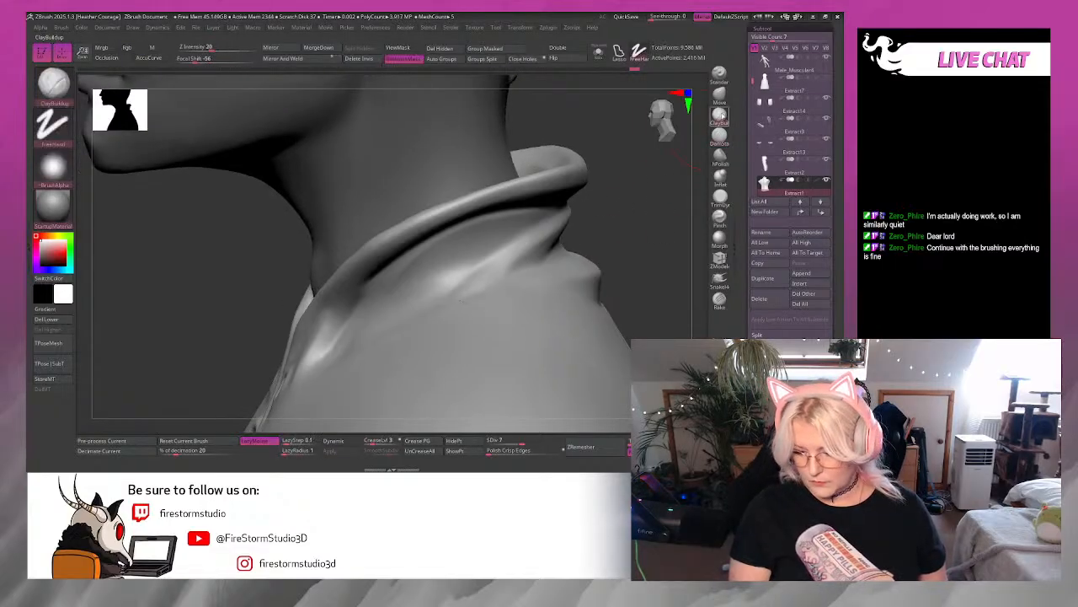
key("space")
left_click_drag(490, 222, 482, 223)
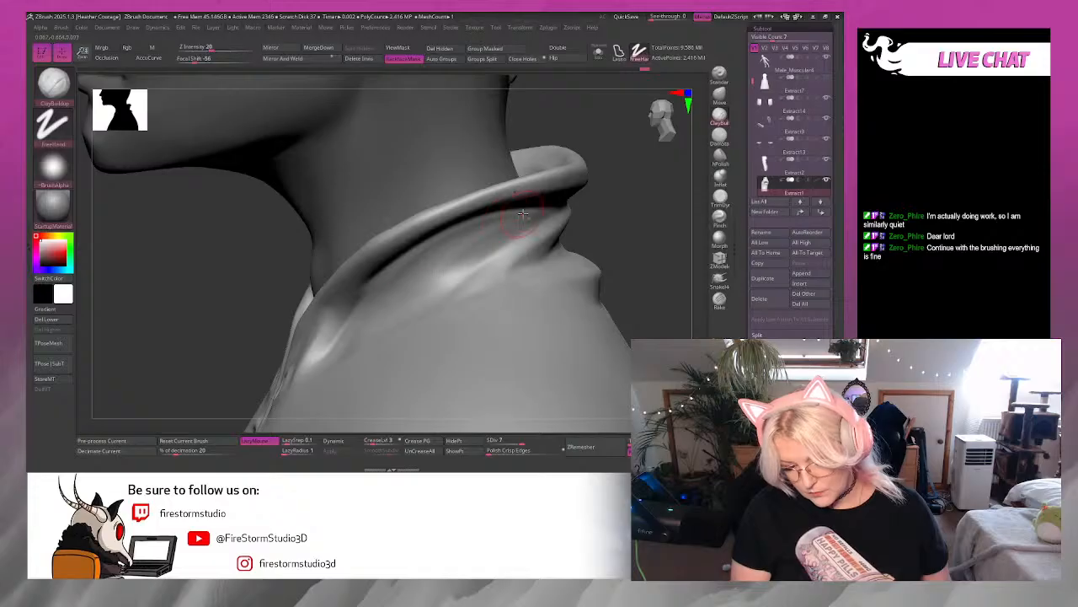
left_click_drag(521, 226, 462, 255)
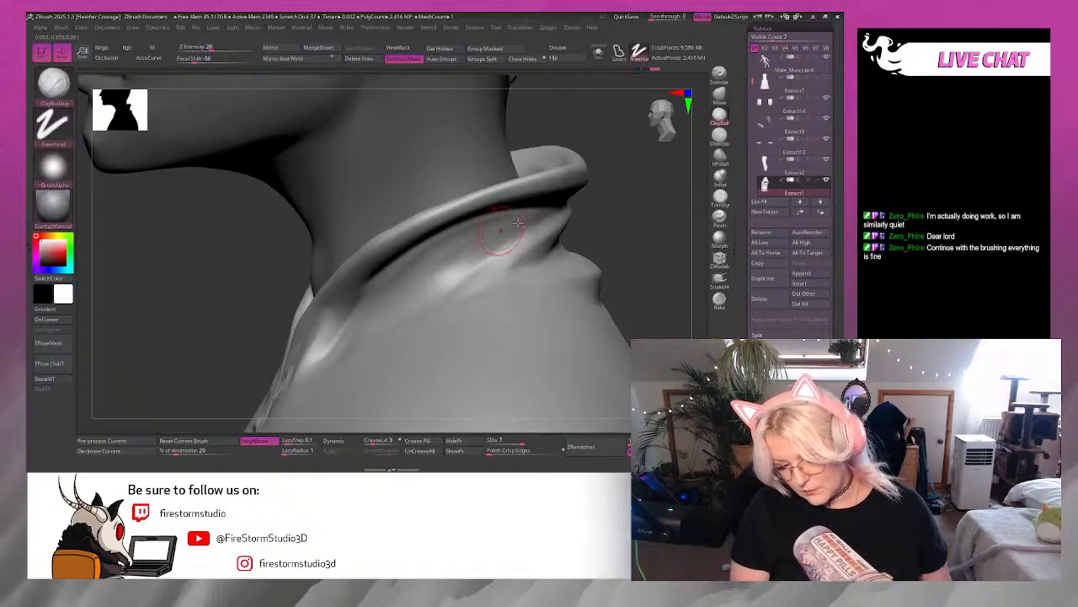
left_click_drag(511, 219, 421, 274)
key("shift")
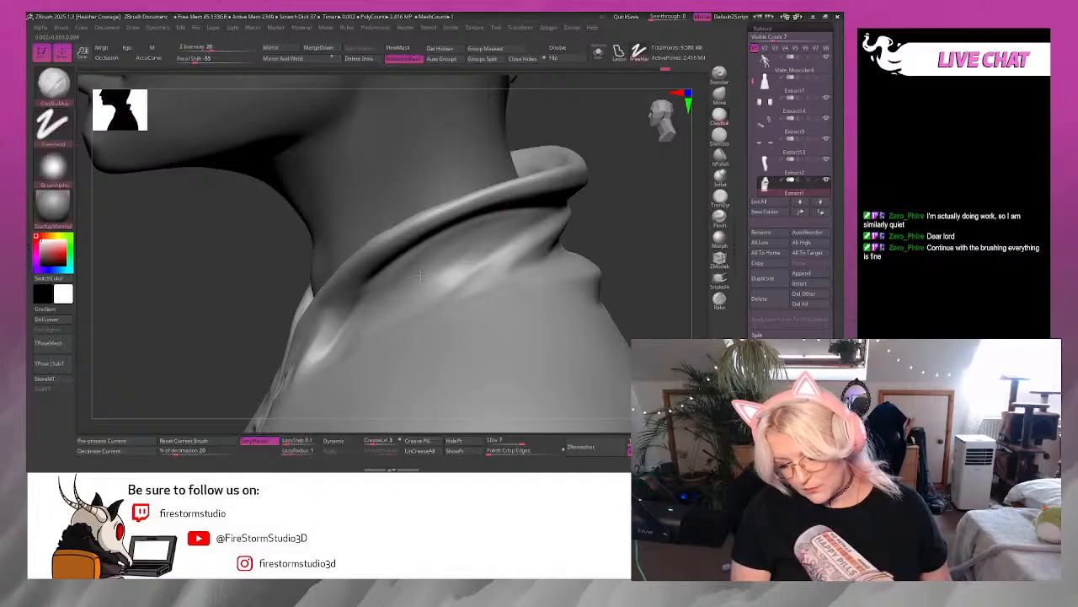
left_click_drag(521, 226, 419, 279)
key("shift")
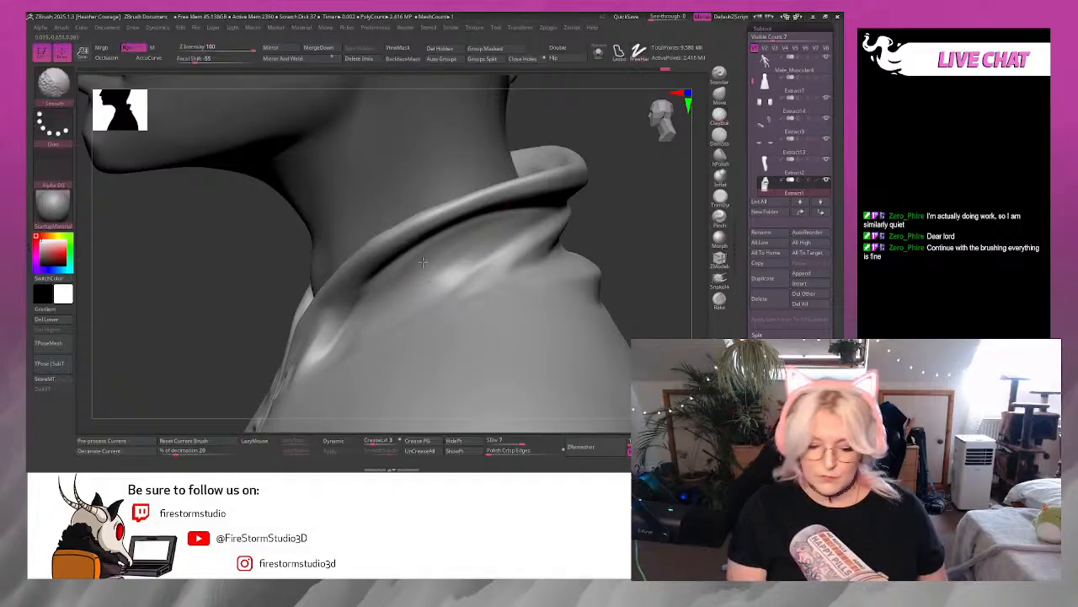
Lower the shirt to subdivision level 6, then build up and smooth the fold beneath the front side of the collar with ClayBuildup.
mouse_move(646, 209)
left_mouse_down("alt")
mouse_move(622, 139)
mouse_move(618, 196)
mouse_move(628, 202)
mouse_move(587, 225)
mouse_move(626, 284)
mouse_move(539, 248)
left_mouse_up("alt")
key("space")
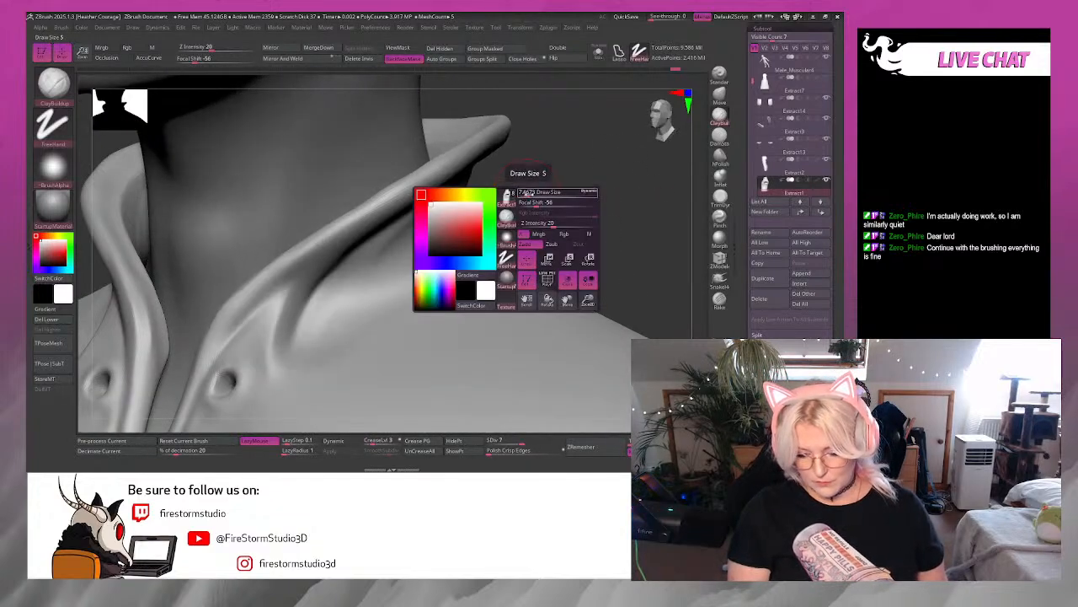
left_click(532, 193)
left_click_drag(575, 198, 521, 305)
left_click_drag(521, 441, 516, 441)
key("space")
left_click(588, 224)
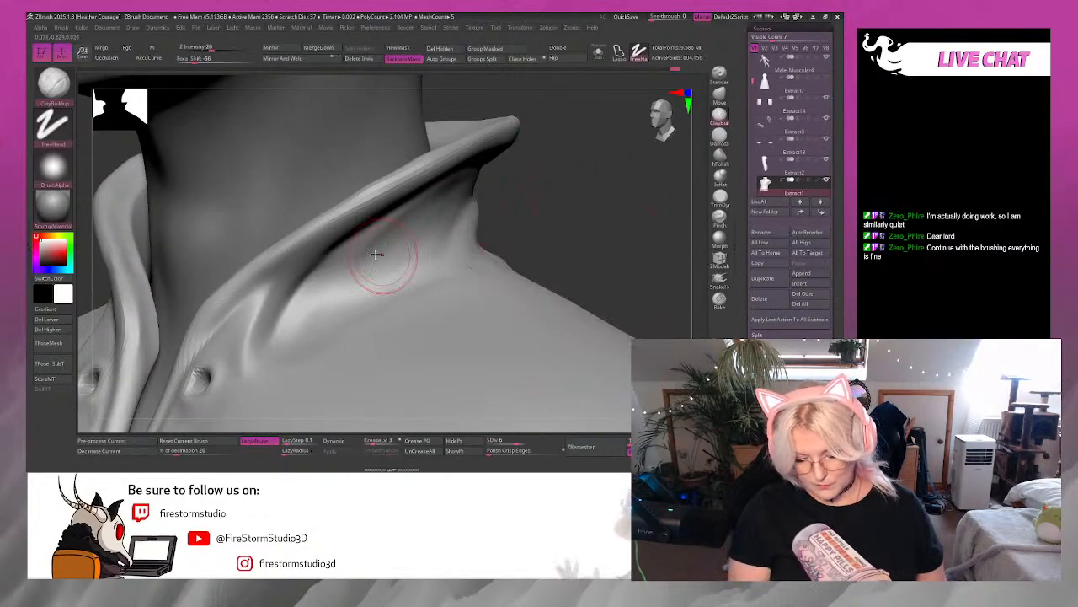
left_click_drag(416, 205, 335, 284)
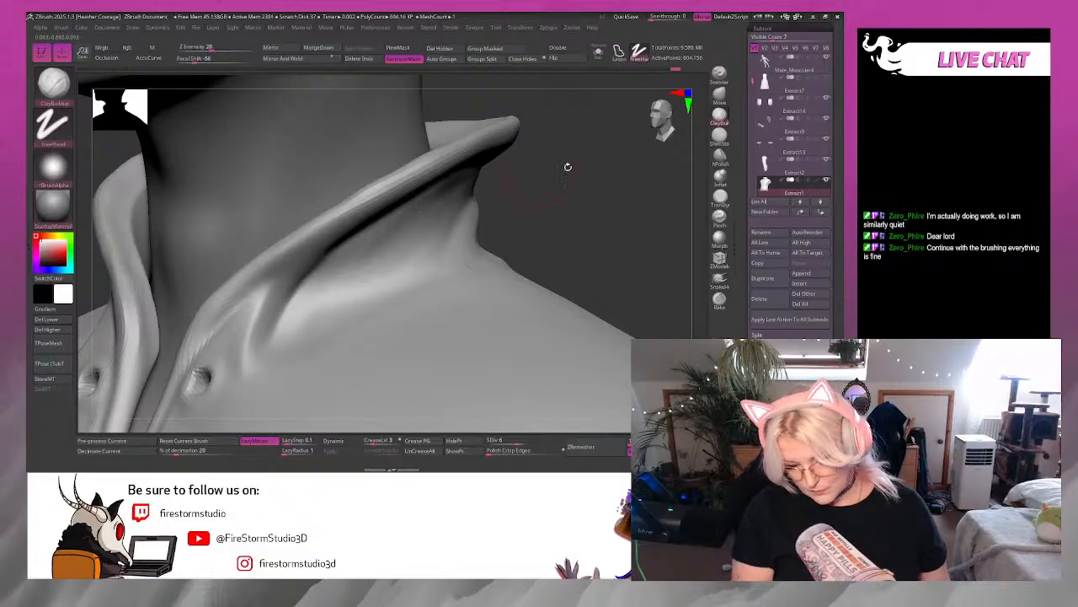
mouse_move(568, 167)
left_mouse_down()
mouse_move(603, 165)
mouse_move(325, 281)
left_mouse_up()
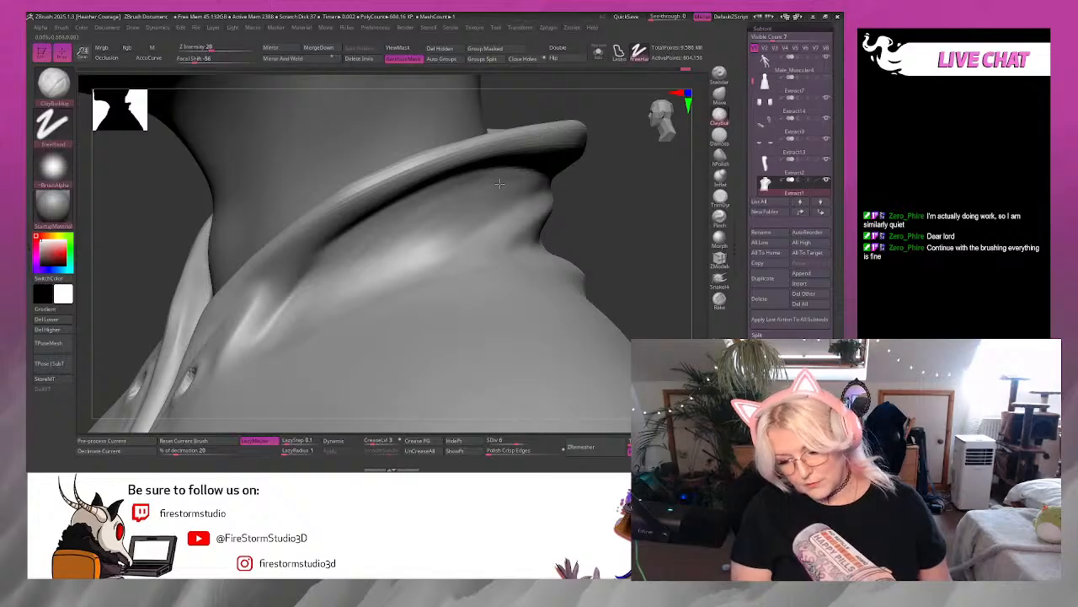
key("shift")
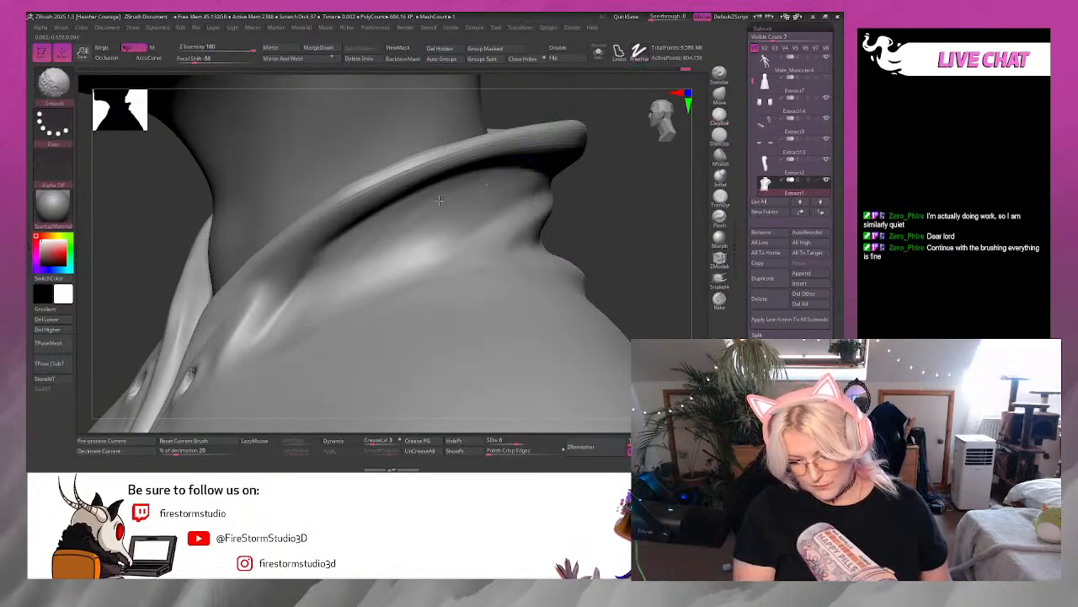
left_click_drag(635, 203, 633, 201)
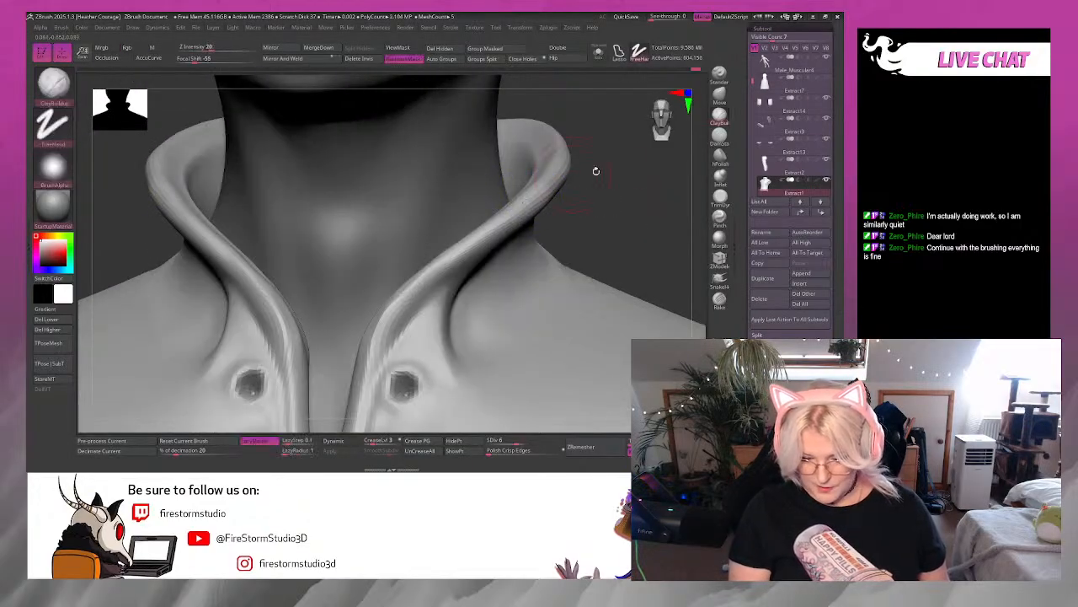
Return the shirt to subdivision level 7 and examine the collar, lacing holes and sleeve openings from the front and side.
mouse_move(595, 168)
left_mouse_down()
mouse_move(625, 185)
mouse_move(629, 223)
mouse_move(559, 94)
left_mouse_up()
right_click(625, 189)
left_click(519, 441)
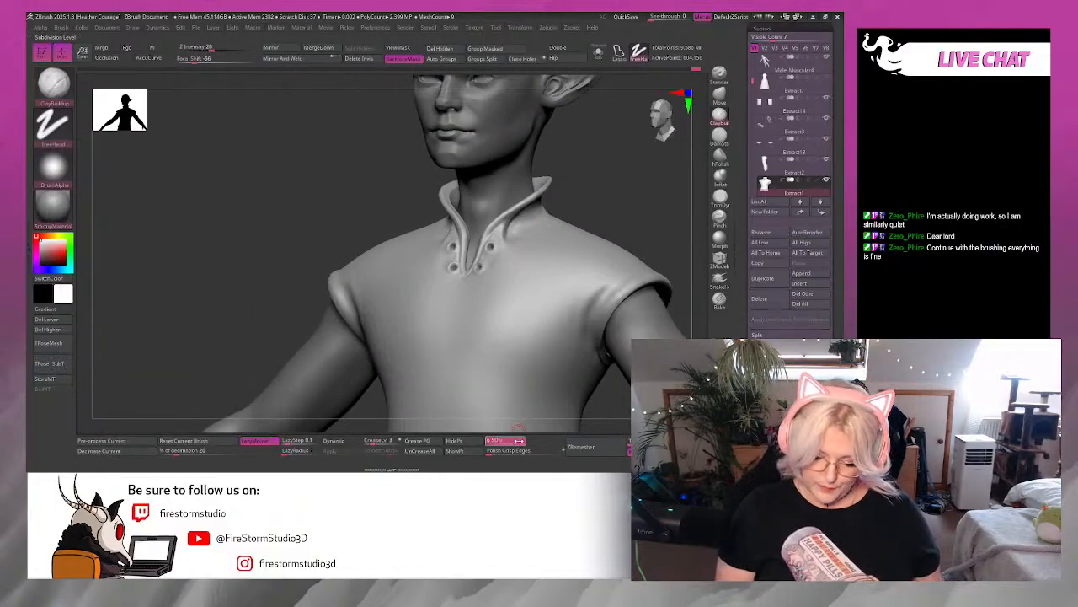
left_click(660, 122)
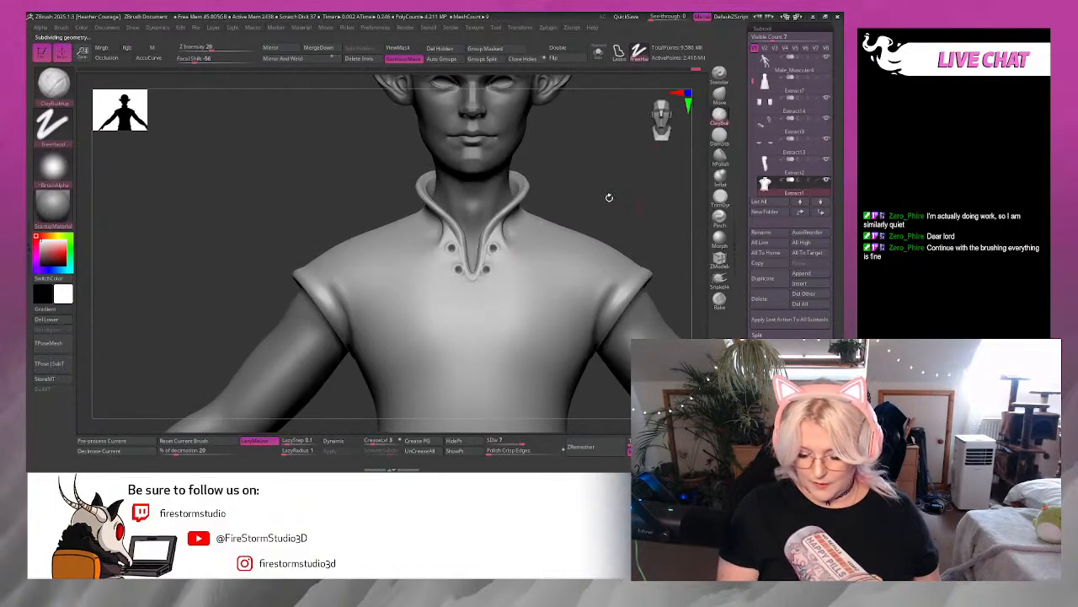
left_click_drag(609, 197, 596, 181, "alt")
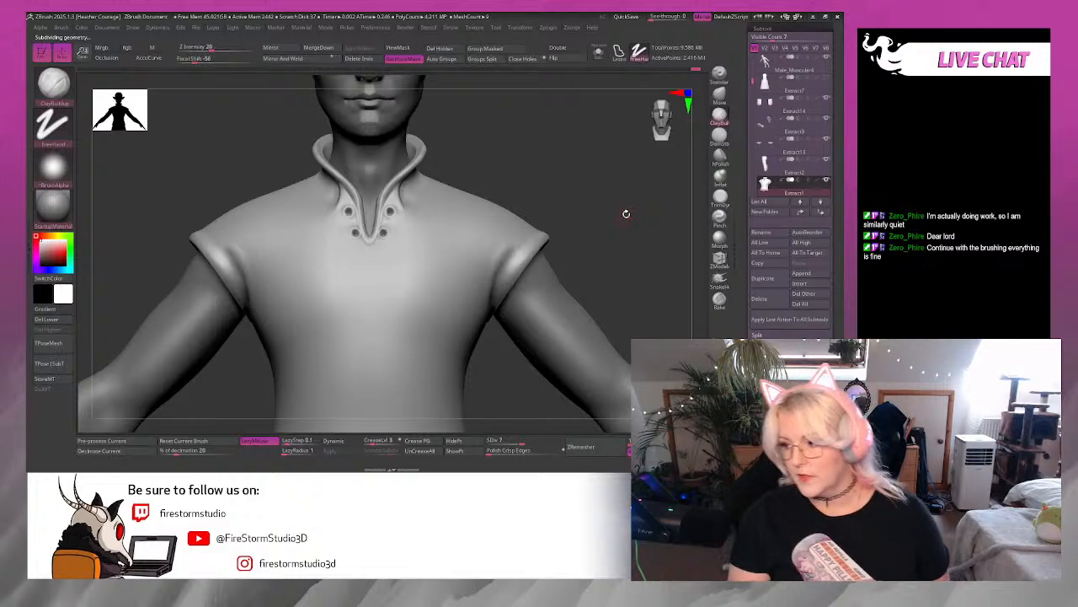
left_click_drag(626, 214, 604, 205)
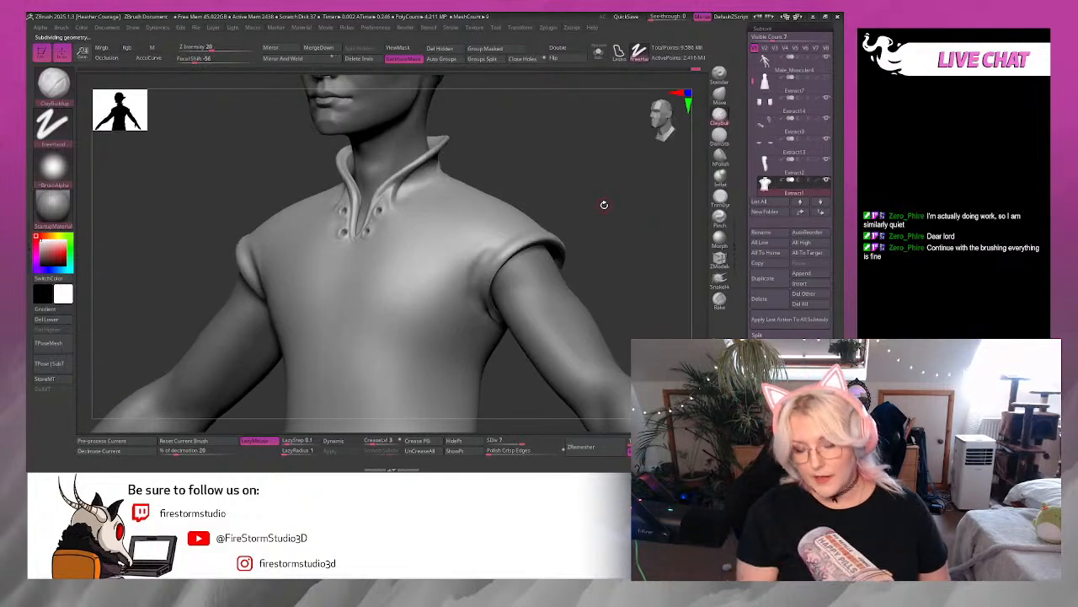
left_click_drag(626, 248, 649, 268, "alt")
left_click_drag(630, 202, 614, 140, "alt")
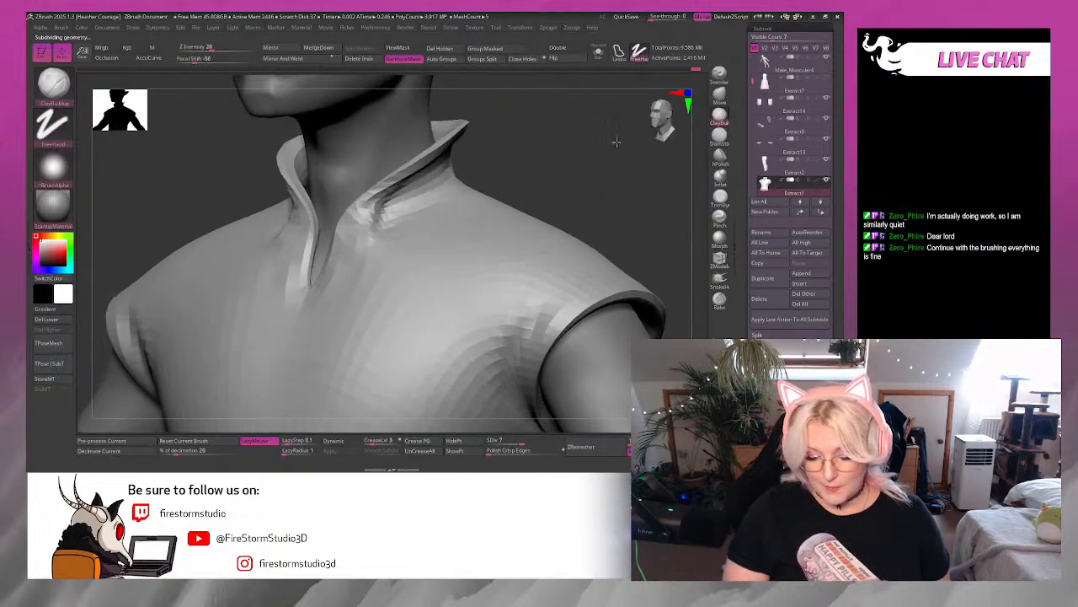
left_click_drag(645, 175, 600, 244)
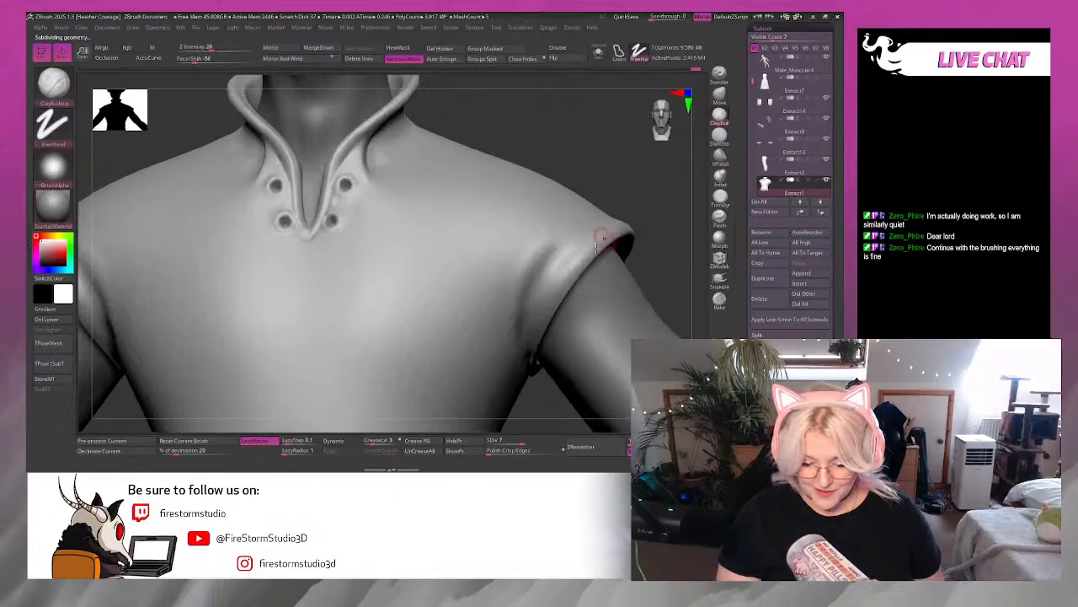
Build up the fold beside the sleeve hem towards the armpit with ClayBuildup and smooth its lower end.
right_click(524, 318)
left_click_drag(638, 202, 636, 173)
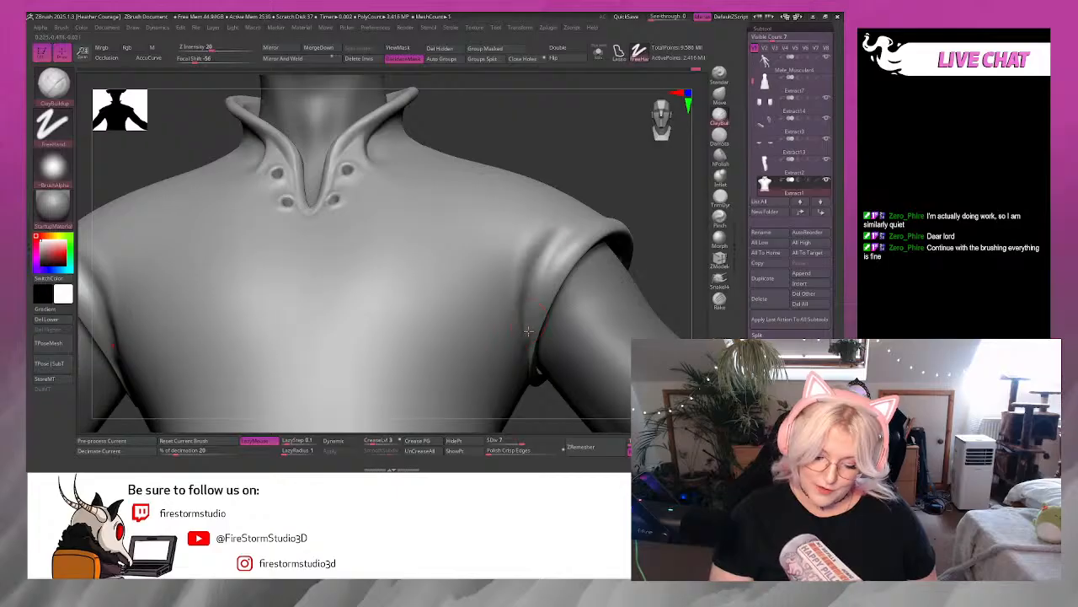
mouse_move(626, 209)
left_mouse_down()
mouse_move(647, 176)
mouse_move(531, 281)
left_mouse_up()
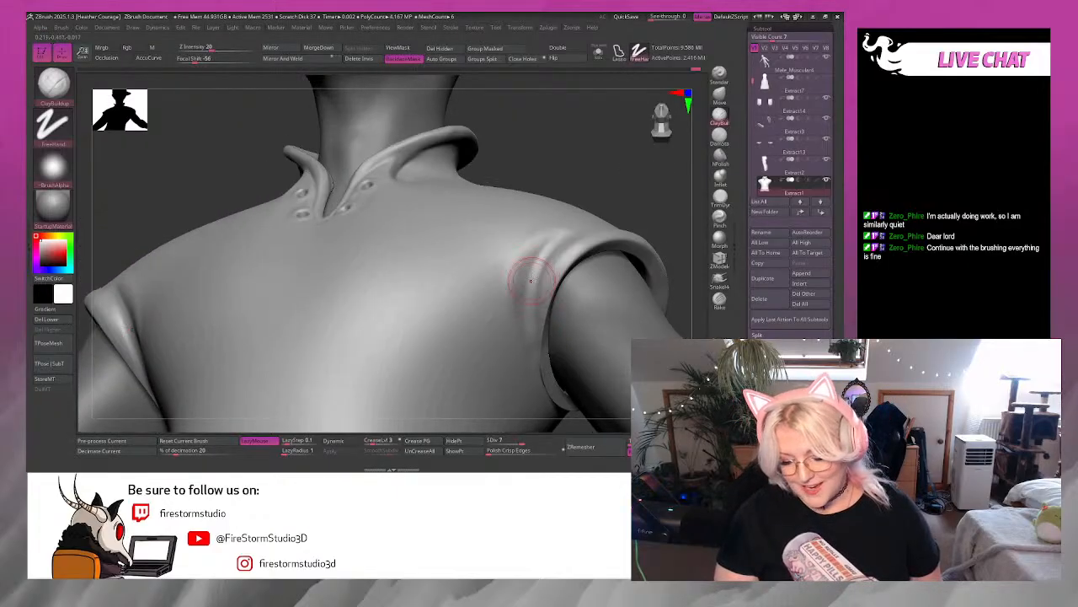
key("shift")
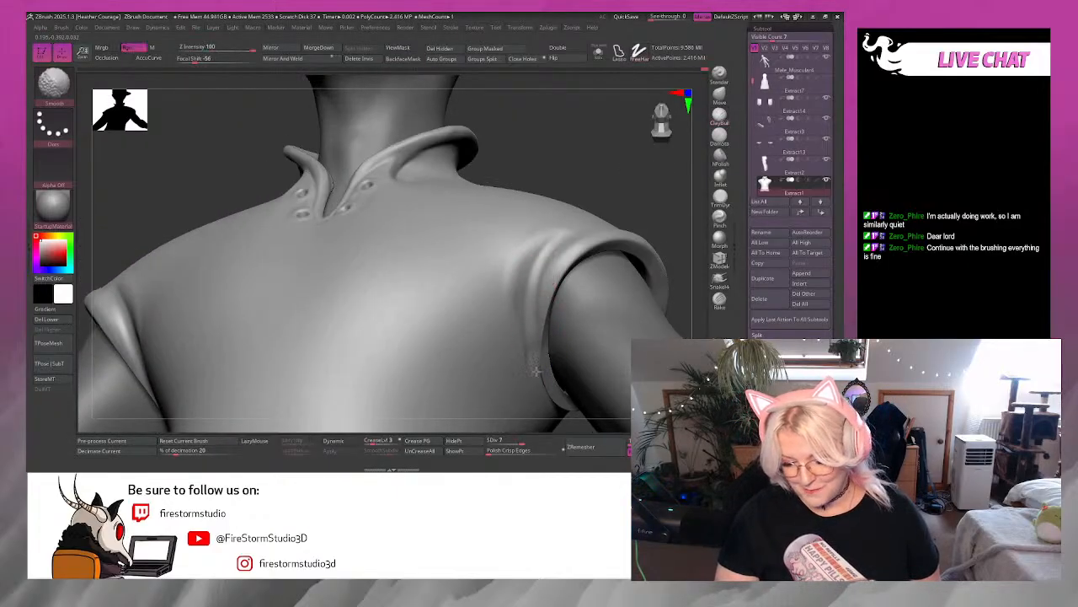
Isolate the shirt and thicken the sleeve opening's front rim with the Inflate brush, smoothing the neighbouring fold.
mouse_move(634, 187)
left_mouse_down()
mouse_move(632, 199)
mouse_move(632, 145)
left_mouse_up()
right_click(632, 145)
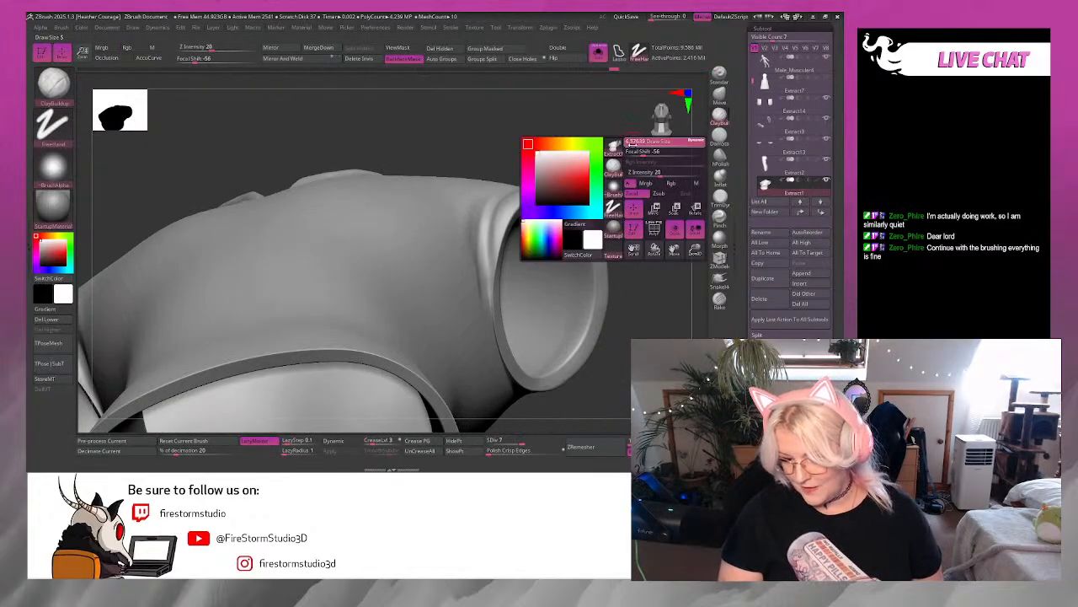
left_click(719, 177)
mouse_move(633, 212)
left_mouse_down()
mouse_move(626, 182)
mouse_move(609, 203)
left_mouse_up()
right_click(609, 203)
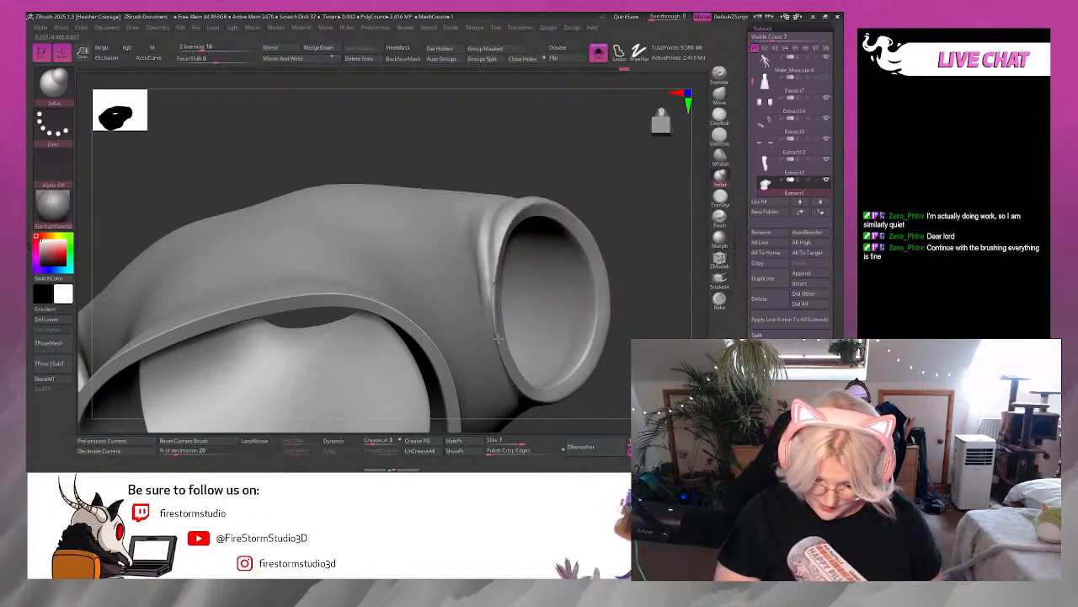
key("shift")
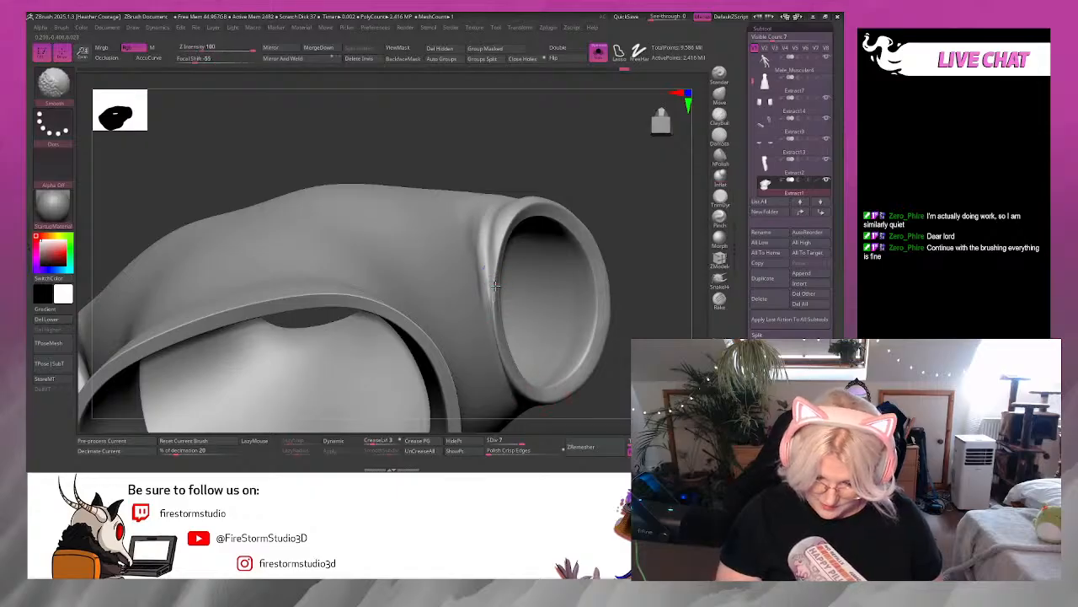
left_click_drag(493, 253, 493, 317)
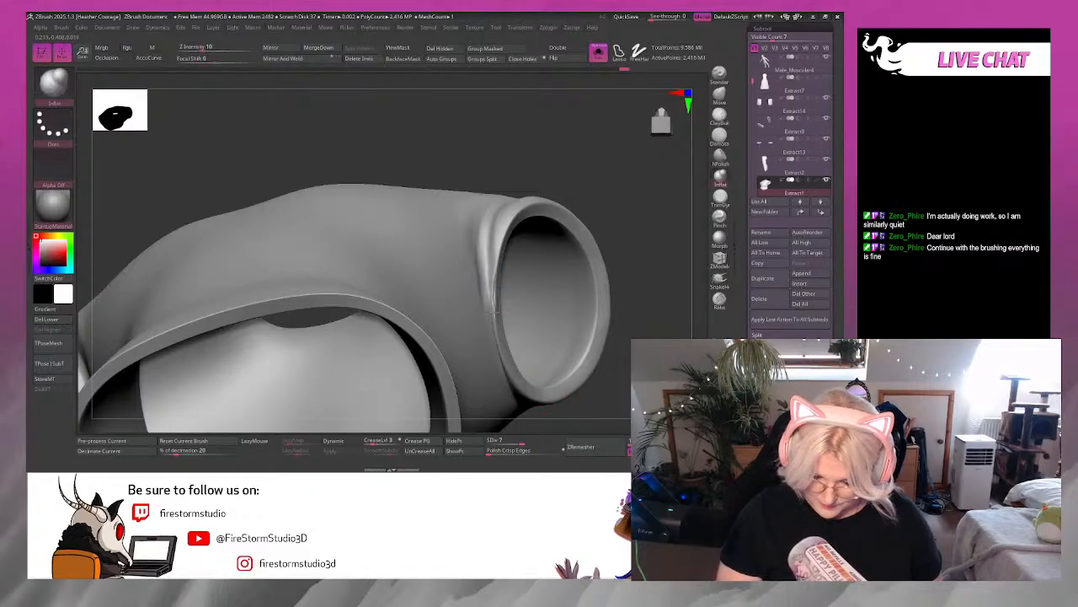
key("shift")
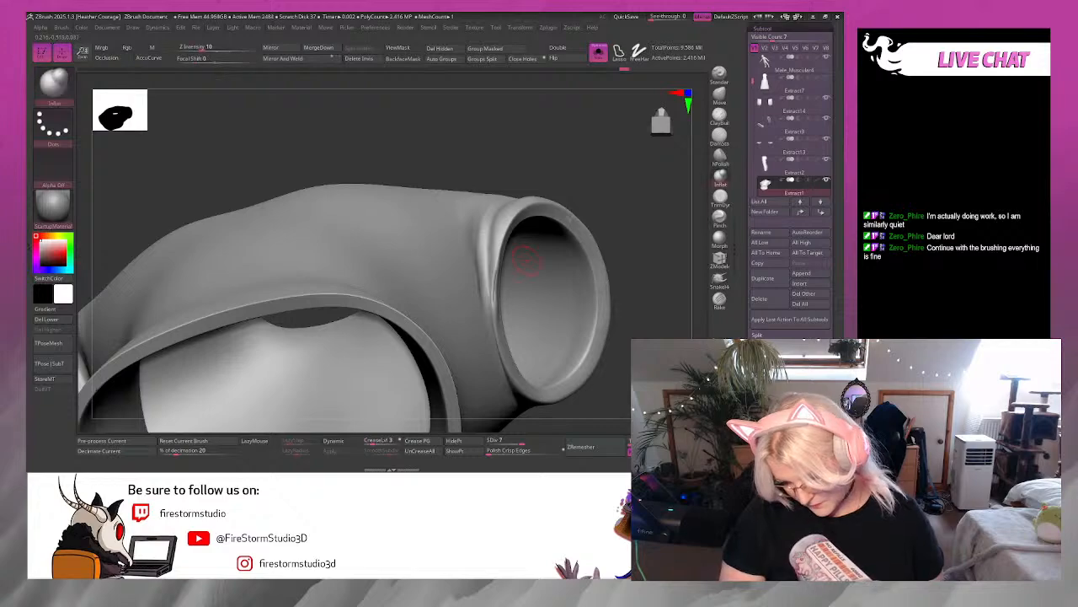
Inflate the rolled sleeve hem close up with the polygroup wireframe shown, save the project, and hide the wireframe.
mouse_move(637, 196)
left_mouse_down()
mouse_move(619, 173)
mouse_move(618, 188)
mouse_move(643, 206)
mouse_move(645, 188)
mouse_move(656, 266)
left_mouse_up()
key("shift")
key("shift+f")
mouse_move(464, 326)
left_mouse_down("shift")
mouse_move(479, 349)
mouse_move(472, 366)
left_mouse_up("shift")
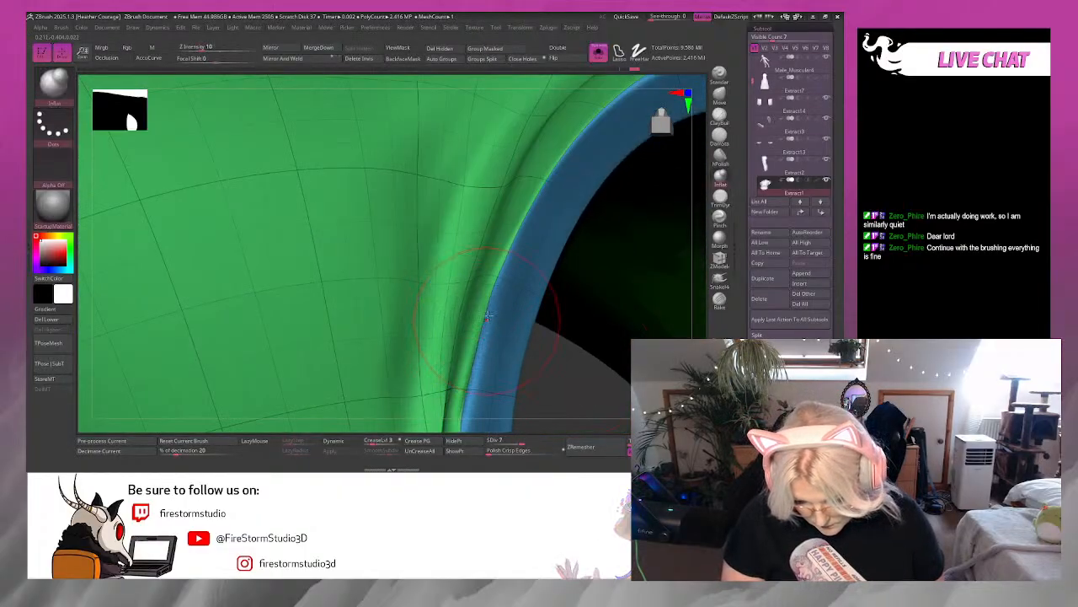
mouse_move(486, 319)
left_mouse_down()
mouse_move(458, 418)
mouse_move(466, 397)
left_mouse_up()
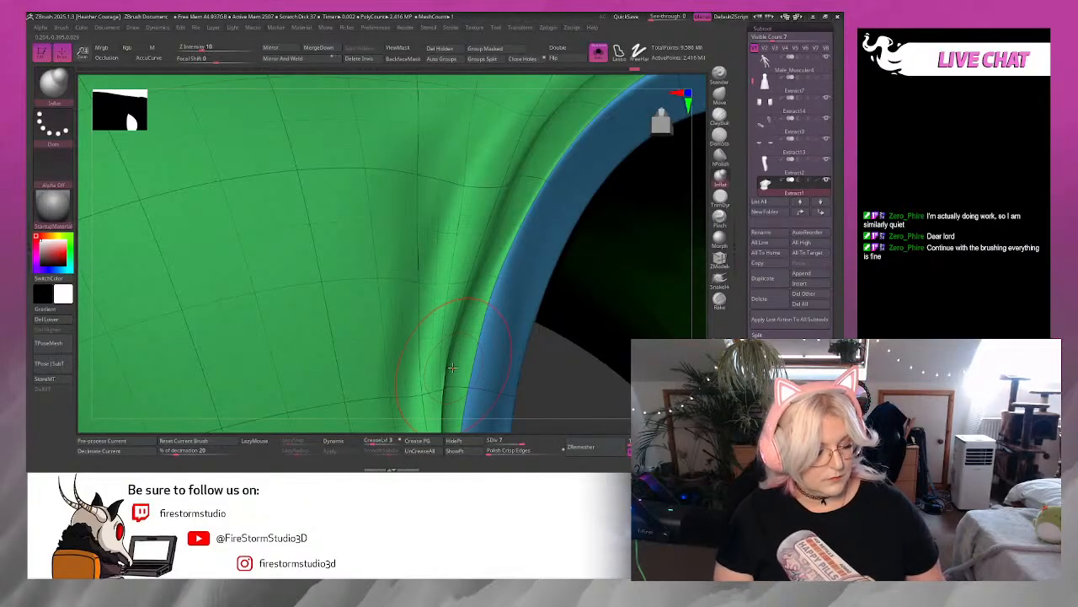
key("ctrl+s")
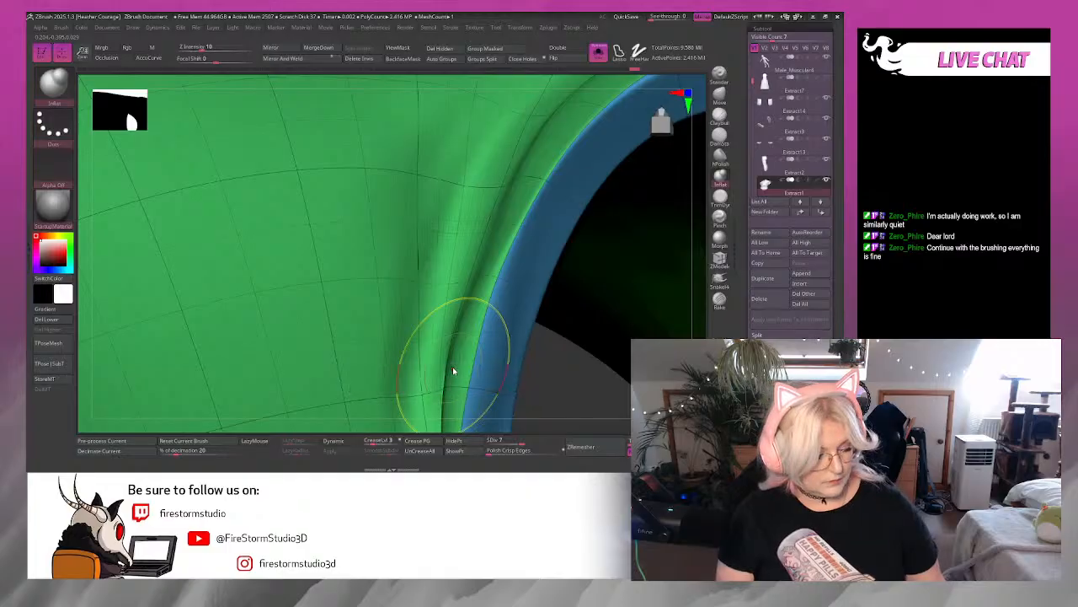
key("shift+f")
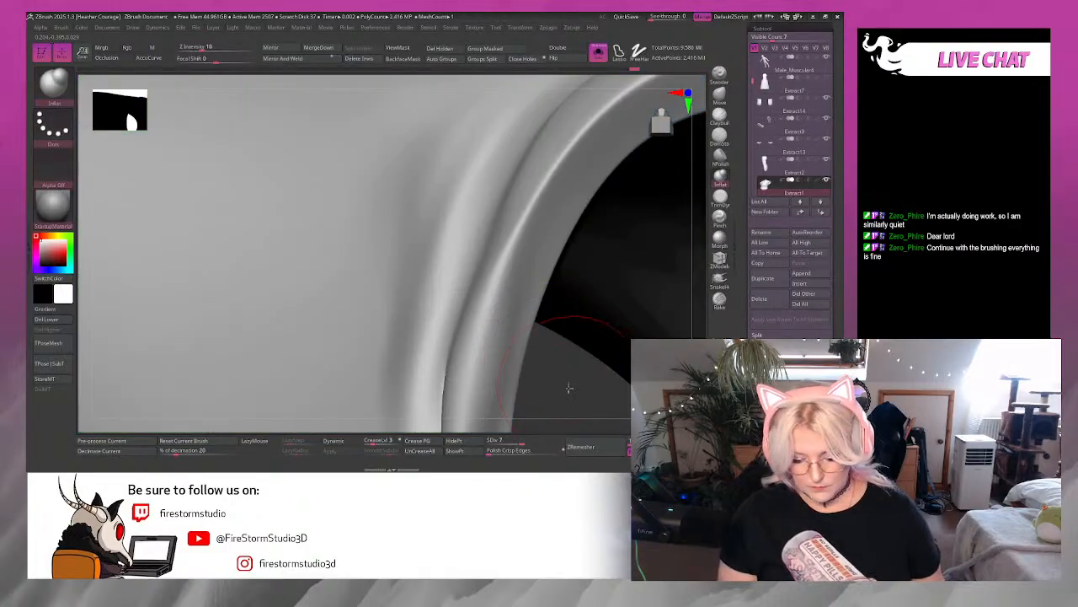
Carve the crease beside the rolled sleeve hem with the DamStandard brush and smooth the fold down towards the armpit.
mouse_move(570, 389)
left_mouse_down("alt")
mouse_move(534, 188)
mouse_move(601, 267)
mouse_move(599, 321)
mouse_move(635, 269)
mouse_move(629, 234)
left_mouse_up("alt")
key("b")
key("d")
key("s")
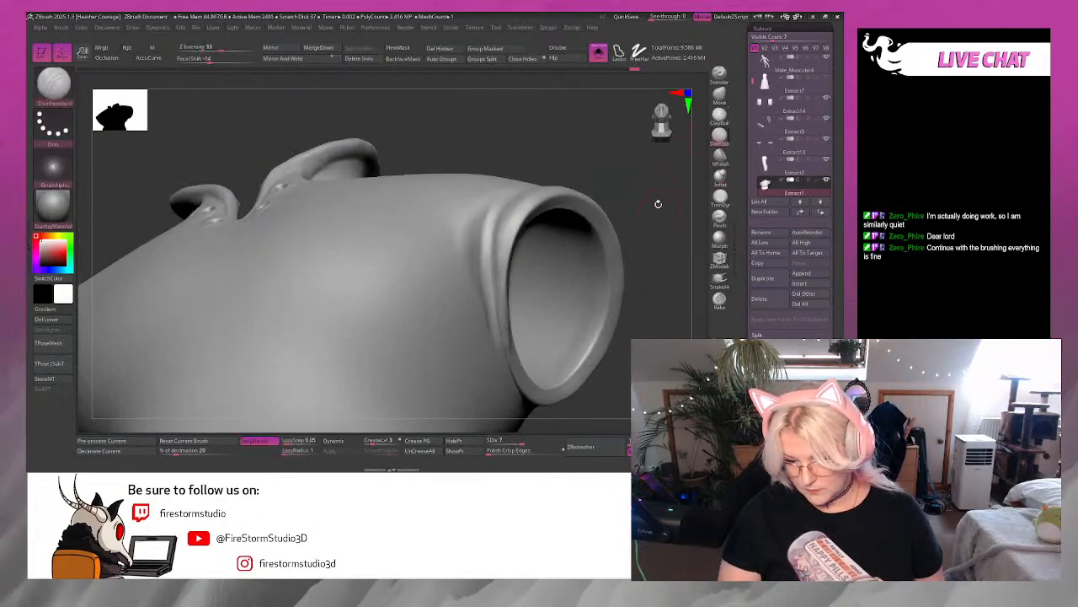
key("space")
left_click_drag(658, 195, 638, 180)
mouse_move(460, 189)
left_mouse_down()
mouse_move(474, 331)
mouse_move(494, 241)
mouse_move(450, 197)
mouse_move(467, 312)
left_mouse_up()
key("space")
left_click_drag(461, 186, 470, 330, "shift")
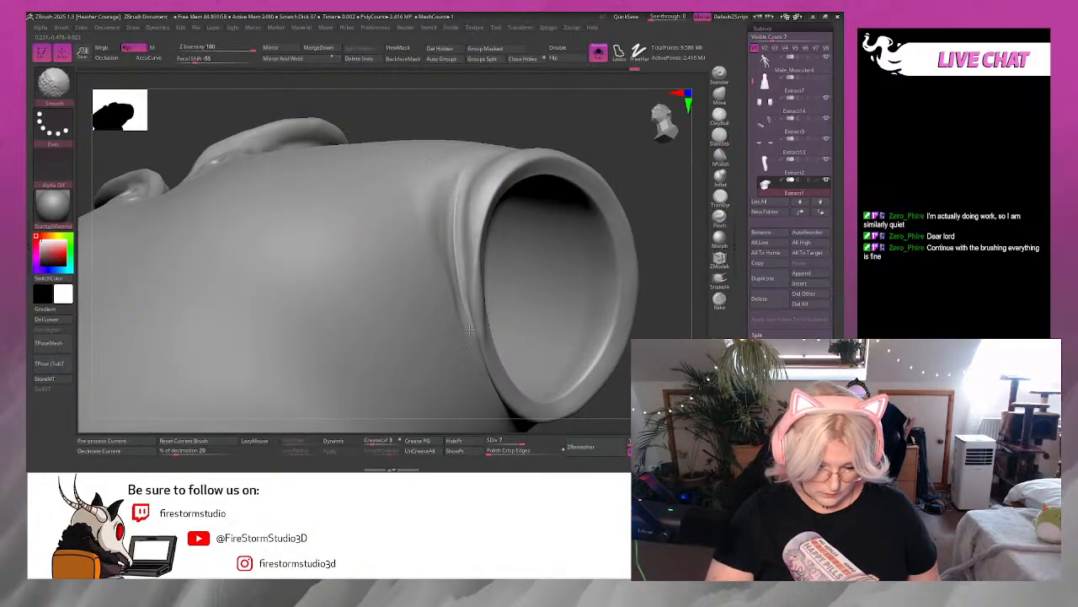
left_click_drag(459, 184, 477, 349, "shift")
mouse_move(457, 174)
left_mouse_down()
mouse_move(467, 303)
mouse_move(457, 268)
left_mouse_up()
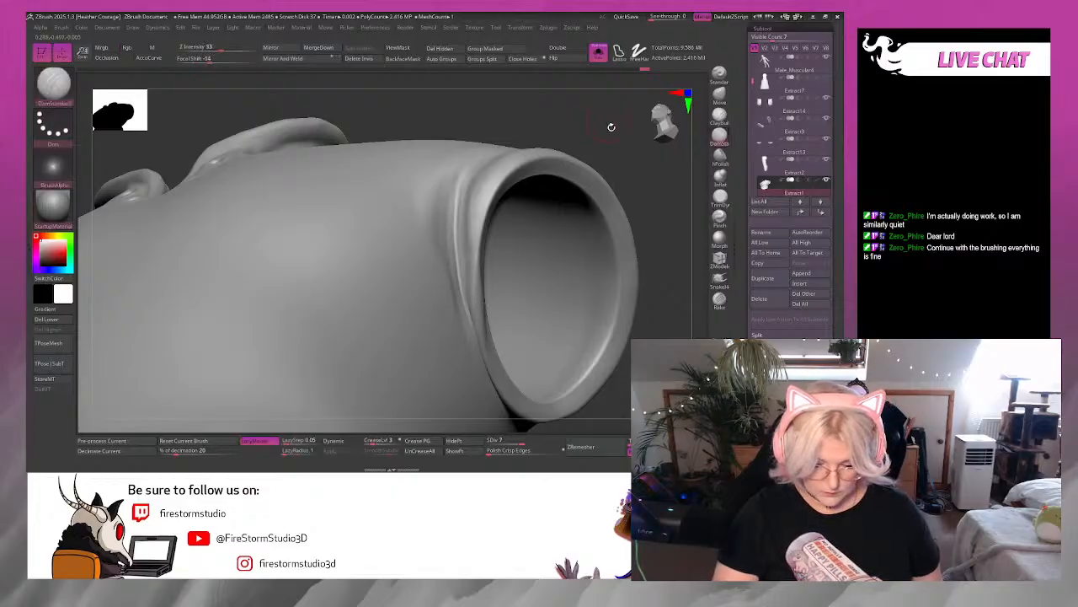
Examine the shirt front and the reworked sleeve opening from the front and at an angle.
mouse_move(612, 127)
left_mouse_down()
mouse_move(619, 186)
mouse_move(605, 223)
left_mouse_up()
left_click_drag(572, 278, 556, 236, "alt")
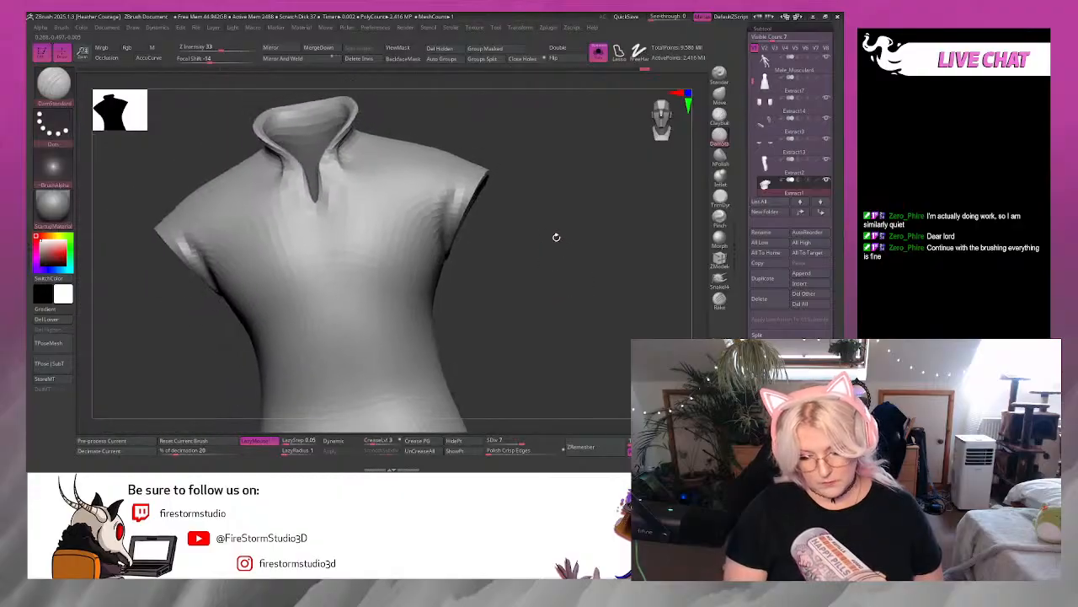
left_click(666, 114)
left_click_drag(583, 202, 570, 313, "alt")
key("space")
left_click_drag(567, 275, 526, 213)
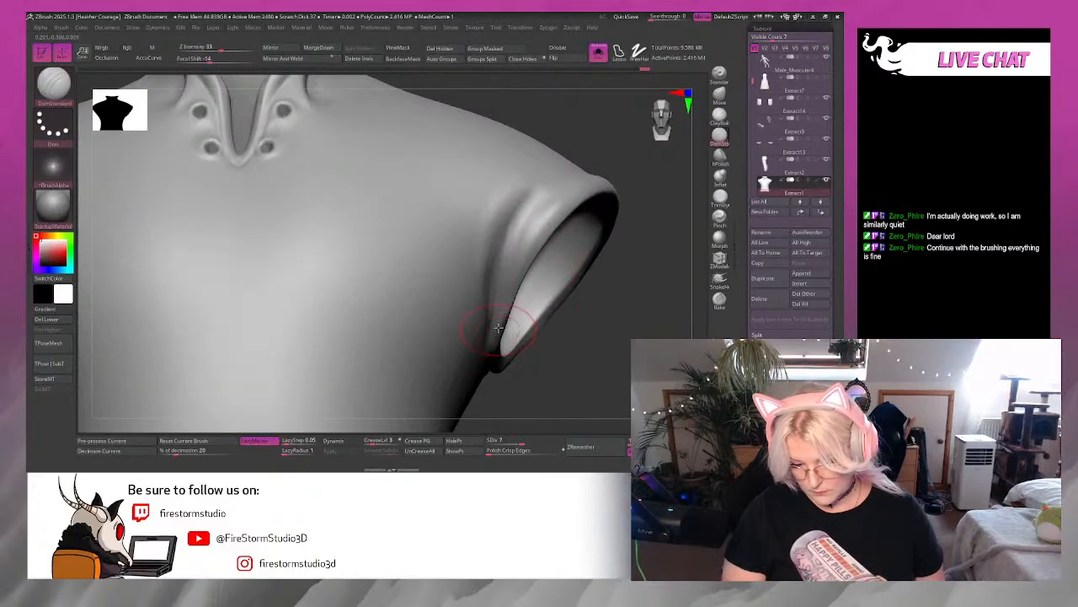
left_click_drag(590, 342, 573, 292)
key("space")
Set the masking stroke to Lasso and mask the chest areas beside both sleeve openings.
left_click_drag(592, 106, 532, 165, "ctrl")
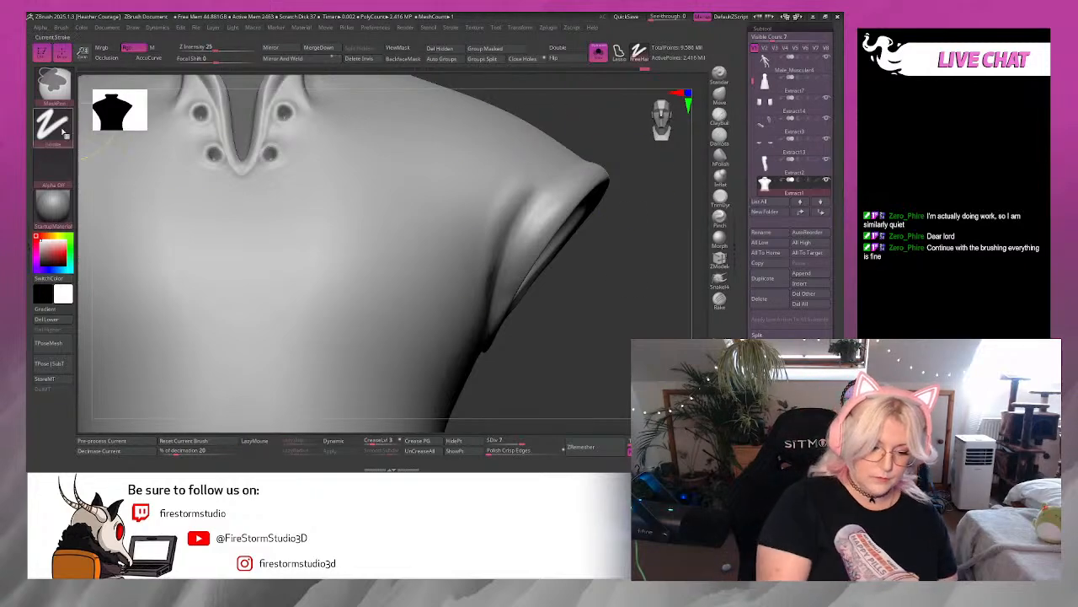
left_click(63, 132, "ctrl")
left_click(61, 129, "ctrl")
left_click(186, 153, "ctrl")
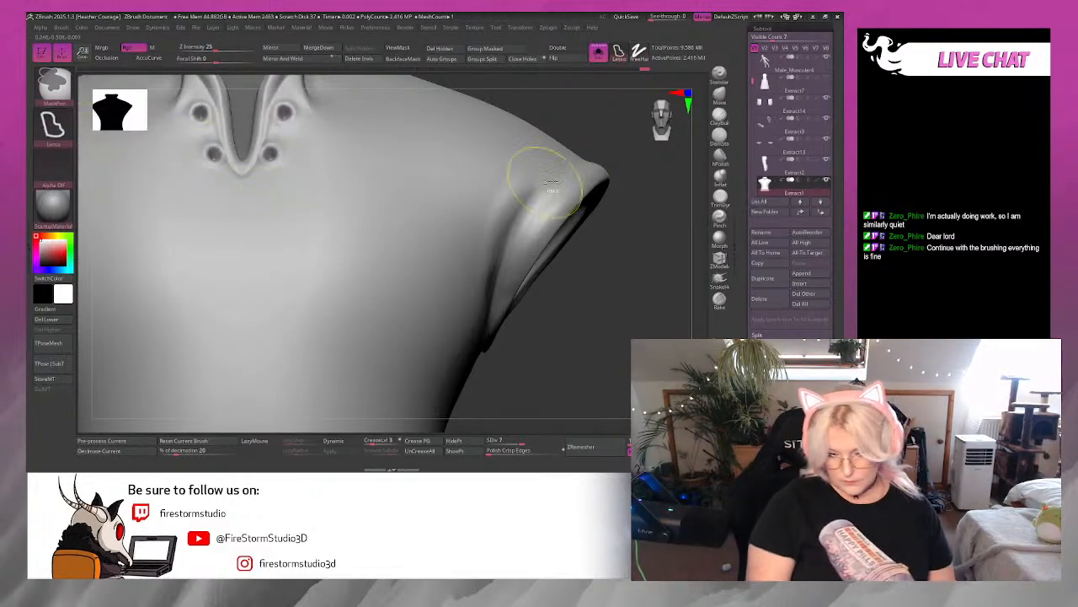
mouse_move(552, 106)
left_mouse_down("ctrl")
mouse_move(510, 221)
mouse_move(487, 333)
mouse_move(381, 436)
mouse_move(558, 74)
mouse_move(574, 86)
left_mouse_up("ctrl")
mouse_move(643, 219)
left_mouse_down()
mouse_move(638, 163)
mouse_move(627, 160)
mouse_move(648, 186)
mouse_move(612, 205)
mouse_move(611, 180)
mouse_move(609, 221)
mouse_move(587, 226)
left_mouse_up()
right_click(580, 223)
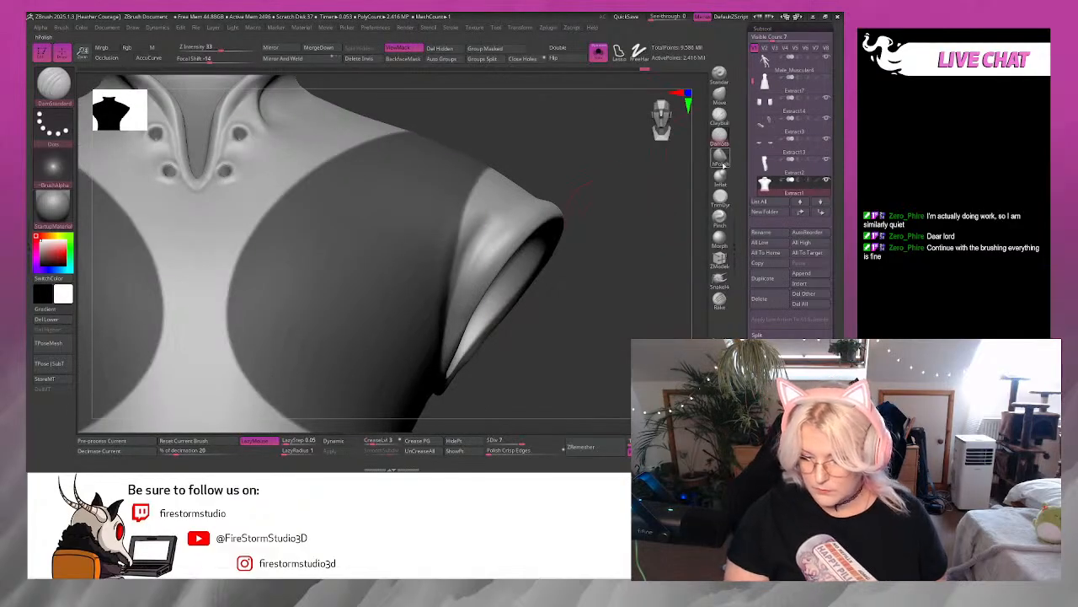
mouse_move(433, 346)
left_mouse_down("ctrl")
mouse_move(529, 120)
mouse_move(412, 181)
left_mouse_up("ctrl")
left_click_drag(593, 315, 637, 256)
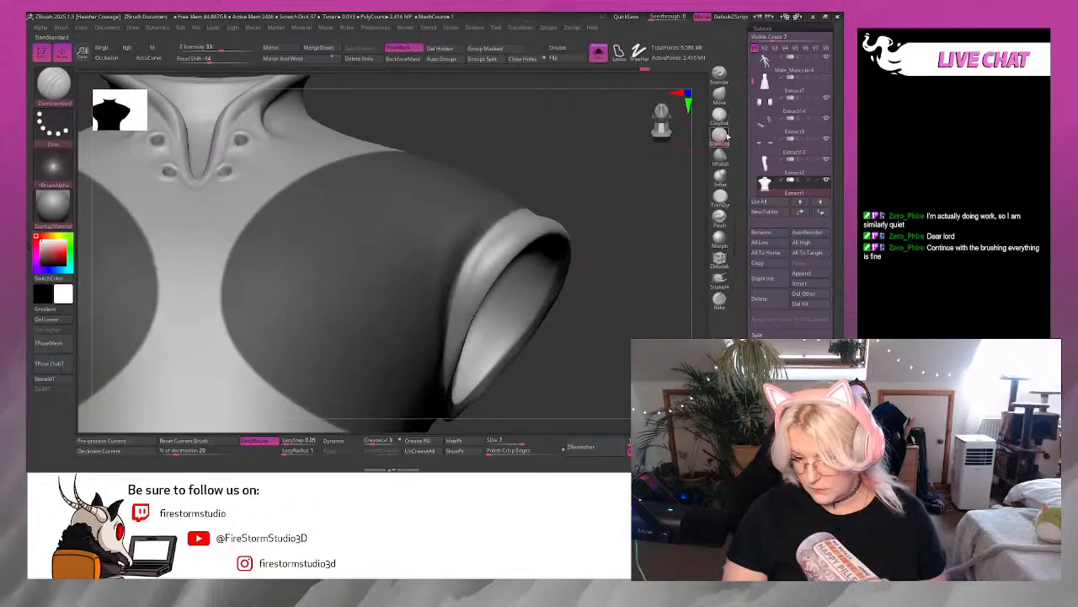
Try DamStandard strokes on the unmasked sleeve hem and undo them.
key("b")
key("Escape")
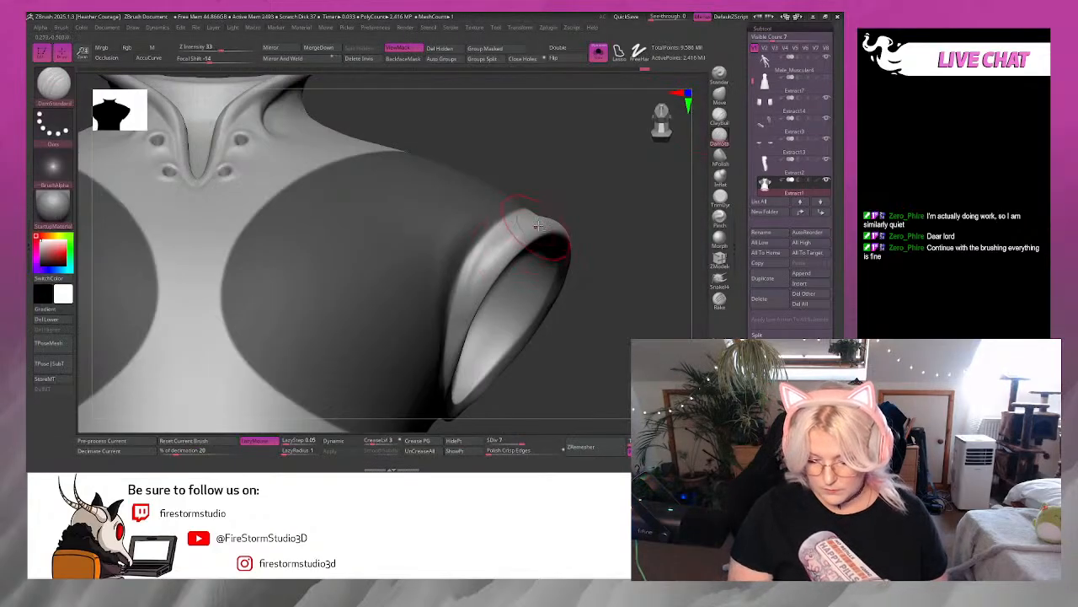
key("ctrl+z")
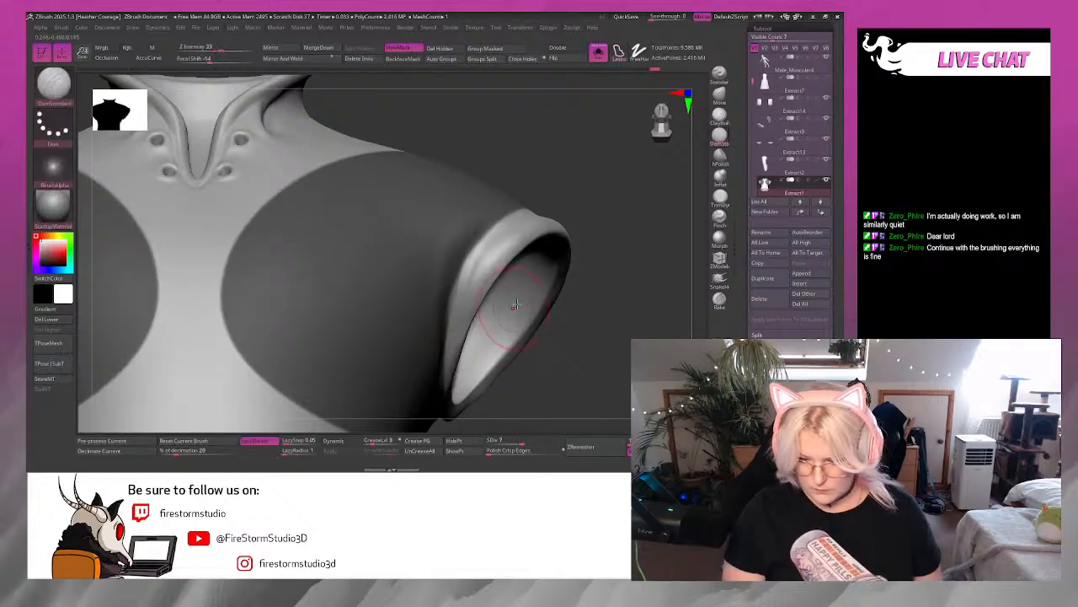
left_click_drag(490, 263, 525, 221)
mouse_move(654, 222)
left_mouse_down()
mouse_move(626, 176)
mouse_move(619, 94)
mouse_move(627, 110)
left_mouse_up()
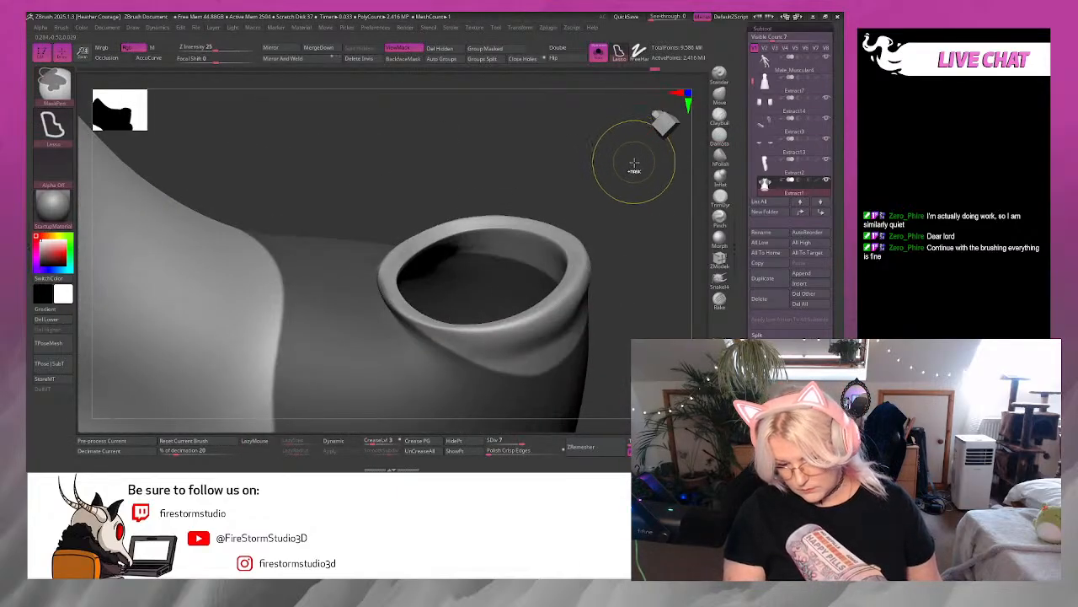
key("ctrl+z")
left_click_drag(635, 169, 656, 114)
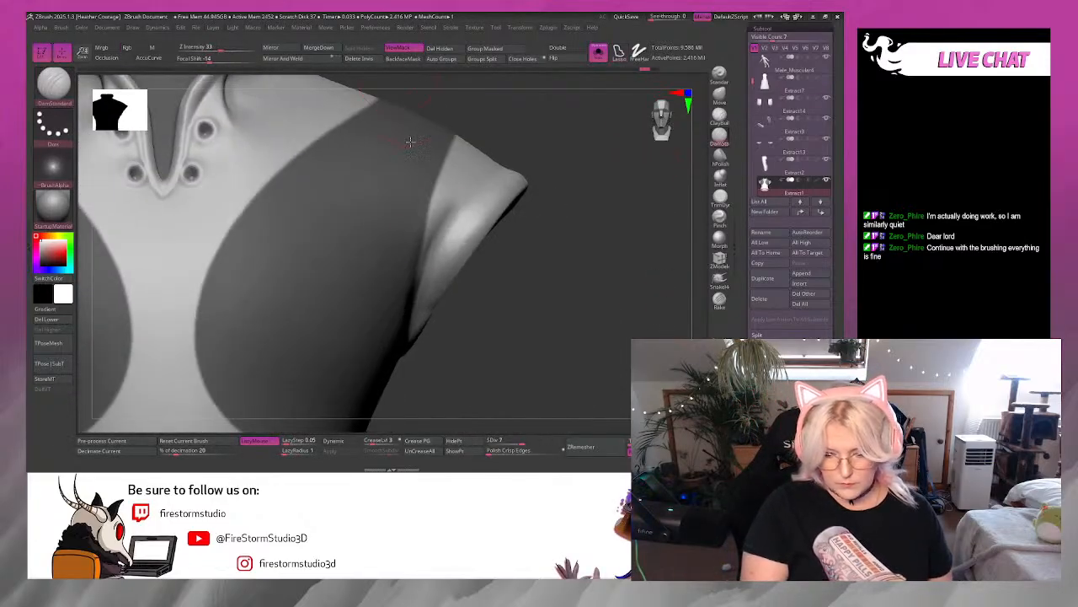
Turn on BackfaceMask for the DamStandard brush and clear the mask from the shirt.
left_click(410, 59)
left_click_drag(565, 198, 389, 373)
key("space")
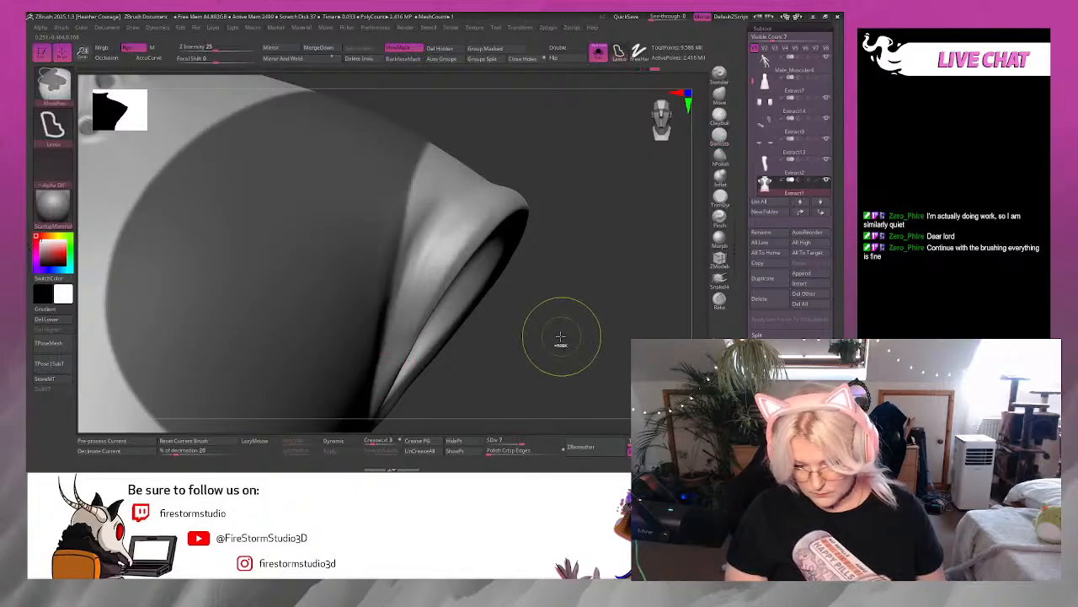
key("ctrl+z")
mouse_move(552, 335)
left_mouse_down("ctrl")
mouse_move(544, 314)
mouse_move(497, 287)
left_mouse_up("ctrl")
Try a long DamStandard stroke across the chest beside the armhole and undo it.
left_click_drag(220, 393, 441, 134)
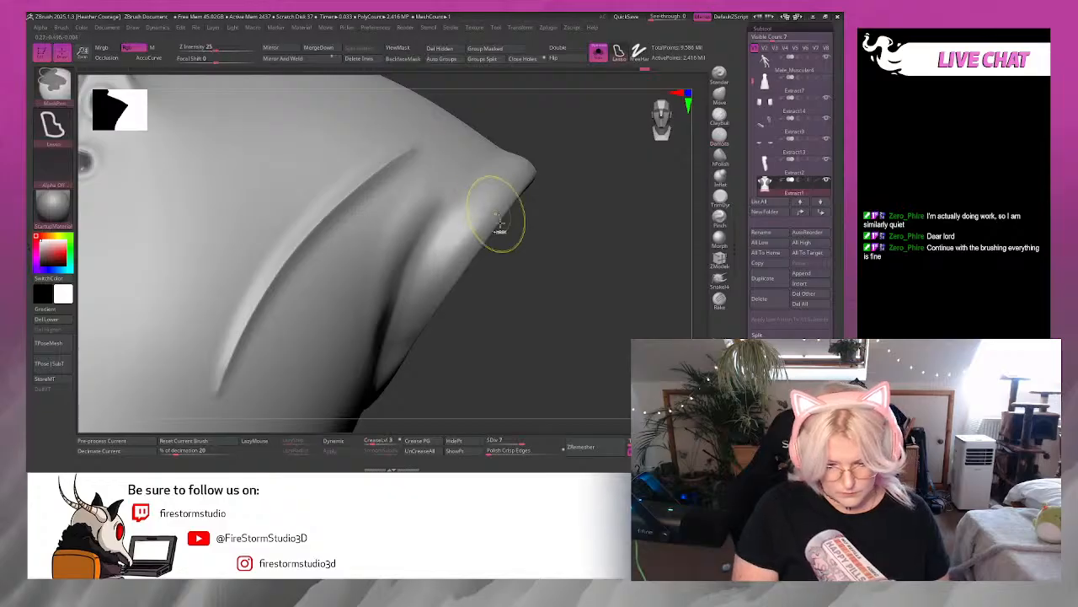
key("ctrl+z")
left_click_drag(553, 200, 556, 262, "ctrl")
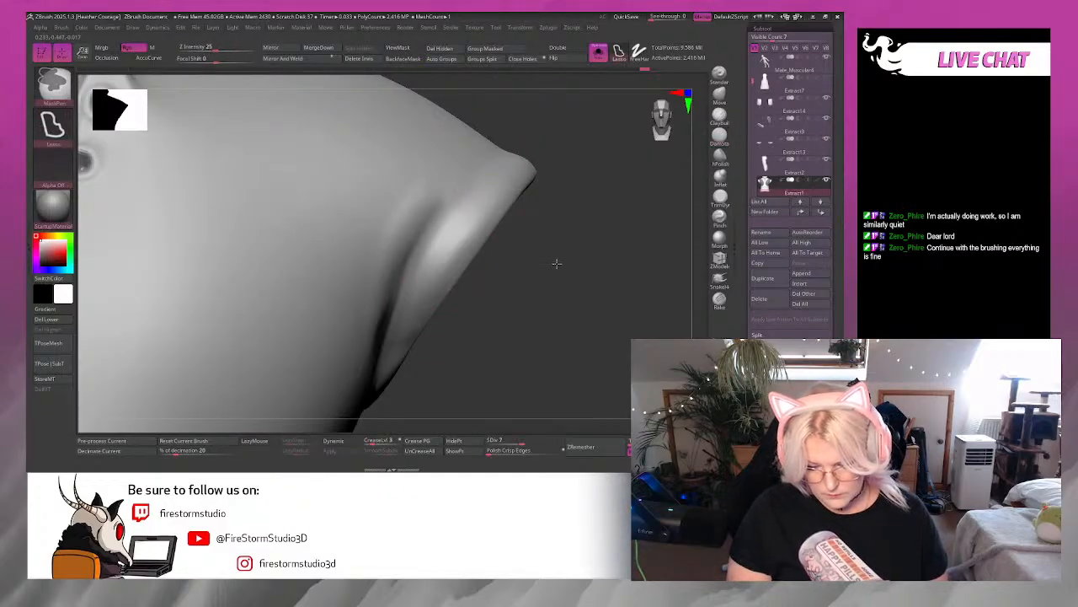
Carve a crease along the front of the sleeve hem with DamStandard and smooth the surface beside it.
left_click_drag(481, 211, 439, 272)
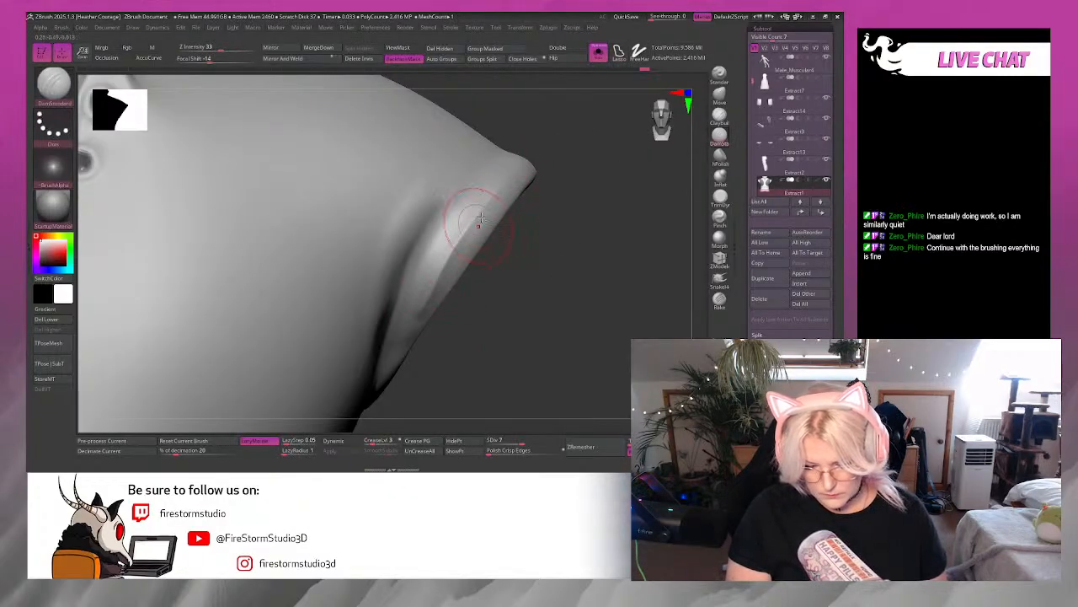
key("shift")
key("l")
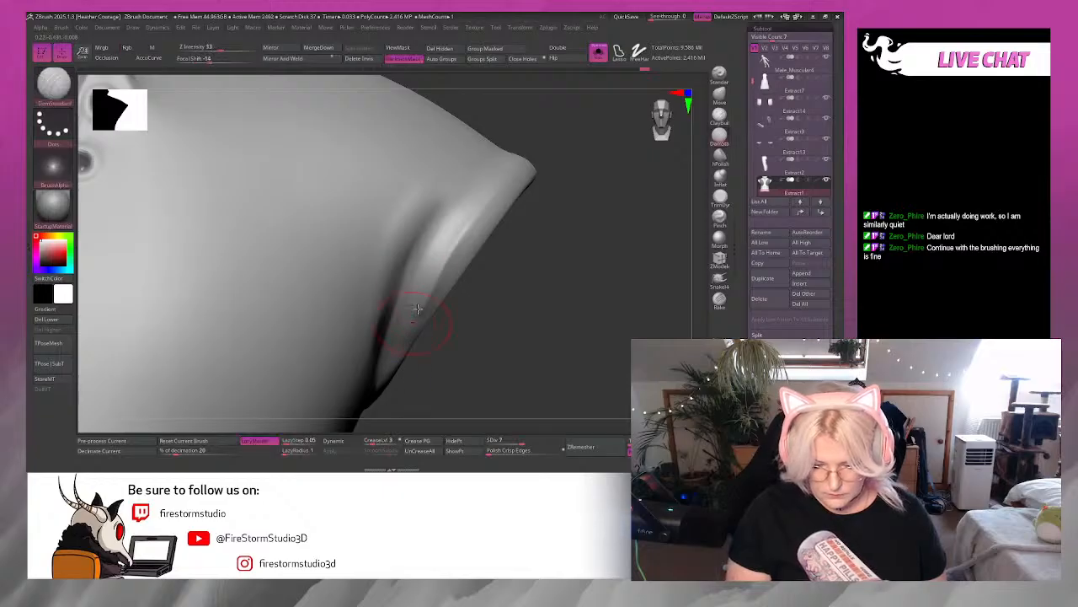
mouse_move(476, 351)
left_mouse_down()
mouse_move(565, 152)
mouse_move(596, 157)
mouse_move(458, 224)
left_mouse_up()
key("shift")
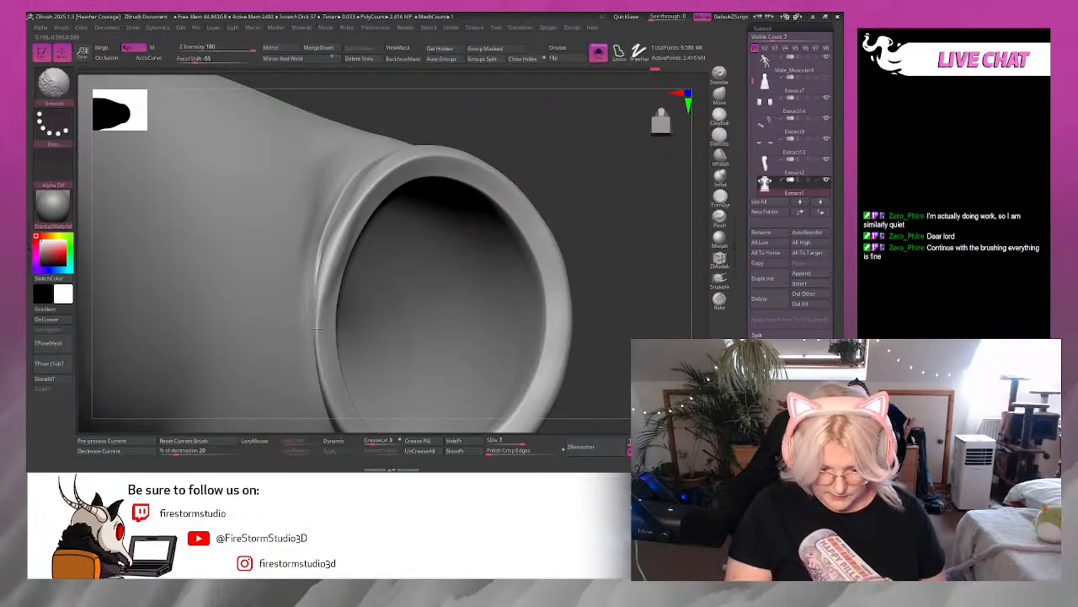
Lay a raised fold next to the sleeve hem on the front of the shoulder with the ClayBuildup brush.
mouse_move(520, 144)
left_mouse_down()
mouse_move(582, 241)
mouse_move(599, 238)
mouse_move(501, 101)
mouse_move(447, 291)
mouse_move(573, 301)
mouse_move(549, 283)
mouse_move(525, 296)
mouse_move(530, 241)
mouse_move(542, 283)
mouse_move(581, 249)
mouse_move(524, 274)
left_mouse_up()
key("space")
key("b")
key("c")
key("b")
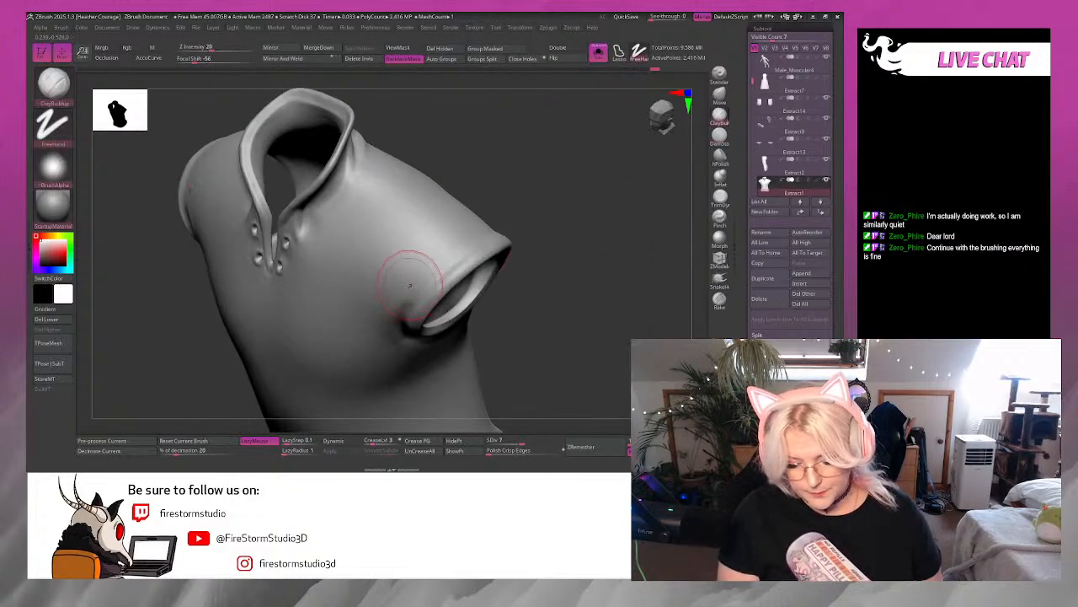
mouse_move(541, 227)
left_mouse_down()
mouse_move(581, 209)
mouse_move(565, 198)
mouse_move(536, 218)
left_mouse_up()
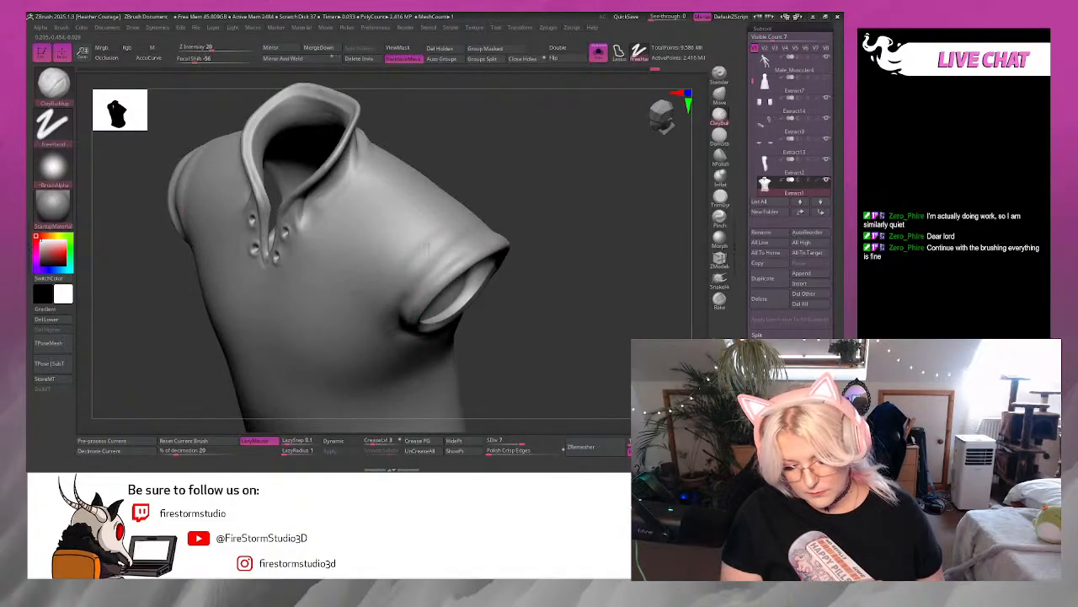
left_click_drag(436, 282, 458, 239)
Add further folds parallel to the sleeve hem with ClayBuildup and smooth them into the shoulder.
left_click_drag(572, 207, 486, 174)
mouse_move(373, 349)
left_mouse_down()
mouse_move(349, 354)
mouse_move(357, 383)
left_mouse_up()
mouse_move(416, 195)
left_mouse_down()
mouse_move(426, 244)
mouse_move(392, 179)
left_mouse_up()
mouse_move(390, 217)
left_mouse_down()
mouse_move(393, 252)
mouse_move(399, 151)
mouse_move(477, 178)
mouse_move(511, 211)
mouse_move(527, 267)
mouse_move(497, 305)
mouse_move(397, 314)
left_mouse_up()
key("shift")
key("space")
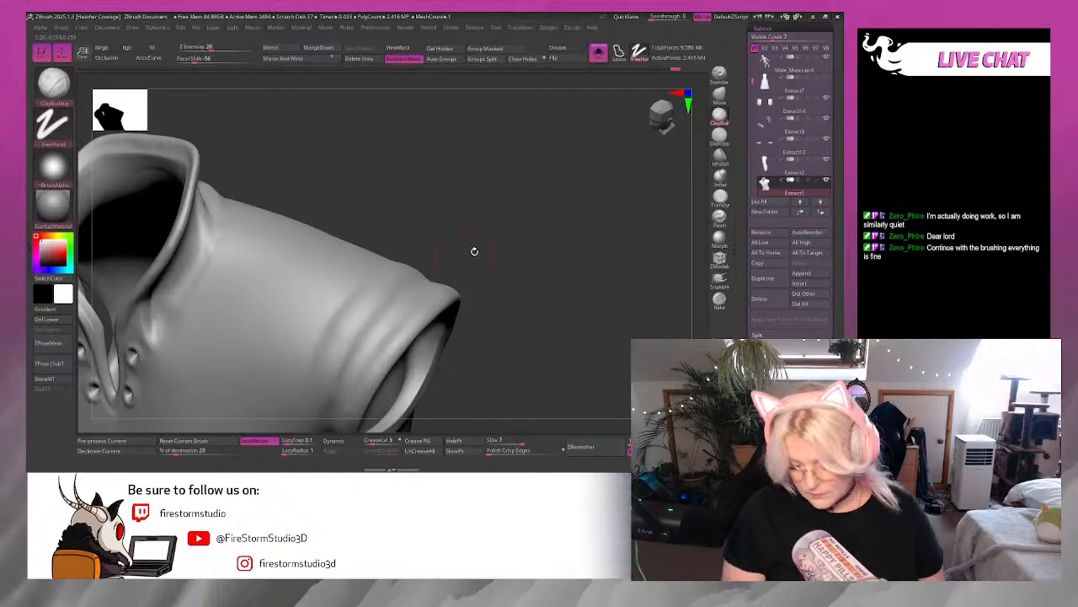
Continue the sleeve folds around the back of the armhole with ClayBuildup.
mouse_move(517, 233)
left_mouse_down()
mouse_move(476, 307)
mouse_move(402, 270)
mouse_move(460, 161)
mouse_move(500, 182)
mouse_move(446, 294)
mouse_move(427, 152)
mouse_move(319, 263)
left_mouse_up()
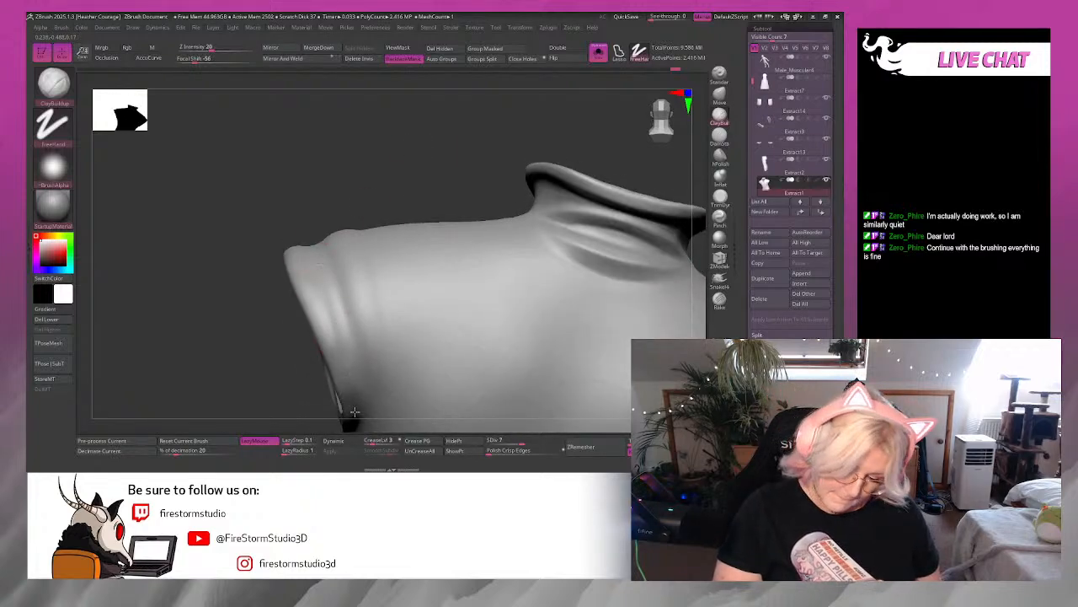
left_click_drag(326, 259, 334, 315)
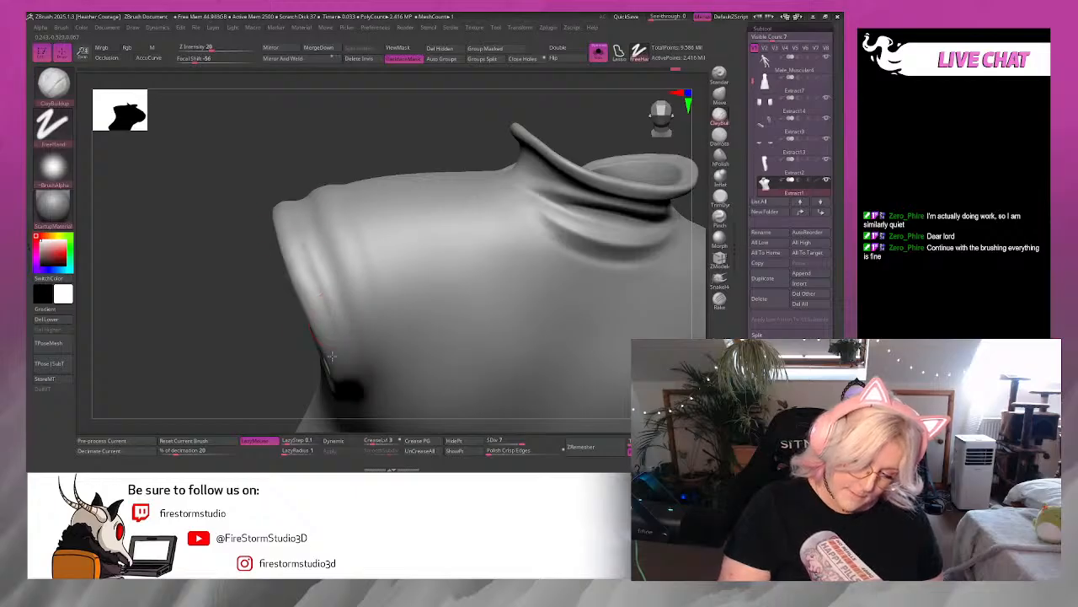
mouse_move(331, 357)
left_mouse_down()
mouse_move(272, 337)
mouse_move(421, 363)
mouse_move(479, 318)
mouse_move(640, 297)
mouse_move(650, 320)
mouse_move(541, 318)
mouse_move(590, 346)
left_mouse_up()
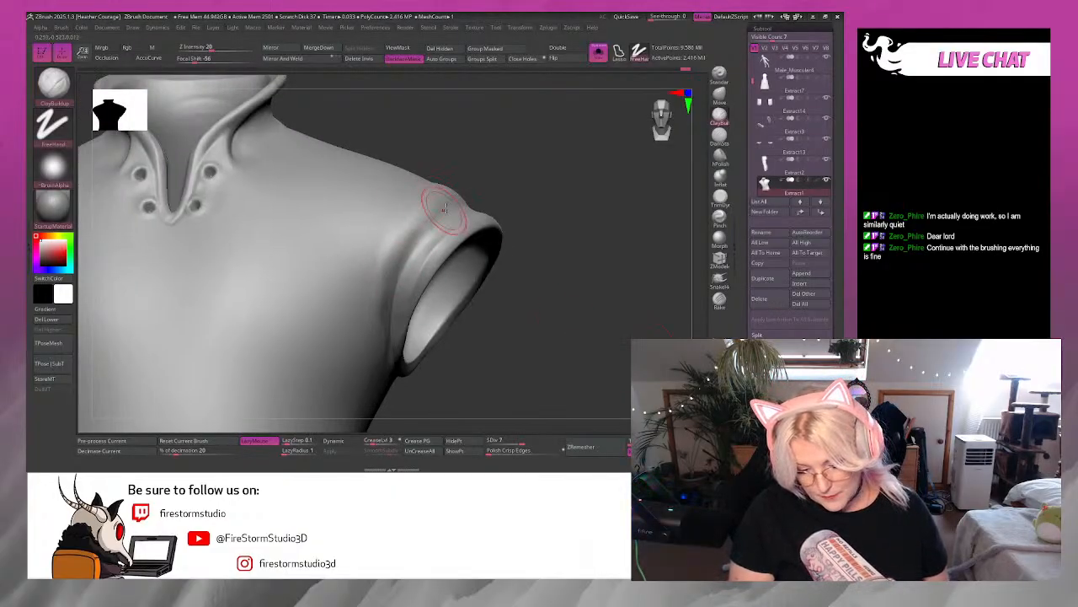
Build up the fold over the top of the shoulder beside the sleeve hem and smooth it.
left_click_drag(505, 297, 542, 298)
left_click_drag(574, 249, 505, 234)
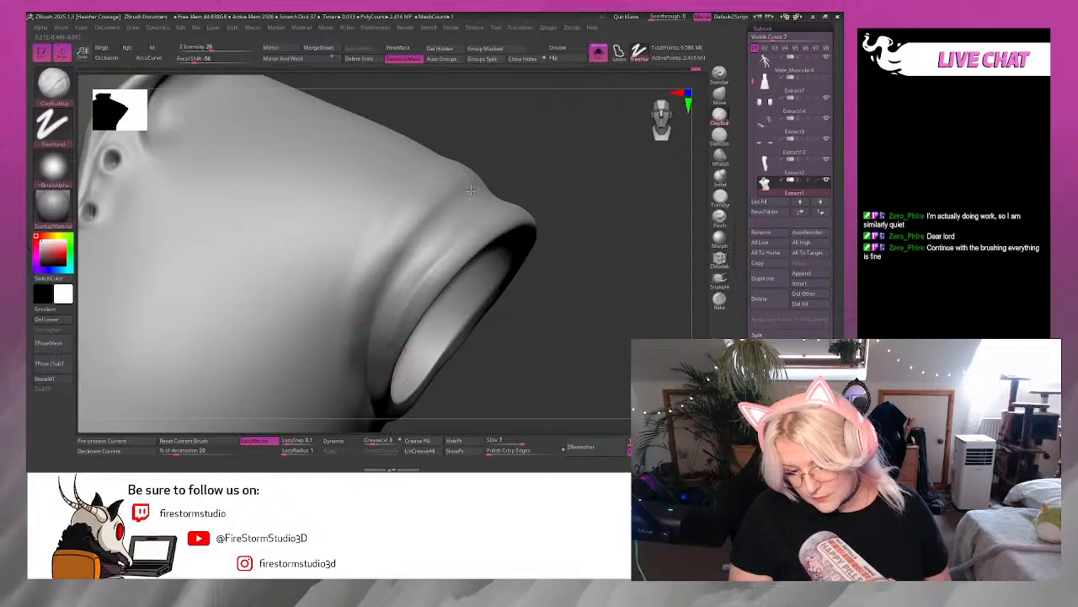
key("shift")
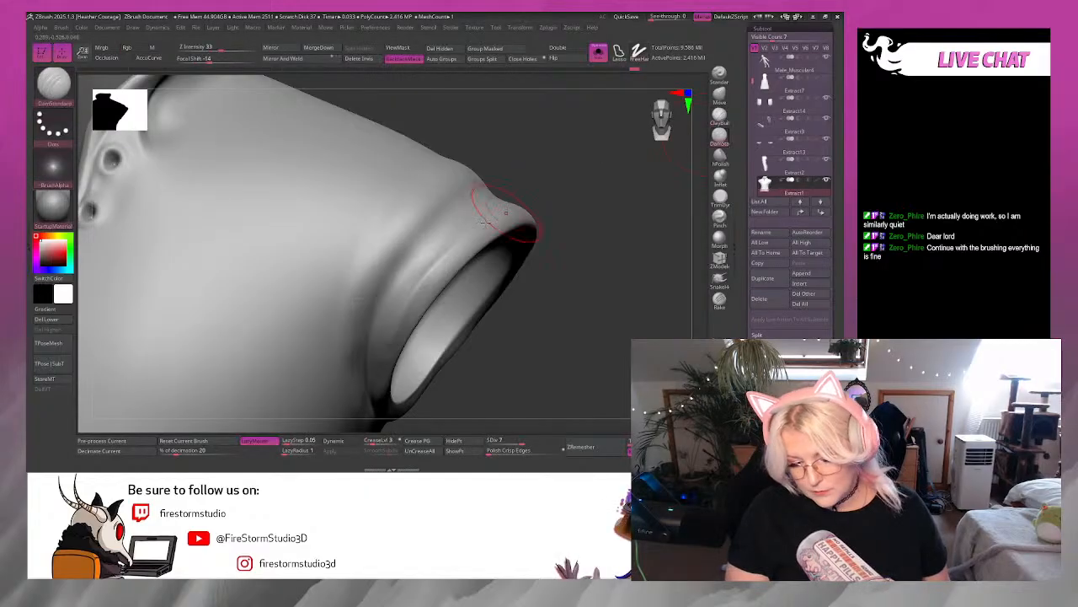
Sharpen the groove between the sleeve folds with the DamStandard brush and smooth the folds around it.
key("space")
left_click_drag(429, 234, 451, 232)
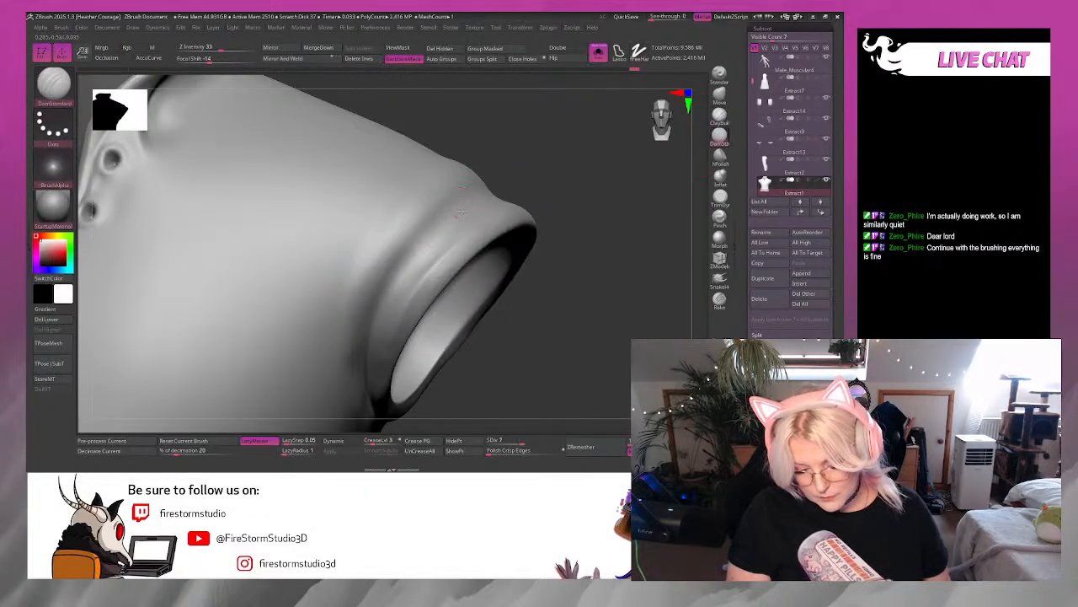
key("shift")
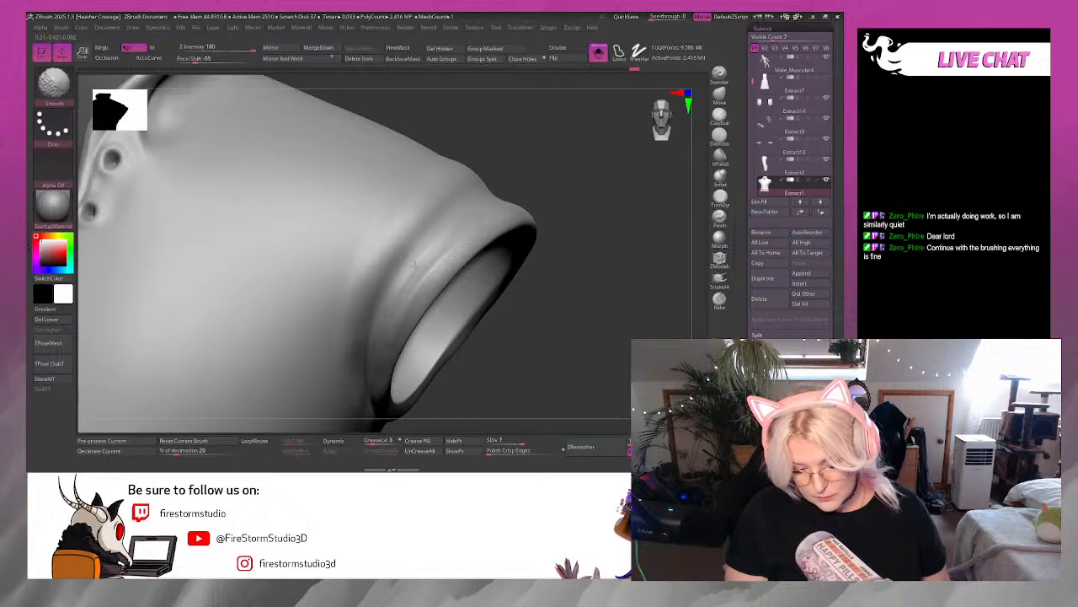
left_click_drag(621, 189, 396, 232)
key("shift")
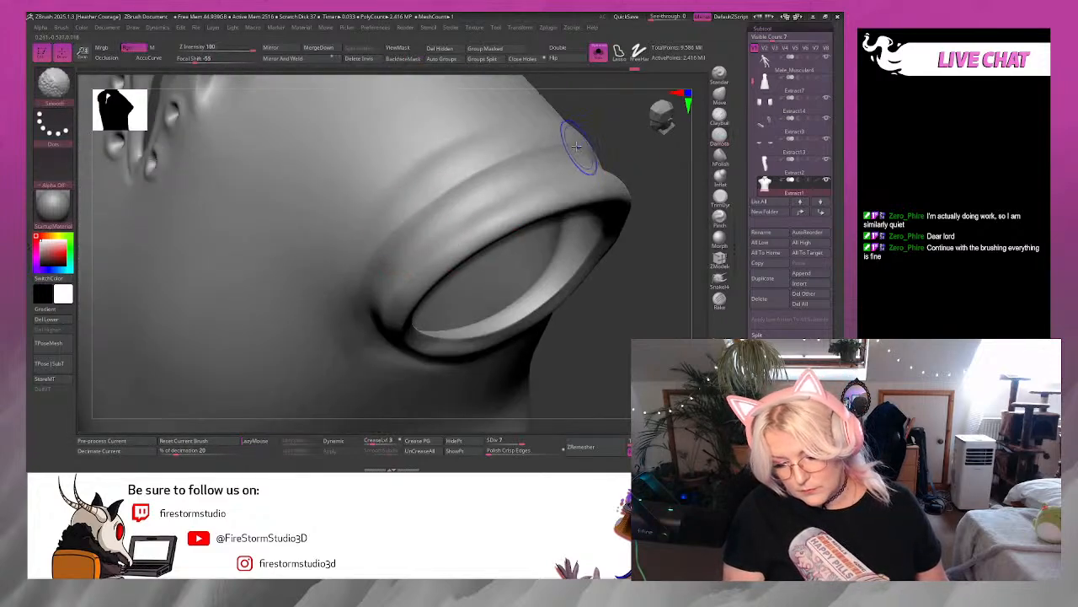
Examine the sleeve folds and the whole shirt from the side, front and back.
left_click_drag(658, 183, 540, 205)
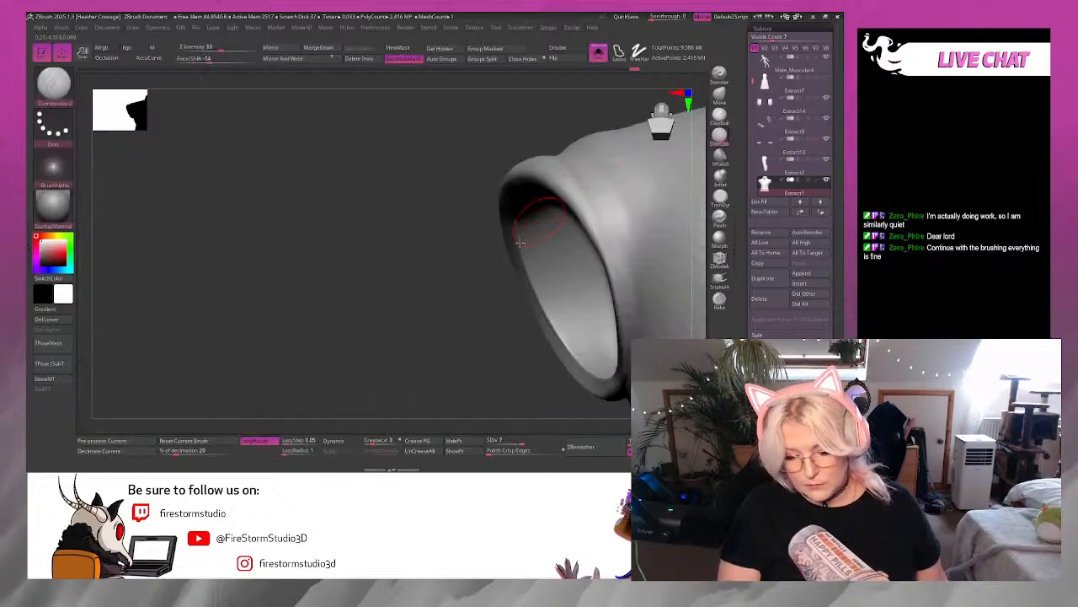
mouse_move(391, 266)
left_mouse_down()
mouse_move(327, 295)
mouse_move(354, 320)
mouse_move(349, 380)
mouse_move(334, 351)
mouse_move(471, 325)
mouse_move(547, 273)
left_mouse_up()
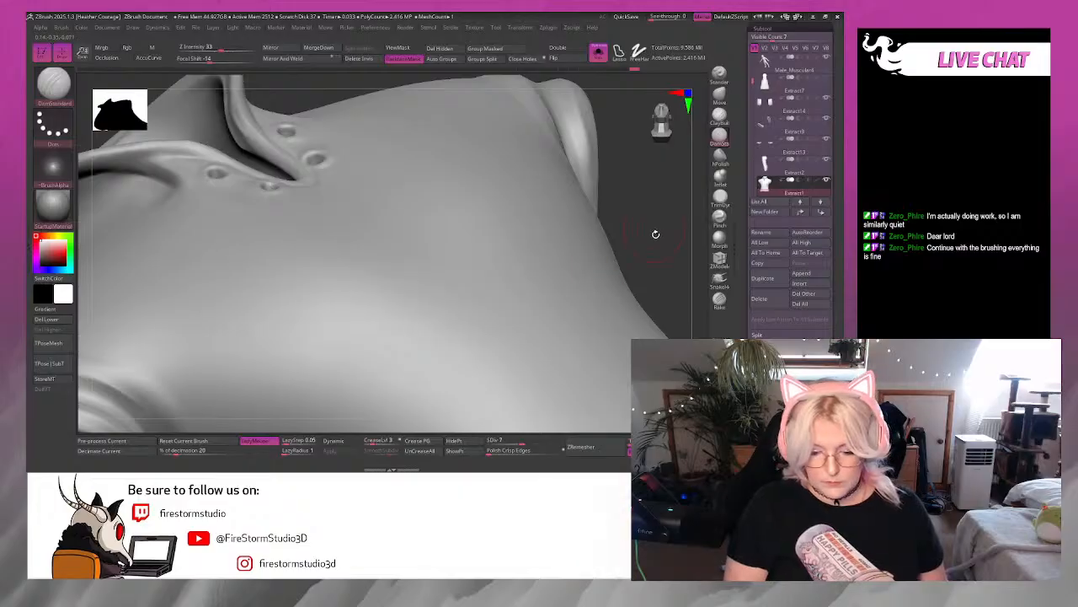
left_click_drag(654, 233, 539, 245)
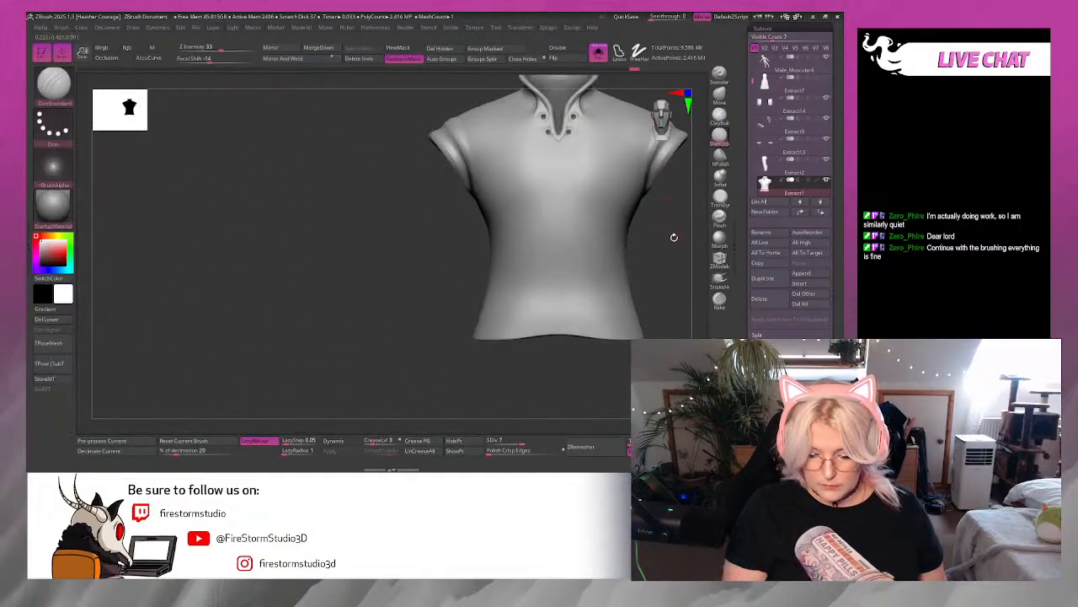
mouse_move(674, 237)
left_mouse_down("alt")
mouse_move(638, 309)
mouse_move(548, 303)
mouse_move(201, 344)
left_mouse_up("alt")
key("space")
left_click(589, 247)
mouse_move(589, 254)
left_mouse_down("alt")
mouse_move(593, 281)
mouse_move(618, 279)
mouse_move(586, 271)
left_mouse_up("alt")
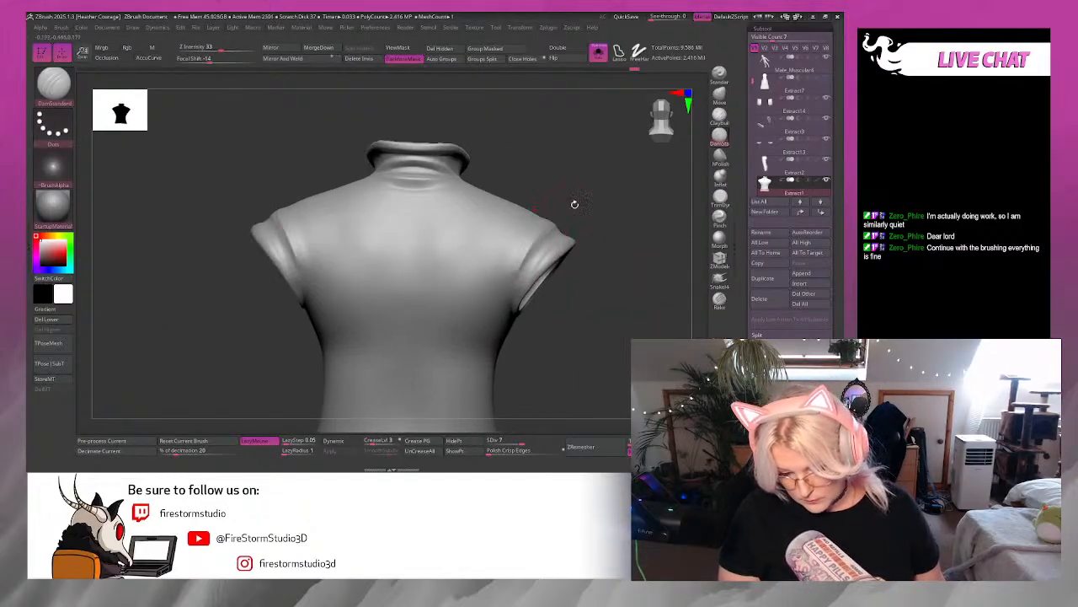
left_click_drag(574, 204, 523, 259)
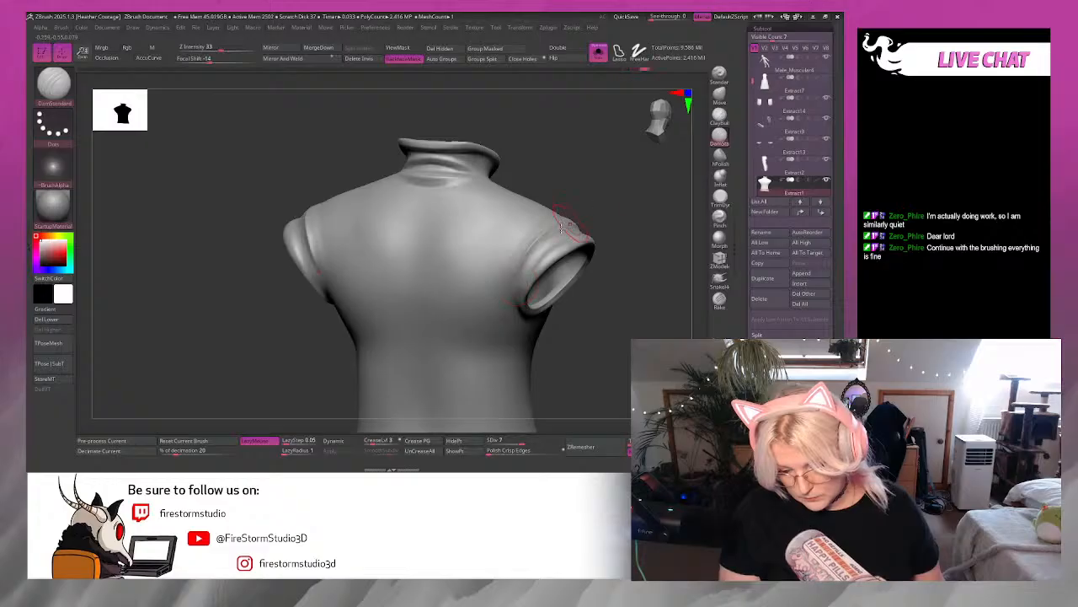
Lower the shirt to subdivision level 6 and smooth the shoulder folds beside the sleeve hems from the back and front.
key("shift")
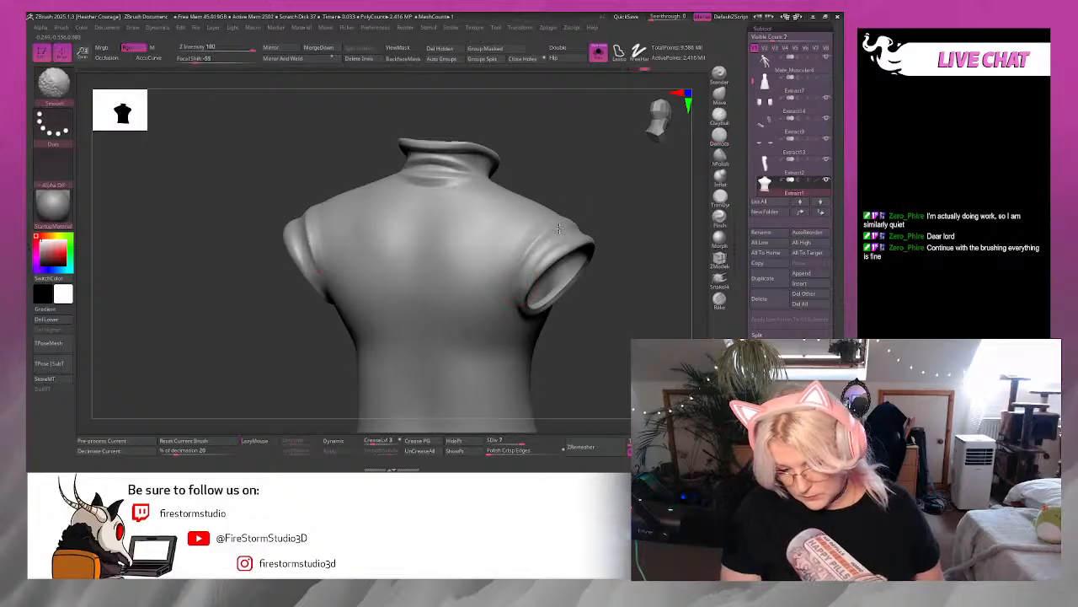
left_click_drag(560, 228, 575, 235, "shift")
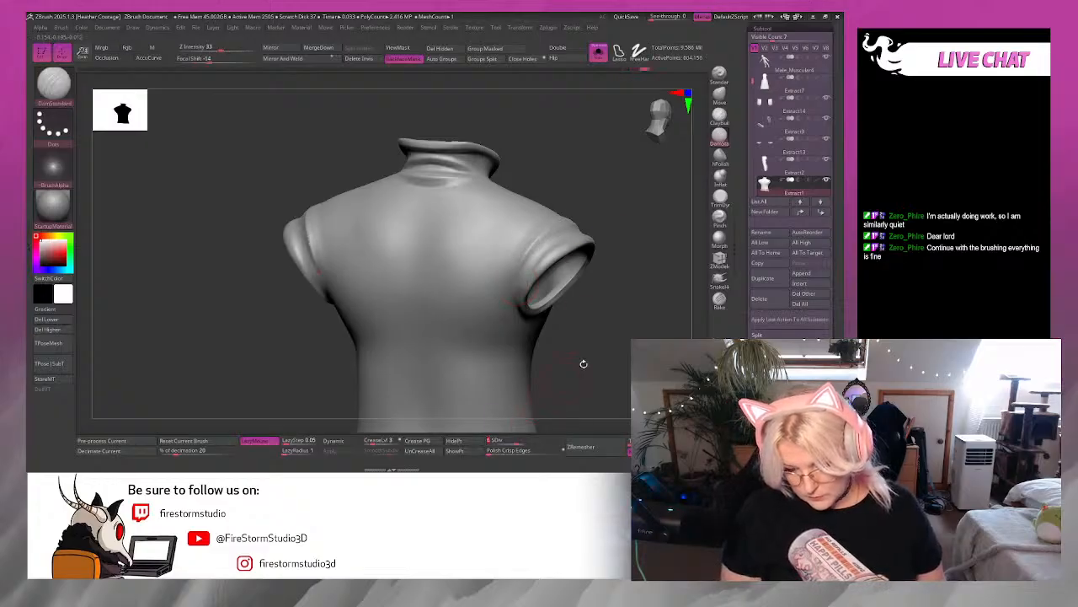
key("shift+d")
mouse_move(562, 226)
right_mouse_down()
mouse_move(513, 323)
mouse_move(405, 319)
mouse_move(420, 315)
right_mouse_up()
key("shift")
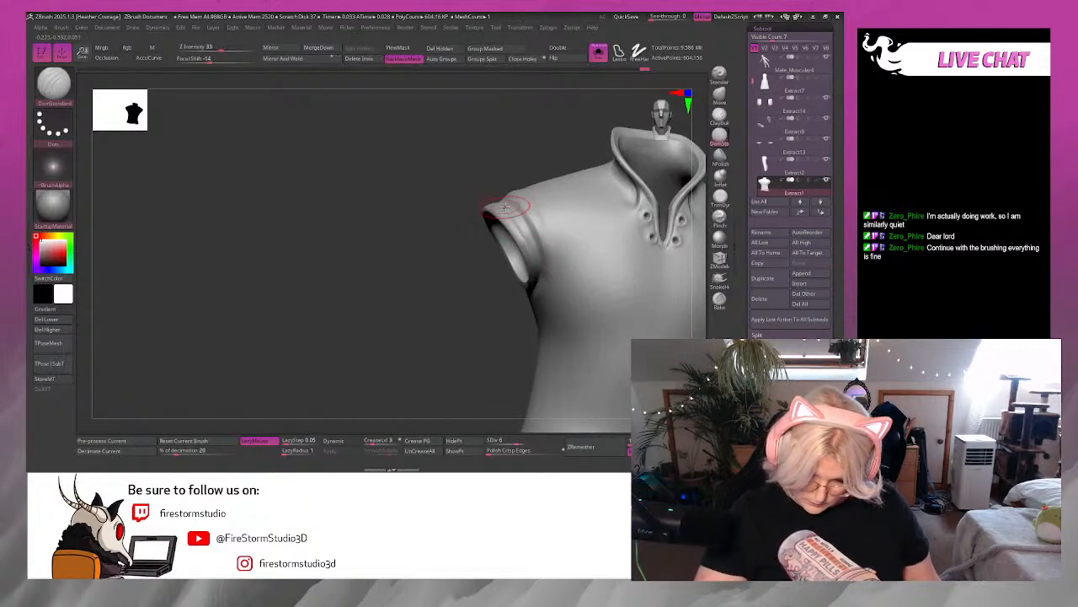
key("shift")
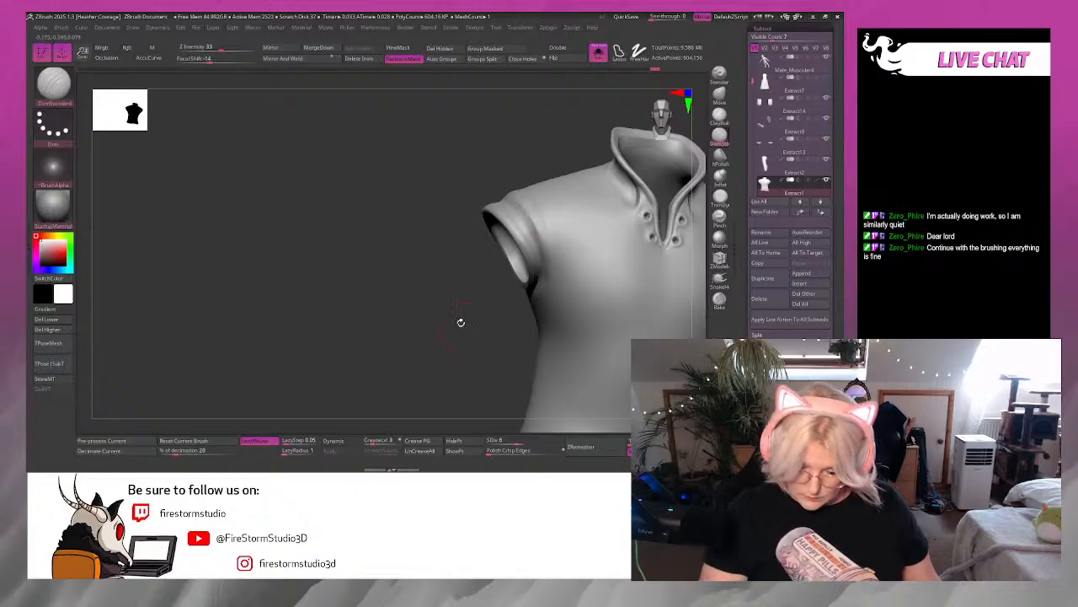
right_click_drag(461, 322, 346, 329, "alt")
mouse_move(703, 341)
right_mouse_down()
mouse_move(665, 338)
mouse_move(660, 314)
mouse_move(626, 315)
right_mouse_up()
key("shift")
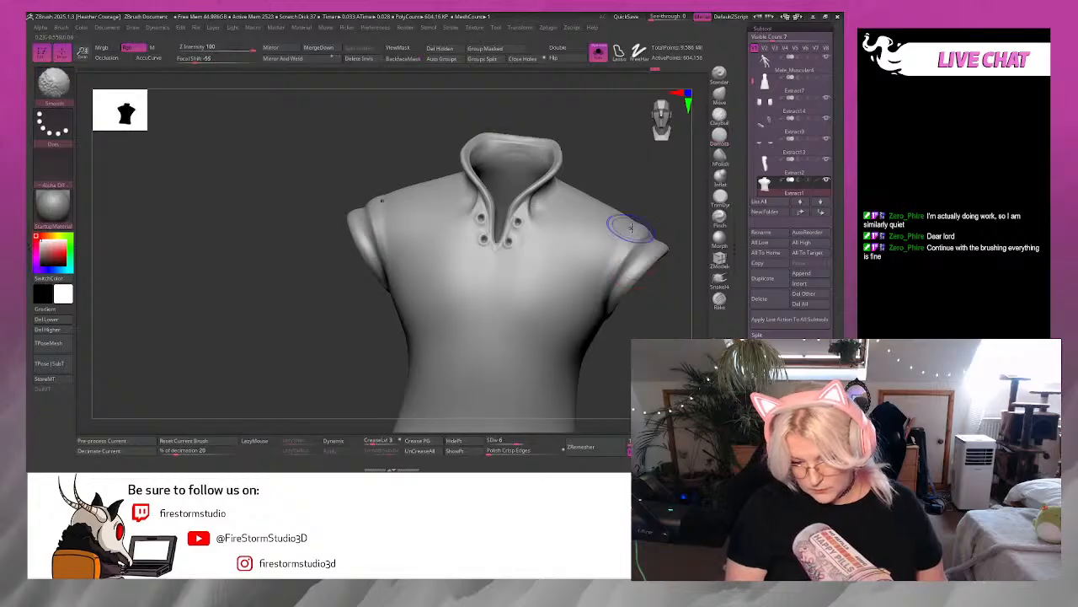
mouse_move(630, 227)
right_mouse_down()
mouse_move(652, 163)
mouse_move(638, 255)
mouse_move(629, 209)
mouse_move(609, 257)
right_mouse_up()
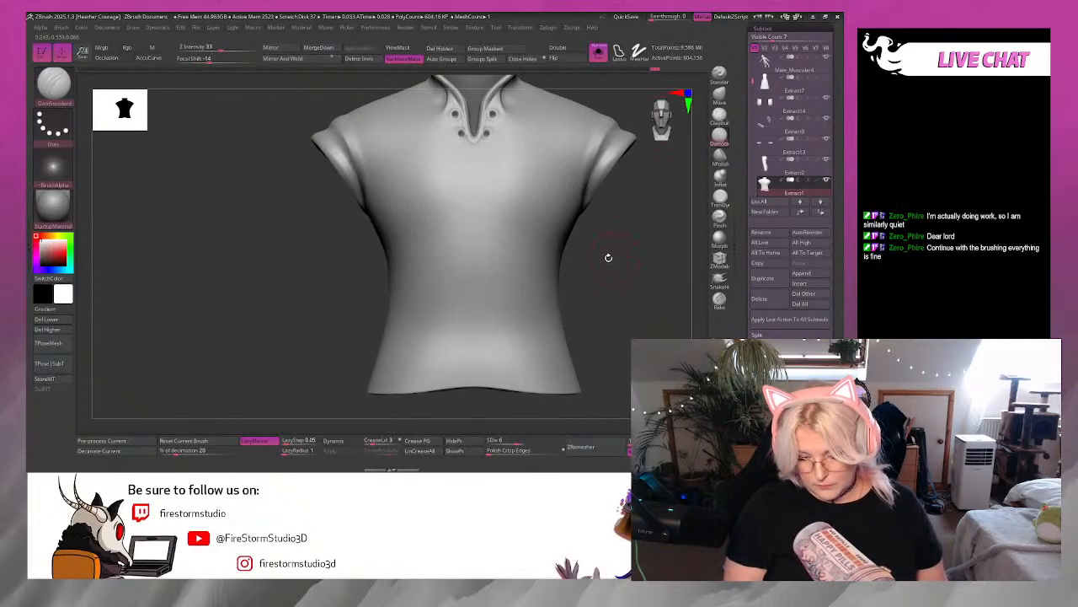
Thicken the shirt's bottom hem around the front, sides and back with the Inflate brush.
mouse_move(552, 358)
right_mouse_down()
mouse_move(625, 337)
mouse_move(691, 253)
right_mouse_up()
left_click(720, 177)
mouse_move(489, 294)
right_mouse_down()
mouse_move(611, 297)
mouse_move(587, 293)
right_mouse_up()
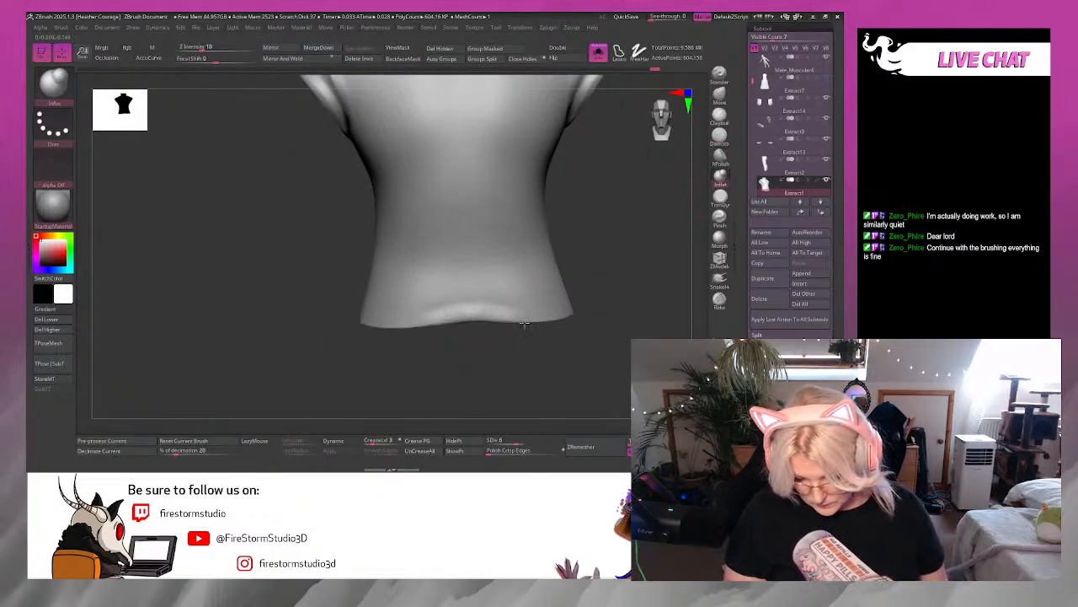
mouse_move(614, 297)
right_mouse_down()
mouse_move(585, 320)
mouse_move(510, 318)
mouse_move(602, 316)
mouse_move(552, 314)
right_mouse_up()
key("shift")
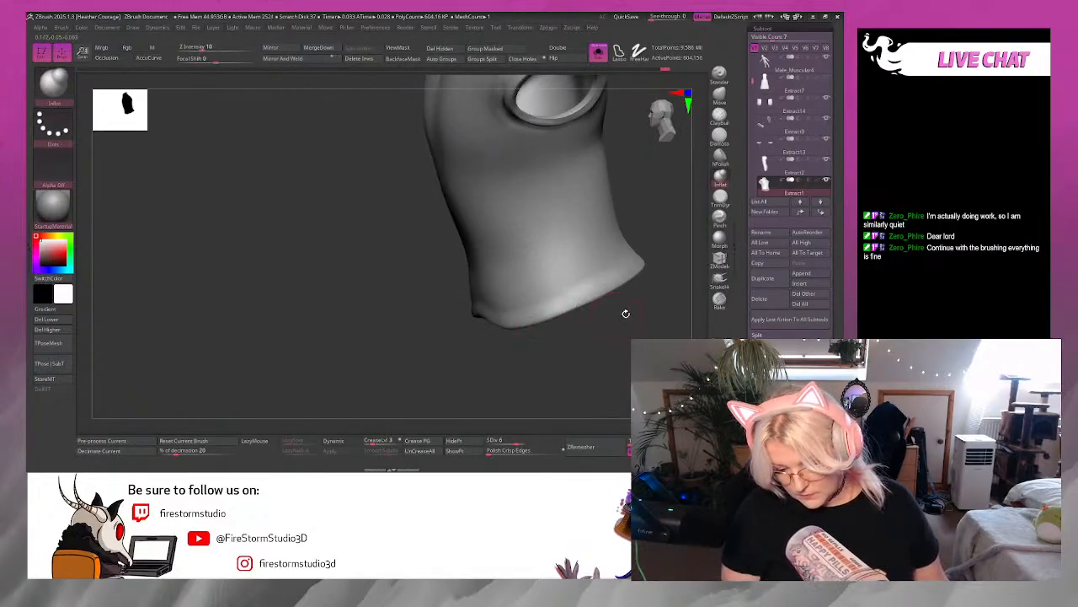
right_click_drag(640, 303, 609, 280)
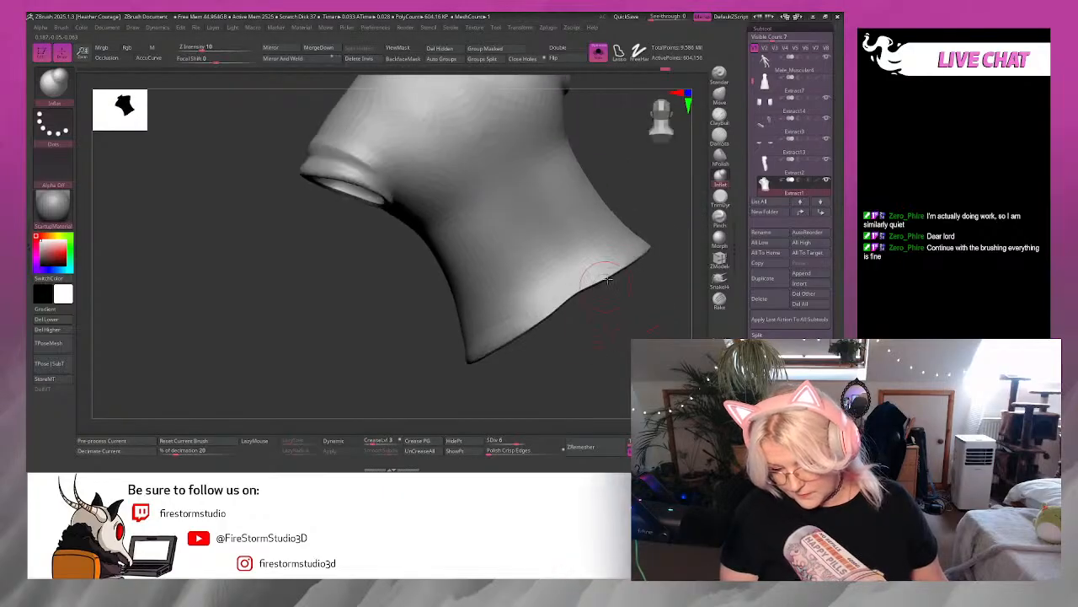
right_click_drag(521, 355, 592, 264)
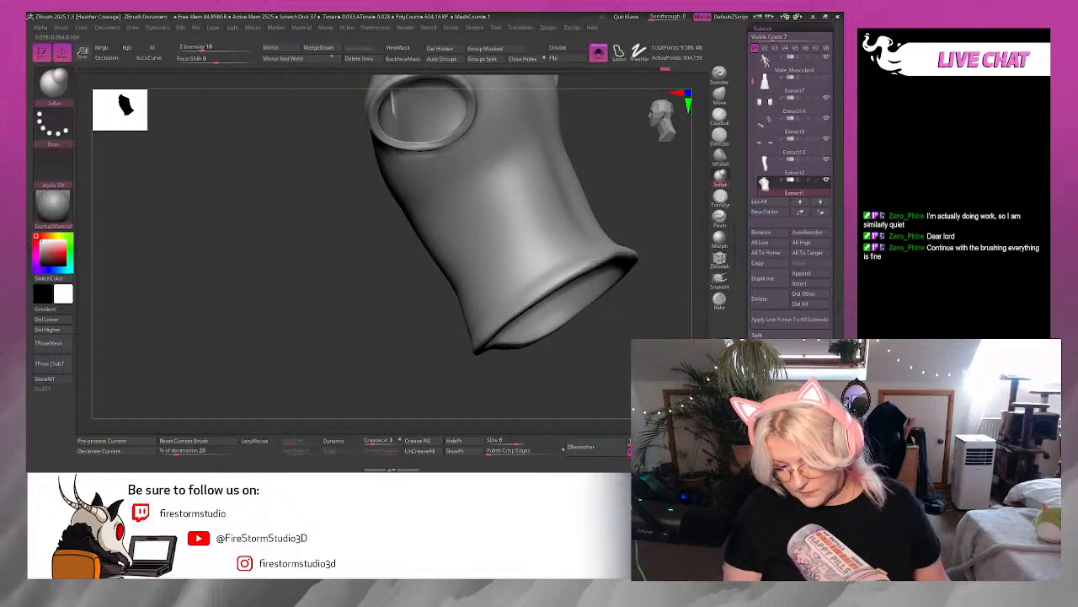
right_click_drag(473, 359, 617, 238)
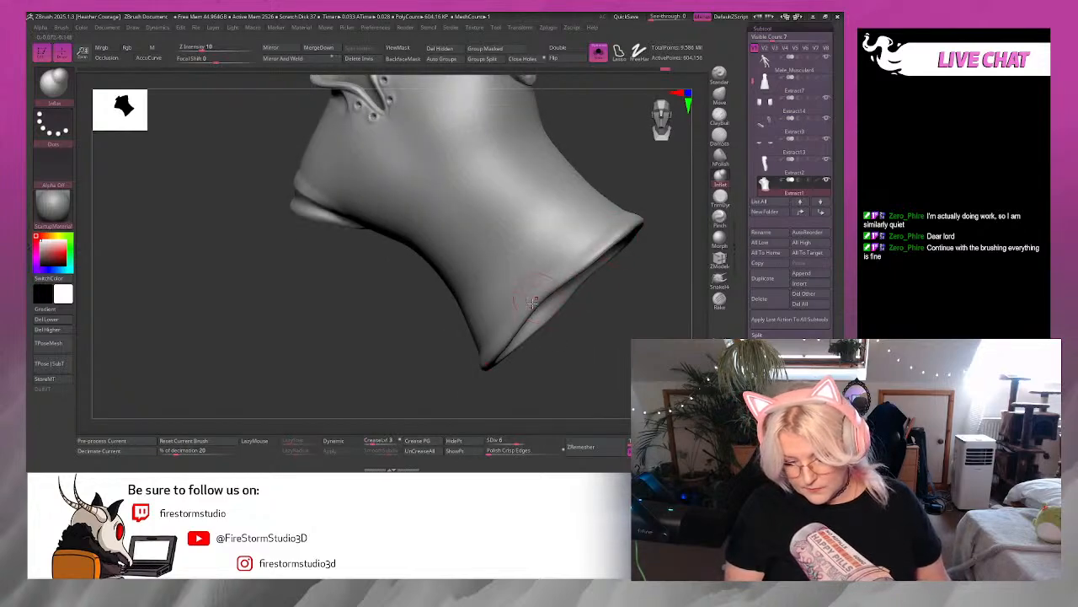
Smooth the thickened bottom hem and even out its roll around the side and back.
key("shift")
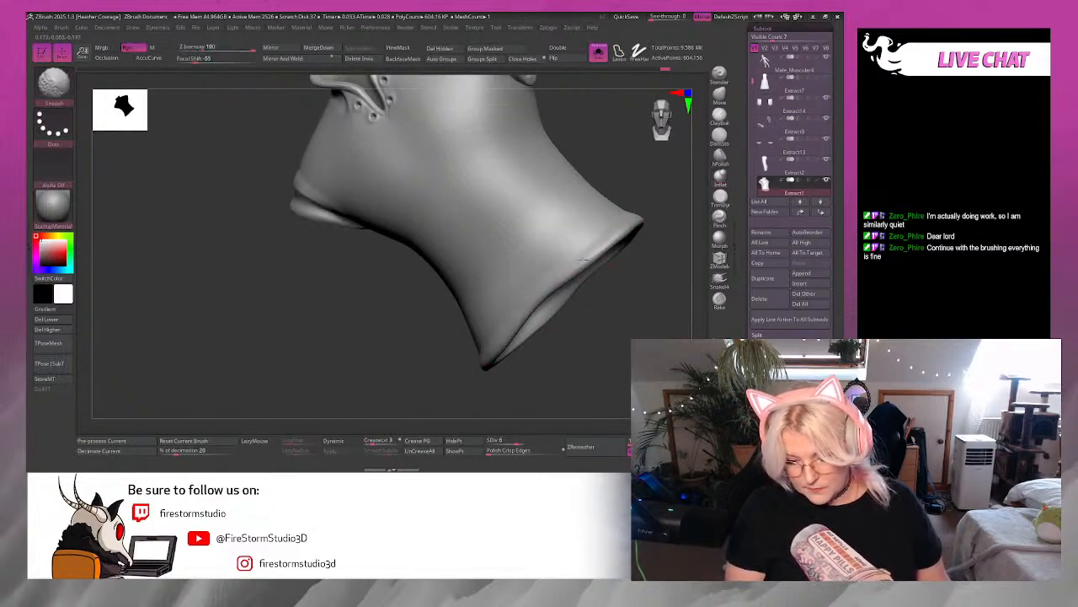
mouse_move(636, 220)
right_mouse_down()
mouse_move(654, 272)
mouse_move(649, 211)
right_mouse_up()
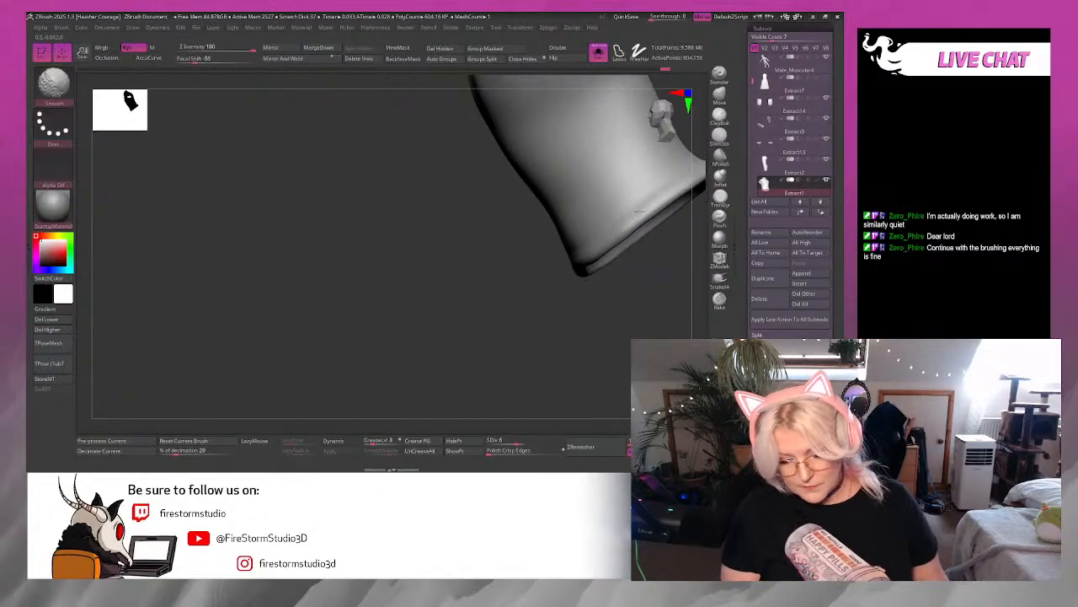
right_click_drag(611, 305, 524, 291)
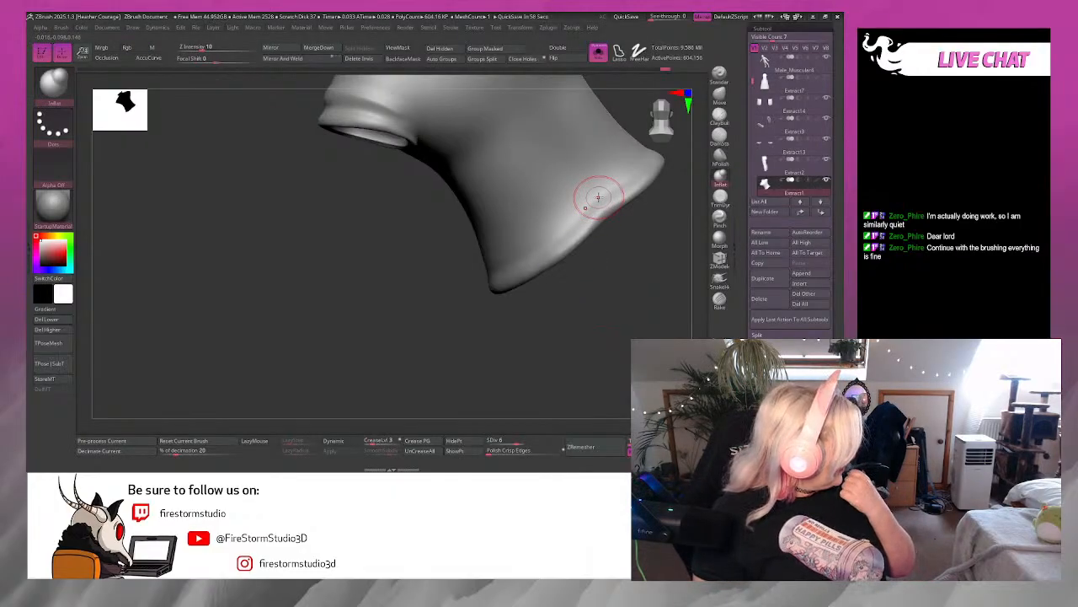
left_click_drag(497, 337, 661, 258)
left_click_drag(424, 296, 590, 330)
left_click_drag(619, 234, 583, 252, "shift")
left_click_drag(563, 308, 618, 262, "alt")
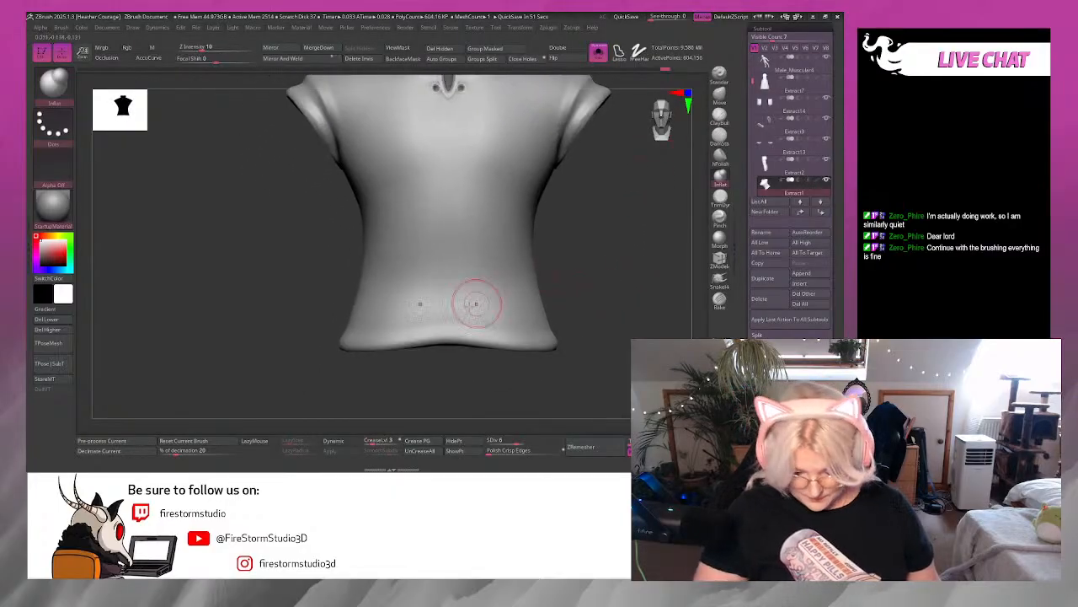
Inflate a soft fold just above the front hem, continue it around the sides and smooth the transitions.
left_click_drag(455, 319, 438, 325)
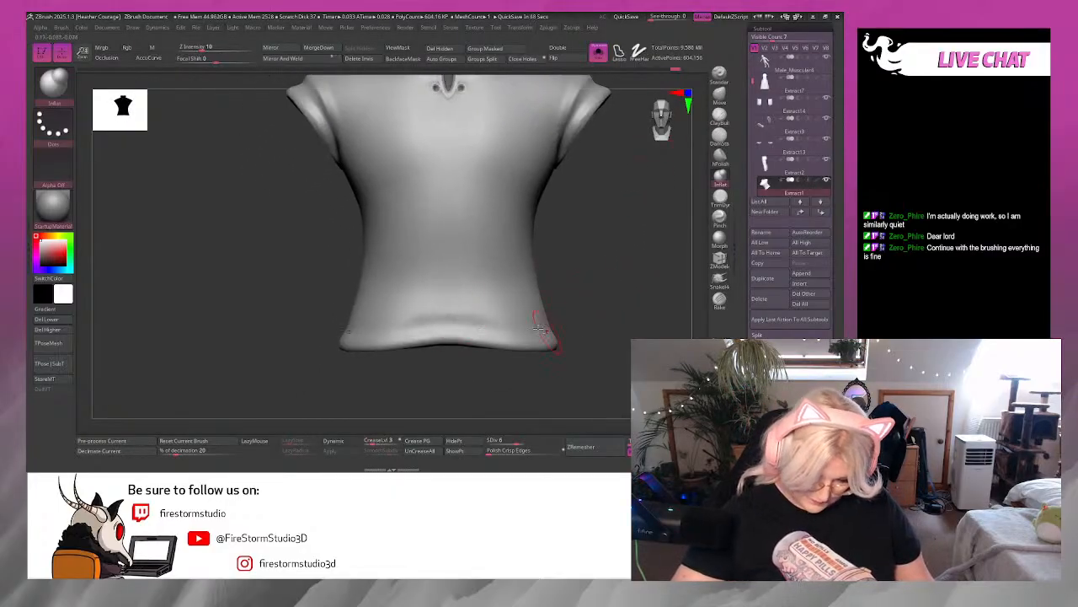
left_click_drag(625, 322, 549, 317)
left_click_drag(483, 333, 587, 324)
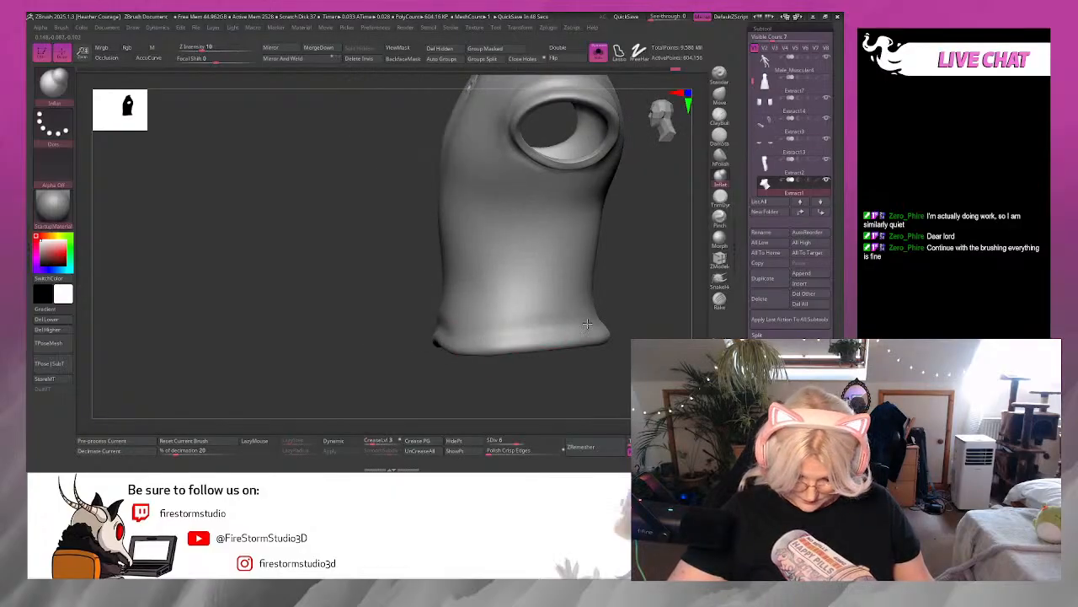
left_click_drag(649, 313, 590, 309)
left_click_drag(476, 329, 473, 349, "shift")
mouse_move(489, 392)
left_mouse_down()
mouse_move(578, 393)
mouse_move(607, 311)
mouse_move(616, 325)
mouse_move(598, 288)
left_mouse_up()
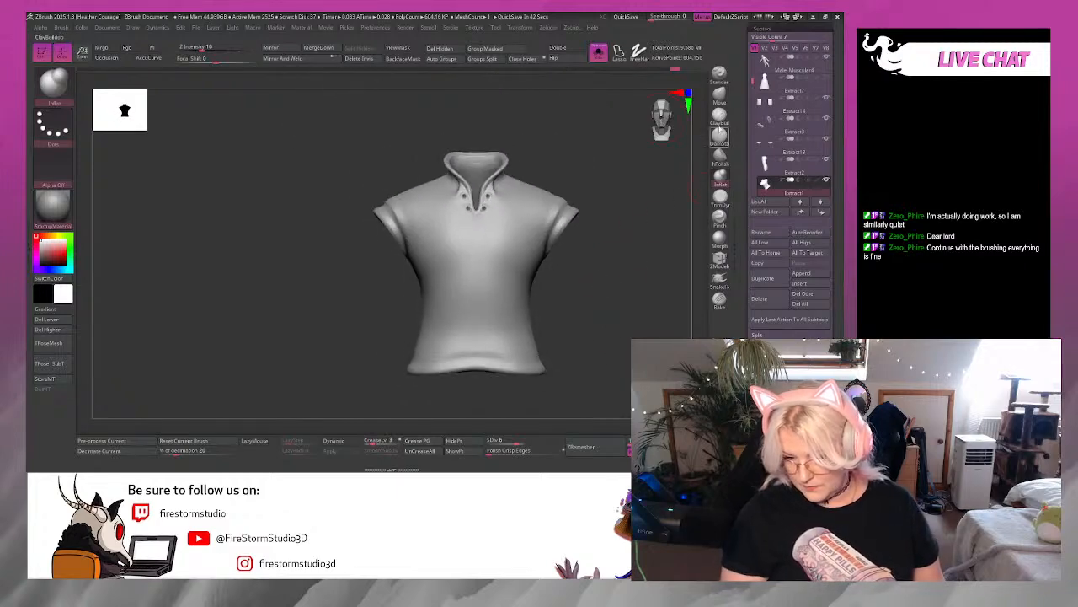
Build up the fold above the front hem out to the side corners with the ClayBuildup brush.
left_click(720, 113)
mouse_move(606, 289)
left_mouse_down()
mouse_move(613, 302)
mouse_move(597, 298)
mouse_move(614, 238)
left_mouse_up()
key("space")
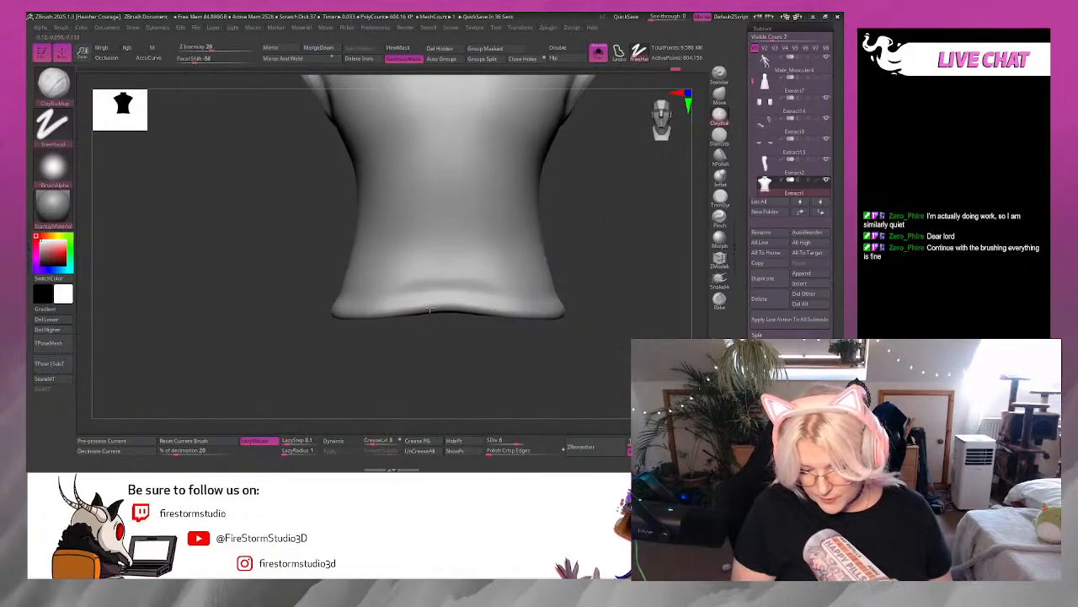
left_click_drag(508, 311, 548, 306)
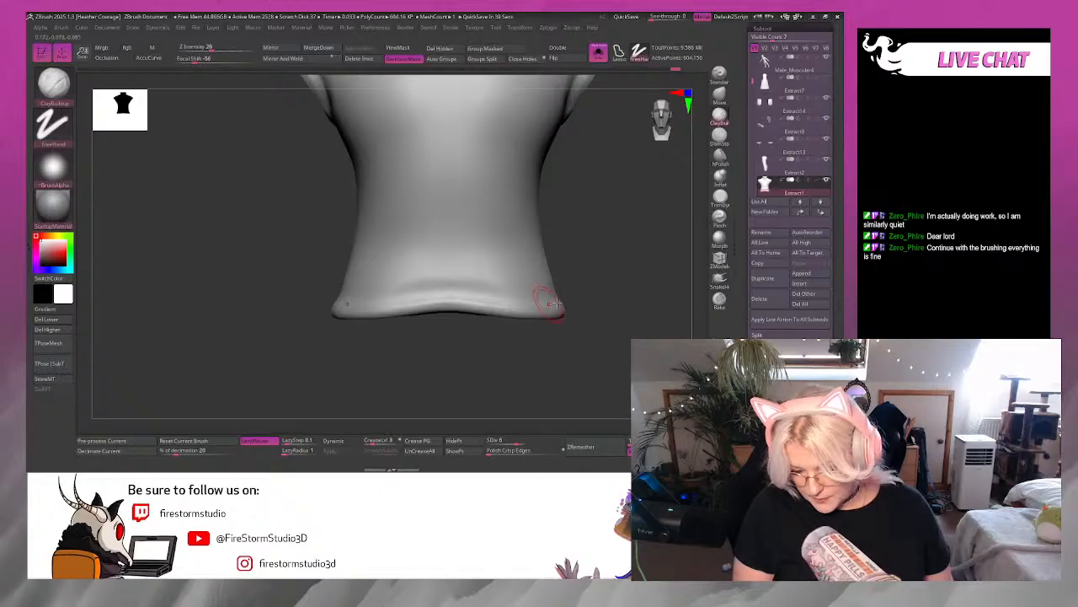
left_click_drag(661, 311, 551, 315)
mouse_move(482, 329)
left_mouse_down("alt")
mouse_move(618, 300)
mouse_move(662, 312)
mouse_move(666, 323)
mouse_move(590, 315)
mouse_move(622, 291)
mouse_move(609, 262)
left_mouse_up("alt")
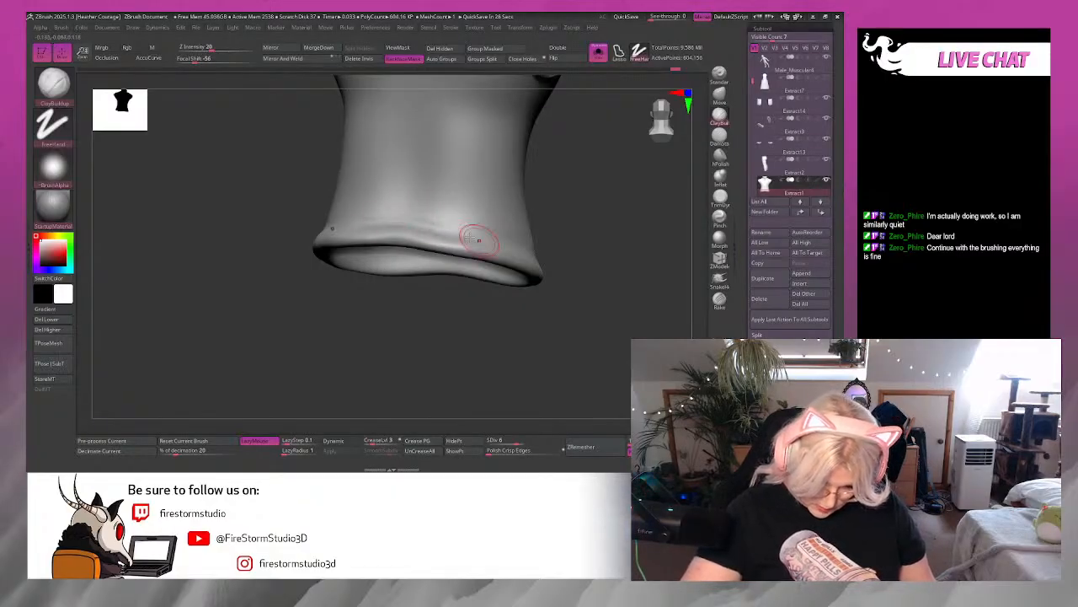
Continue the ClayBuildup fold above the hem along the side and back, and smooth it into the shirt.
left_click_drag(558, 281, 508, 289)
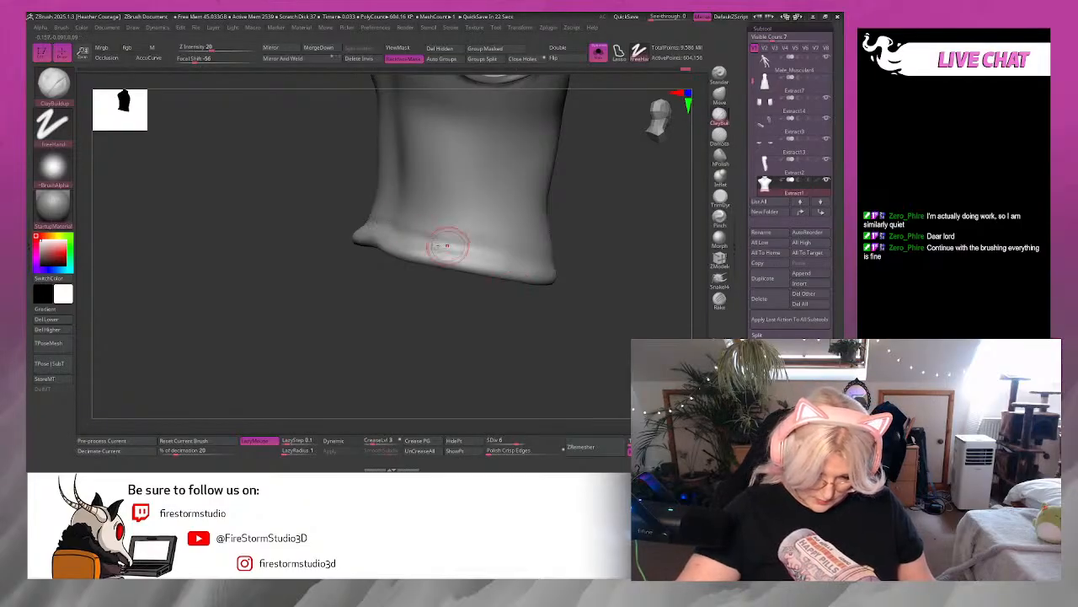
left_click_drag(481, 331, 541, 353)
key("shift")
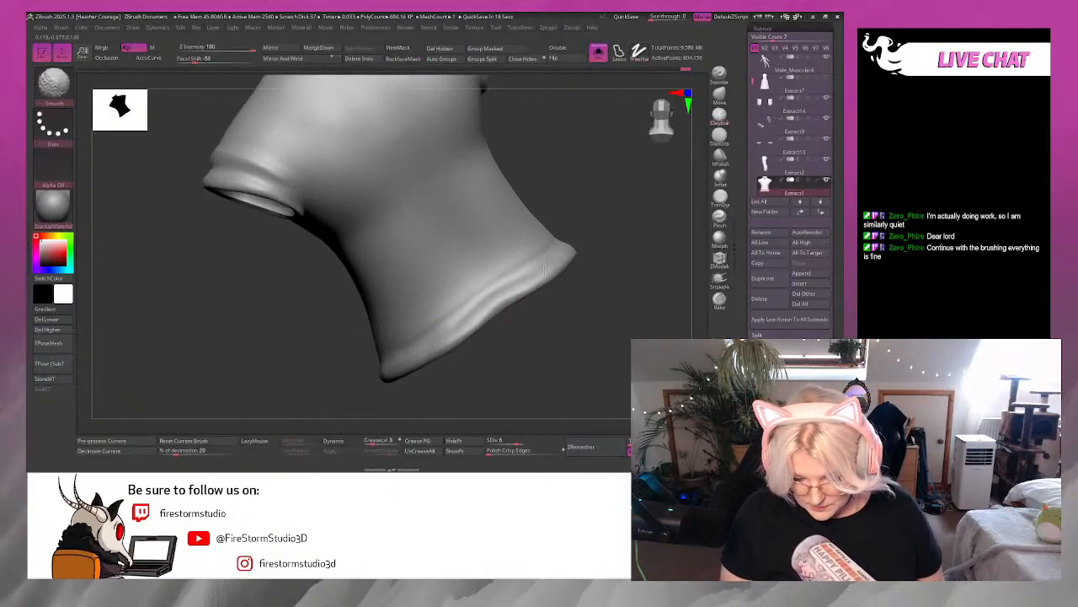
left_click_drag(559, 291, 661, 224)
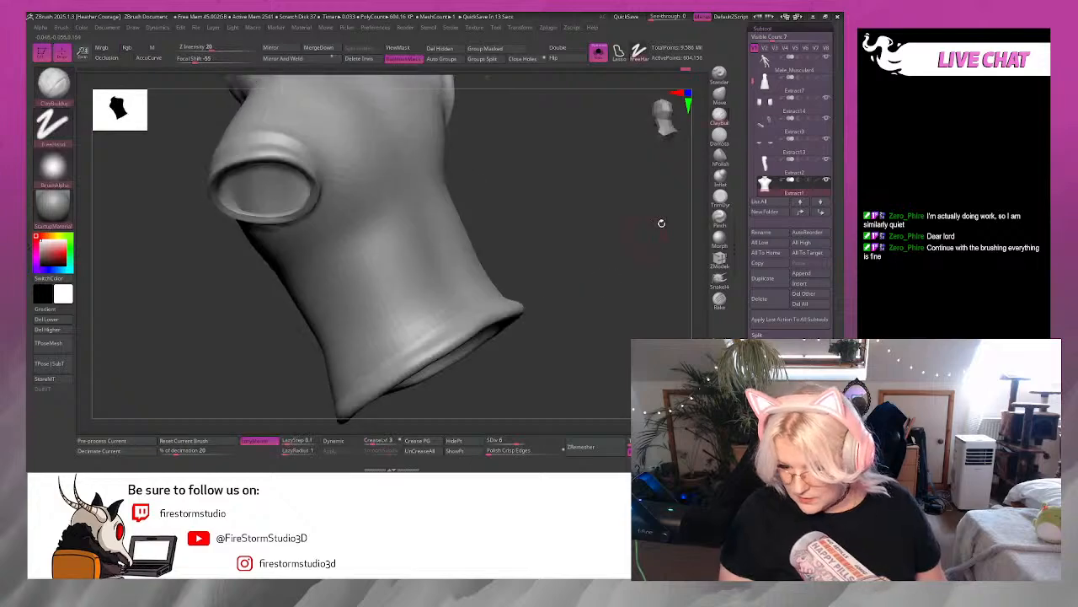
Carve a curved groove above the front hem fold with the DamStandard brush and smooth its edges and ends.
left_click(721, 136)
left_click_drag(604, 279, 444, 351)
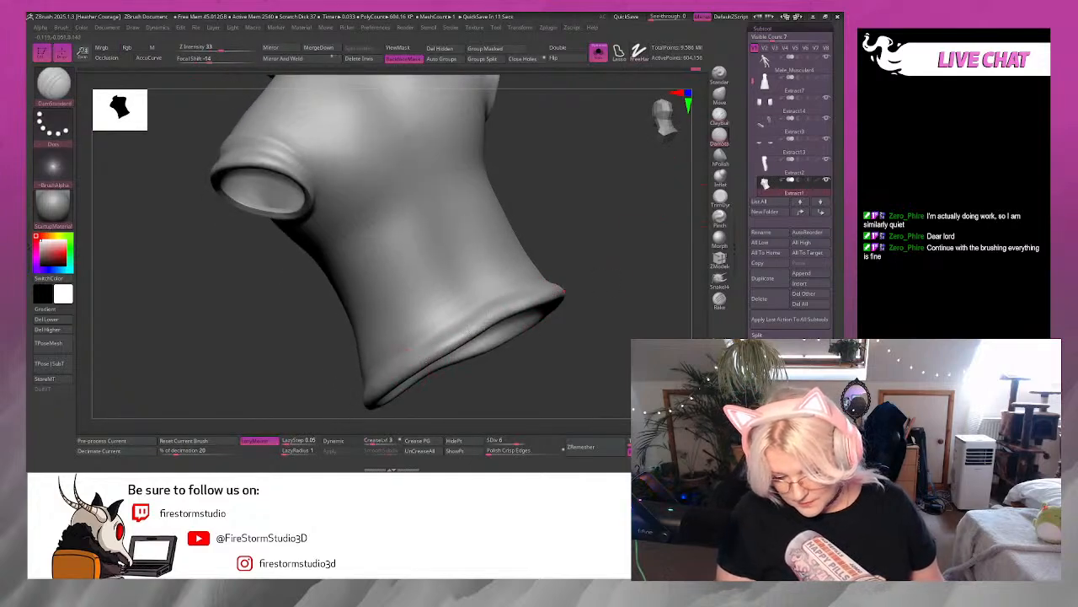
mouse_move(615, 285)
left_mouse_down()
mouse_move(598, 248)
mouse_move(653, 260)
mouse_move(634, 216)
left_mouse_up()
key("ctrl")
left_click_drag(605, 323, 557, 267)
key("ctrl")
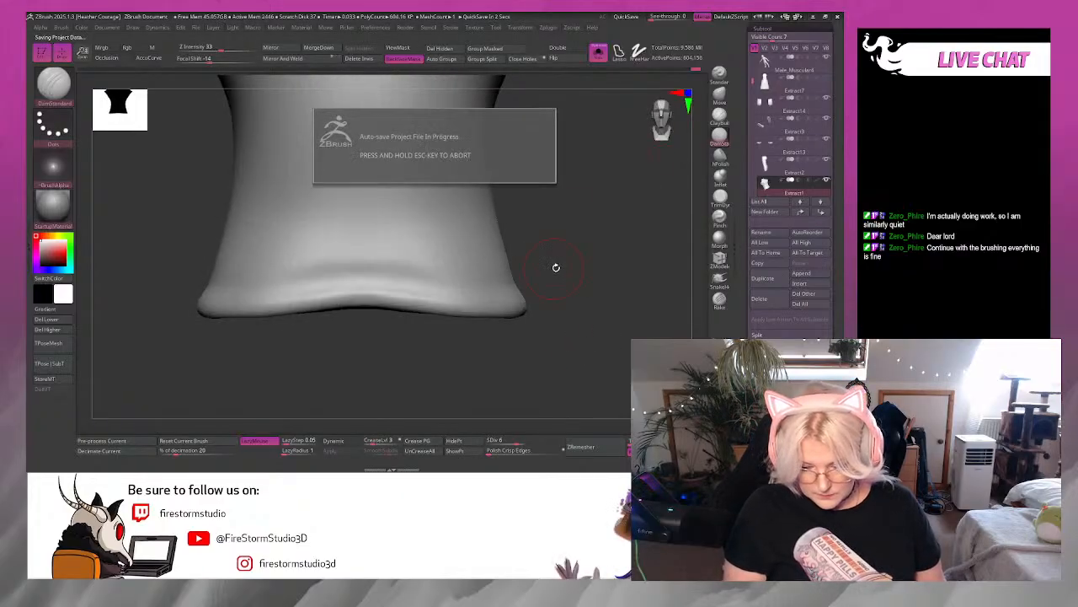
right_click(519, 378)
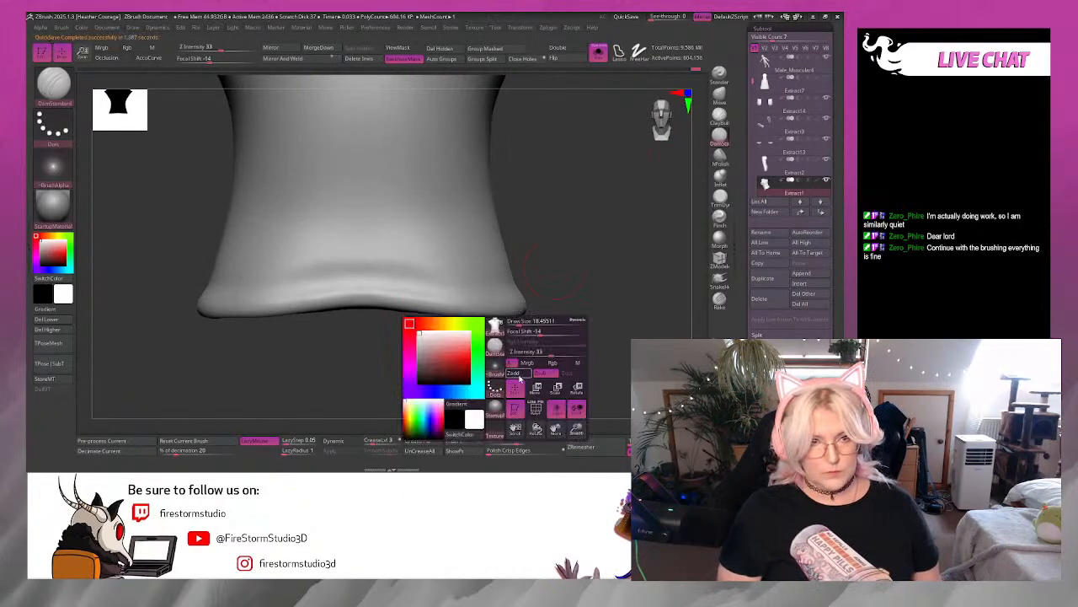
right_click(573, 230)
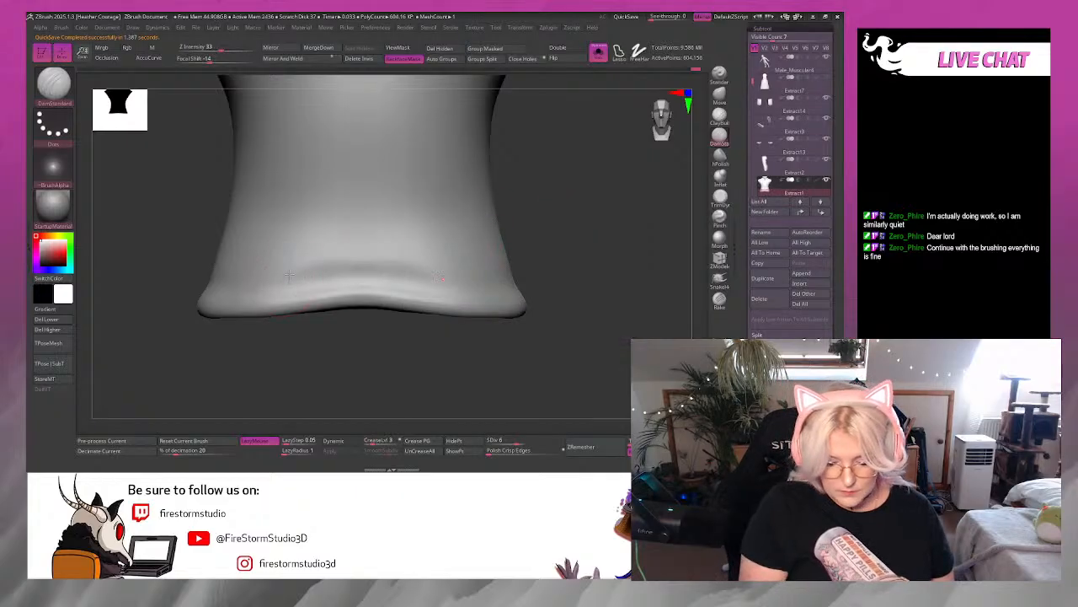
mouse_move(292, 276)
left_mouse_down()
mouse_move(394, 263)
mouse_move(435, 274)
mouse_move(354, 261)
mouse_move(301, 272)
mouse_move(313, 241)
mouse_move(424, 247)
mouse_move(345, 250)
left_mouse_up()
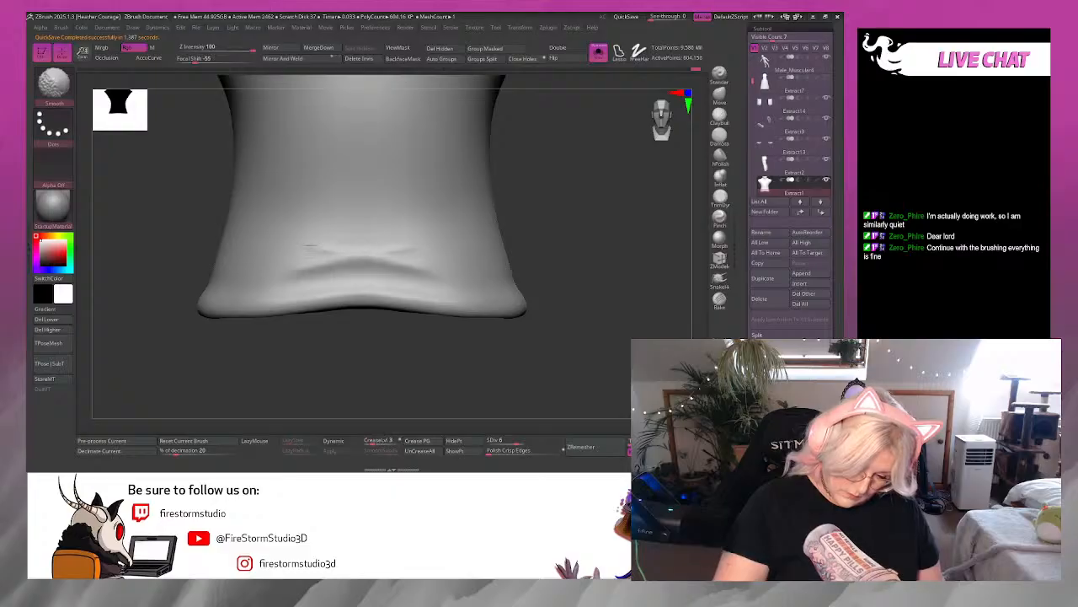
mouse_move(590, 291)
left_mouse_down("alt")
mouse_move(496, 264)
mouse_move(585, 310)
mouse_move(610, 369)
mouse_move(598, 344)
left_mouse_up("alt")
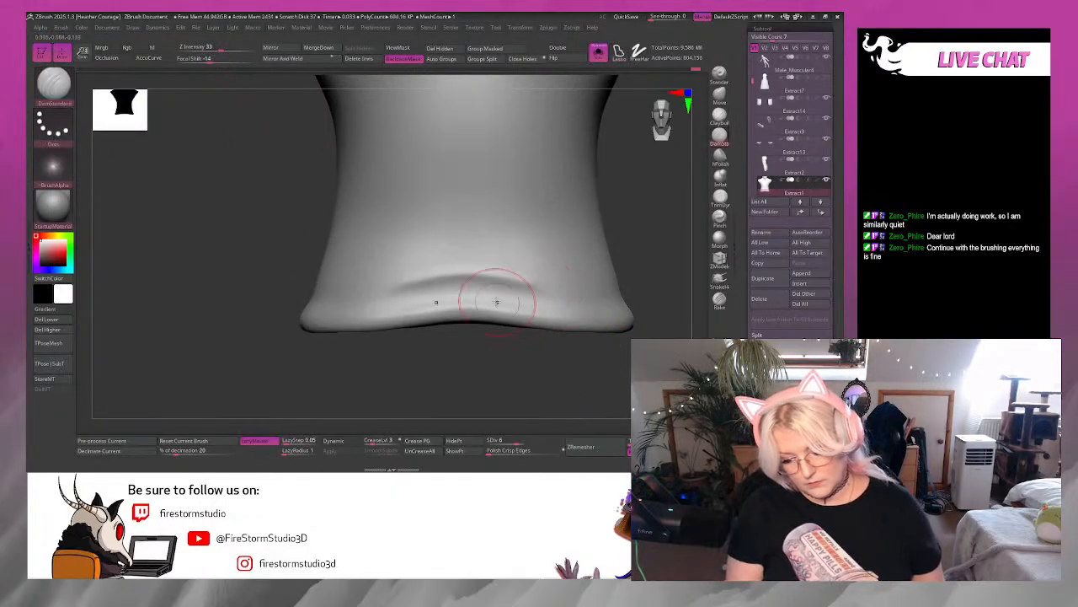
mouse_move(402, 300)
left_mouse_down()
mouse_move(543, 295)
mouse_move(420, 291)
mouse_move(541, 305)
mouse_move(512, 306)
left_mouse_up()
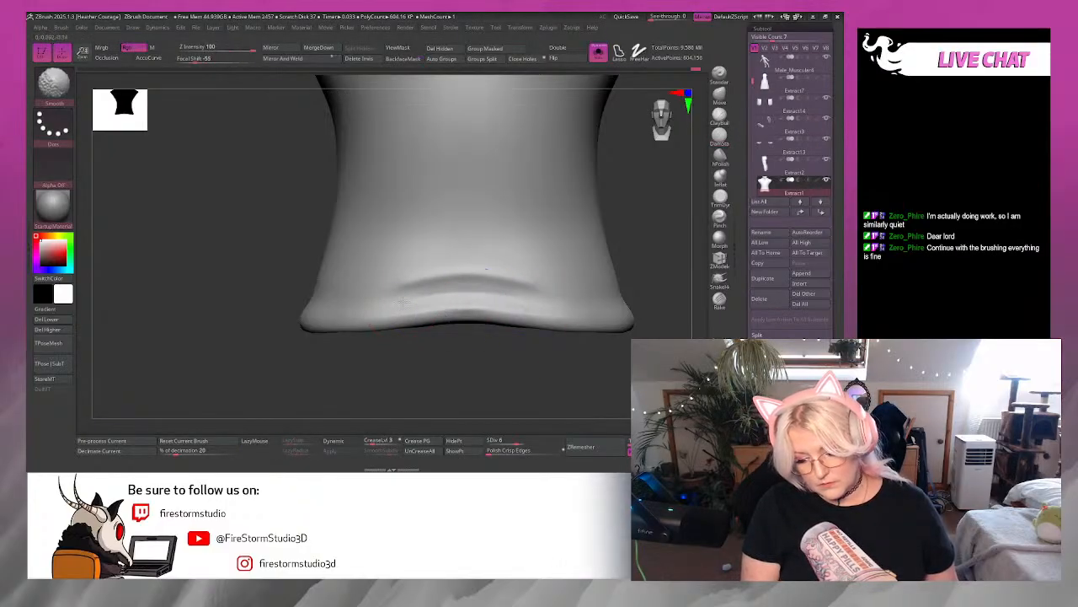
Sharpen the crease above the hem around the side and across the back with the DamStandard brush.
left_click_drag(539, 371, 472, 371)
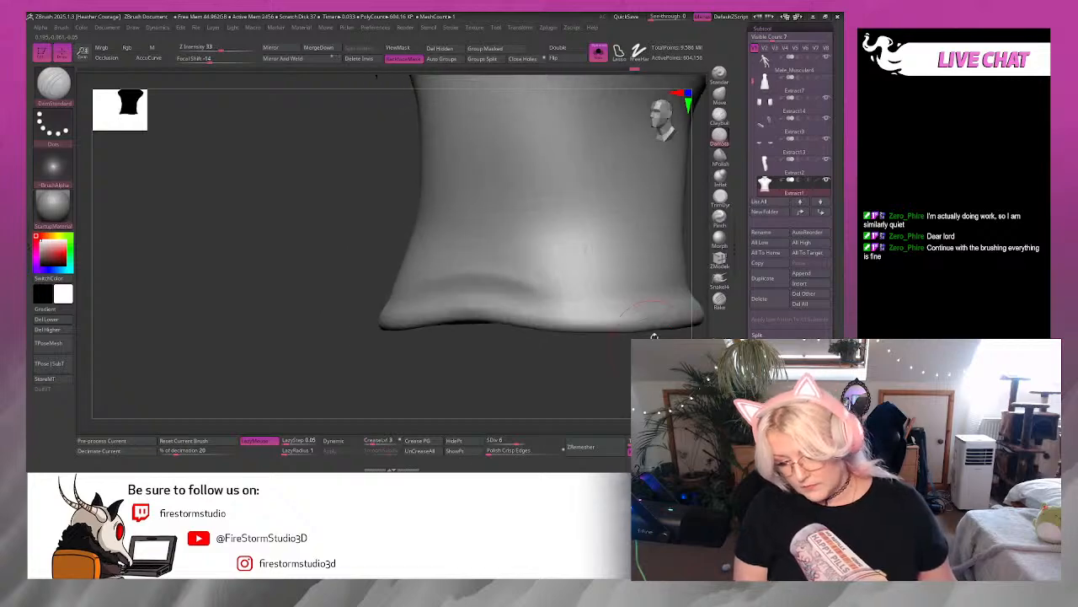
mouse_move(665, 364)
left_mouse_down()
mouse_move(587, 364)
mouse_move(495, 313)
left_mouse_up()
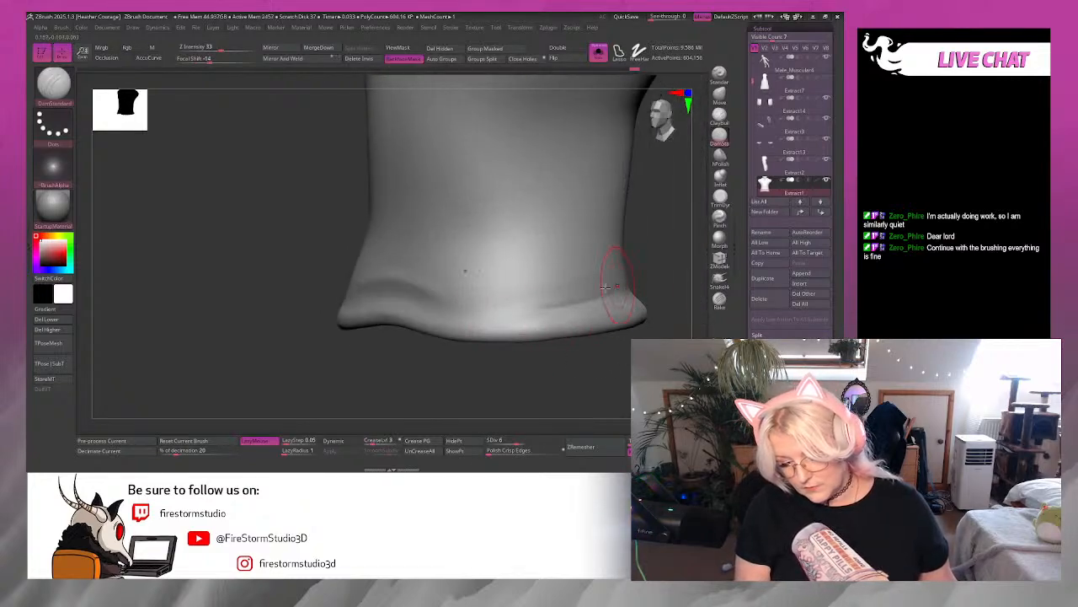
left_click_drag(510, 367, 551, 367)
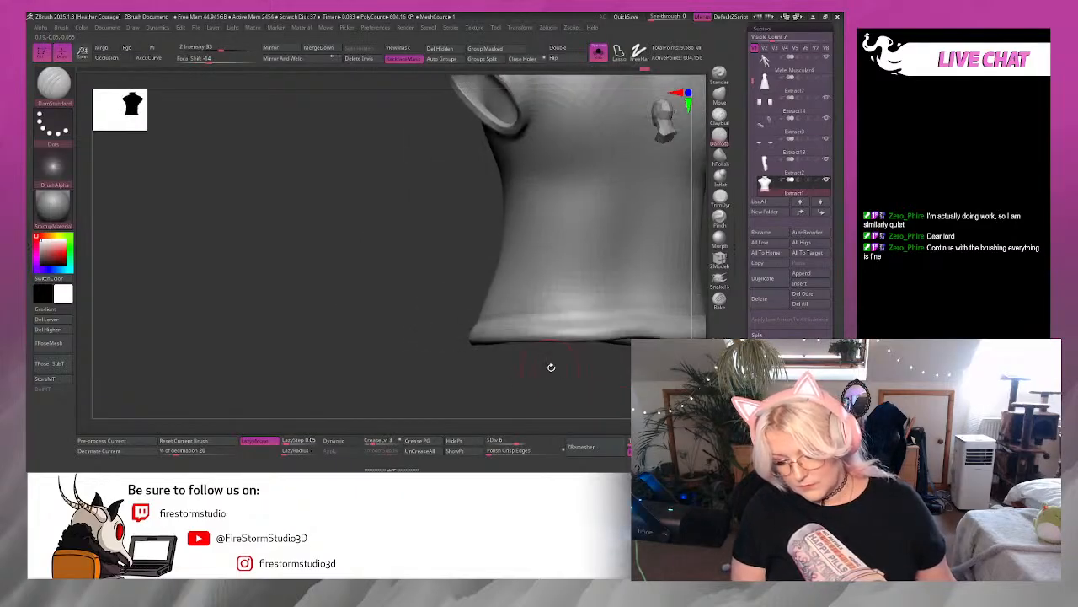
left_click_drag(618, 373, 590, 354)
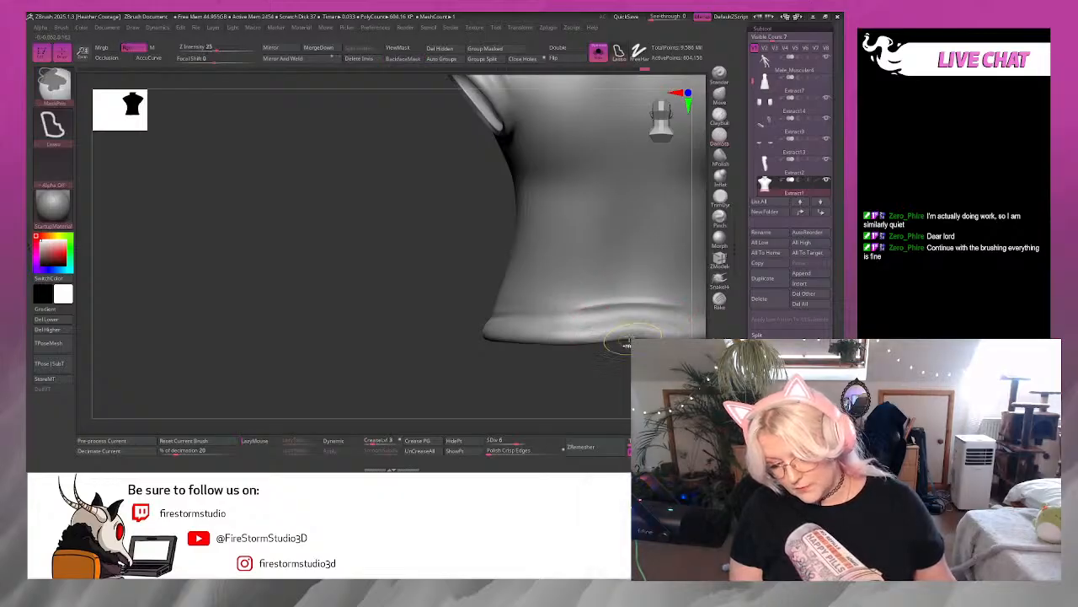
Finish and smooth the crease above the shirt's side hem, and turn off Solo mode to show the full character.
mouse_move(594, 335)
left_mouse_down()
mouse_move(667, 331)
mouse_move(595, 323)
left_mouse_up()
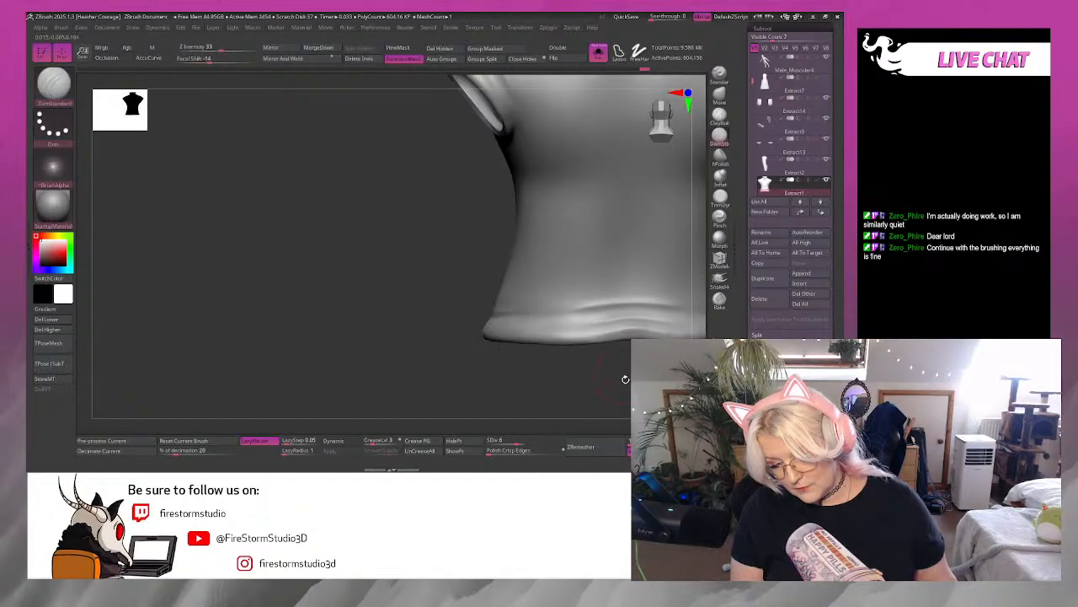
left_click_drag(623, 378, 602, 373)
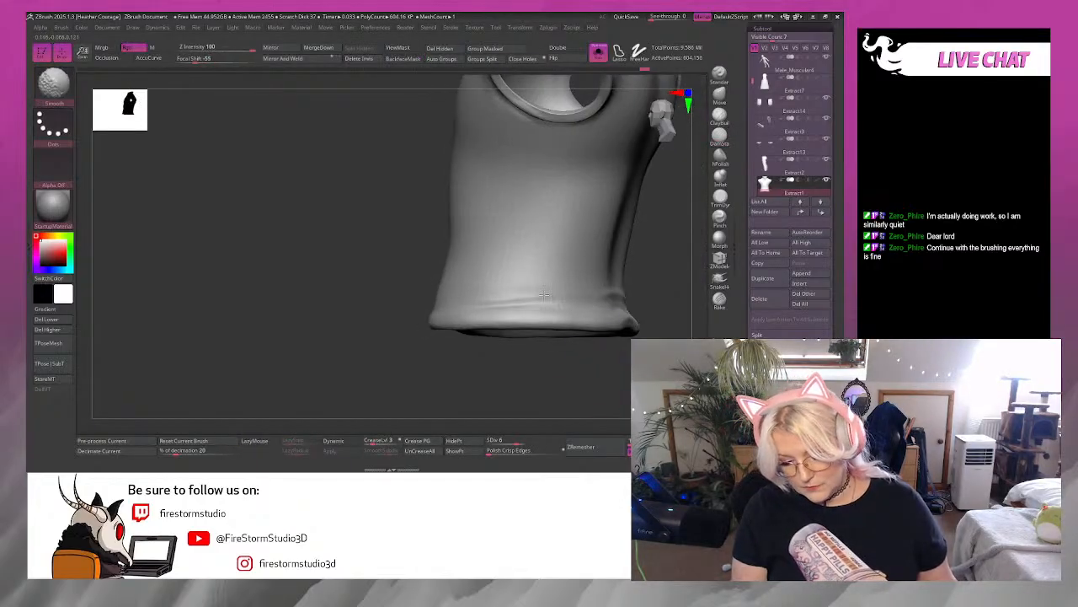
mouse_move(388, 357)
left_mouse_down()
mouse_move(397, 373)
mouse_move(645, 332)
mouse_move(551, 326)
left_mouse_up()
mouse_move(460, 371)
left_mouse_down()
mouse_move(518, 379)
mouse_move(543, 303)
left_mouse_up()
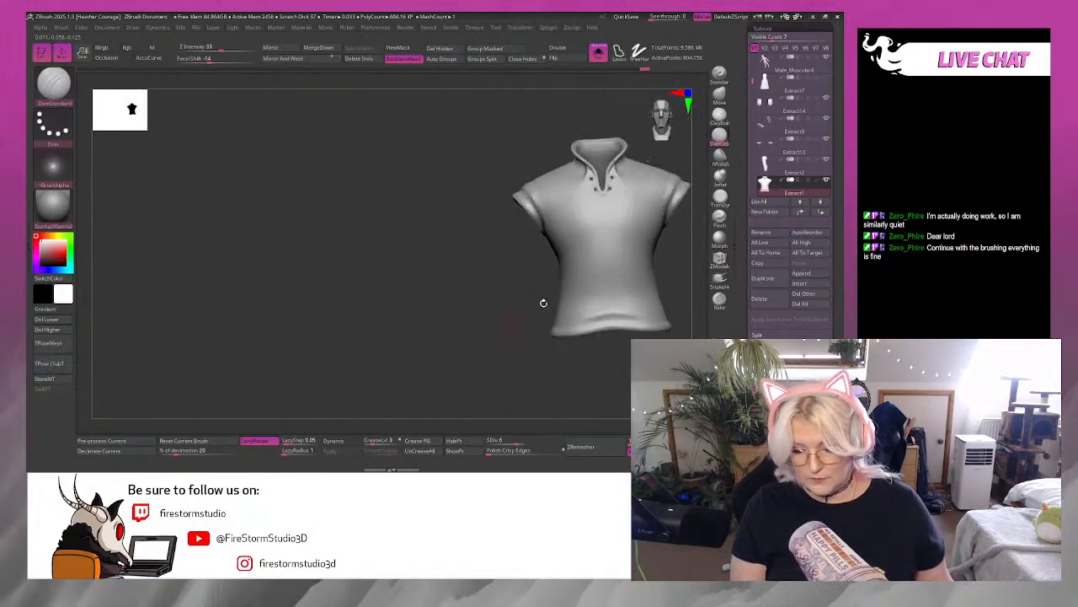
left_click_drag(681, 251, 591, 255, "alt")
left_click(660, 129)
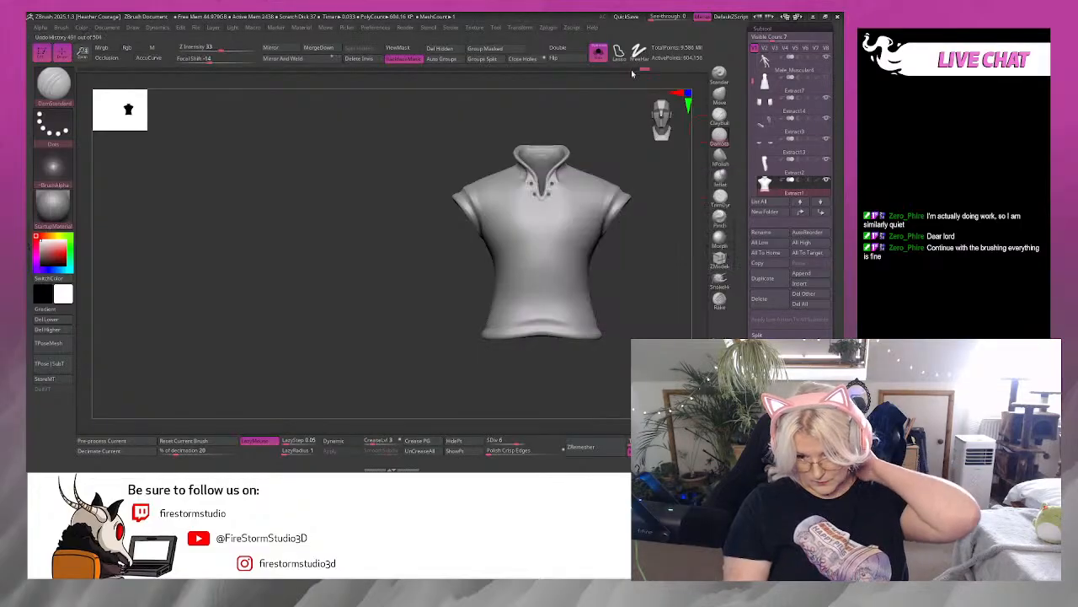
left_click(598, 53)
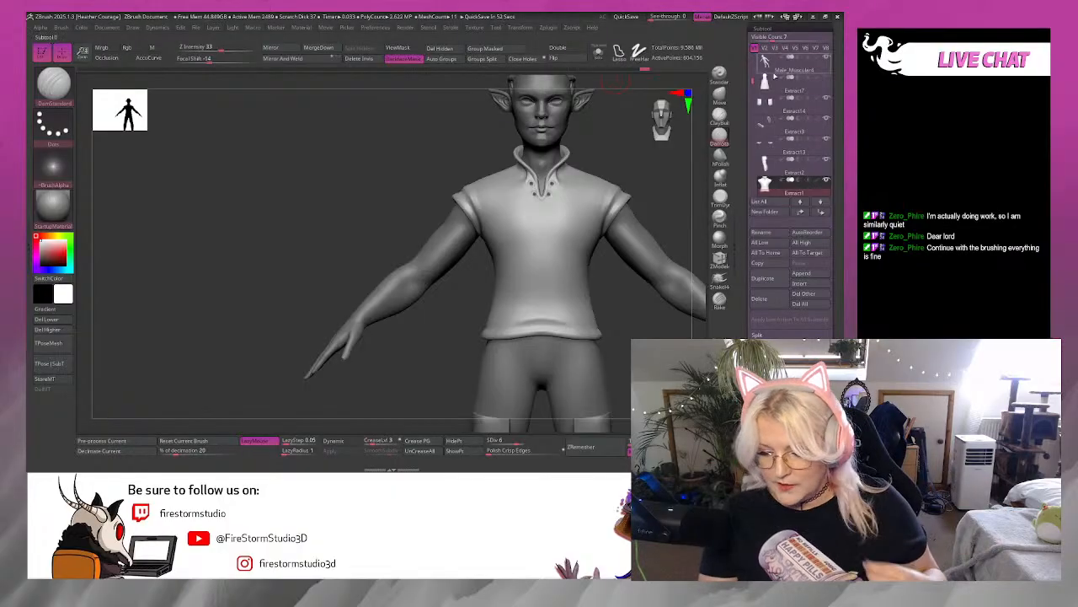
Hide the knee patches and make the trousers (Extract2) the active subtool.
left_click_drag(754, 81, 753, 107)
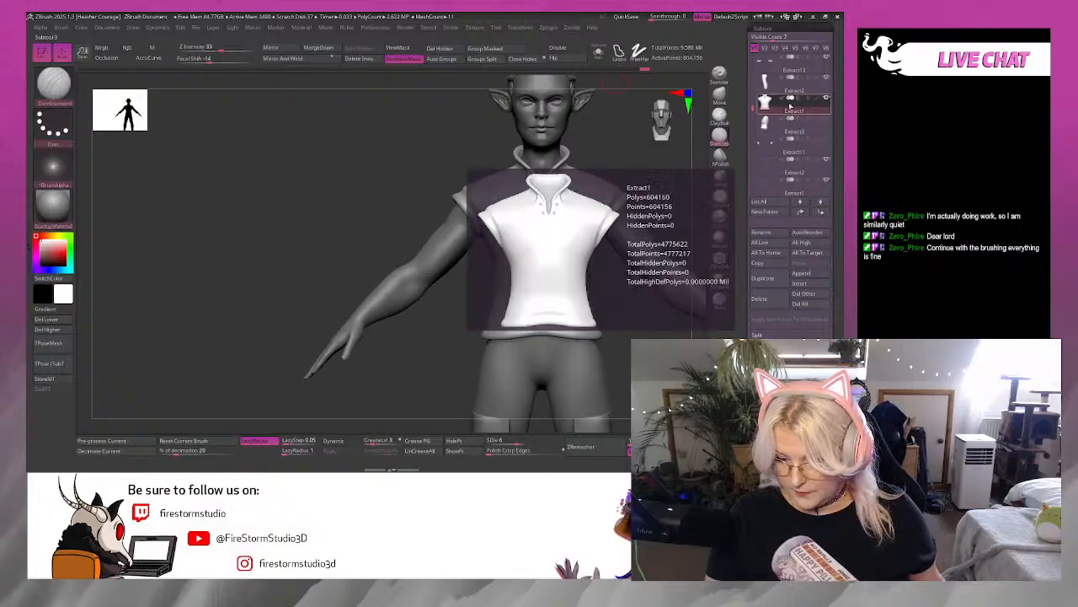
left_click(819, 88)
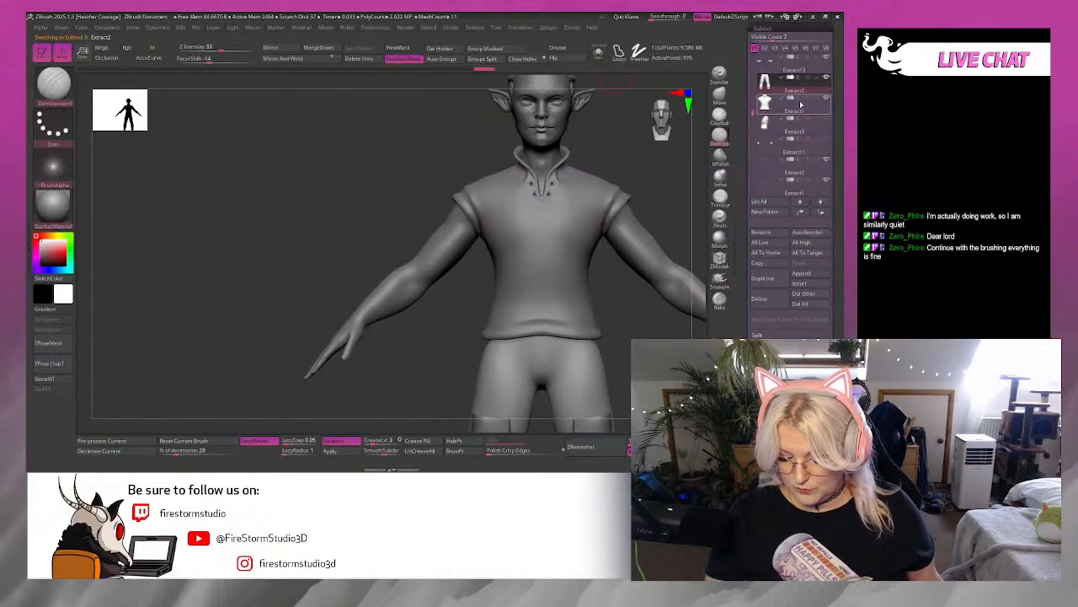
left_click_drag(655, 331, 577, 287)
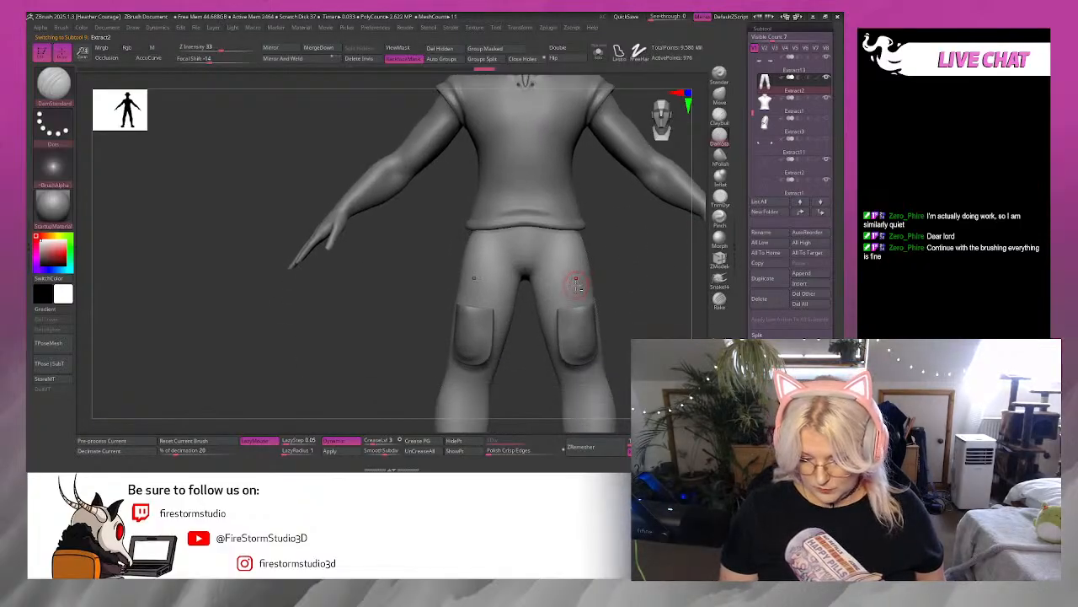
left_click_drag(638, 310, 665, 329)
left_click(568, 341, "alt")
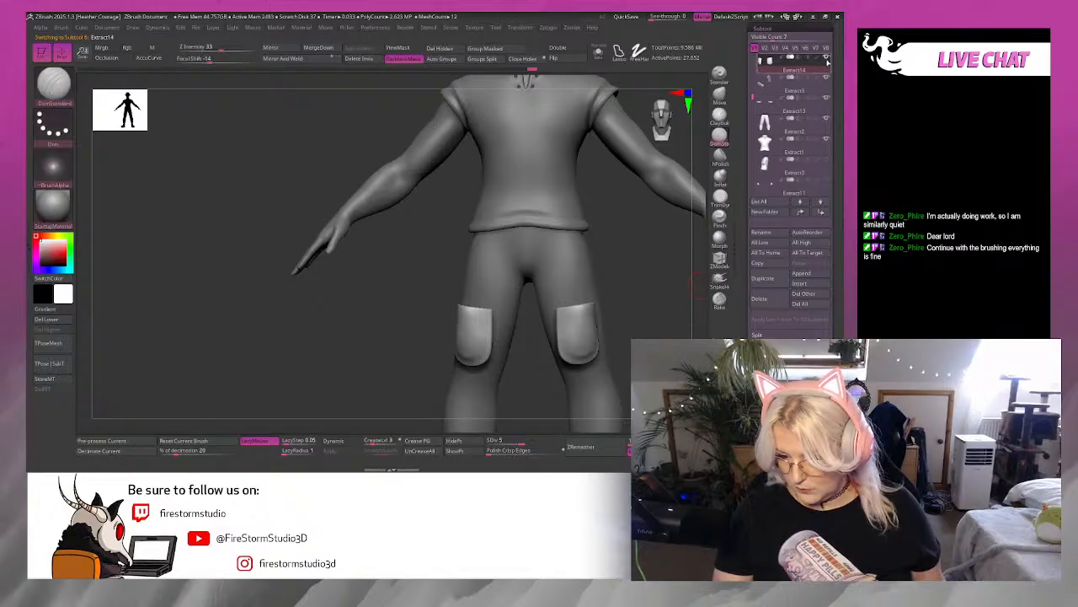
left_click(582, 276, "alt")
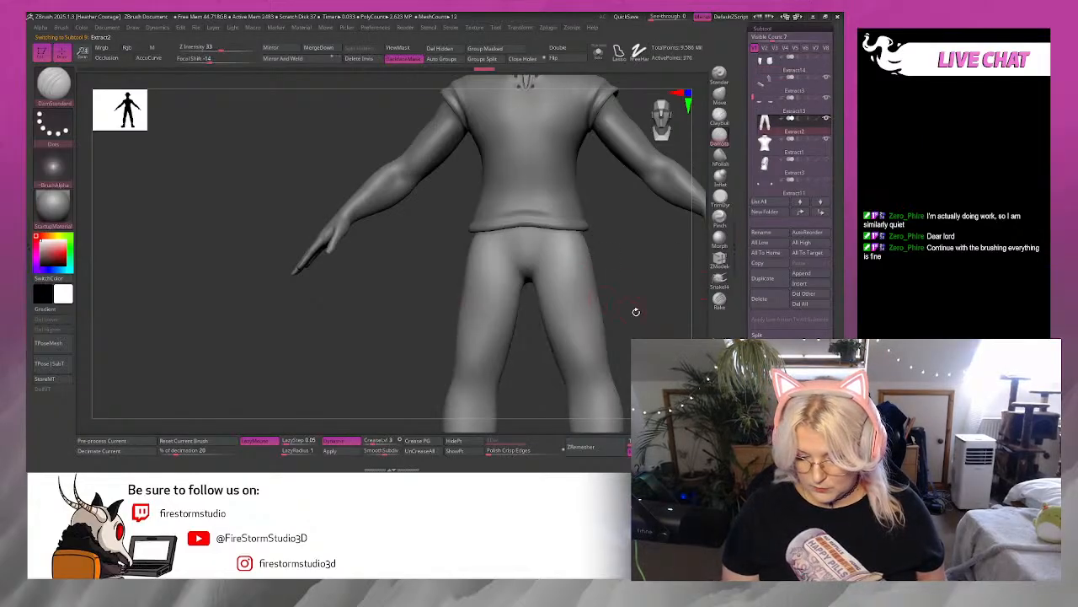
left_click_drag(635, 308, 647, 326)
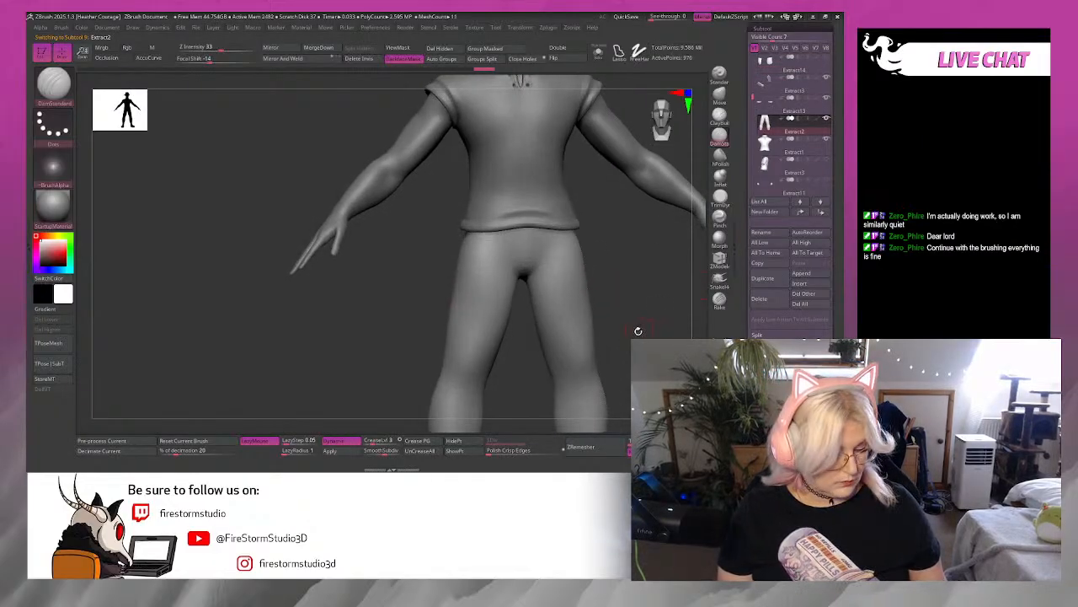
Reshape the crotch and upper front of the trousers with the Move Topological brush.
key("b")
key("m")
key("t")
key("space")
left_click_drag(639, 293, 643, 292)
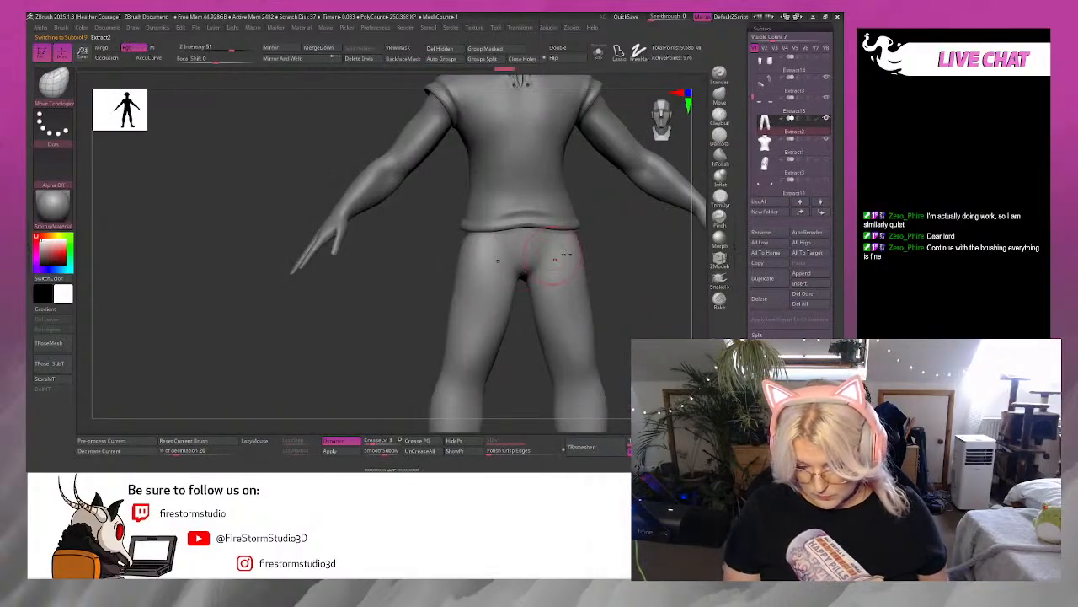
left_click_drag(605, 261, 590, 282)
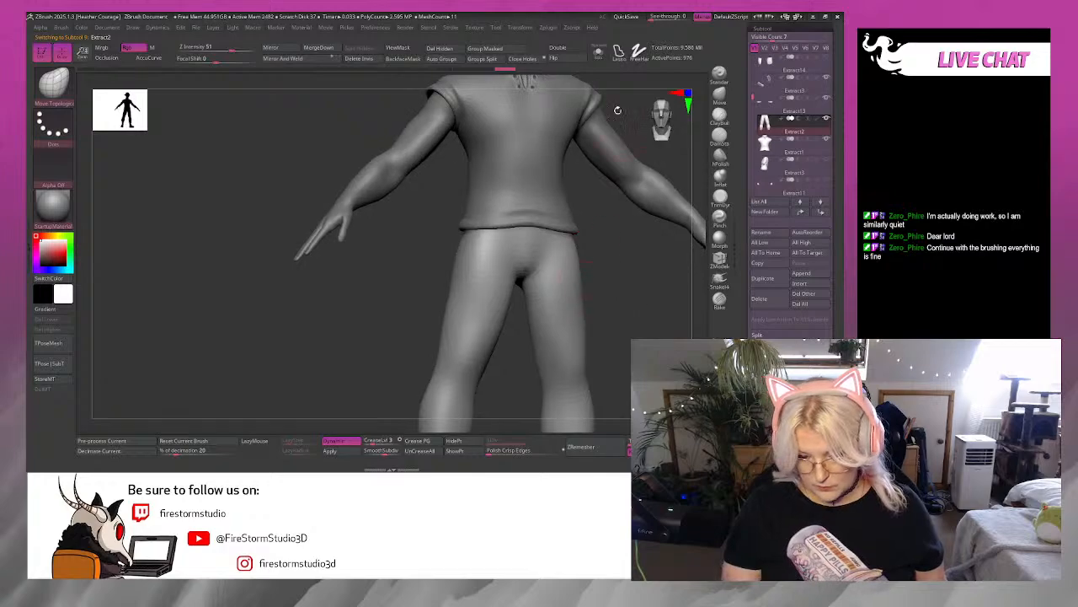
left_click(598, 53)
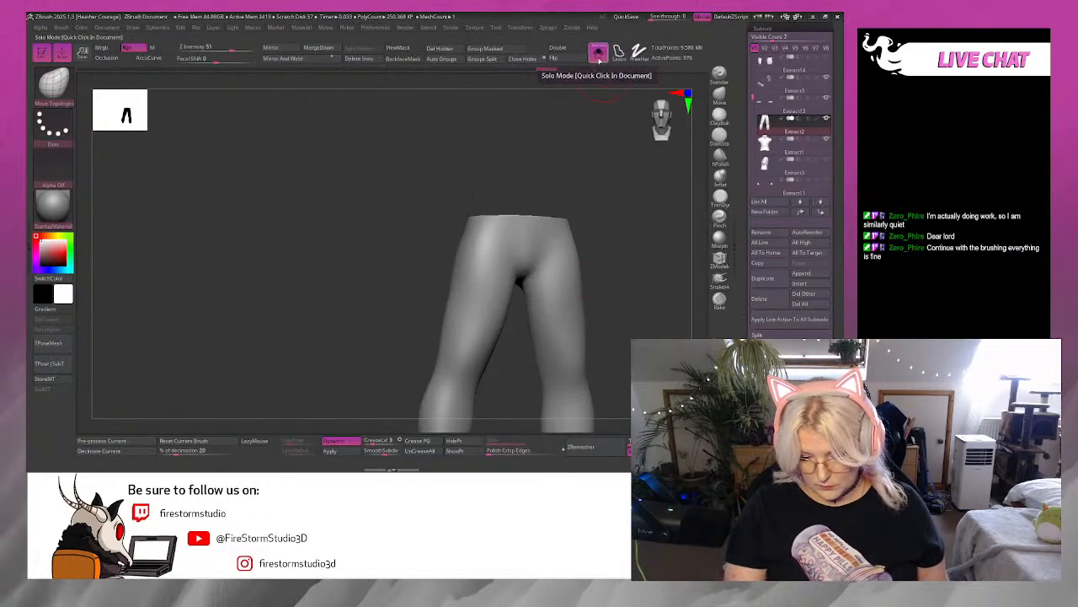
left_click(599, 53)
key("space")
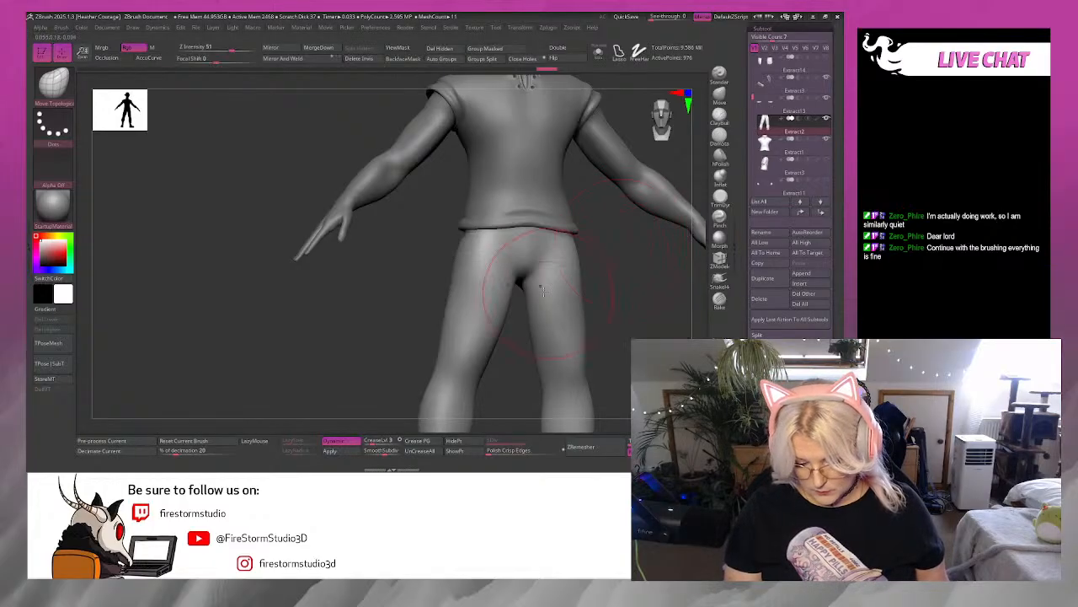
left_click_drag(632, 323, 616, 322)
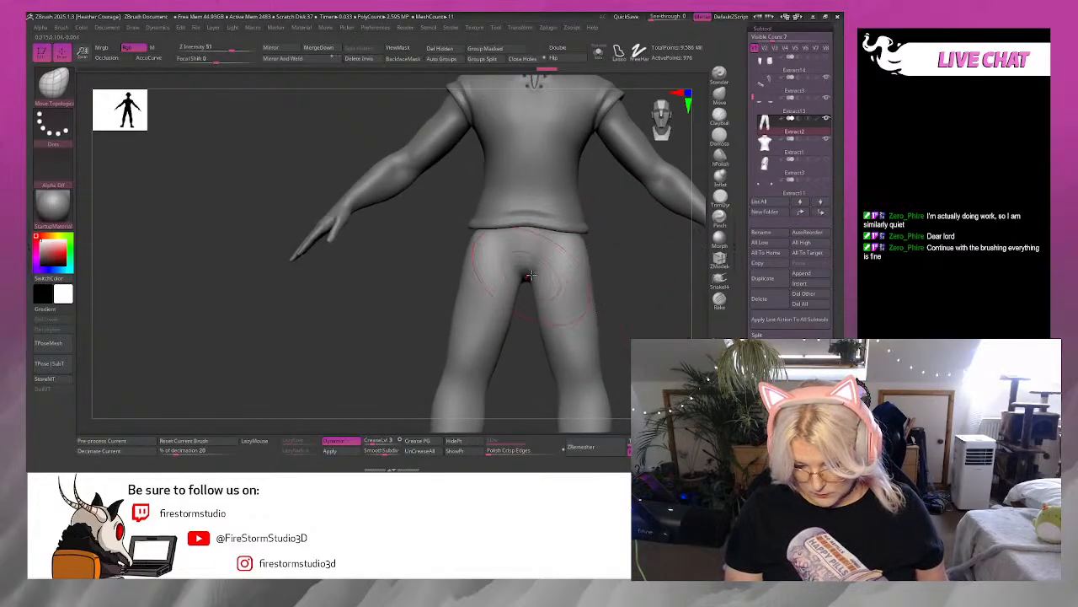
left_click_drag(672, 124, 666, 141)
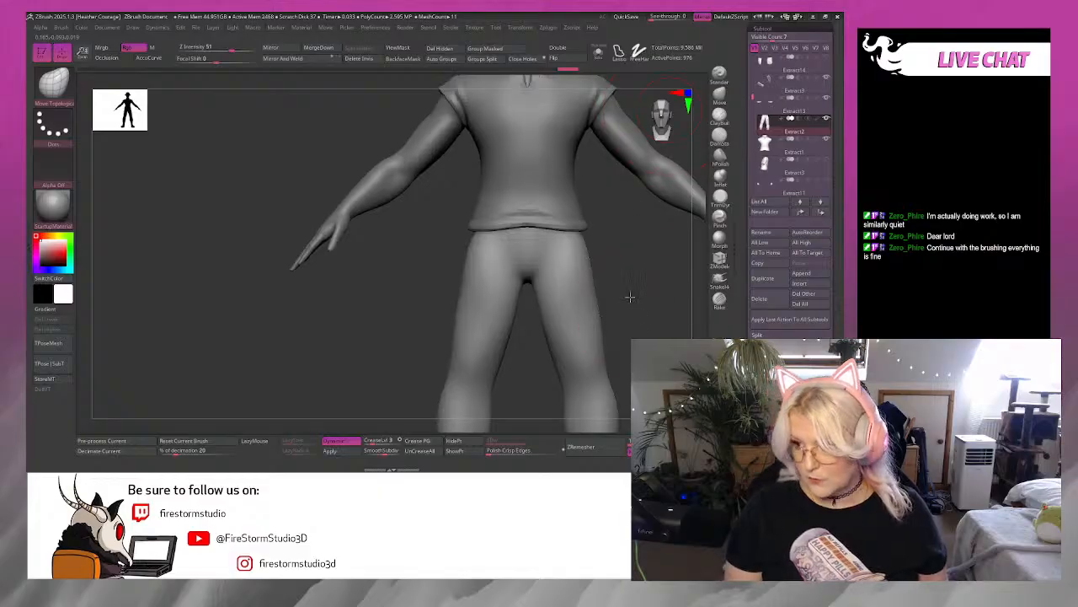
Widen the trousers' lower legs and ankle openings with the Move Topological brush.
mouse_move(631, 296)
left_mouse_down("alt")
mouse_move(602, 239)
mouse_move(599, 299)
left_mouse_up("alt")
left_click_drag(538, 337, 530, 337)
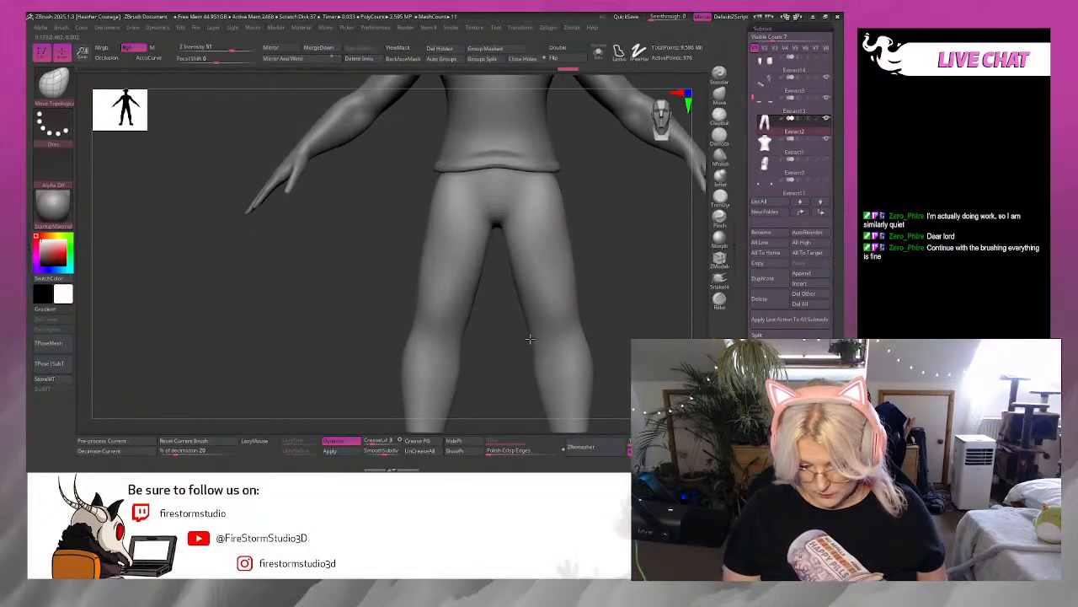
left_click_drag(620, 292, 617, 223, "alt")
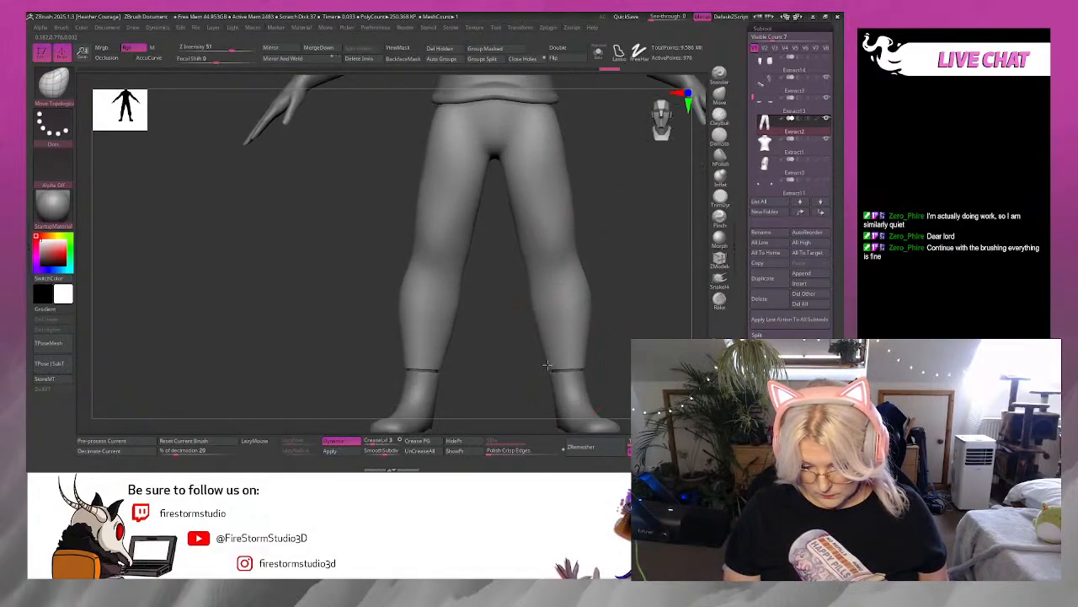
mouse_move(547, 365)
left_mouse_down()
mouse_move(538, 366)
mouse_move(592, 364)
left_mouse_up()
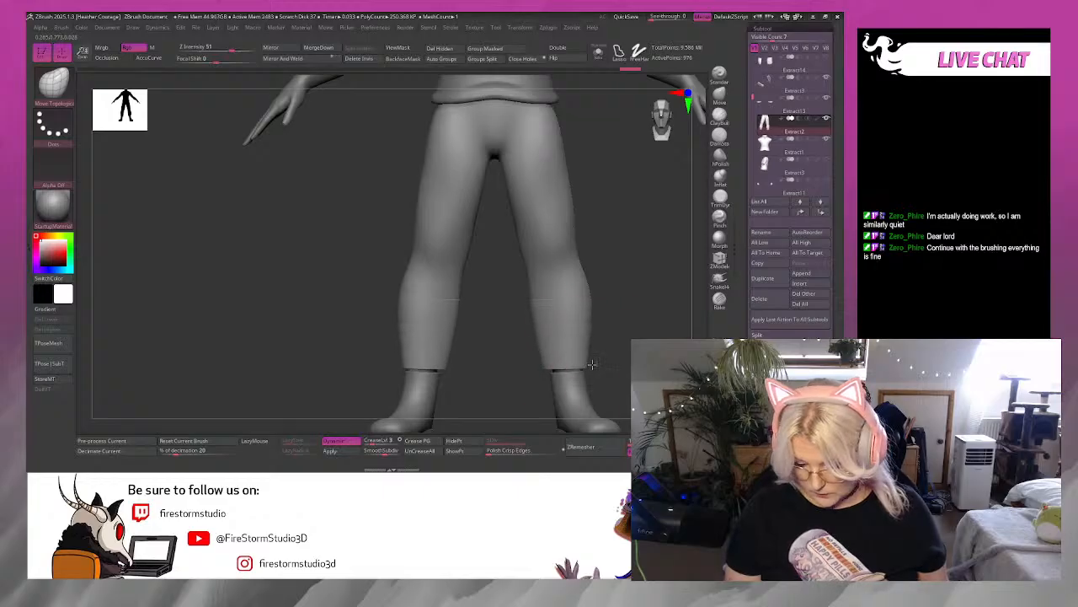
left_click_drag(589, 303, 589, 289)
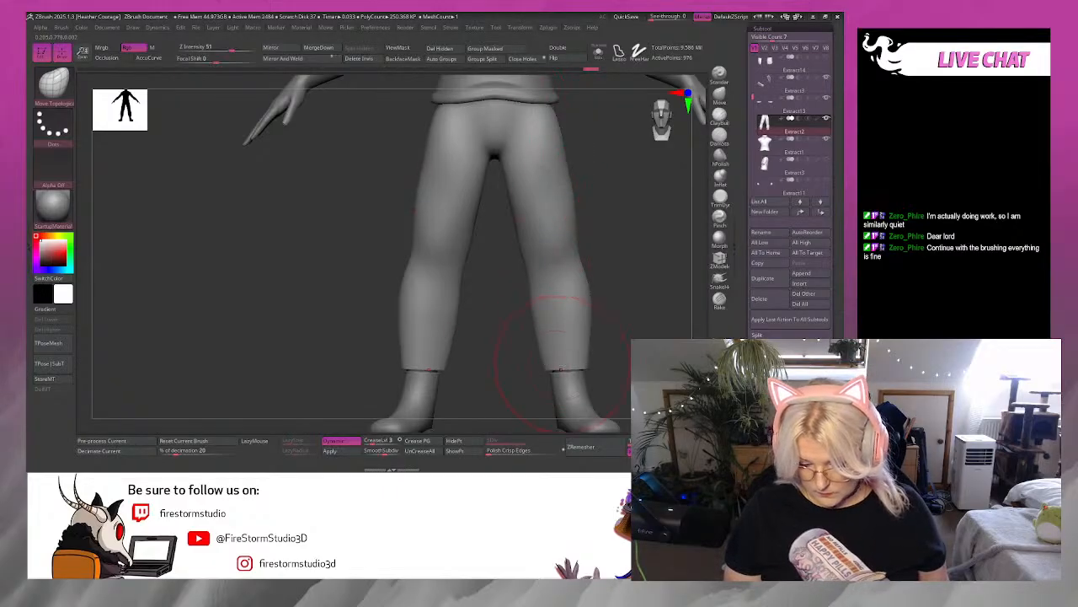
left_click_drag(626, 312, 588, 289, "alt")
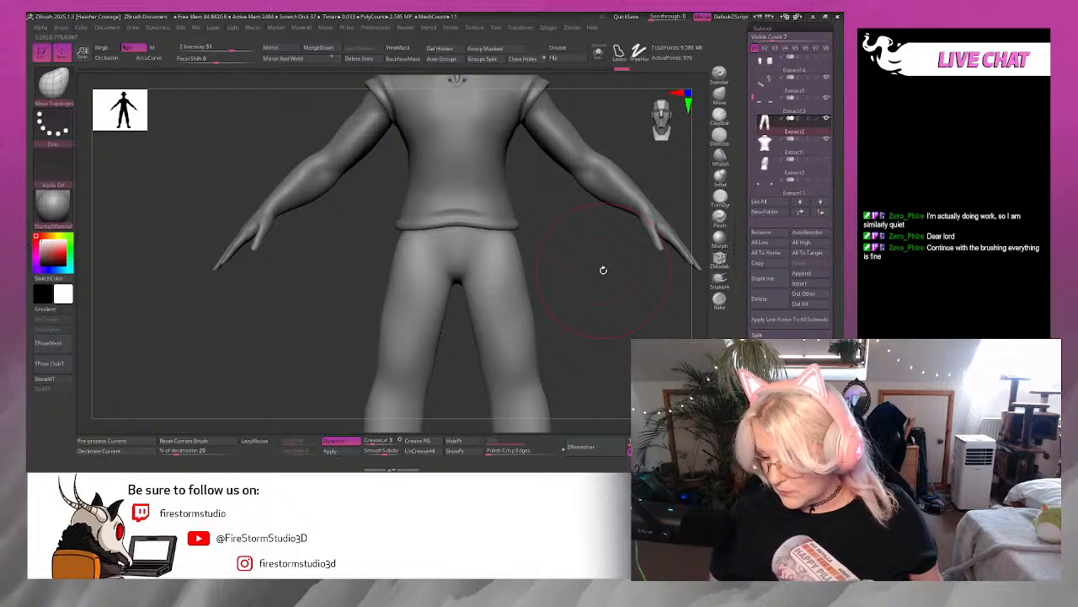
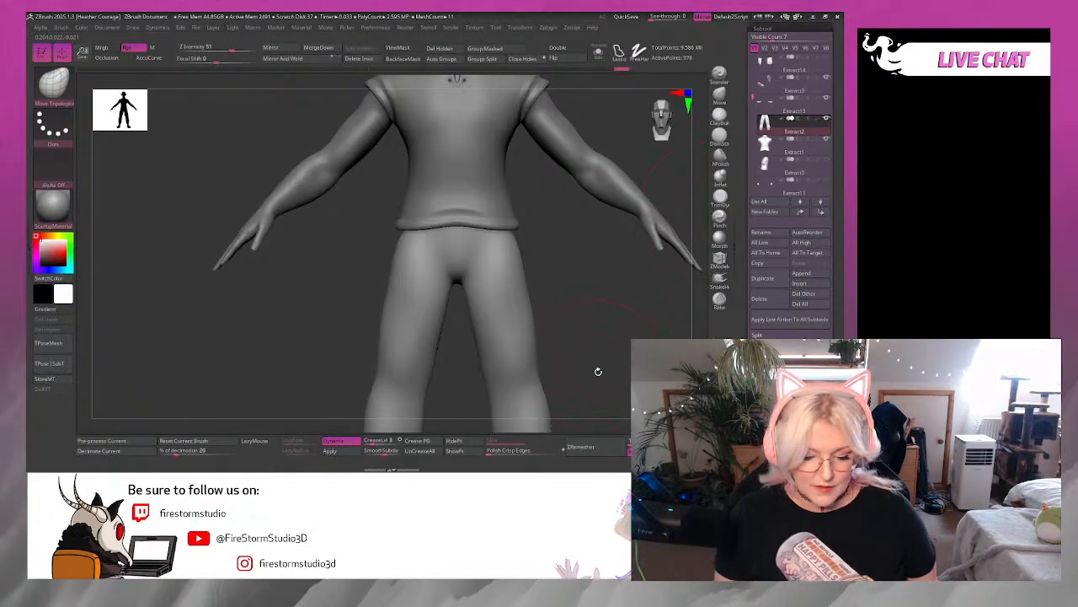
Adjust the trousers' inner thighs and knee area with the Move Topological brush for a looser fit.
left_click_drag(599, 370, 531, 281, "alt")
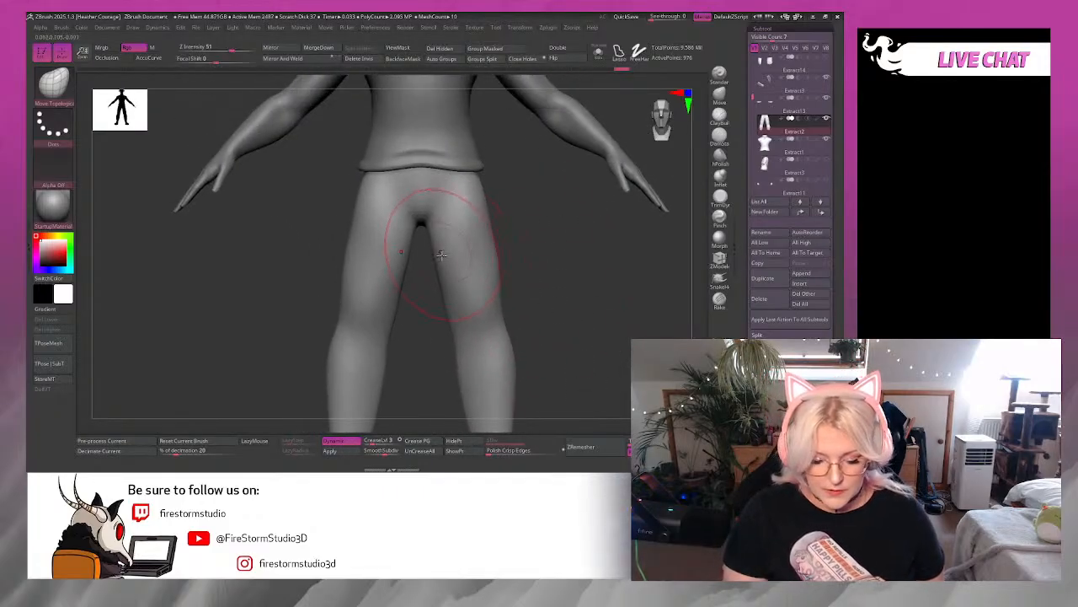
mouse_move(430, 255)
left_mouse_down()
mouse_move(409, 263)
mouse_move(450, 339)
left_mouse_up()
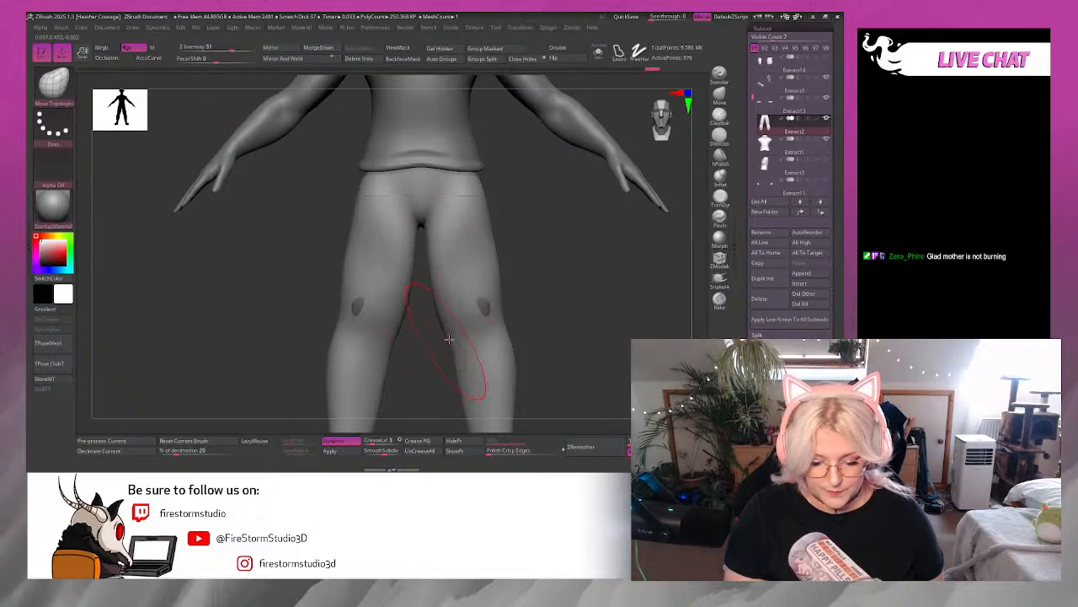
left_click_drag(531, 313, 586, 303)
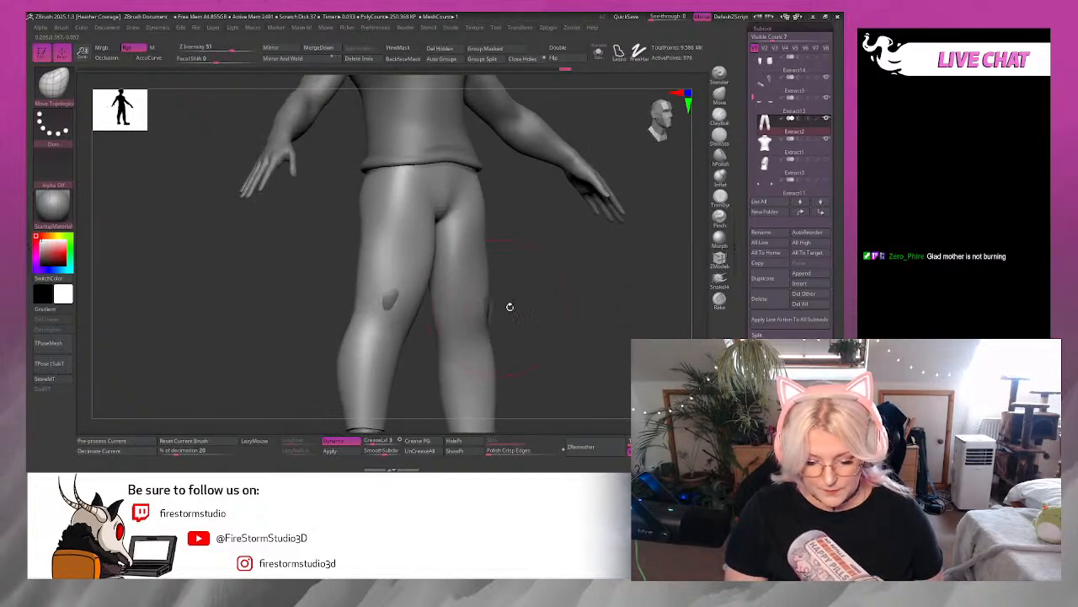
mouse_move(510, 307)
left_mouse_down()
mouse_move(546, 323)
mouse_move(561, 298)
mouse_move(578, 193)
left_mouse_up()
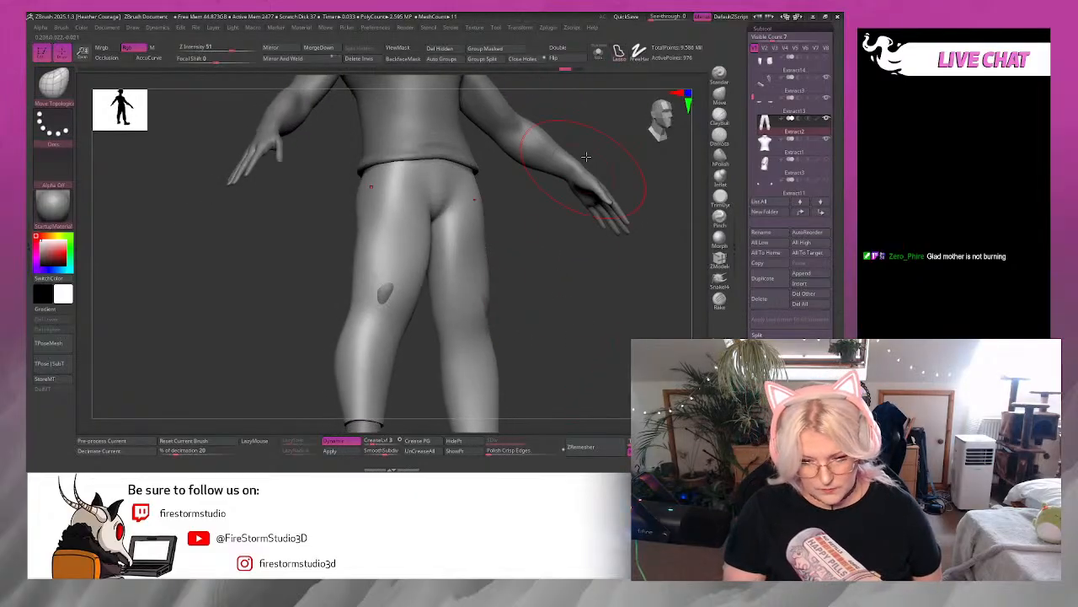
left_click(574, 52)
left_click(574, 53)
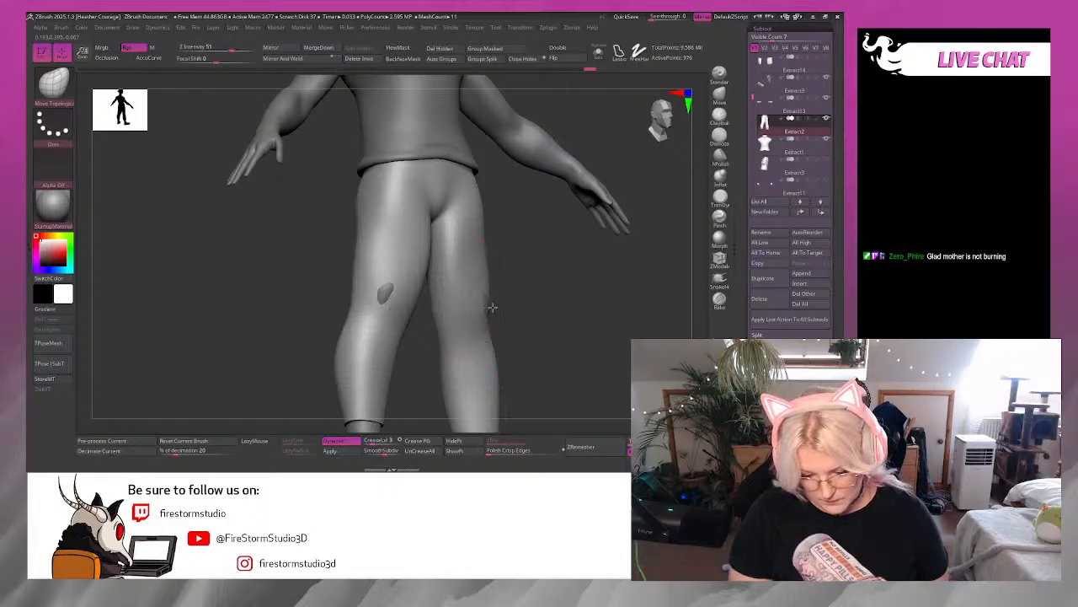
left_click_drag(518, 311, 549, 253)
Isolate the trousers with Solo mode, undo the last change and inspect the legs from below.
left_click(598, 53)
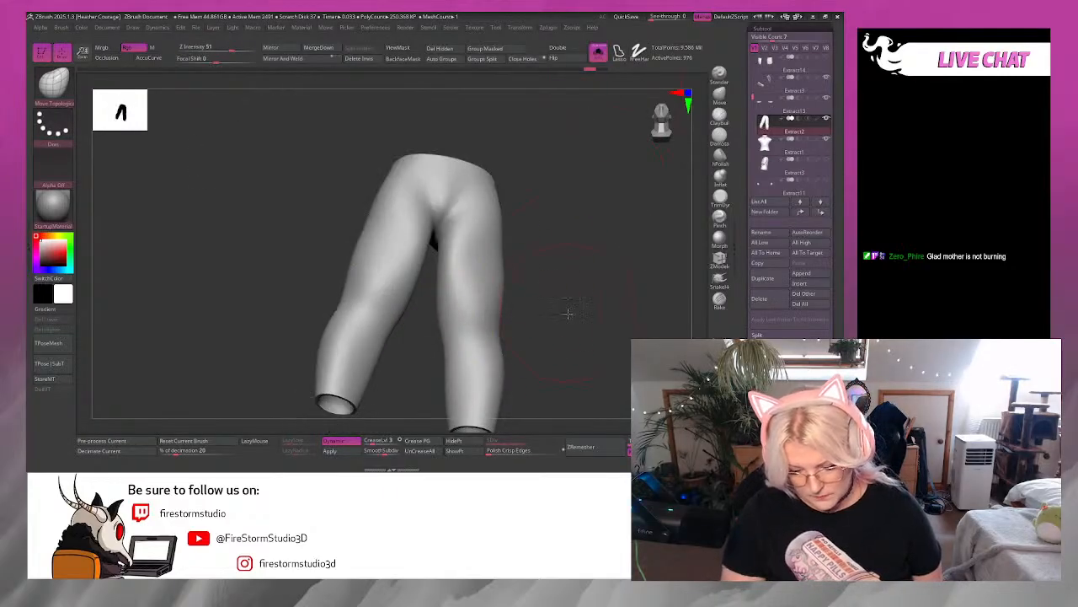
mouse_move(568, 308)
left_mouse_down()
mouse_move(464, 207)
mouse_move(469, 192)
left_mouse_up()
key("ctrl+z")
mouse_move(619, 228)
left_mouse_down()
mouse_move(573, 350)
mouse_move(585, 373)
mouse_move(637, 334)
mouse_move(634, 272)
left_mouse_up()
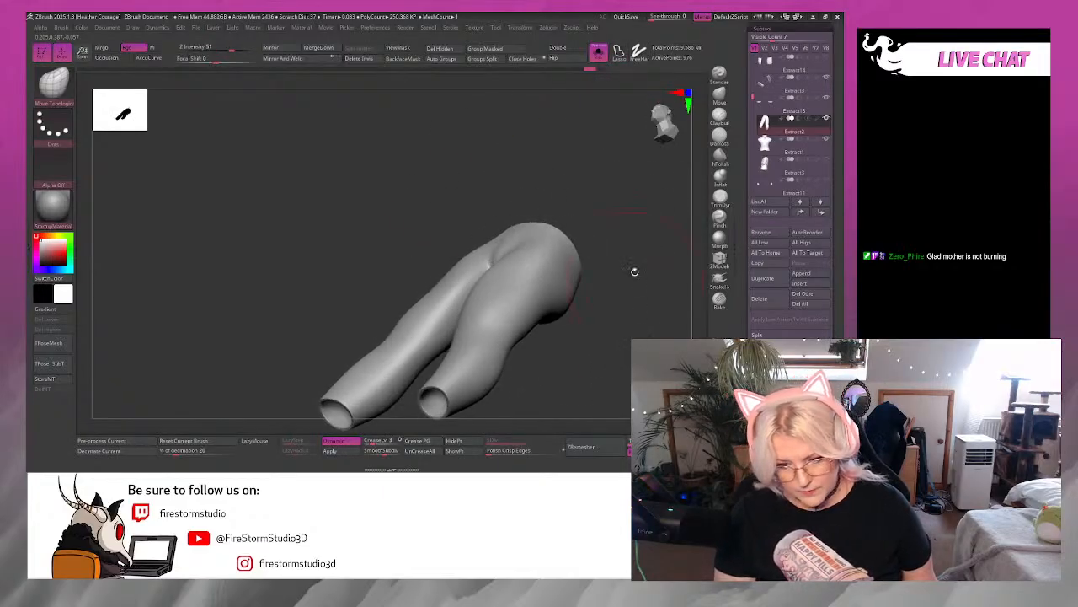
Try double-sided display and flipped normals on the isolated trousers, and undo the normal flip.
left_click(576, 49)
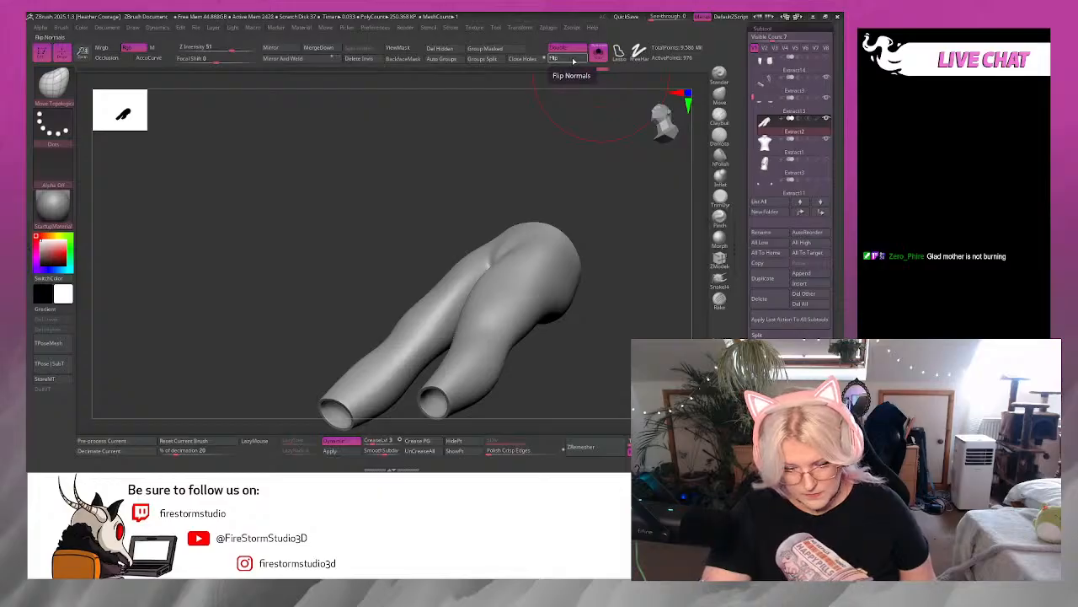
left_click_drag(489, 293, 480, 267)
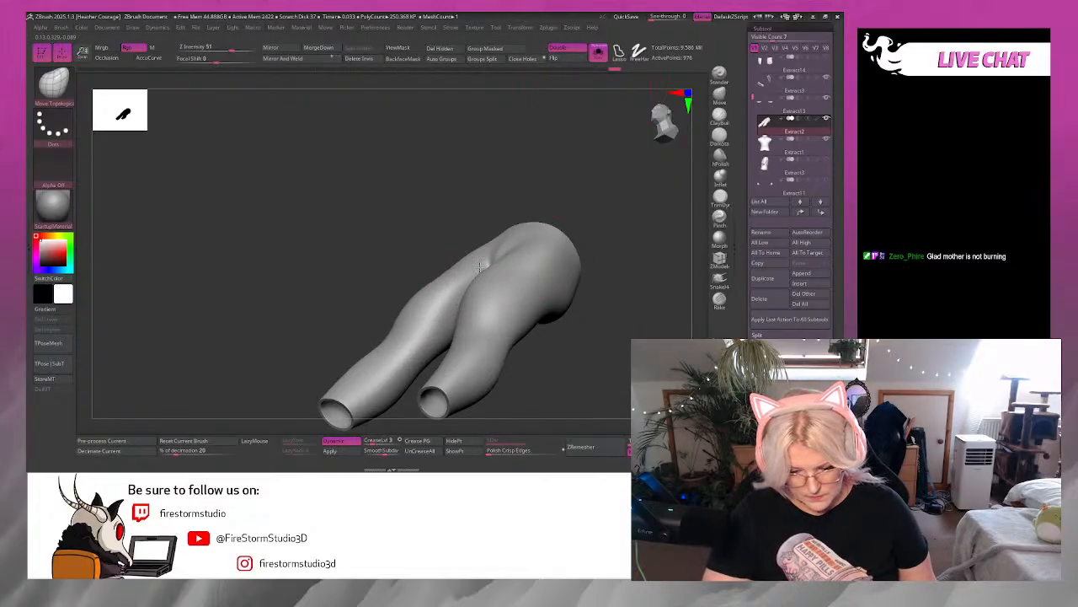
left_click(568, 49)
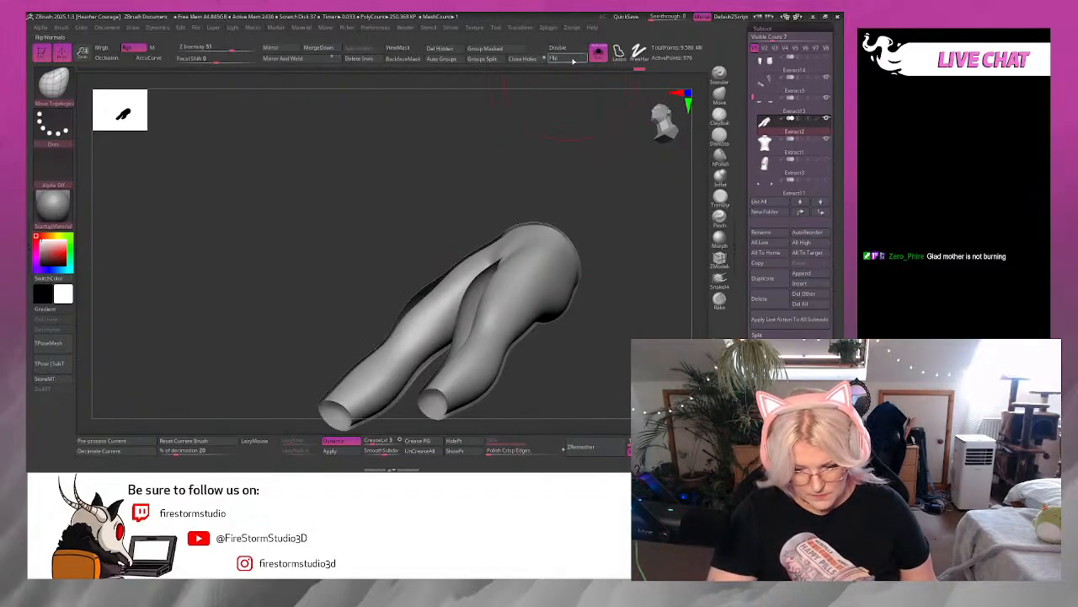
key("ctrl+z")
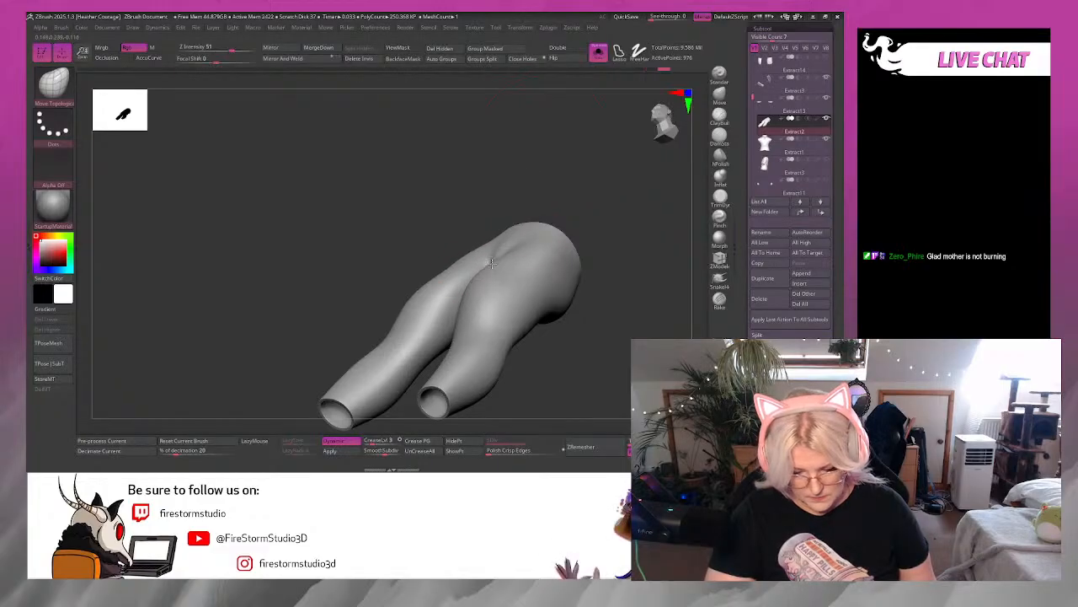
mouse_move(575, 165)
left_mouse_down("shift")
mouse_move(601, 222)
mouse_move(590, 289)
left_mouse_up("shift")
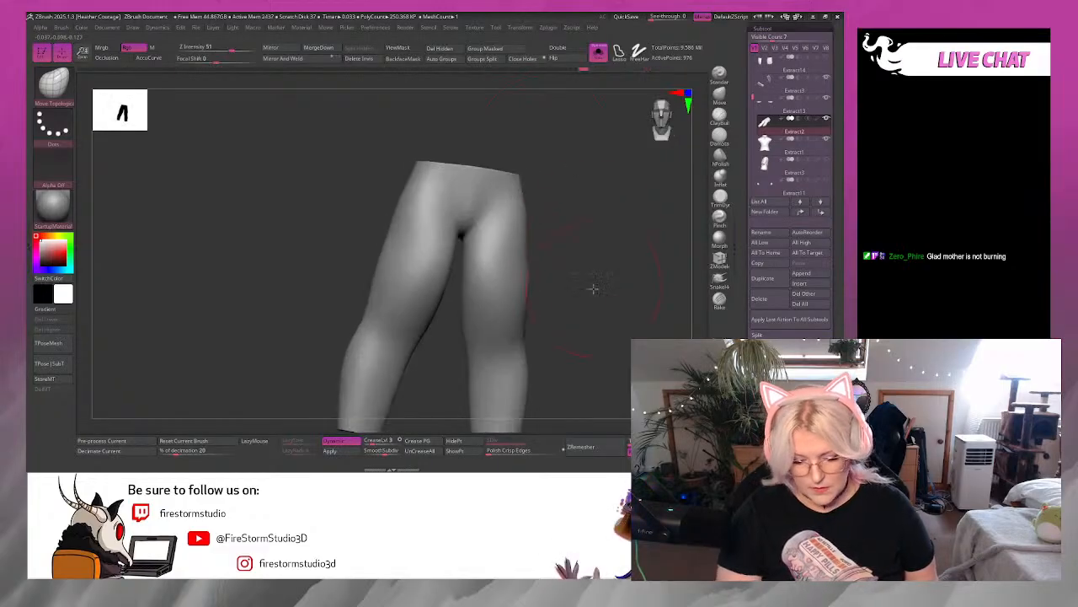
Undo the flipped normals on the isolated trousers and restore their double-sided display.
key("ctrl+z")
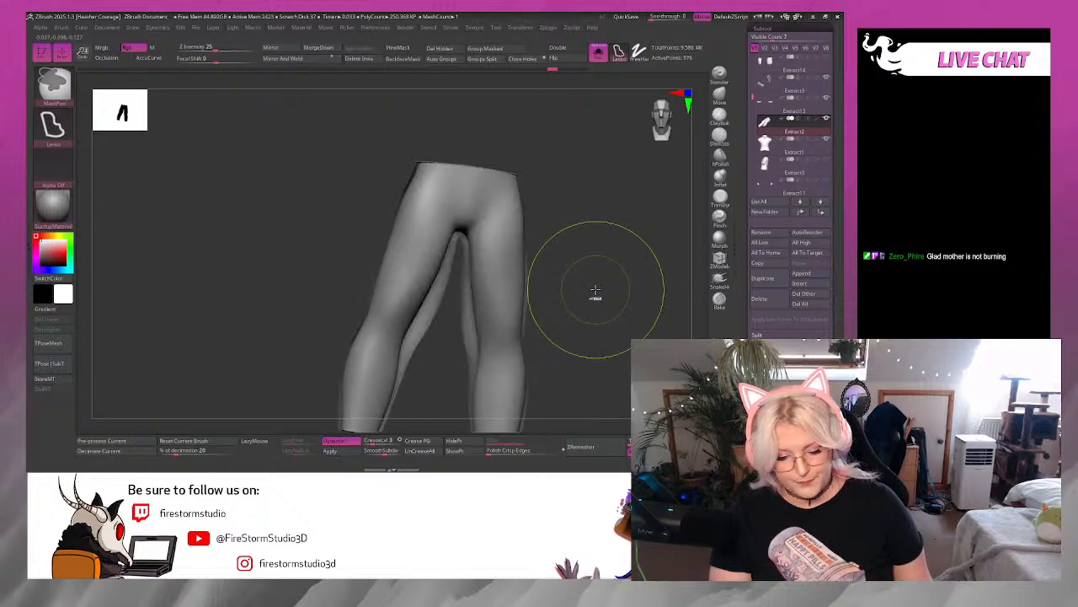
key("ctrl+z")
key("ctrl+z")
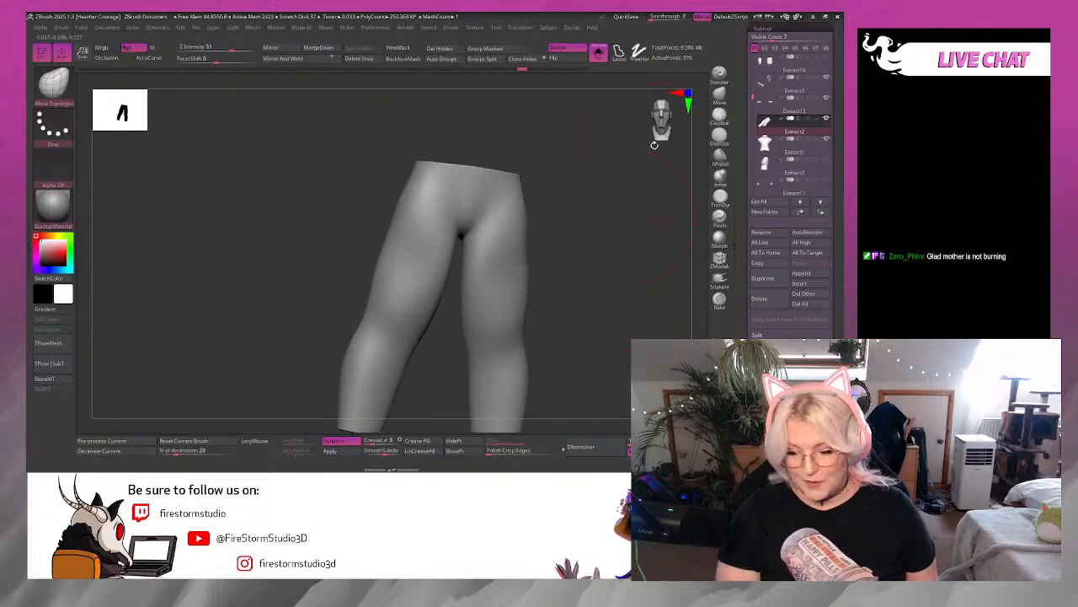
left_click_drag(654, 145, 614, 248)
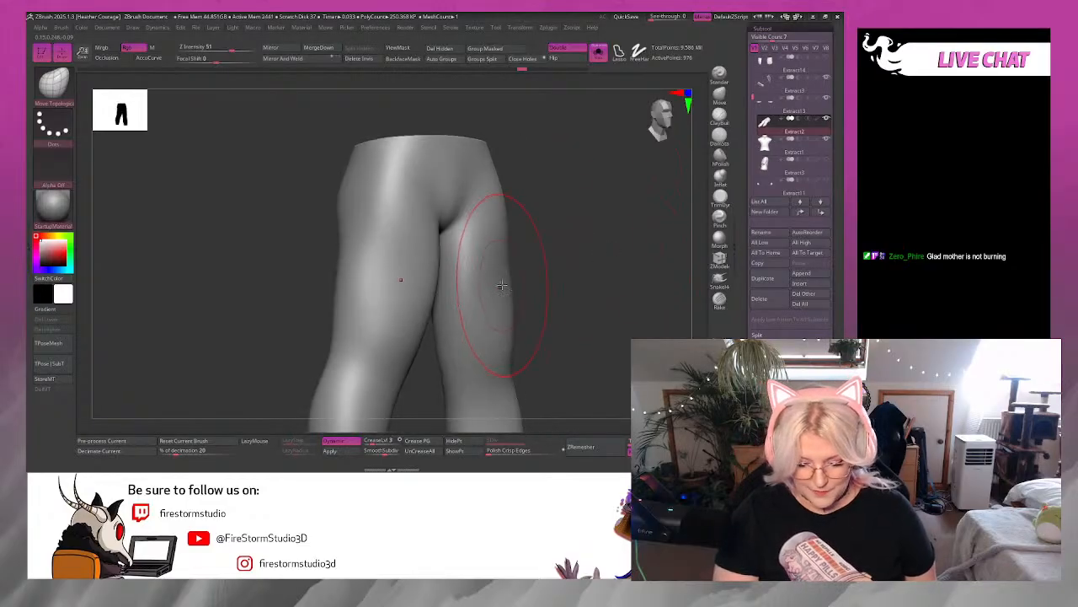
left_click_drag(502, 286, 508, 282)
key("ctrl+z")
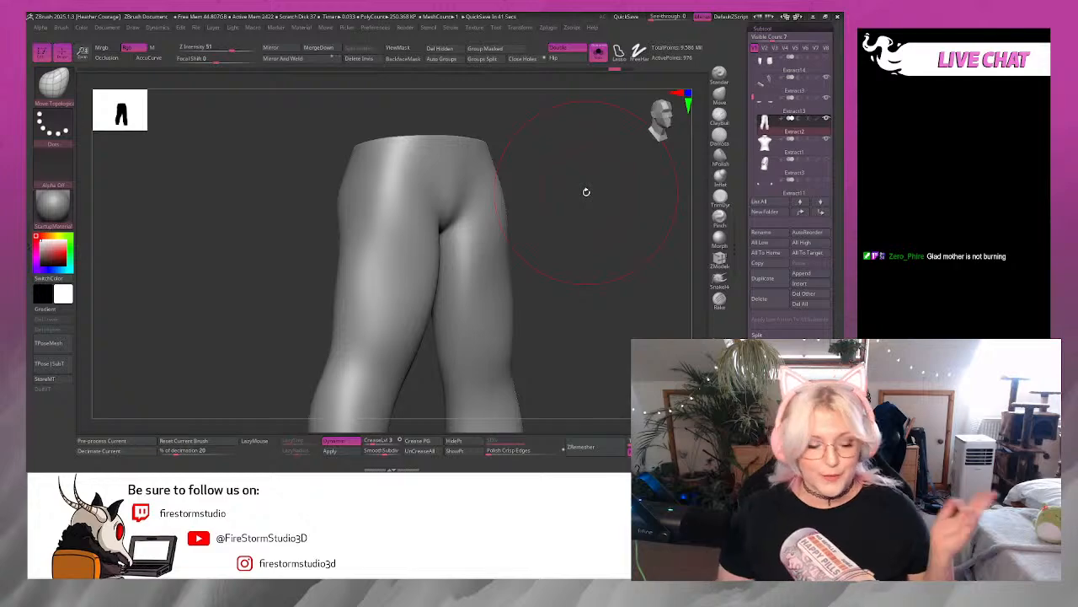
Reshape the back of the trousers' lower legs and widen the ankle openings in profile with the Move Topological brush.
left_click_drag(586, 191, 636, 324)
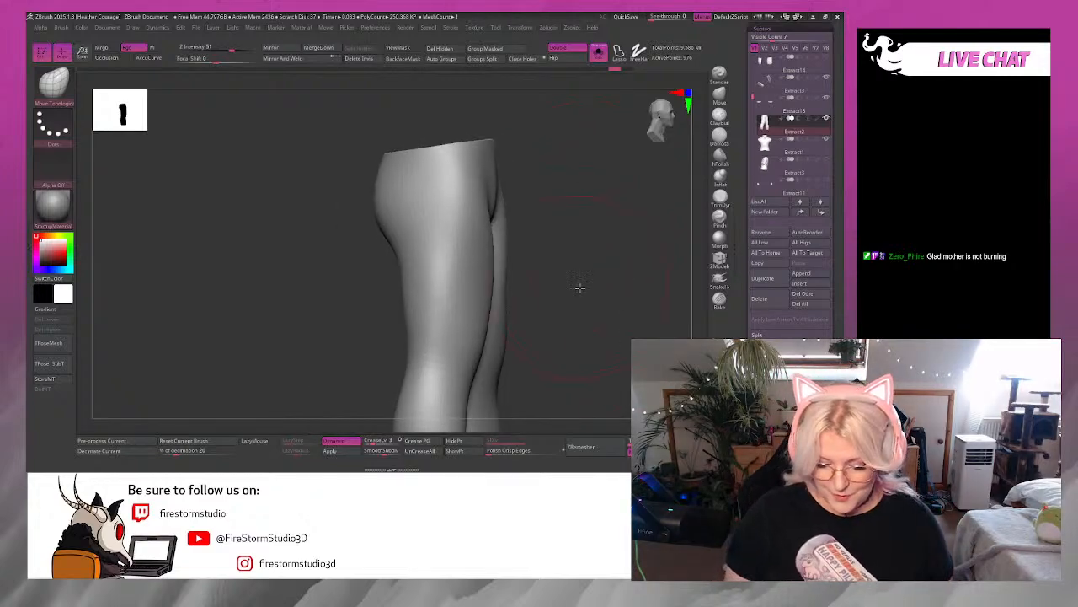
left_click_drag(578, 287, 422, 277)
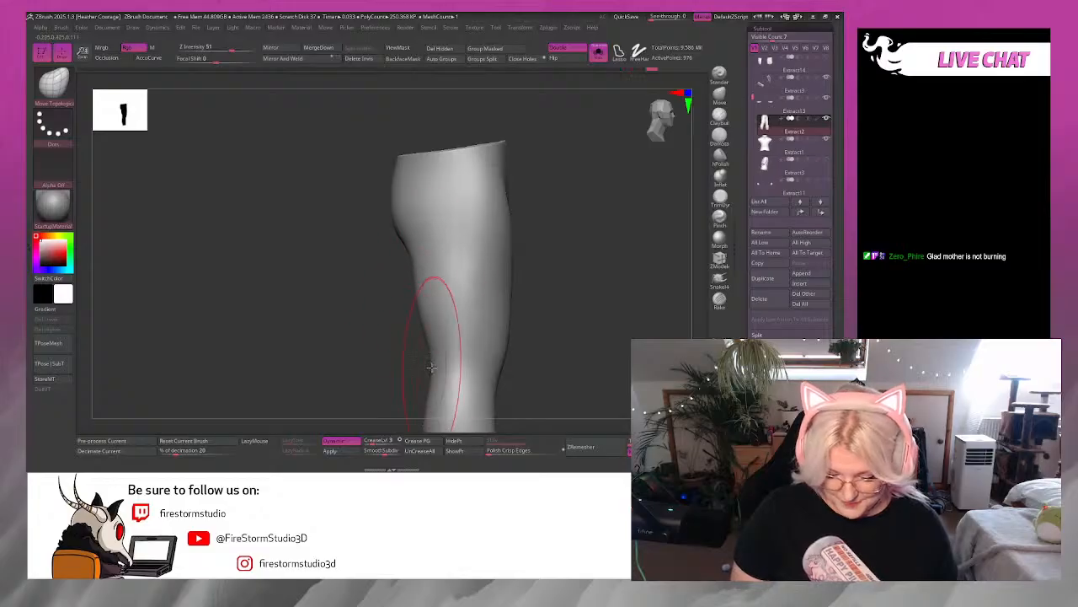
left_click_drag(566, 329, 435, 334)
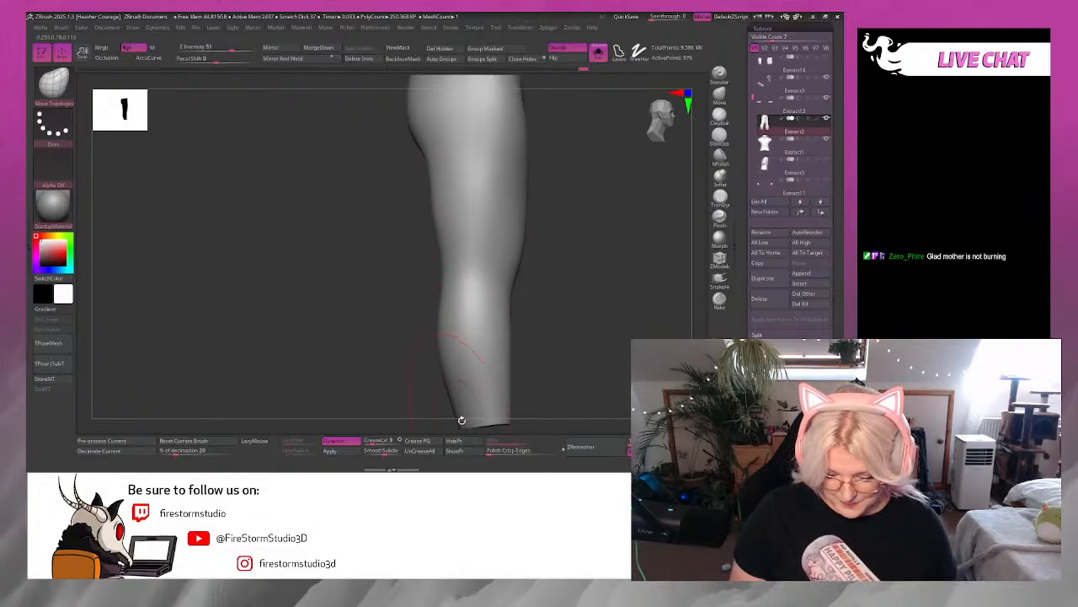
left_click_drag(567, 310, 586, 250, "alt")
left_click_drag(473, 363, 441, 359)
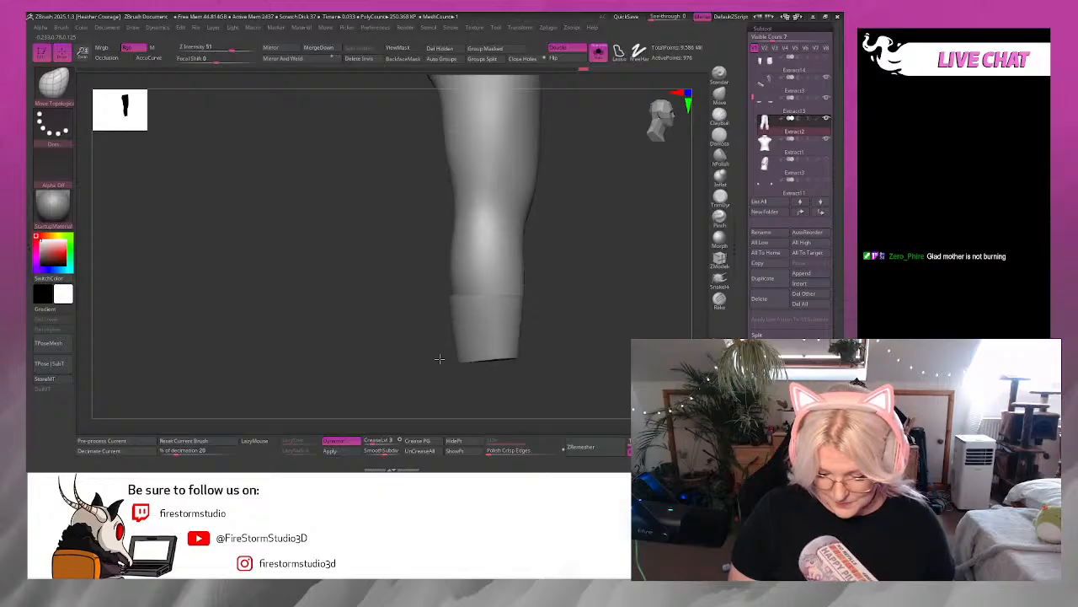
left_click_drag(514, 360, 528, 361)
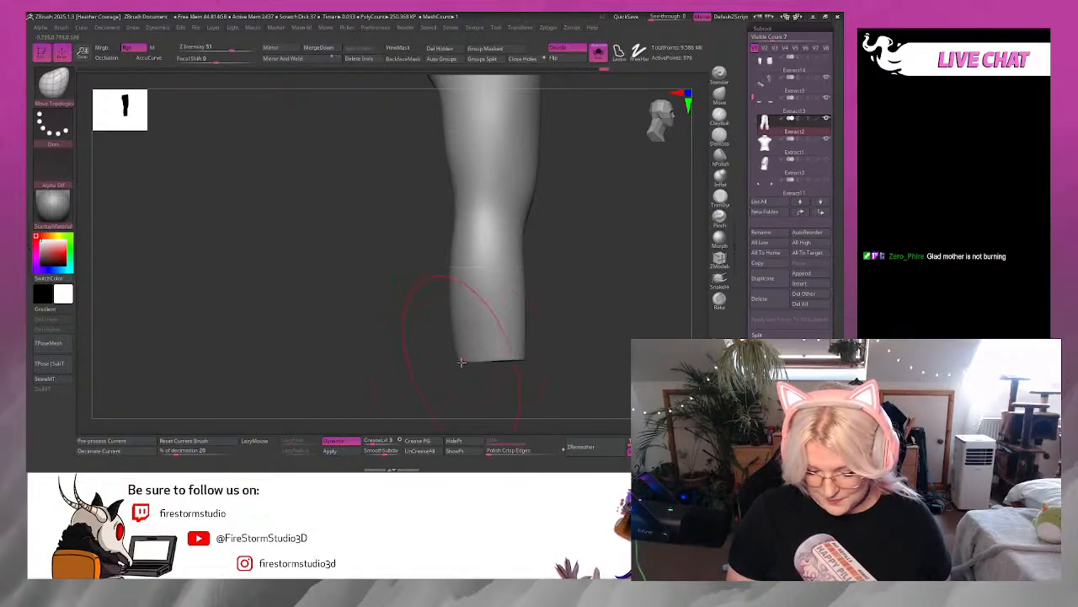
left_click_drag(453, 361, 448, 361)
Pull the fabric outward behind the trousers' knees and turn off Solo mode to show the whole character.
mouse_move(522, 237)
left_mouse_down()
mouse_move(534, 228)
mouse_move(559, 277)
mouse_move(527, 287)
left_mouse_up()
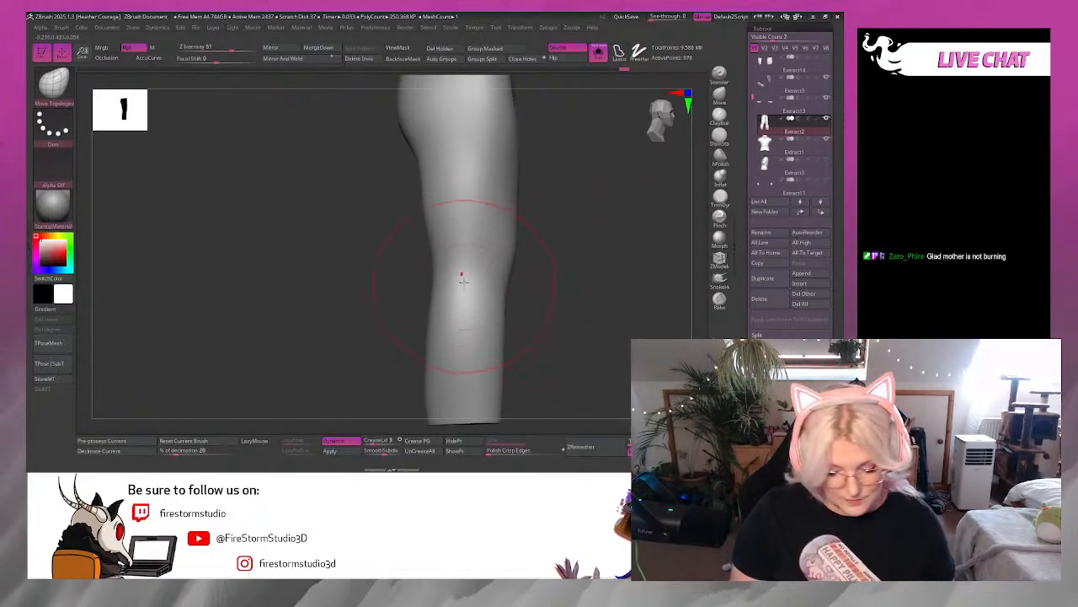
left_click_drag(437, 272, 421, 273)
mouse_move(537, 234)
left_mouse_down()
mouse_move(568, 279)
mouse_move(543, 273)
mouse_move(539, 313)
left_mouse_up()
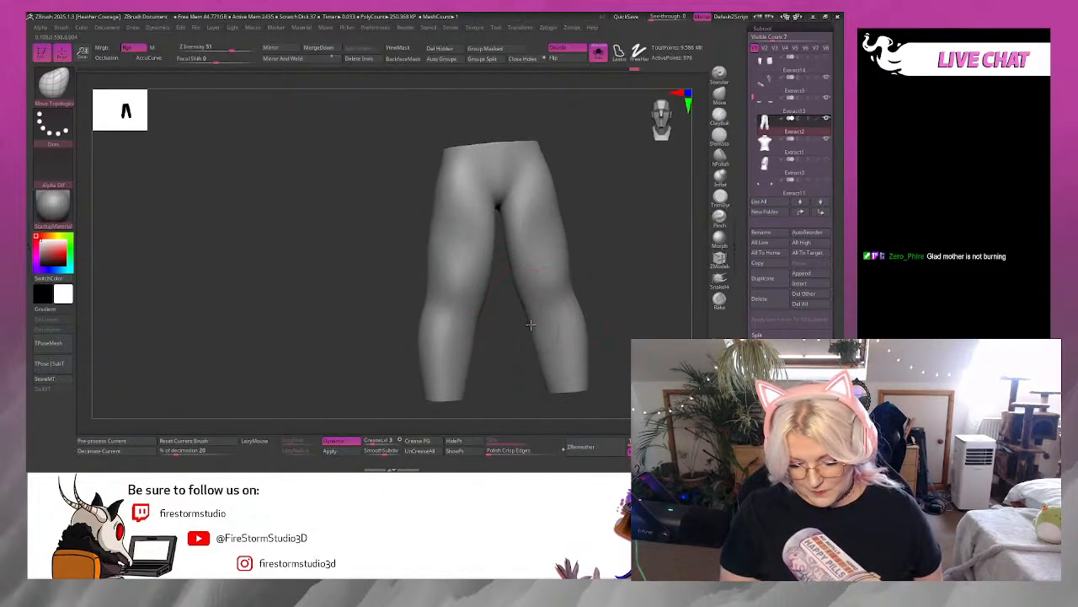
left_click_drag(642, 292, 637, 224)
left_click(598, 54)
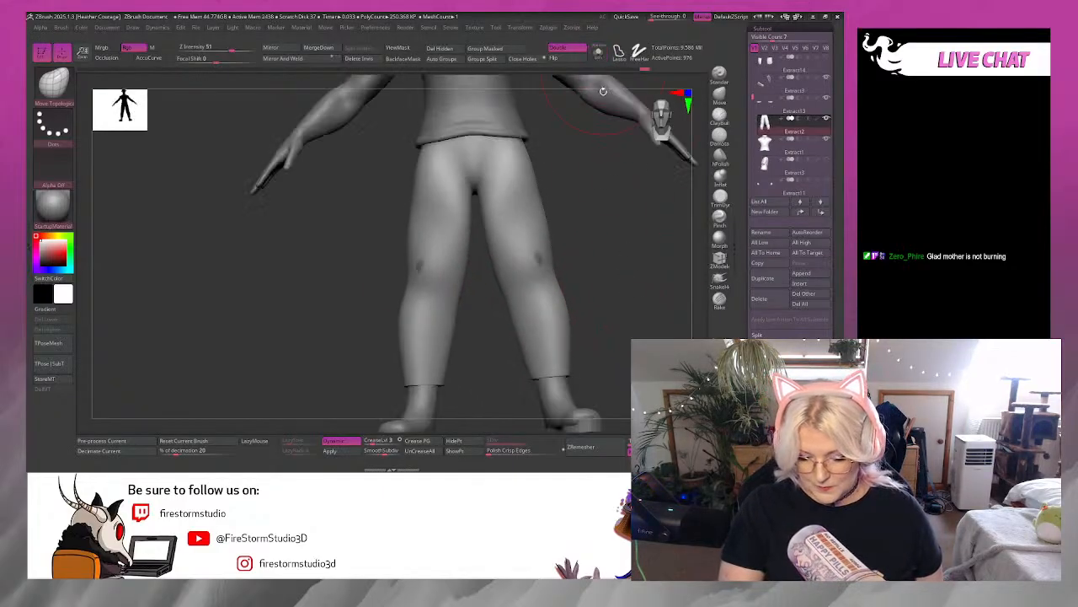
Pull the trousers out over the knees with the Move brush to cover the spots where the body pokes through.
left_click_drag(621, 291, 574, 192)
key("ctrl+z")
left_click(598, 53)
left_click(598, 53)
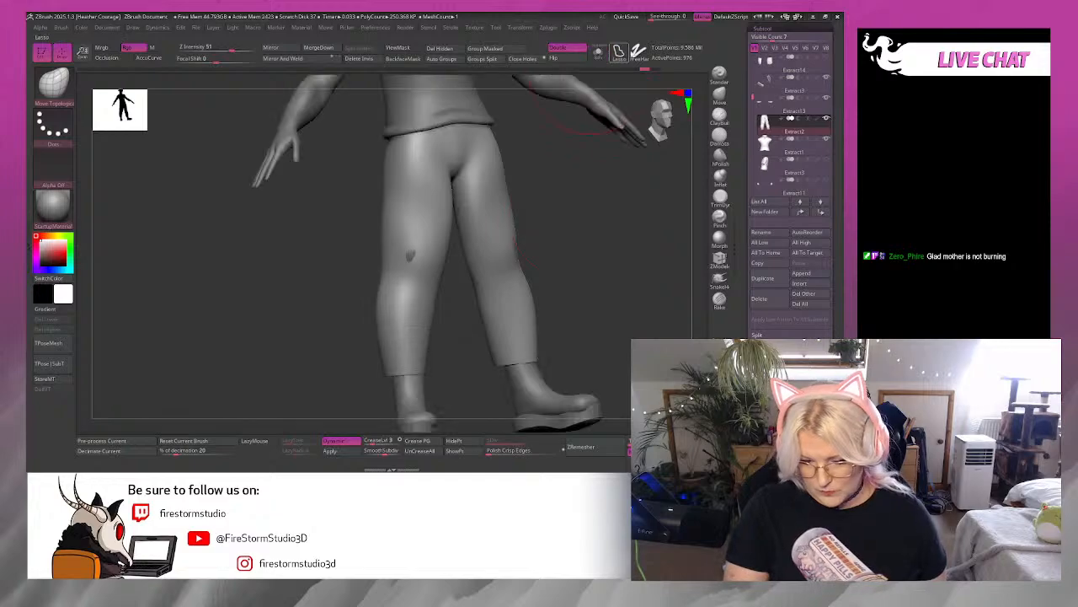
left_click(719, 94)
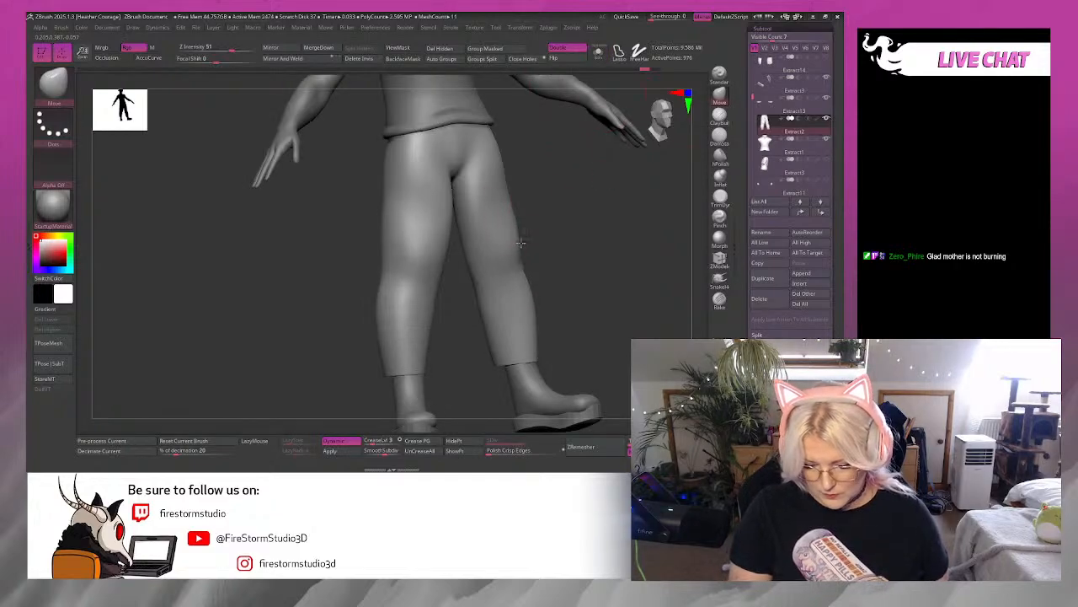
left_click_drag(578, 250, 654, 166)
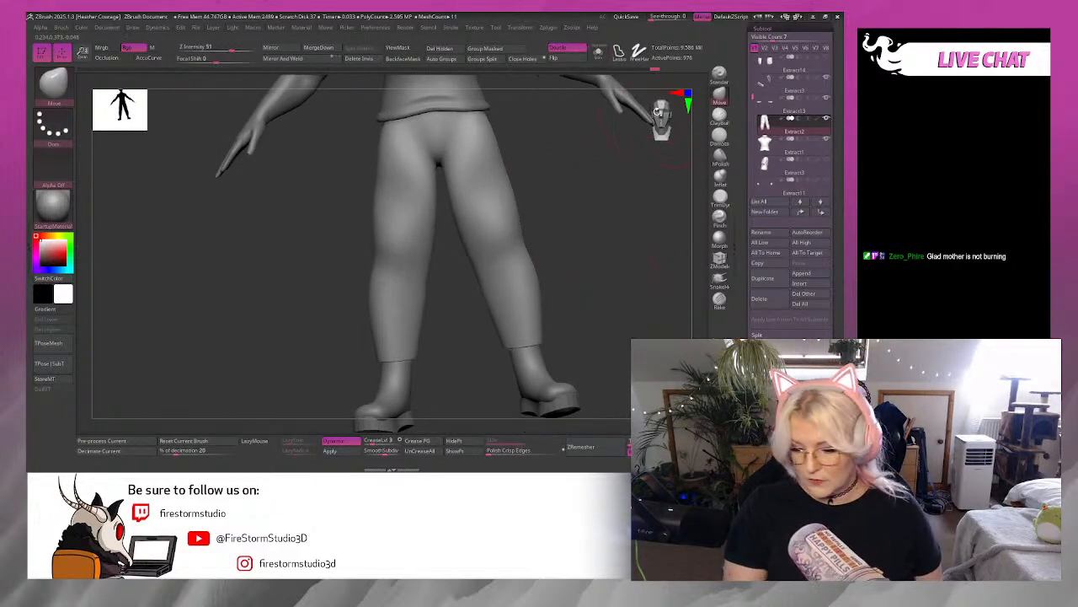
mouse_move(657, 112)
left_mouse_down()
mouse_move(578, 300)
mouse_move(574, 268)
left_mouse_up()
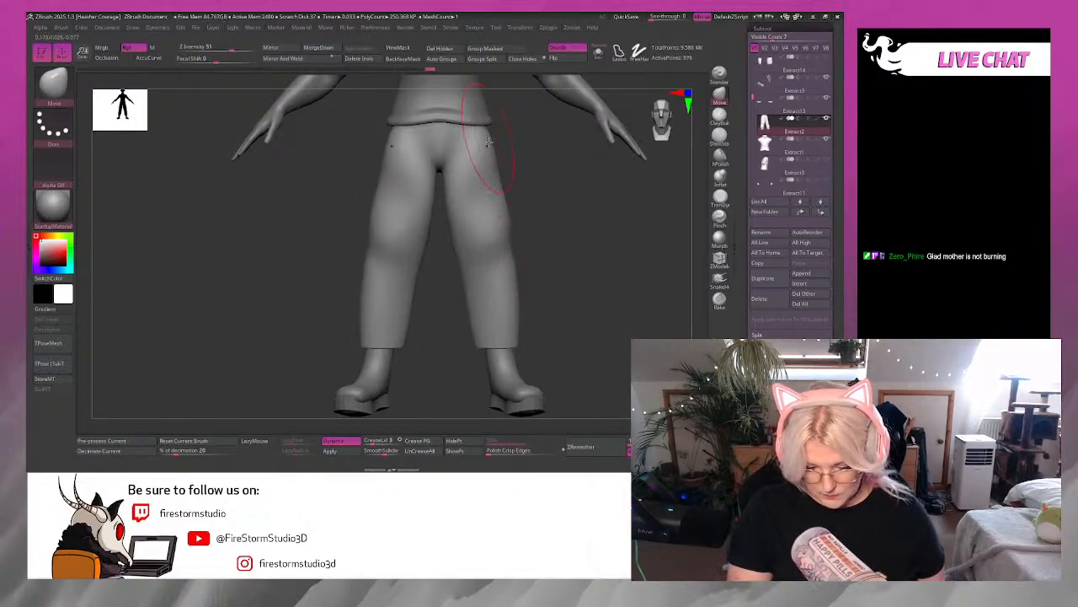
Apply the dynamic subdivision to the trousers and try reshaping the lower legs around the ankle openings with the Move brush.
mouse_move(571, 340)
left_mouse_down()
mouse_move(582, 337)
mouse_move(544, 339)
mouse_move(488, 249)
mouse_move(490, 292)
left_mouse_up()
key("ctrl+z")
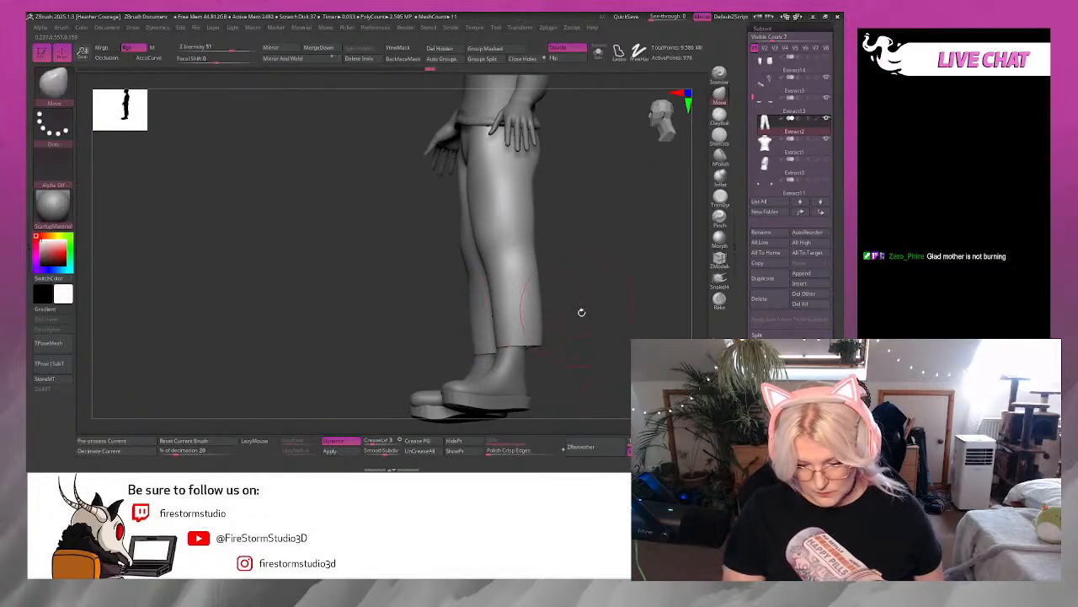
left_click_drag(581, 311, 619, 316)
left_click(349, 452)
left_click_drag(590, 387, 506, 349)
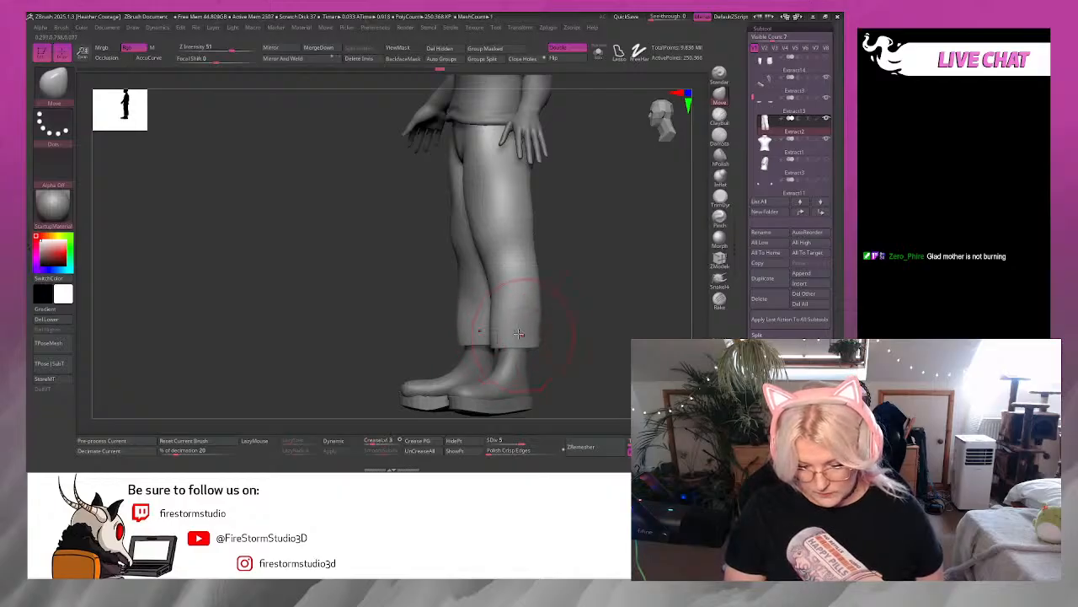
mouse_move(487, 335)
left_mouse_down()
mouse_move(490, 296)
mouse_move(610, 282)
mouse_move(597, 310)
left_mouse_up()
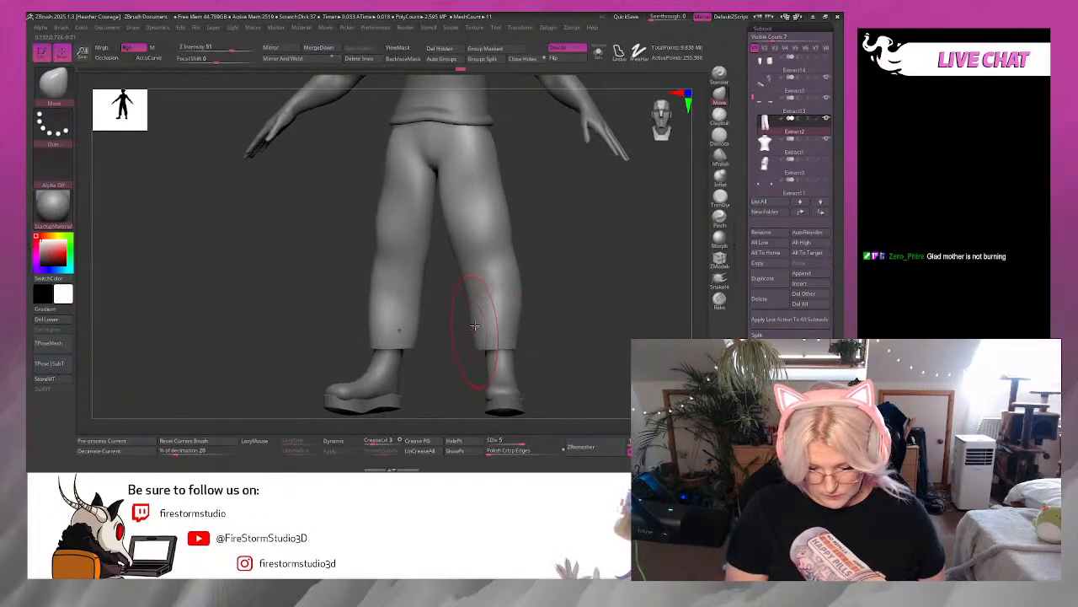
left_click(661, 118)
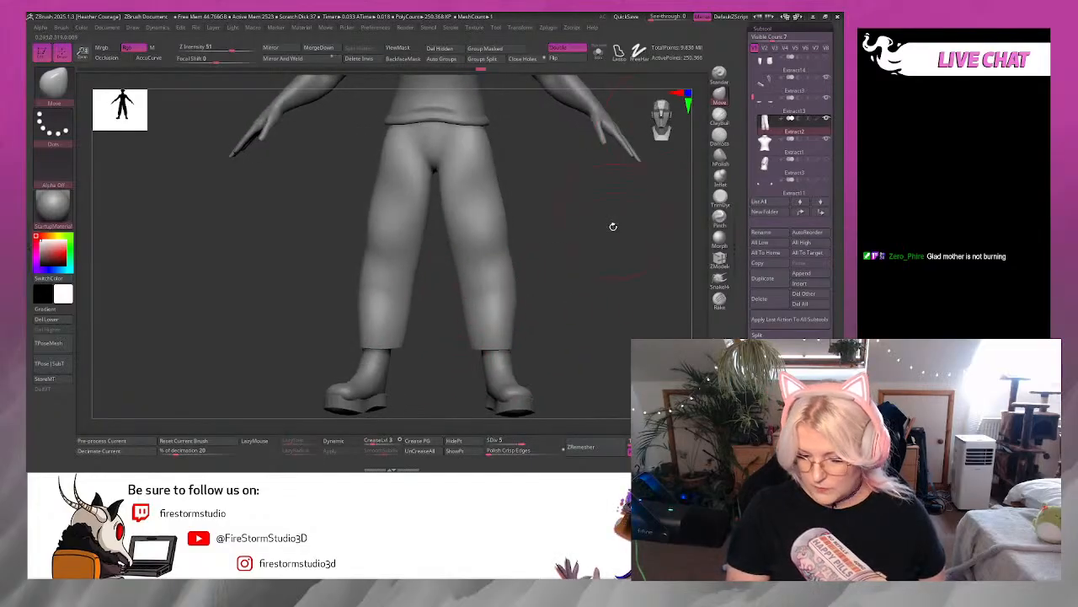
Switch to the ClayBuildup brush, reduce its draw size and try it on the front of the trousers' upper thighs.
mouse_move(613, 227)
left_mouse_down("alt")
mouse_move(597, 224)
mouse_move(566, 249)
mouse_move(571, 236)
mouse_move(569, 341)
left_mouse_up("alt")
left_click(720, 117)
left_click_drag(568, 294, 560, 406, "alt")
key("space")
left_click(549, 255)
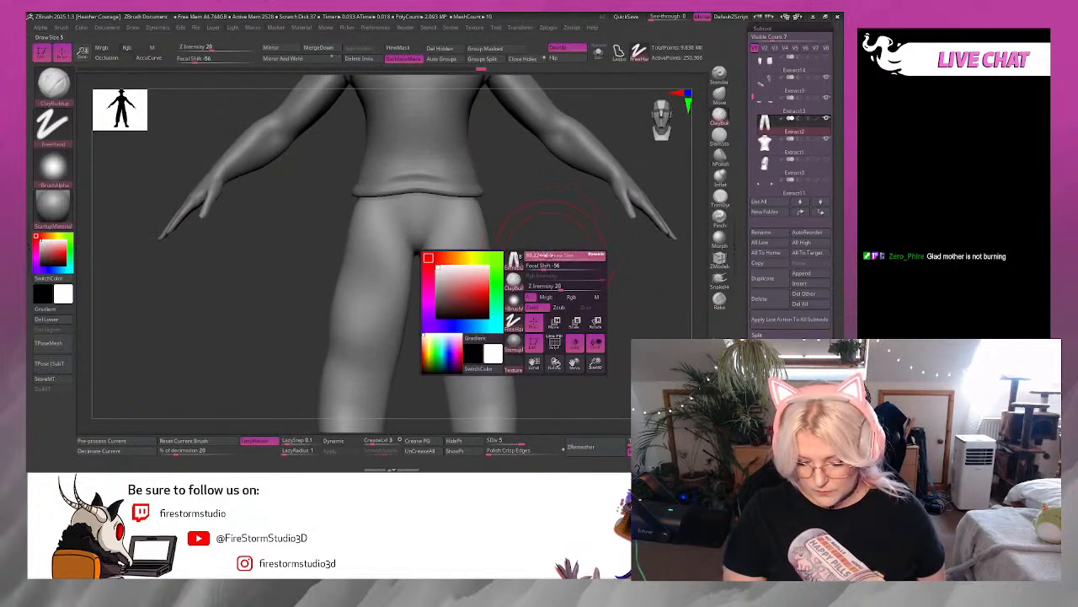
left_click_drag(542, 254, 538, 255)
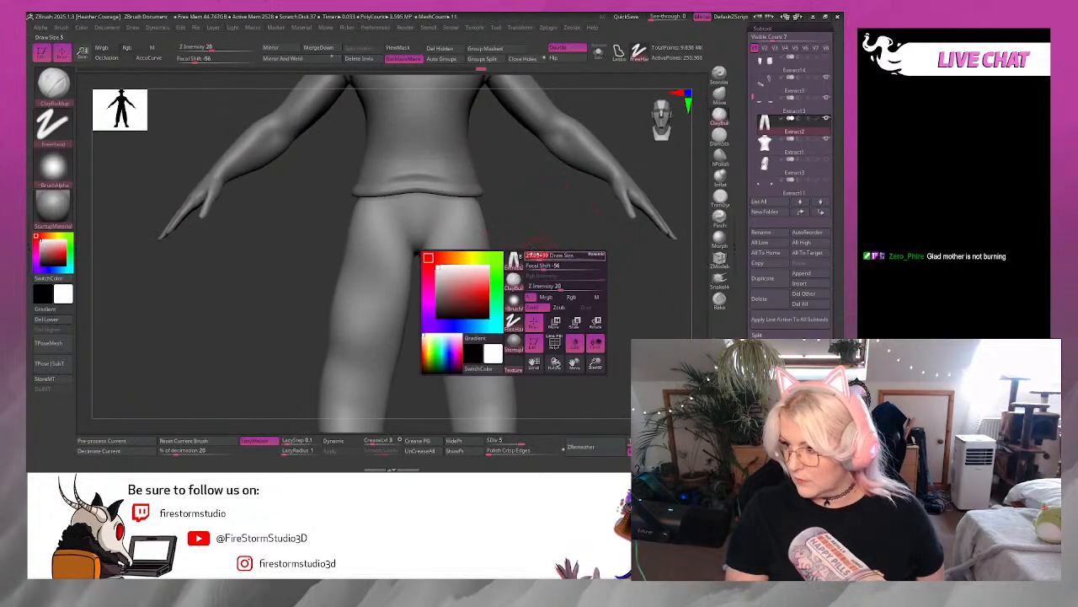
mouse_move(535, 215)
left_mouse_down("alt")
mouse_move(539, 245)
mouse_move(547, 208)
mouse_move(490, 281)
left_mouse_up("alt")
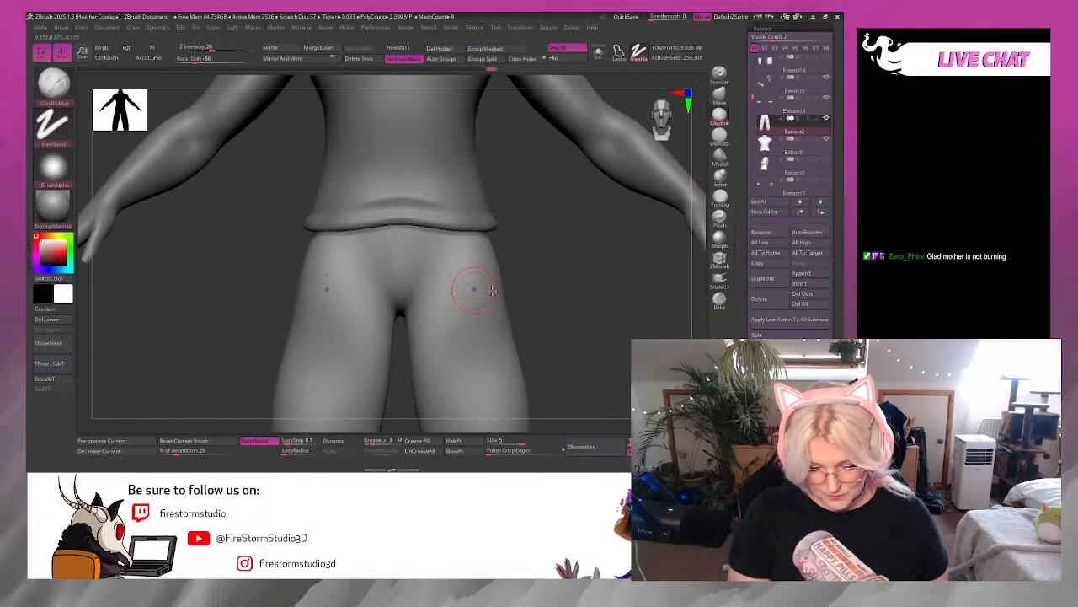
mouse_move(491, 291)
right_mouse_down()
mouse_move(554, 265)
mouse_move(466, 300)
right_mouse_up()
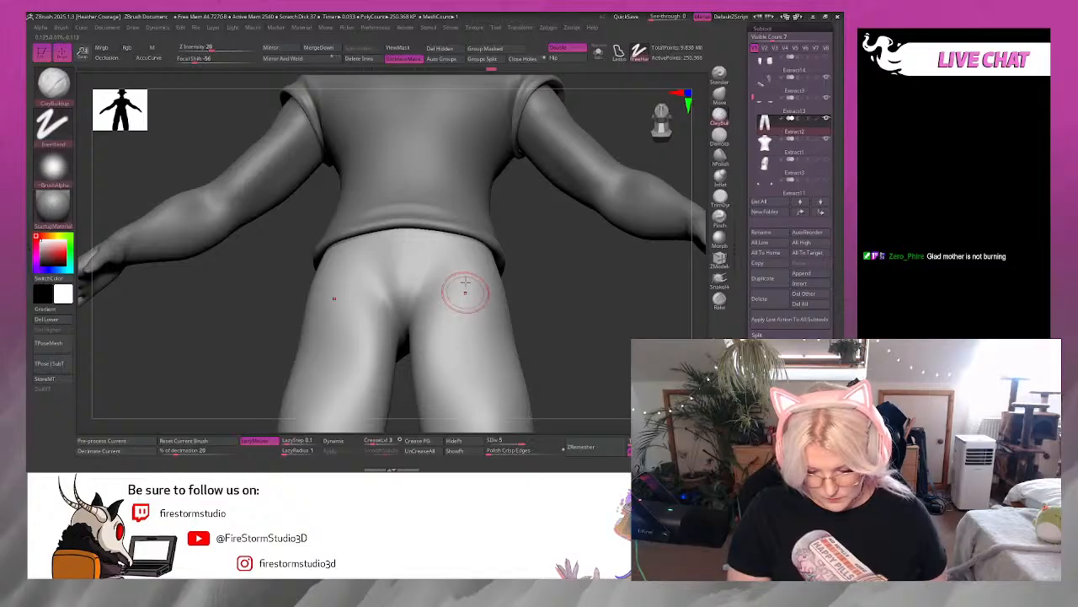
key("ctrl")
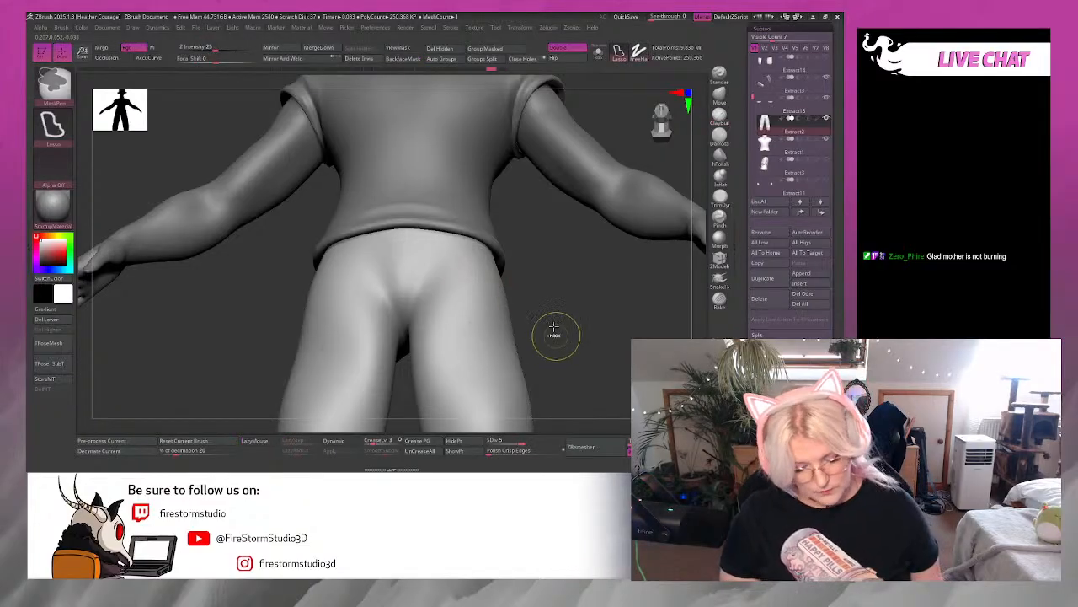
right_click_drag(587, 323, 588, 365)
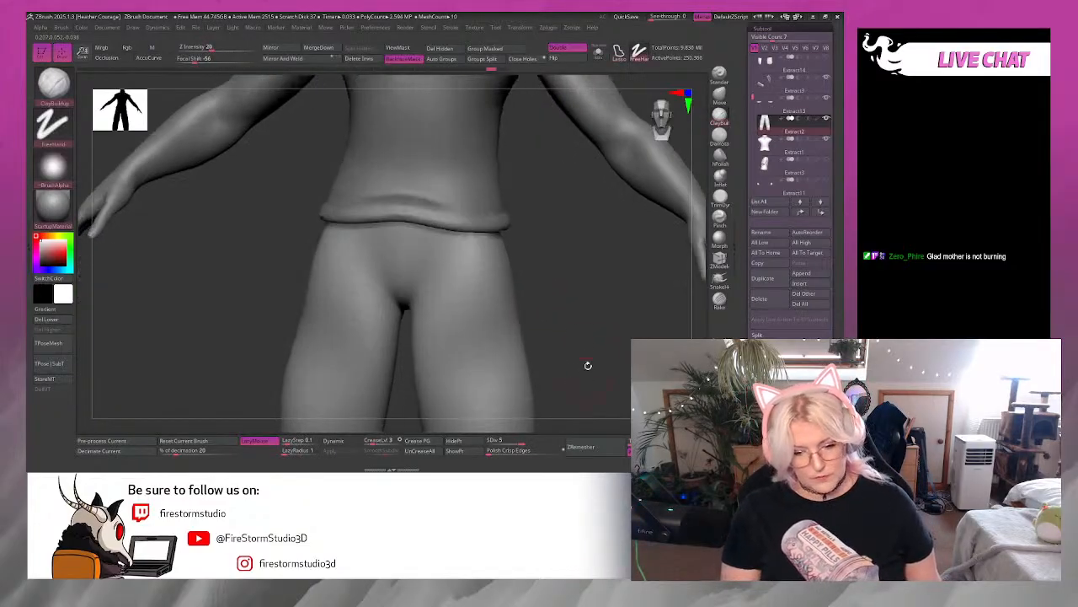
Check the trousers' normals with double-sided display off, and undo the changes back to before the dynamic subdivision was applied.
left_click(569, 50)
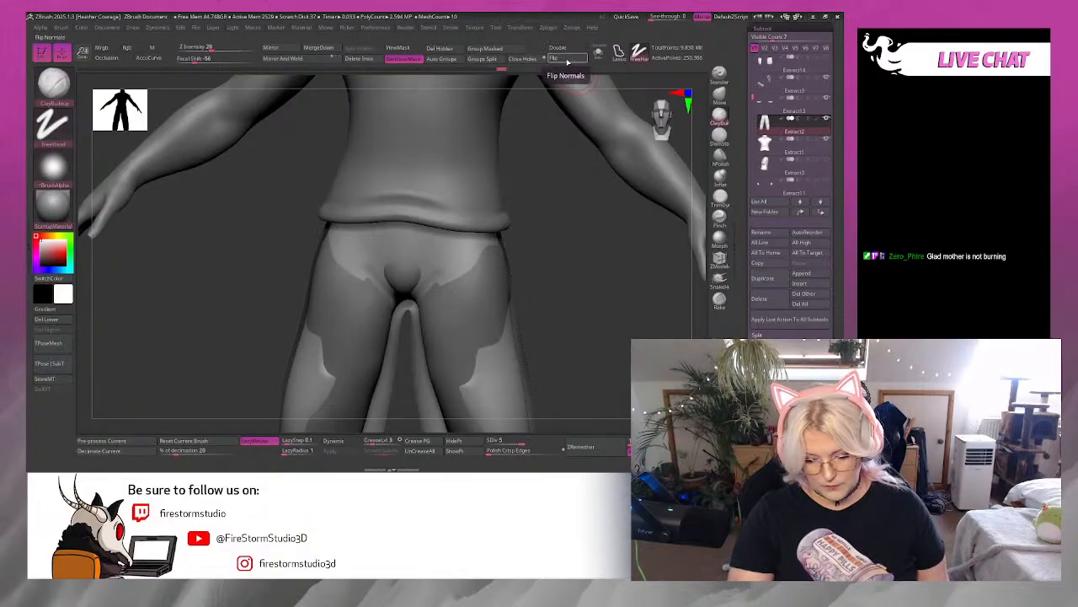
key("ctrl")
key("ctrl+z")
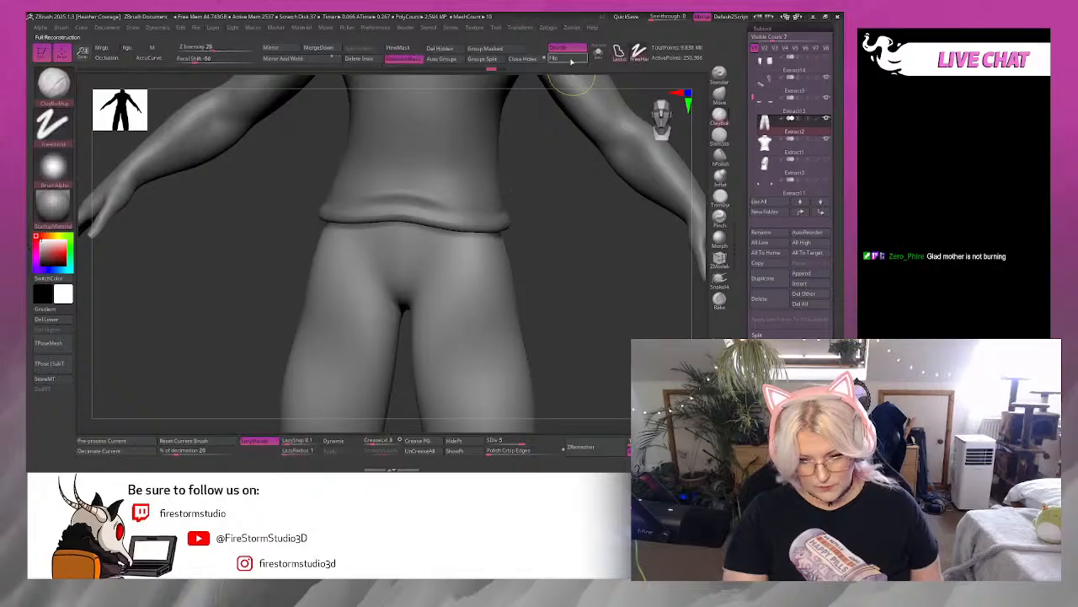
key("ctrl")
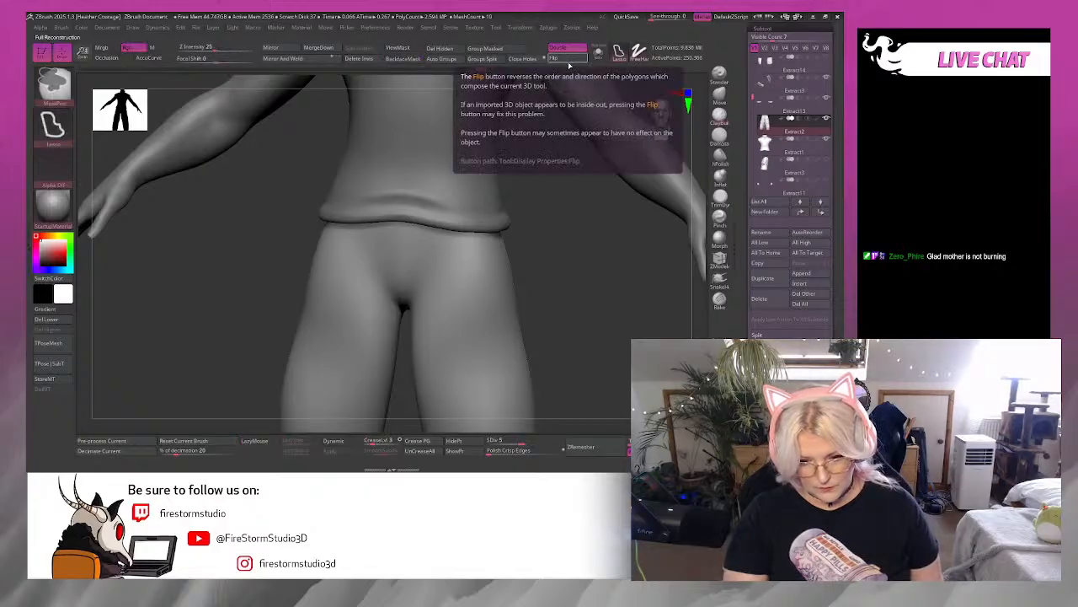
key("ctrl+z")
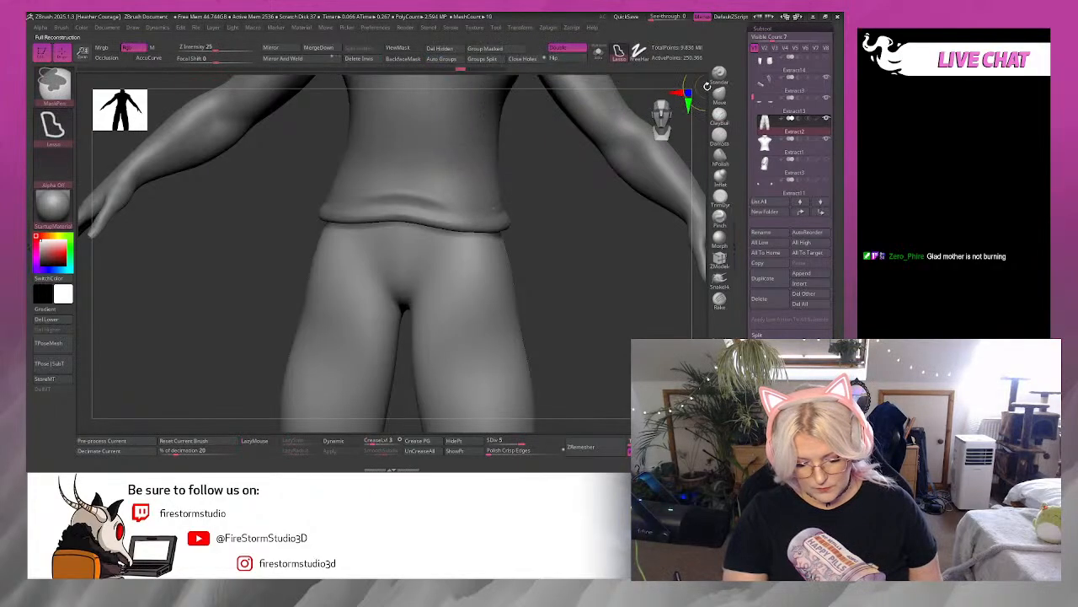
key("ctrl+z")
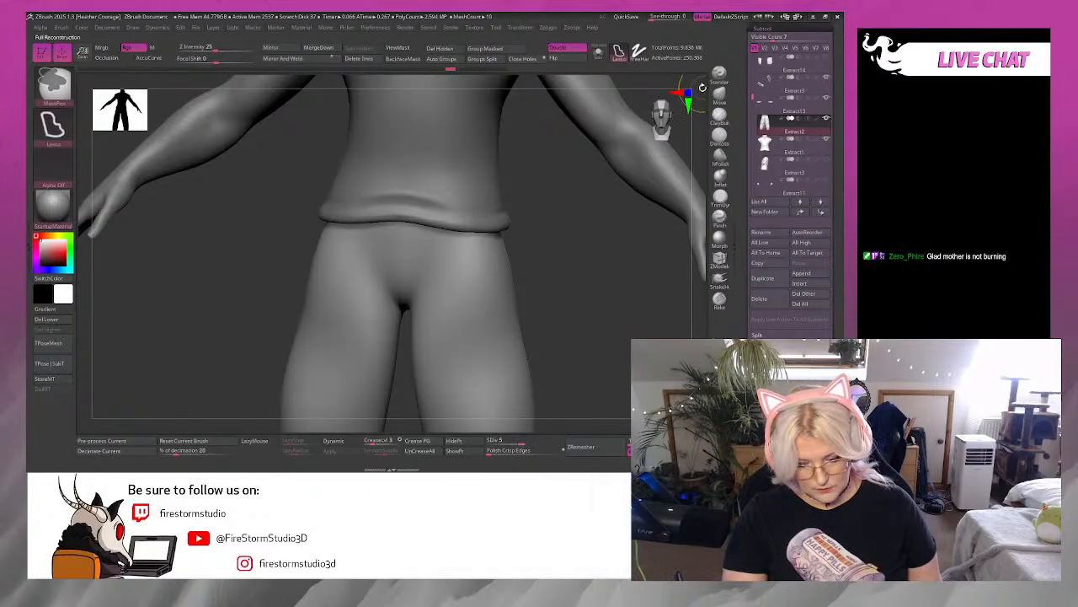
key("ctrl+z")
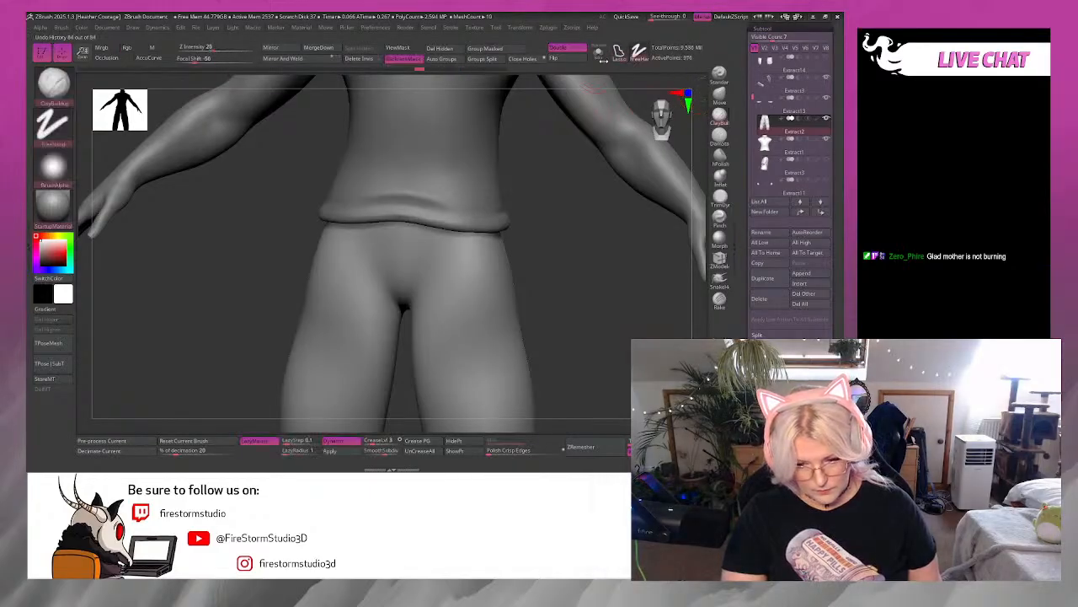
Turn off double-sided display, flip the trousers' normals and apply the dynamic subdivision to the mesh.
left_click(573, 50)
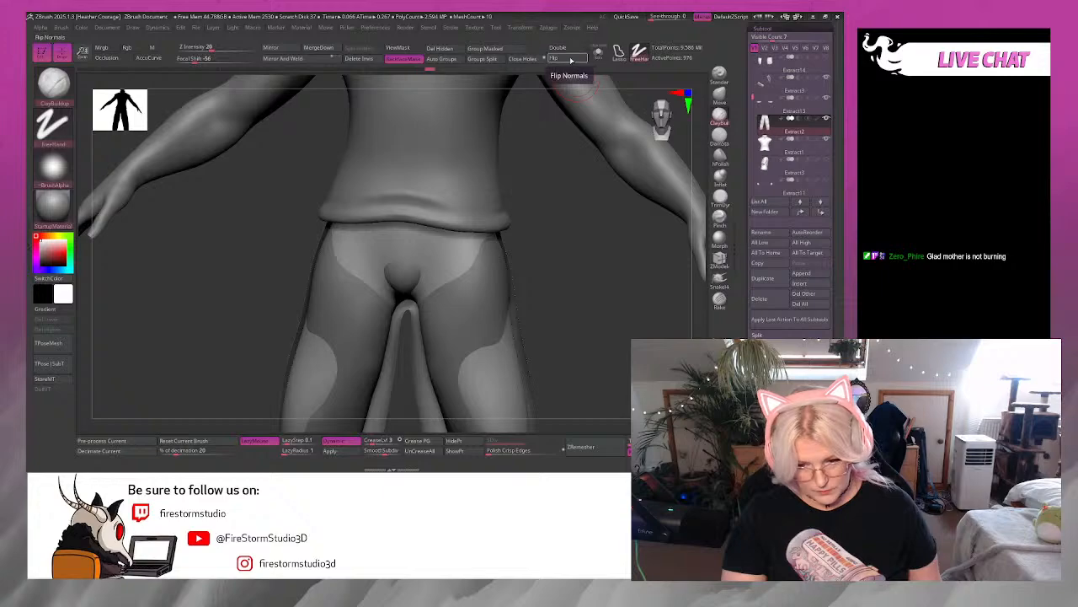
left_click(554, 58)
left_click(337, 451)
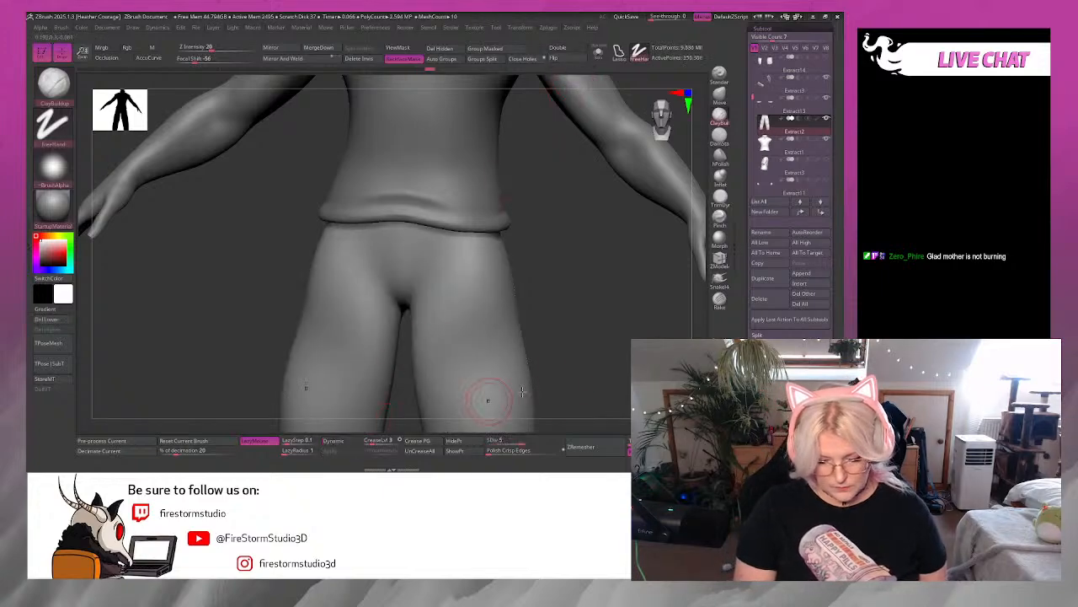
Sculpt soft creases between the crotch and upper thighs of the trousers with ClayBuildup and smooth them.
left_click_drag(582, 305, 661, 131)
left_click_drag(592, 240, 584, 296, "alt")
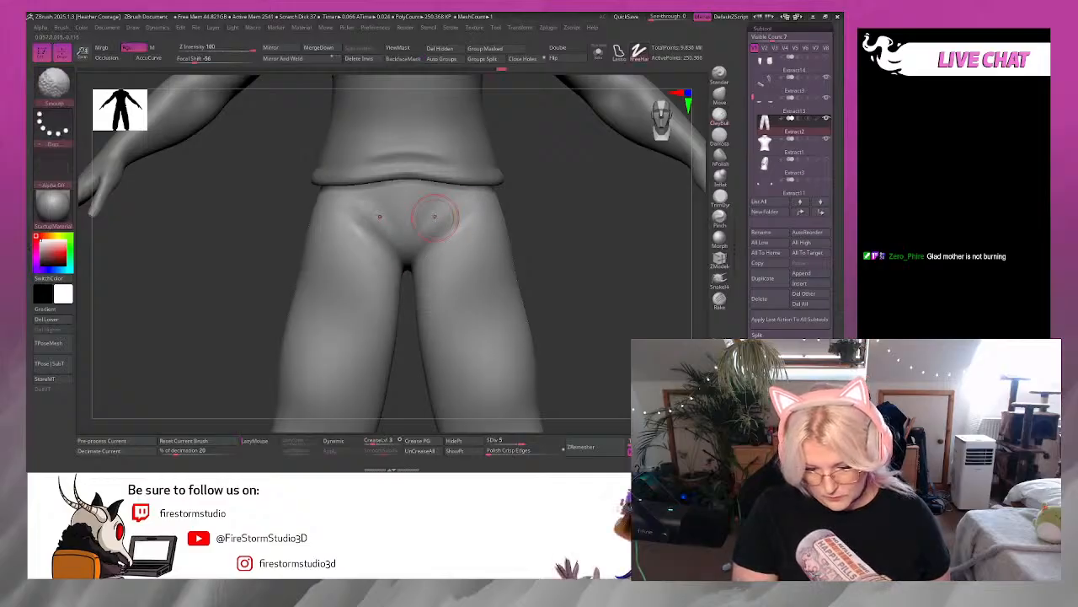
key("shift")
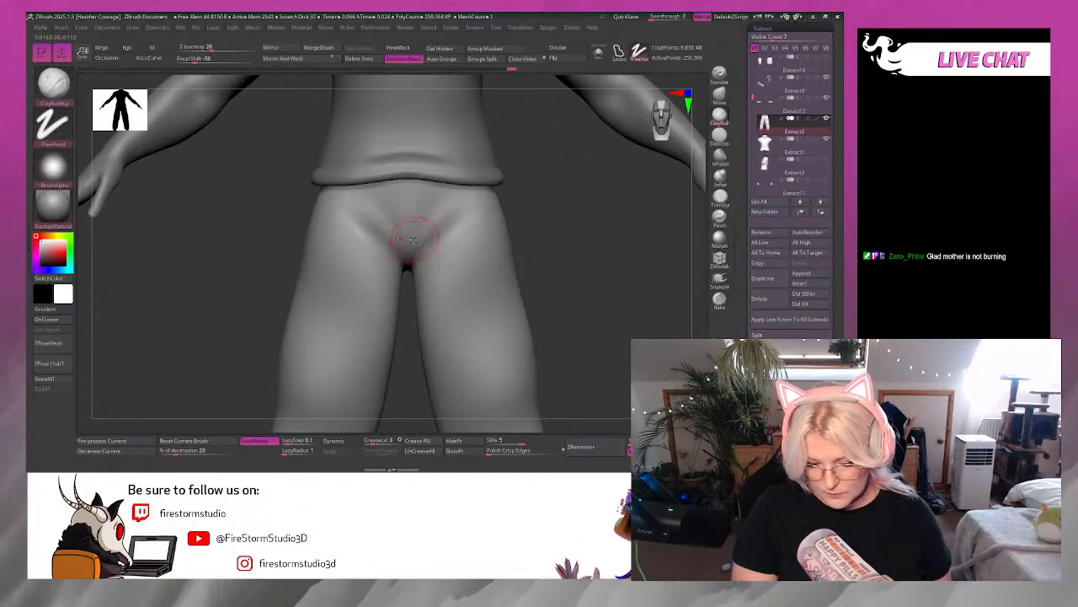
key("shift")
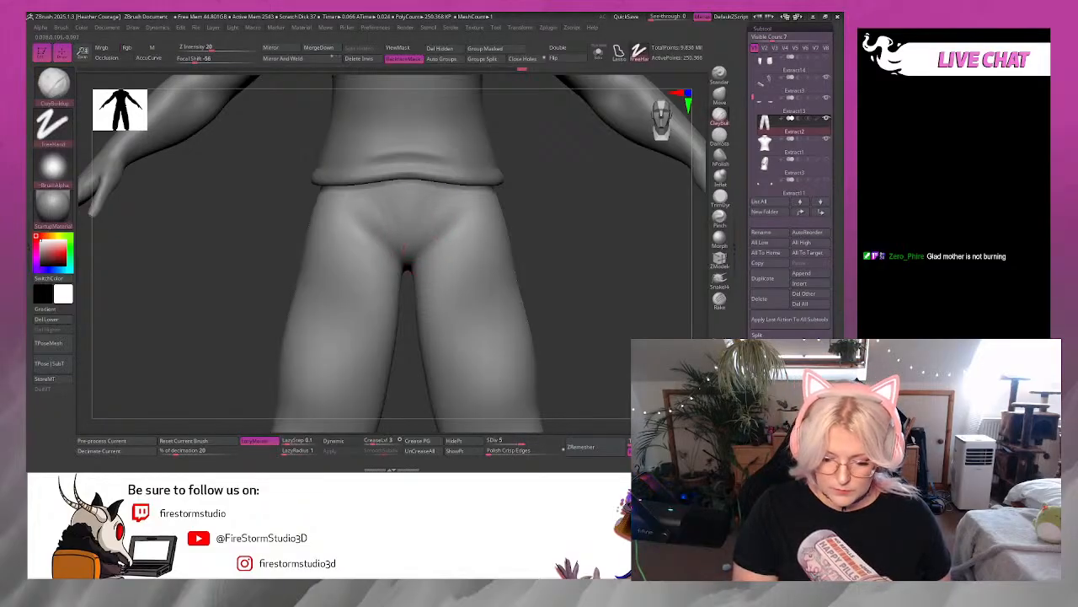
Try carving a short diagonal crease across the outer side of each trouser knee.
mouse_move(568, 241)
left_mouse_down()
mouse_move(599, 294)
mouse_move(590, 261)
mouse_move(615, 252)
mouse_move(598, 289)
mouse_move(532, 299)
left_mouse_up()
mouse_move(590, 254)
left_mouse_down("alt")
mouse_move(570, 96)
mouse_move(551, 260)
mouse_move(520, 358)
left_mouse_up("alt")
mouse_move(518, 204)
left_mouse_down("alt")
mouse_move(508, 236)
mouse_move(518, 243)
mouse_move(439, 310)
left_mouse_up("alt")
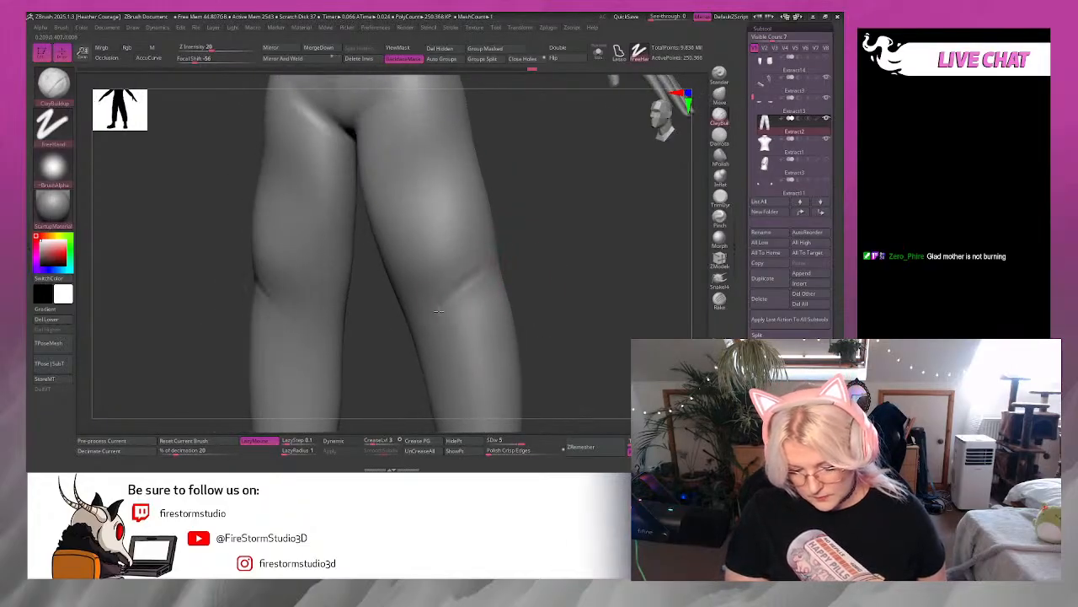
left_click_drag(541, 255, 588, 218)
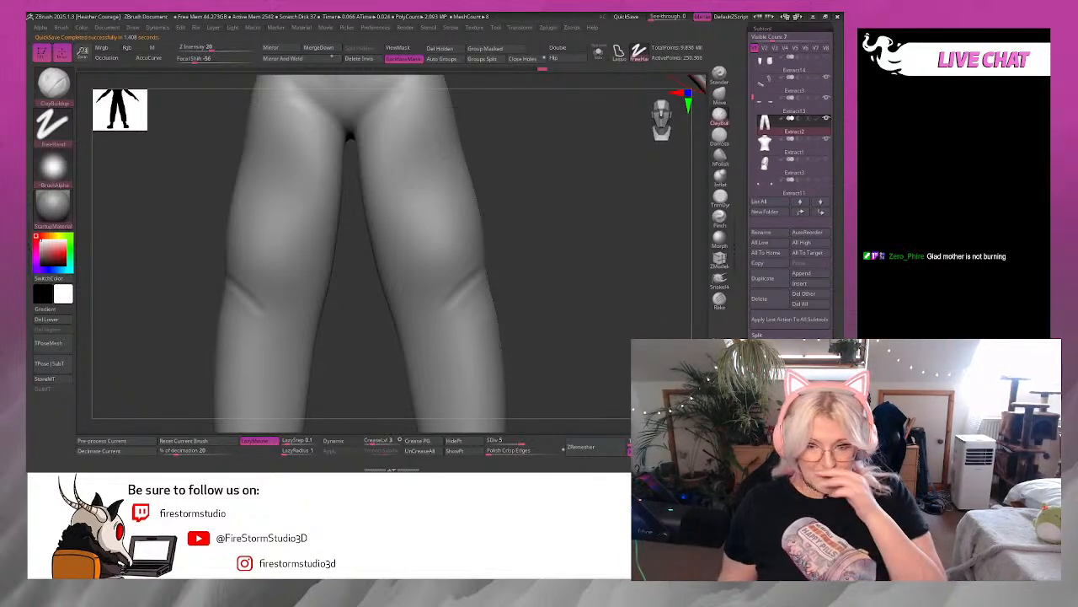
mouse_move(614, 326)
left_mouse_down()
mouse_move(604, 337)
mouse_move(586, 306)
left_mouse_up()
key("ctrl")
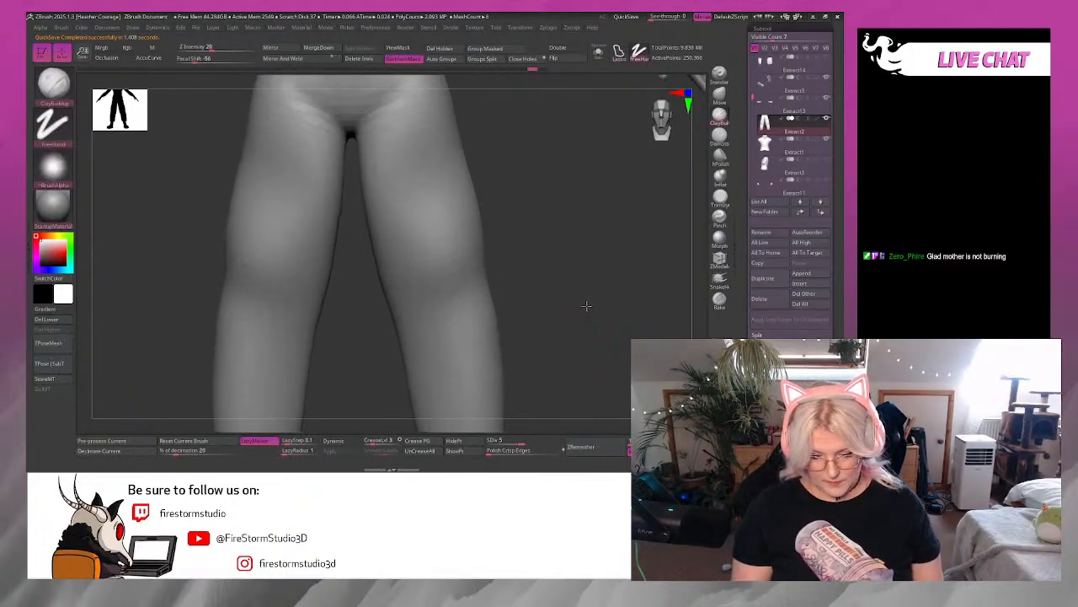
Adjust the ClayBuildup draw size and sculpt a bulging fabric fold with a crease across the front of each knee.
left_click(662, 124)
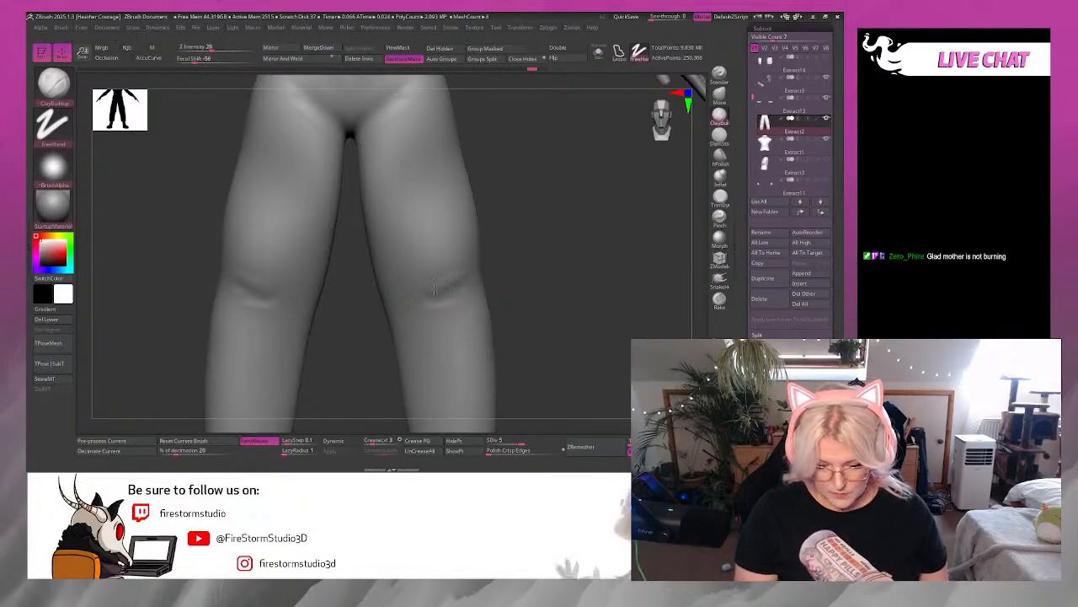
key("space")
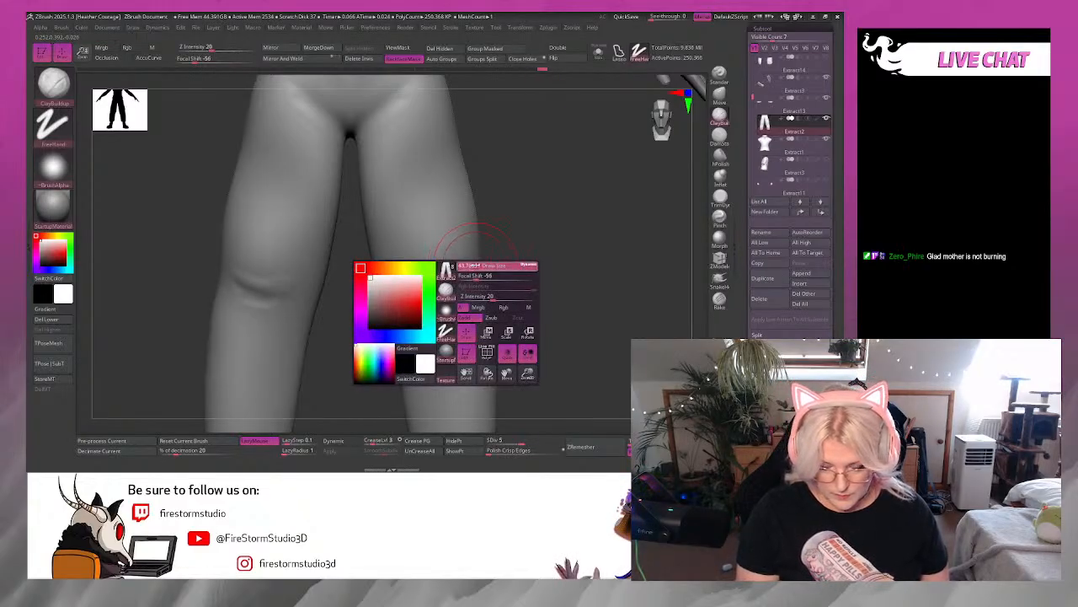
left_click_drag(544, 234, 508, 245)
left_click_drag(436, 258, 489, 232)
left_click_drag(575, 212, 619, 215)
left_click_drag(465, 255, 437, 256, "shift")
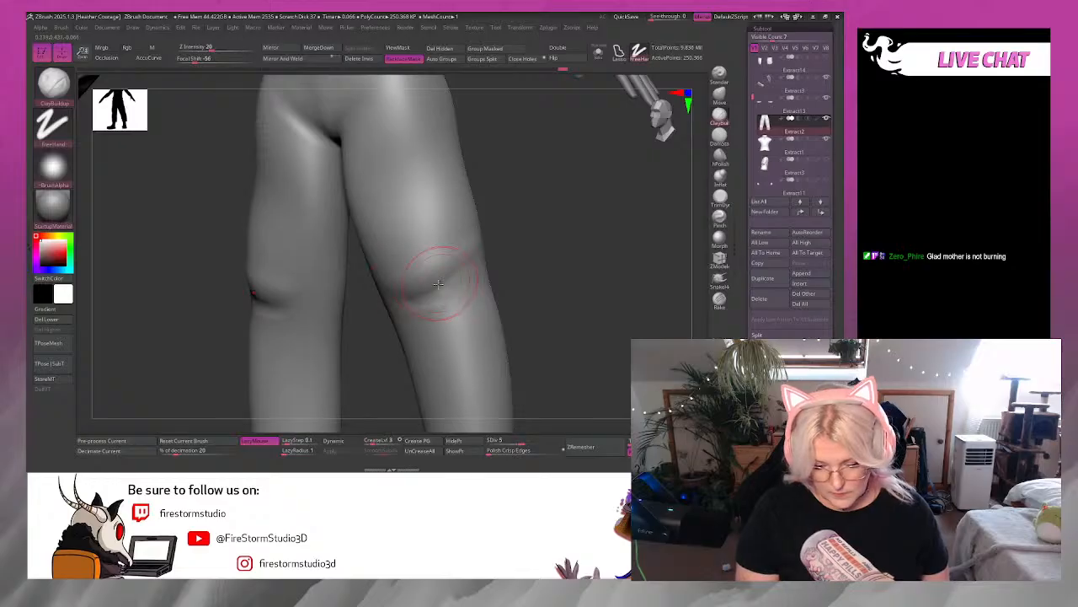
mouse_move(417, 294)
left_mouse_down()
mouse_move(466, 270)
mouse_move(535, 266)
left_mouse_up()
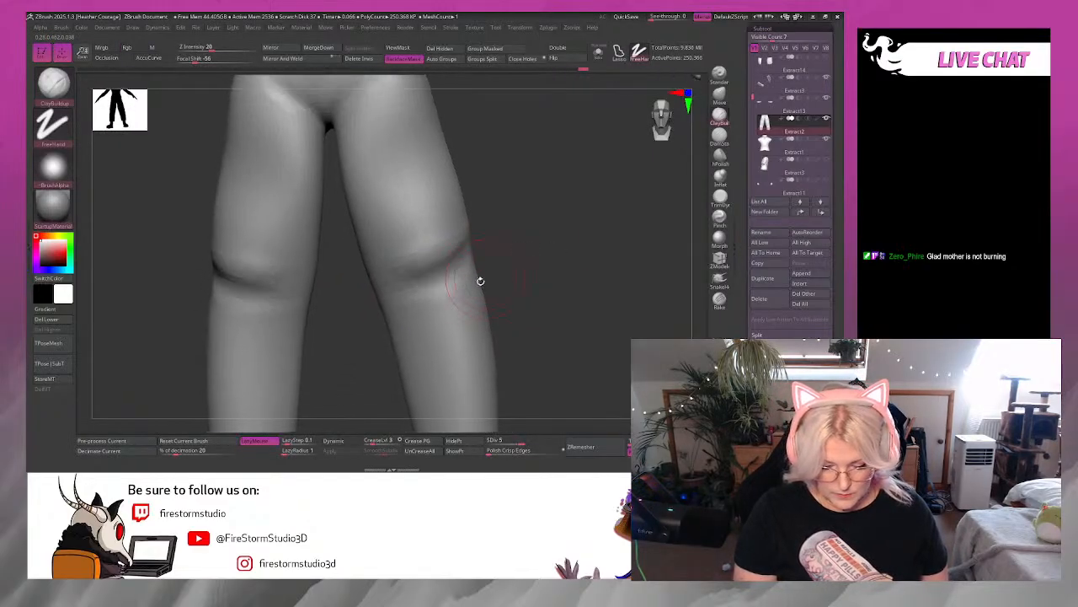
left_click_drag(410, 255, 453, 246)
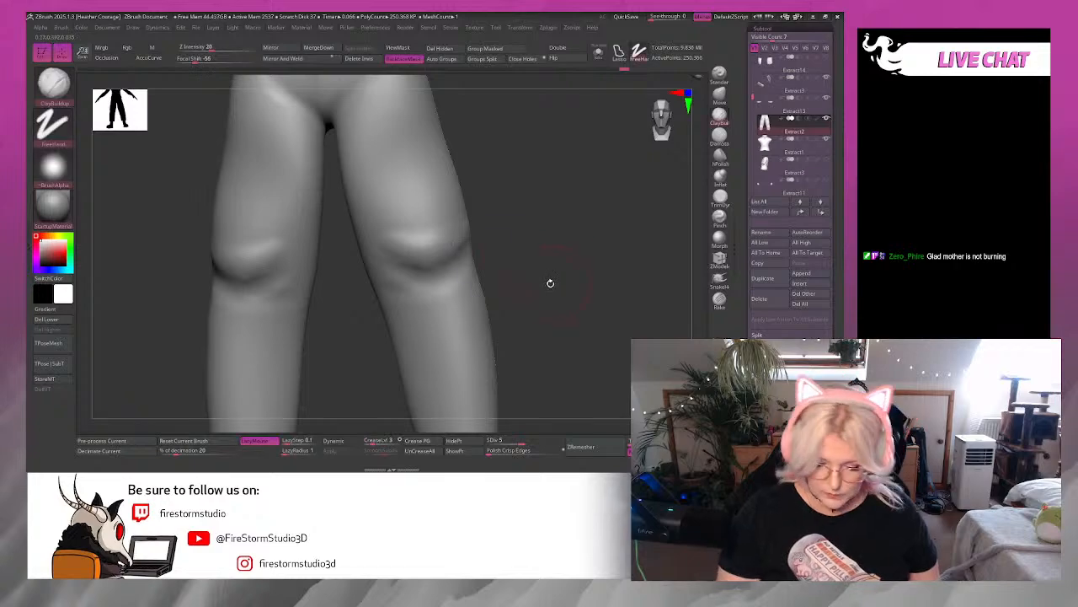
Build up a second raised fold directly beneath the bulge on each trouser knee.
mouse_move(550, 283)
left_mouse_down("alt")
mouse_move(570, 253)
mouse_move(576, 308)
left_mouse_up("alt")
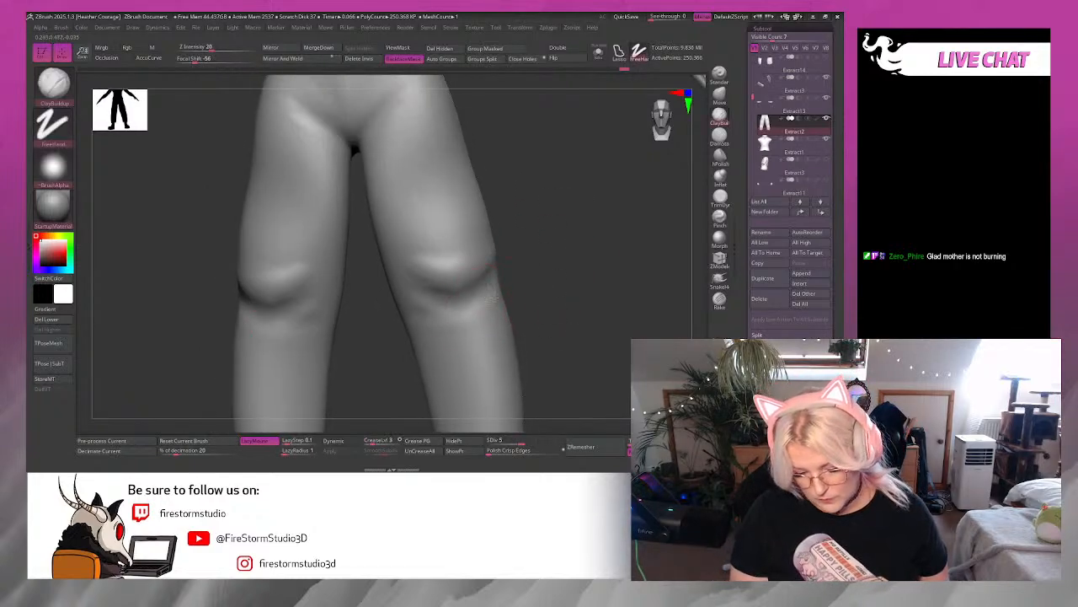
right_click(487, 300)
mouse_move(498, 292)
right_mouse_down()
mouse_move(509, 291)
mouse_move(495, 288)
right_mouse_up()
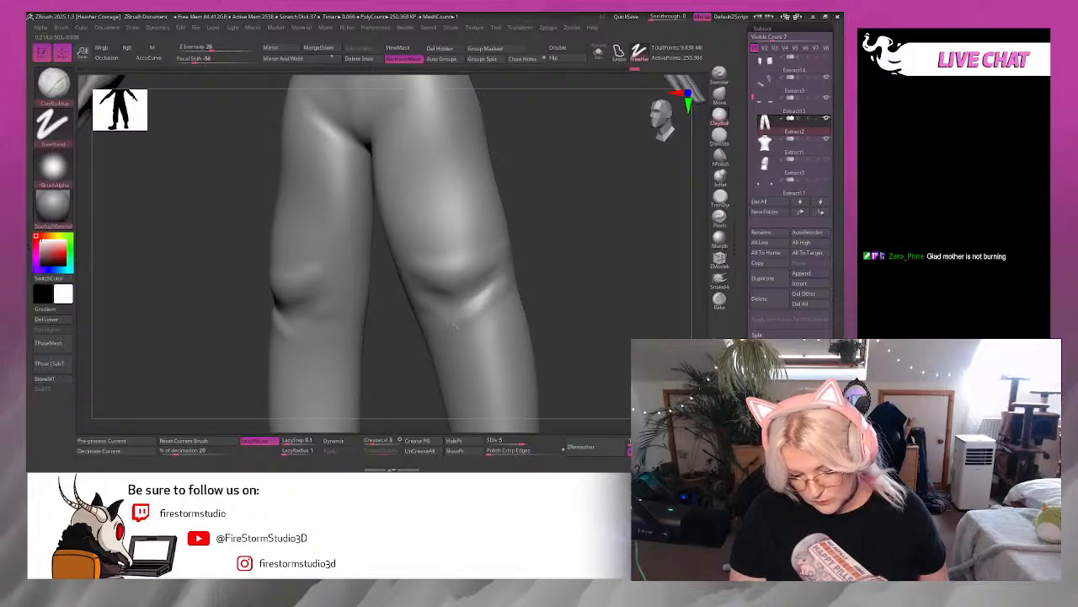
mouse_move(478, 315)
left_mouse_down()
mouse_move(497, 291)
mouse_move(493, 262)
left_mouse_up()
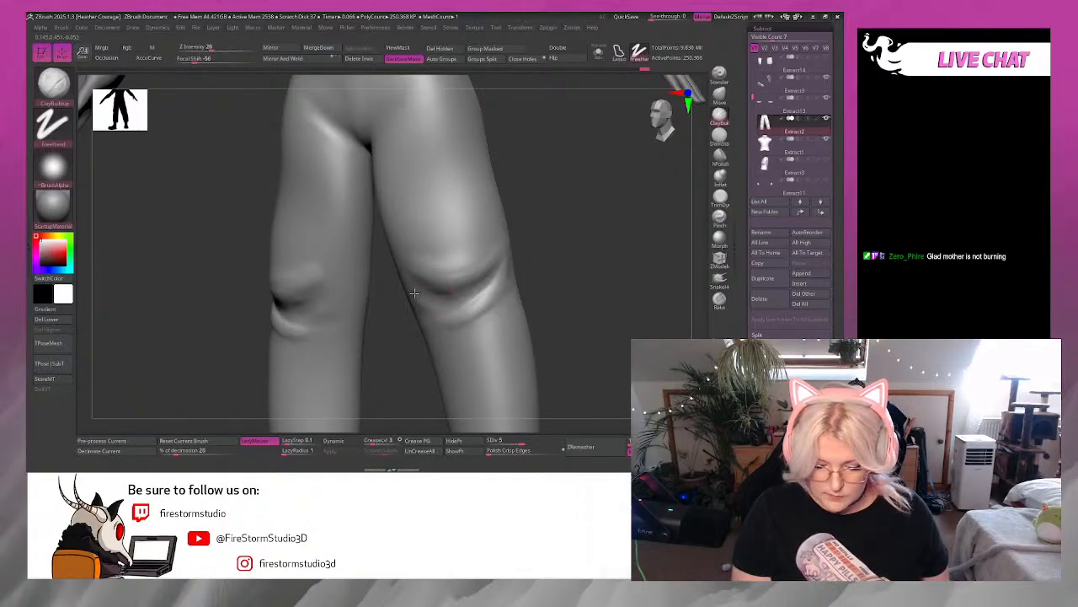
left_click_drag(469, 271, 499, 248)
mouse_move(552, 239)
left_mouse_down()
mouse_move(570, 233)
mouse_move(532, 200)
mouse_move(513, 252)
left_mouse_up()
Extend the knee folds toward the inner side of each trouser leg and check them against the whole figure.
left_click_drag(590, 192, 592, 211, "alt")
left_click(661, 120)
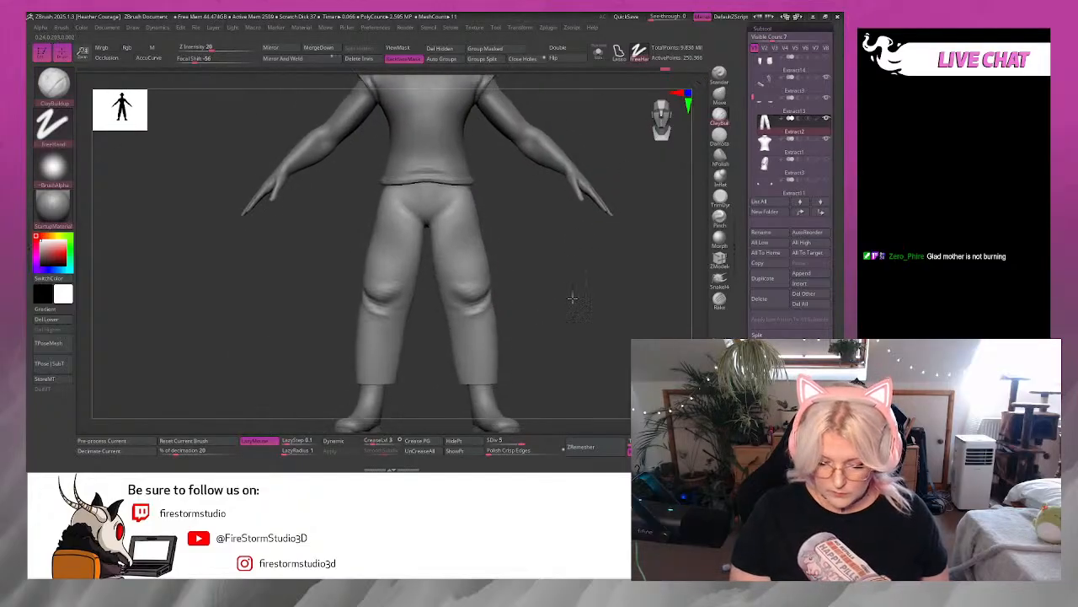
left_click_drag(573, 298, 500, 301, "alt")
mouse_move(418, 284)
left_mouse_down()
mouse_move(469, 291)
mouse_move(447, 296)
left_mouse_up()
left_click_drag(527, 265, 549, 295, "alt")
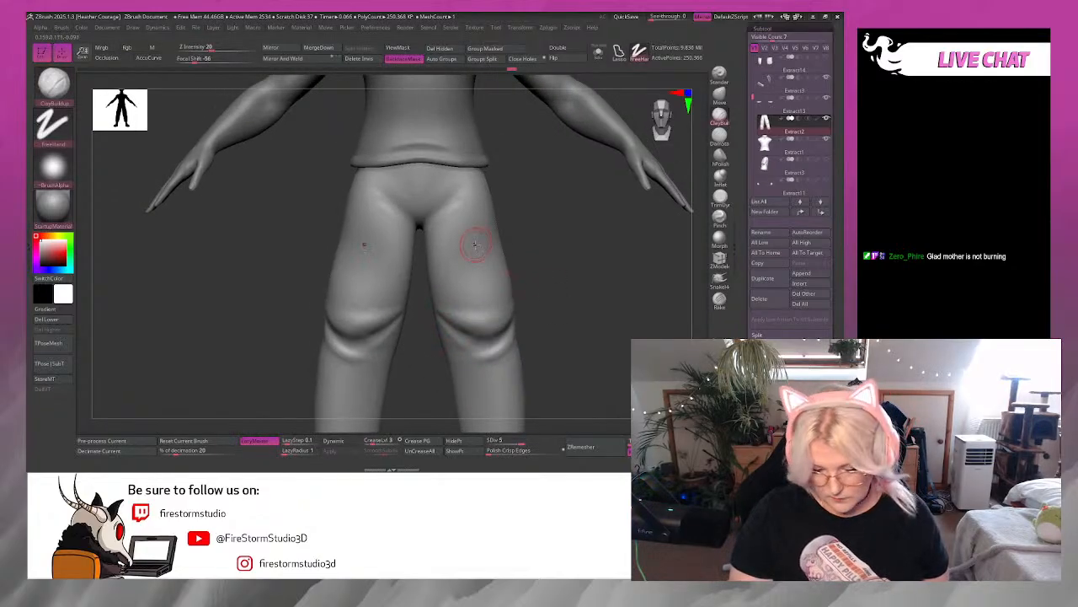
Try masking a patch on the outer front of each thigh and clear the mask.
mouse_move(474, 245)
left_mouse_down("ctrl")
mouse_move(476, 257)
mouse_move(488, 226)
left_mouse_up("ctrl")
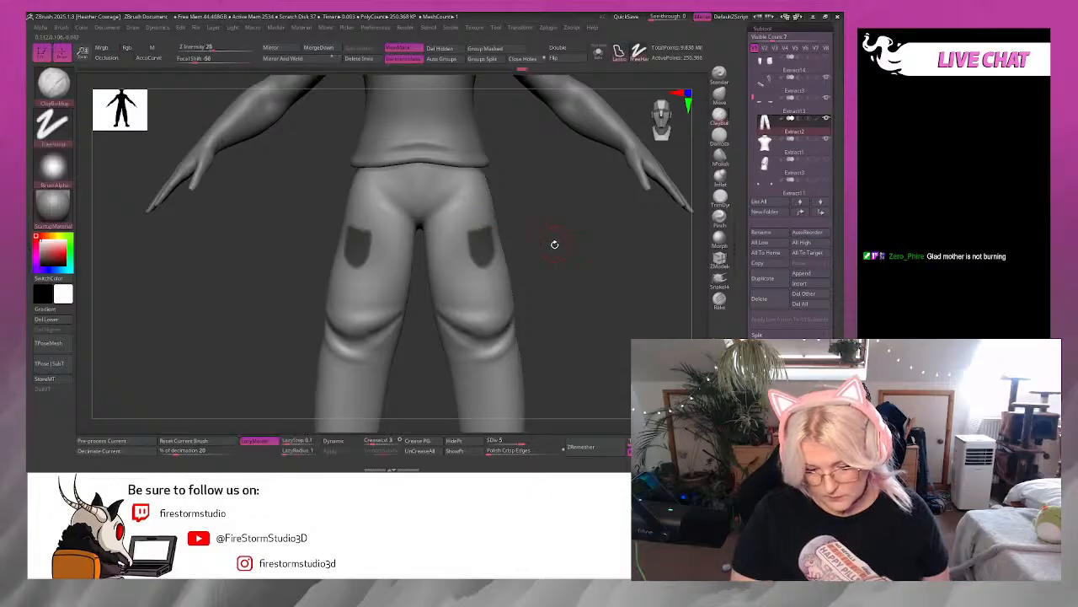
mouse_move(554, 243)
left_mouse_down()
mouse_move(578, 267)
mouse_move(651, 296)
left_mouse_up()
mouse_move(651, 291)
left_mouse_down()
mouse_move(633, 278)
mouse_move(445, 364)
mouse_move(655, 282)
mouse_move(627, 250)
mouse_move(489, 228)
mouse_move(540, 273)
mouse_move(533, 202)
mouse_move(503, 200)
mouse_move(486, 231)
left_mouse_up()
mouse_move(641, 257)
left_mouse_down()
mouse_move(506, 282)
mouse_move(497, 274)
left_mouse_up()
mouse_move(672, 285)
left_mouse_down("ctrl")
mouse_move(670, 300)
mouse_move(649, 294)
left_mouse_up("ctrl")
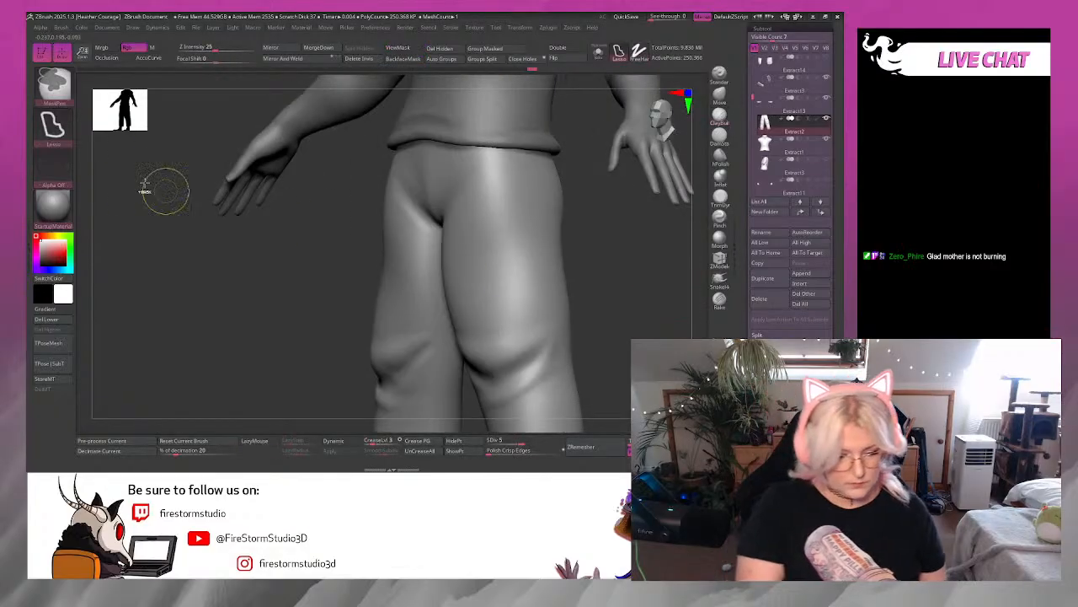
Set the masking brush's stroke type to Dots.
left_click(53, 126, "ctrl")
left_click(53, 126, "ctrl")
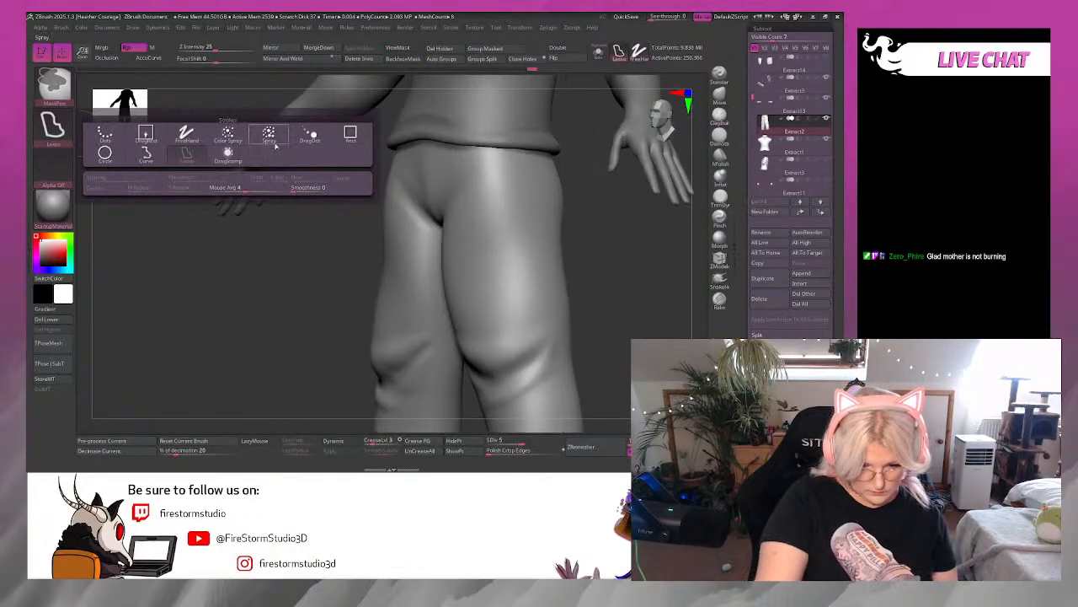
left_click(54, 131, "ctrl")
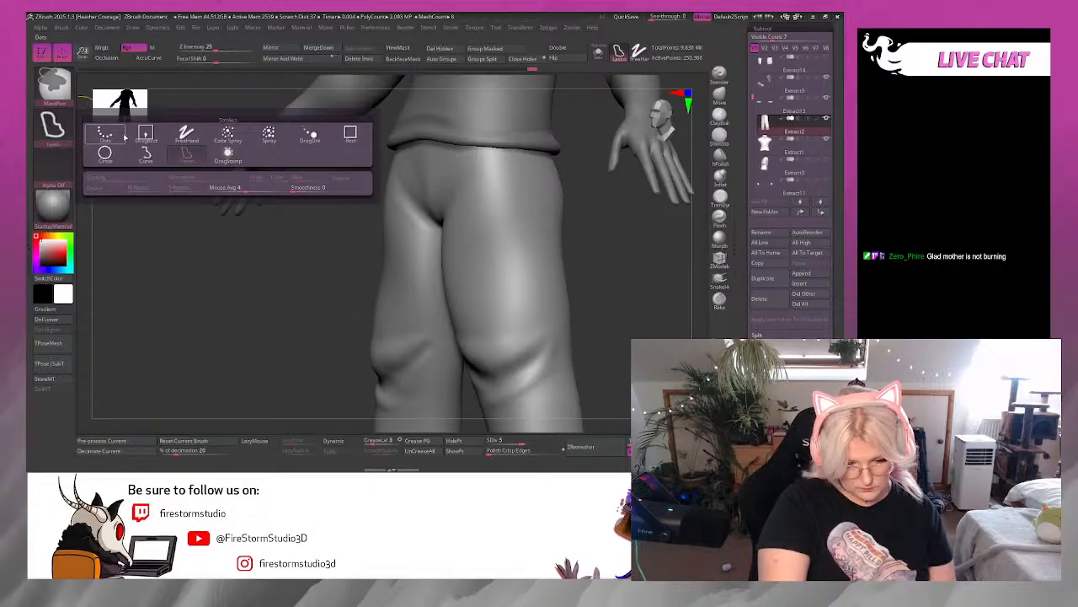
Build up diagonal folds from the crotch toward the hips and smooth the fabric across the front of the pelvis.
left_click_drag(318, 311, 379, 308)
mouse_move(624, 268)
left_mouse_down("shift")
mouse_move(636, 267)
mouse_move(614, 298)
mouse_move(591, 270)
left_mouse_up("shift")
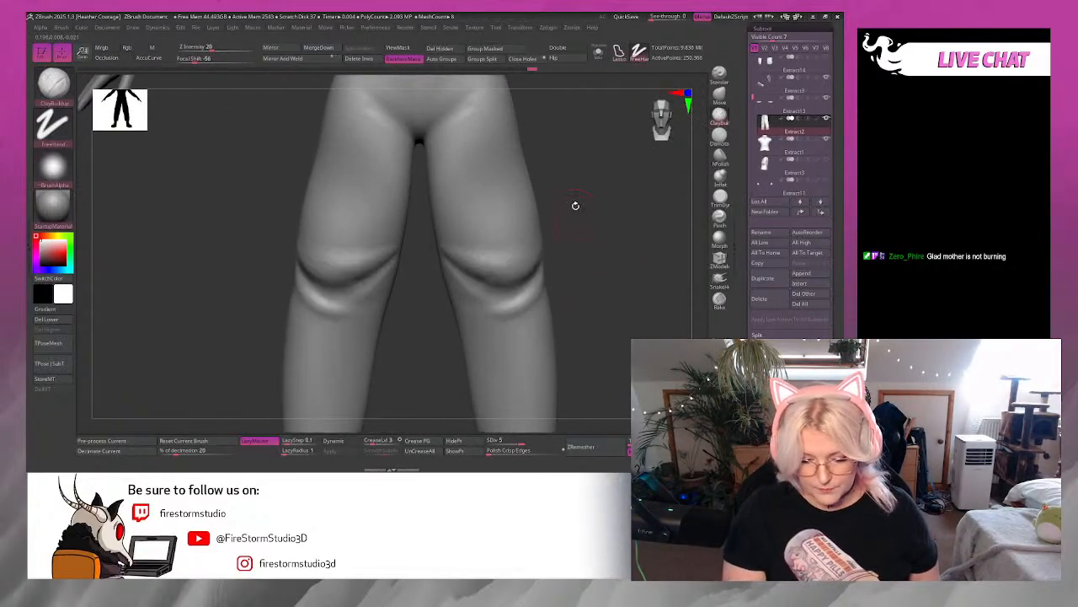
mouse_move(581, 206)
left_mouse_down("alt")
mouse_move(556, 229)
mouse_move(559, 216)
left_mouse_up("alt")
key("space")
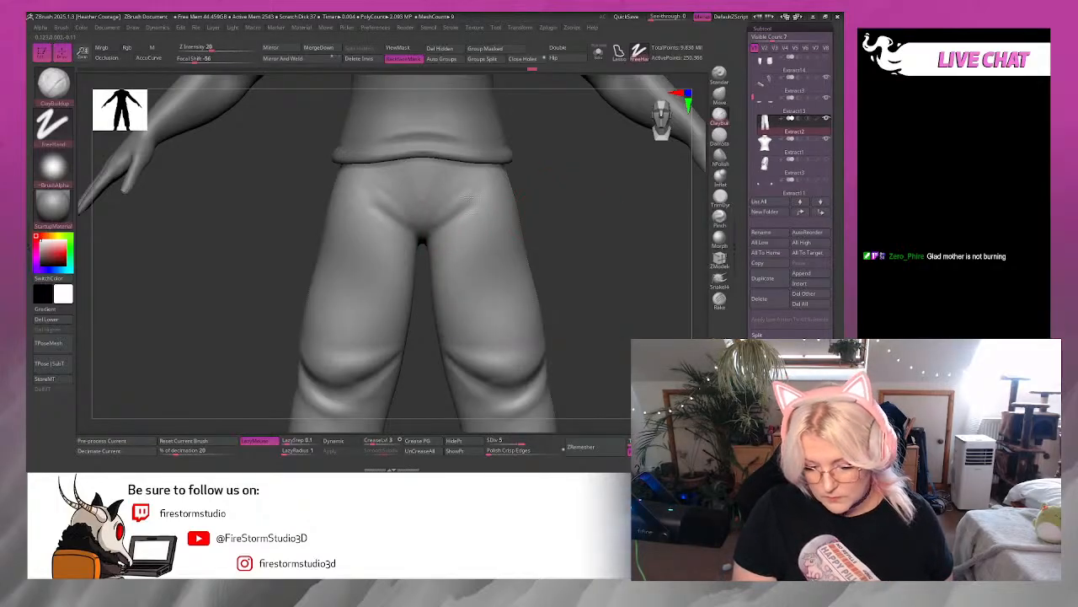
left_click_drag(469, 199, 418, 230)
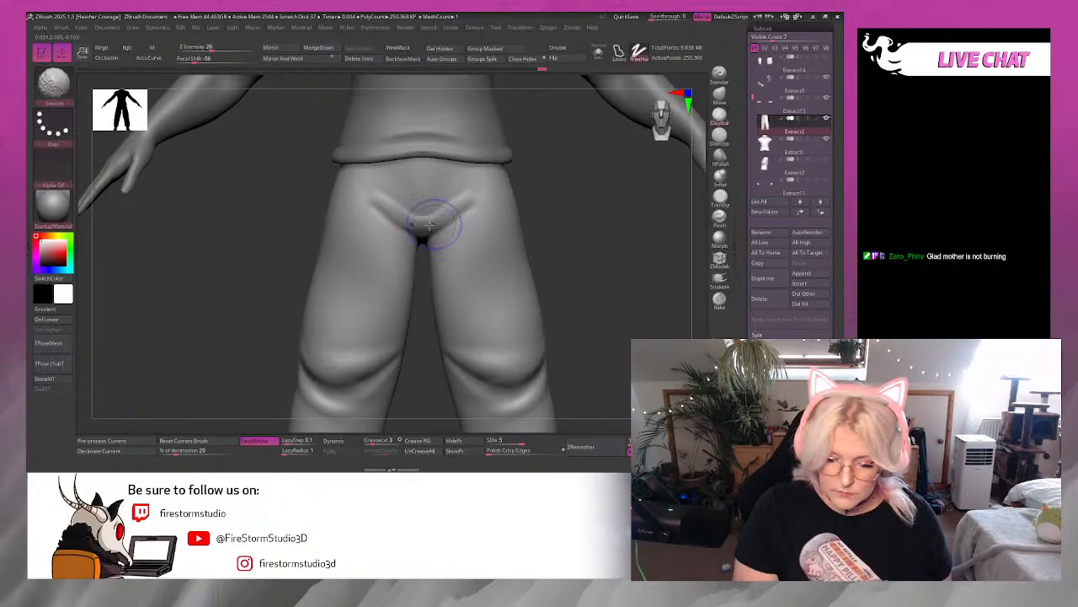
mouse_move(436, 224)
left_mouse_down("shift")
mouse_move(479, 193)
mouse_move(441, 237)
mouse_move(477, 221)
mouse_move(478, 208)
mouse_move(430, 218)
mouse_move(430, 181)
mouse_move(439, 180)
left_mouse_up("shift")
left_click_drag(365, 186, 404, 192, "shift")
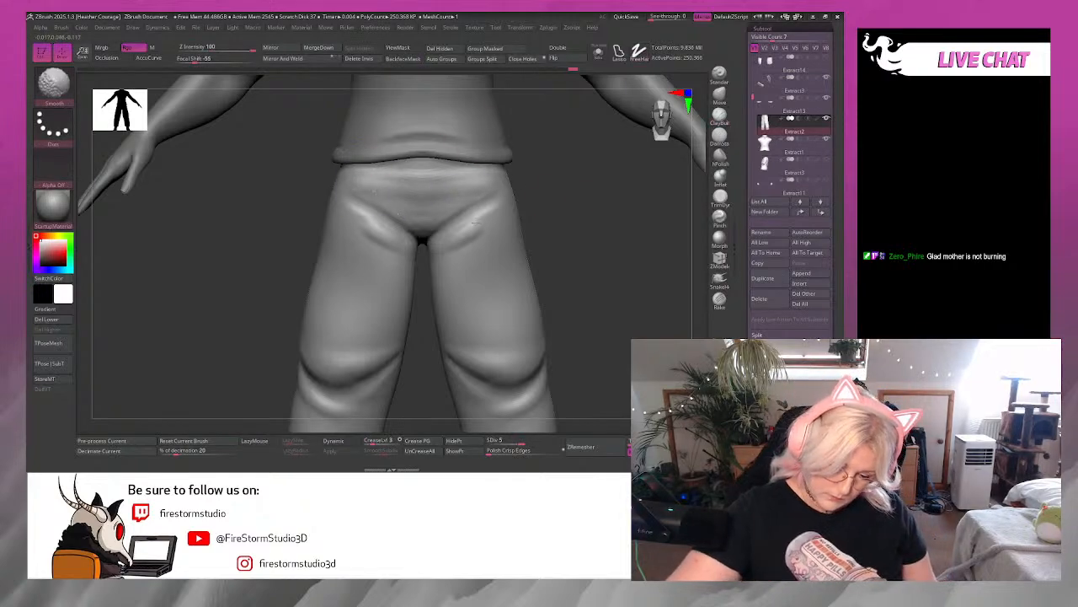
Adjust the ClayBuildup draw size and refine the diagonal folds beside the crotch, smoothing their edges.
left_click_drag(556, 302, 600, 334, "alt")
key("space")
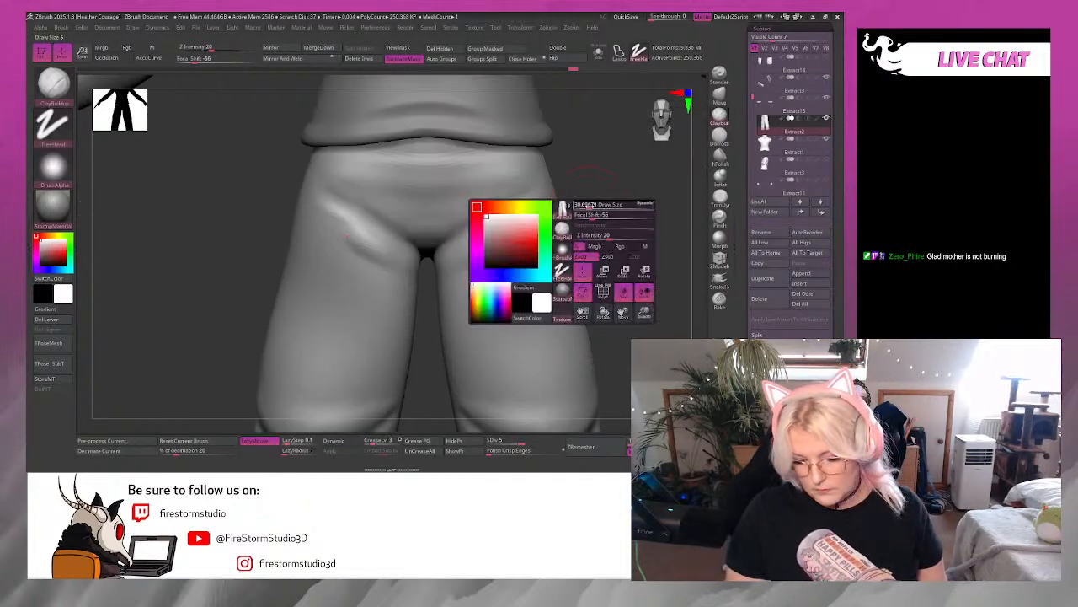
left_click_drag(589, 205, 586, 205)
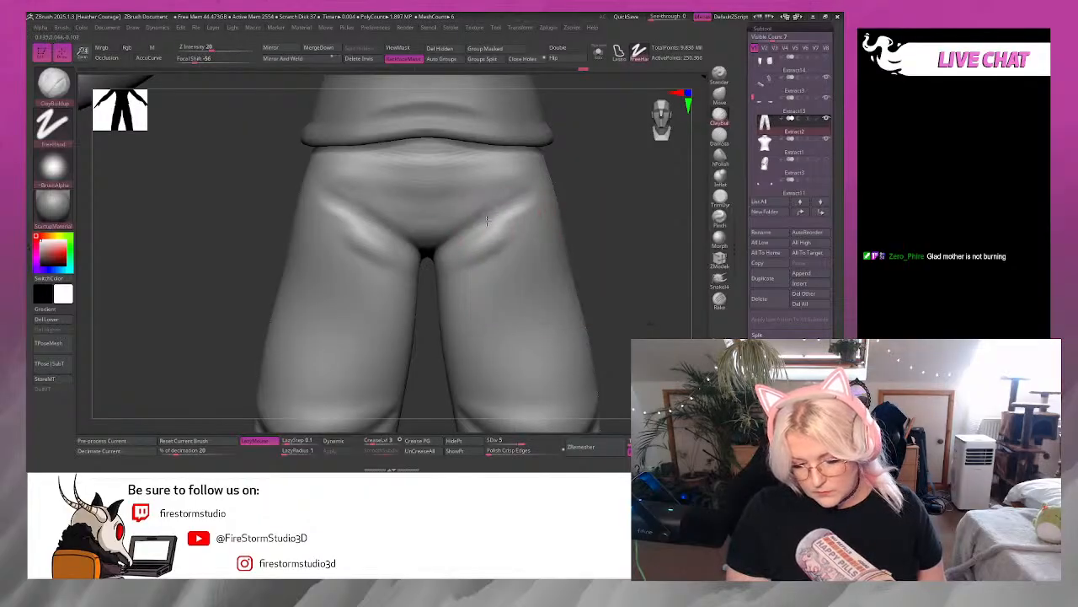
key("shift")
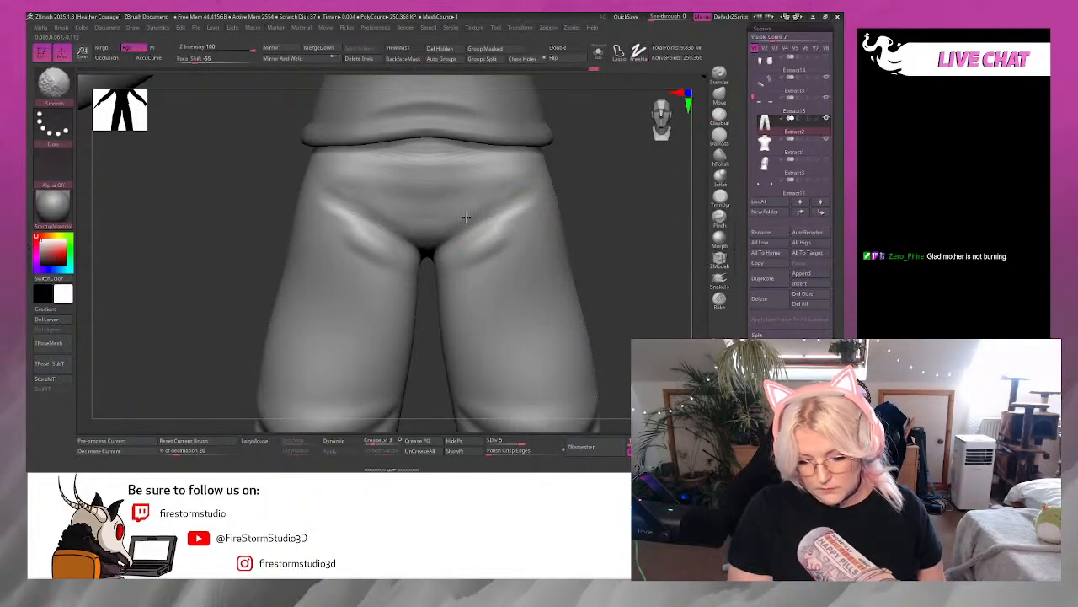
key("ctrl+z")
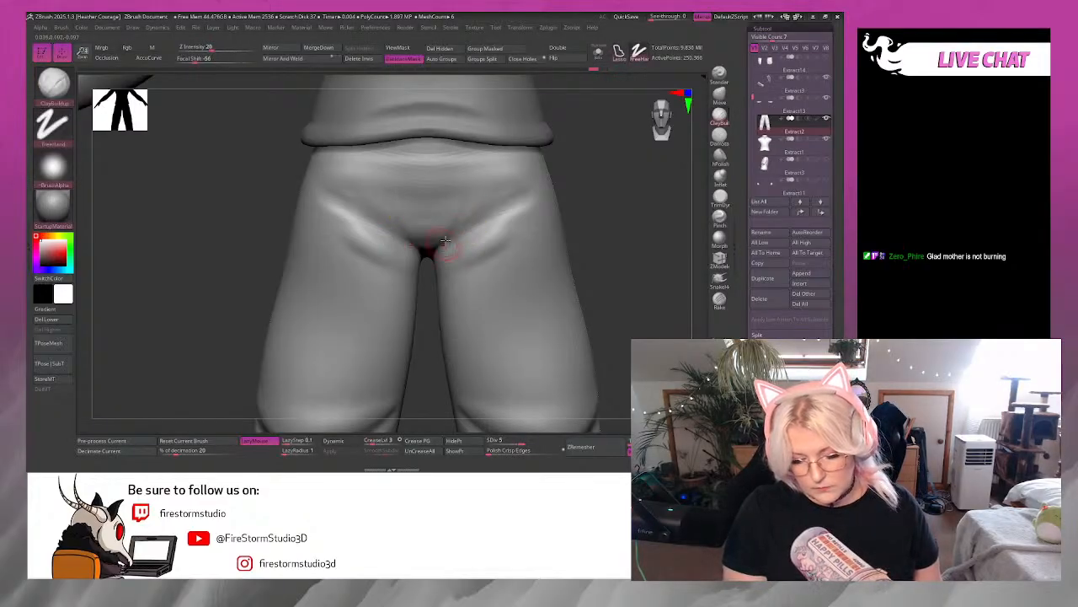
left_click_drag(446, 241, 470, 230, "shift")
Switch to the Inflate brush for the trousers' ankle hems and isolate the trousers in Solo mode.
mouse_move(616, 253)
left_mouse_down()
mouse_move(614, 272)
mouse_move(544, 187)
left_mouse_up()
mouse_move(556, 298)
left_mouse_down()
mouse_move(582, 337)
mouse_move(568, 342)
mouse_move(608, 430)
left_mouse_up()
left_click_drag(600, 379, 615, 103, "alt")
left_click(721, 175)
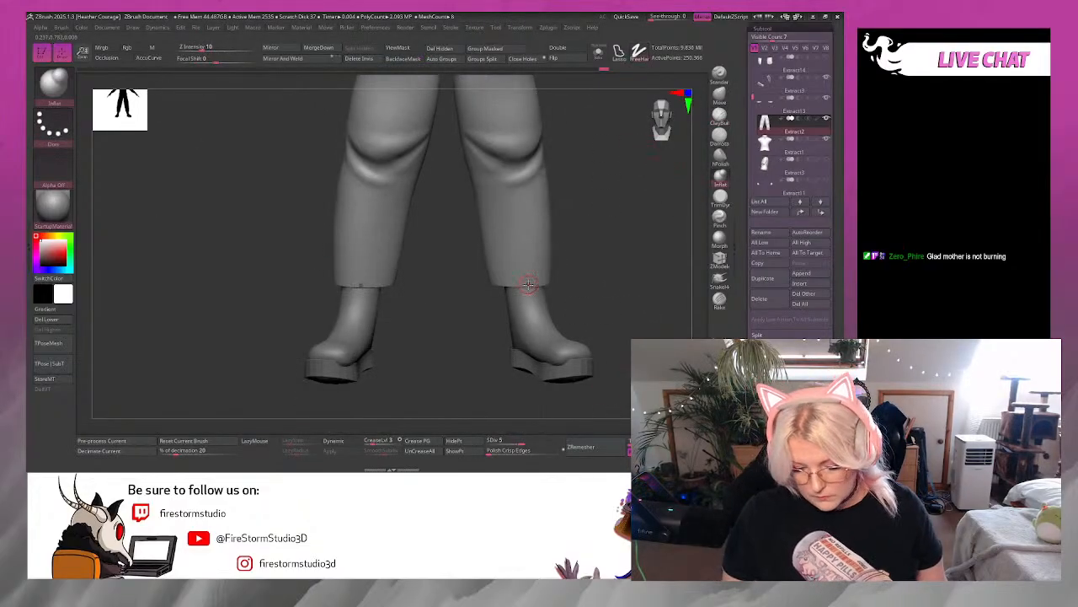
mouse_move(575, 279)
left_mouse_down()
mouse_move(624, 273)
mouse_move(615, 200)
mouse_move(570, 252)
mouse_move(573, 225)
mouse_move(420, 319)
mouse_move(447, 303)
mouse_move(445, 281)
mouse_move(413, 322)
mouse_move(503, 315)
mouse_move(470, 283)
mouse_move(484, 328)
left_mouse_up()
left_click(598, 57)
key("space")
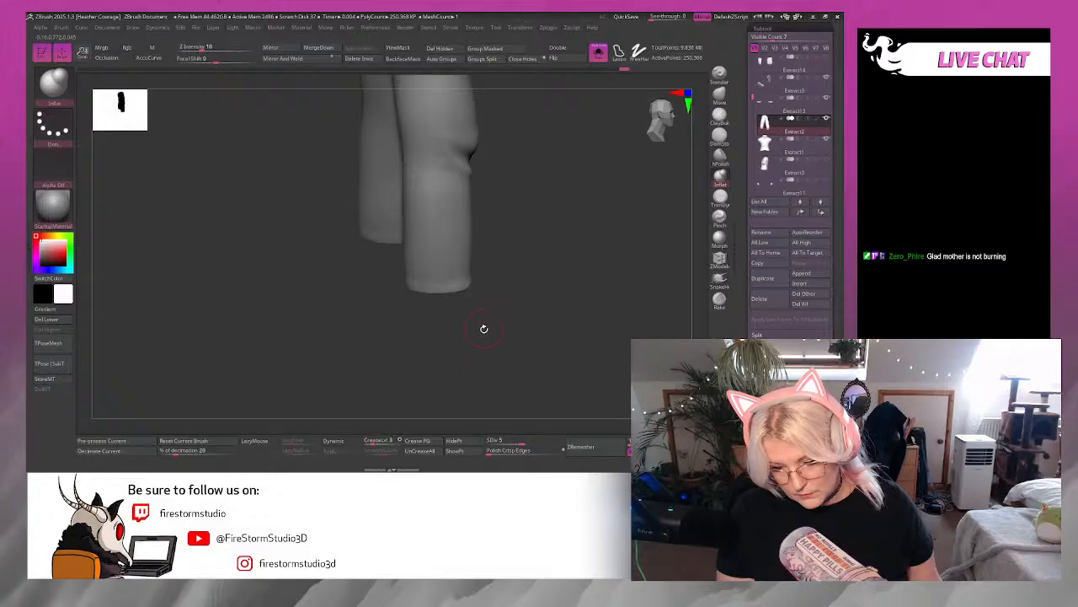
Build up a raised band around the trousers' ankle hems with the ClayBuildup brush.
left_click(720, 115)
mouse_move(498, 289)
left_mouse_down()
mouse_move(548, 325)
mouse_move(463, 286)
left_mouse_up()
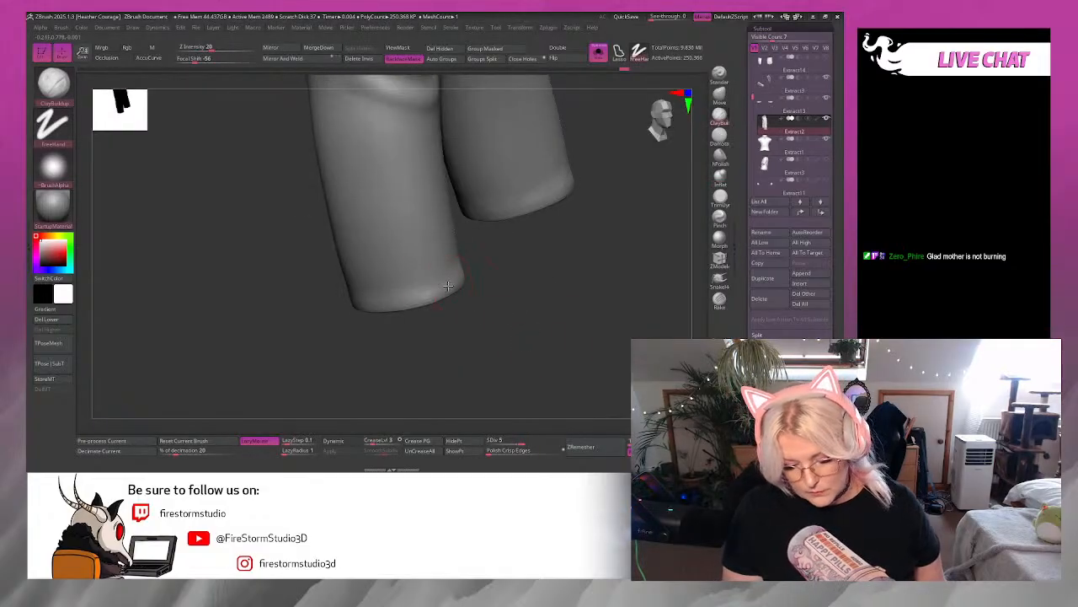
mouse_move(471, 334)
left_mouse_down()
mouse_move(517, 321)
mouse_move(445, 337)
mouse_move(563, 274)
left_mouse_up()
mouse_move(533, 303)
left_mouse_down()
mouse_move(473, 303)
mouse_move(599, 298)
mouse_move(493, 277)
left_mouse_up()
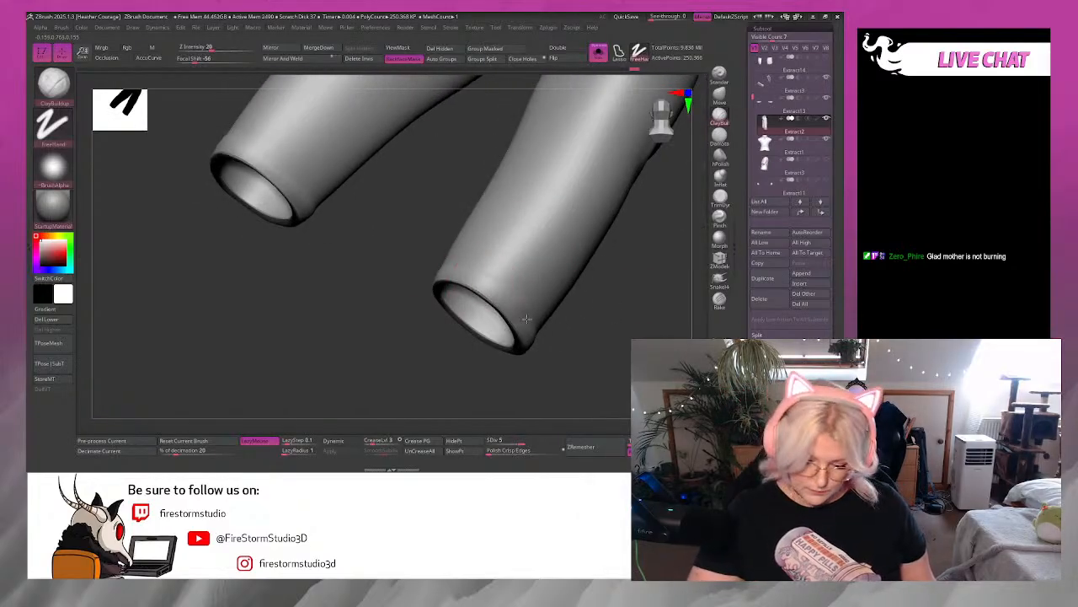
left_click_drag(588, 353, 662, 380)
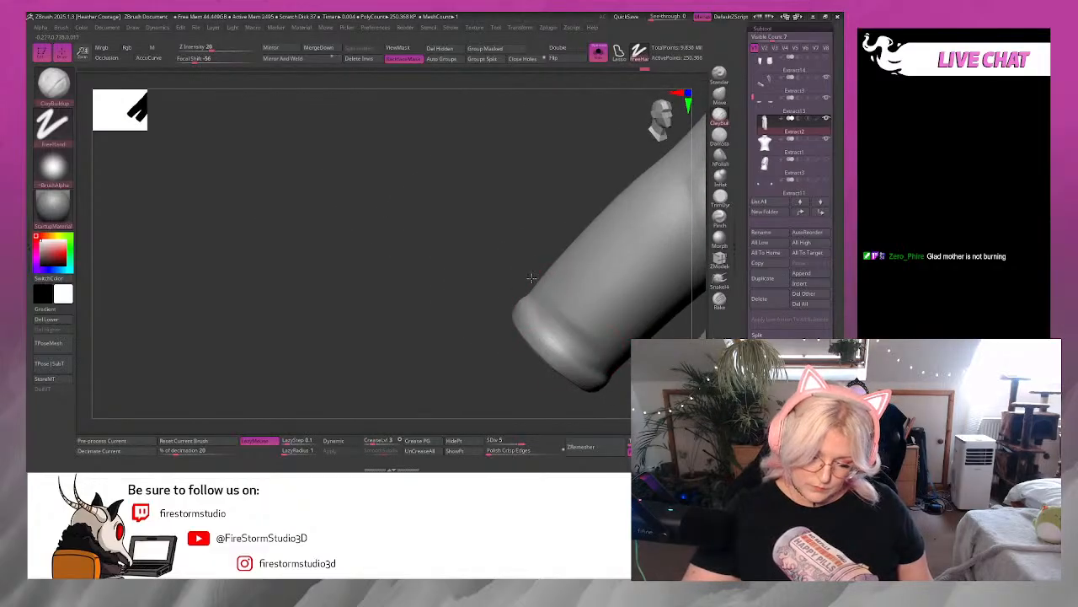
left_click_drag(503, 206, 546, 206)
left_click_drag(514, 305, 581, 324)
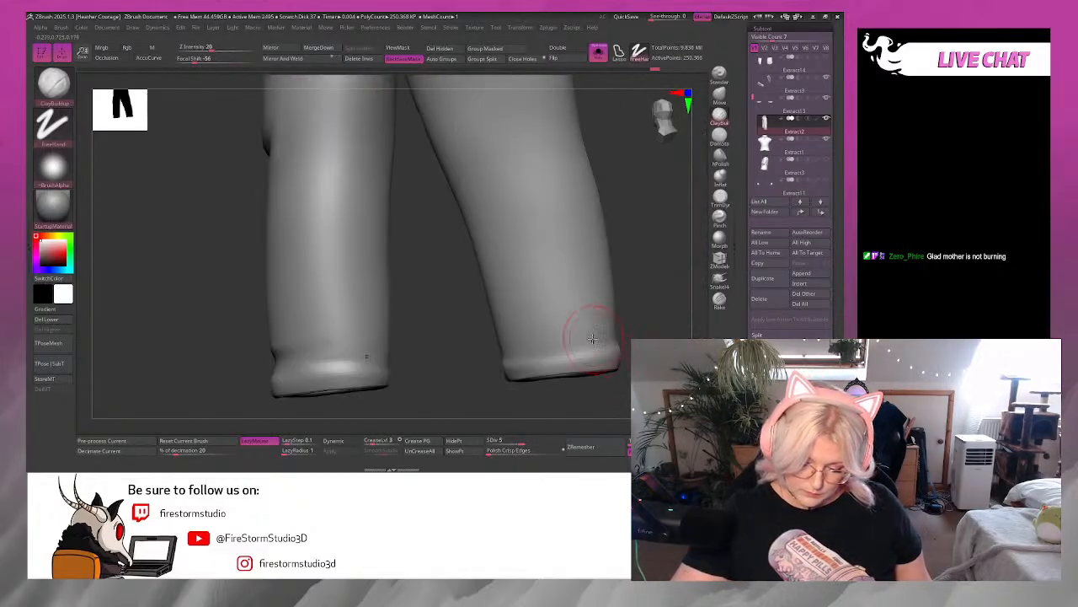
left_click_drag(628, 368, 576, 298)
left_click_drag(658, 120, 654, 123)
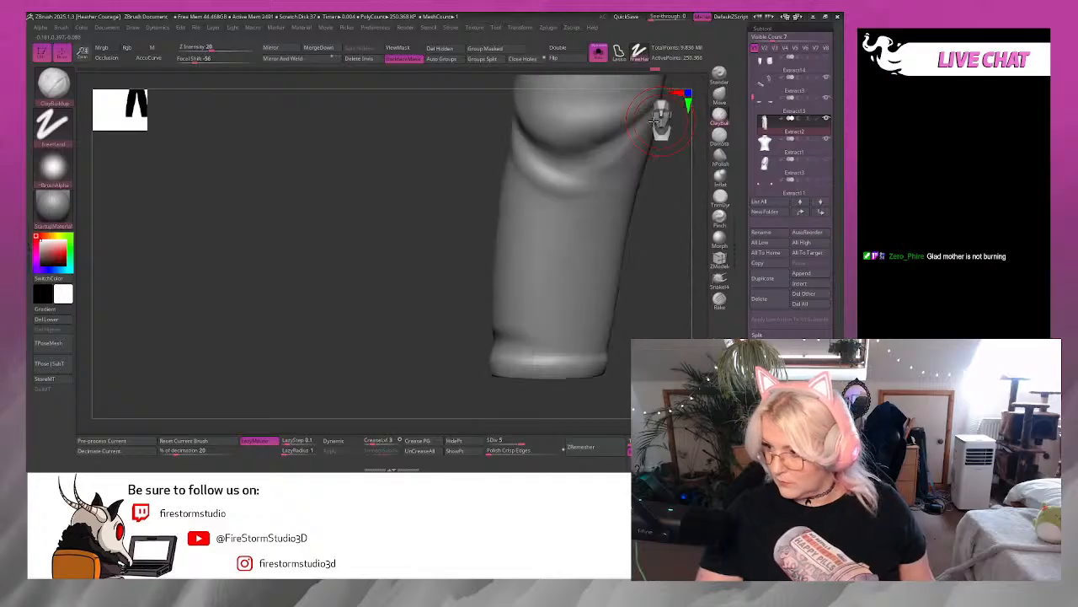
Carve sharp creases beneath the knee folds on both trouser legs with the DamStandard brush.
left_click_drag(666, 303, 515, 344, "alt")
left_click_drag(600, 371, 540, 305)
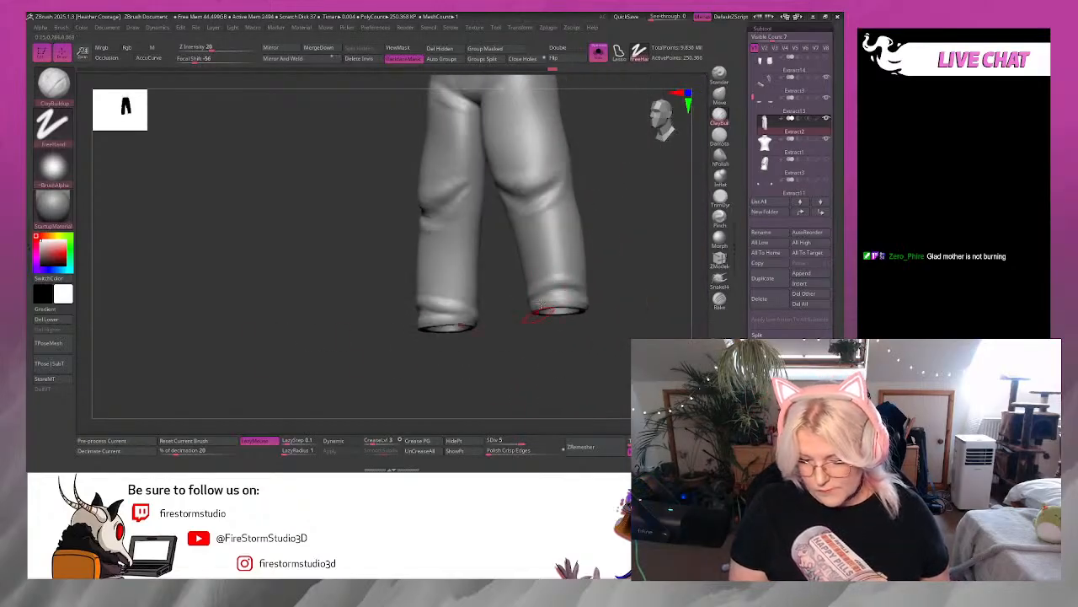
left_click_drag(667, 117, 674, 122)
key("space")
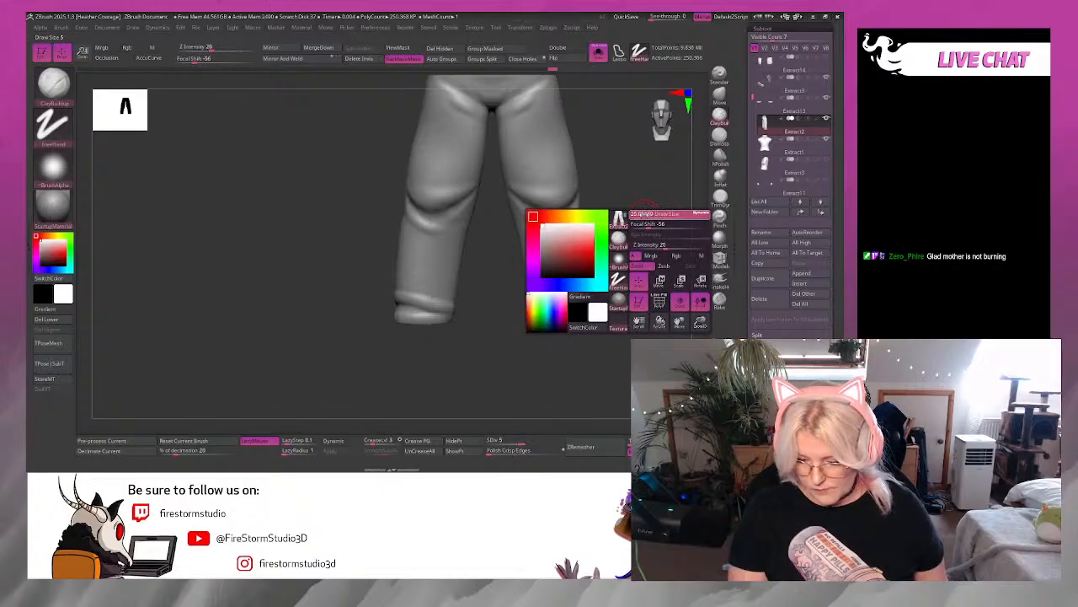
left_click(720, 137)
left_click_drag(660, 229, 587, 309, "alt")
mouse_move(474, 223)
left_mouse_down()
mouse_move(559, 218)
mouse_move(539, 248)
mouse_move(500, 256)
mouse_move(521, 261)
left_mouse_up()
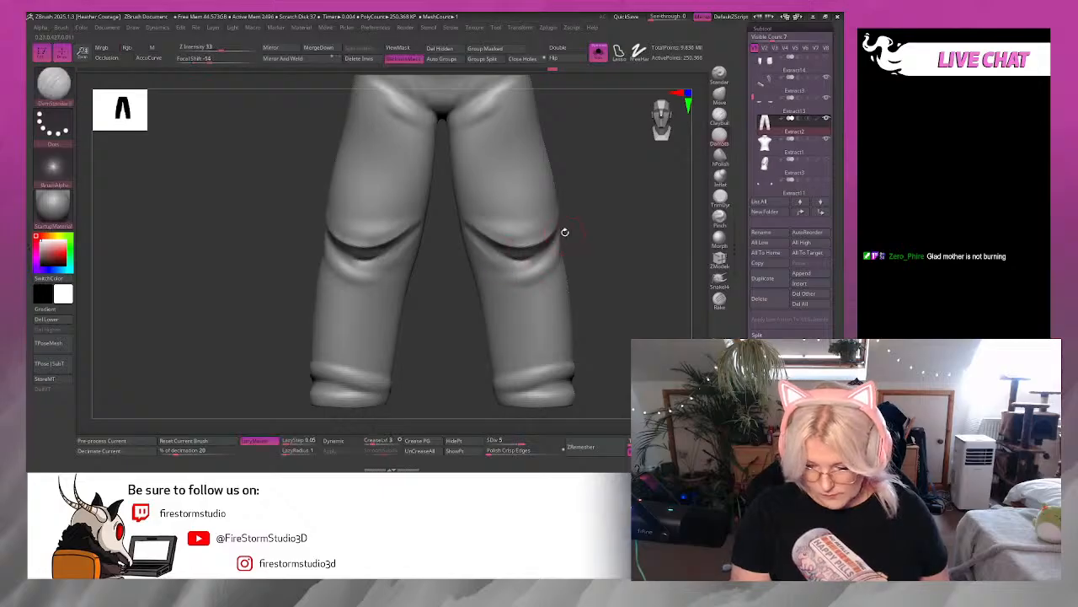
mouse_move(564, 232)
left_mouse_down("alt")
mouse_move(541, 287)
mouse_move(537, 247)
mouse_move(516, 259)
mouse_move(486, 244)
left_mouse_up("alt")
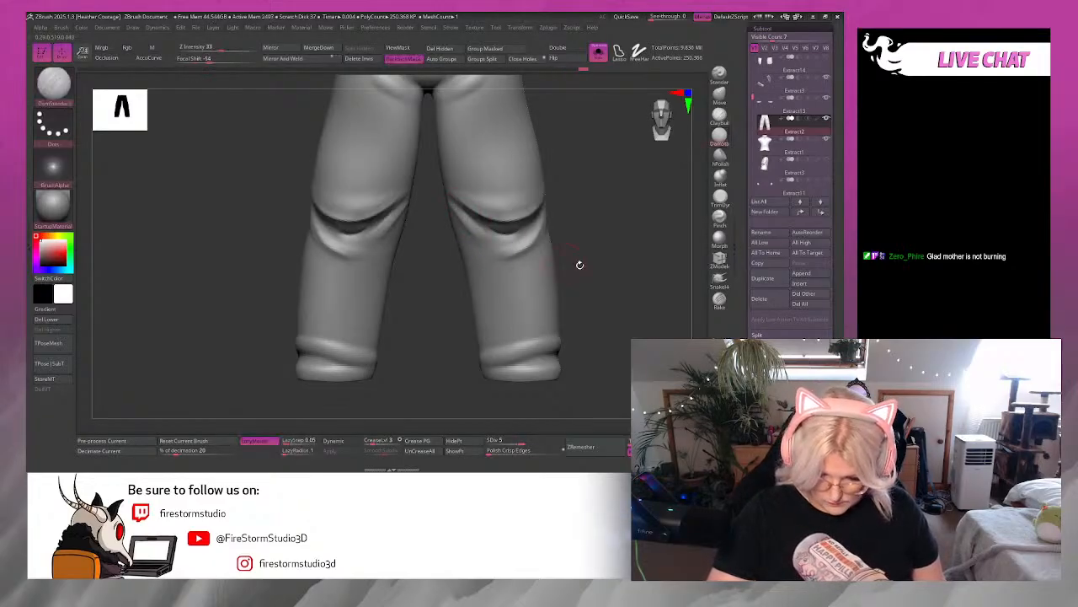
Cut the crease above the trousers' ankle hems around the legs and smooth the hem bands.
left_click_drag(578, 265, 548, 207, "alt")
left_click_drag(561, 169, 585, 147)
mouse_move(500, 166)
left_mouse_down("alt")
mouse_move(528, 128)
mouse_move(524, 138)
left_mouse_up("alt")
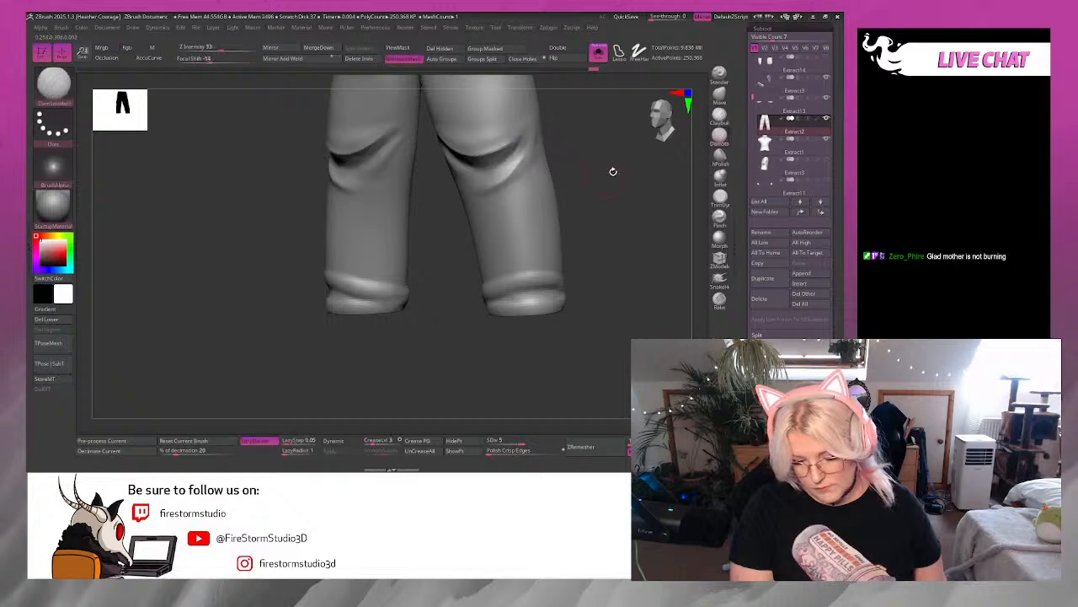
left_click_drag(611, 171, 589, 181)
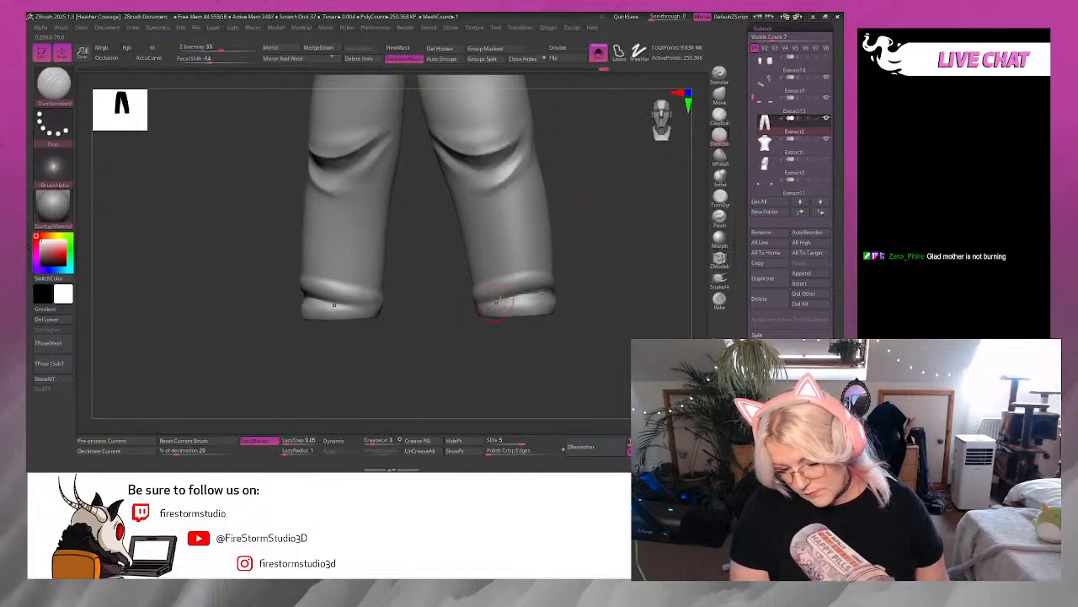
left_click_drag(577, 293, 546, 299)
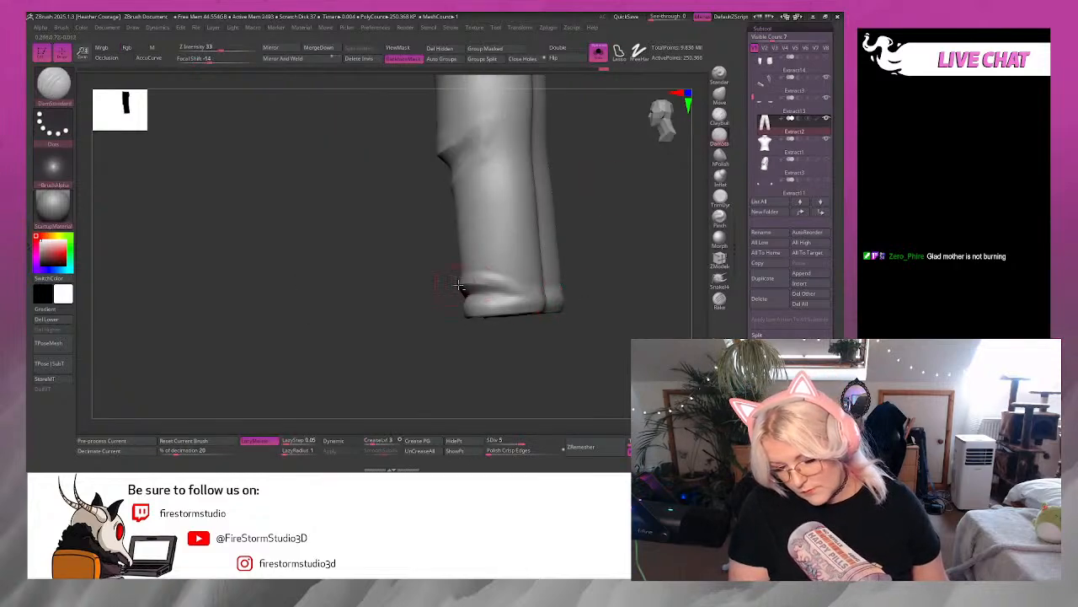
left_click_drag(572, 337, 548, 342)
left_click_drag(516, 296, 510, 291, "shift")
left_click_drag(541, 342, 564, 344)
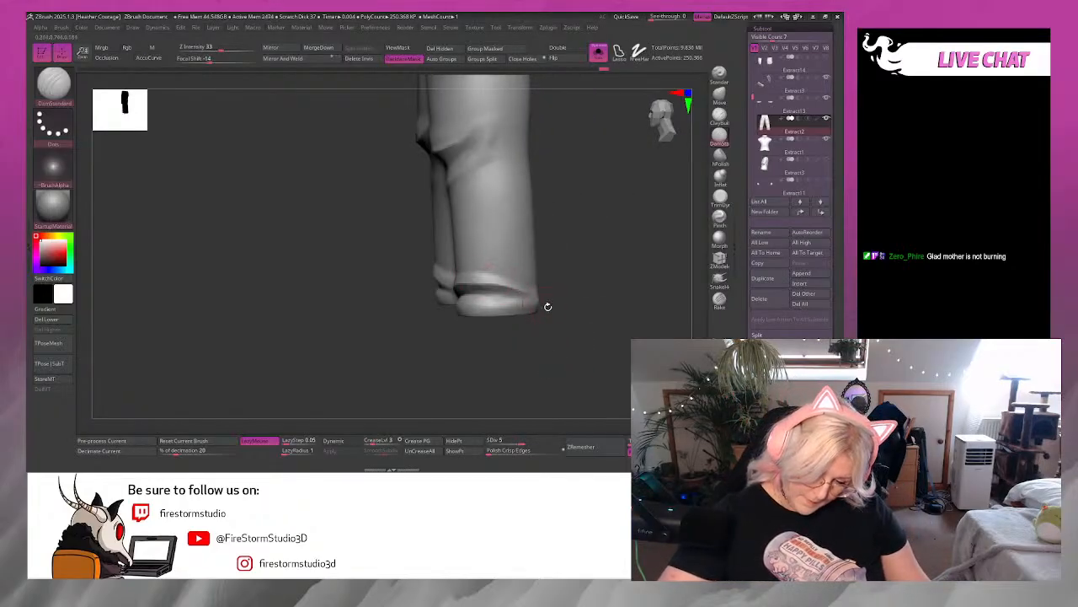
left_click_drag(558, 301, 554, 290)
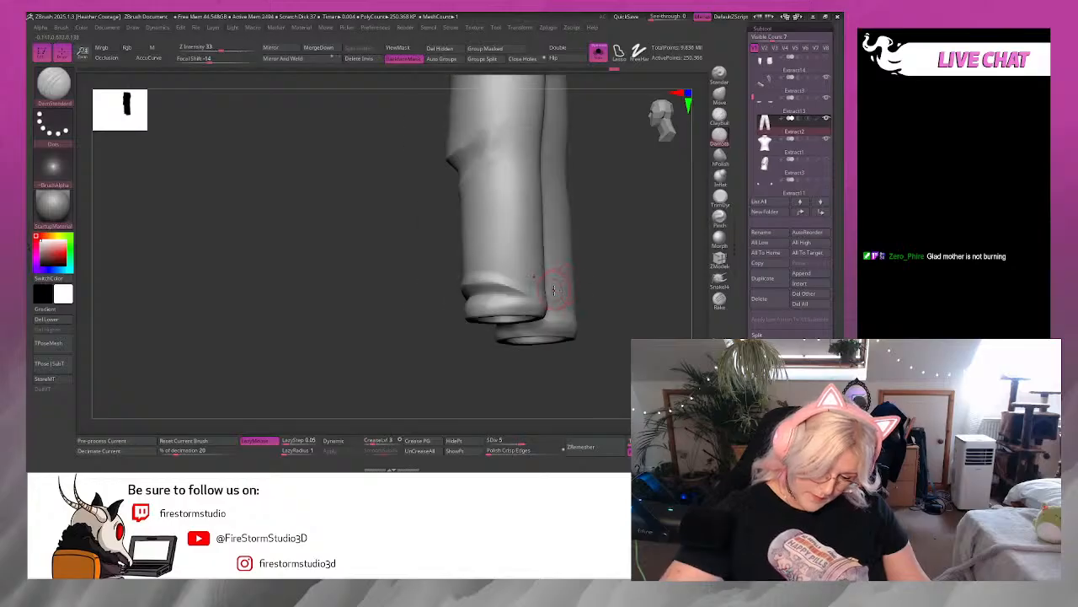
left_click_drag(429, 264, 448, 281)
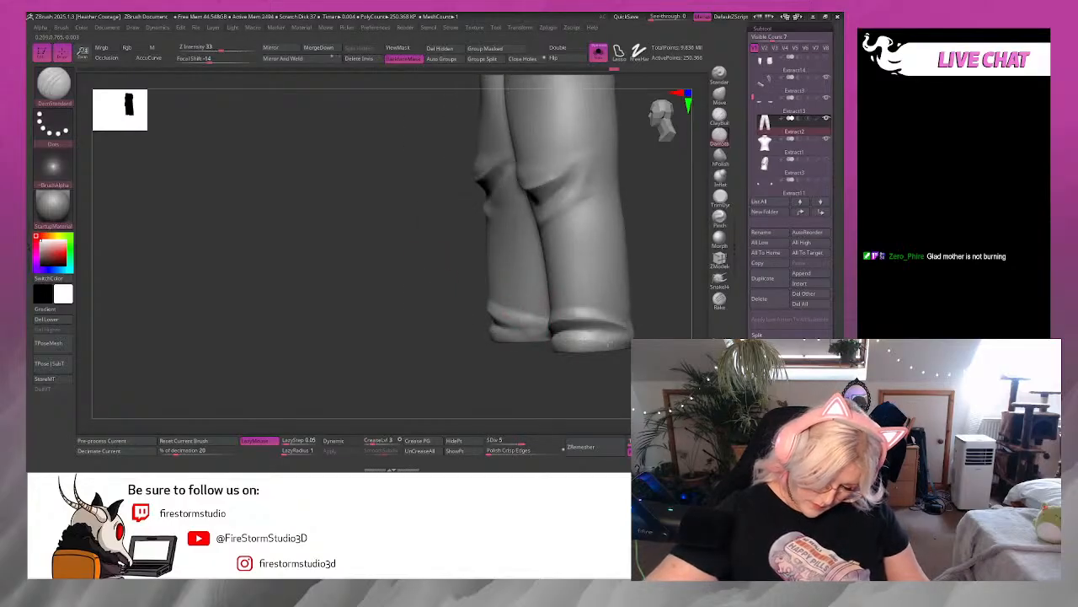
left_click_drag(572, 339, 600, 340, "shift")
mouse_move(636, 256)
left_mouse_down()
mouse_move(662, 233)
mouse_move(640, 140)
mouse_move(652, 142)
mouse_move(619, 204)
mouse_move(622, 350)
left_mouse_up()
Smooth the front of the pelvis and carve sharper diagonal creases beside the crotch.
key("space")
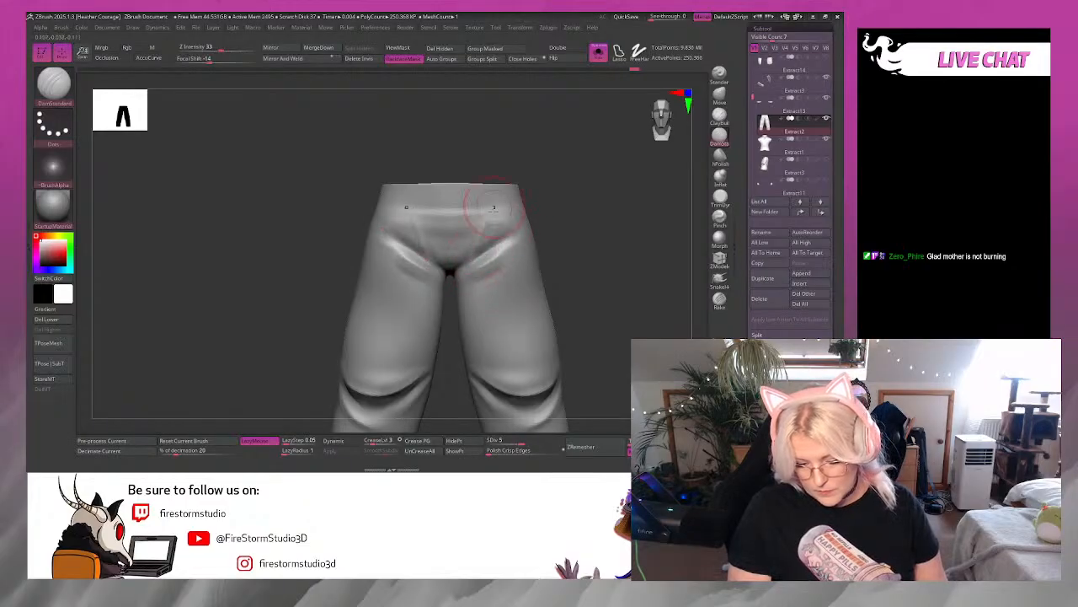
key("shift")
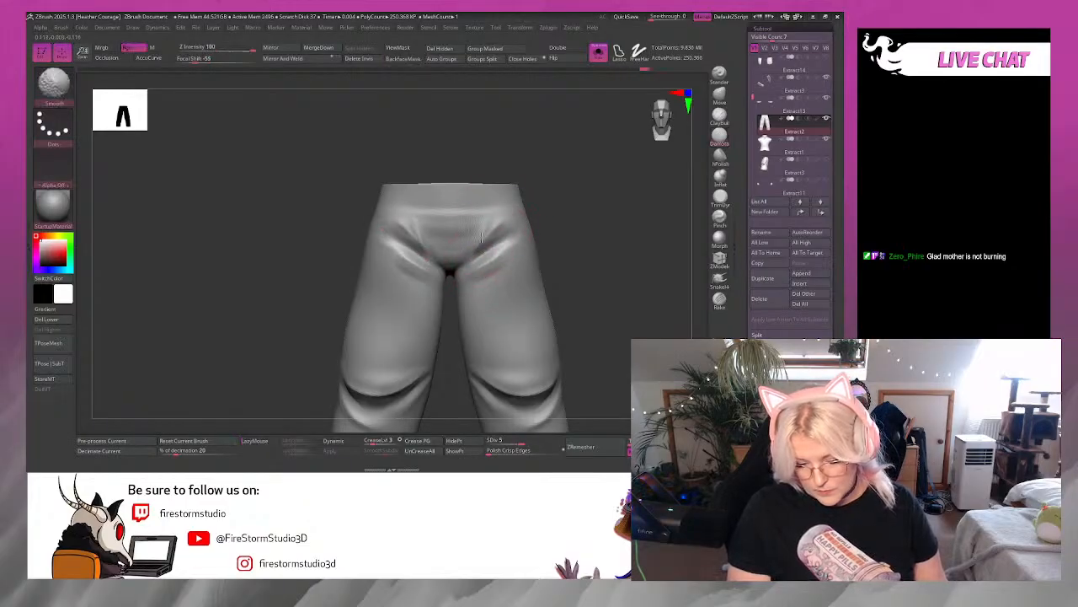
key("shift")
mouse_move(509, 227)
left_mouse_down()
mouse_move(466, 272)
mouse_move(480, 266)
left_mouse_up()
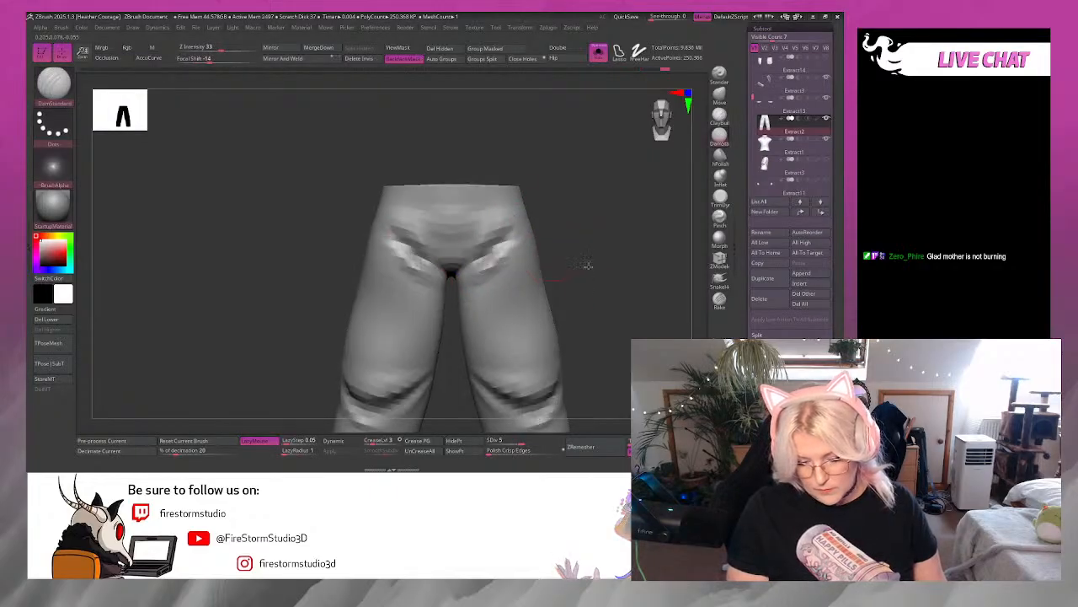
left_click_drag(587, 265, 589, 215, "alt")
Exit Solo mode, unhide the jacket subtool Extract3 and make it the active subtool.
left_click(598, 52)
left_click_drag(594, 272, 548, 313, "alt")
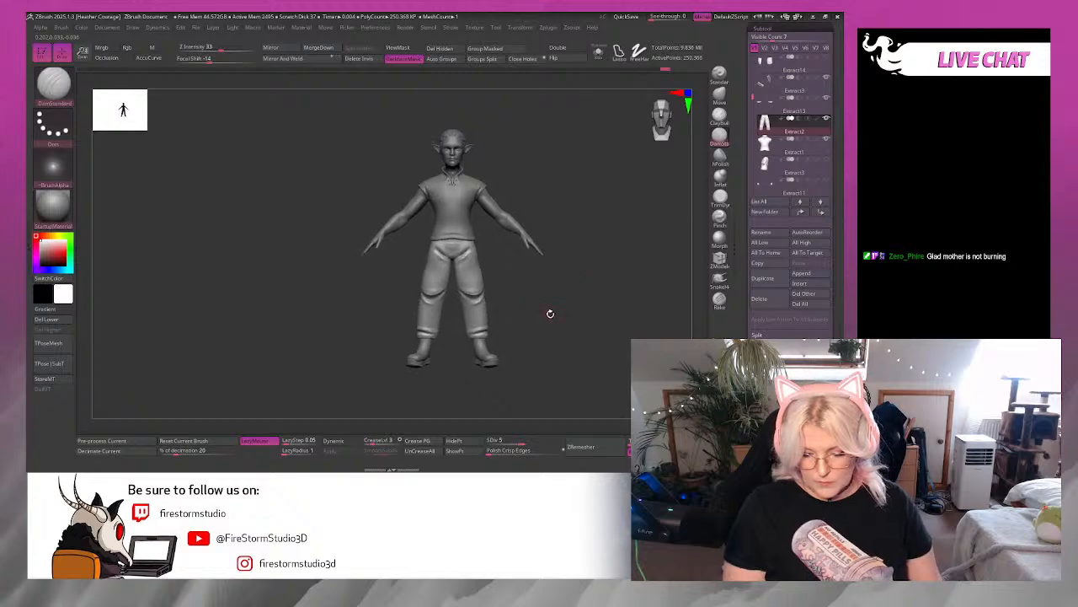
left_click_drag(621, 263, 630, 262)
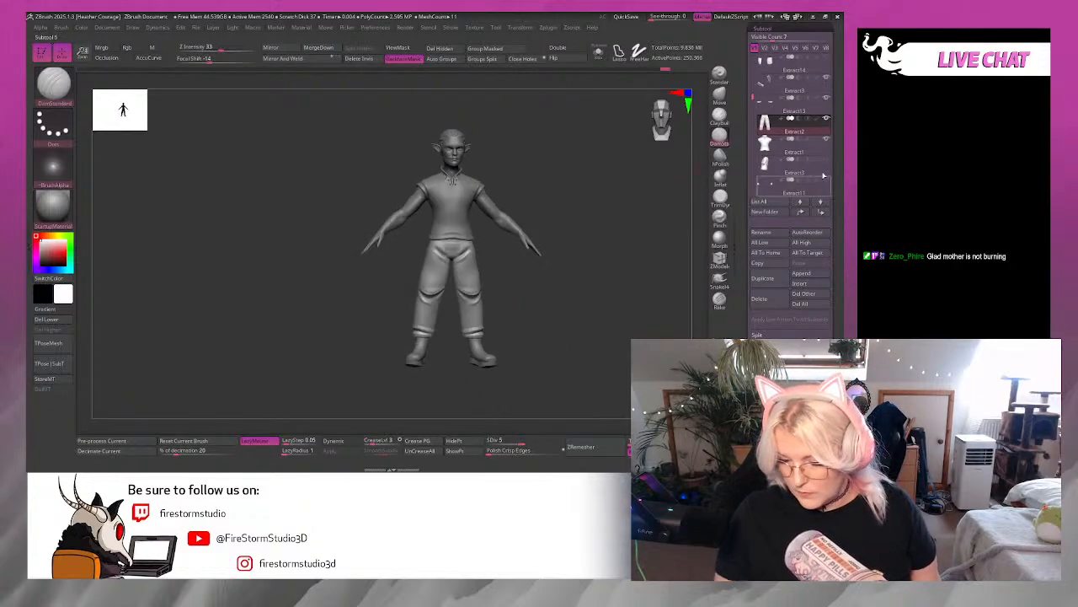
left_click(826, 159)
left_click_drag(579, 301, 623, 396)
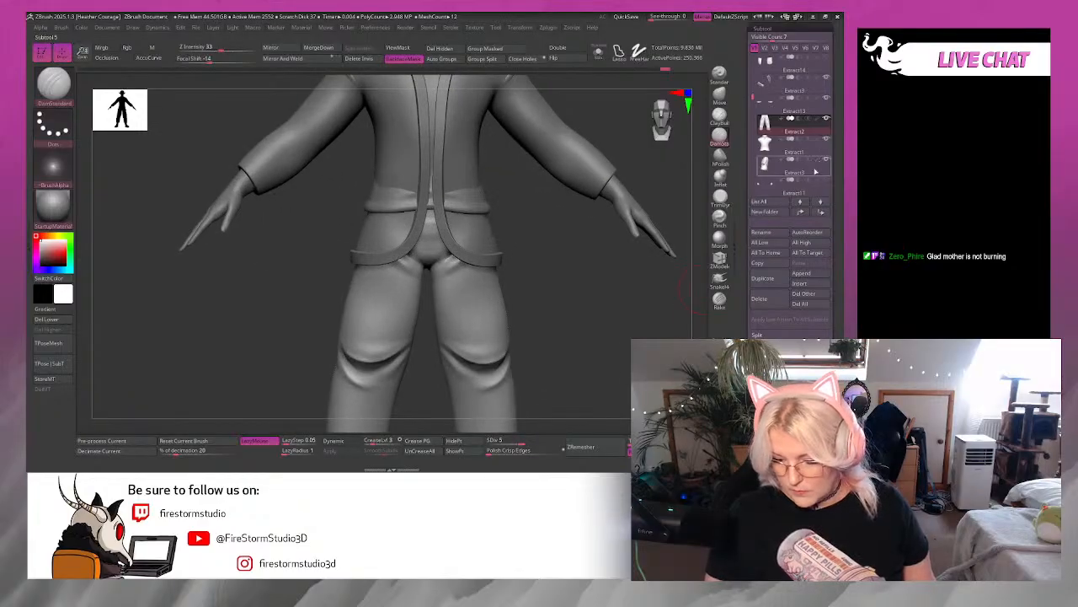
left_click(816, 173)
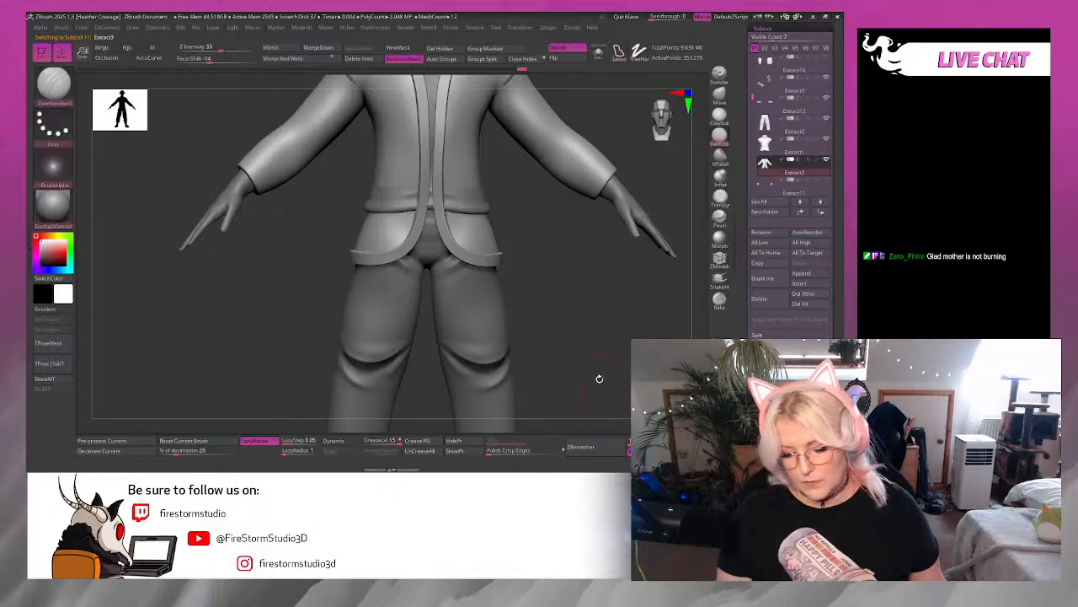
left_click_drag(609, 402, 587, 301)
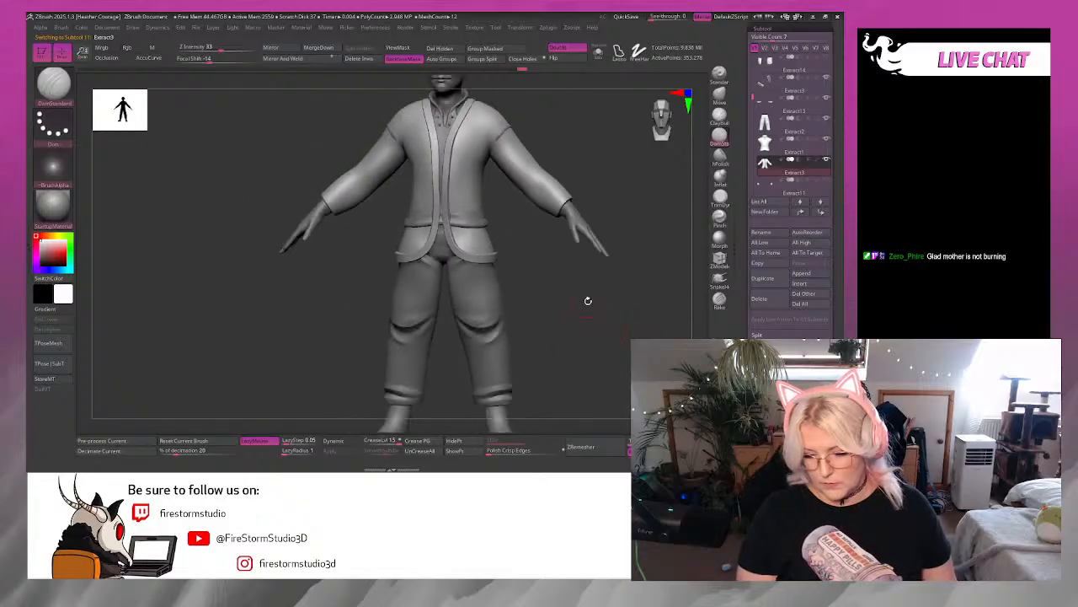
left_click(598, 54)
left_click(598, 53)
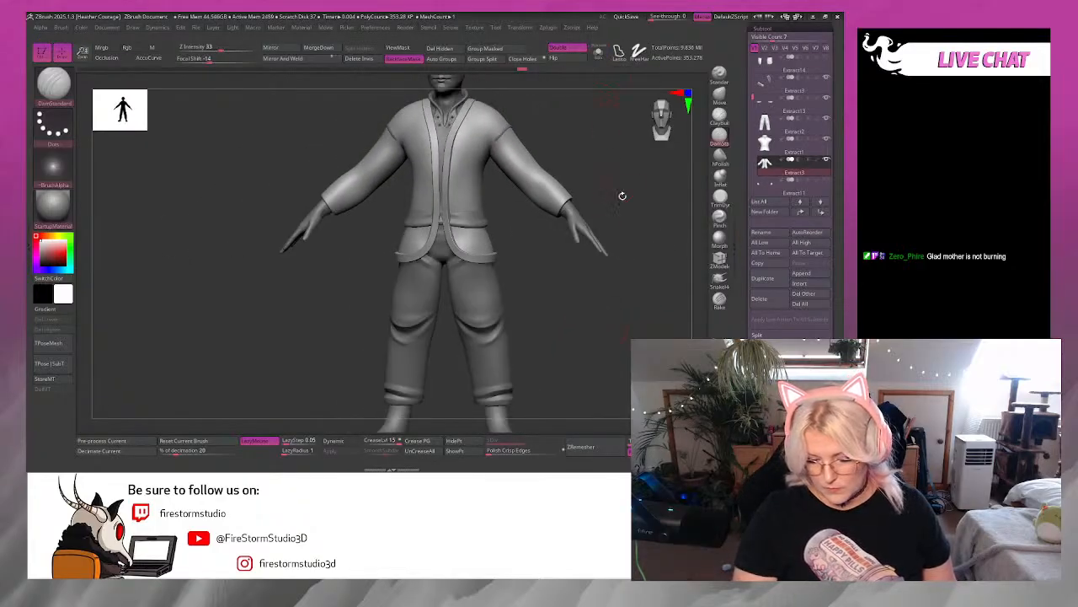
Switch to the Move Topological brush, adjust its draw size and reshape the jacket around the shoulders and back.
left_click_drag(629, 205, 621, 264, "alt")
key("b")
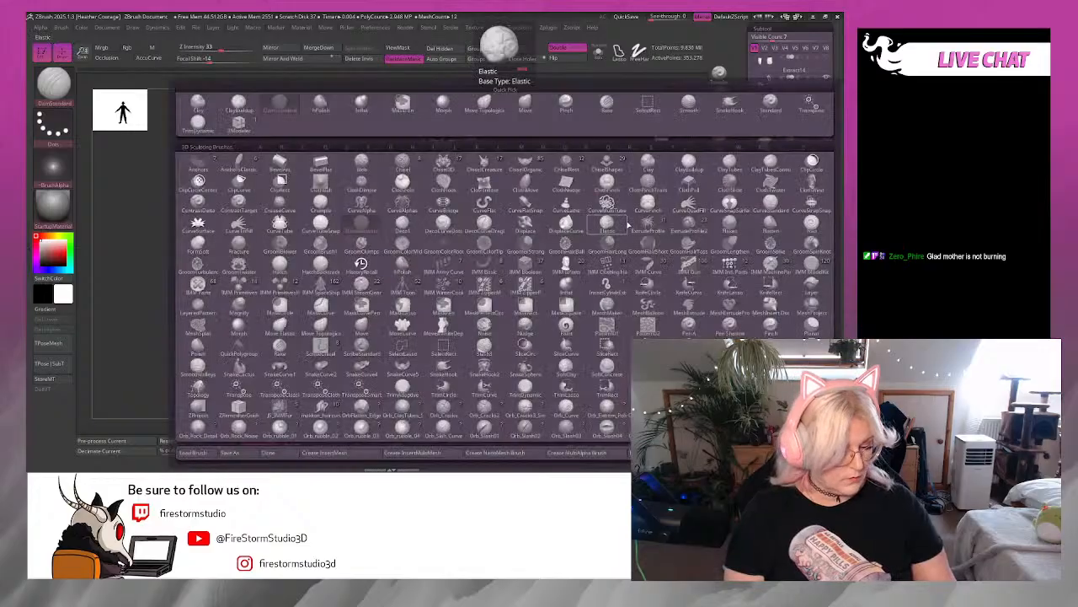
key("m")
key("t")
key("space")
left_click_drag(622, 204, 506, 207)
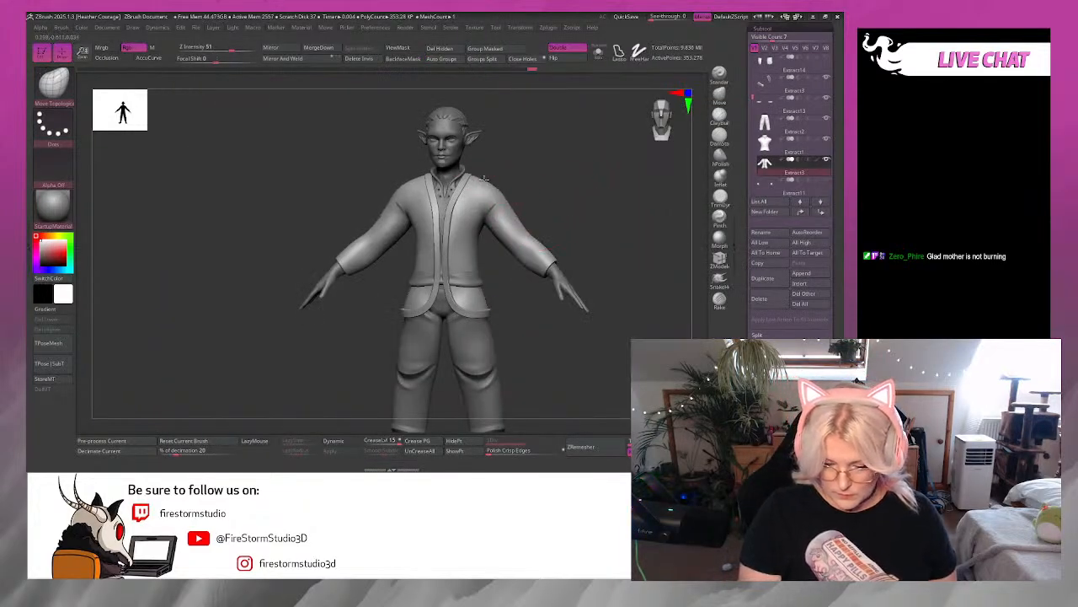
left_click_drag(524, 201, 557, 172)
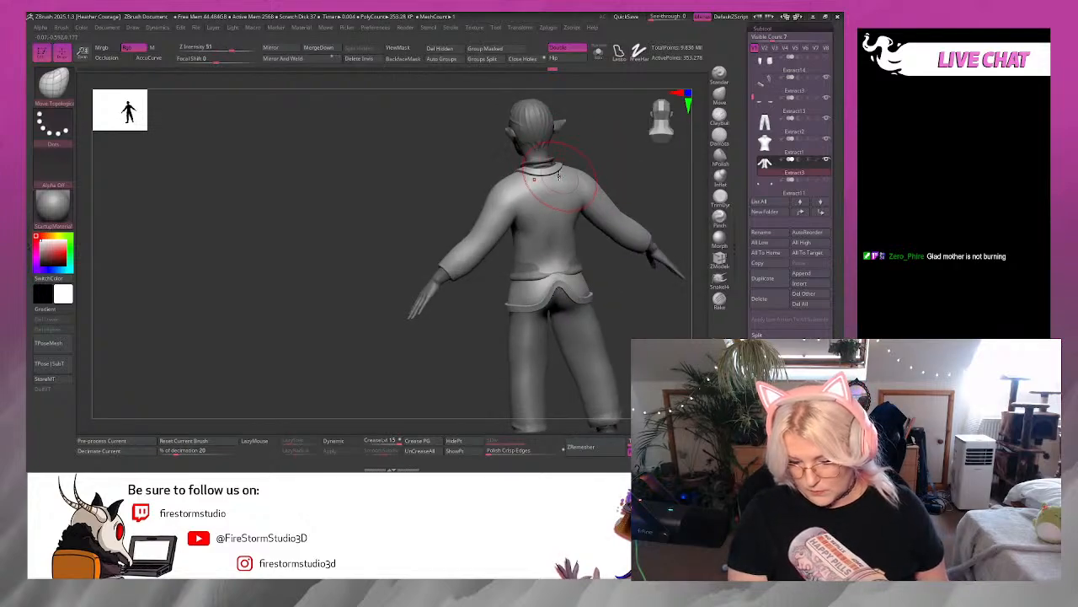
left_click_drag(653, 153, 633, 227)
right_click(634, 229)
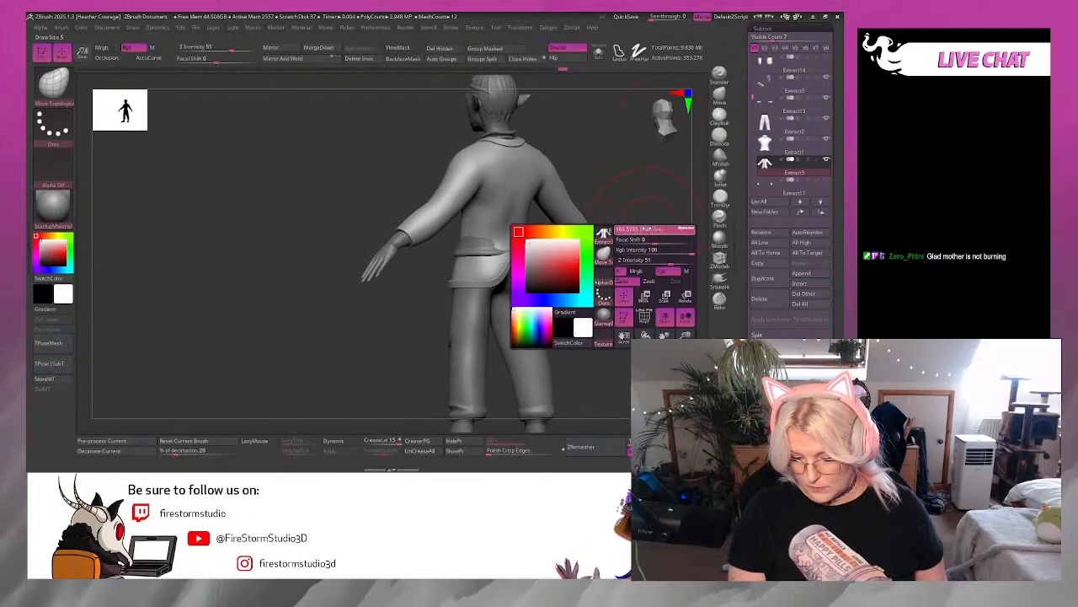
right_click_drag(634, 229, 573, 242)
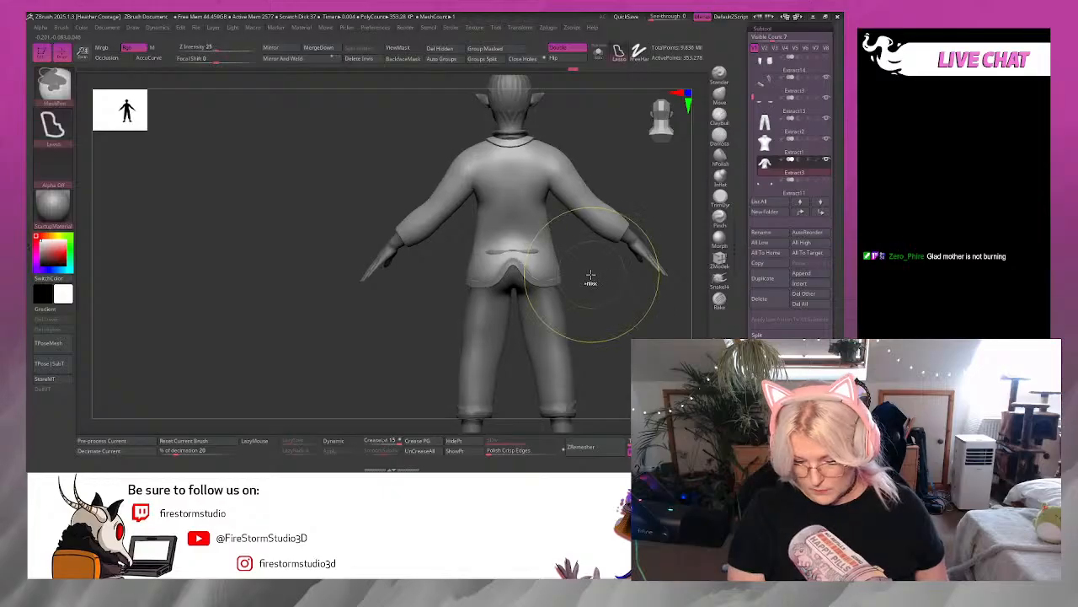
Pull the jacket's waist and lower edge outward over the trousers with the Move brush.
left_click(720, 95)
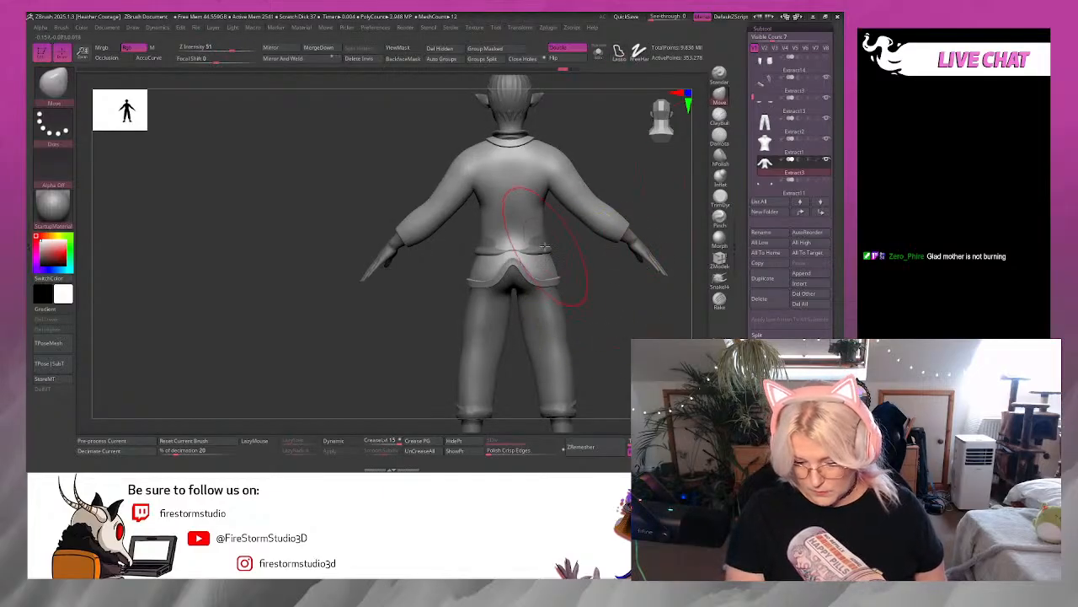
mouse_move(590, 284)
right_mouse_down()
mouse_move(553, 248)
mouse_move(548, 285)
mouse_move(646, 298)
mouse_move(625, 268)
right_mouse_up()
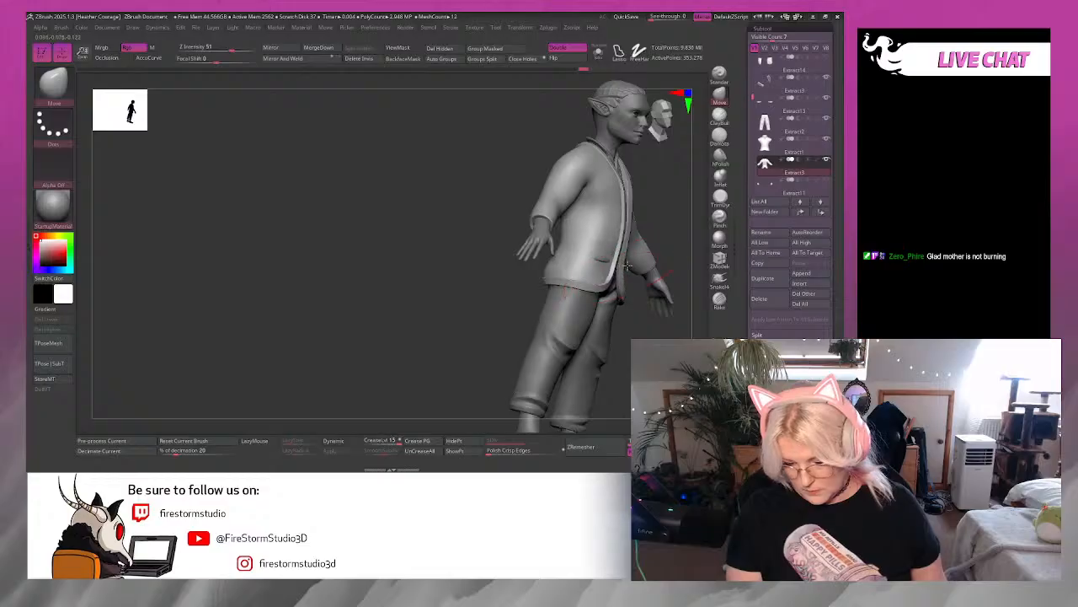
mouse_move(653, 313)
right_mouse_down()
mouse_move(629, 312)
mouse_move(639, 281)
mouse_move(570, 249)
right_mouse_up()
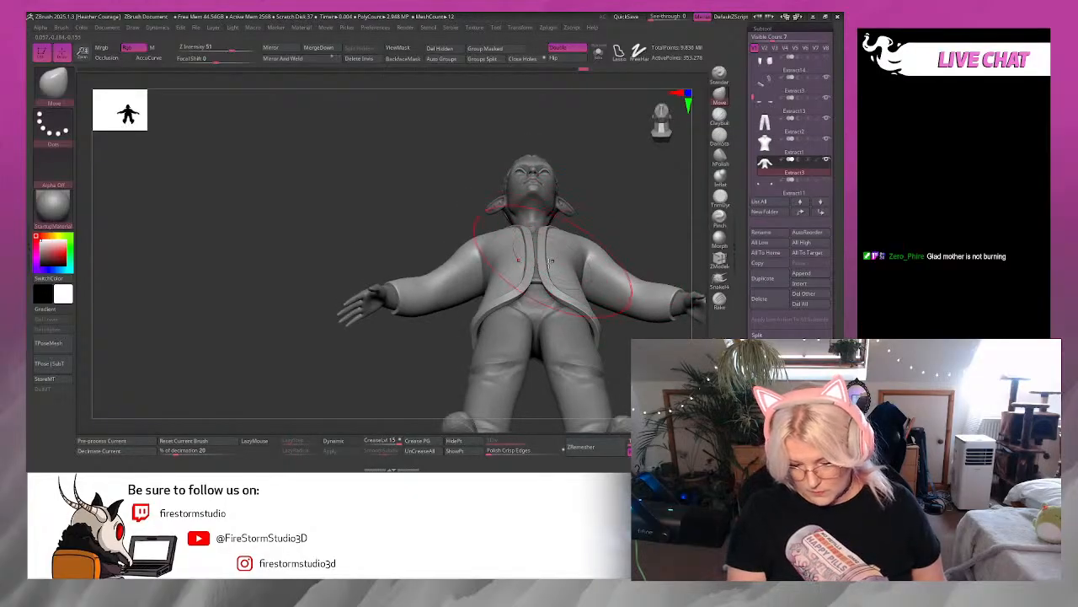
left_click_drag(543, 255, 553, 256)
left_click_drag(635, 201, 638, 199)
left_click_drag(568, 293, 577, 297)
right_click_drag(649, 305, 568, 373)
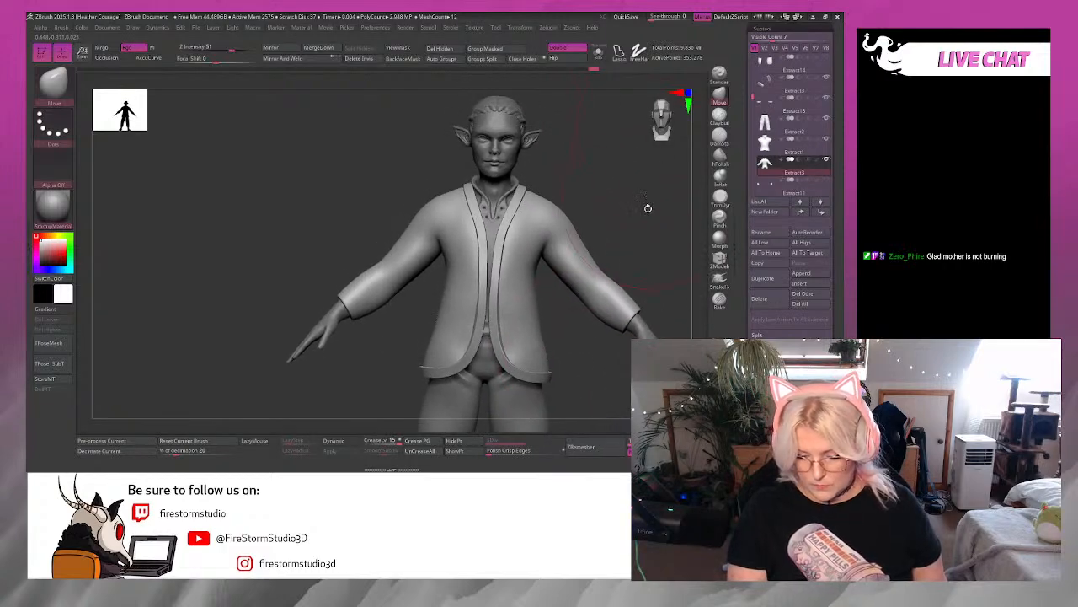
Return to the Move Topological brush and adjust the jacket's front opening from below.
right_click_drag(648, 208, 652, 263, "ctrl")
right_click_drag(663, 119, 655, 305)
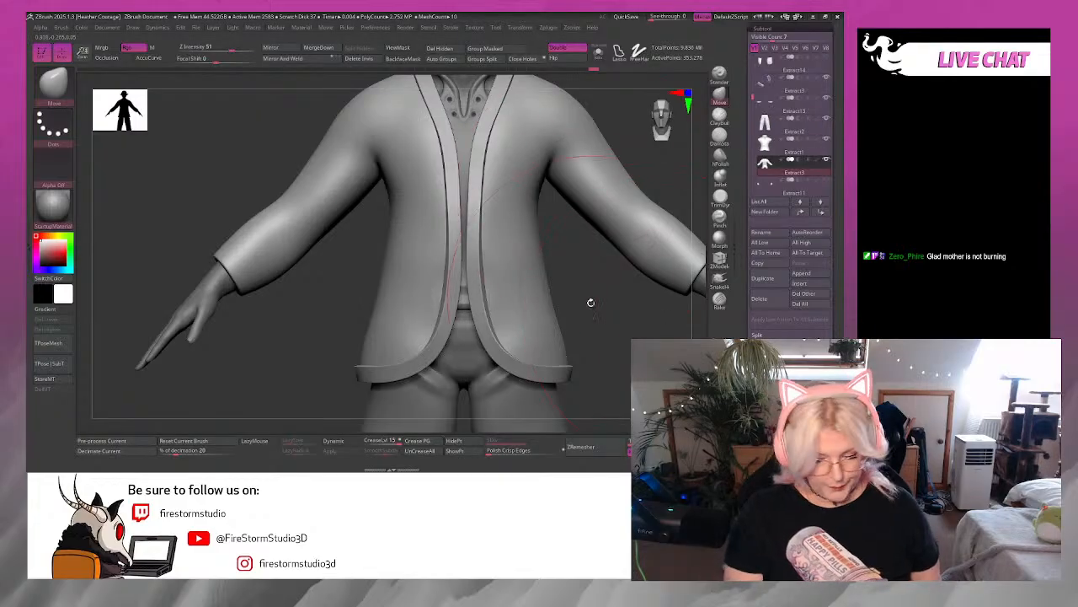
right_click_drag(589, 301, 577, 349, "alt")
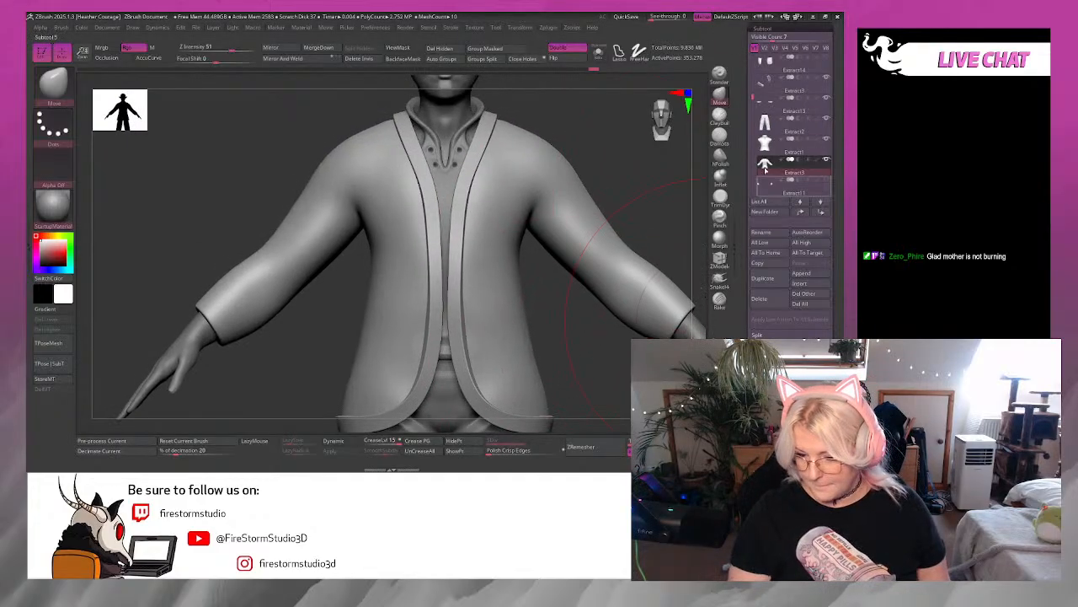
key("b")
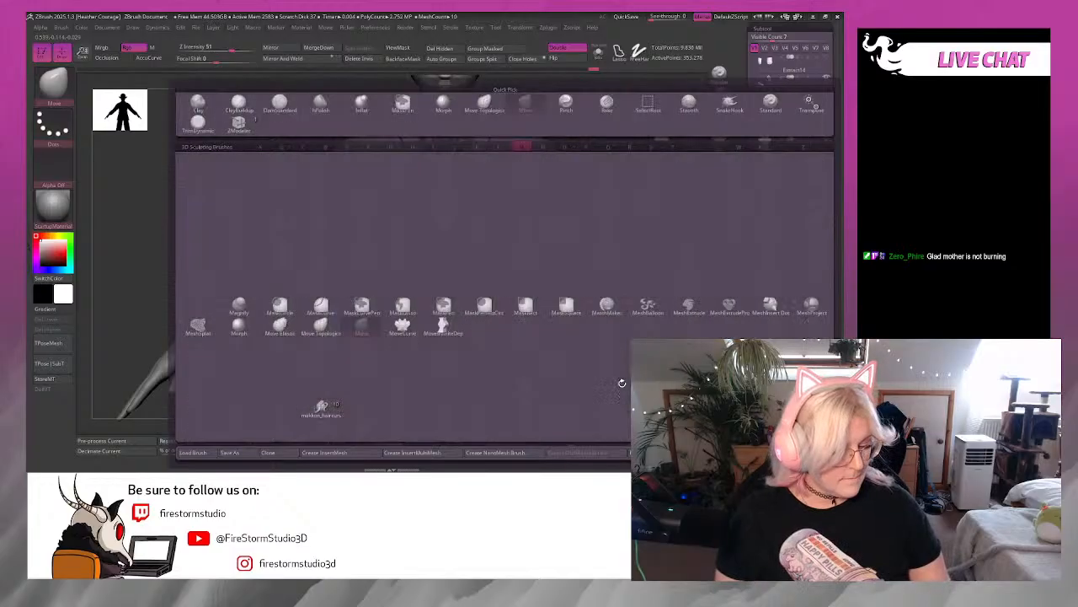
key("m")
key("t")
mouse_move(568, 357)
right_mouse_down()
mouse_move(569, 302)
mouse_move(516, 313)
right_mouse_up()
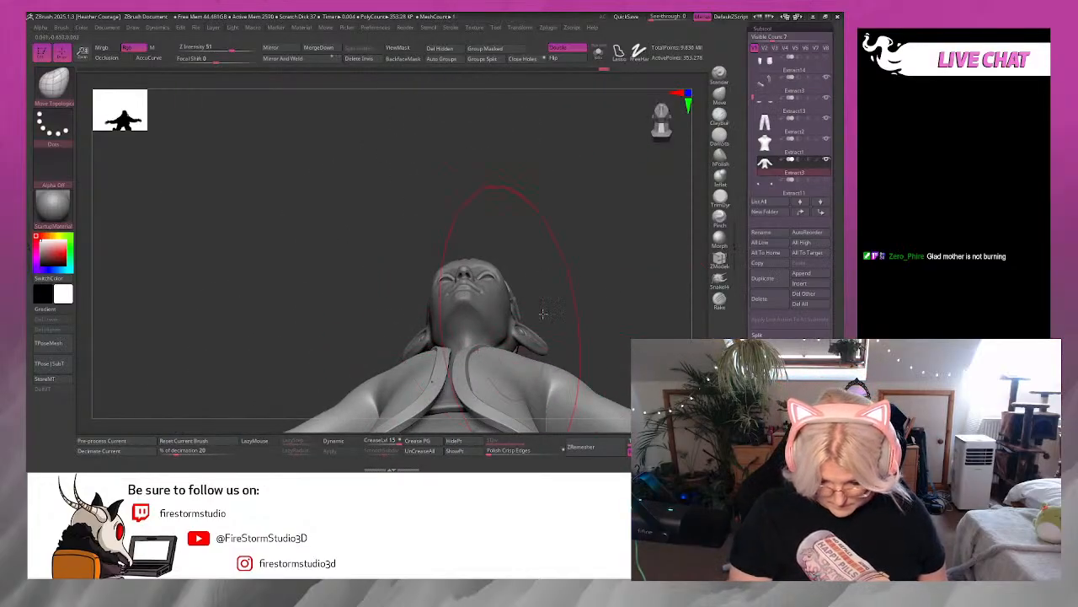
mouse_move(543, 313)
right_mouse_down()
mouse_move(534, 352)
mouse_move(527, 313)
right_mouse_up()
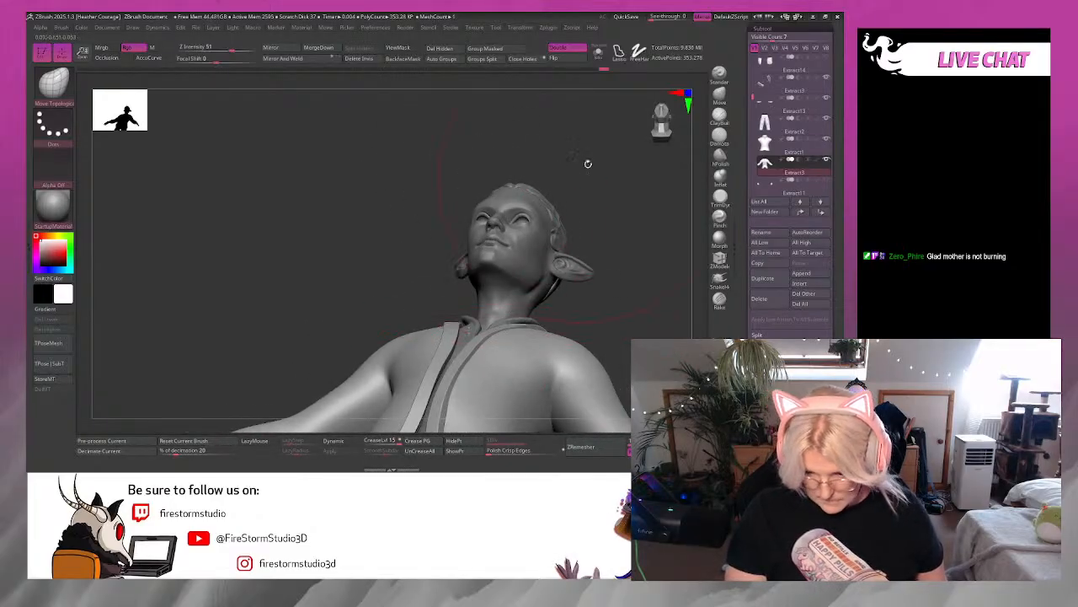
Turn on the polygroup wireframe display with the jacket isolated, and bring the whole character back into view.
left_click(598, 53)
mouse_move(626, 233)
right_mouse_down()
mouse_move(631, 322)
mouse_move(633, 279)
mouse_move(602, 239)
mouse_move(582, 180)
mouse_move(505, 224)
mouse_move(609, 236)
mouse_move(607, 211)
mouse_move(631, 247)
mouse_move(592, 393)
mouse_move(533, 341)
mouse_move(570, 356)
mouse_move(554, 332)
mouse_move(594, 84)
right_mouse_up()
key("shift+f")
key("space")
left_click(598, 54)
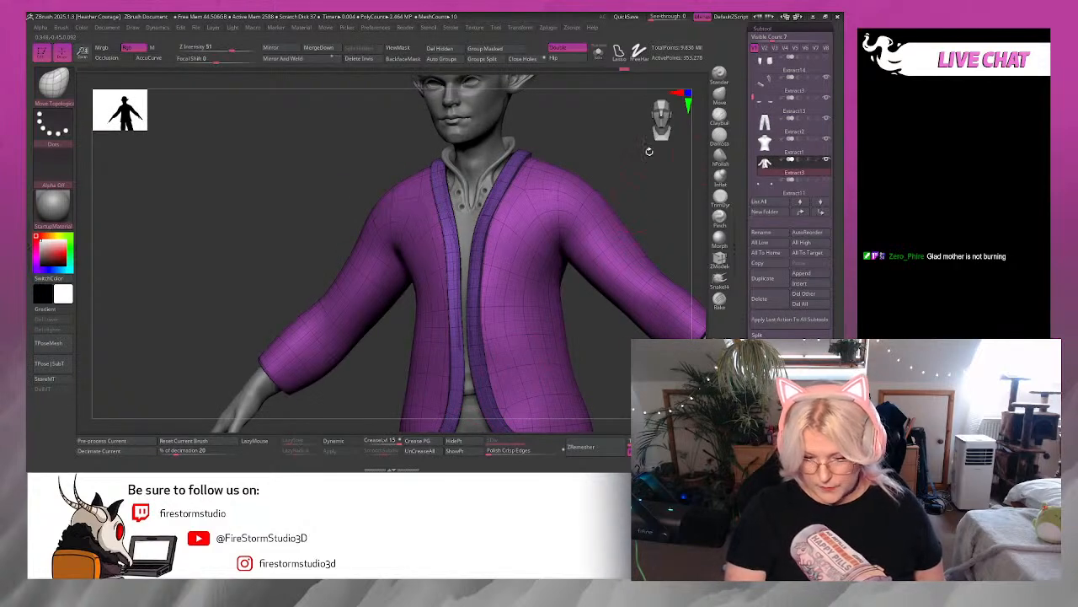
left_click_drag(662, 129, 524, 125, "shift")
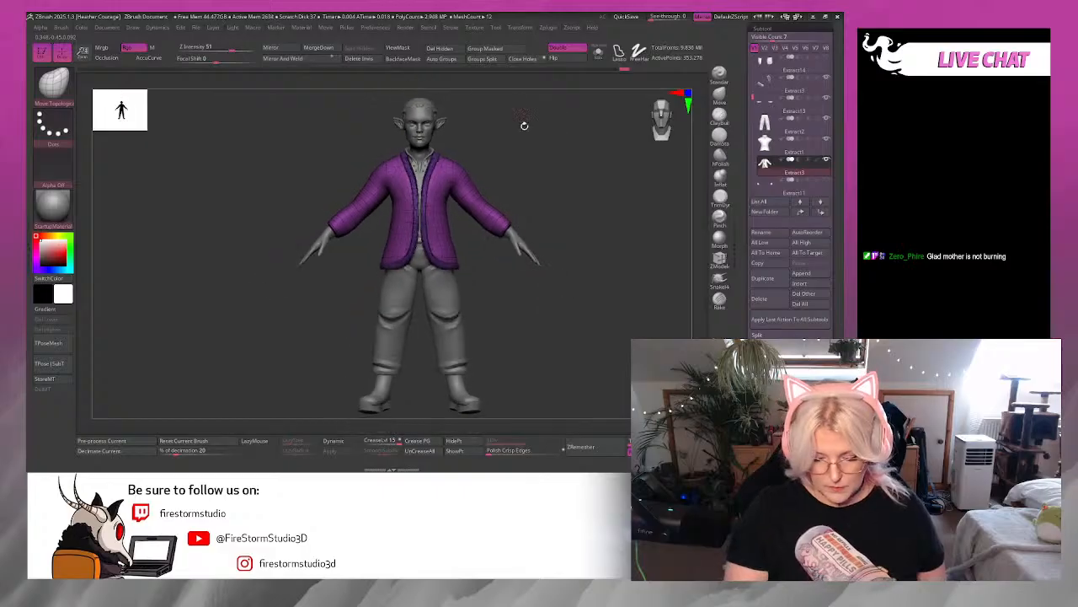
Show all the hidden subtools so the apron, cuffs and spare body appear with the character.
left_click_drag(591, 321, 583, 317)
left_click_drag(754, 99, 754, 49)
mouse_move(818, 141)
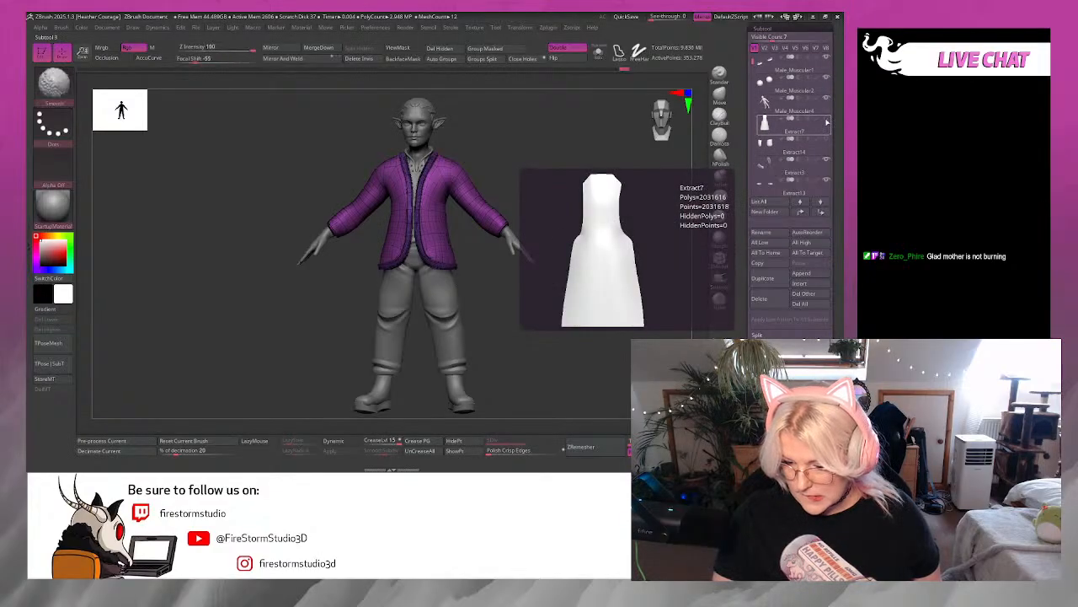
left_click(808, 125)
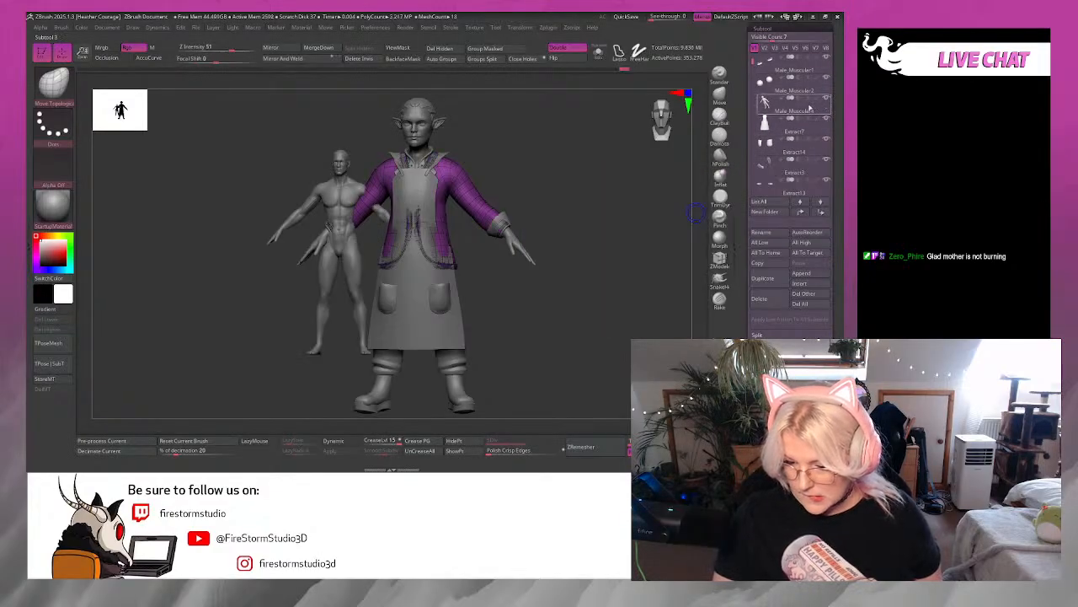
Select the spare nude body mesh standing behind the character and delete that subtool.
left_click_drag(752, 61, 753, 50)
left_click(807, 194)
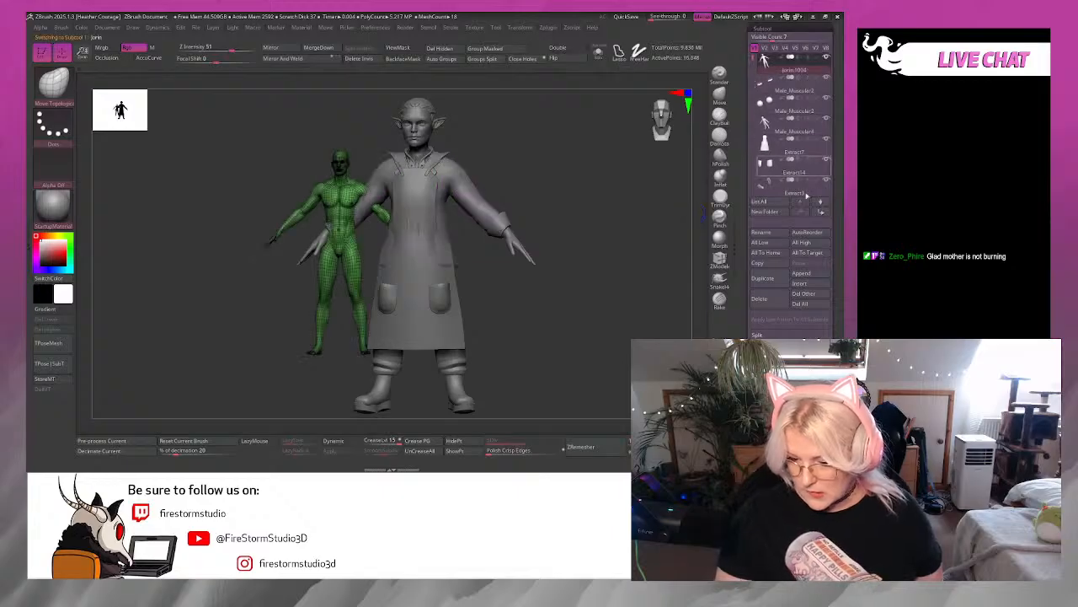
left_click(759, 298)
left_click(665, 320)
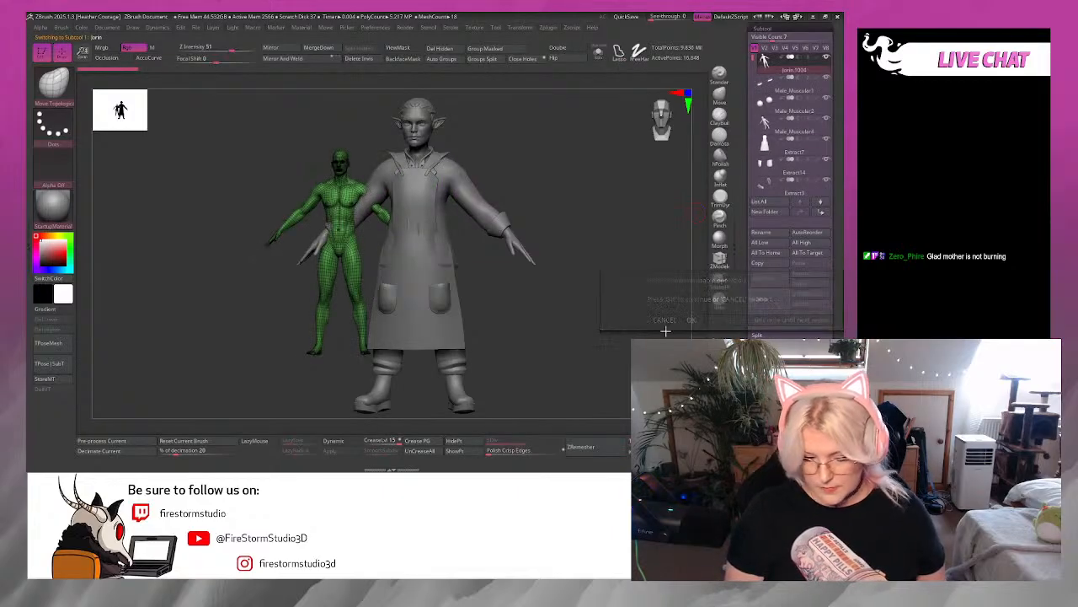
left_click(662, 124)
left_click_drag(602, 223, 581, 295, "alt")
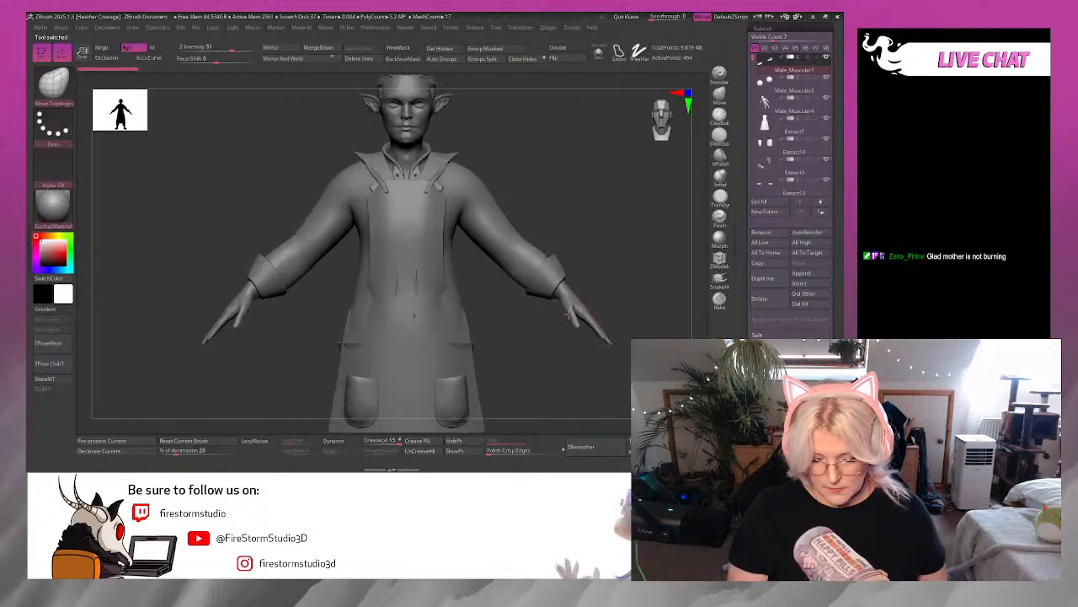
Select the apron's shoulder straps and move their subtool to the start of the subtool list.
left_click(444, 161, "alt")
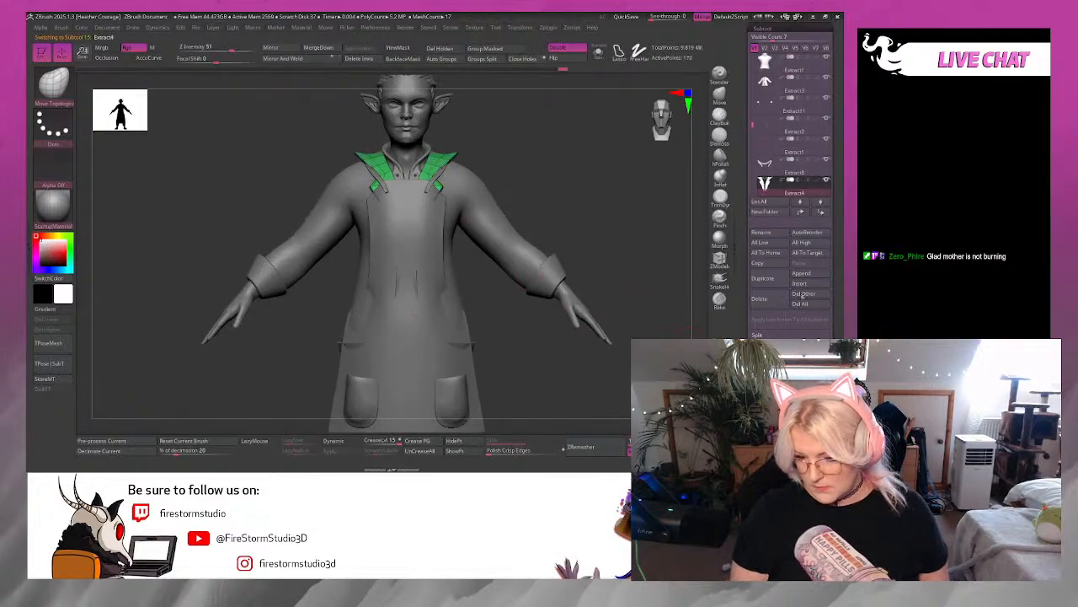
left_click_drag(812, 194, 799, 59)
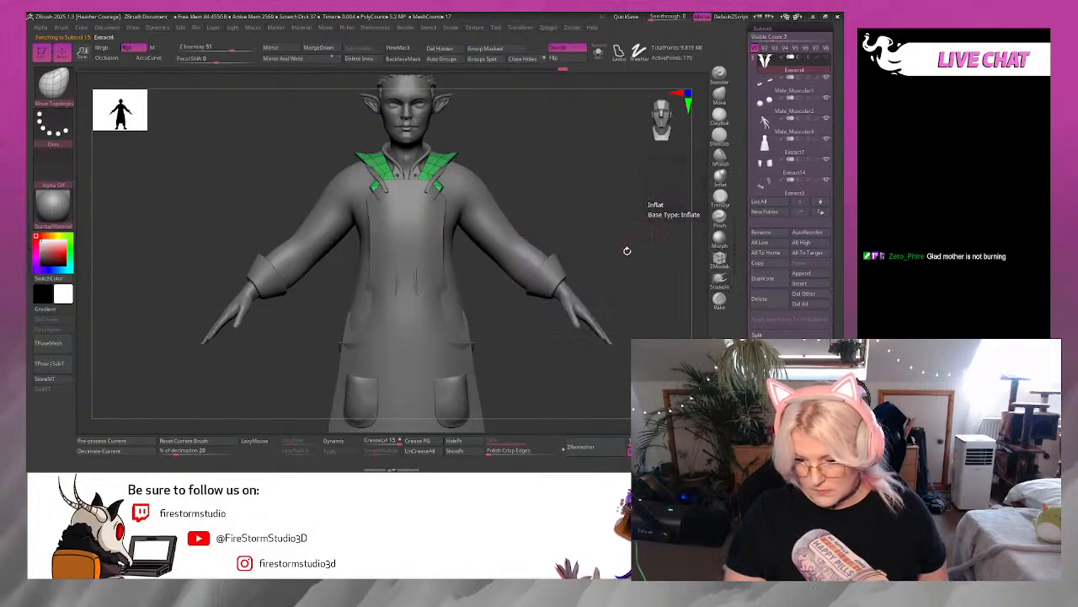
left_click_drag(600, 199, 569, 231)
left_click(779, 91)
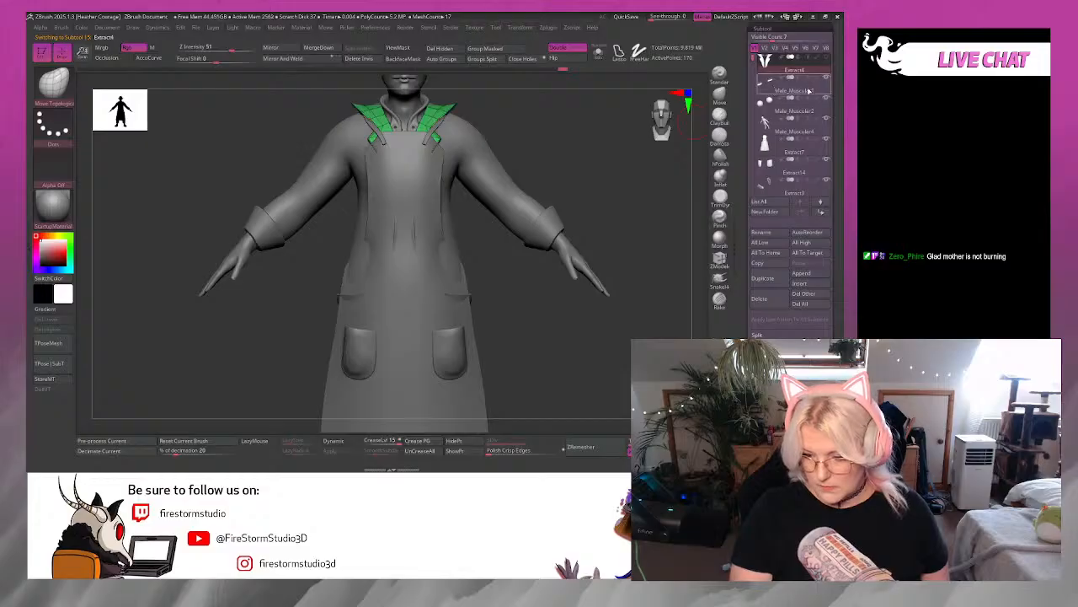
Select the apron, enlarge the Move Topological brush and pull its waist and hips outward to cover the jacket.
left_click_drag(568, 387, 524, 295, "alt")
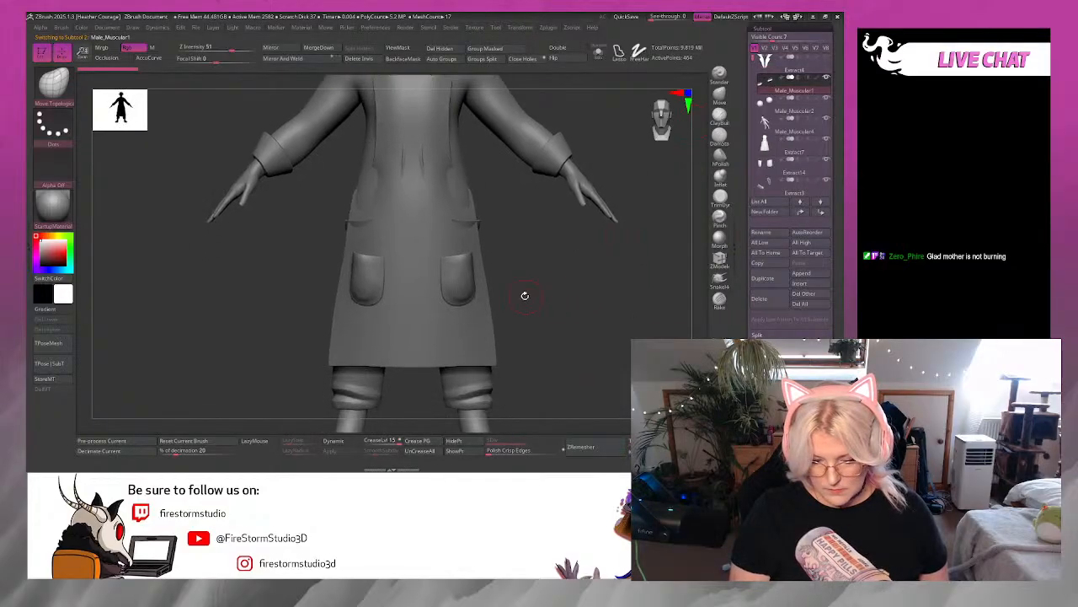
left_click(483, 317, "alt")
key("space")
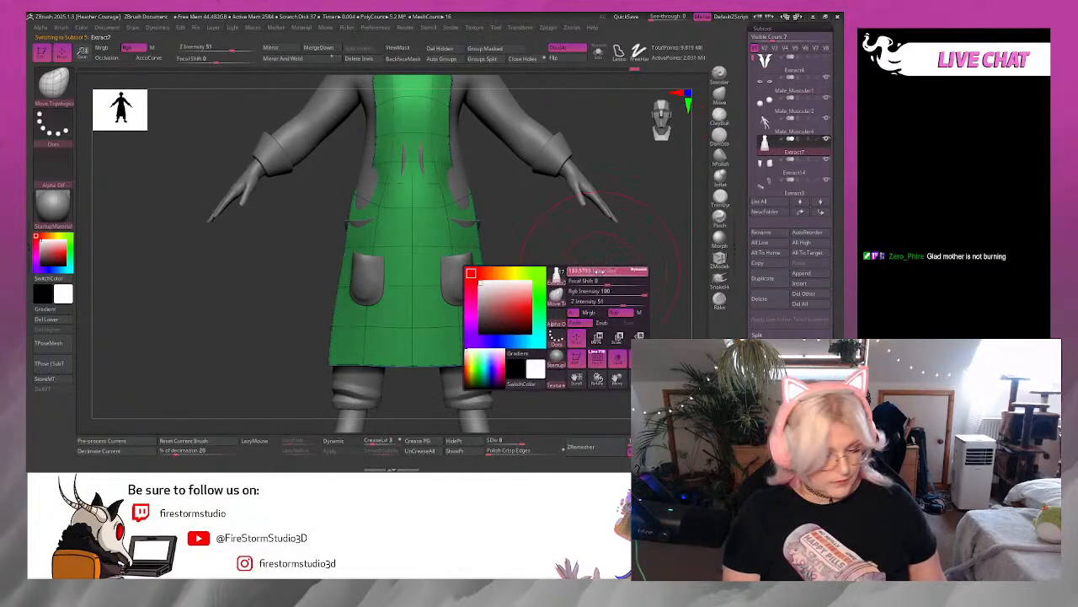
key("b")
key("m")
key("t")
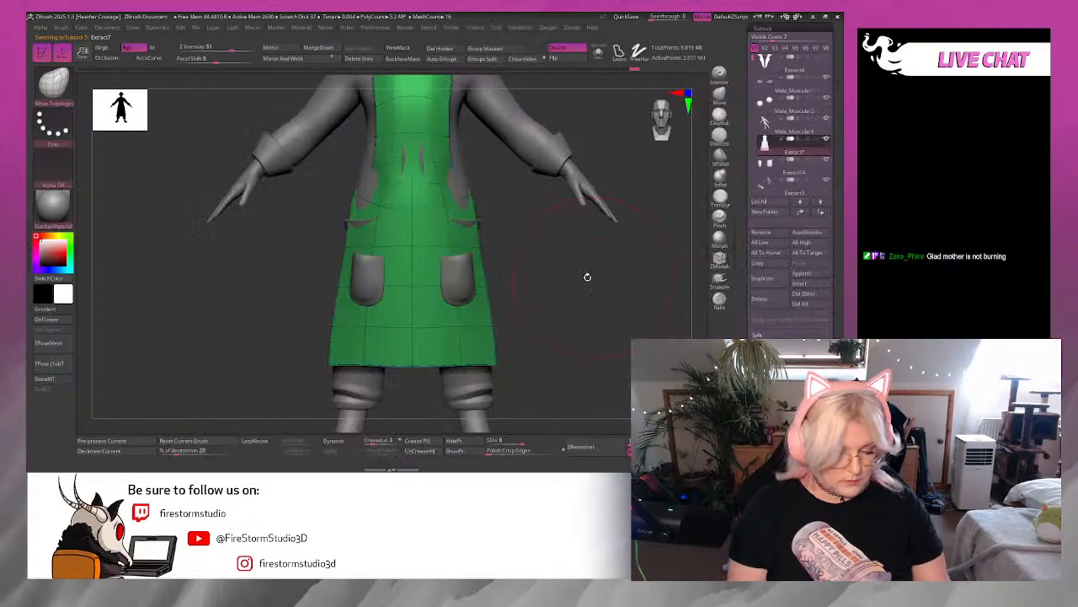
mouse_move(587, 276)
left_mouse_down()
mouse_move(573, 246)
mouse_move(470, 189)
mouse_move(465, 163)
left_mouse_up()
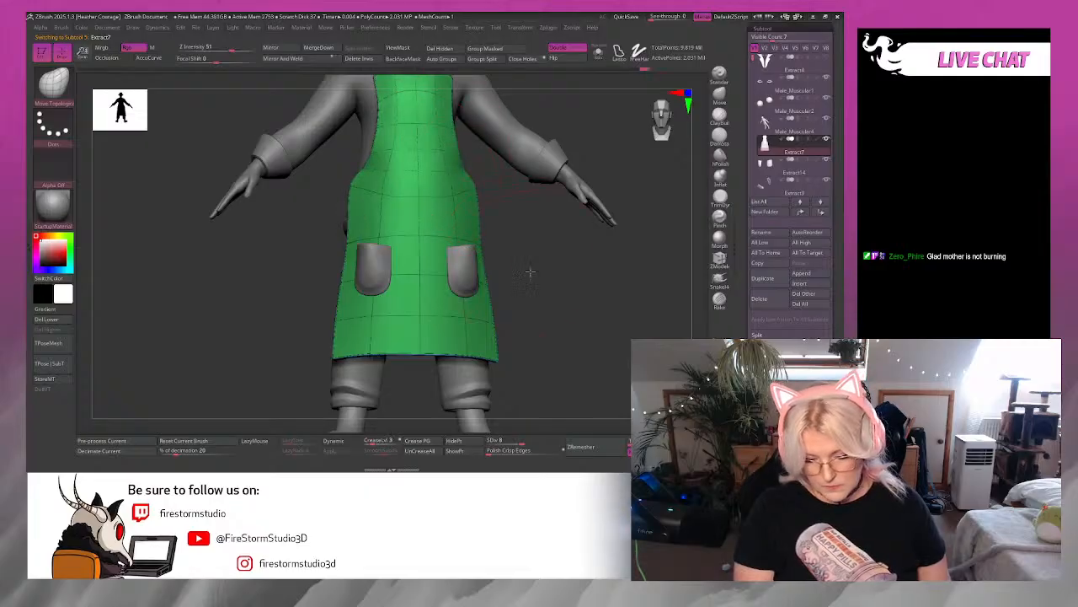
Select the boots and reshape their heels and toes with a smaller Move Topological brush to fit the soles.
left_click_drag(528, 270, 581, 244)
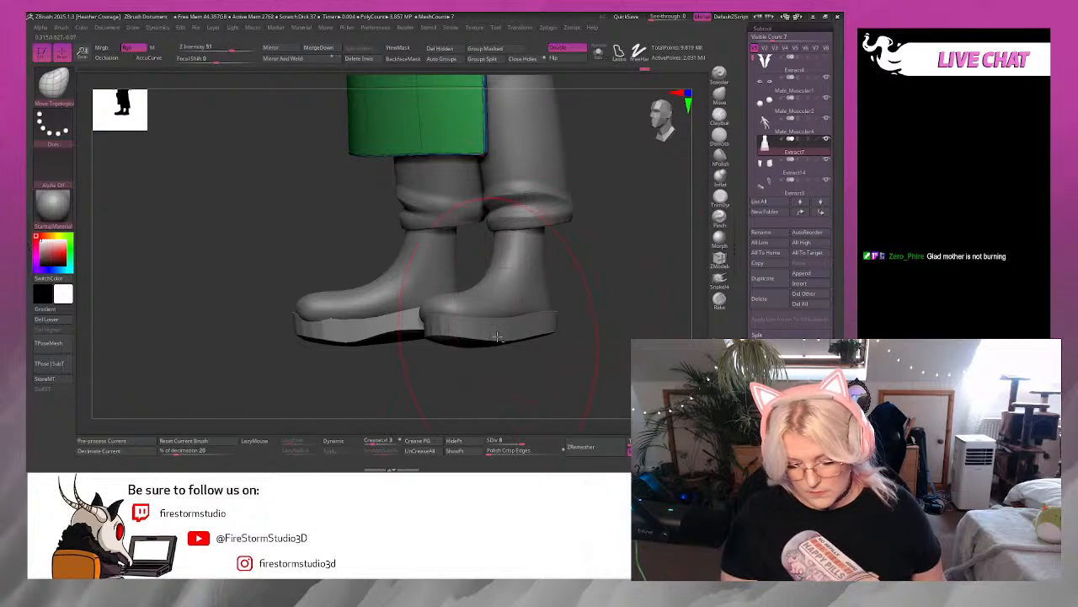
key("space")
left_click_drag(555, 292, 536, 293)
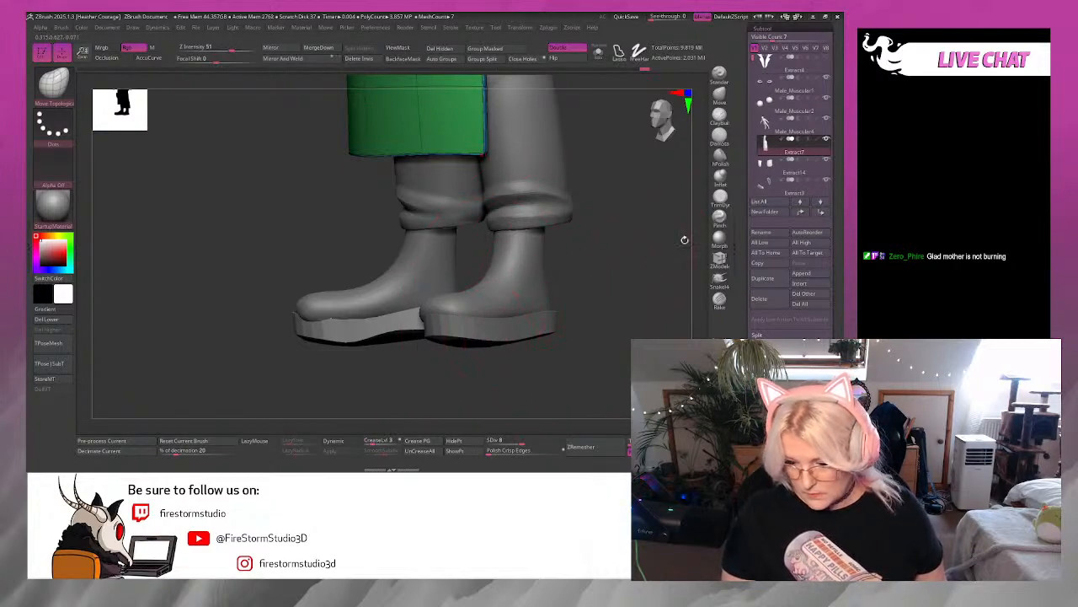
left_click_drag(754, 63, 752, 89)
left_click(765, 101)
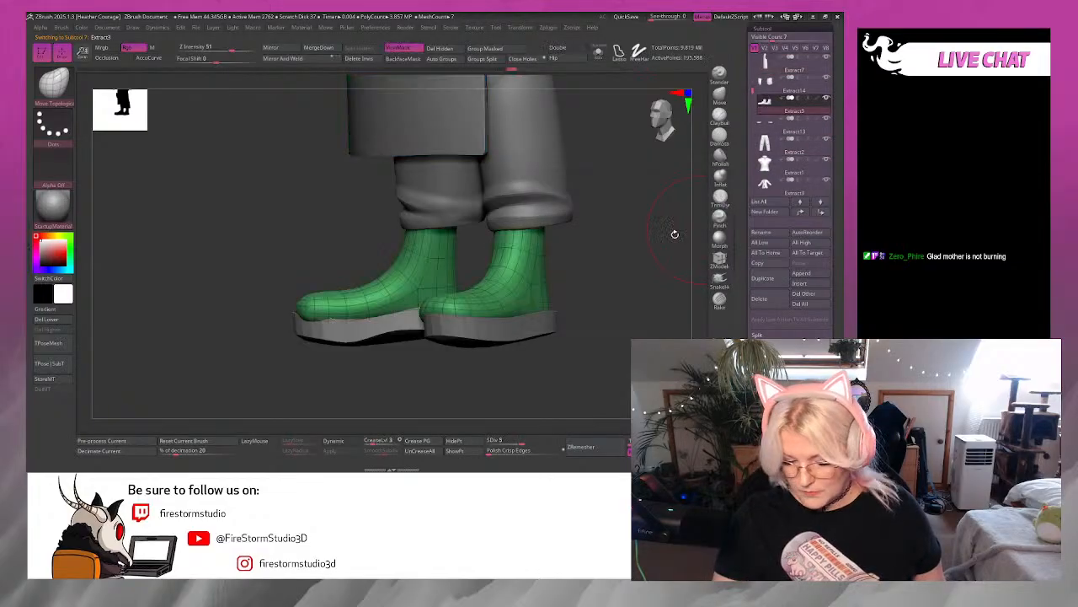
mouse_move(632, 303)
left_mouse_down()
mouse_move(624, 299)
mouse_move(652, 290)
mouse_move(380, 326)
left_mouse_up()
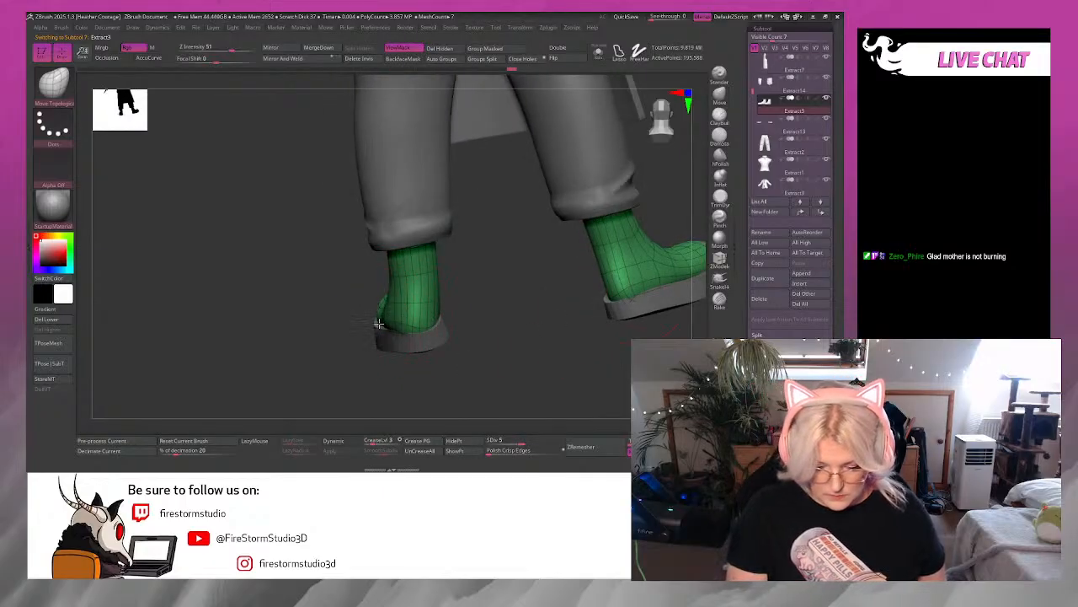
mouse_move(486, 325)
left_mouse_down()
mouse_move(434, 325)
mouse_move(573, 361)
mouse_move(613, 316)
mouse_move(493, 340)
mouse_move(527, 324)
mouse_move(518, 310)
mouse_move(489, 309)
mouse_move(526, 297)
left_mouse_up()
left_click(652, 126)
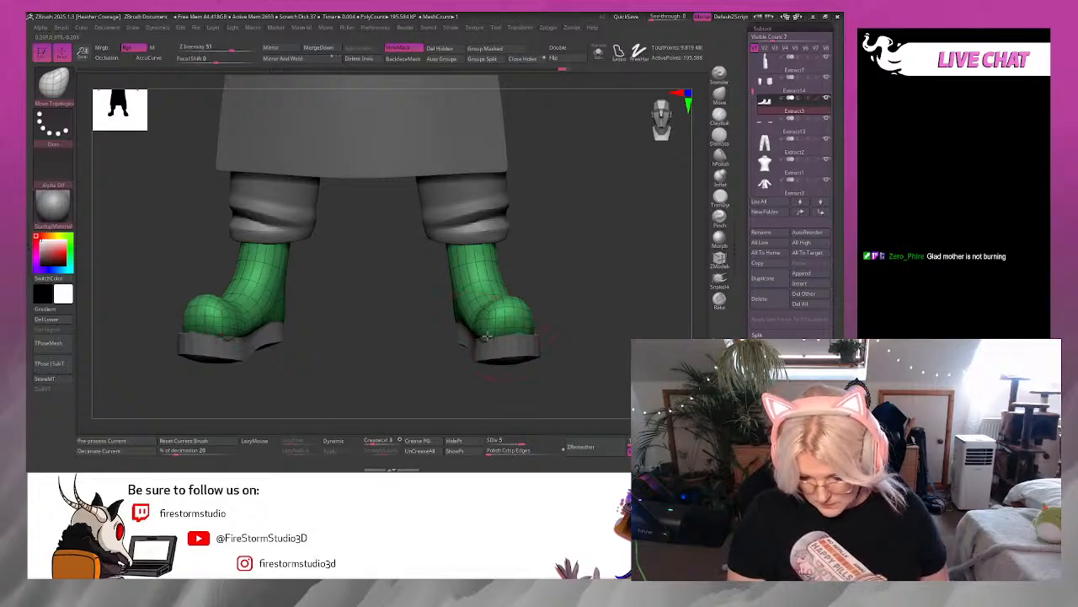
left_click_drag(486, 336, 537, 332)
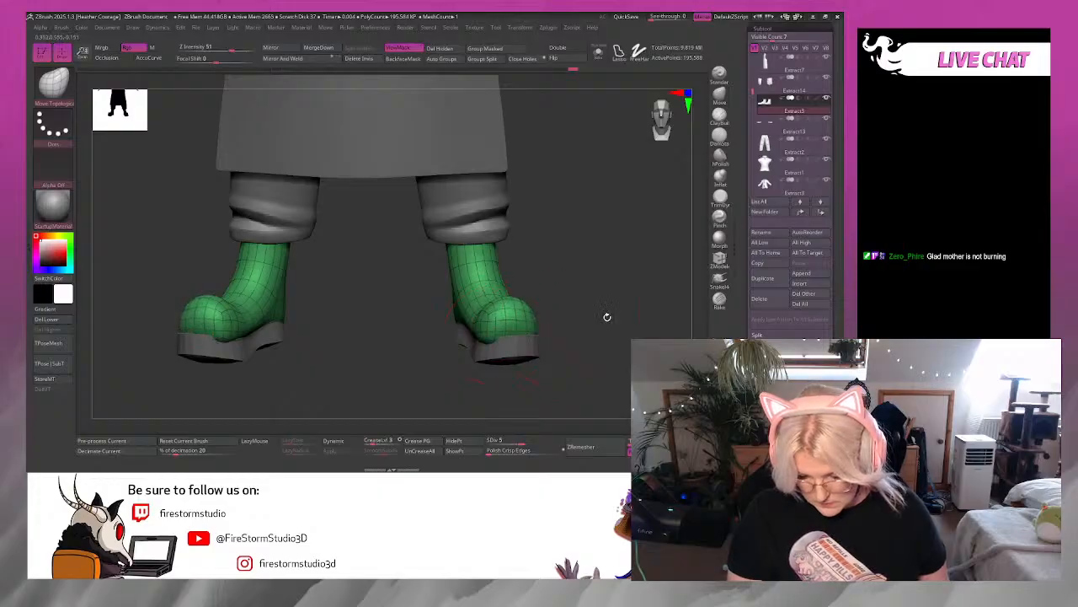
left_click_drag(606, 316, 520, 328)
left_click_drag(617, 377, 608, 329)
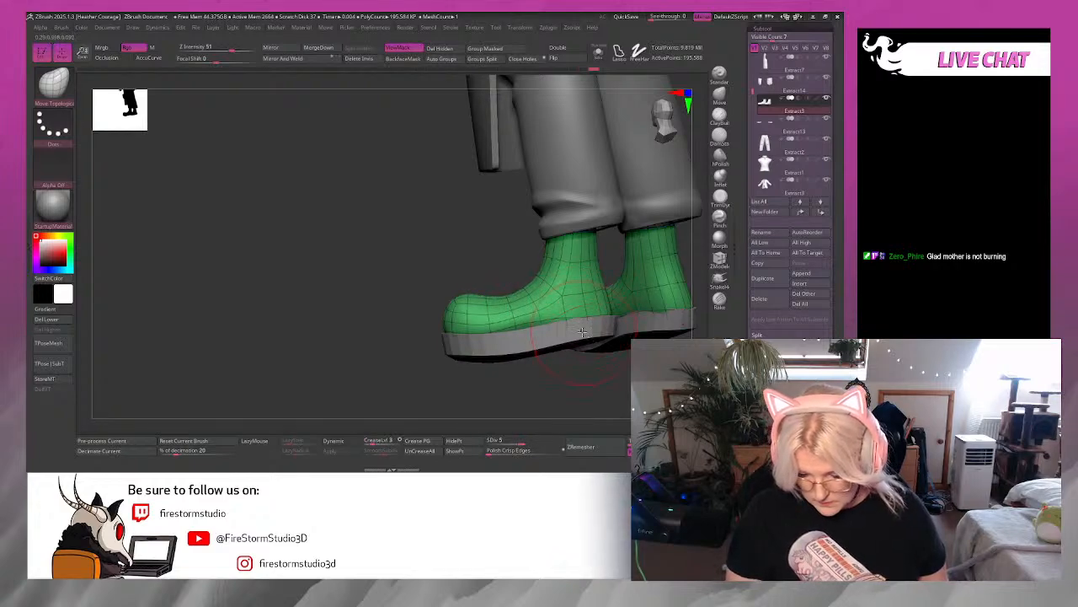
Select the boot soles and bend them with Move Topological, following the underside of the boots with a raised arch.
left_click(545, 351, "alt")
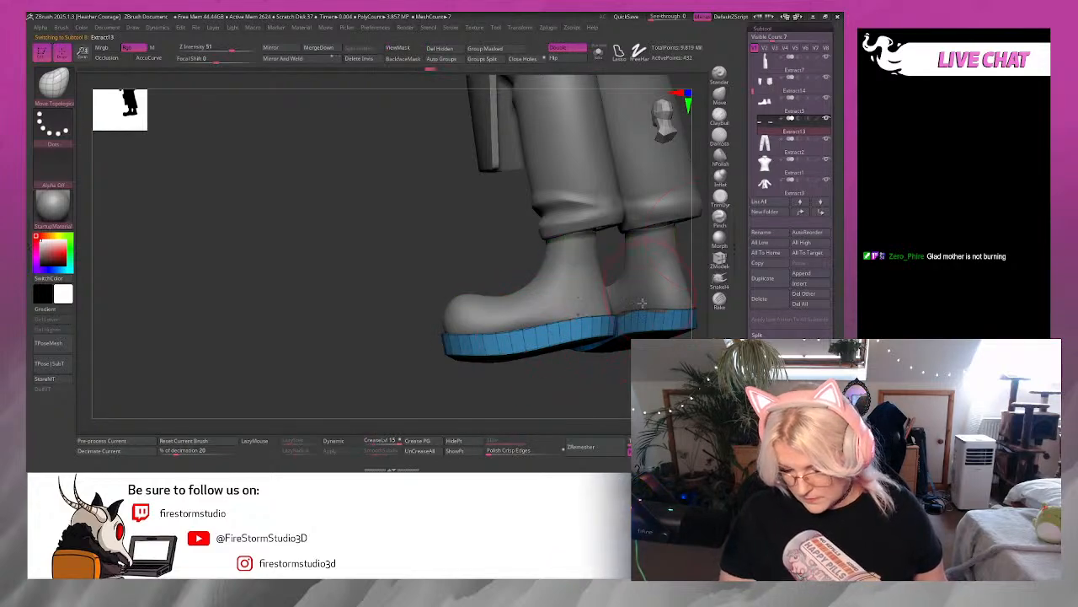
mouse_move(603, 337)
left_mouse_down()
mouse_move(604, 353)
mouse_move(455, 360)
left_mouse_up()
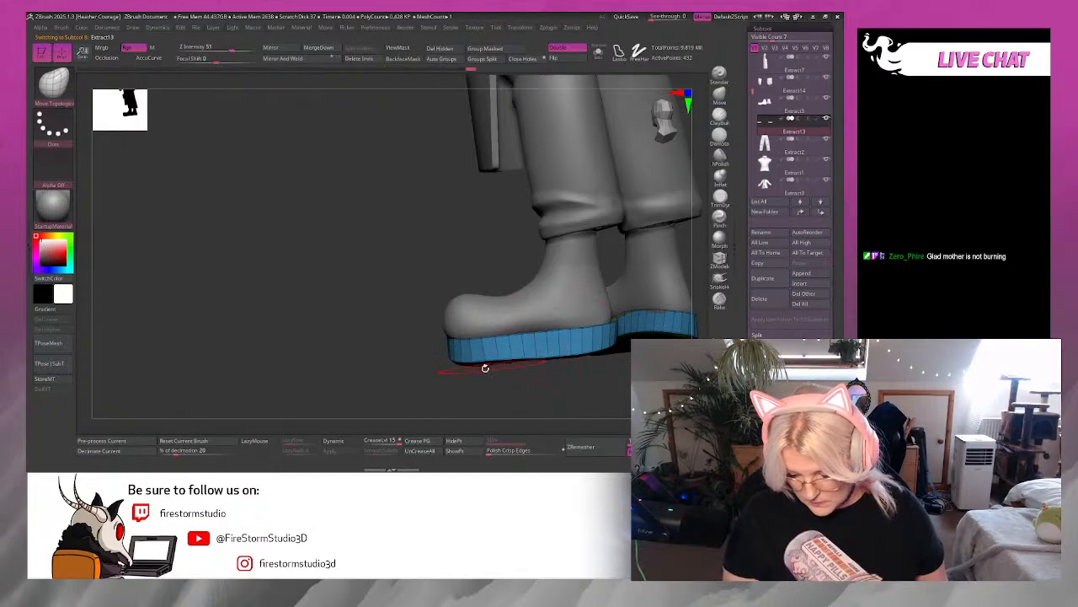
mouse_move(531, 357)
left_mouse_down()
mouse_move(589, 348)
mouse_move(606, 371)
mouse_move(626, 339)
mouse_move(592, 350)
mouse_move(615, 343)
mouse_move(626, 373)
mouse_move(677, 381)
mouse_move(641, 321)
mouse_move(547, 330)
mouse_move(573, 356)
mouse_move(598, 350)
left_mouse_up()
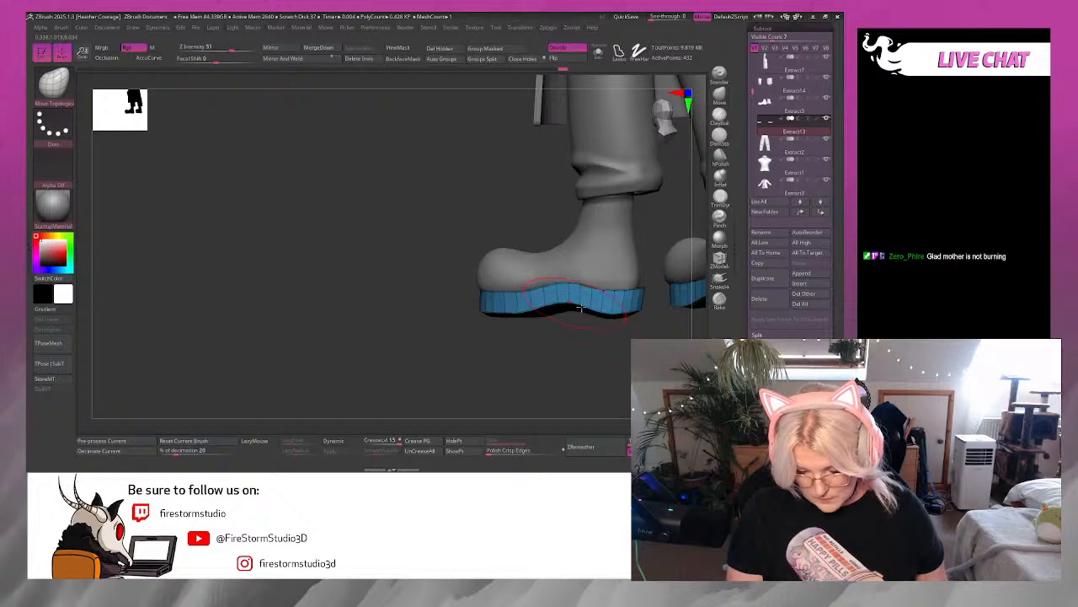
left_click_drag(581, 308, 580, 303)
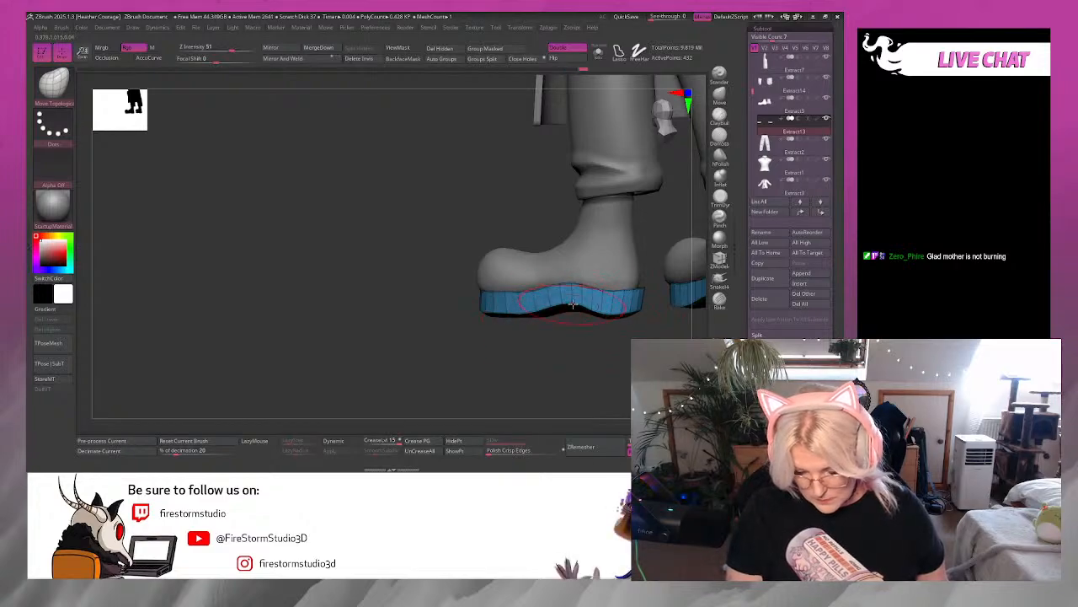
mouse_move(661, 331)
left_mouse_down()
mouse_move(619, 309)
mouse_move(594, 313)
left_mouse_up()
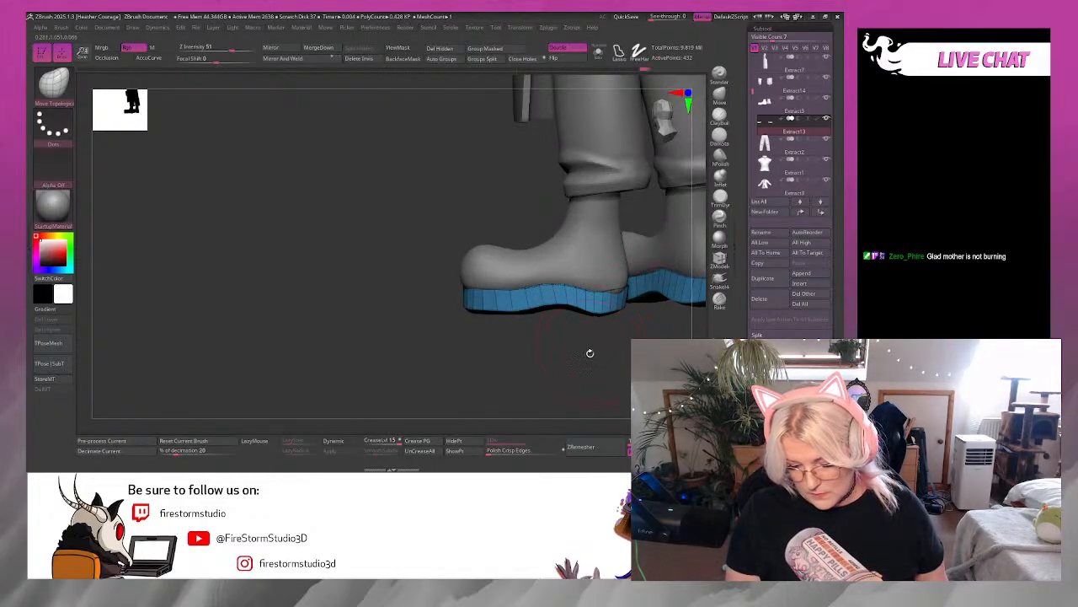
Select the jacket and turn off the polygroup wireframe display.
left_click_drag(591, 354, 598, 282, "alt")
mouse_move(636, 229)
left_mouse_down()
mouse_move(689, 225)
mouse_move(674, 241)
mouse_move(663, 229)
mouse_move(593, 313)
left_mouse_up()
left_click_drag(669, 113, 615, 139)
mouse_move(610, 216)
left_mouse_down("alt")
mouse_move(556, 185)
mouse_move(602, 177)
mouse_move(575, 274)
mouse_move(585, 281)
mouse_move(564, 256)
mouse_move(561, 327)
left_mouse_up("alt")
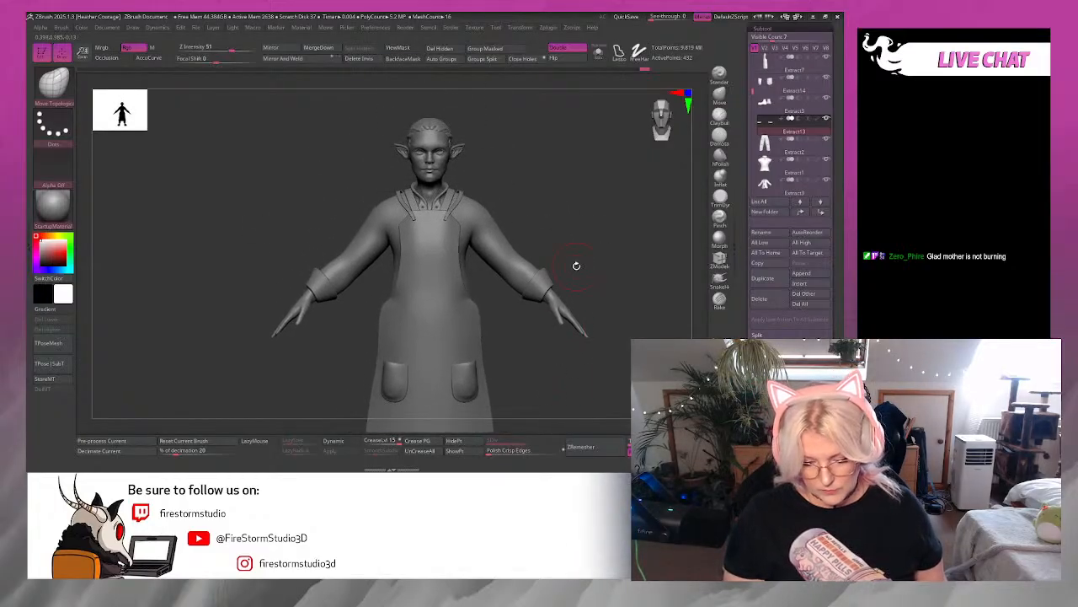
left_click(540, 269, "alt")
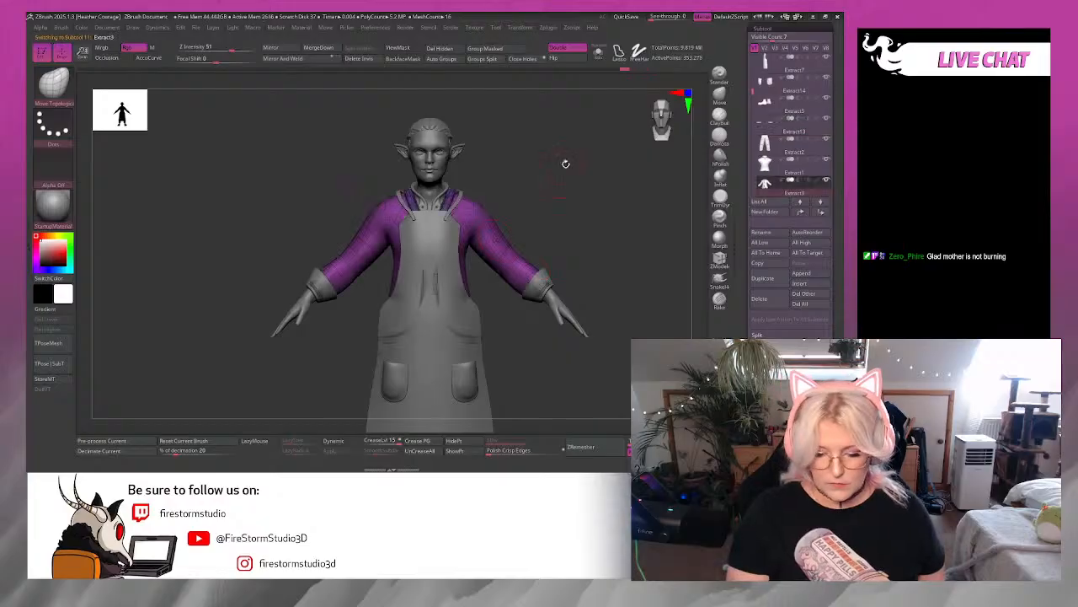
mouse_move(565, 164)
left_mouse_down("alt")
mouse_move(540, 234)
mouse_move(537, 396)
left_mouse_up("alt")
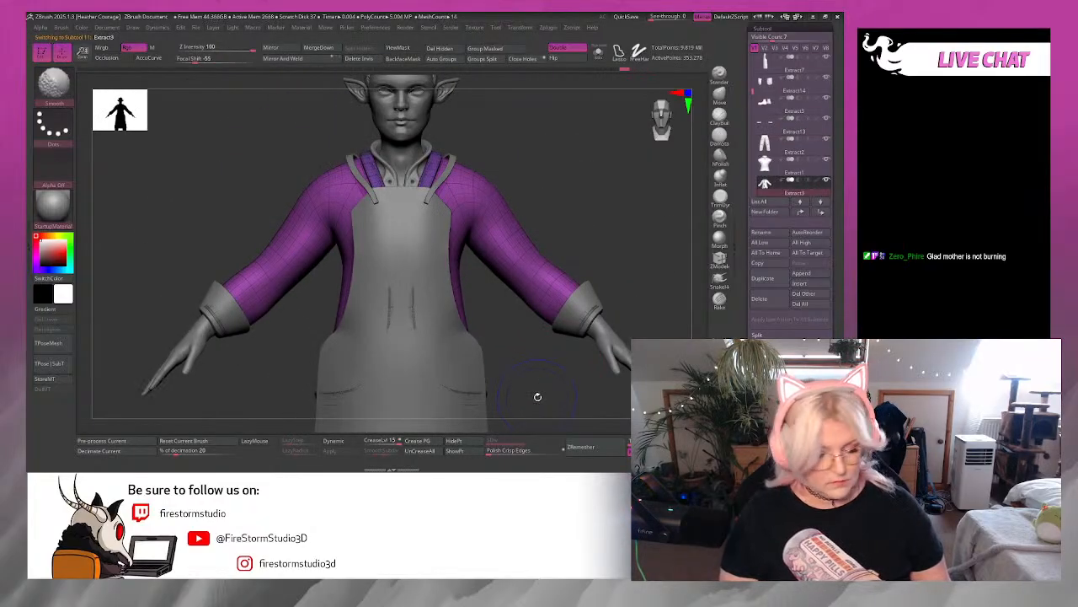
mouse_move(548, 157)
left_mouse_down("alt")
mouse_move(611, 254)
mouse_move(556, 228)
left_mouse_up("alt")
key("space")
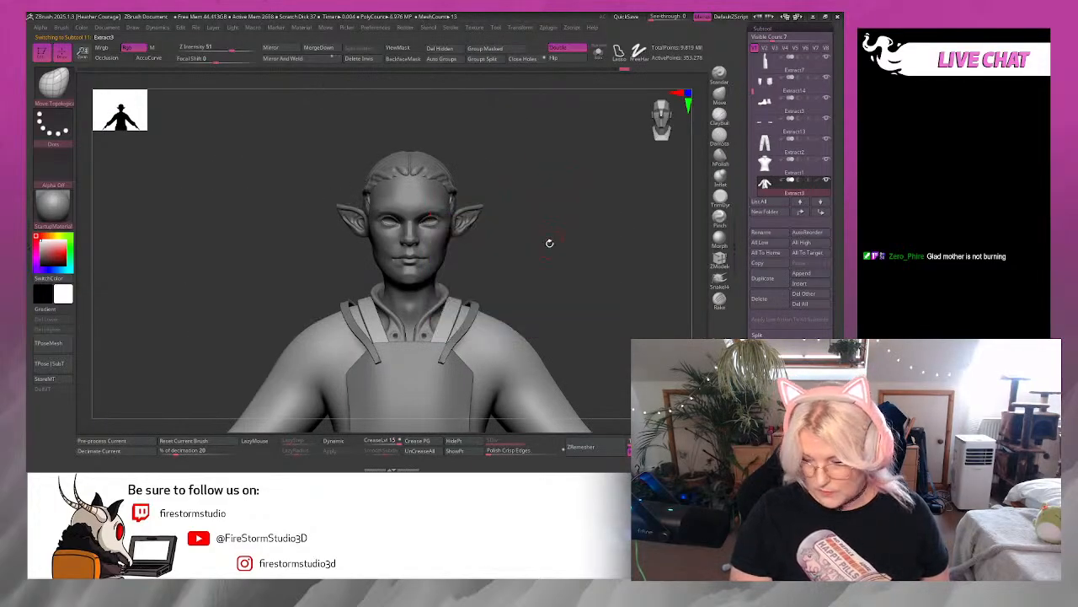
Build up folds radiating from the jacket's armpits with the ClayBuildup brush and smooth them.
mouse_move(550, 243)
left_mouse_down("alt")
mouse_move(556, 233)
mouse_move(558, 259)
mouse_move(542, 289)
mouse_move(602, 236)
mouse_move(592, 244)
mouse_move(611, 243)
left_mouse_up("alt")
key("space")
left_click(720, 117)
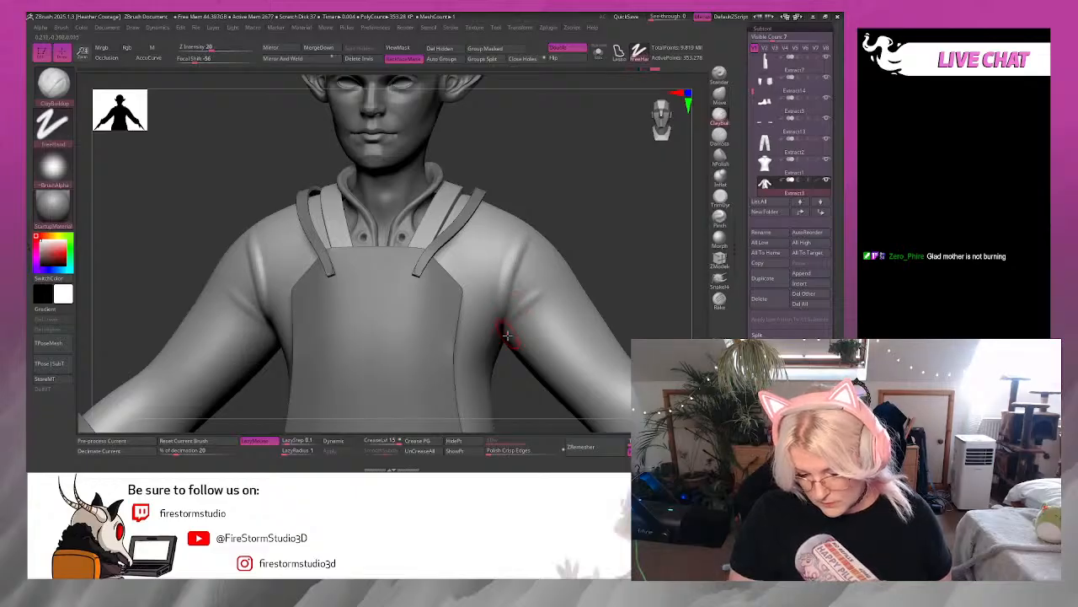
key("shift")
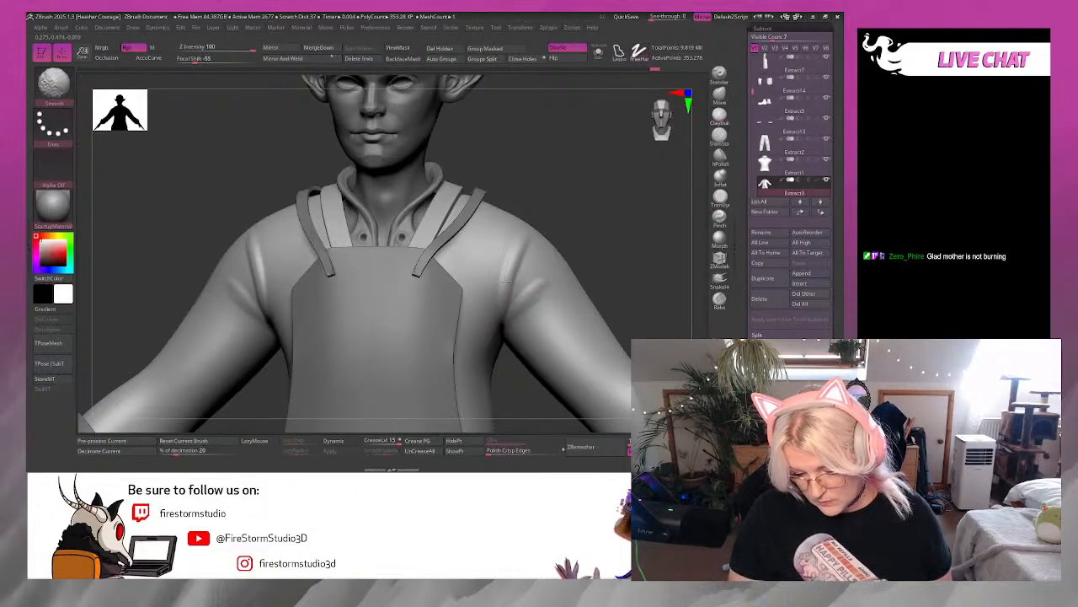
Sharpen the jacket's armpit and shoulder folds with the DamStandard brush and smooth their ends.
left_click_drag(616, 239, 593, 175, "alt")
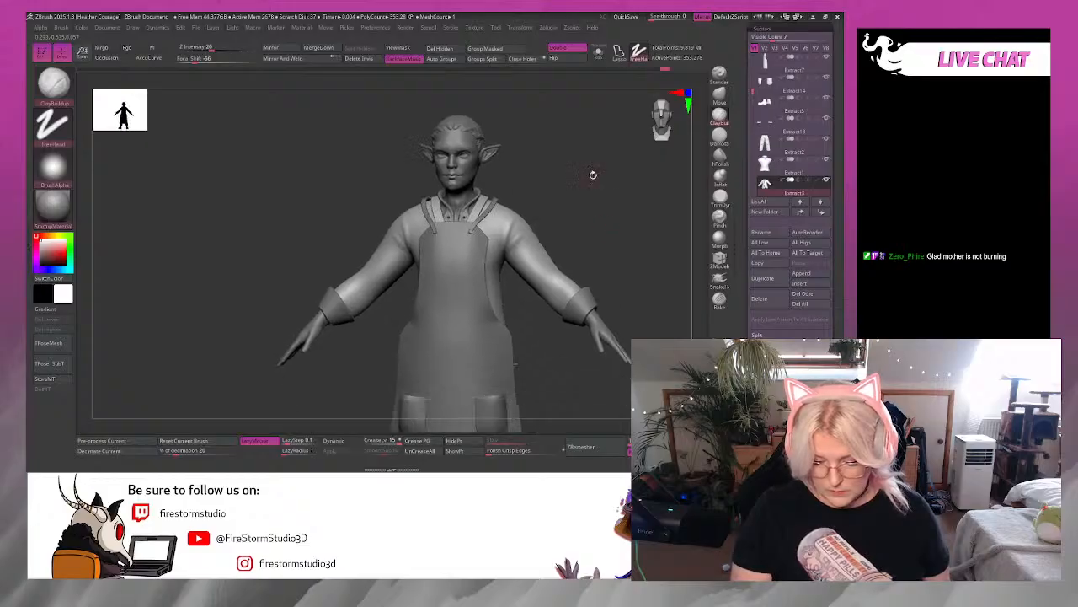
left_click(719, 141)
mouse_move(607, 230)
left_mouse_down("alt")
mouse_move(622, 316)
mouse_move(522, 342)
left_mouse_up("alt")
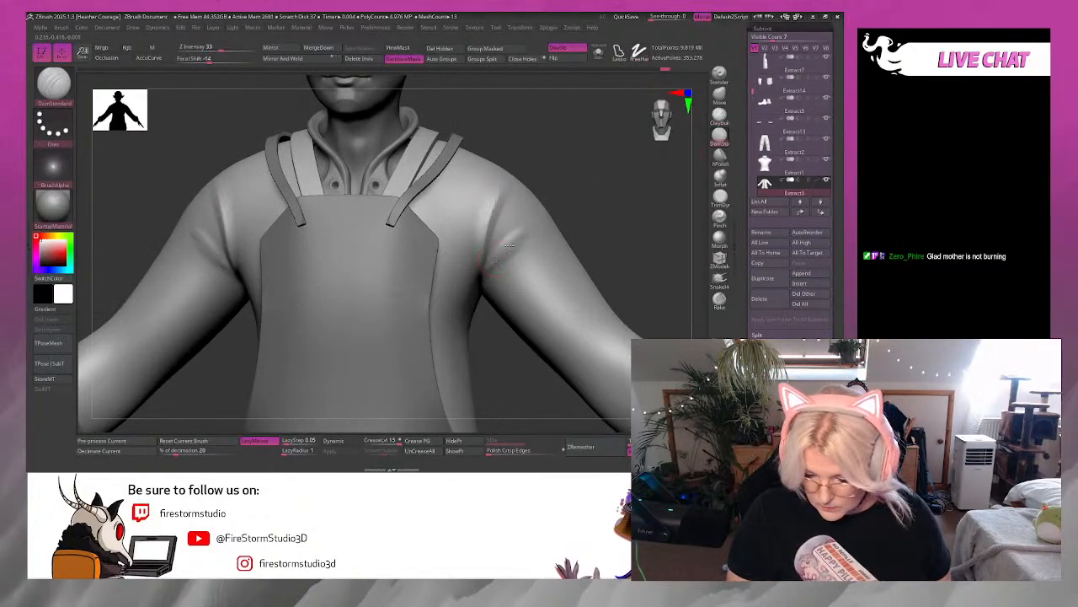
mouse_move(509, 246)
left_mouse_down()
mouse_move(521, 236)
mouse_move(494, 243)
left_mouse_up()
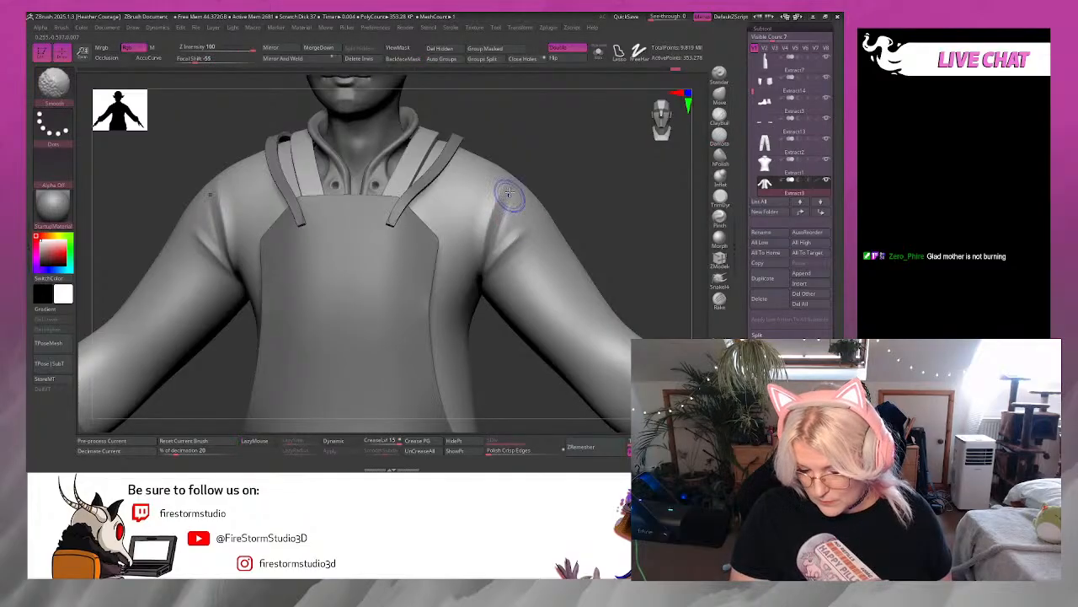
mouse_move(598, 200)
left_mouse_down("alt")
mouse_move(585, 143)
mouse_move(553, 96)
left_mouse_up("alt")
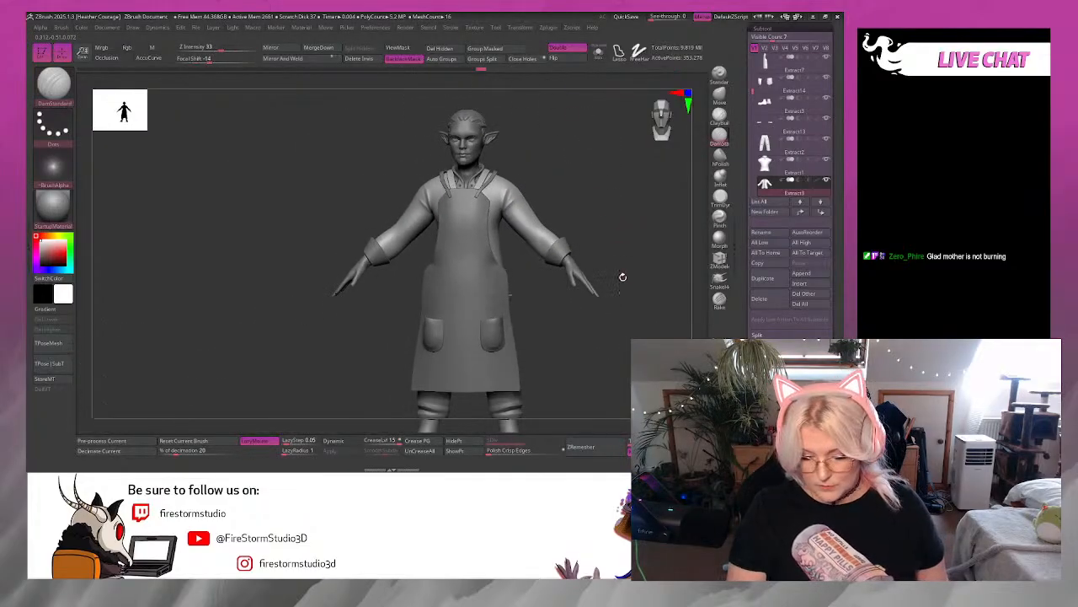
left_click_drag(623, 276, 579, 275, "alt")
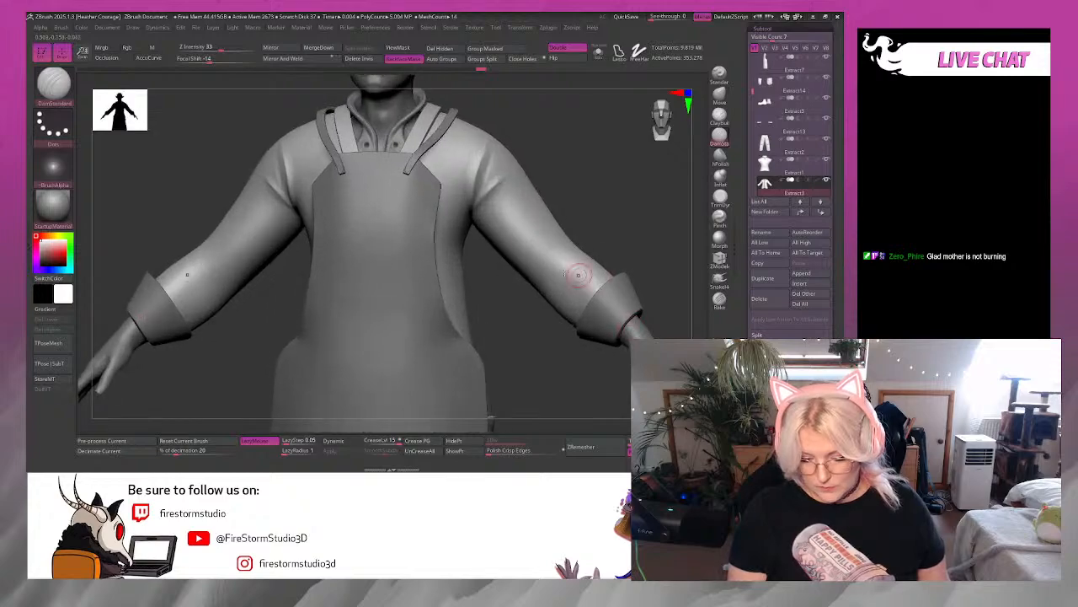
Carve a short crease behind the jacket's shoulder, above the back of the armpit, with the DamStandard brush.
mouse_move(642, 207)
left_mouse_down()
mouse_move(582, 198)
mouse_move(560, 212)
mouse_move(580, 236)
left_mouse_up()
left_click(720, 136)
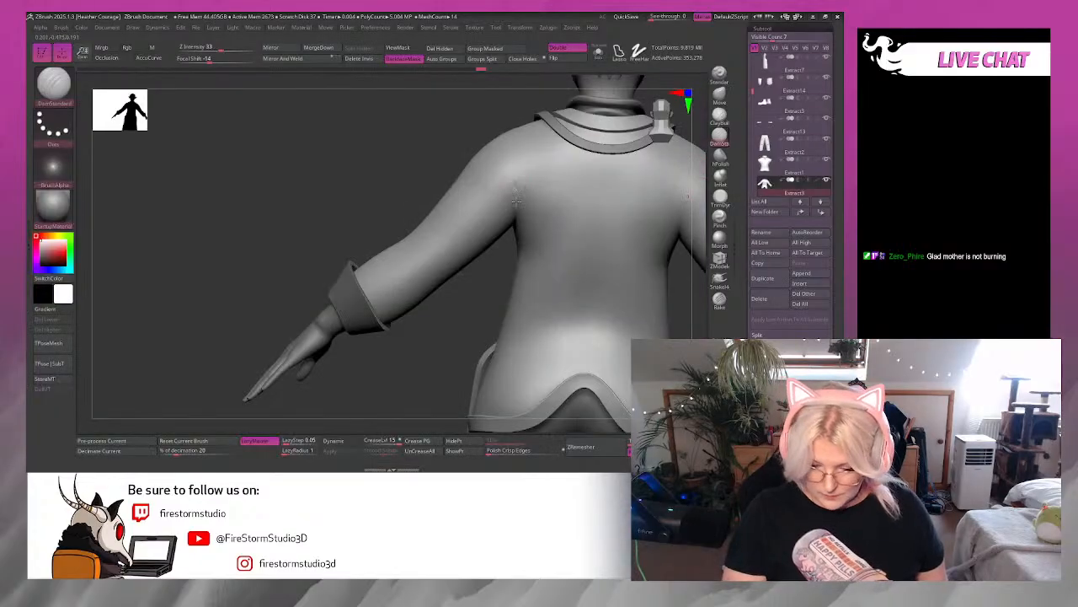
left_click_drag(511, 179, 514, 185)
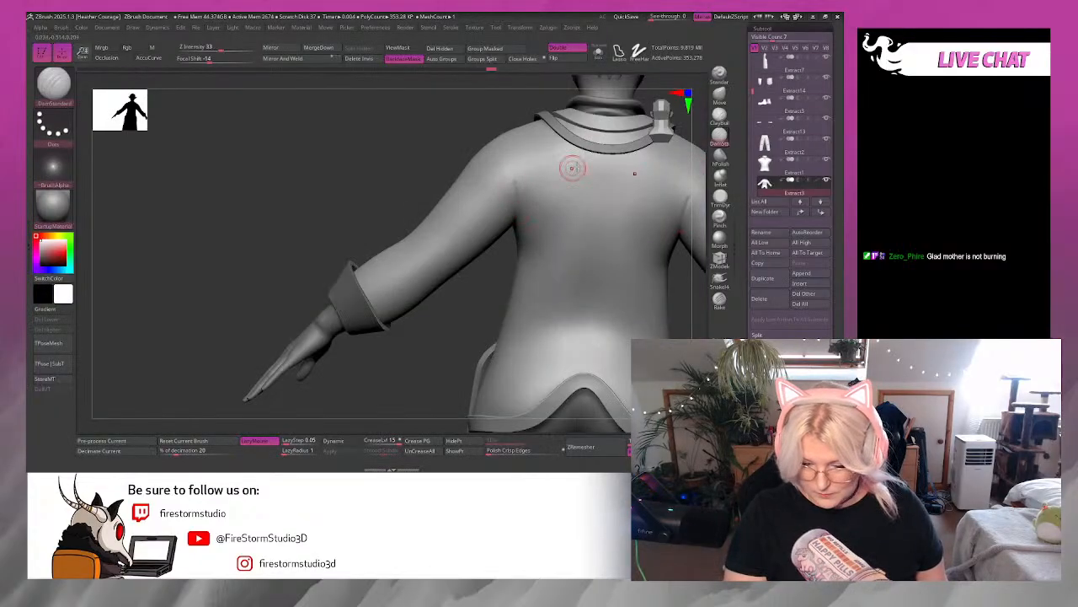
key("ctrl")
mouse_move(723, 136)
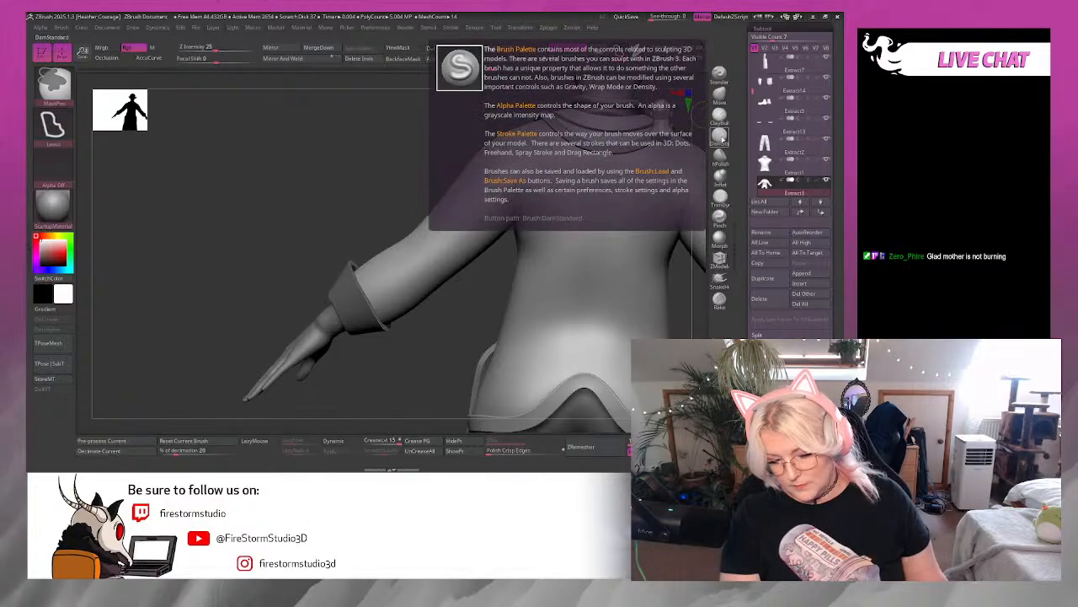
Examine the whole clothed figure from the front and side to check the jacket against the outfit.
mouse_move(445, 358)
right_mouse_down()
mouse_move(414, 312)
mouse_move(452, 346)
mouse_move(600, 214)
right_mouse_up()
right_click_drag(665, 113, 625, 126)
right_click_drag(622, 221, 605, 236, "ctrl")
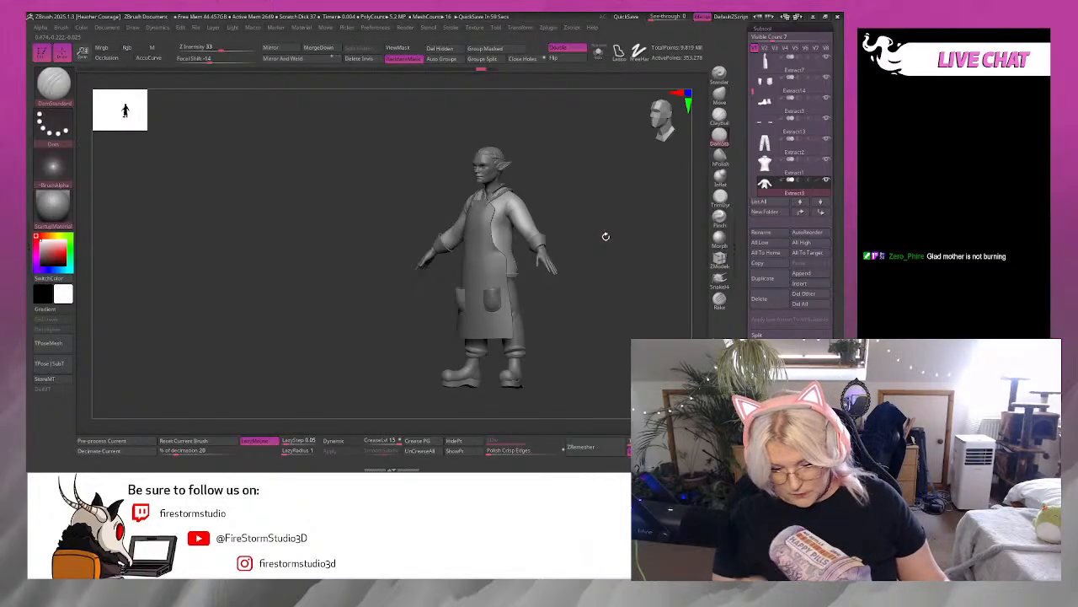
right_click_drag(588, 348, 604, 319)
right_click_drag(595, 268, 617, 250)
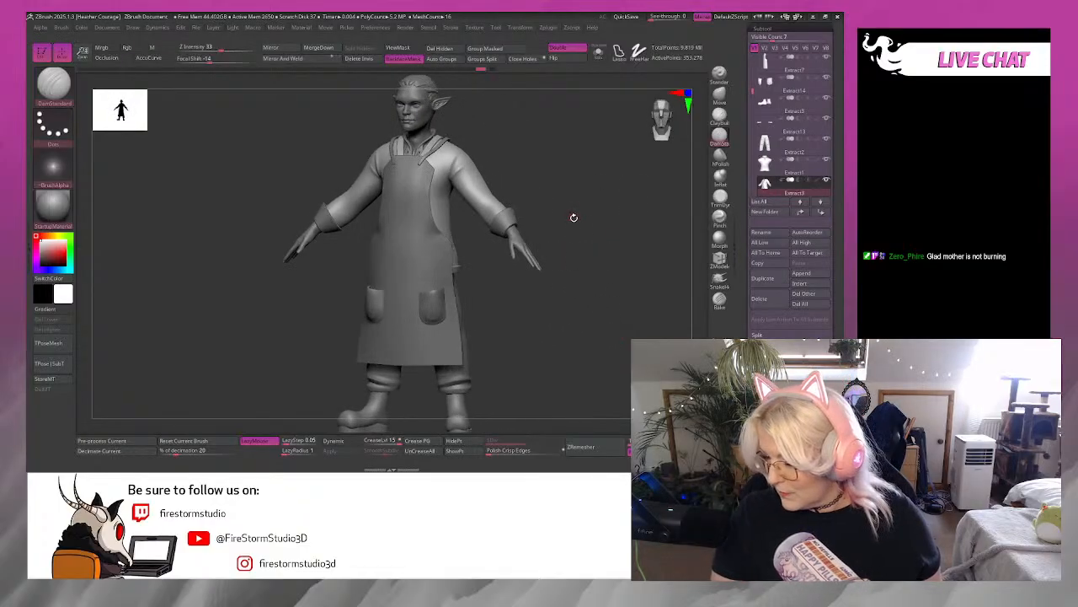
right_click_drag(574, 218, 562, 198, "ctrl")
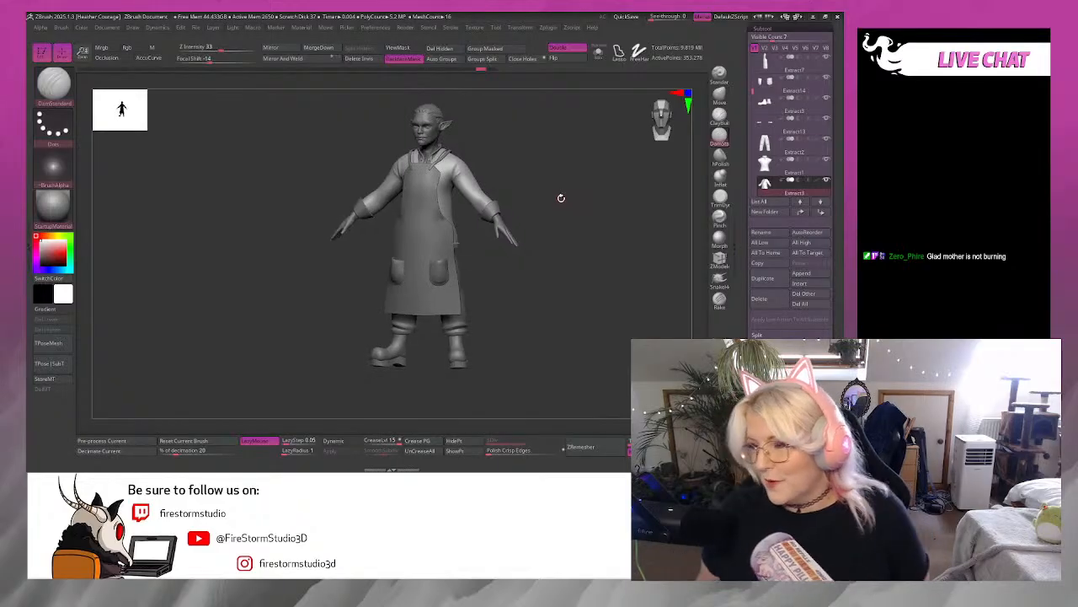